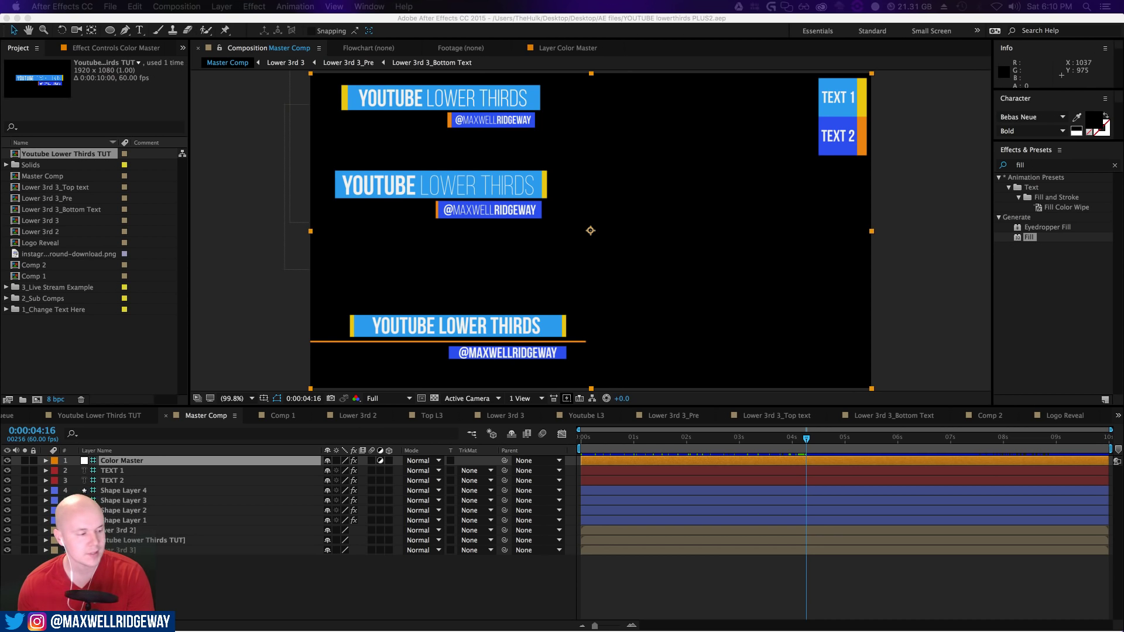
Move the Lower 3rd 3 layer straight up to sit just below the middle lower third
click(28, 346)
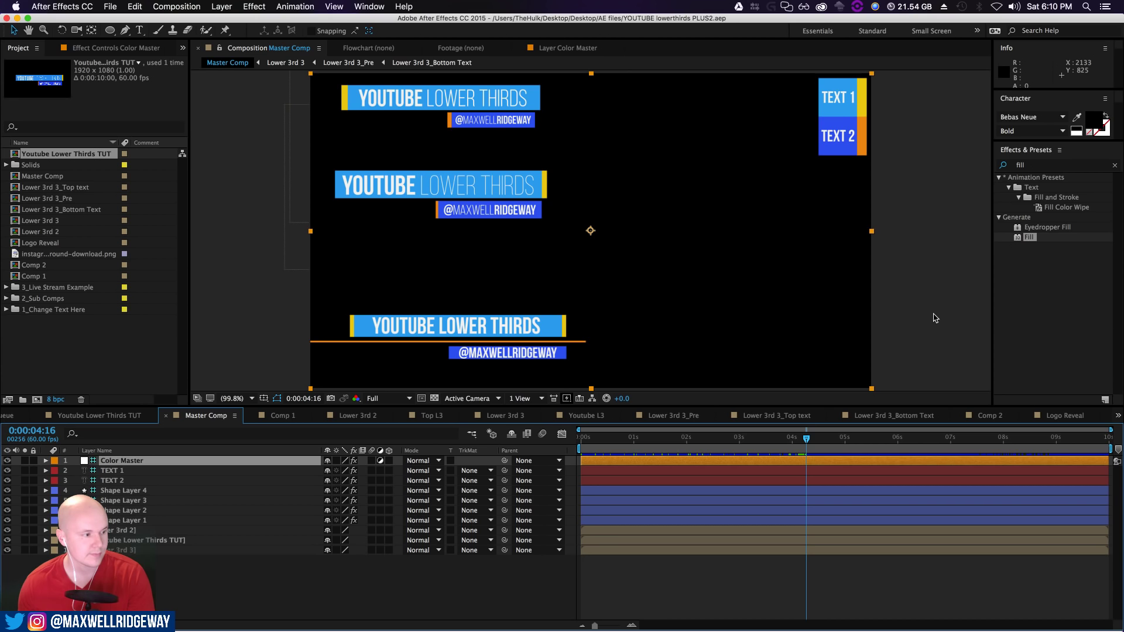
click(117, 540)
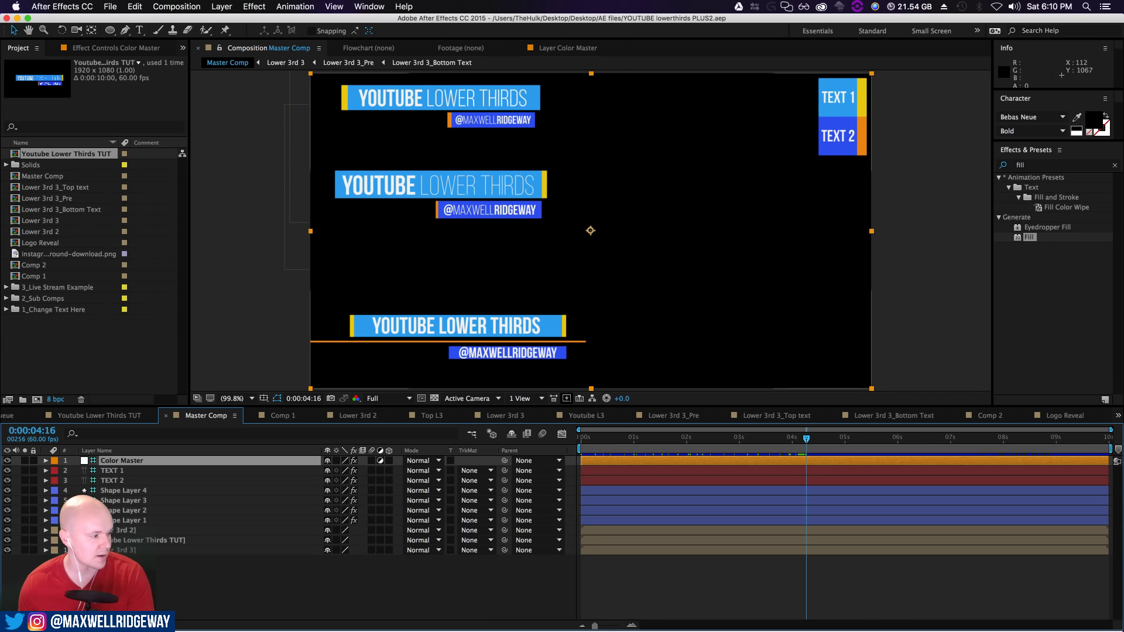
click(117, 551)
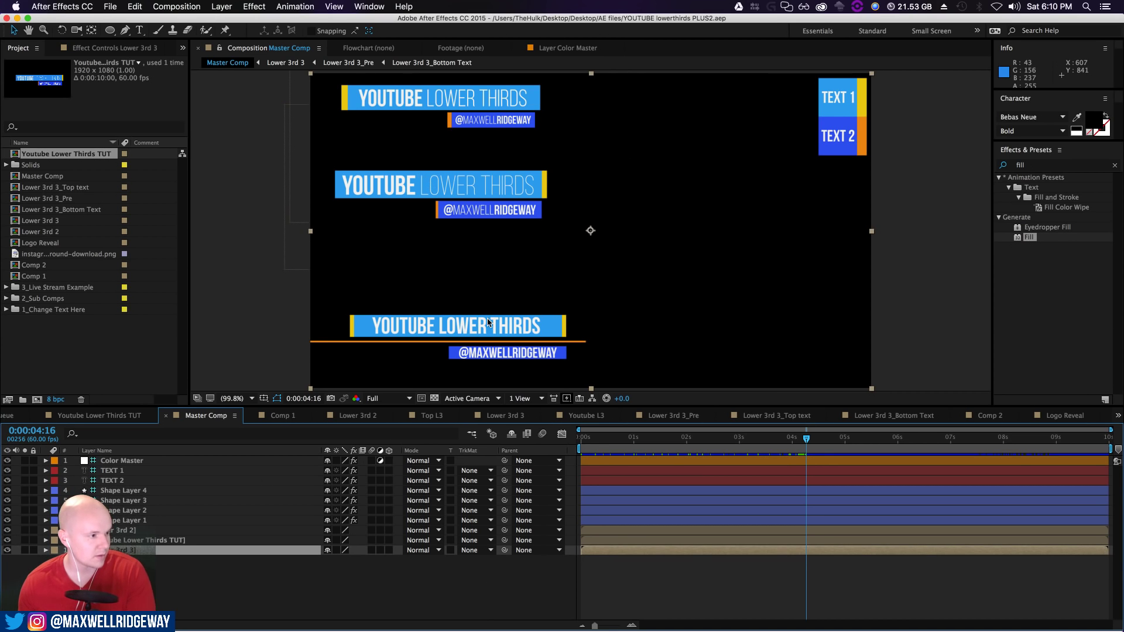
drag(488, 321, 487, 249)
click(450, 586)
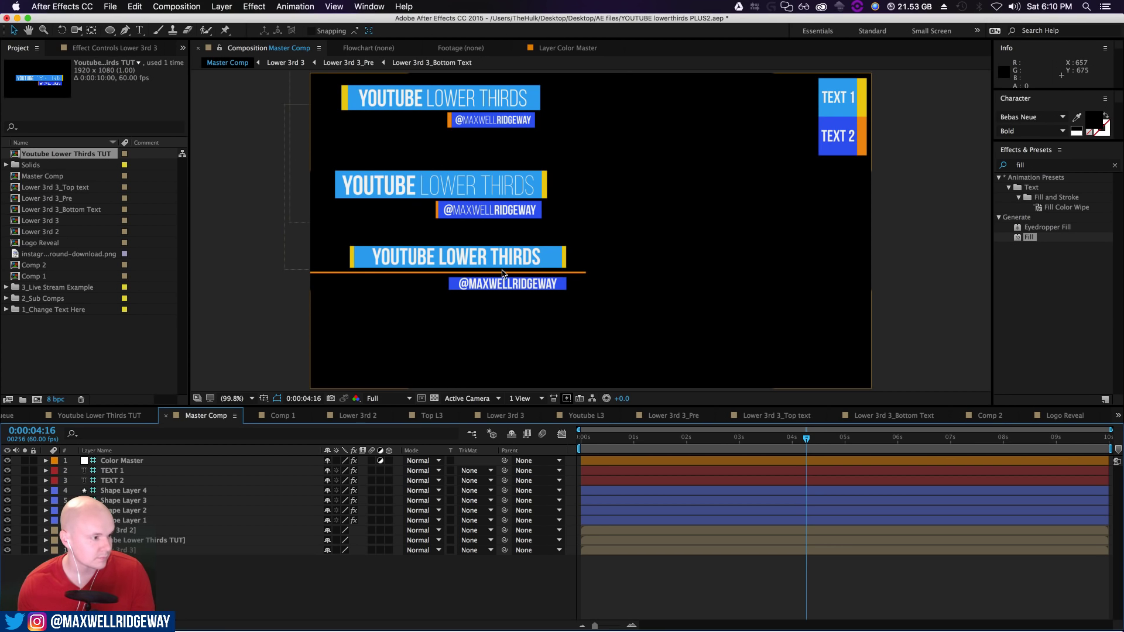
Move the Youtube Lower Thirds TUT and Lower 3rd 3 layers further up so they stack closely beneath the uppermost lower third
click(431, 272)
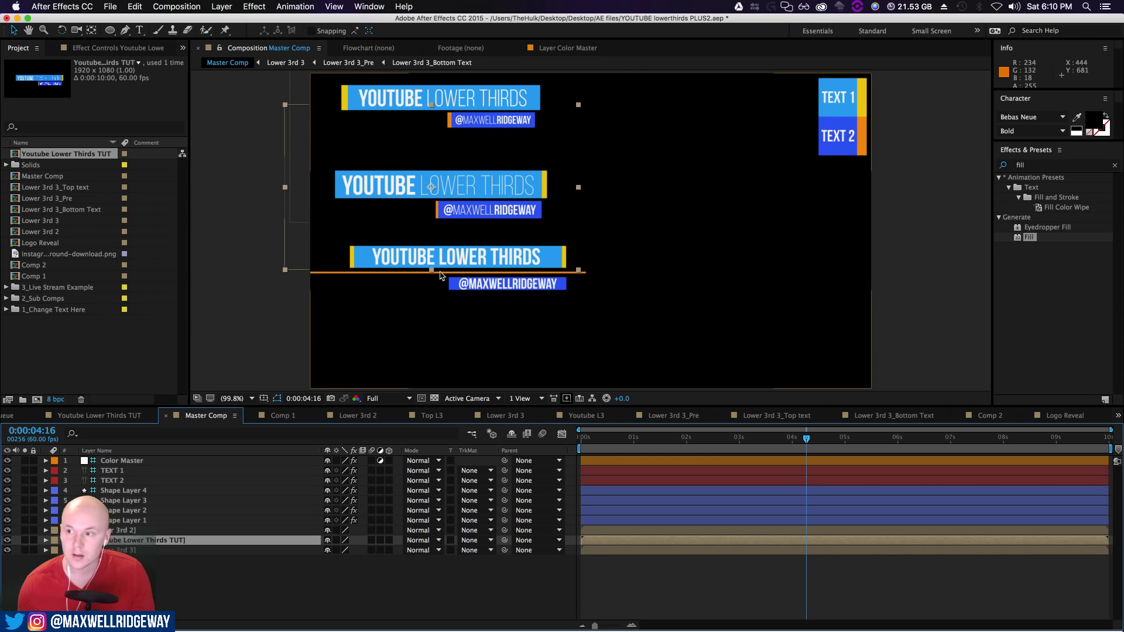
drag(500, 197, 500, 185)
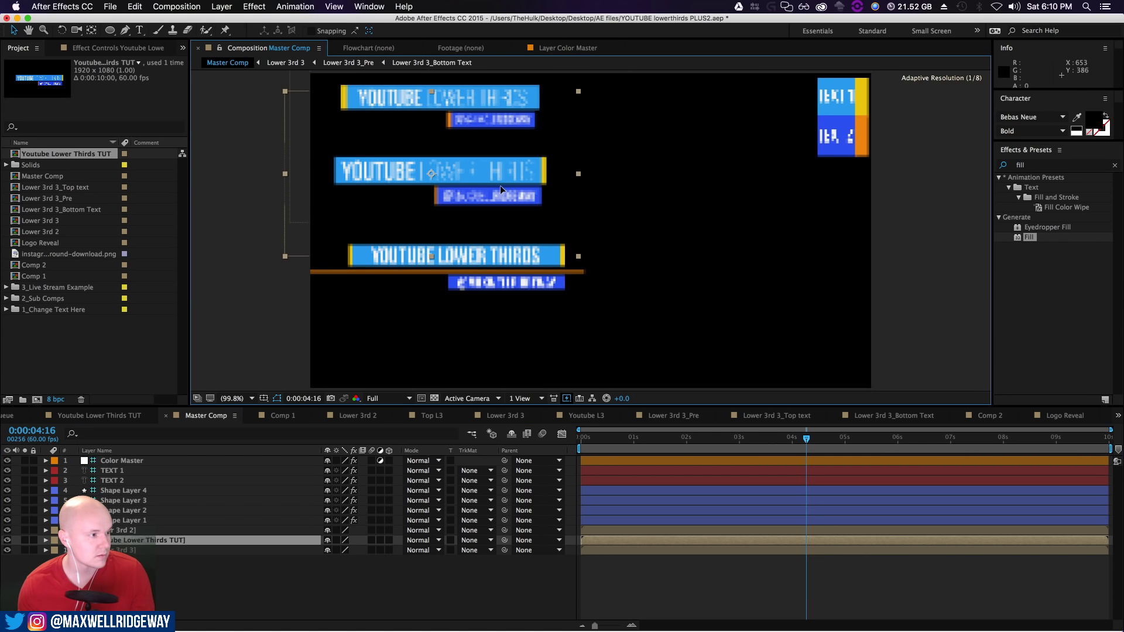
click(154, 551)
drag(502, 259, 502, 247)
click(148, 539)
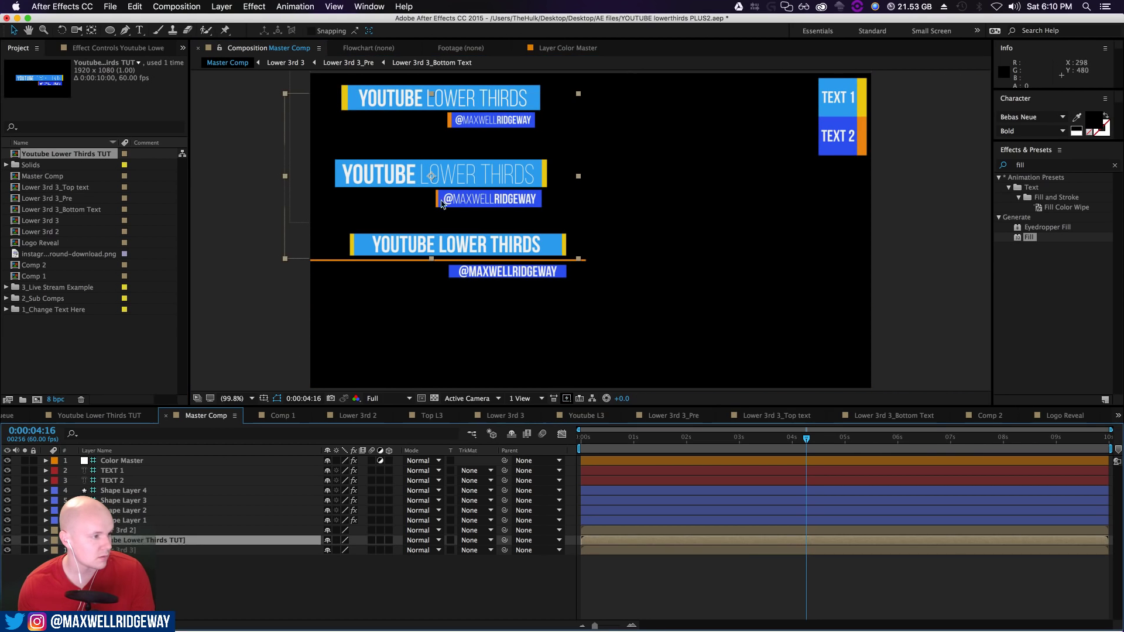
drag(483, 181, 484, 156)
click(379, 291)
drag(453, 254, 452, 214)
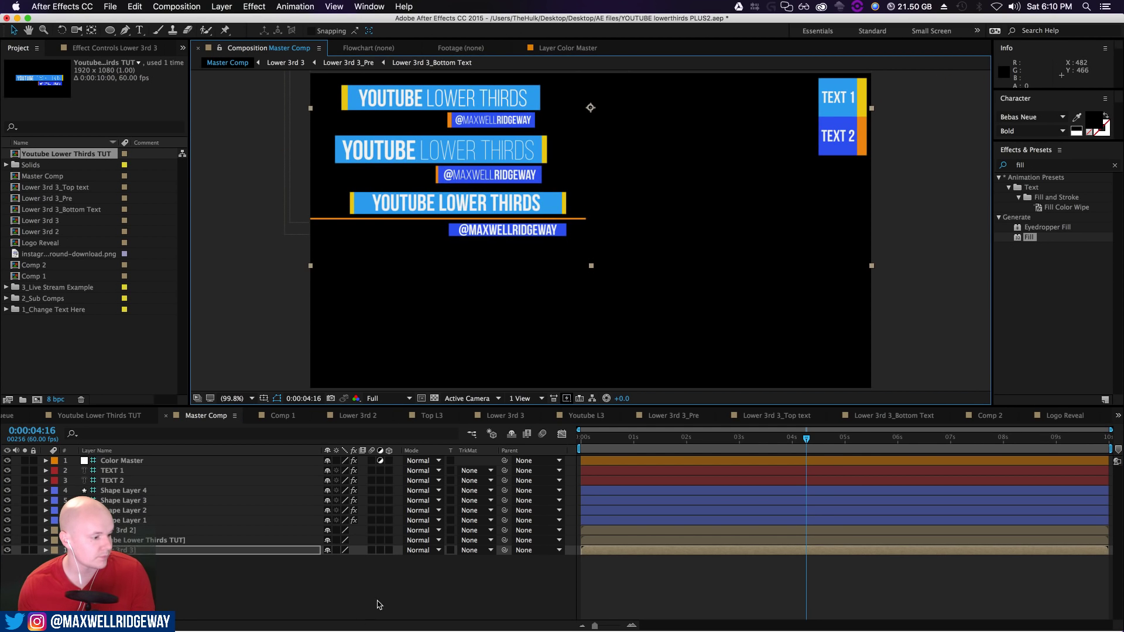
click(385, 591)
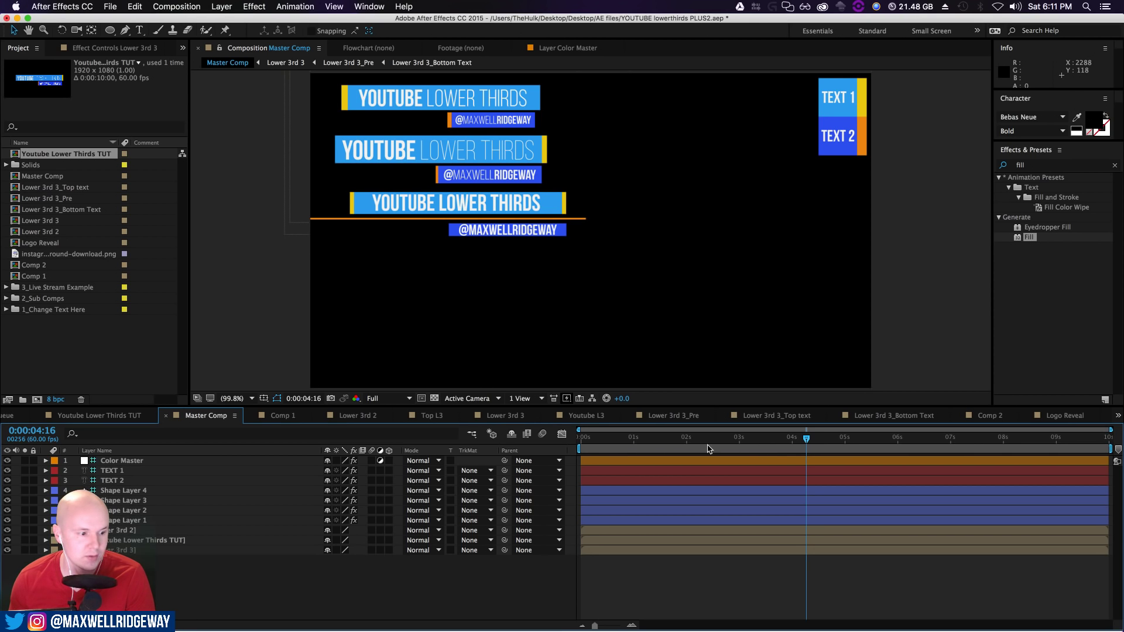
Nudge the Lower 3rd 3 layer slightly down to open a small gap below the middle lower third
mouse_move(806, 440)
mouse_down()
mouse_move(598, 448)
mouse_move(787, 448)
mouse_up()
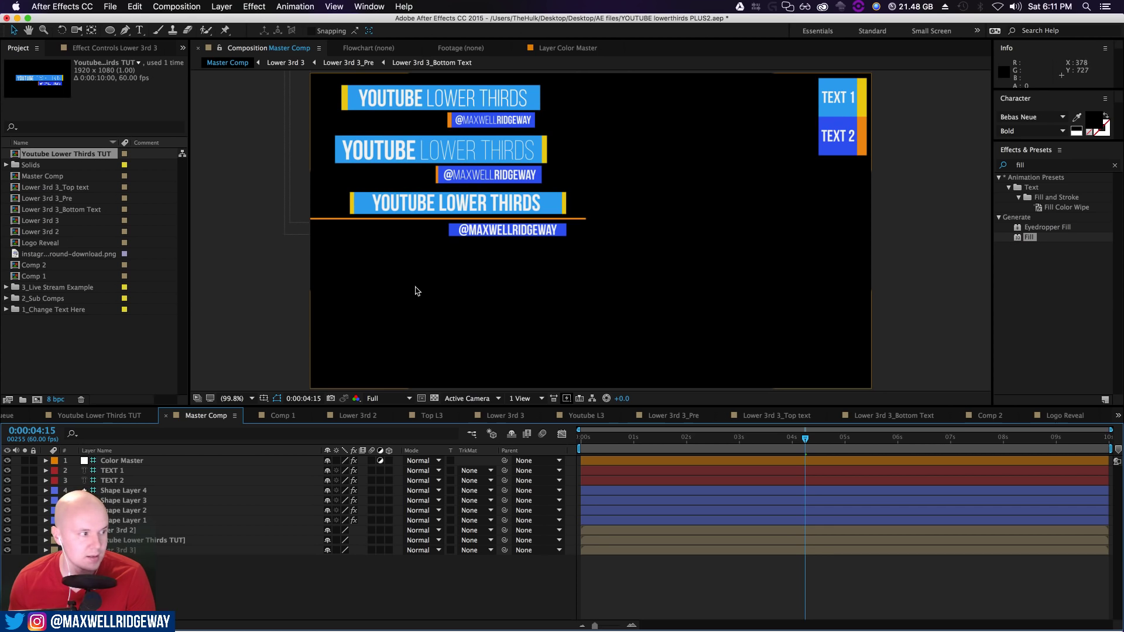
click(145, 552)
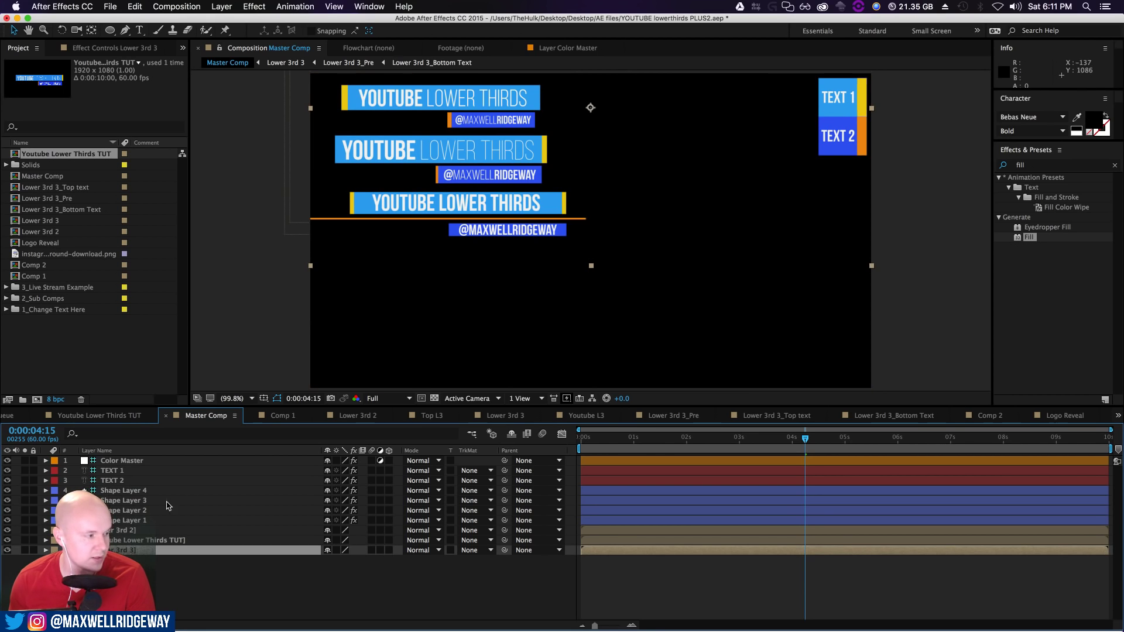
click(486, 227)
drag(485, 227, 486, 230)
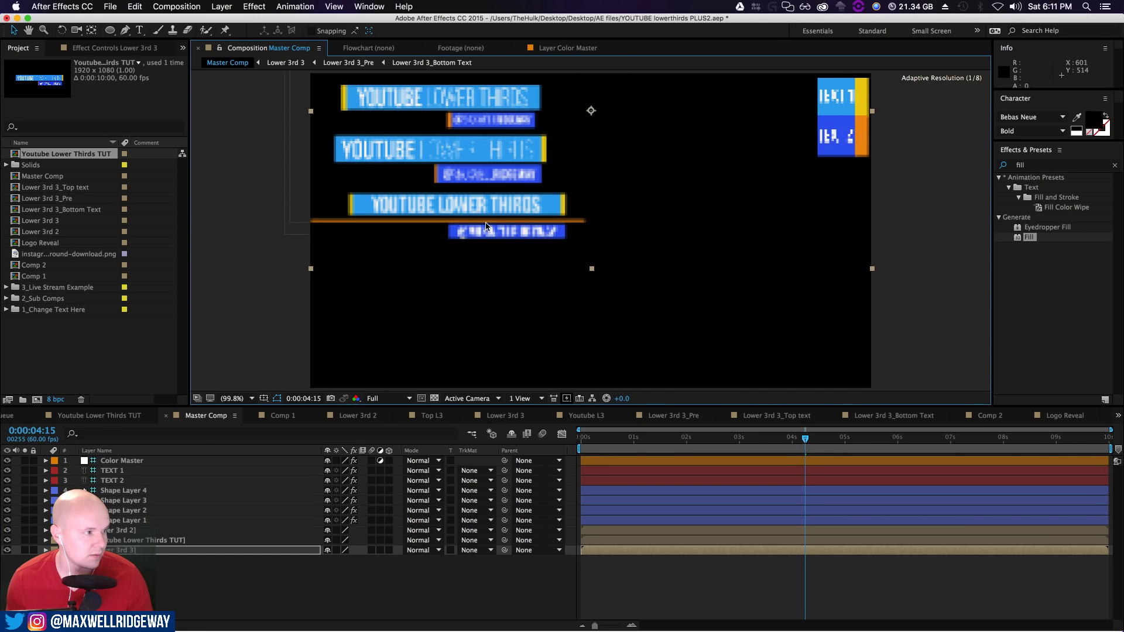
click(948, 304)
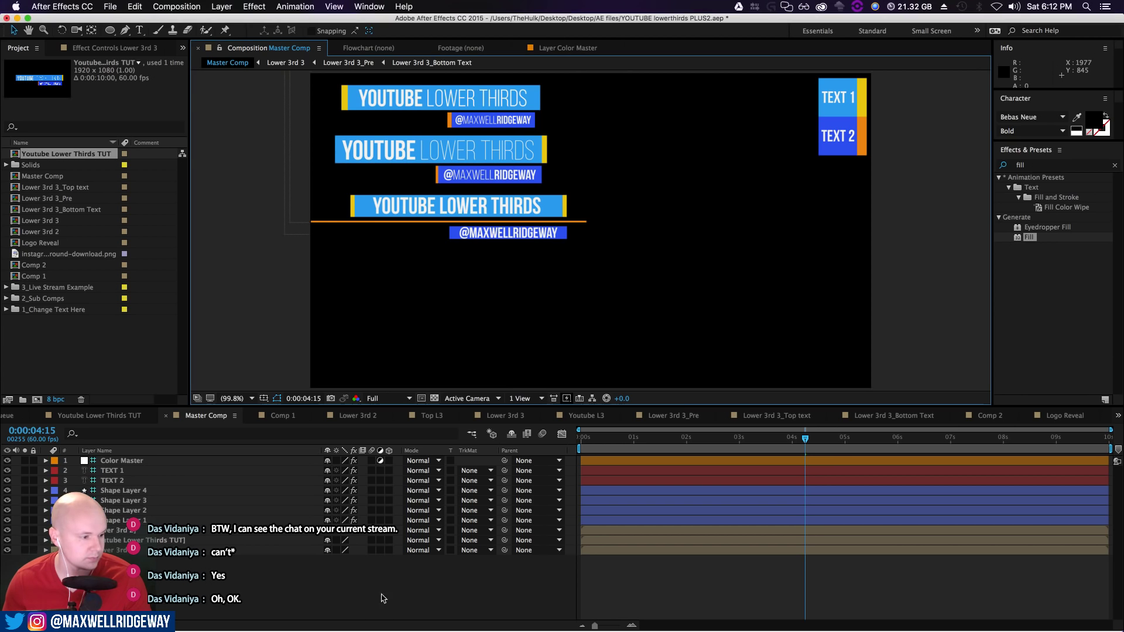
Create a new composition named Lower 3rd Bar with a width of 1920 px and a height of 1080 px
right_click(49, 333)
click(144, 341)
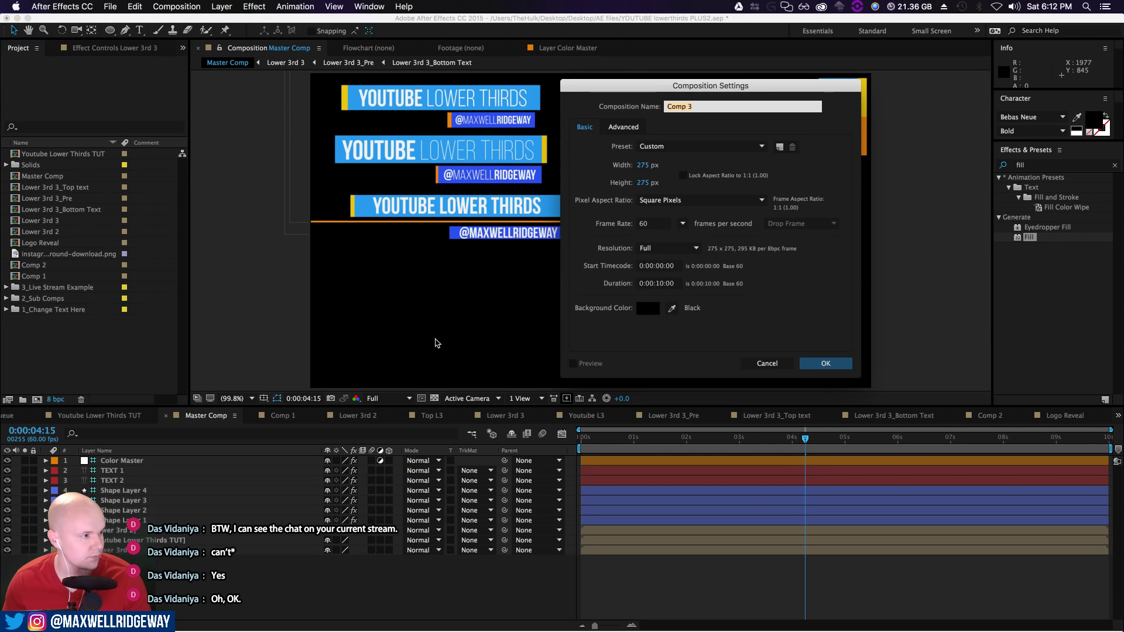
text(L)
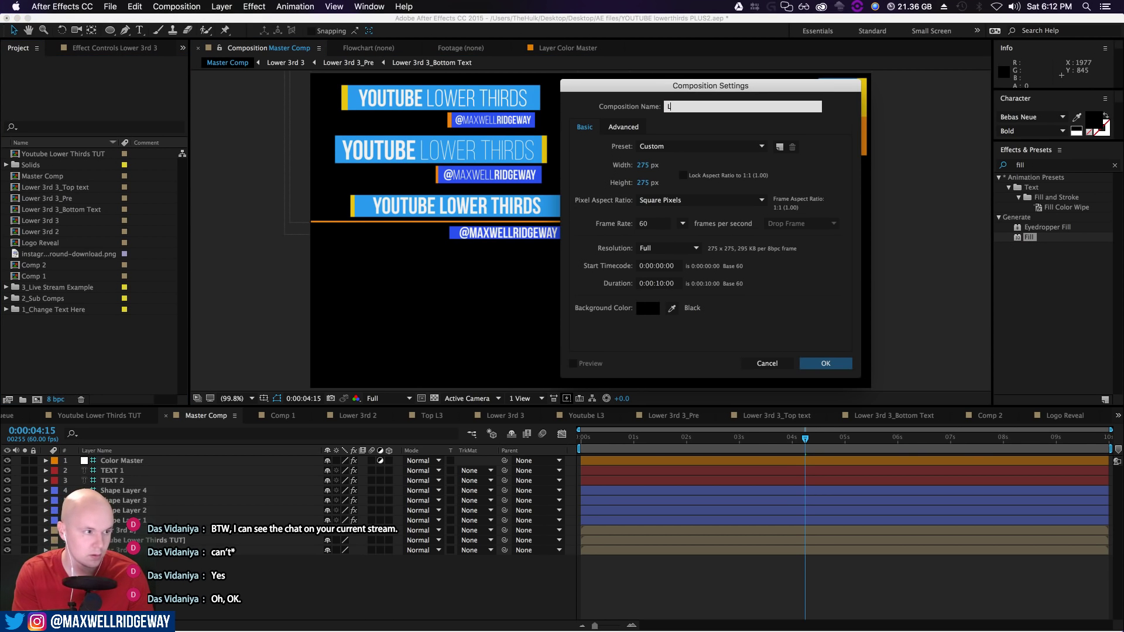
text(ower 3rd Bar)
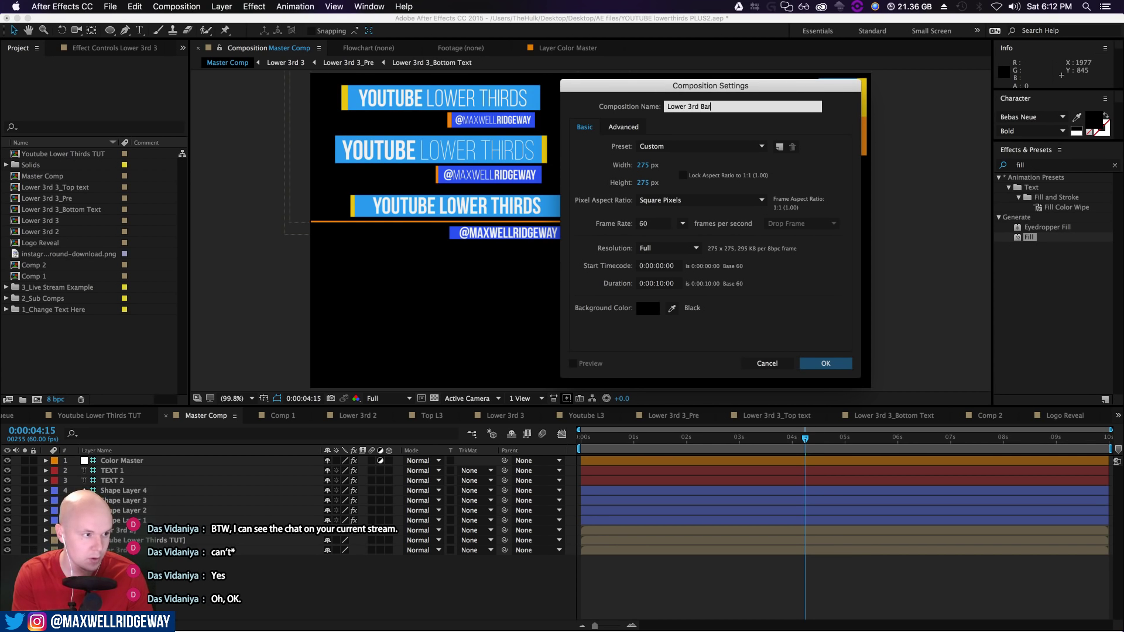
click(642, 165)
text(1920)
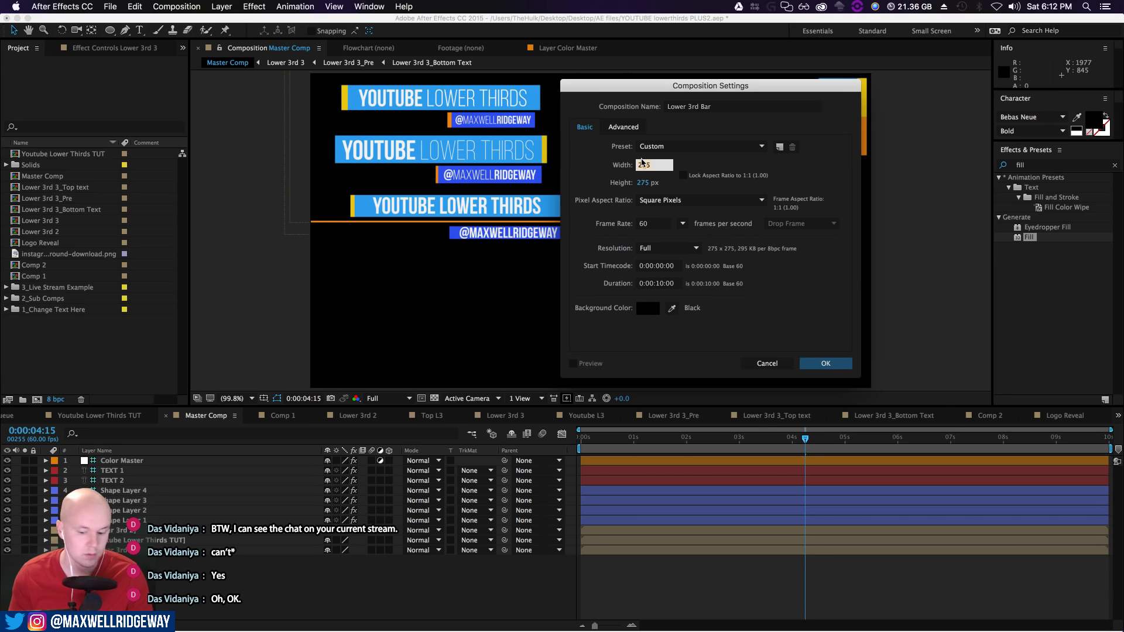
key(Tab)
text(1080)
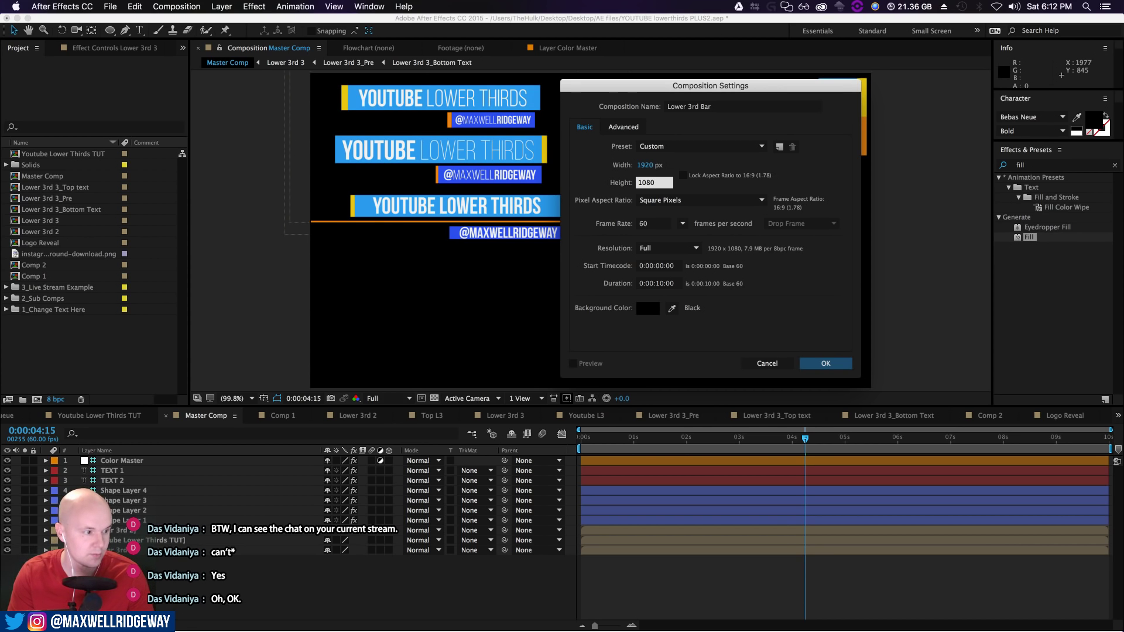
key(Return)
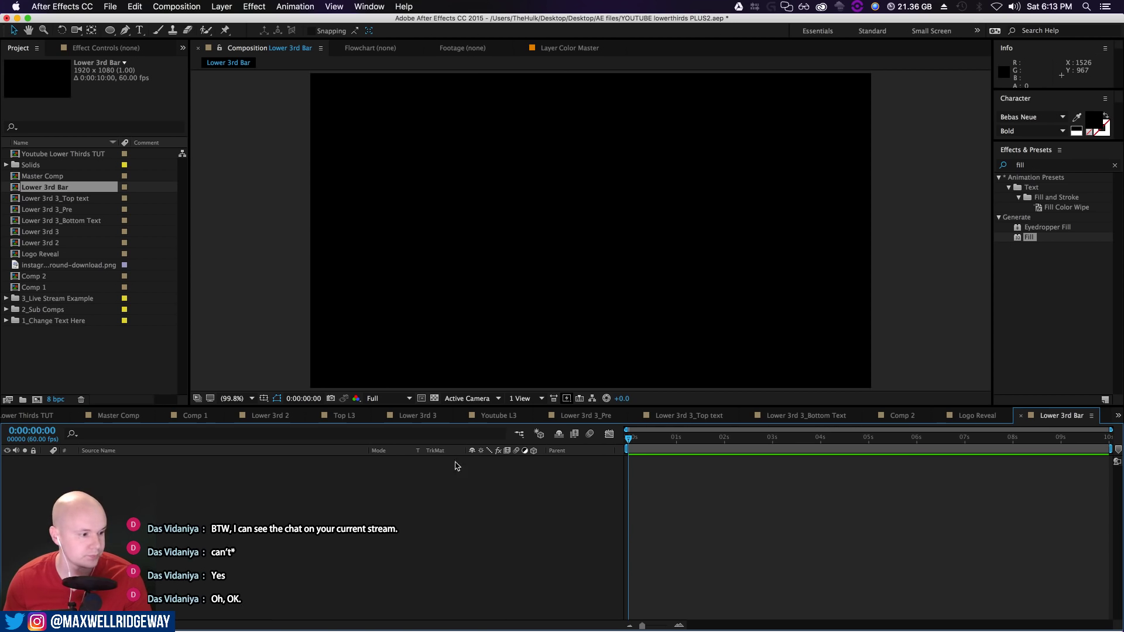
Draw a white rectangle across the bottom of the composition, extending past both side edges and the lower edge
mouse_move(109, 30)
mouse_down()
mouse_move(152, 55)
mouse_move(152, 30)
mouse_up()
mouse_move(292, 341)
mouse_down()
mouse_move(918, 378)
mouse_move(927, 392)
mouse_up()
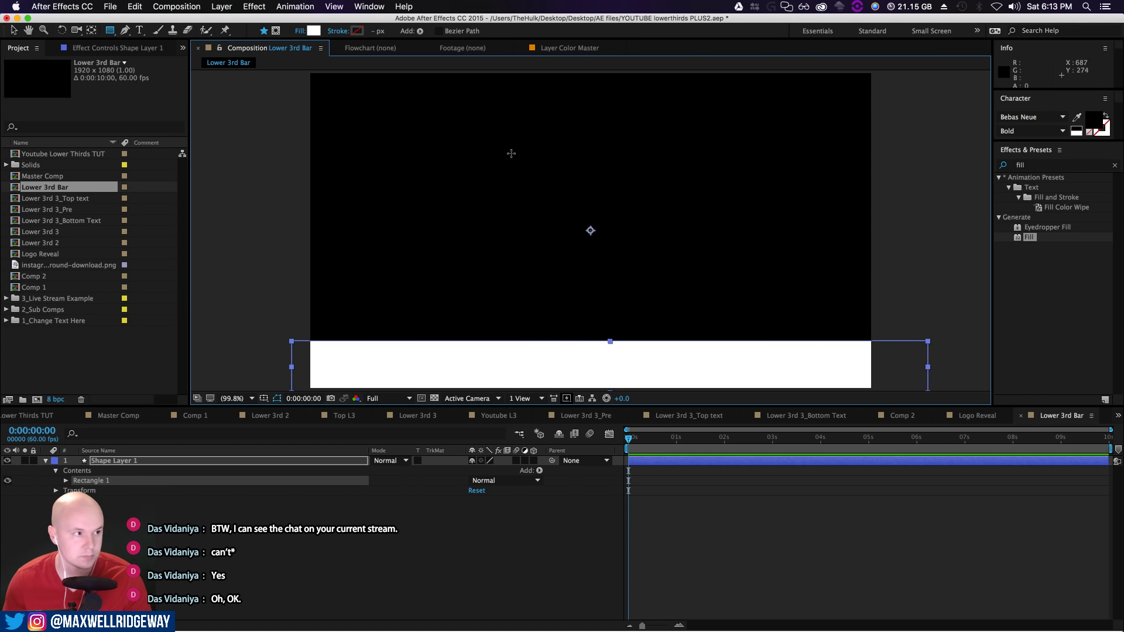
click(447, 555)
key(v)
Centre the white bar's anchor point with the Motion script and close the script window
click(398, 359)
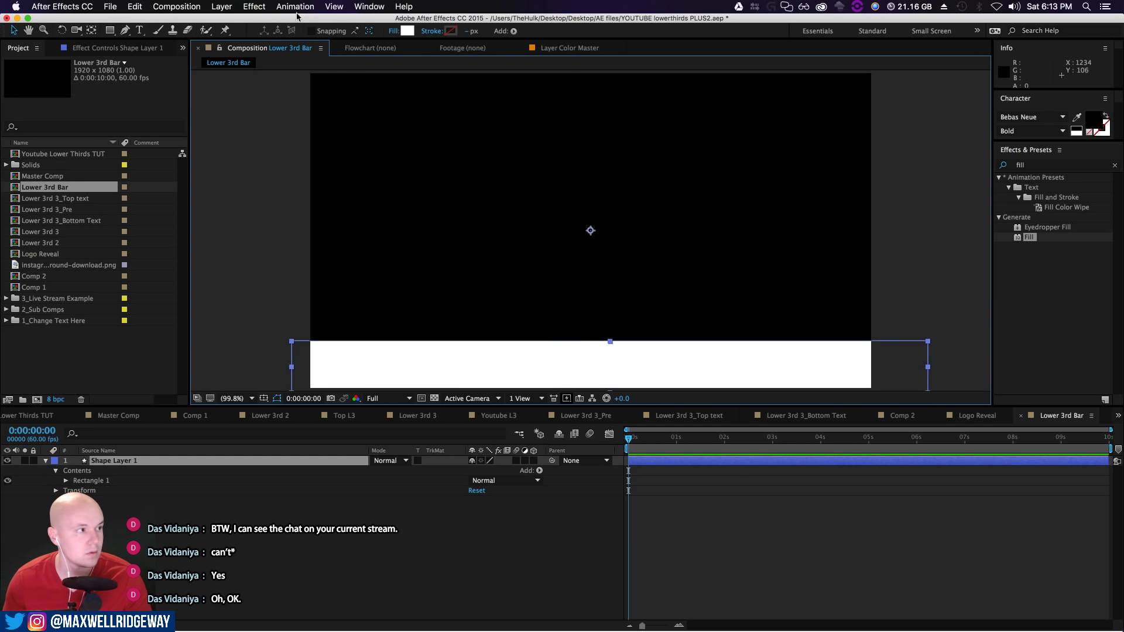
click(369, 7)
click(395, 572)
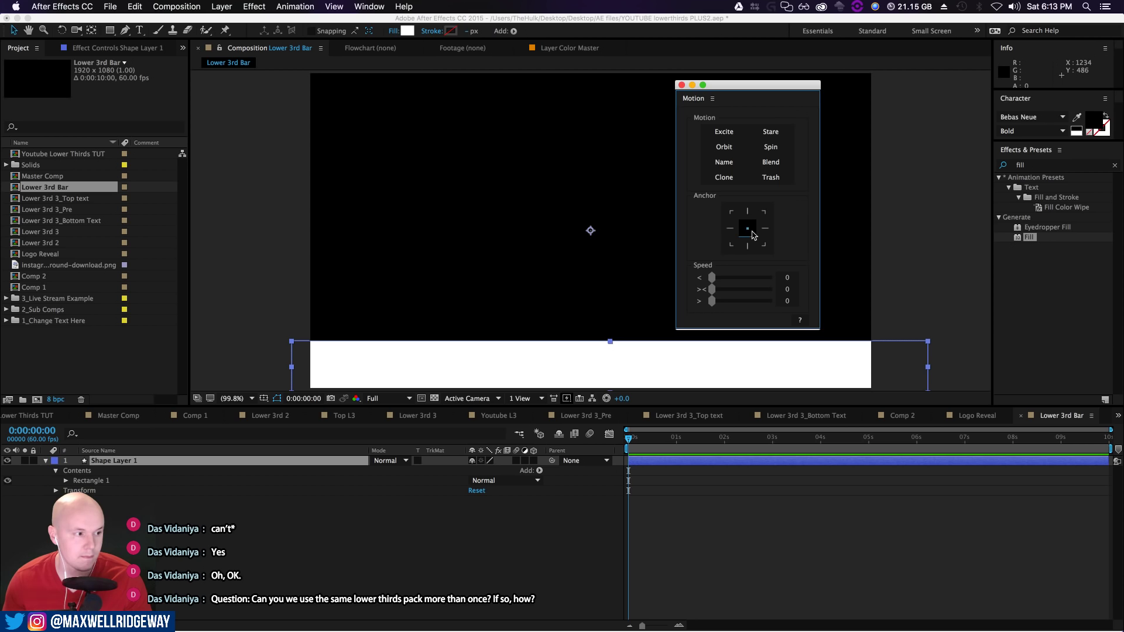
drag(772, 90, 915, 86)
click(836, 81)
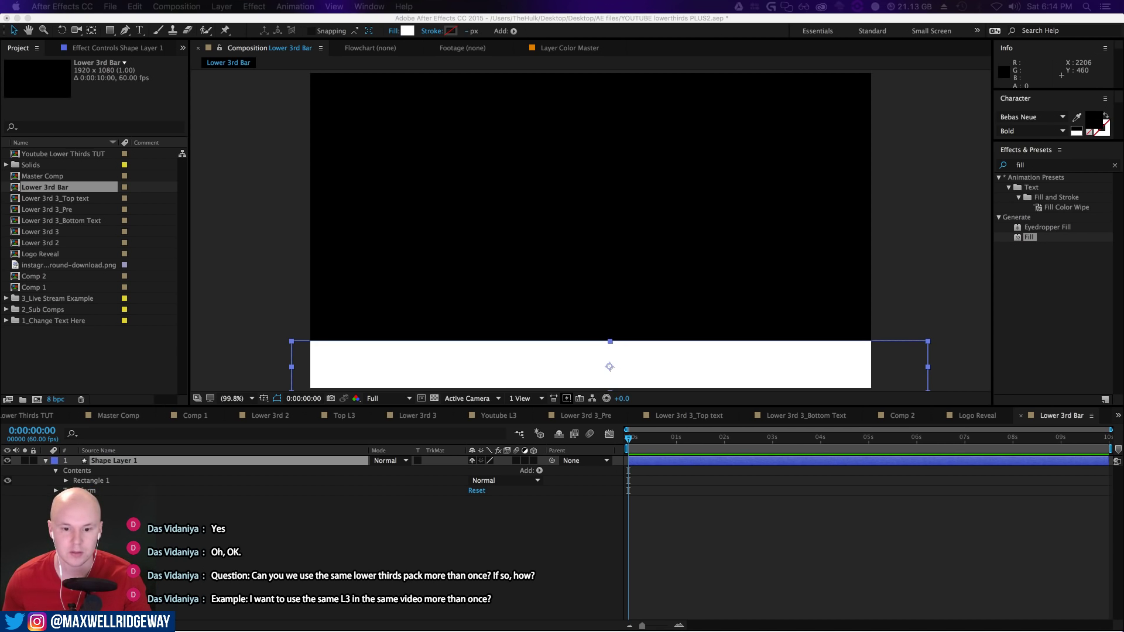
click(521, 528)
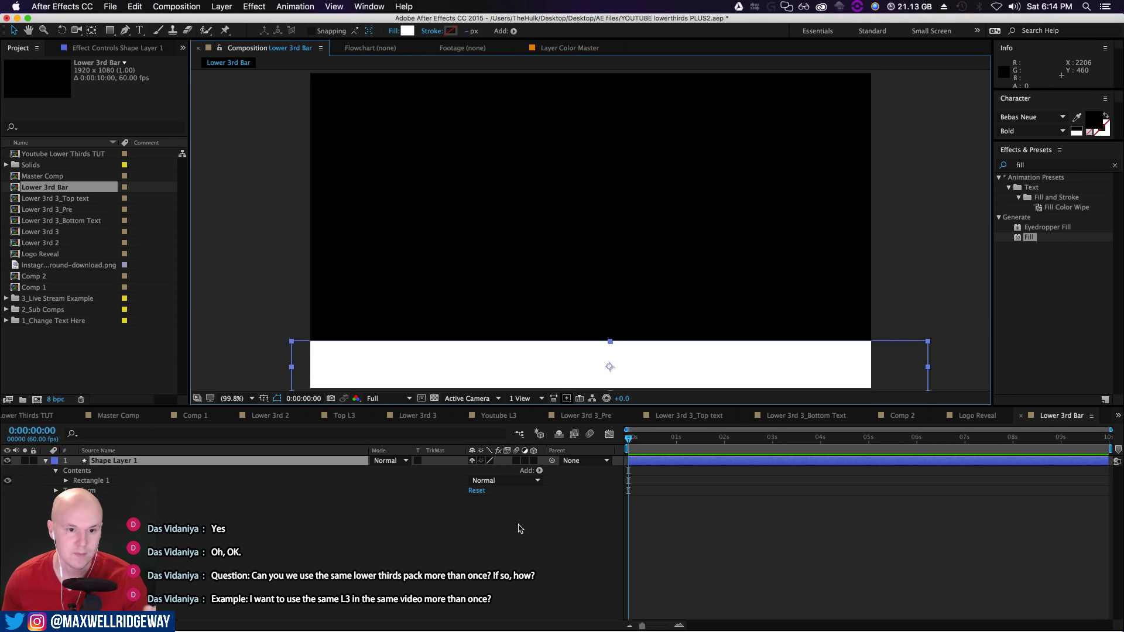
click(559, 549)
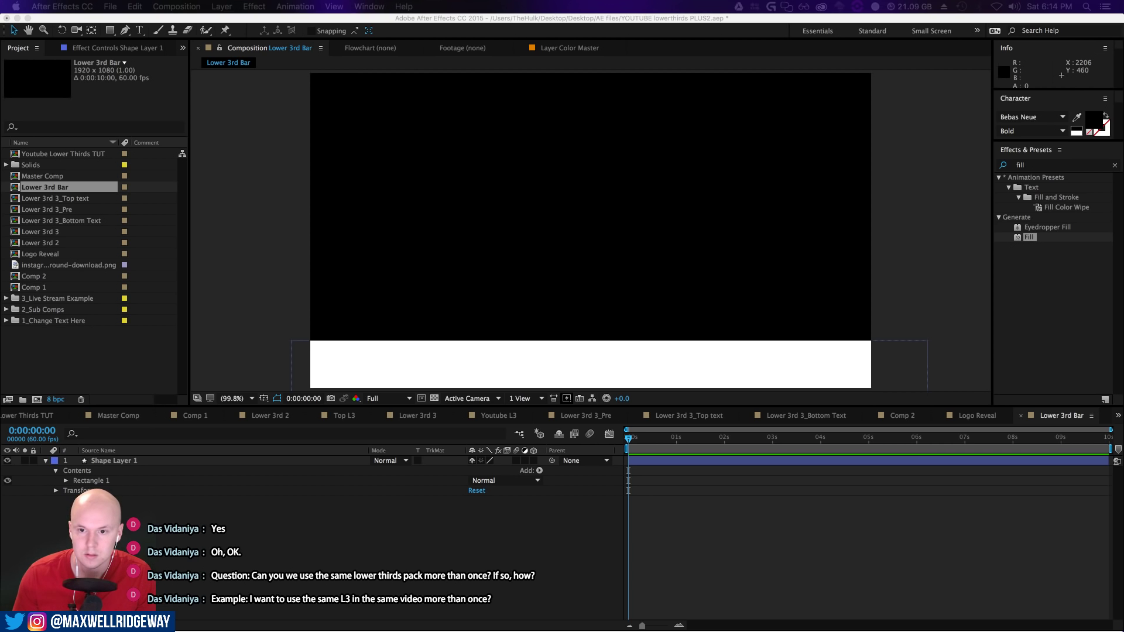
Save the project and open the recent project Big Titles CC 2015.aep
click(514, 532)
key(super+s)
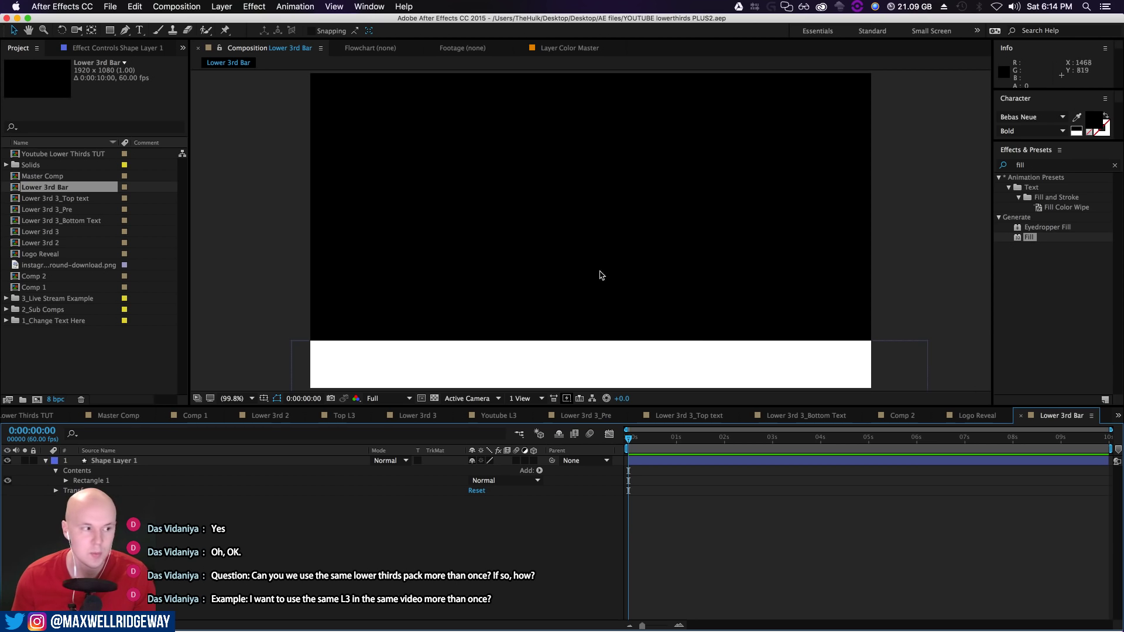
click(92, 345)
click(110, 7)
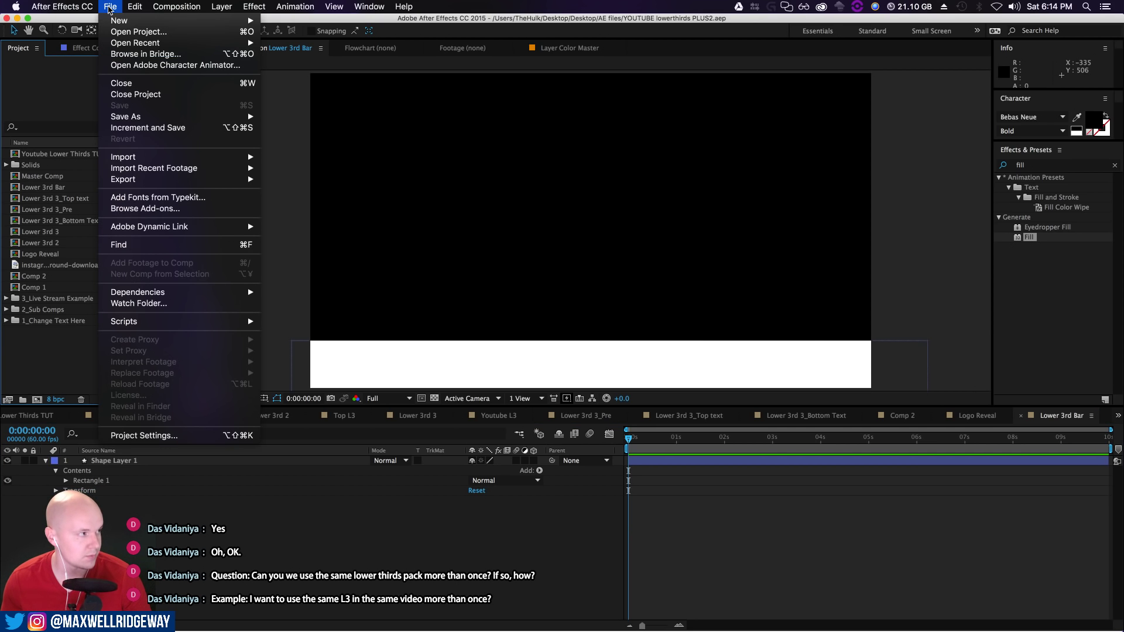
mouse_move(175, 42)
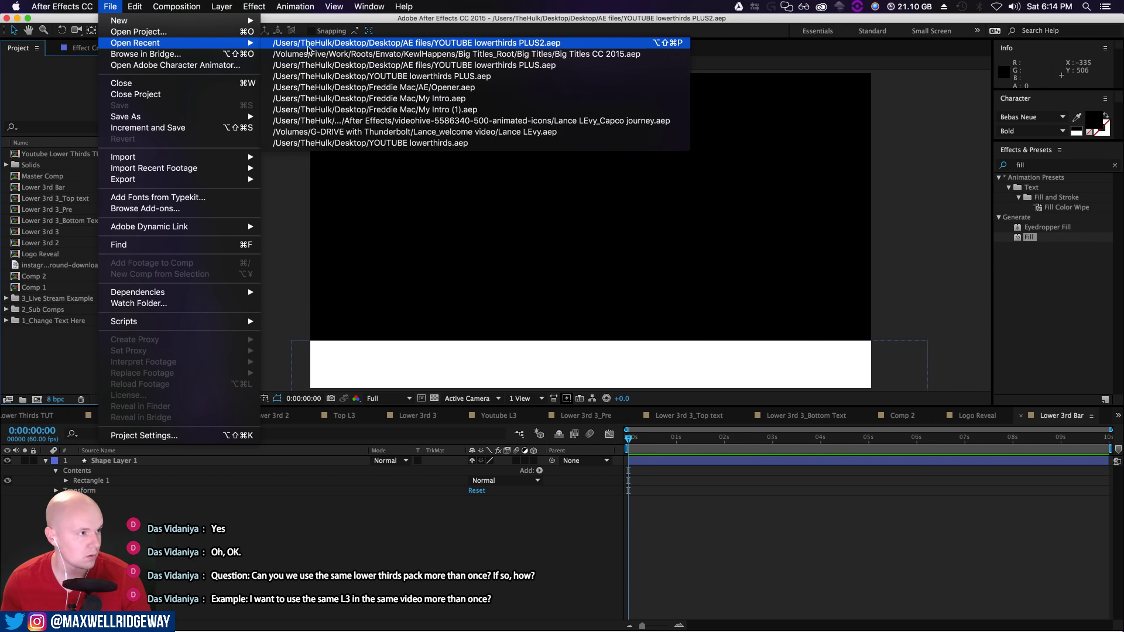
click(310, 55)
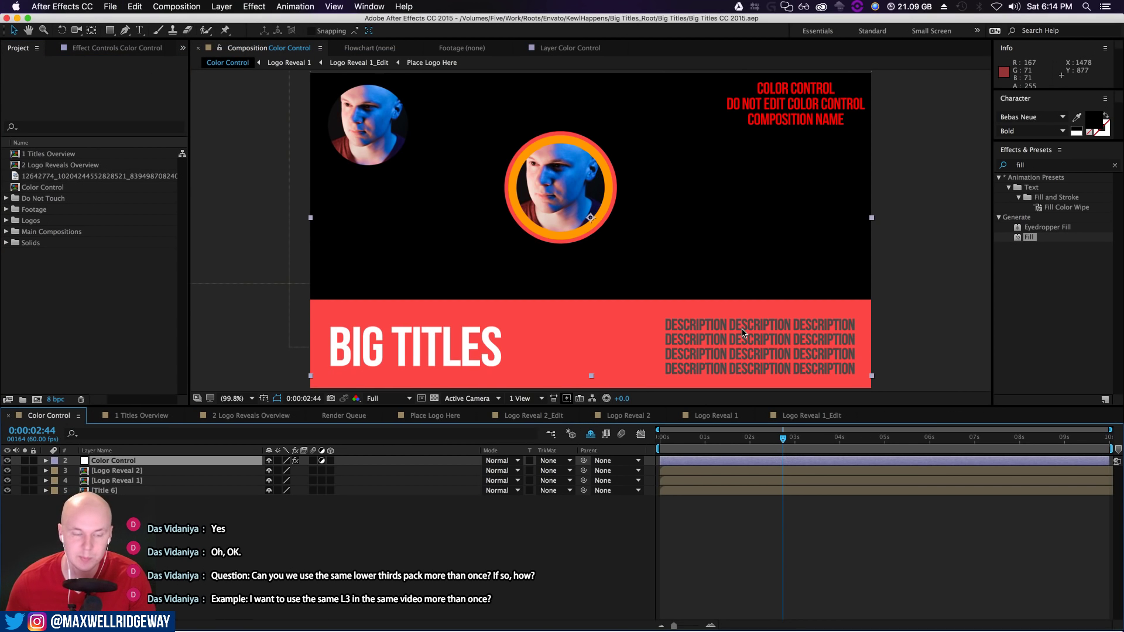
Examine the Color Control composition and play through the title animations in 1 Titles Overview from the start
drag(783, 438, 681, 463)
key(space)
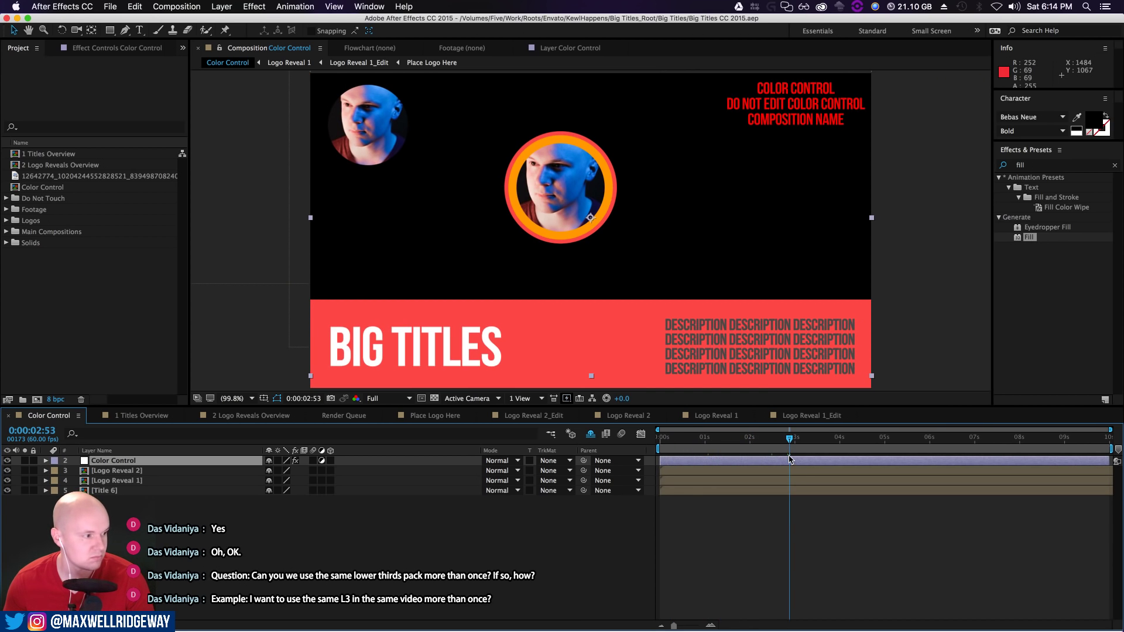
double_click(58, 155)
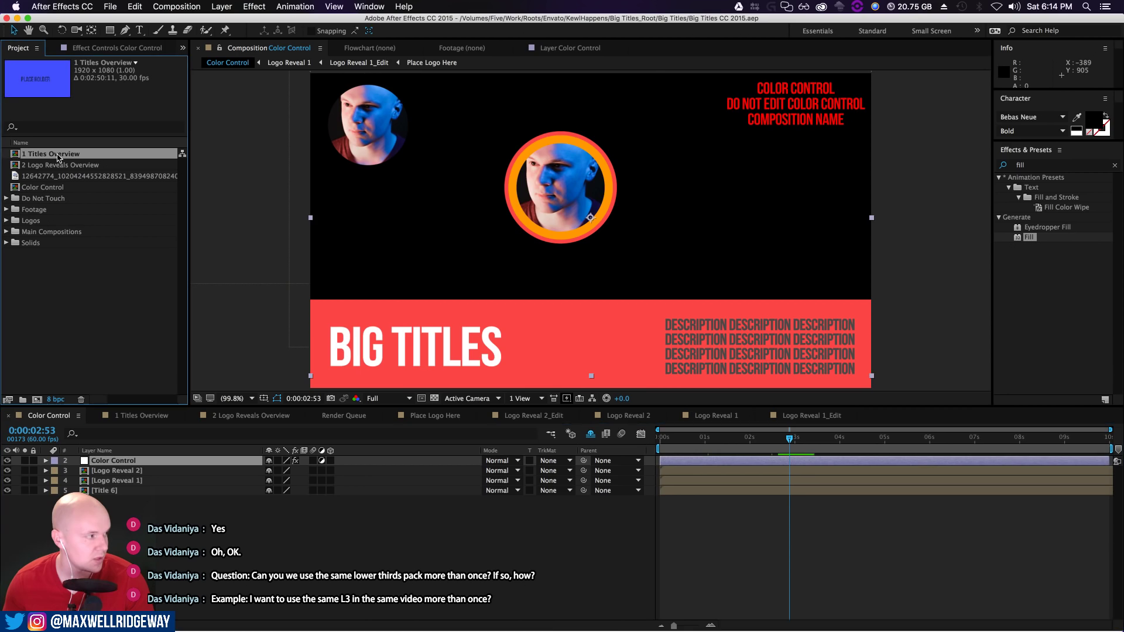
scroll(820, 311, down, 2)
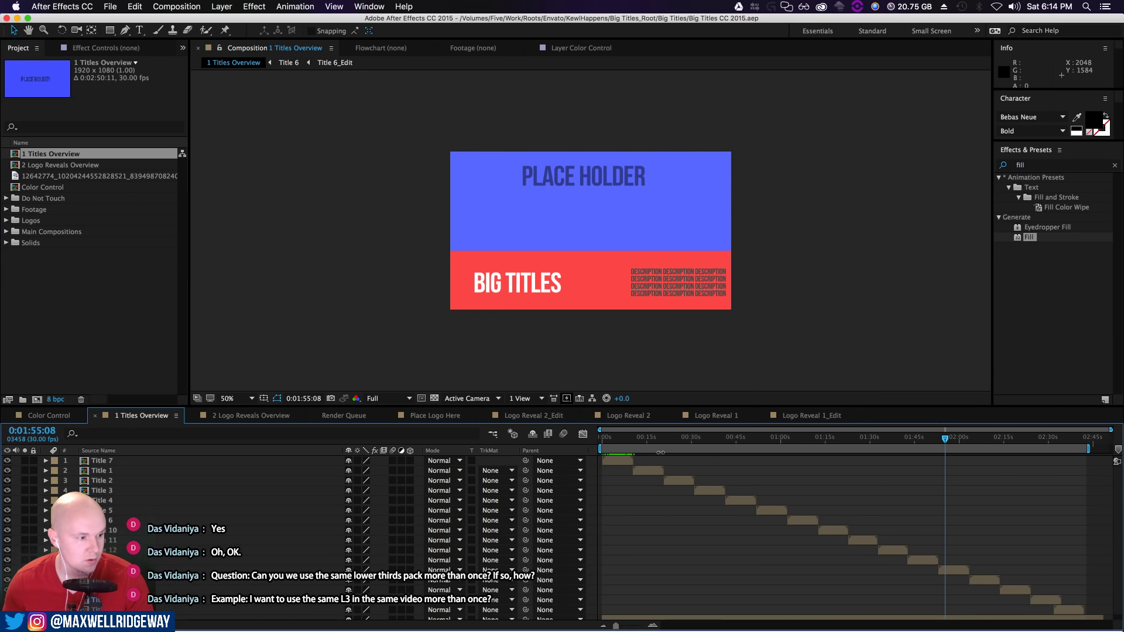
drag(626, 442, 594, 448)
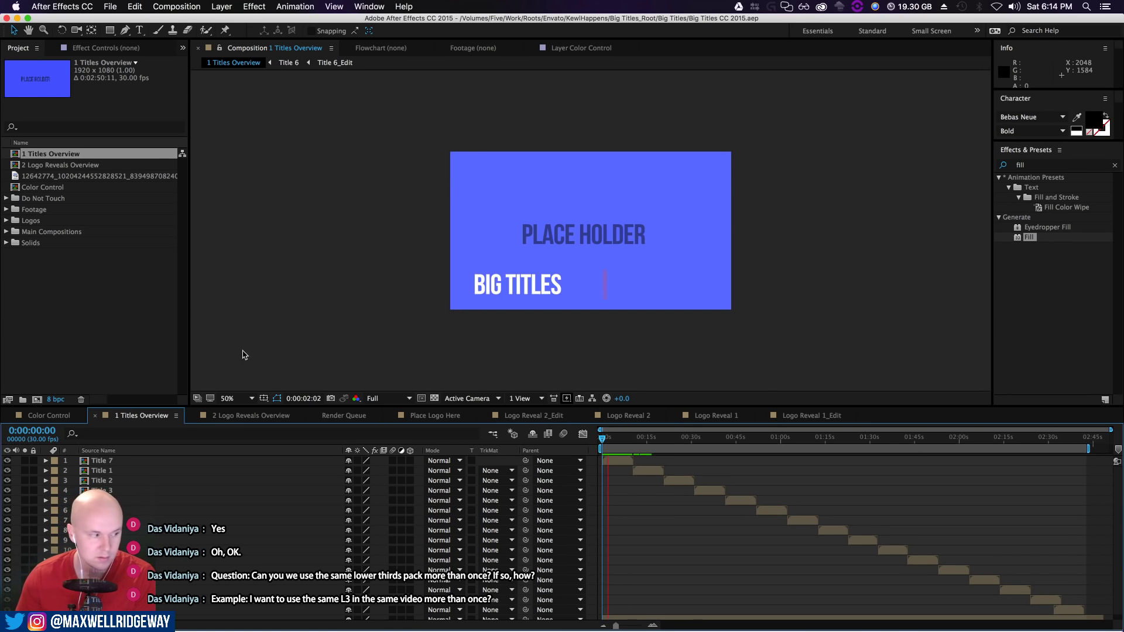
click(240, 398)
click(235, 410)
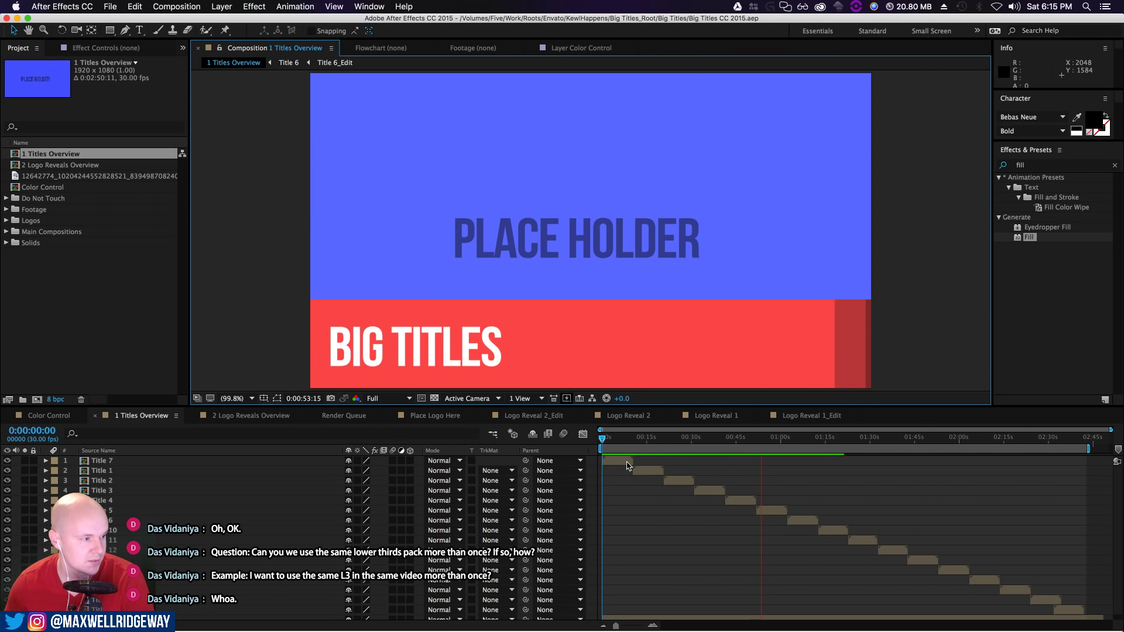
drag(761, 440, 1019, 475)
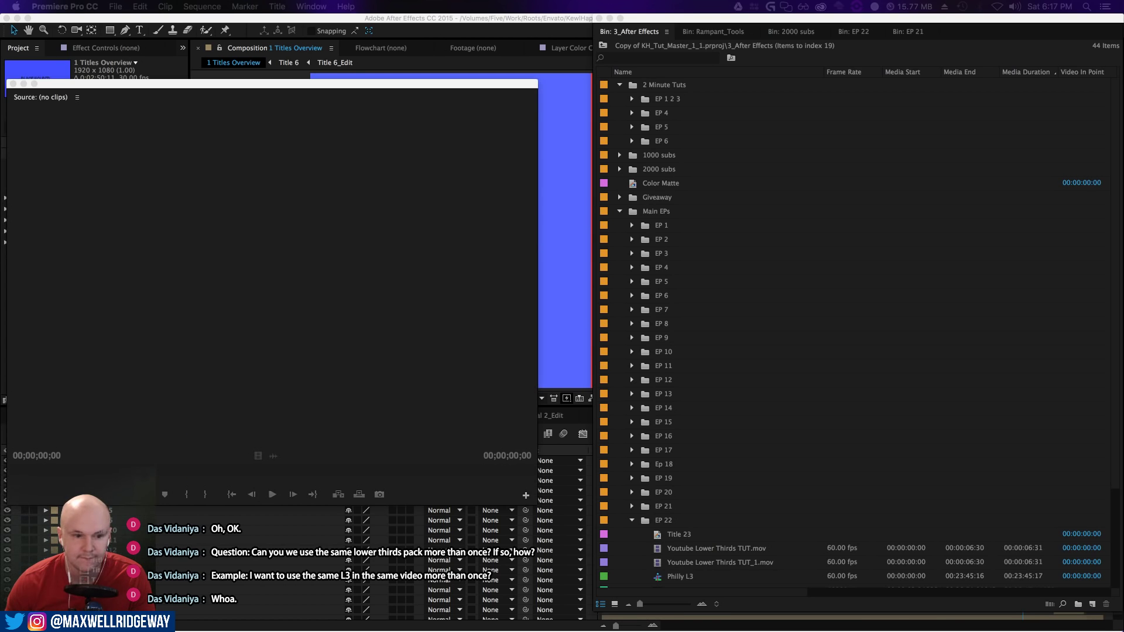
Switch to Premiere Pro, close the empty Source monitor window and maximise the main project window
drag(184, 86, 559, 132)
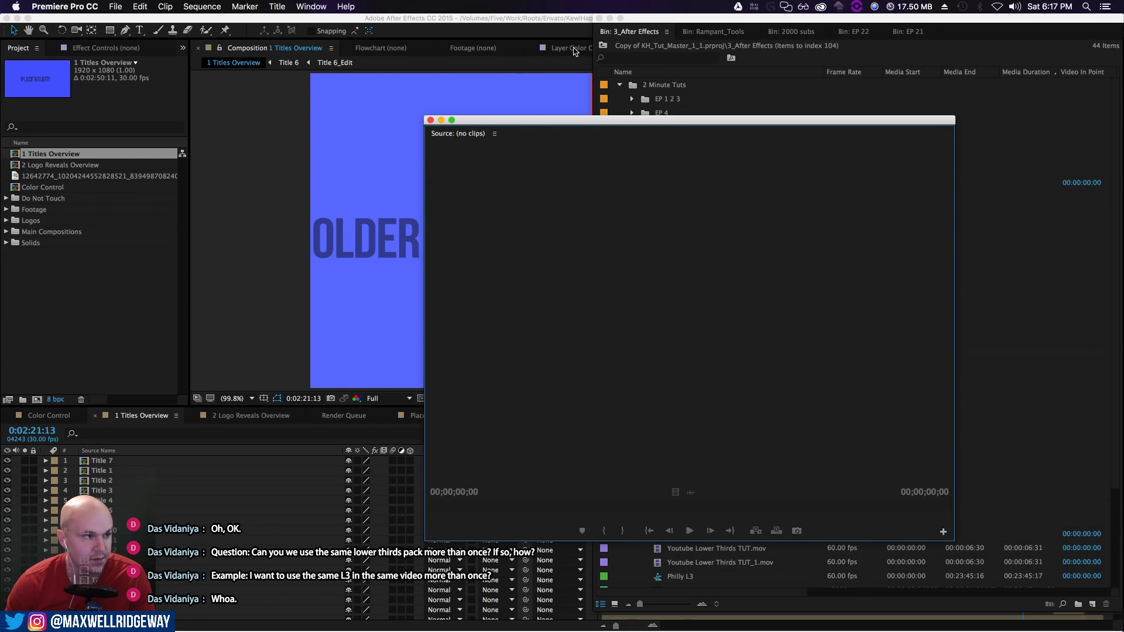
click(451, 114)
click(431, 120)
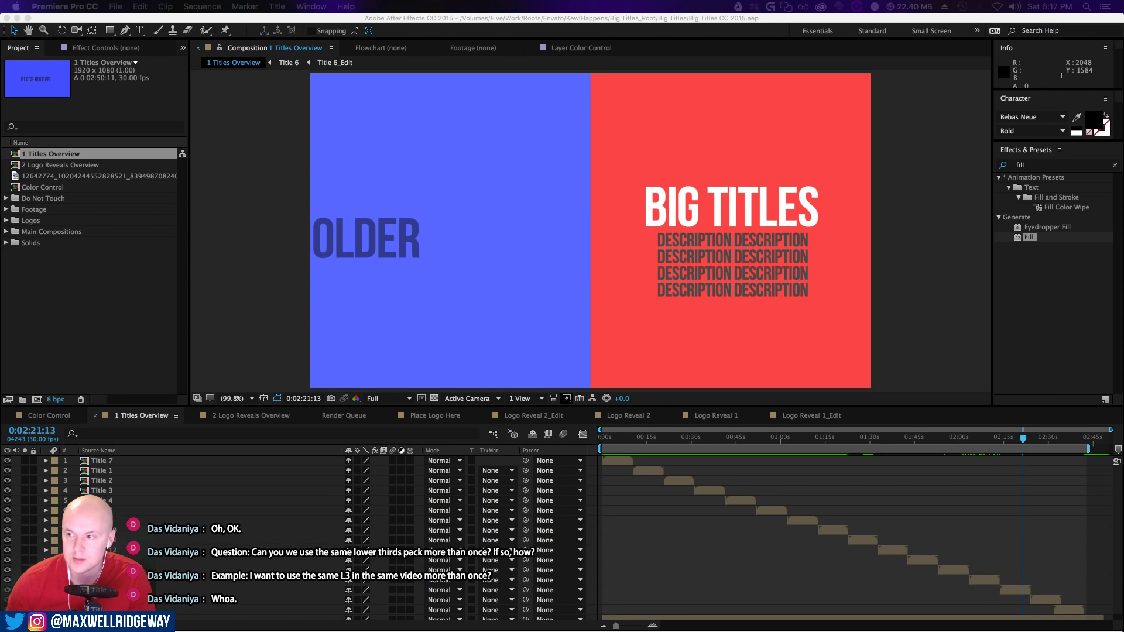
drag(1123, 117, 263, 19)
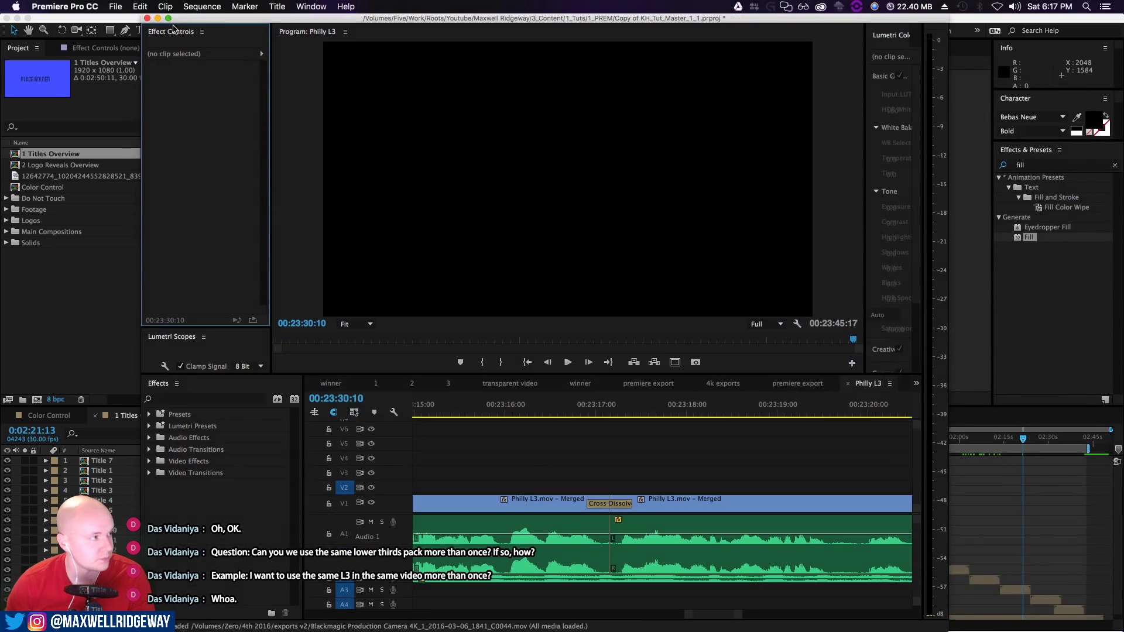
click(169, 19)
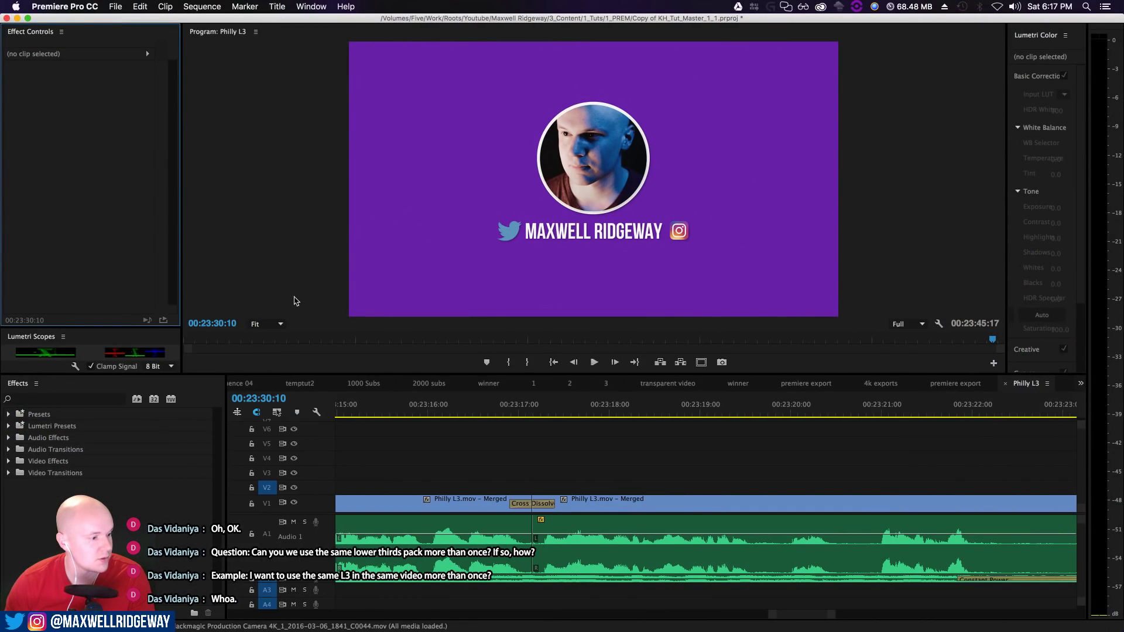
Show the whole Philly L3 sequence in the timeline and play its opening from the start
drag(772, 614, 339, 623)
key(Home)
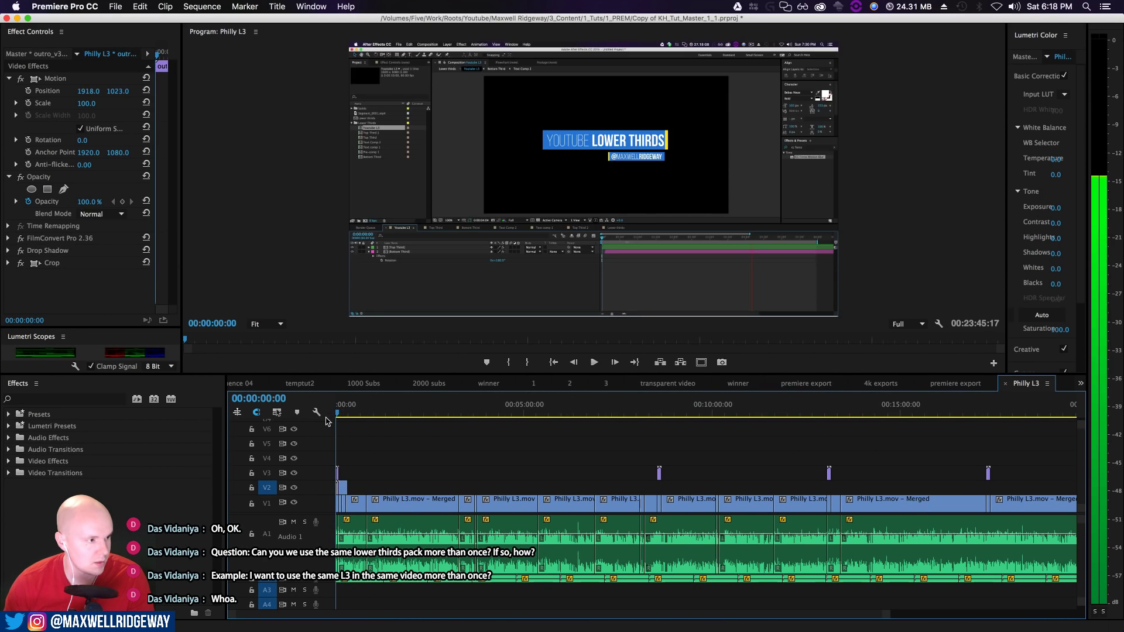
key(space)
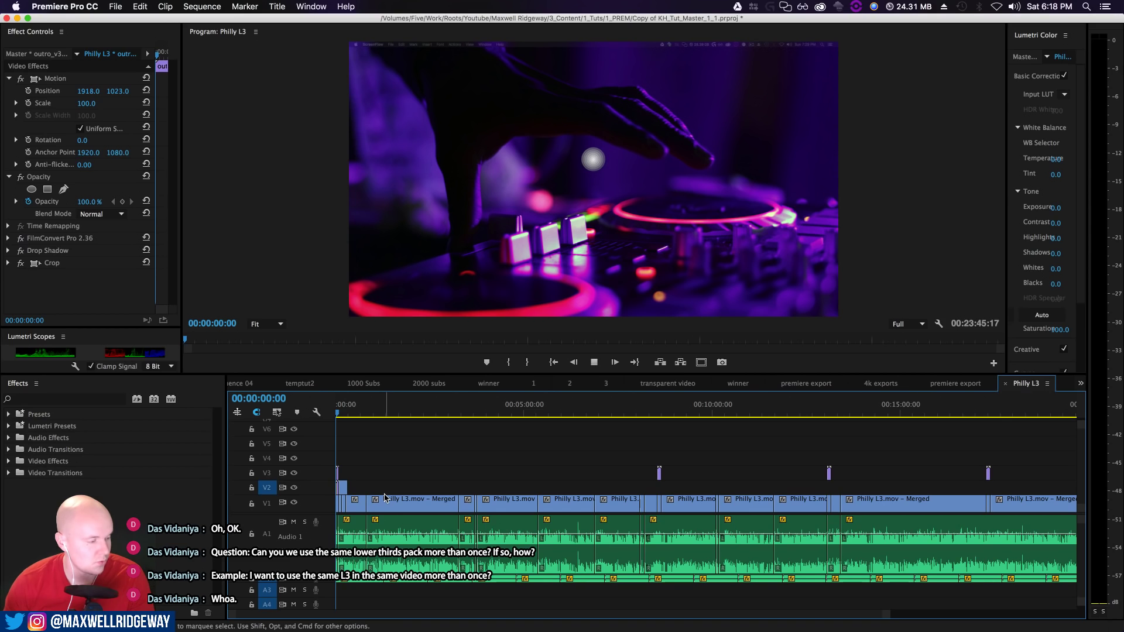
key(space)
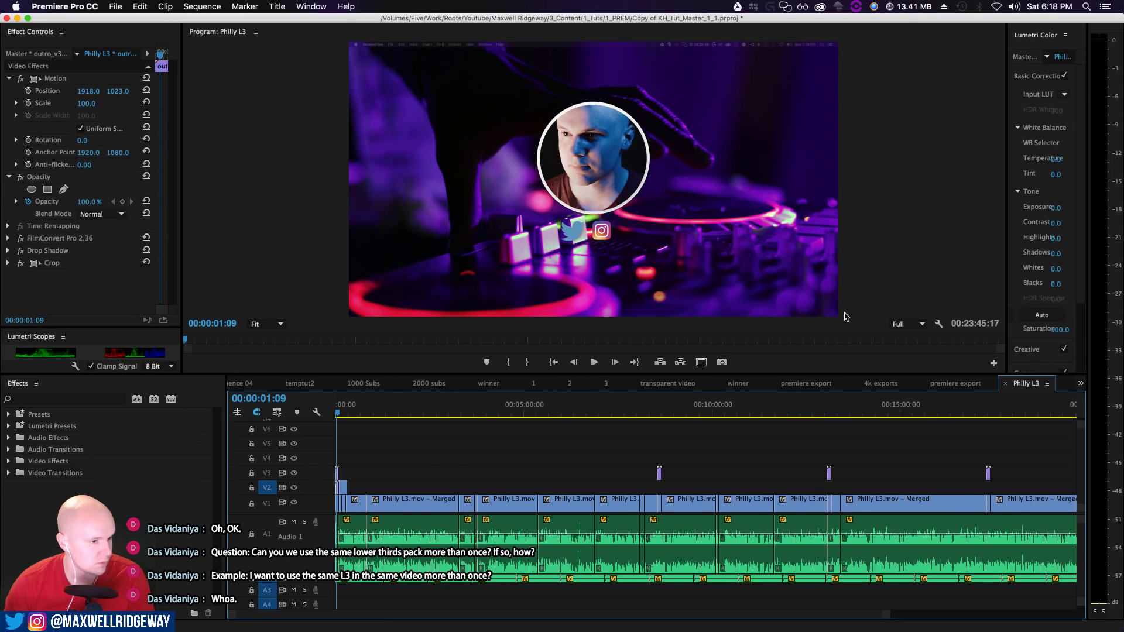
Set the Program monitor's playback resolution to 1/2 and continue playing the Philly L3 intro
click(905, 326)
click(911, 341)
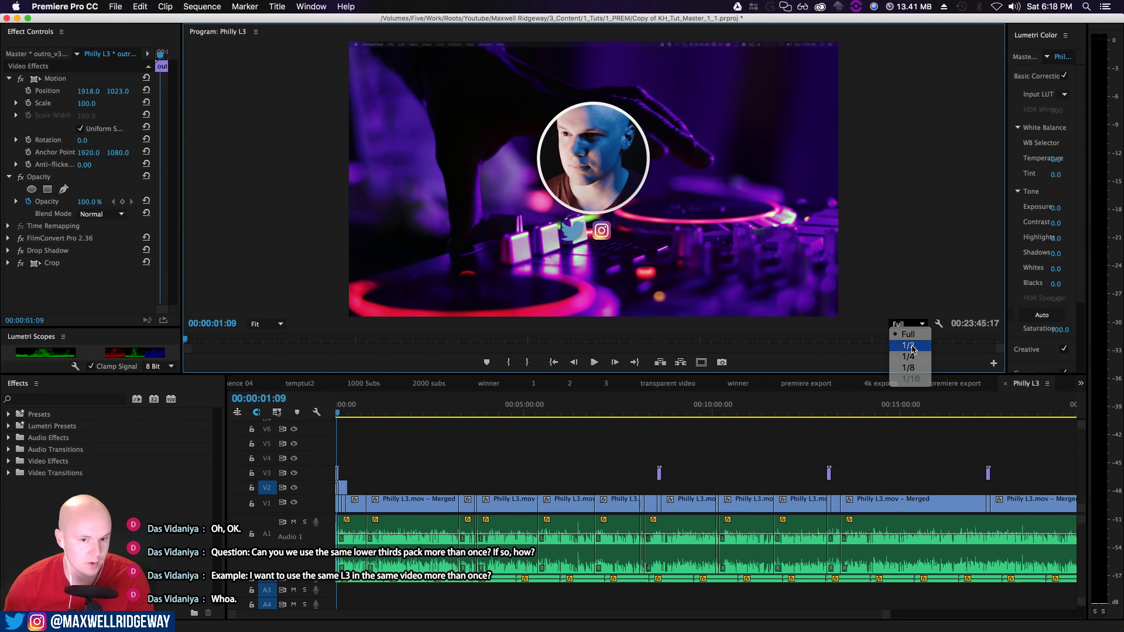
key(space)
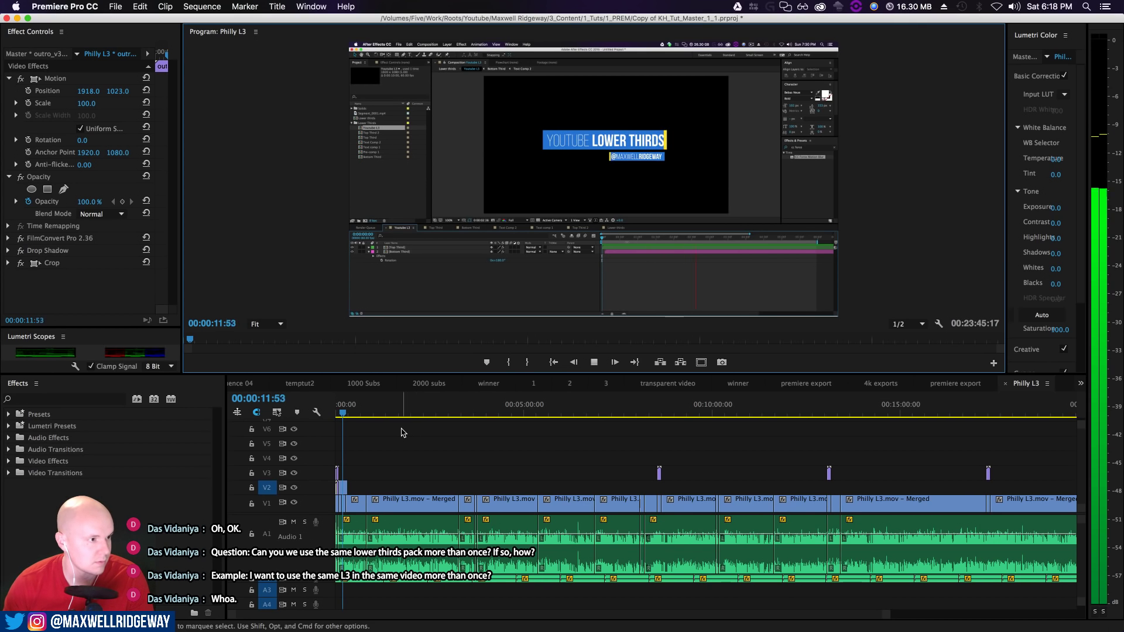
key(space)
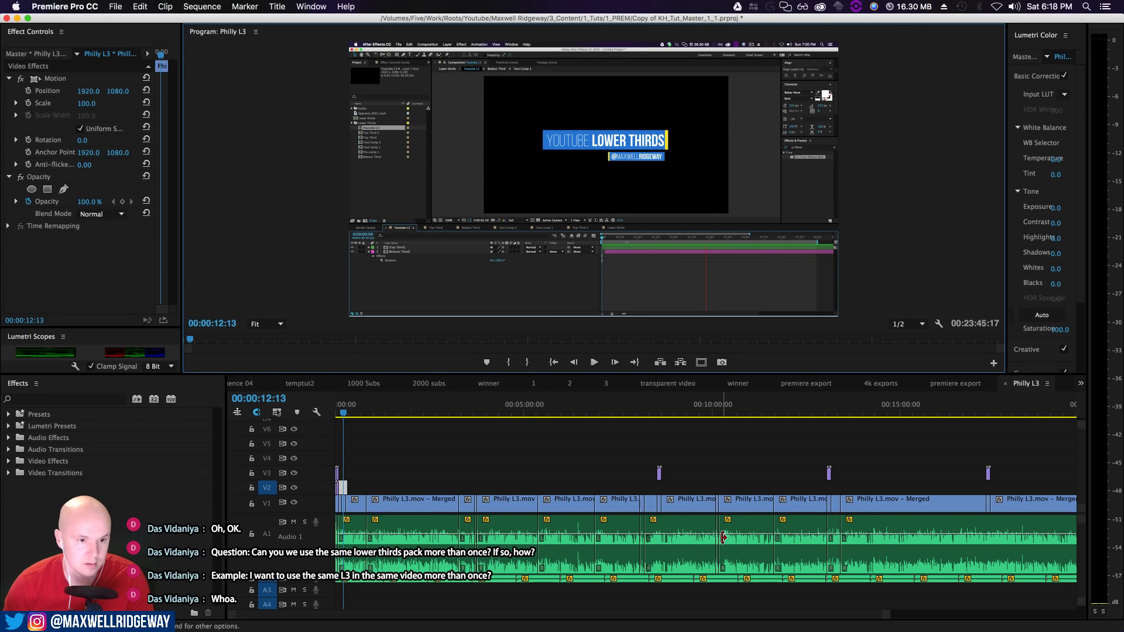
Locate the lower third clip on V3 near 00:08:34 in Philly L3 and place the playhead shortly before it
drag(887, 615, 750, 614)
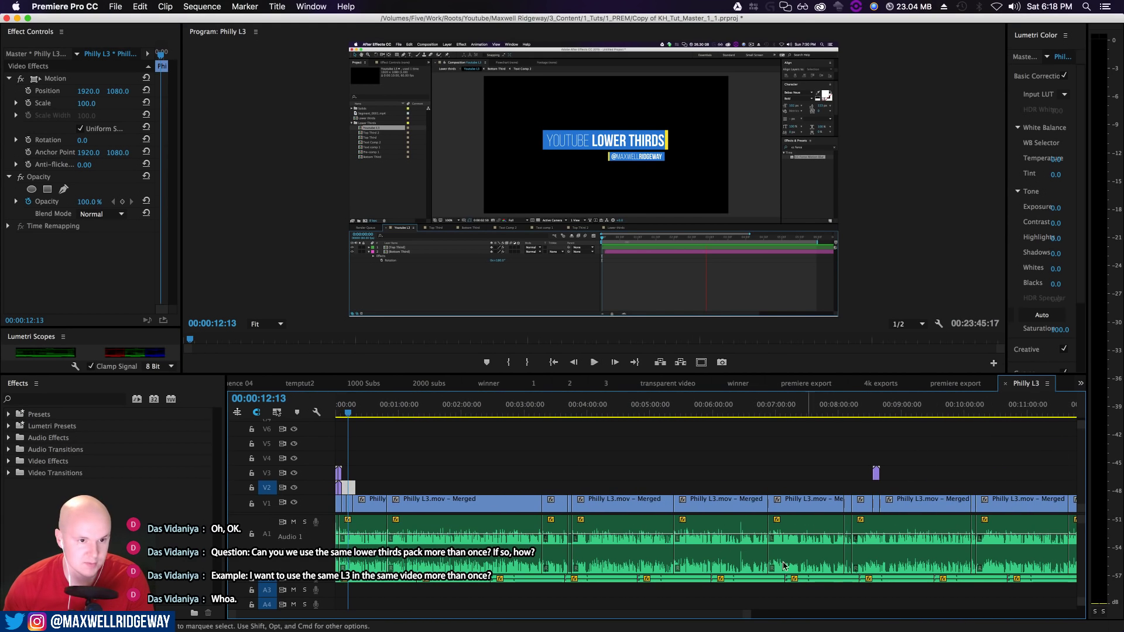
click(364, 414)
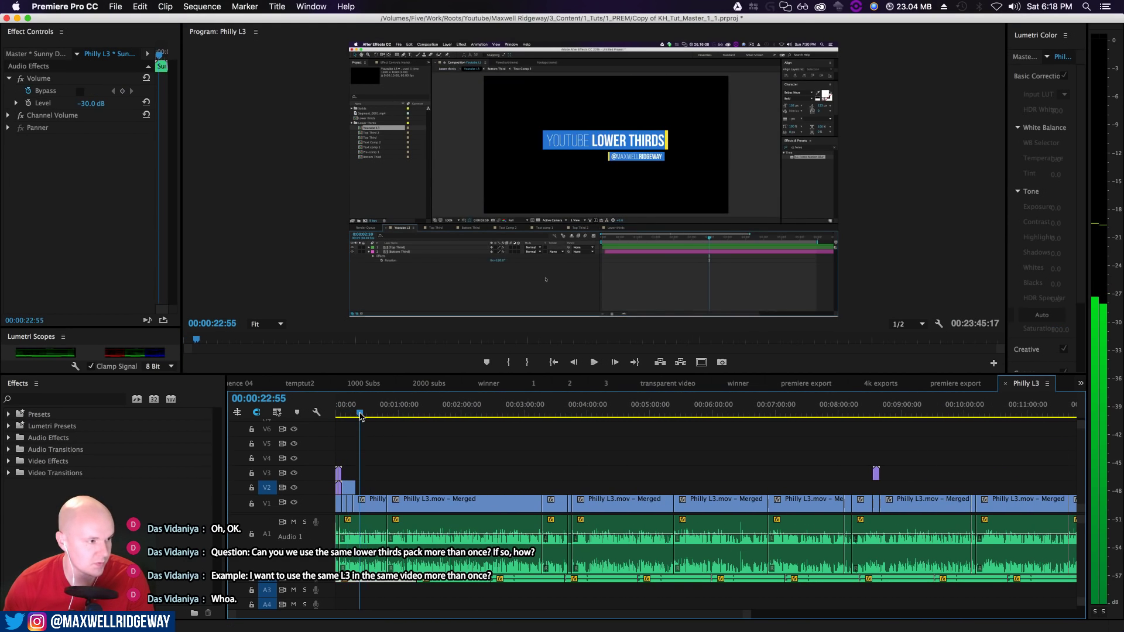
drag(363, 416, 769, 458)
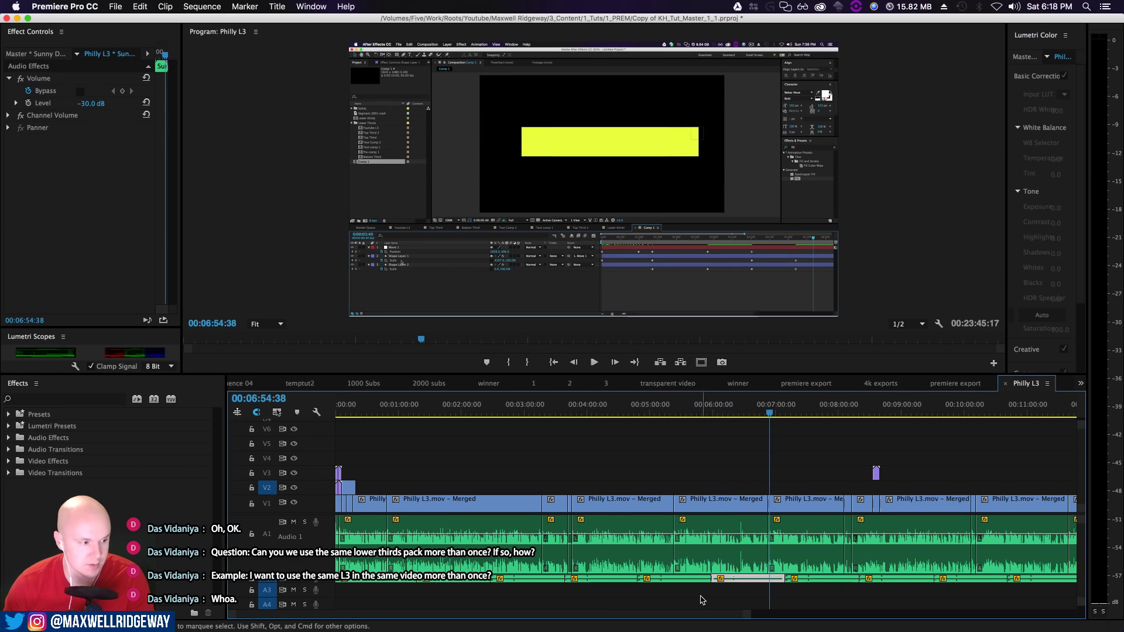
drag(752, 616, 1030, 615)
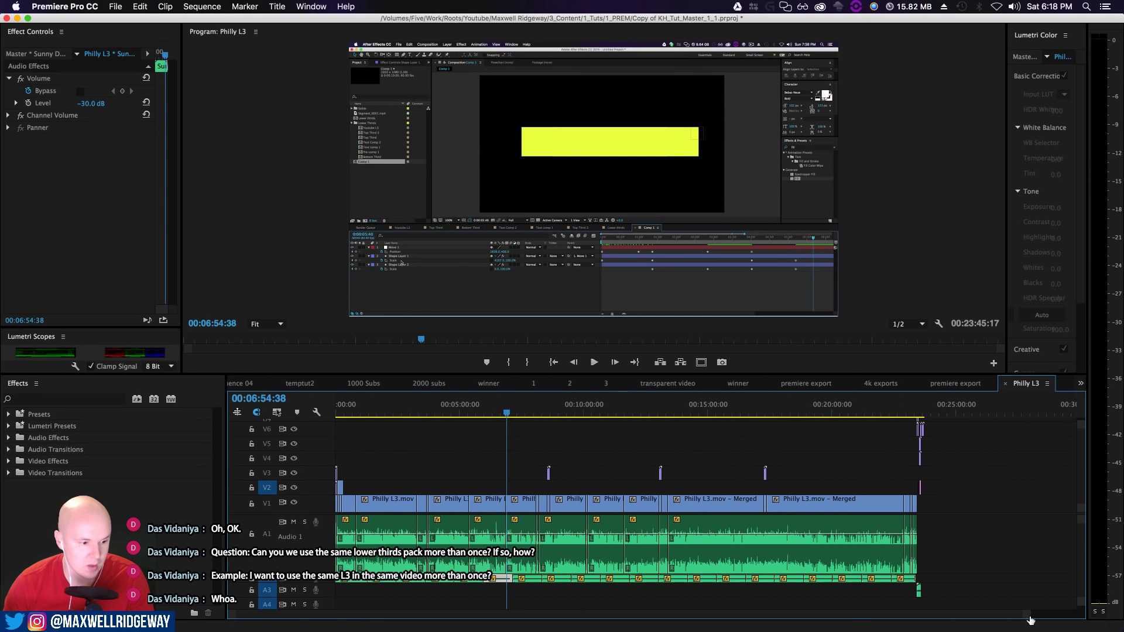
drag(546, 414, 549, 421)
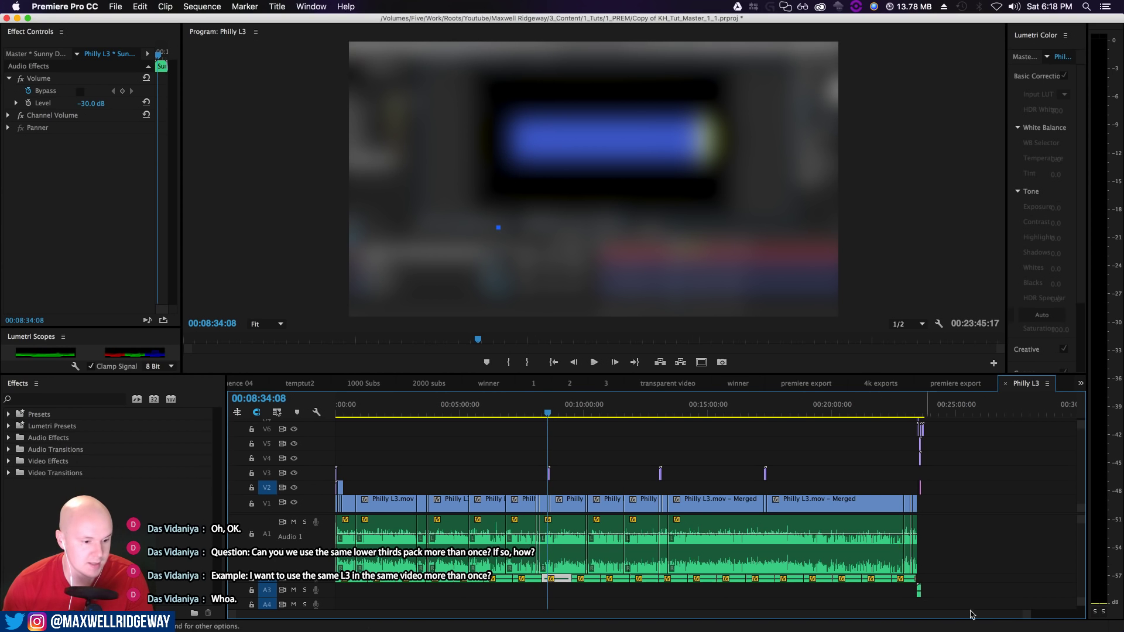
drag(1027, 615, 690, 622)
drag(600, 415, 606, 423)
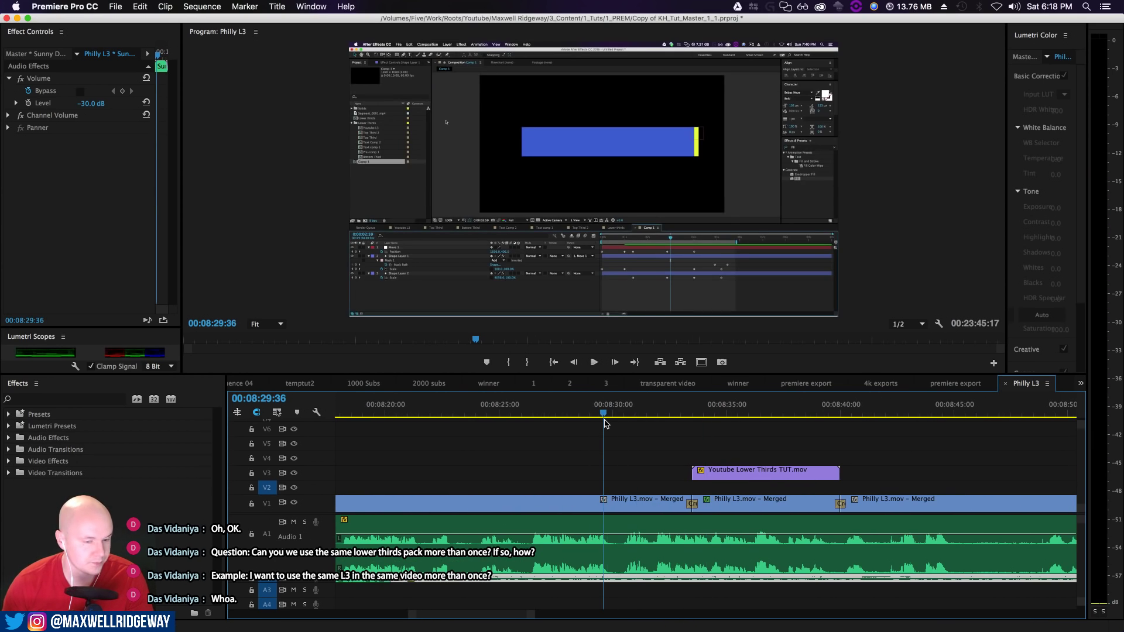
drag(609, 417, 638, 408)
Play through the Youtube Lower Thirds TUT.mov clip near 00:08:34, pausing to examine its in and out animation
key(space)
key(space)
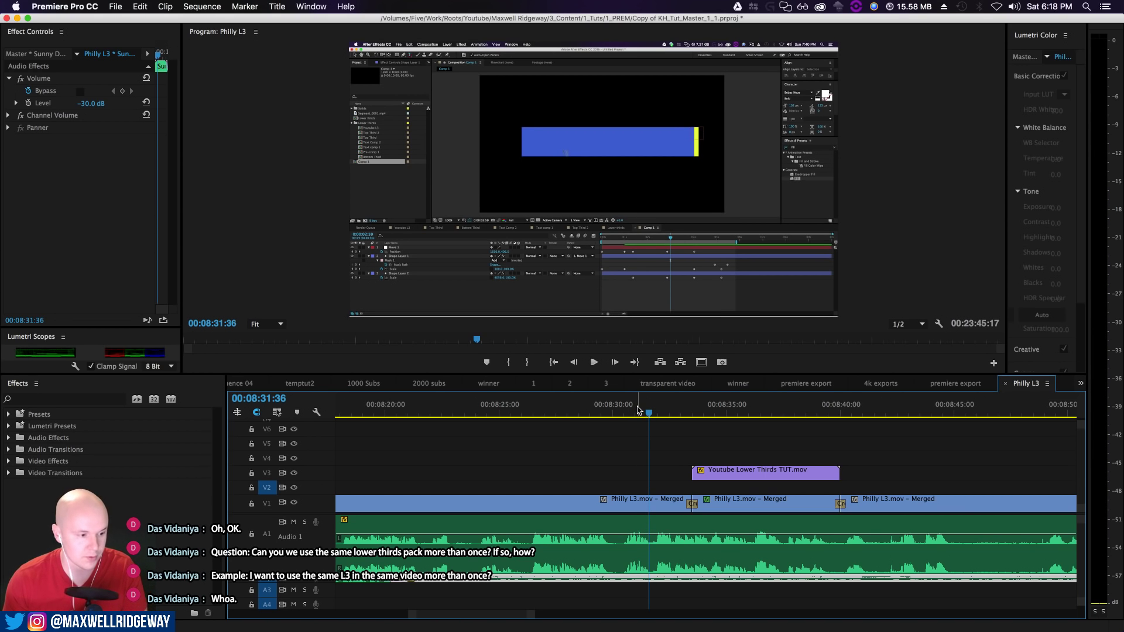
key(space)
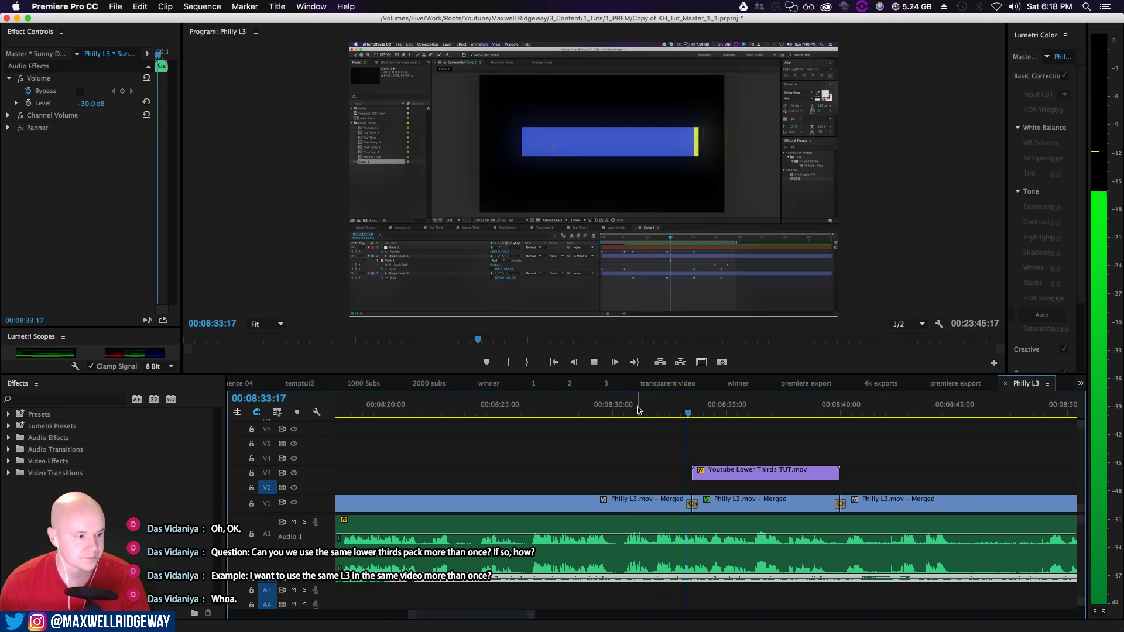
key(space)
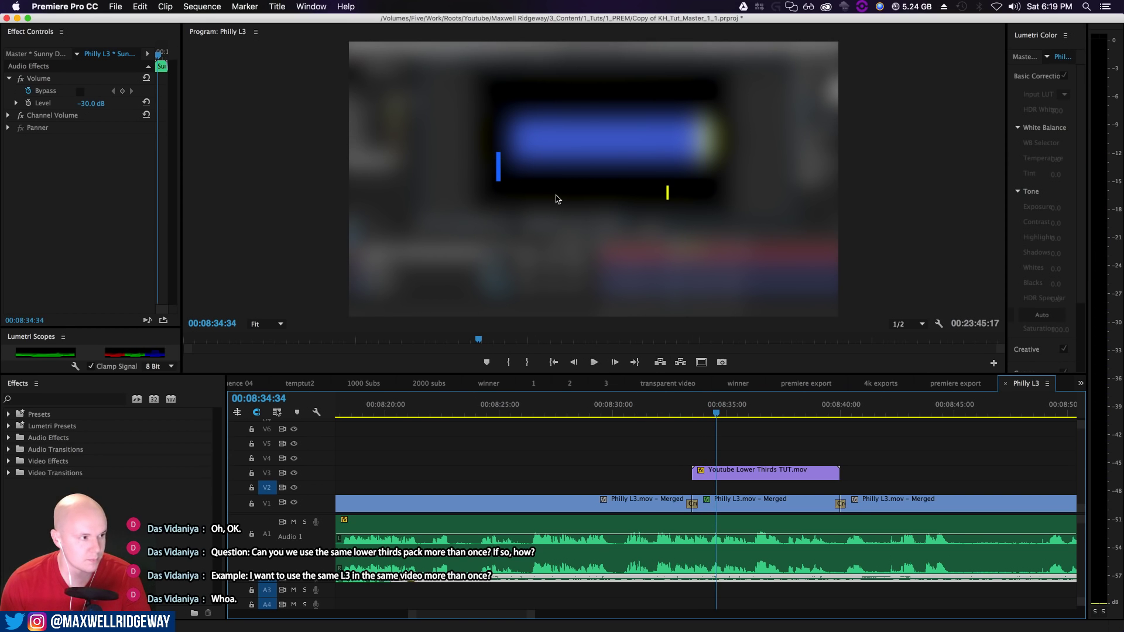
key(space)
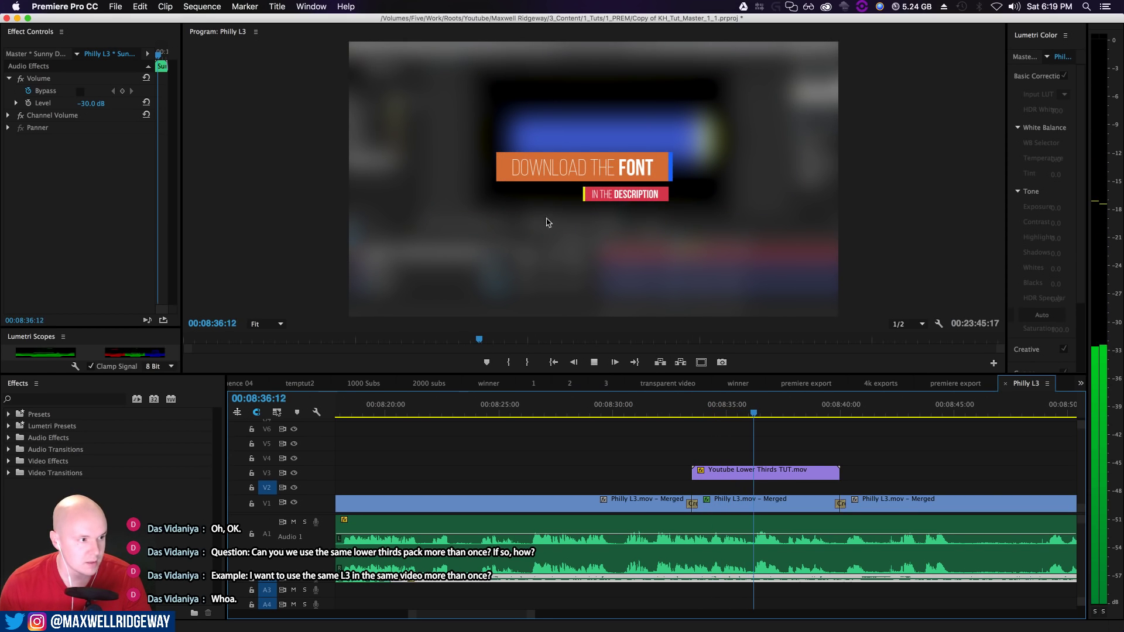
key(space)
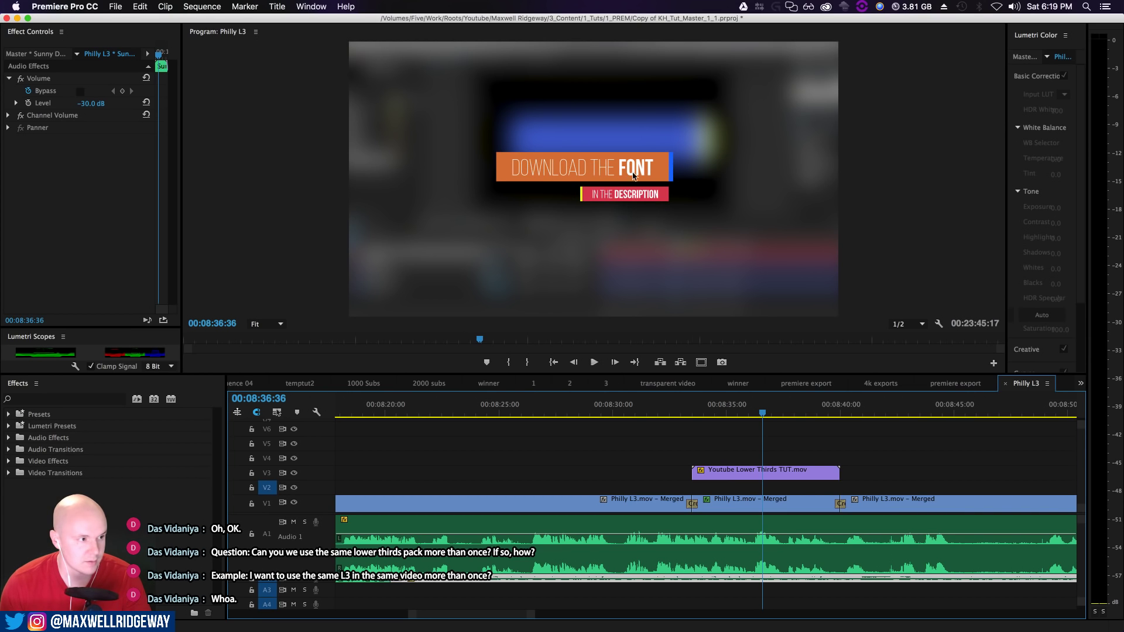
key(space)
key(space)
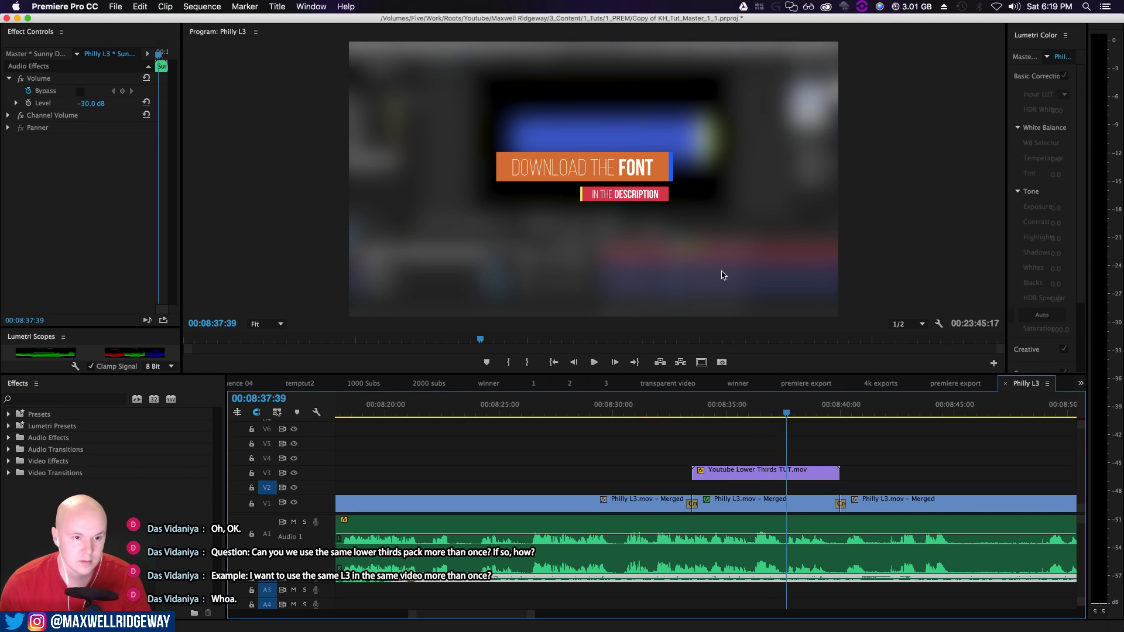
key(space)
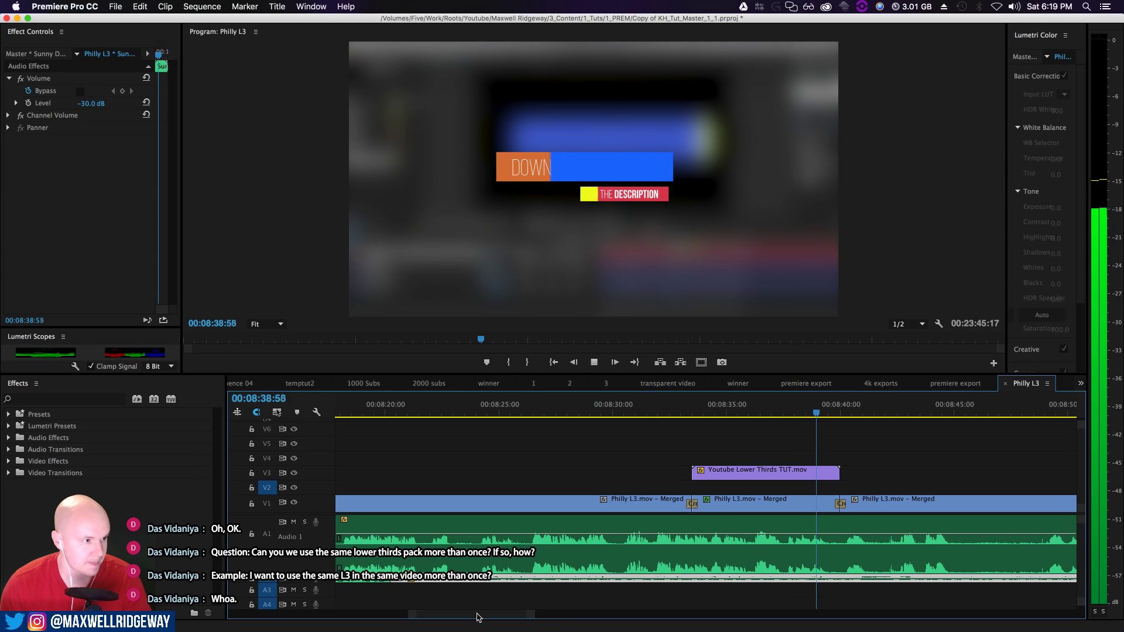
key(space)
Move to the next V3 lower third clip near 00:13:04 and play its animation
drag(533, 614, 710, 621)
drag(484, 416, 906, 416)
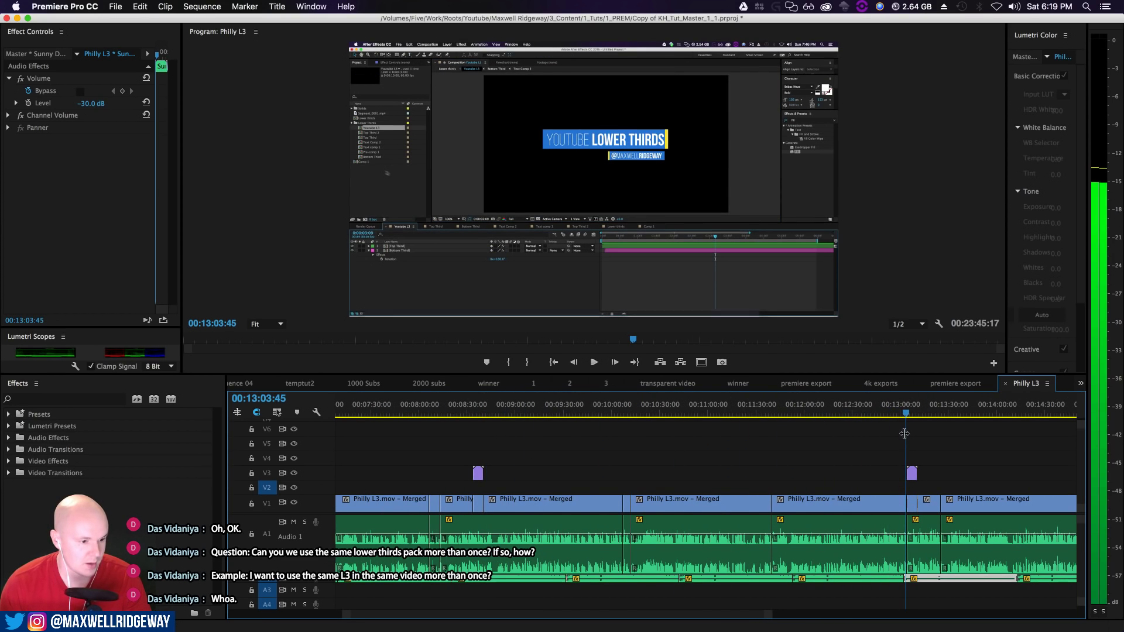
drag(736, 619, 779, 619)
key(space)
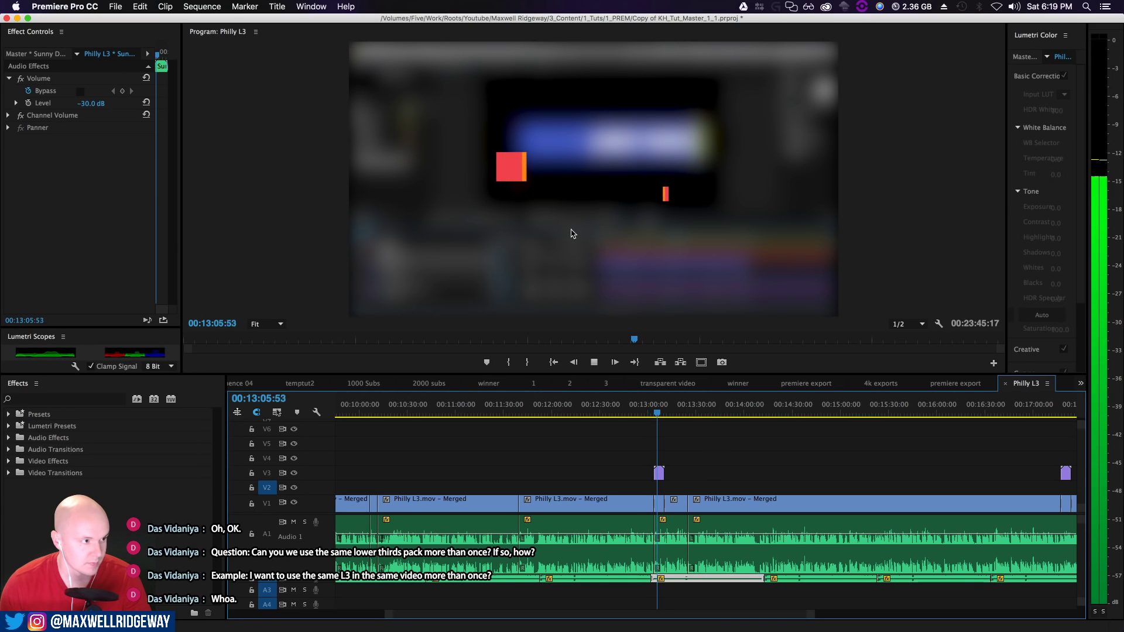
key(space)
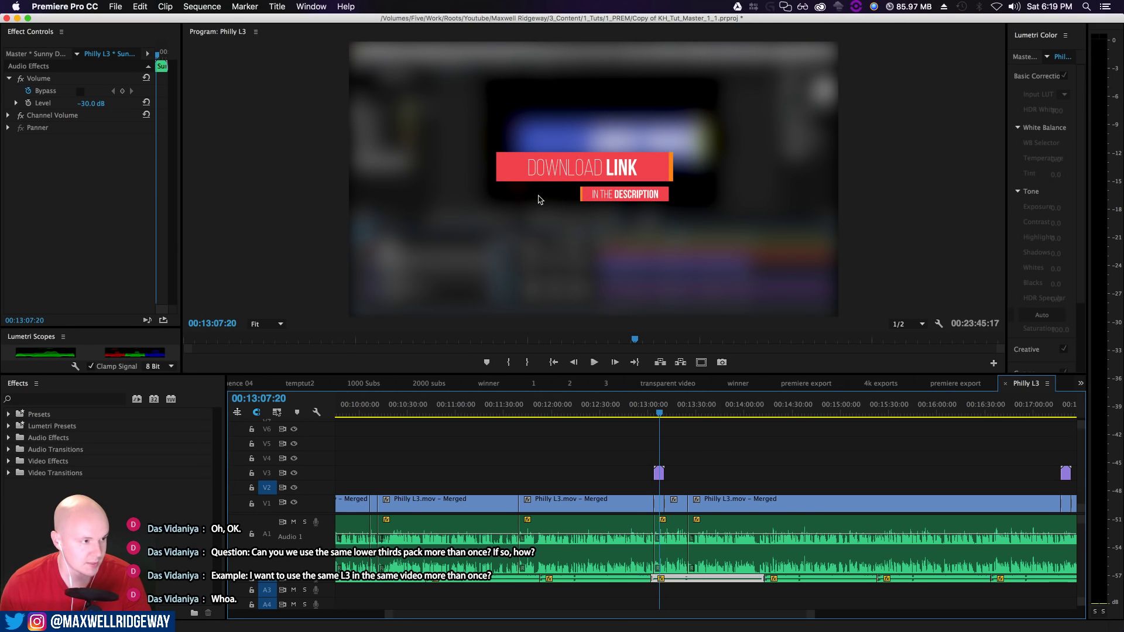
Move to the V3 lower third clip near 00:17:18 and play its animation over the tutorial footage
scroll(703, 456, right, 10)
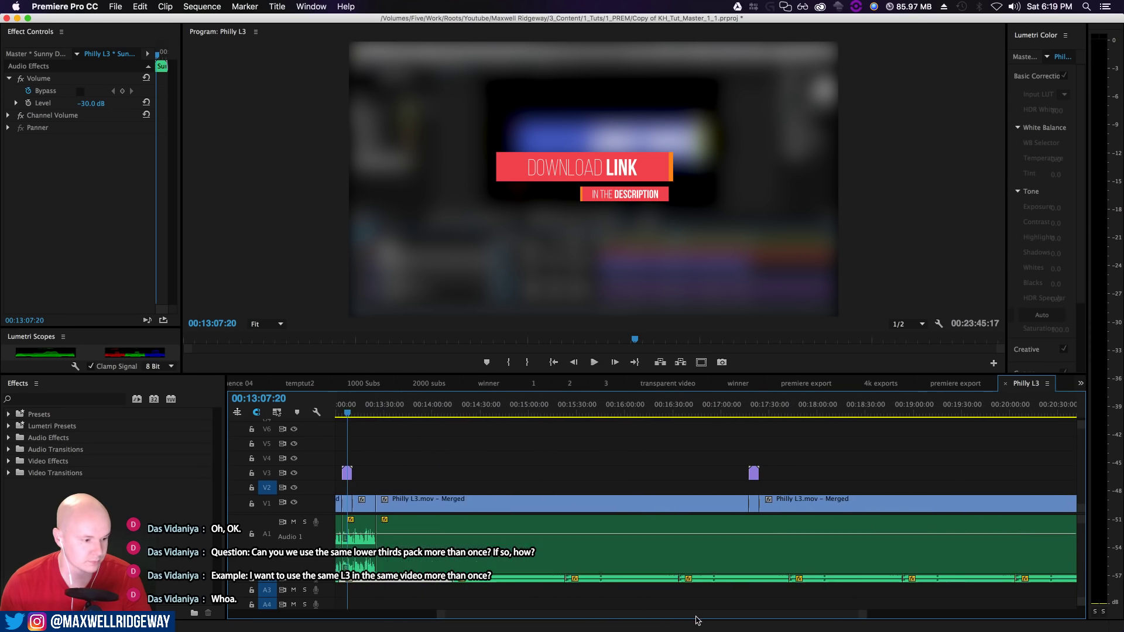
click(697, 415)
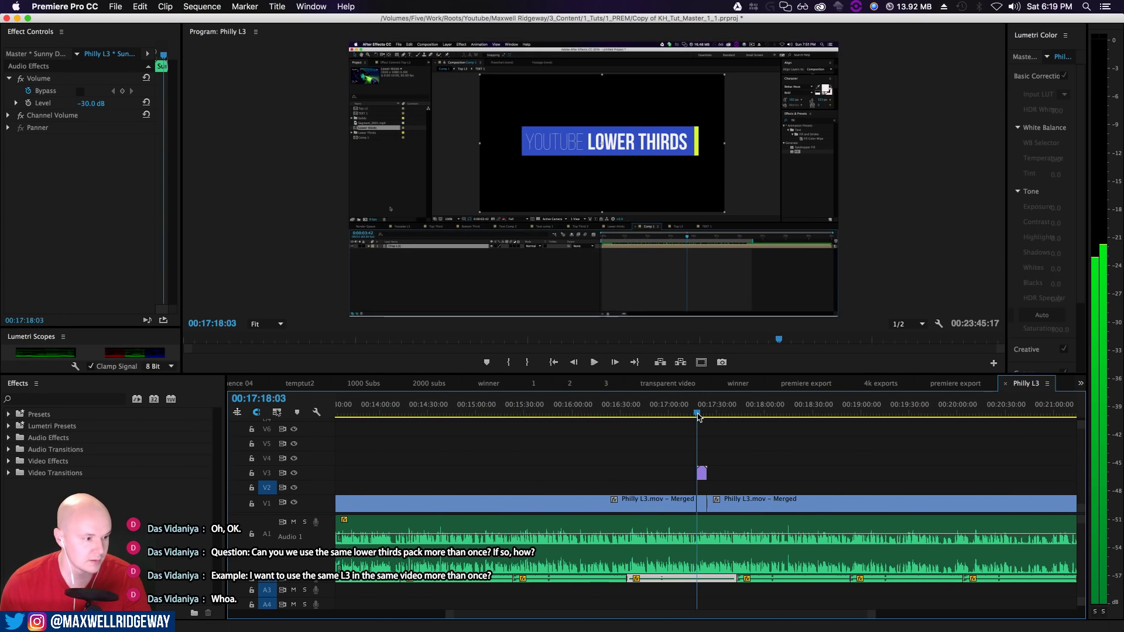
click(706, 414)
drag(706, 414, 697, 414)
key(space)
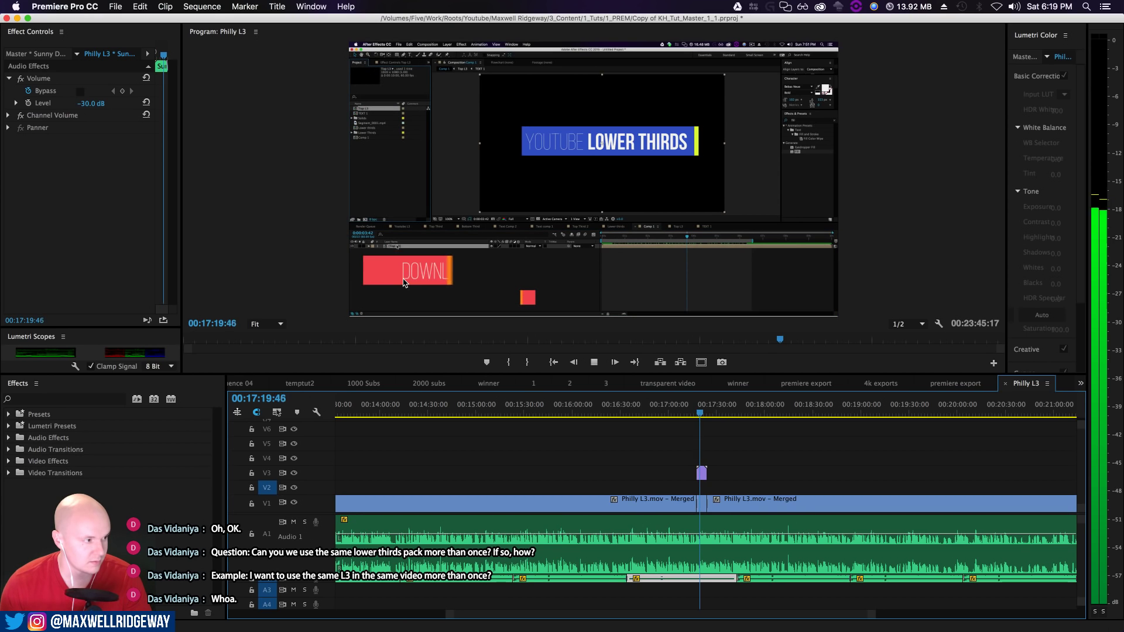
key(space)
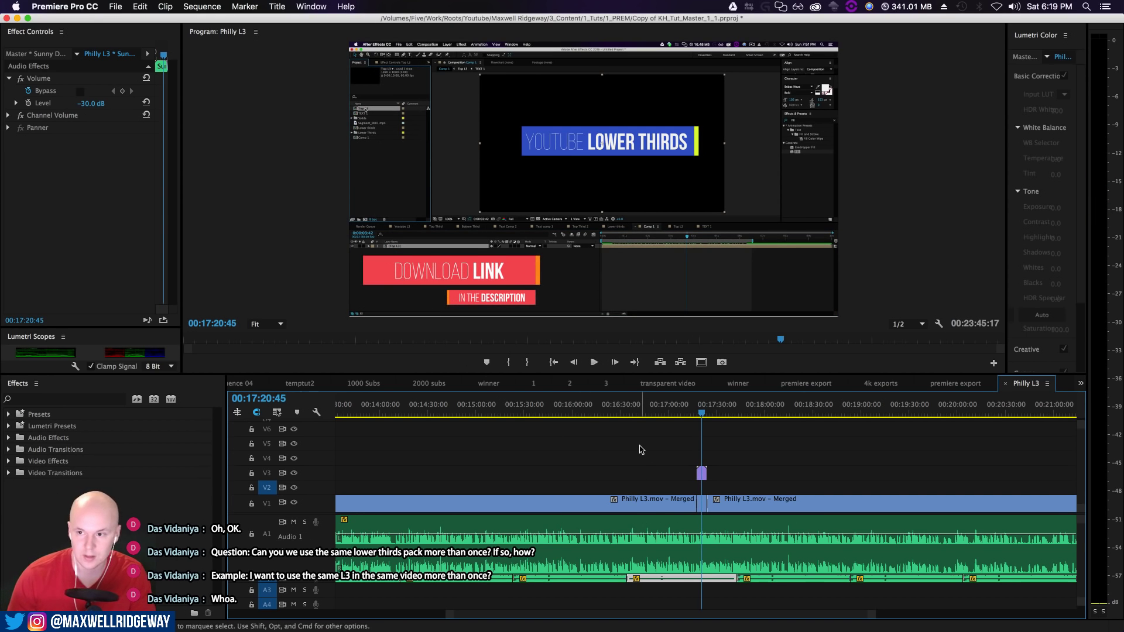
Minimise Premiere Pro, return to After Effects and open the recent project YOUTUBE lowerthirds PLUS2.aep
click(17, 19)
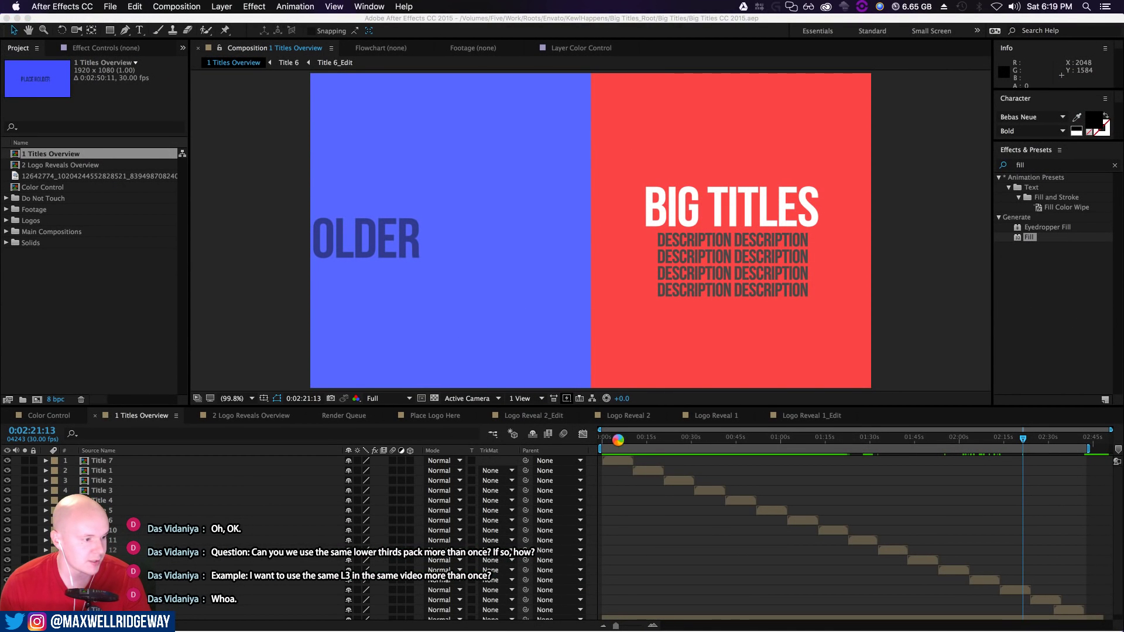
click(108, 7)
mouse_move(146, 43)
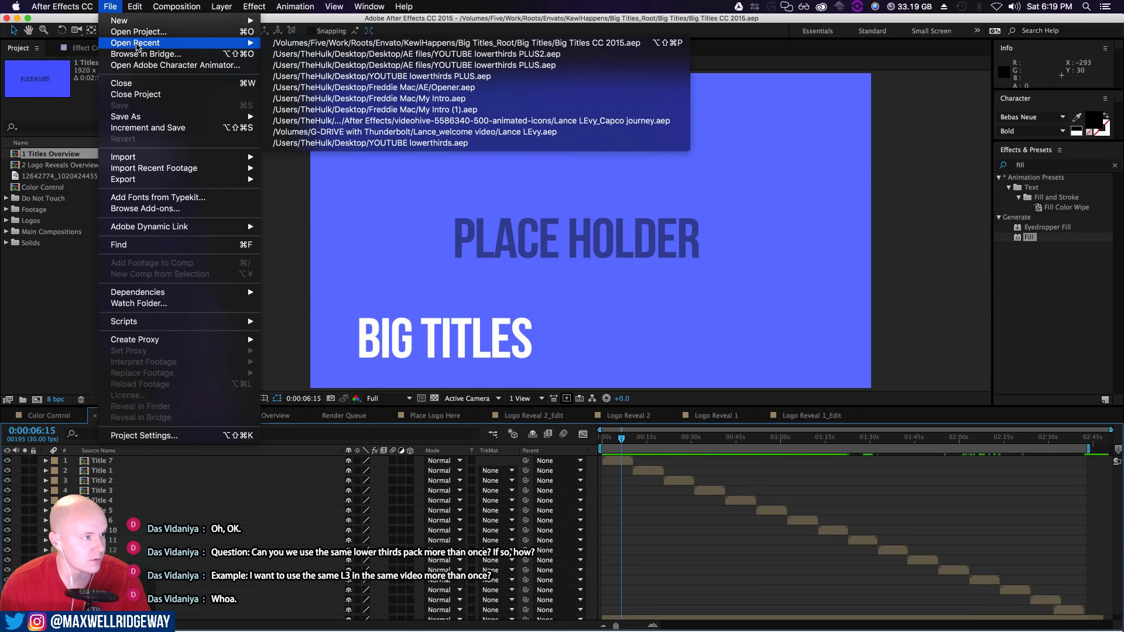
click(460, 54)
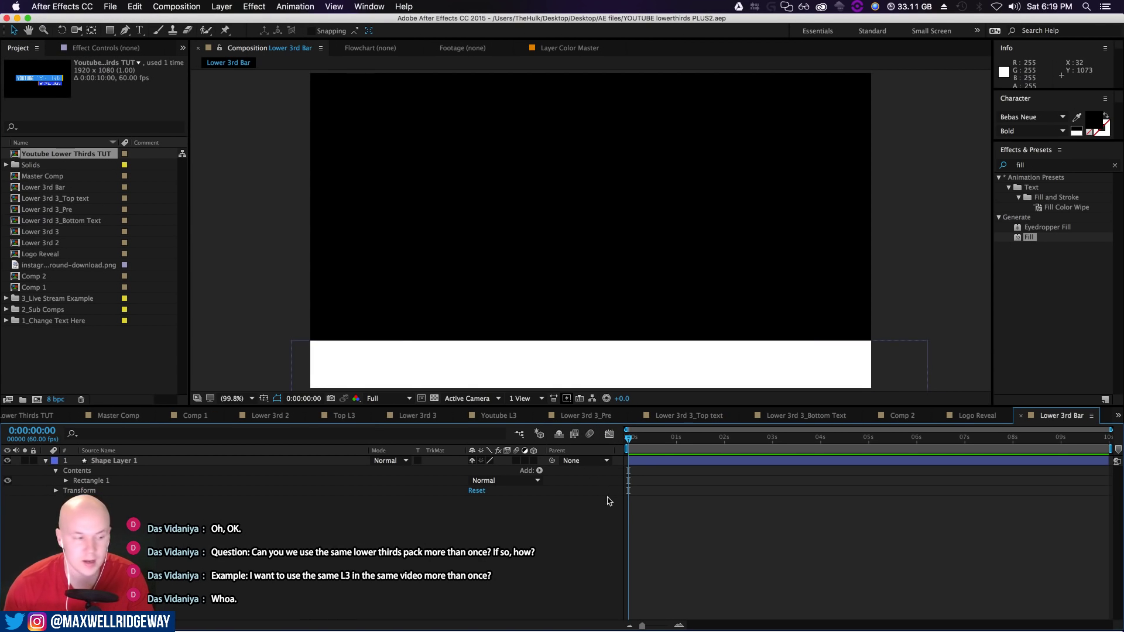
Open the Master Comp composition and preview its lower third animations
click(64, 345)
double_click(34, 176)
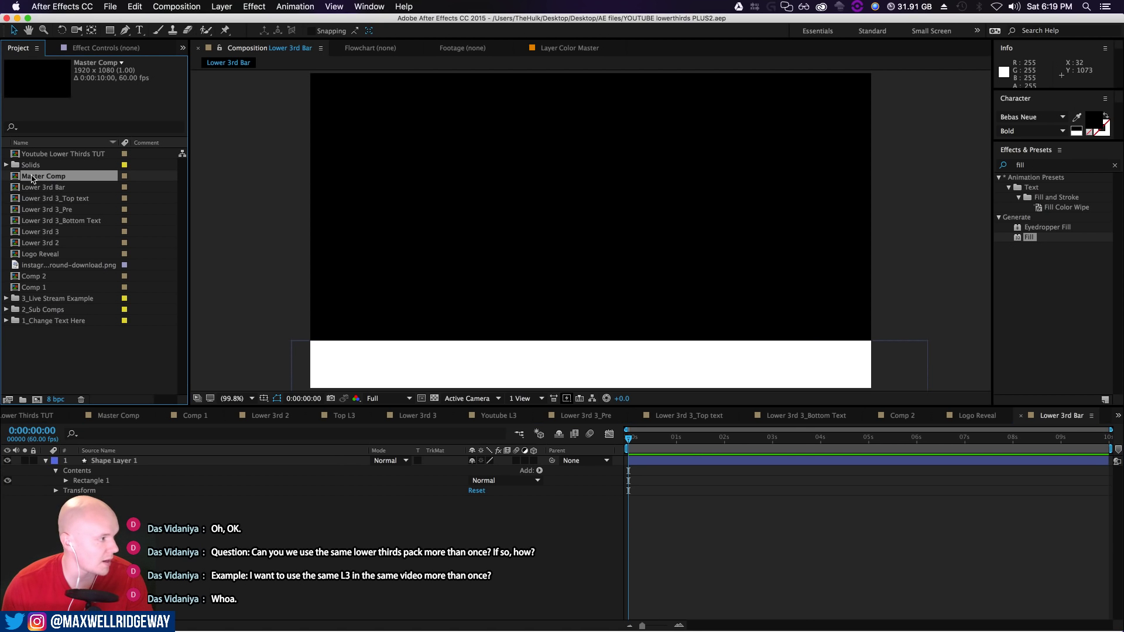
key(space)
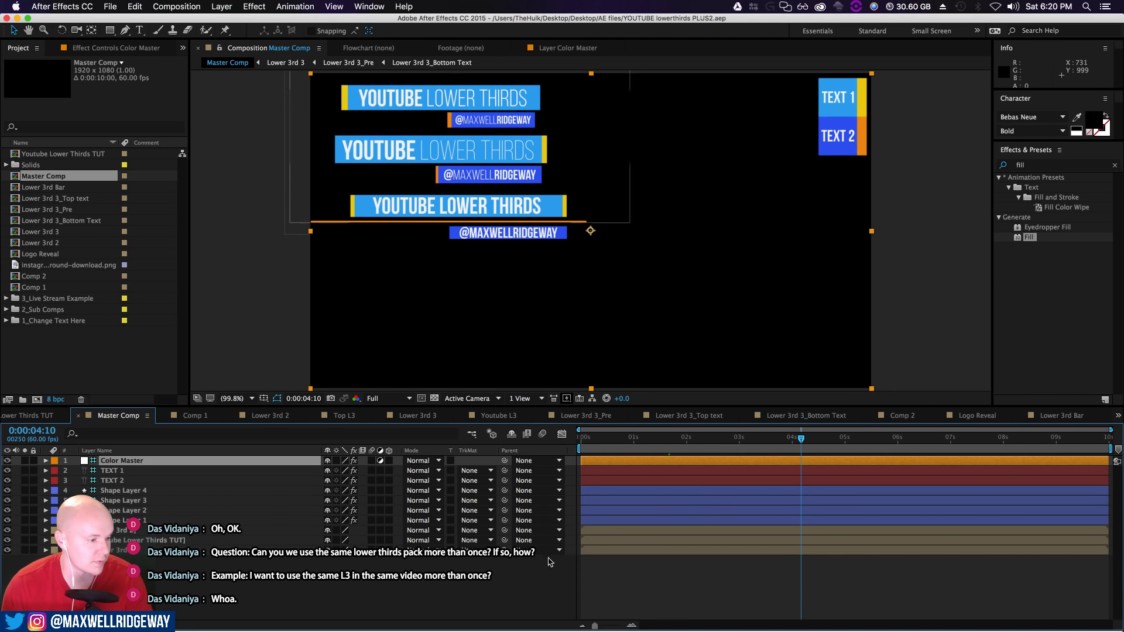
Open the Youtube Lower Thirds TUT composition, scrub through its animation and open the nested Top L3 composition
click(595, 551)
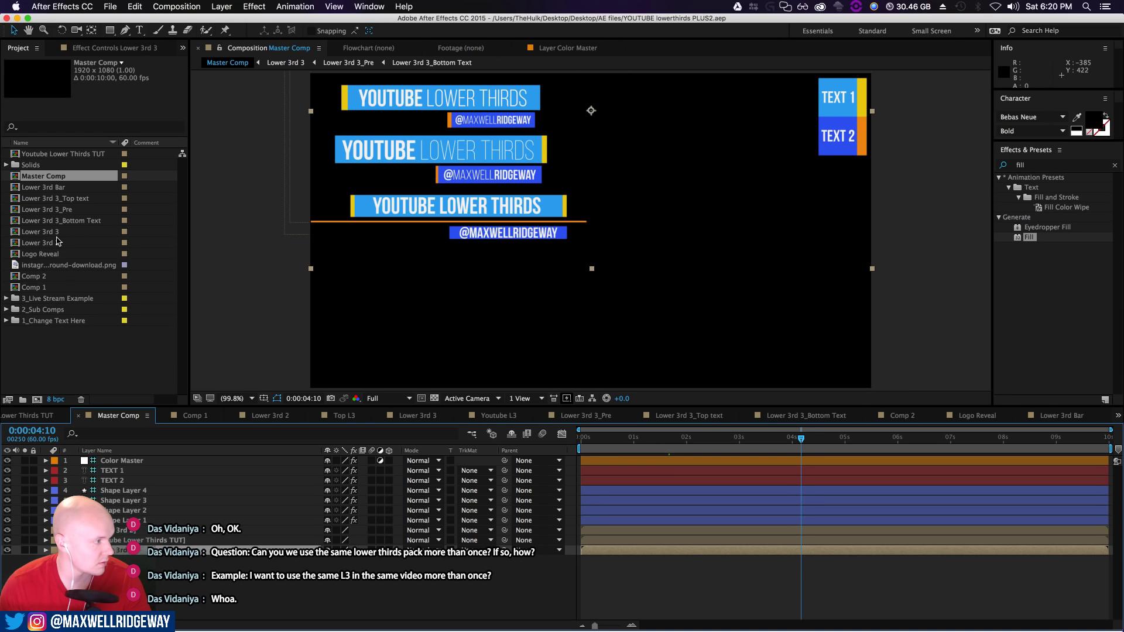
click(48, 155)
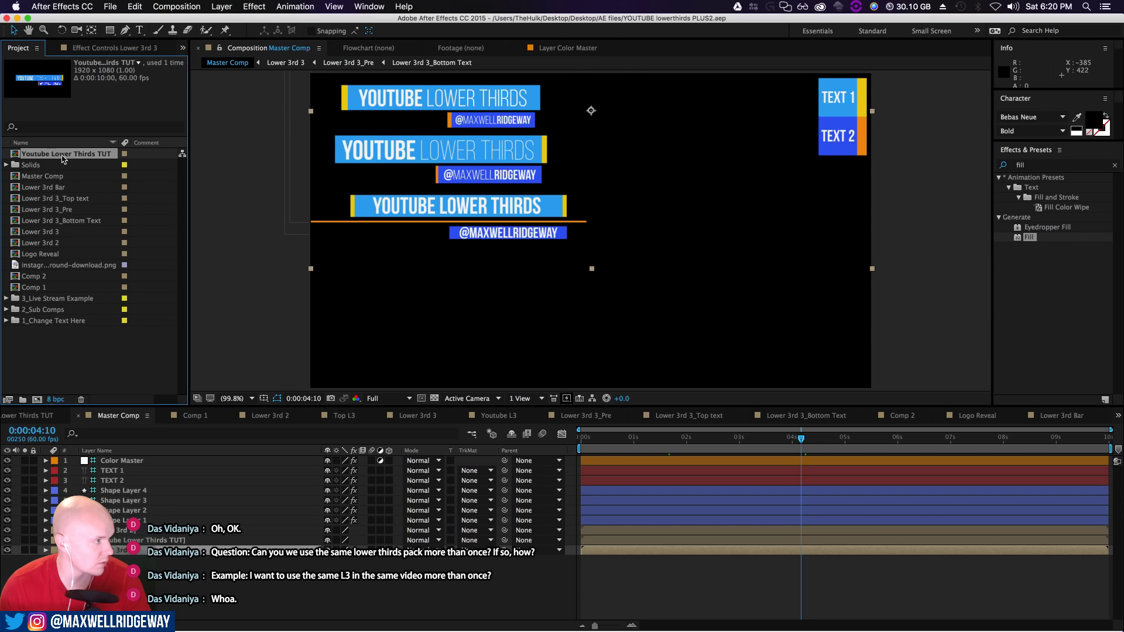
double_click(45, 155)
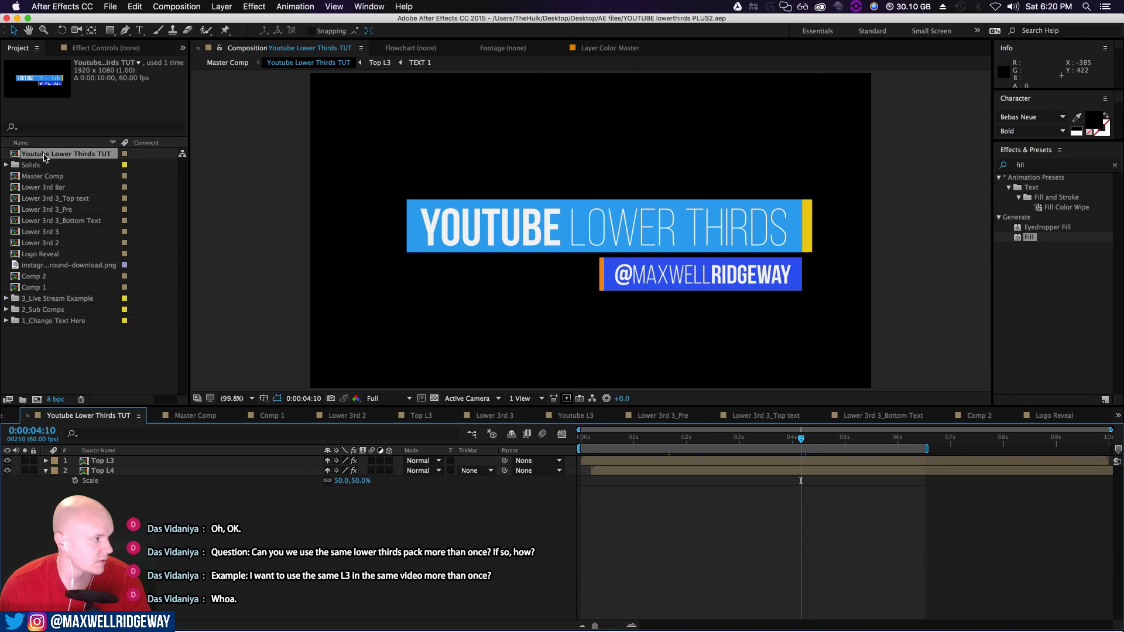
drag(580, 443, 796, 449)
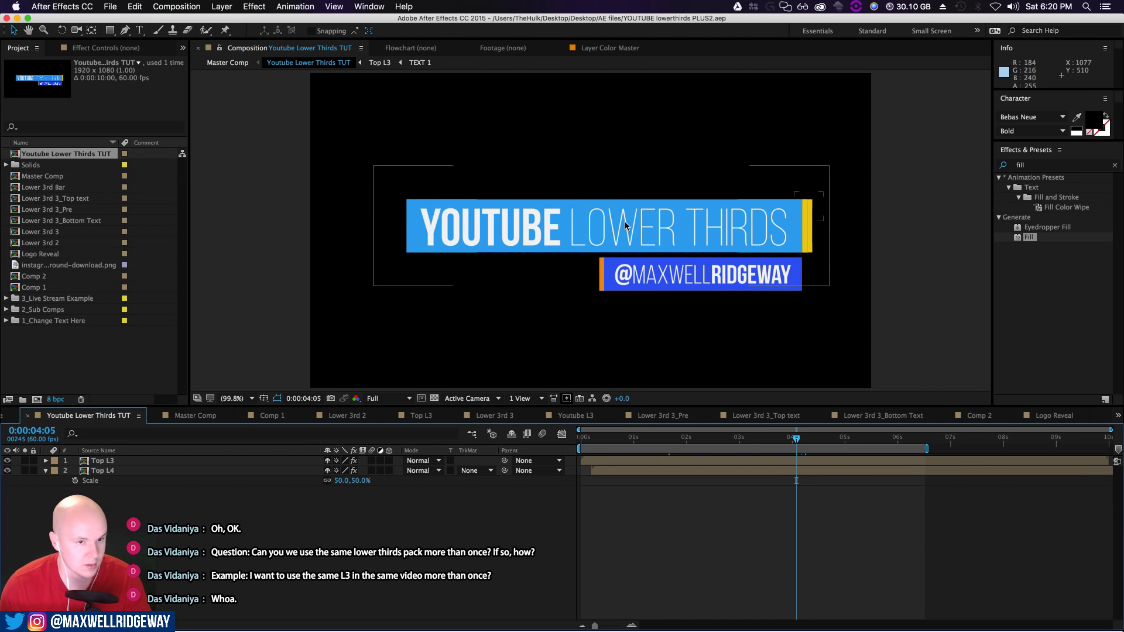
click(105, 462)
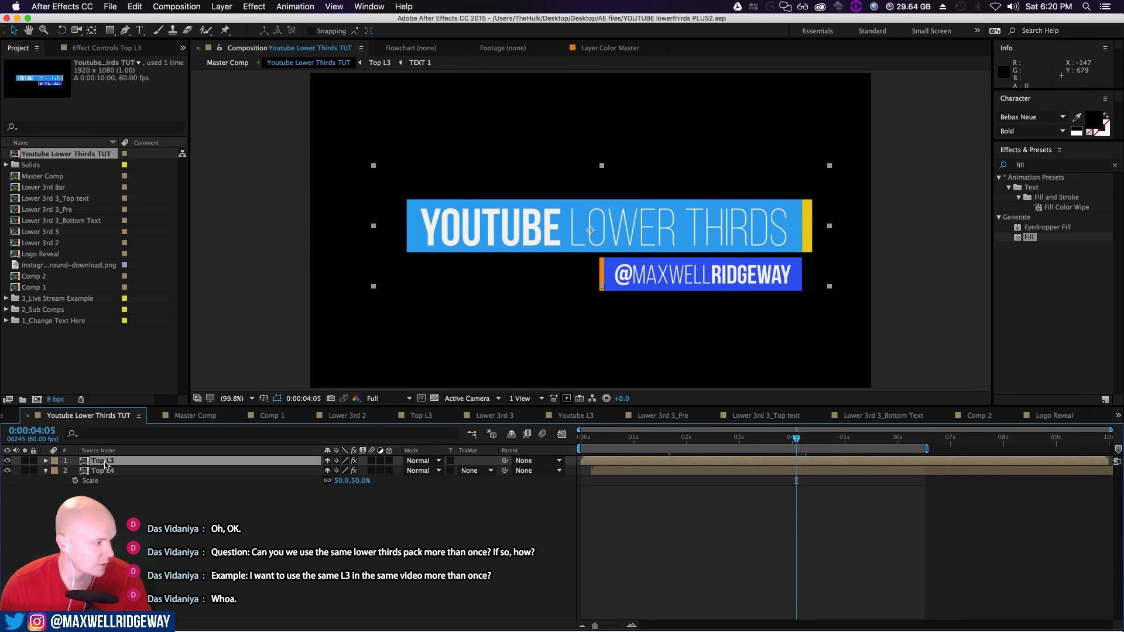
double_click(105, 462)
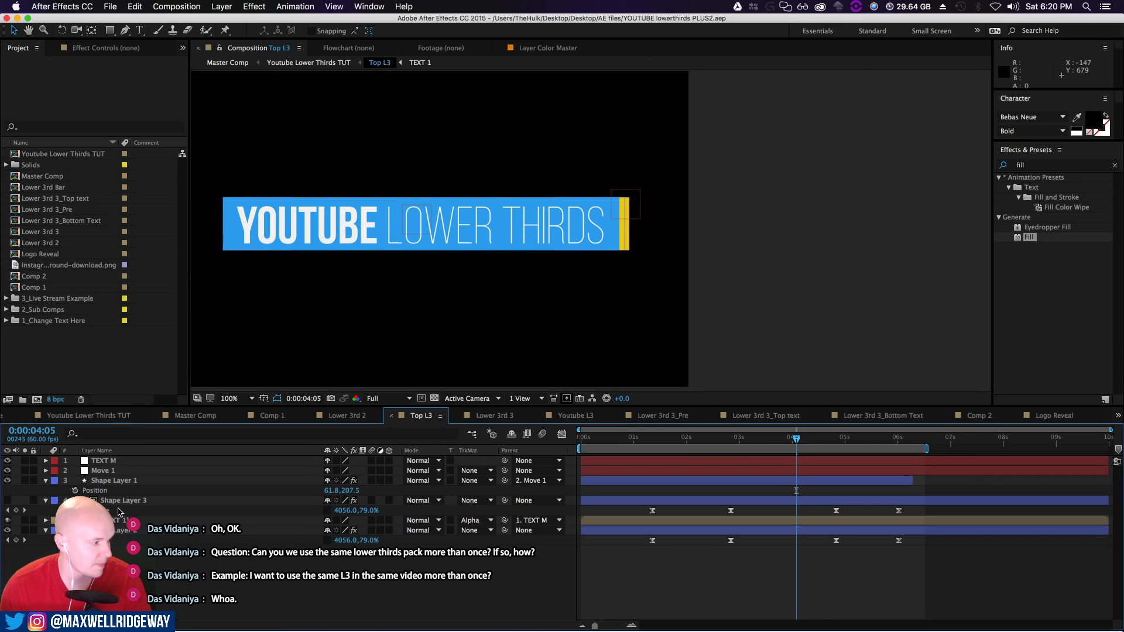
Collapse the layer properties in Top L3, then mark Shape Layers 1, 2 and 3 as shy and hide them
click(133, 481)
click(127, 520)
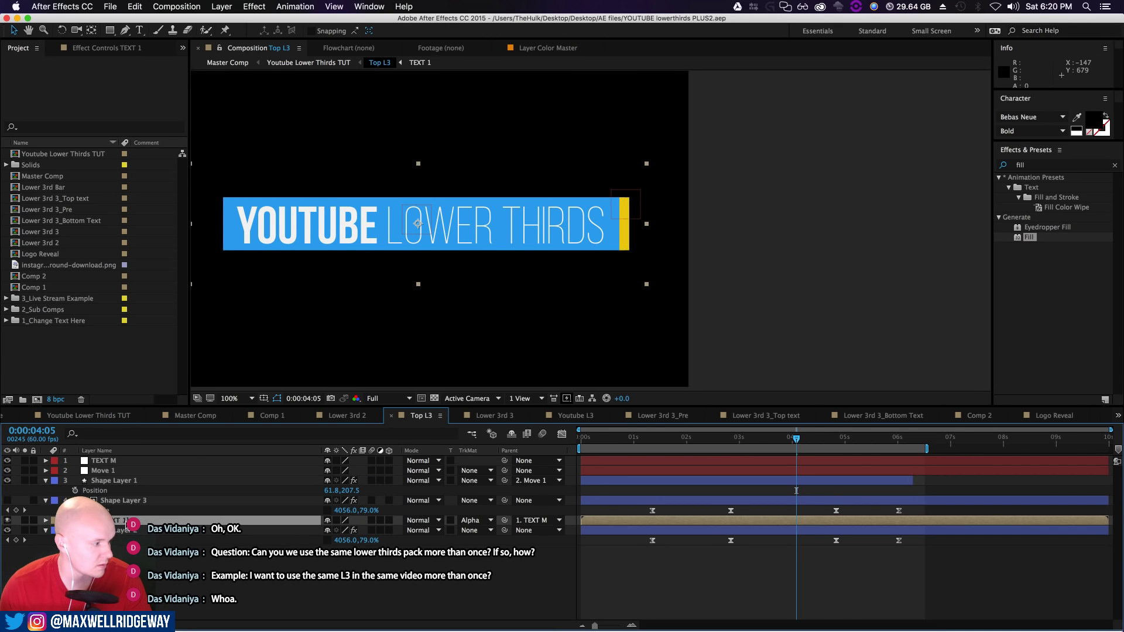
click(46, 500)
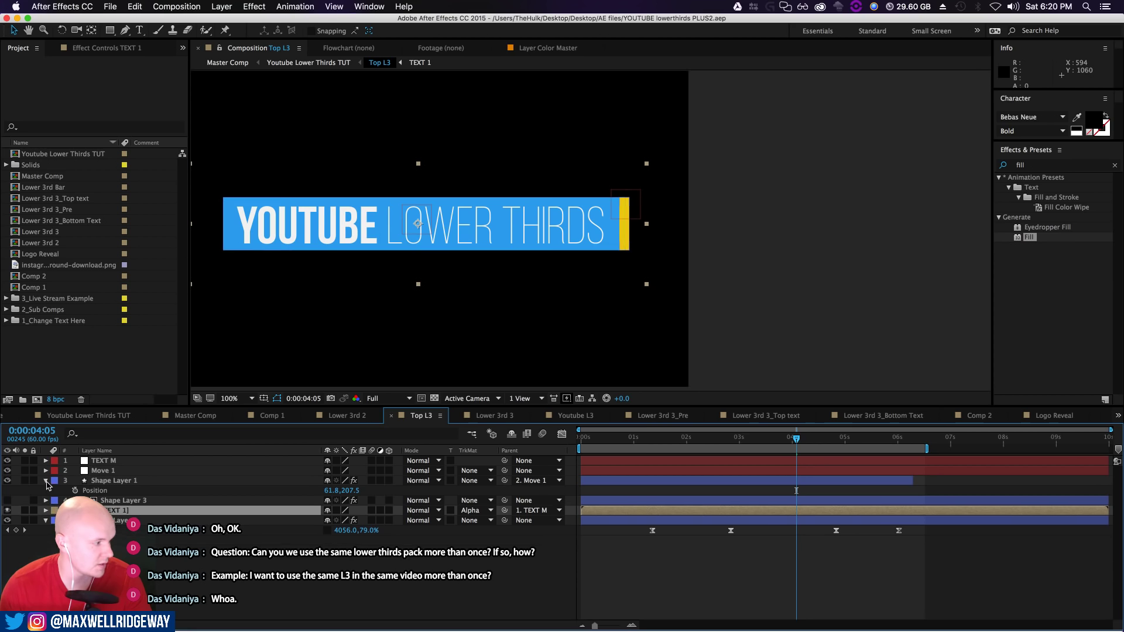
click(46, 481)
click(222, 510)
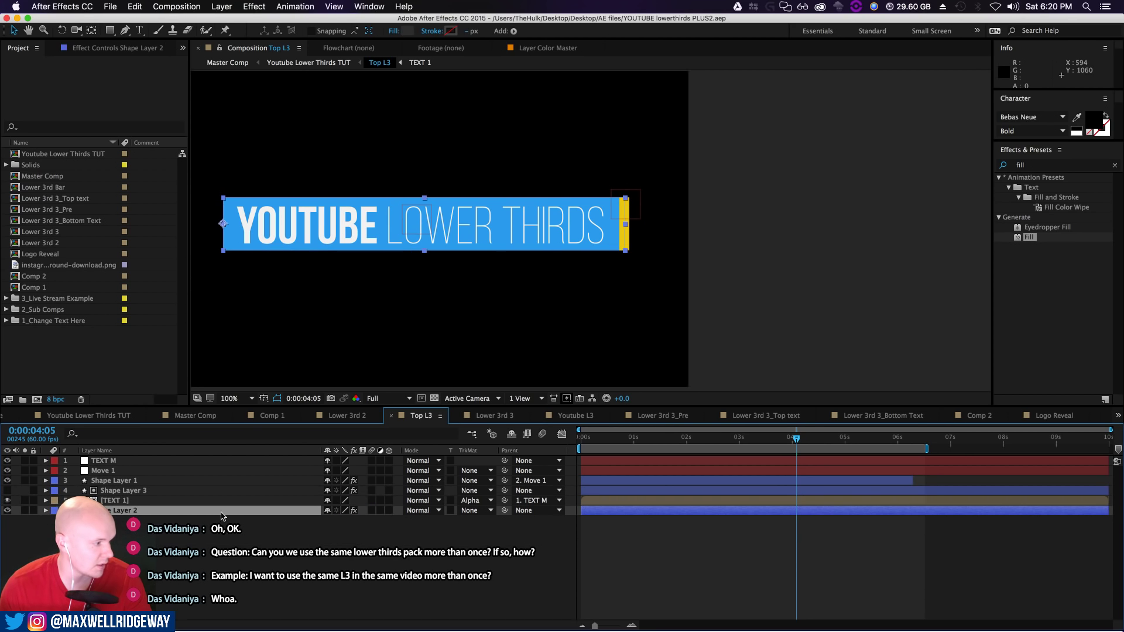
click(326, 511)
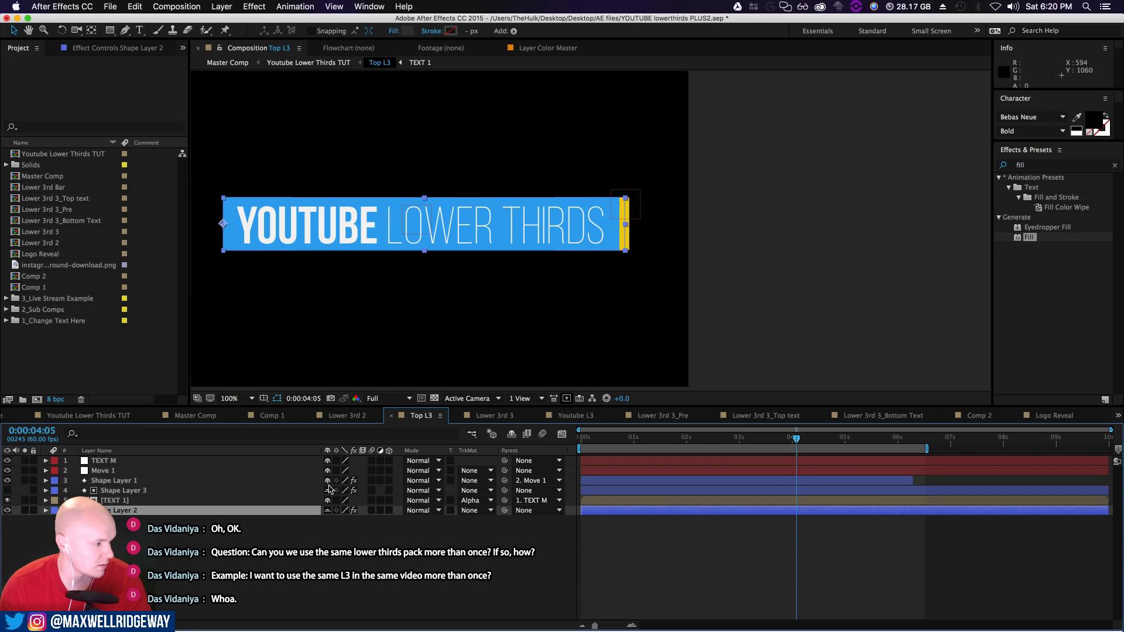
click(511, 434)
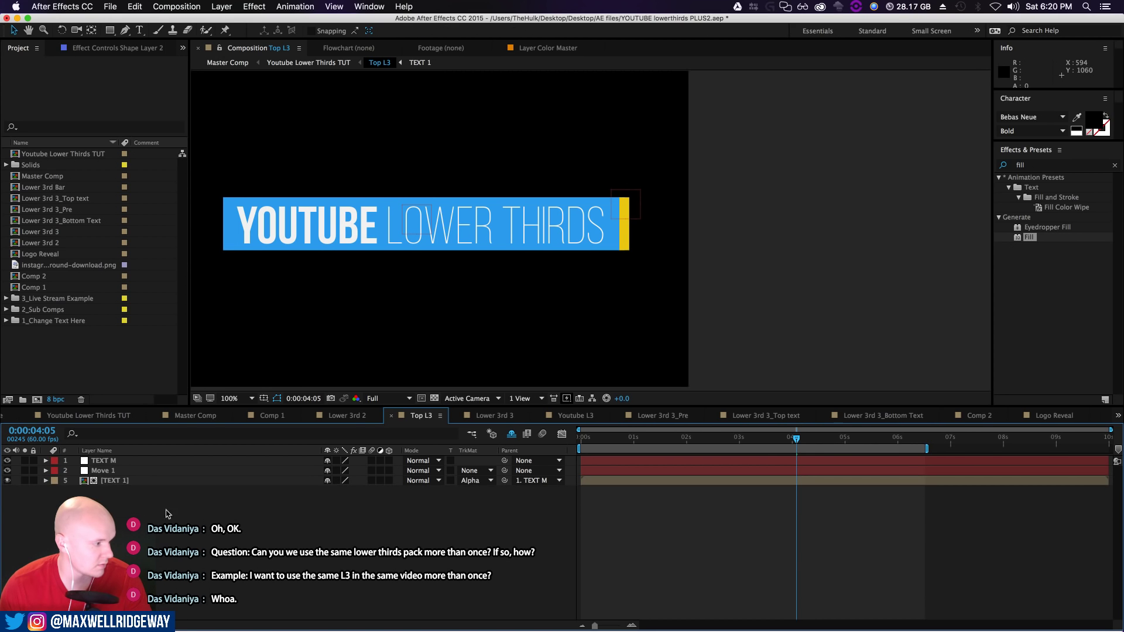
Open the nested TEXT 1 composition, scrub through it and select the YOUTUBE LOWER THIRDS text layer
click(116, 481)
drag(770, 439, 794, 457)
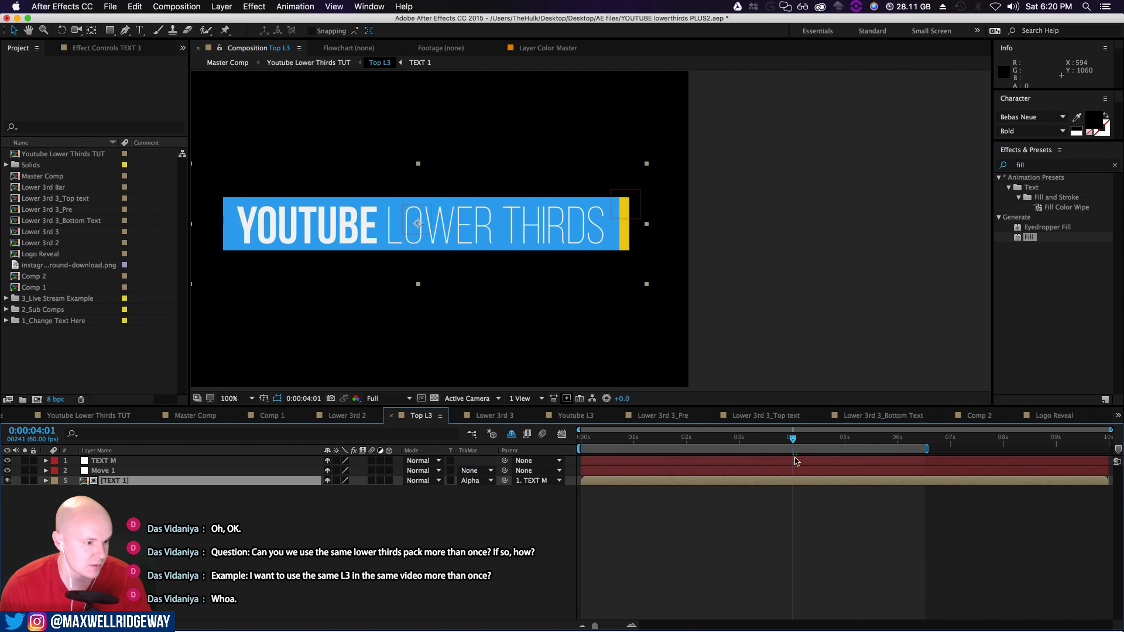
double_click(782, 481)
drag(642, 433, 778, 438)
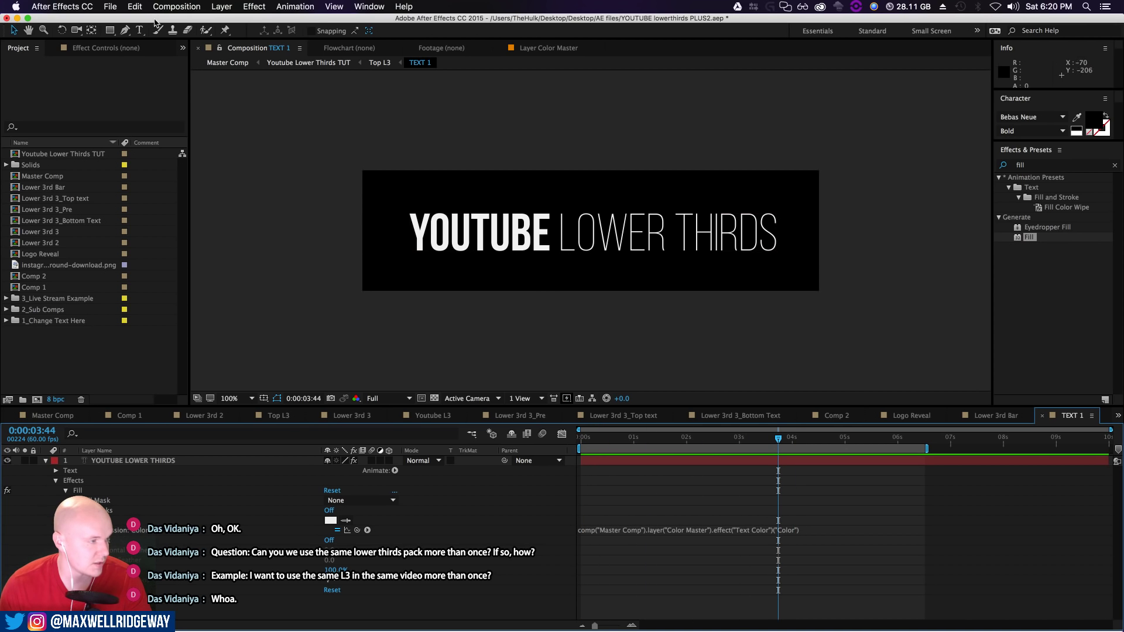
click(587, 228)
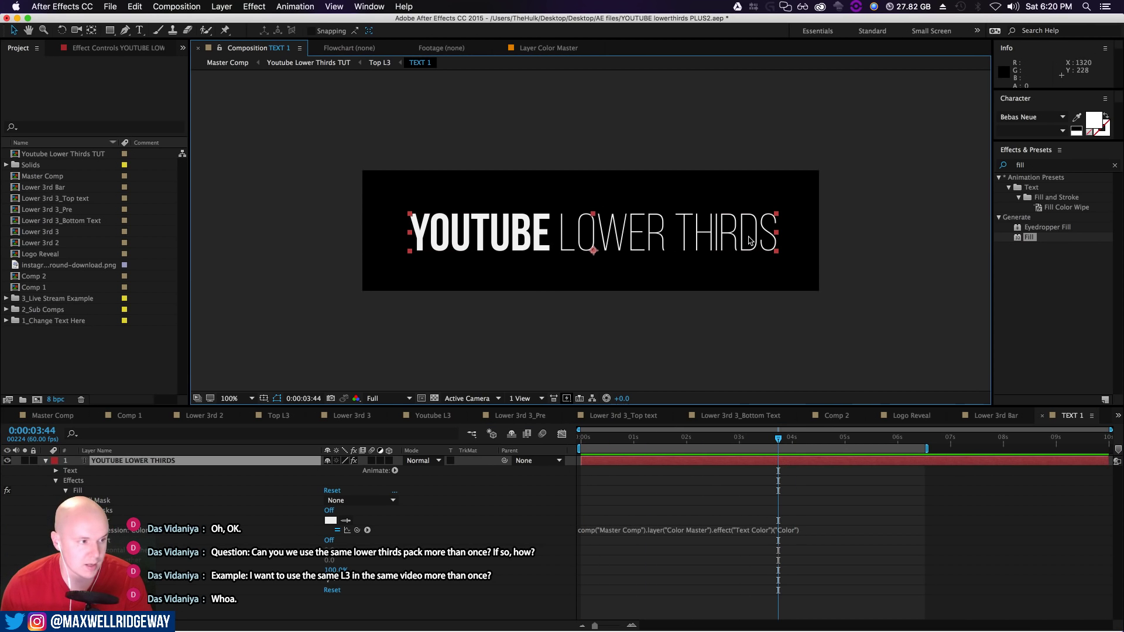
Return through Top L3 to the Youtube Lower Thirds TUT composition and scrub its animation to 0:00:04:47
click(379, 63)
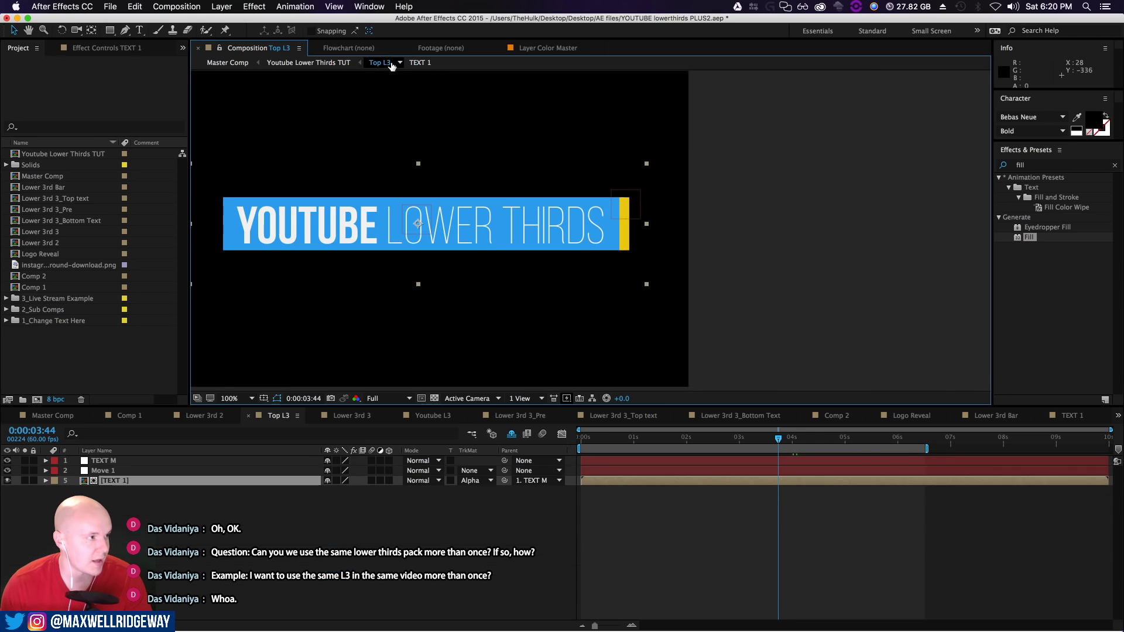
click(309, 63)
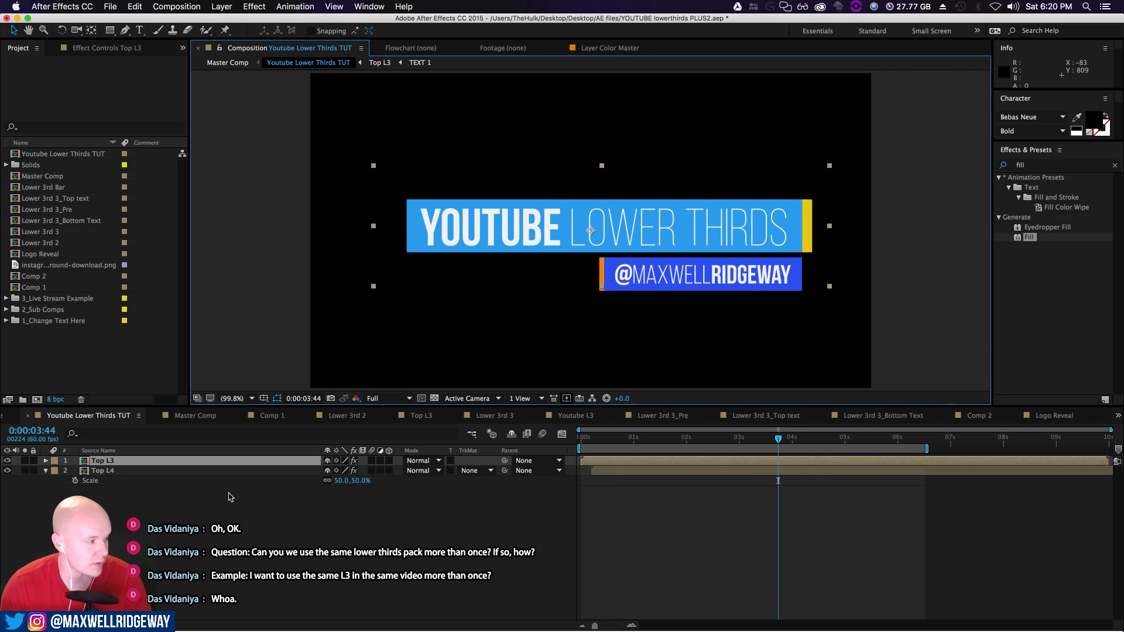
click(389, 542)
drag(581, 438, 833, 441)
click(160, 7)
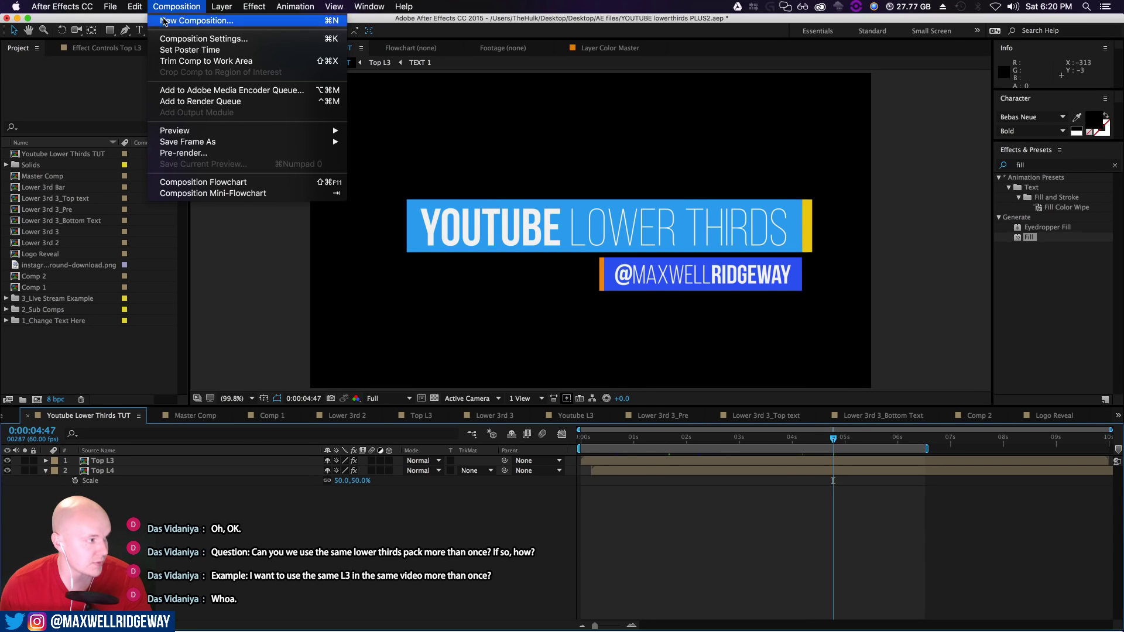
click(263, 517)
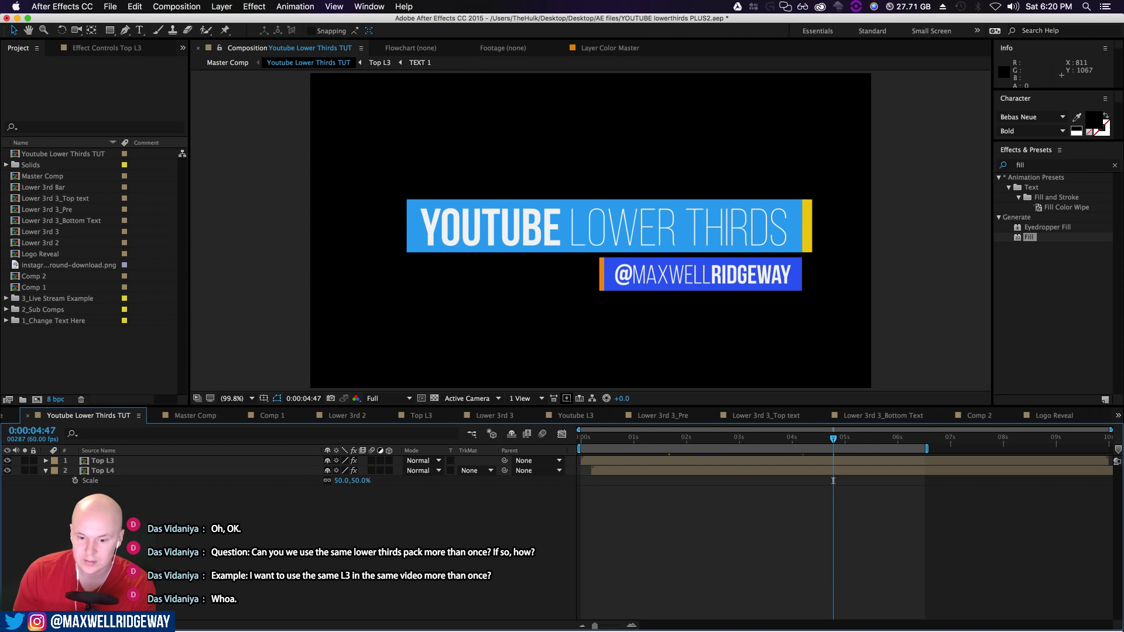
Switch to Premiere Pro and reveal the V3 lower third clip near 00:17:20 in its project bin, EP 22
key(super+Tab)
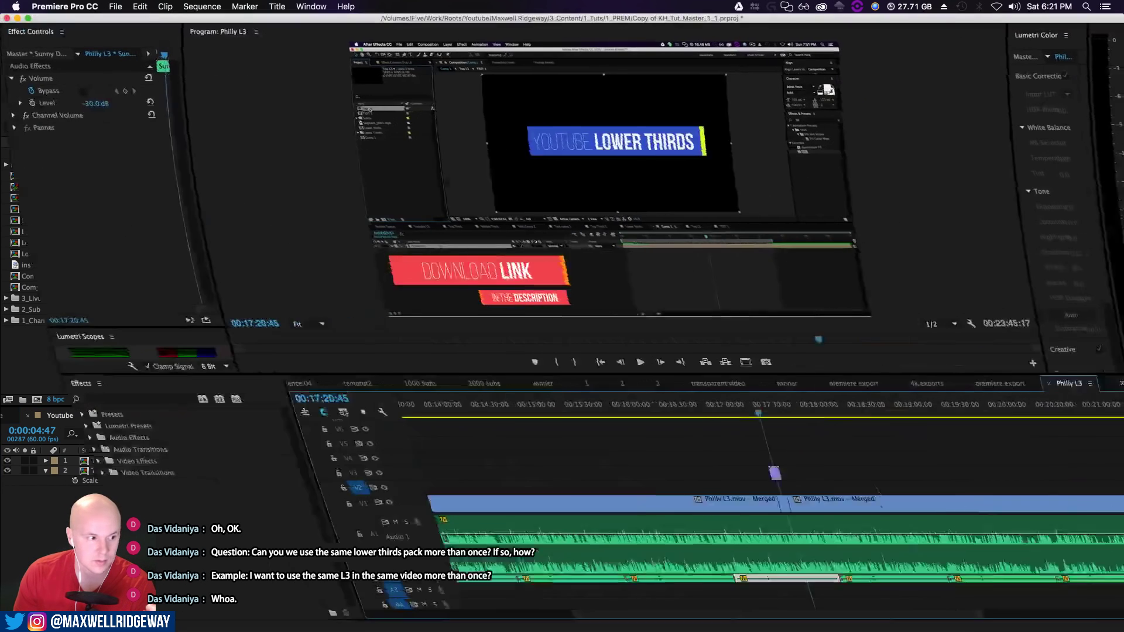
click(701, 471)
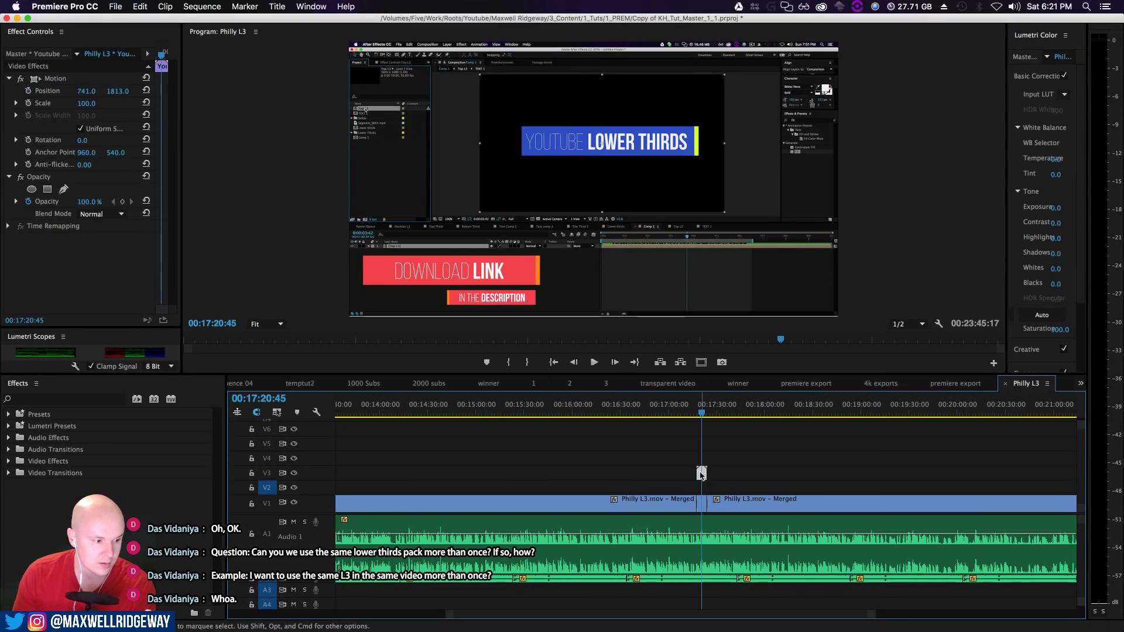
right_click(701, 472)
click(776, 580)
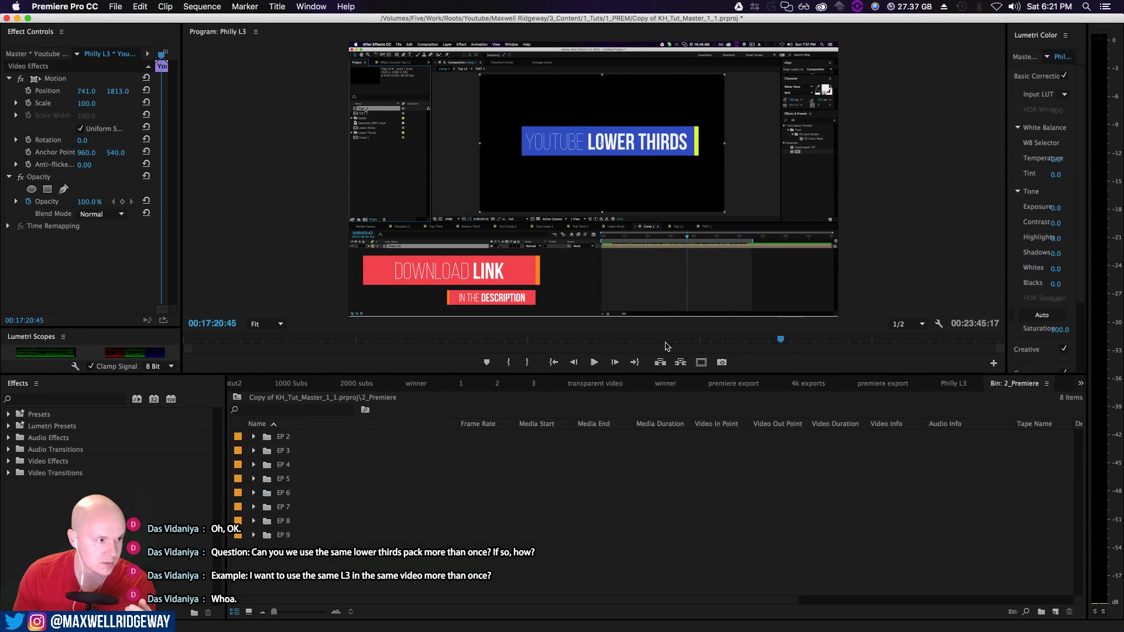
key(super+Tab)
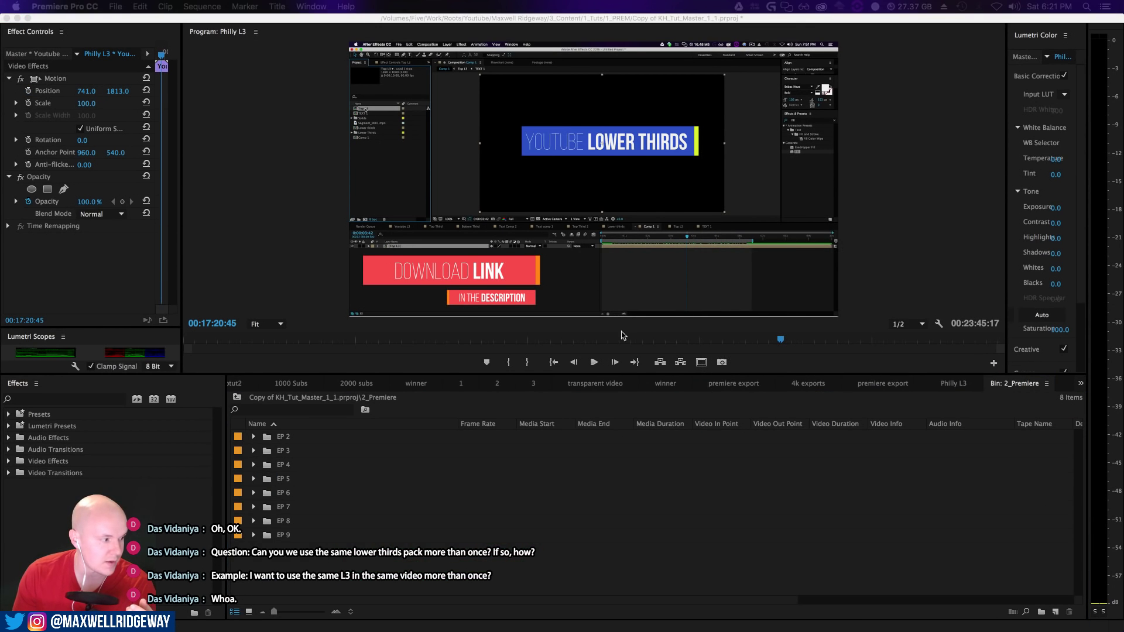
drag(433, 631, 441, 125)
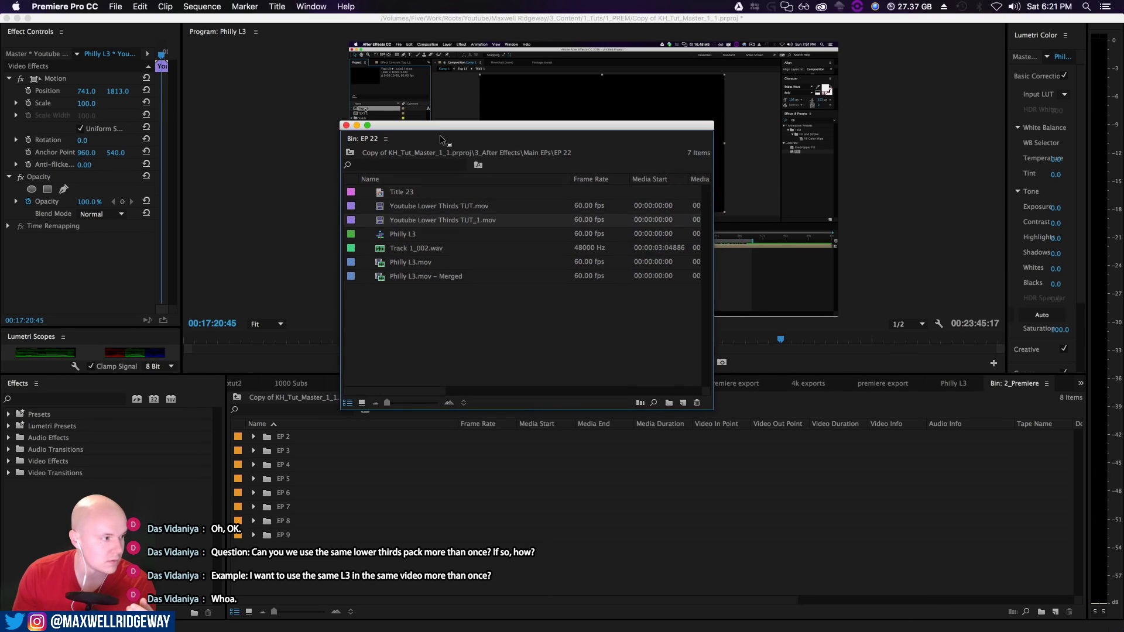
Open Youtube Lower Thirds TUT_1.mov from the bin, scrub it to 00:00:04:40 and close the source and bin windows
double_click(383, 221)
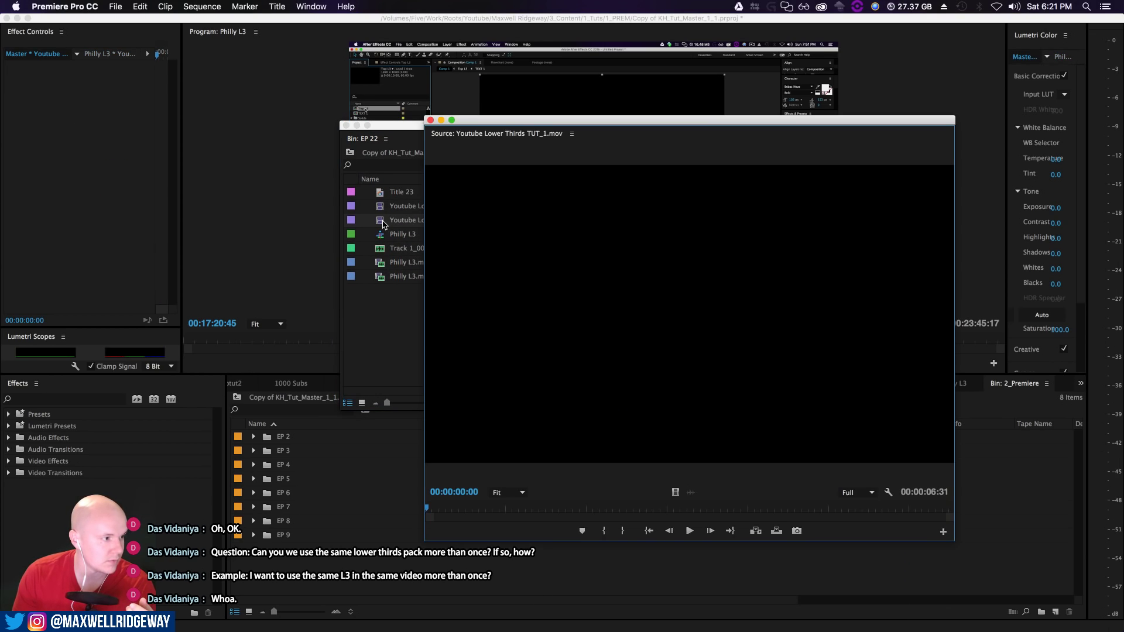
drag(434, 513, 802, 526)
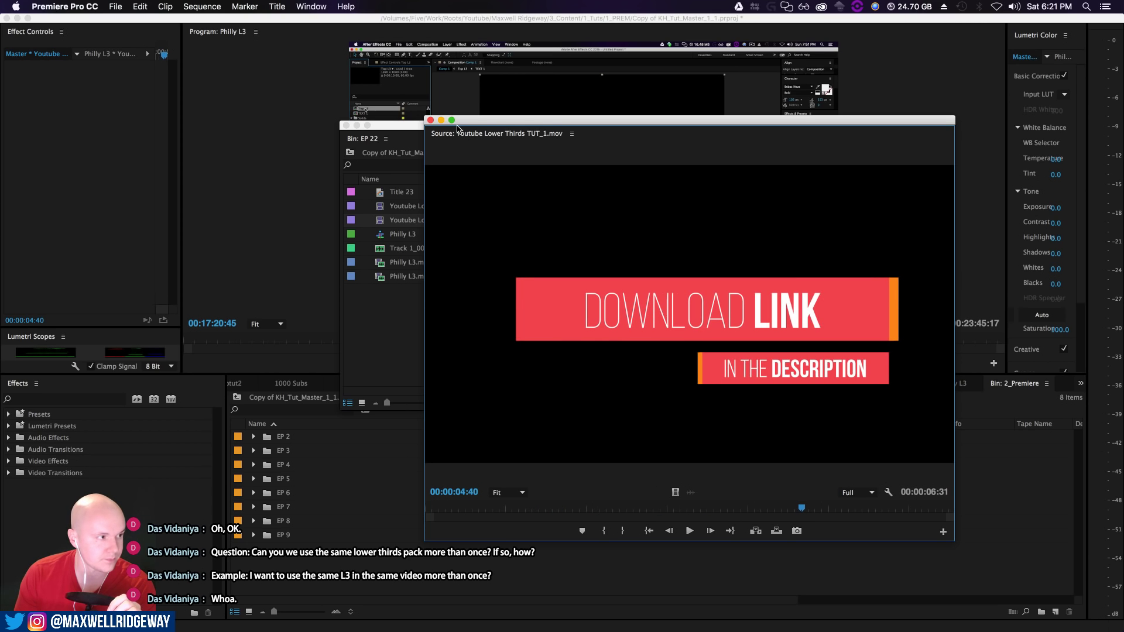
click(430, 120)
click(346, 126)
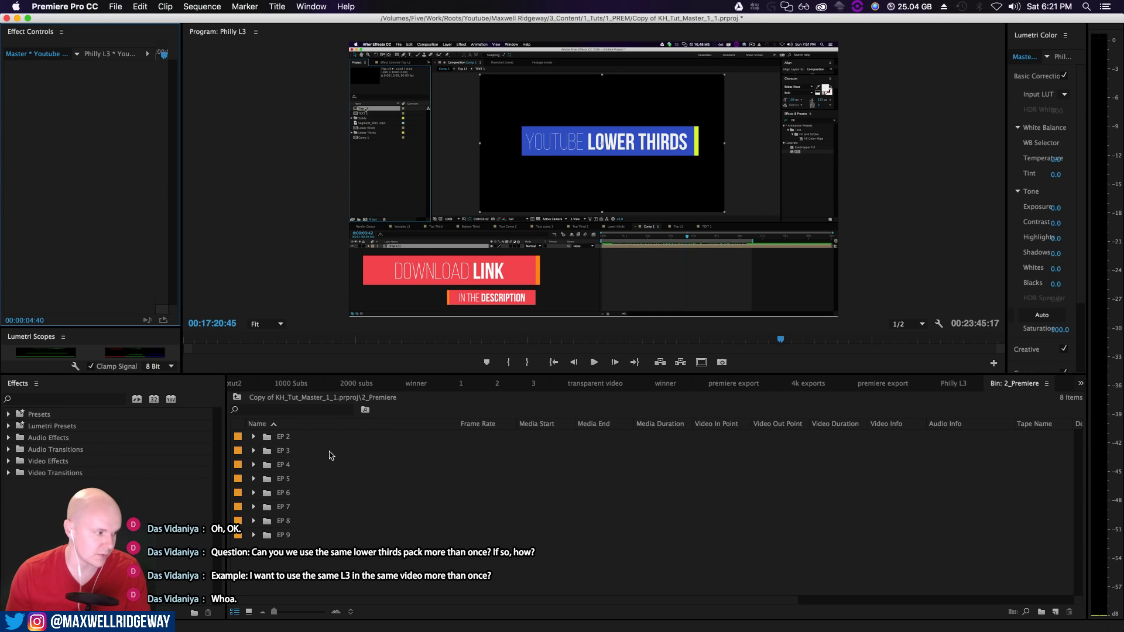
Return to the Philly L3 sequence and play the end of the tutorial footage from about 00:23:14
click(957, 385)
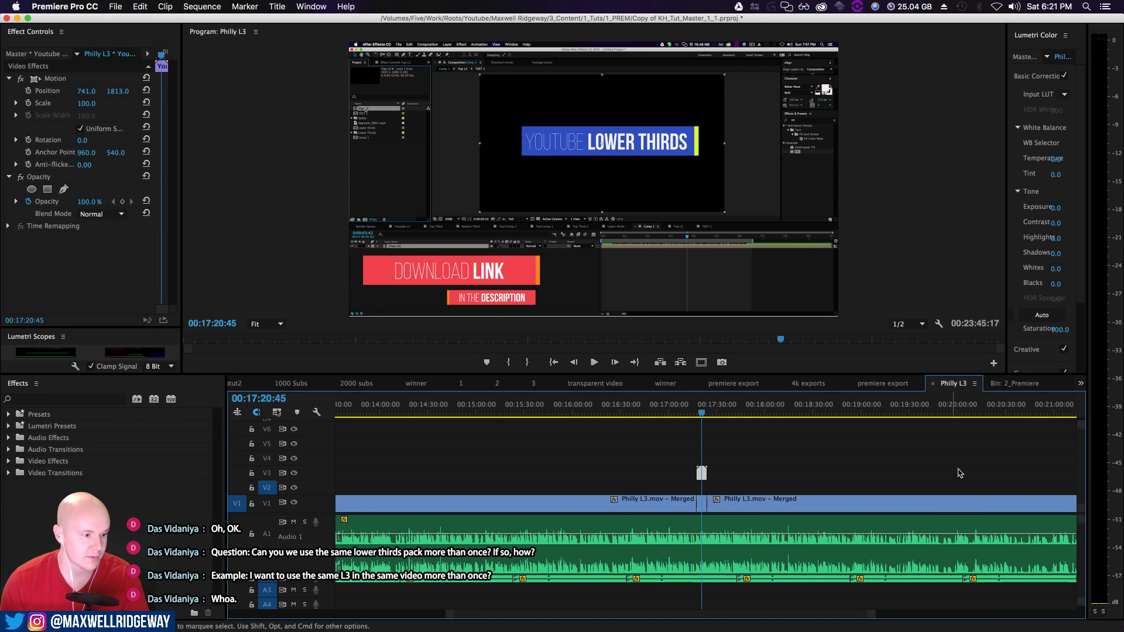
drag(450, 614, 233, 614)
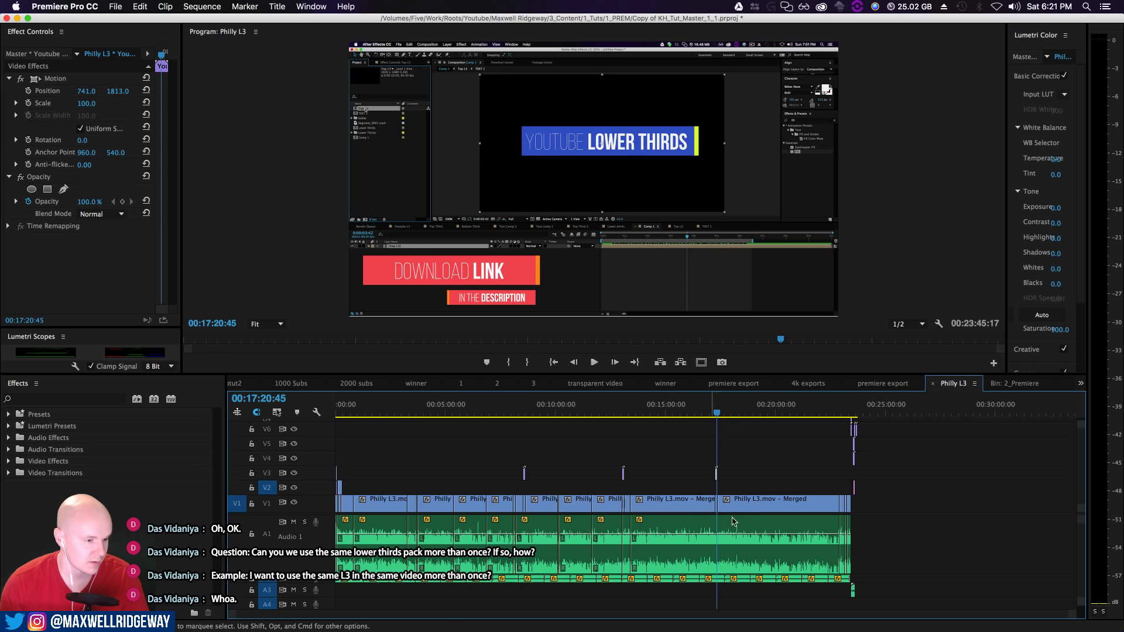
click(846, 410)
key(space)
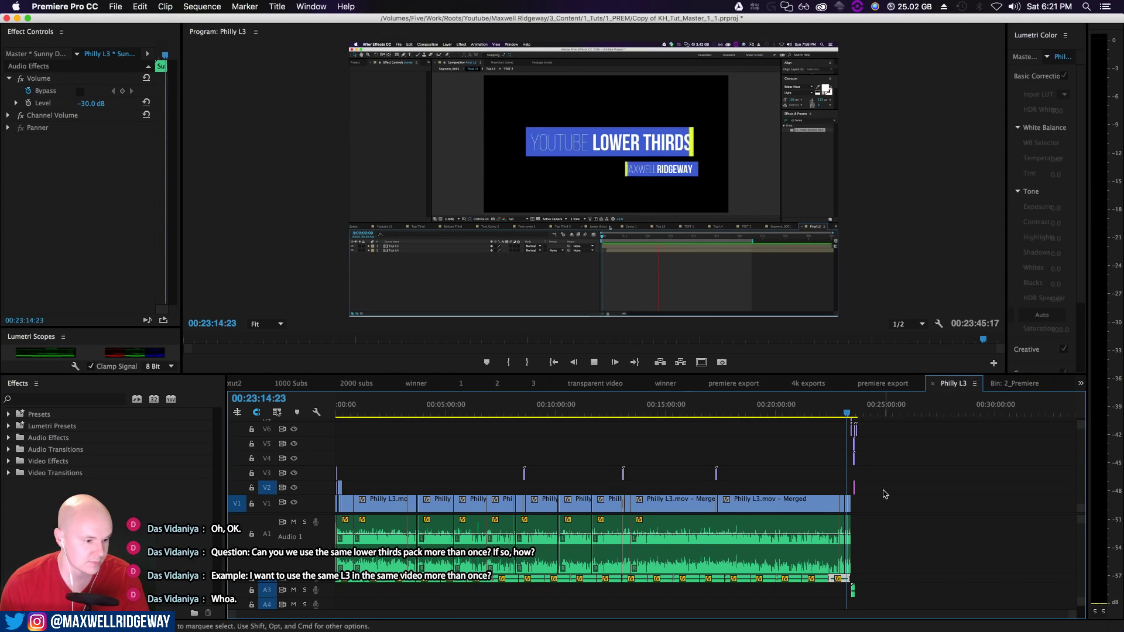
drag(1080, 614, 918, 615)
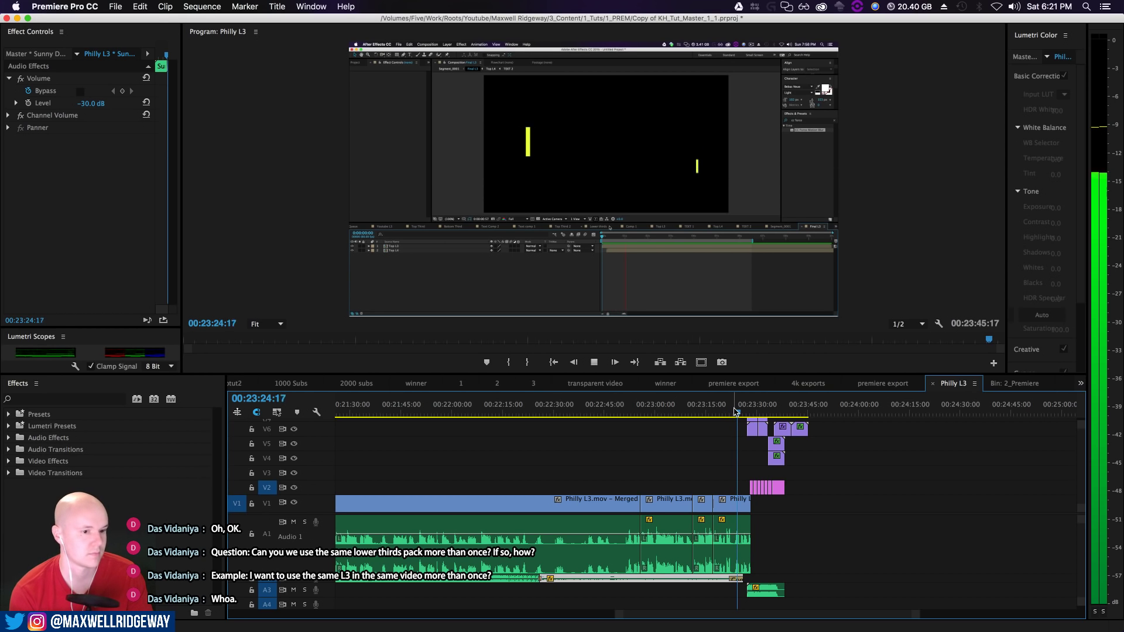
key(space)
Play the end card with the social media icons from about 00:23:28 and stop at 00:23:29:39
drag(739, 409, 750, 408)
key(space)
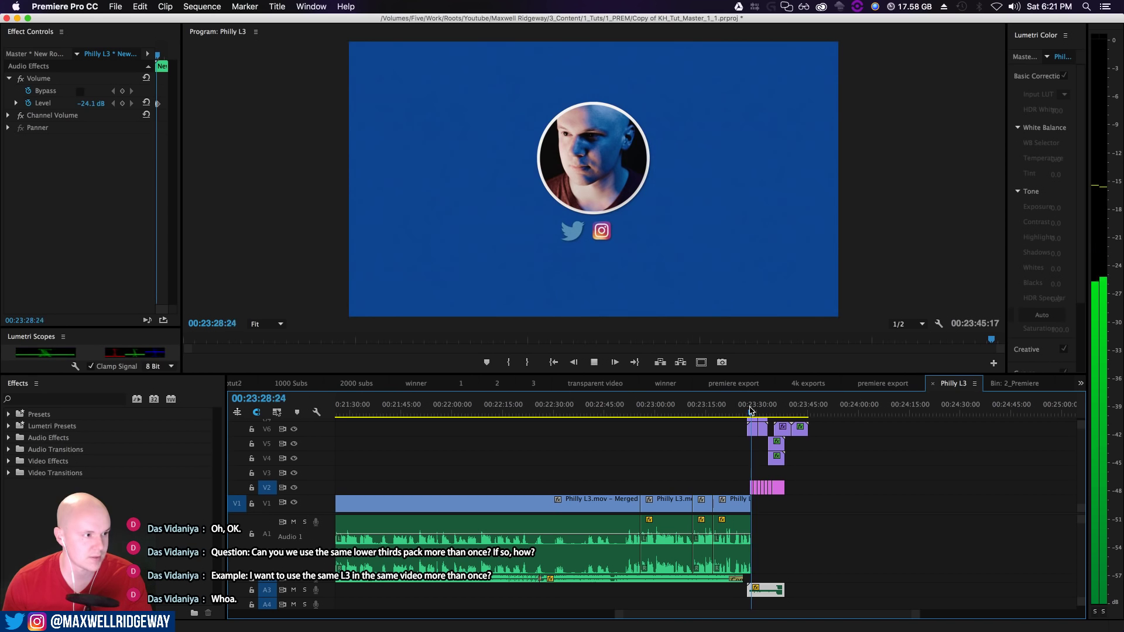
key(space)
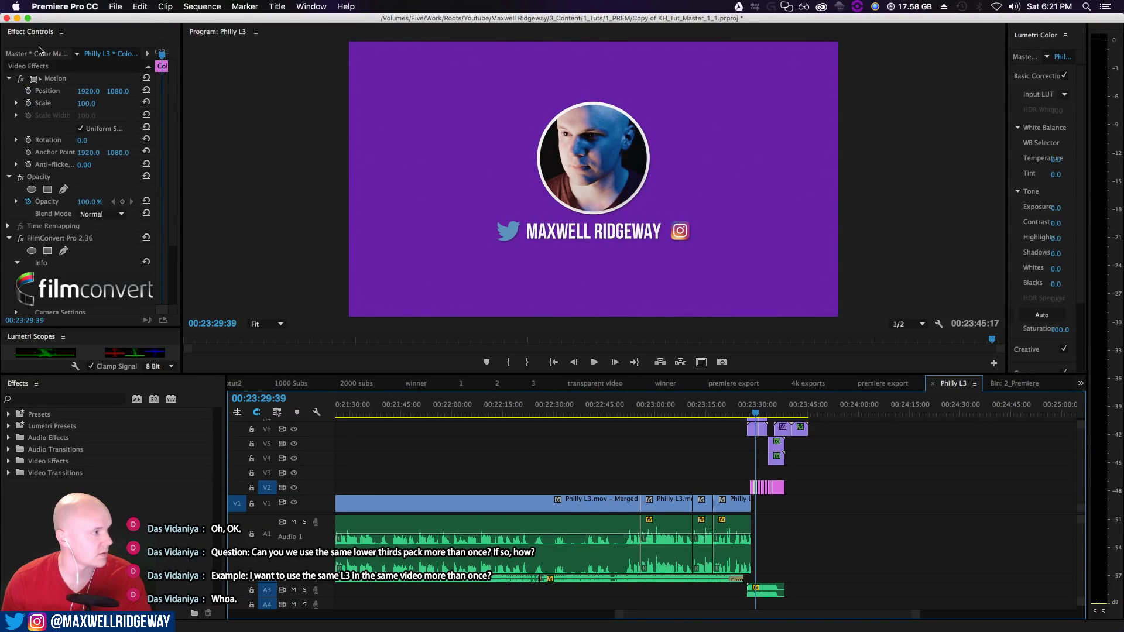
Switch to After Effects and open the recent project Big Titles CC 2015.aep, saving YOUTUBE lowerthirds PLUS2.aep
click(18, 18)
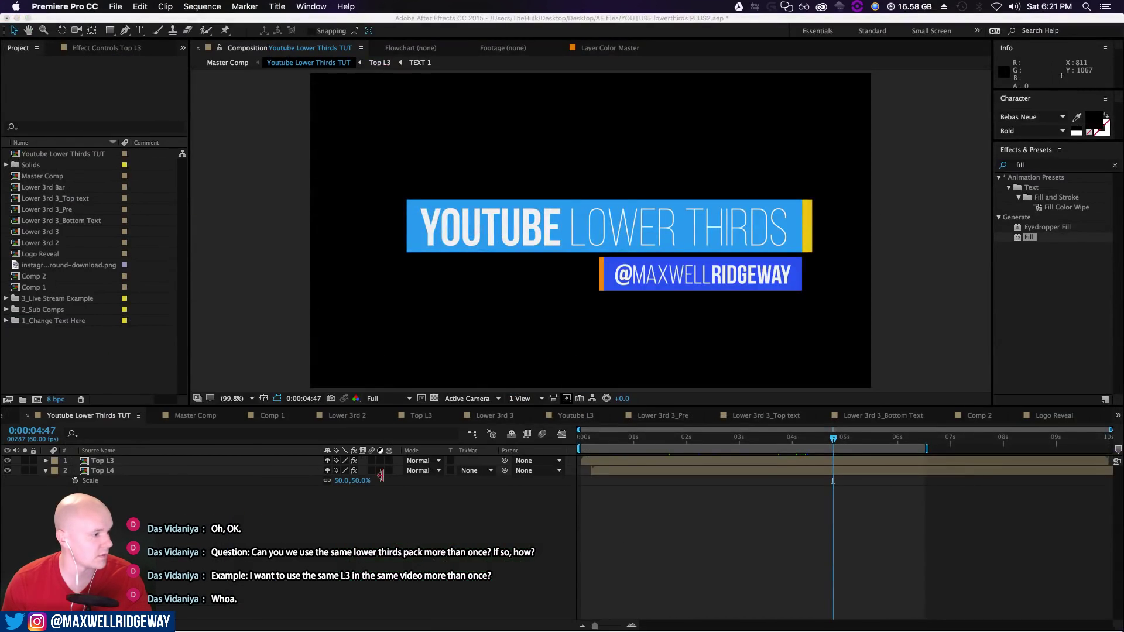
drag(506, 471, 509, 475)
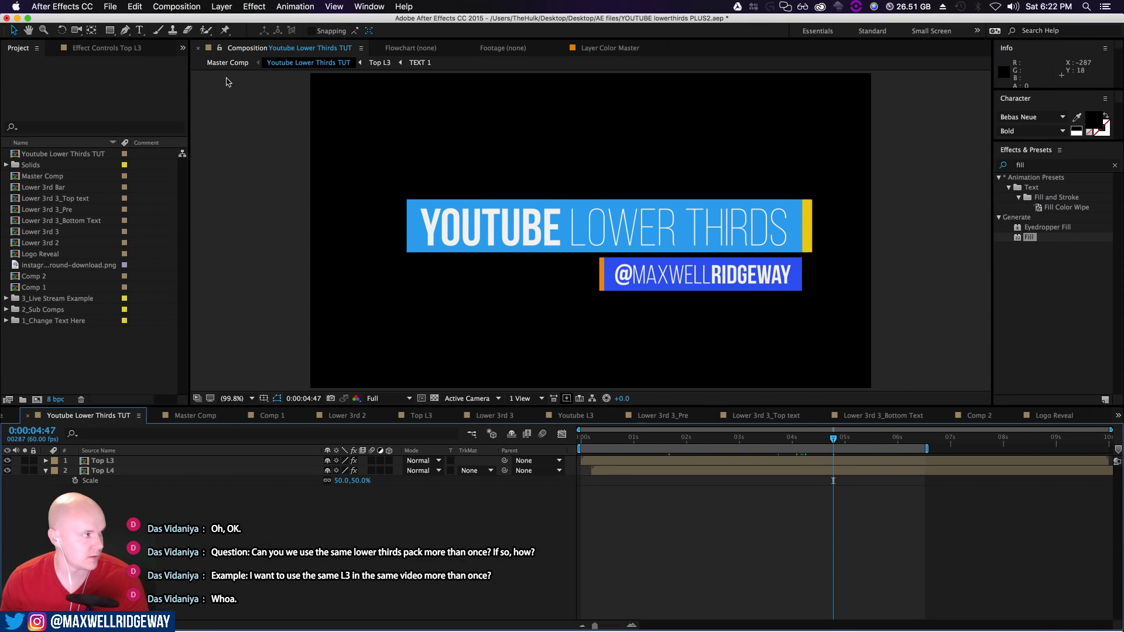
click(111, 7)
mouse_move(140, 43)
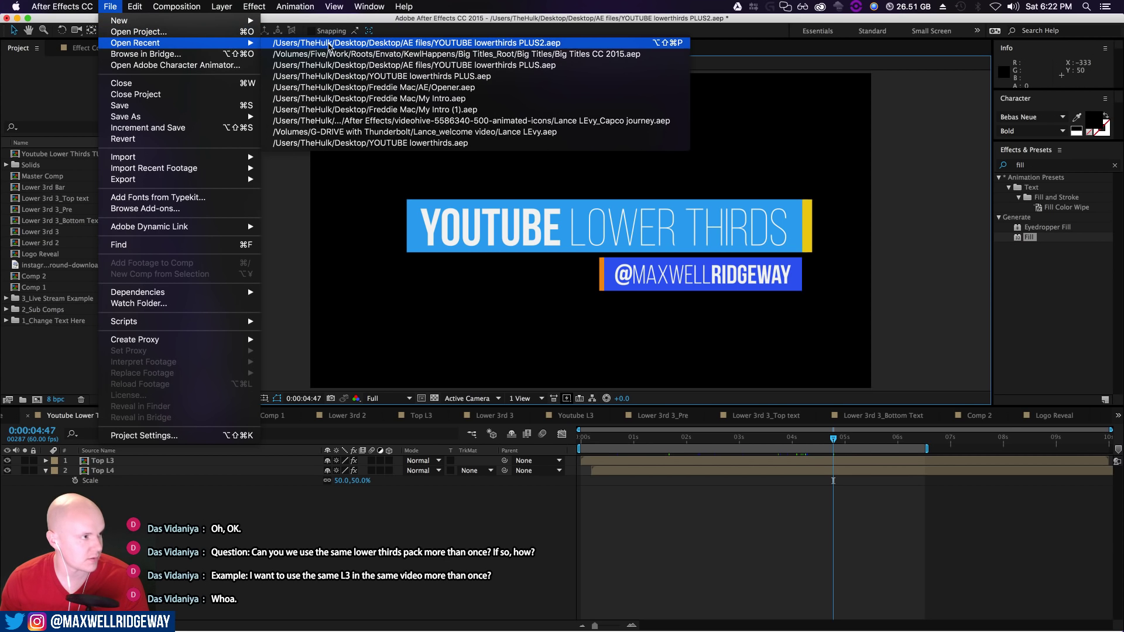
click(338, 54)
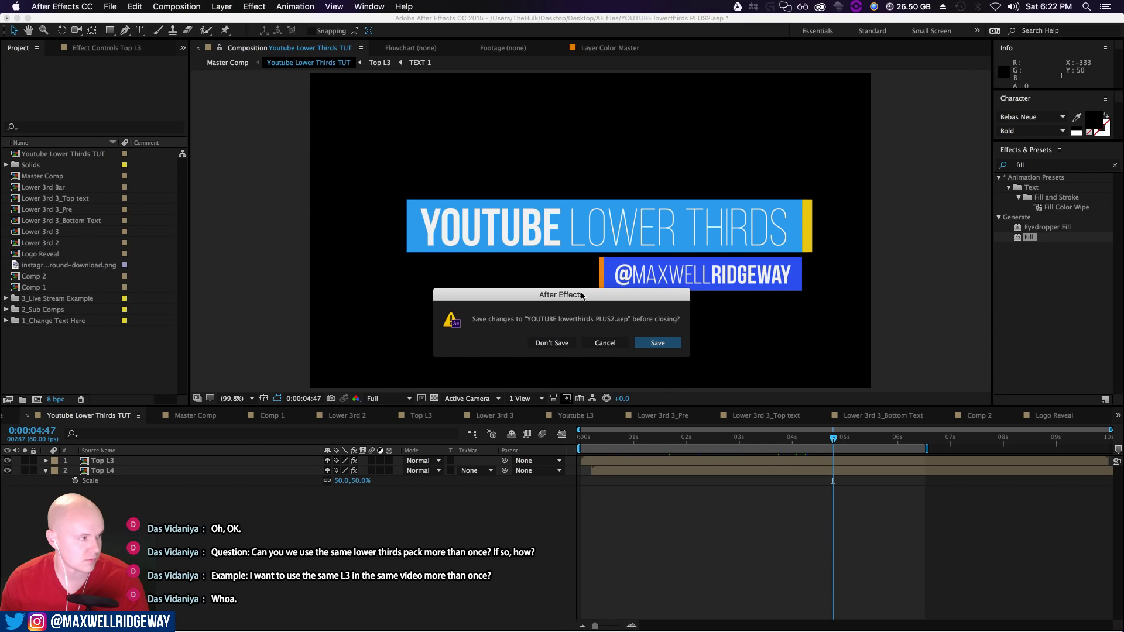
click(656, 343)
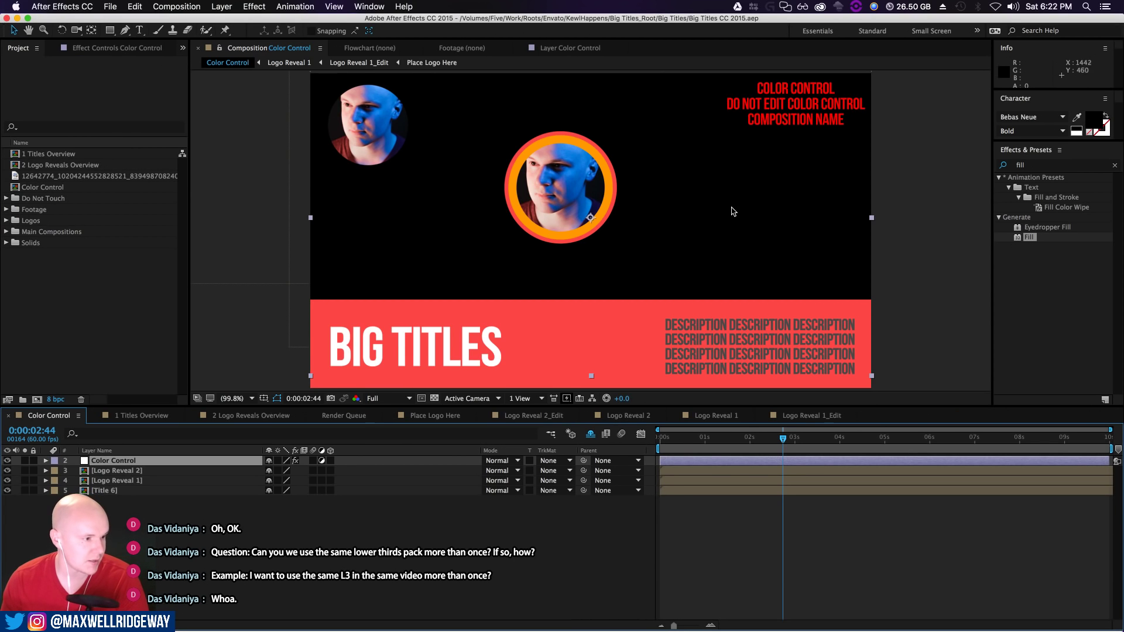
Scrub the Color Control composition to 0:00:03:15 and try a dark grey Title Color, cancelling the change
drag(714, 439, 805, 446)
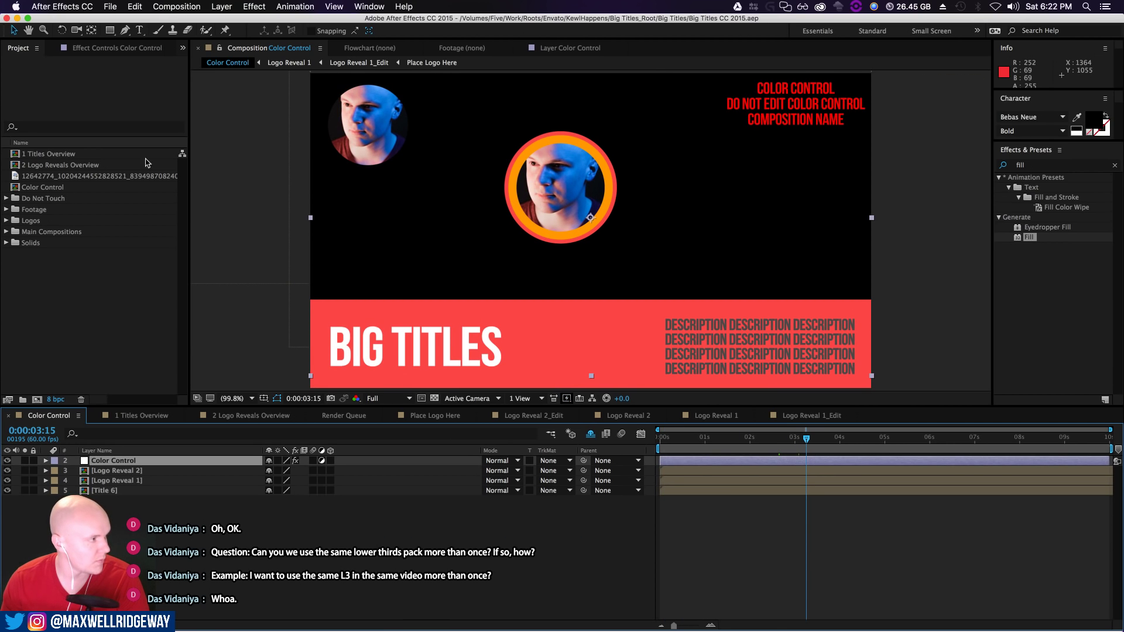
key(F3)
click(6, 72)
click(110, 82)
drag(612, 414, 555, 441)
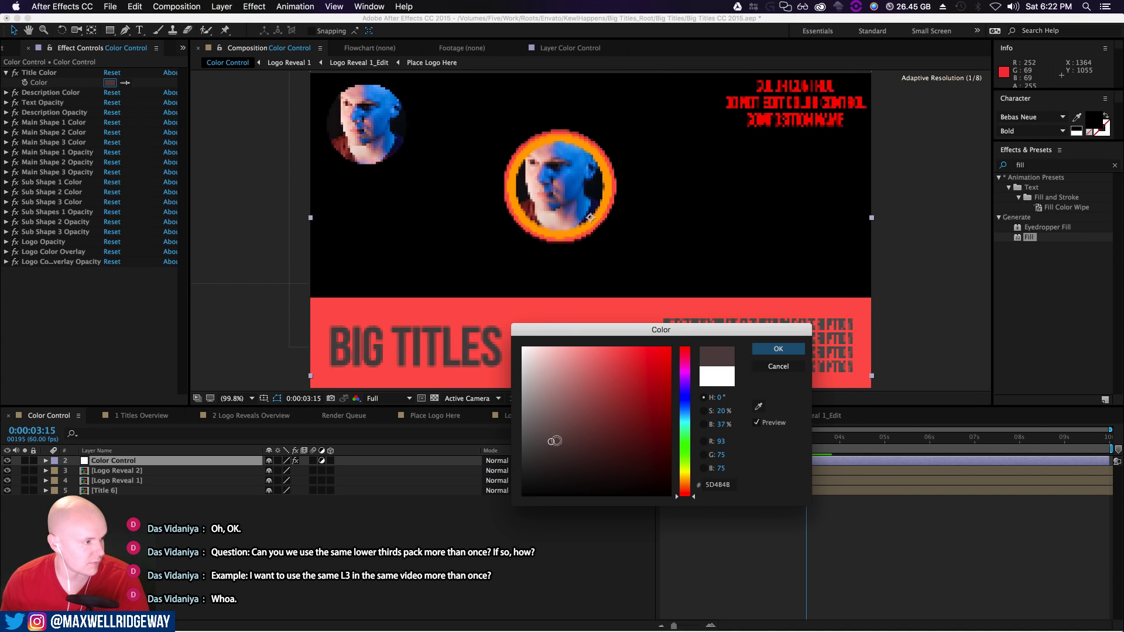
click(779, 366)
Try light blue 45E6FC as the Main Shape 1 Color and cancel the change
click(41, 112)
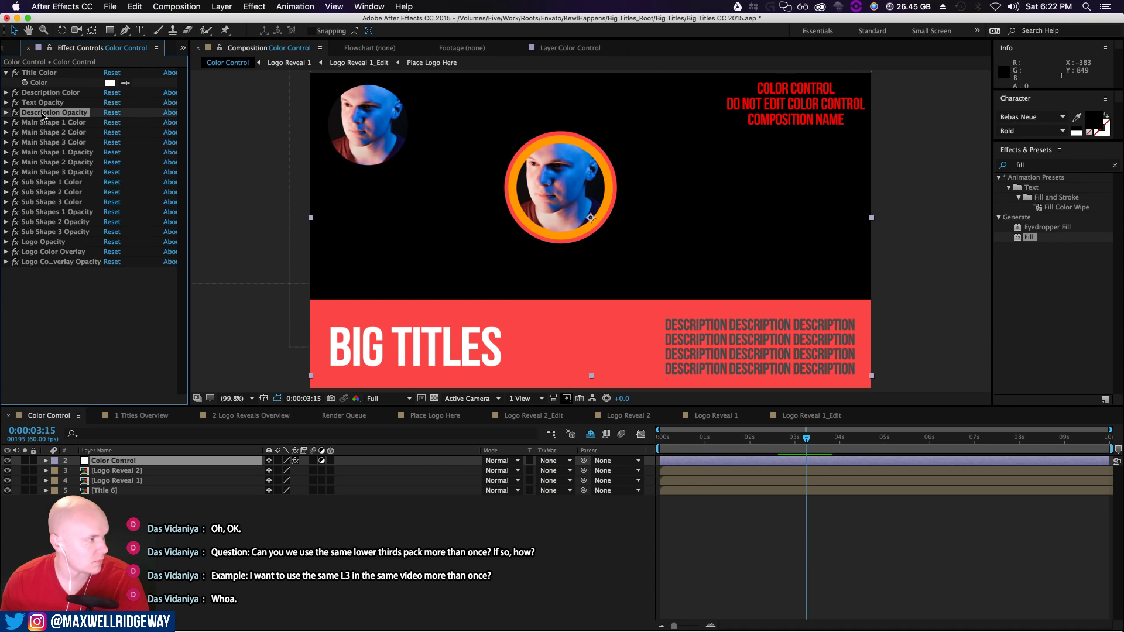
click(45, 122)
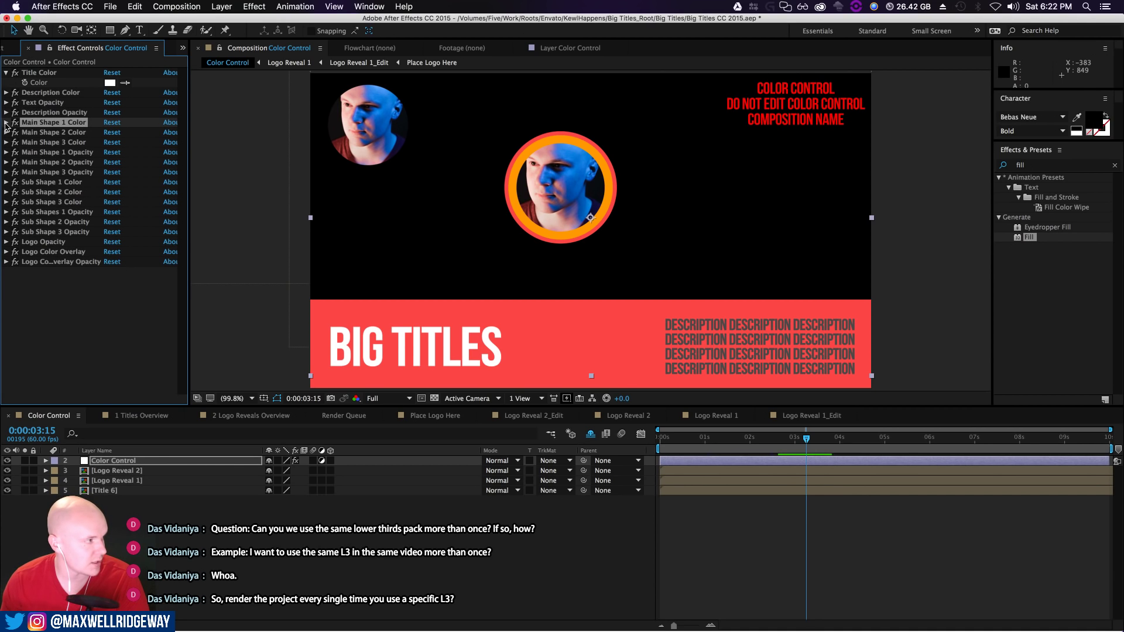
click(5, 122)
click(110, 132)
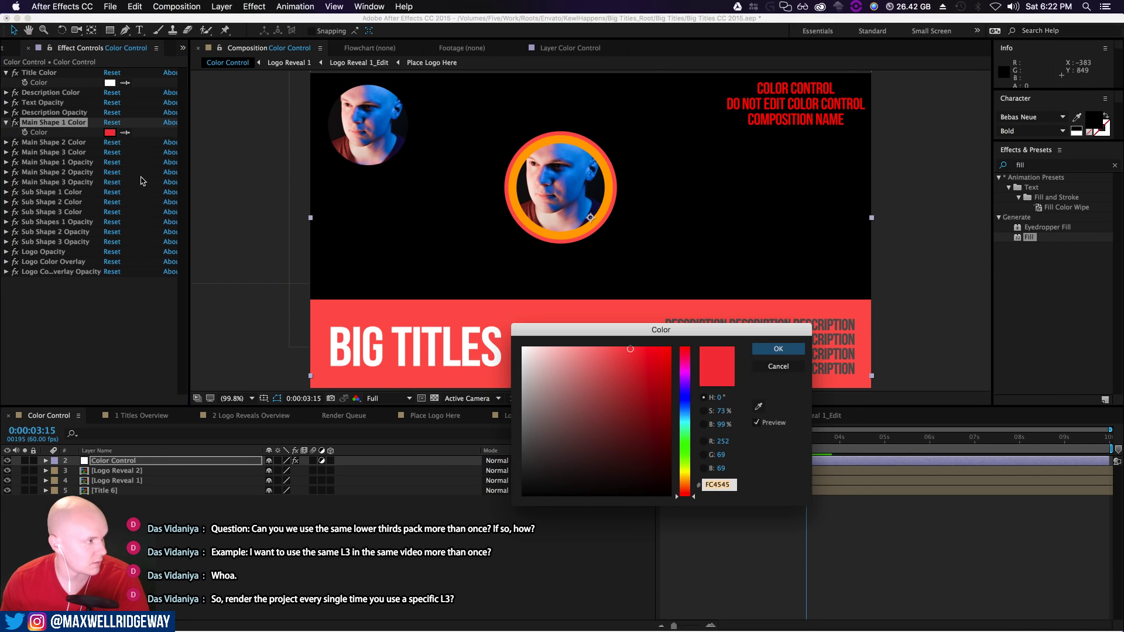
drag(680, 448, 681, 419)
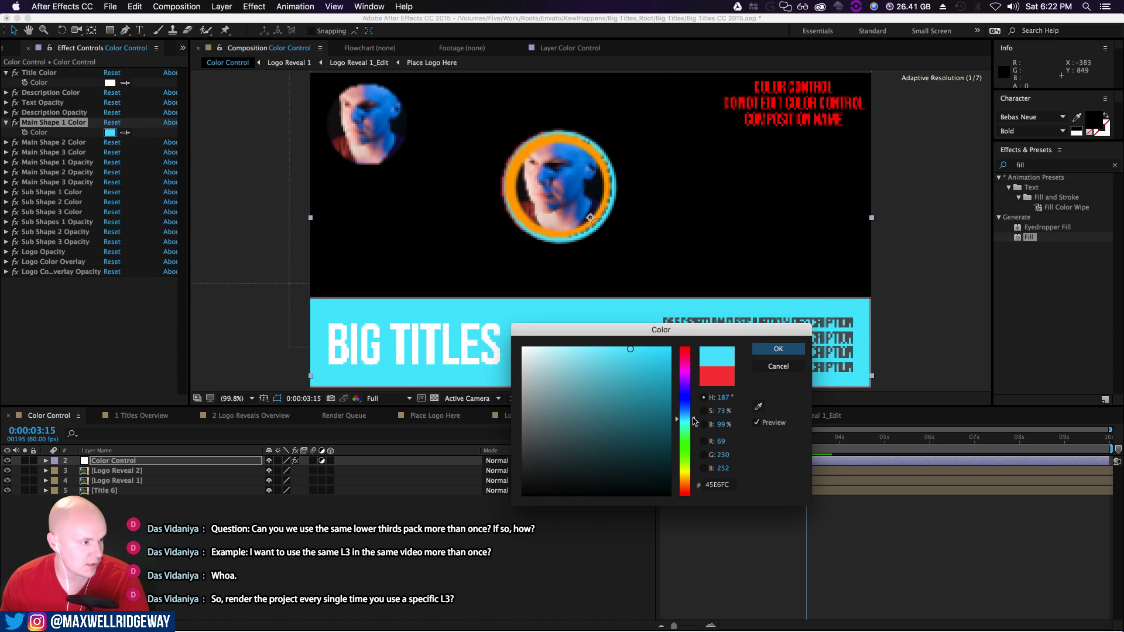
click(779, 366)
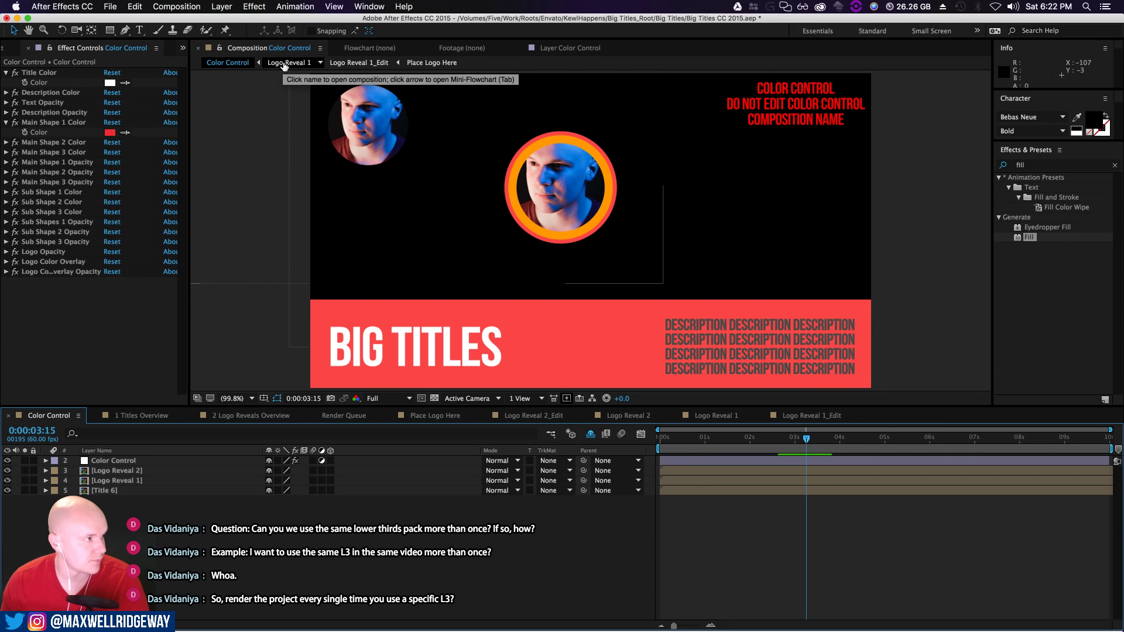
Return to the project's item list and move the portrait JPG into the Logos folder
click(6, 72)
click(5, 112)
click(13, 52)
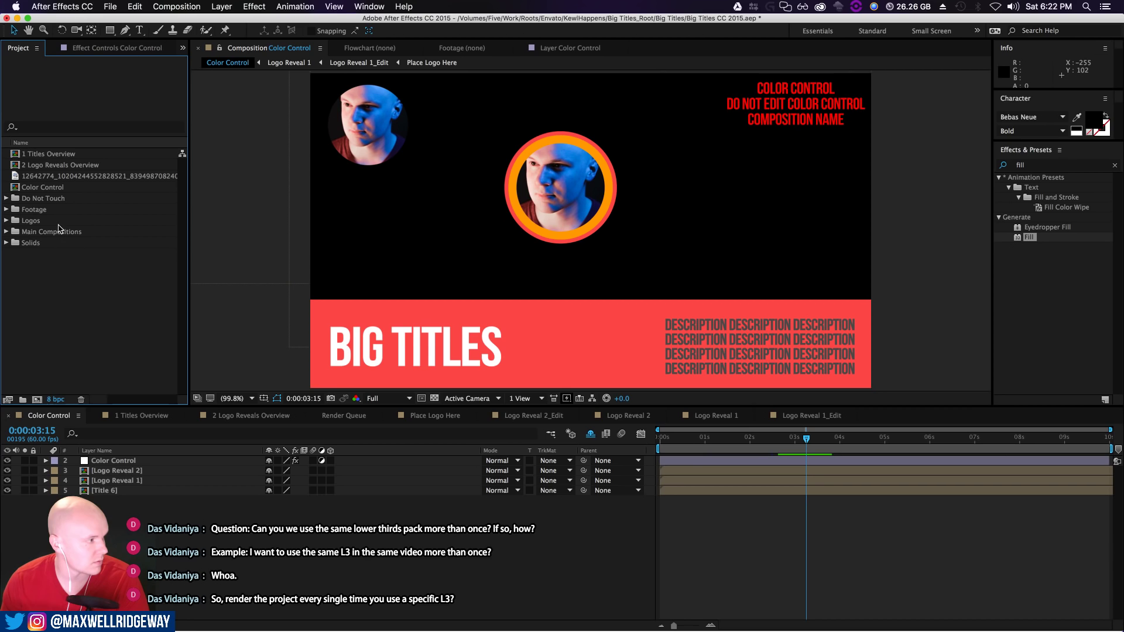
click(98, 176)
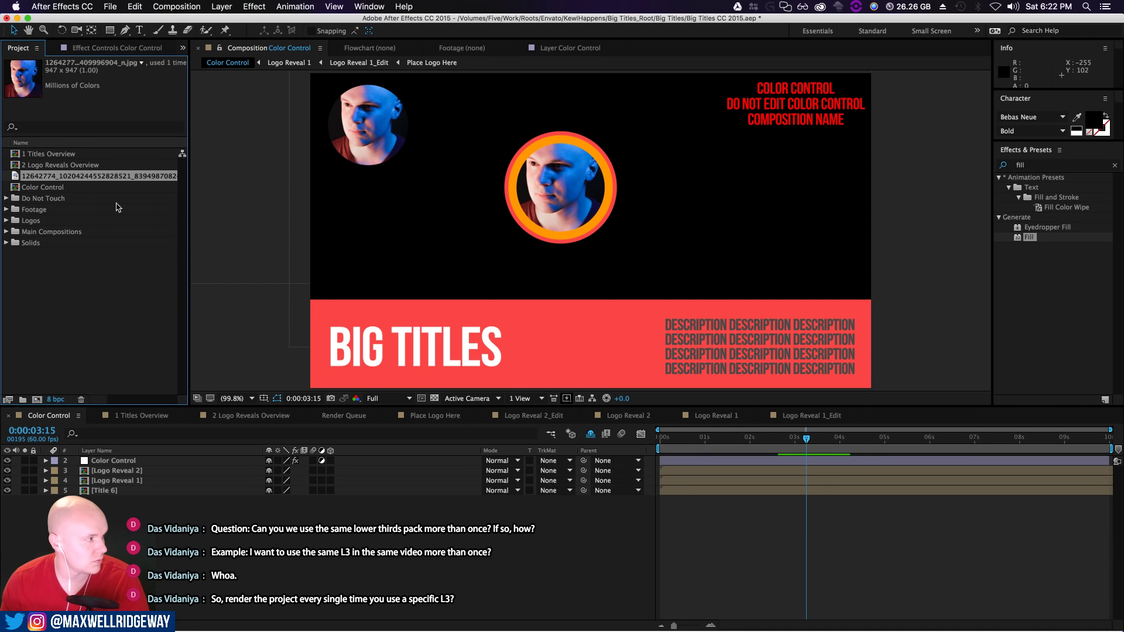
drag(51, 177, 79, 221)
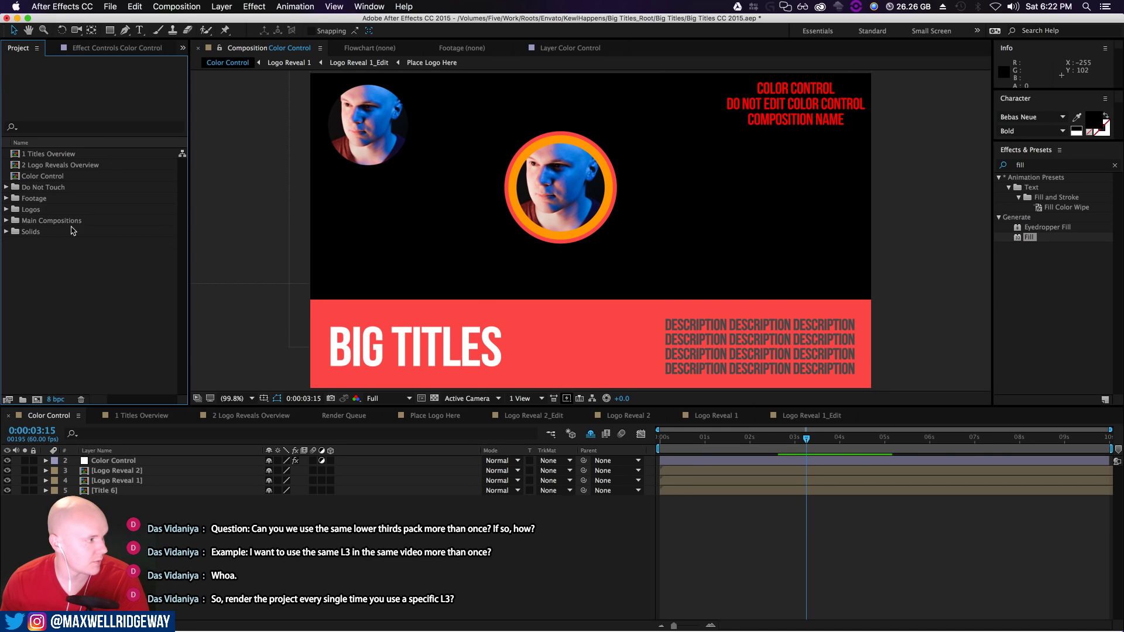
Expand the Titles folder inside Main Compositions and preview the Title 16 and Title 6 compositions' thumbnails
click(43, 221)
click(7, 221)
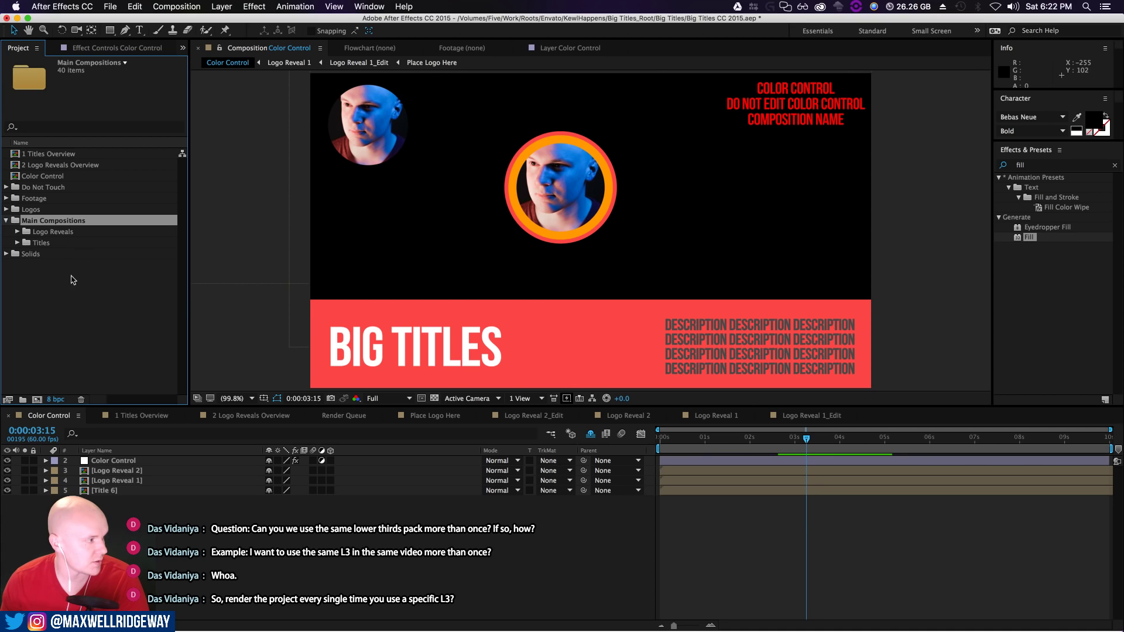
click(17, 243)
scroll(125, 289, down, 2)
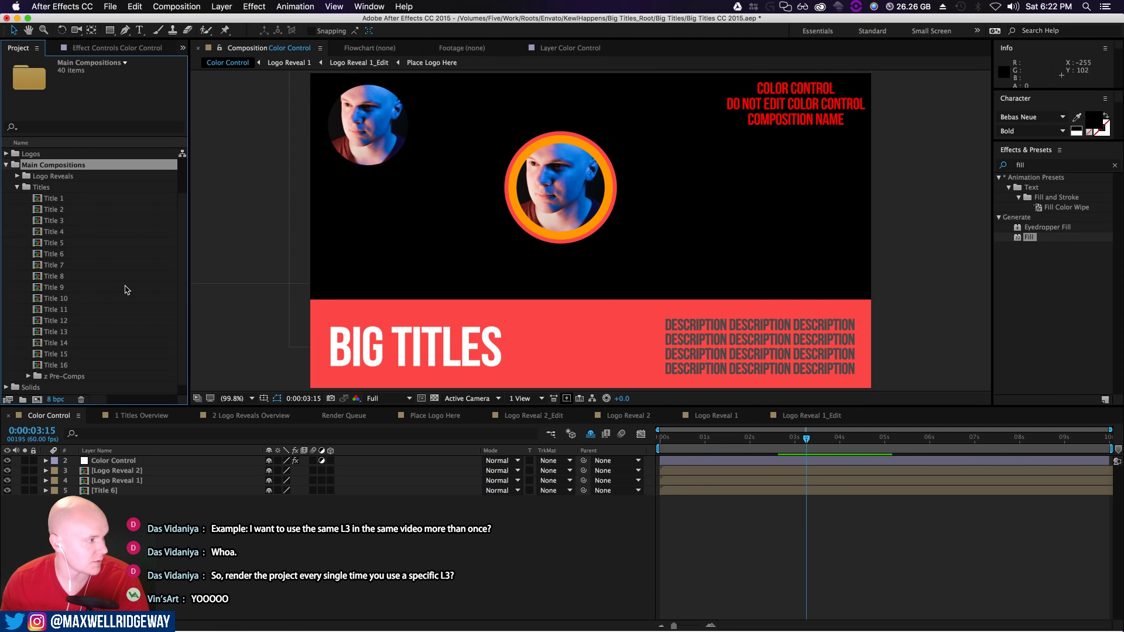
click(67, 364)
scroll(81, 338, up, 1)
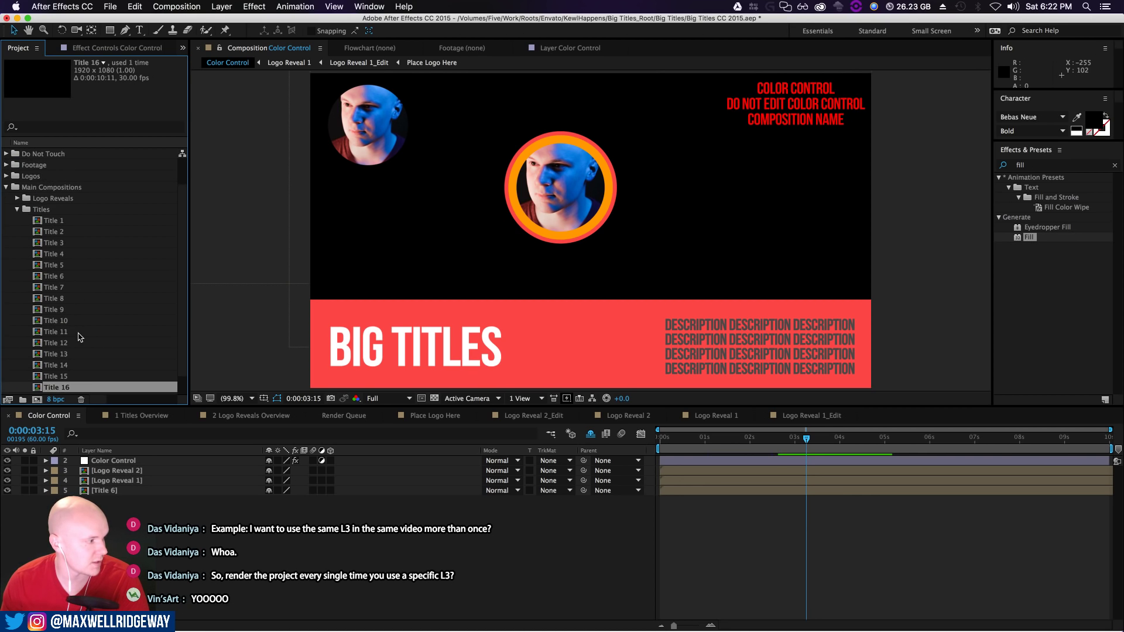
click(53, 277)
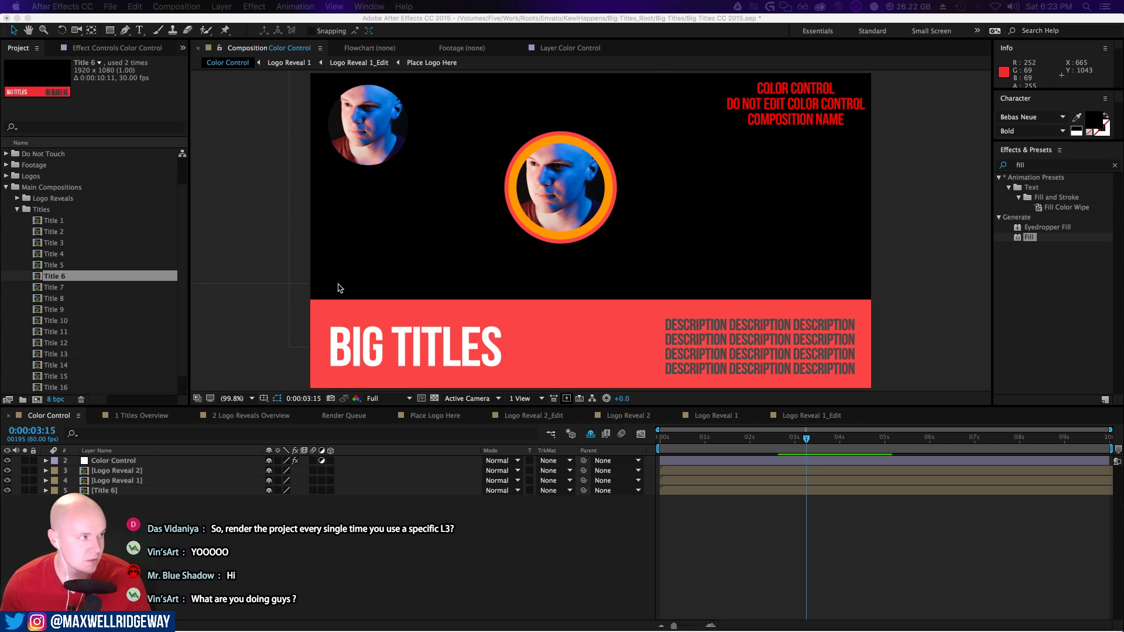
Play the Color Control composition's title and logo animations from near its start to 0:00:02:35
click(700, 549)
click(708, 444)
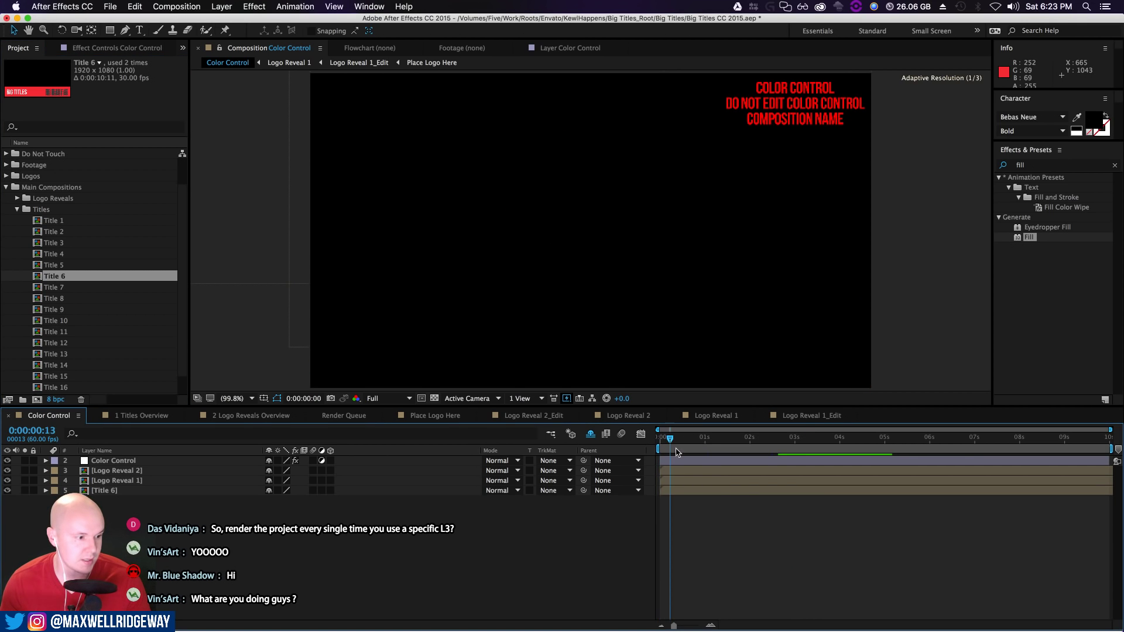
key(space)
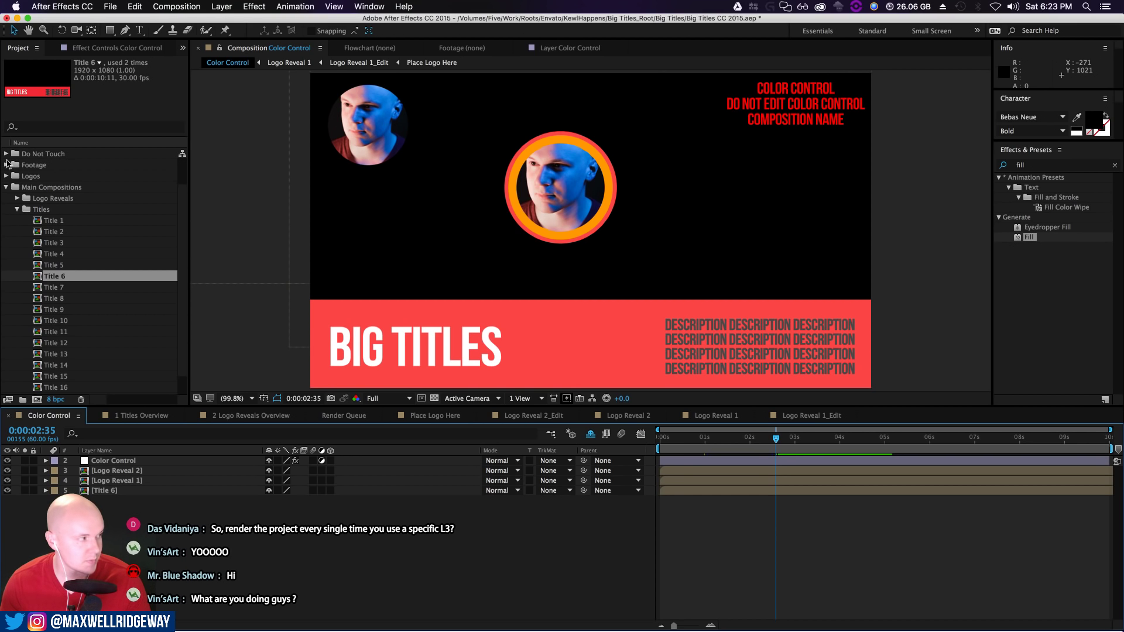
Reopen the YOUTUBE lowerthirds PLUS2.aep project without saving the changes to Big Titles CC 2015.aep
click(110, 7)
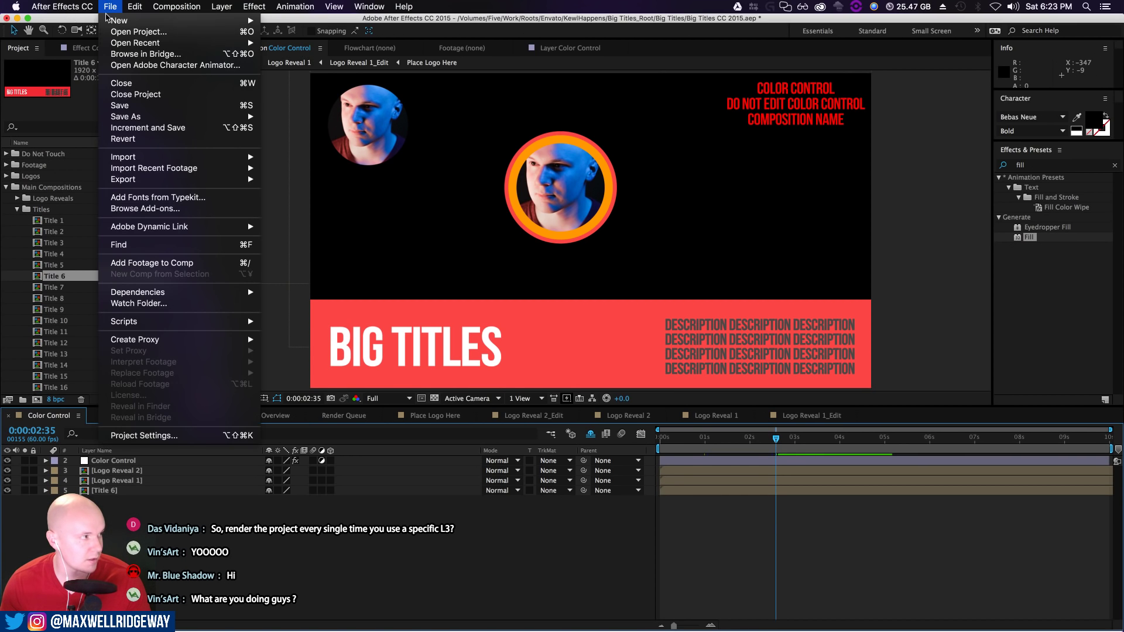
mouse_move(133, 41)
click(368, 54)
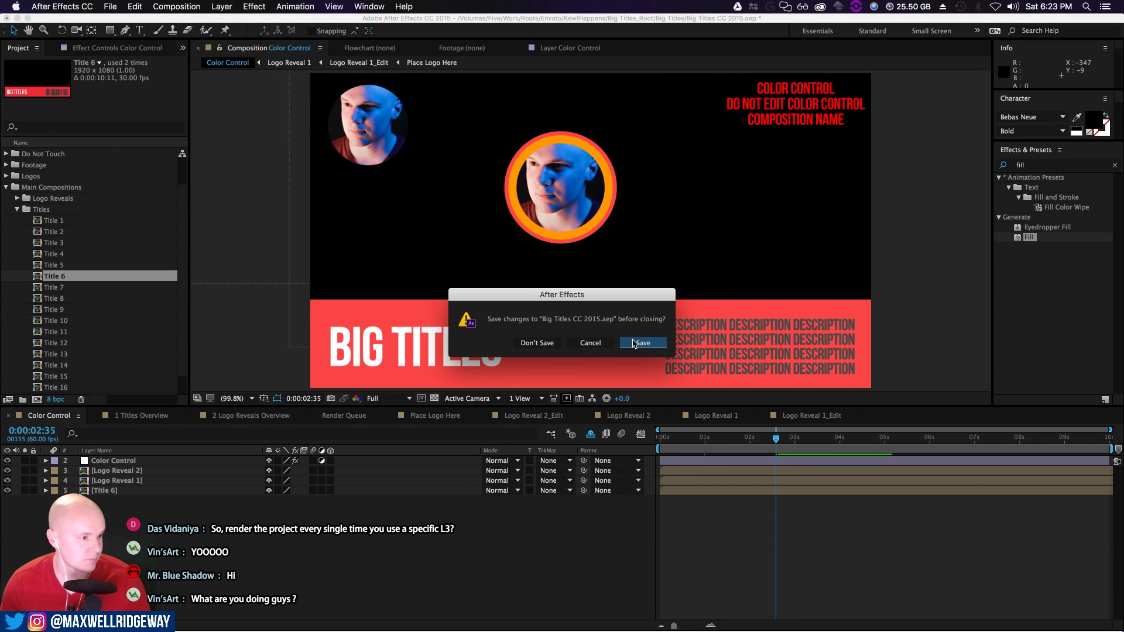
click(546, 345)
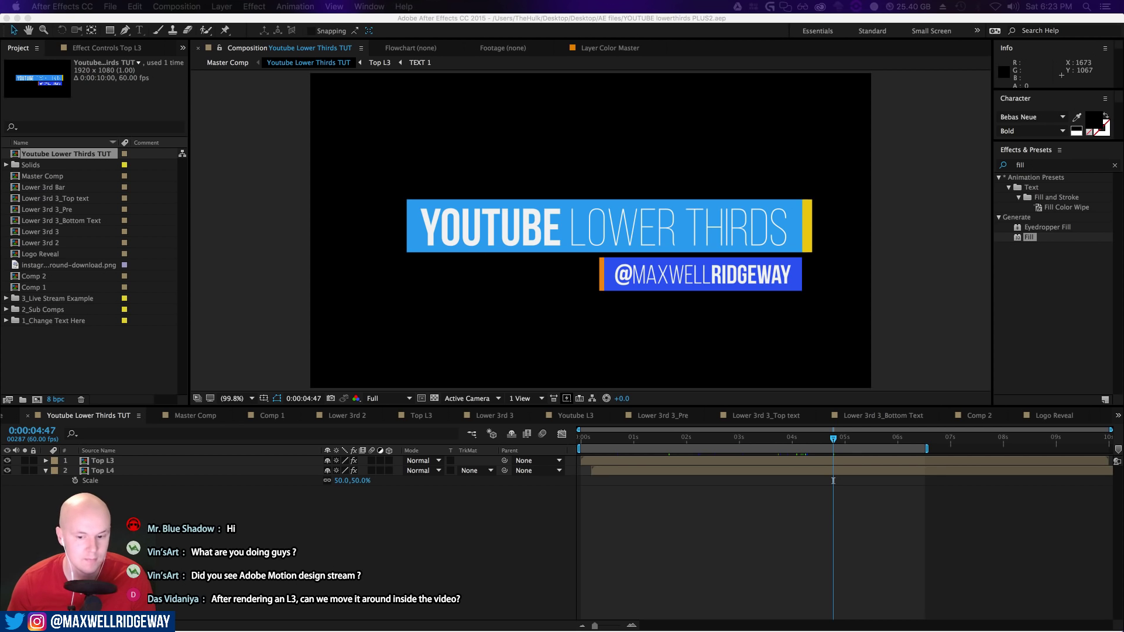
Switch to Premiere Pro and select the V3 lower third clip at 00:17:20:50 in Philly L3 to inspect its Motion settings
key(super+Tab)
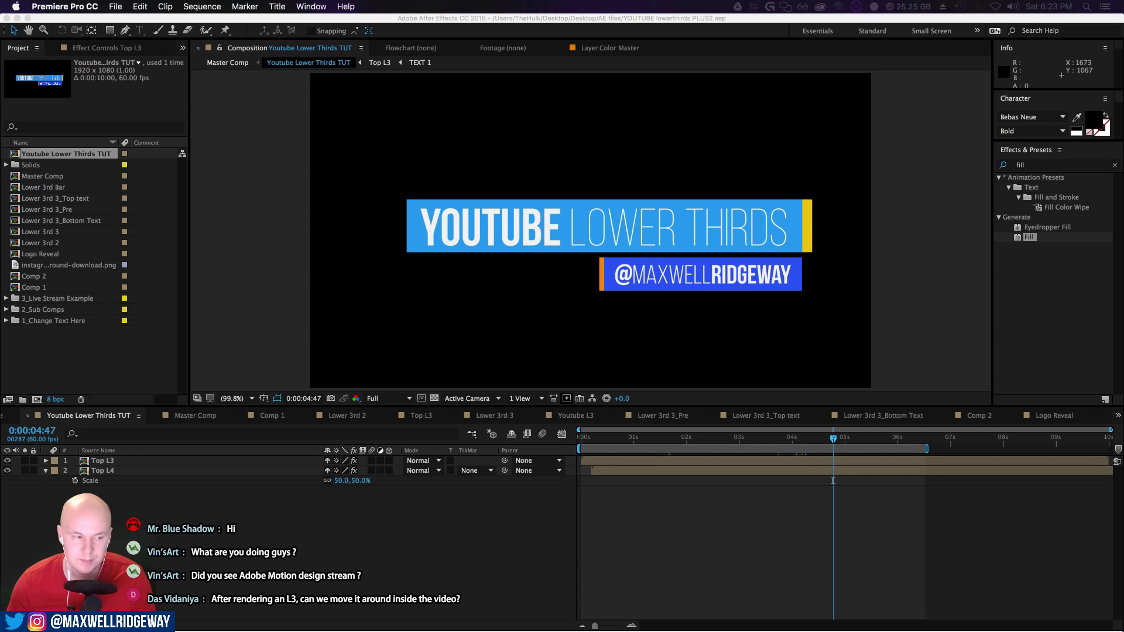
drag(749, 616, 644, 605)
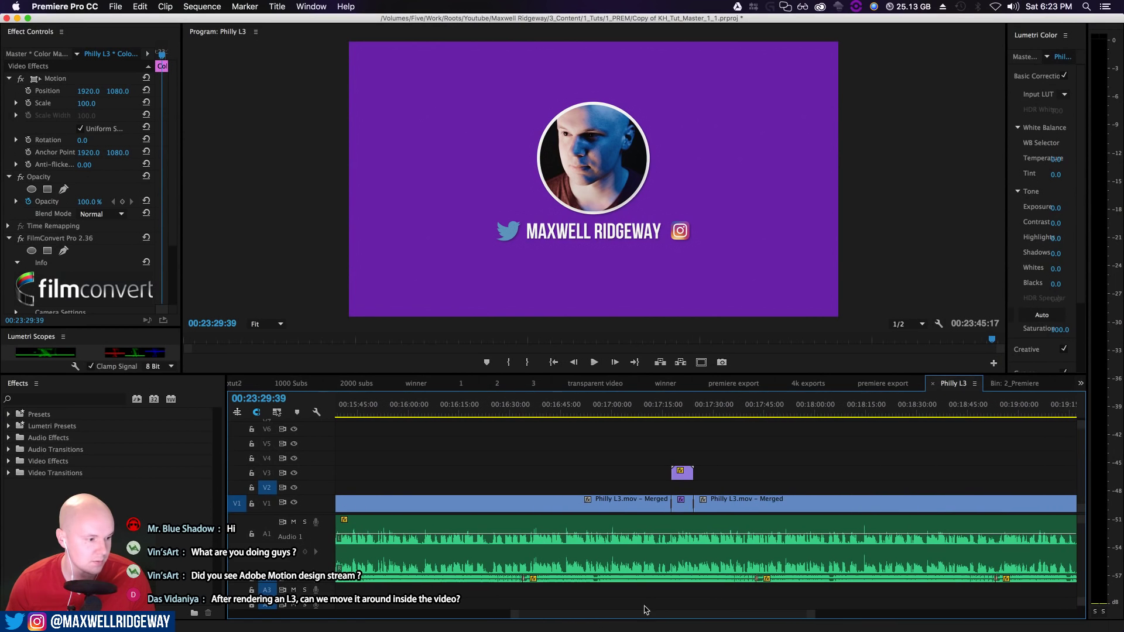
click(682, 409)
click(683, 476)
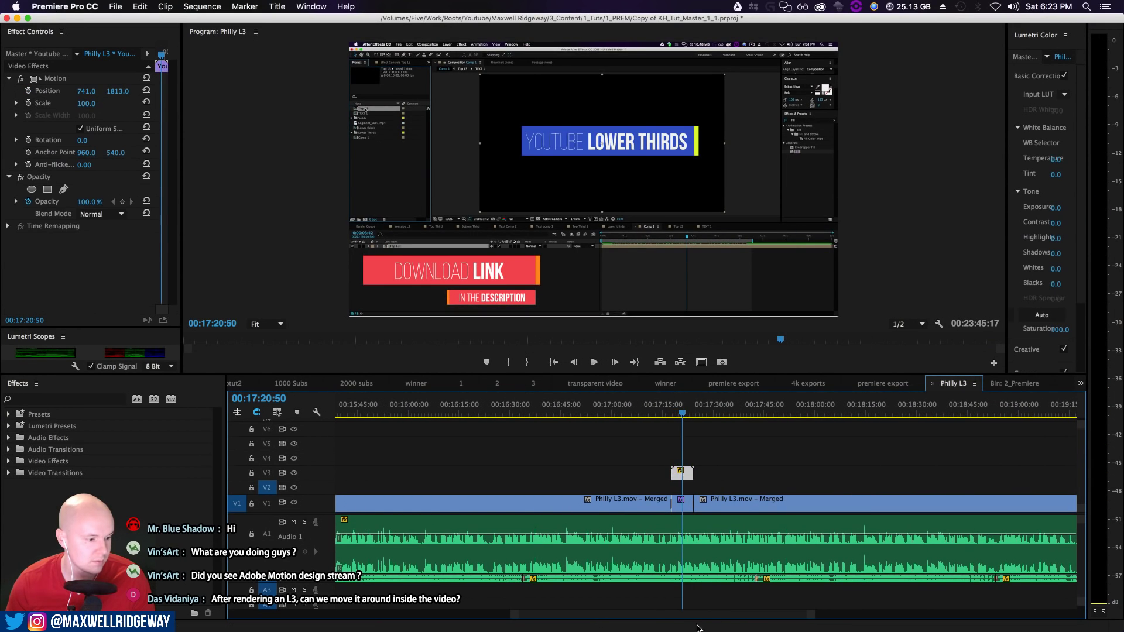
Go to 00:13:06:57 and inspect the blur effects on the V1 clip and the Position of the V3 lower third
drag(701, 613, 623, 622)
drag(620, 415, 660, 431)
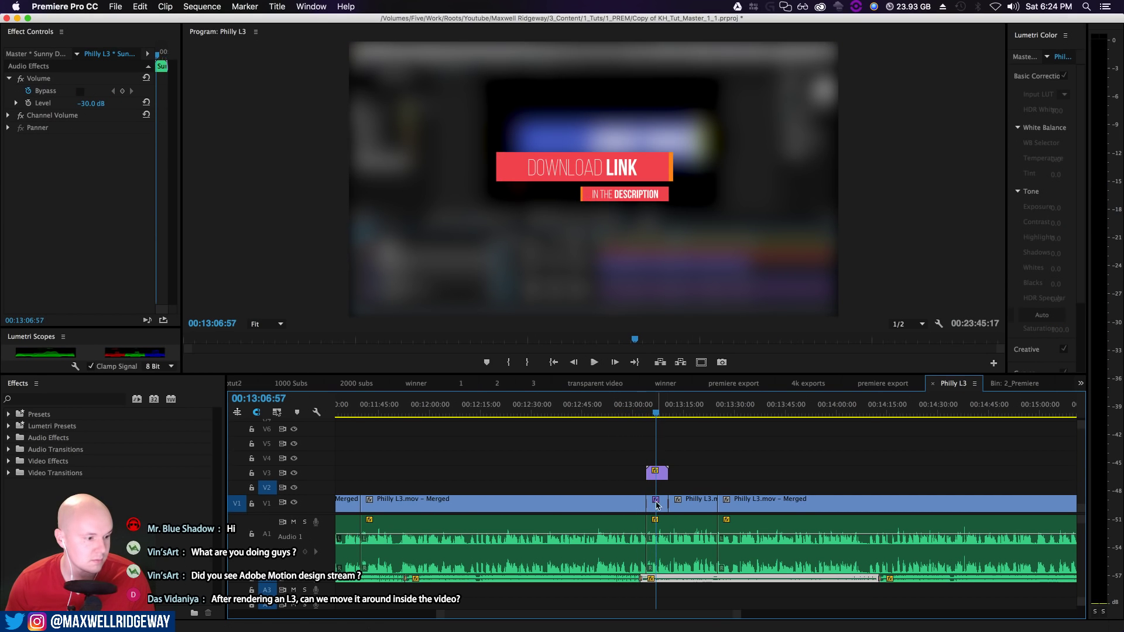
click(657, 507)
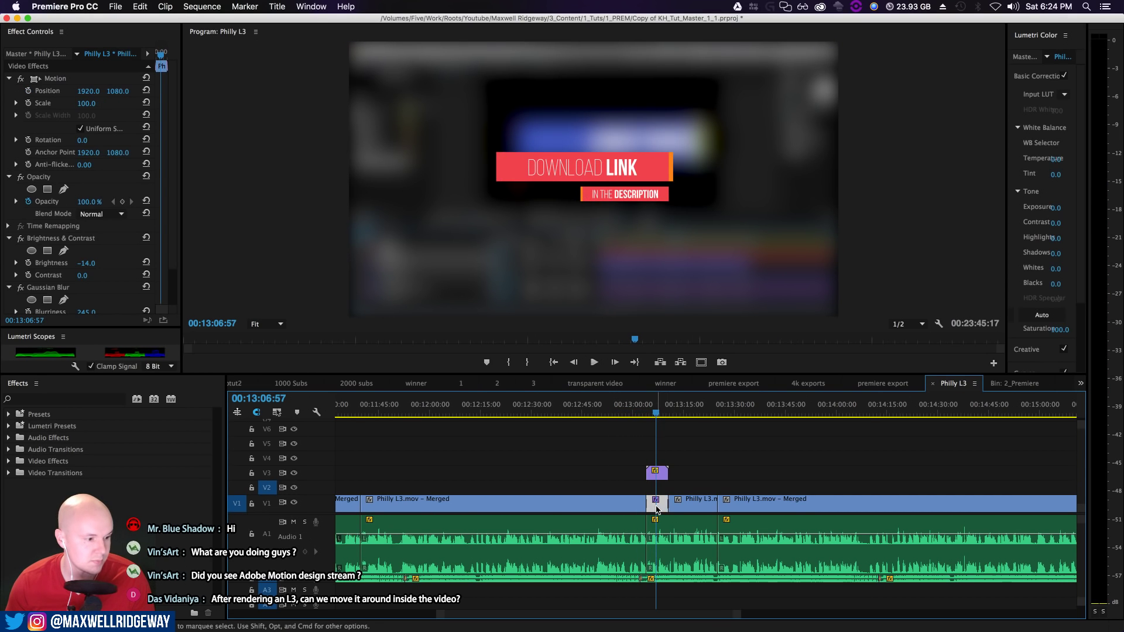
click(658, 474)
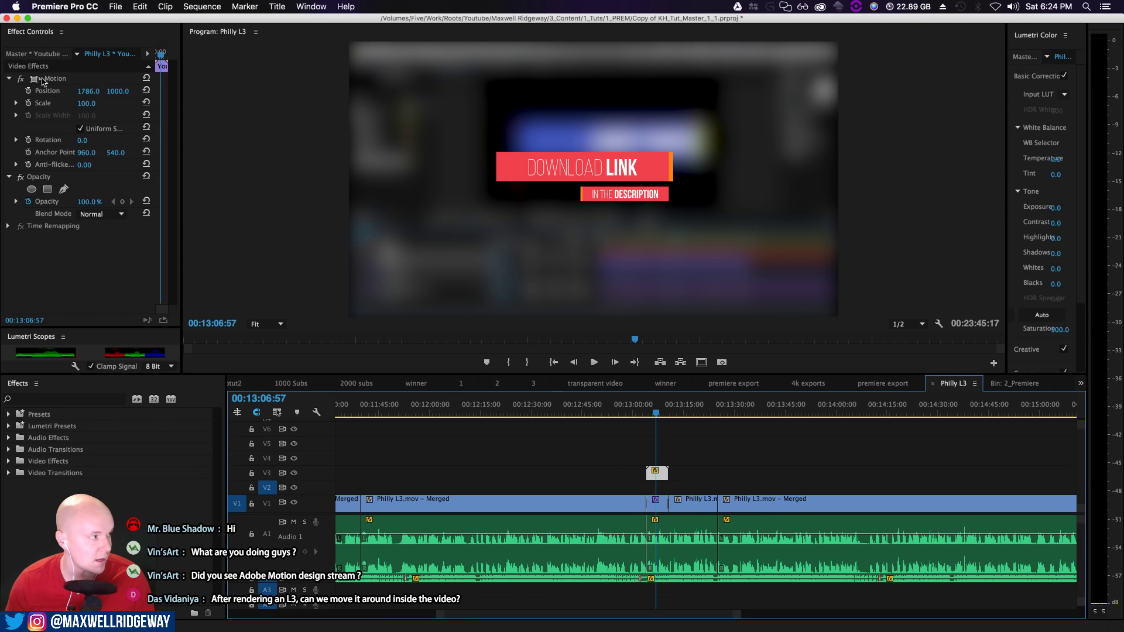
mouse_move(117, 92)
mouse_down()
mouse_move(135, 91)
mouse_move(99, 92)
mouse_move(176, 92)
mouse_move(59, 92)
mouse_move(119, 94)
mouse_up()
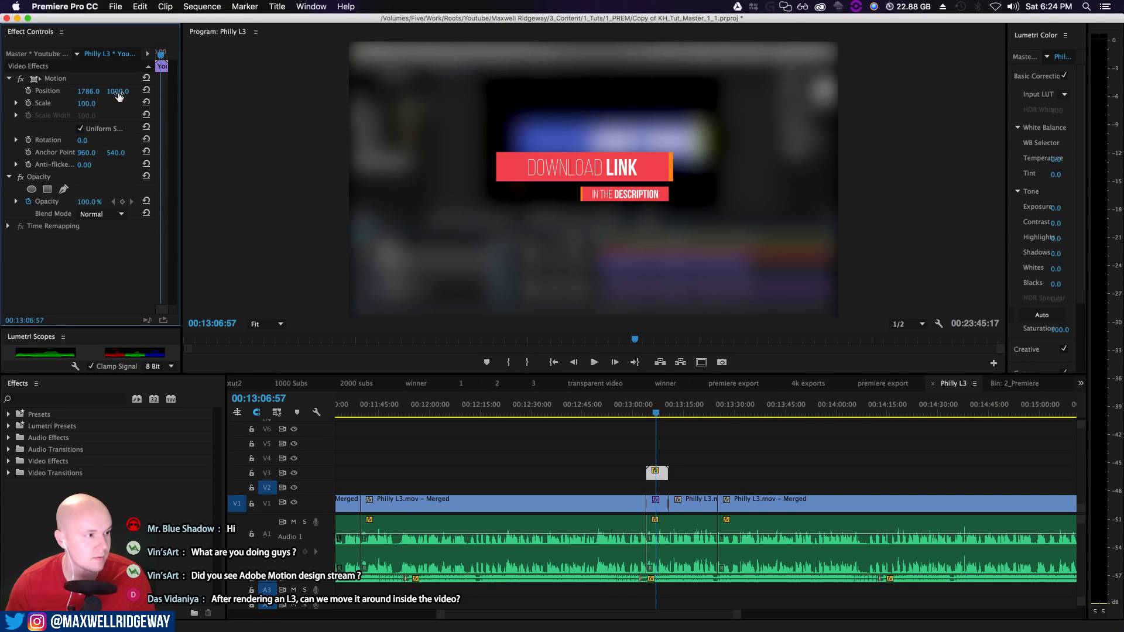
Minimize Premiere Pro, bring the Chrome window with Motion Design Live Stream - DAY 3 into view and turn off its annotations
click(17, 18)
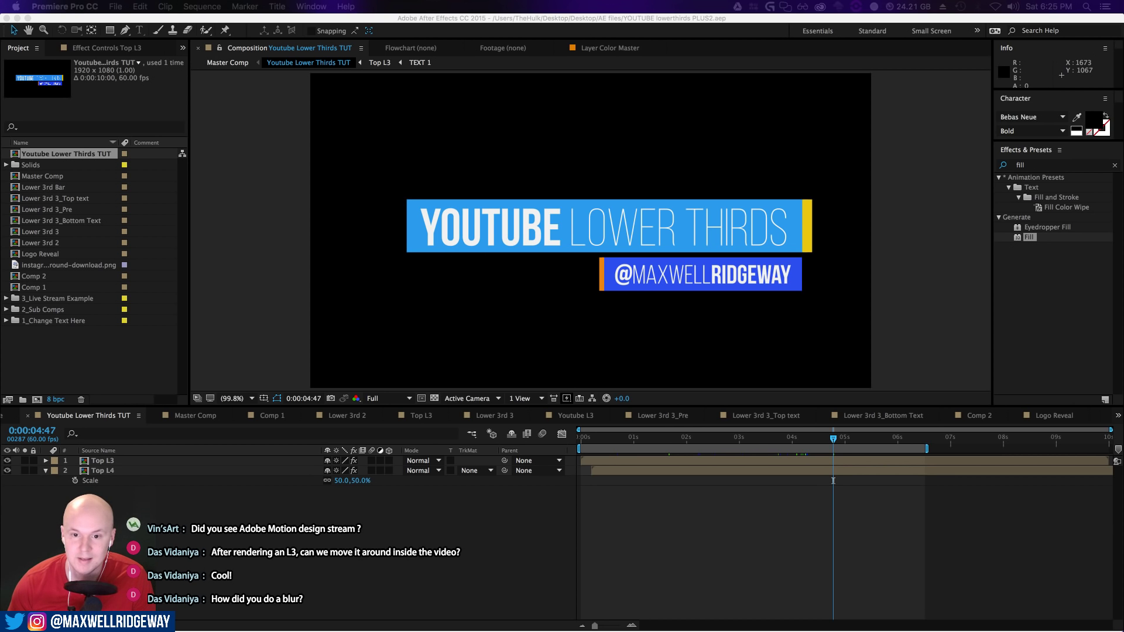
drag(1123, 375, 801, 90)
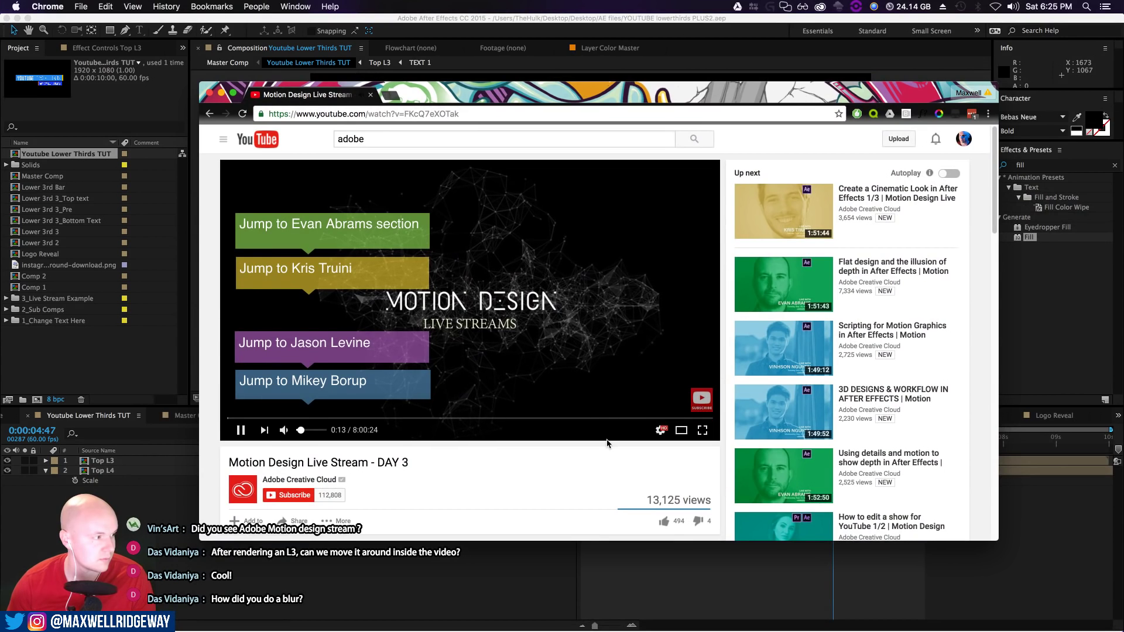
click(660, 432)
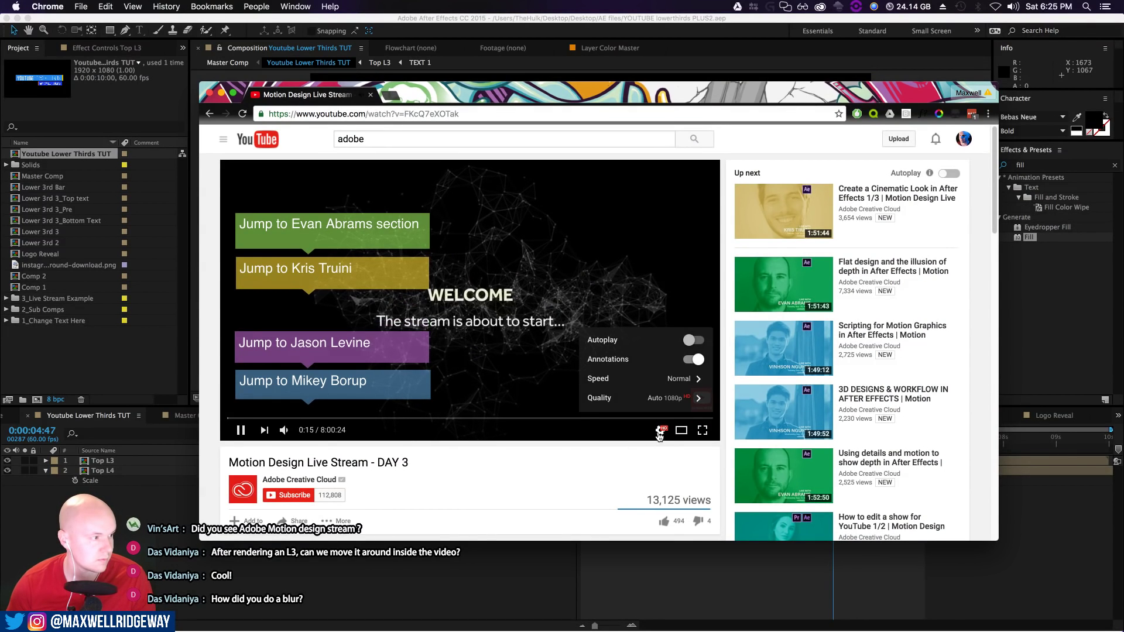
click(693, 359)
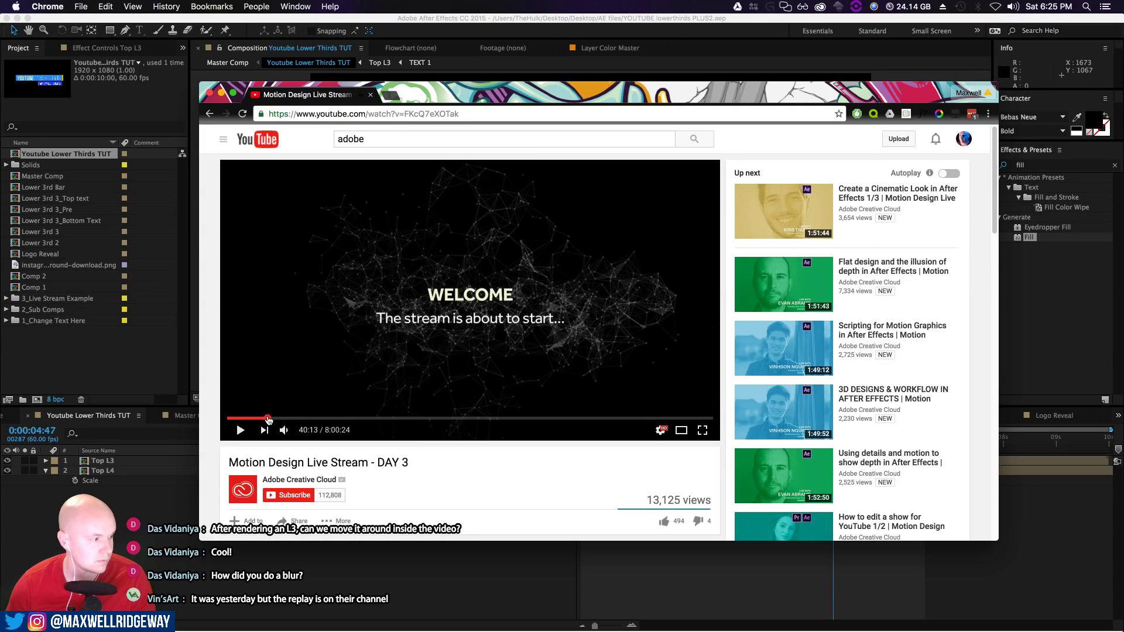
Skim through the Motion Design Live Stream - DAY 3 video, pause it around 5:22:10 and minimize the browser window
click(268, 419)
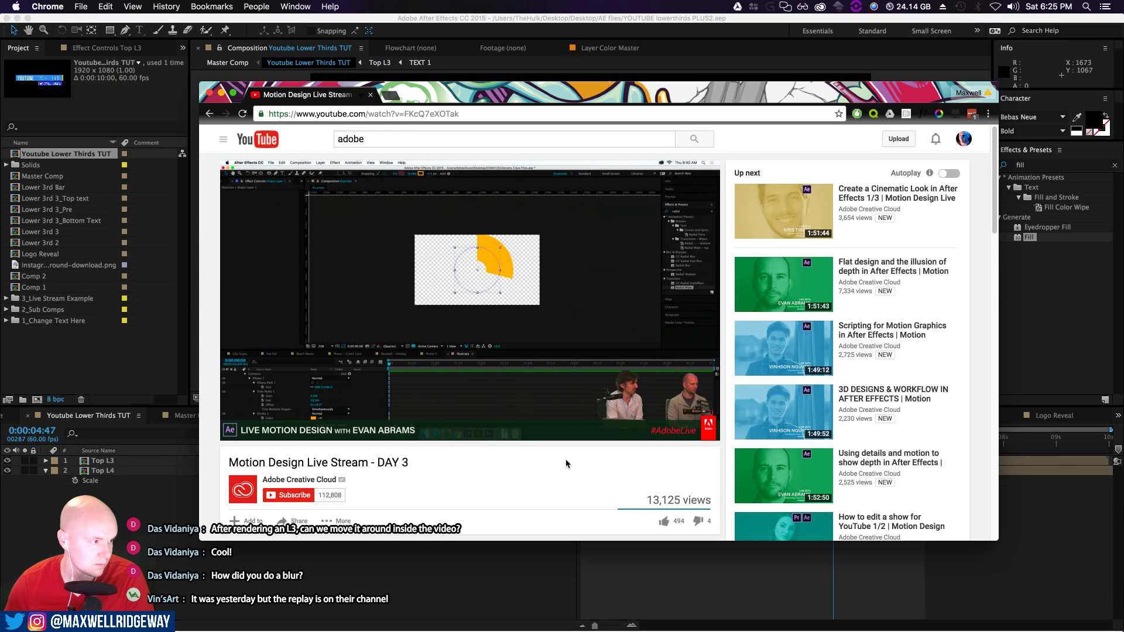
mouse_move(407, 438)
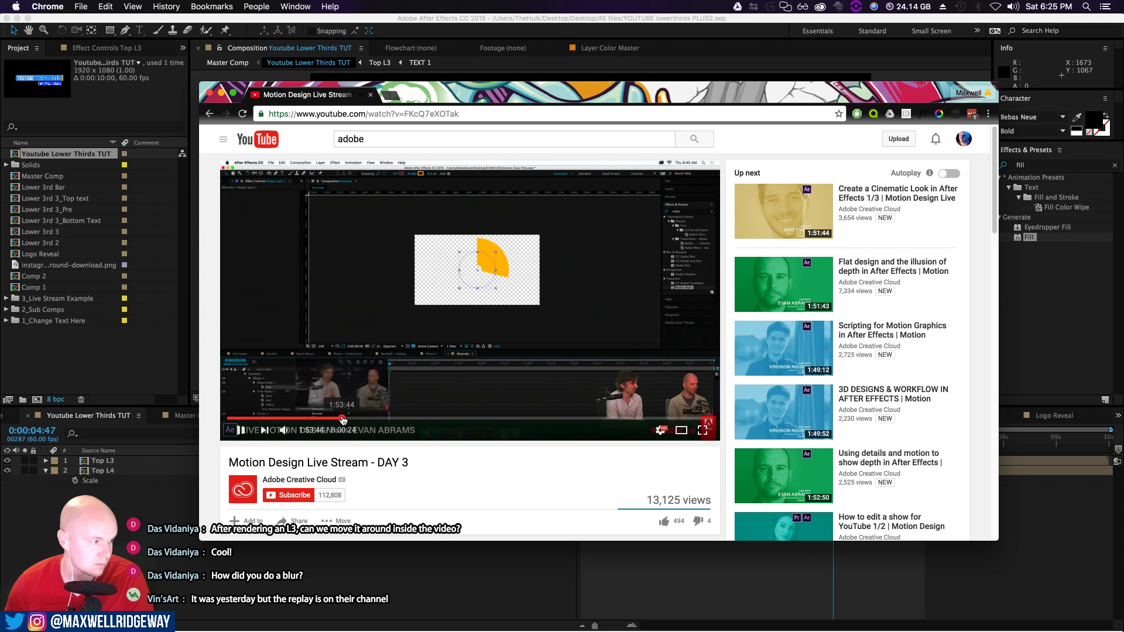
click(341, 419)
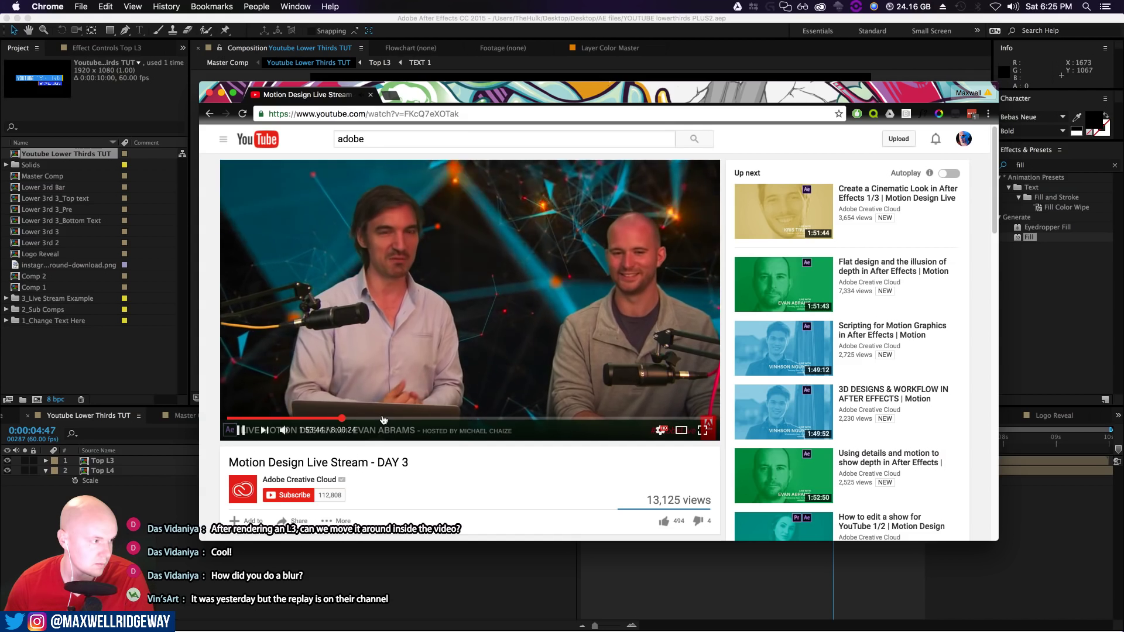
click(464, 418)
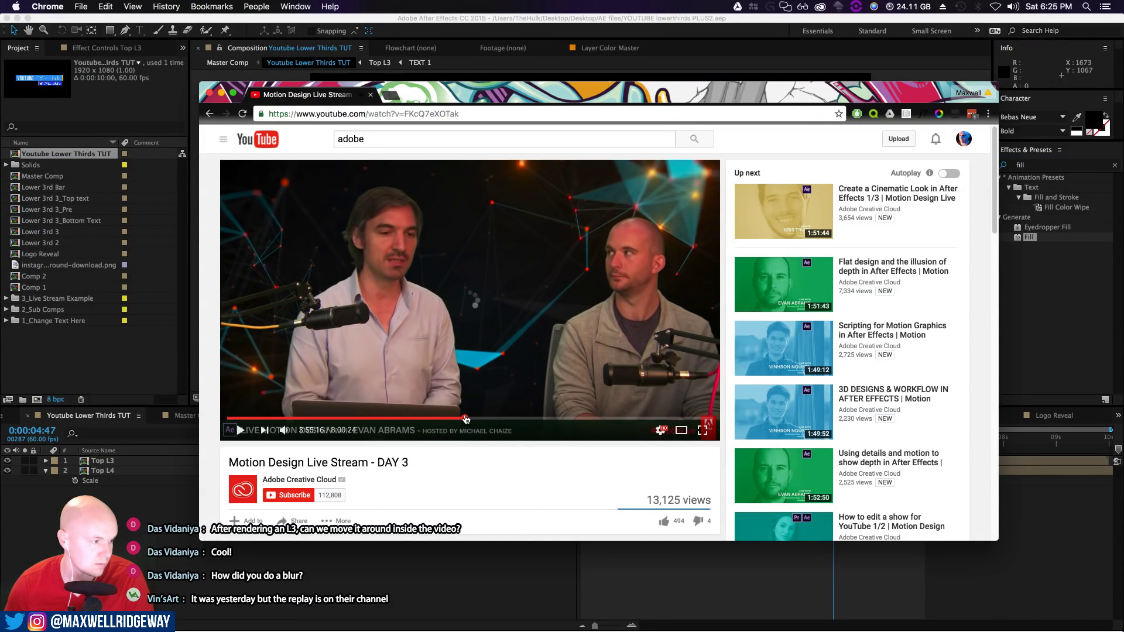
click(496, 419)
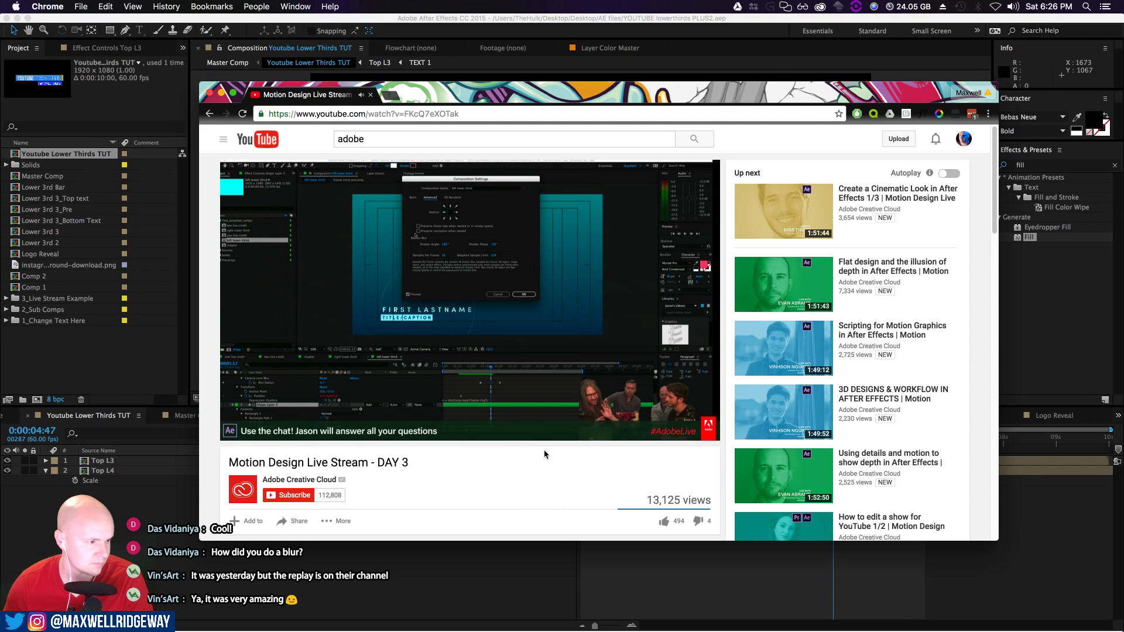
click(552, 419)
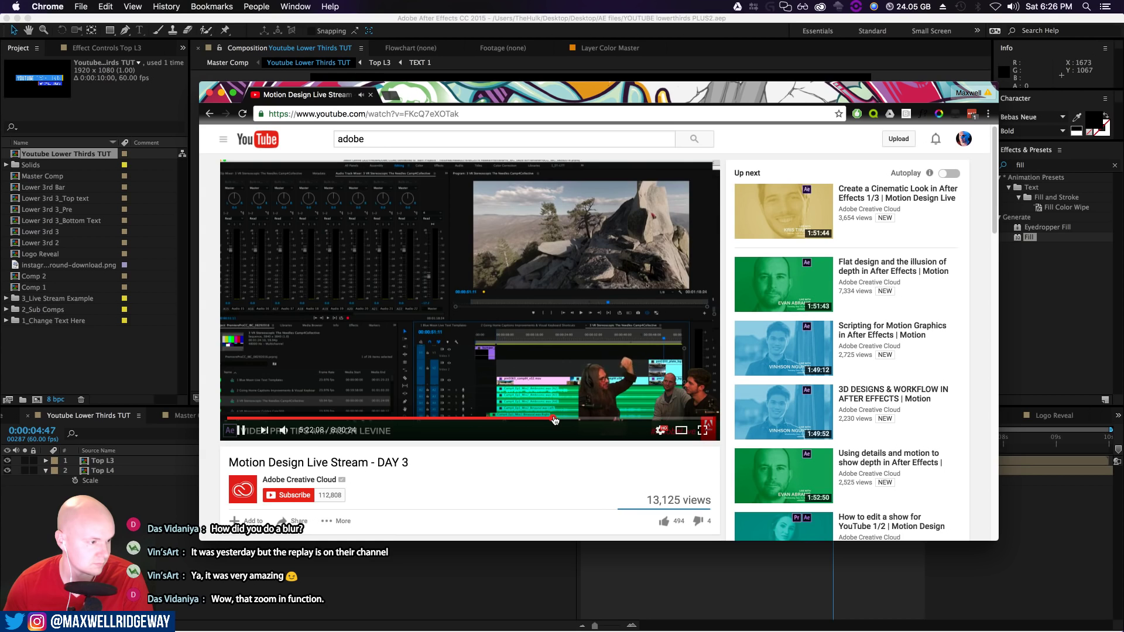
key(space)
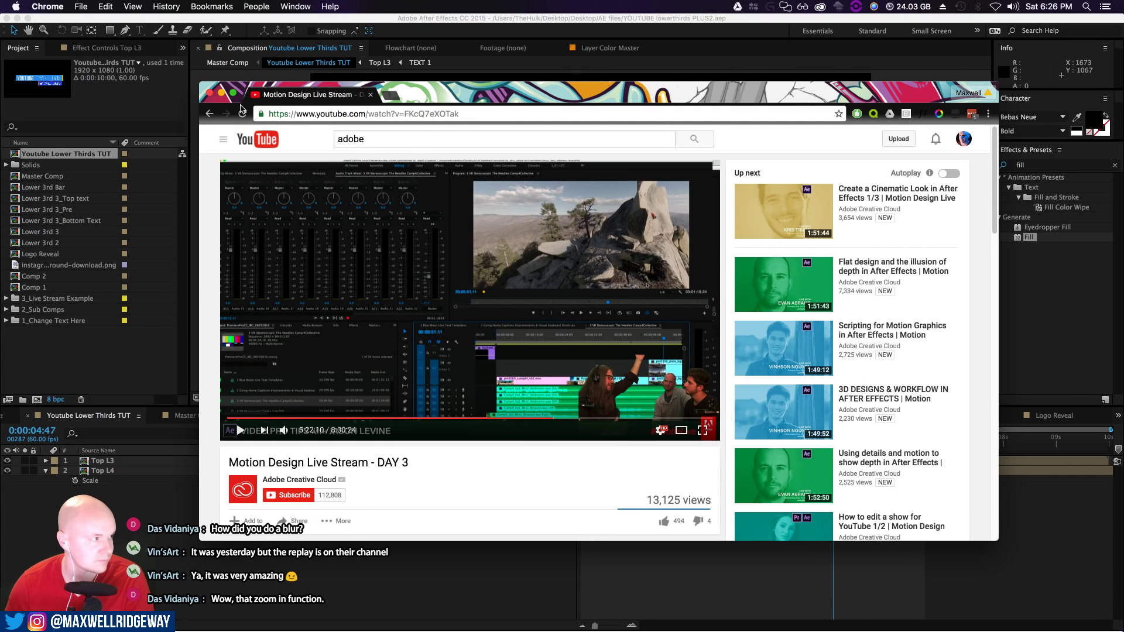
click(222, 93)
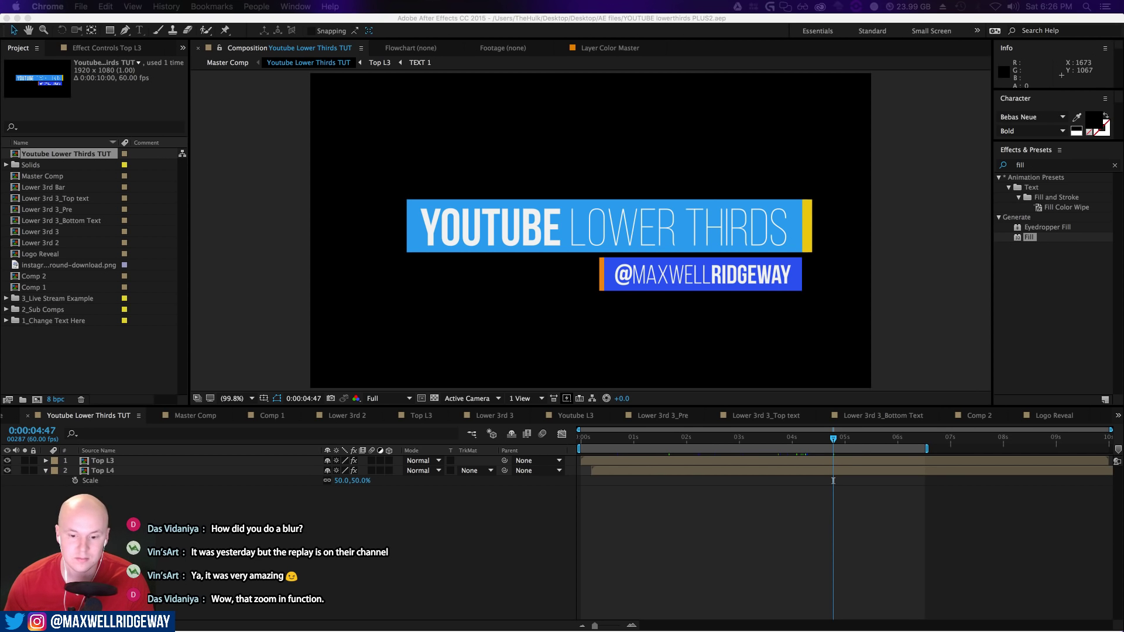
Switch to Premiere Pro, select the blurred V1 clip at 00:13:06:57 and collapse its Opacity and Motion settings to view the applied effects
key(super+Tab)
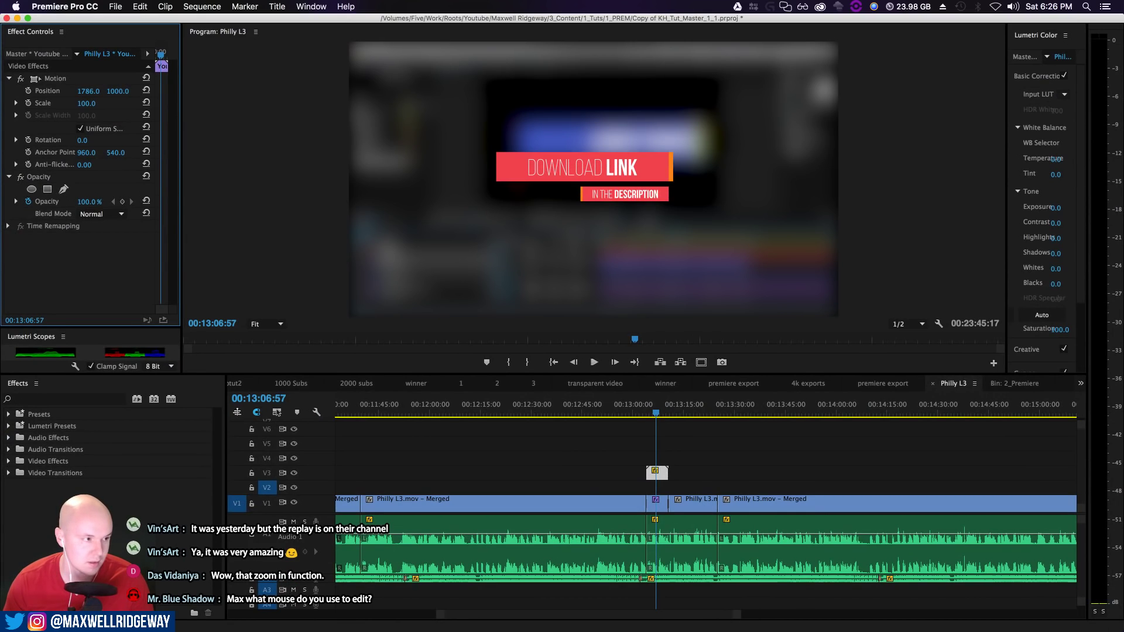
click(656, 506)
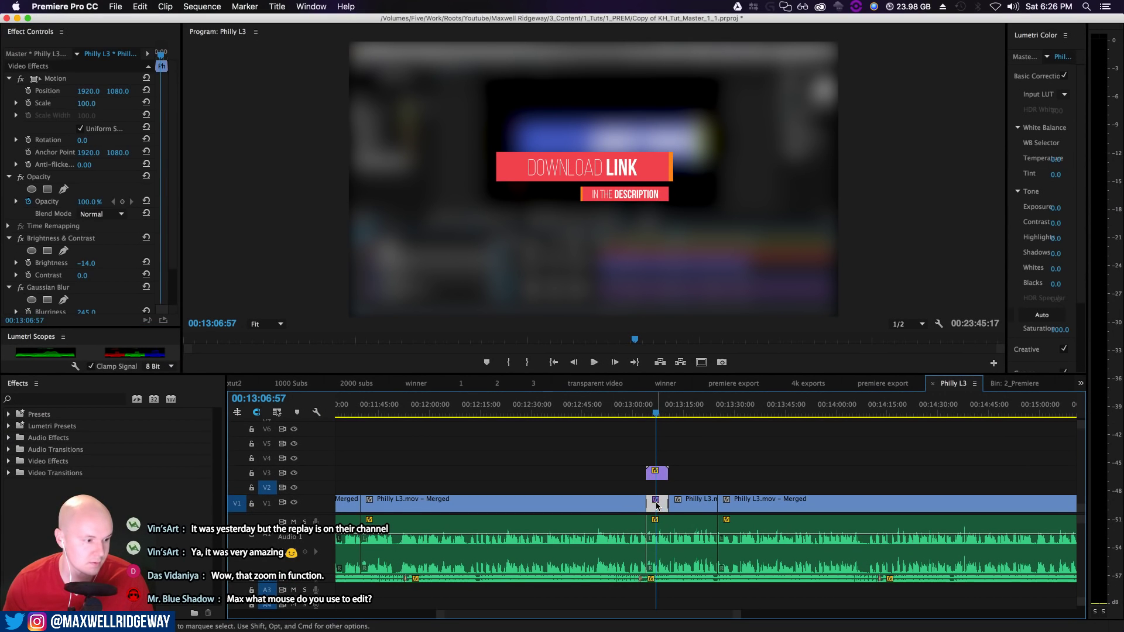
click(9, 176)
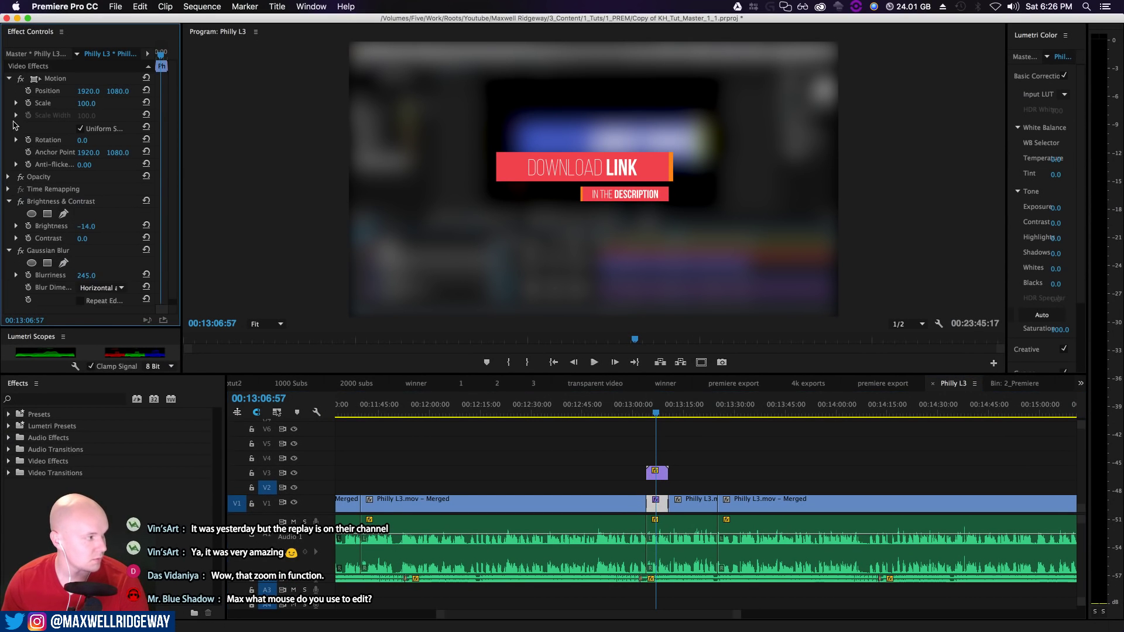
click(9, 78)
Choose the Editing workspace and close the Effect Controls panel
click(312, 7)
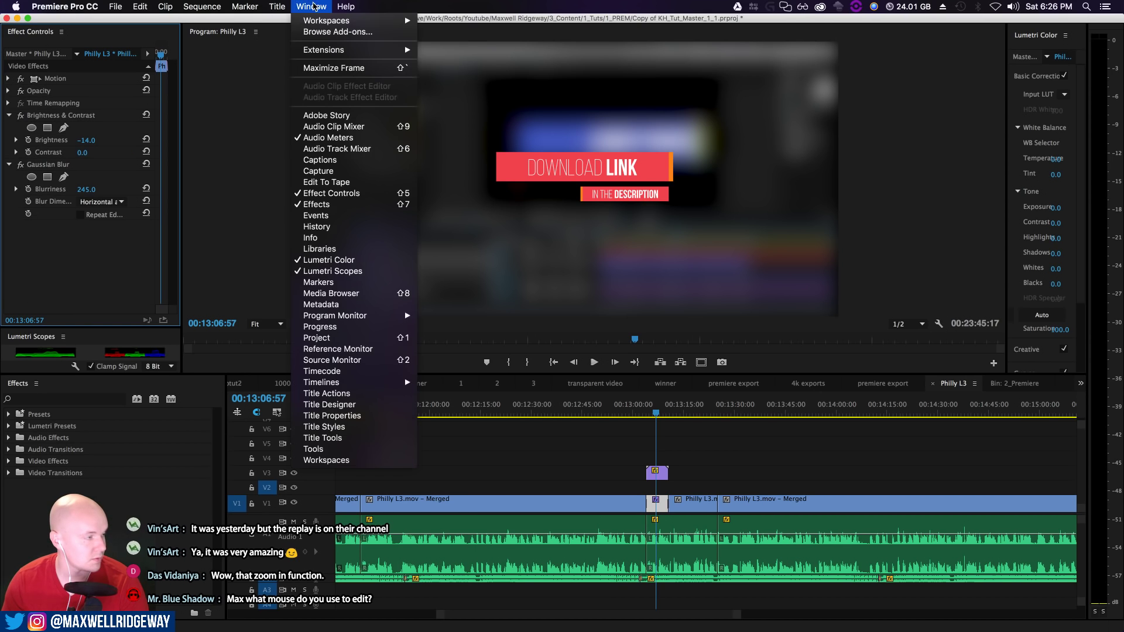
mouse_move(351, 20)
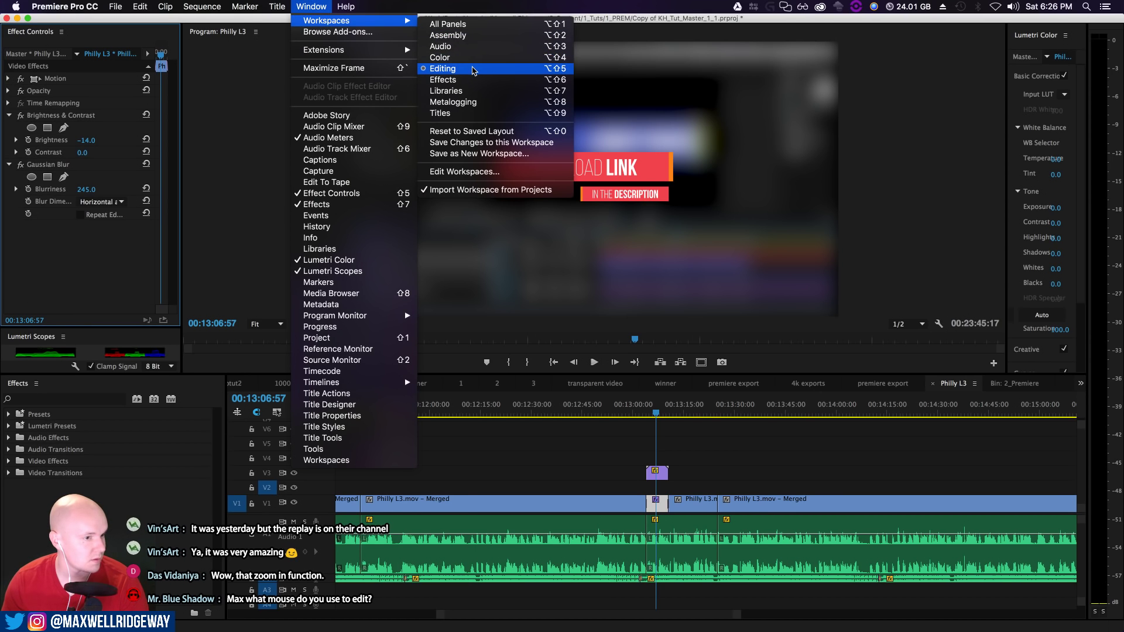
click(473, 70)
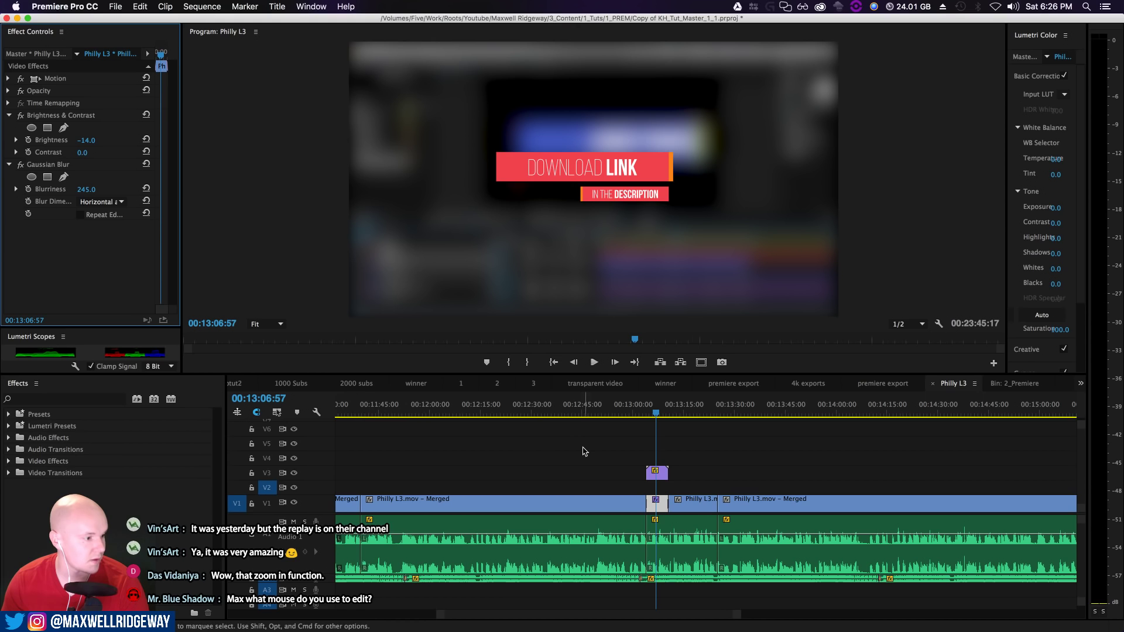
click(61, 32)
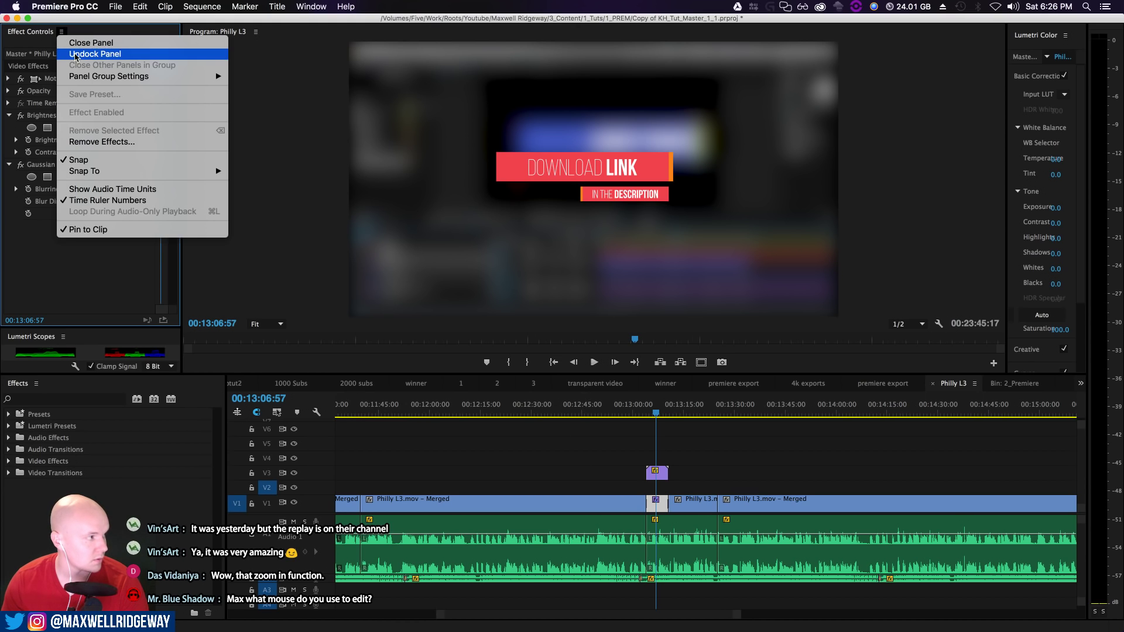
click(76, 43)
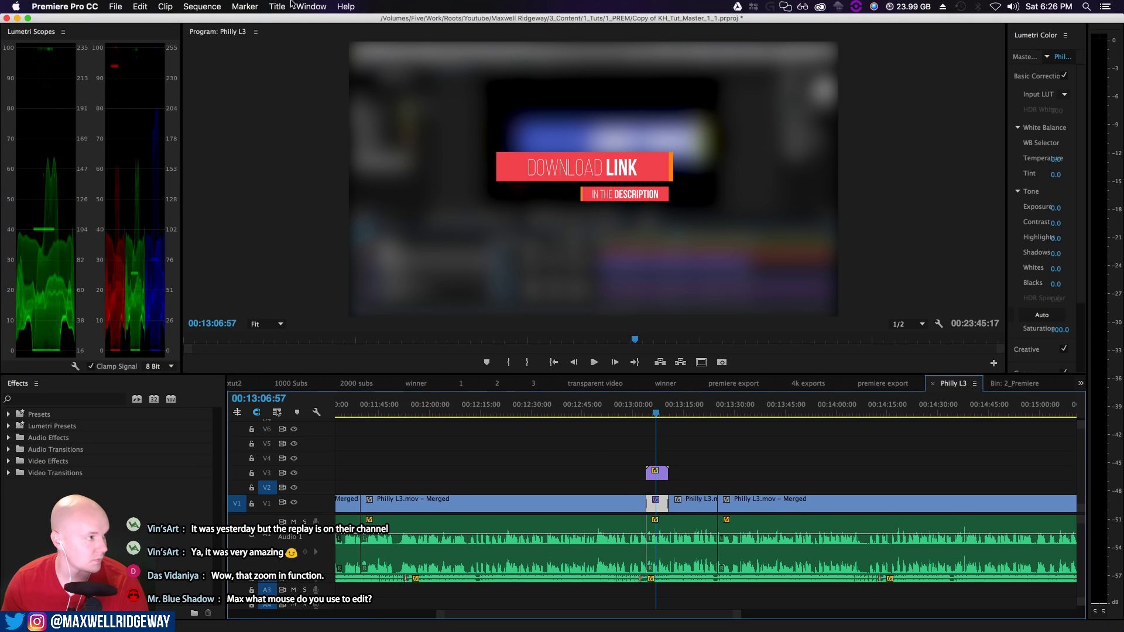
click(314, 7)
click(216, 130)
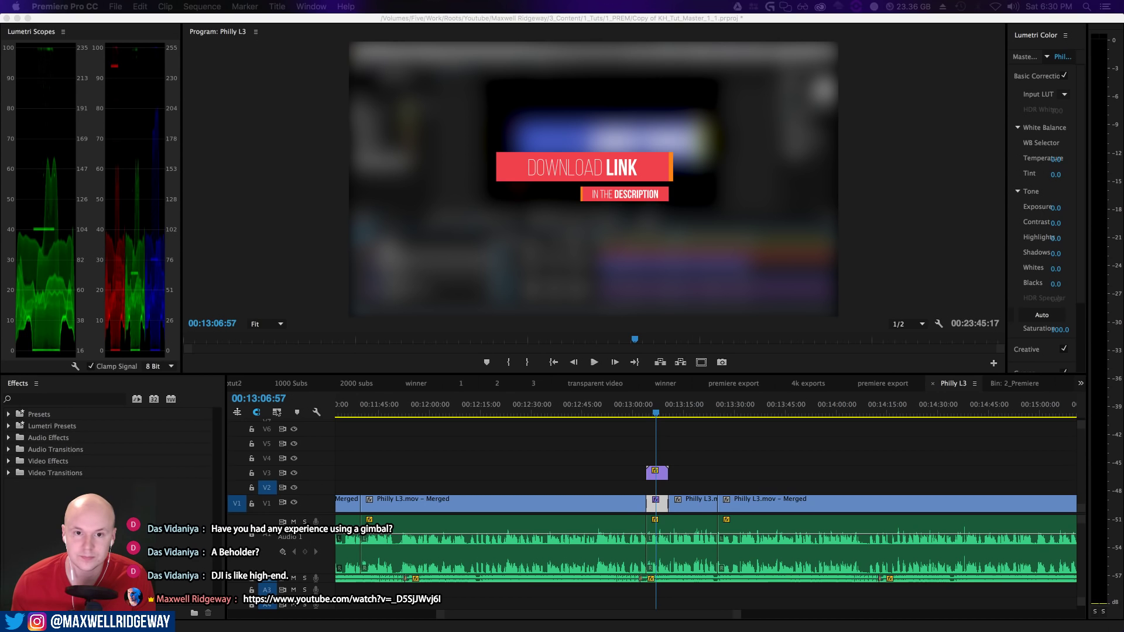
Bring the browser window with Apple's Buy Mac Pro page into view, position it over the project and look over the models
drag(351, 631, 316, 29)
scroll(624, 317, down, 5)
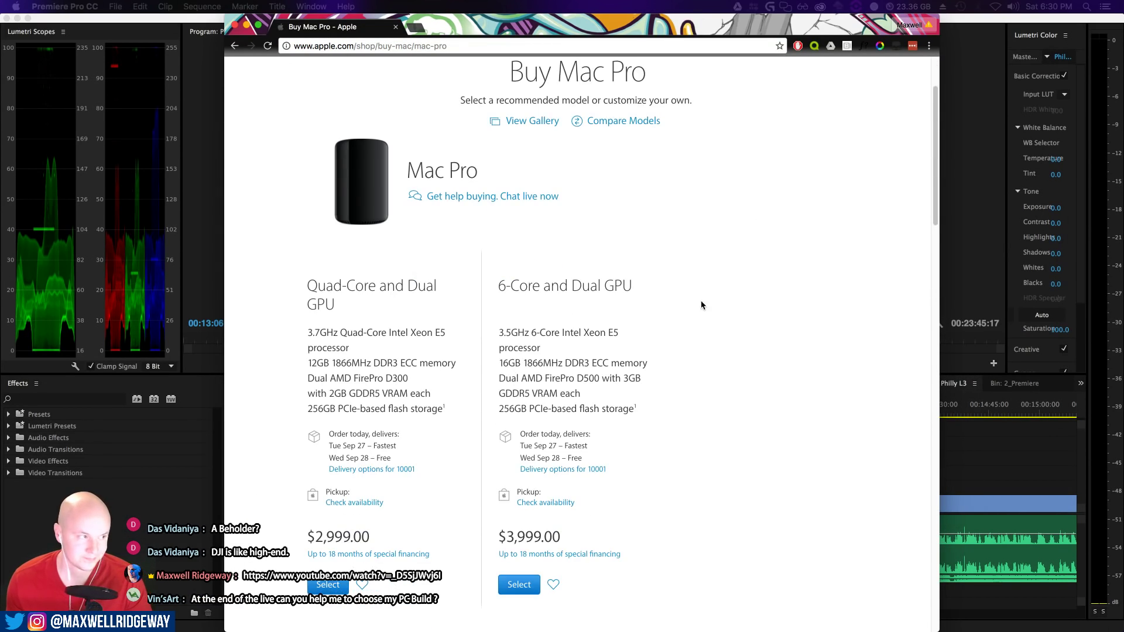
drag(225, 15, 200, 44)
scroll(436, 251, down, 2)
scroll(690, 306, up, 4)
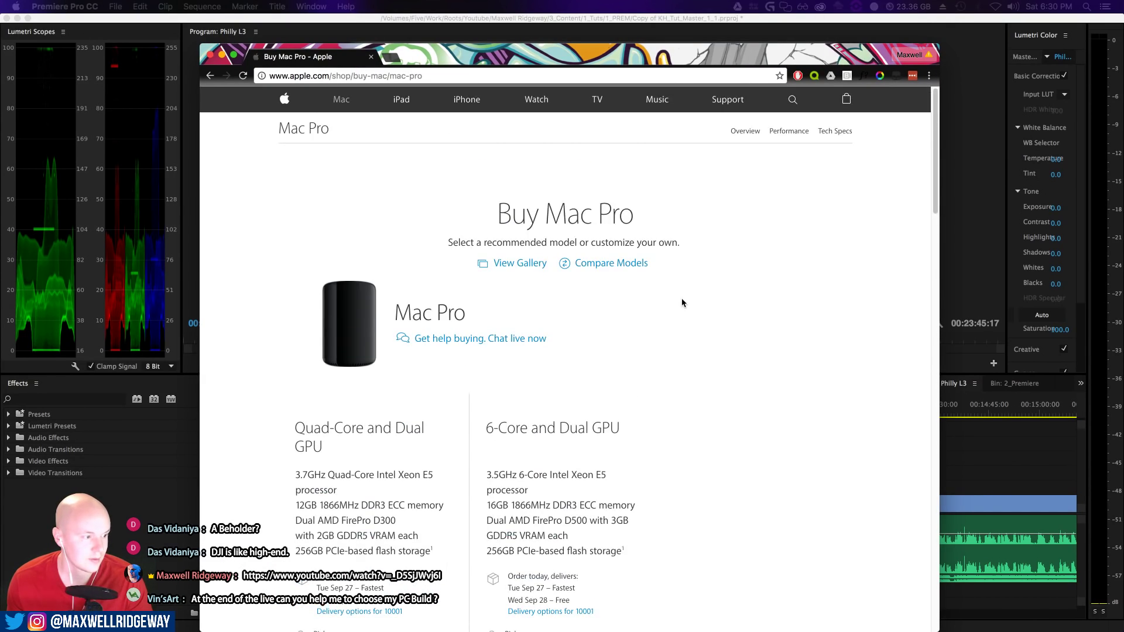
scroll(684, 304, down, 2)
scroll(681, 297, down, 2)
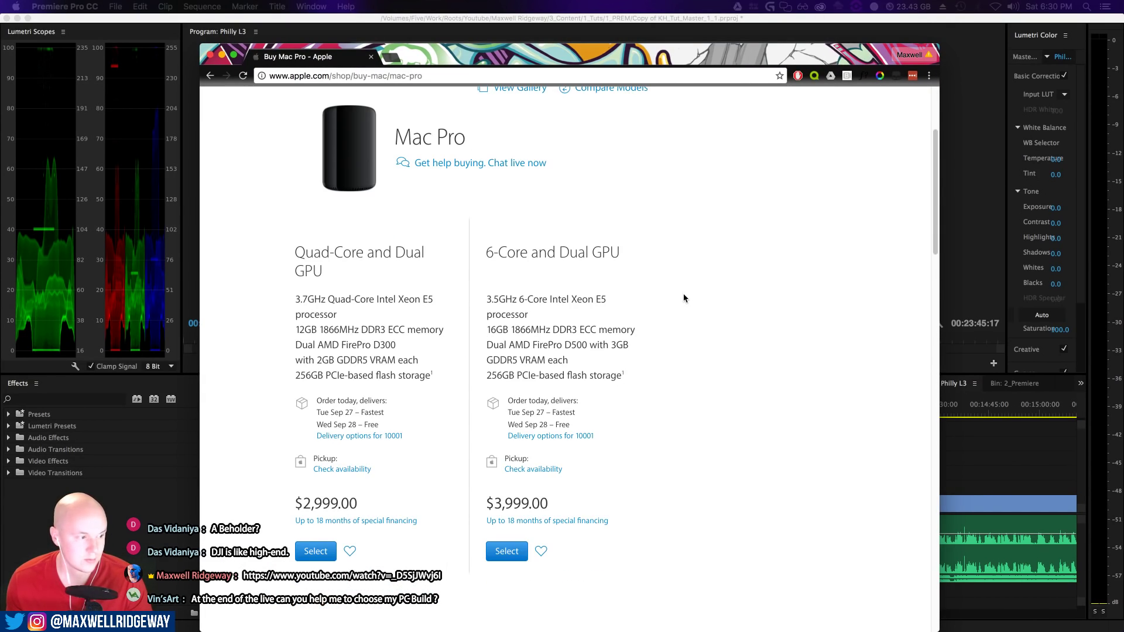
scroll(683, 293, up, 4)
mouse_move(752, 52)
mouse_down()
mouse_move(751, 21)
mouse_move(761, 45)
mouse_up()
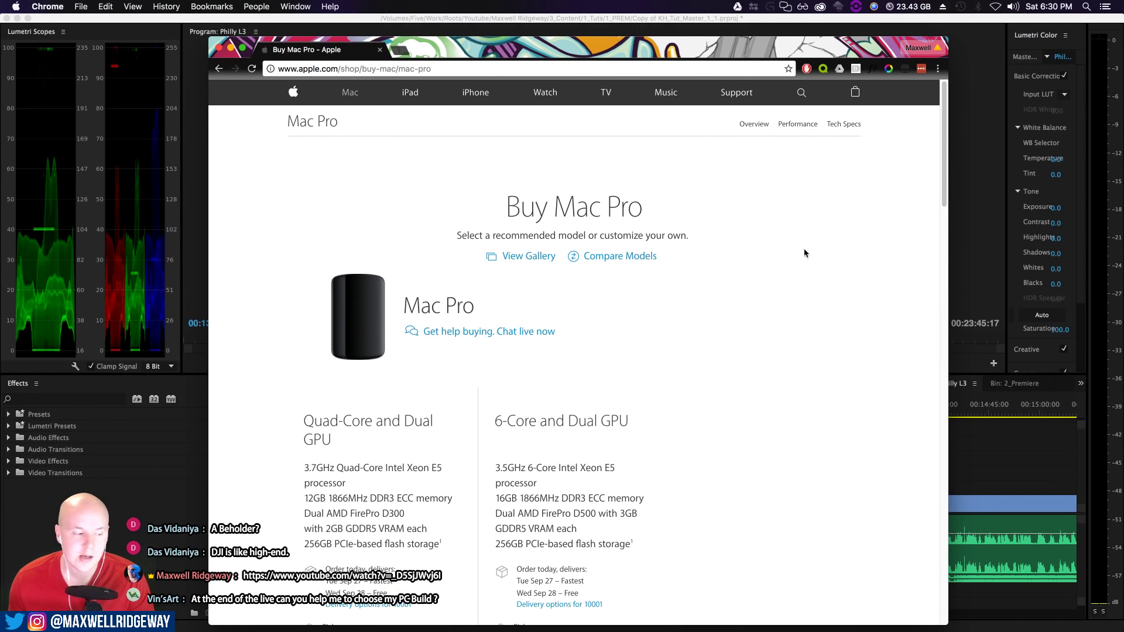
Compare the Quad-Core and 6-Core Mac Pro specifications, then select the 6-Core and Dual GPU model for configuration
scroll(752, 358, down, 5)
scroll(751, 359, up, 4)
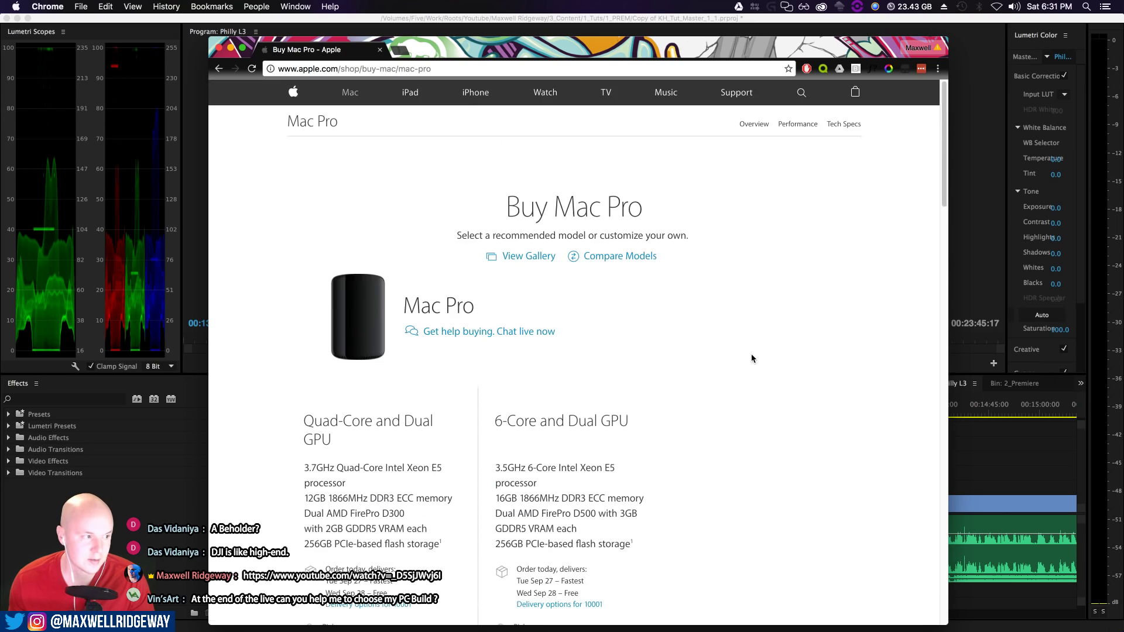
scroll(752, 358, down, 5)
scroll(751, 358, up, 1)
scroll(750, 355, up, 4)
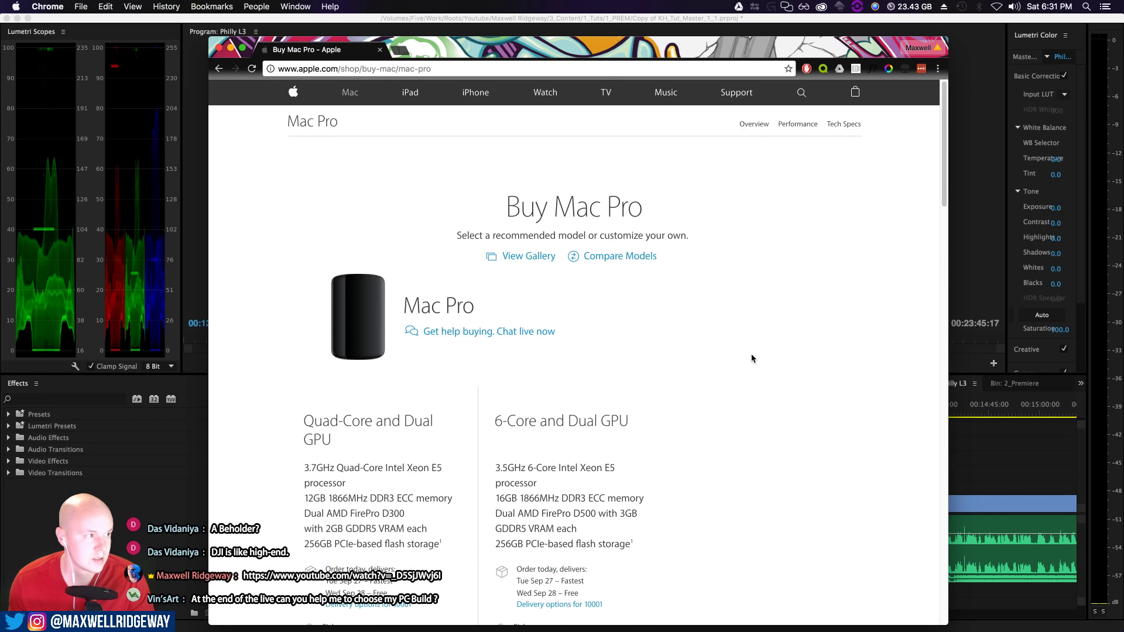
scroll(750, 355, down, 6)
click(516, 469)
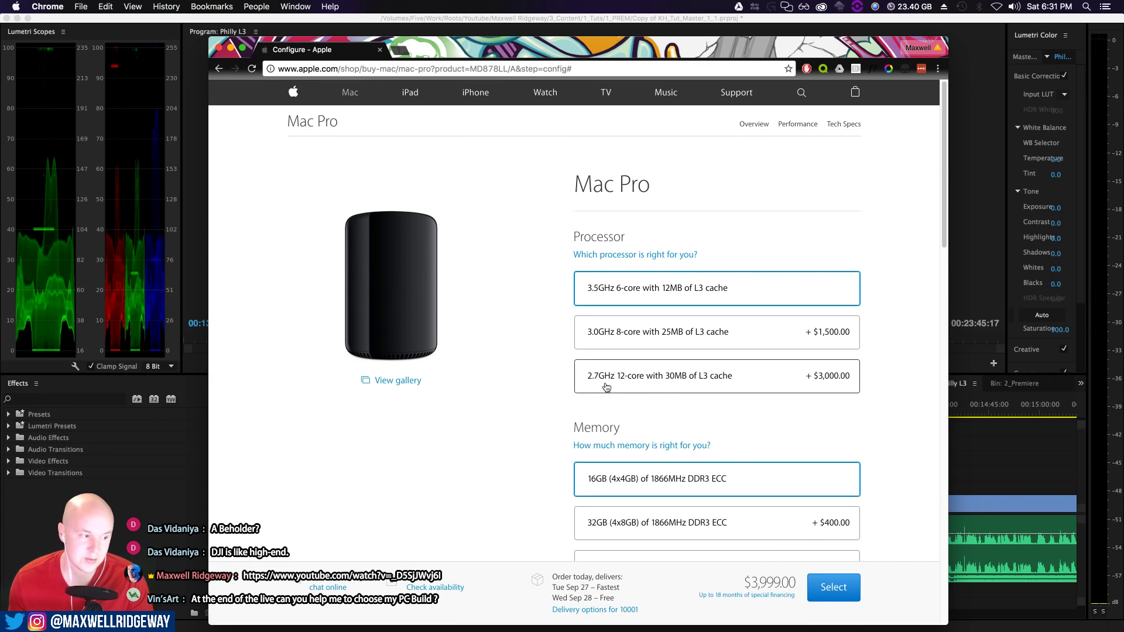
Configure the Mac Pro with the 2.7GHz 12-core processor with 30MB of L3 cache and 64GB (4x16GB) of memory
click(666, 386)
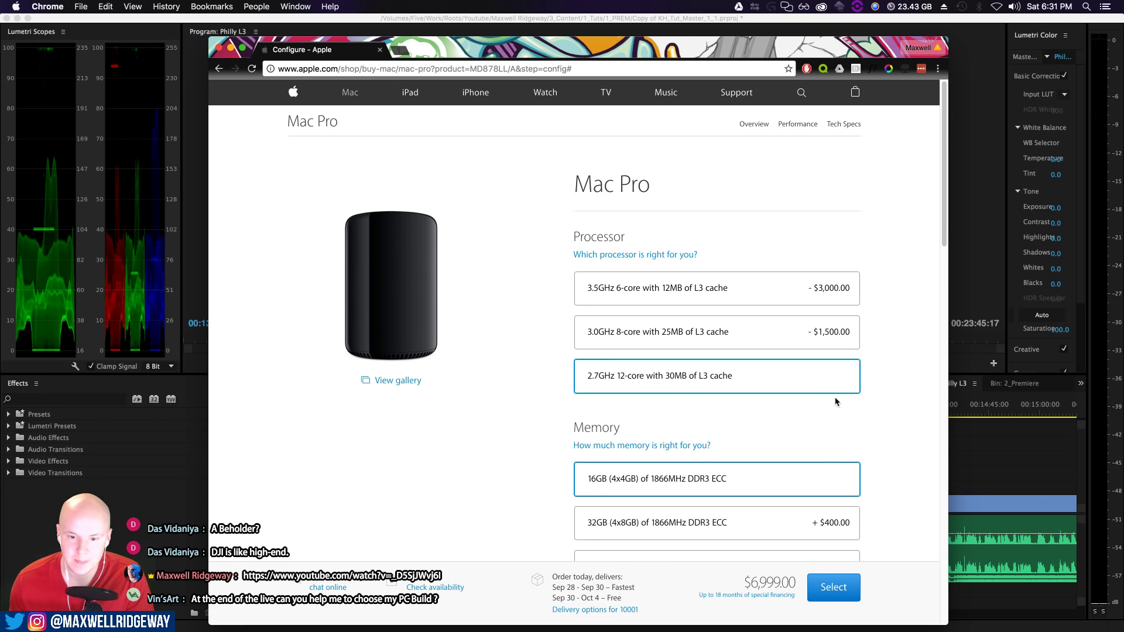
scroll(835, 397, down, 5)
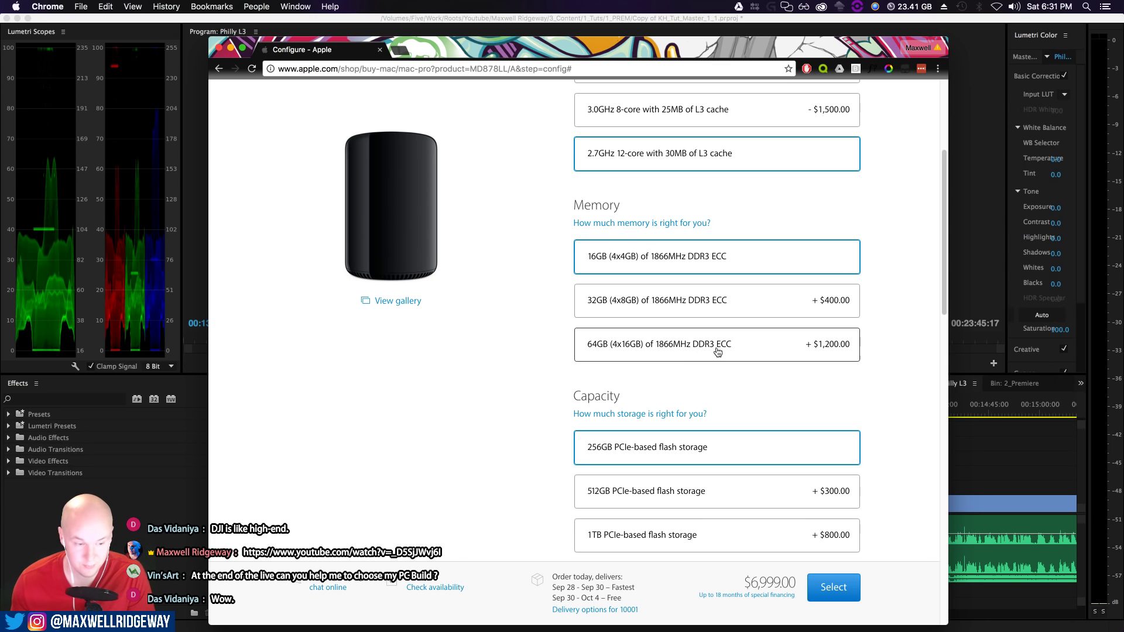
click(740, 355)
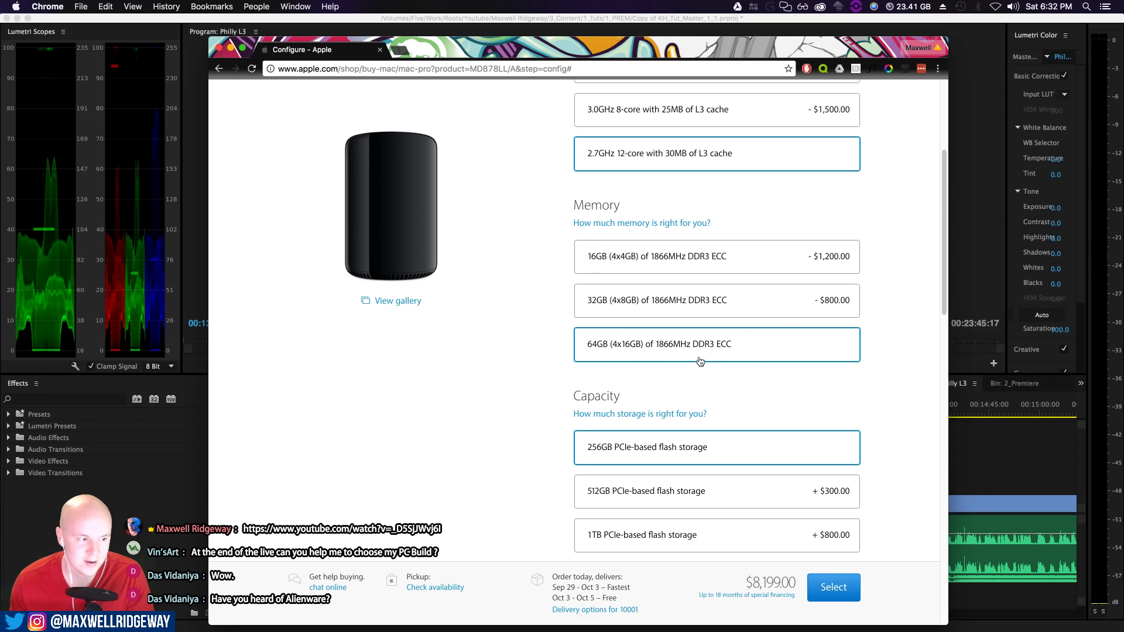
Choose 1TB PCIe-based flash storage and Dual AMD FirePro D700 GPUs with 6GB of GDDR5 VRAM each
scroll(770, 369, down, 3)
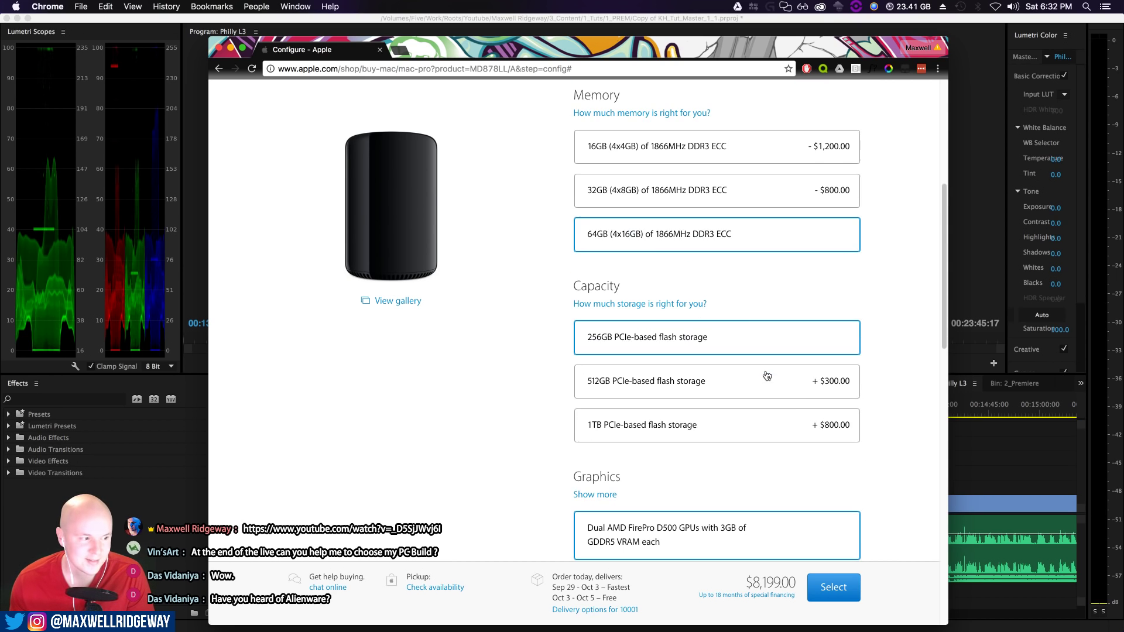
click(723, 440)
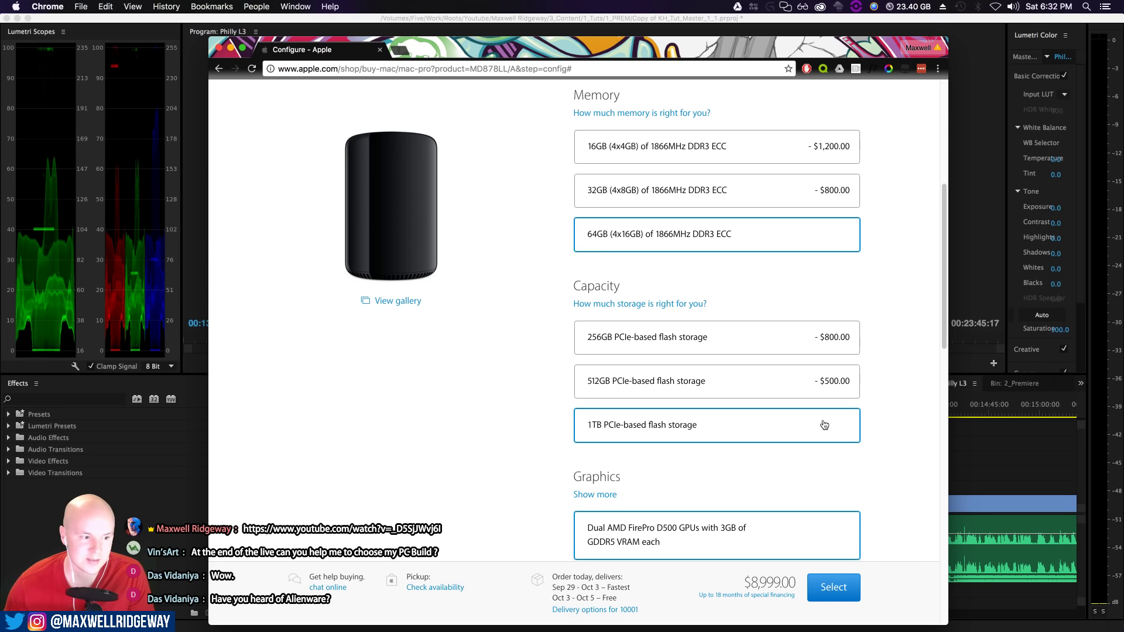
scroll(817, 424, down, 3)
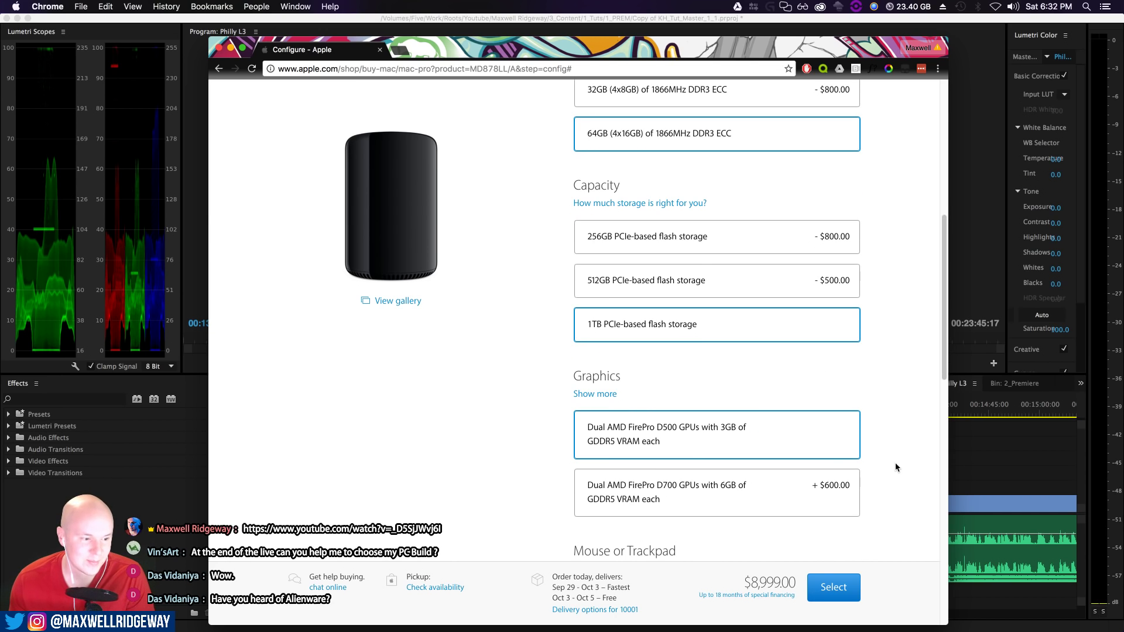
scroll(717, 497, down, 2)
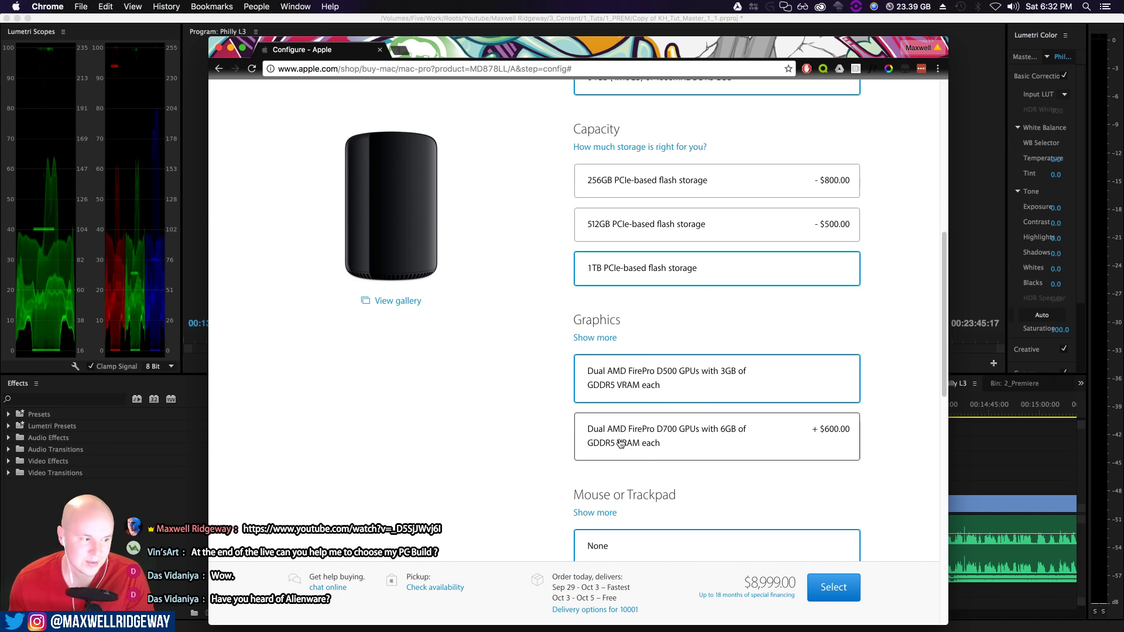
click(691, 446)
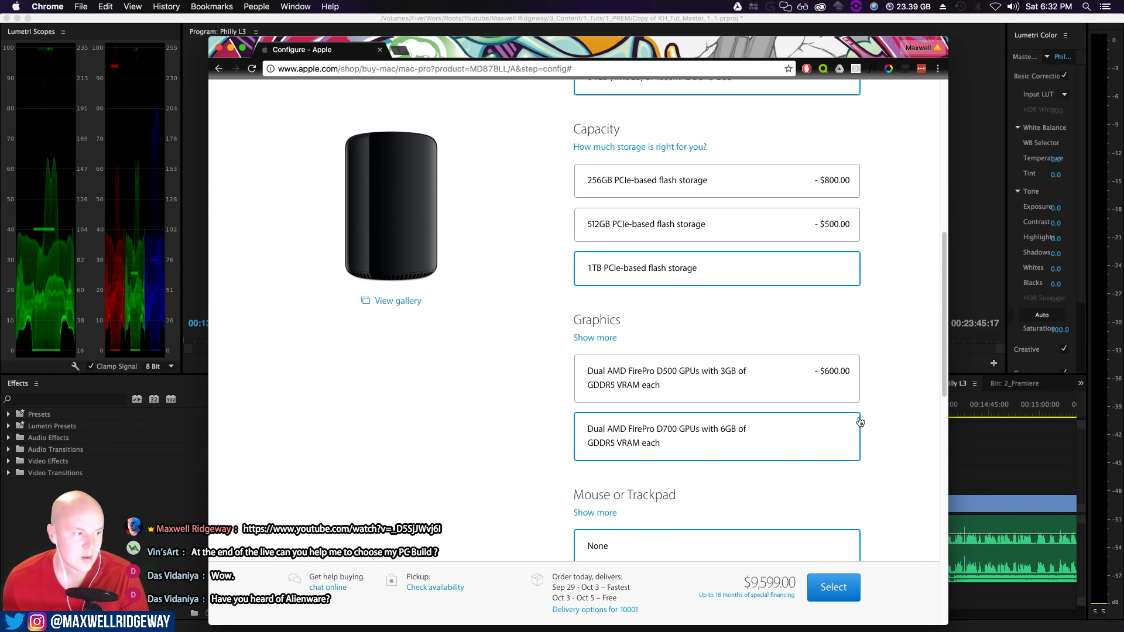
Reposition the browser window and review the mouse, trackpad and keyboard options along with the chosen processor and memory
mouse_move(717, 48)
mouse_down()
mouse_move(738, 414)
mouse_move(719, 36)
mouse_up()
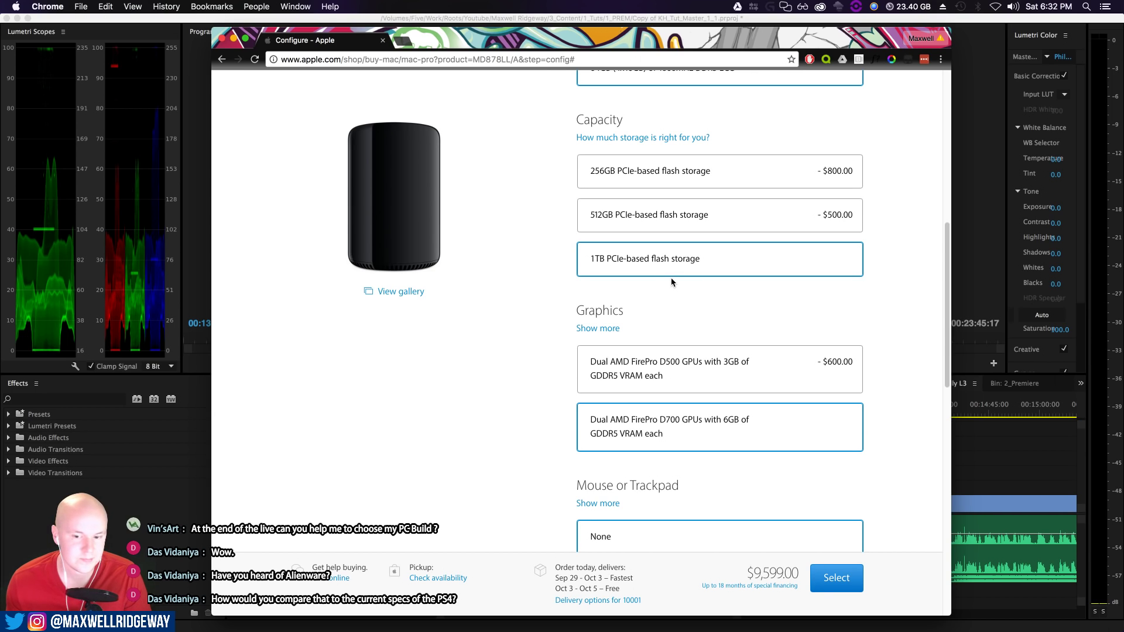
scroll(532, 346, down, 5)
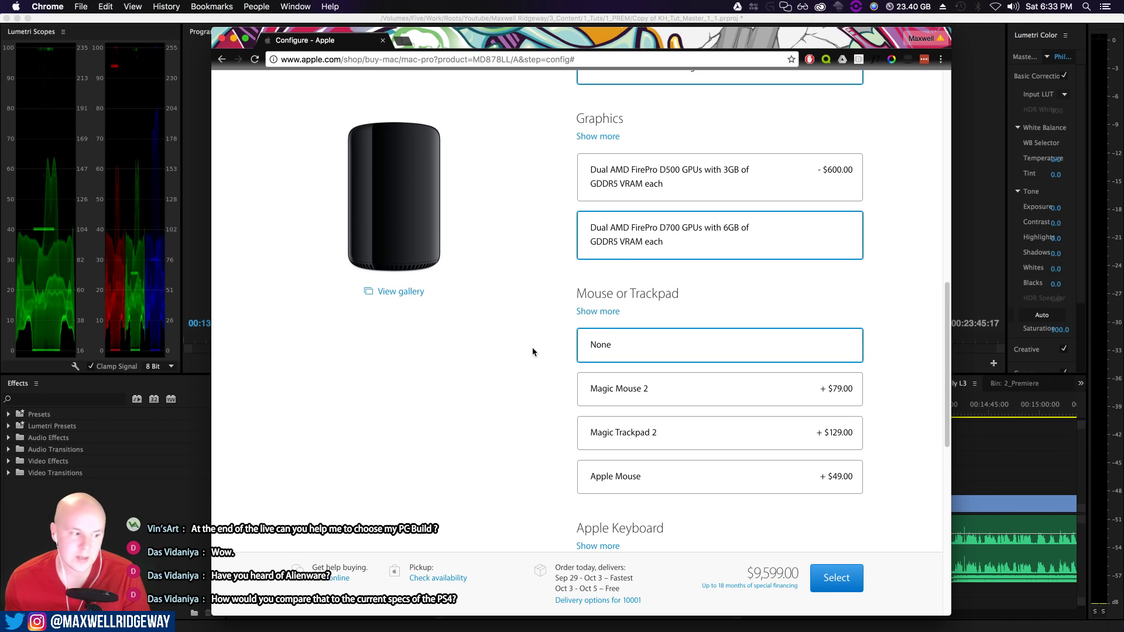
scroll(532, 347, down, 3)
scroll(532, 346, up, 10)
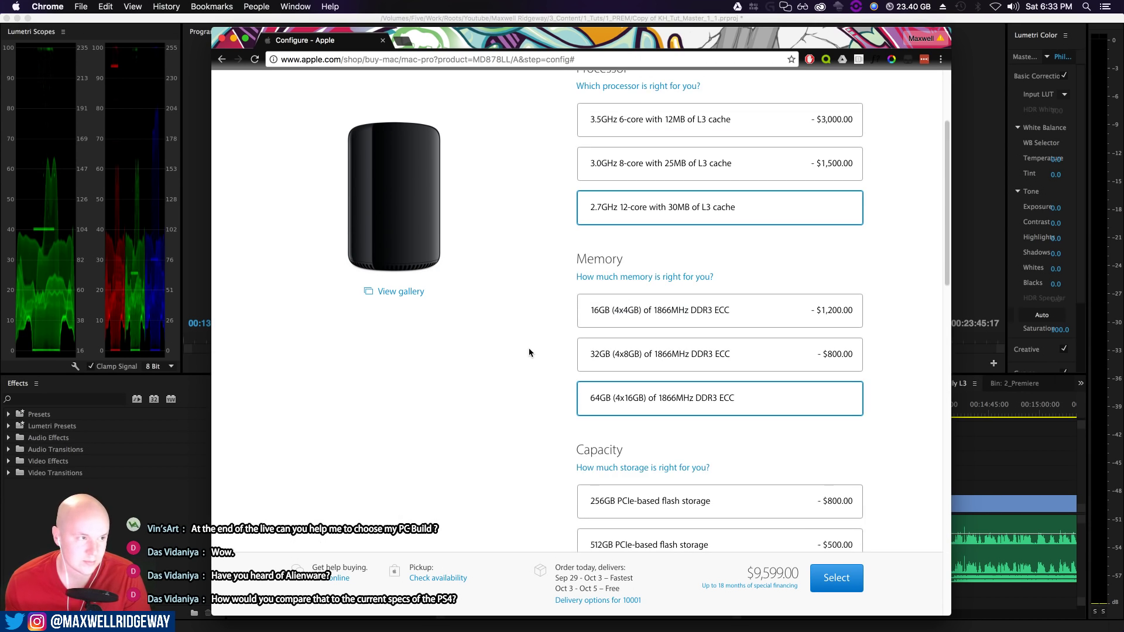
click(351, 85)
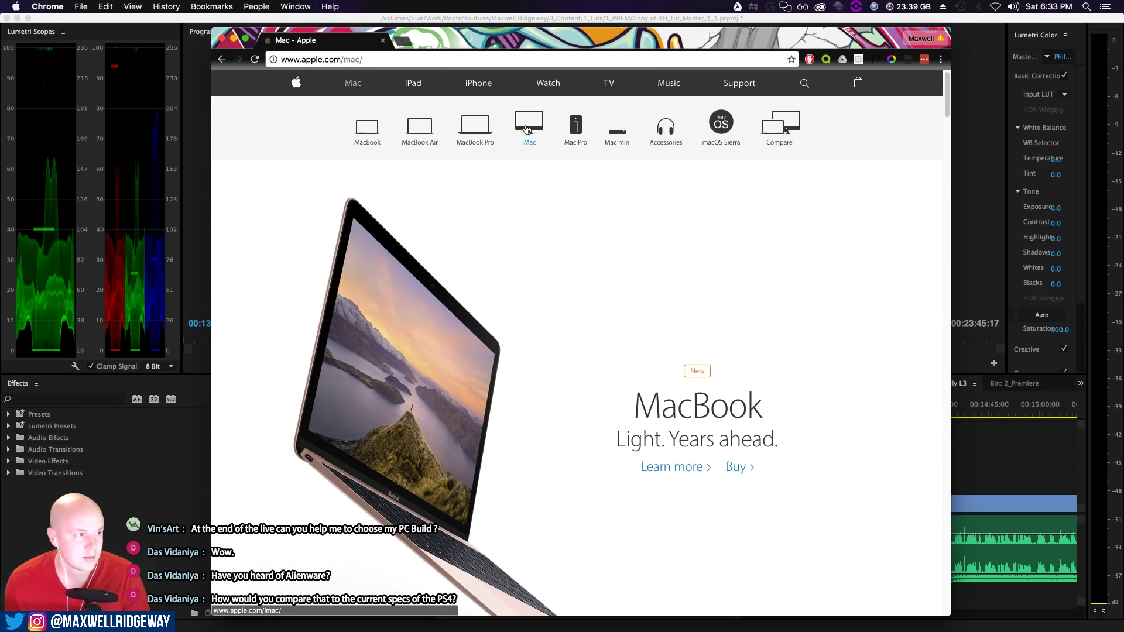
click(529, 132)
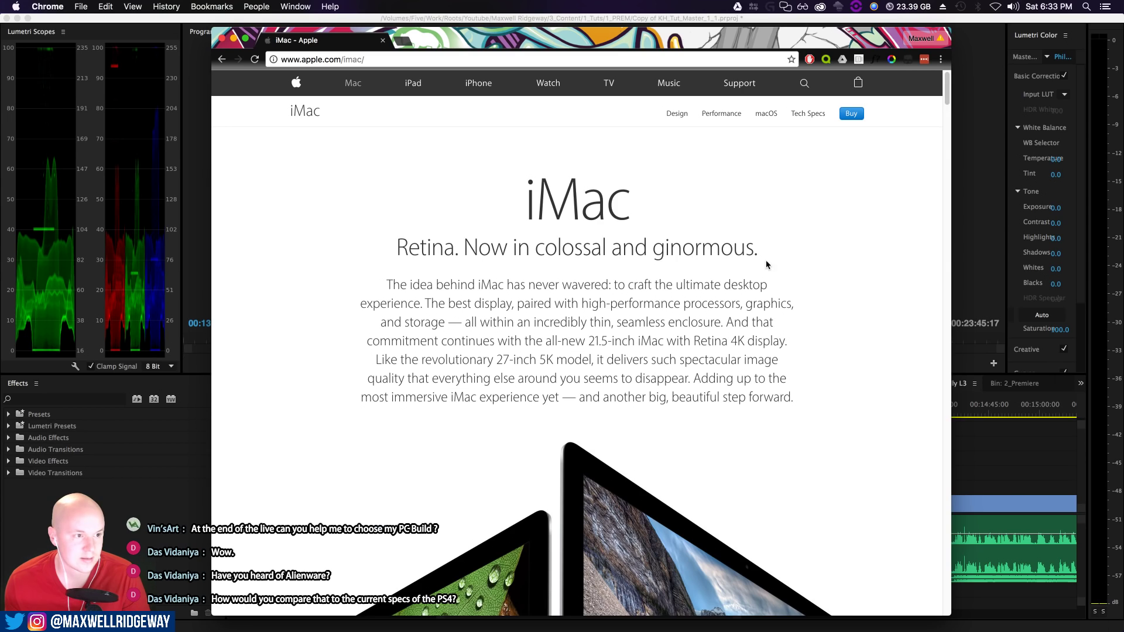
click(849, 113)
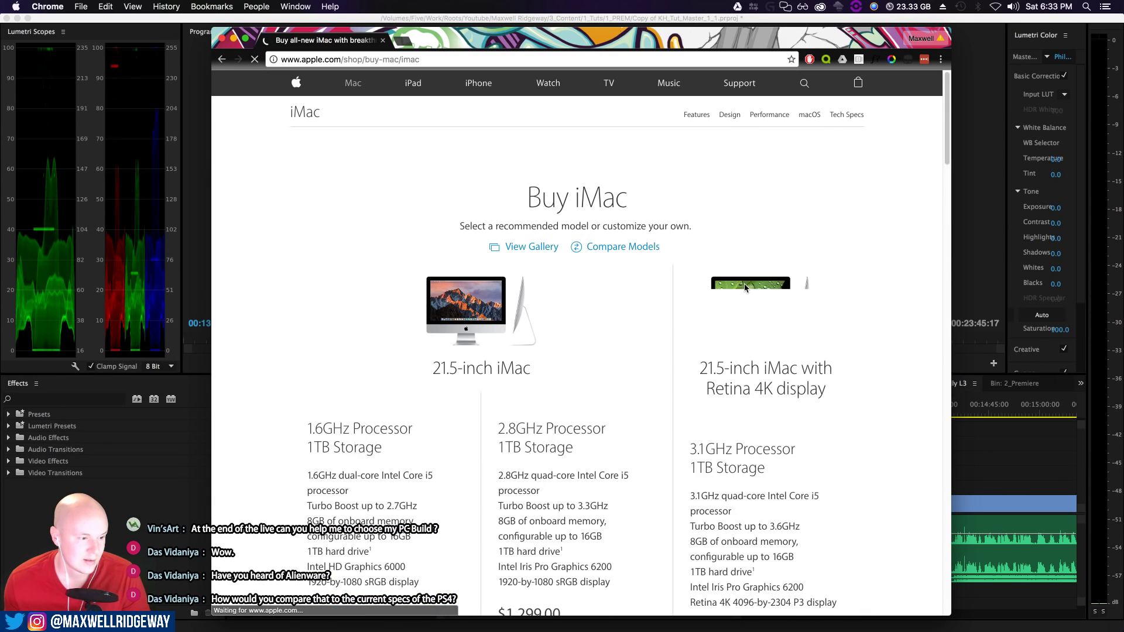
Compare the 27-inch iMac with Retina 5K display models and select the 3.3GHz, 2TB storage model for configuration
scroll(830, 296, down, 5)
scroll(830, 294, down, 7)
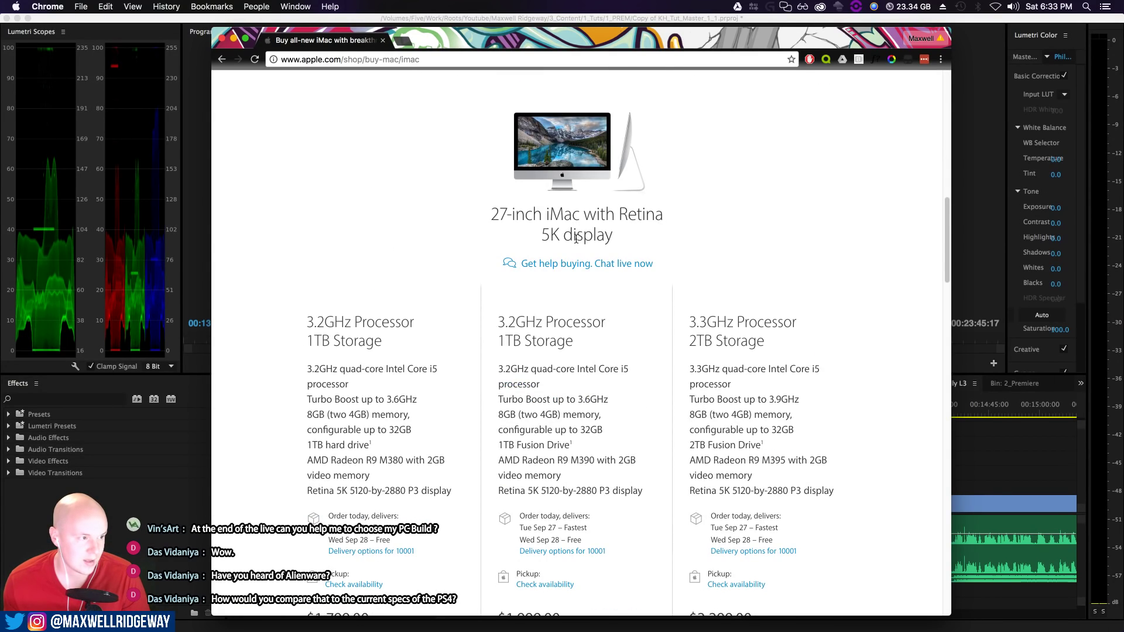
scroll(608, 275, down, 3)
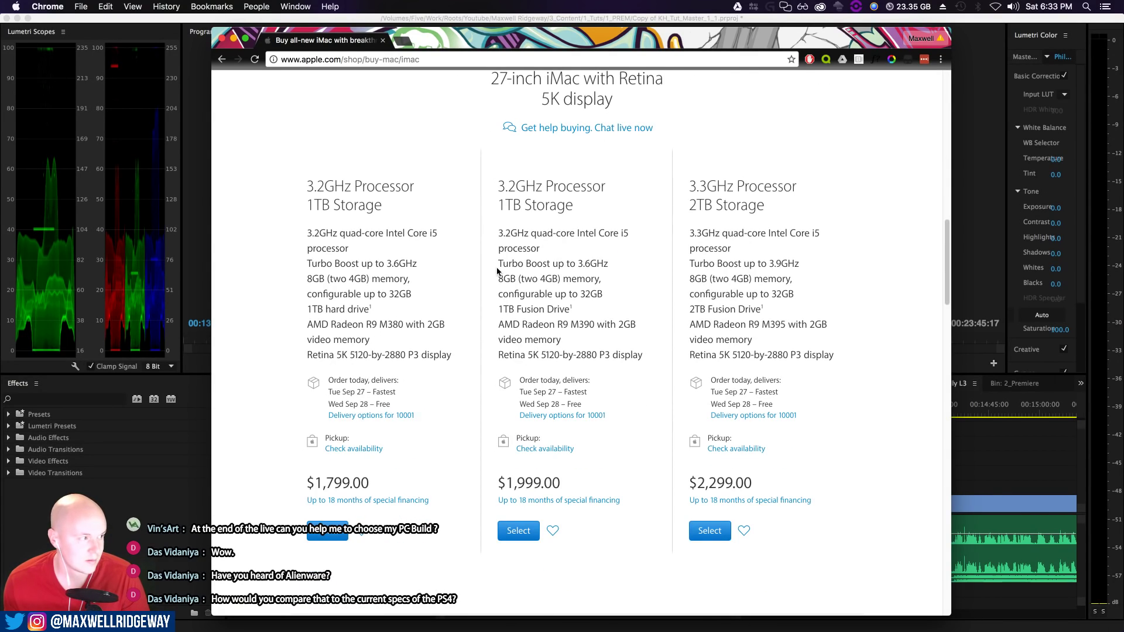
scroll(501, 274, up, 4)
scroll(838, 379, down, 7)
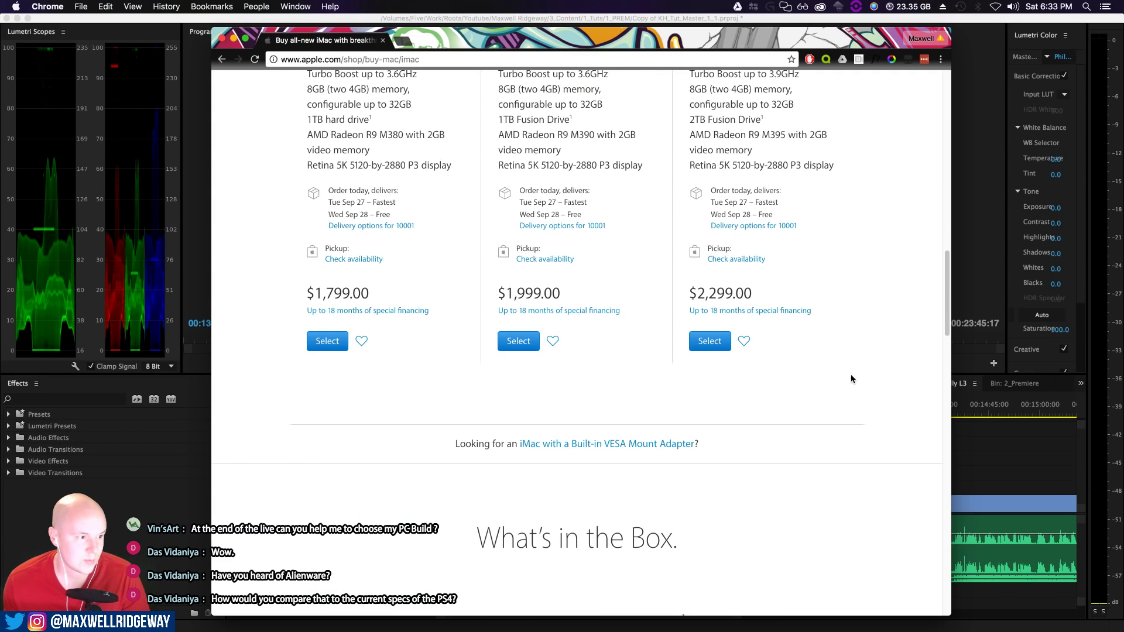
scroll(804, 371, up, 2)
click(709, 431)
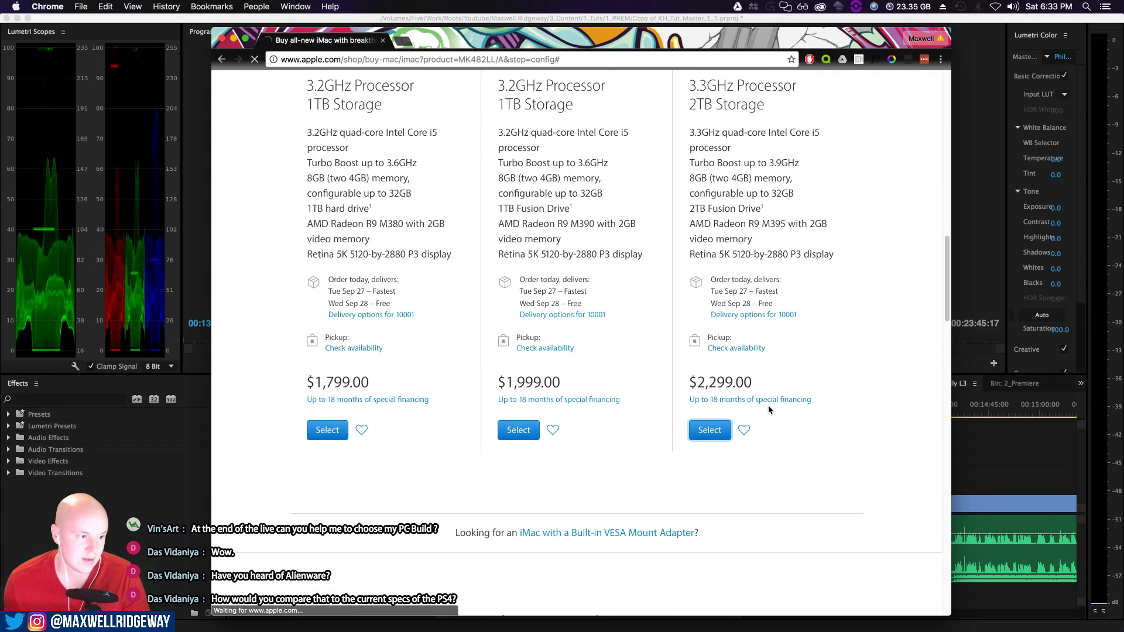
Configure the iMac with the 4.0GHz quad-core Intel Core i7 processor and 32GB (four 8GB) of memory
scroll(770, 393, down, 2)
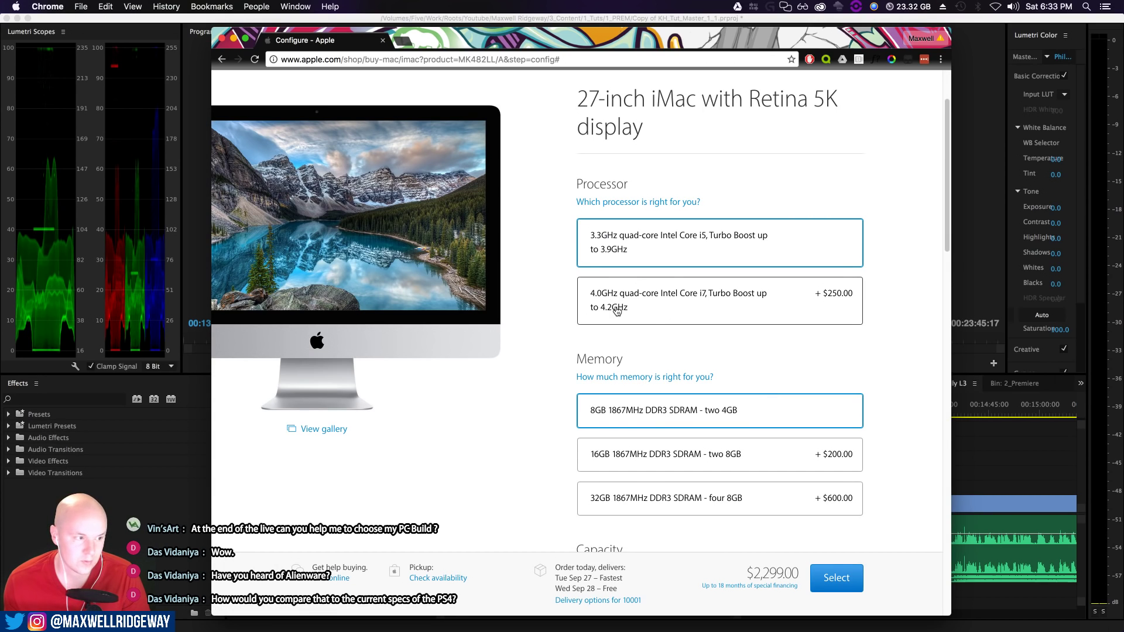
click(673, 308)
click(747, 245)
click(774, 305)
scroll(545, 363, down, 3)
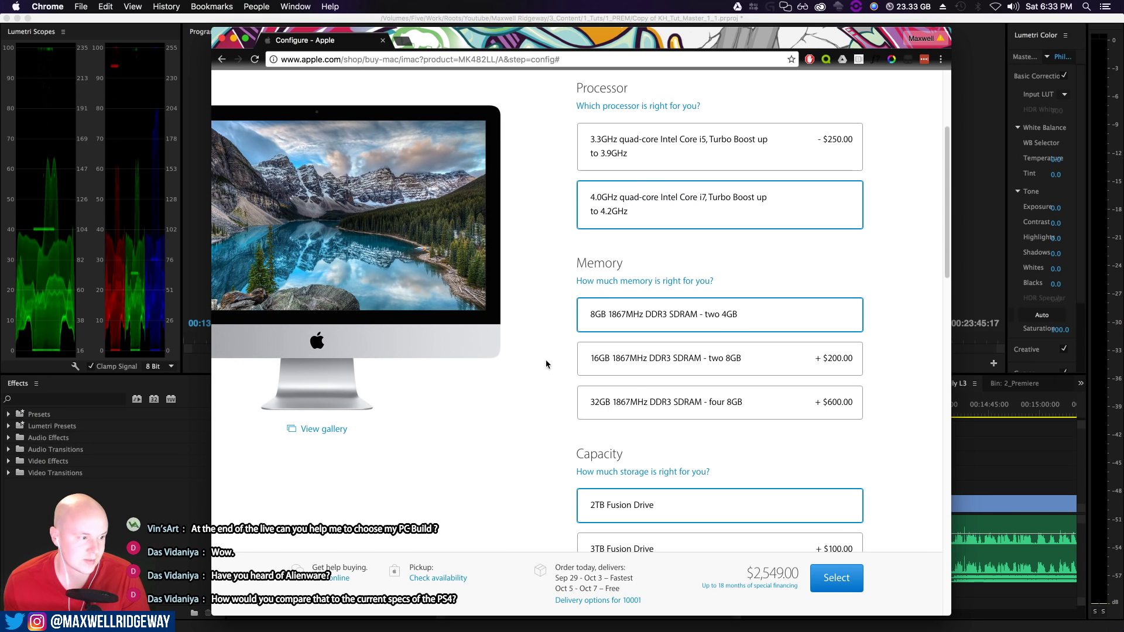
click(645, 412)
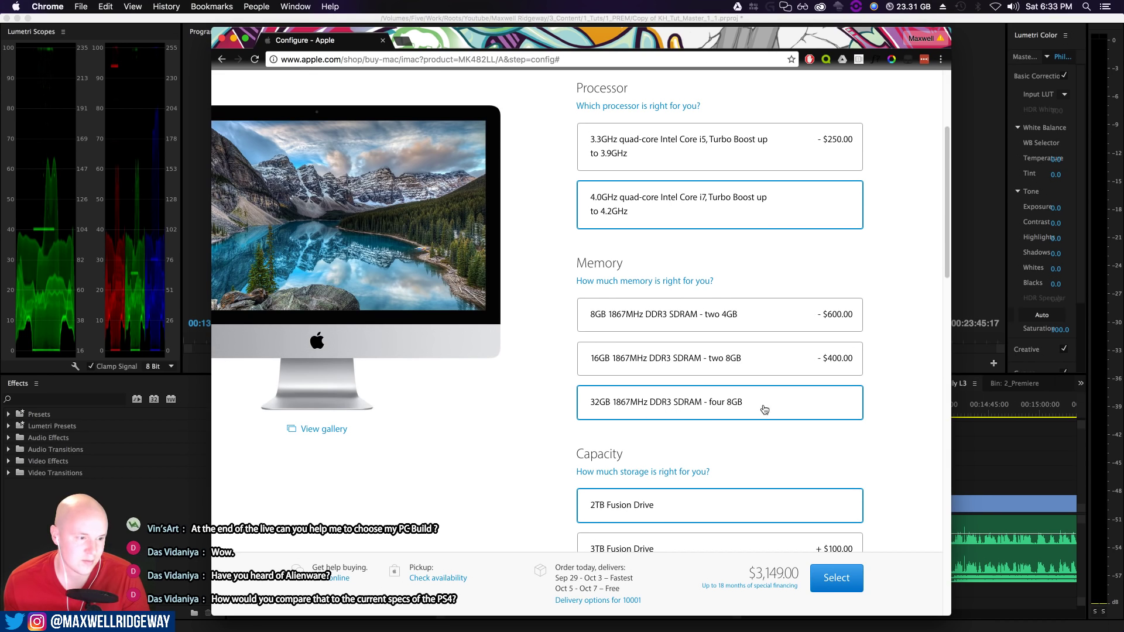
Choose 1TB Flash Storage and the AMD Radeon R9 M395X graphics with 4GB video memory
scroll(609, 415, down, 6)
scroll(521, 410, down, 1)
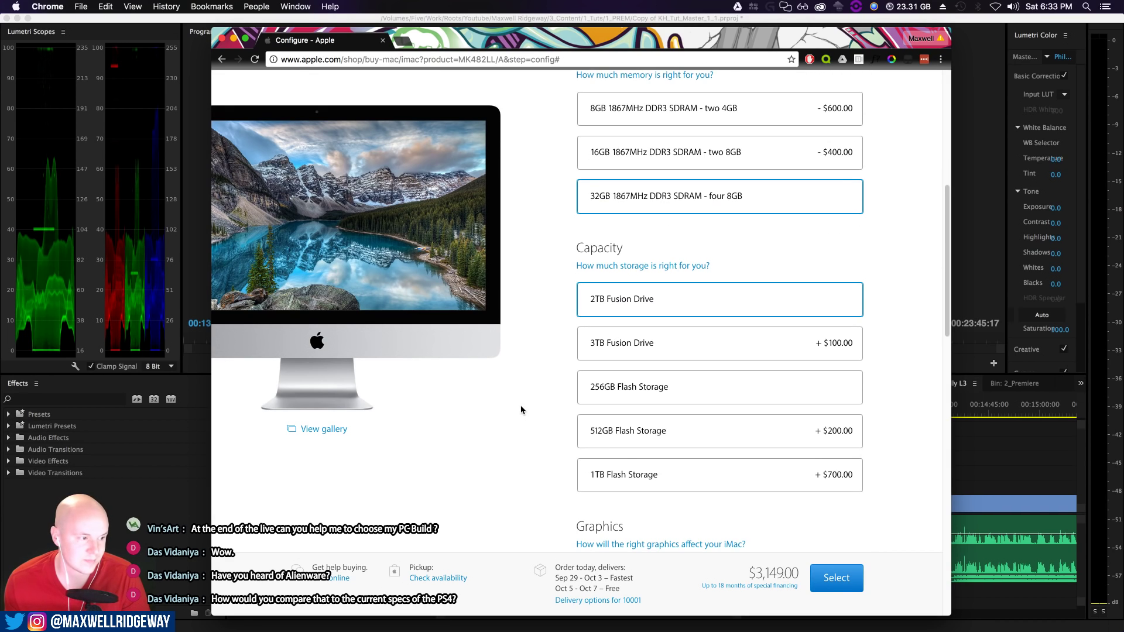
click(615, 476)
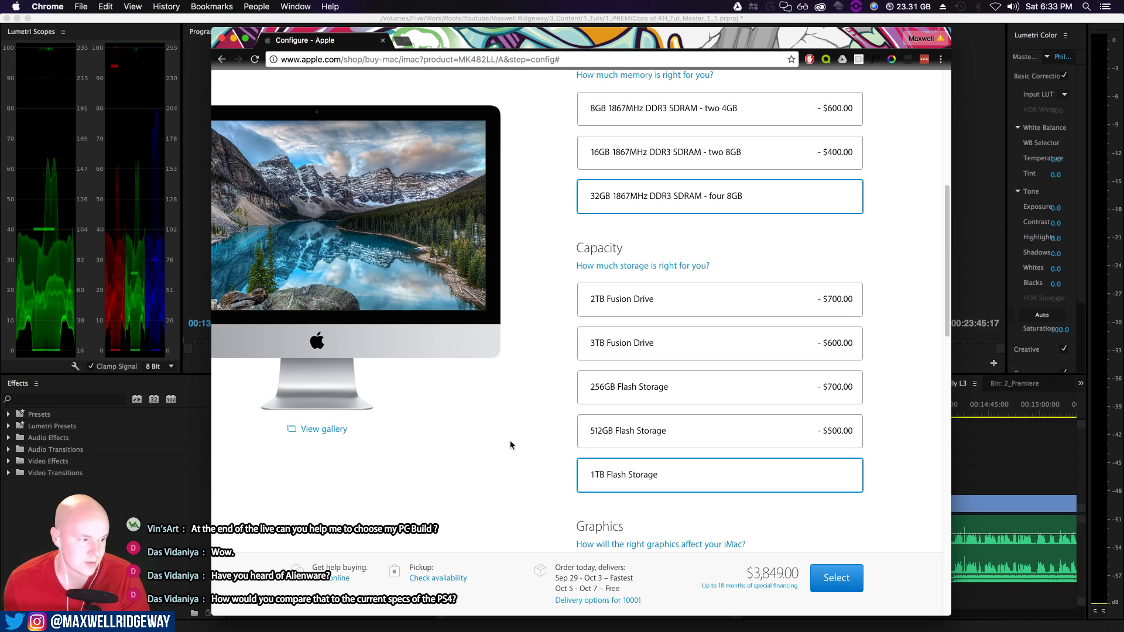
scroll(526, 445, down, 10)
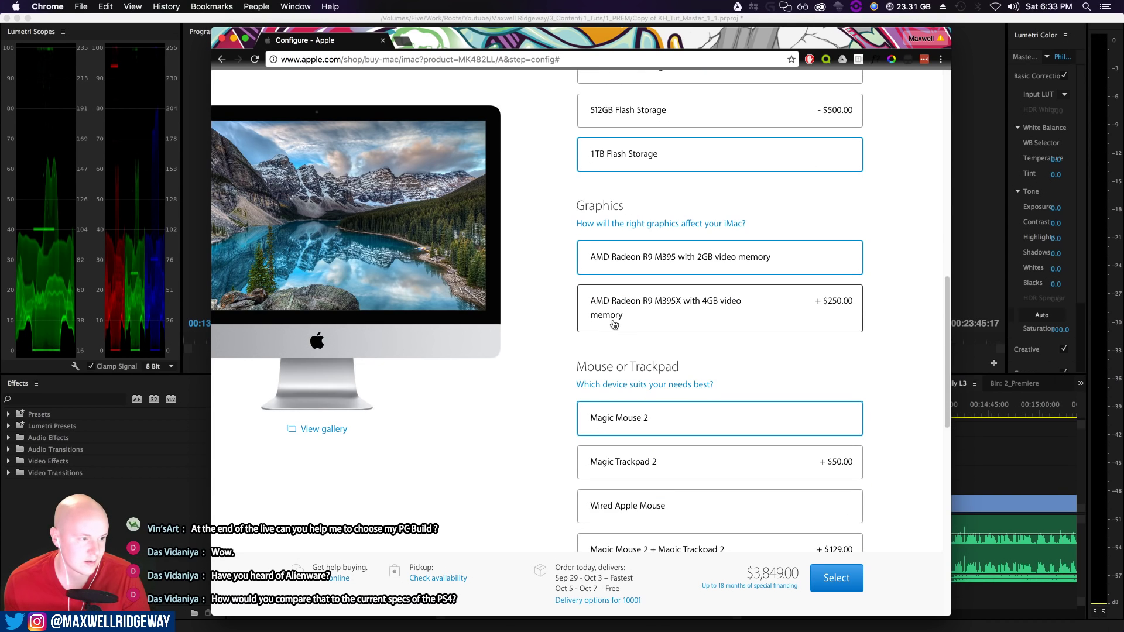
click(690, 313)
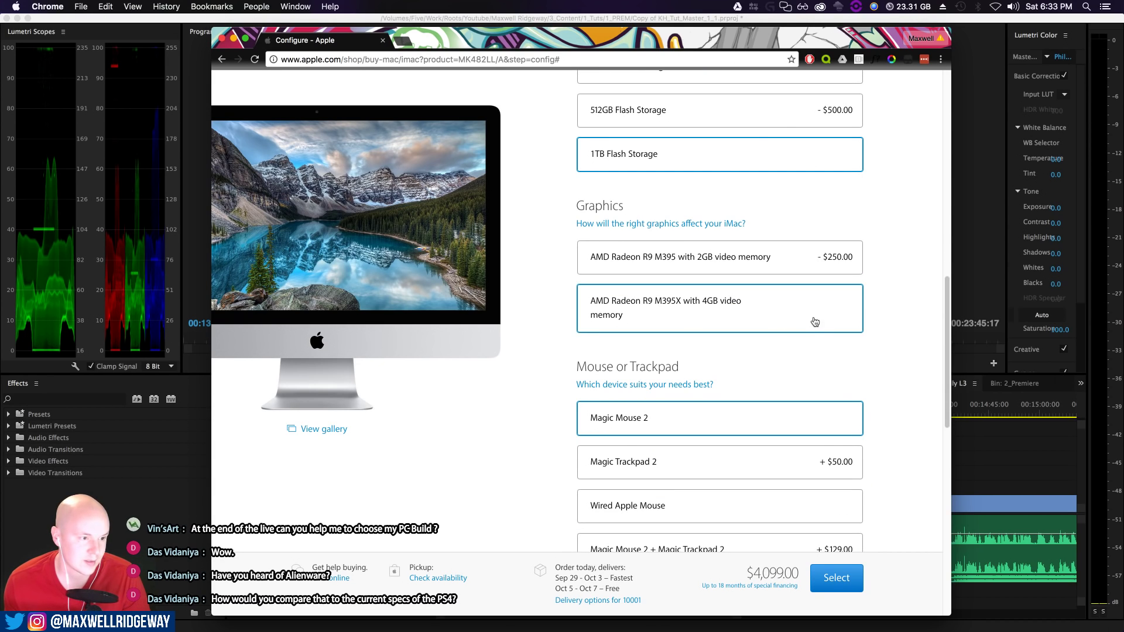
Review the iMac's mouse and keyboard options and move the browser window off the screen to uncover the Premiere Pro project
scroll(916, 387, down, 7)
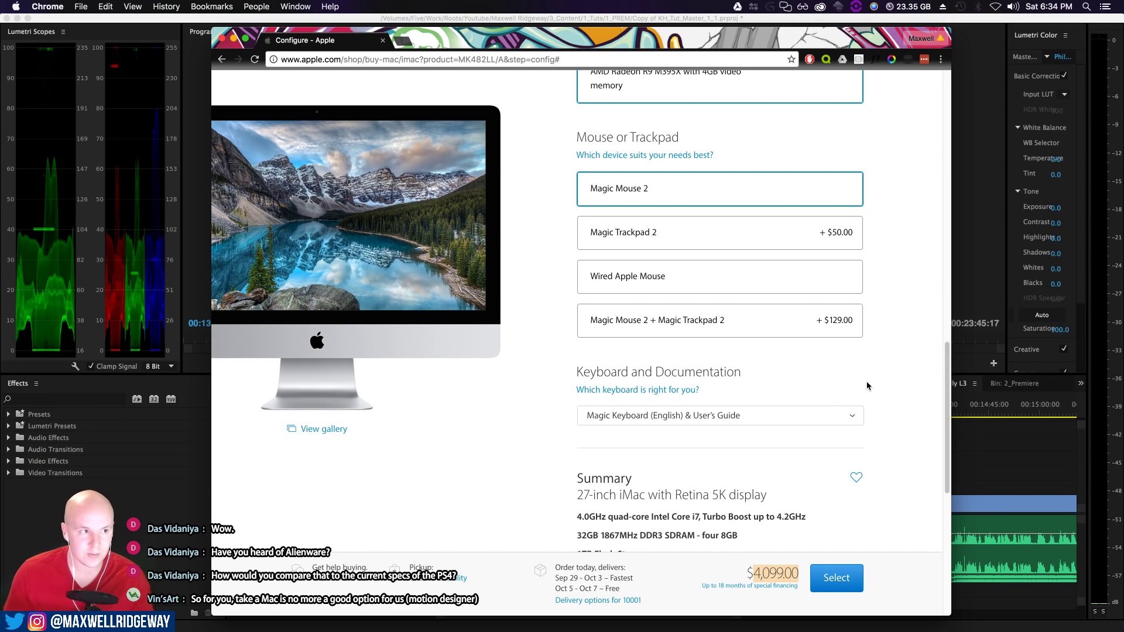
drag(736, 34, 1123, 117)
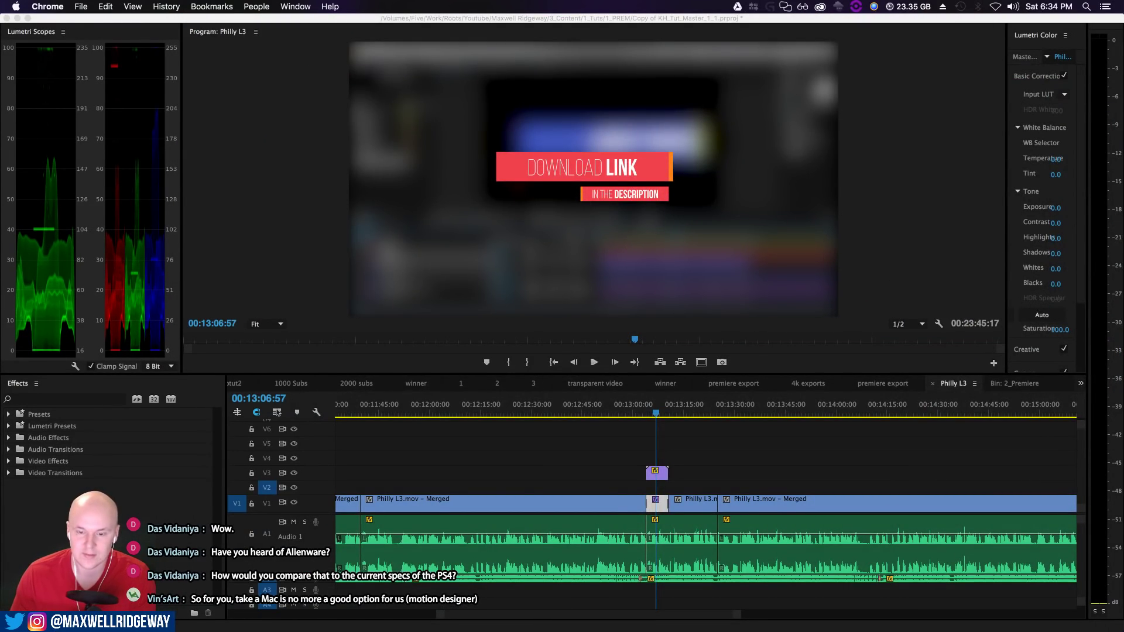
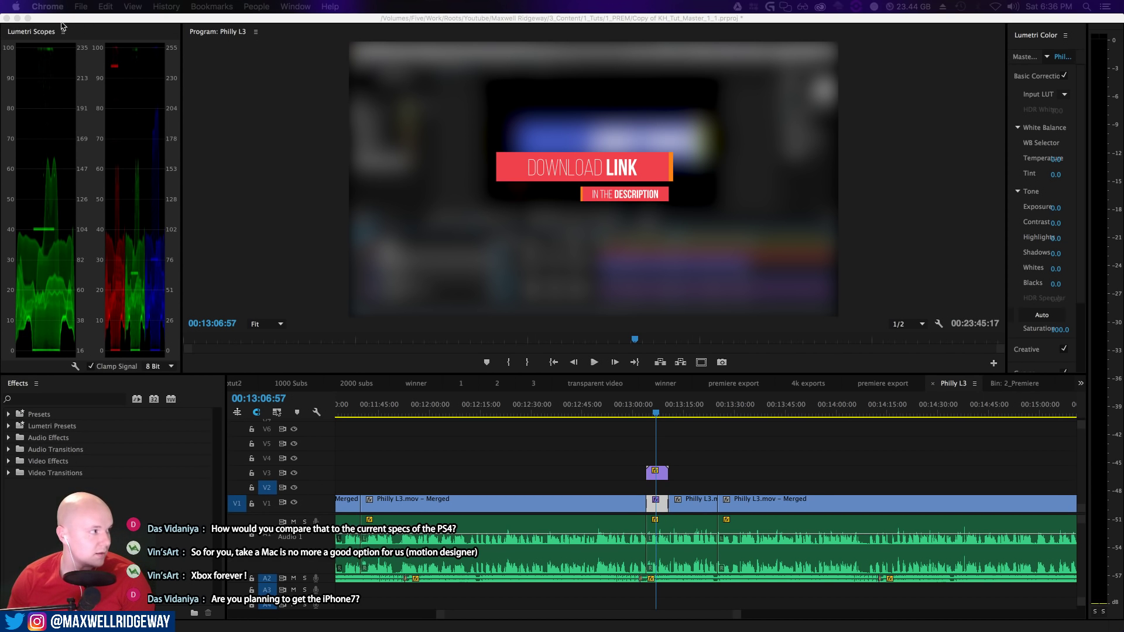
Switch to After Effects and move the Youtube Lower Thirds TUT composition's playhead to 0:00:03:01
click(17, 19)
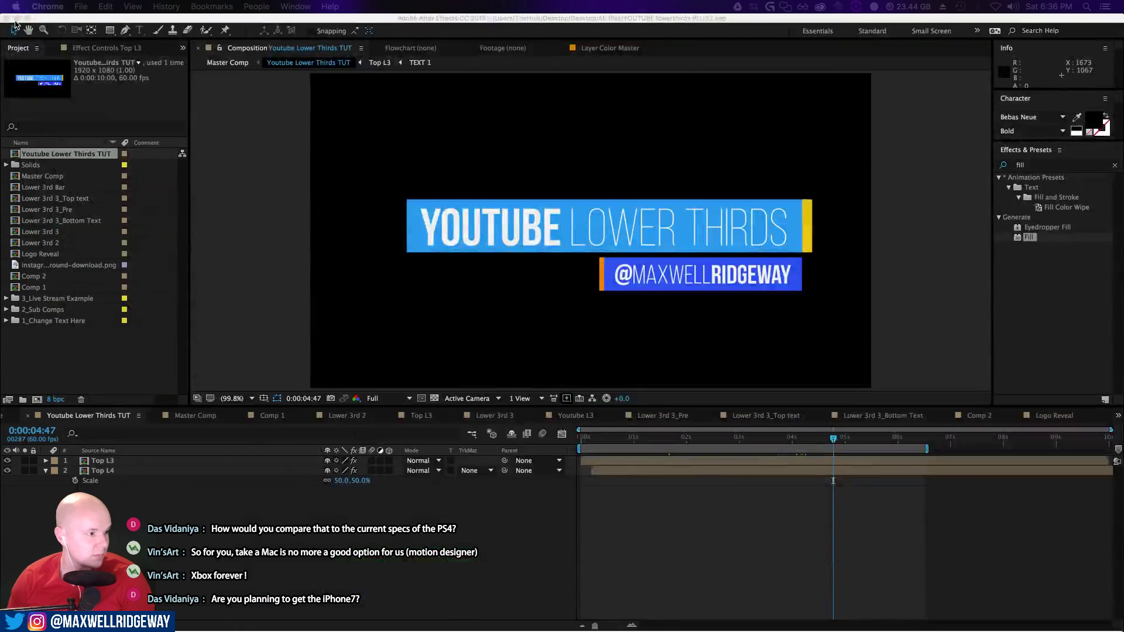
click(559, 520)
drag(682, 437, 741, 436)
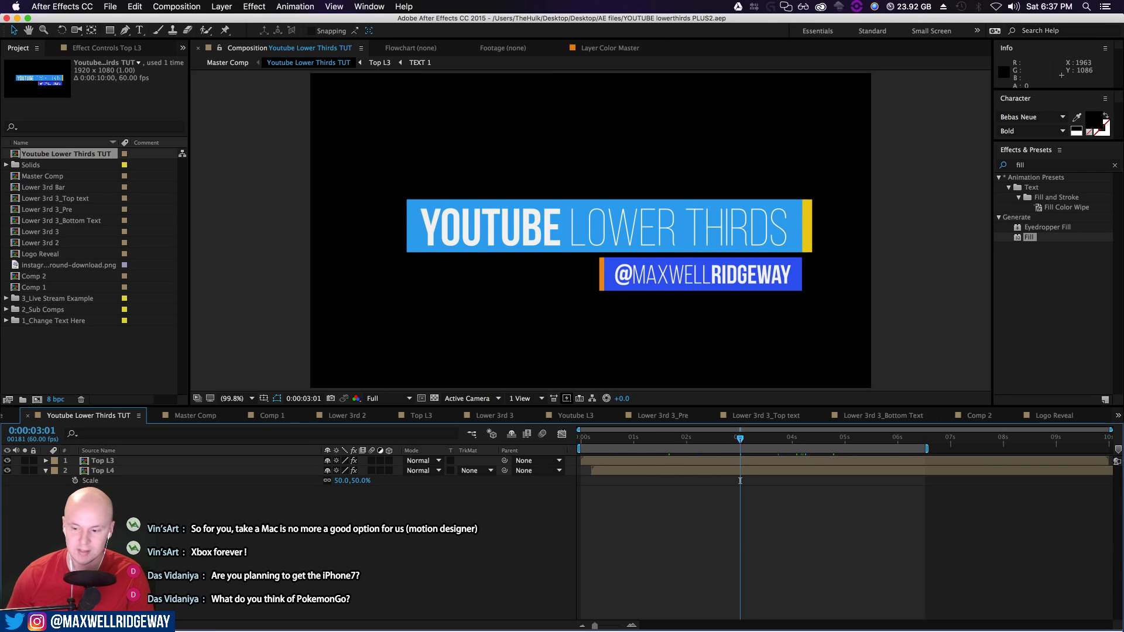
Switch to Premiere Pro, delete the blurred V1 segment under the lower third, and extend the preceding Philly L3.mov clip over the gap
key(super+Tab)
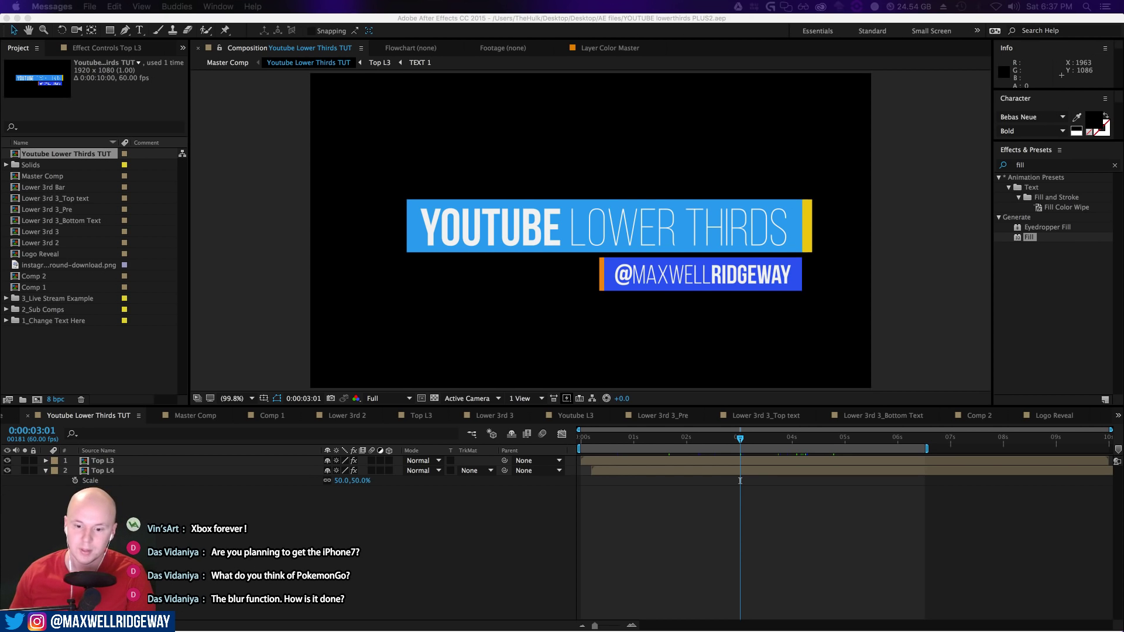
key(super+Tab)
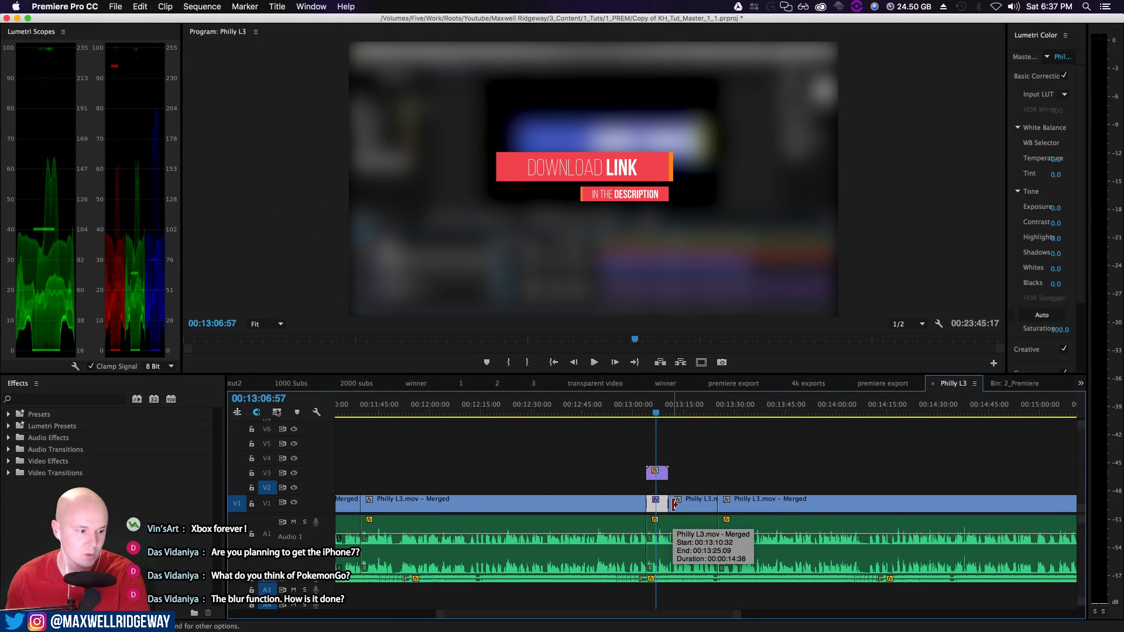
key(Delete)
drag(739, 616, 669, 623)
drag(665, 506, 760, 504)
mouse_move(698, 401)
mouse_down()
mouse_move(629, 401)
mouse_move(709, 401)
mouse_up()
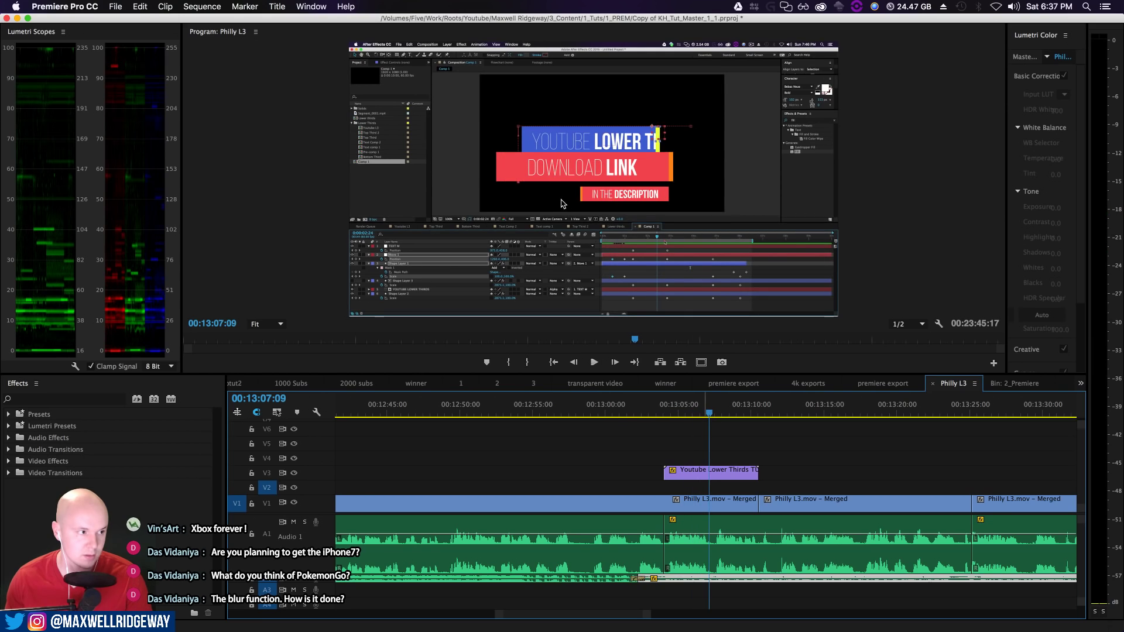
click(711, 502)
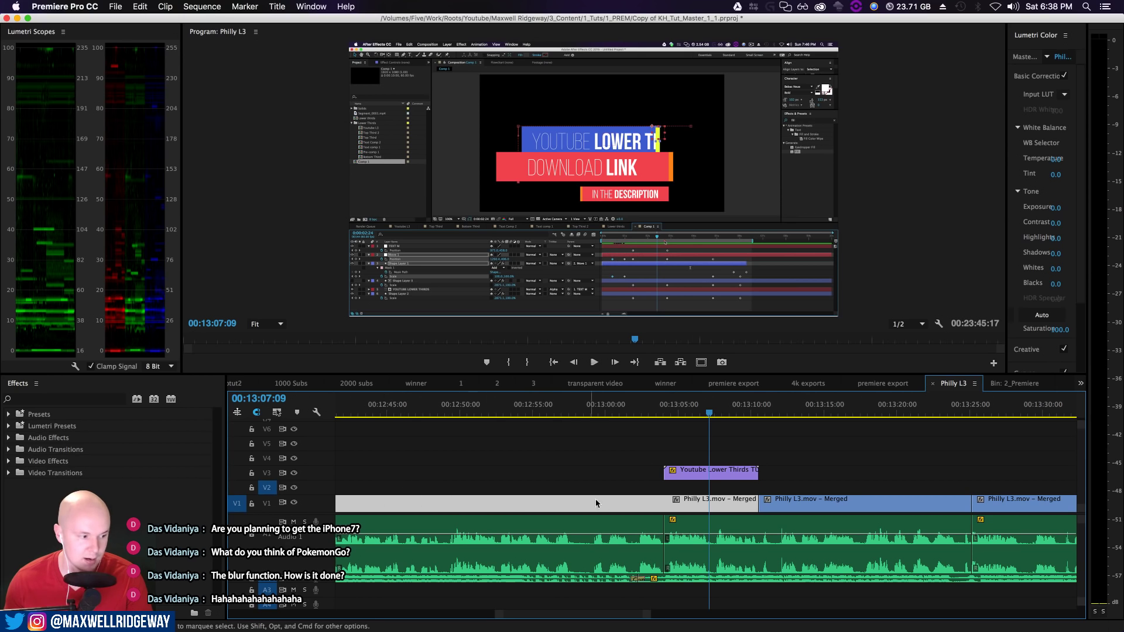
click(35, 386)
click(35, 383)
click(47, 394)
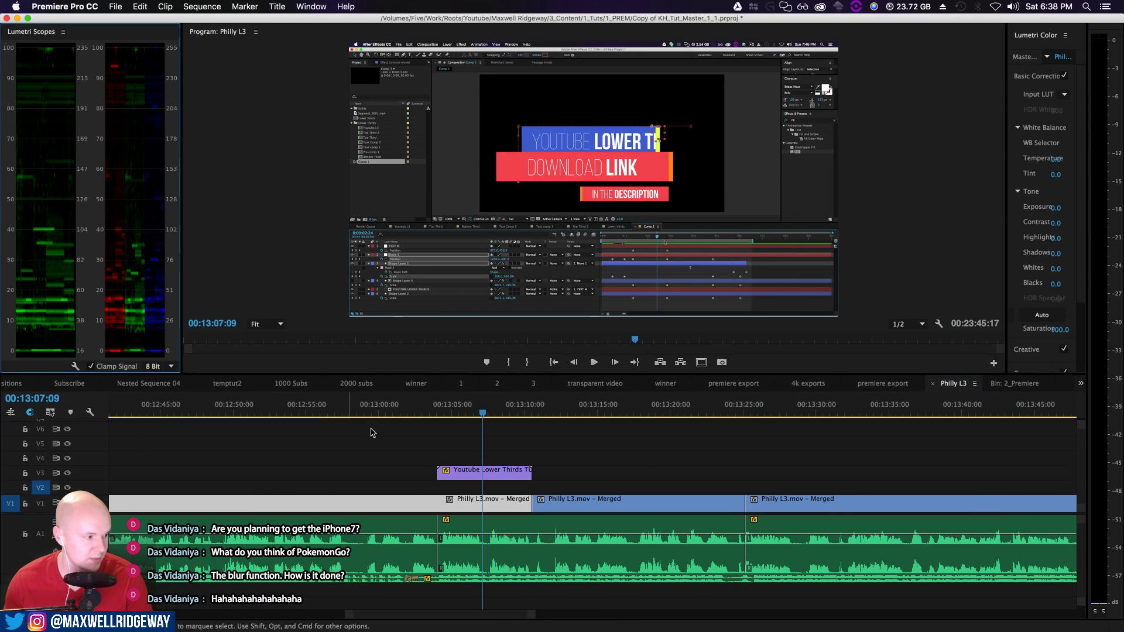
click(311, 6)
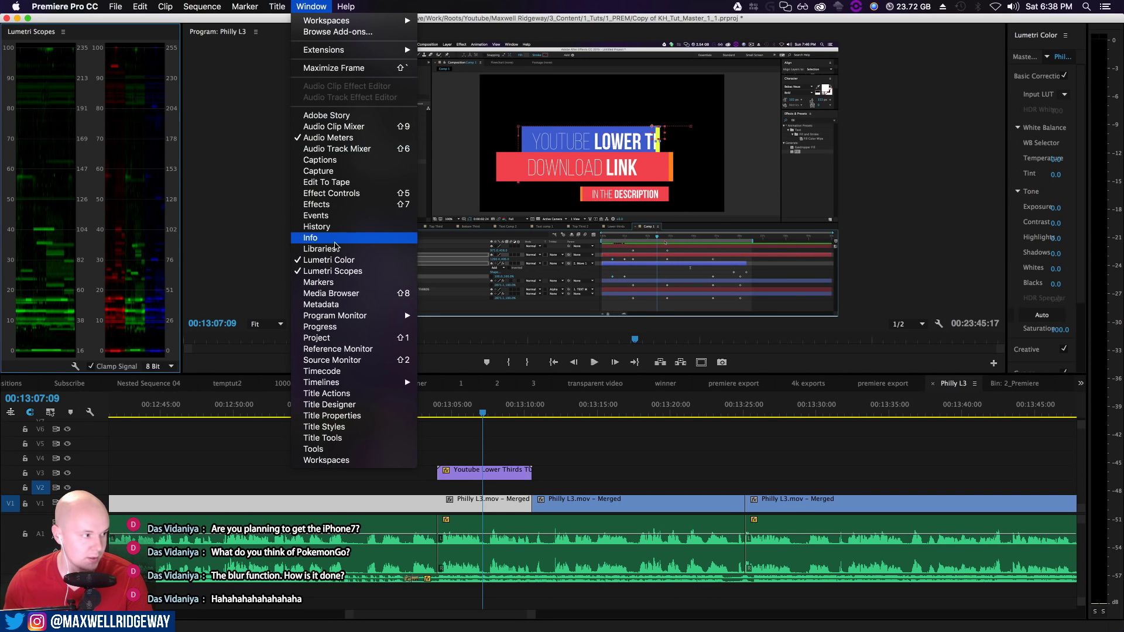
click(328, 210)
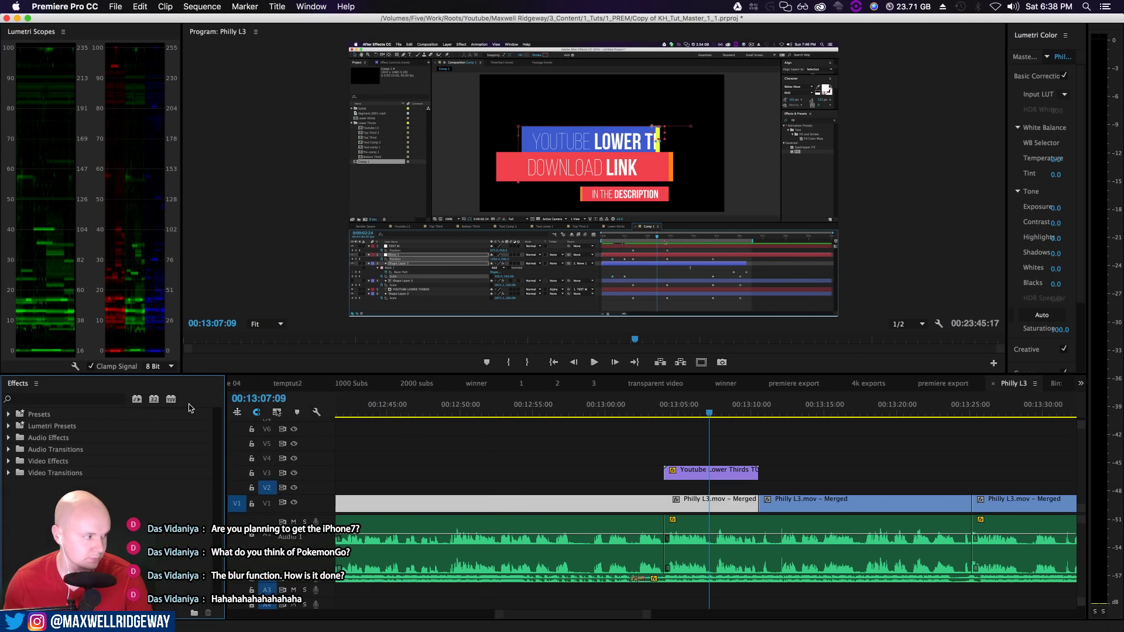
Search the effects for "blur" and "gaus", and apply Gaussian Blur to the extended Philly L3.mov clip
click(53, 400)
text(b)
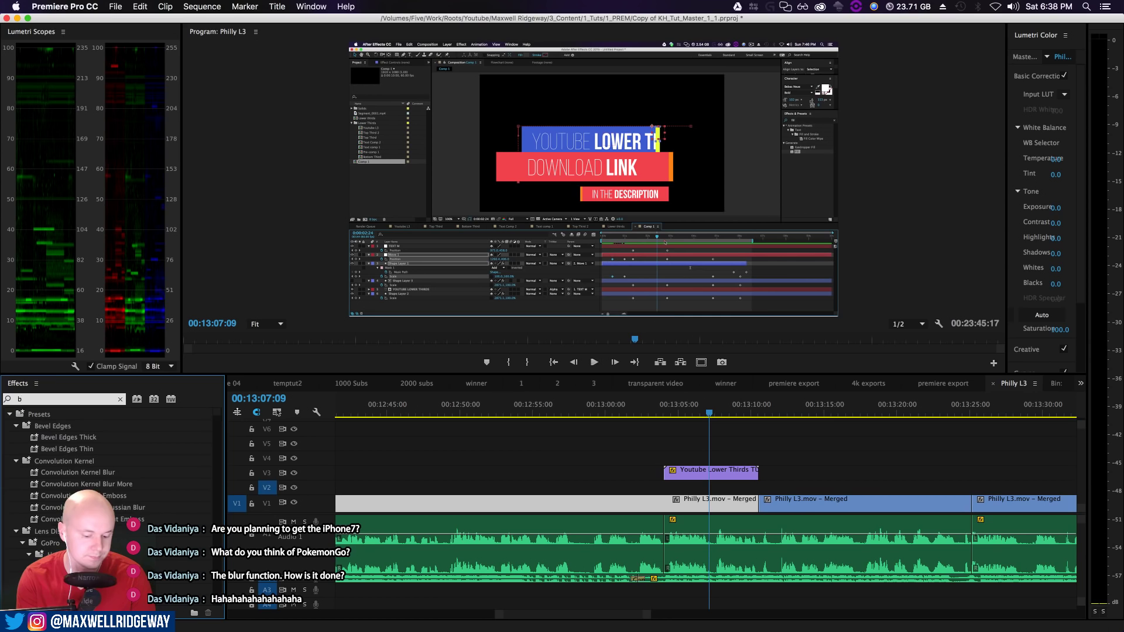
text(lur)
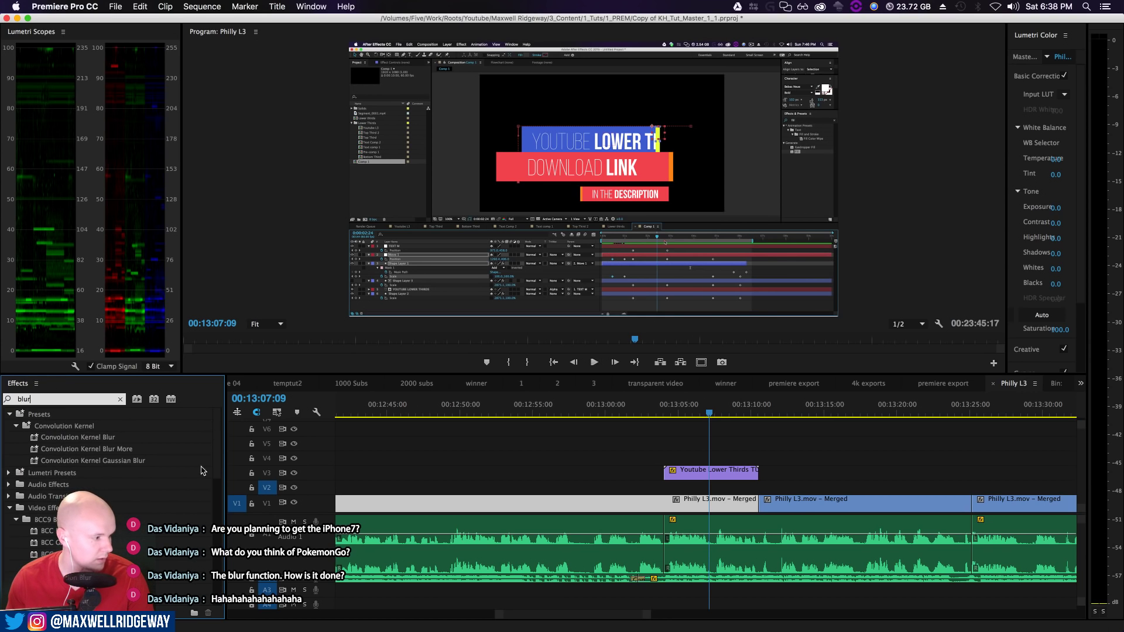
scroll(216, 493, down, 5)
scroll(216, 492, down, 4)
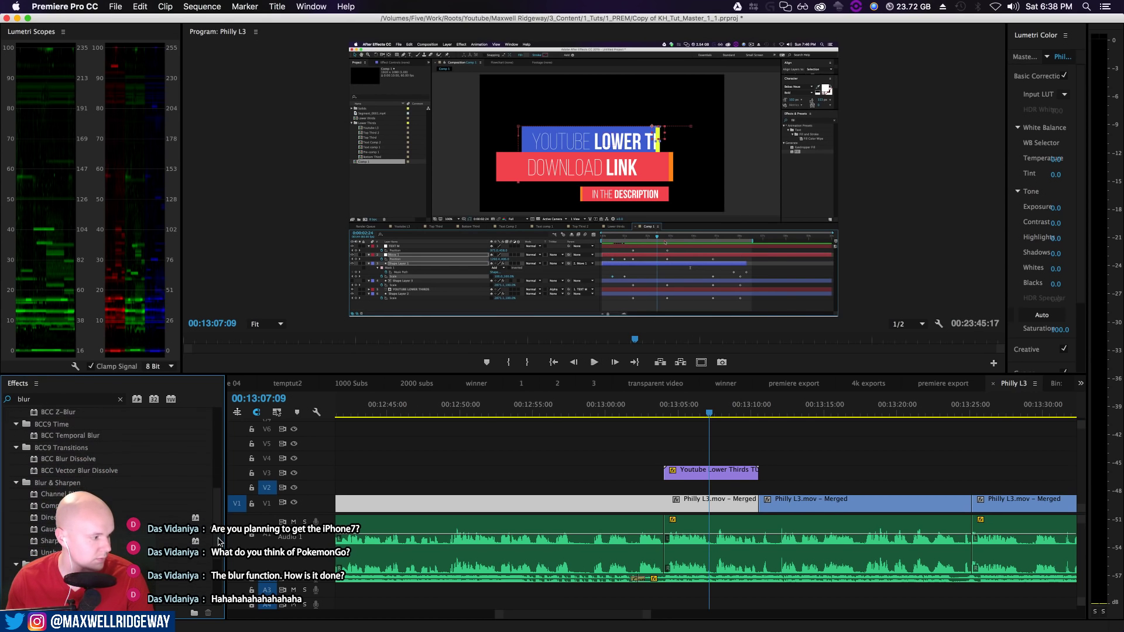
double_click(40, 401)
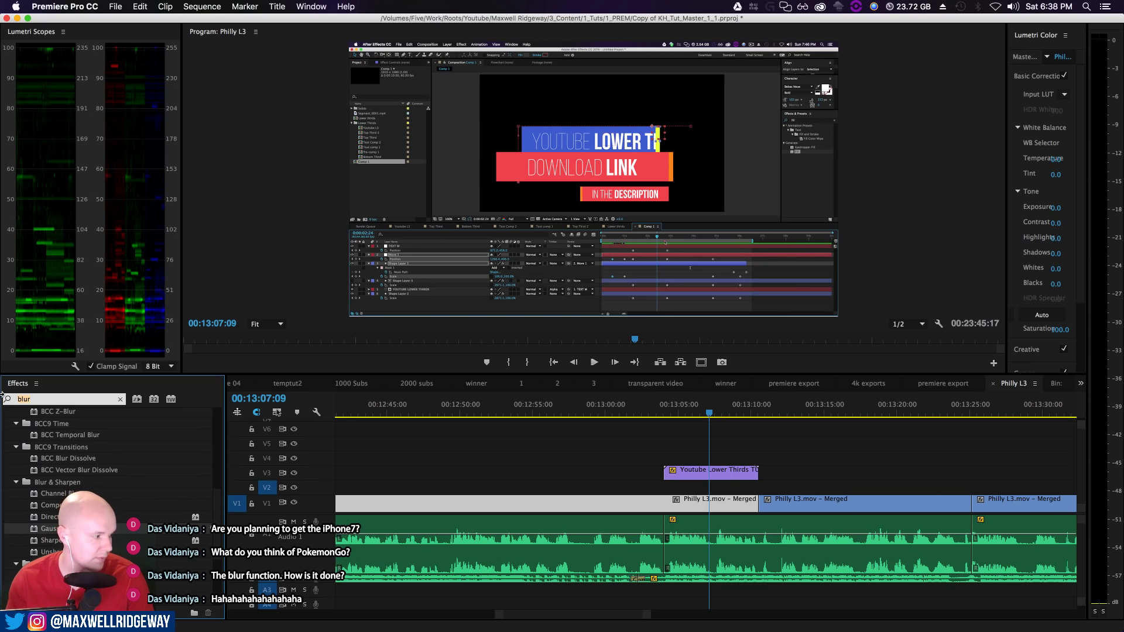
text(gaus)
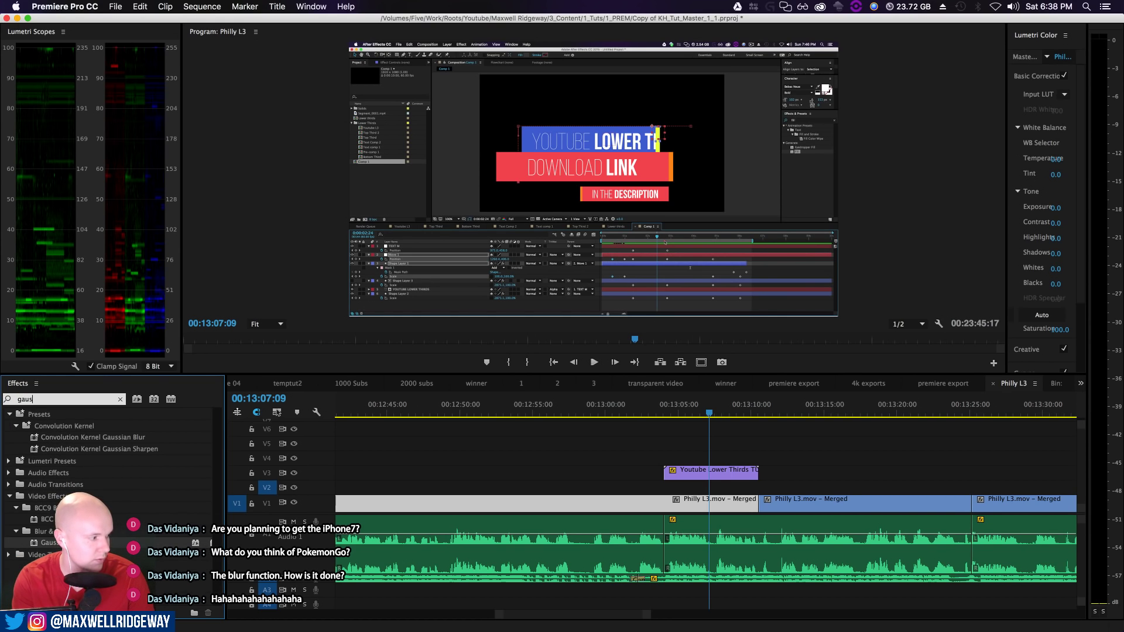
drag(50, 546, 664, 505)
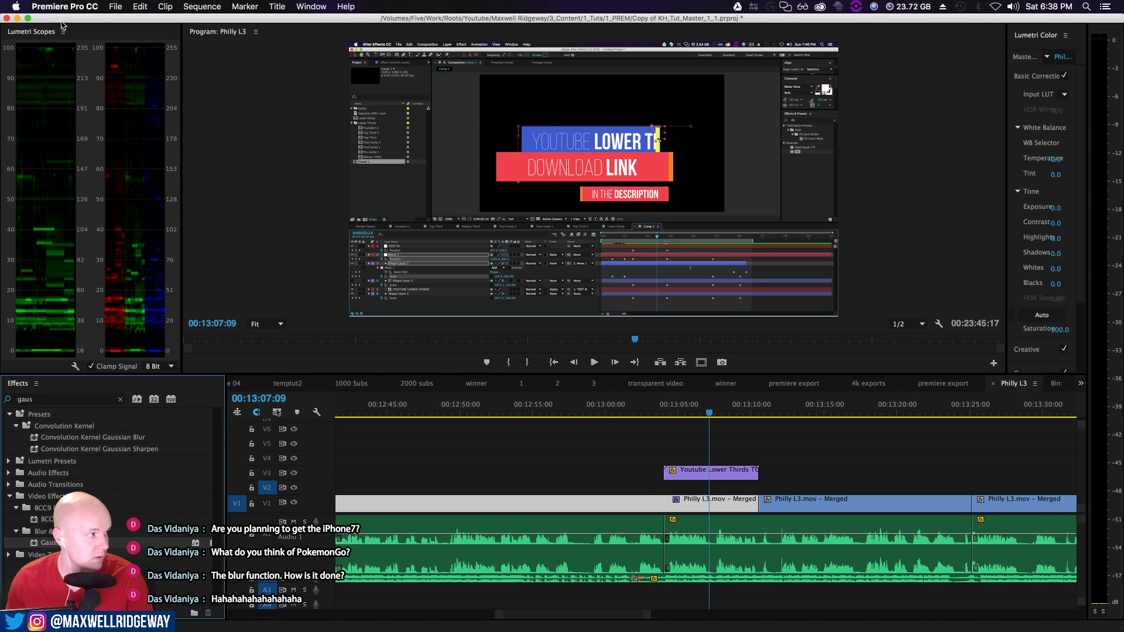
Show the clip's Effect Controls, set the Gaussian Blur's Blurriness to 184, and preview the clip at 00:12:51:22
click(310, 8)
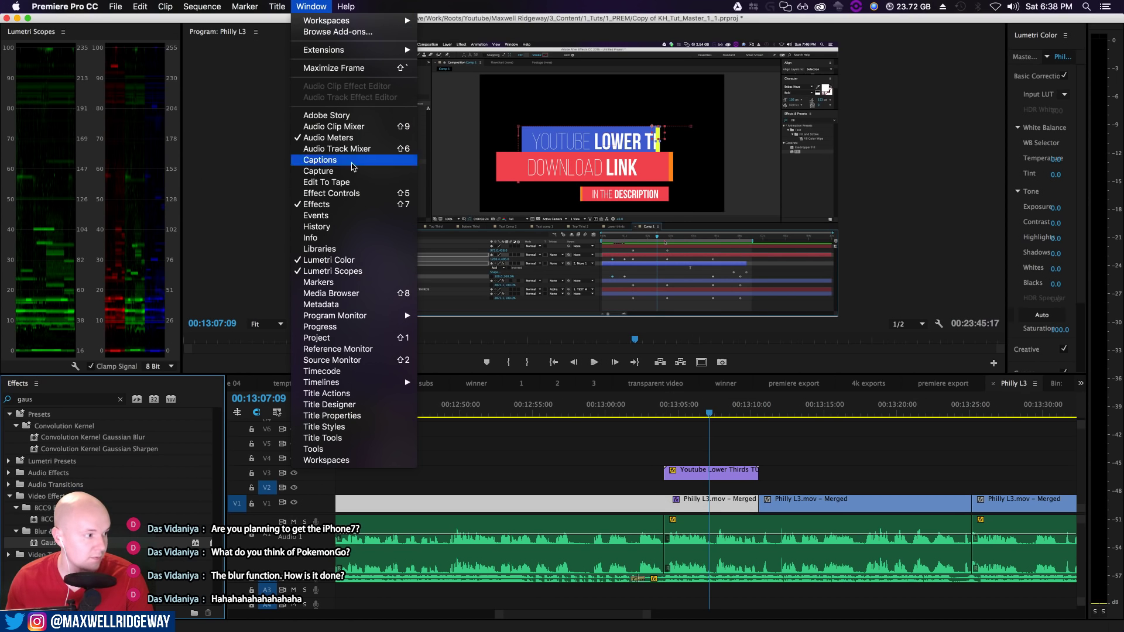
click(357, 193)
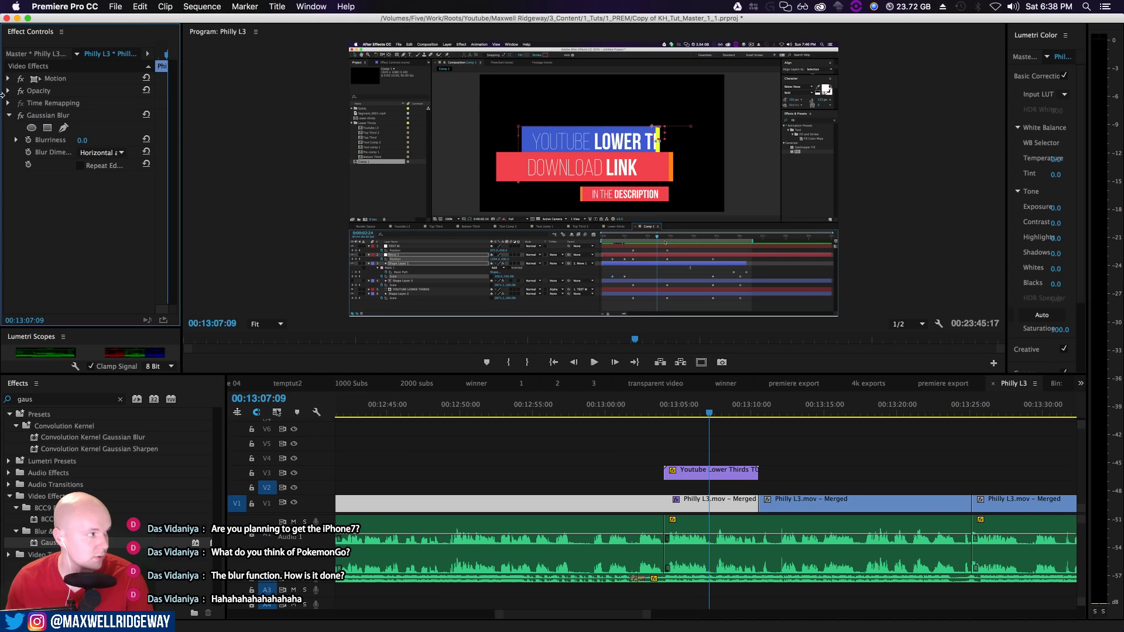
drag(22, 33, 46, 34)
drag(82, 140, 182, 140)
click(697, 407)
drag(696, 408, 480, 410)
drag(499, 614, 398, 620)
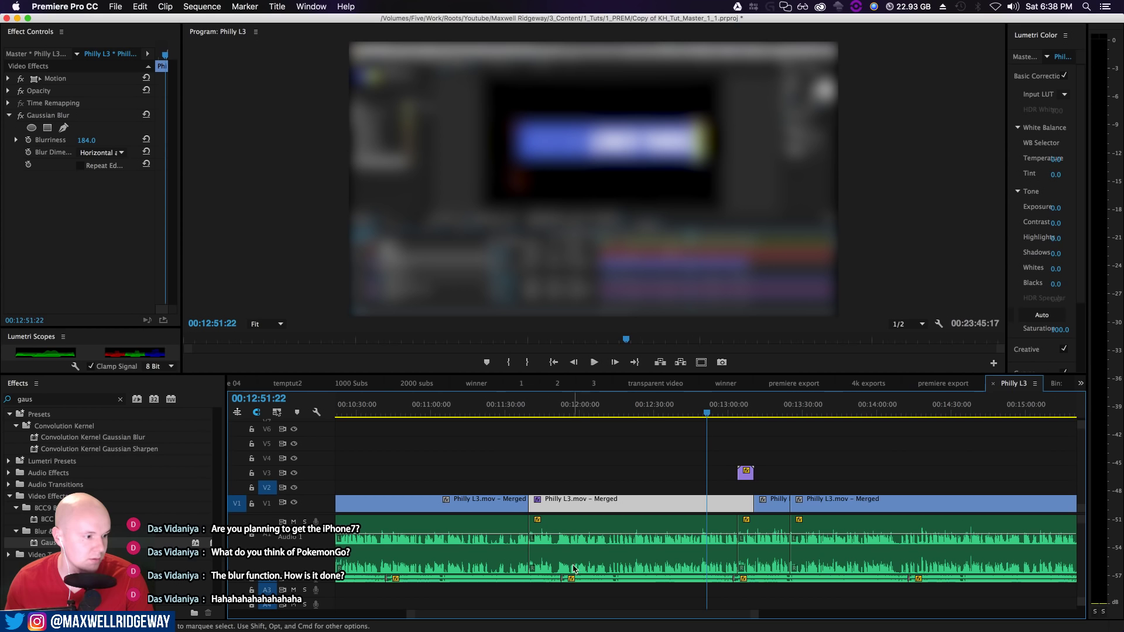
Cut the blurred Philly L3.mov clip on V1 at the point where the Youtube Lower Thirds clip starts
drag(755, 614, 680, 625)
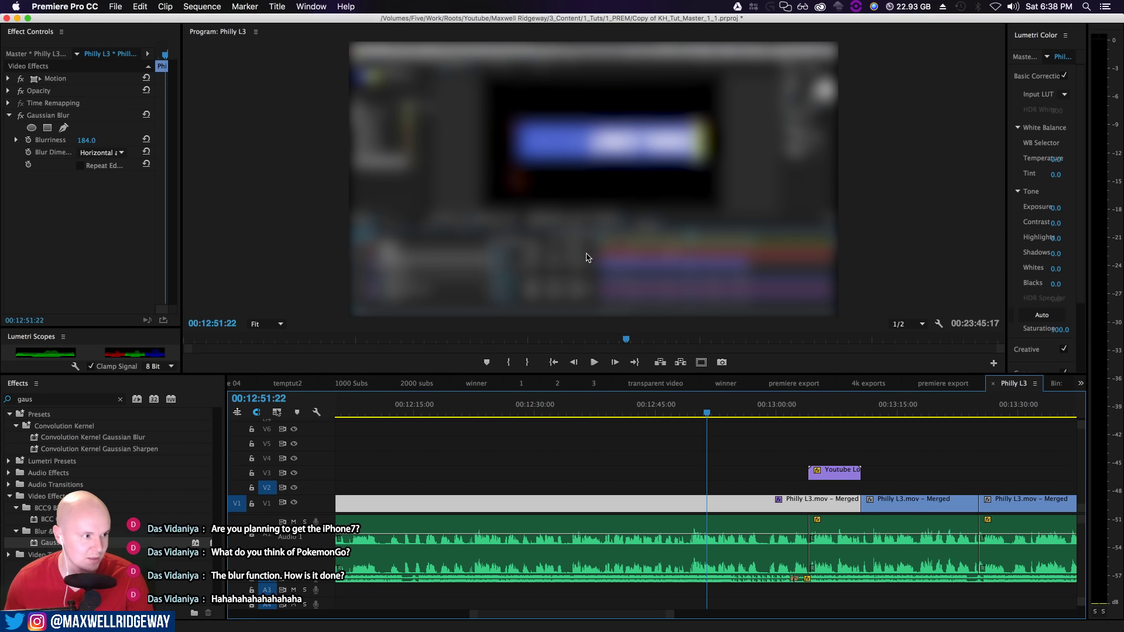
key(c)
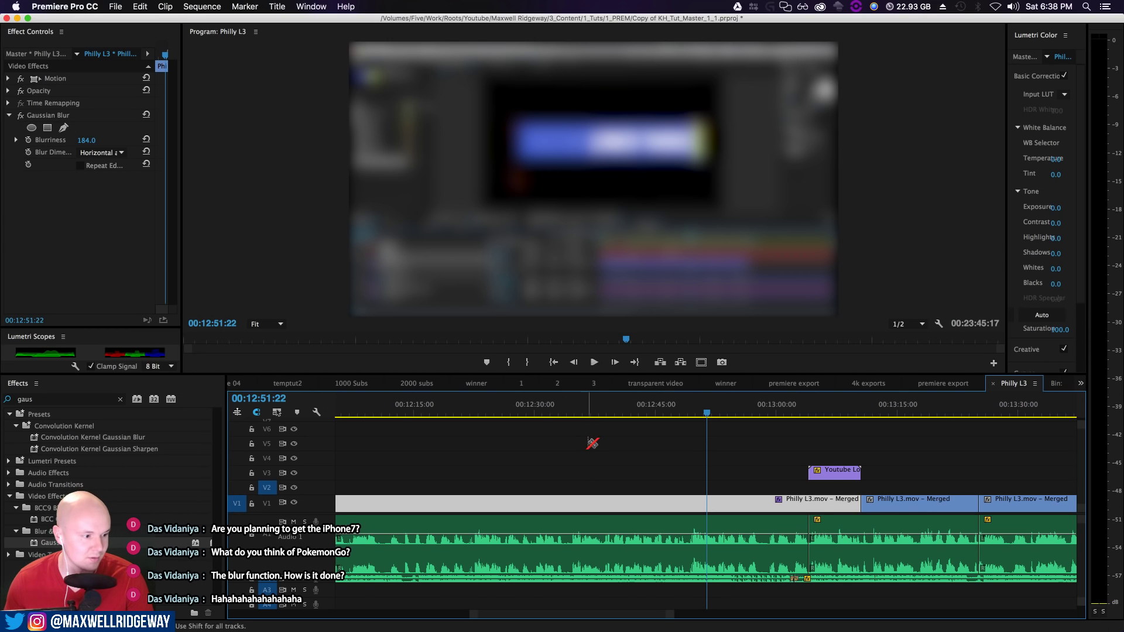
click(809, 503)
key(v)
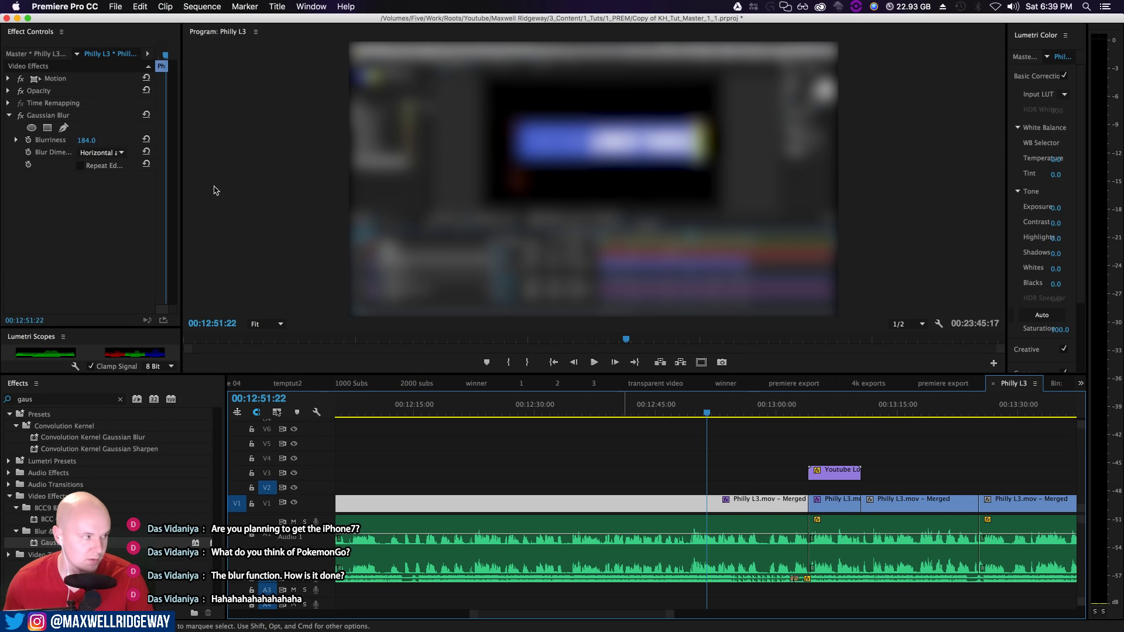
Remove Gaussian Blur from the segment before the lower third and play across the cut into the blurred segment
click(44, 117)
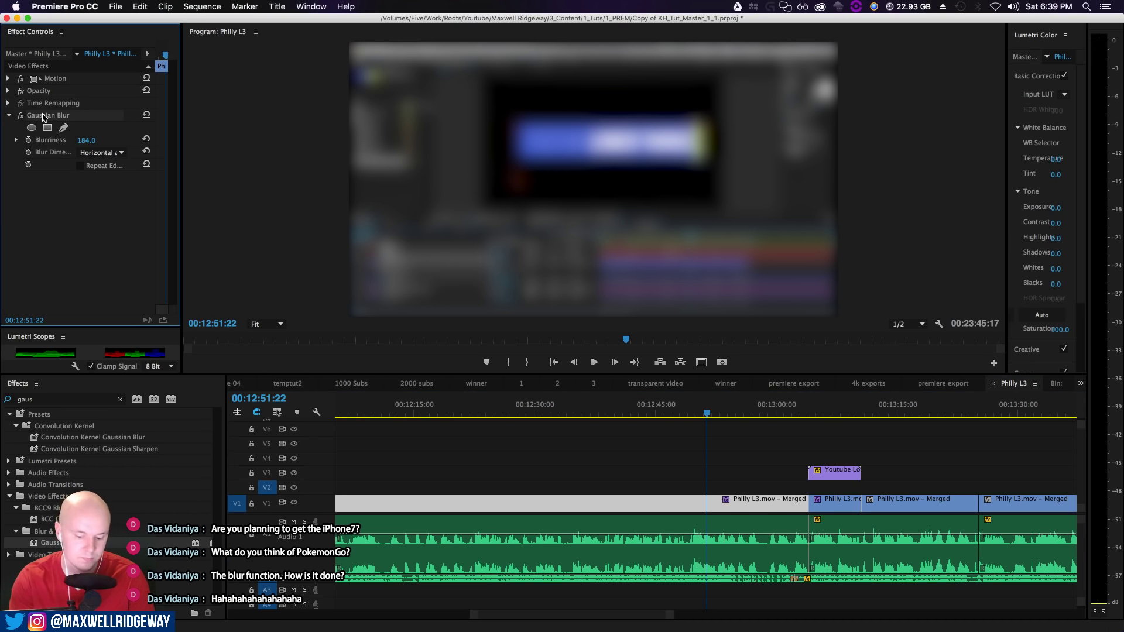
key(BackSpace)
drag(708, 414, 800, 425)
key(space)
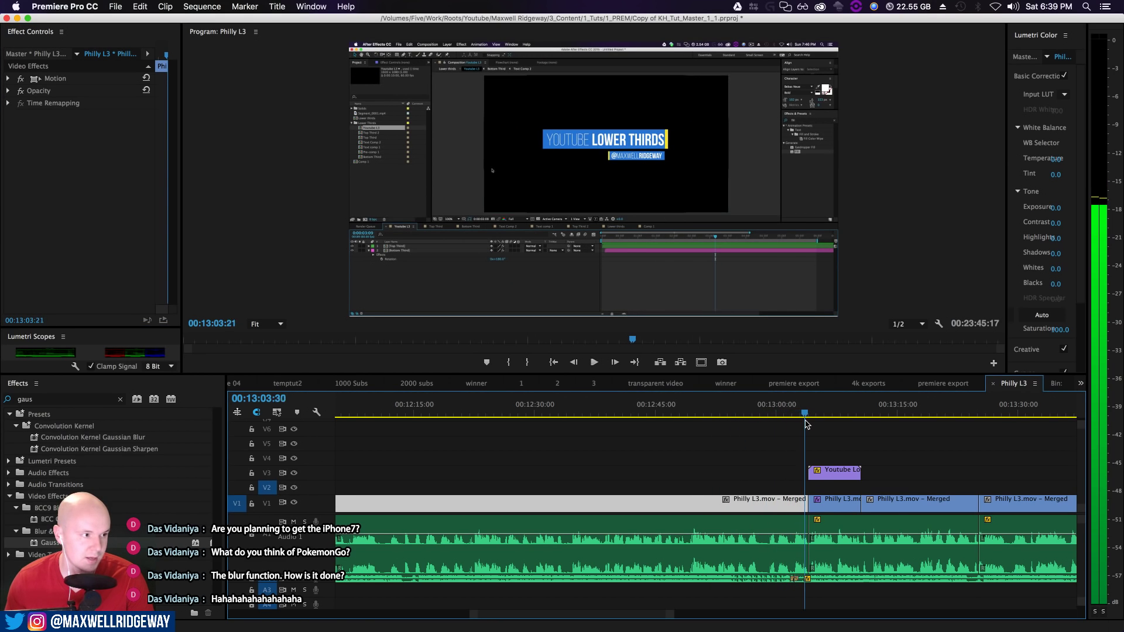
Apply the default Cross Dissolve to the V1 cut at the lower third's start and scrub through the transition
drag(673, 617, 607, 615)
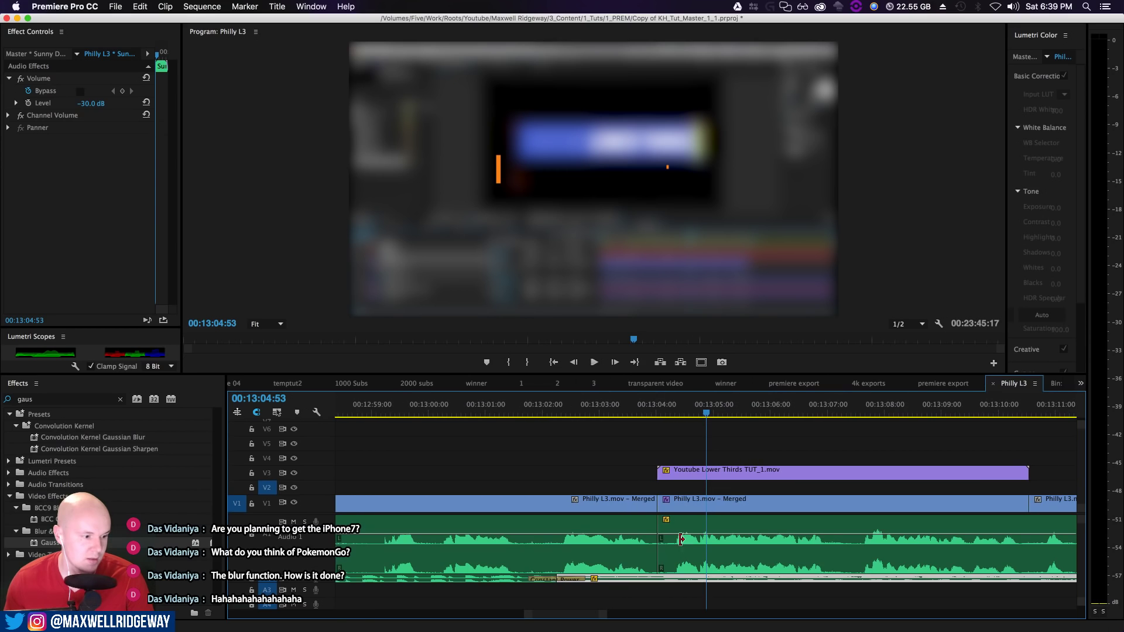
right_click(658, 505)
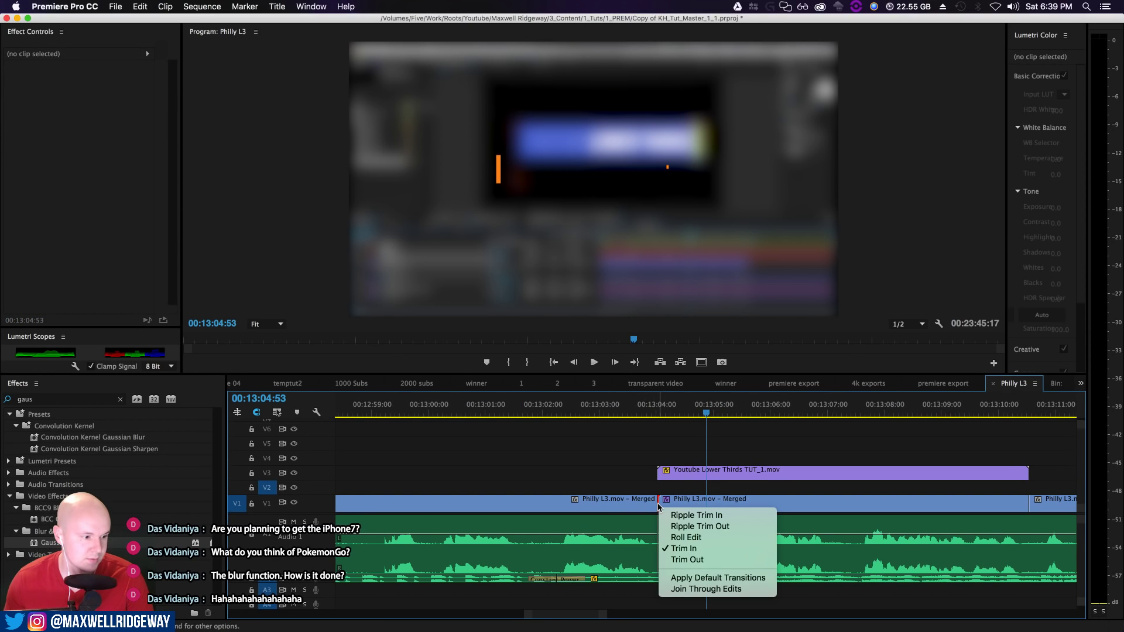
click(704, 579)
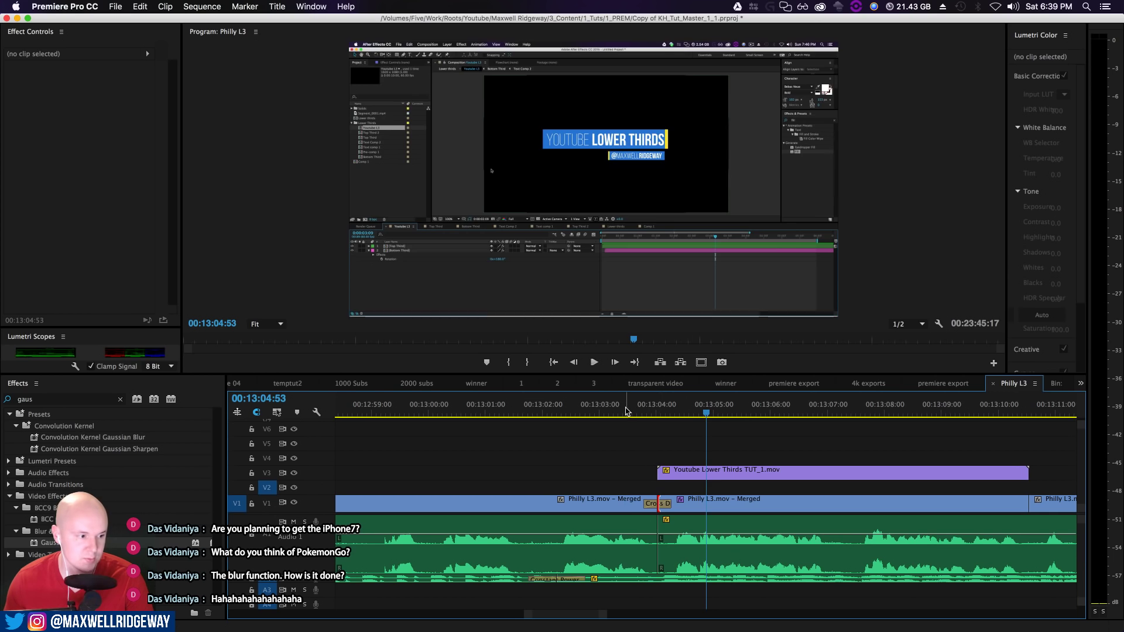
drag(625, 412, 956, 460)
Apply the default Cross Dissolve to the V1 cut at the lower third's end, preview the transition, and save the project
drag(575, 614, 577, 615)
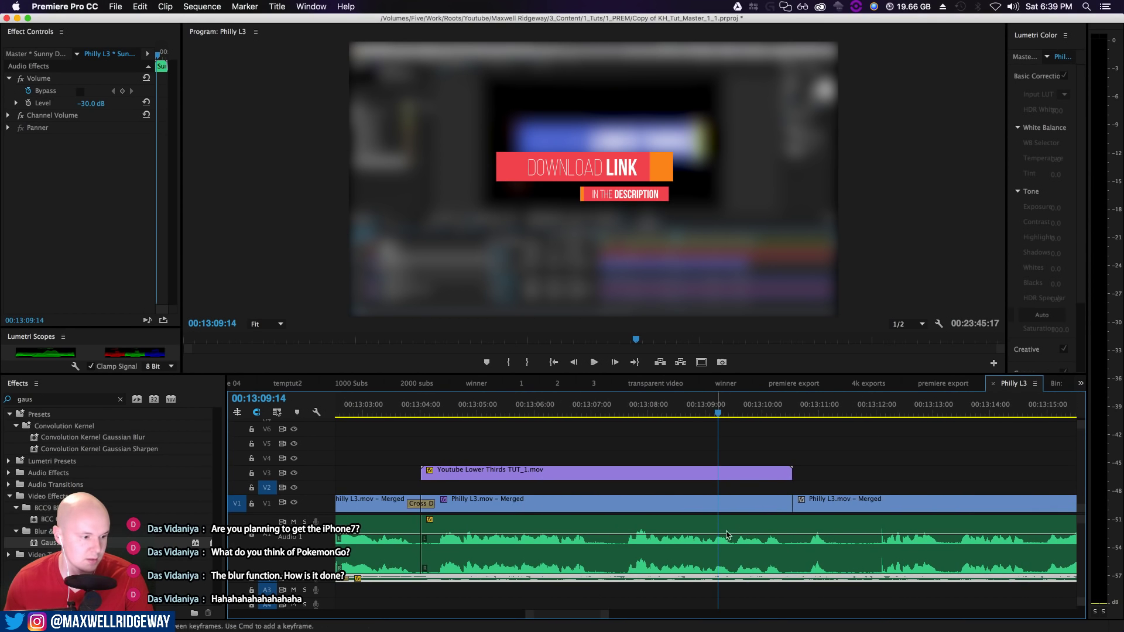
right_click(789, 504)
click(820, 573)
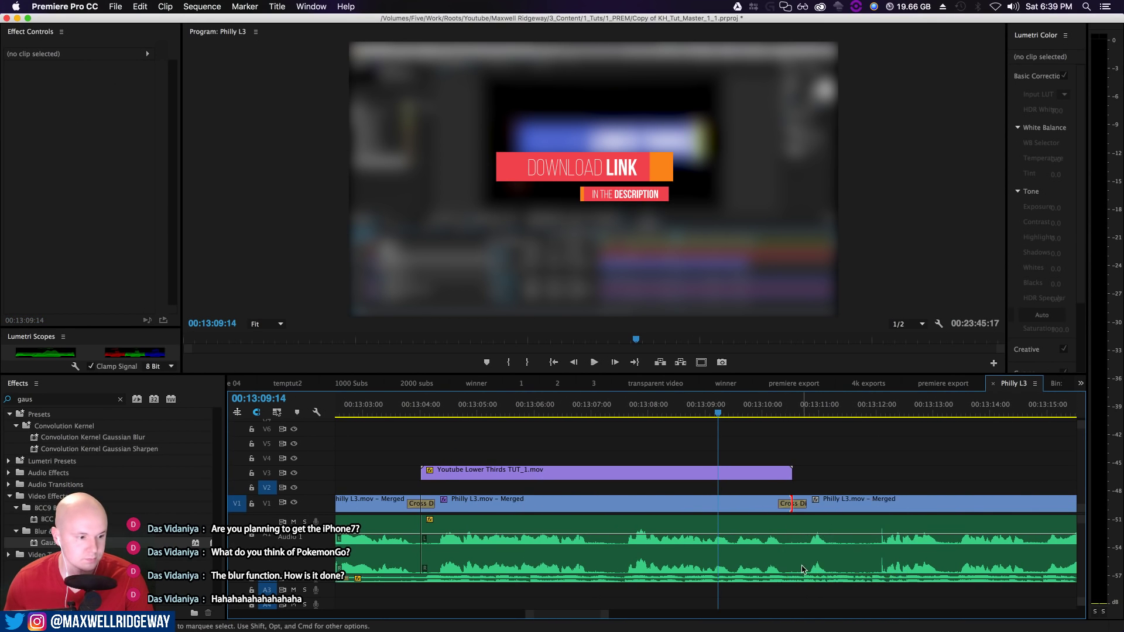
key(space)
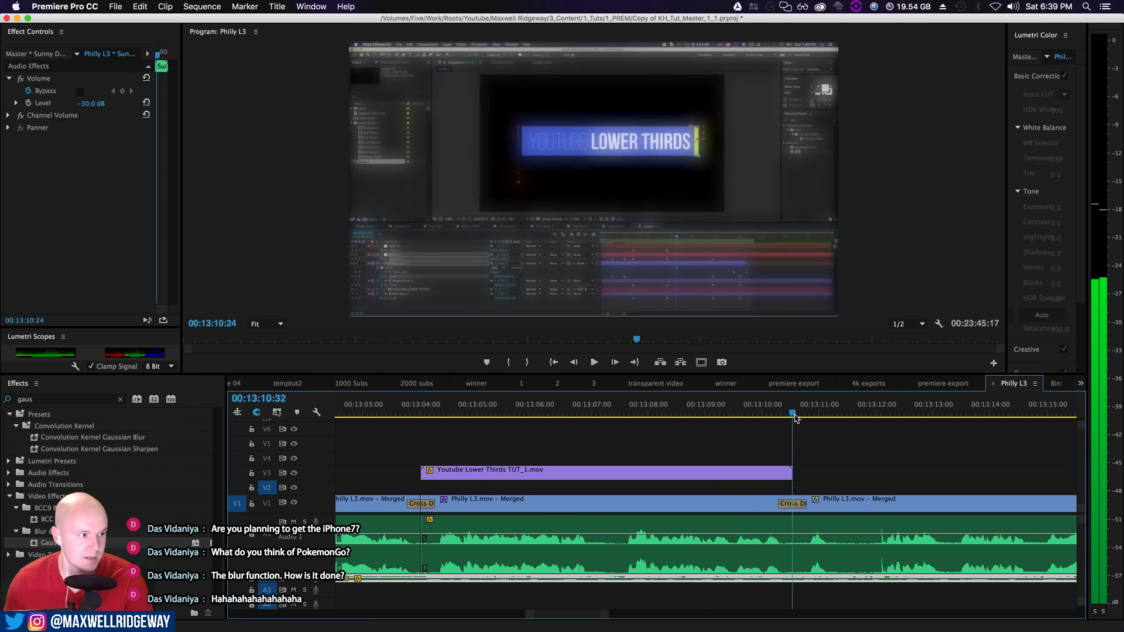
key(space)
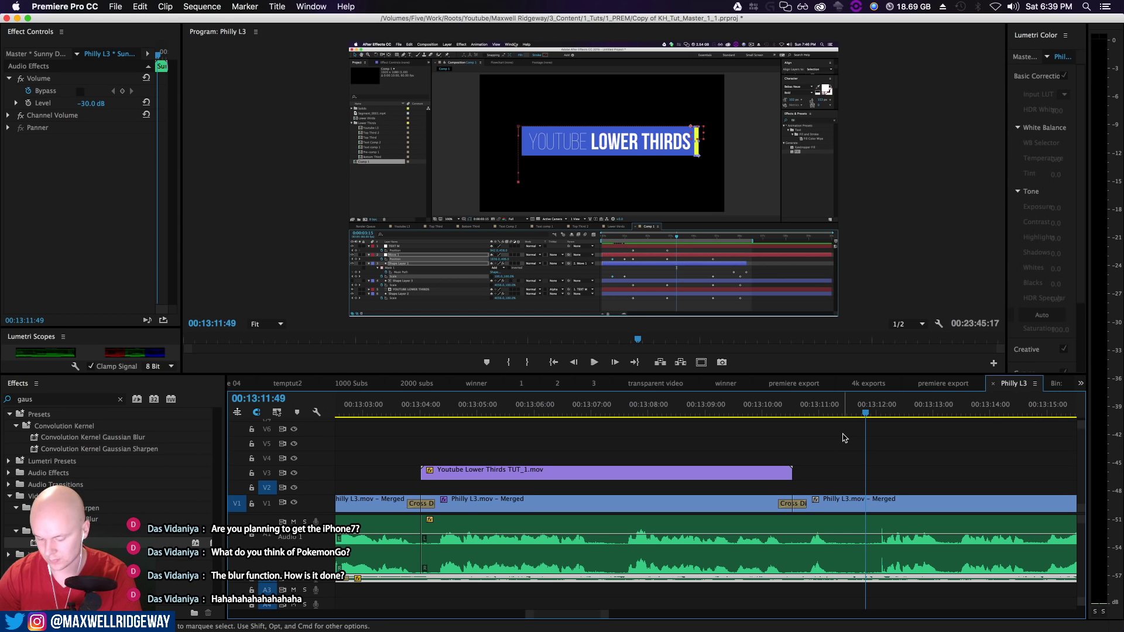
key(super+s)
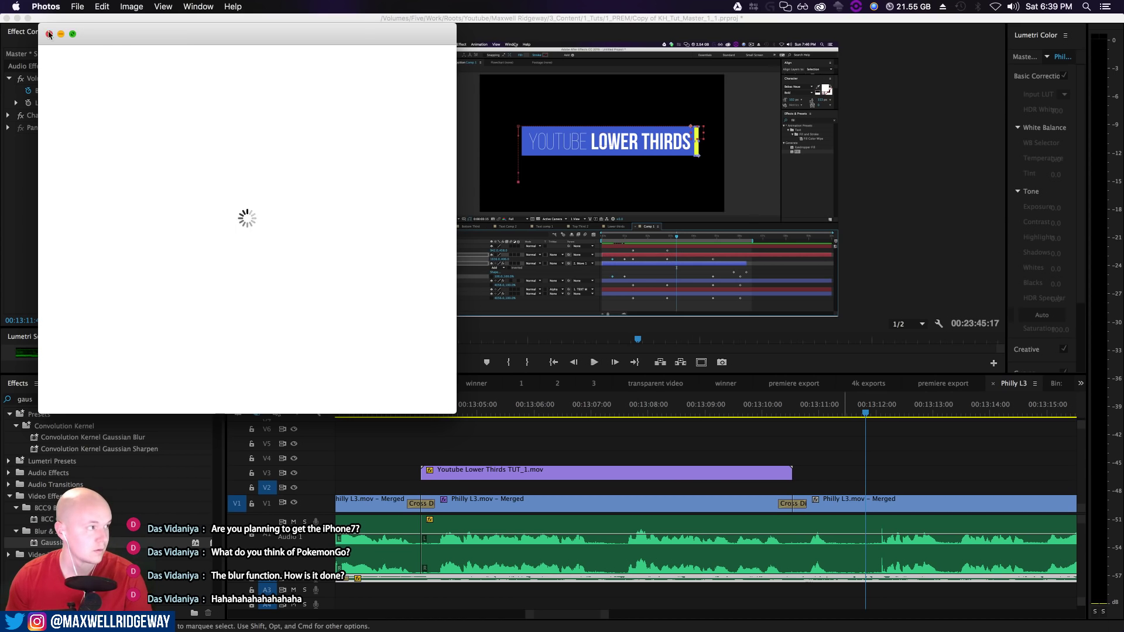
Close the Photos window, bring QuickTime Player's Movie Recording window with the mirrored phone into view over the program monitor, and enlarge it
click(49, 35)
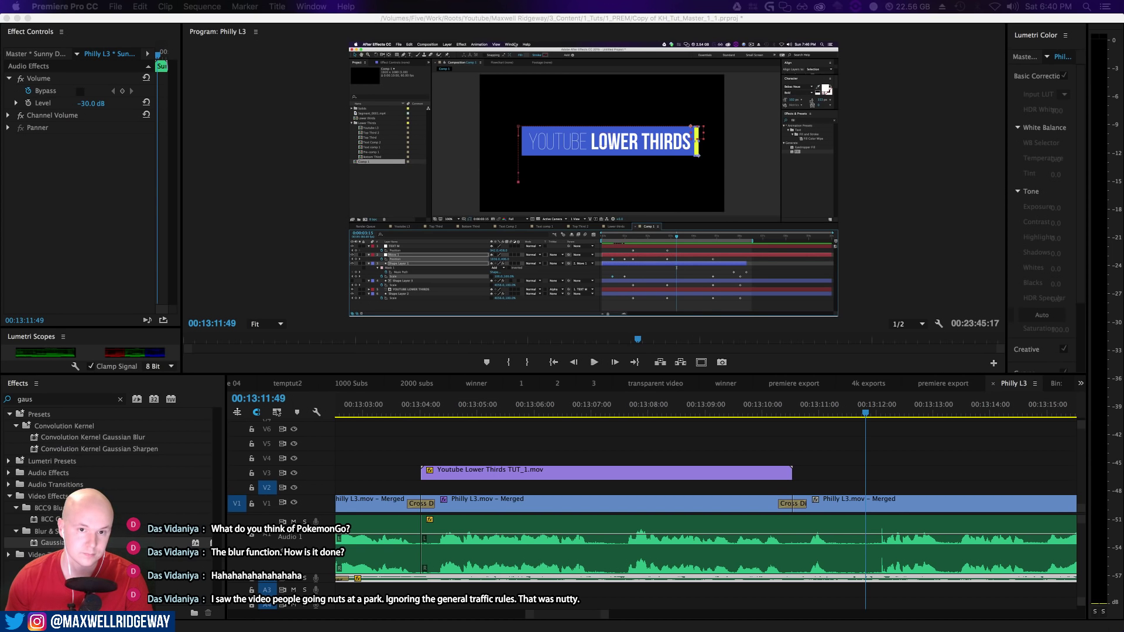
drag(1123, 328, 409, 43)
drag(298, 12, 418, 237)
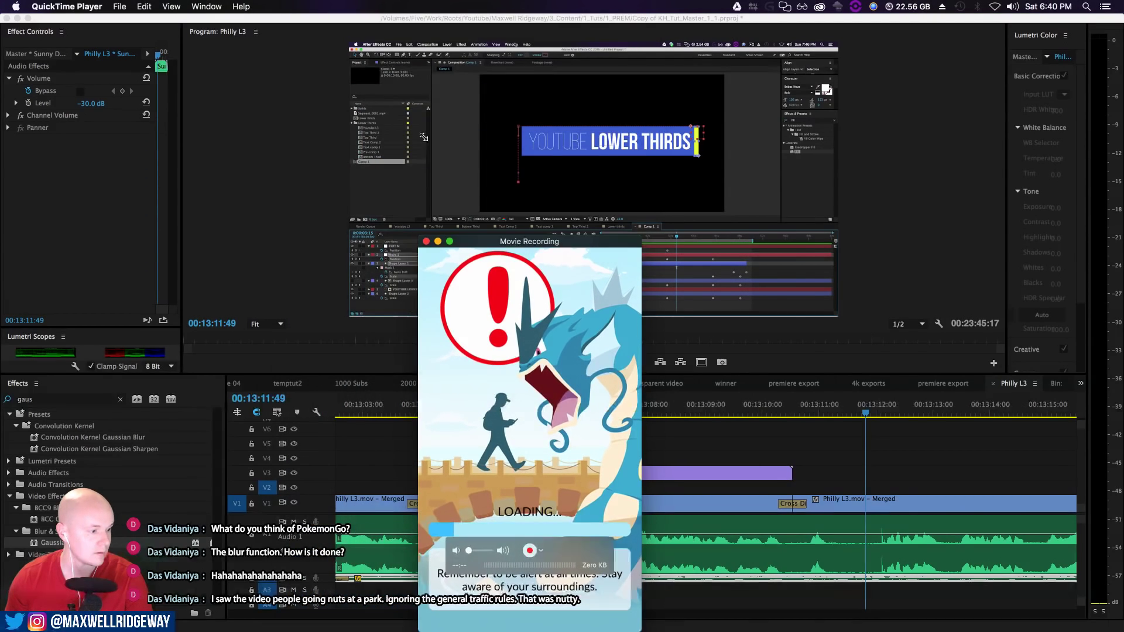
drag(498, 247, 446, 135)
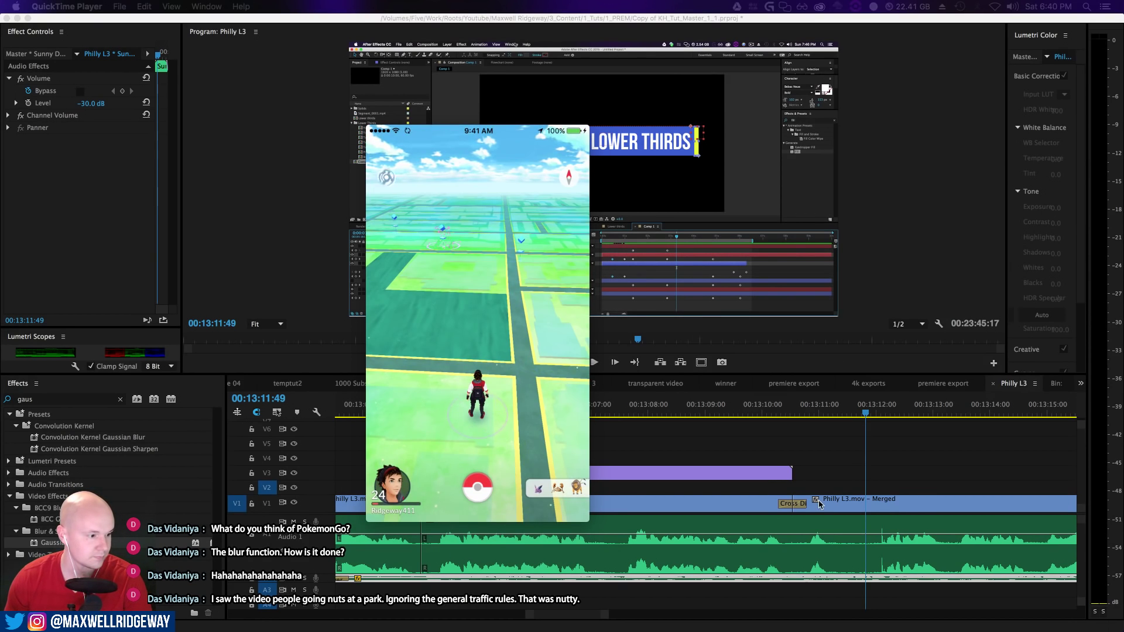
drag(521, 131, 519, 83)
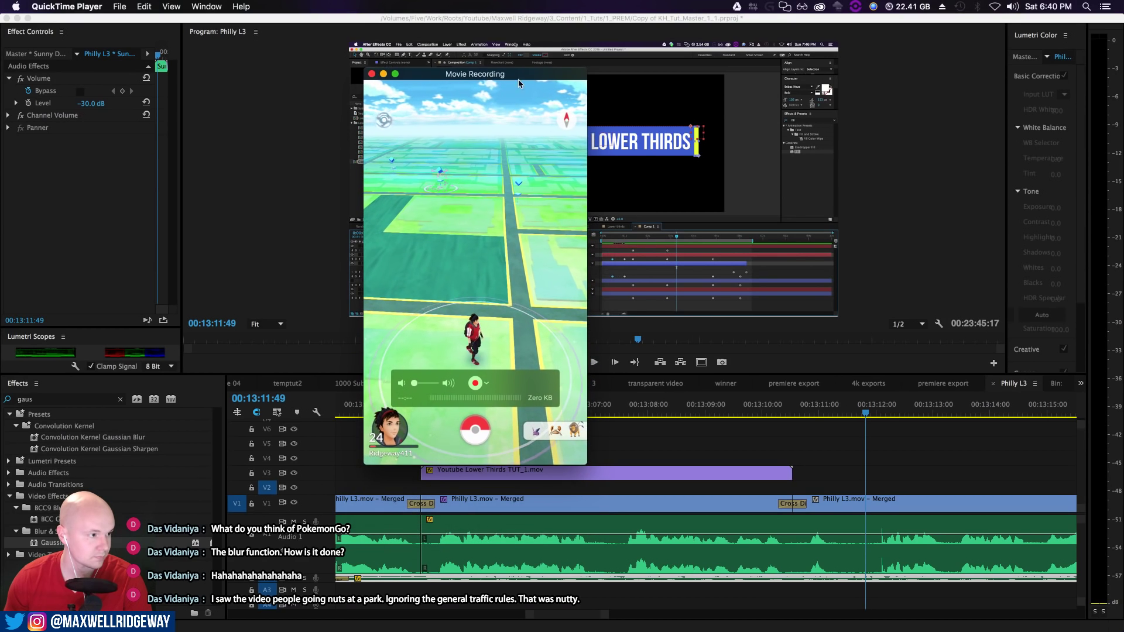
drag(586, 464, 639, 558)
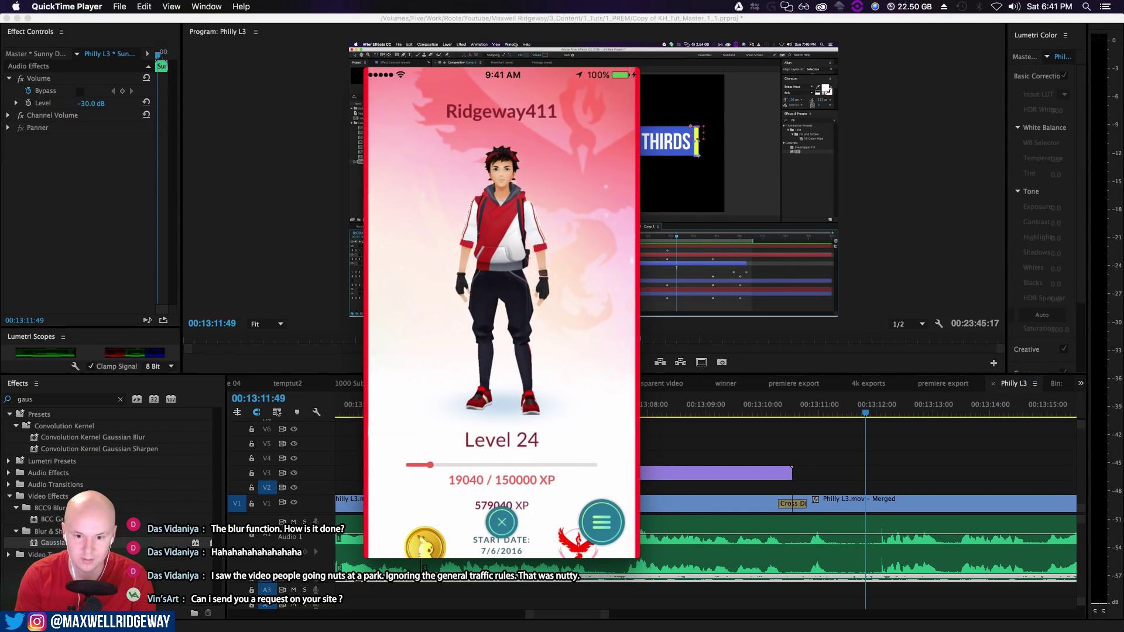
Move the Movie Recording window clear of the program monitor and shrink it over the Lumetri Color controls
mouse_move(523, 73)
drag(567, 74, 714, 68)
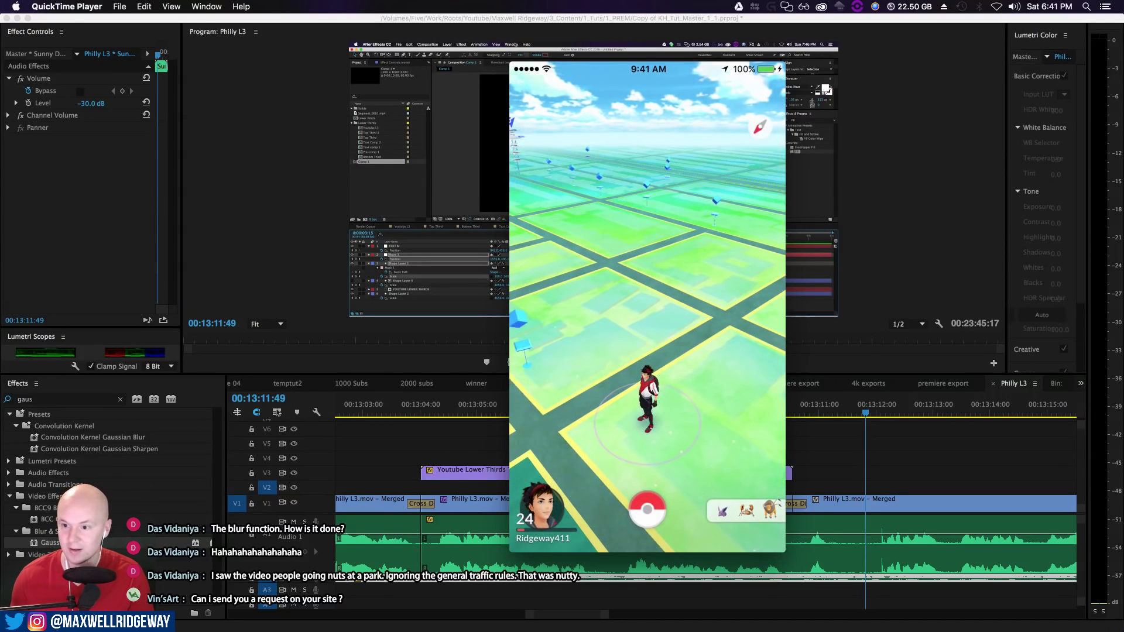
drag(705, 69, 1044, 23)
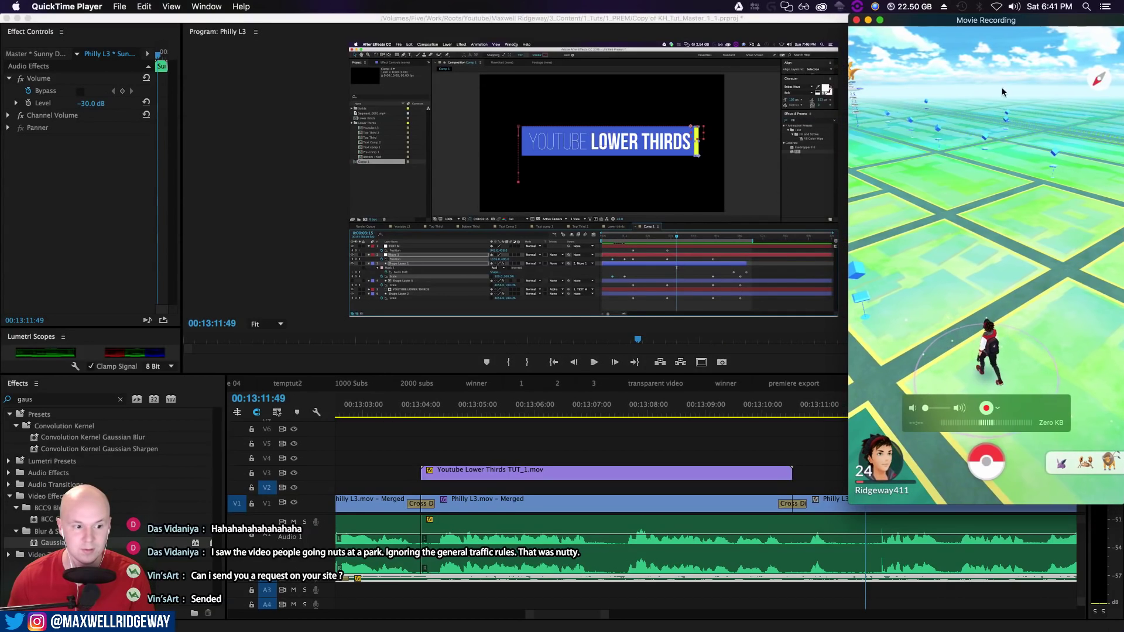
drag(849, 504, 920, 377)
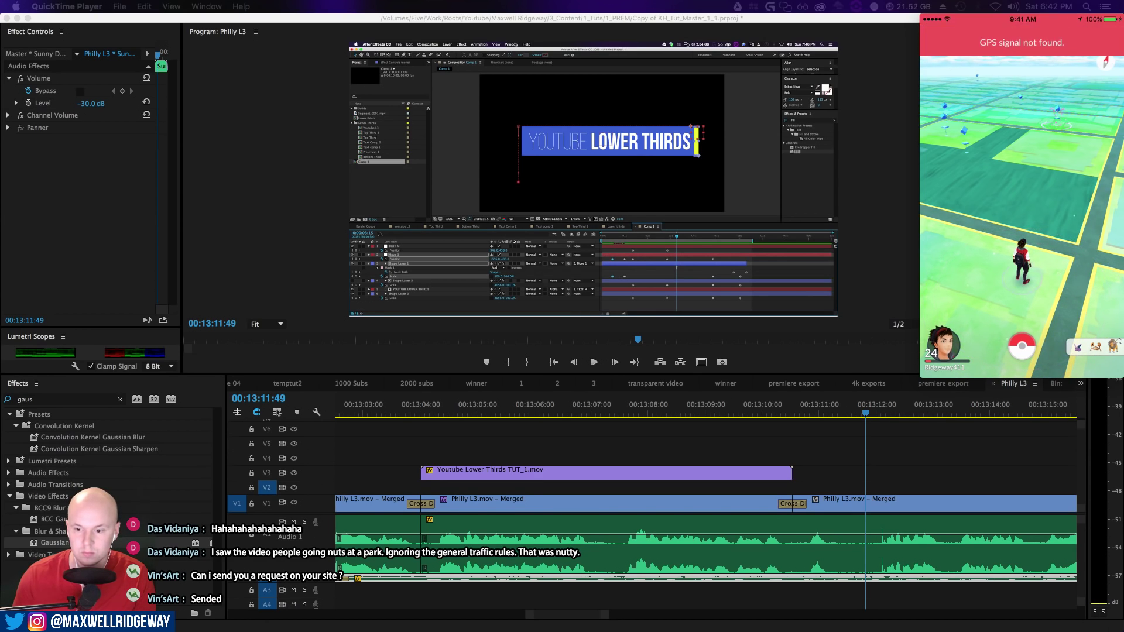
Bring the Chrome window with the #BFNC RESULTS! YouTube video into view, skip to 0:30, and close the Movie Recording window
drag(1123, 260, 593, 67)
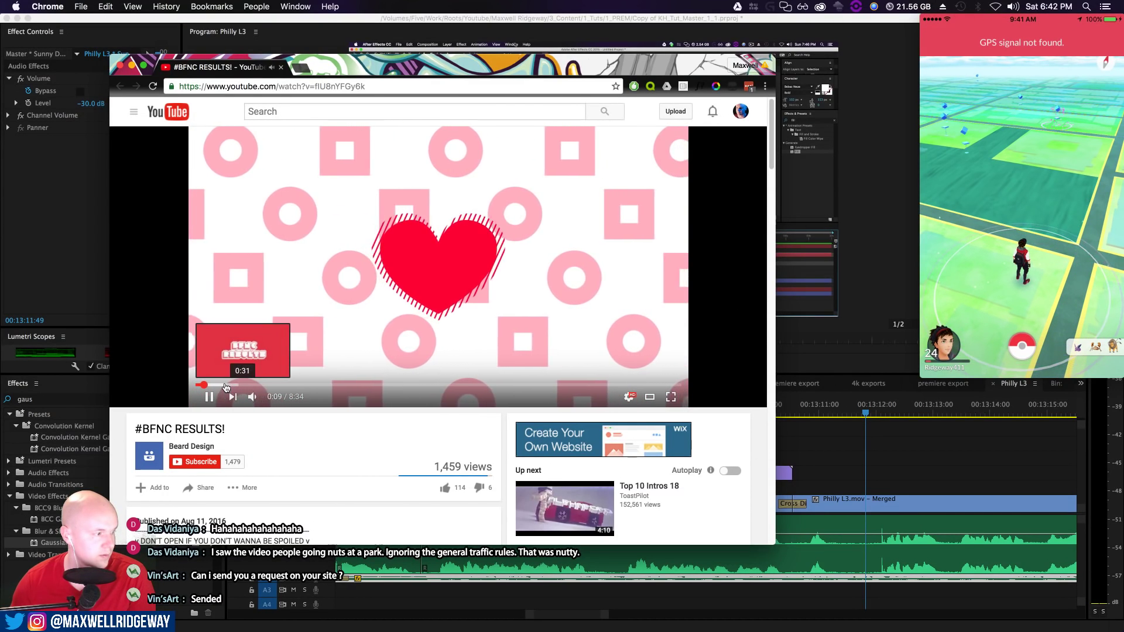
click(223, 386)
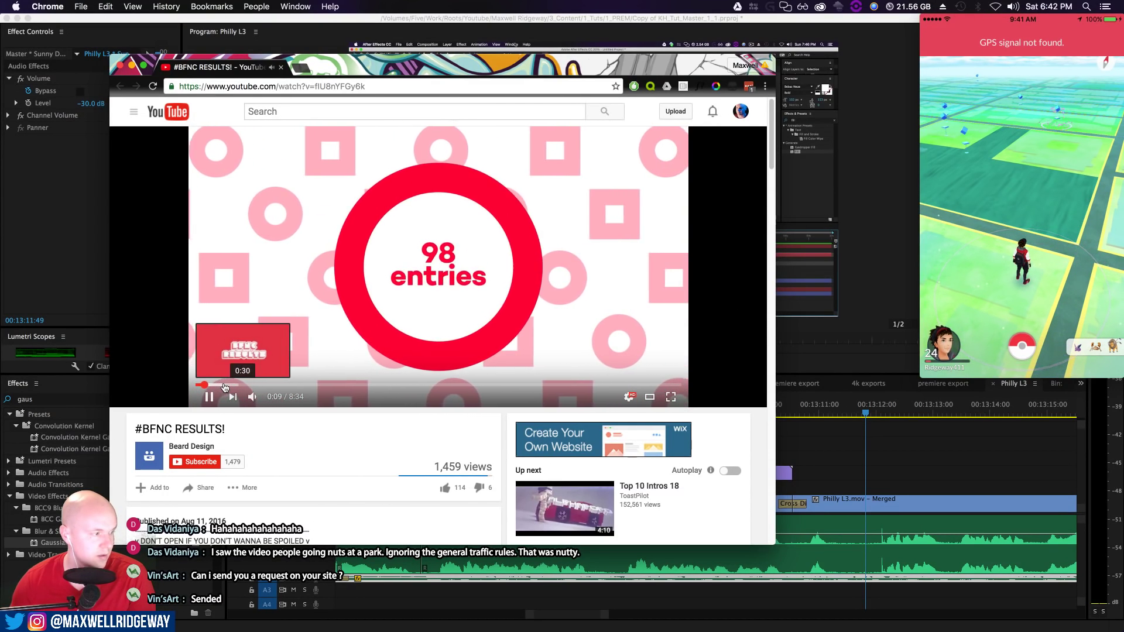
mouse_move(929, 22)
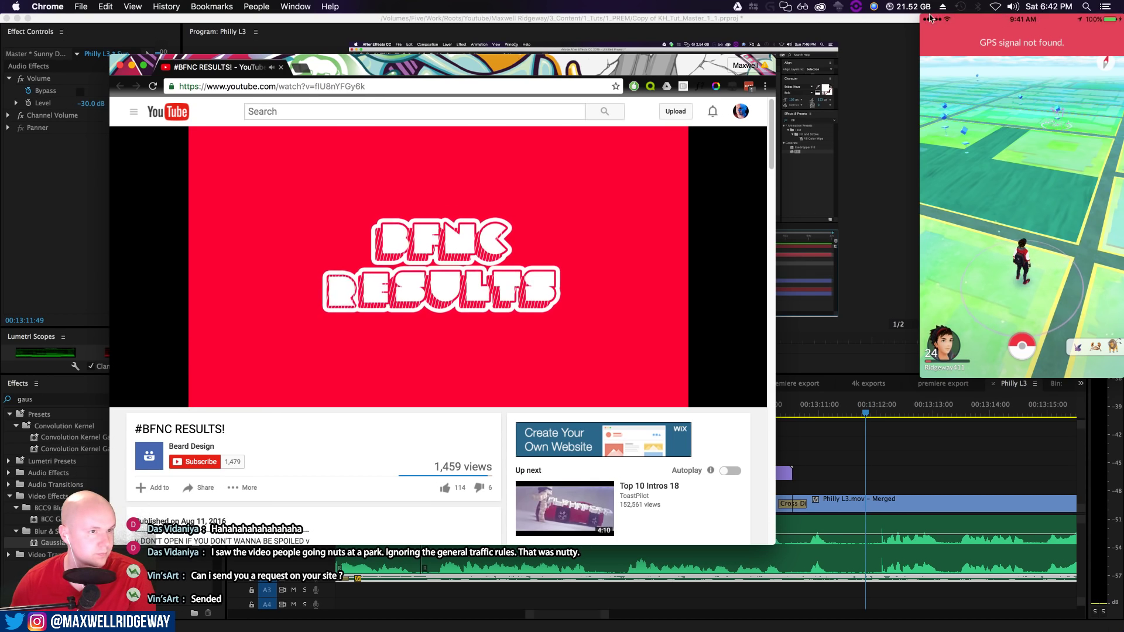
click(928, 20)
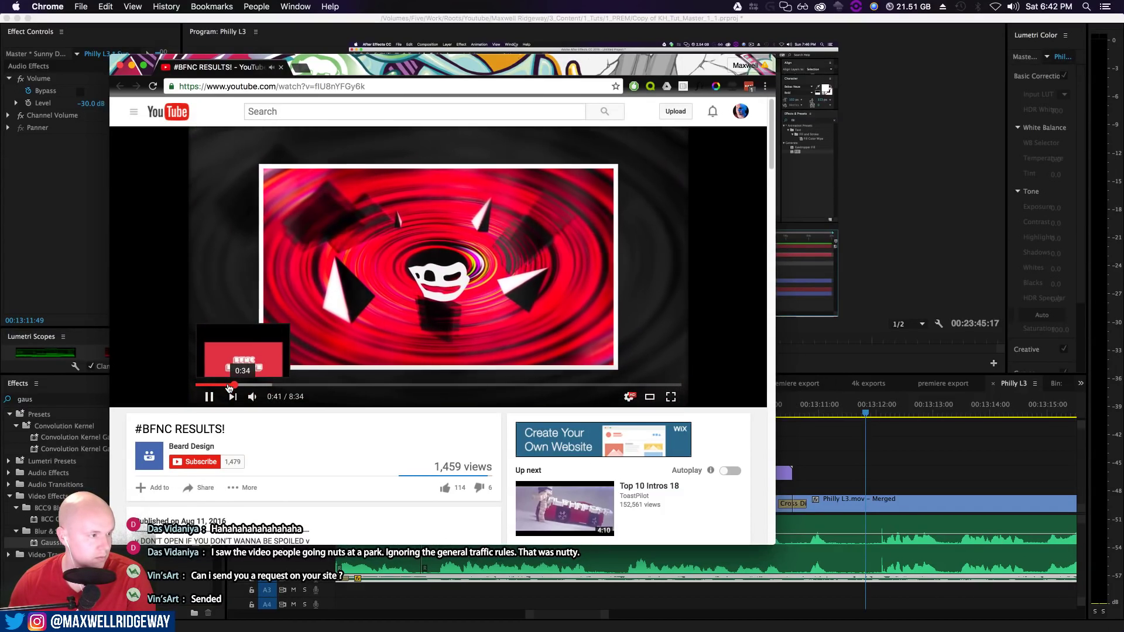
Replay the #BFNC RESULTS! video's transition from about 0:34 several times and pause it at 0:38
click(228, 388)
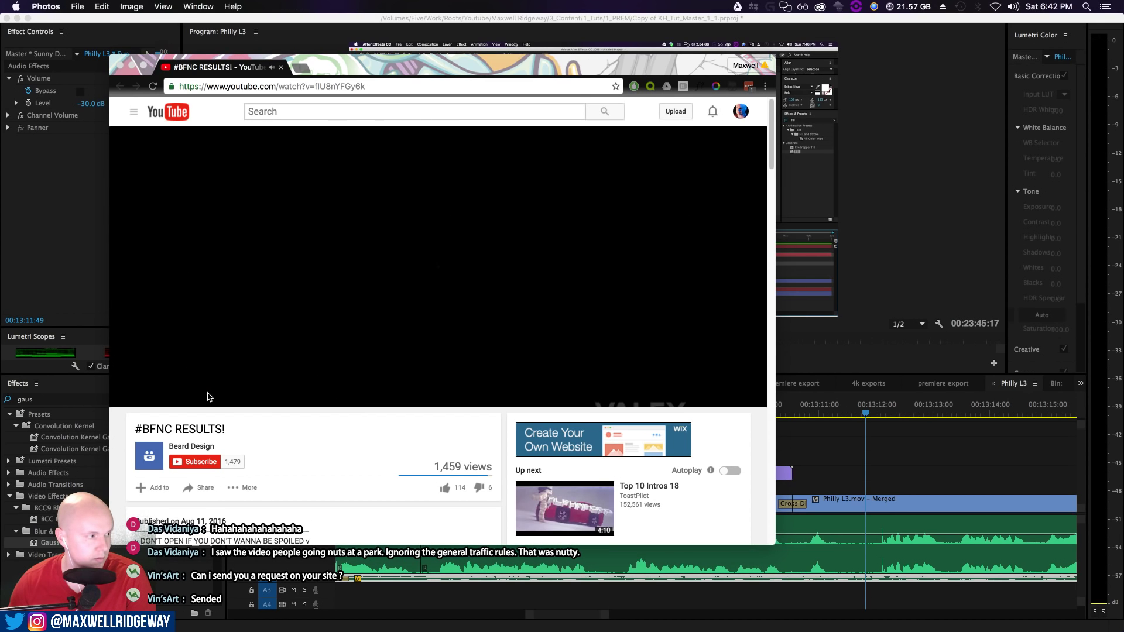
click(209, 397)
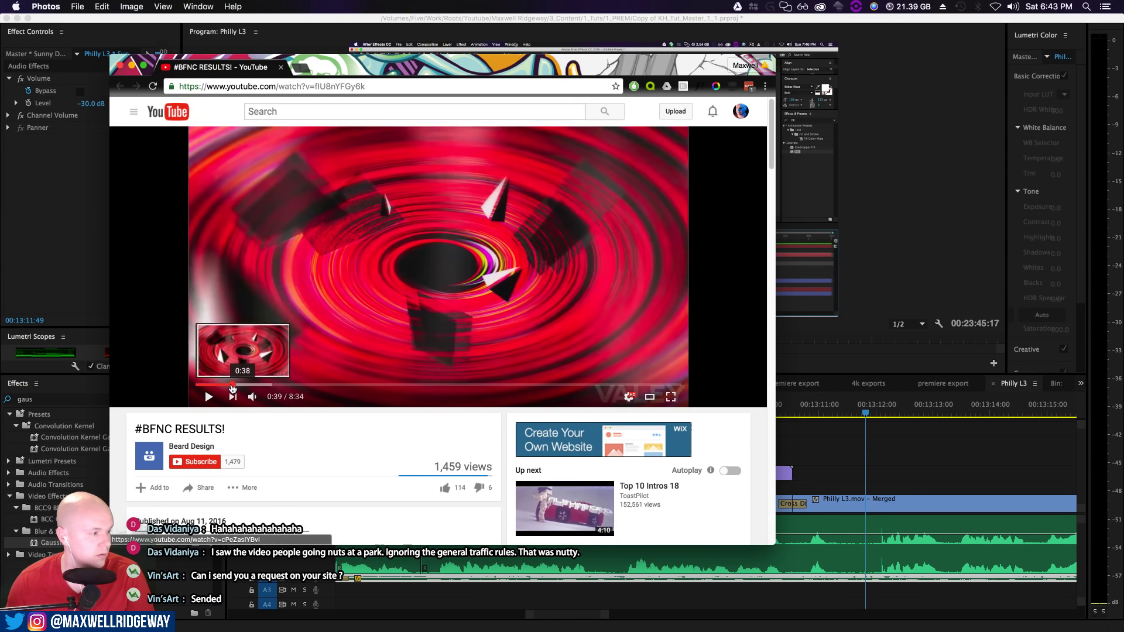
click(228, 385)
click(209, 396)
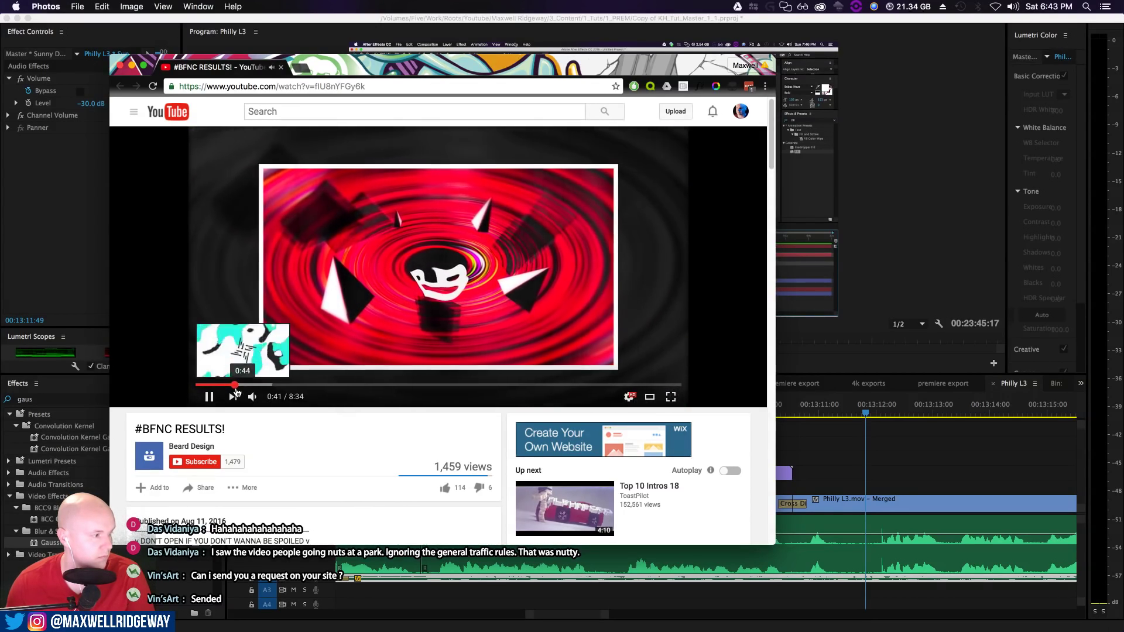
click(231, 387)
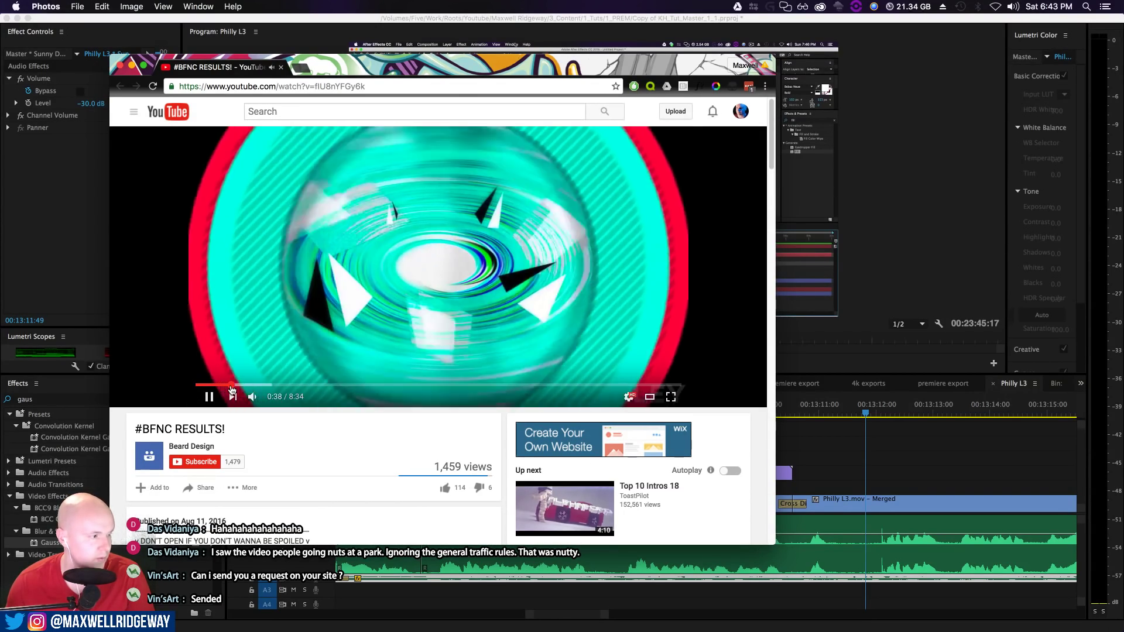
click(228, 386)
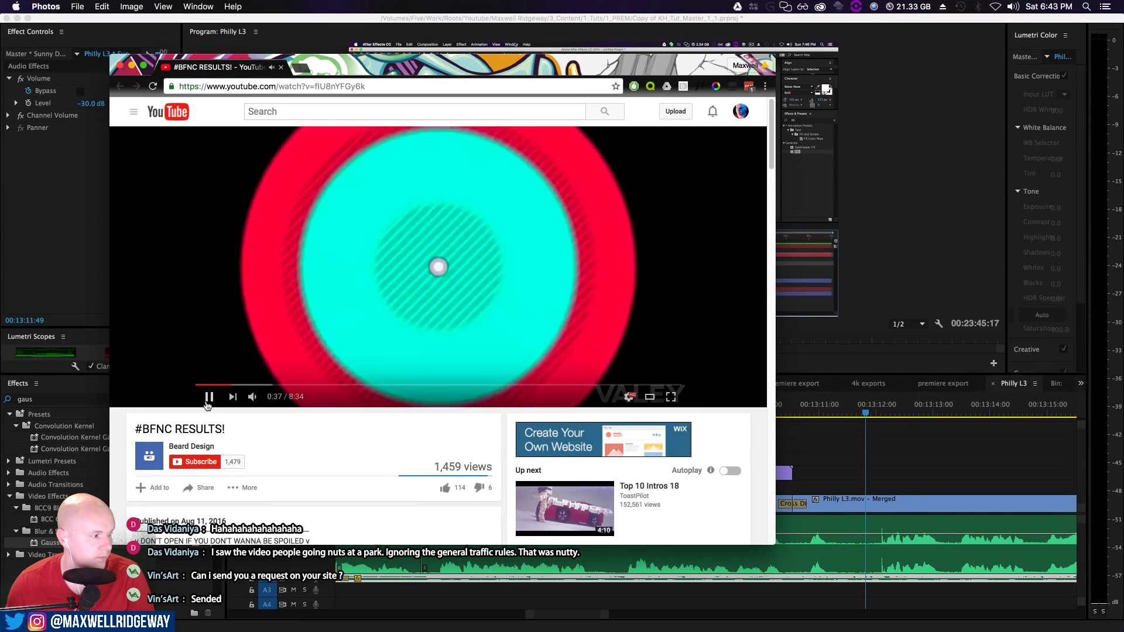
click(209, 398)
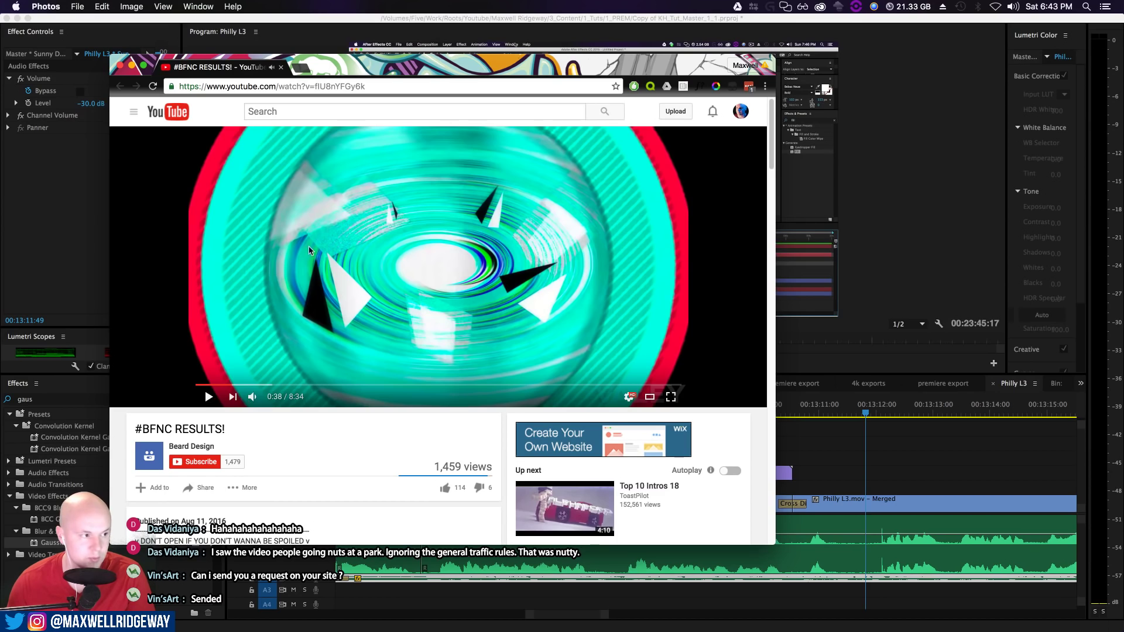
Rewind the video to 0:32 and step through the transition with short plays and pauses up to 0:40
click(227, 385)
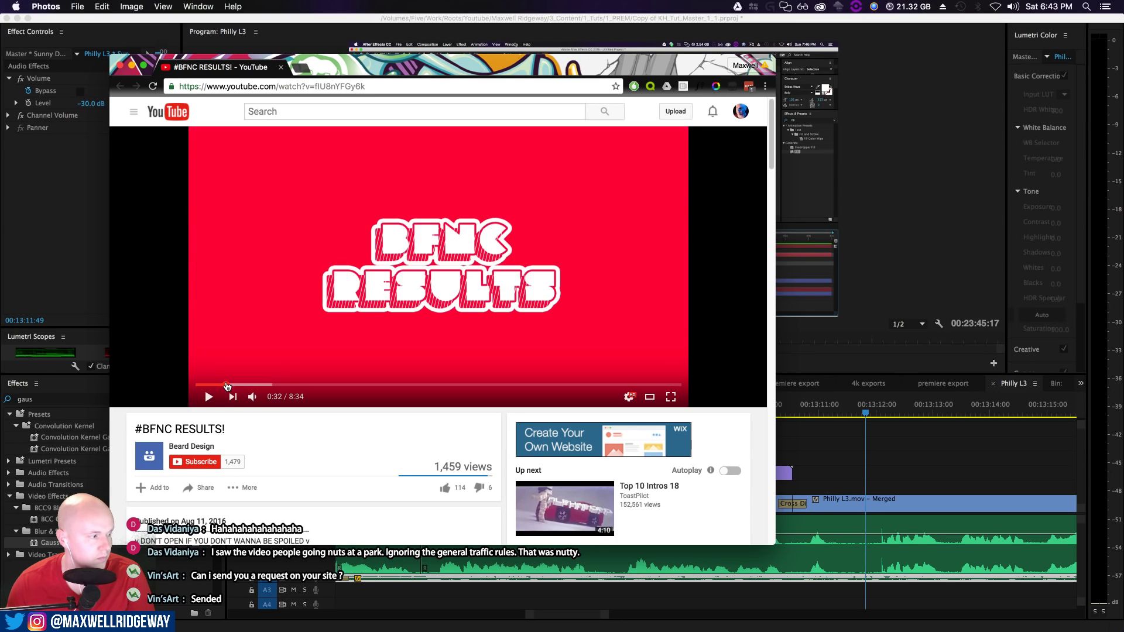
click(204, 398)
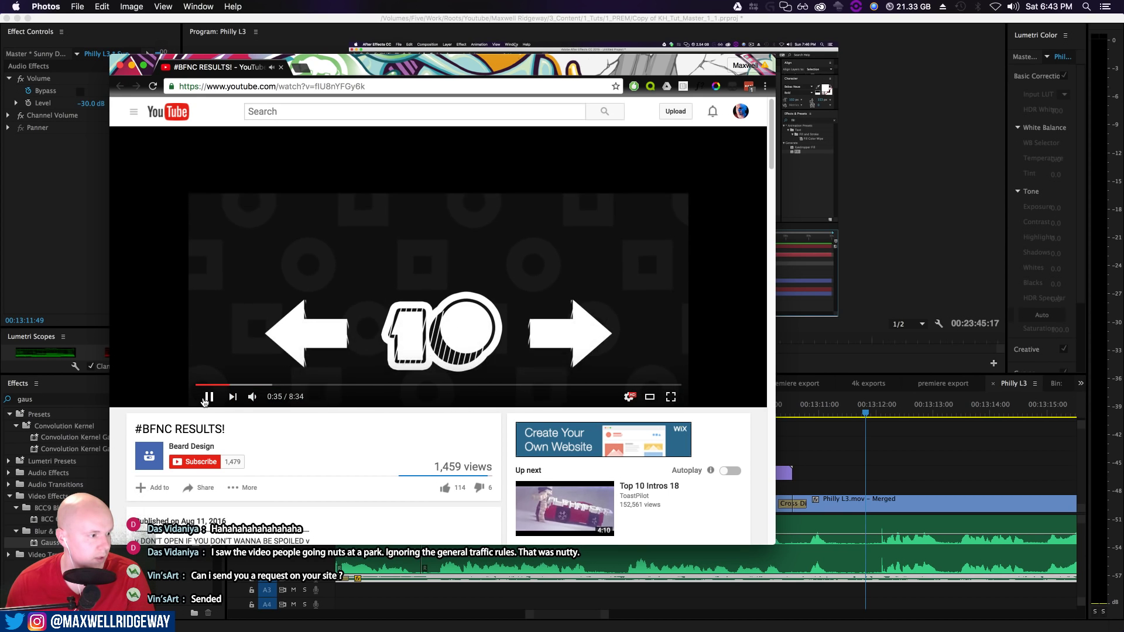
click(205, 400)
click(207, 398)
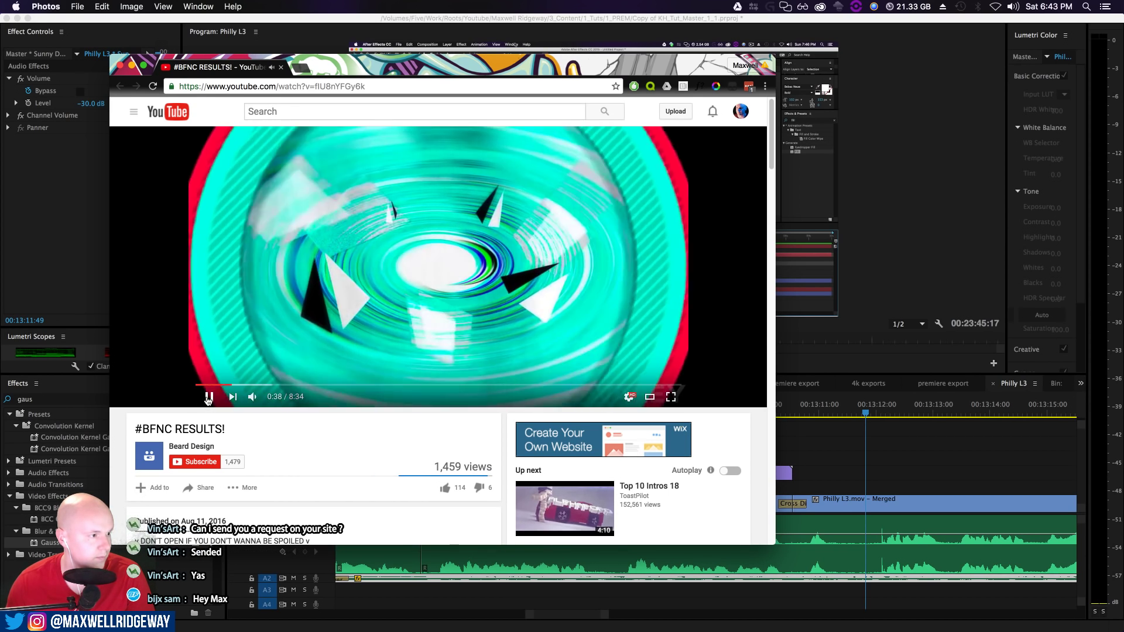
click(208, 399)
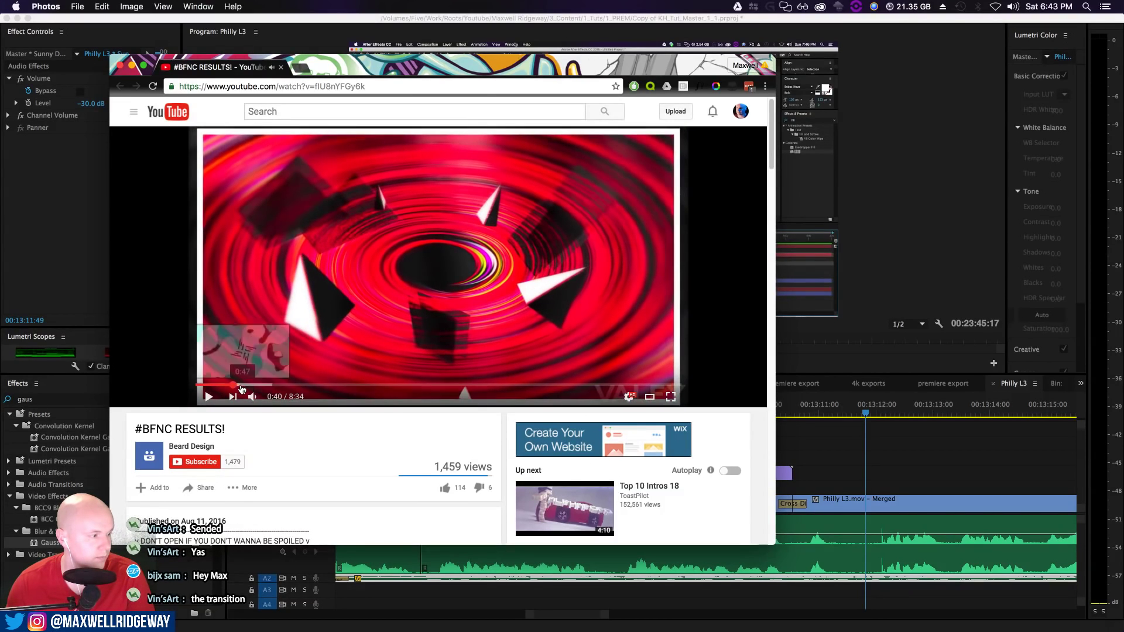
Replay the #BFNC RESULTS! transition in short plays from about 0:36, pausing at 0:37 and 0:40 to study the shapes
click(229, 386)
click(208, 398)
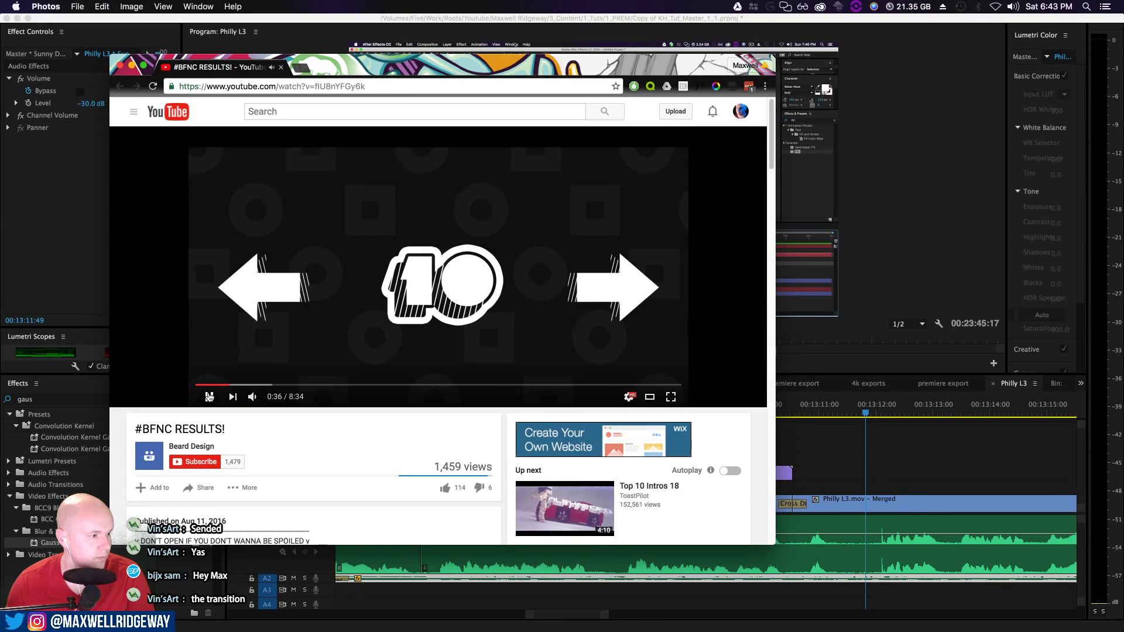
click(209, 397)
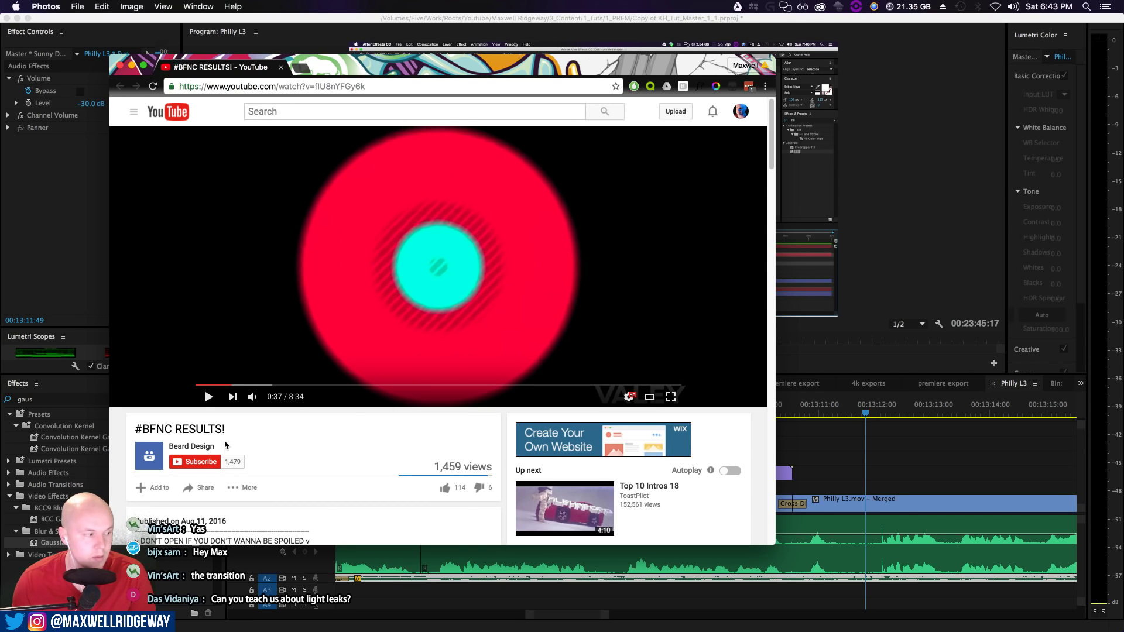
click(226, 385)
click(401, 297)
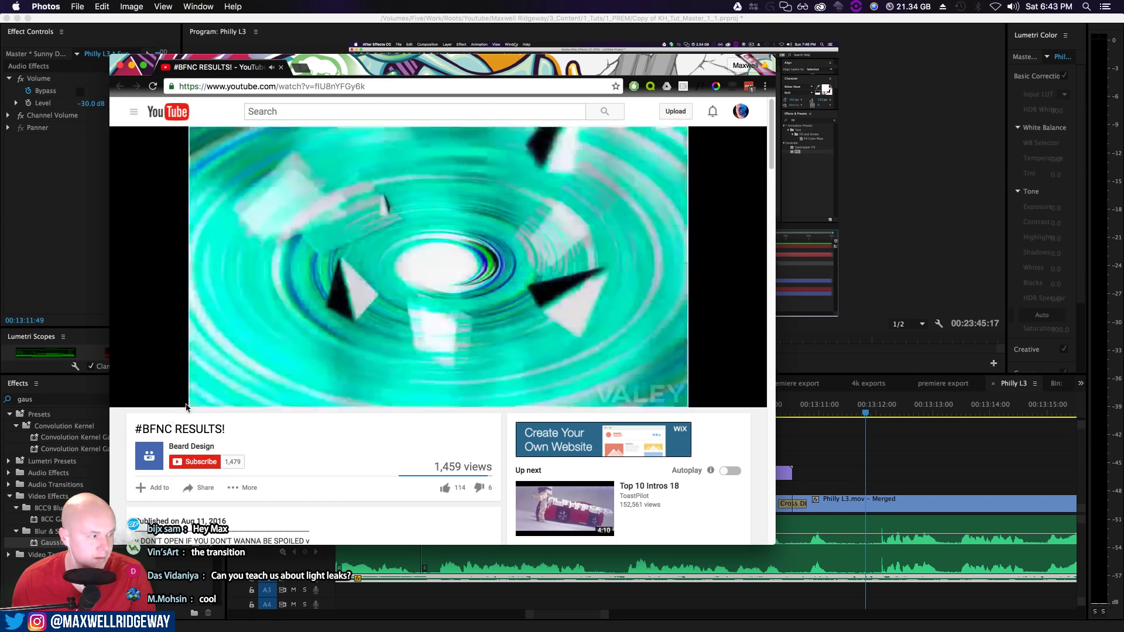
click(210, 397)
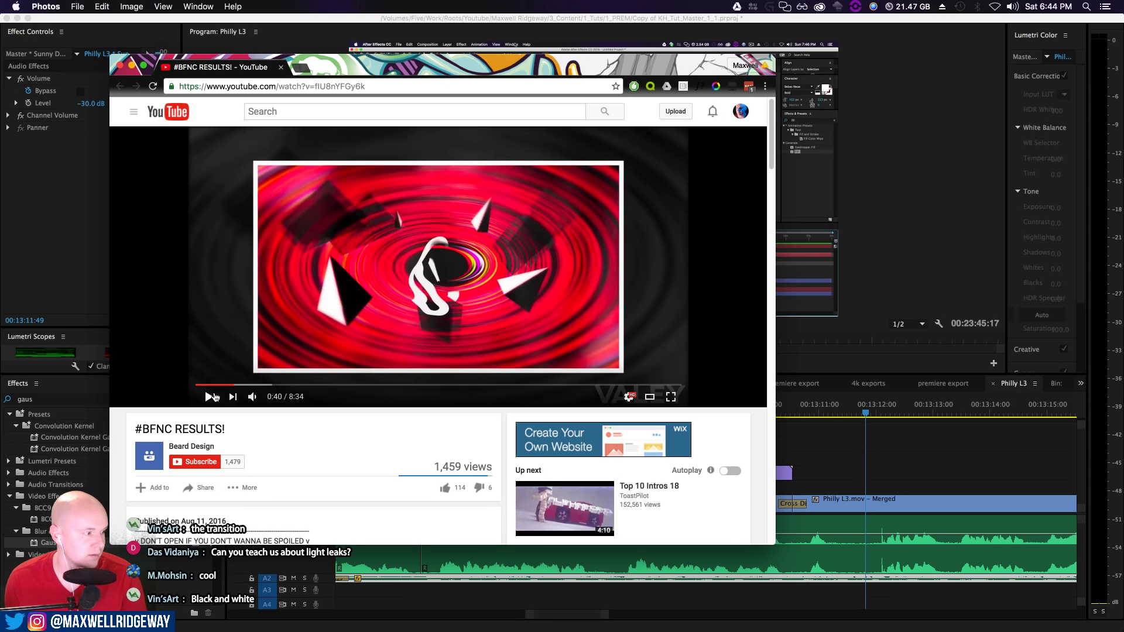
click(223, 384)
click(209, 397)
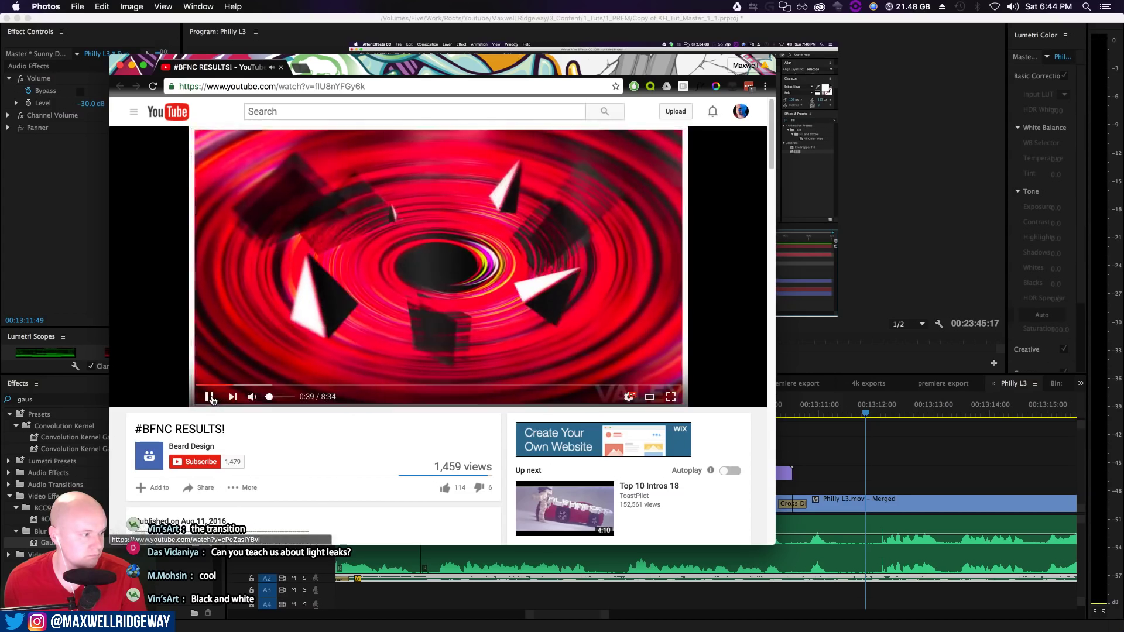
click(209, 397)
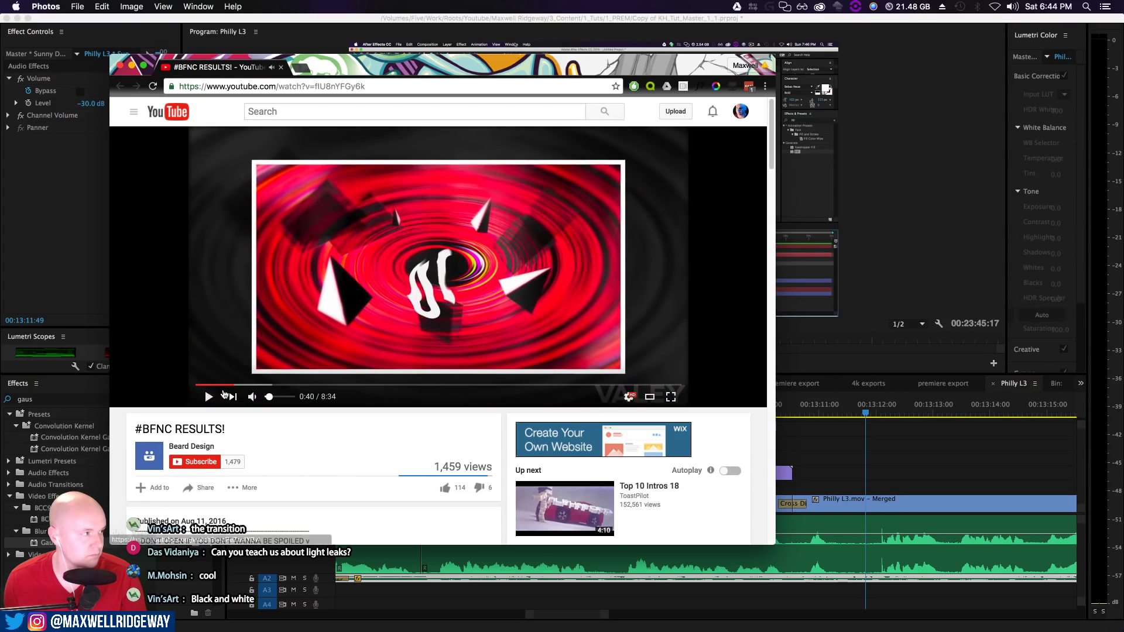
Clear the Chrome and Photos windows and switch from Premiere Pro to the After Effects lower thirds project
click(132, 66)
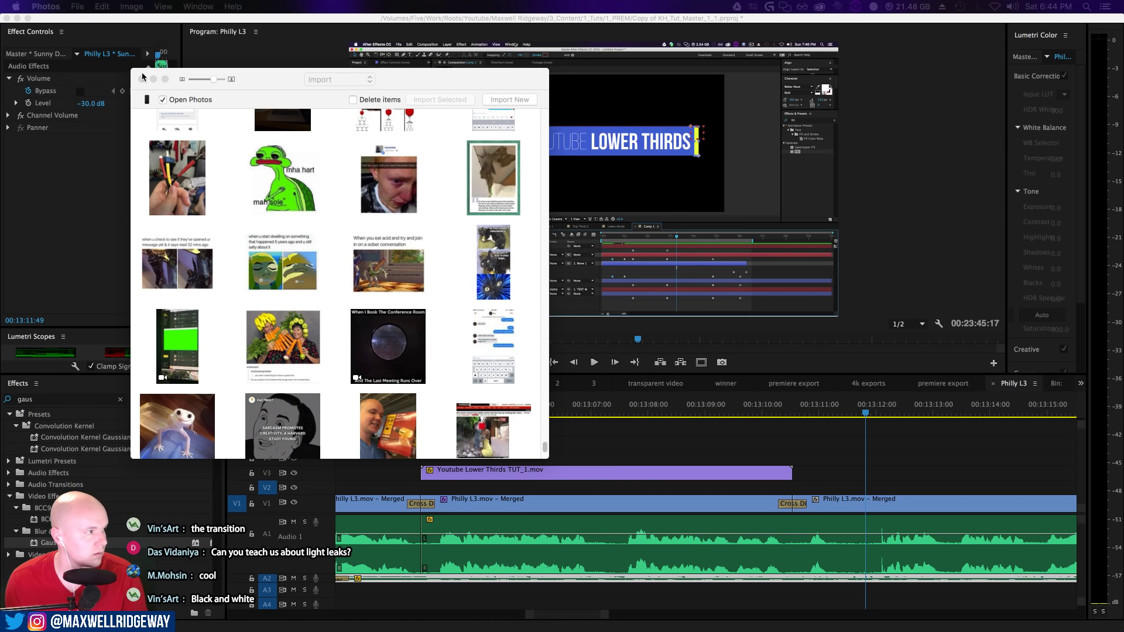
click(142, 78)
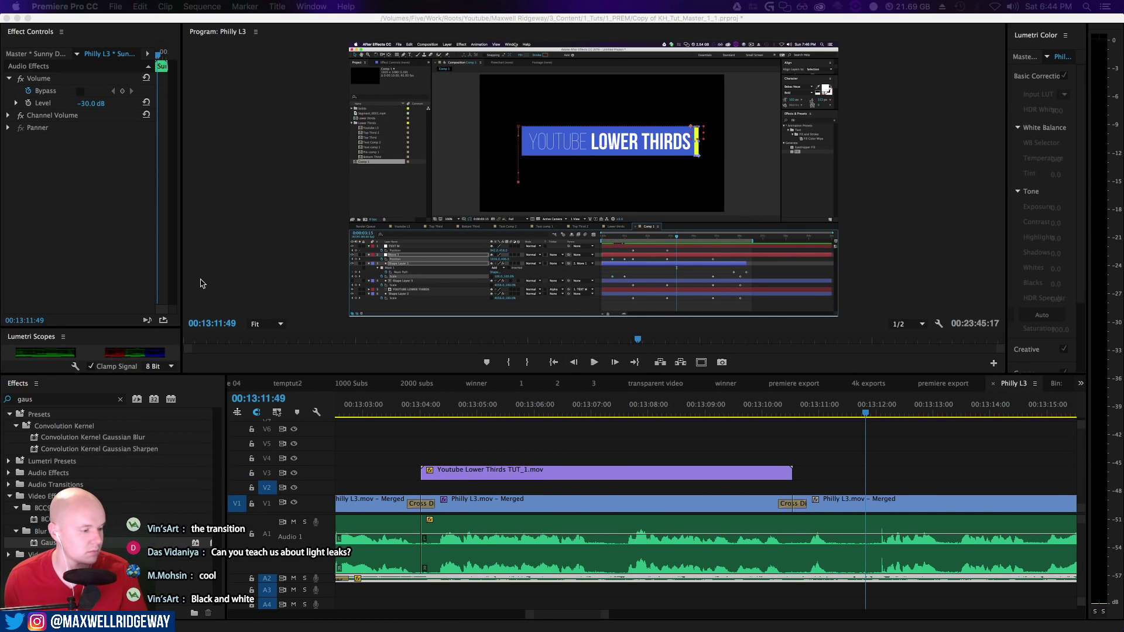
click(19, 18)
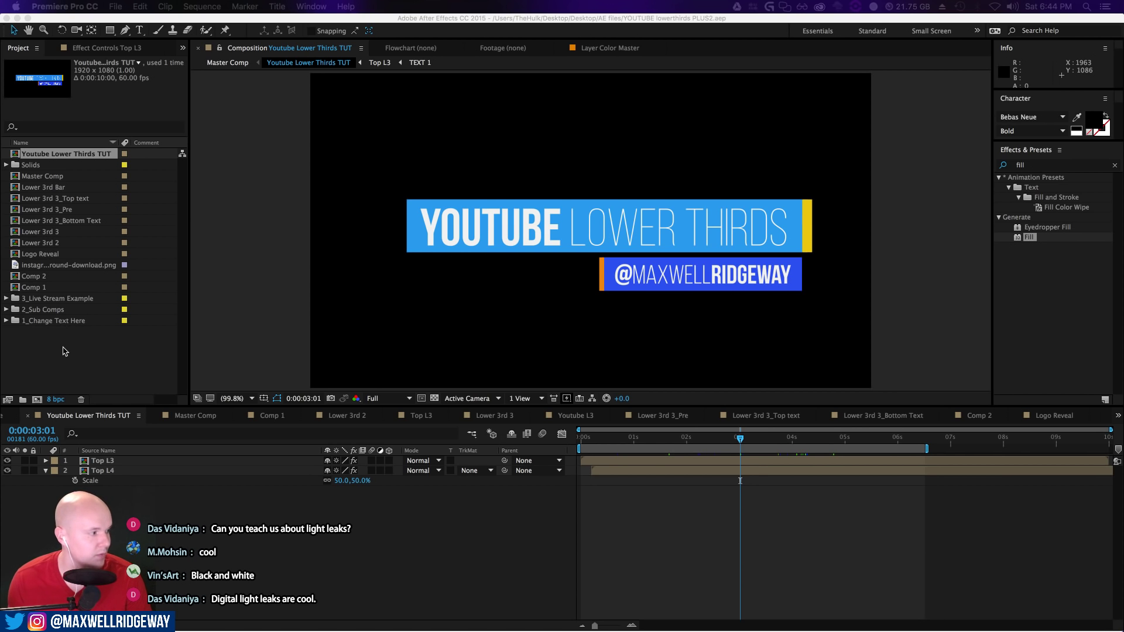
Create a new 1920 x 1080 composition at 60 frames per second with a 10-second duration
click(65, 352)
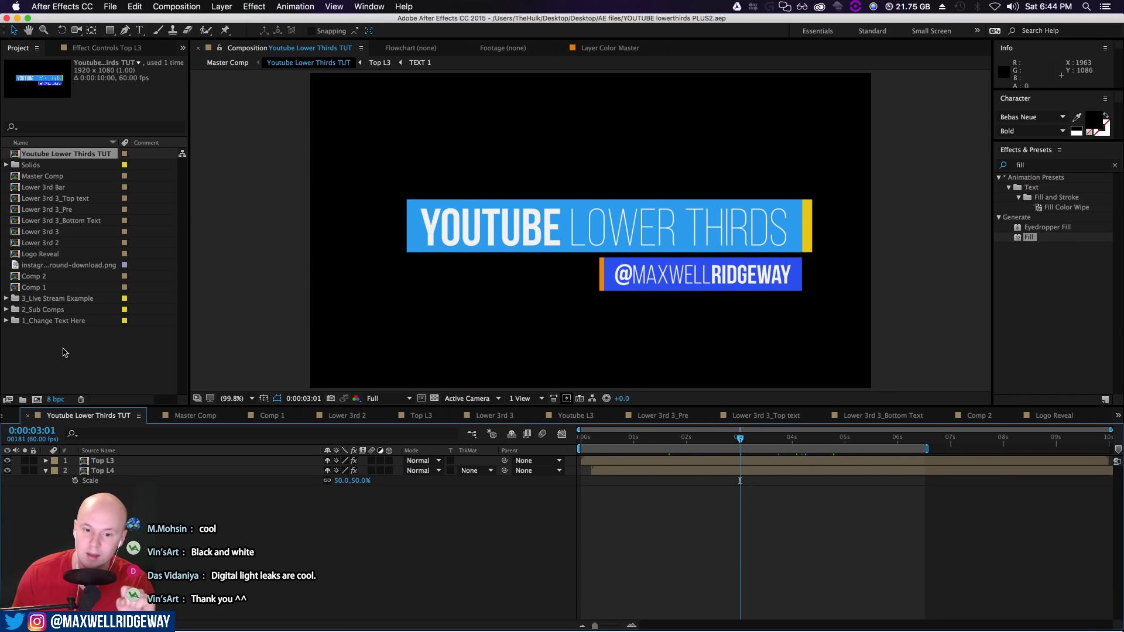
right_click(64, 352)
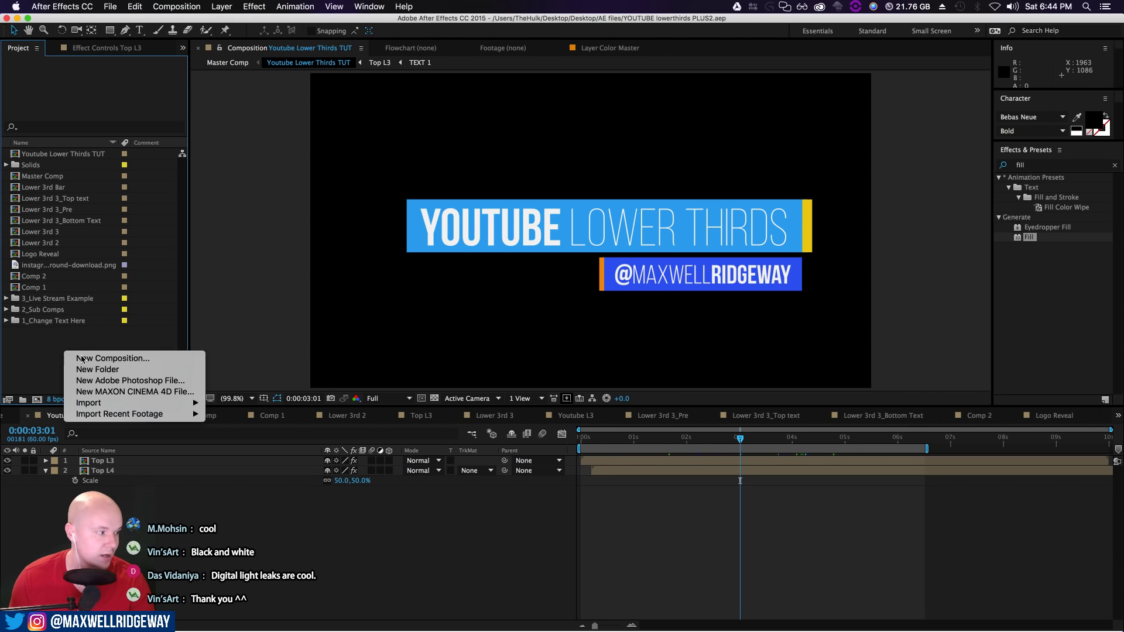
click(82, 358)
drag(677, 86, 501, 72)
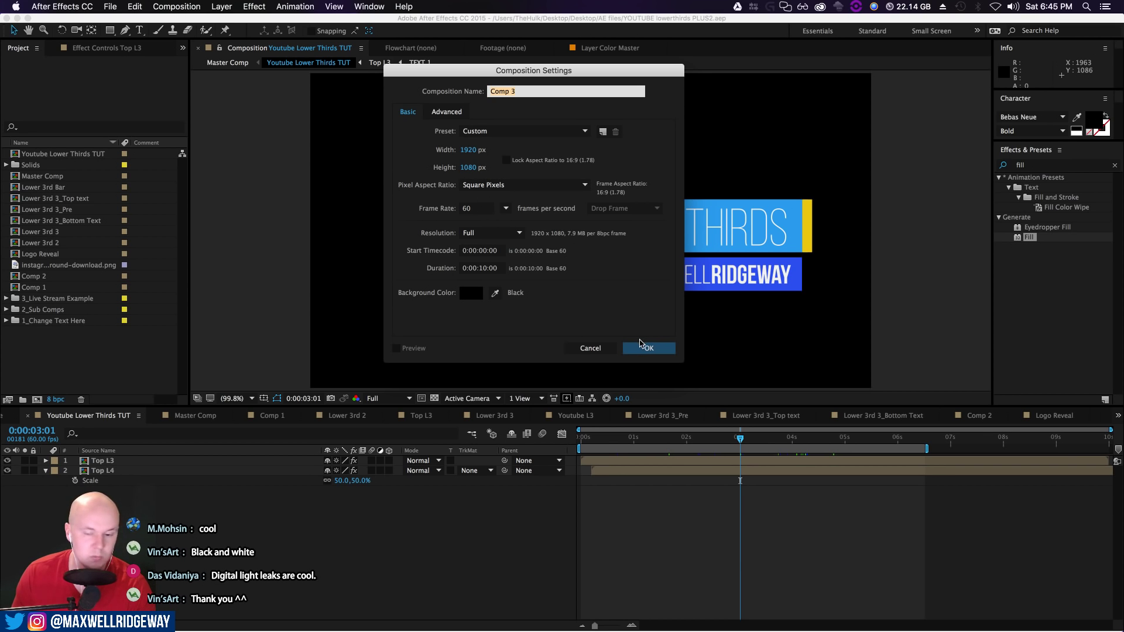
click(646, 350)
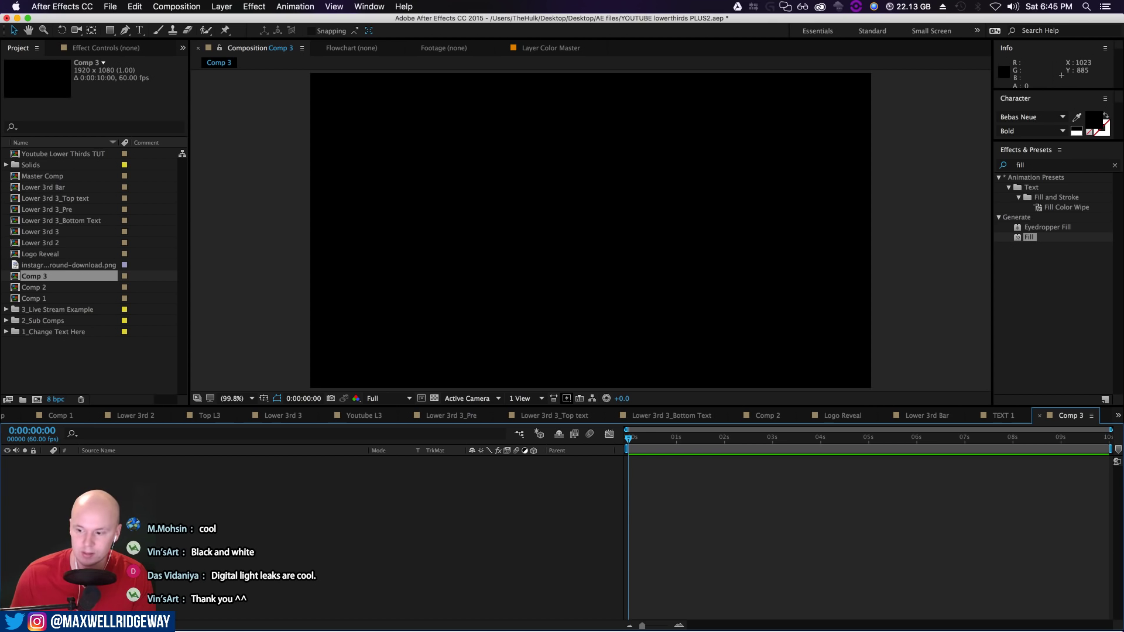
Switch to the YouTube video in Chrome and replay the start of the circle transition from about 0:35, pausing at 0:37
key(super+Tab)
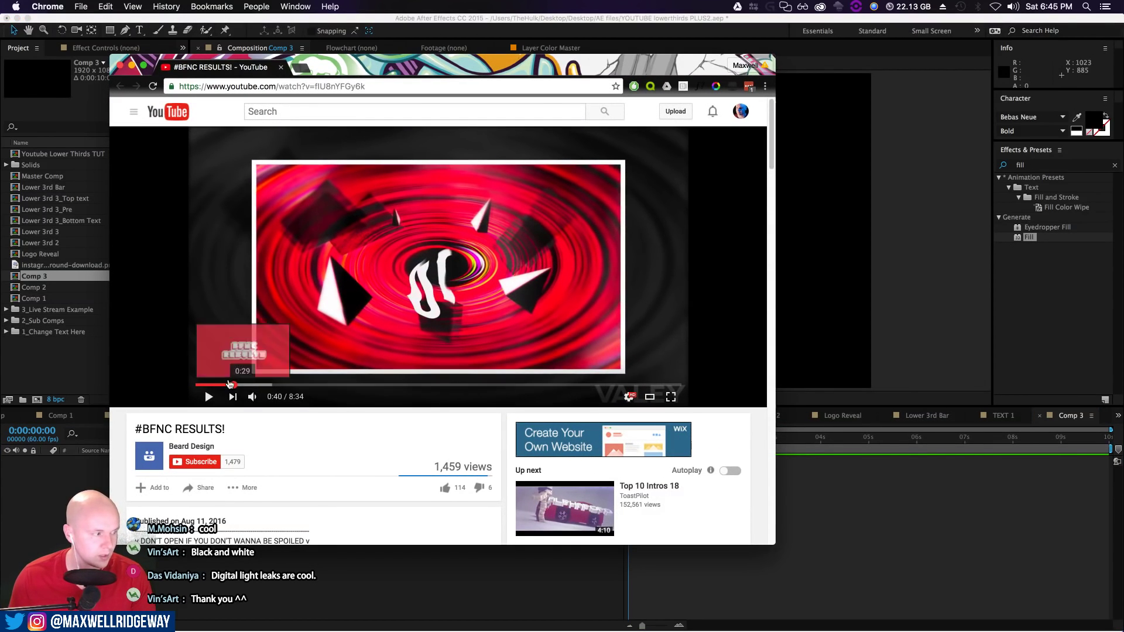
click(232, 385)
click(209, 397)
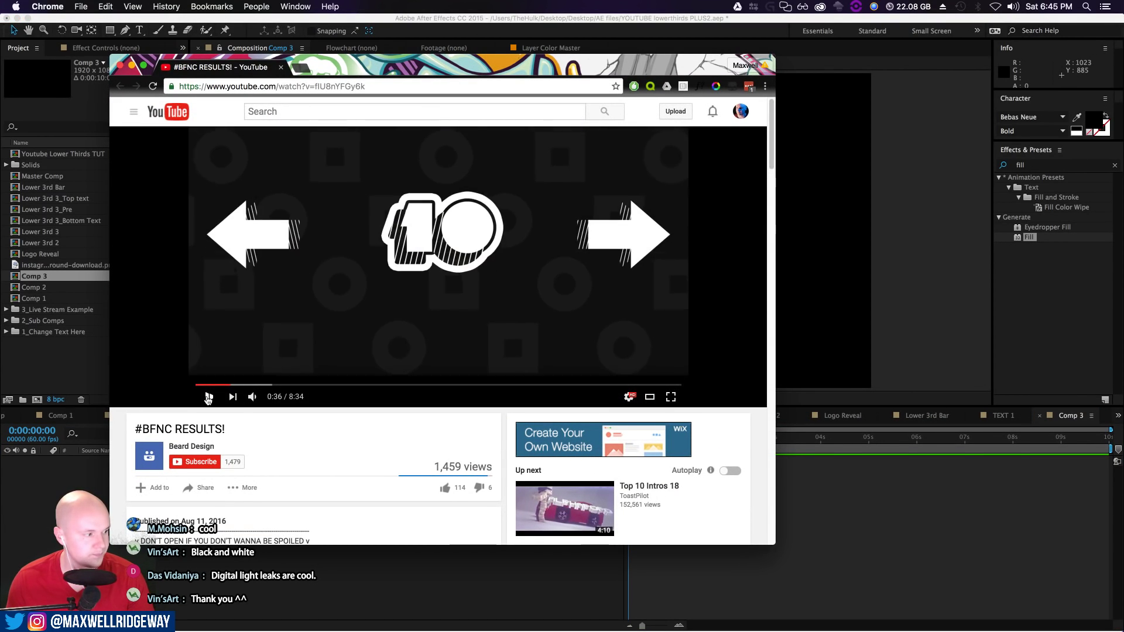
click(212, 397)
click(208, 396)
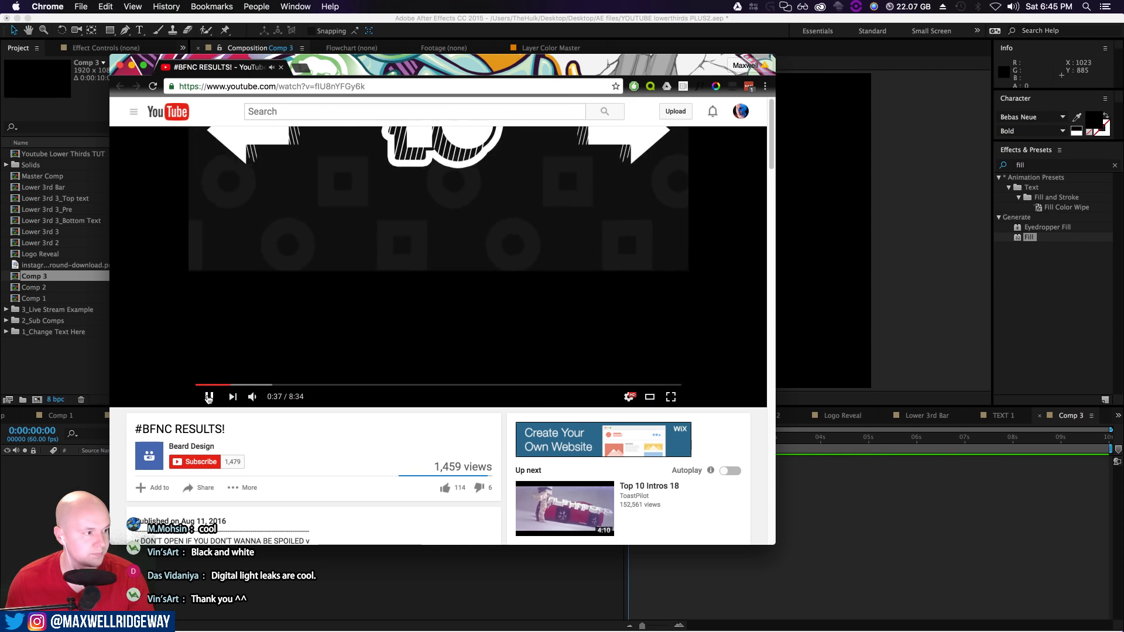
drag(228, 385, 228, 387)
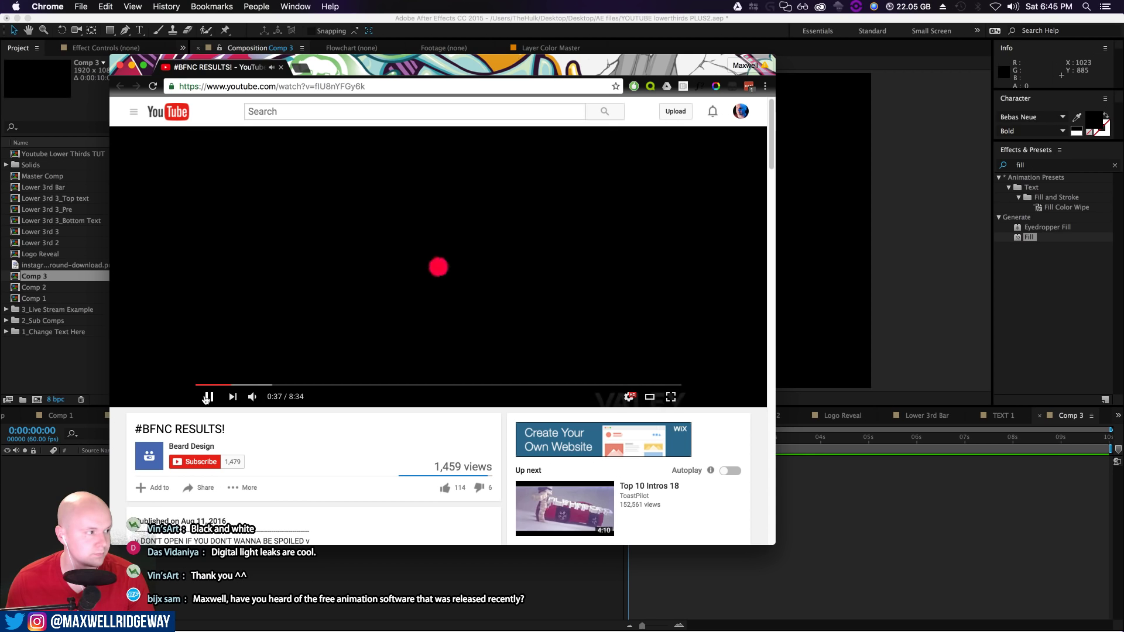
click(206, 399)
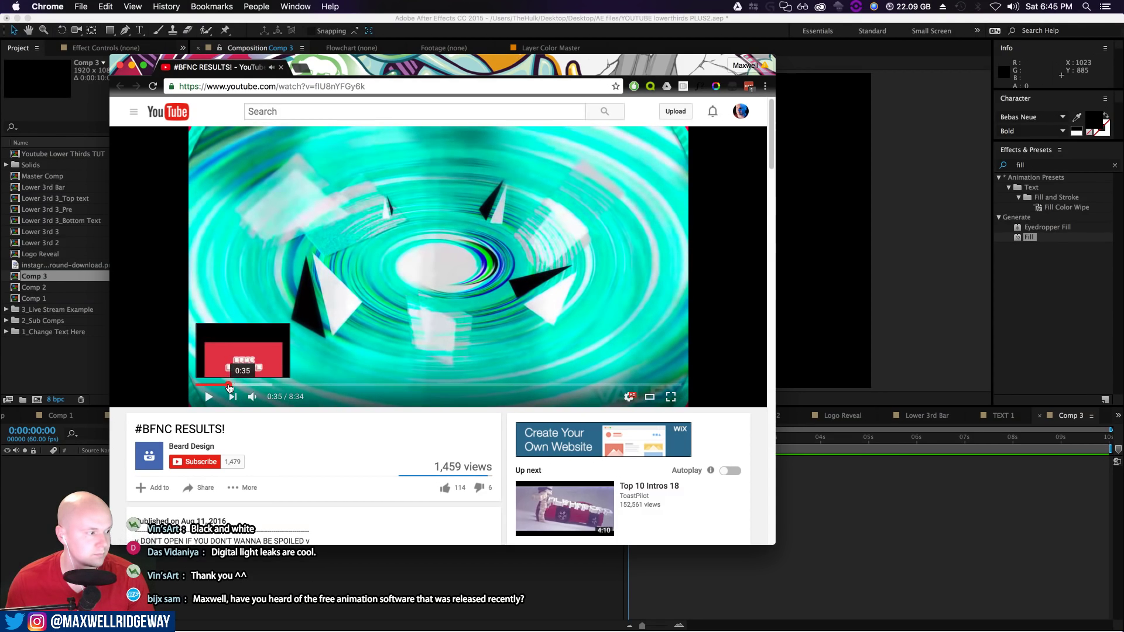
click(228, 385)
click(208, 397)
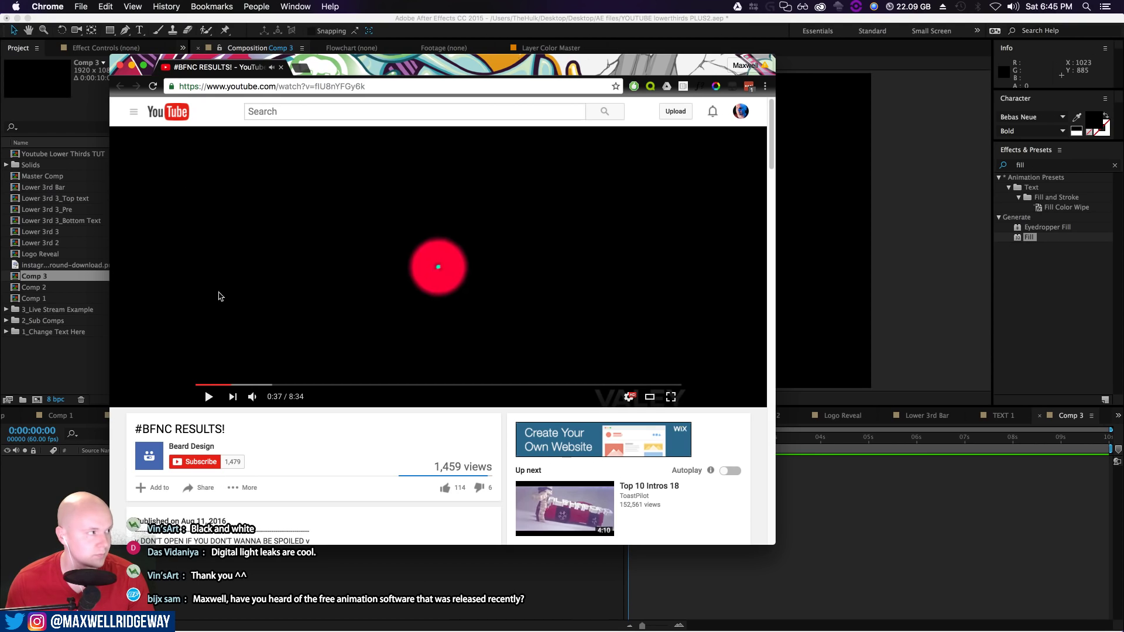
Return to After Effects and draw a small white square with the Rectangle tool in the upper-left area of the new composition
click(132, 66)
click(233, 513)
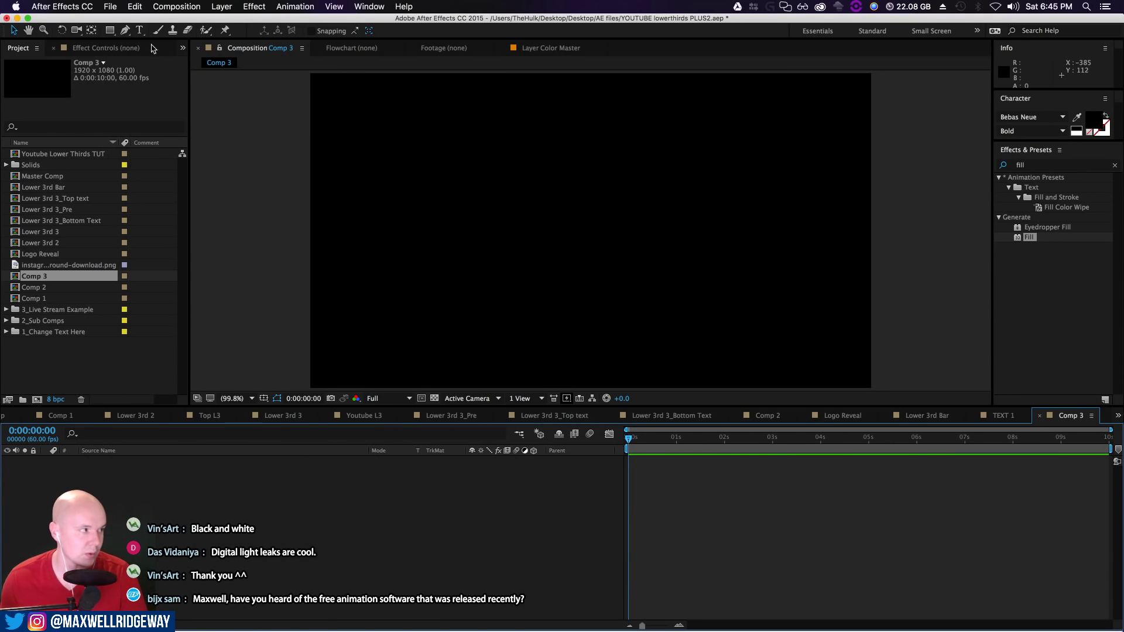
drag(110, 31, 151, 30)
drag(434, 161, 489, 215)
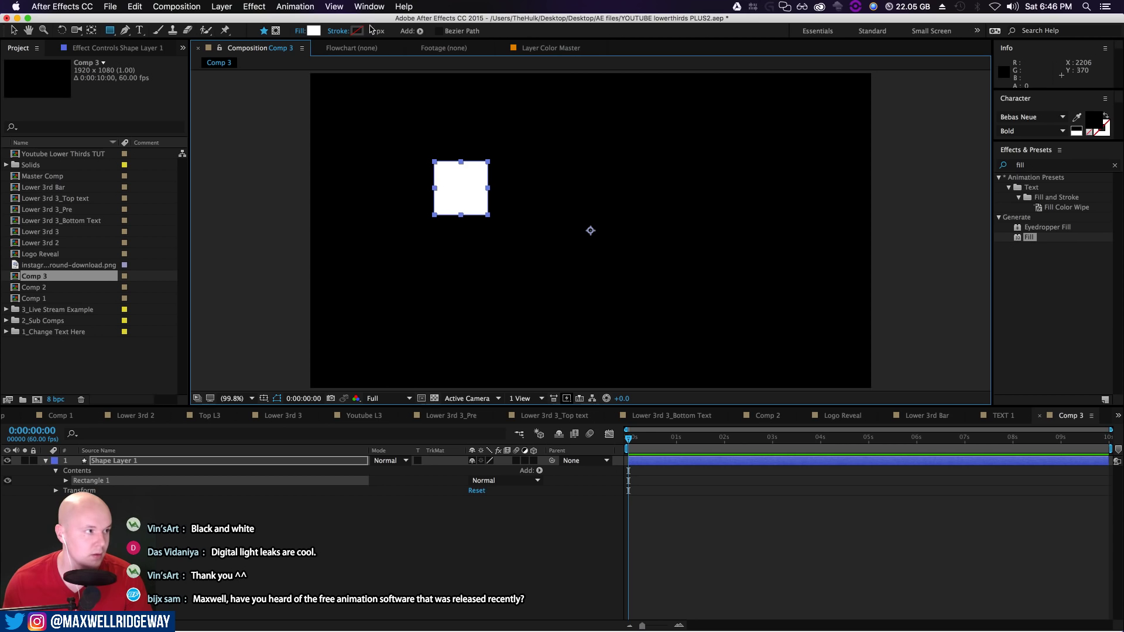
Bring up the Motion script panel as a floating window beside the composition
click(369, 6)
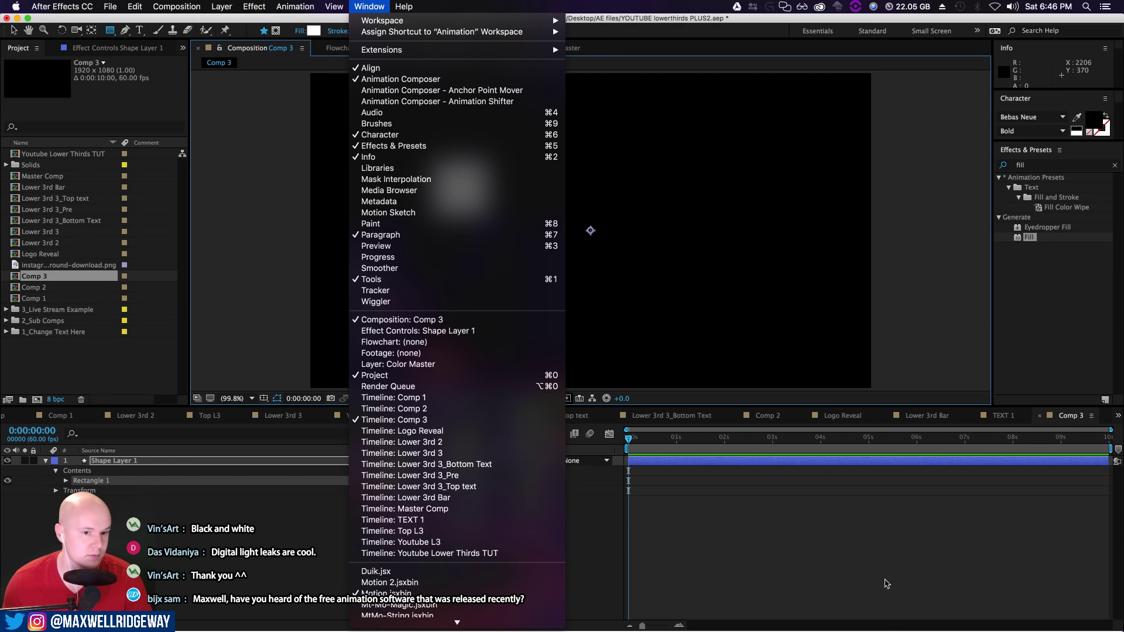
click(885, 579)
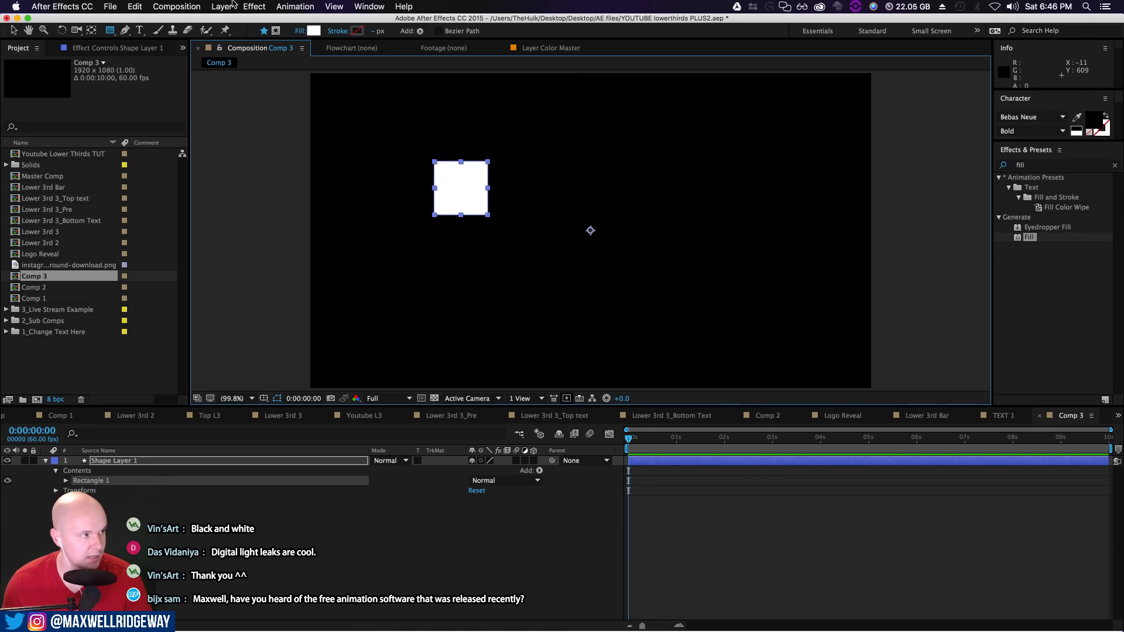
click(383, 8)
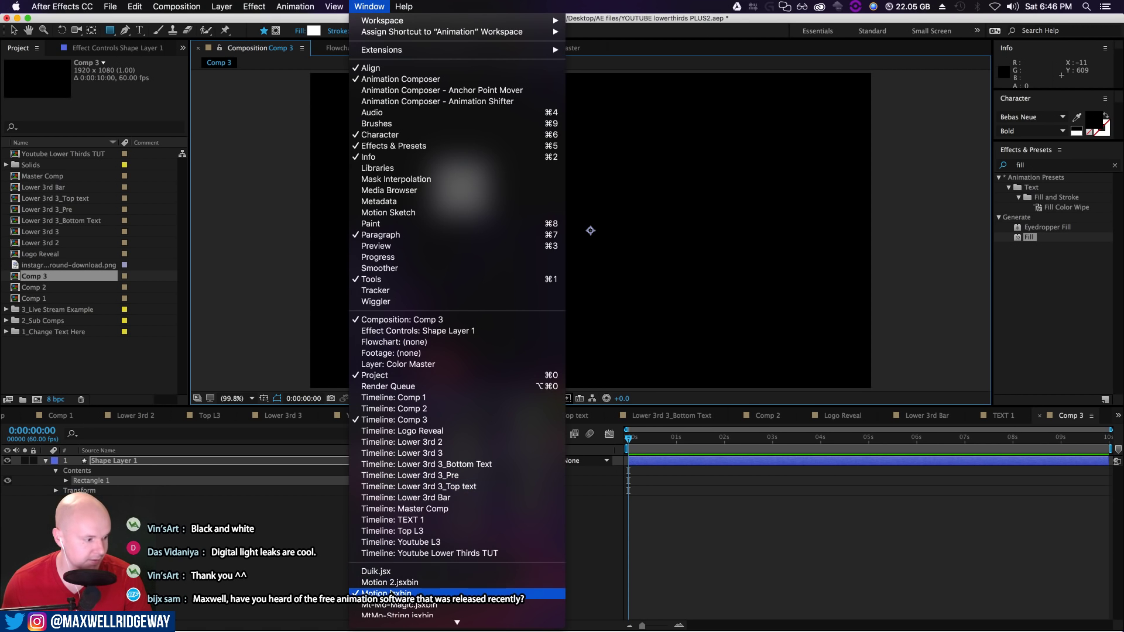
click(384, 596)
click(369, 6)
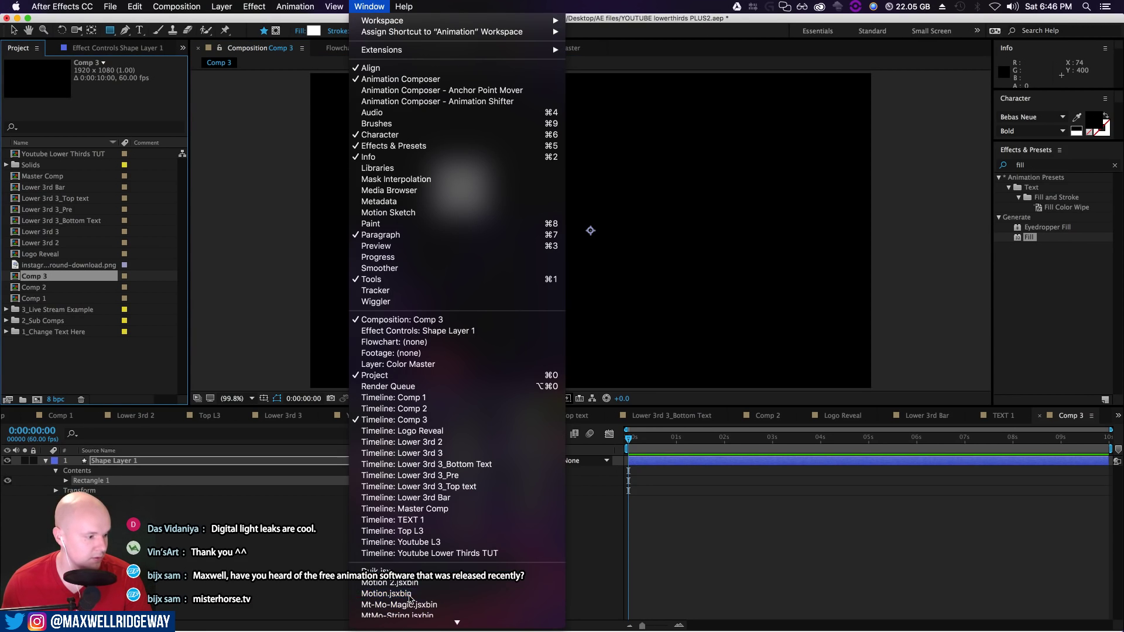
click(387, 604)
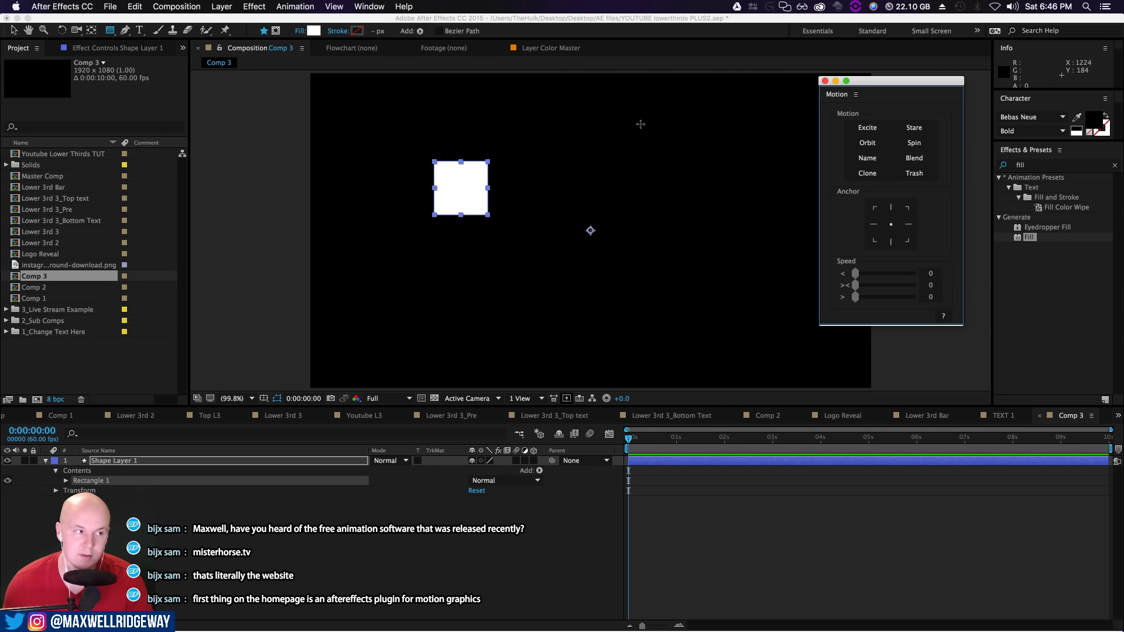
Bring up the Animation Composer window, shrink it and move it clear of the screen's edge
click(369, 7)
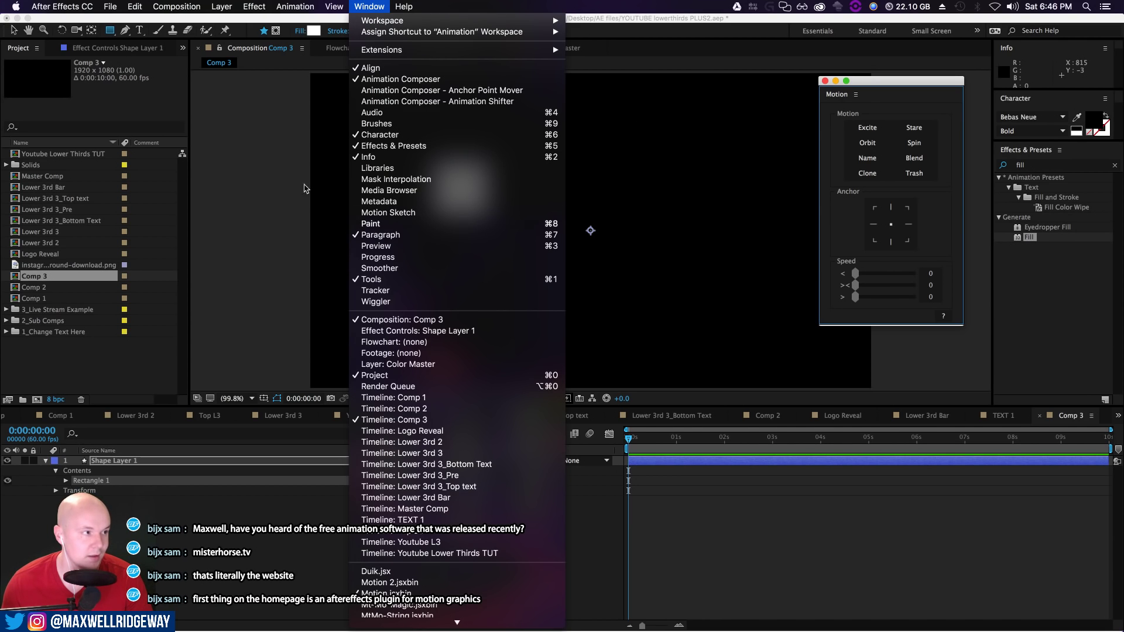
click(306, 188)
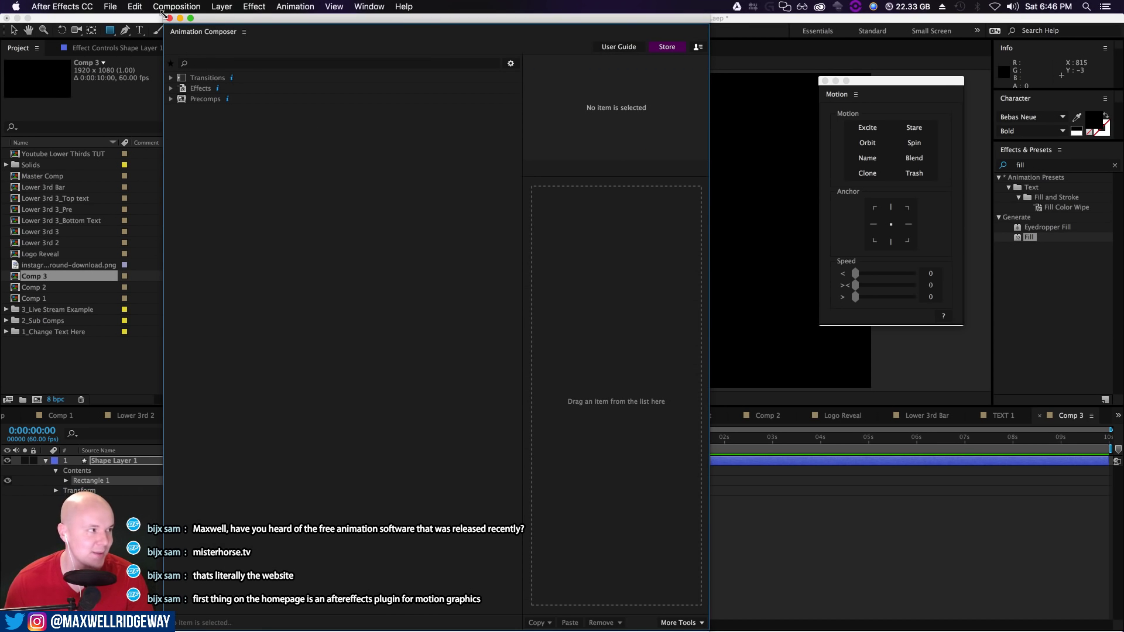
drag(165, 17, 214, 180)
drag(354, 179, 362, 109)
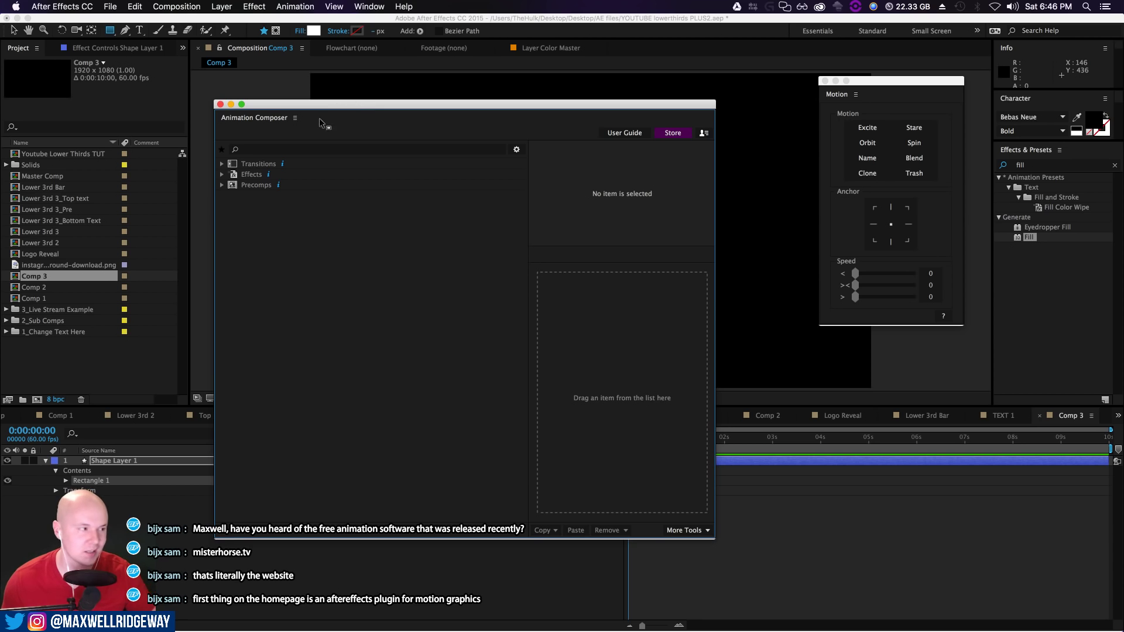
Browse Animation Composer's 2D Layer Transformations and preview the CC Cross Blur and Gaussian Blur presets under Blur & Fade
click(223, 165)
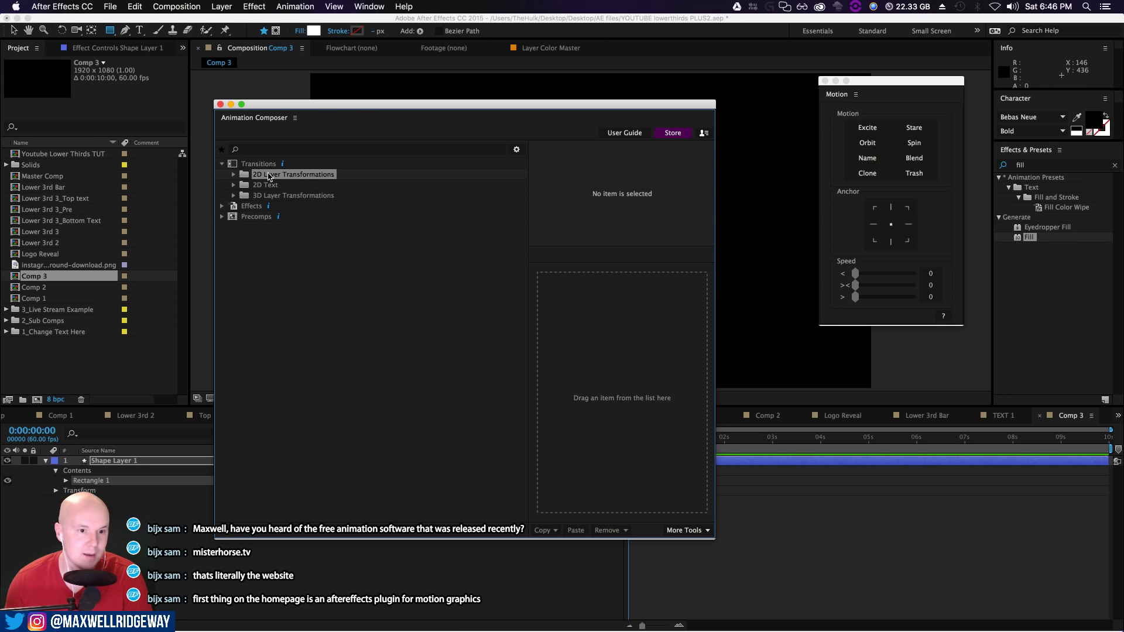
click(234, 175)
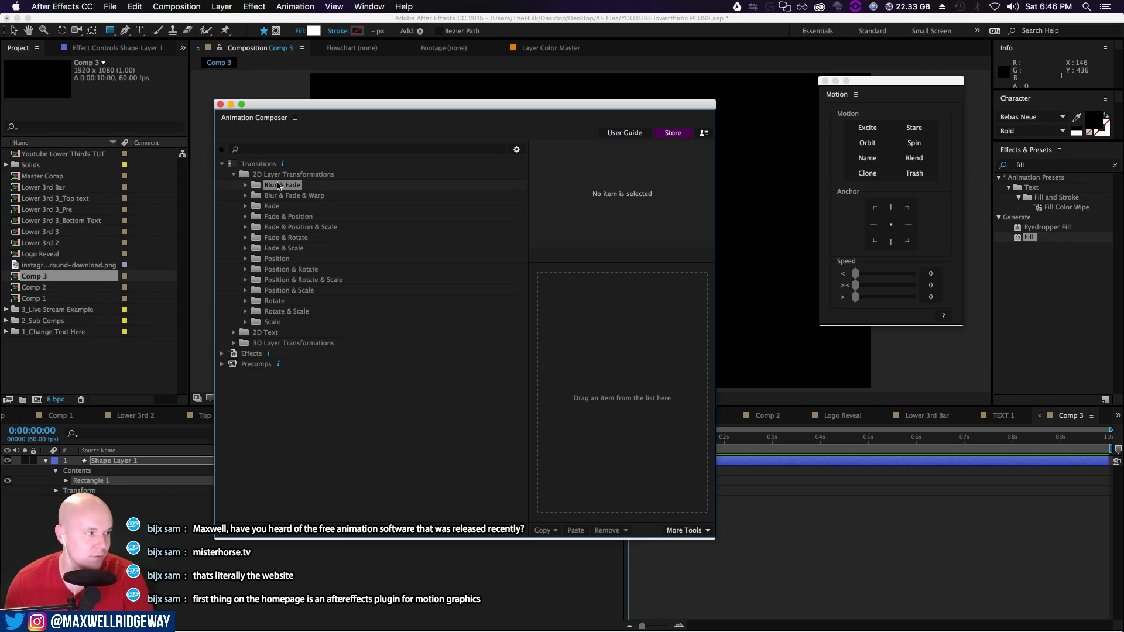
drag(575, 108, 606, 133)
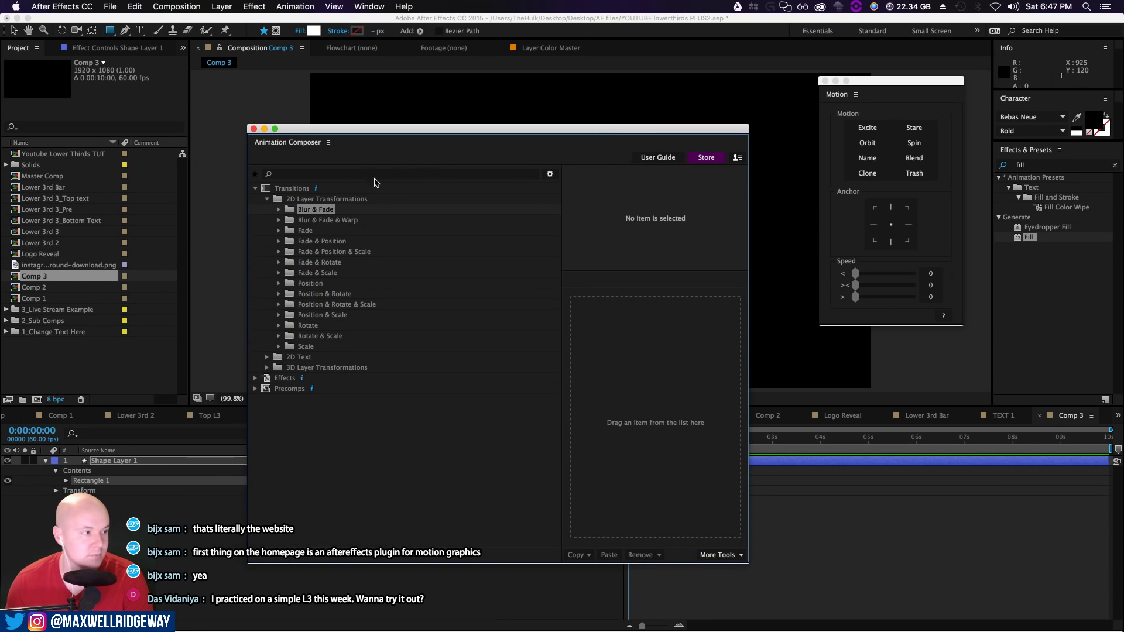
click(279, 210)
click(346, 220)
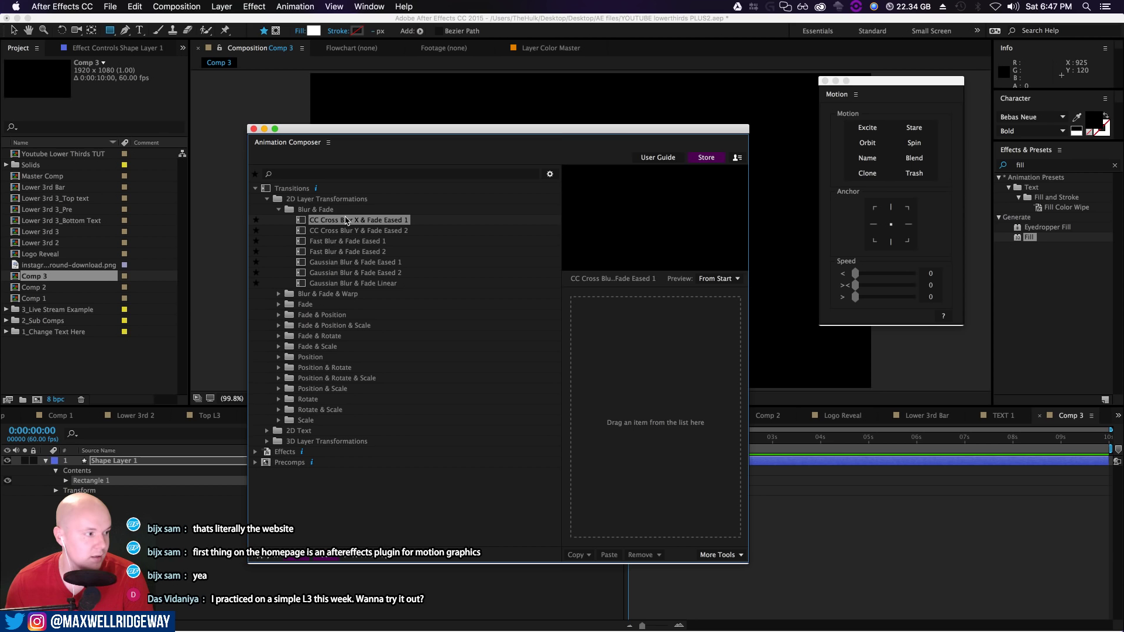
click(340, 263)
click(339, 272)
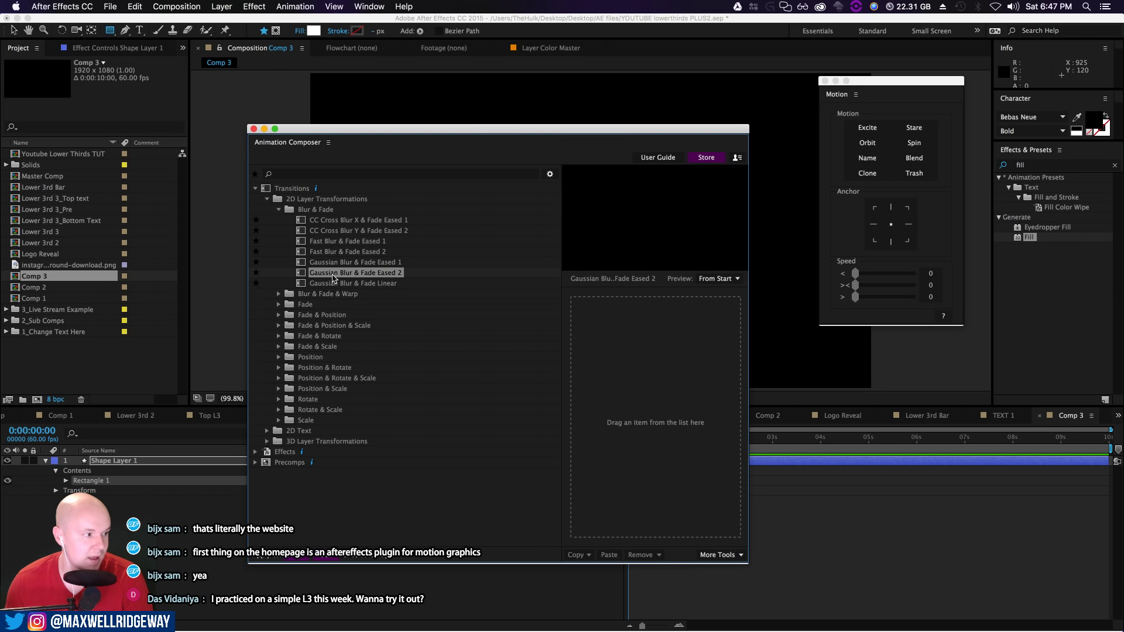
click(337, 283)
drag(475, 131, 449, 83)
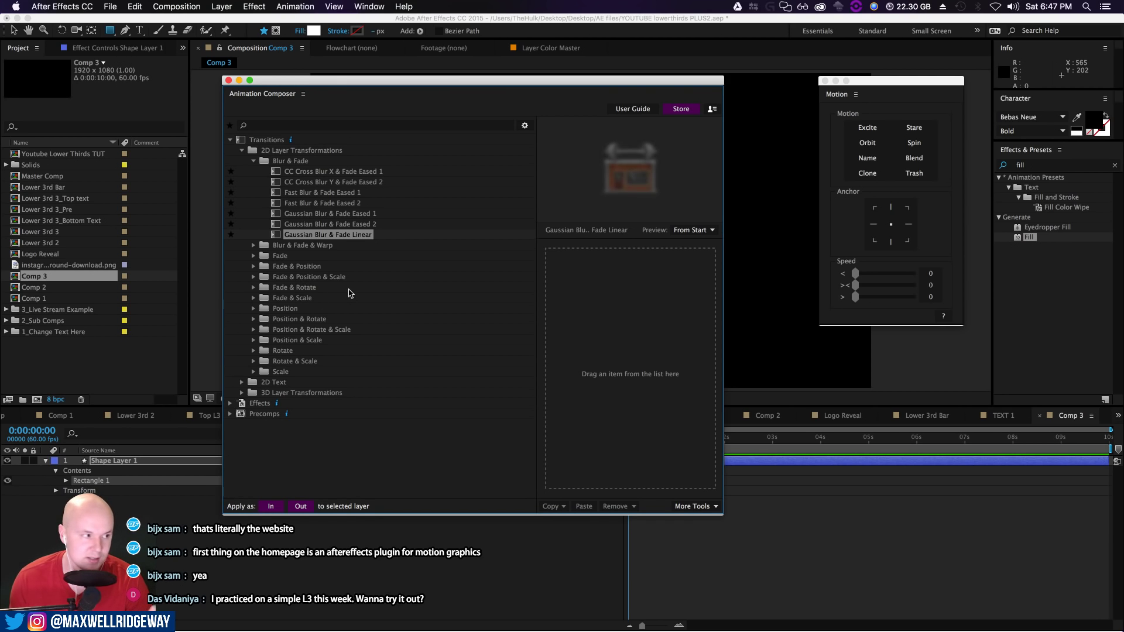
Deselect the shape layer and reposition the floating Motion and Animation Composer windows over the composition
click(591, 556)
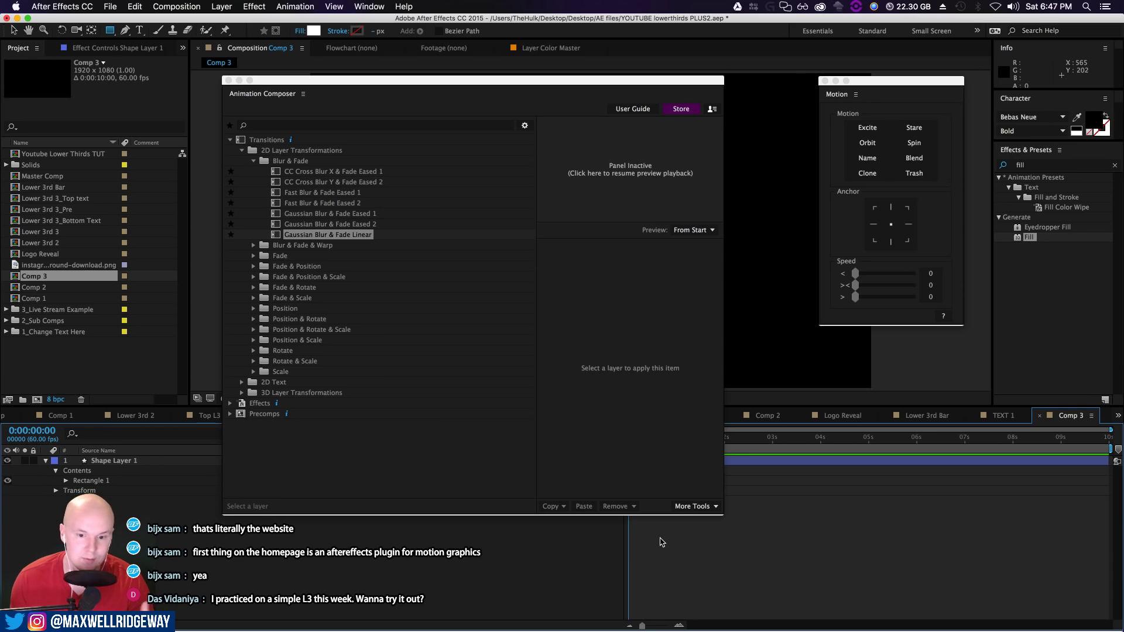
mouse_move(877, 83)
mouse_down()
mouse_move(829, 123)
mouse_move(835, 103)
mouse_up()
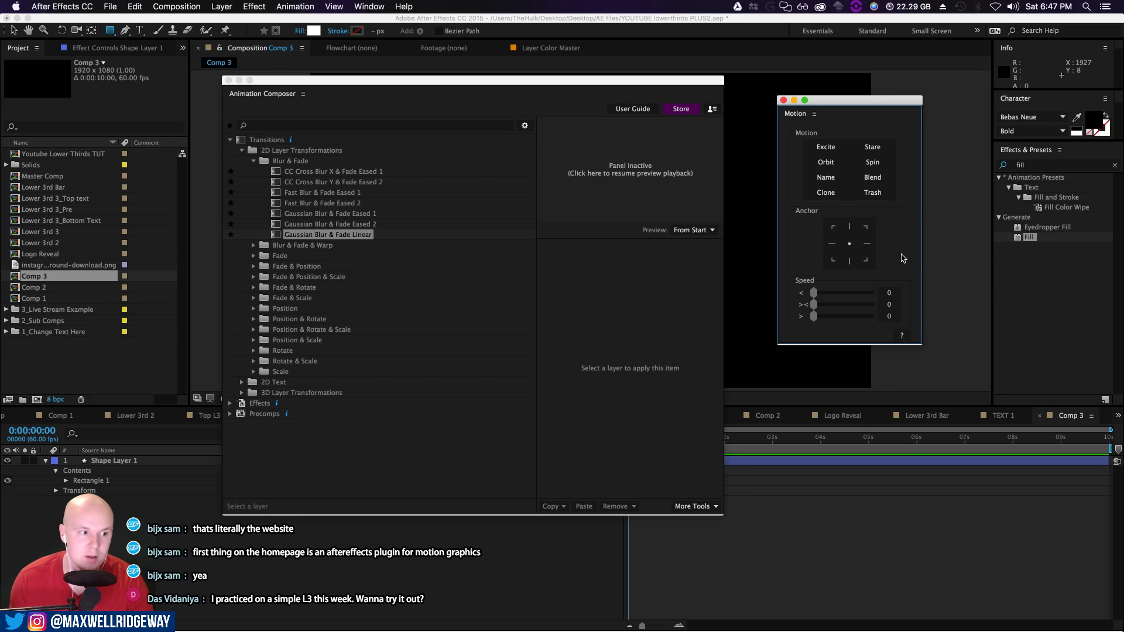
drag(836, 103, 857, 105)
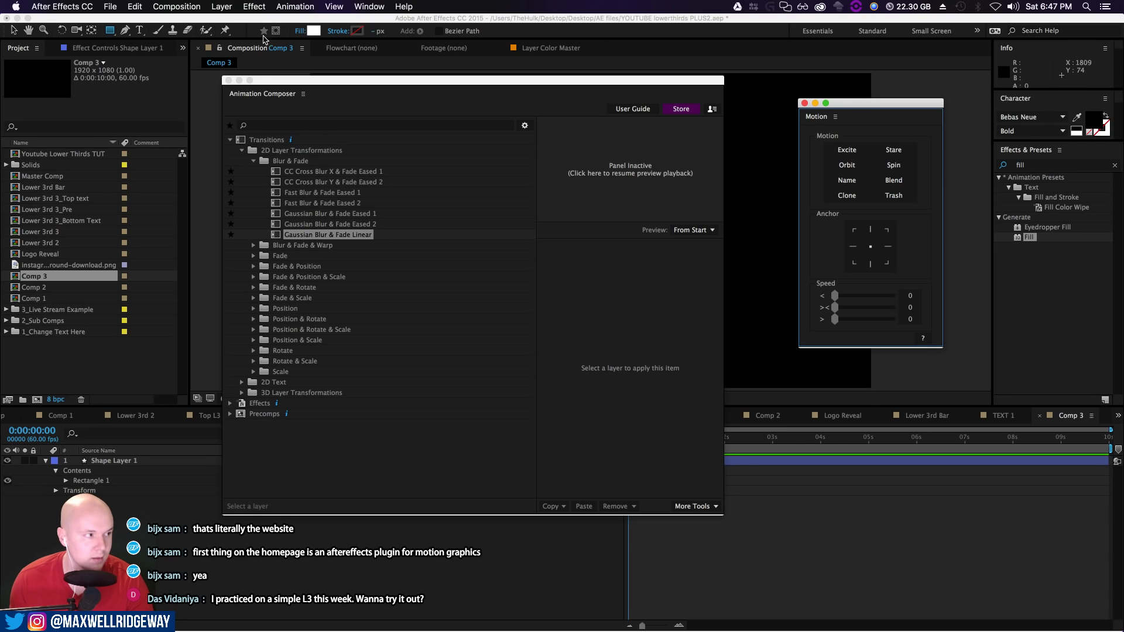
drag(328, 80, 336, 80)
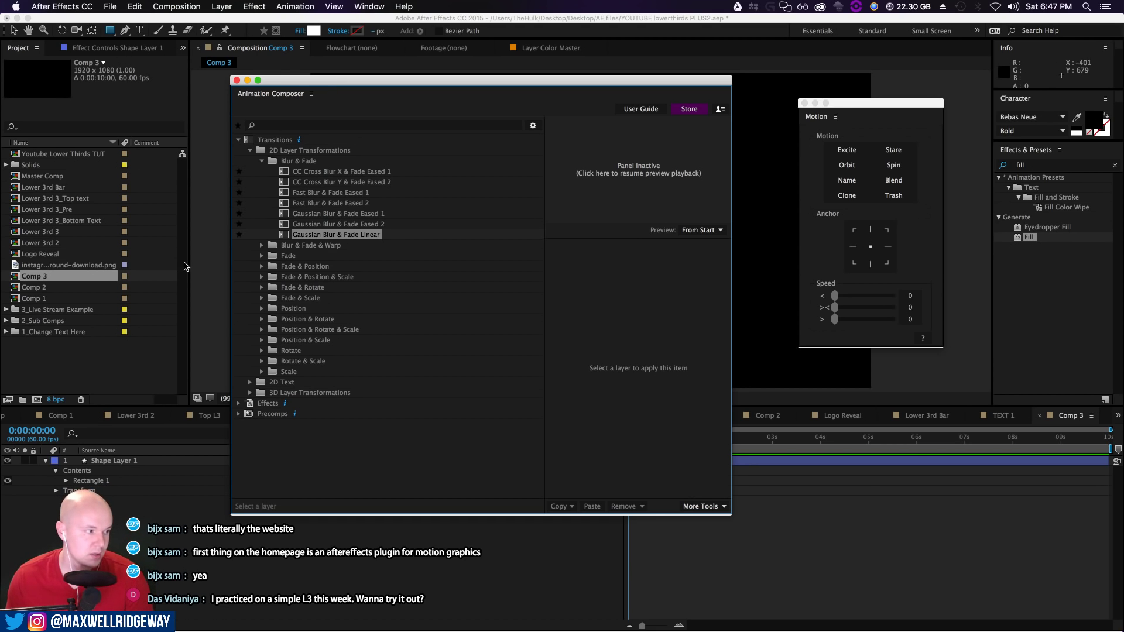
Collapse Blur & Fade, preview the Ease In Position 1 – Quad preset under Position, and close Animation Composer
click(265, 163)
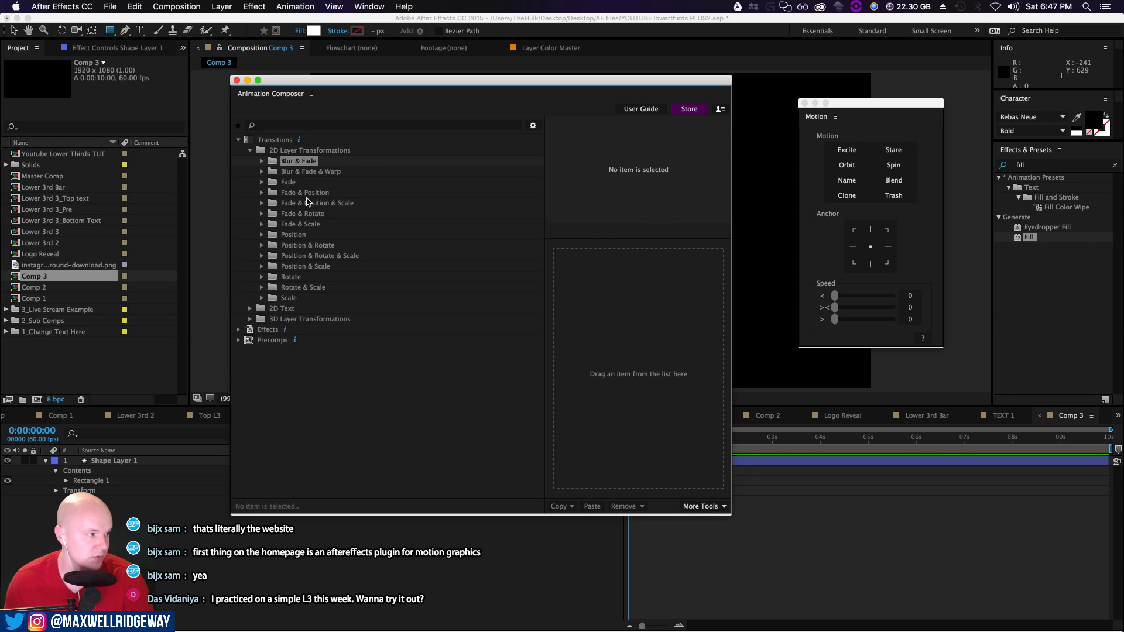
click(298, 236)
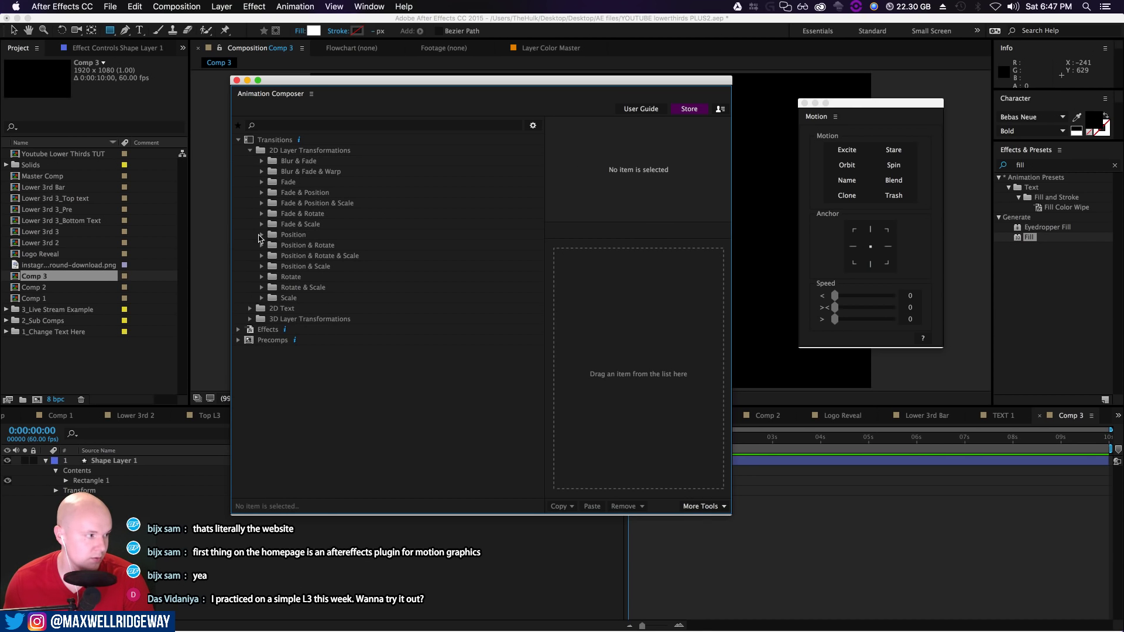
click(261, 234)
click(328, 329)
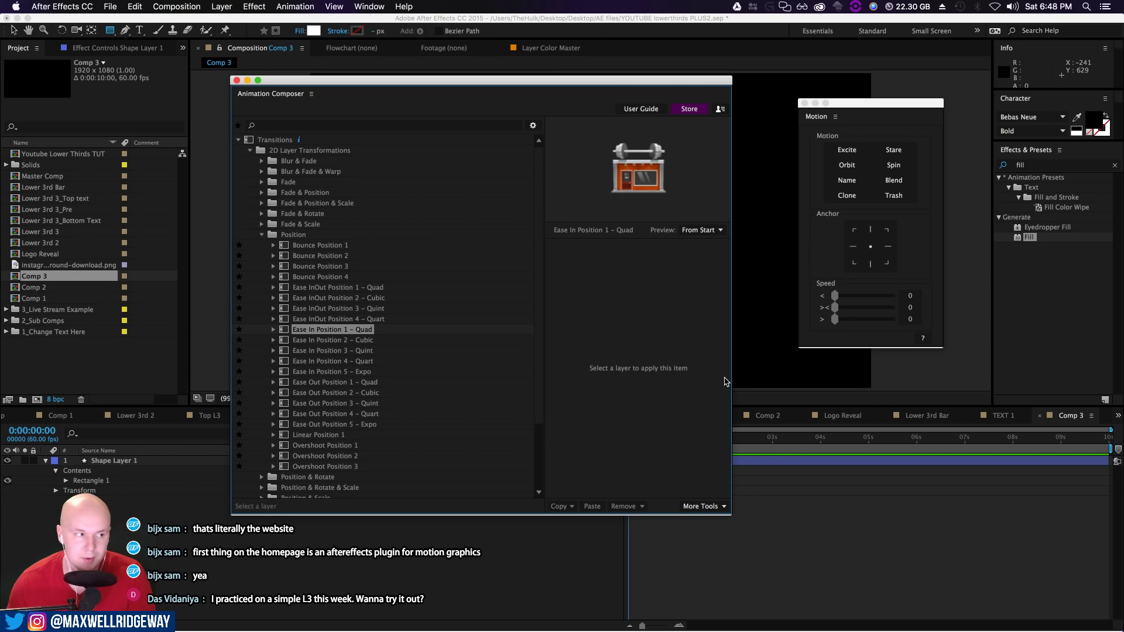
click(236, 80)
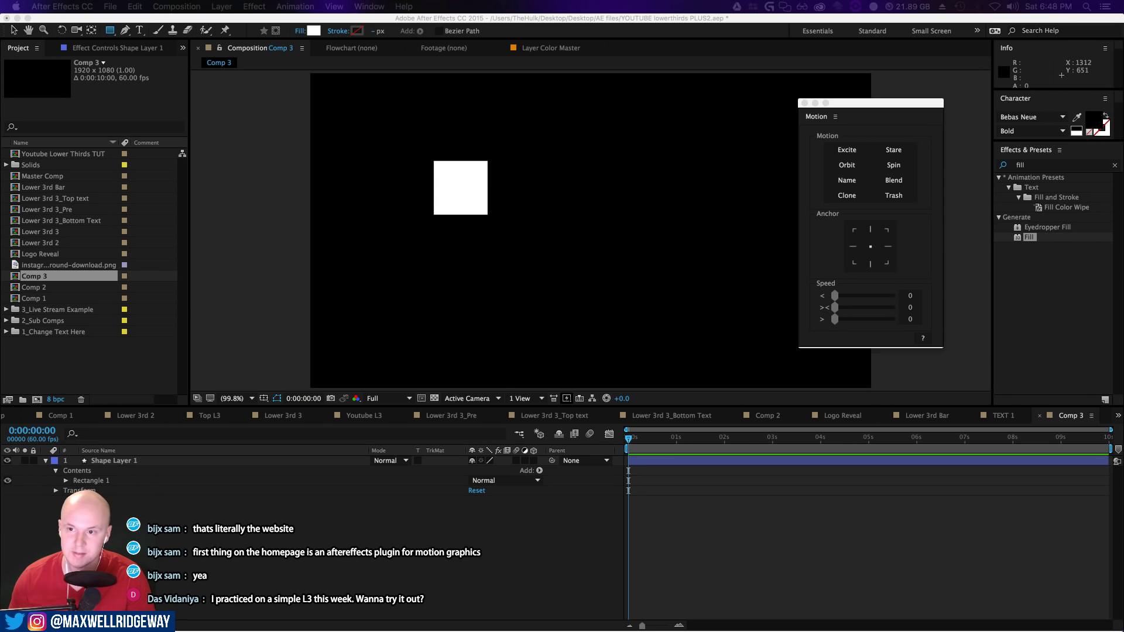
drag(0, 129, 0, 70)
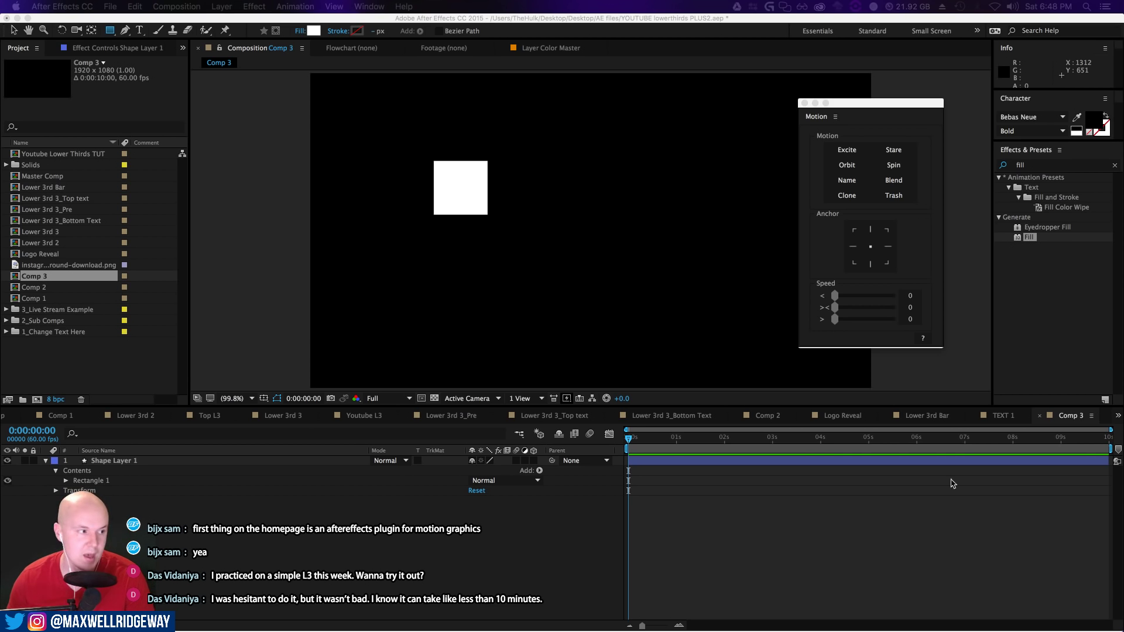
click(533, 551)
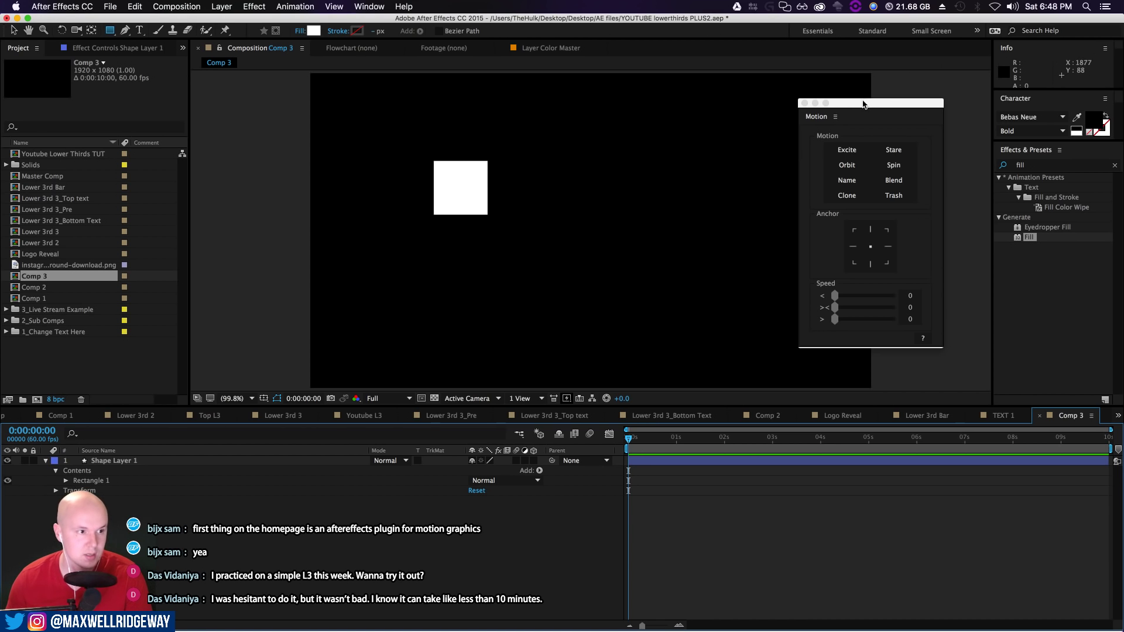
drag(870, 104, 885, 120)
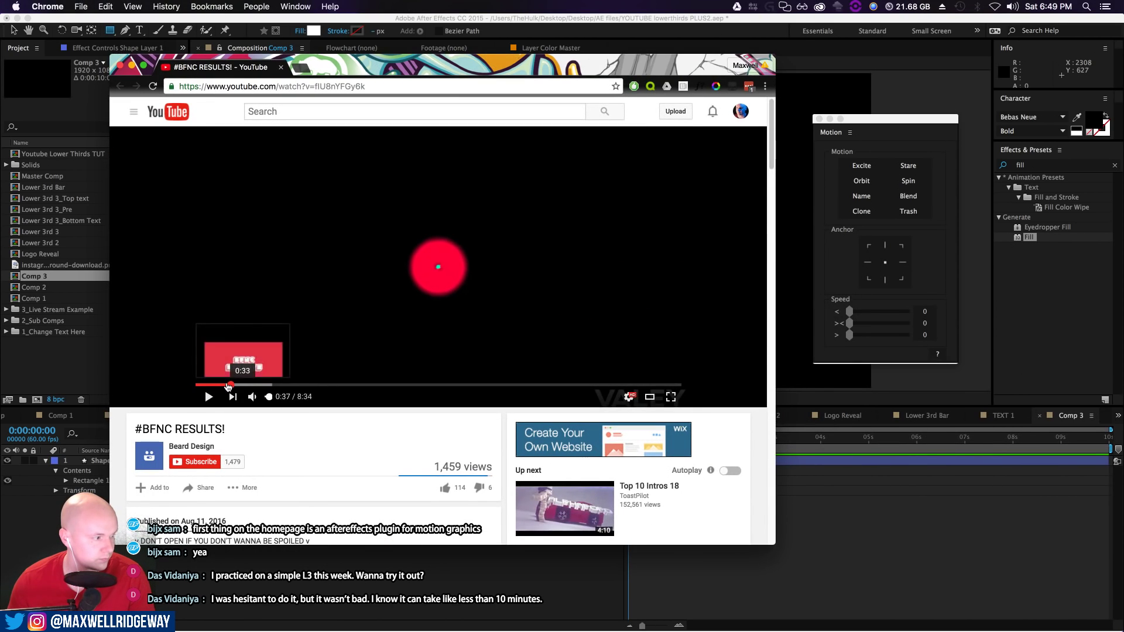
Replay the circle transition in the YouTube video up to 0:37, and return to After Effects
click(226, 385)
click(209, 397)
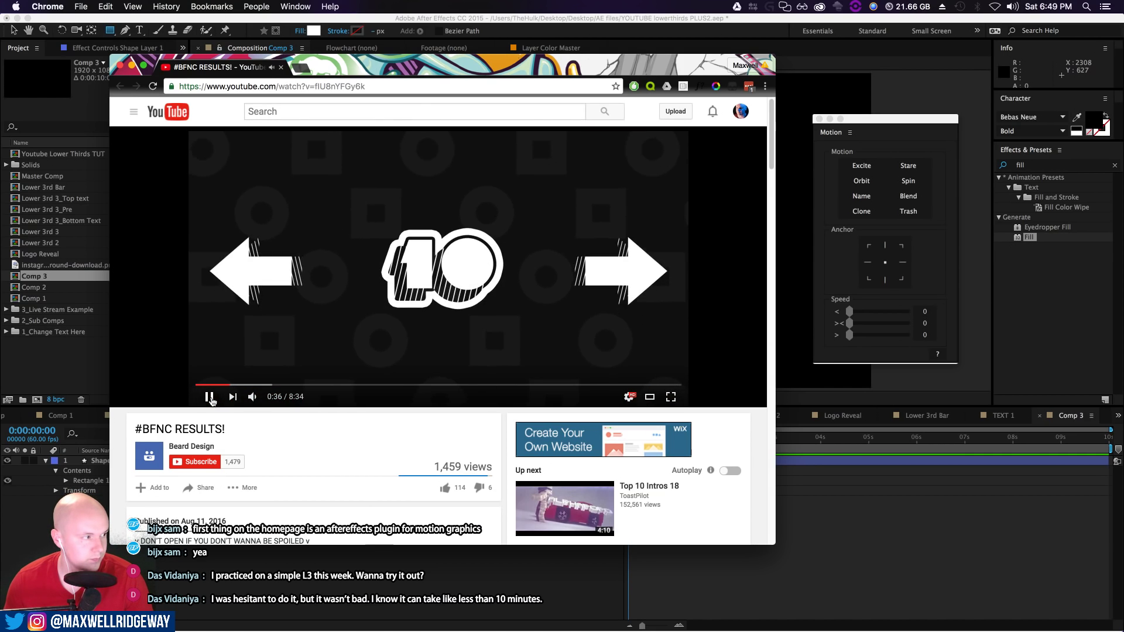
click(188, 205)
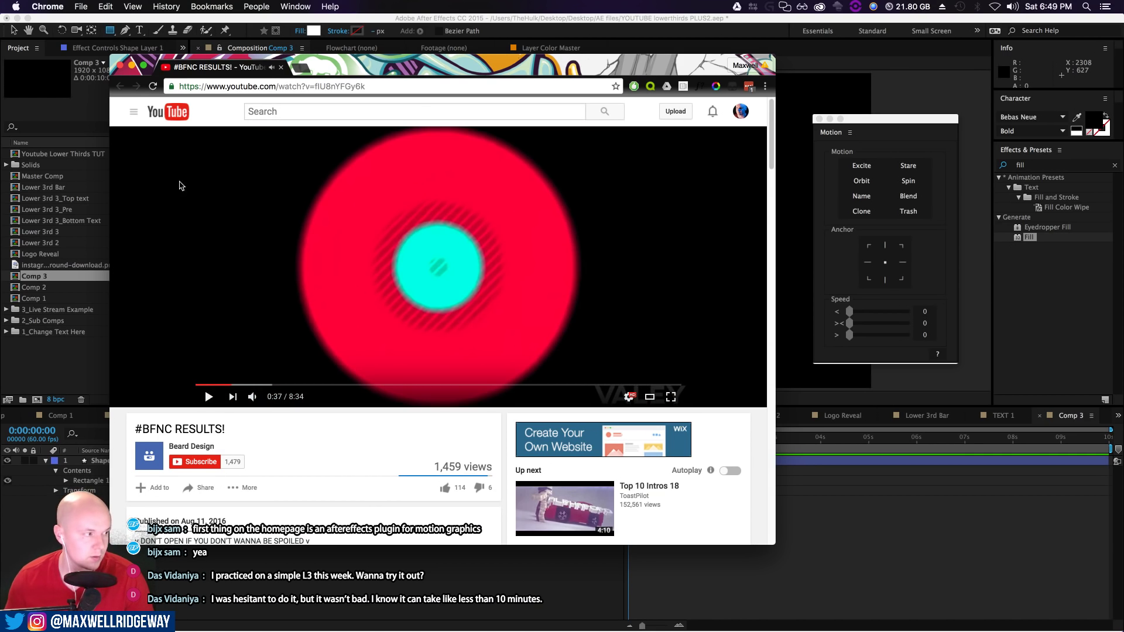
click(132, 65)
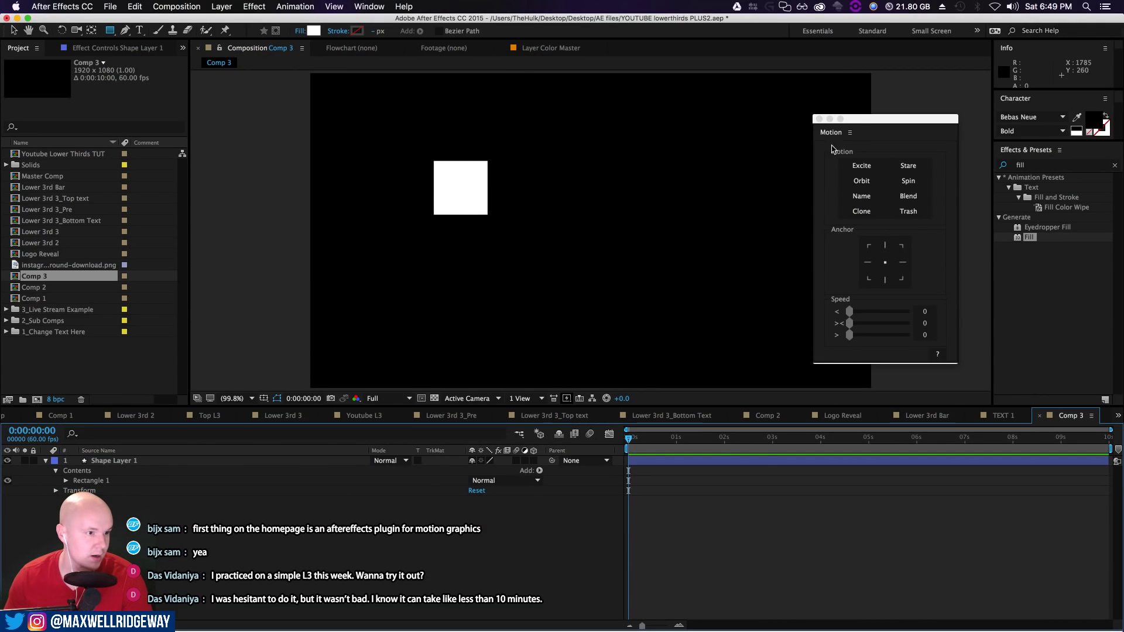
Close the Motion panel and change the square's fill color to dark gray 383838
click(830, 120)
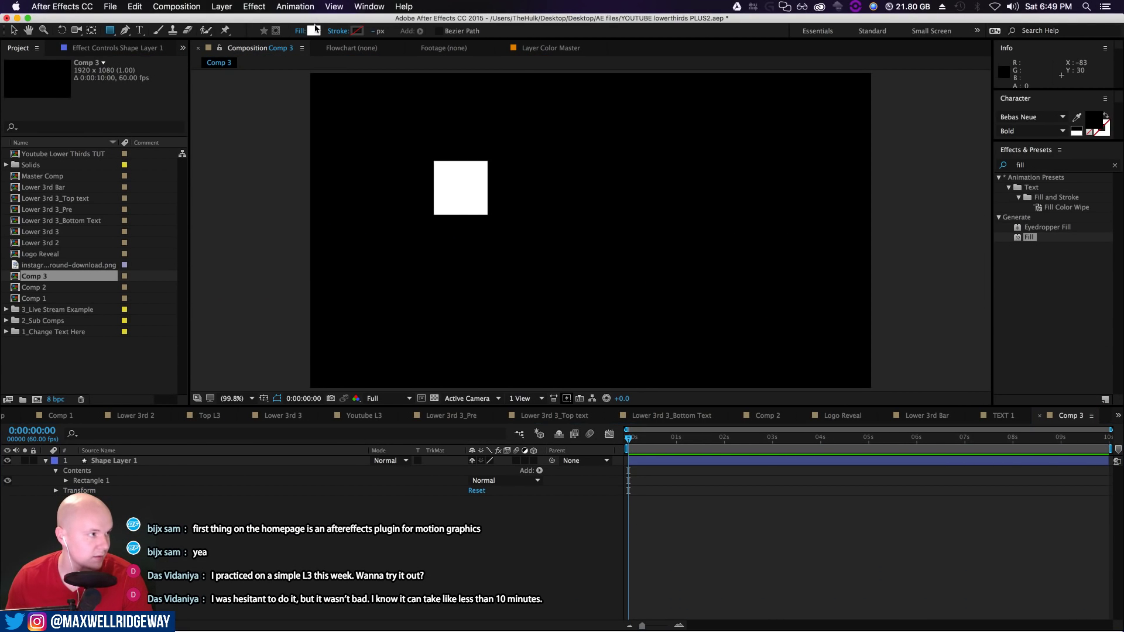
click(314, 30)
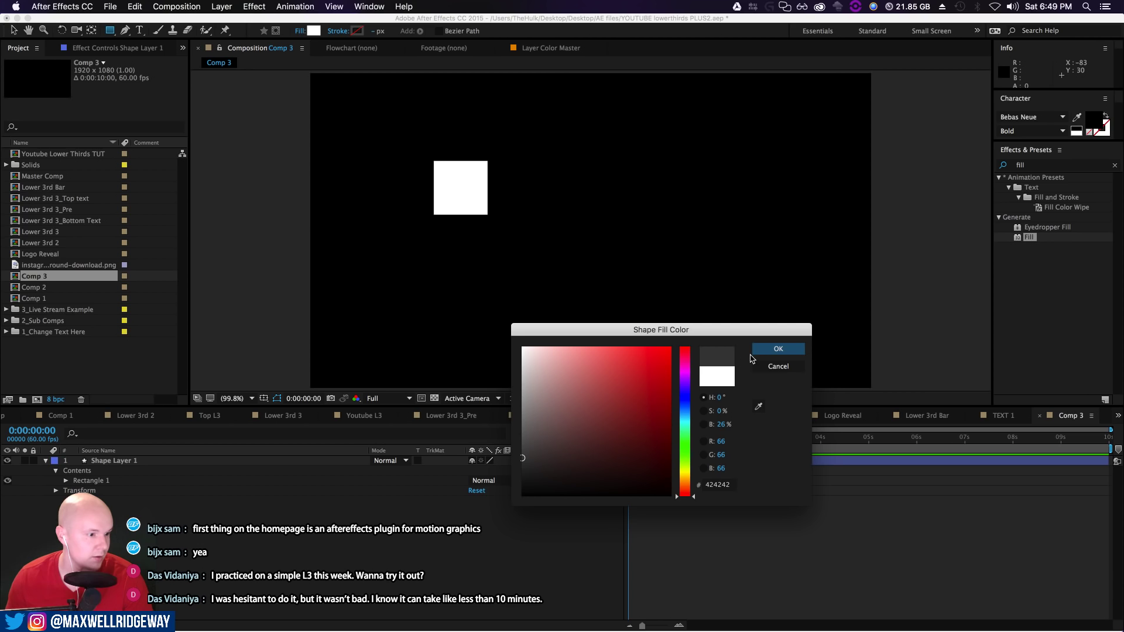
click(780, 349)
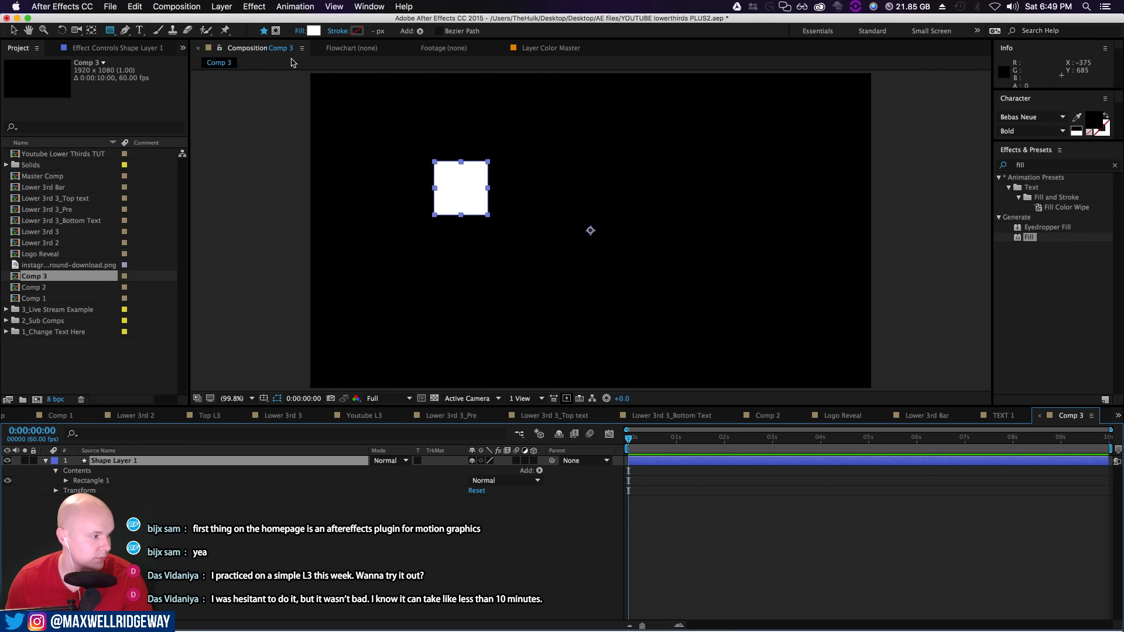
click(314, 30)
drag(562, 375, 516, 463)
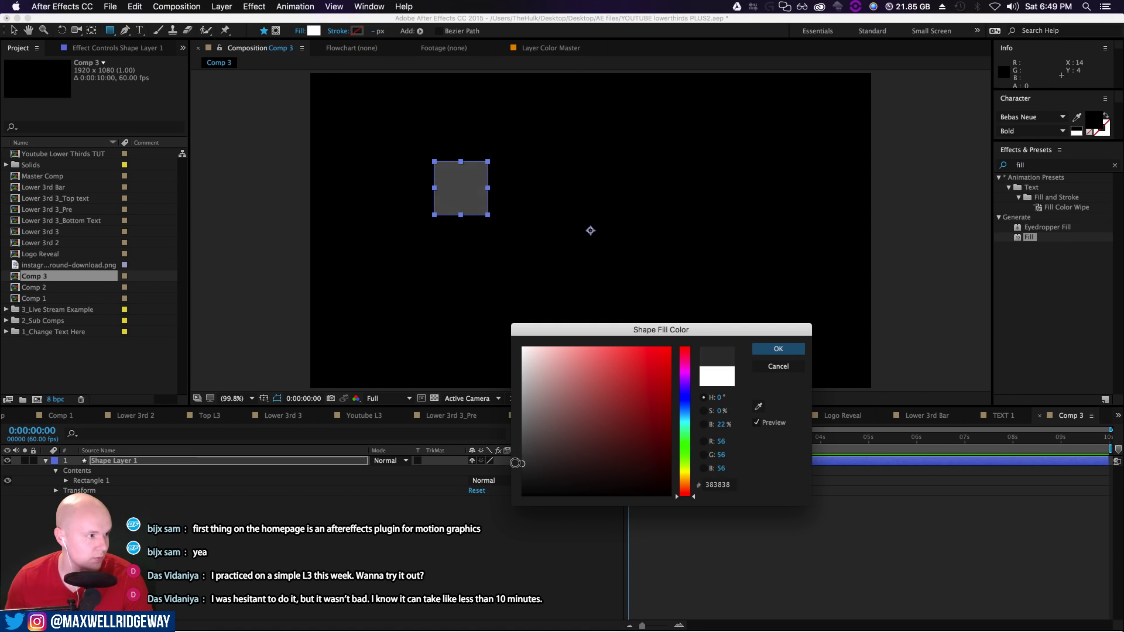
click(777, 349)
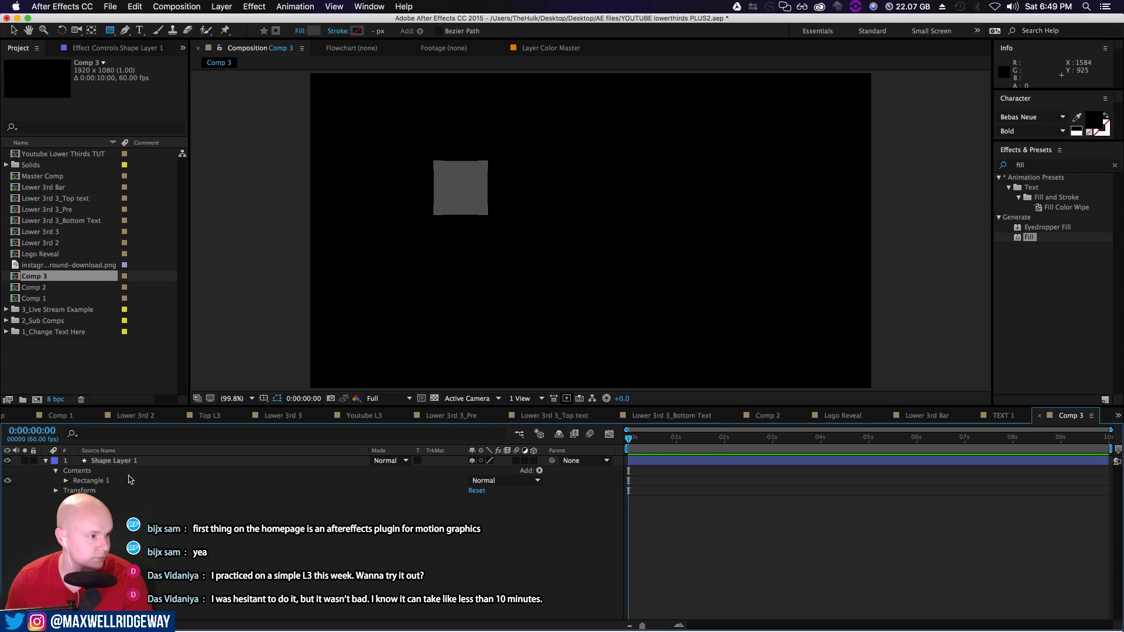
Center the shape layer's anchor point on the square using the Motion script panel, and close the panel
click(113, 462)
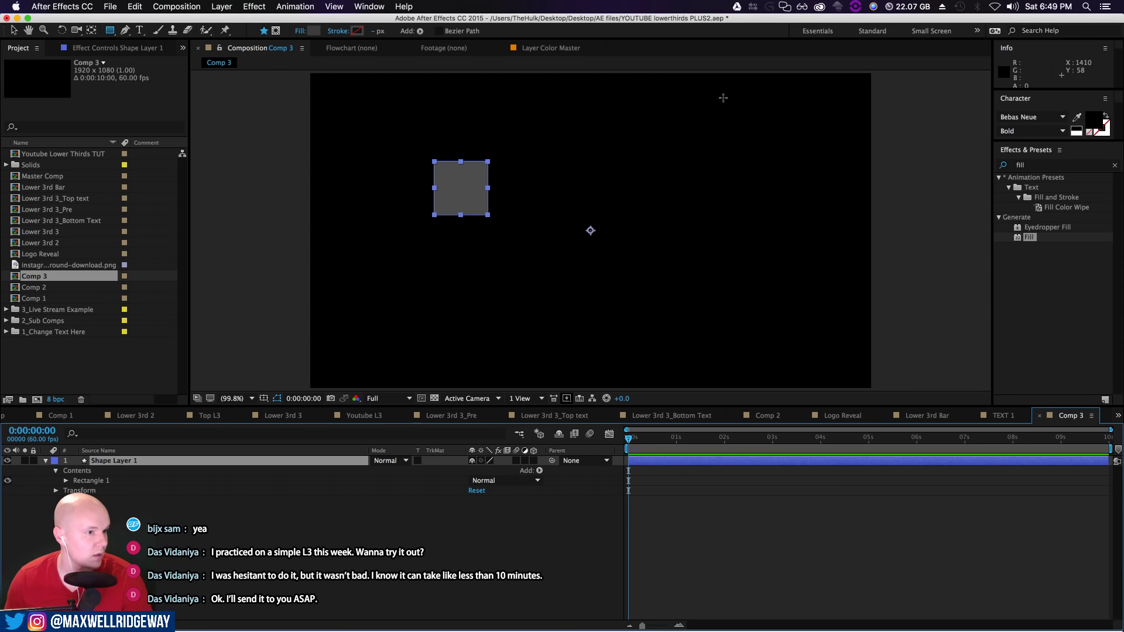
click(354, 11)
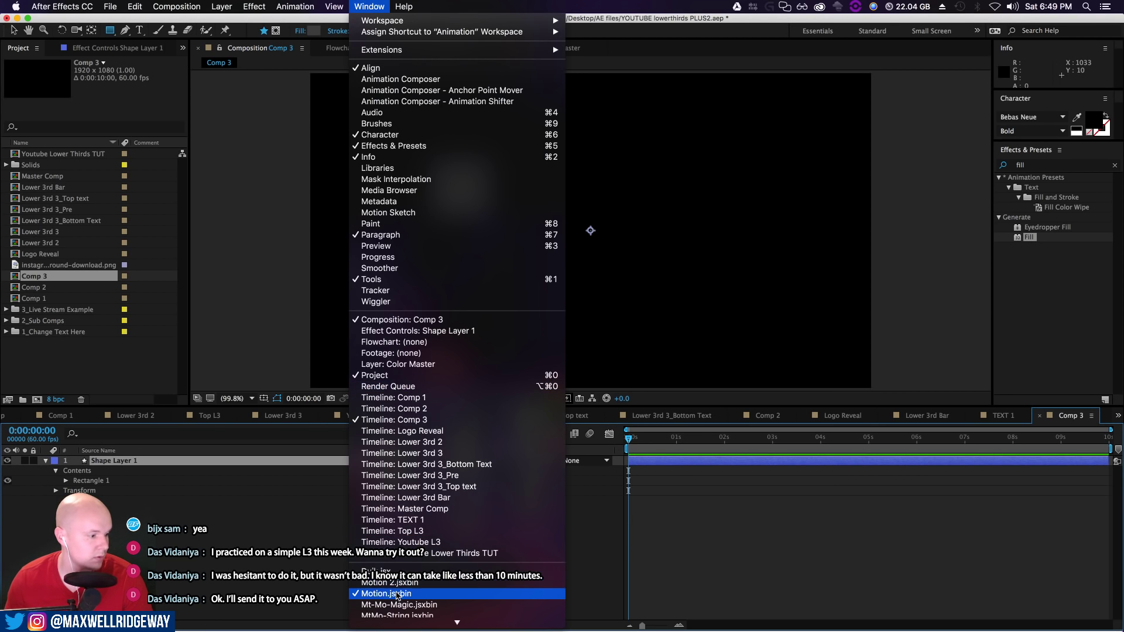
click(370, 6)
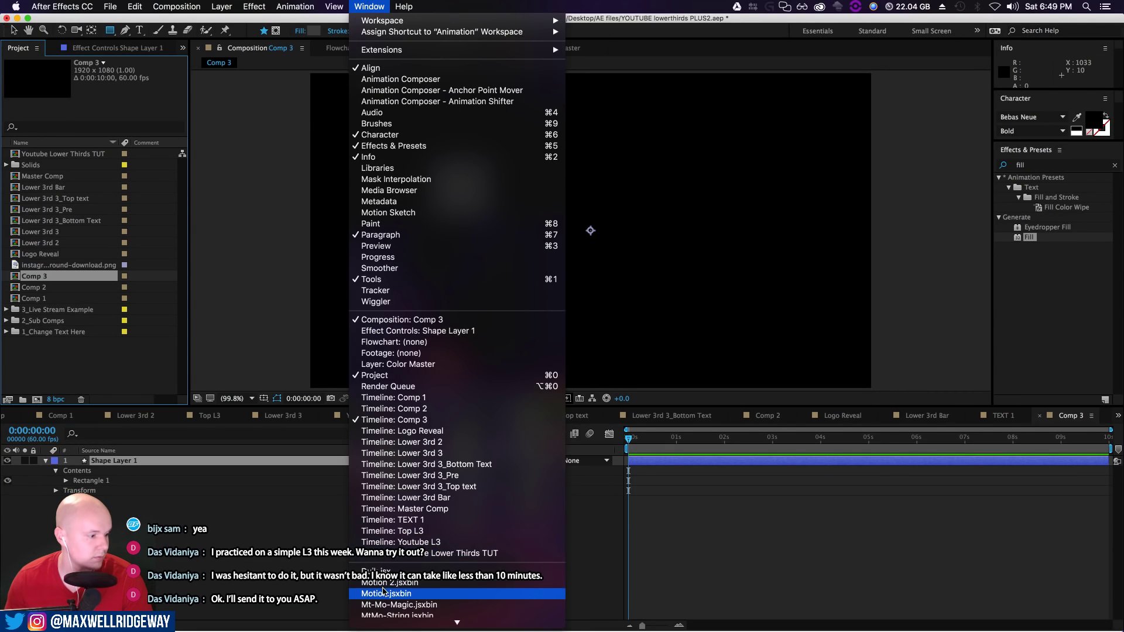
click(396, 593)
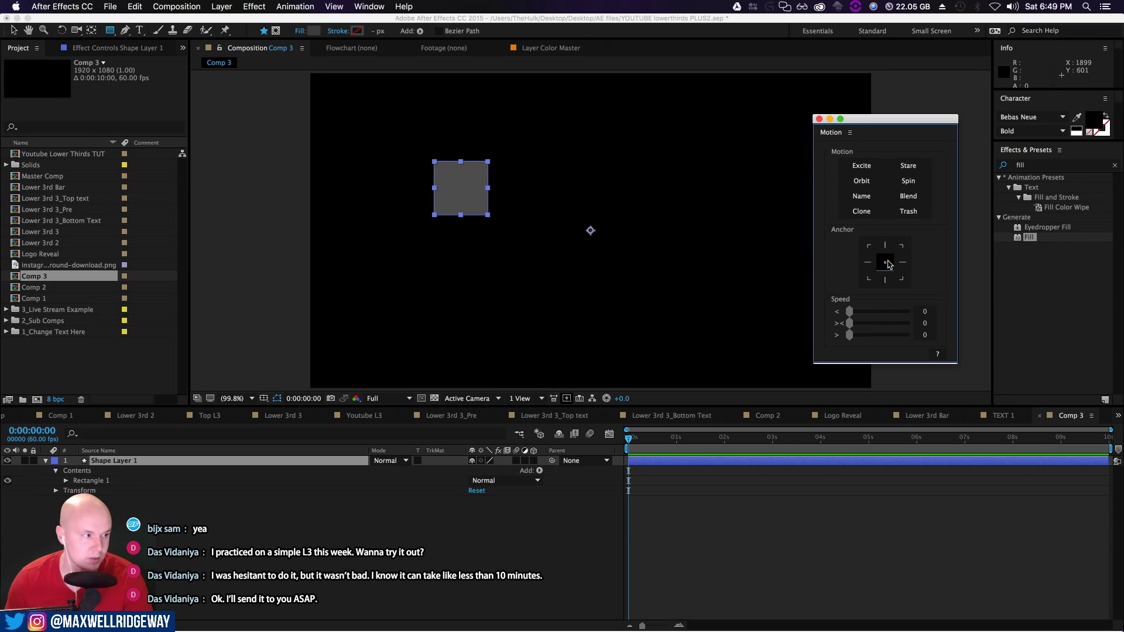
click(888, 264)
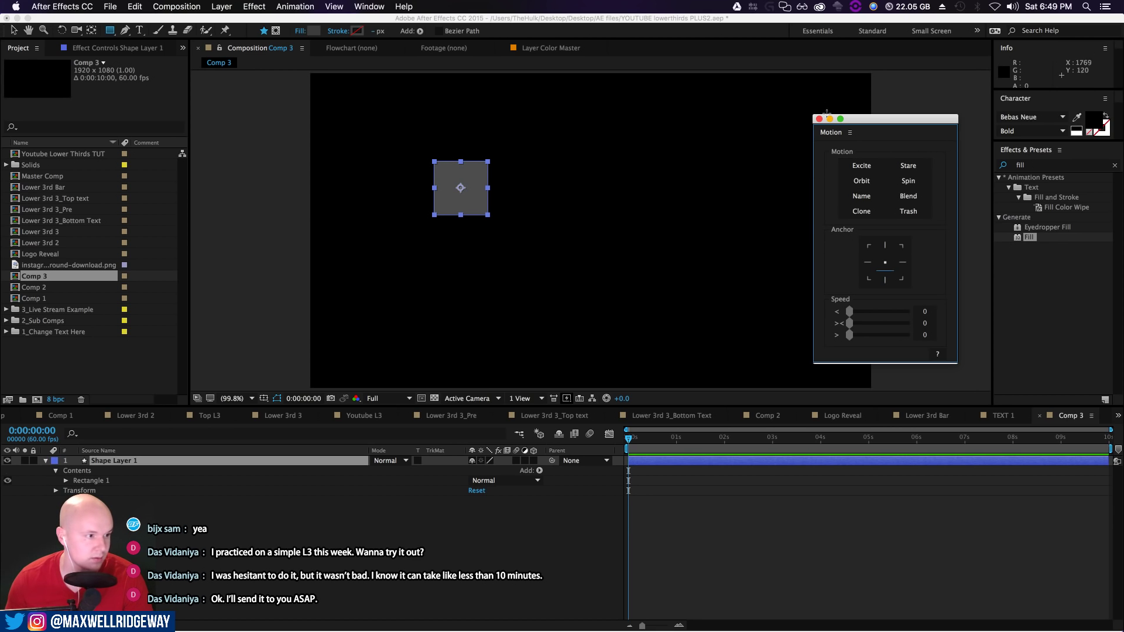
click(819, 119)
Add a rectangle path to the shape layer's contents
click(149, 474)
click(141, 460)
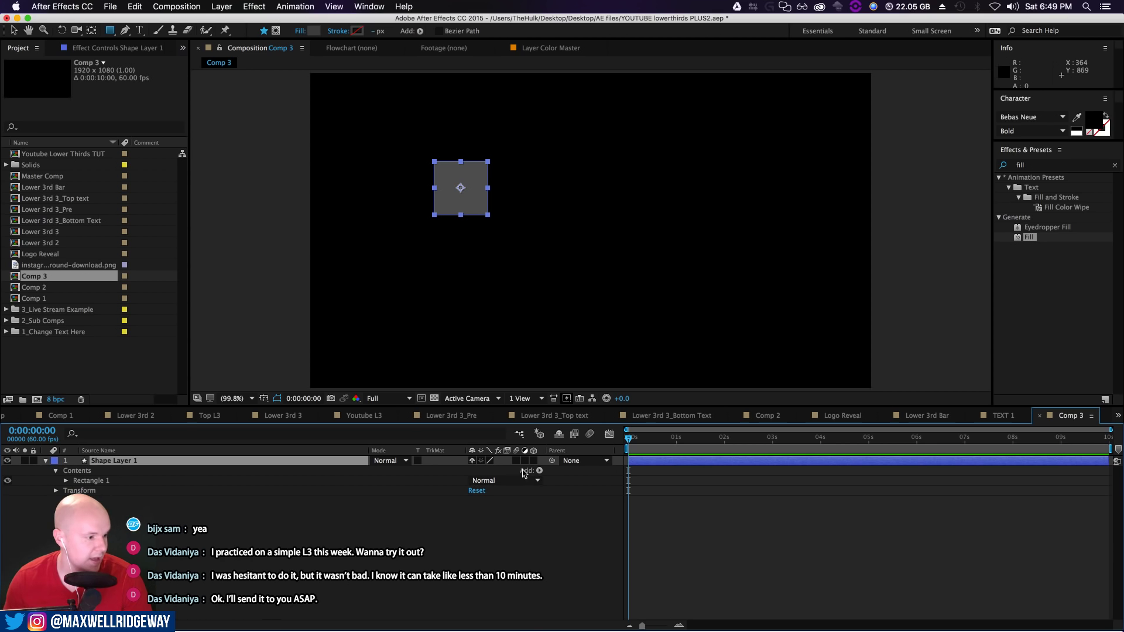
click(536, 471)
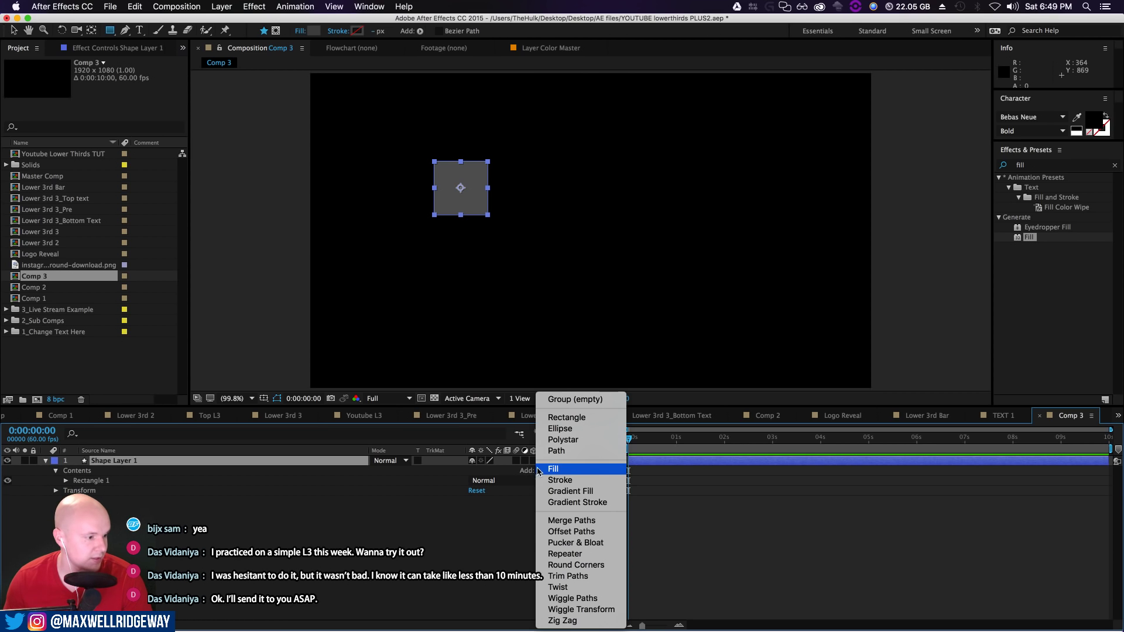
click(567, 417)
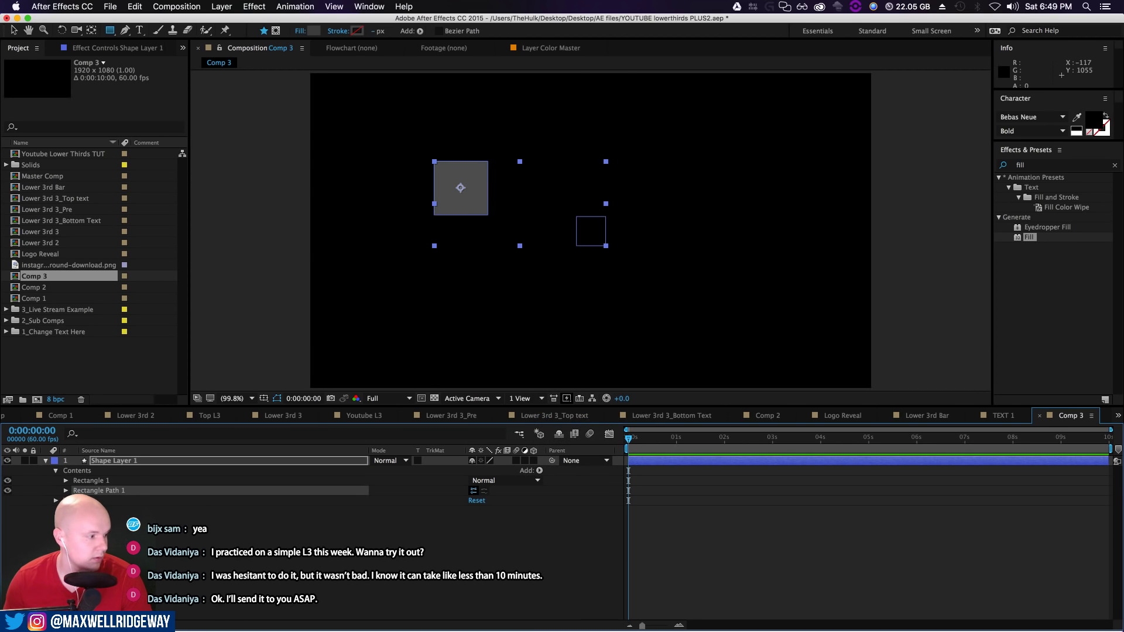
Set the new rectangle path's position to -449, -145 so it sits inside the gray square
click(66, 491)
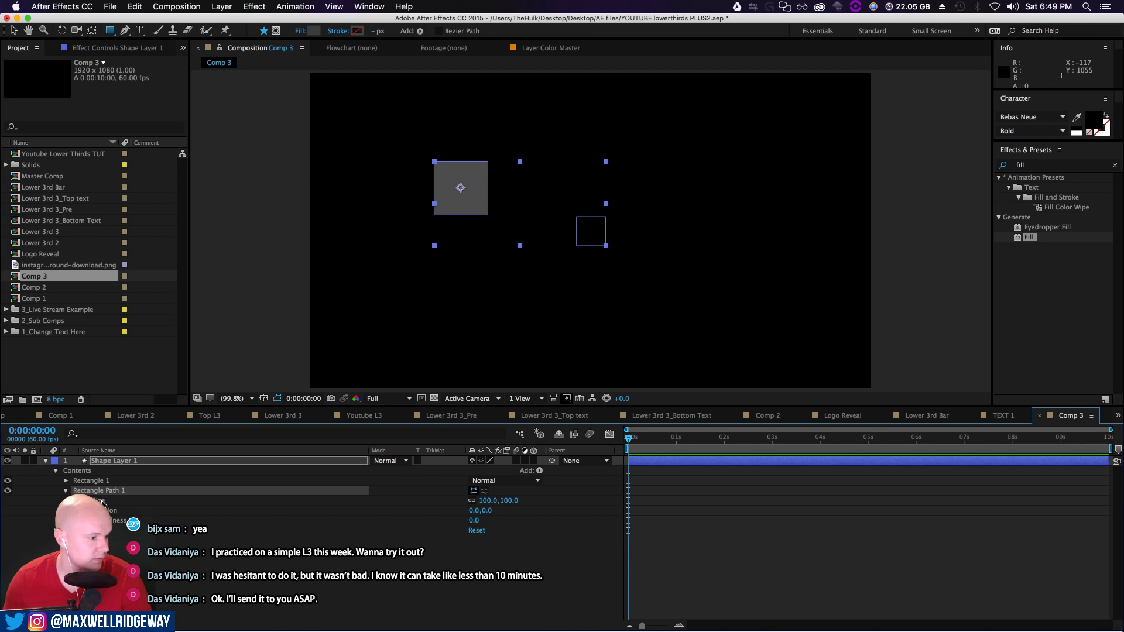
click(396, 511)
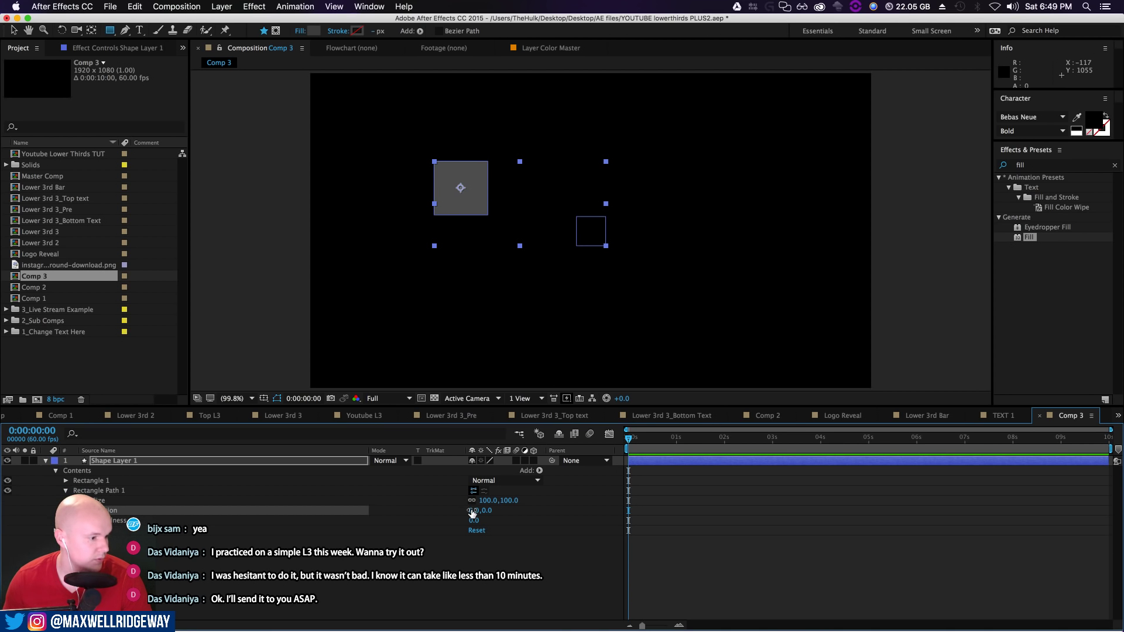
drag(466, 510, 335, 510)
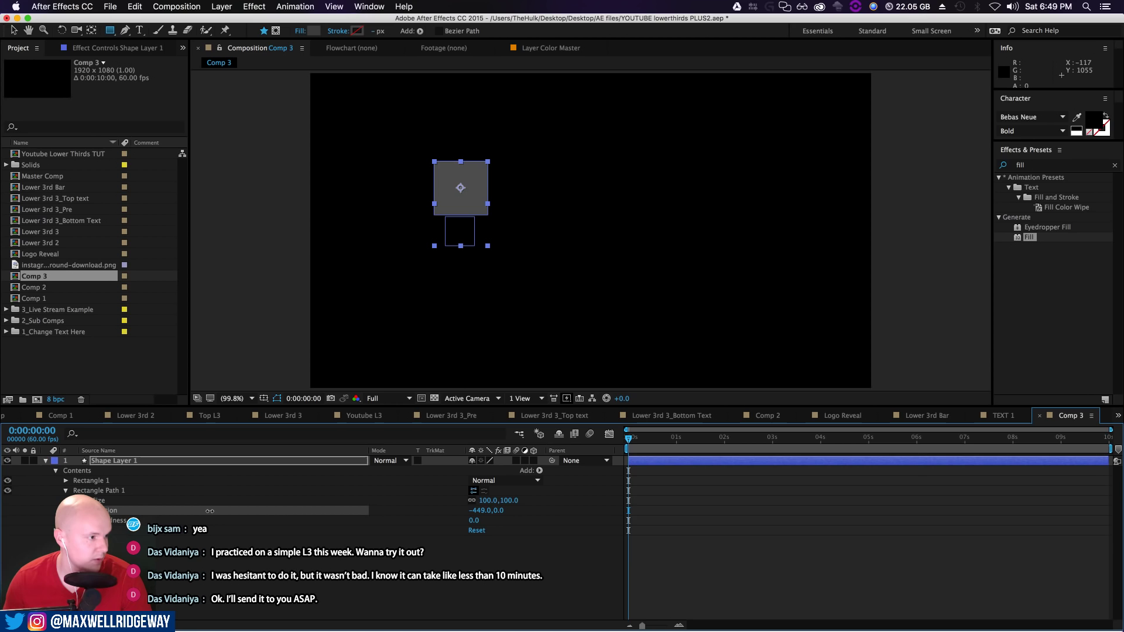
drag(497, 511, 400, 524)
click(252, 546)
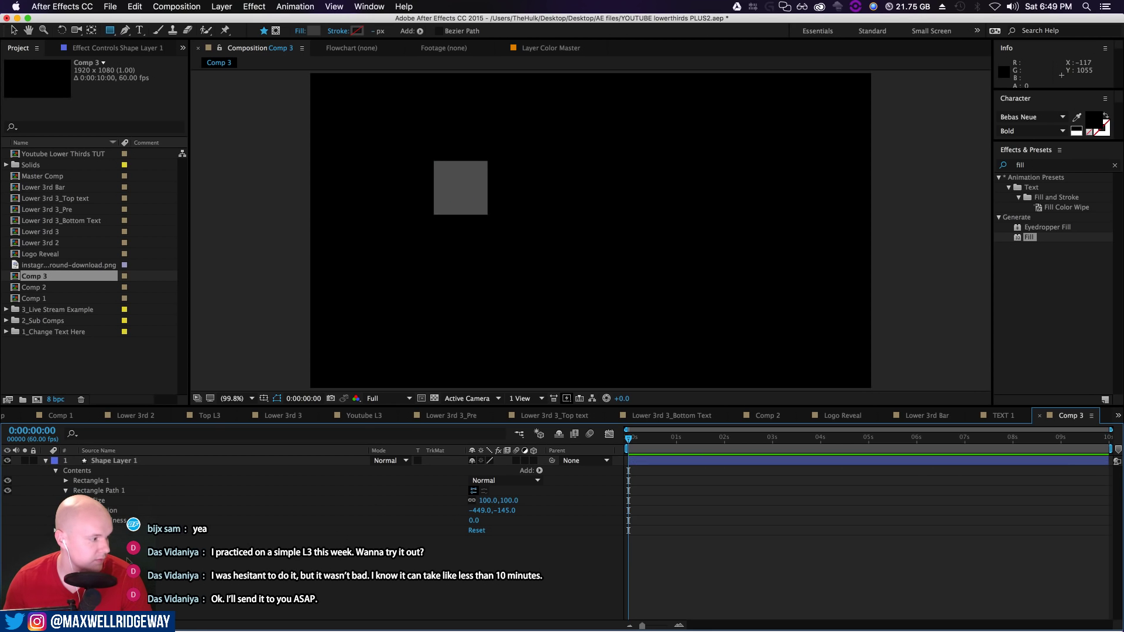
Add a Fill to the shape layer's contents and delete the added rectangle path
click(108, 491)
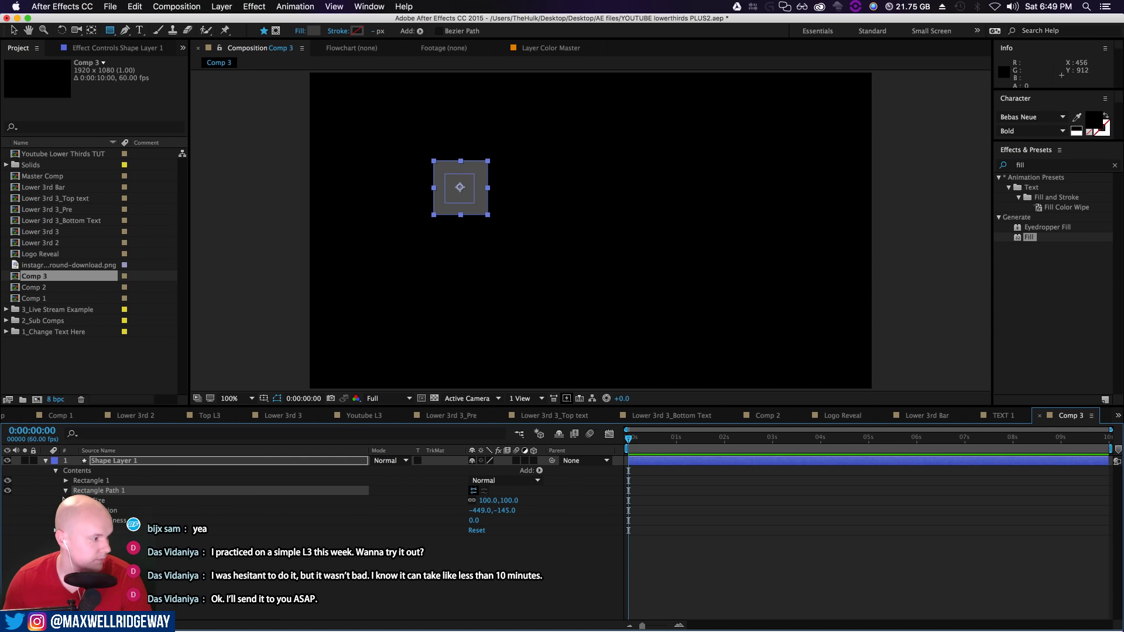
click(539, 471)
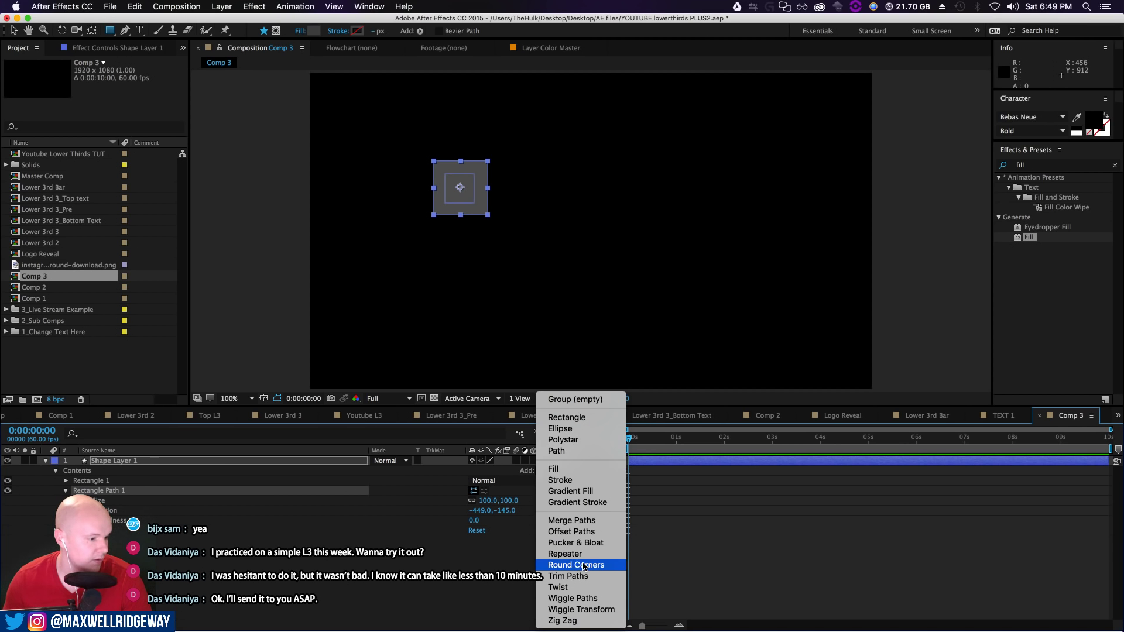
click(553, 469)
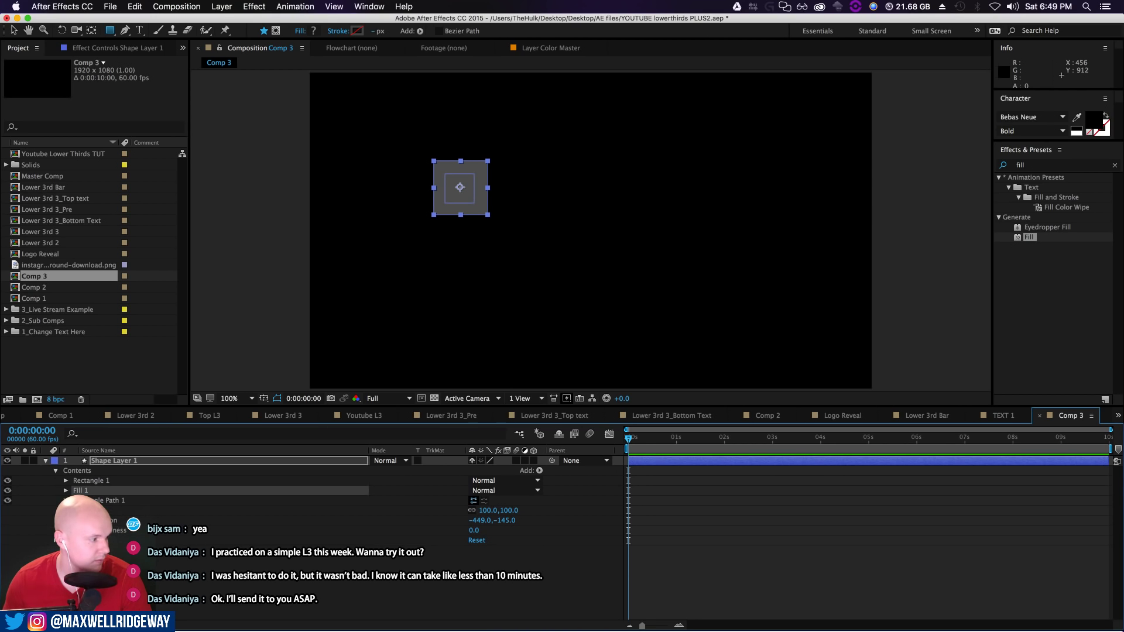
click(96, 501)
key(Delete)
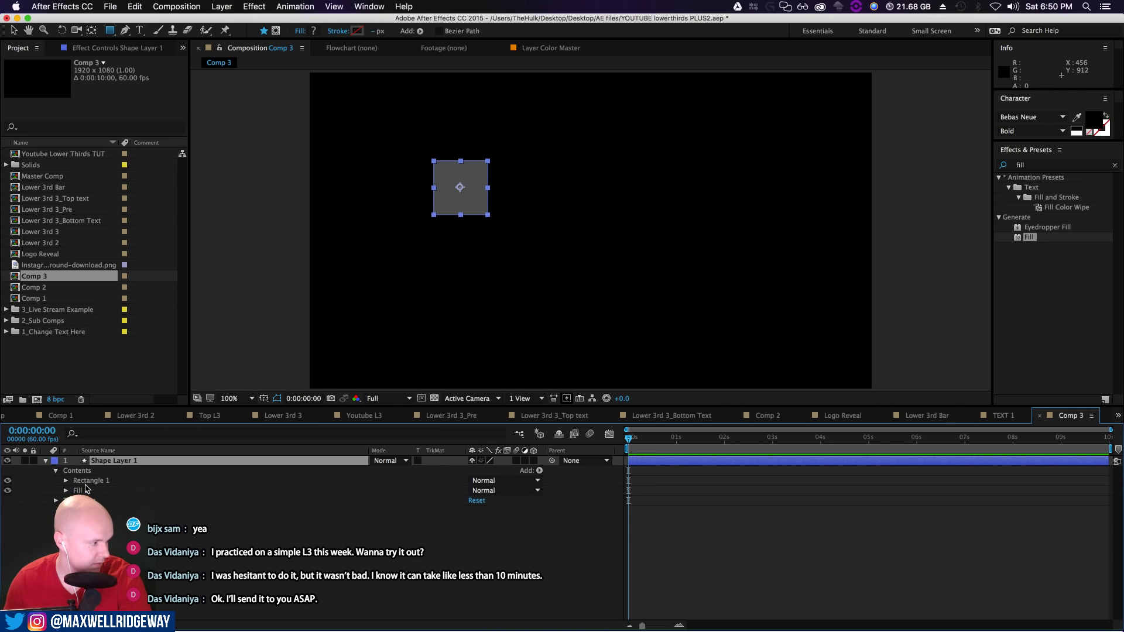
Add a second rectangle path inside the Rectangle 1 group and set its size to 273, 273
click(83, 480)
key(period)
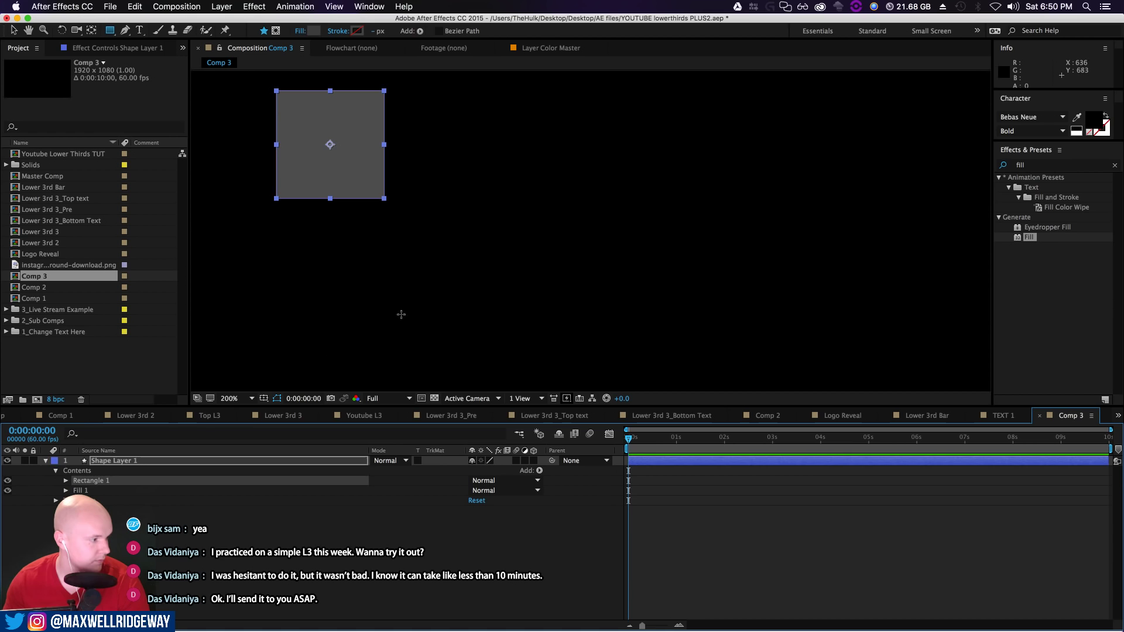
click(65, 480)
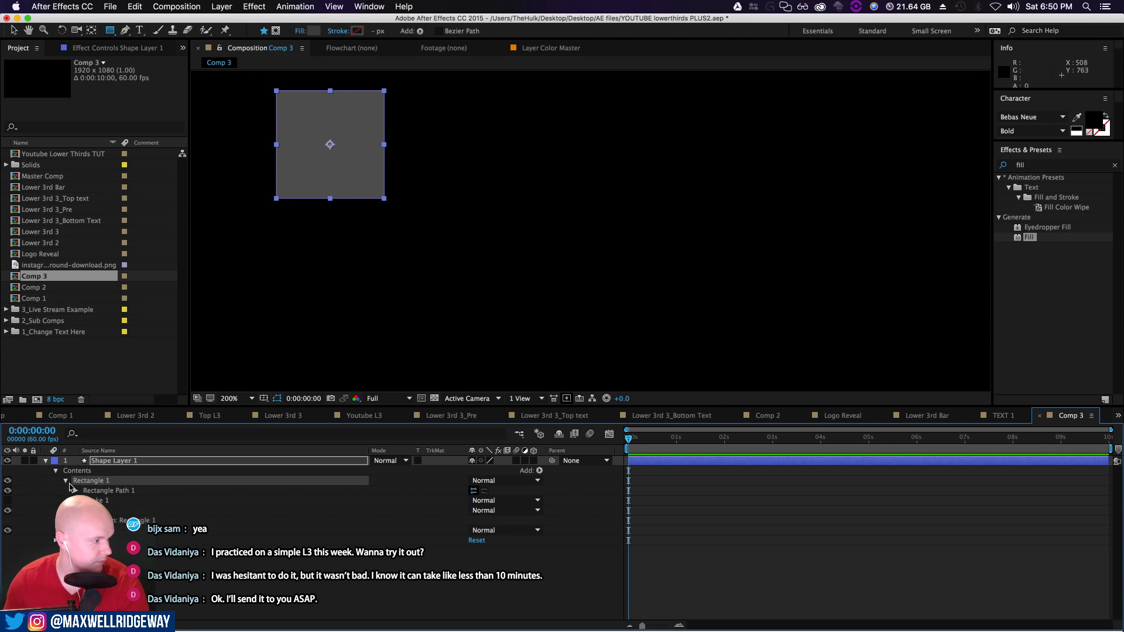
click(117, 492)
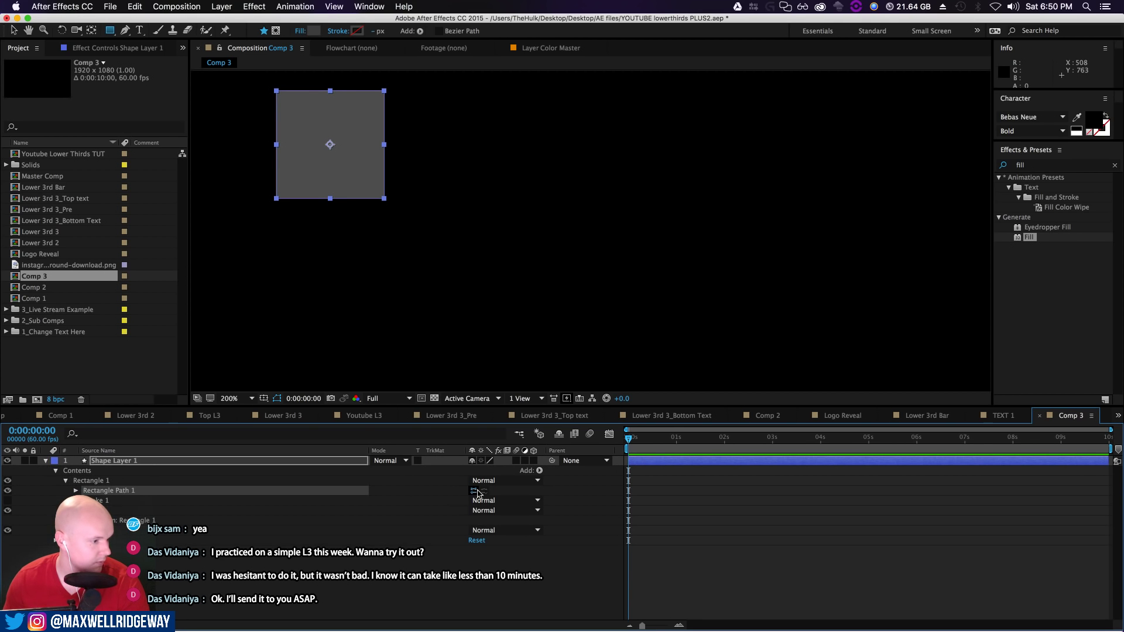
click(540, 471)
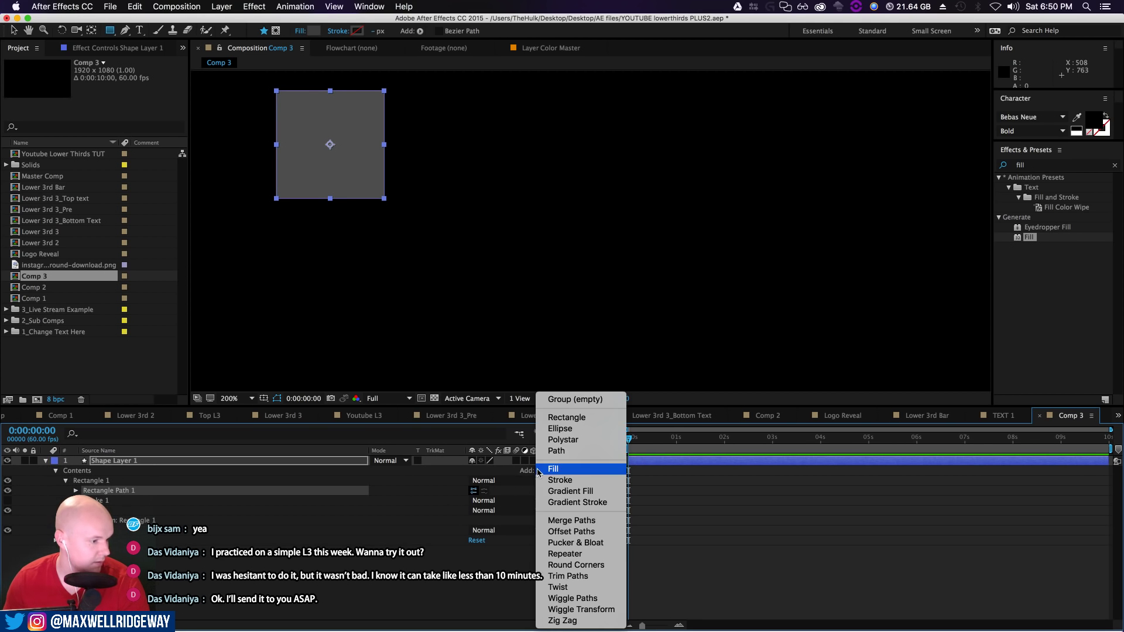
click(560, 419)
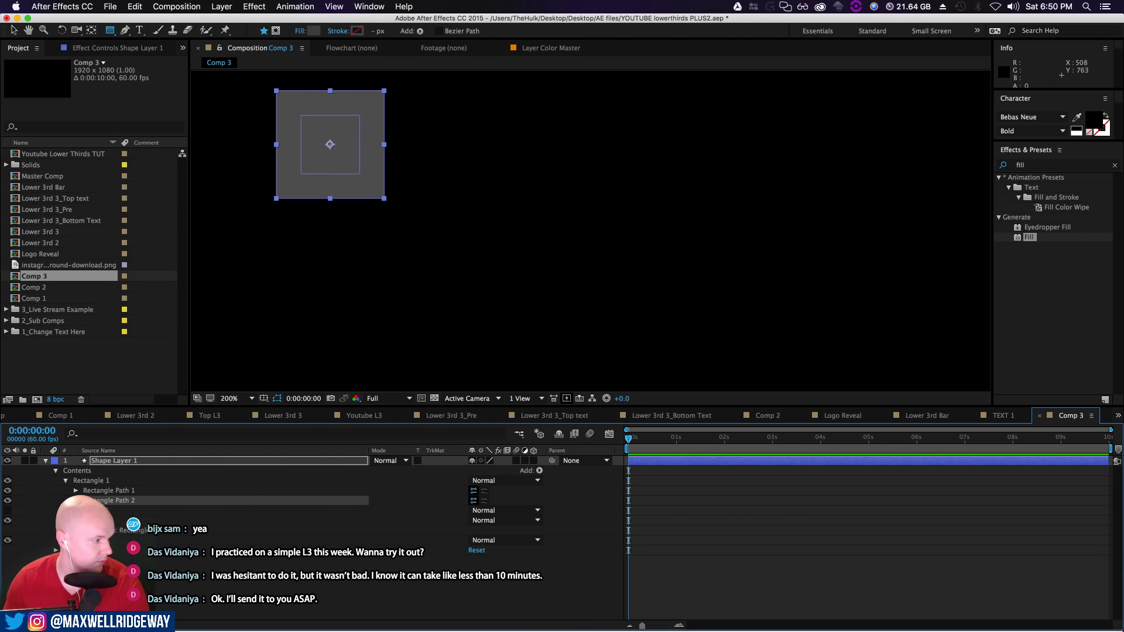
click(77, 501)
drag(511, 510, 612, 505)
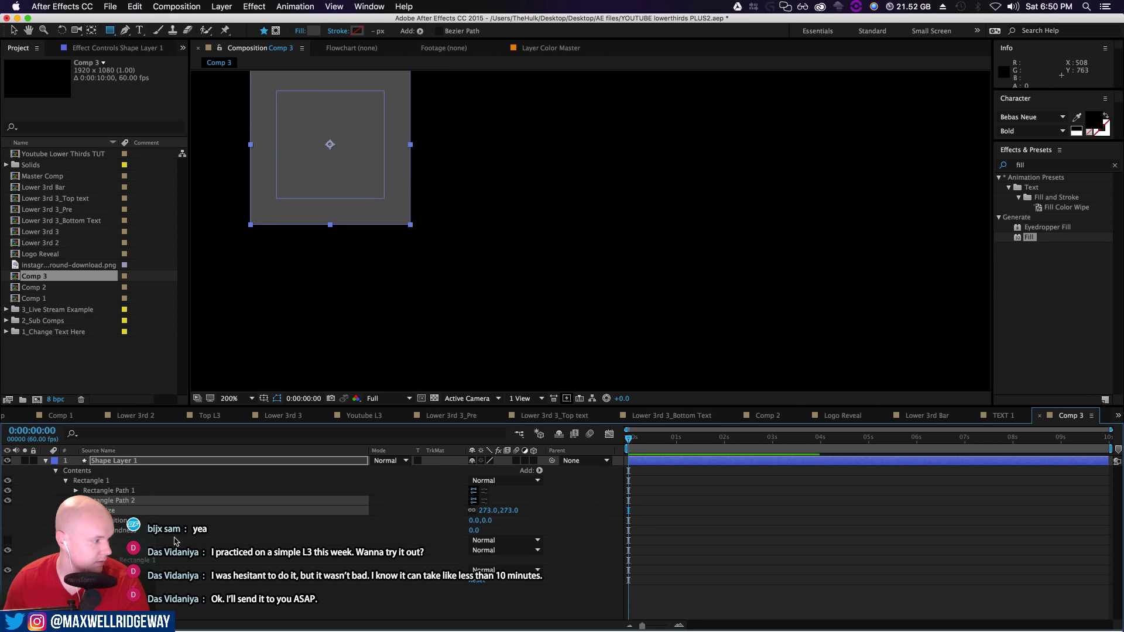
Try a near-black fill color, 0D0D0D, on the Rectangle 1 group's fill and cancel the color change
click(99, 551)
click(76, 550)
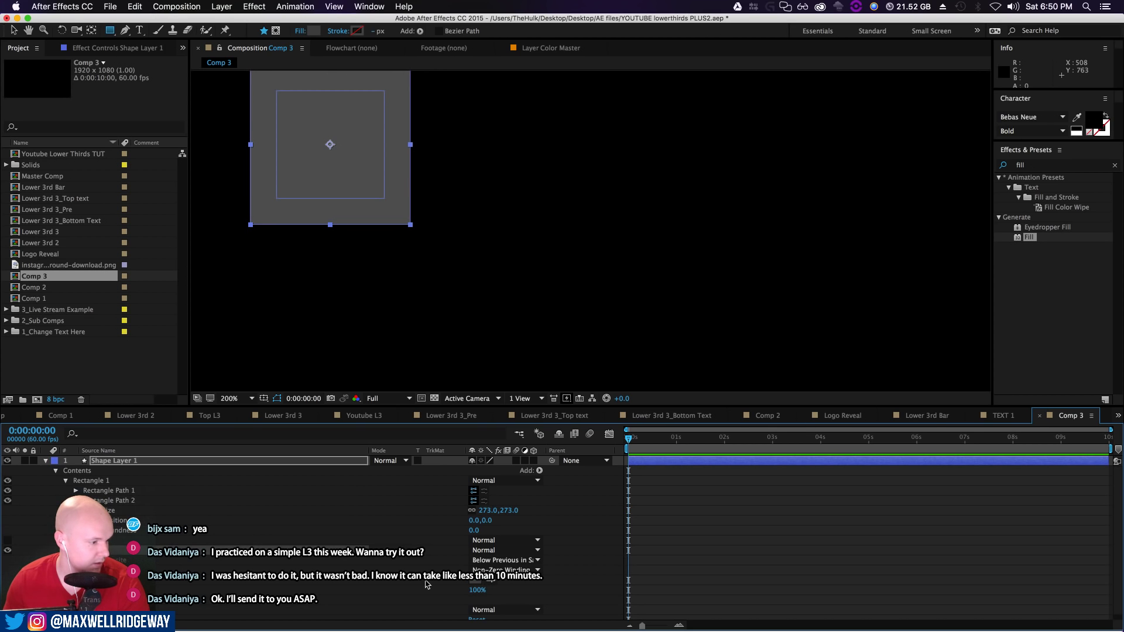
click(473, 580)
click(573, 468)
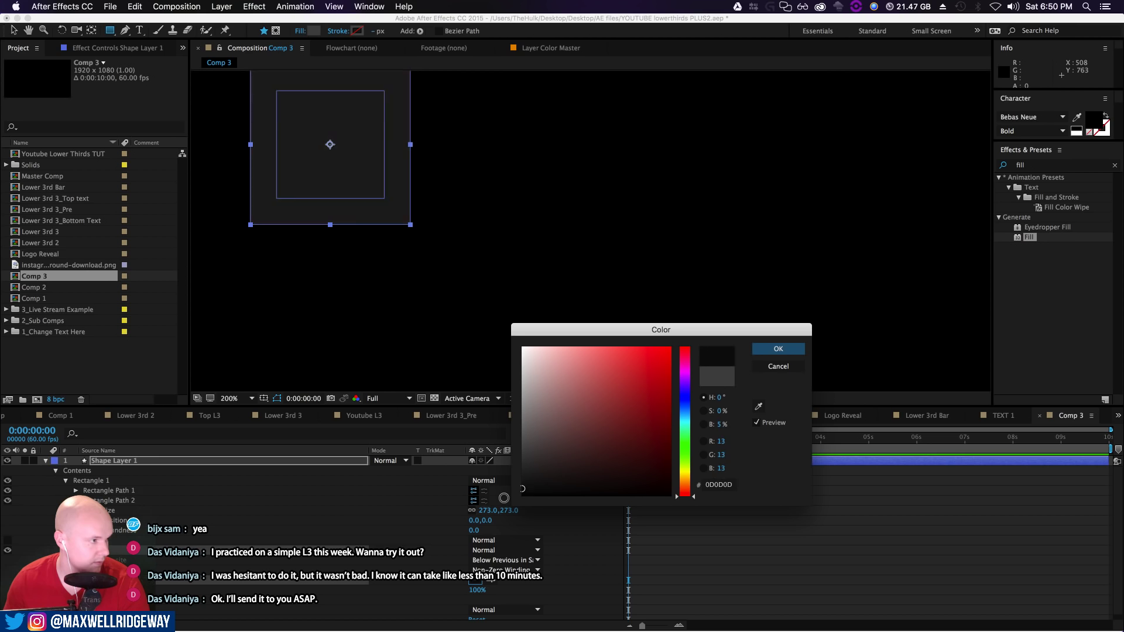
click(778, 366)
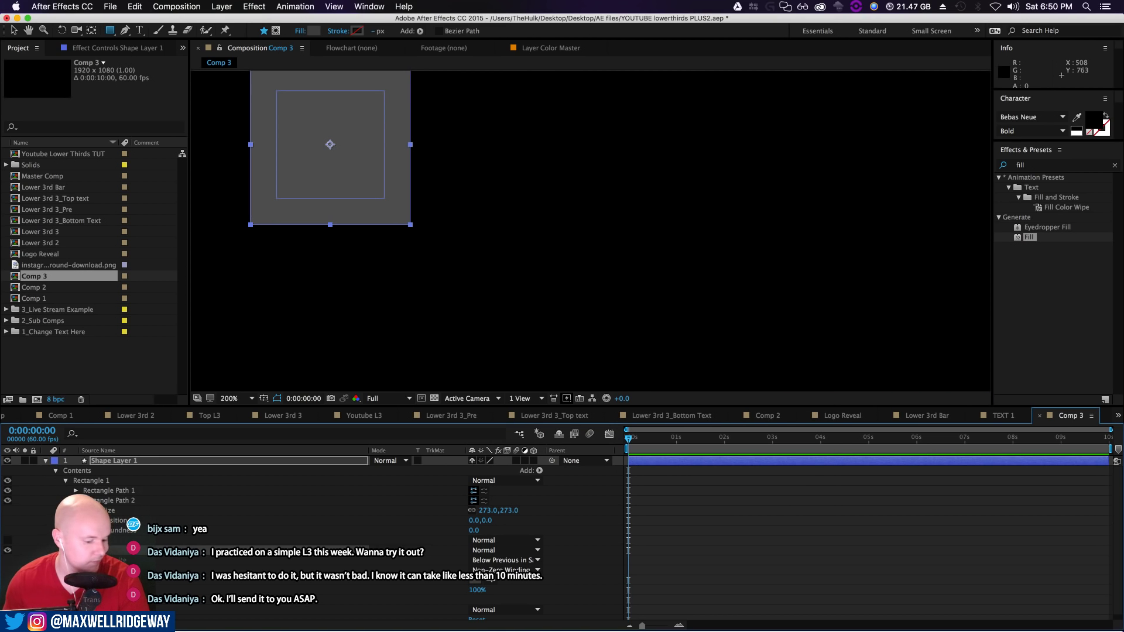
Delete the second rectangle path from the Rectangle 1 group and collapse the group
click(94, 501)
key(Delete)
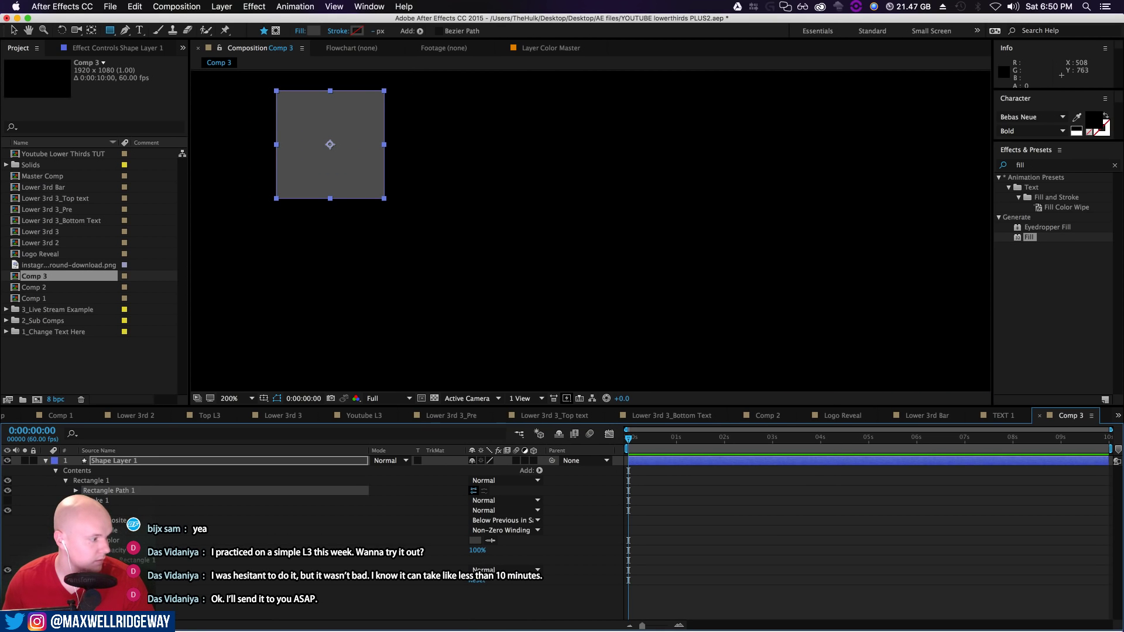
click(66, 481)
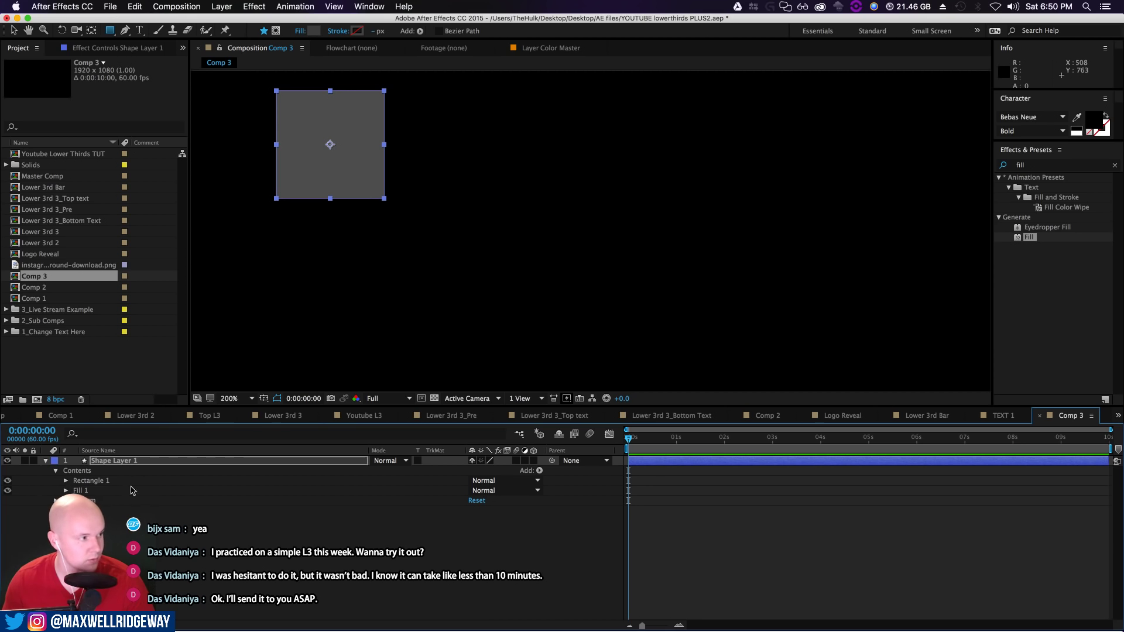
Duplicate Shape Layer 1 and scale the copy down around its center to about half the original square's size
click(111, 461)
key(super+d)
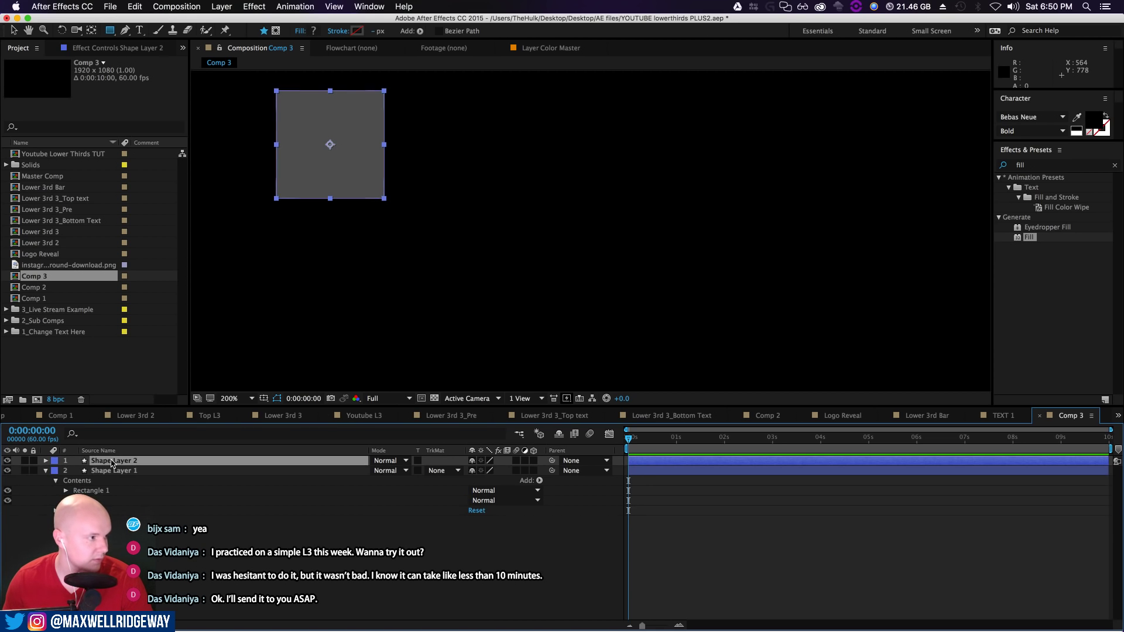
key(comma)
key(v)
drag(488, 216, 479, 202)
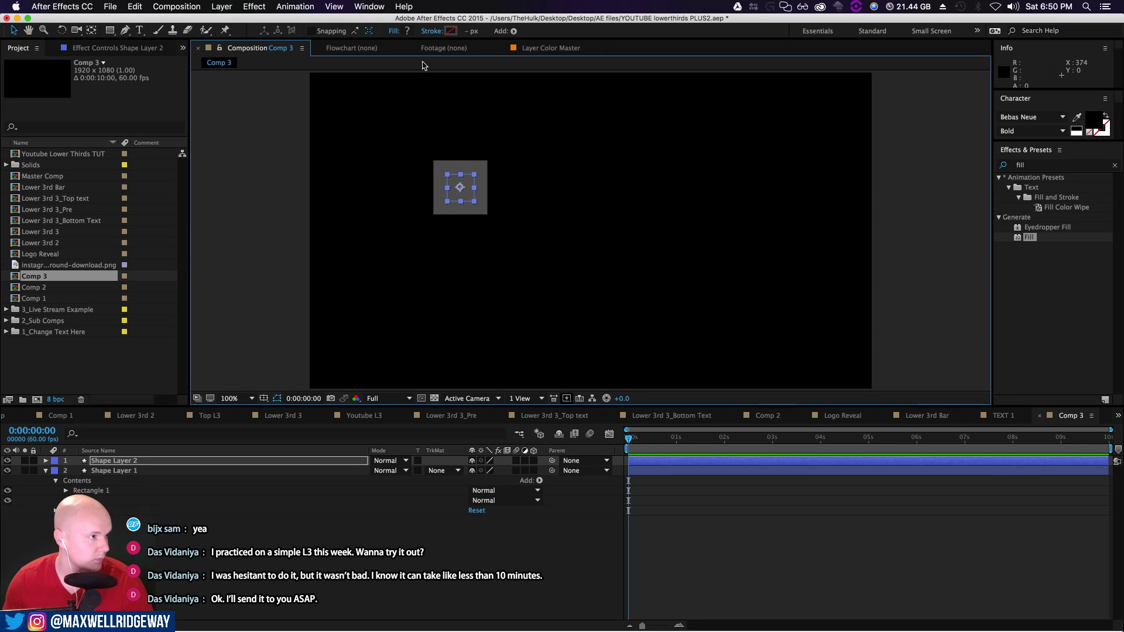
Set the smaller inner square's fill color to dark gray 252525
click(407, 31)
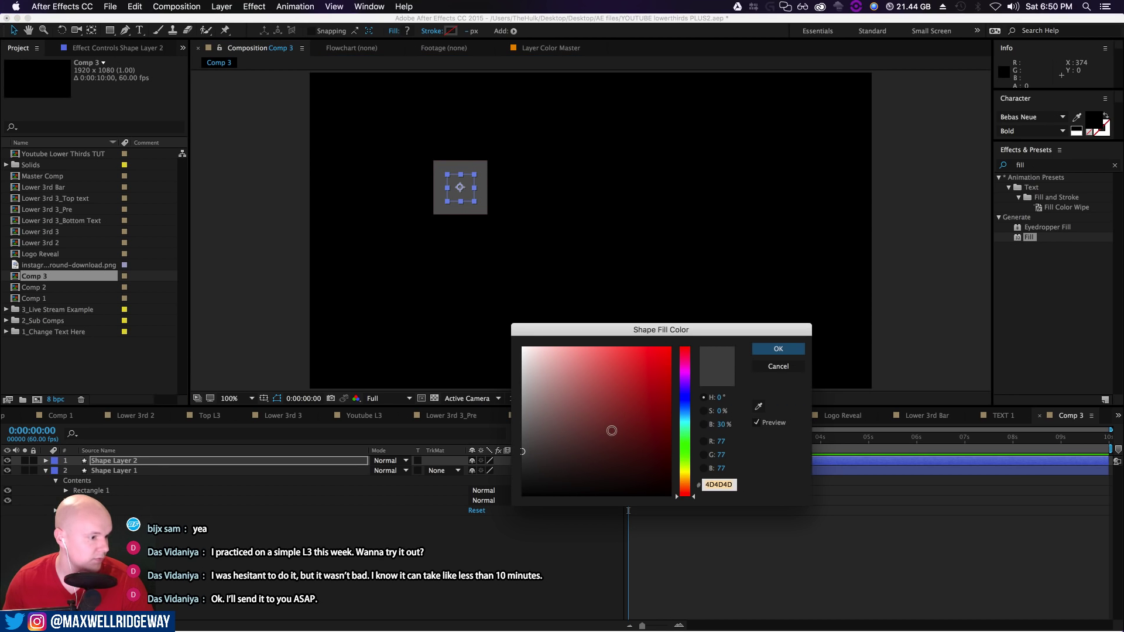
drag(612, 431, 508, 513)
drag(537, 457, 523, 475)
click(766, 349)
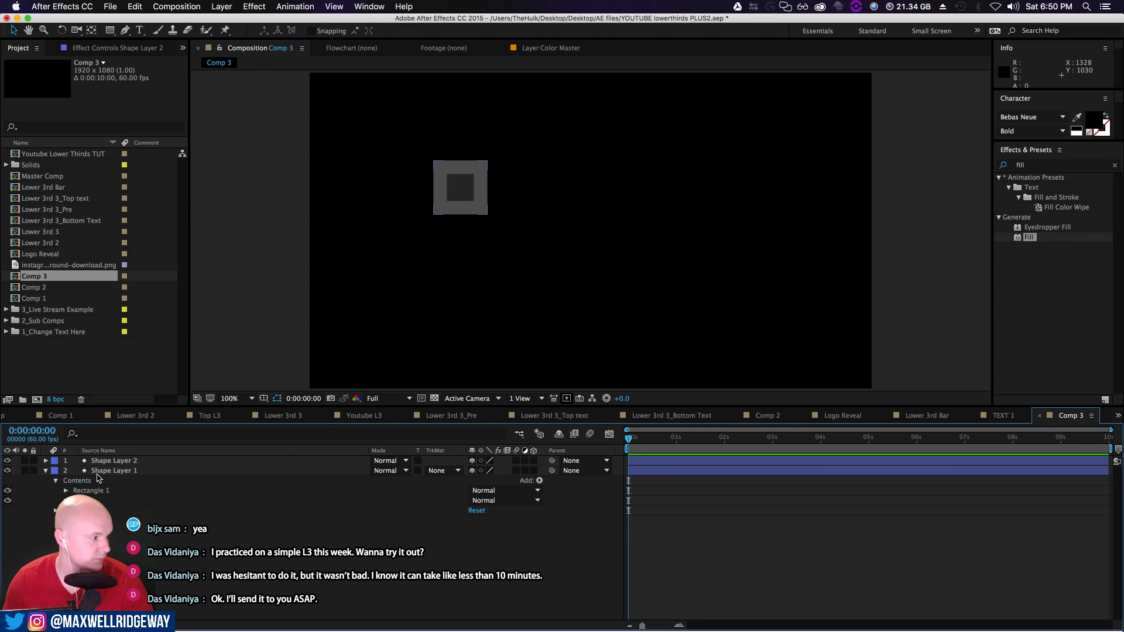
With no layer selected, draw a circle about as wide as the outer square on a new shape layer using the Ellipse Tool
click(113, 471)
click(115, 461)
click(179, 565)
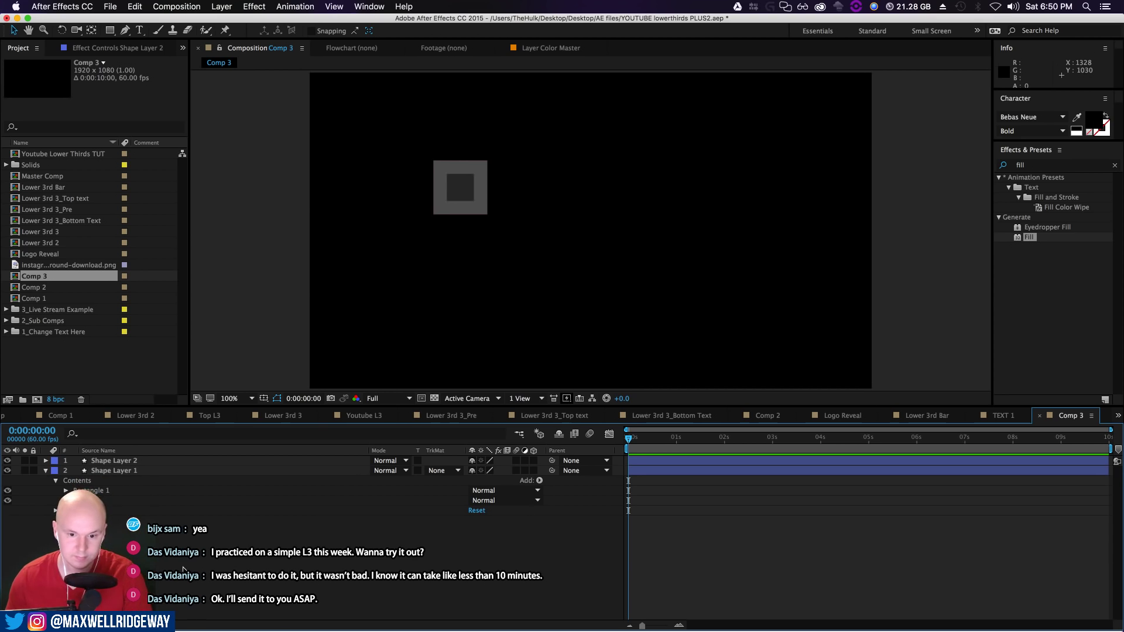
click(109, 30)
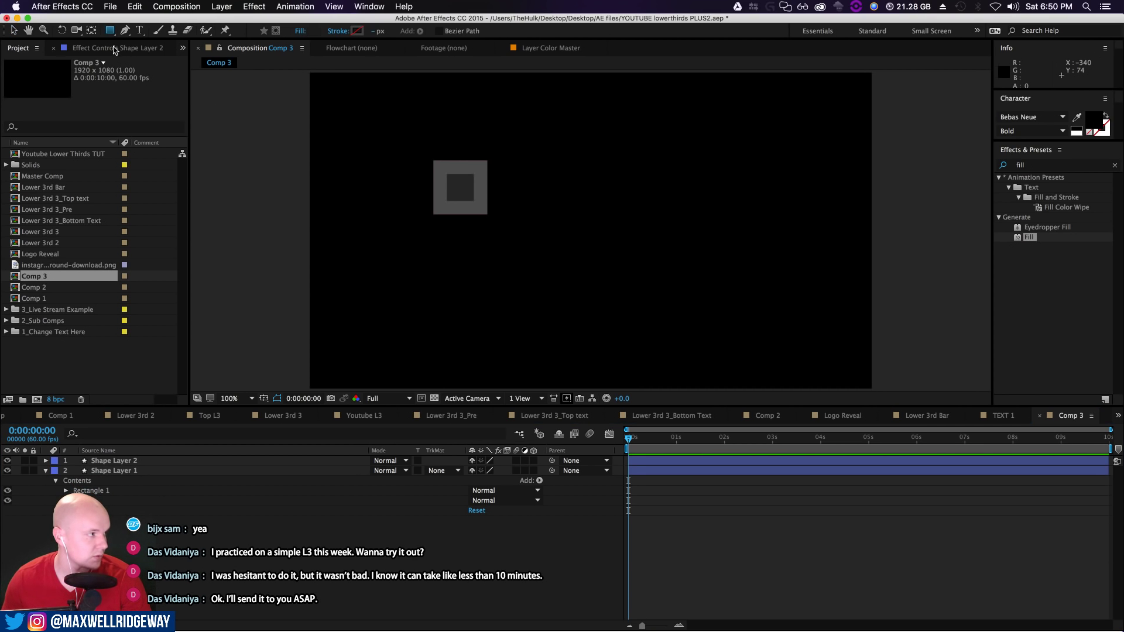
click(109, 30)
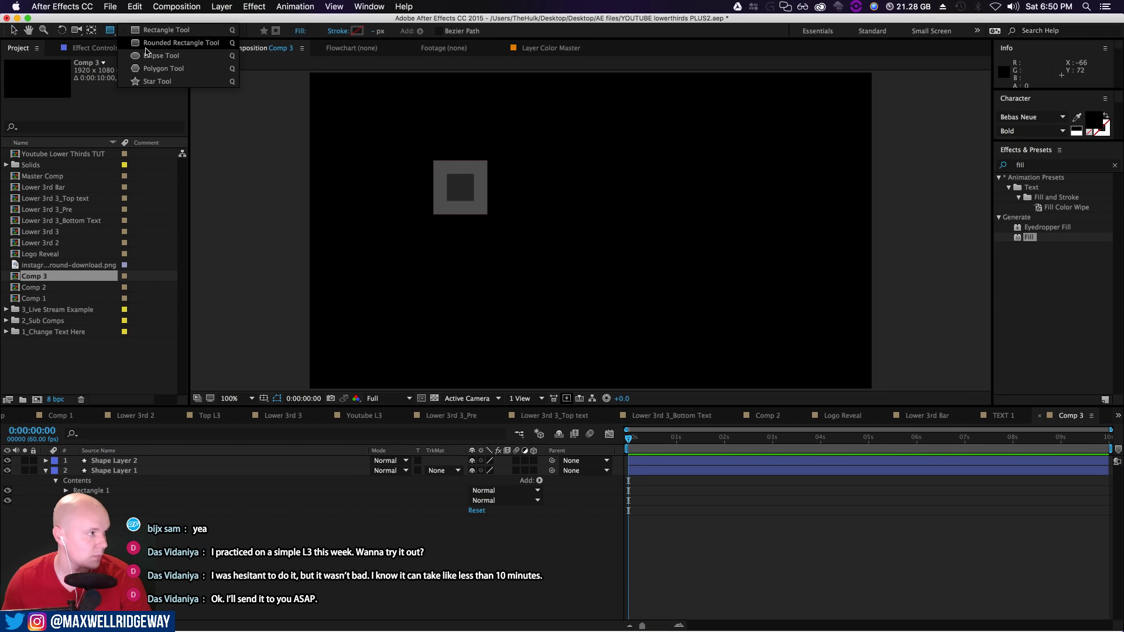
click(161, 55)
drag(627, 186, 682, 242)
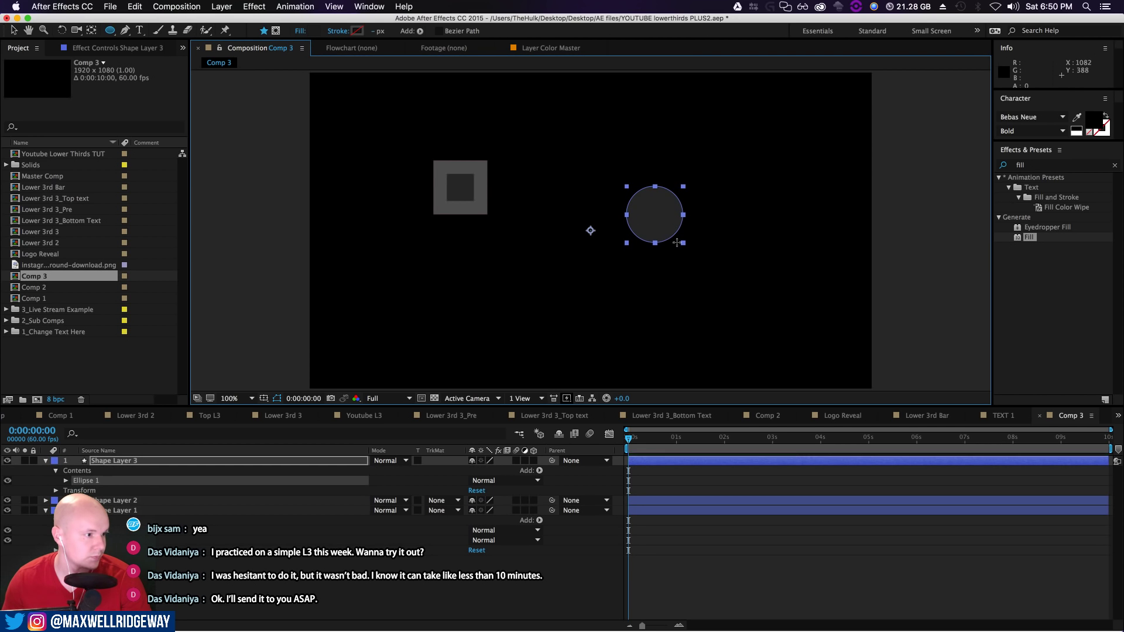
Move the circle closer to the squares, level with them, and deselect it
key(v)
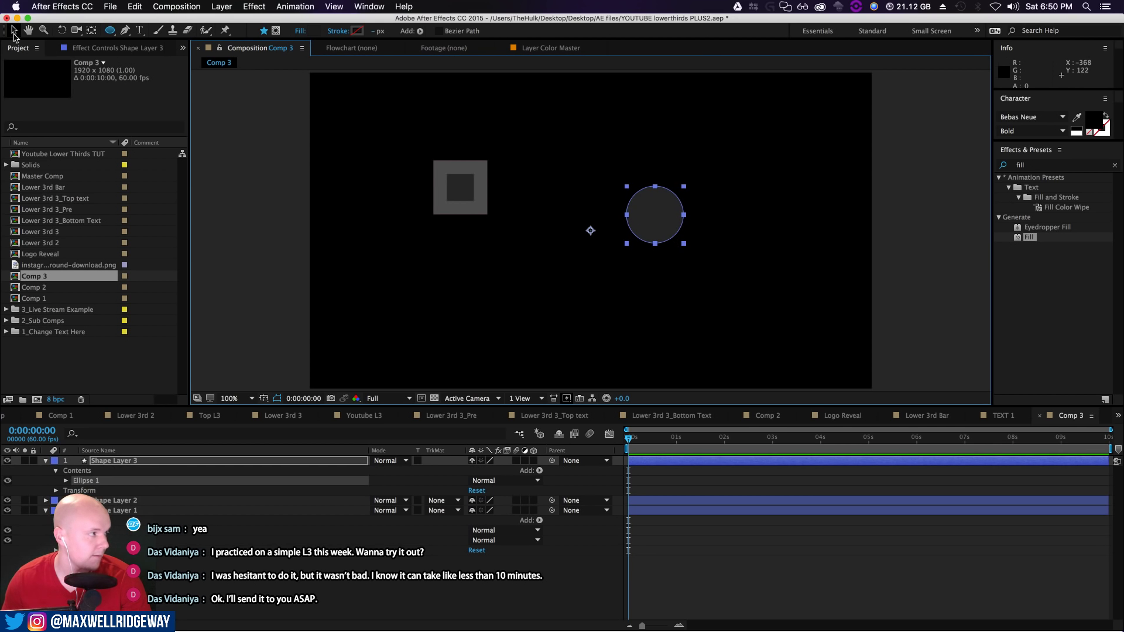
drag(625, 219, 569, 197)
click(223, 563)
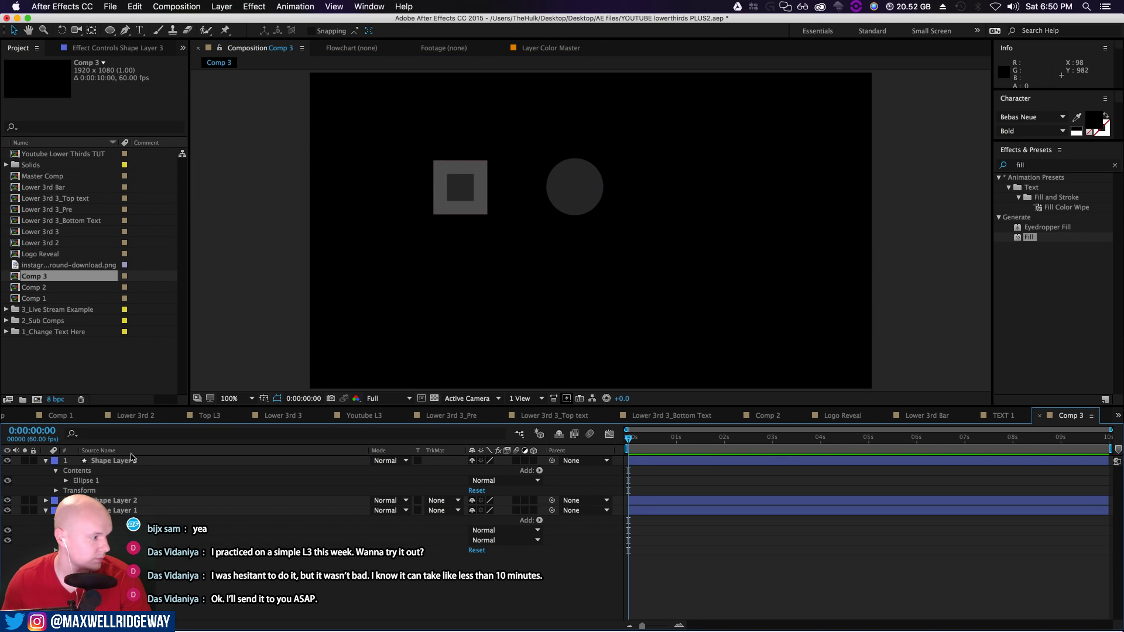
Center the anchor point of Shape Layer 3 on the circle using the Motion script panel
click(130, 461)
key(super+d)
key(super+z)
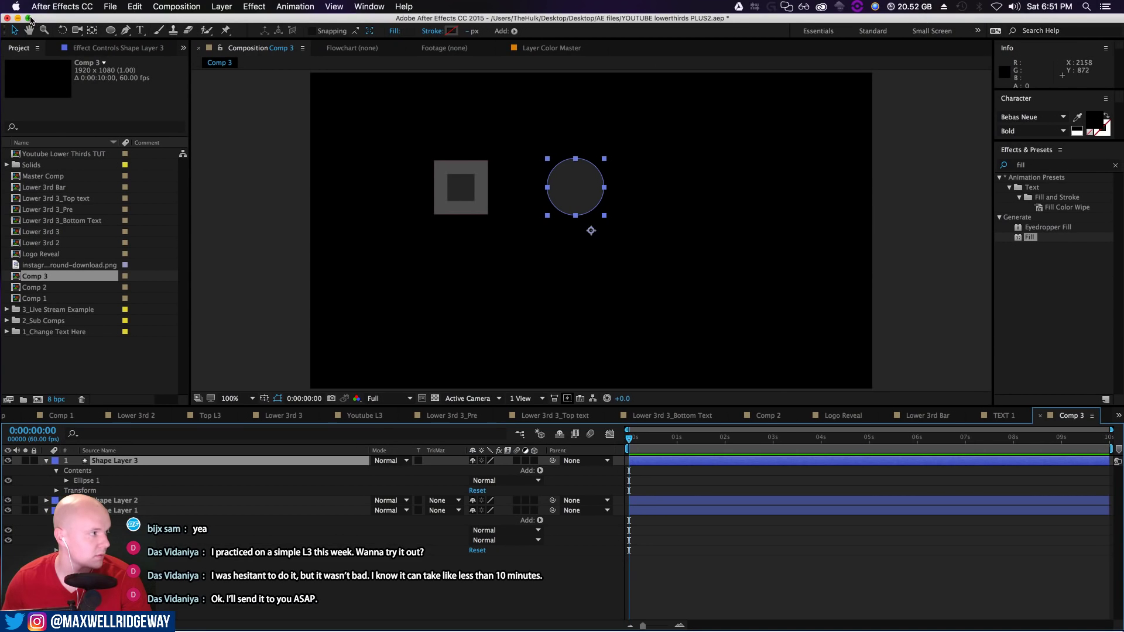
click(372, 6)
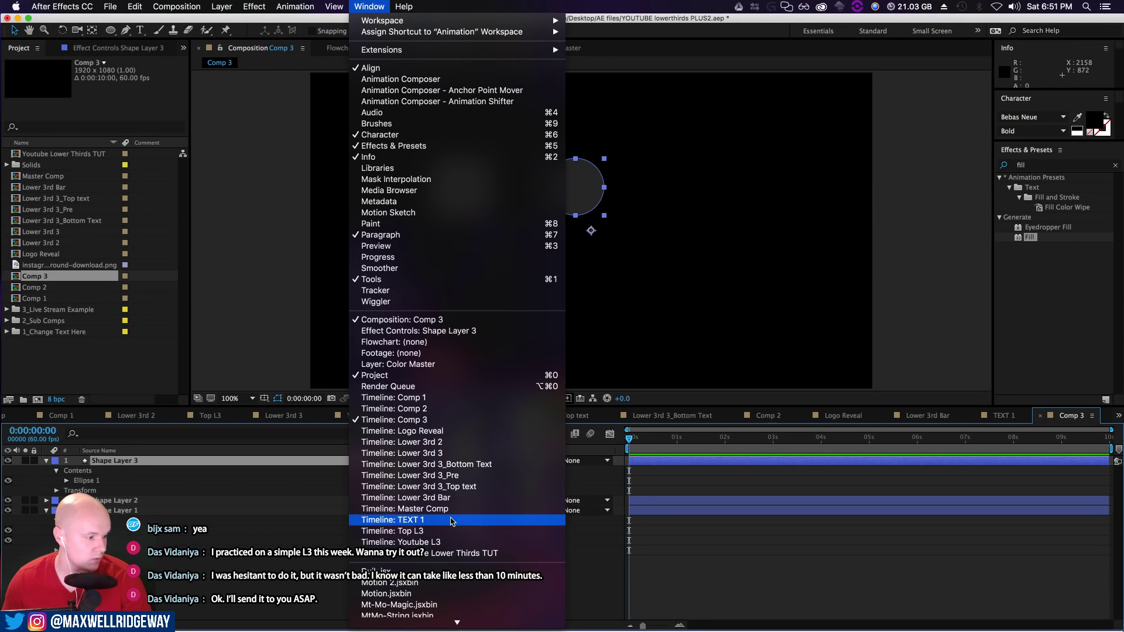
click(703, 393)
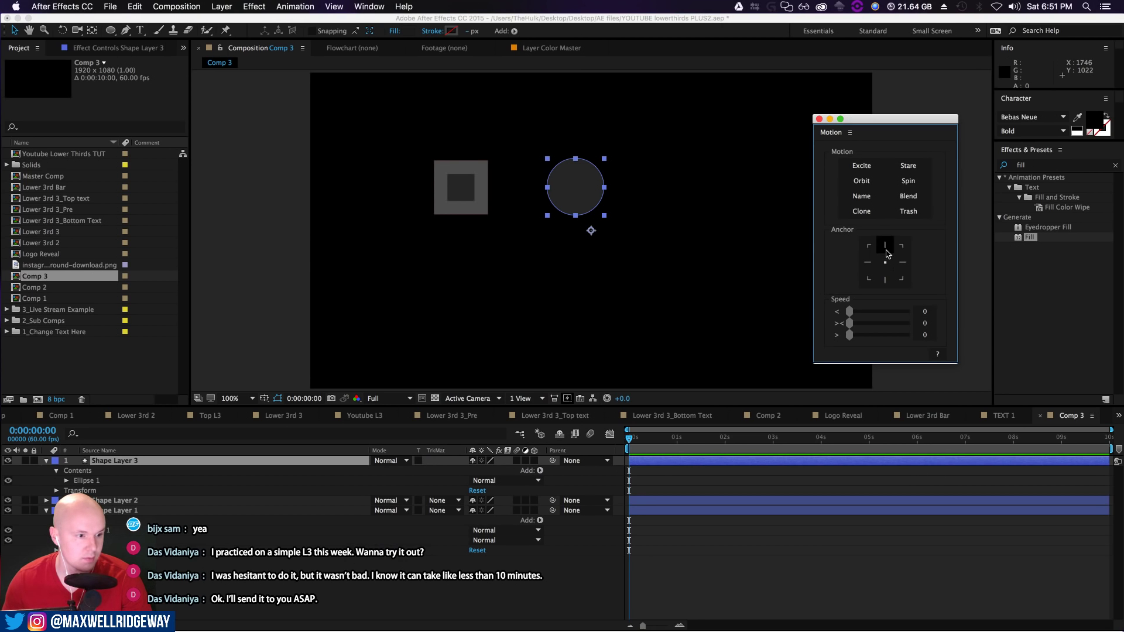
click(268, 578)
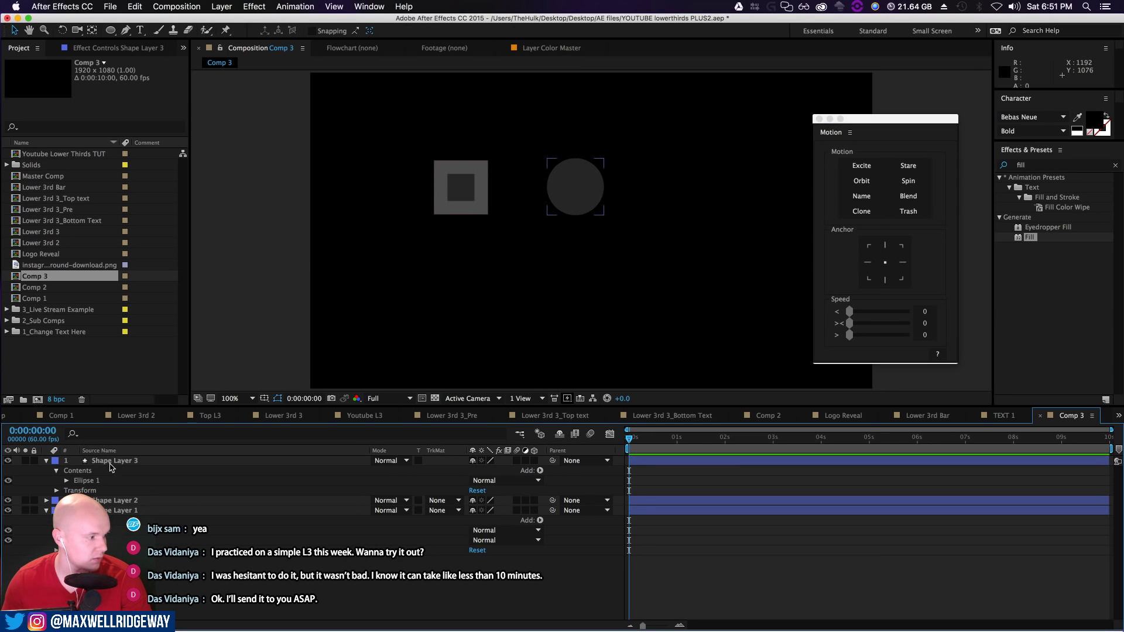
Duplicate the circle layer and scale the copy down around its center to about half the original circle's size
click(555, 207)
key(super+d)
drag(604, 216, 595, 204)
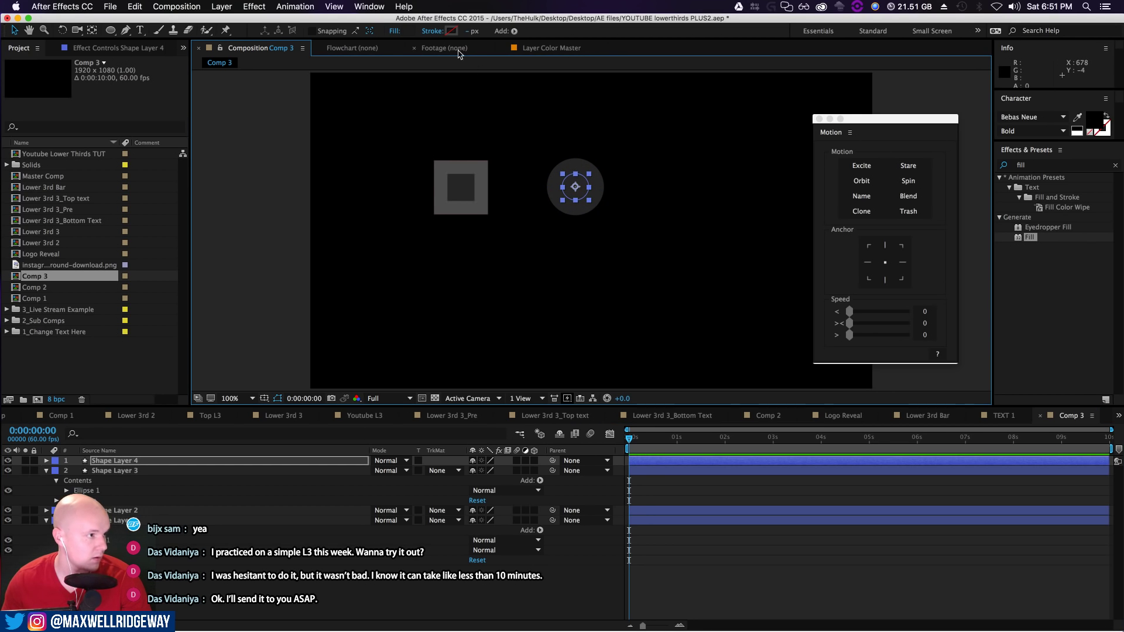
Set the inner circle's fill to the gray sampled from the outer square, and put the Motion panel away
click(395, 33)
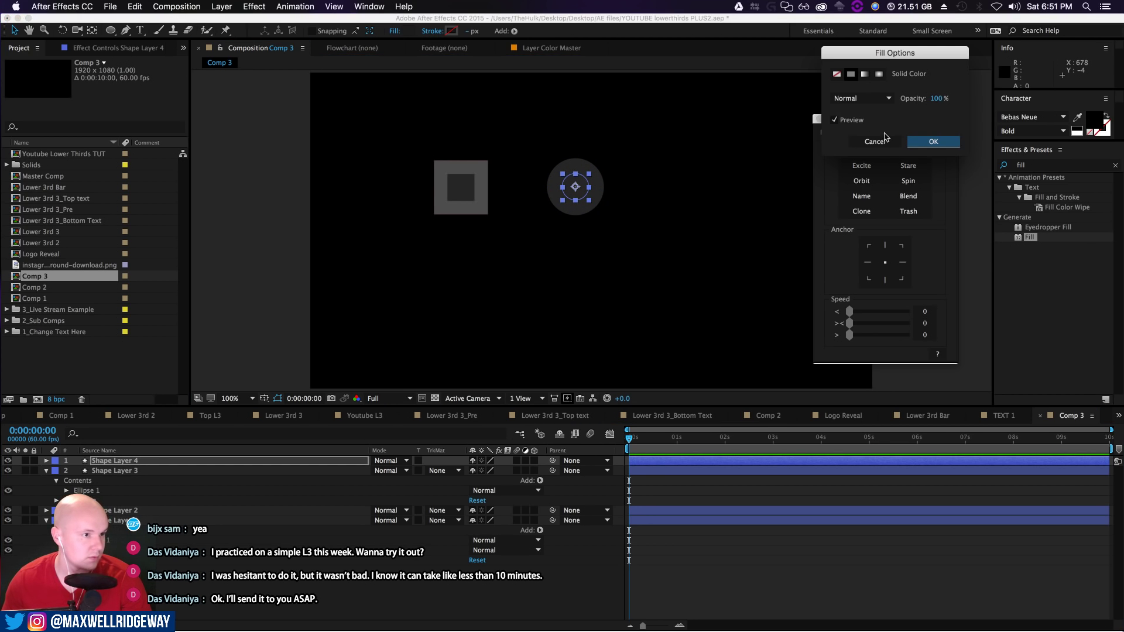
click(931, 141)
click(408, 32)
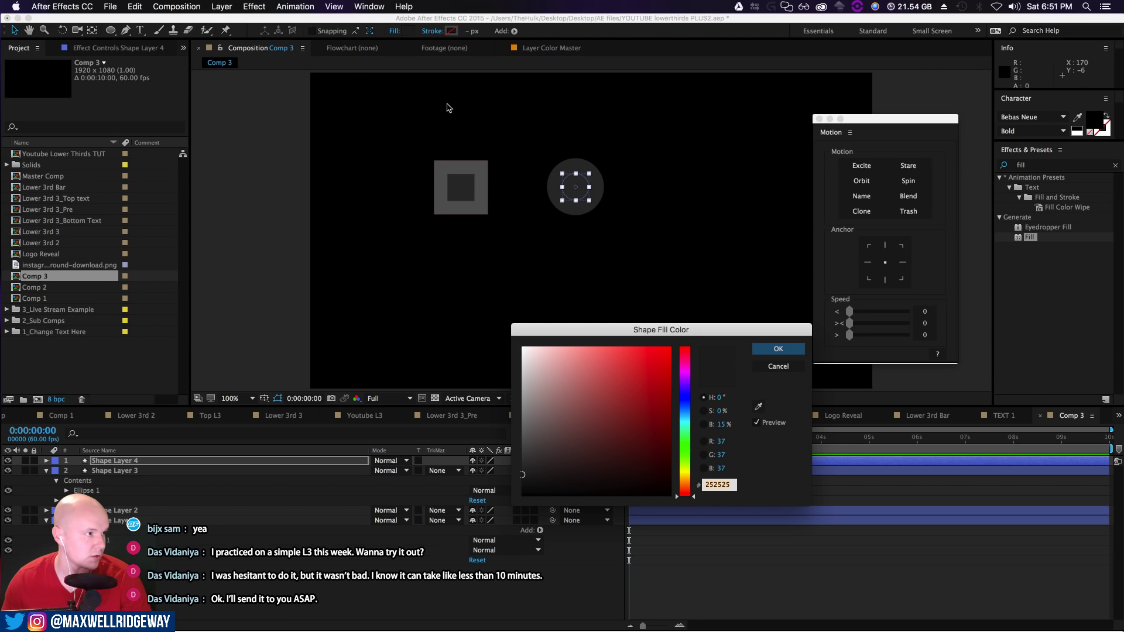
click(759, 407)
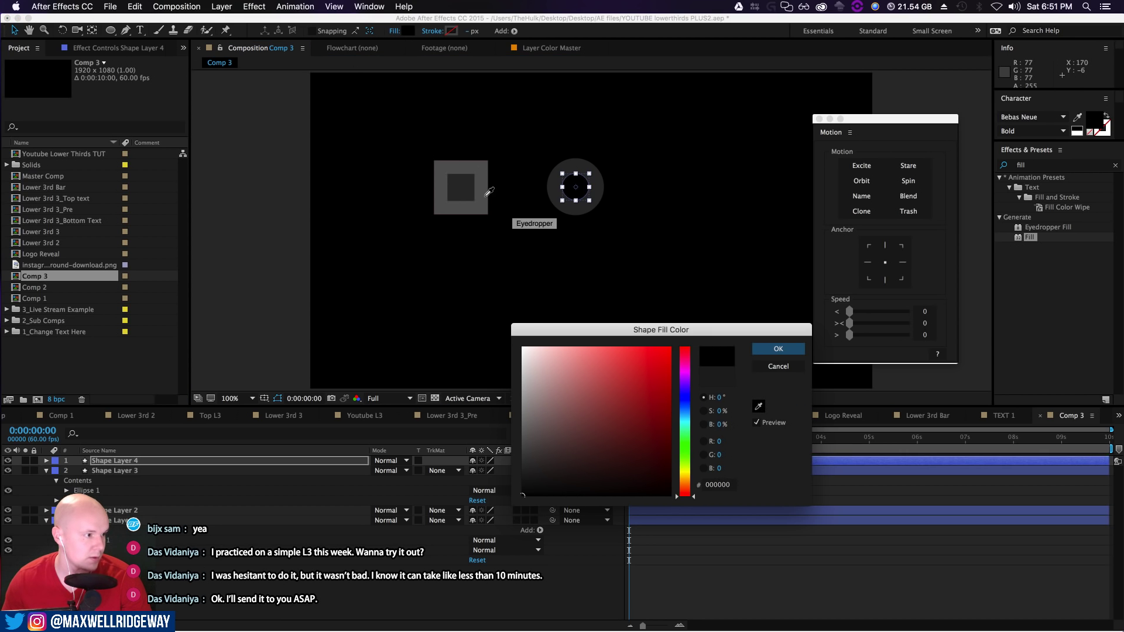
click(485, 187)
click(761, 349)
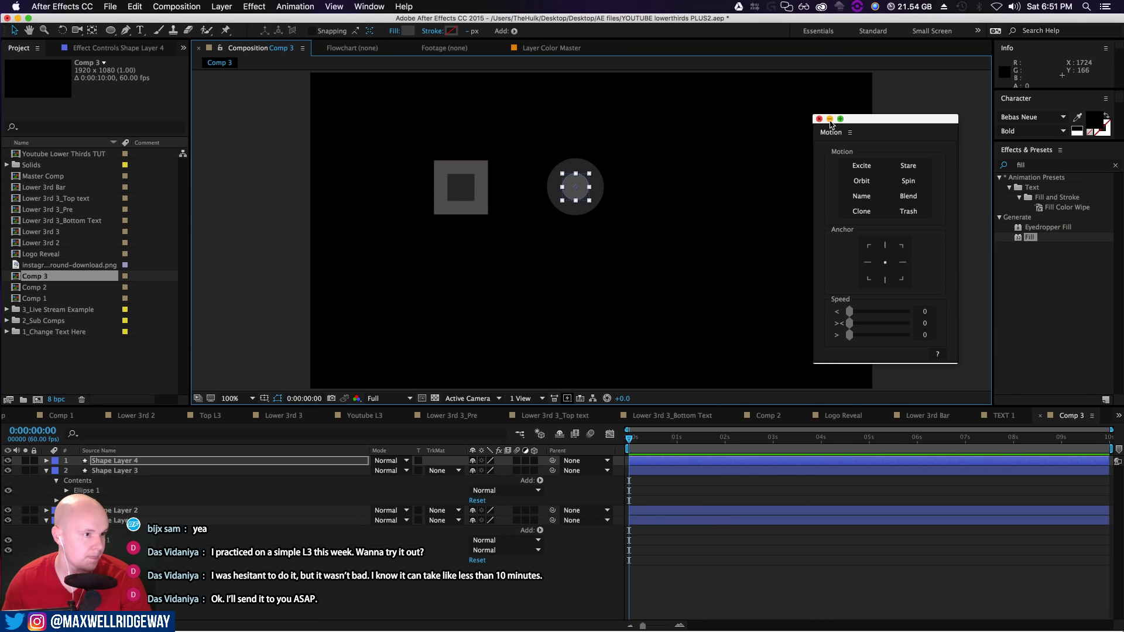
click(830, 119)
Collapse the expanded properties of Shape Layer 3 and Shape Layer 1 in the timeline
click(92, 490)
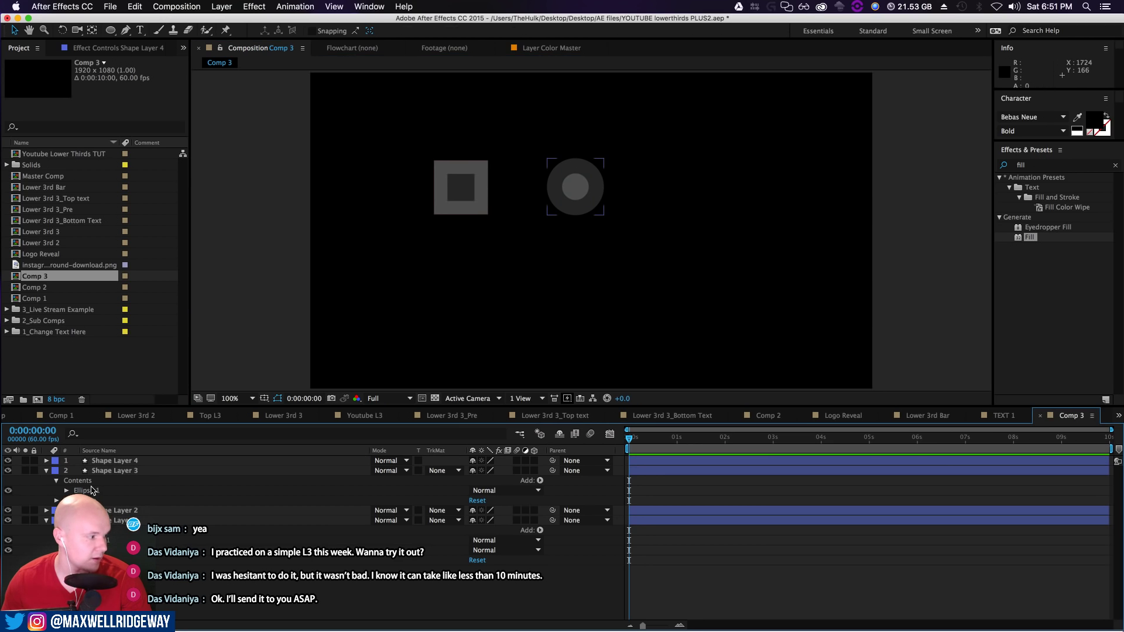
click(46, 470)
click(47, 492)
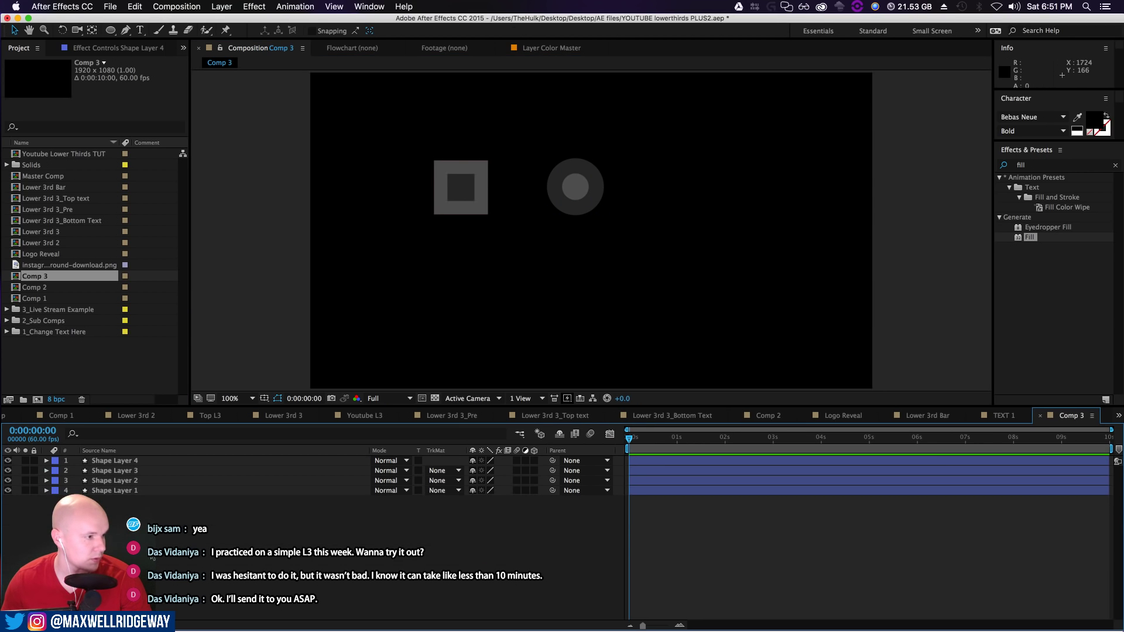
Parent the inner circle's layer, Shape Layer 4, to the outer circle's layer, Shape Layer 3
click(117, 463)
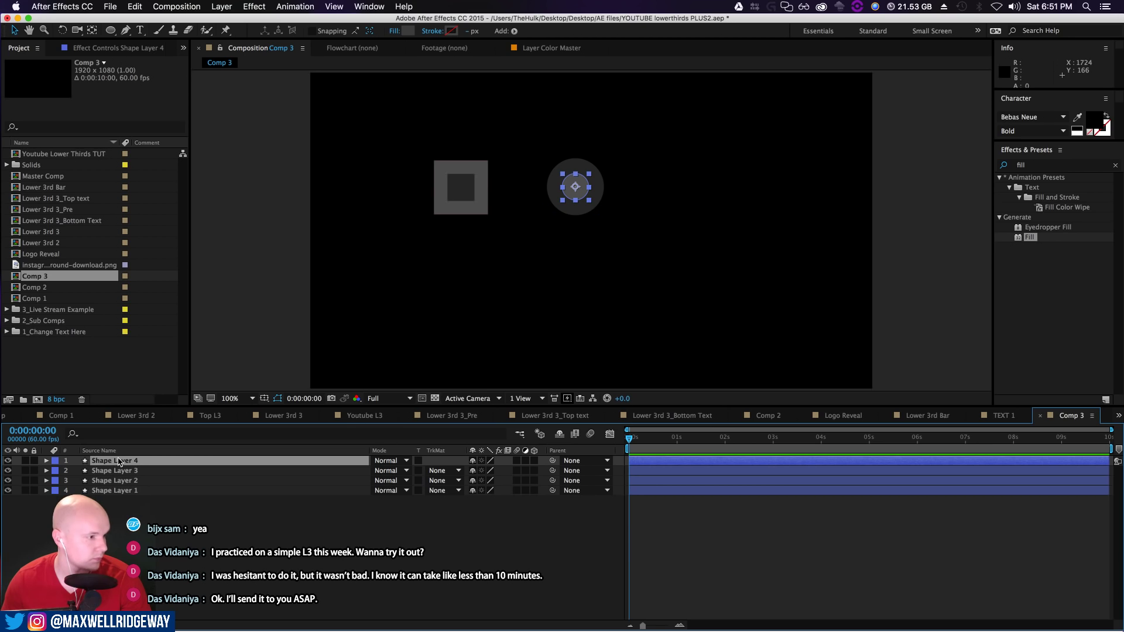
click(119, 550)
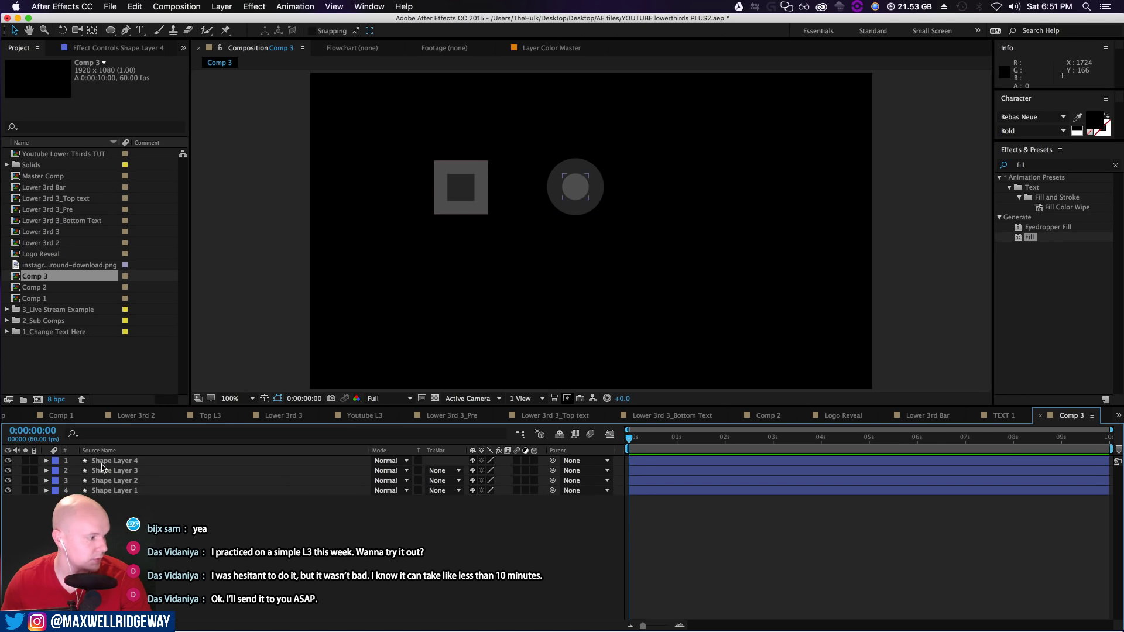
click(114, 470)
shift+click(114, 461)
click(169, 539)
click(130, 461)
drag(552, 461, 167, 472)
Parent the inner square's layer, Shape Layer 2, to the outer square's layer, Shape Layer 1
click(167, 481)
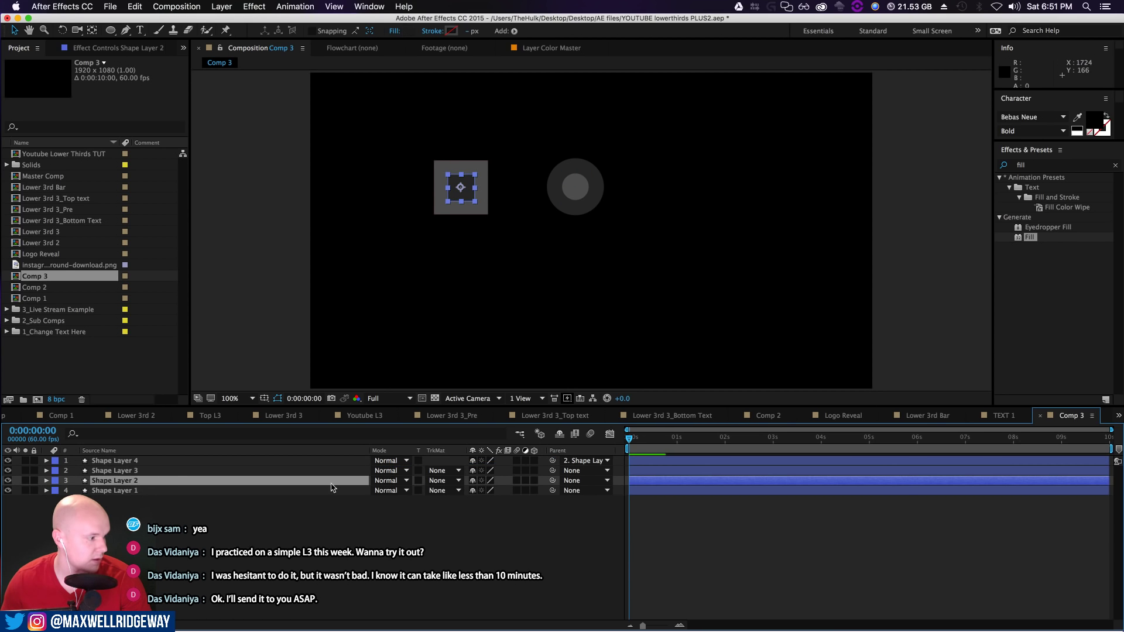
drag(553, 480, 151, 491)
click(164, 528)
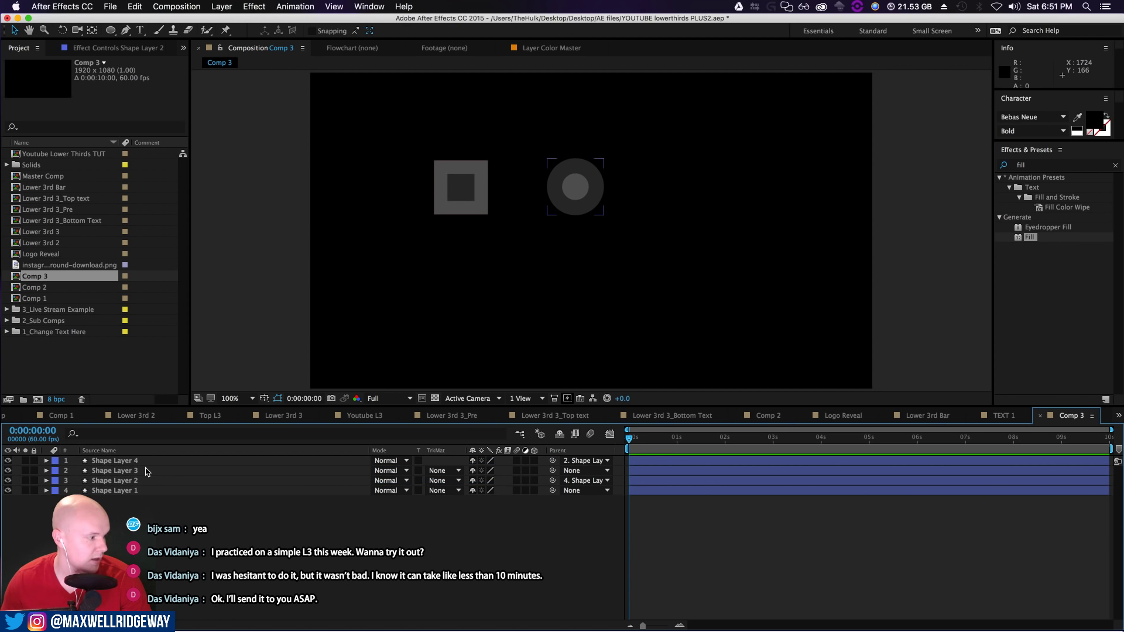
Pre-compose the two circle layers, Shape Layer 4 and Shape Layer 3, into a new composition named Circles
click(146, 462)
shift+click(145, 472)
right_click(144, 472)
click(177, 533)
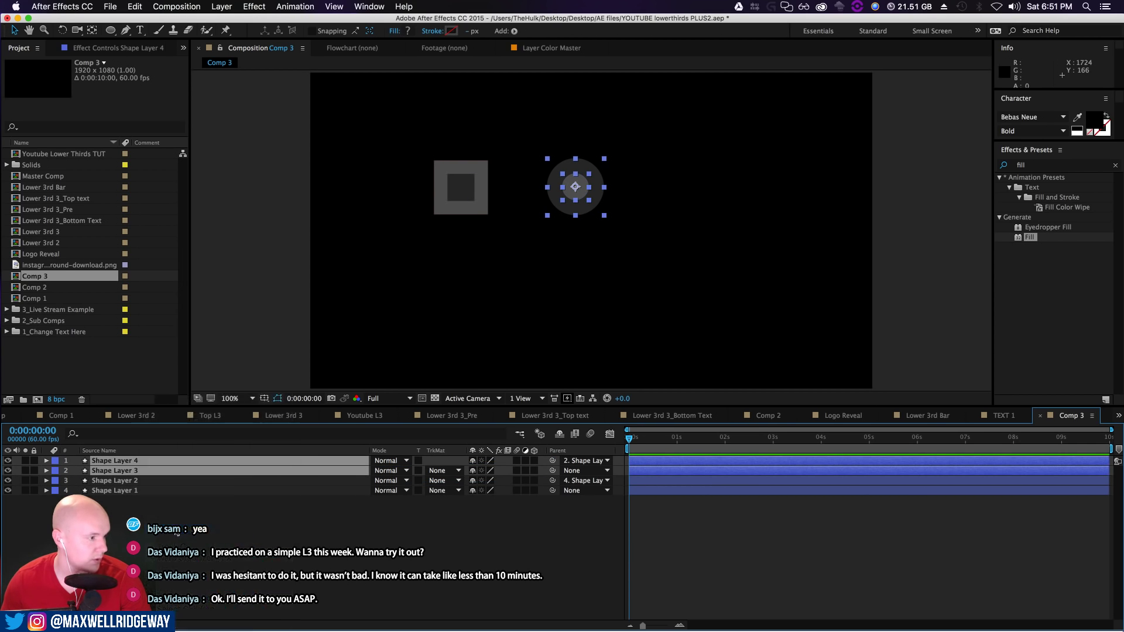
text(Circles)
key(Return)
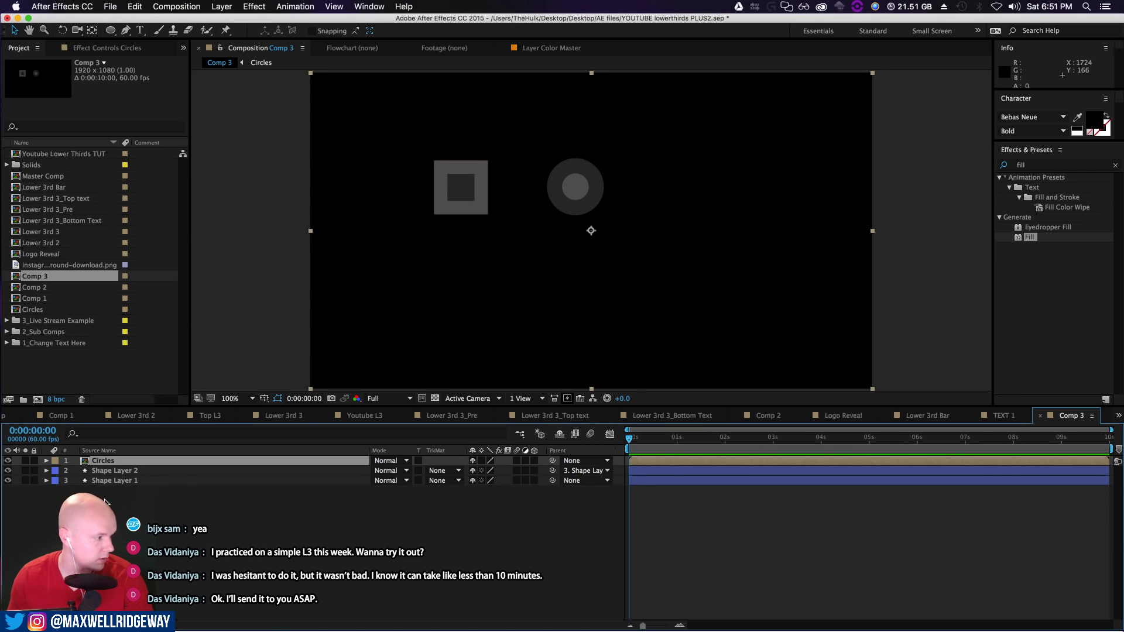
Pre-compose the two square layers, Shape Layer 2 and Shape Layer 1, into a new composition named Squares
click(120, 471)
shift+click(120, 480)
right_click(122, 481)
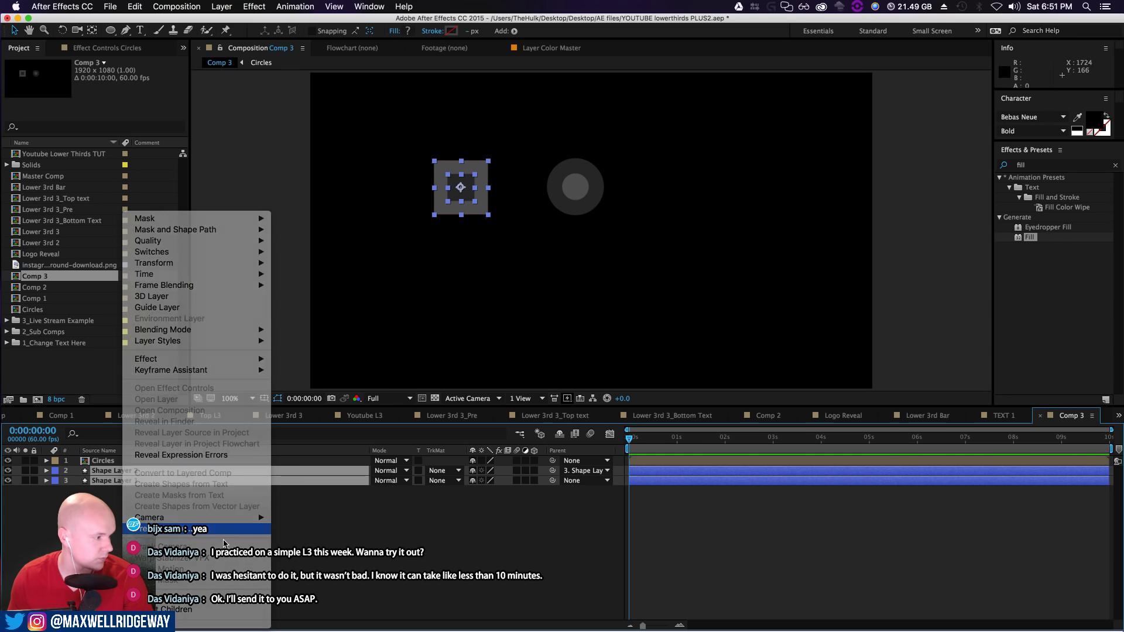
click(223, 533)
text(S)
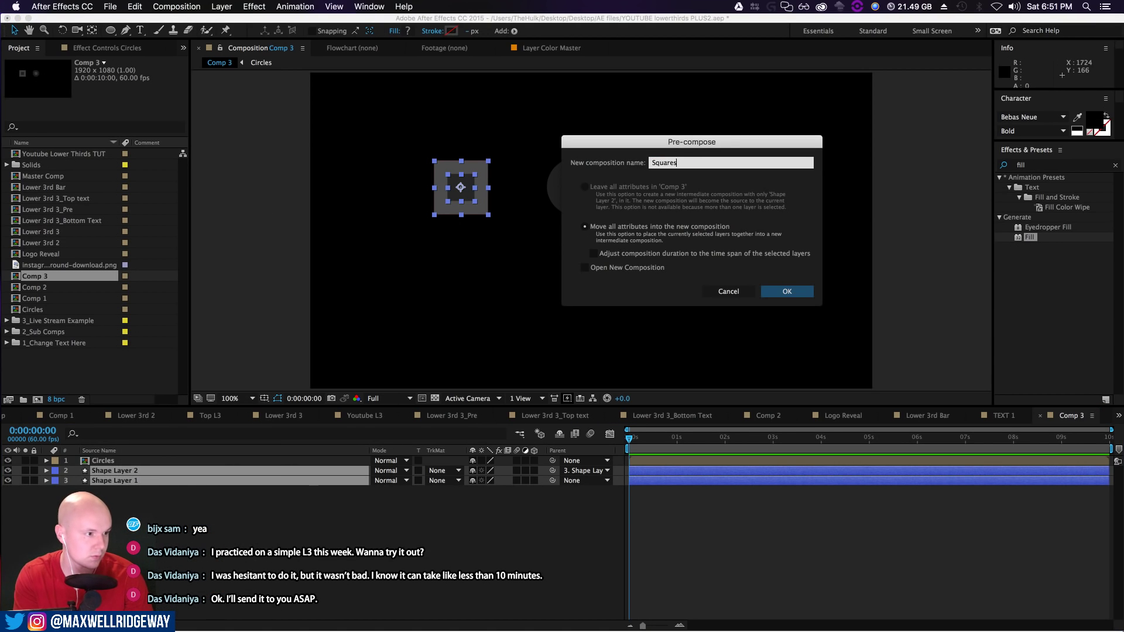
text(quares)
key(Return)
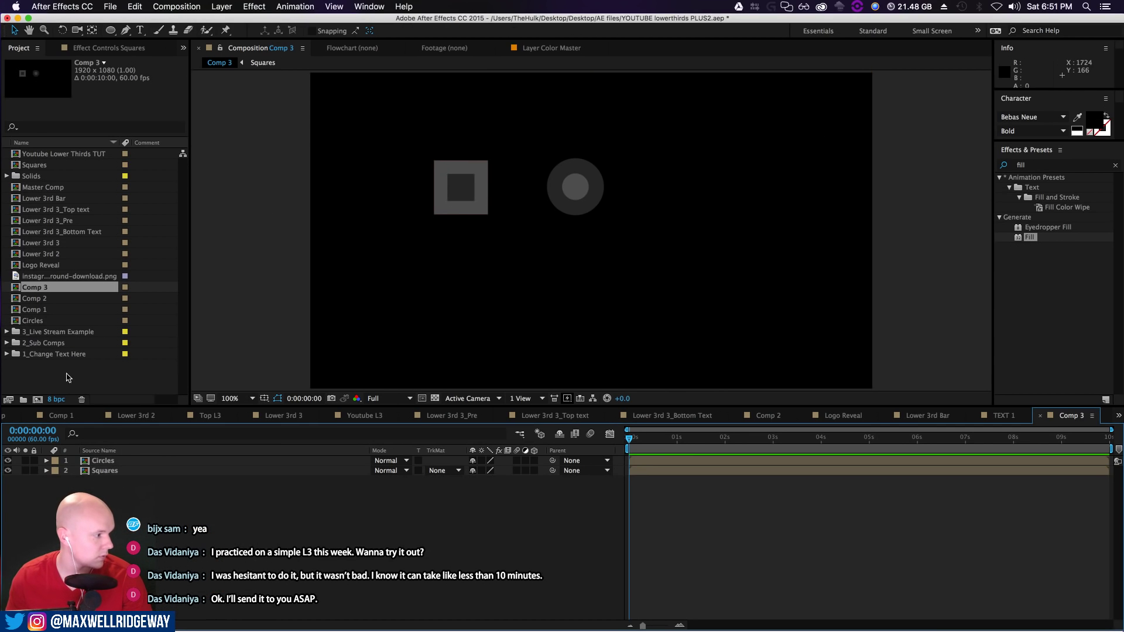
Create a project folder named after the viewer and move the Squares and Circles compositions into it
click(22, 400)
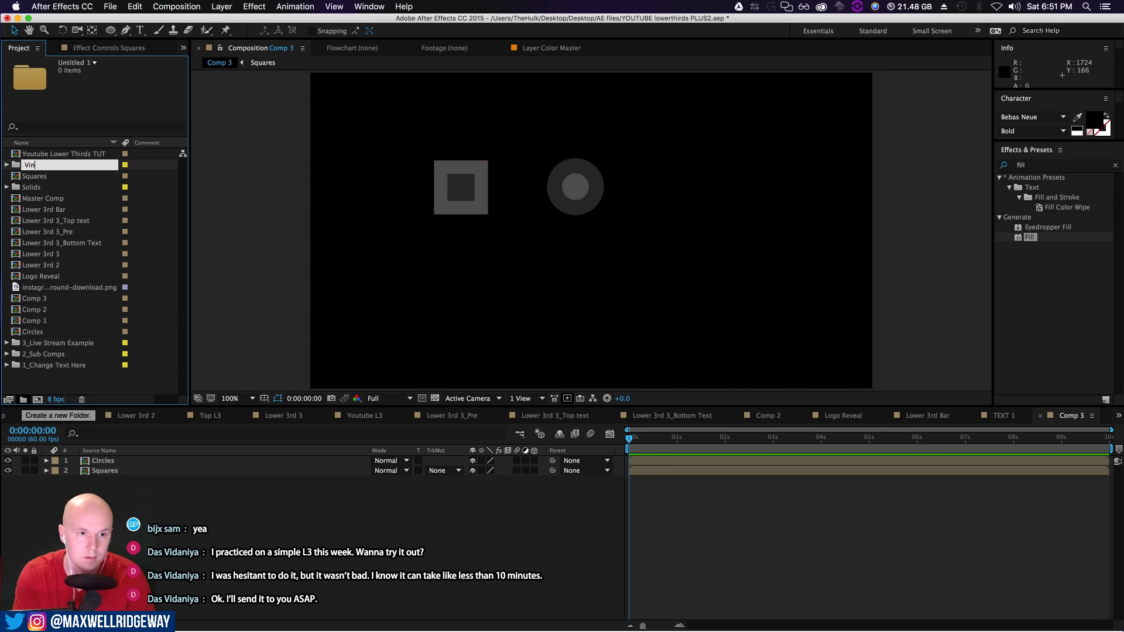
key(Return)
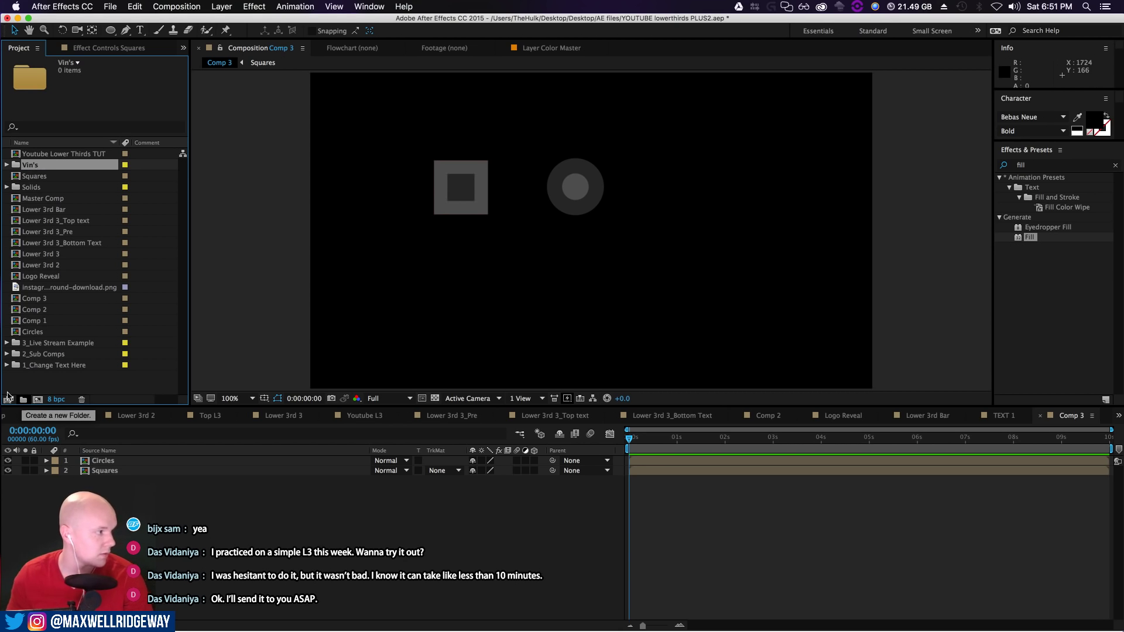
drag(51, 177, 53, 166)
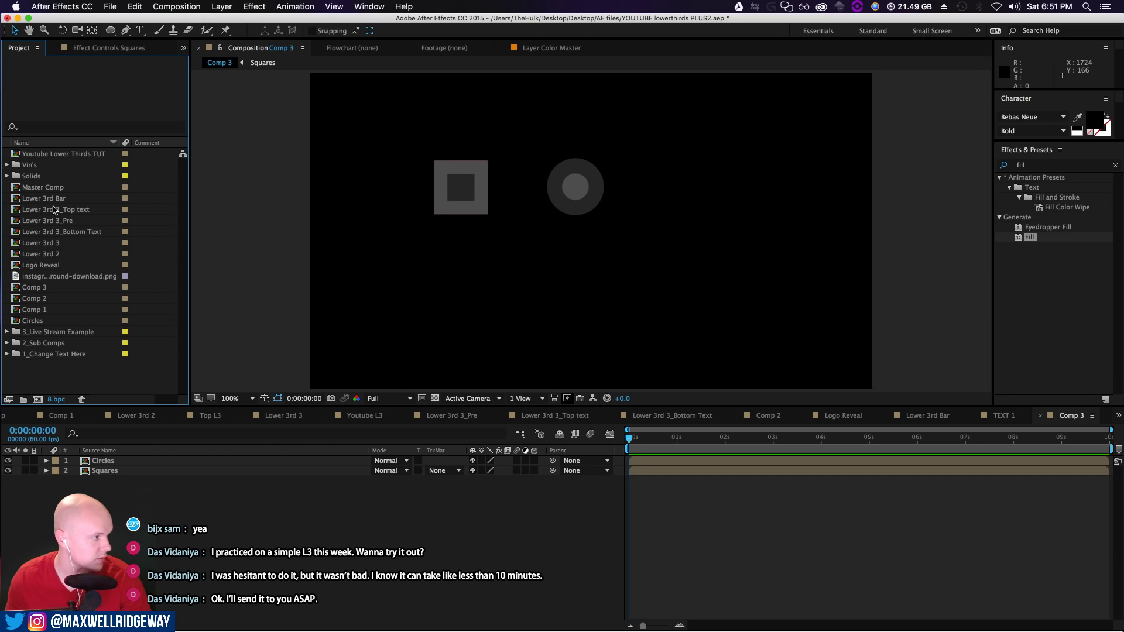
drag(41, 325, 52, 165)
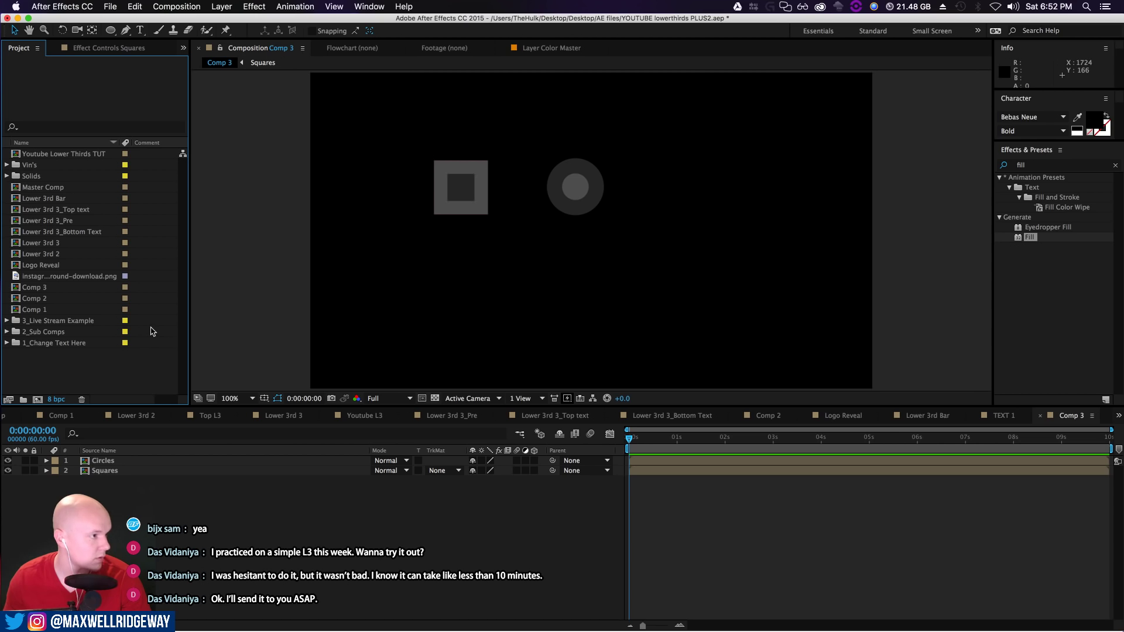
Rename Comp 3 with the viewer's name followed by Transition, and move it into the viewer's project folder
click(41, 290)
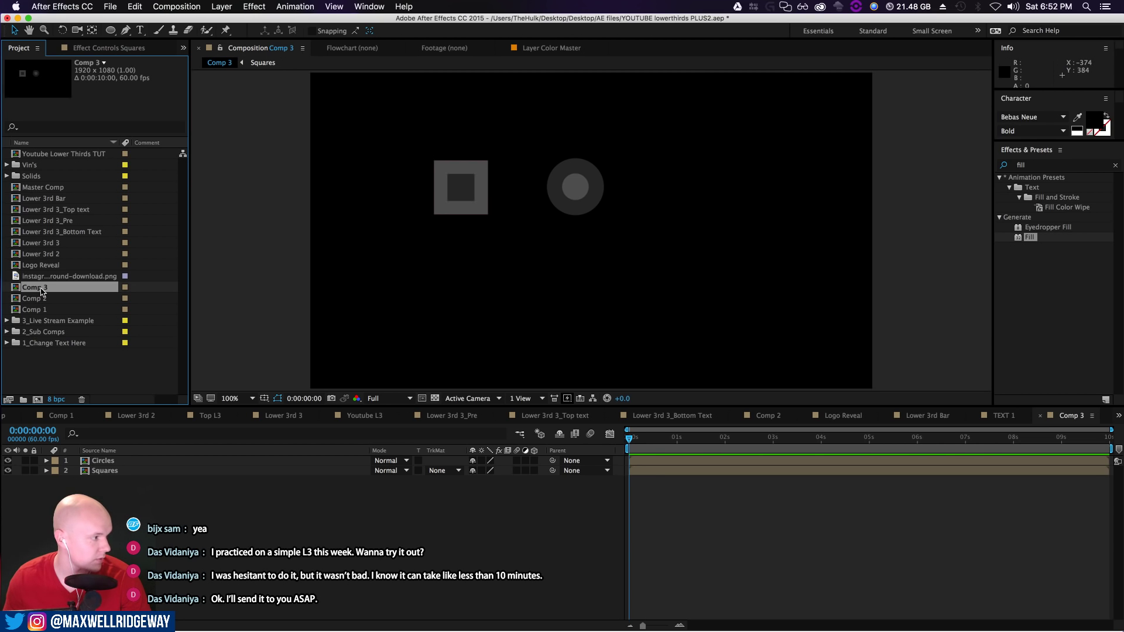
key(Return)
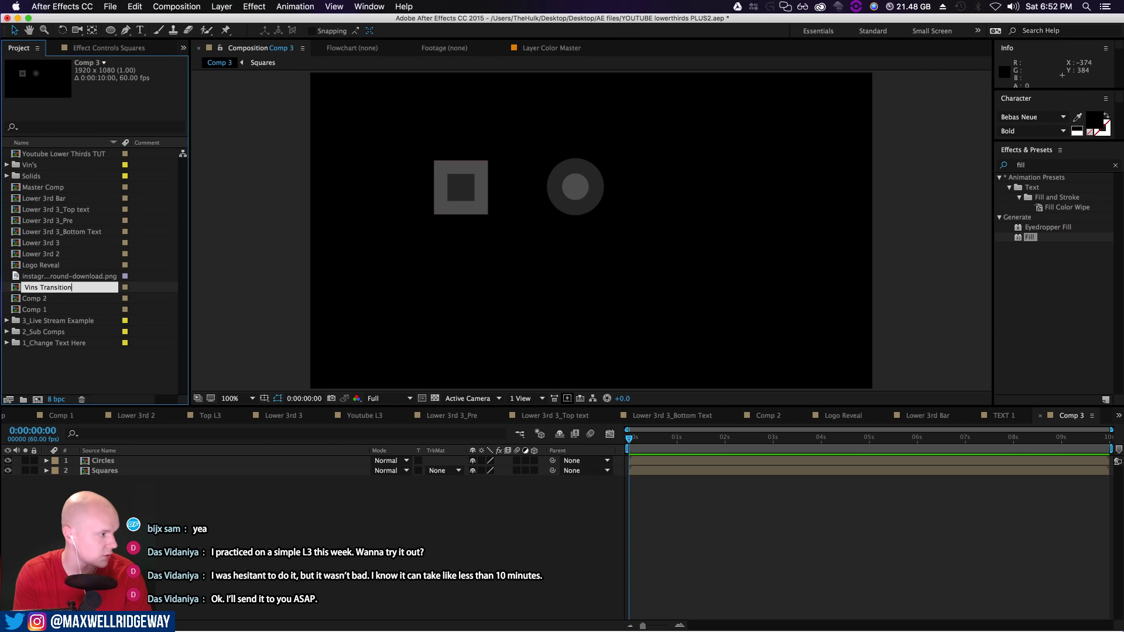
key(Return)
drag(71, 162, 35, 176)
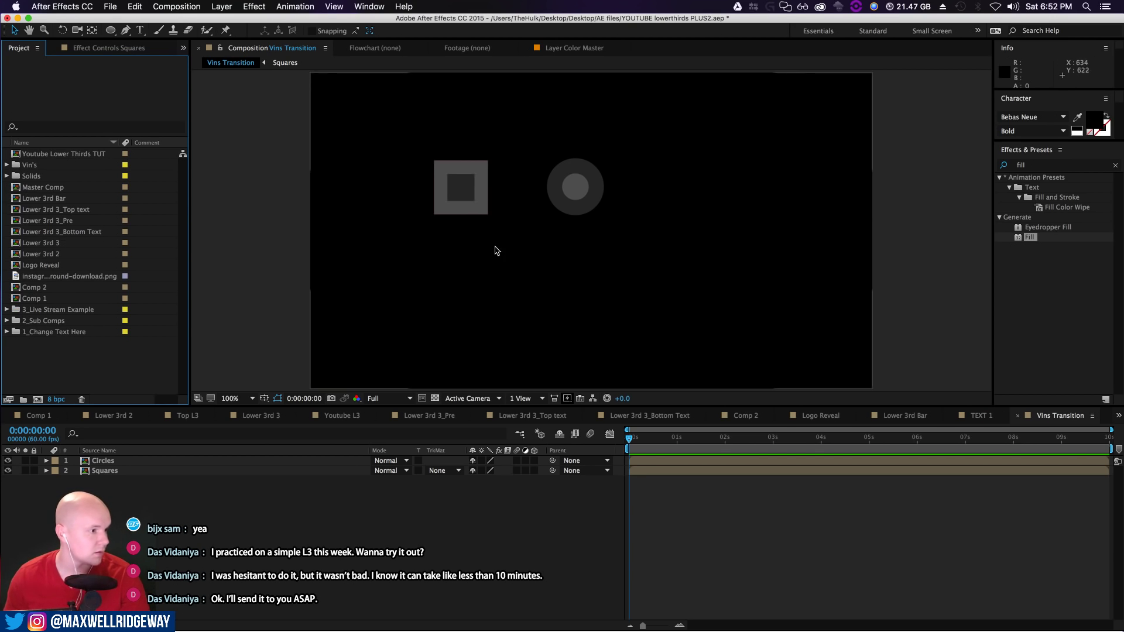
Open the Squares composition and crop it to a region of interest drawn closely around the nested squares
click(336, 295)
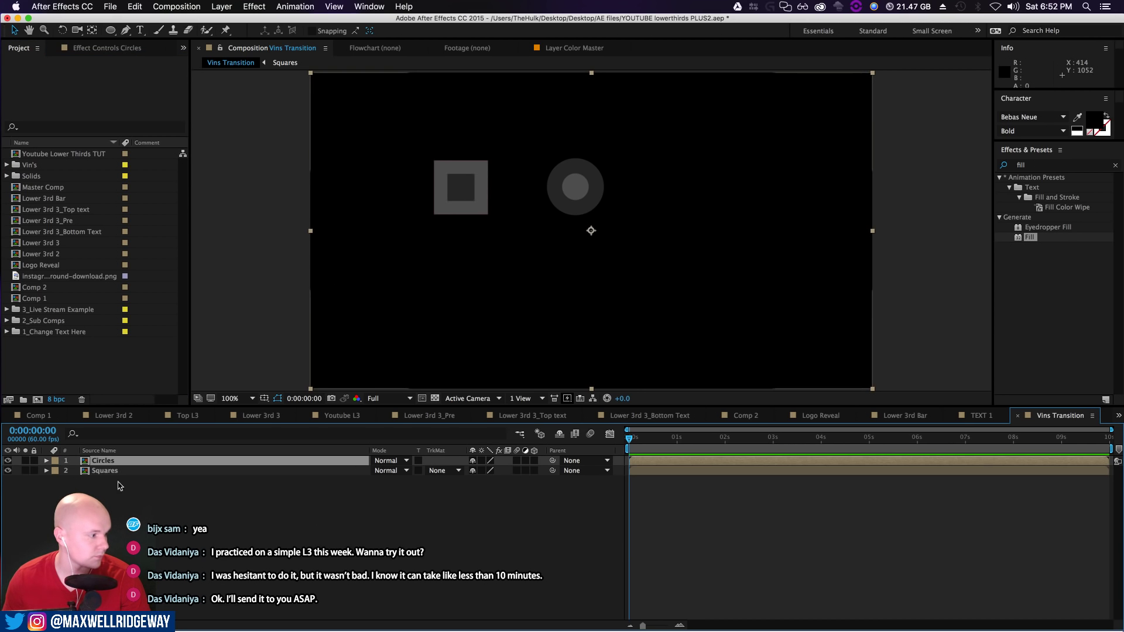
click(107, 472)
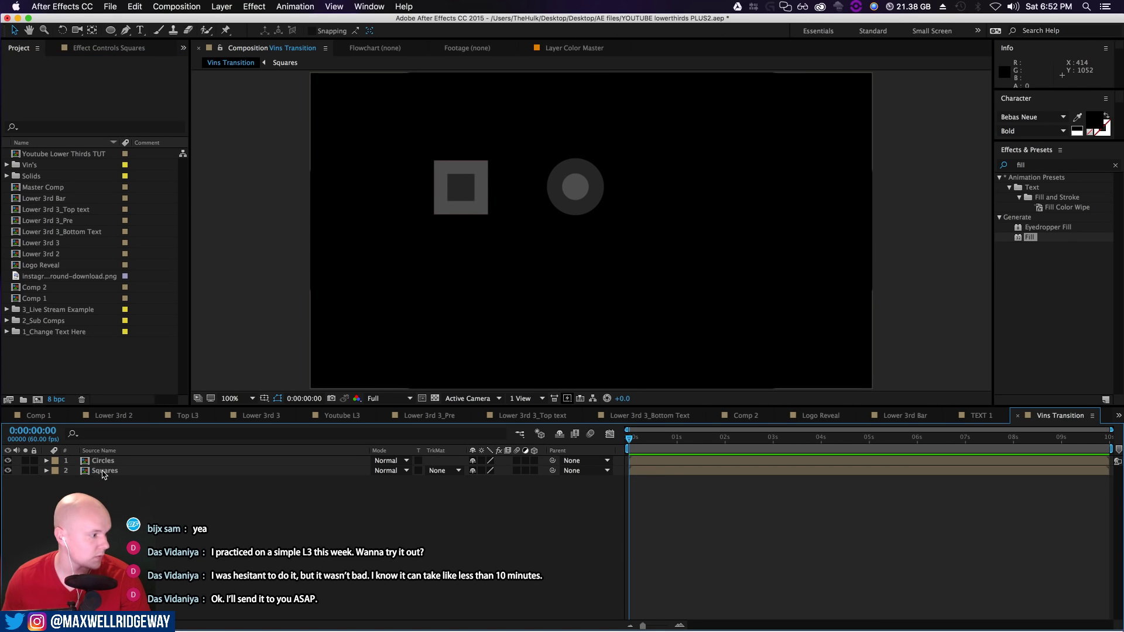
double_click(105, 472)
click(421, 398)
drag(410, 142, 512, 230)
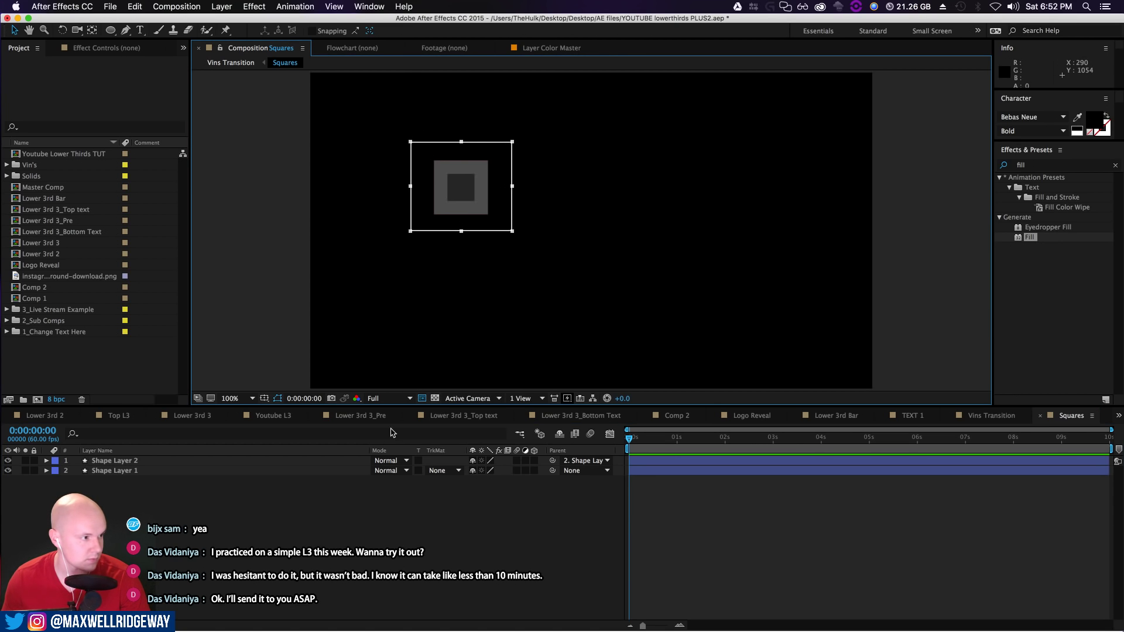
click(188, 542)
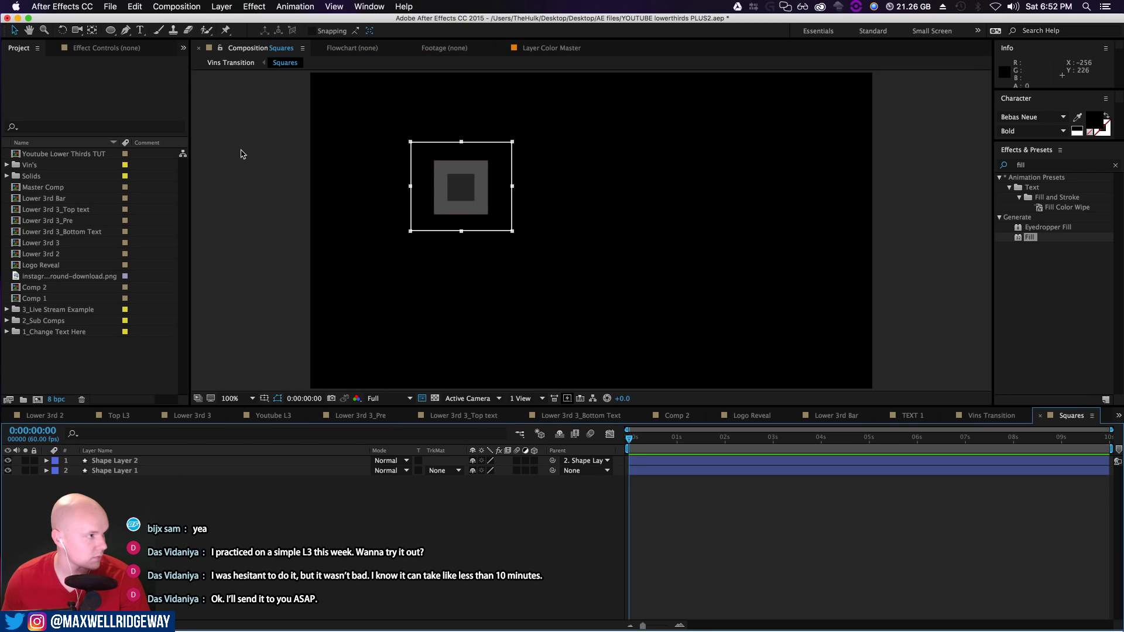
click(176, 7)
click(194, 74)
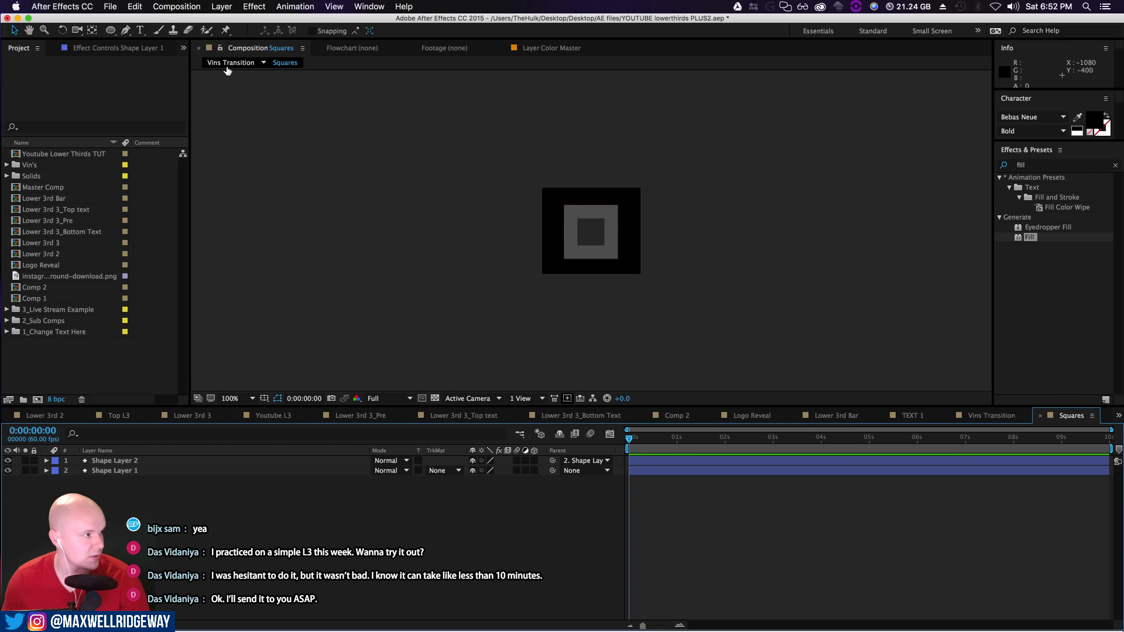
Open the Circles composition from the transition composition and crop it to a region of interest drawn closely around the nested circles
click(230, 62)
click(116, 461)
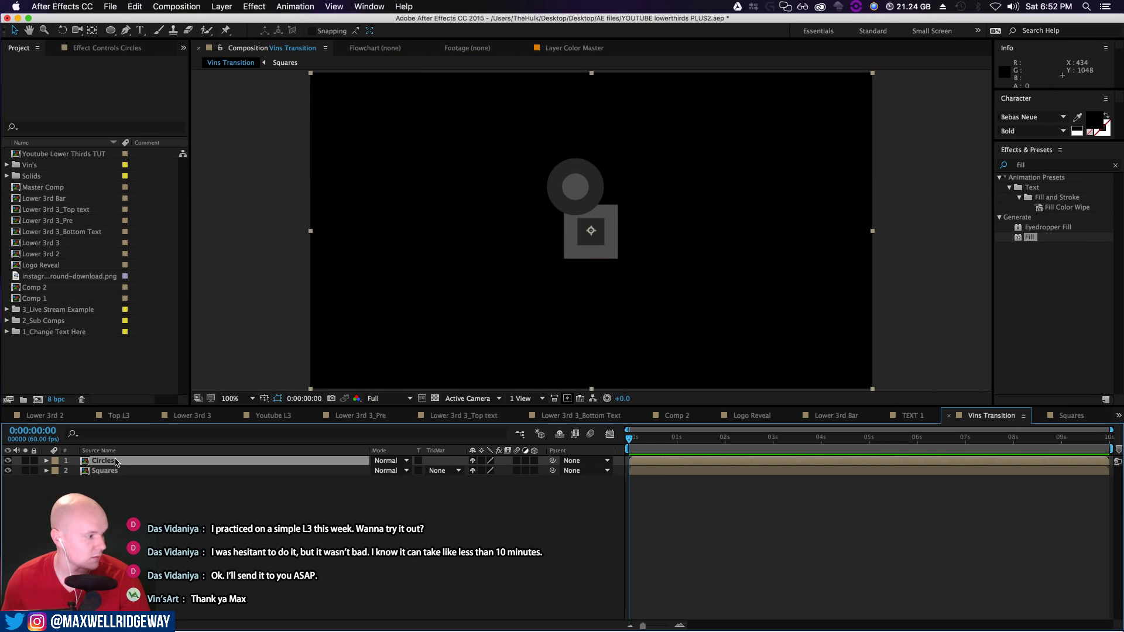
double_click(116, 461)
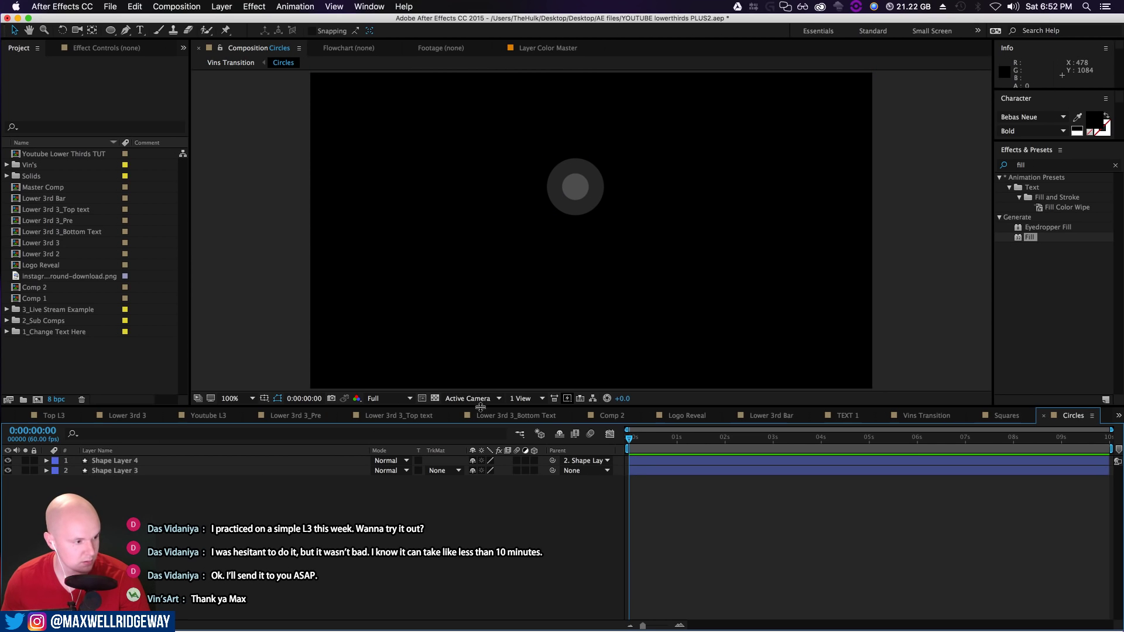
click(422, 398)
drag(527, 142, 625, 231)
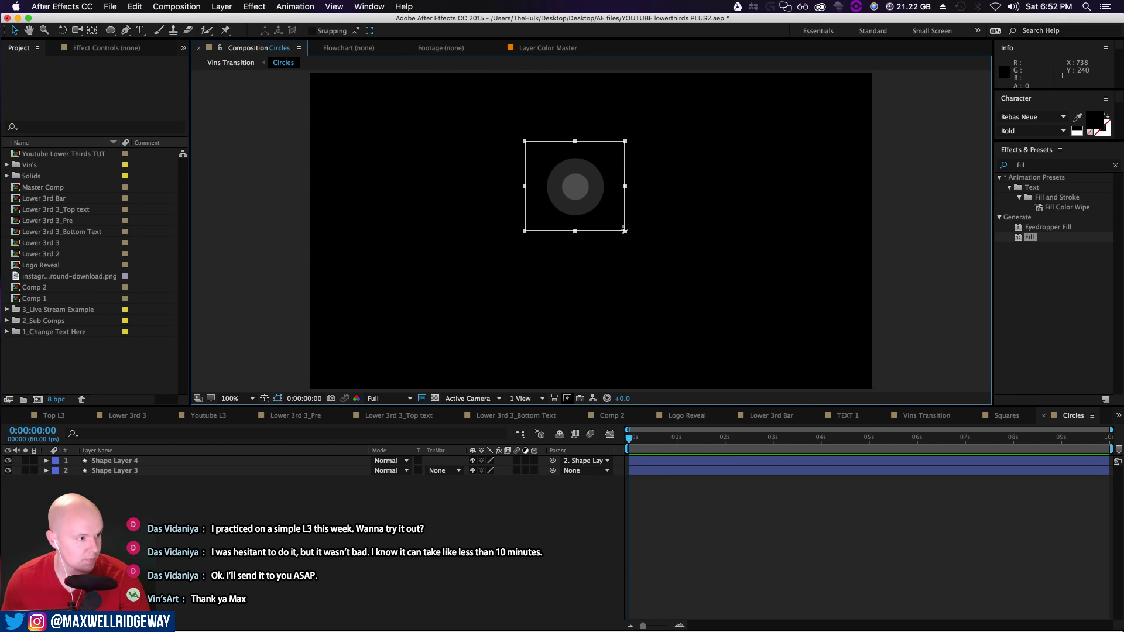
click(177, 6)
click(179, 73)
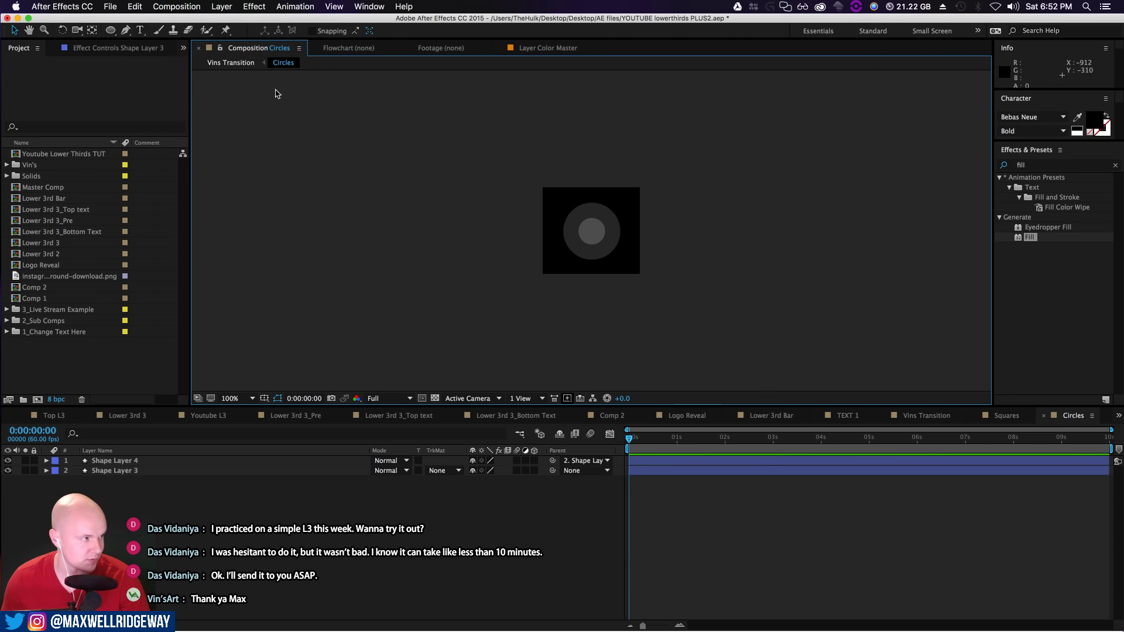
In the transition composition, place the squares directly left of the circles and move the pair to the frame's upper-left corner
click(230, 63)
click(145, 494)
click(181, 471)
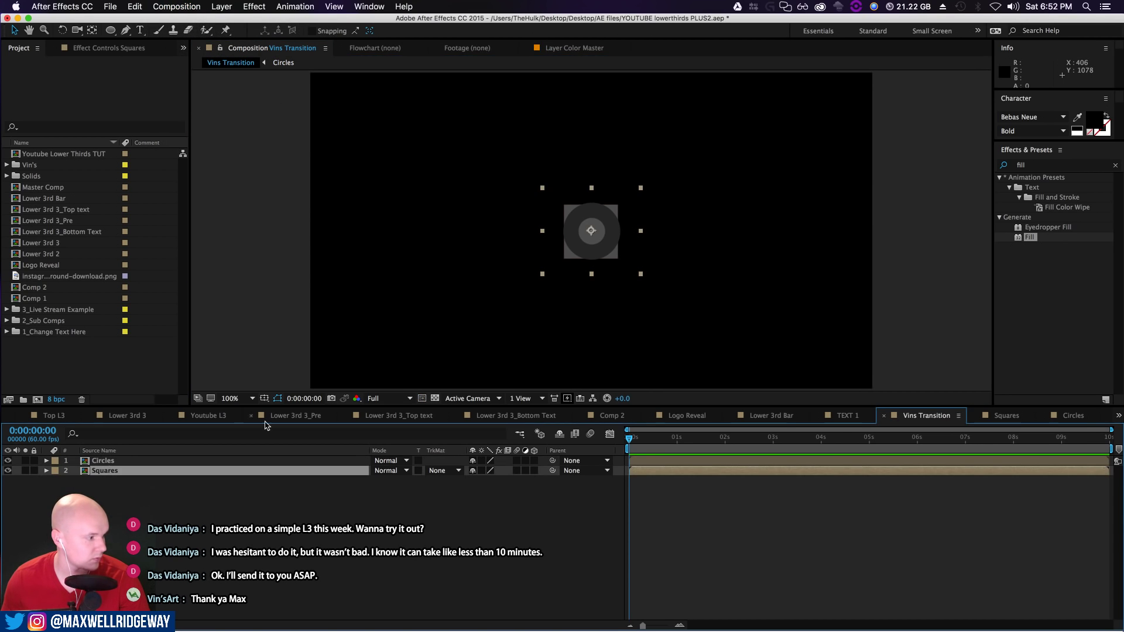
drag(618, 261, 531, 261)
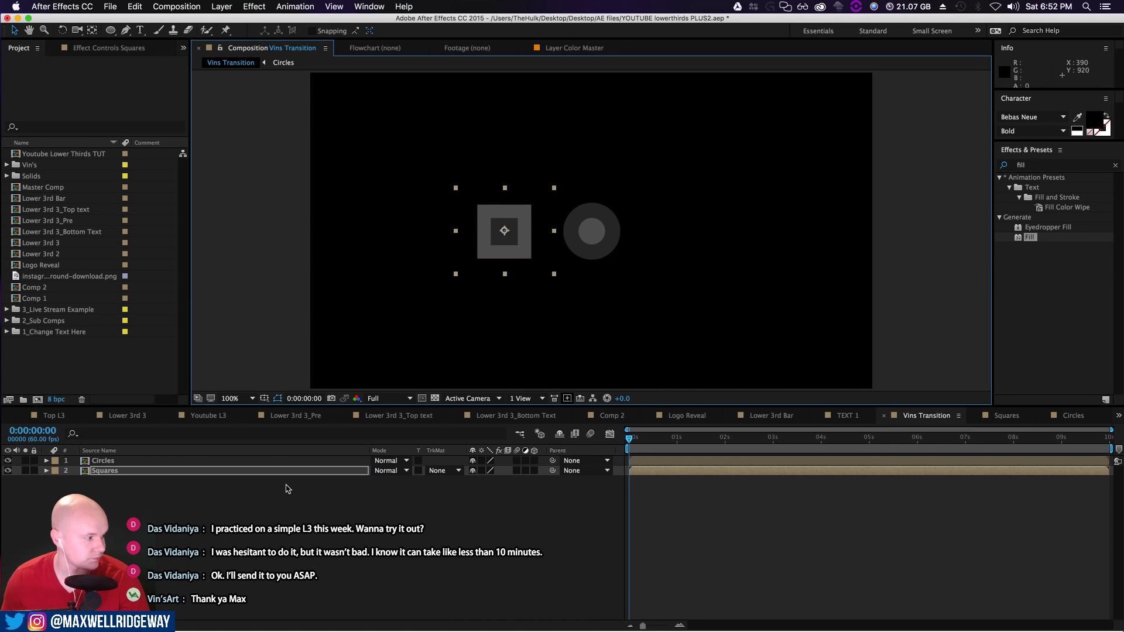
drag(275, 186, 590, 293)
drag(512, 244, 372, 136)
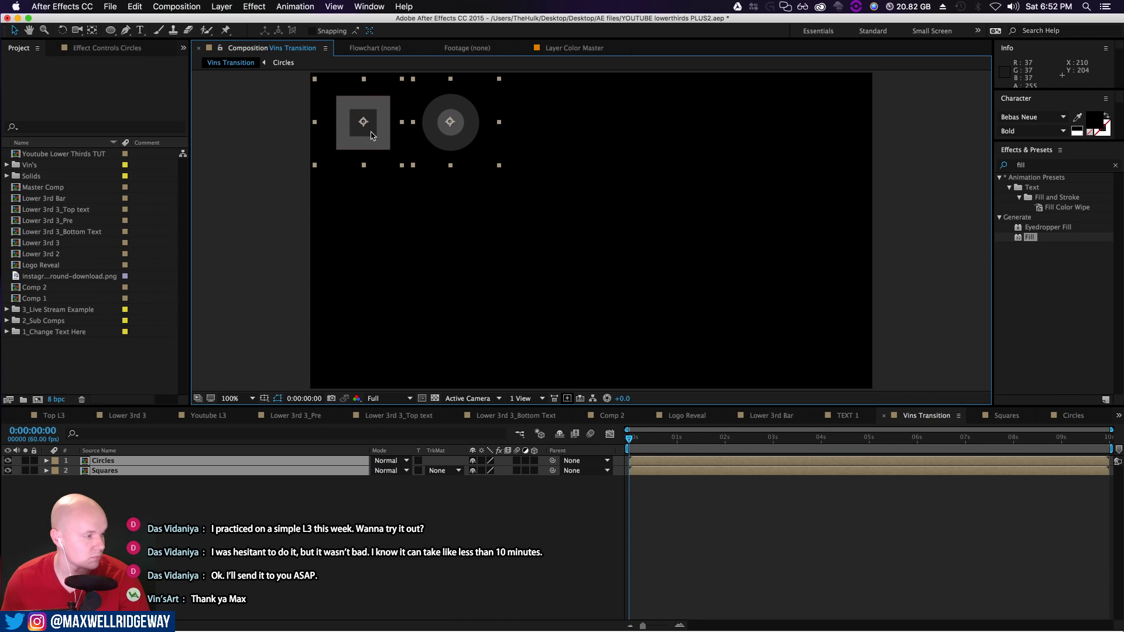
click(290, 520)
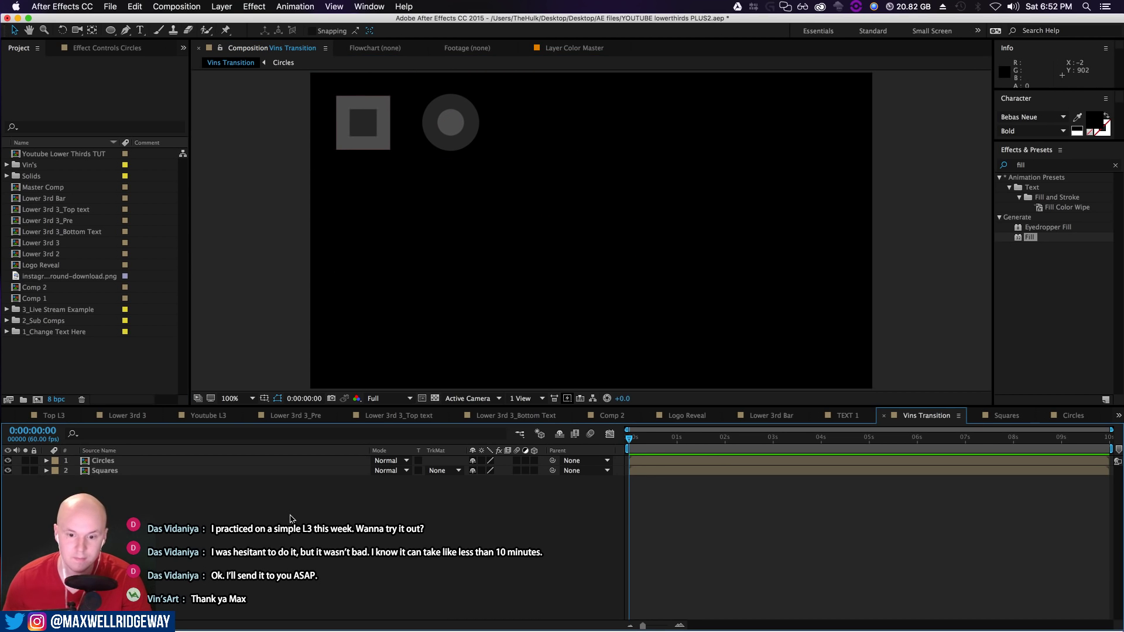
Duplicate the Circles and Squares layers and place the copied pair in the same row, right of the original pair
key(super+a)
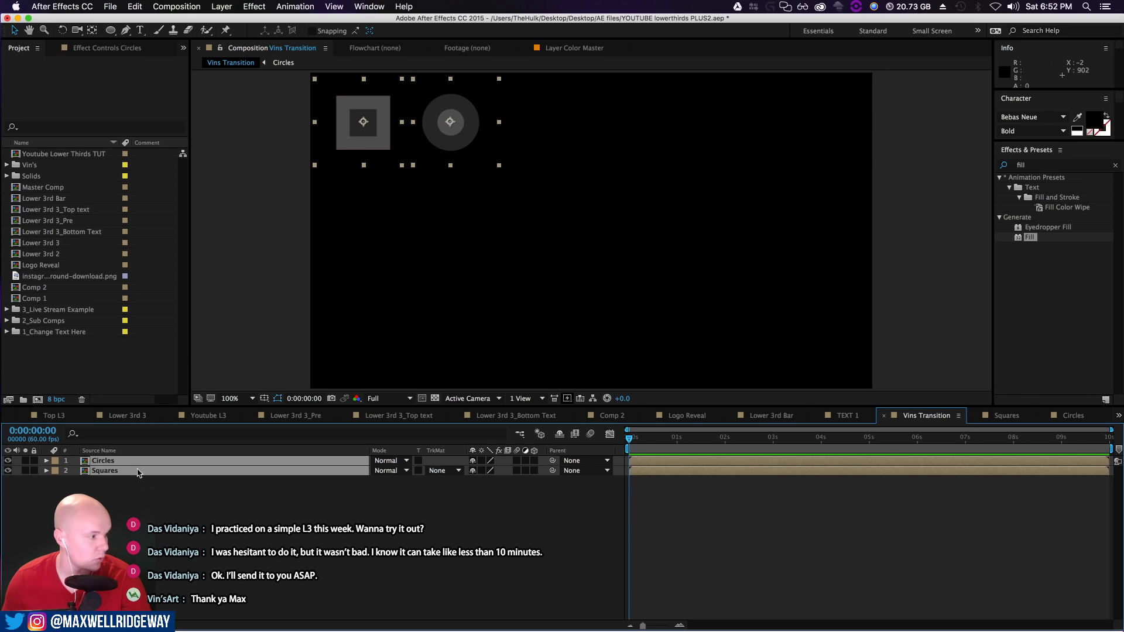
key(super+d)
drag(342, 147, 515, 147)
click(200, 606)
Duplicate all four shape compositions and move the copies right to extend the alternating row past the frame's right edge
key(super+a)
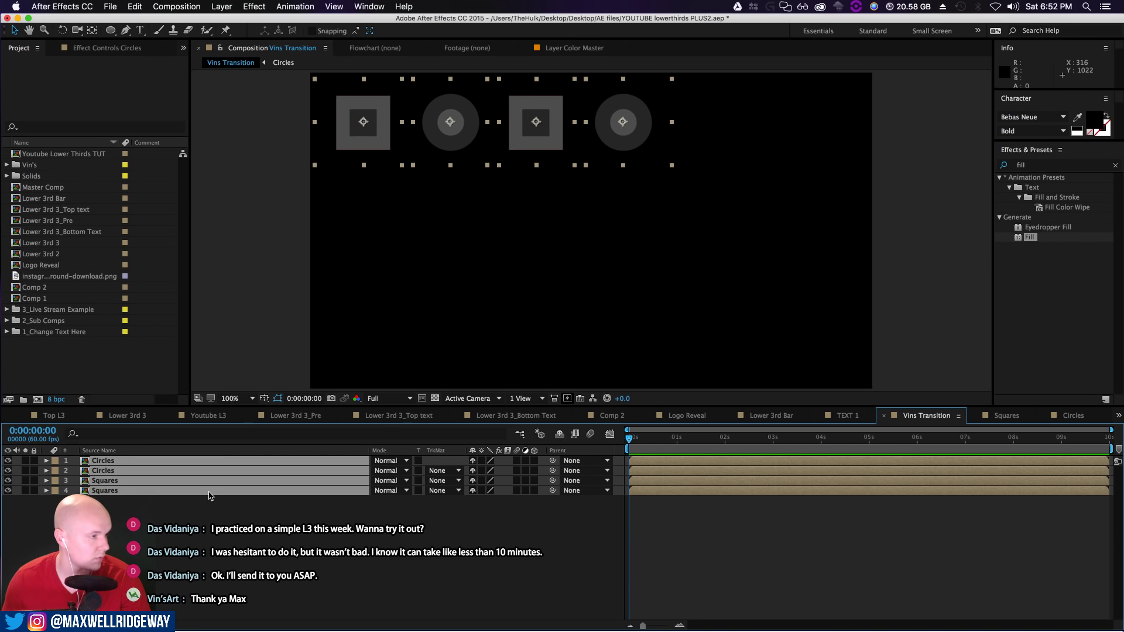
key(super+d)
click(350, 145)
drag(350, 146, 691, 136)
click(205, 559)
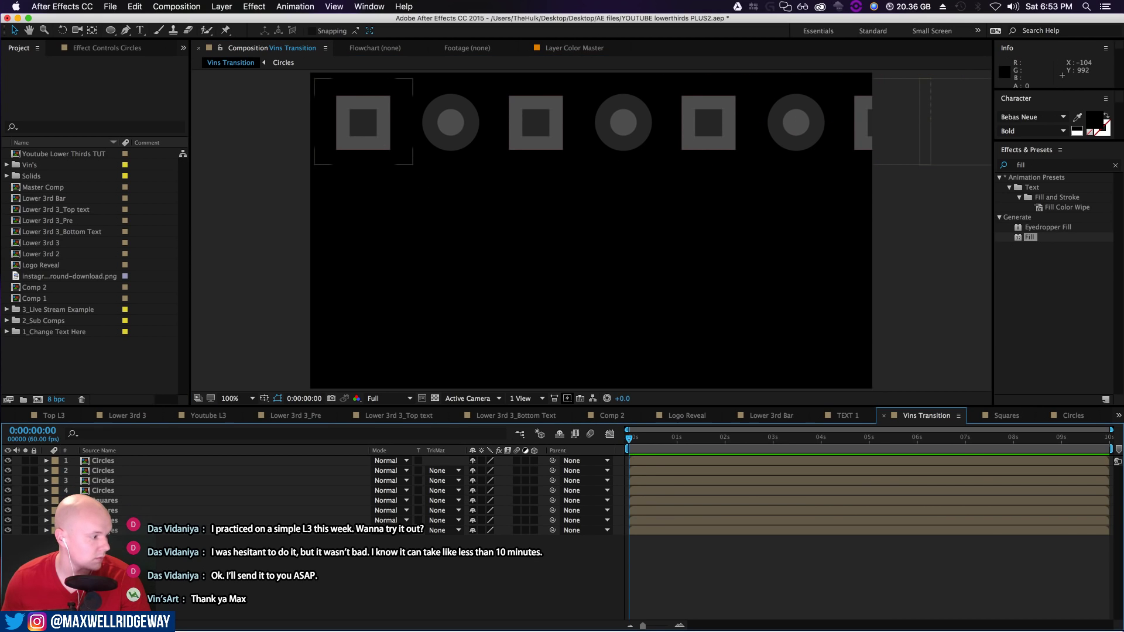
Open the Squares composition, magnify it to 400%, and select the outer square's layer, Shape Layer 1
double_click(108, 532)
click(60, 471)
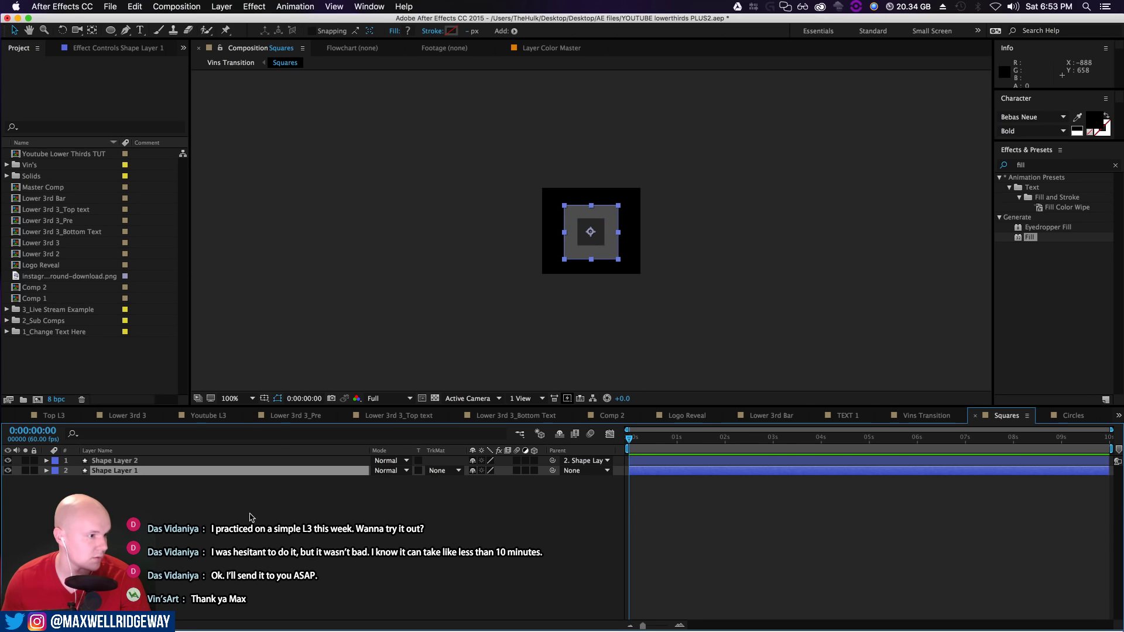
click(212, 506)
scroll(705, 246, up, 2)
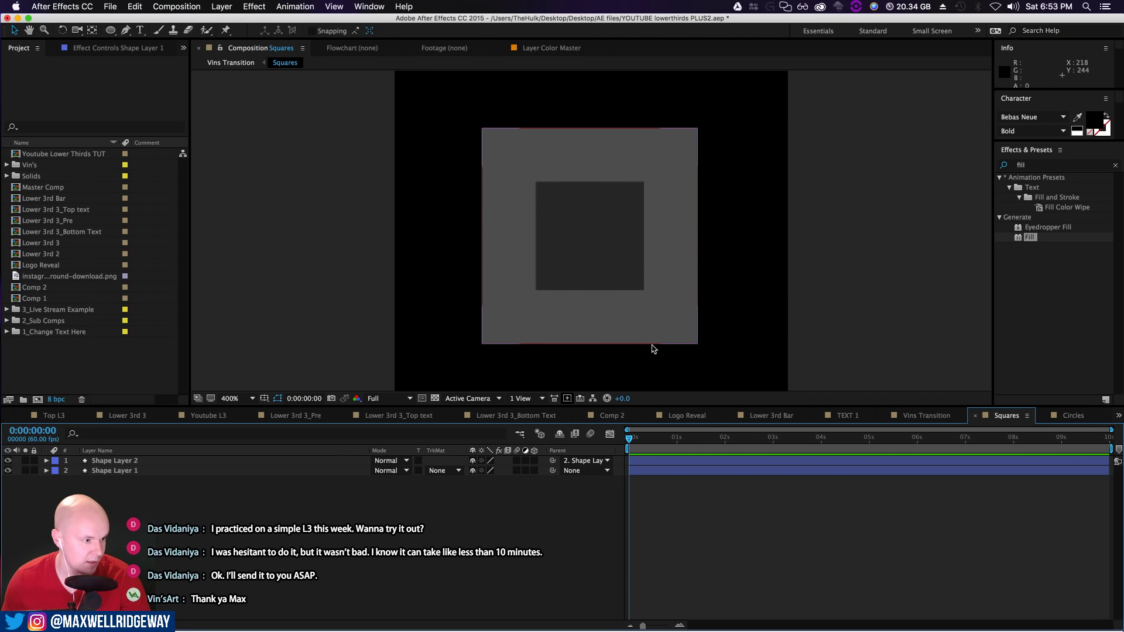
click(110, 471)
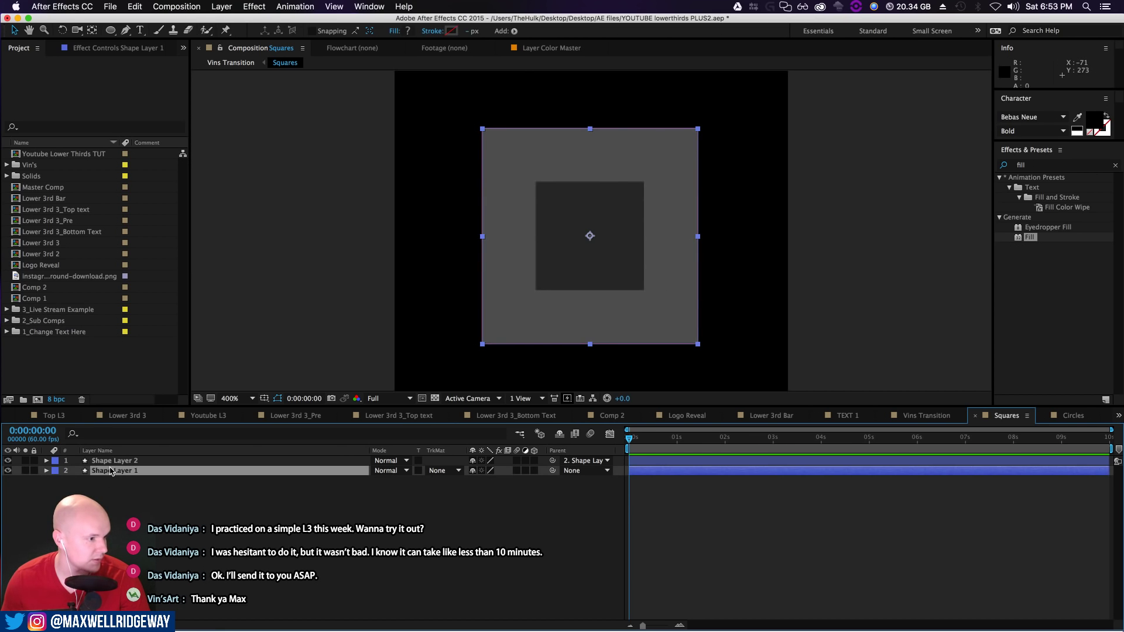
click(116, 461)
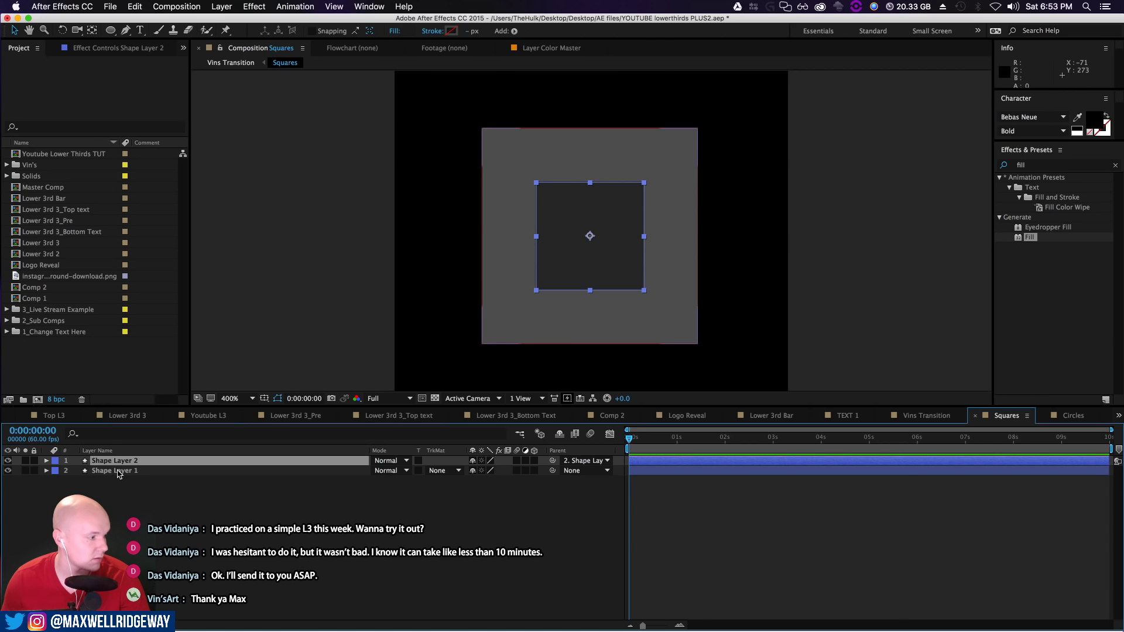
click(117, 472)
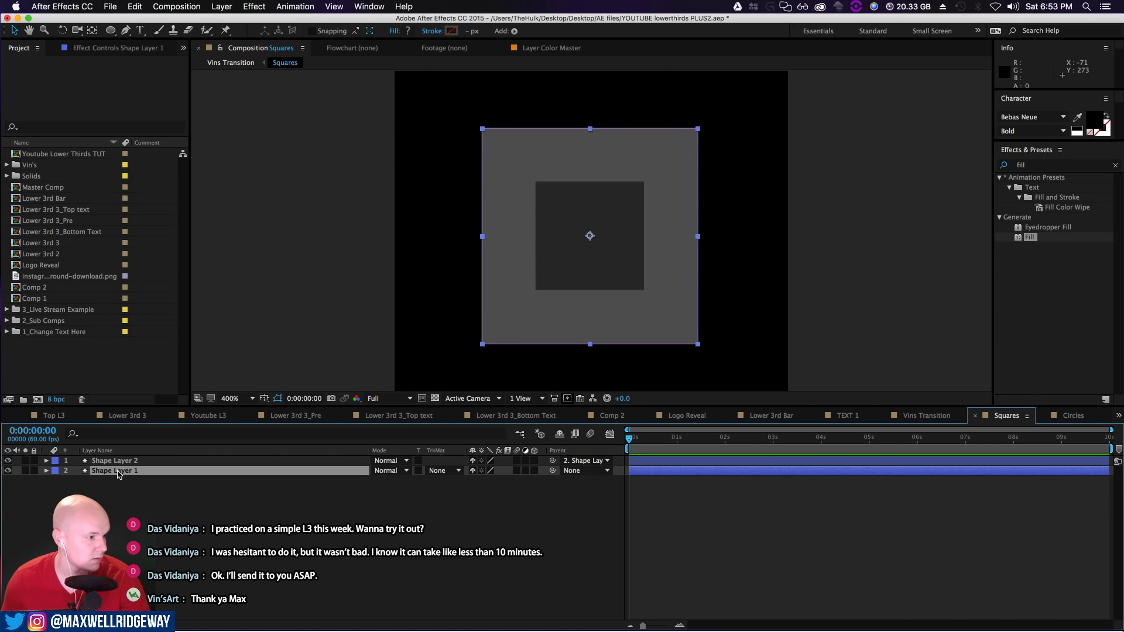
Delete the second item from Shape Layer 1's contents in the Squares comp and return to the Vins Transition comp
click(57, 481)
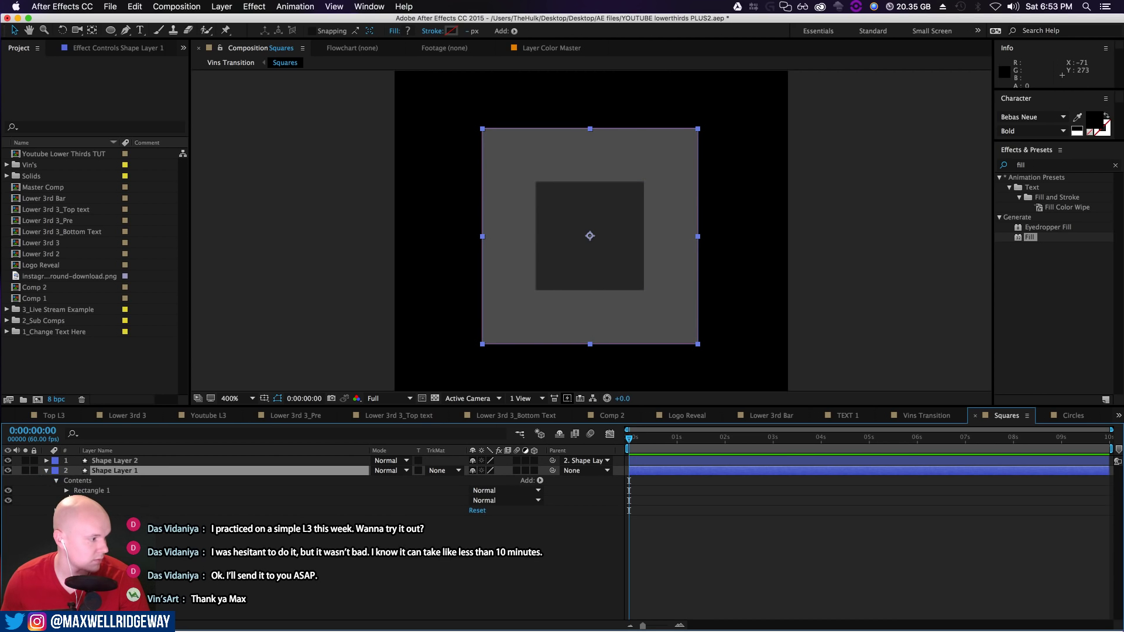
click(94, 501)
key(Delete)
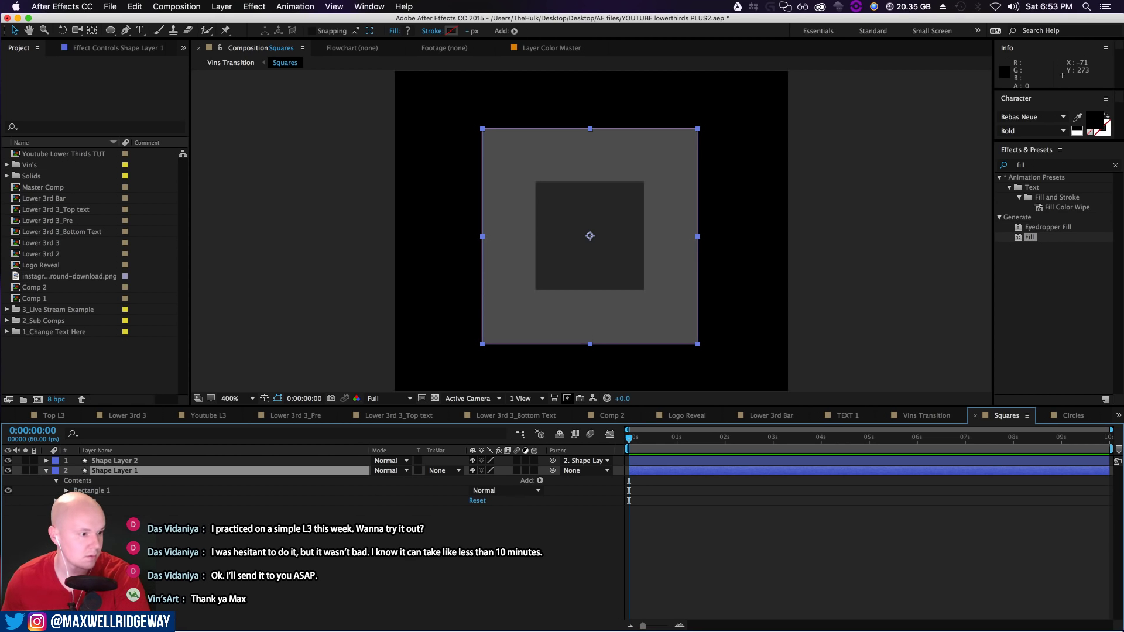
click(206, 552)
click(230, 63)
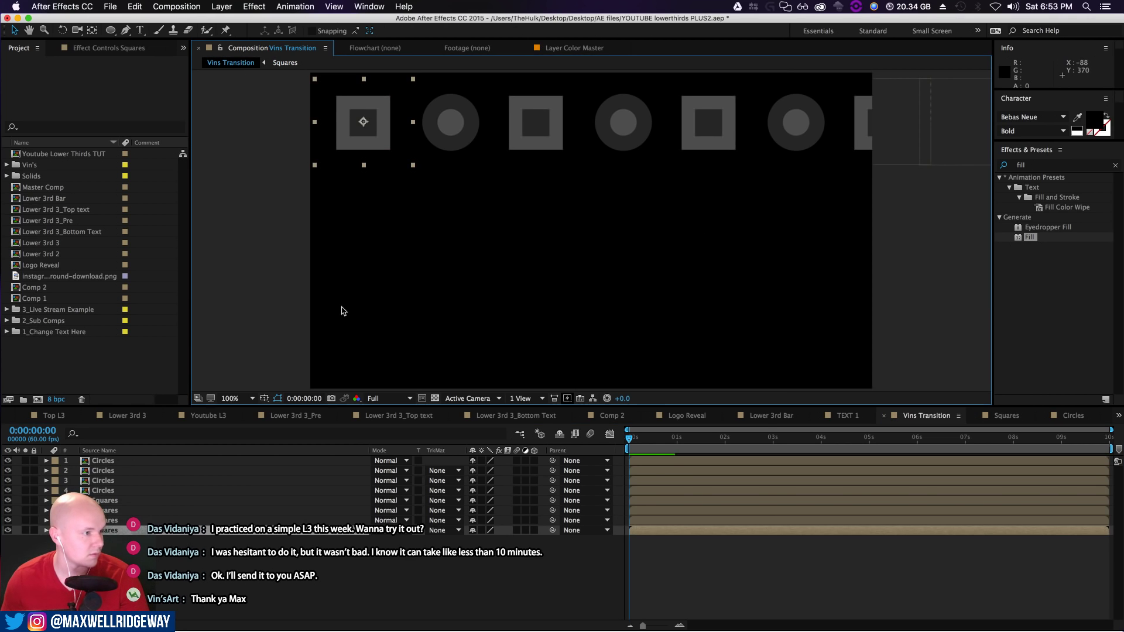
Duplicate the row of squares and circles, placing the copy beneath it and offset sideways by one shape
key(super+a)
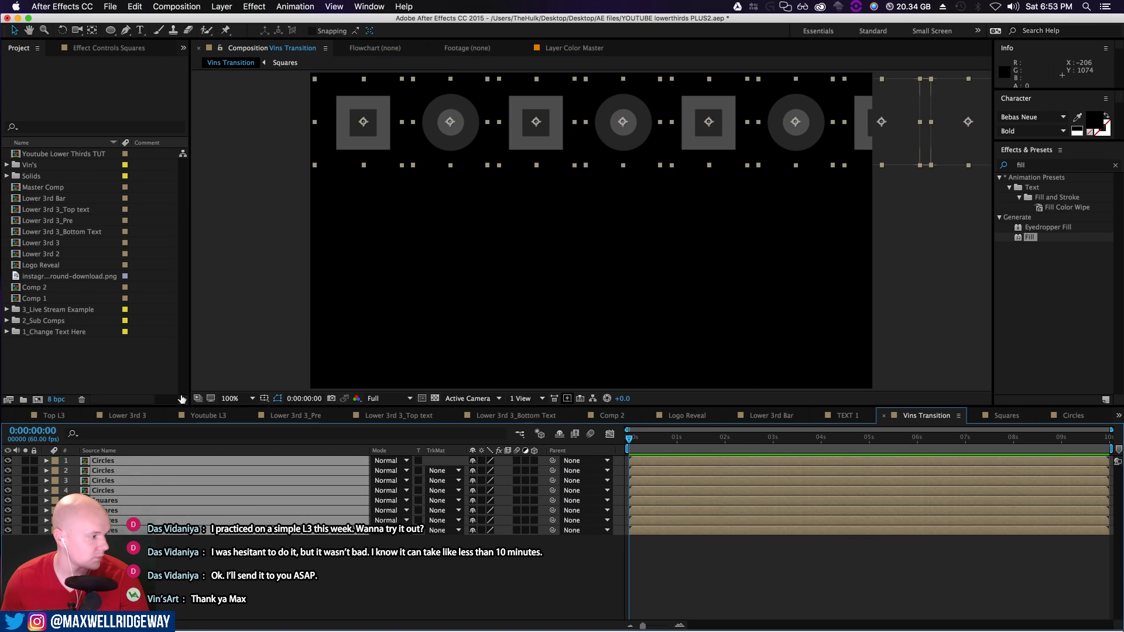
mouse_move(565, 187)
mouse_down()
mouse_move(532, 186)
mouse_move(525, 225)
mouse_move(481, 221)
mouse_move(580, 221)
mouse_move(443, 227)
mouse_up()
key(super+d)
click(549, 354)
Duplicate both pattern rows together and place the copies directly below to form four rows
drag(321, 120, 875, 277)
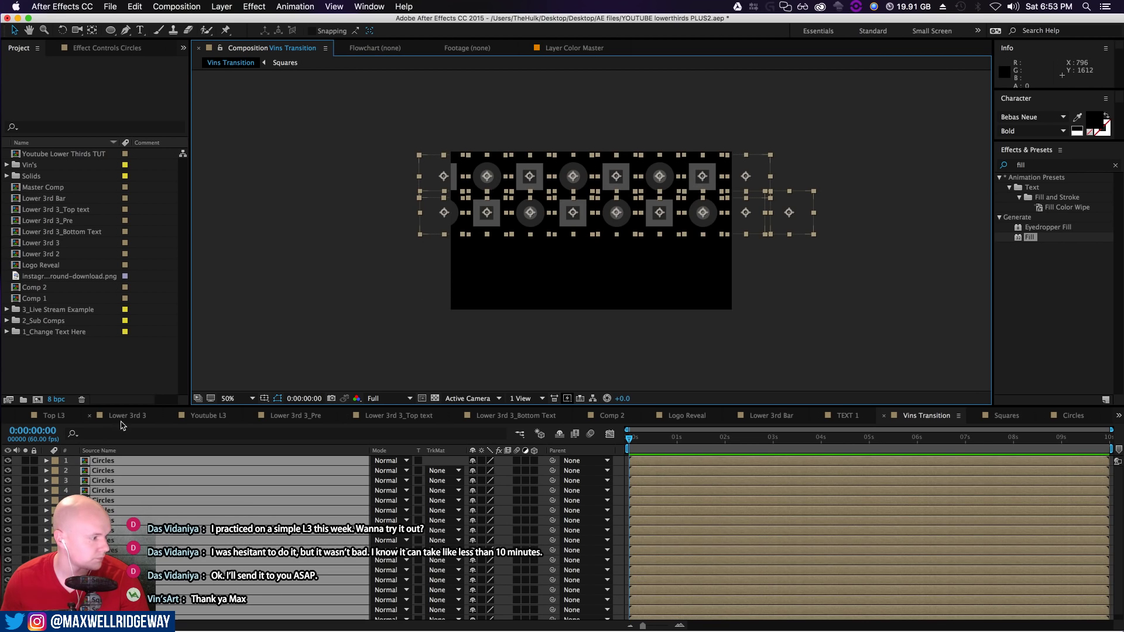
key(super+d)
drag(567, 220, 566, 293)
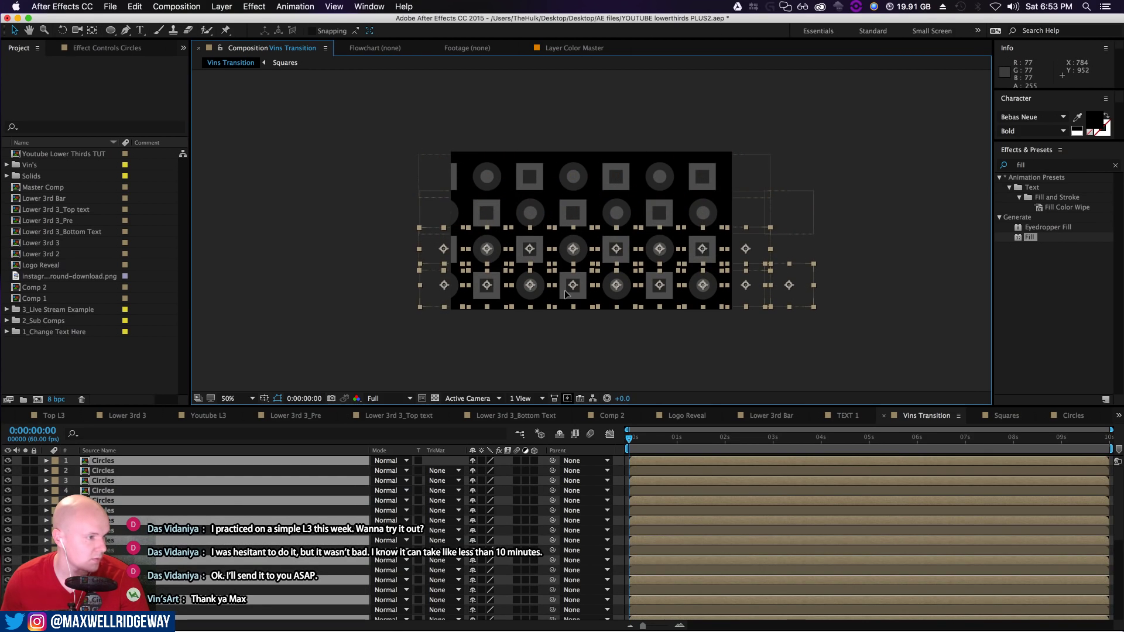
click(521, 363)
Shift the four rows slightly down and place a copy of the second row above the first as a fifth row
drag(304, 149, 614, 238)
drag(323, 212, 906, 241)
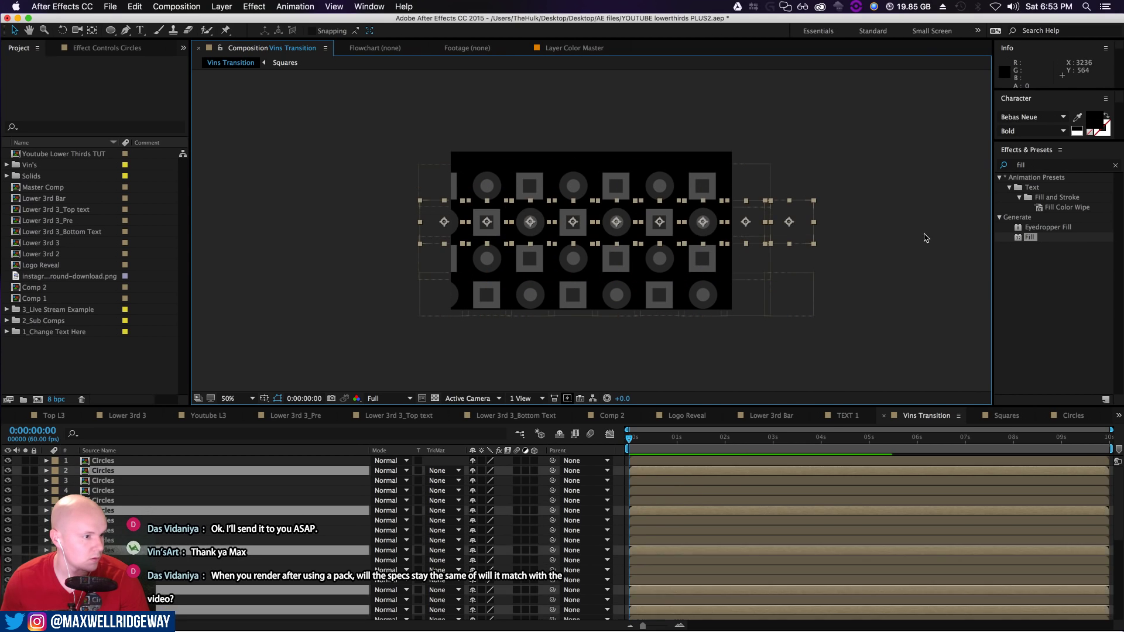
drag(529, 229, 527, 113)
Move all five rows together left and slightly down so the pattern fills the frame
drag(367, 89, 920, 391)
drag(565, 232, 543, 240)
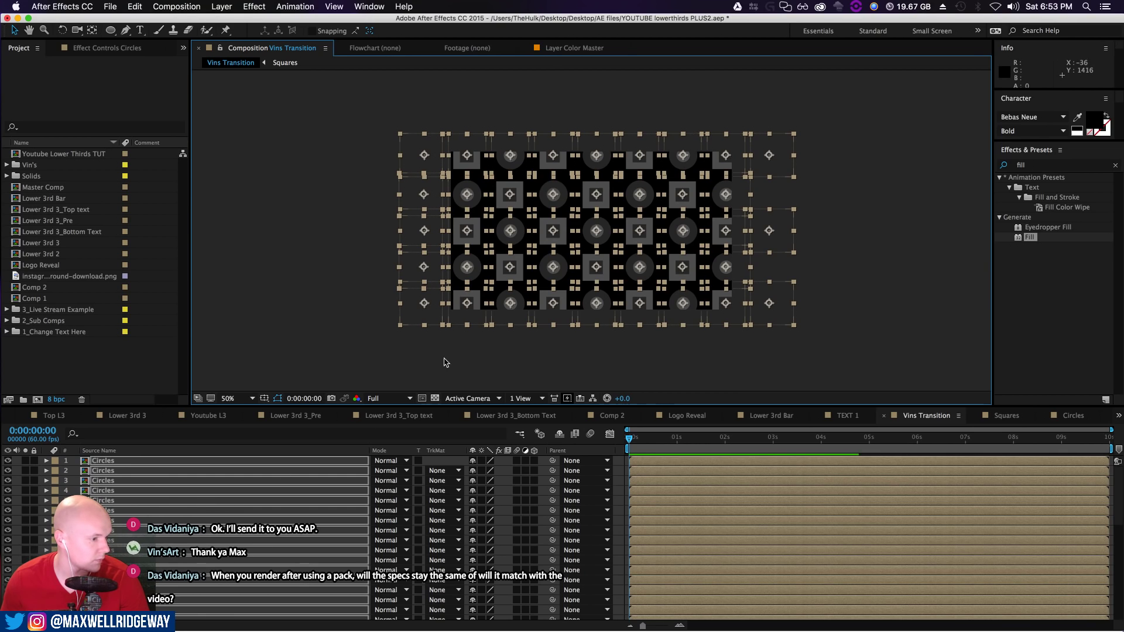
click(271, 289)
scroll(273, 514, down, 10)
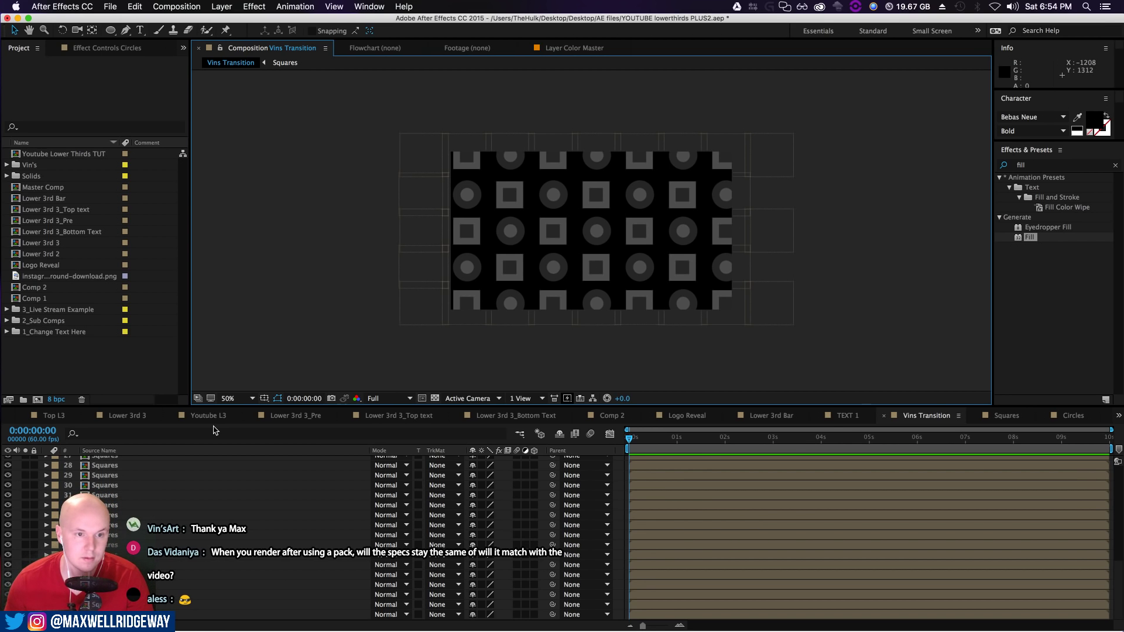
click(129, 514)
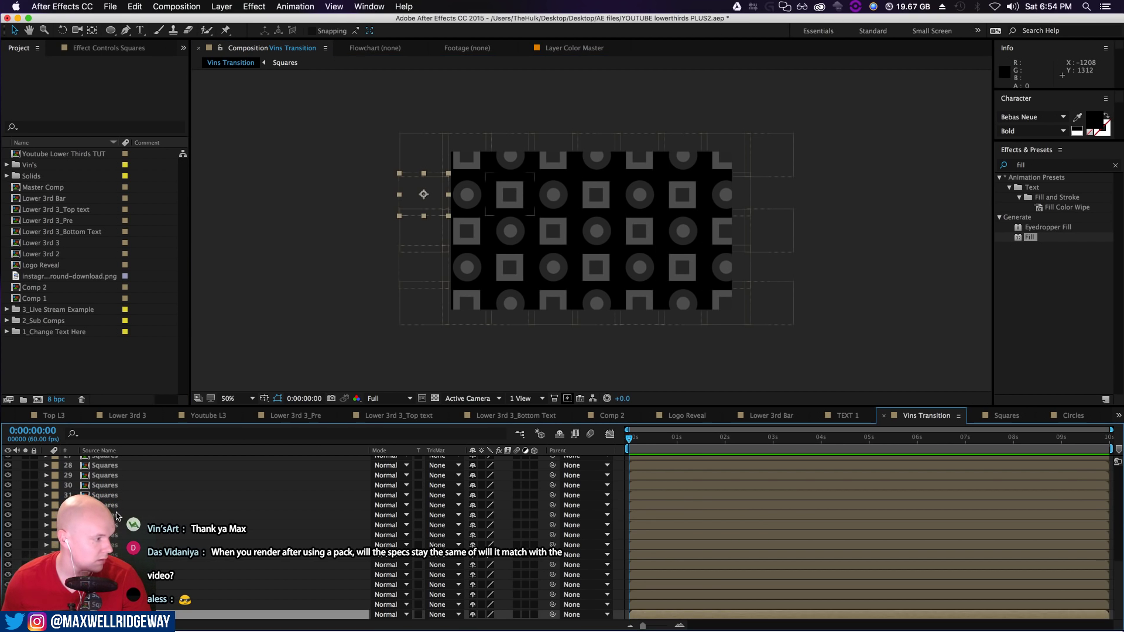
scroll(129, 510, up, 10)
key(super+a)
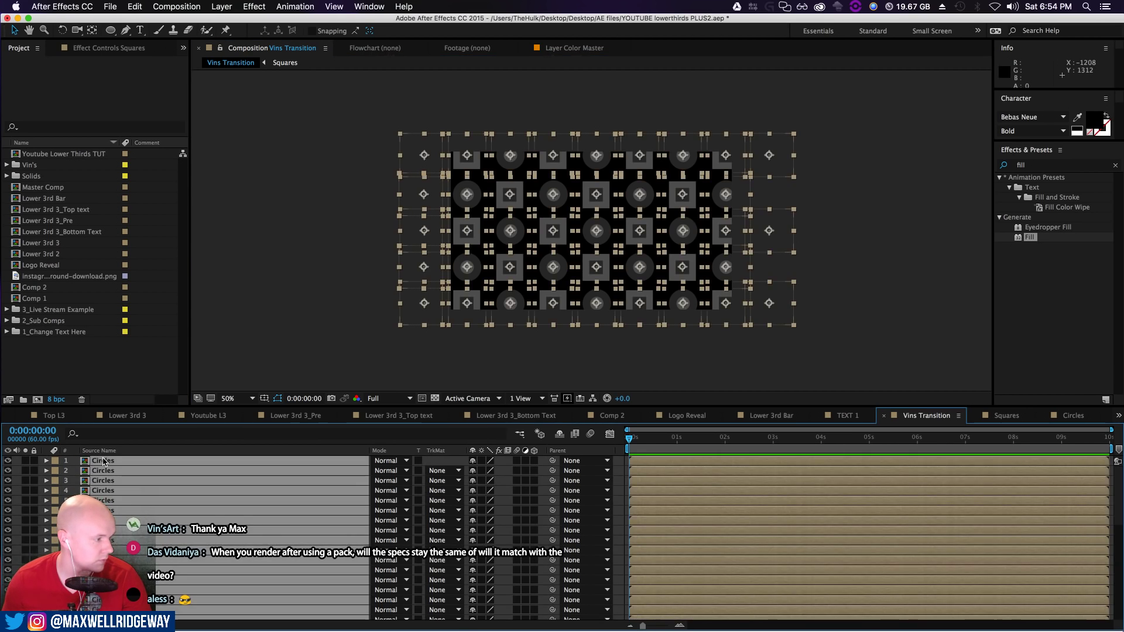
click(234, 332)
Add a new null object to the Vins Transition comp
right_click(293, 264)
mouse_move(319, 271)
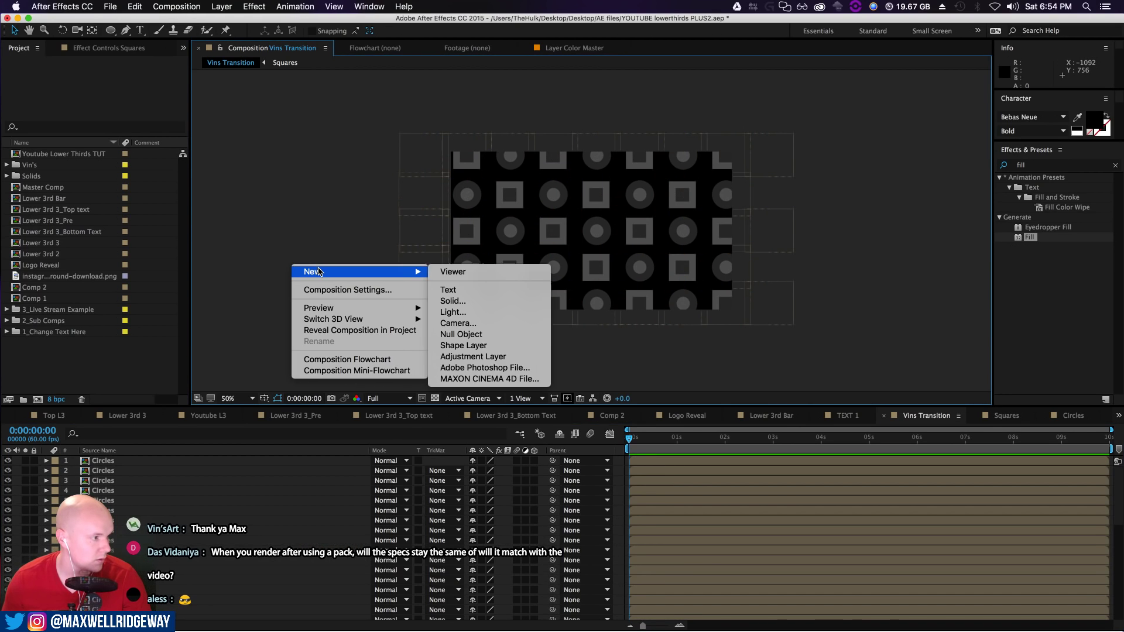
click(460, 334)
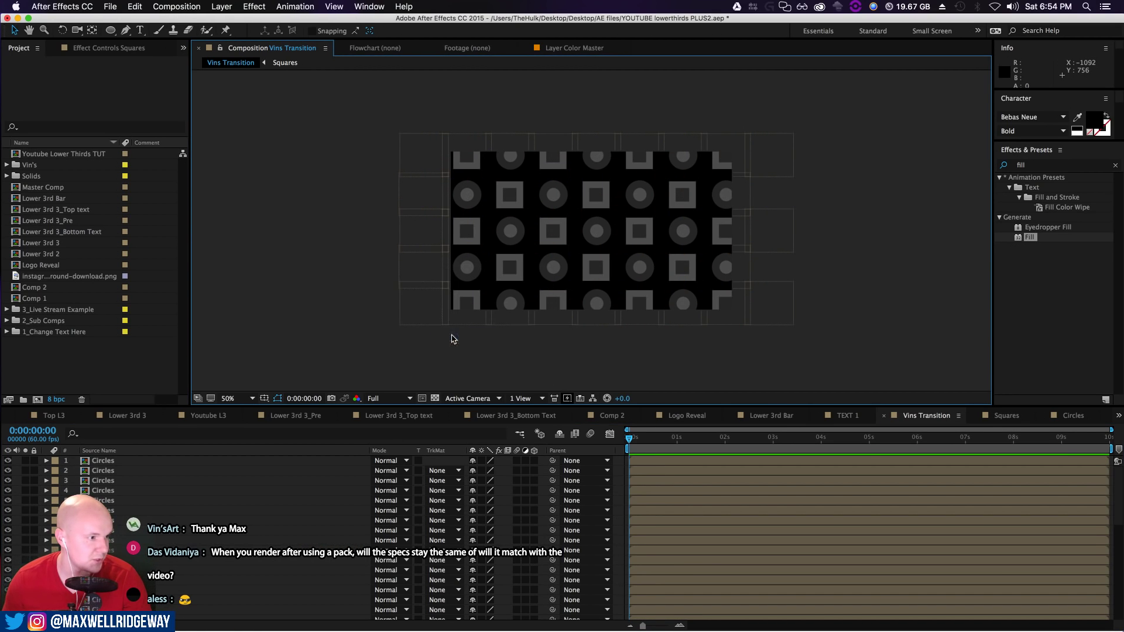
key(Return)
click(598, 243)
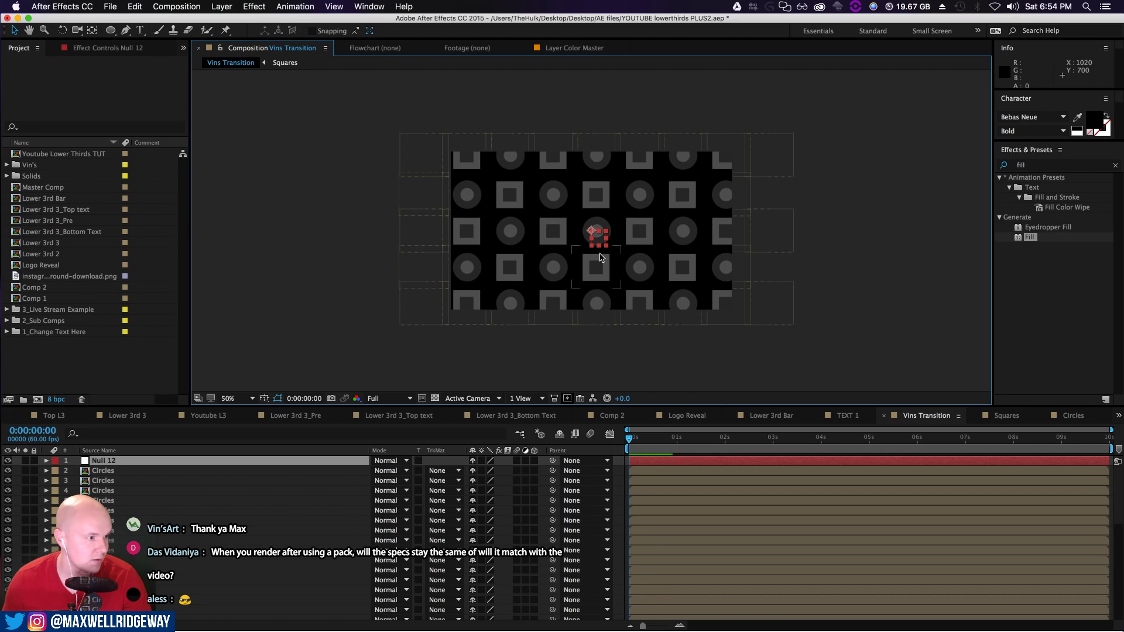
Open the Motion.jsxbin script panel
click(369, 6)
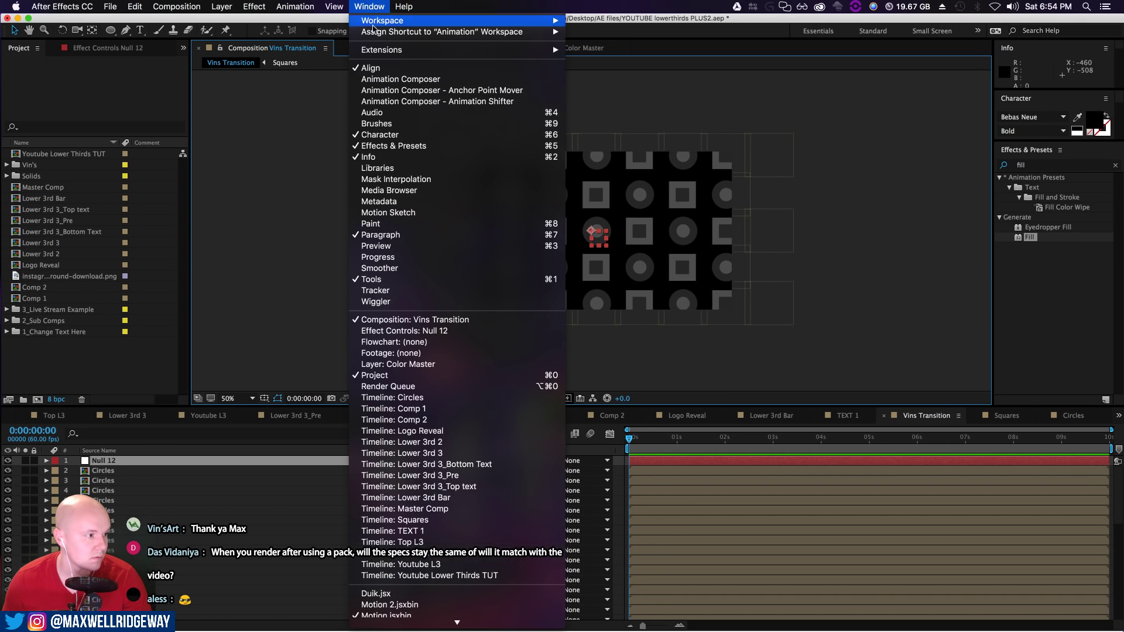
click(408, 615)
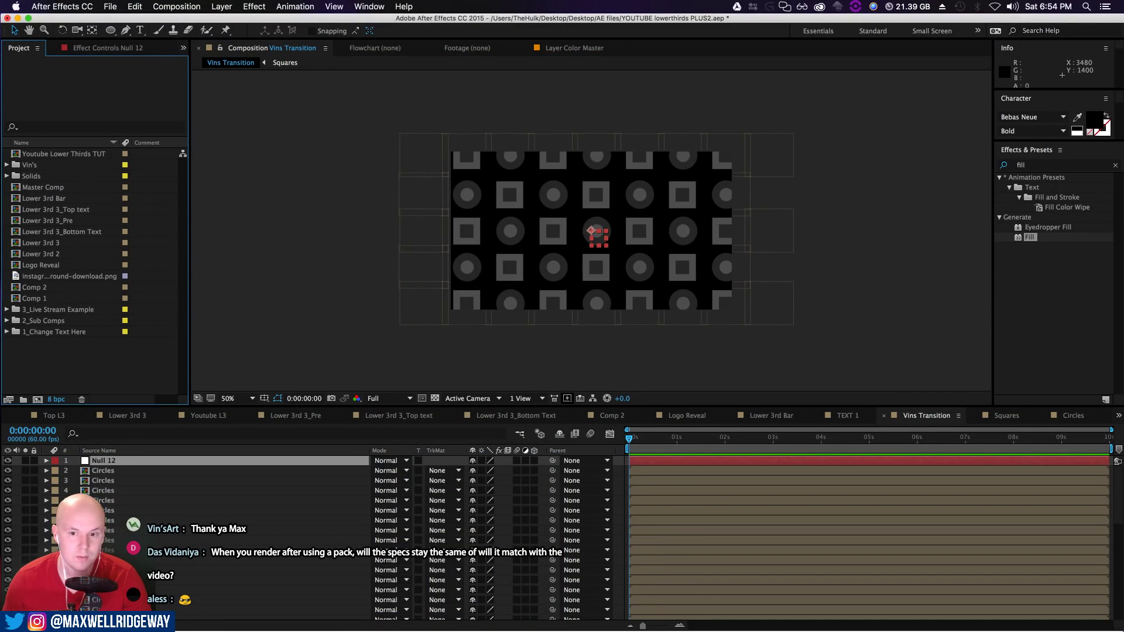
click(370, 6)
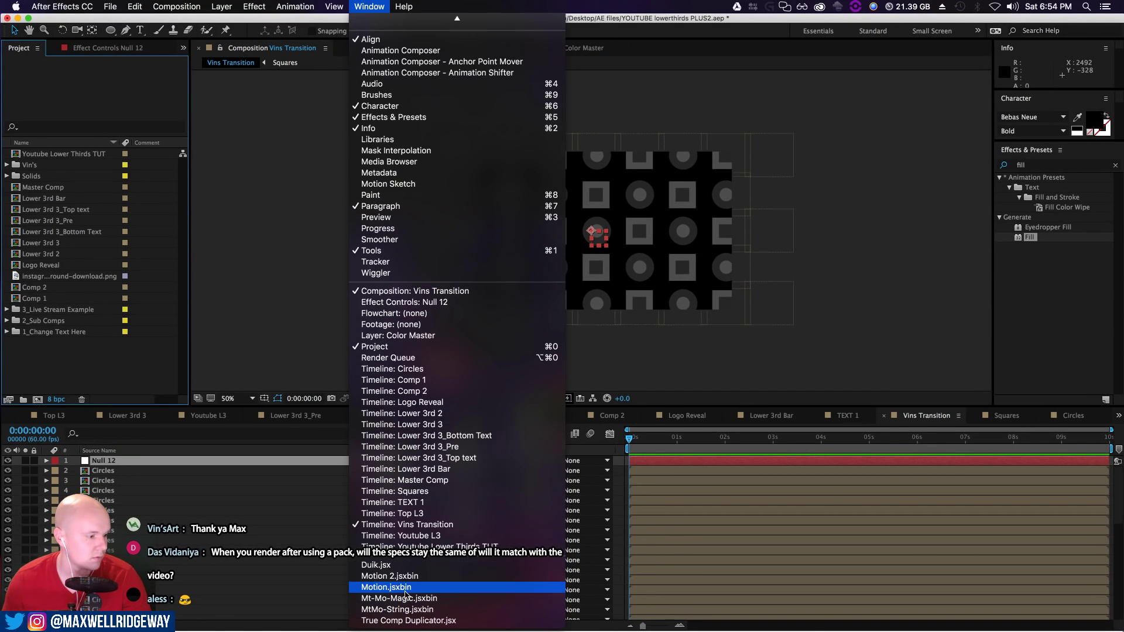
click(404, 587)
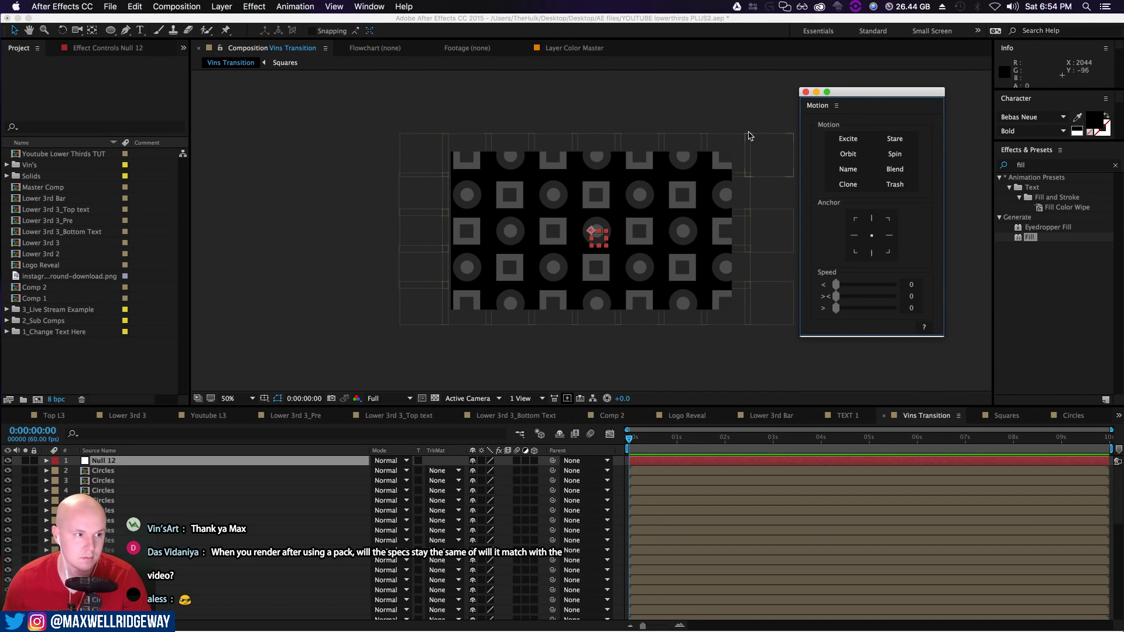
Dock the Motion panel below Effects & Presets and use it to center the null's anchor point
drag(825, 108, 1063, 157)
click(1060, 296)
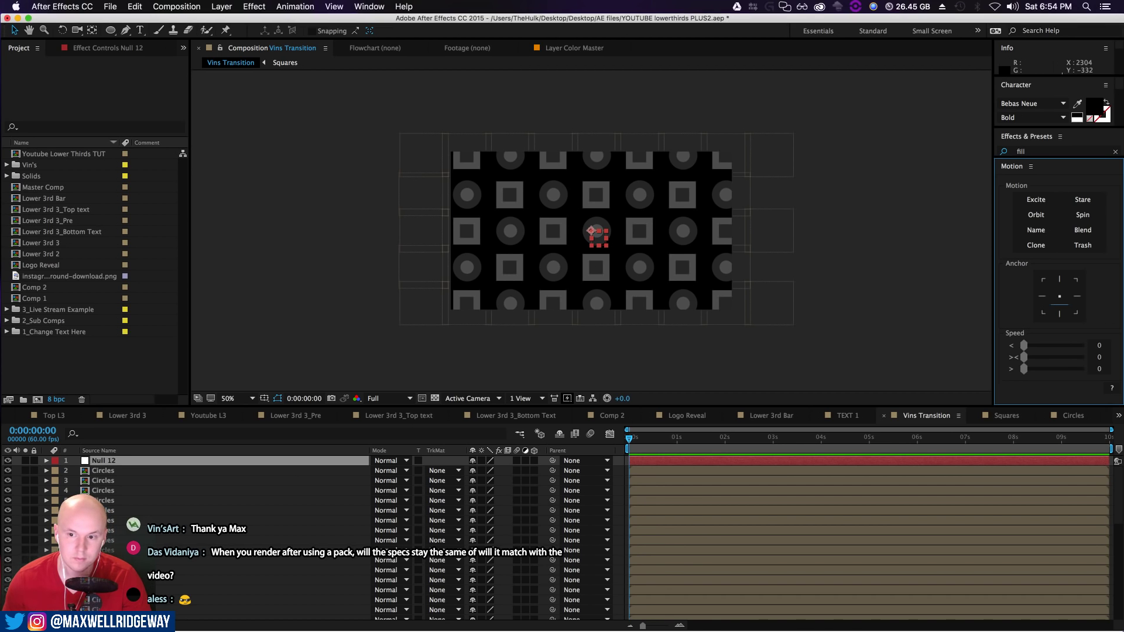
click(1060, 296)
Select all the Circles and Squares layers and parent them to the null
click(154, 480)
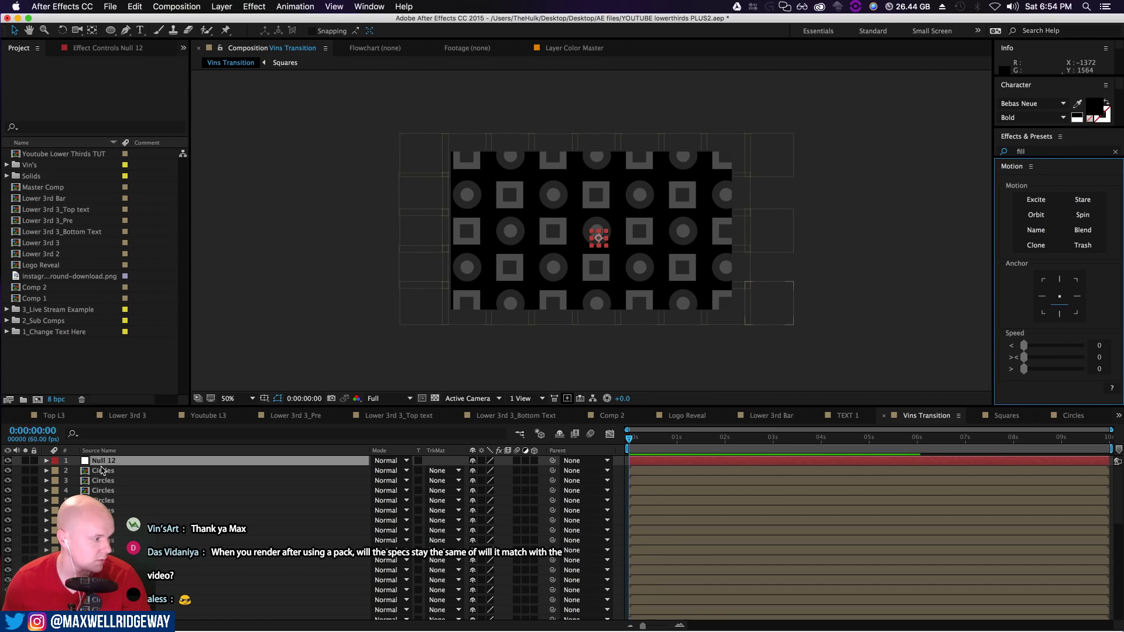
scroll(167, 530, down, 5)
key(super+a)
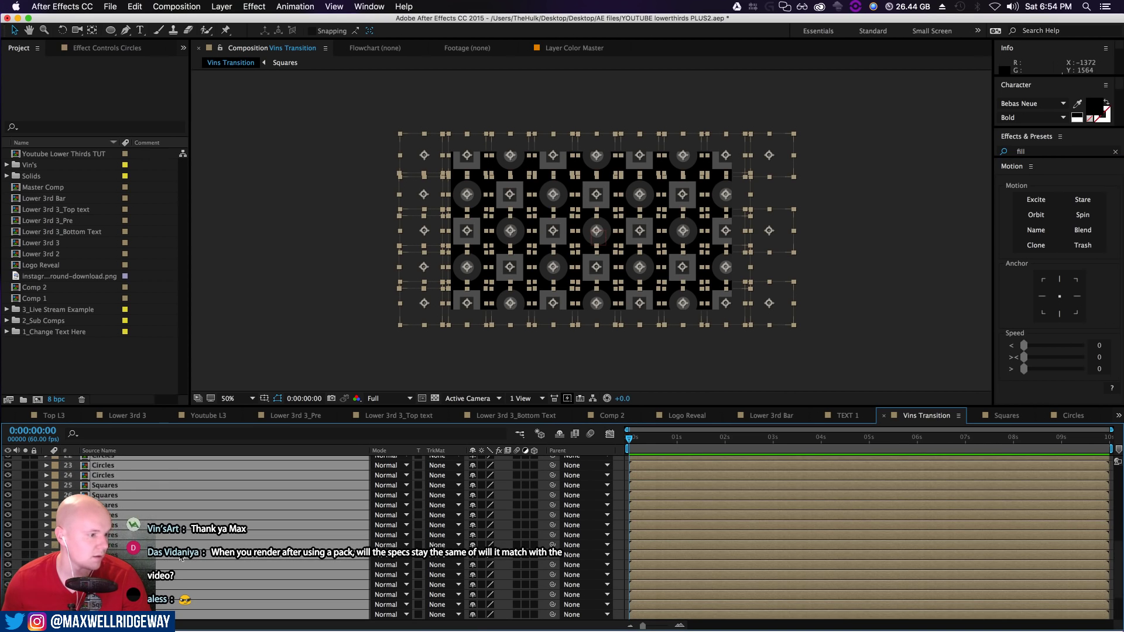
scroll(193, 539, up, 5)
drag(552, 480, 105, 461)
click(246, 310)
Reveal the null's position property and set its Y position to 544
click(671, 463)
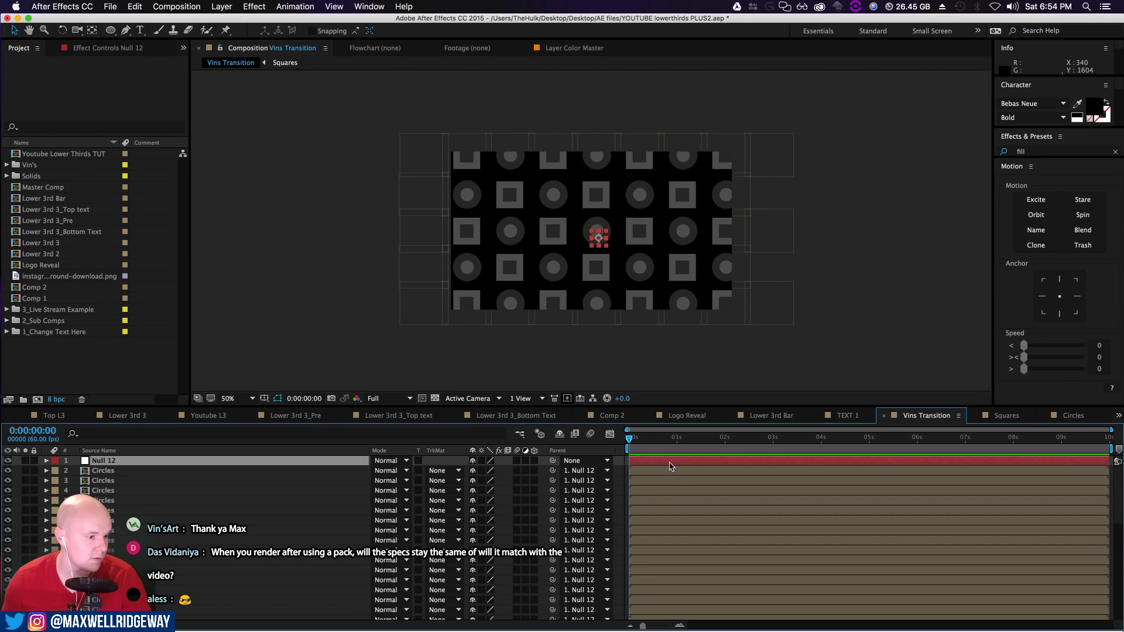
key(p)
drag(502, 471, 415, 478)
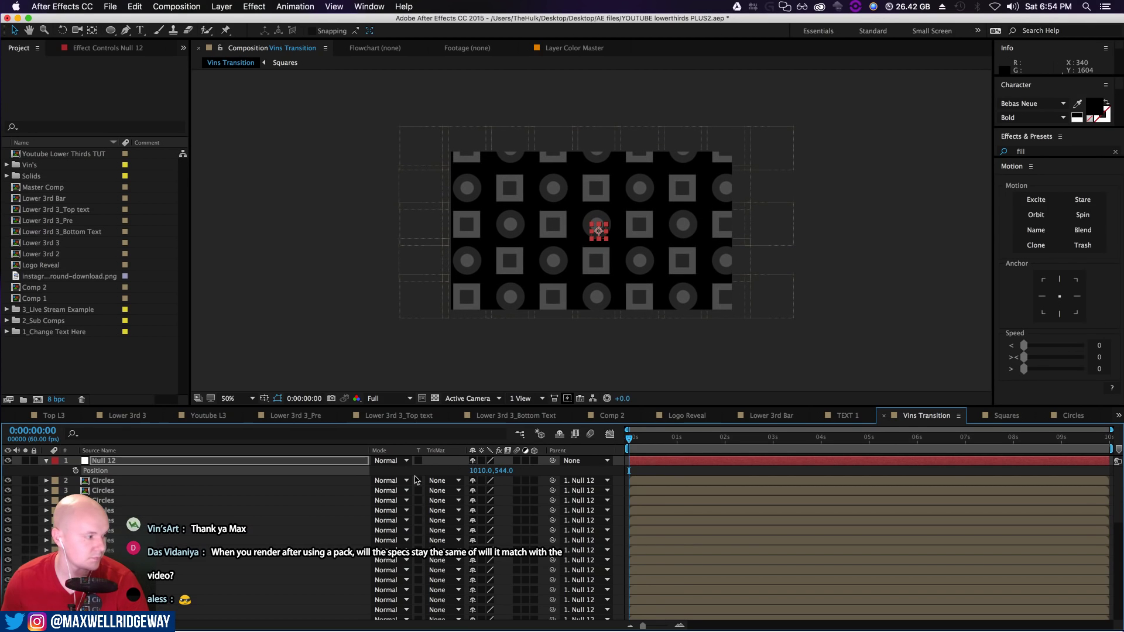
Mark all Circles and Squares layers as shy and hide the shy layers from the timeline
click(108, 481)
scroll(158, 588, down, 10)
shift+click(117, 615)
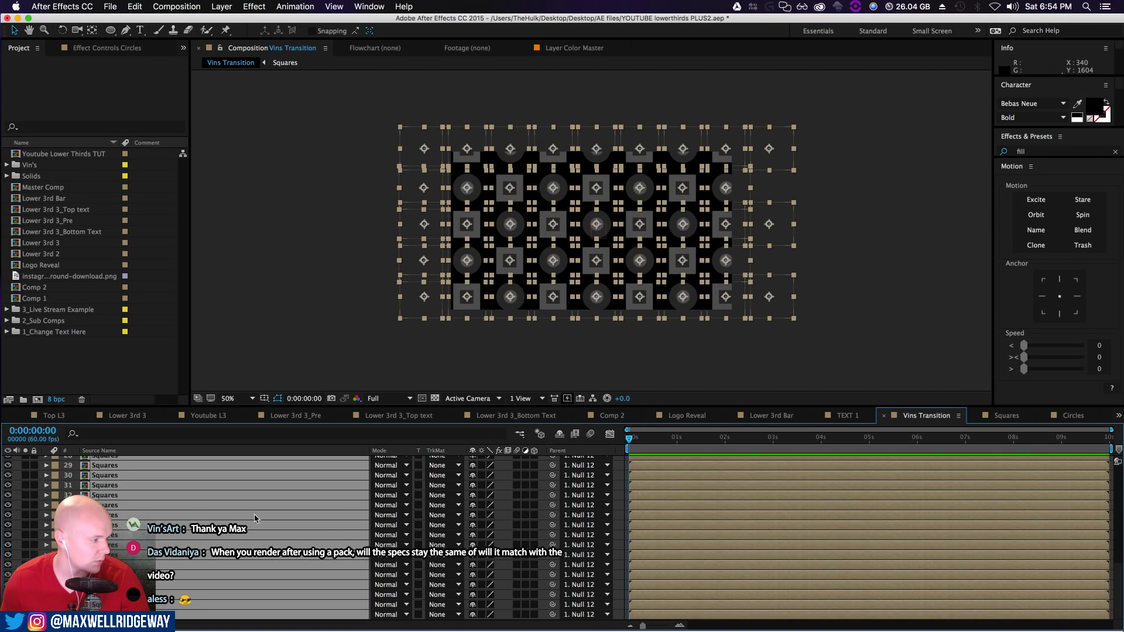
scroll(286, 536, up, 10)
click(475, 481)
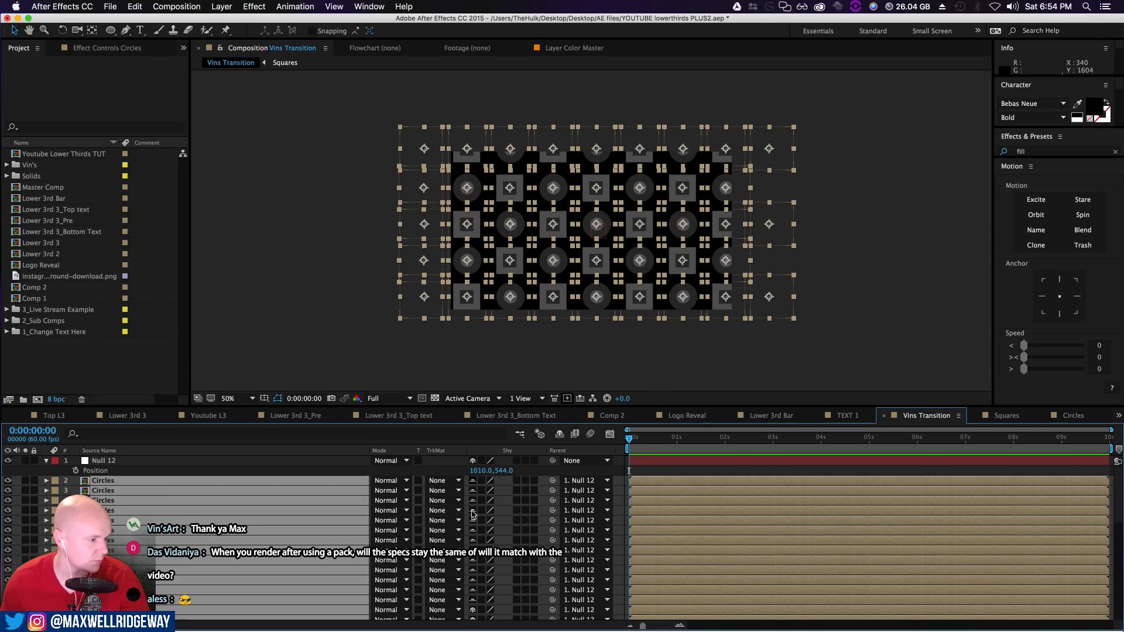
click(559, 434)
click(349, 327)
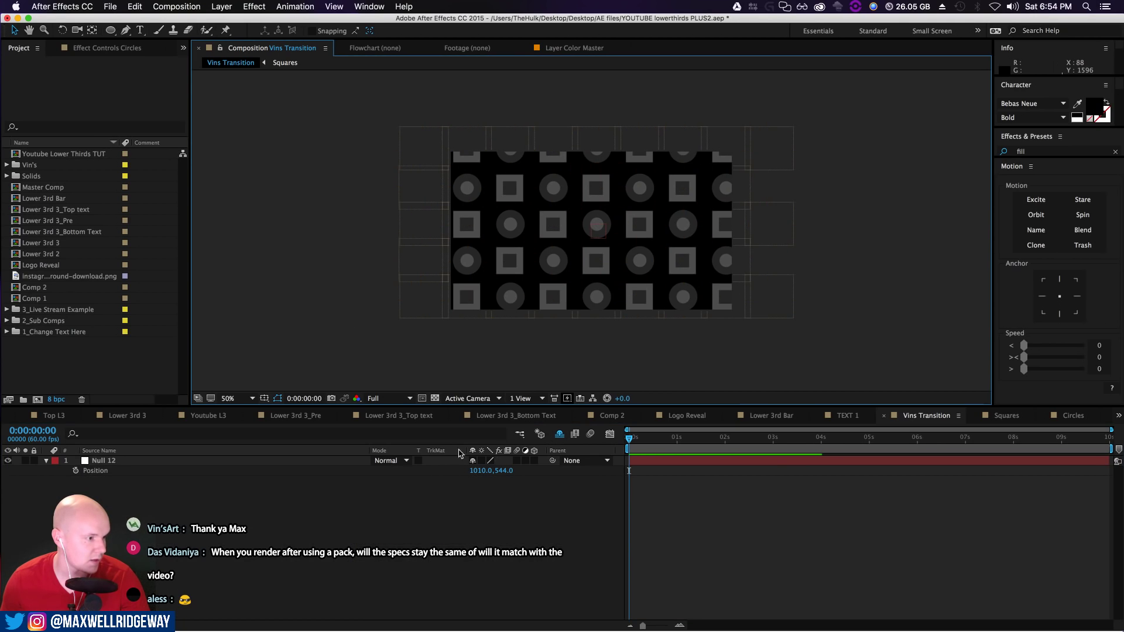
Test the parented pattern by moving the null diagonally in the comp, and undo the move
click(131, 461)
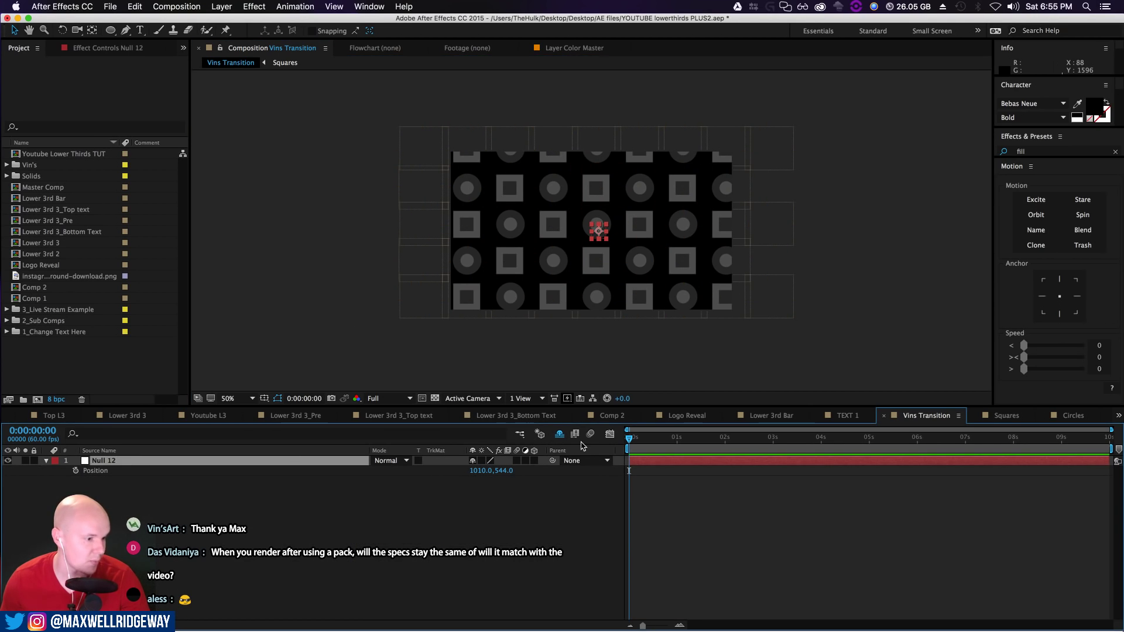
mouse_move(597, 231)
mouse_down()
mouse_move(625, 229)
mouse_move(556, 246)
mouse_move(583, 245)
mouse_up()
key(super+z)
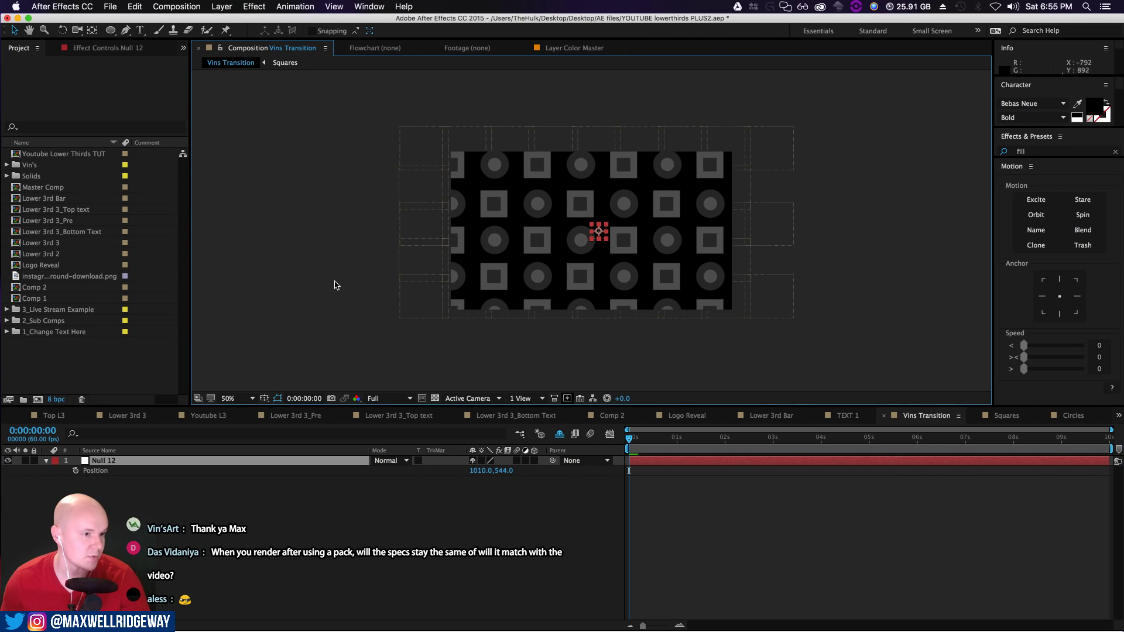
click(334, 285)
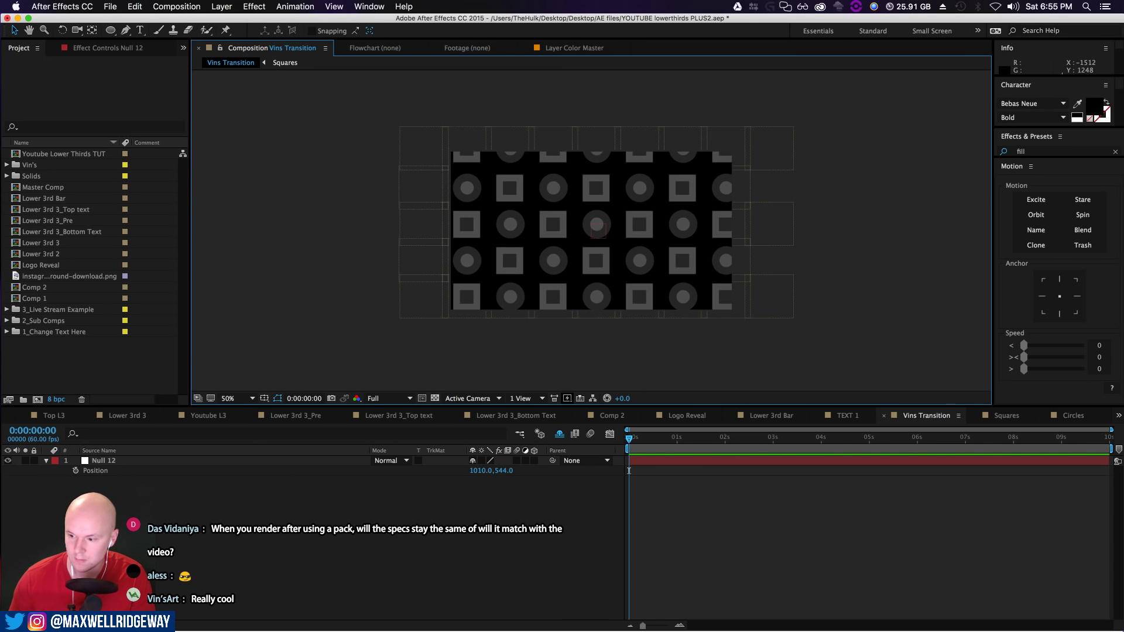
Switch to Chrome, replay the pattern transition around 0:36 of the #BFNC RESULTS! video, and return to After Effects
key(super+Tab)
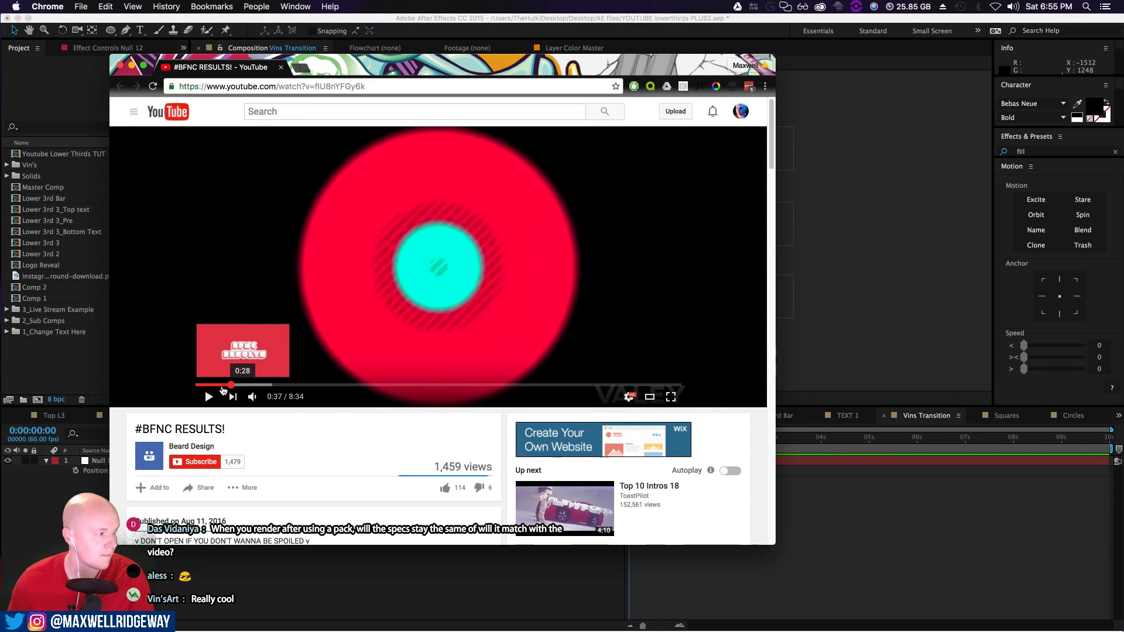
click(209, 398)
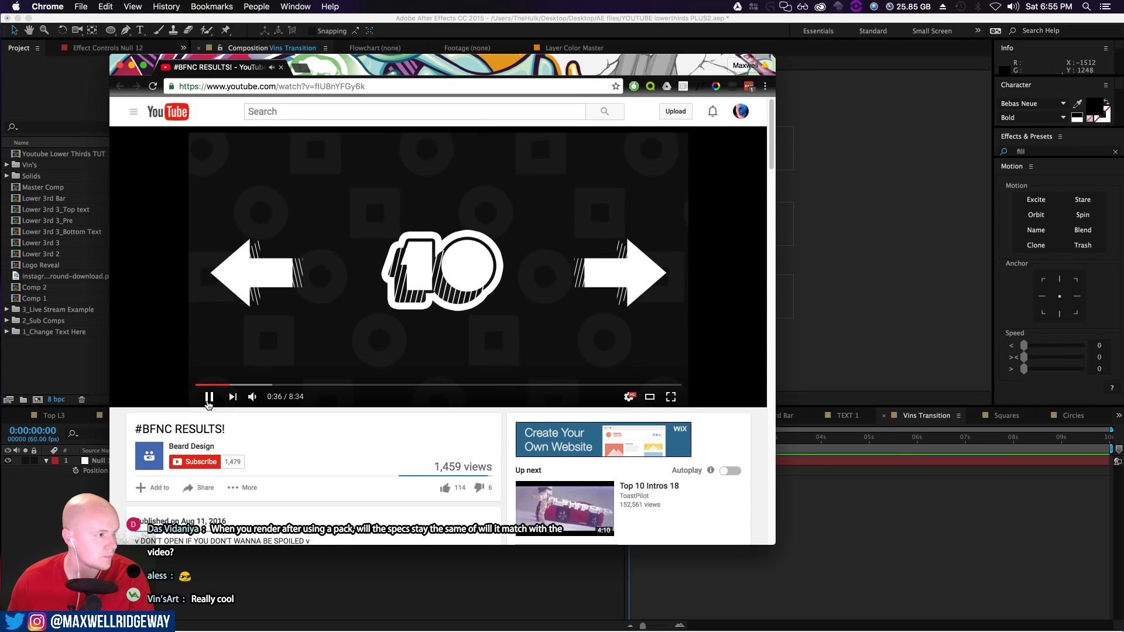
click(209, 398)
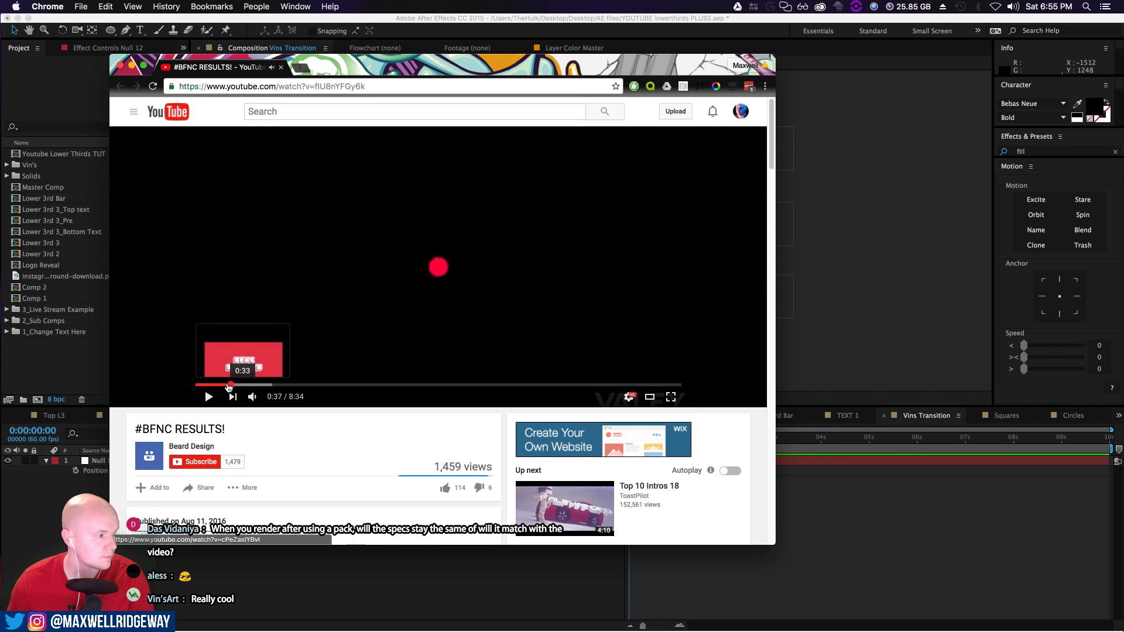
click(229, 385)
click(208, 397)
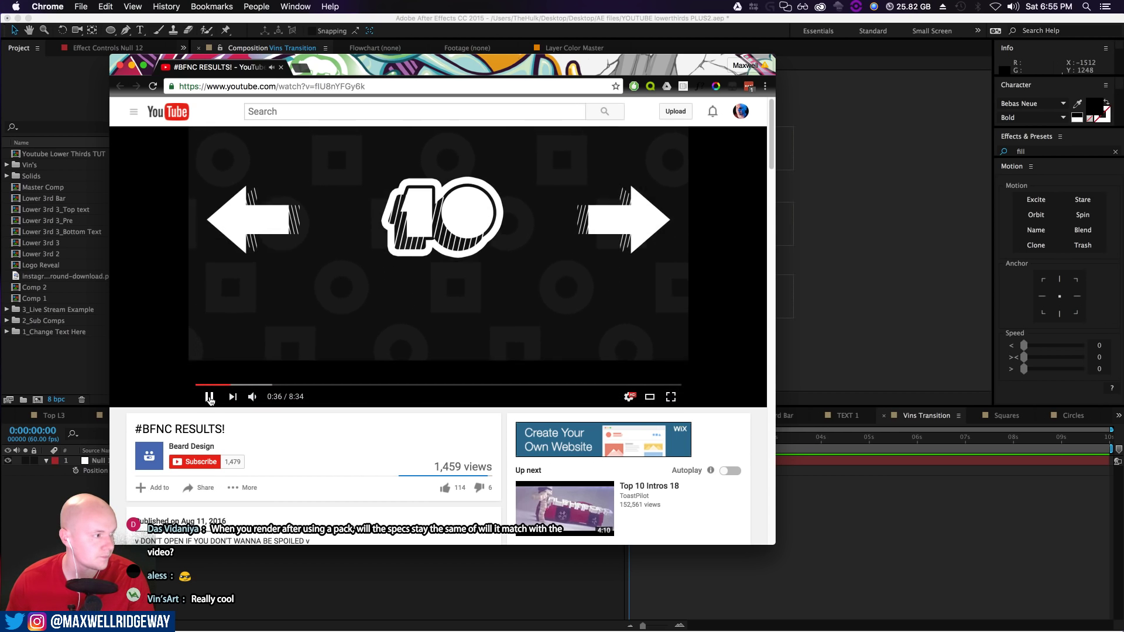
click(209, 399)
click(275, 588)
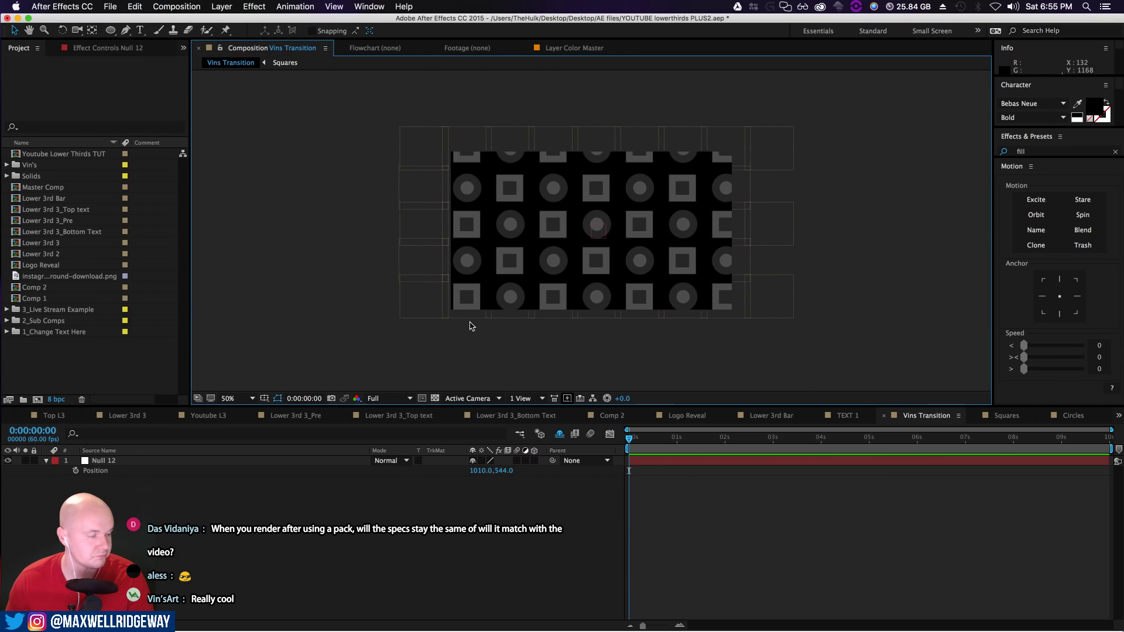
click(341, 519)
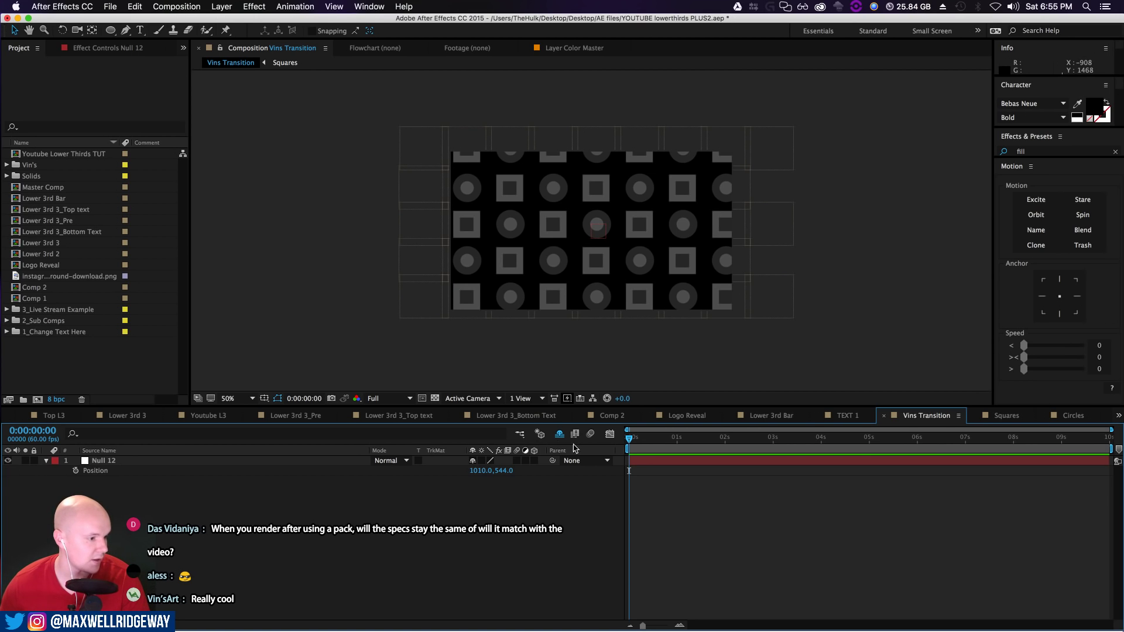
Show the shy layers and lower the opacity of all Circles and Squares layers to 60%
click(331, 353)
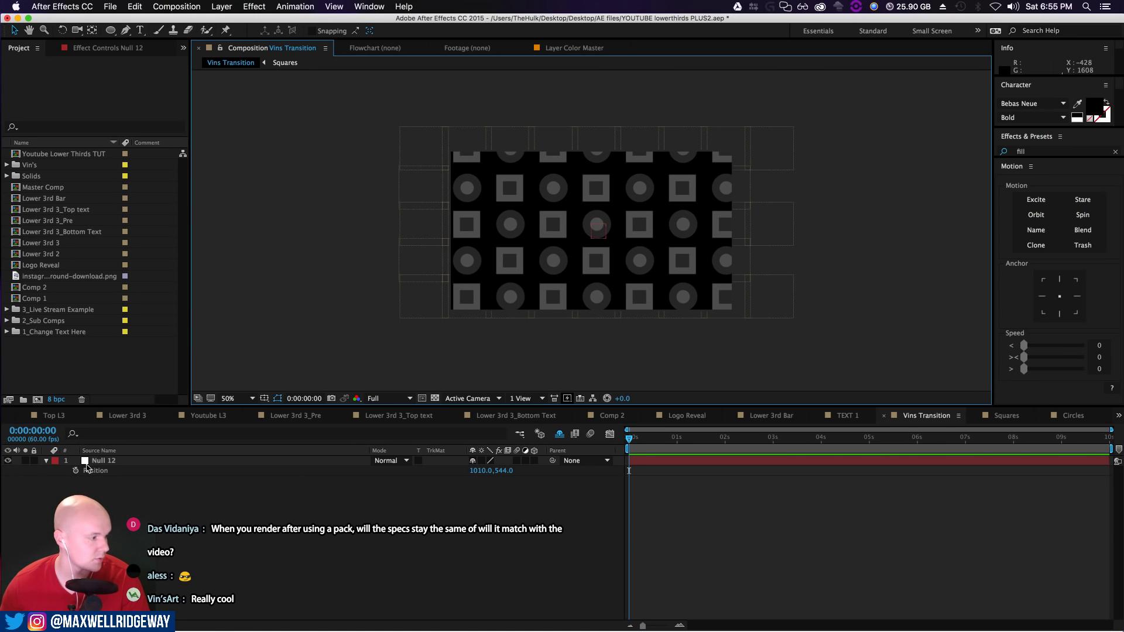
click(47, 462)
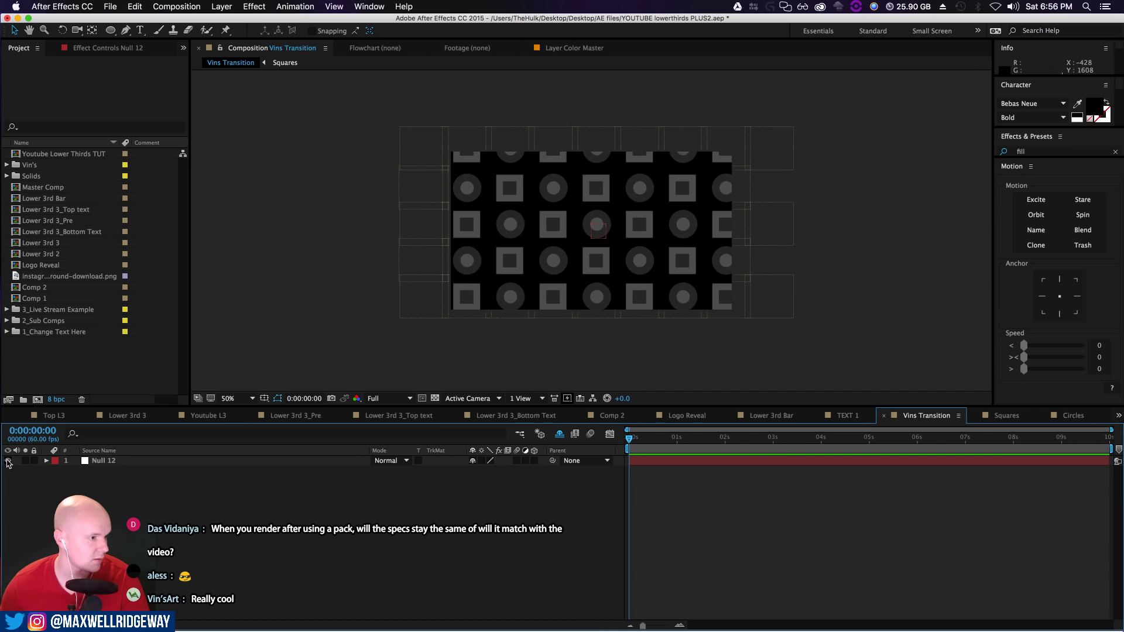
click(560, 434)
scroll(135, 502, down, 5)
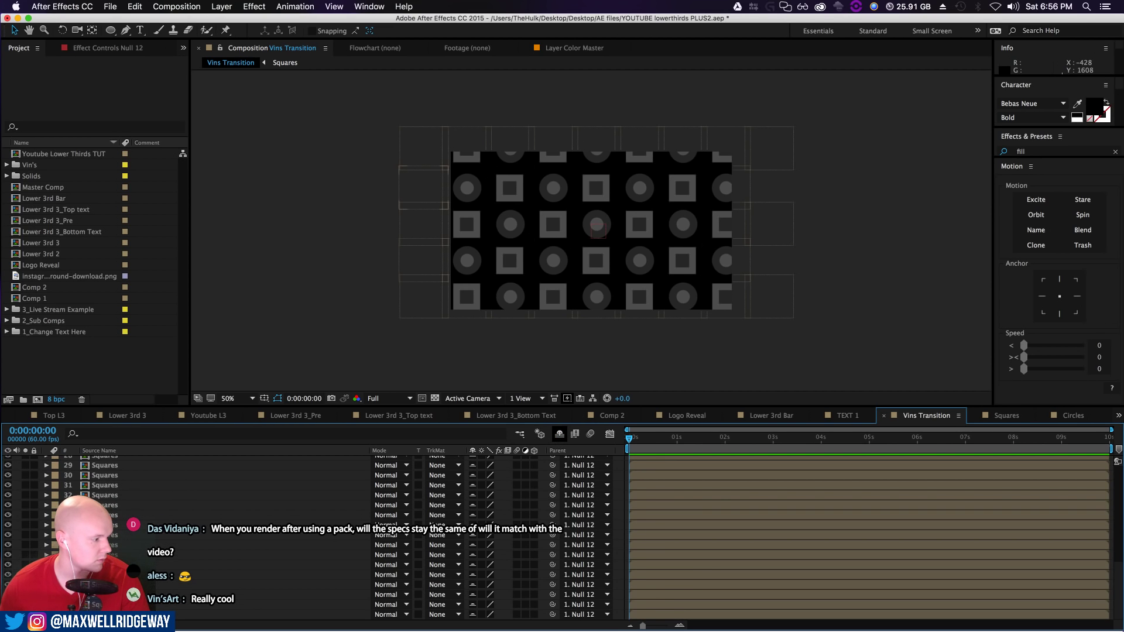
click(108, 615)
scroll(109, 612, up, 9)
shift+click(107, 472)
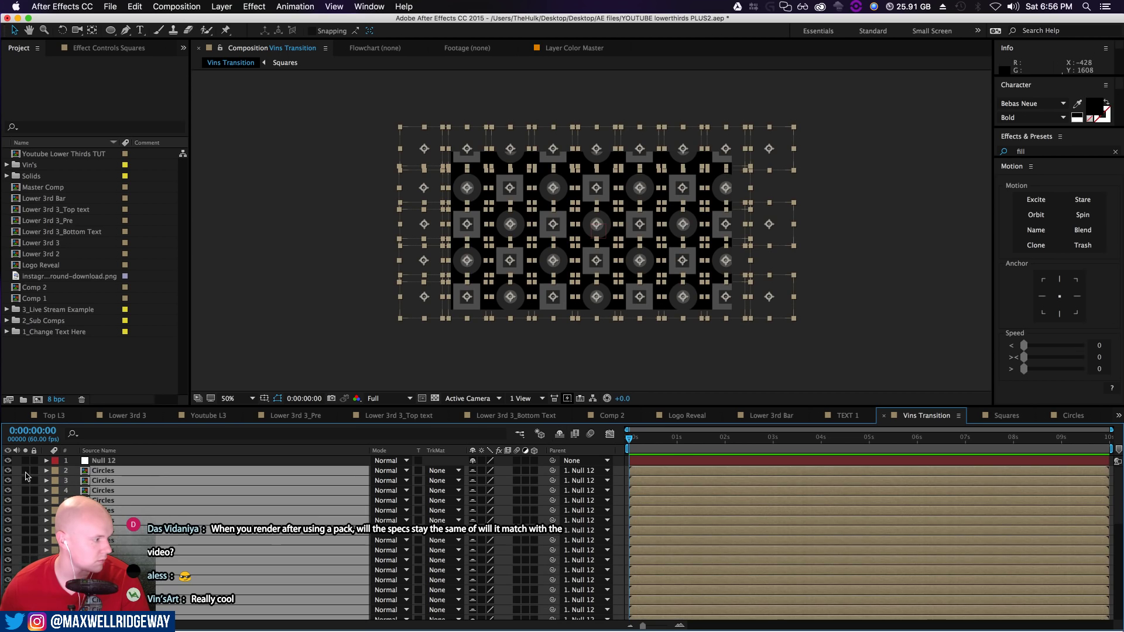
key(t)
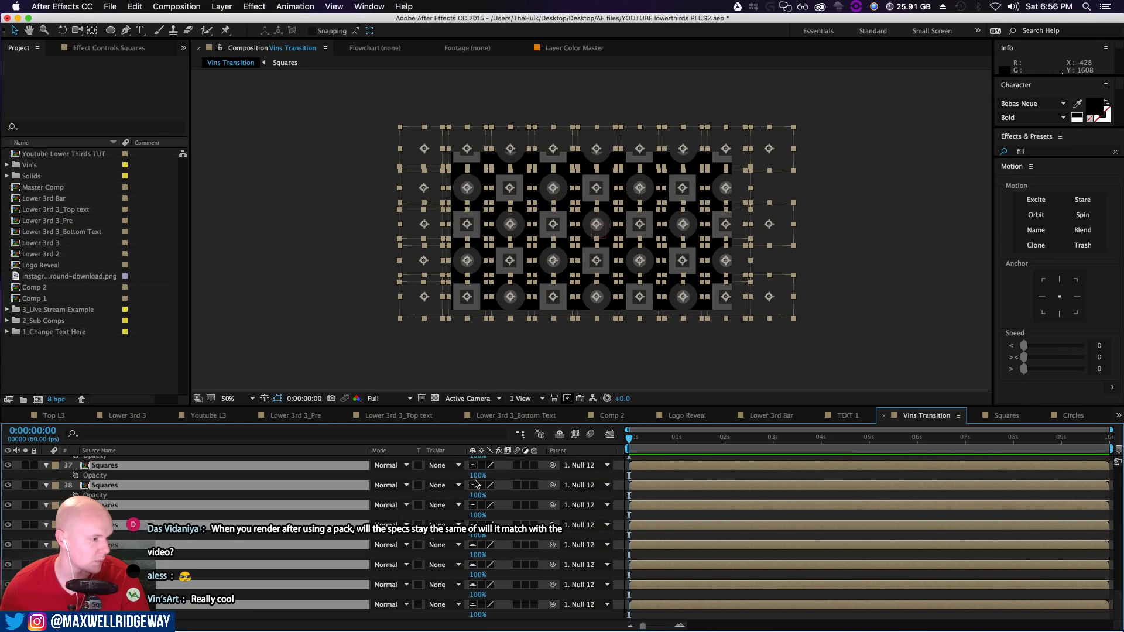
drag(452, 475, 445, 473)
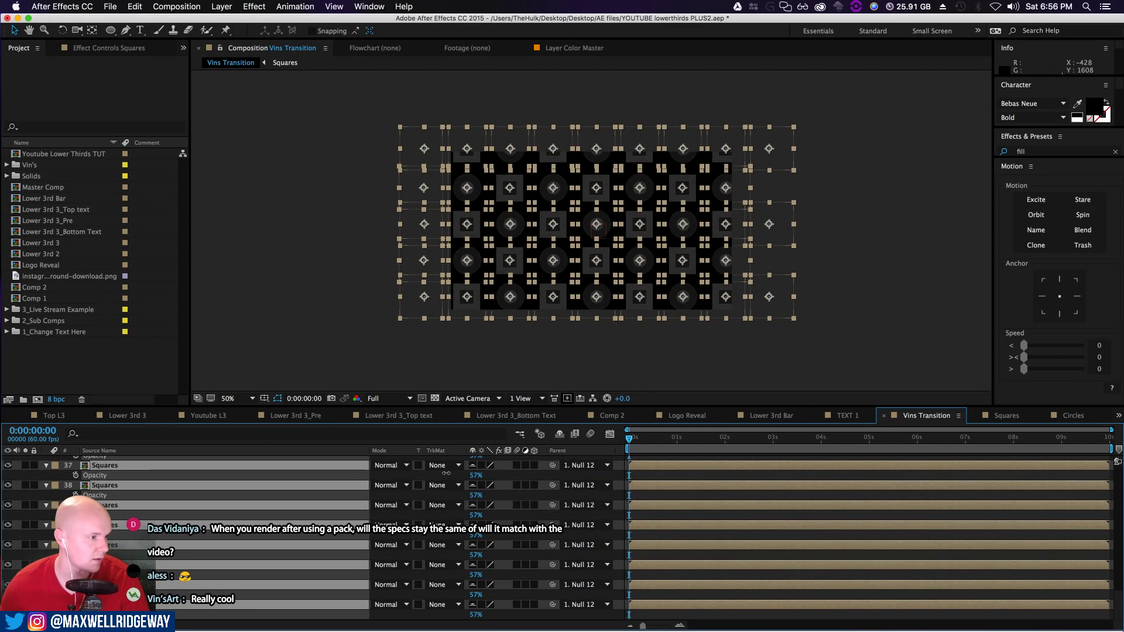
click(356, 351)
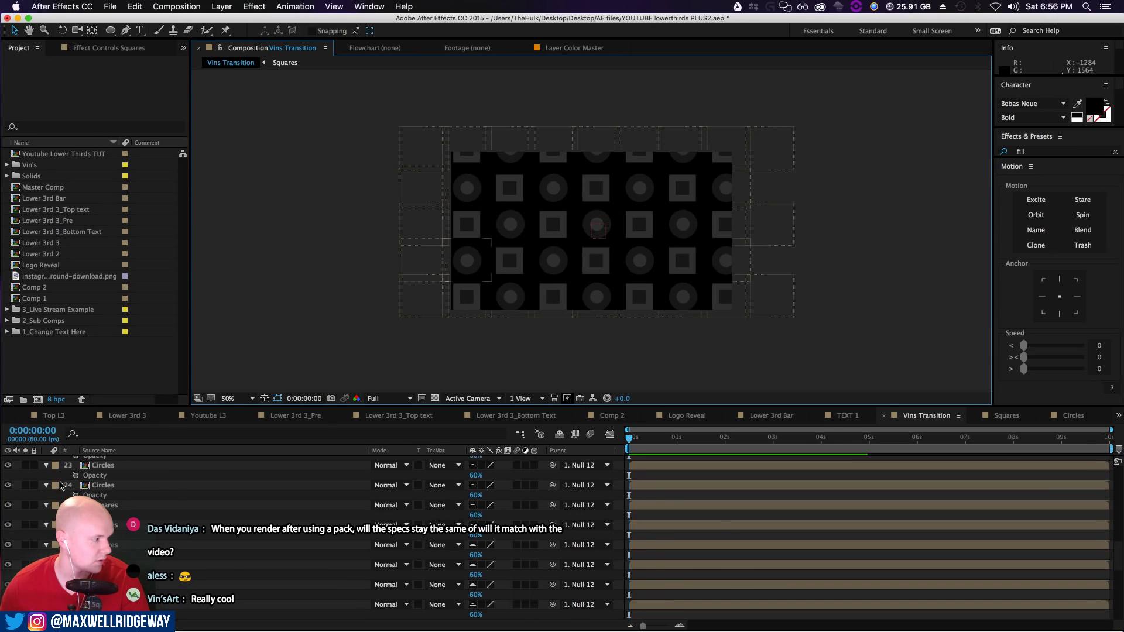
Collapse the opacity properties of all Circles and Squares layers and hide the shy layers again
click(46, 471)
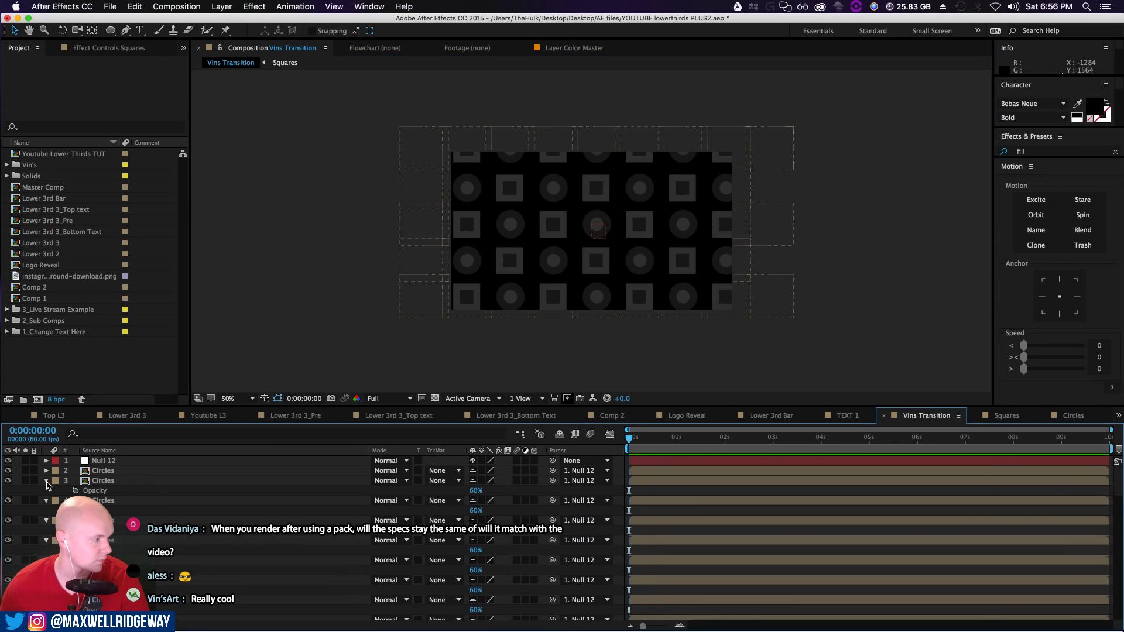
click(100, 473)
scroll(99, 475, down, 20)
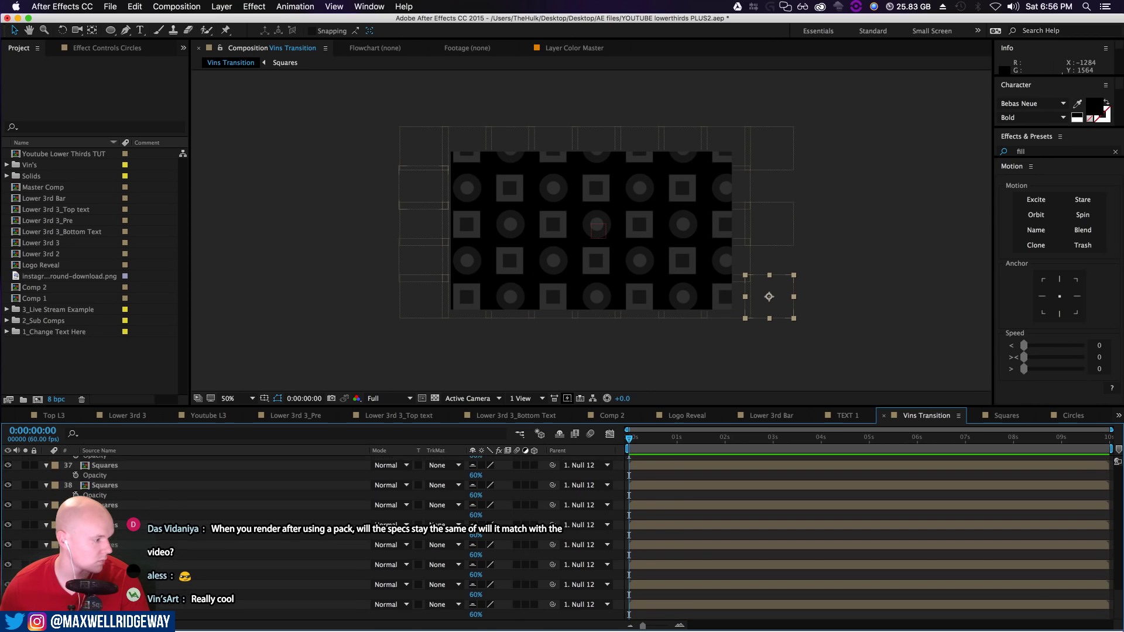
key(super+a)
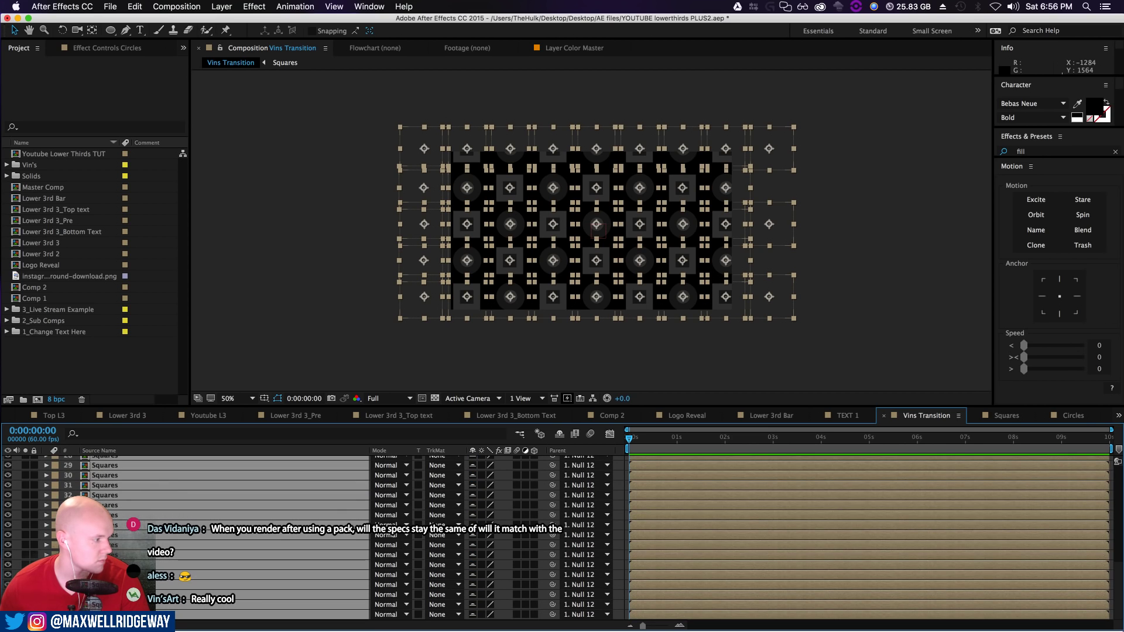
key(Delete)
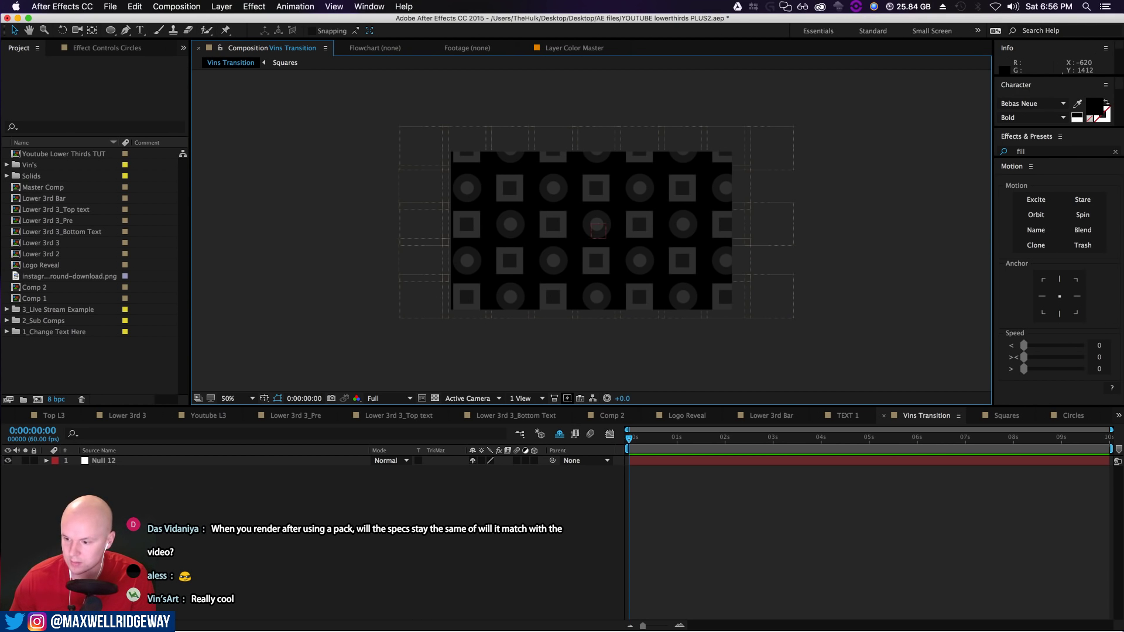
Switch to Chrome, review the circle animation around 0:37 of the #BFNC RESULTS! video, and return to After Effects
key(super+Tab)
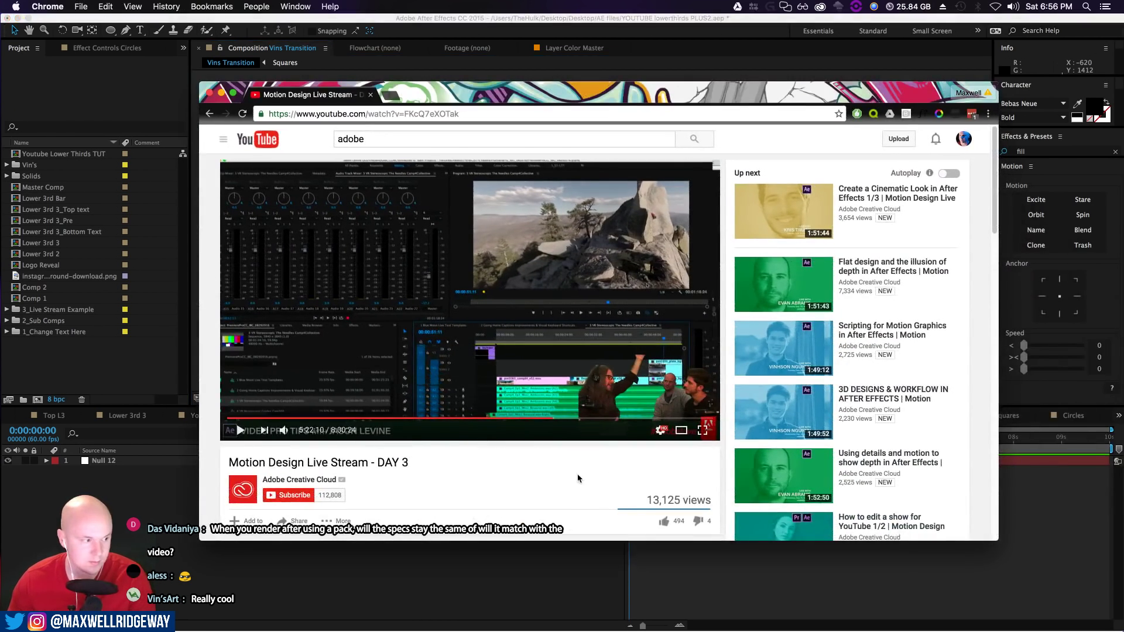
click(370, 94)
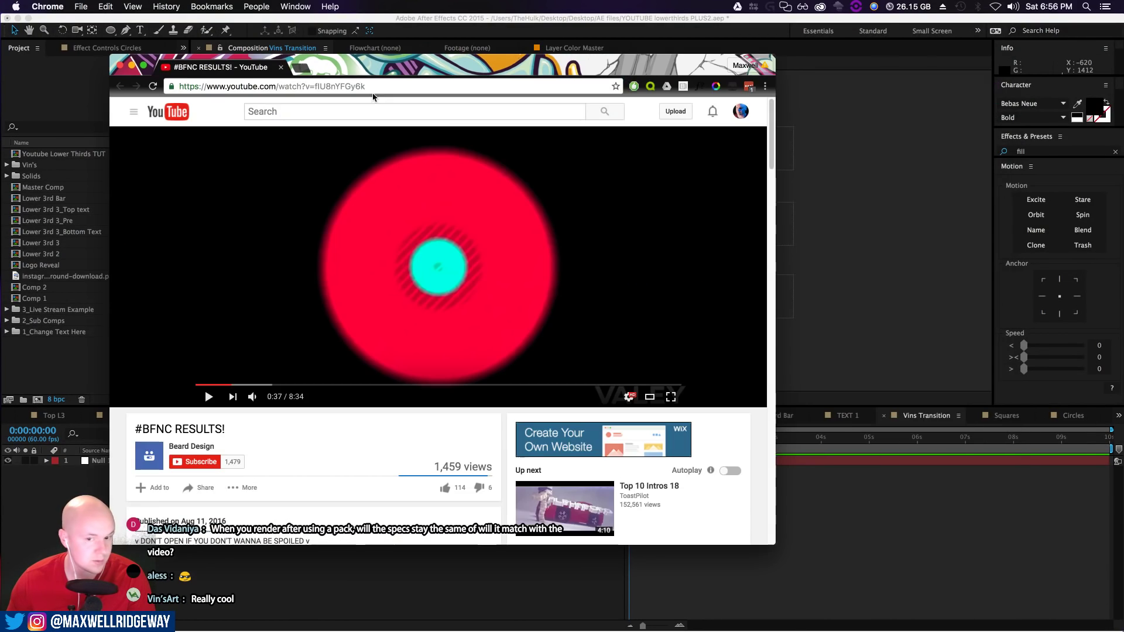
click(225, 384)
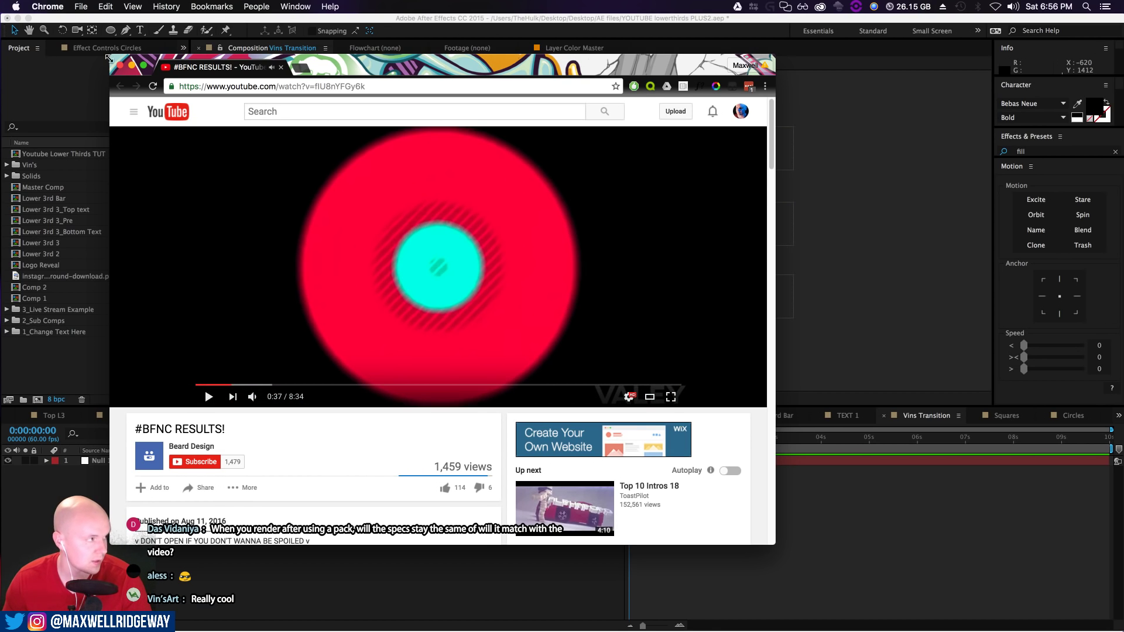
click(131, 65)
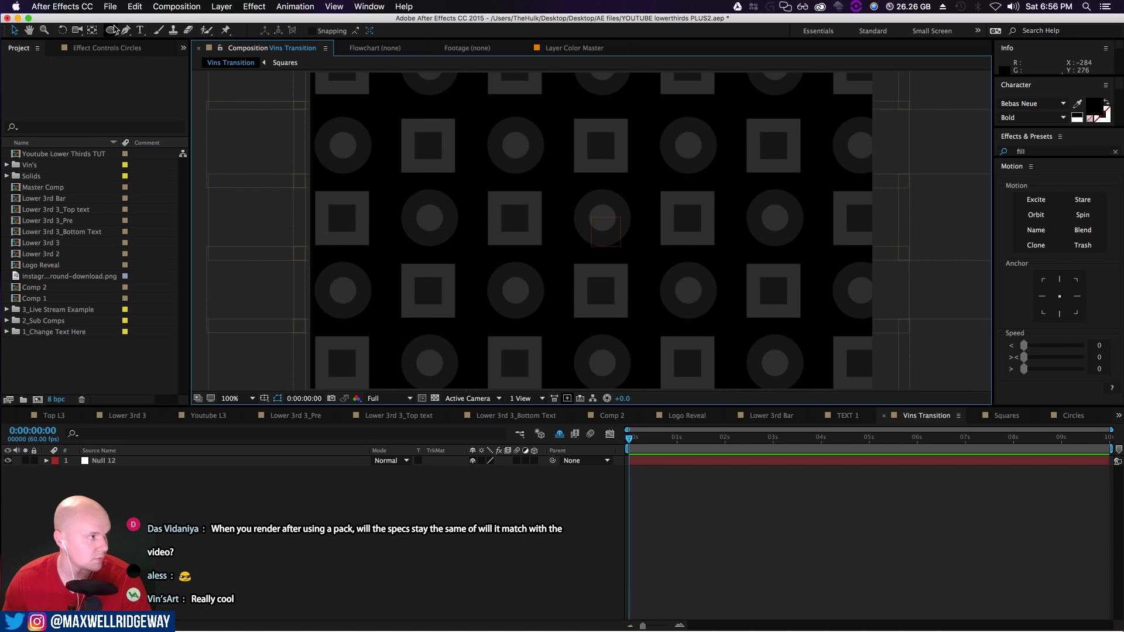
Draw a filled, right-pointing arrow on a new shape layer with the Pen tool, right of the comp's centre
click(111, 30)
click(102, 86)
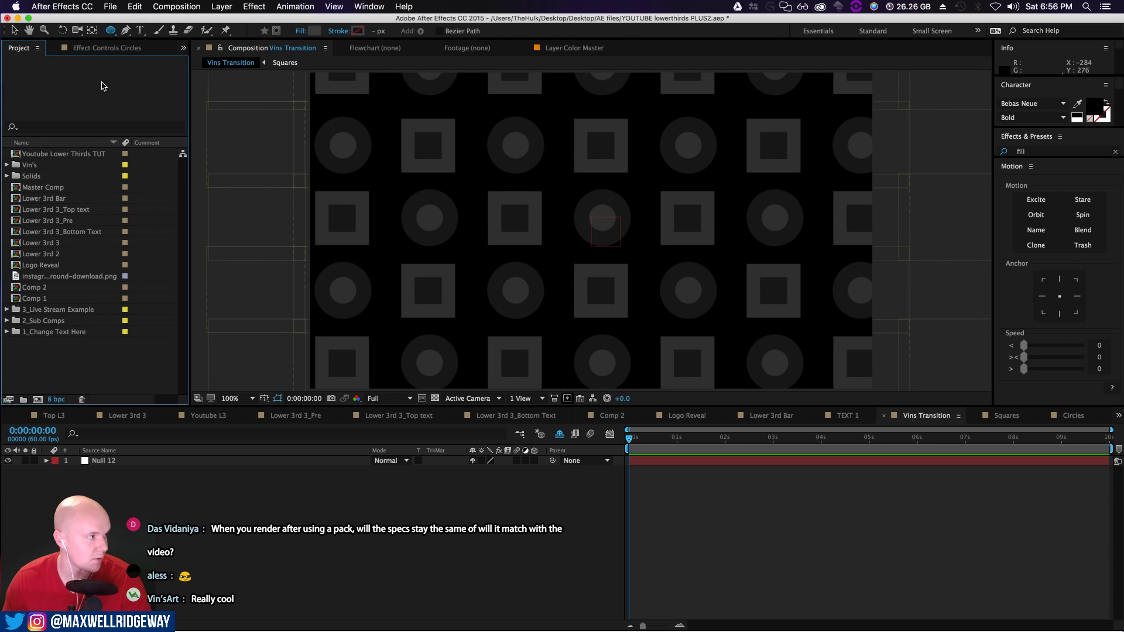
click(127, 33)
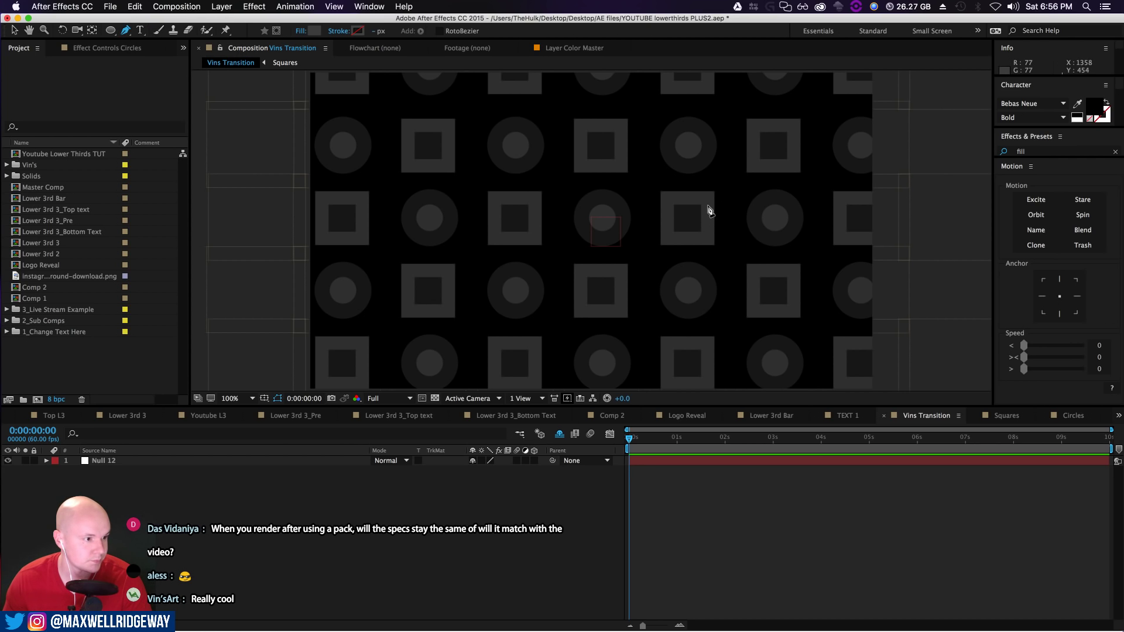
click(710, 205)
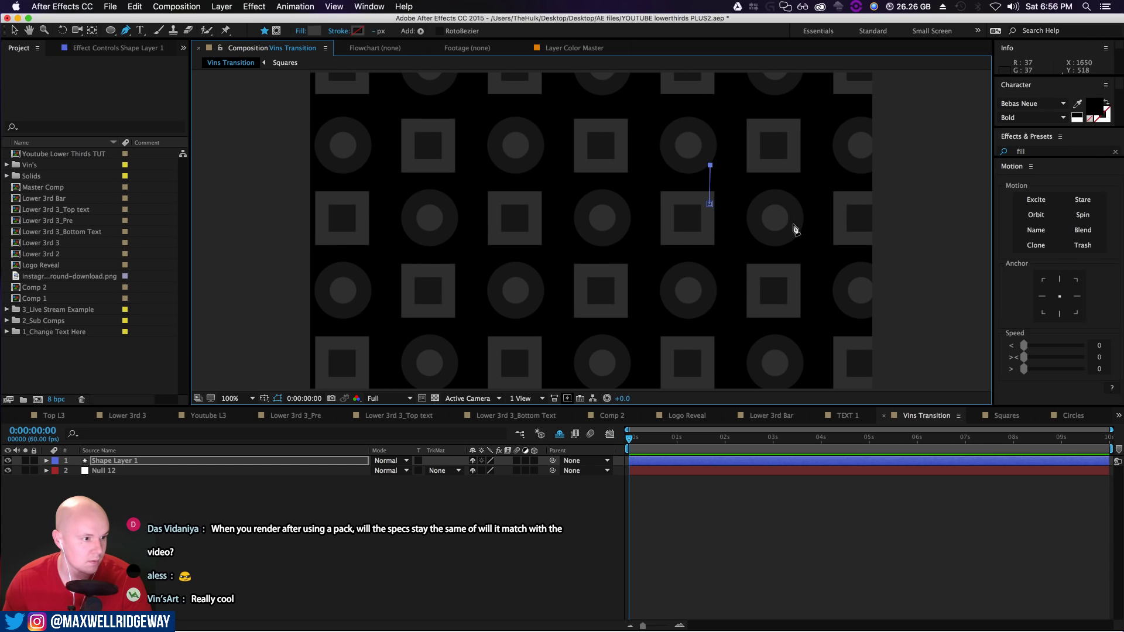
click(797, 225)
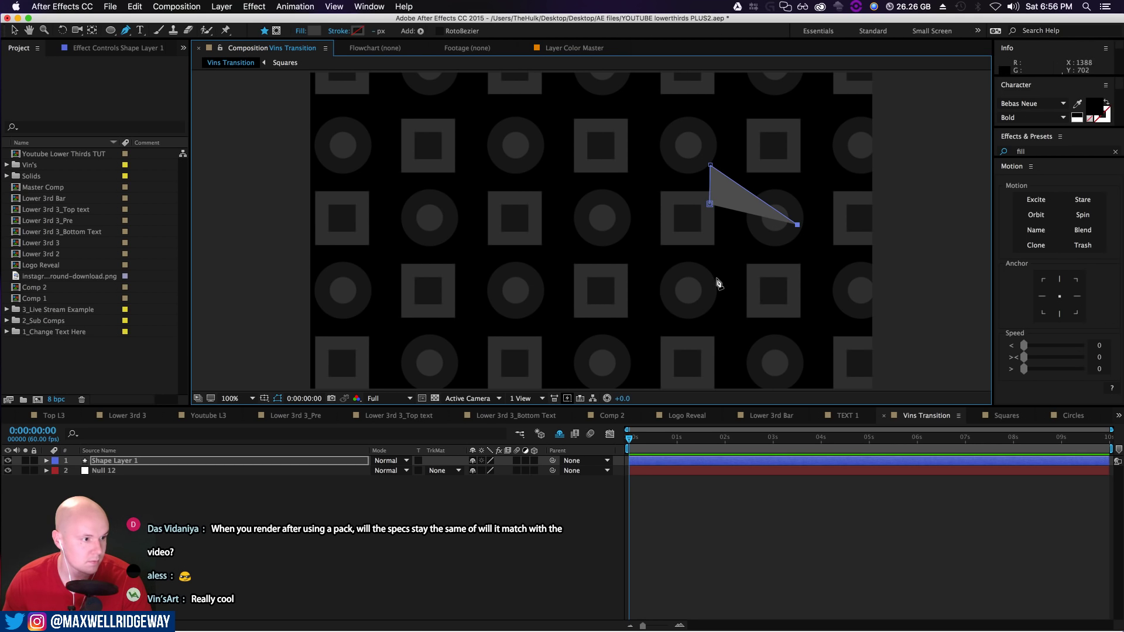
click(715, 277)
click(712, 244)
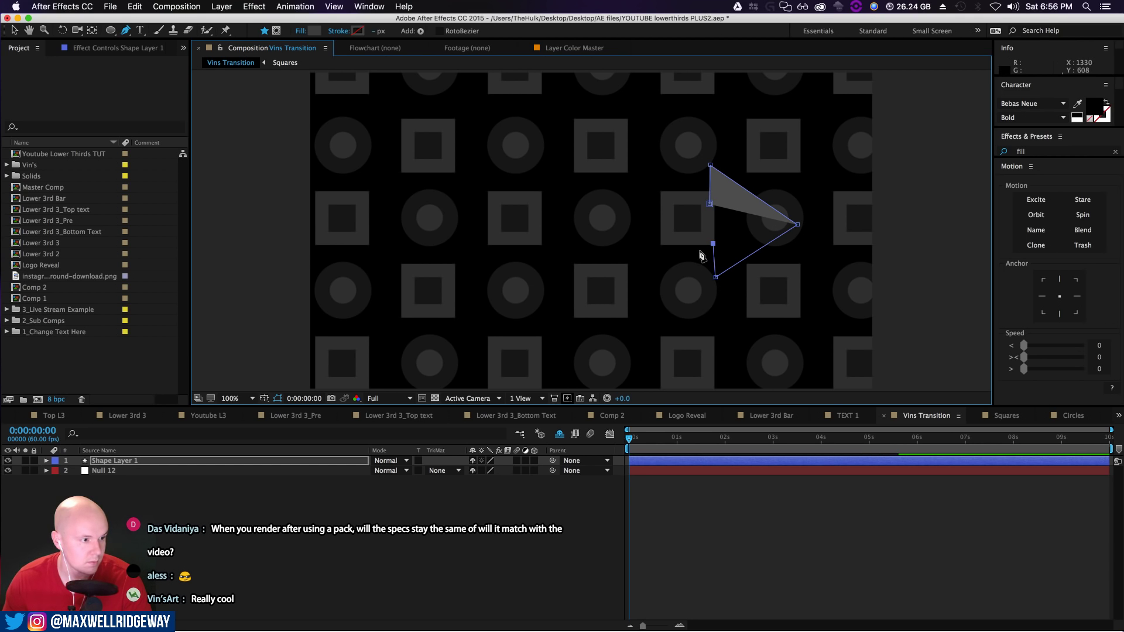
click(663, 241)
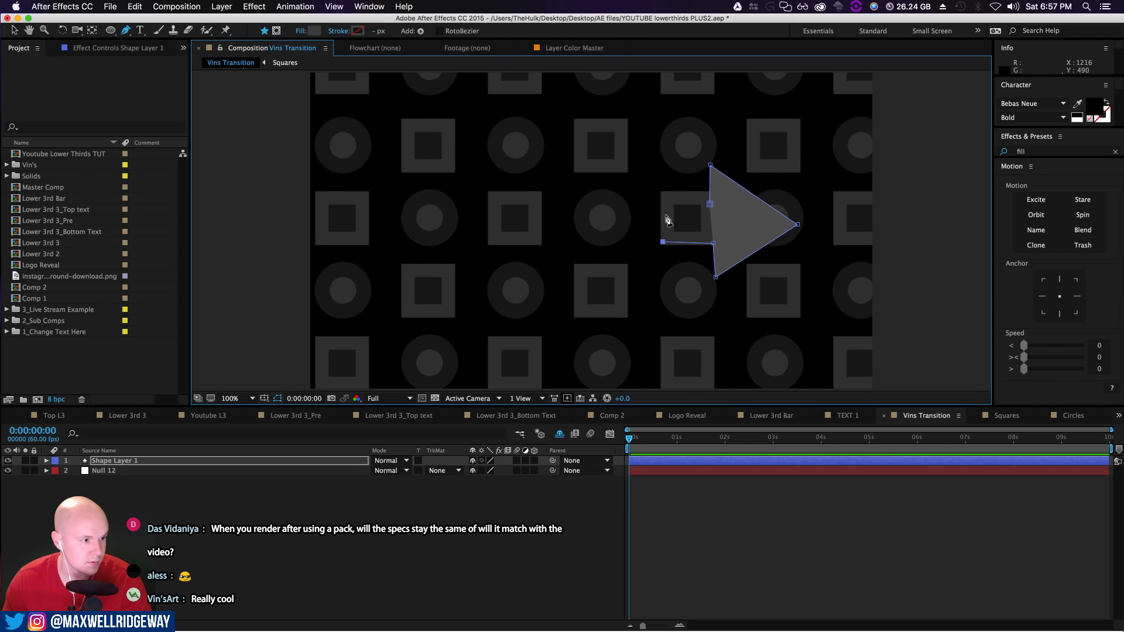
click(662, 206)
click(710, 205)
Straighten the arrow's head and shaft by adjusting its corner points, and delete the arrow's shape layer
scroll(755, 294, up, 2)
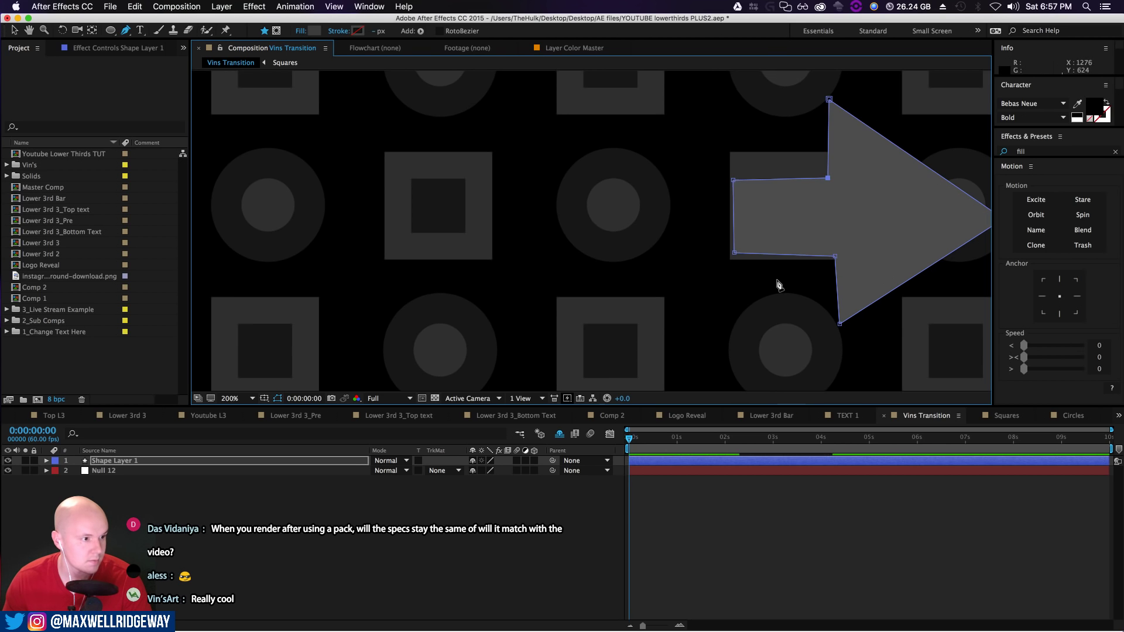
mouse_move(788, 275)
mouse_down()
mouse_move(497, 253)
mouse_move(522, 270)
mouse_move(571, 249)
mouse_up()
drag(579, 318, 572, 320)
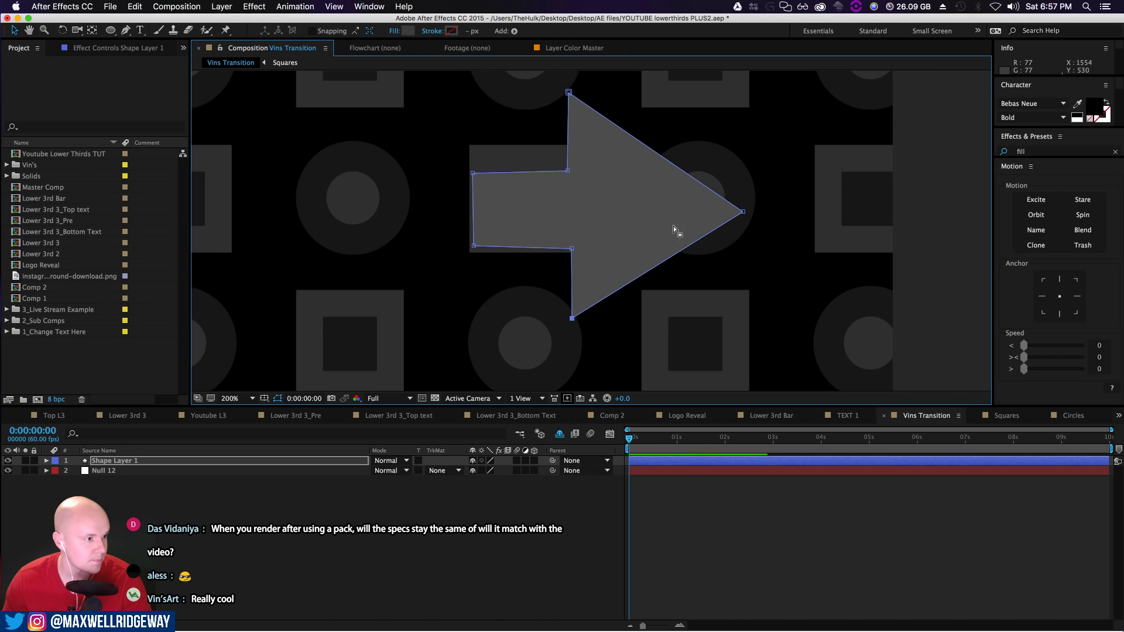
drag(473, 246, 474, 249)
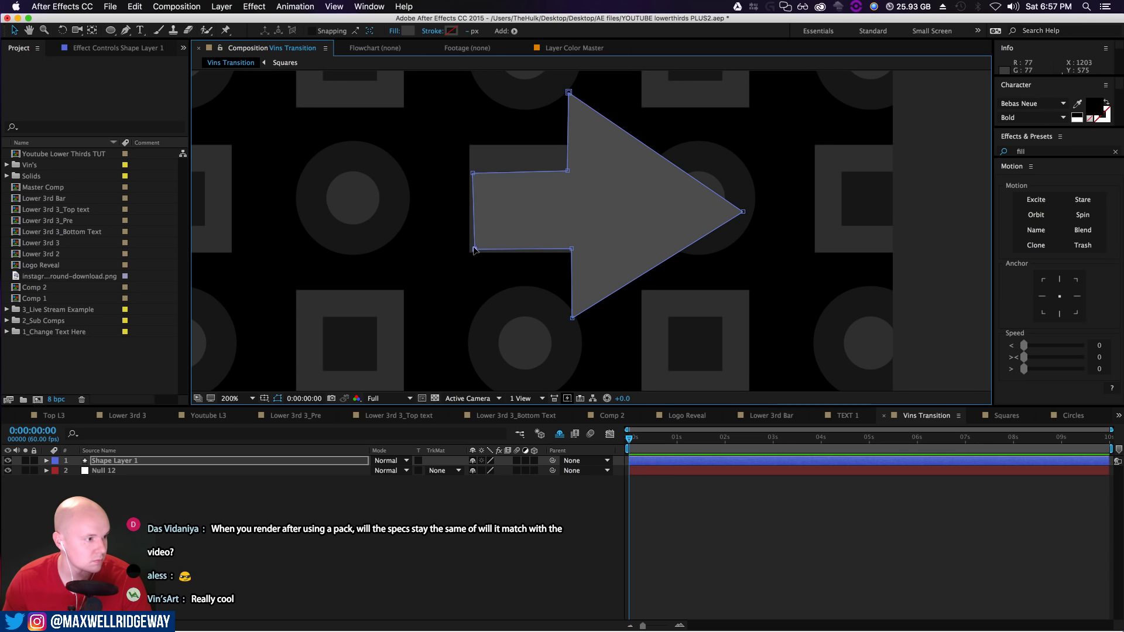
drag(472, 174, 474, 171)
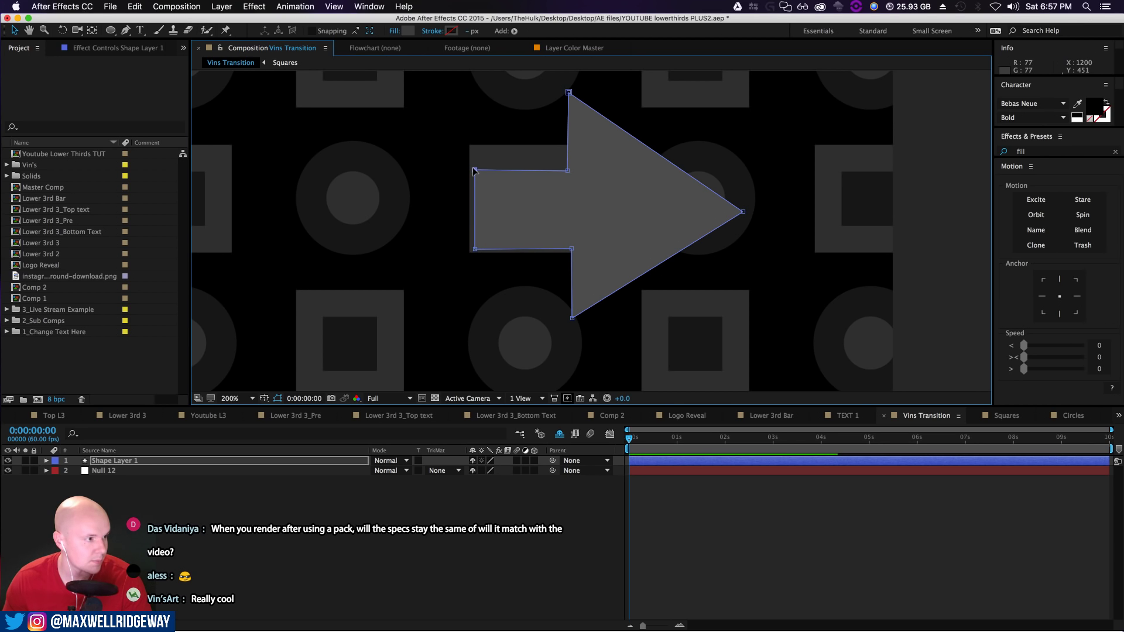
drag(571, 248, 572, 245)
drag(567, 170, 568, 165)
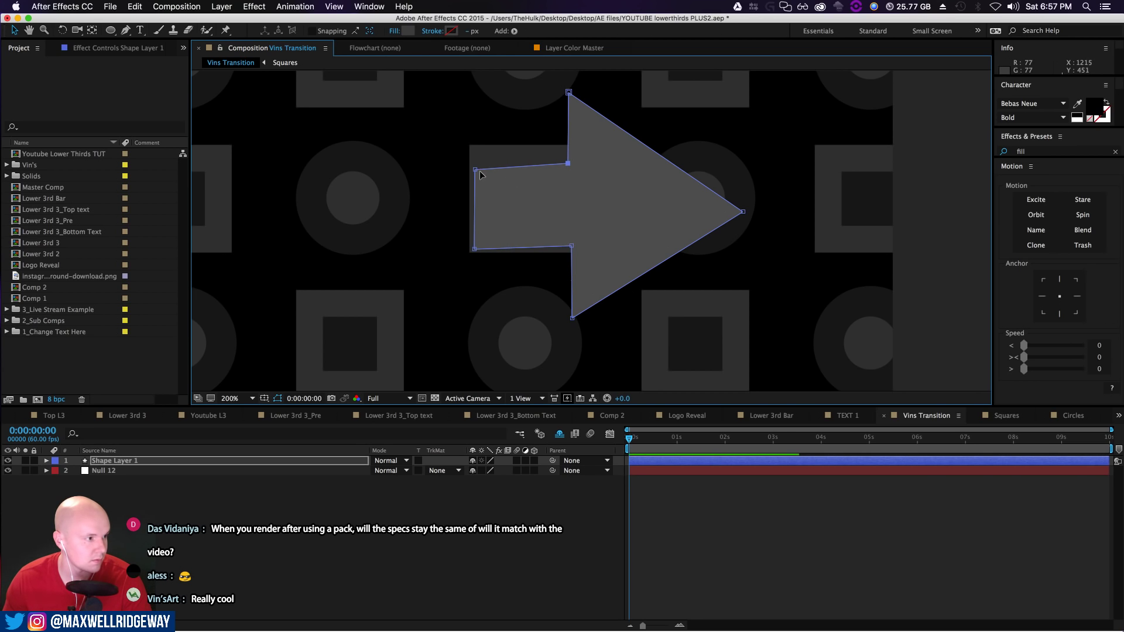
drag(474, 170, 475, 164)
drag(475, 248, 475, 245)
drag(743, 211, 758, 205)
click(124, 462)
key(Delete)
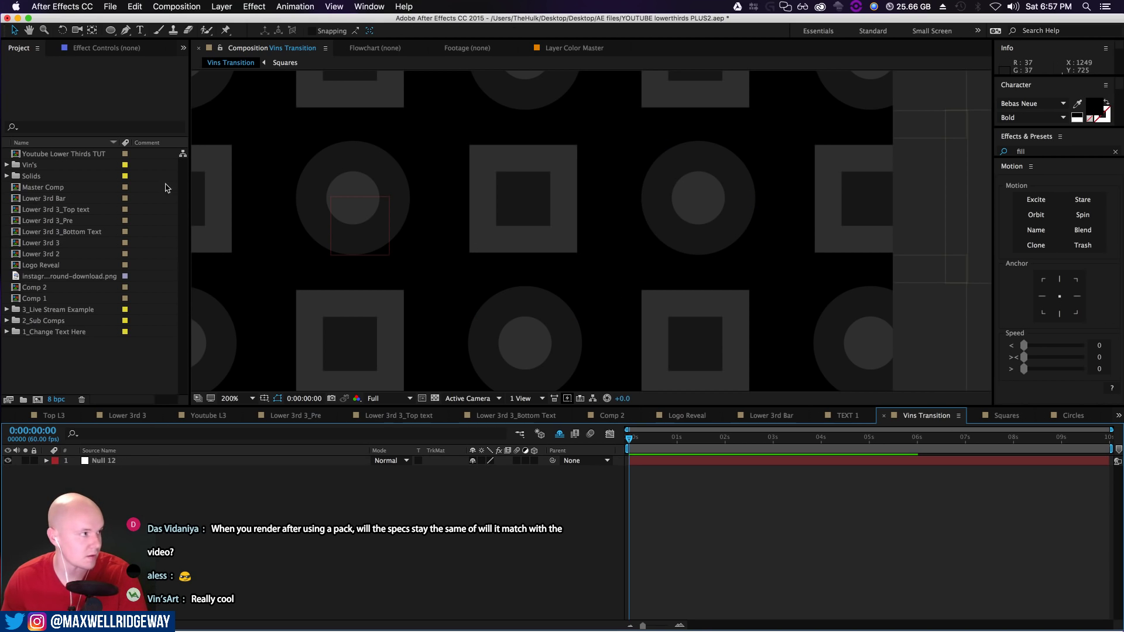
Draw a polygon right of the comp's centre on a new shape layer and reduce it to an upward-pointing triangle
mouse_move(111, 29)
mouse_down()
mouse_move(146, 32)
mouse_move(146, 82)
mouse_up()
drag(624, 171, 548, 242)
key(Down)
key(Down)
Try rotating the triangle layer around its off-centre anchor point, and undo the rotation
click(121, 464)
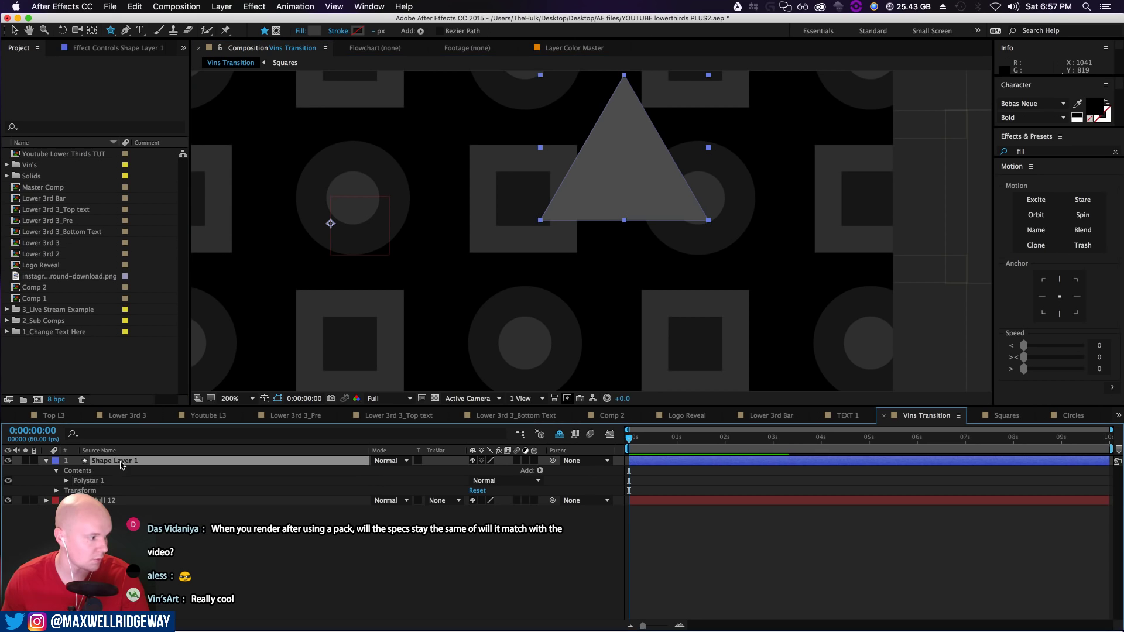
key(r)
mouse_move(488, 473)
mouse_down()
mouse_move(530, 473)
mouse_move(507, 473)
mouse_up()
key(super+z)
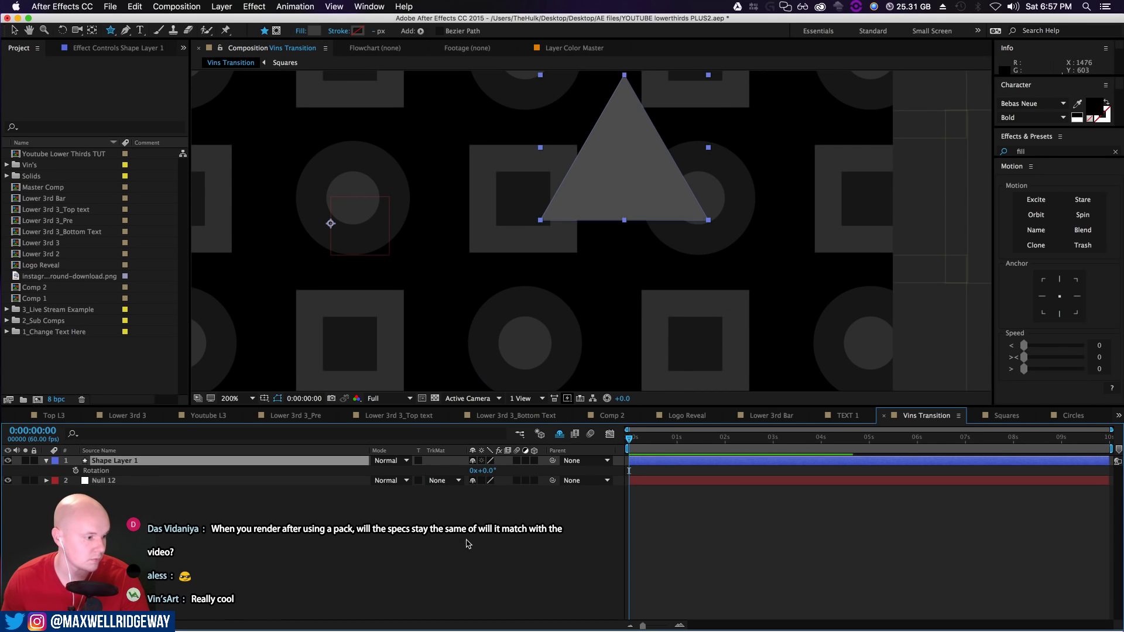
Move the triangle layer's anchor point to the centre of the shape
click(466, 543)
scroll(573, 208, down, 2)
key(v)
click(591, 219)
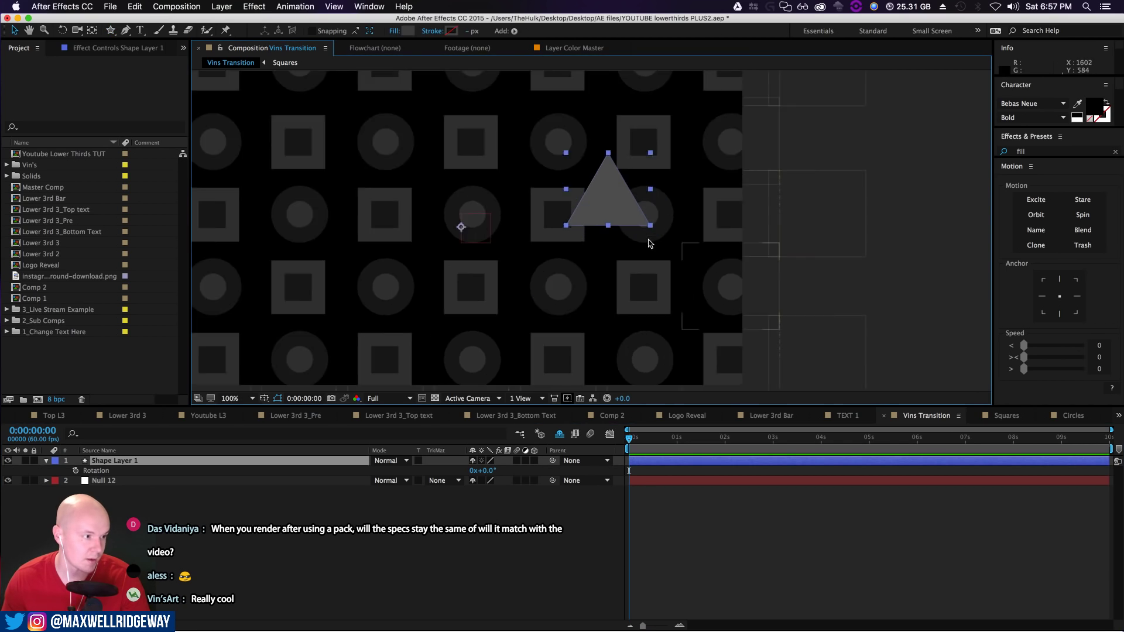
click(1059, 296)
key(period)
key(period)
Set the triangle layer's rotation to 90° so it points right
key(r)
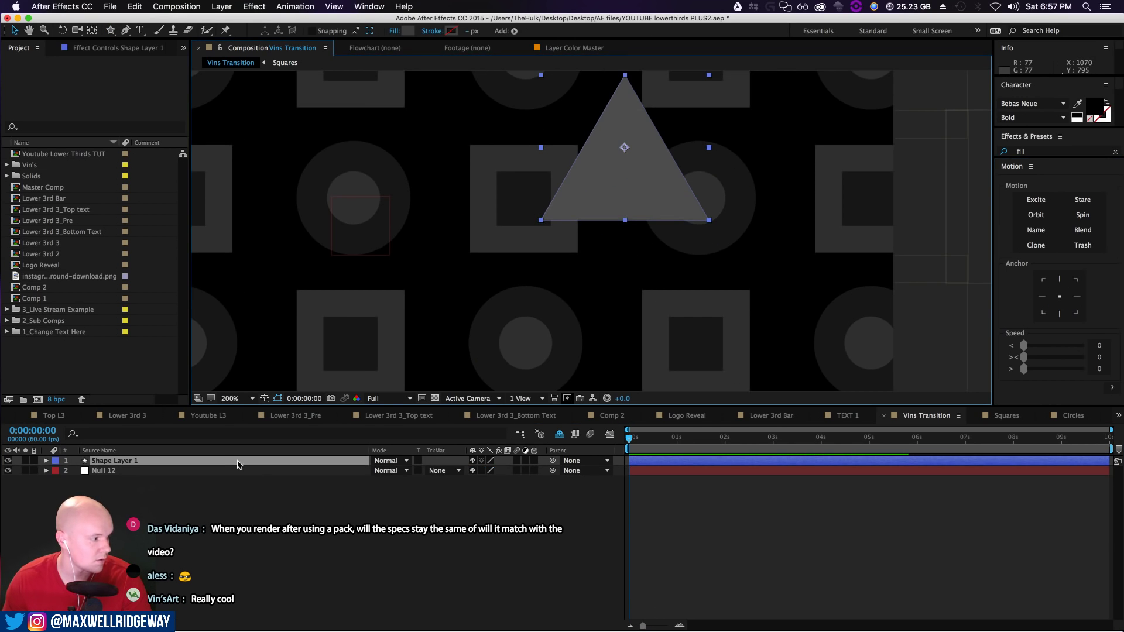
key(r)
drag(483, 472, 538, 468)
click(491, 537)
click(94, 462)
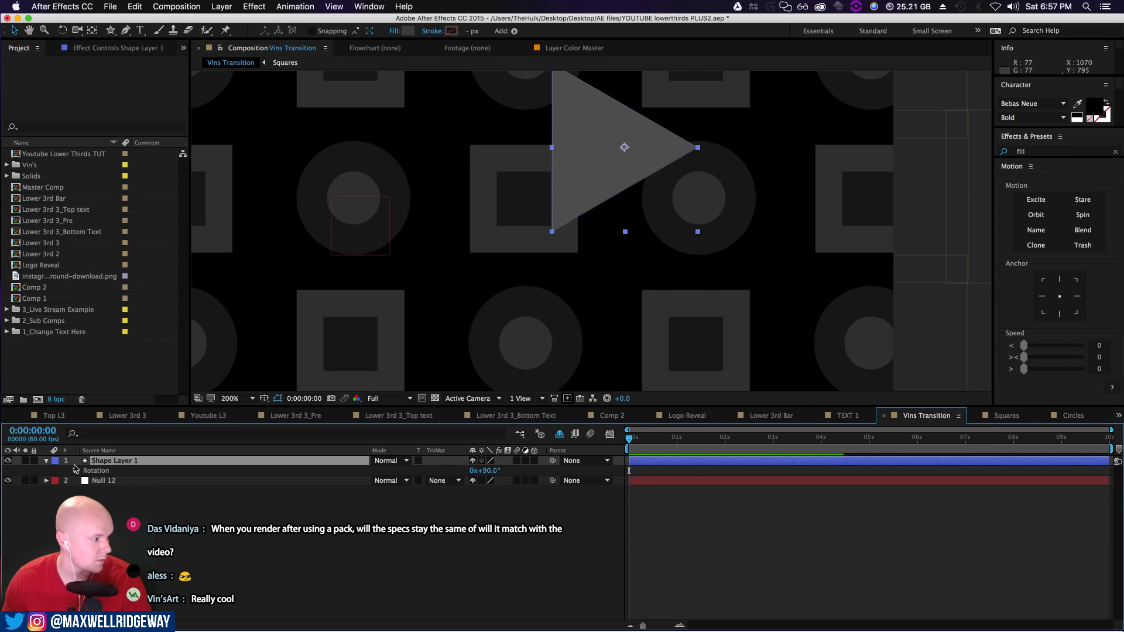
Add a rectangle path to the triangle's shape layer and move it inside the Polystar 1 group, directly below the polystar path
click(47, 463)
click(57, 480)
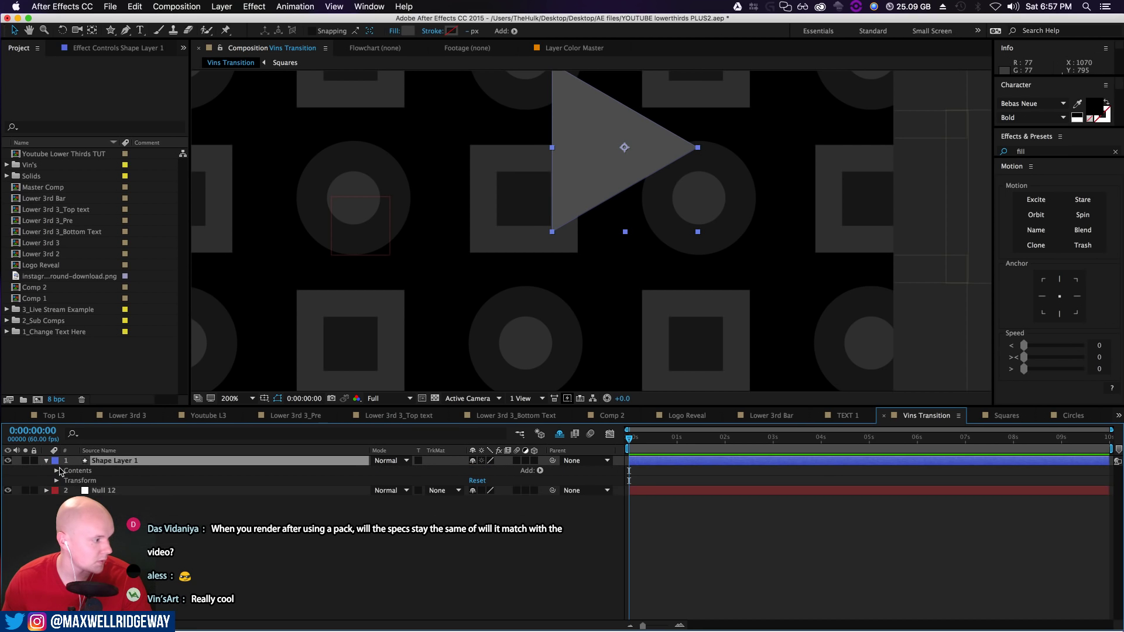
click(60, 472)
click(58, 472)
click(66, 481)
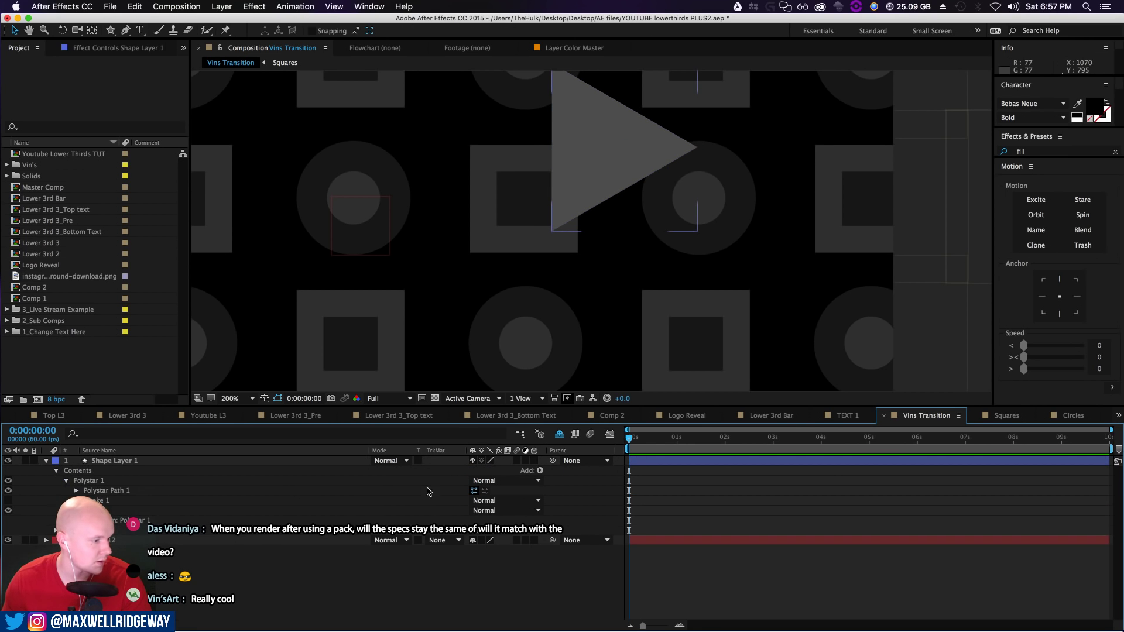
click(540, 470)
click(580, 419)
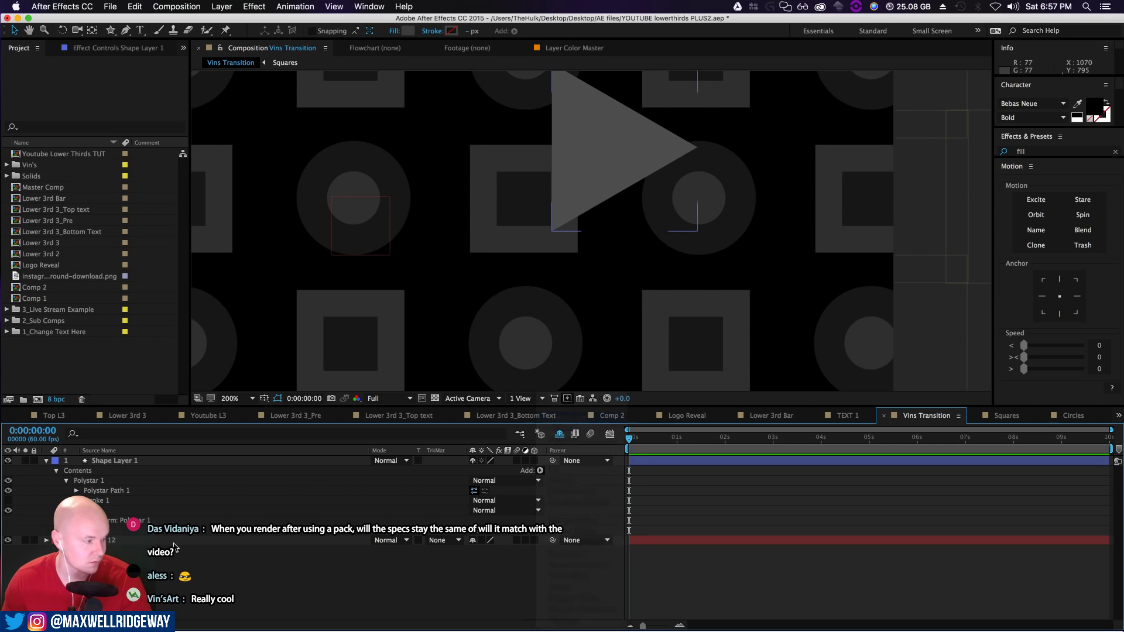
click(108, 461)
drag(119, 531, 115, 497)
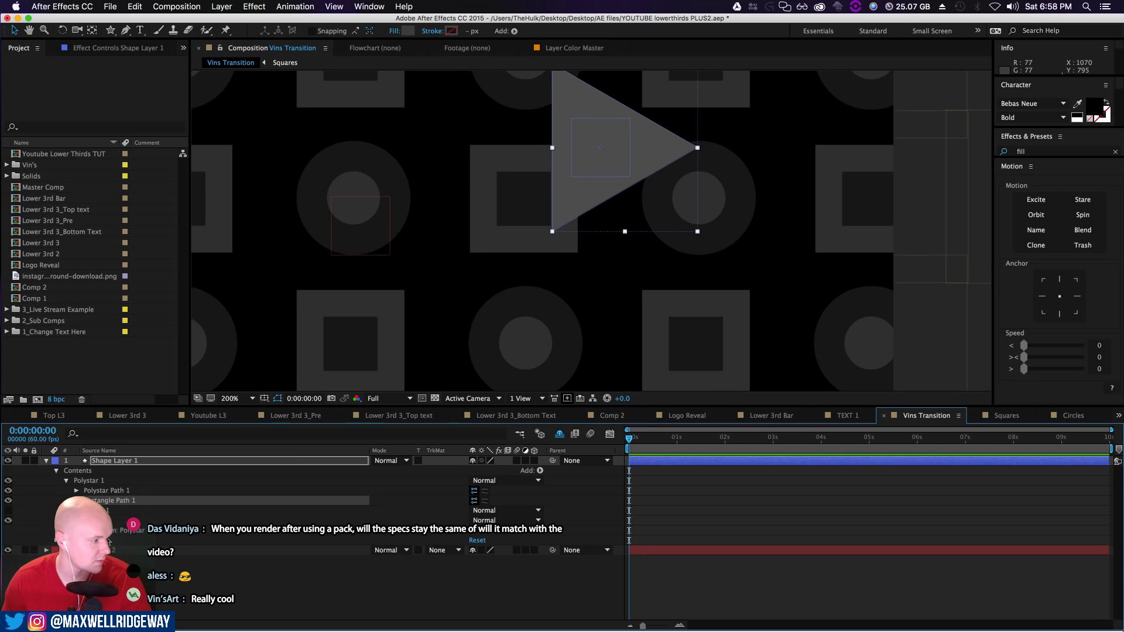
Set the rectangle path's size to 104 × 104 and its position to 0, 131 so it extends behind the triangle
click(77, 500)
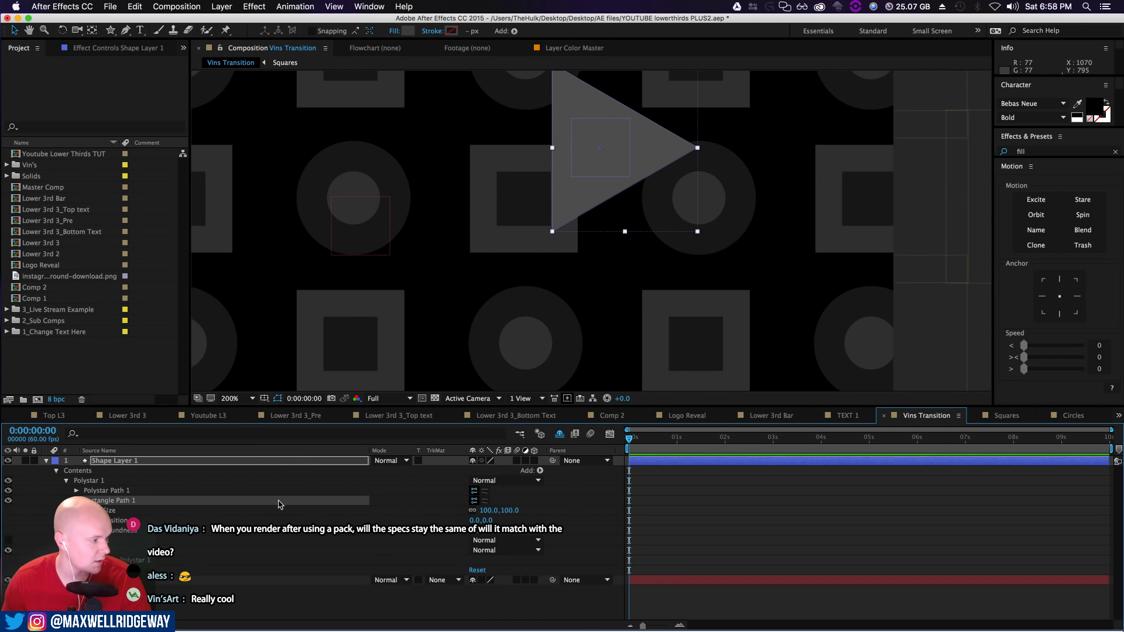
mouse_move(495, 513)
mouse_down()
mouse_move(475, 514)
mouse_move(496, 512)
mouse_up()
click(439, 521)
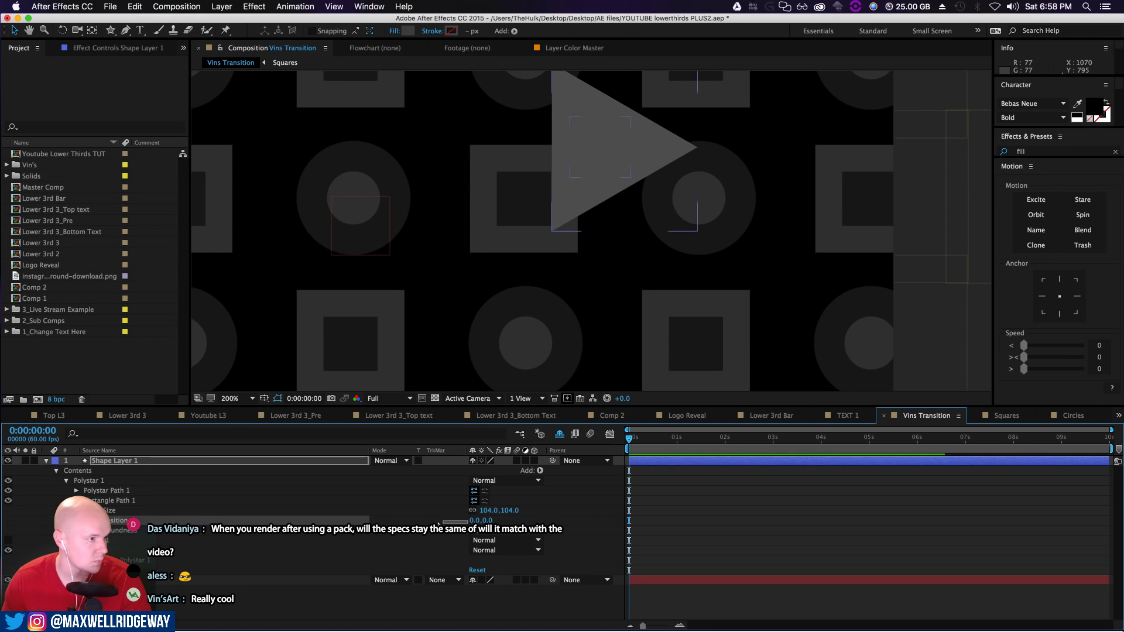
drag(462, 520, 561, 522)
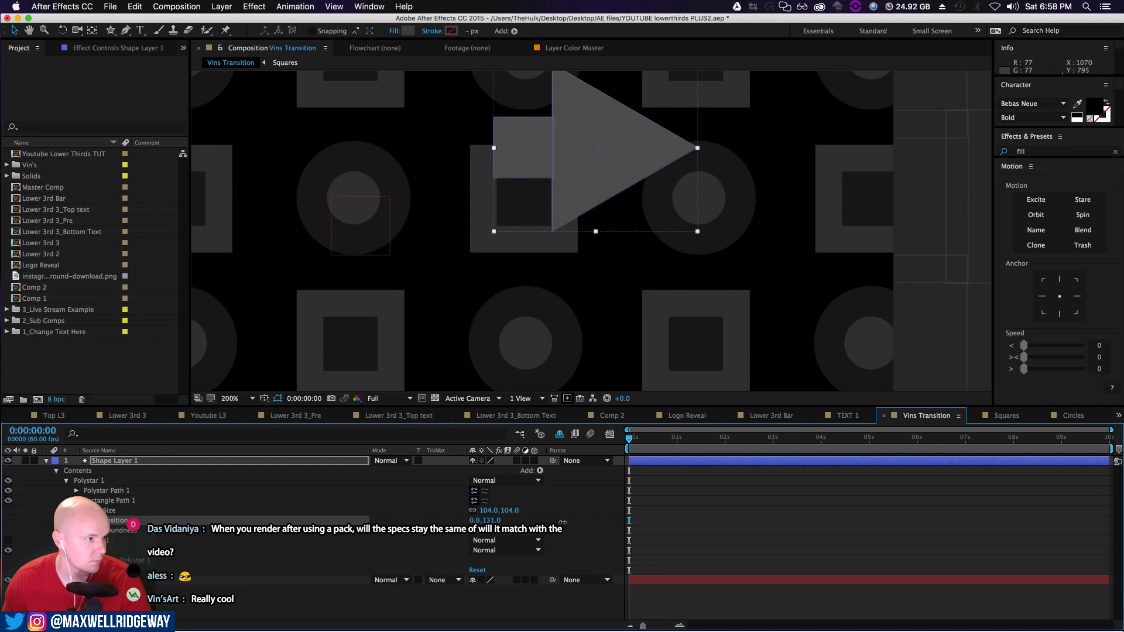
Unlink the rectangle path's size proportions and lengthen it to 104 × 208 to form the arrow's shaft
click(472, 511)
drag(509, 510, 569, 511)
click(439, 600)
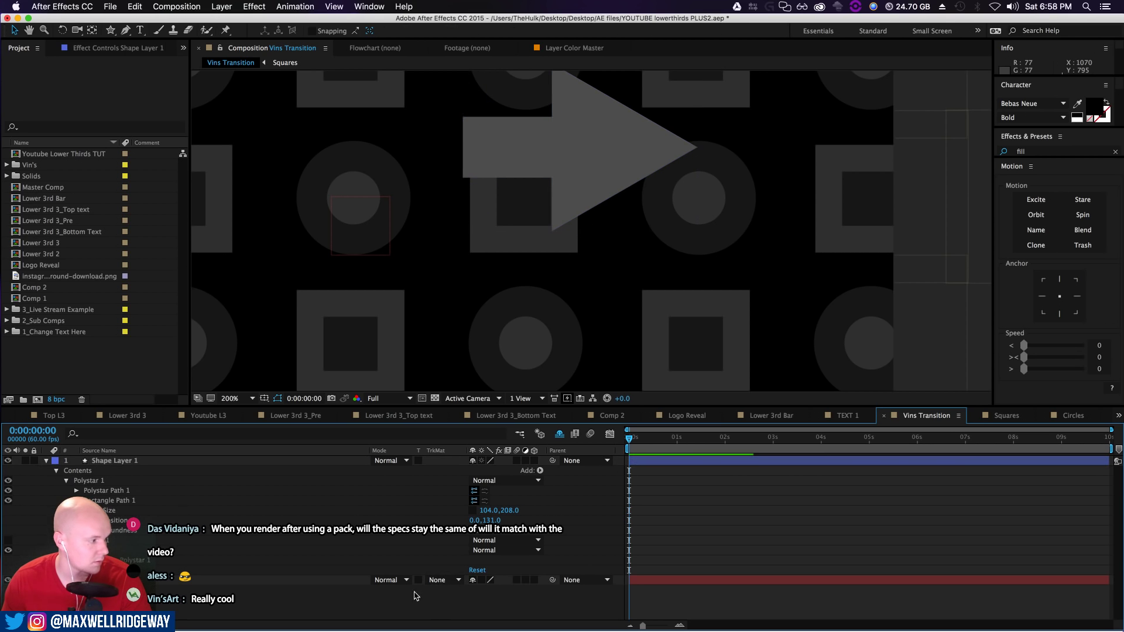
click(48, 464)
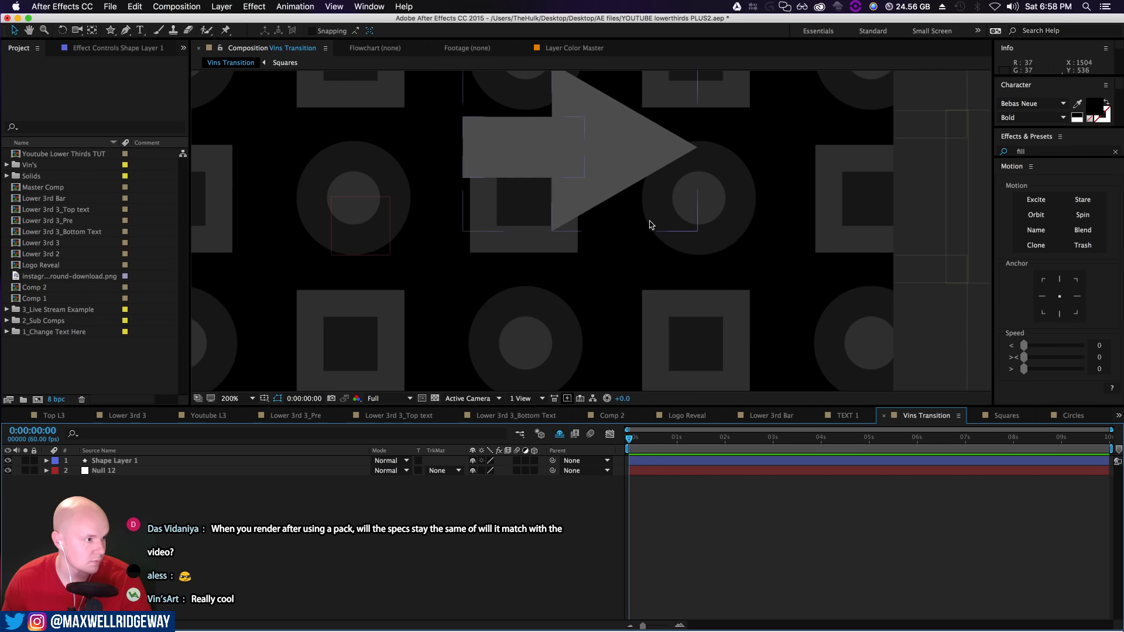
key(comma)
drag(920, 221, 941, 263)
key(v)
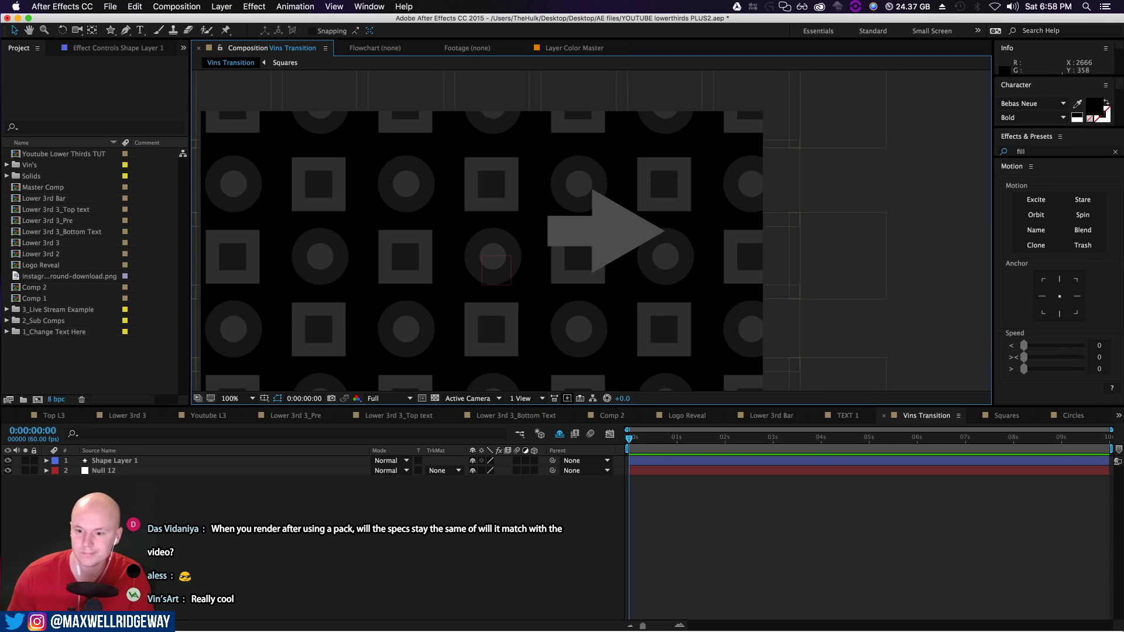
Switch to Chrome and replay the reference video around 0:35–0:37 to examine how the arrows and their striped shadows move
key(super+Tab)
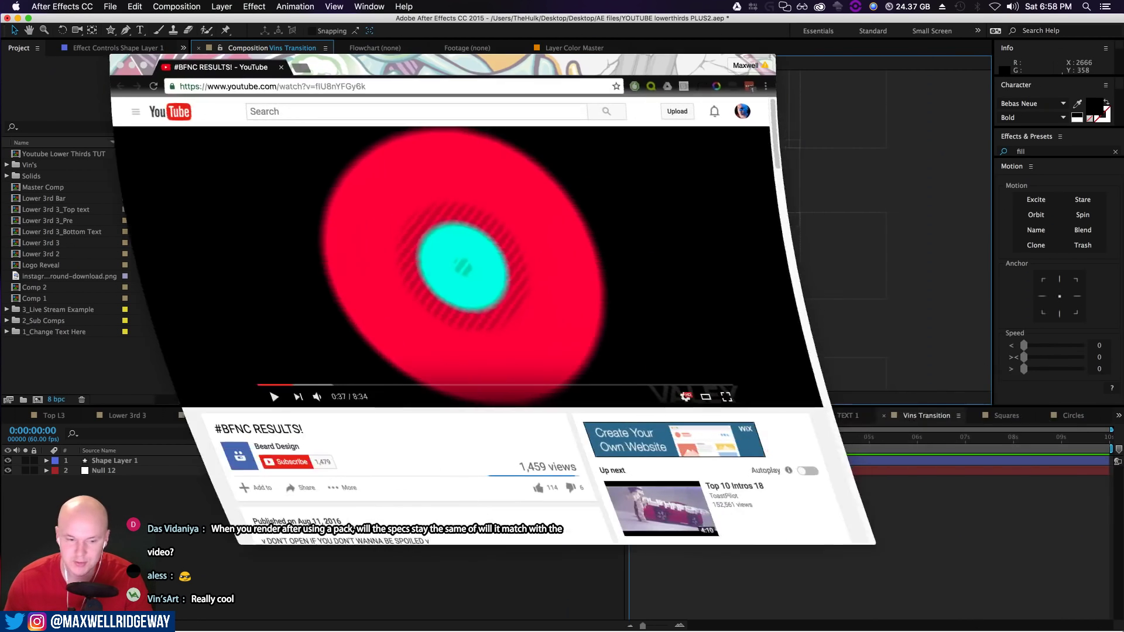
click(226, 385)
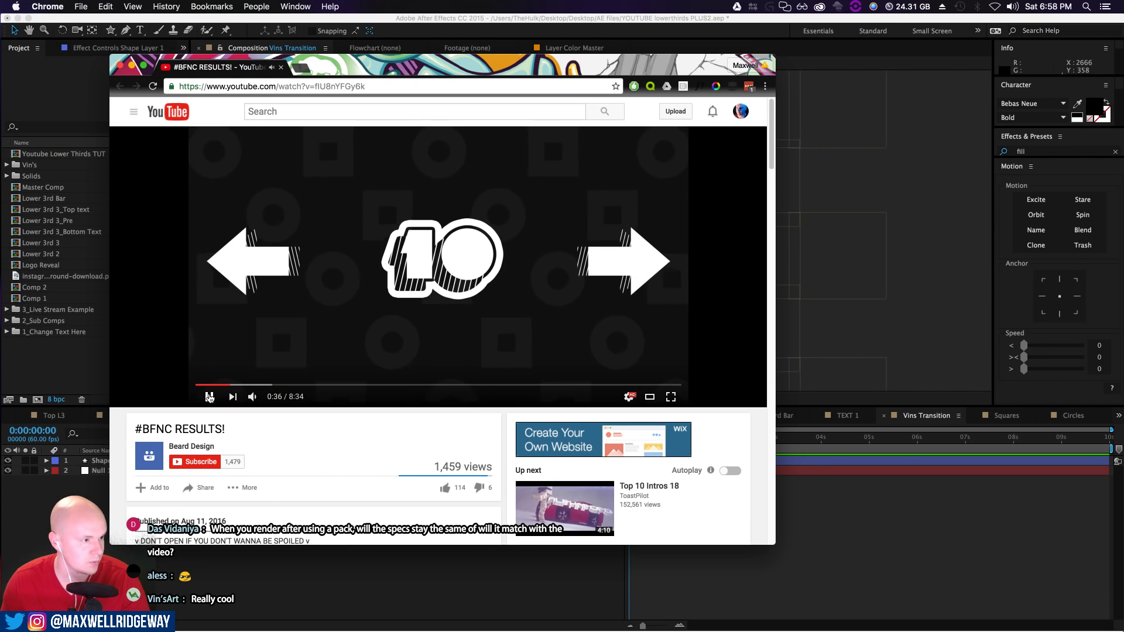
click(209, 397)
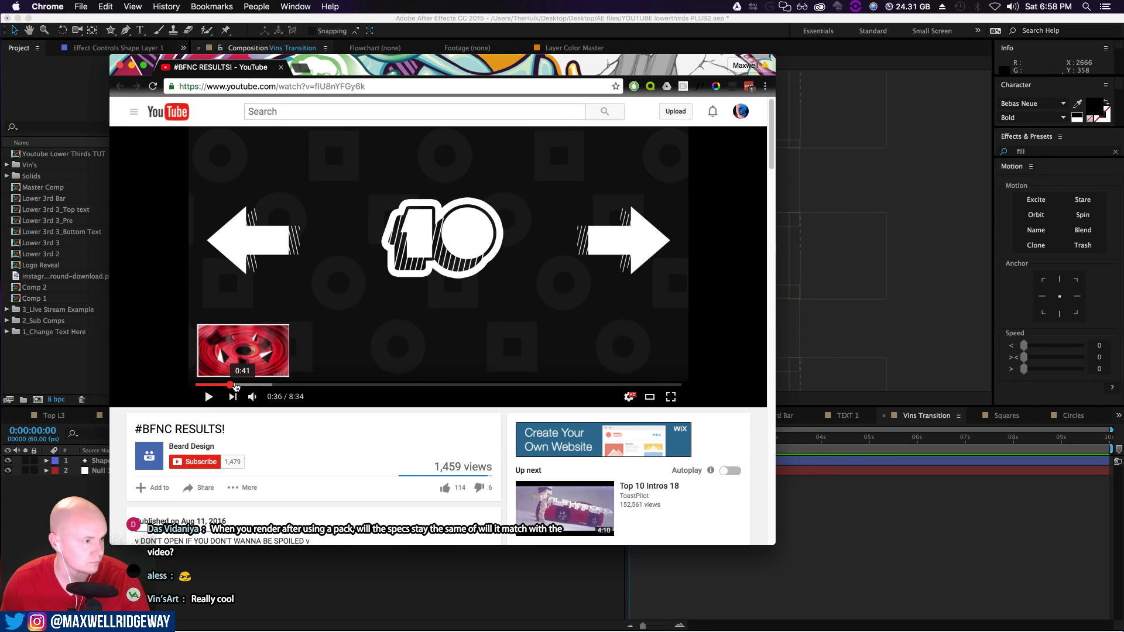
click(226, 386)
click(208, 398)
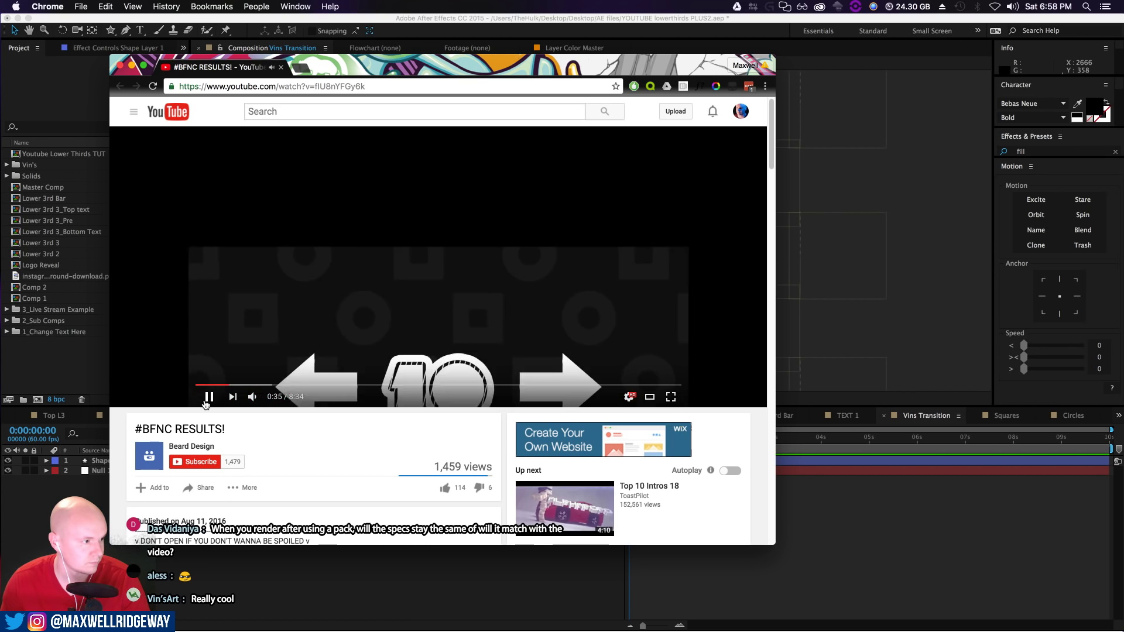
click(209, 398)
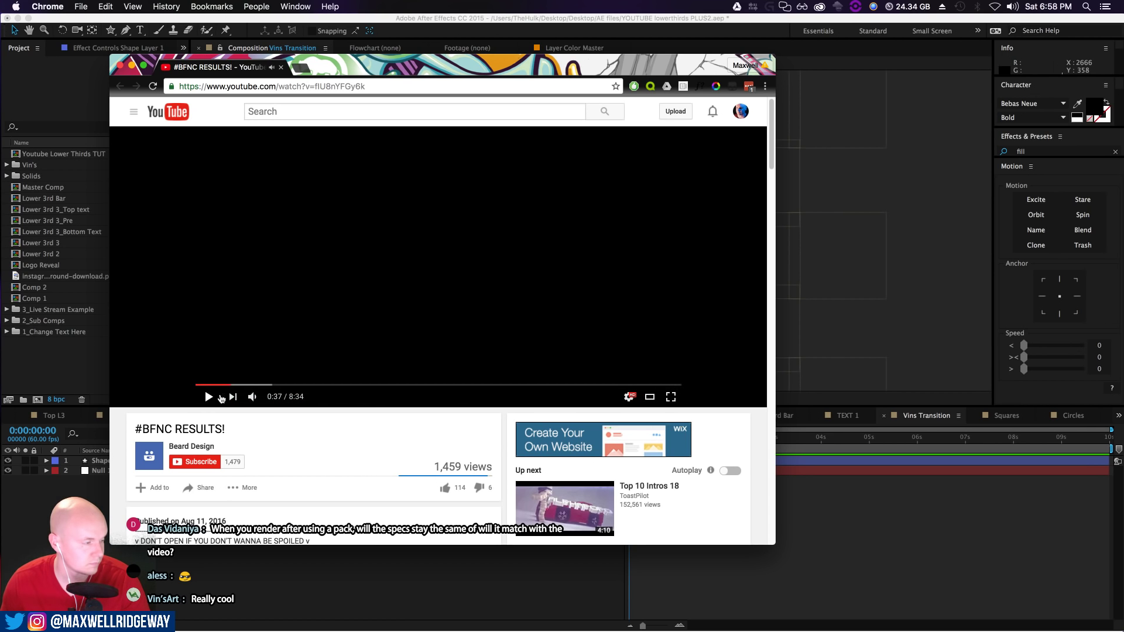
click(228, 385)
click(209, 398)
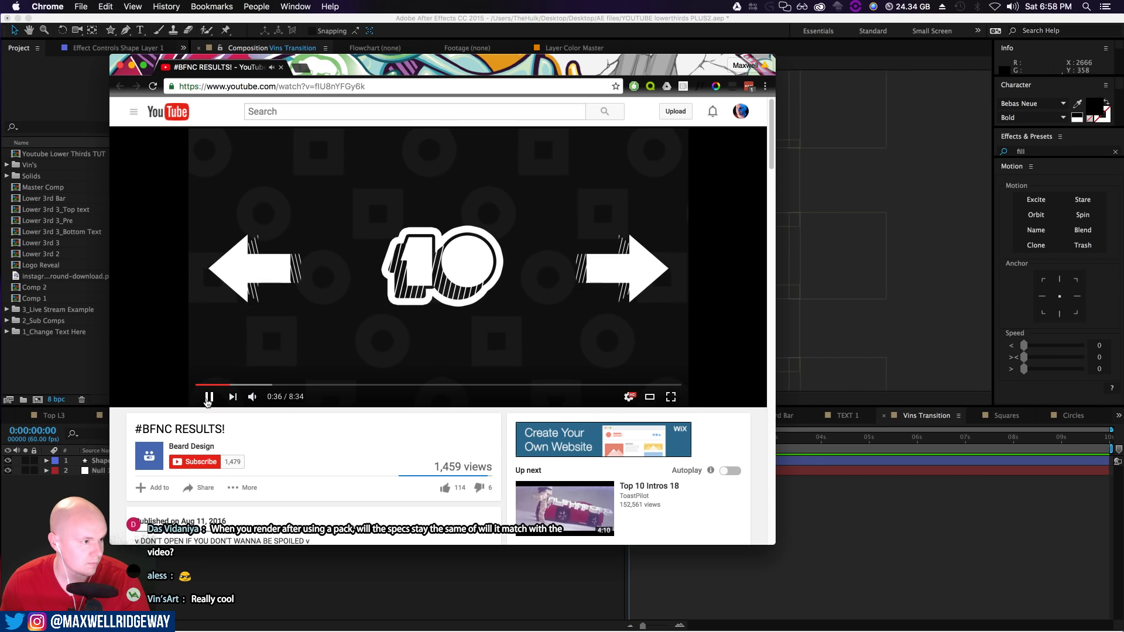
click(206, 400)
key(Left)
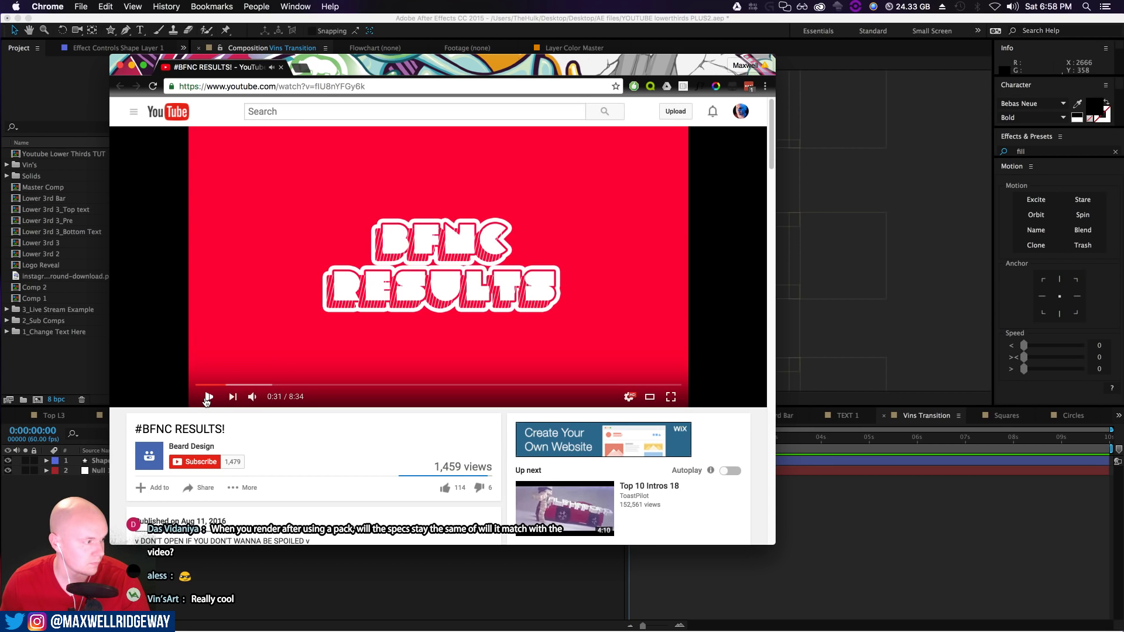
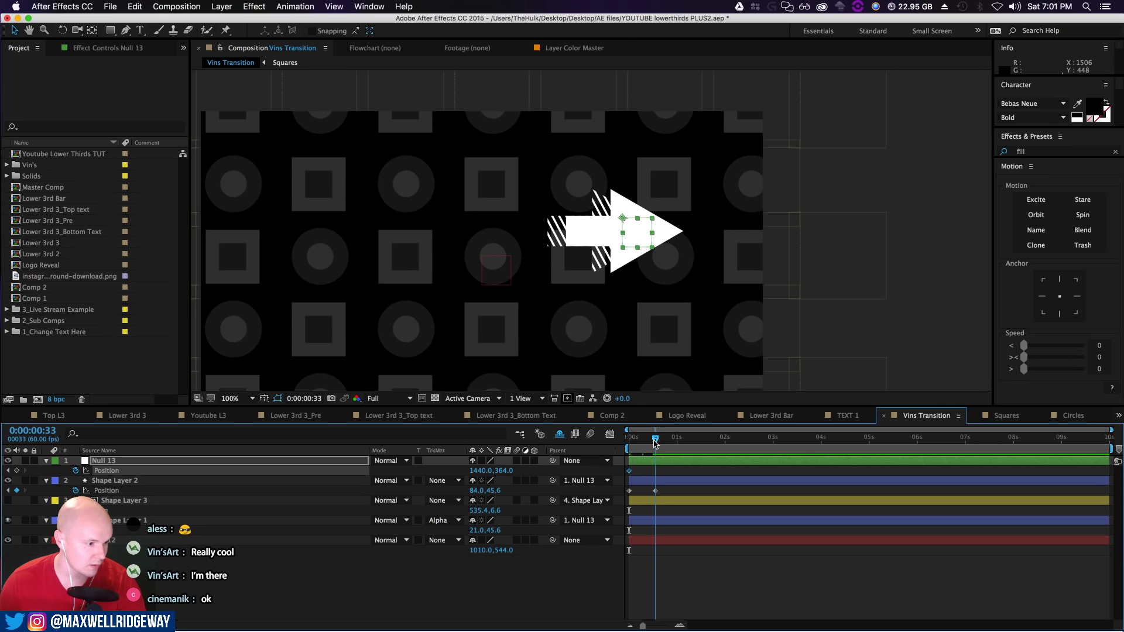
Keyframe Null 13's position at 1564, 364 at 0:00:00:33 and preview the arrow's movement
drag(474, 472, 545, 466)
key(space)
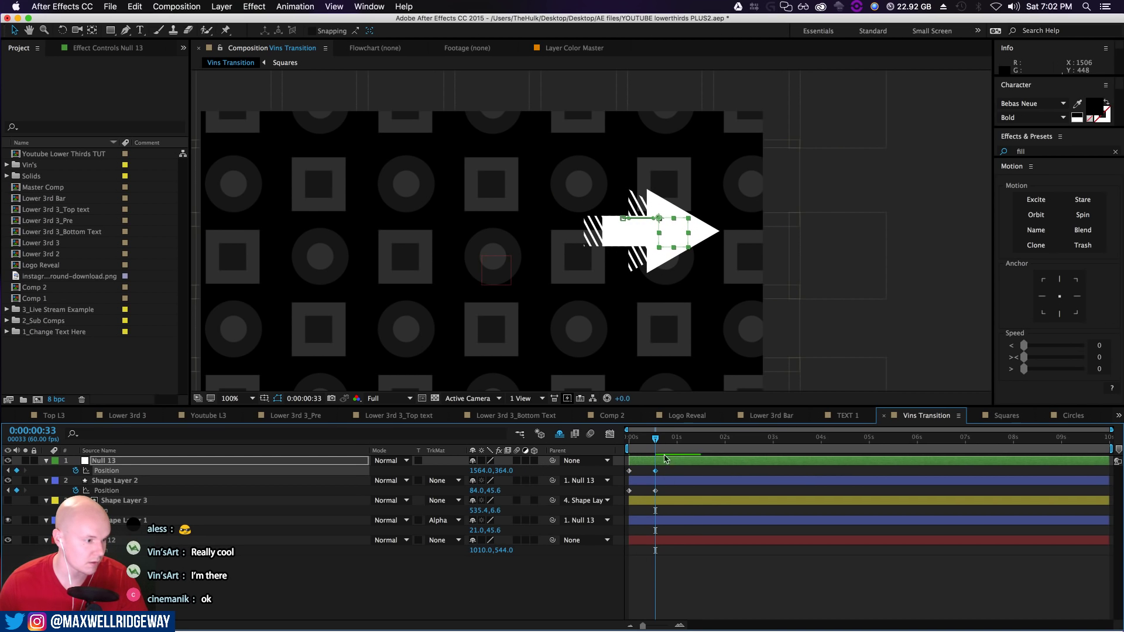
drag(656, 439, 594, 477)
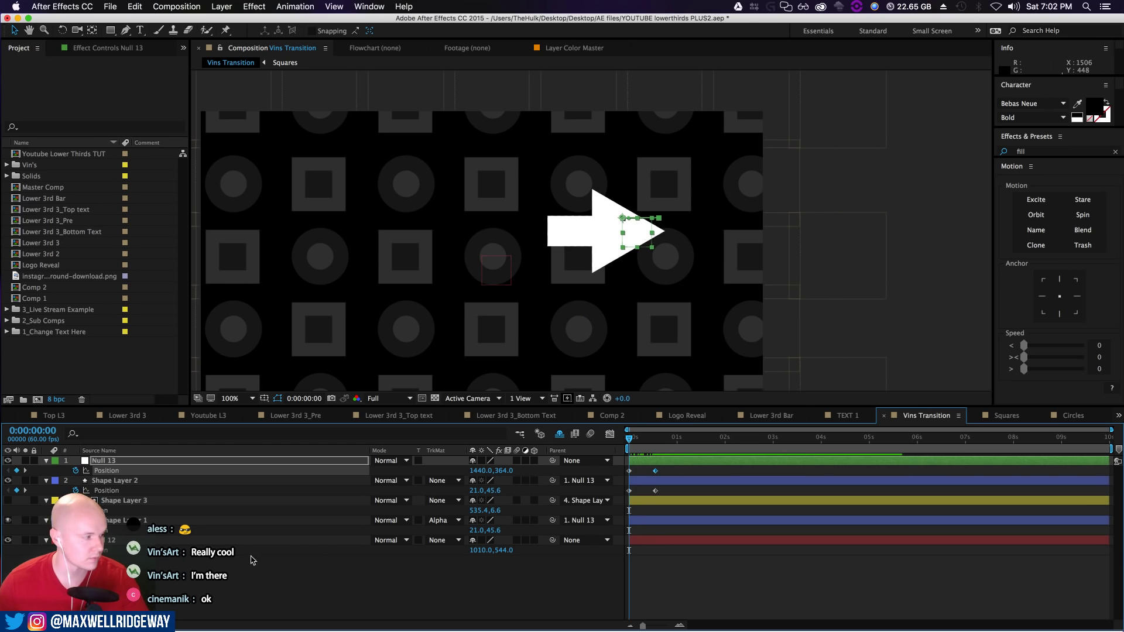
Ease the position keyframes of Null 13 and Shape Layer 2 in and out with a Motion speed of 75
click(46, 461)
click(46, 471)
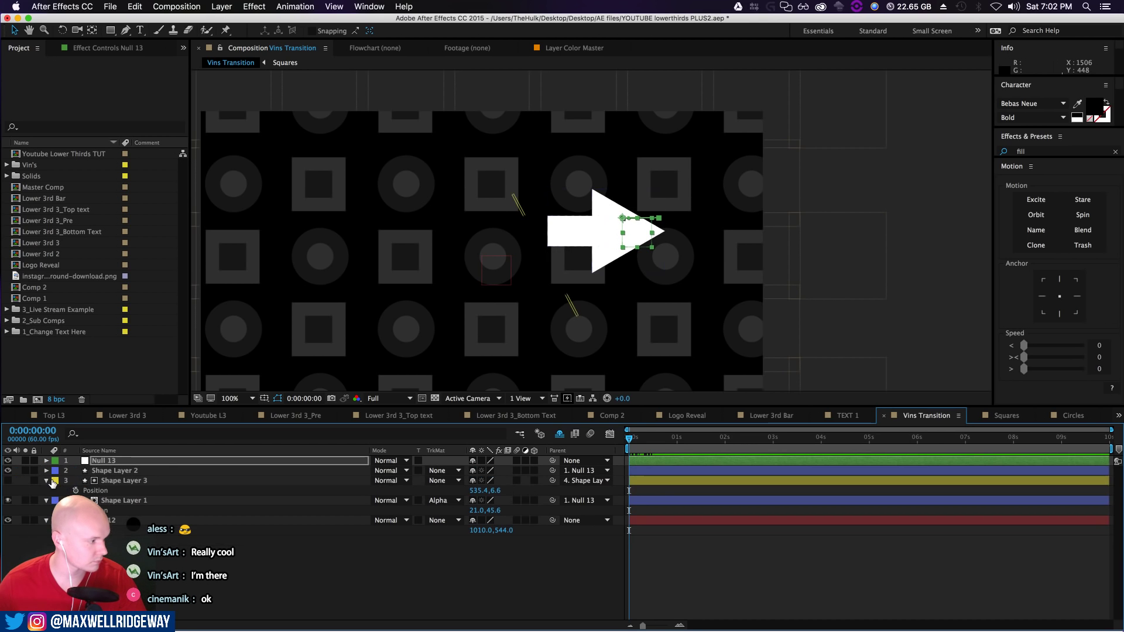
click(46, 481)
key(F2)
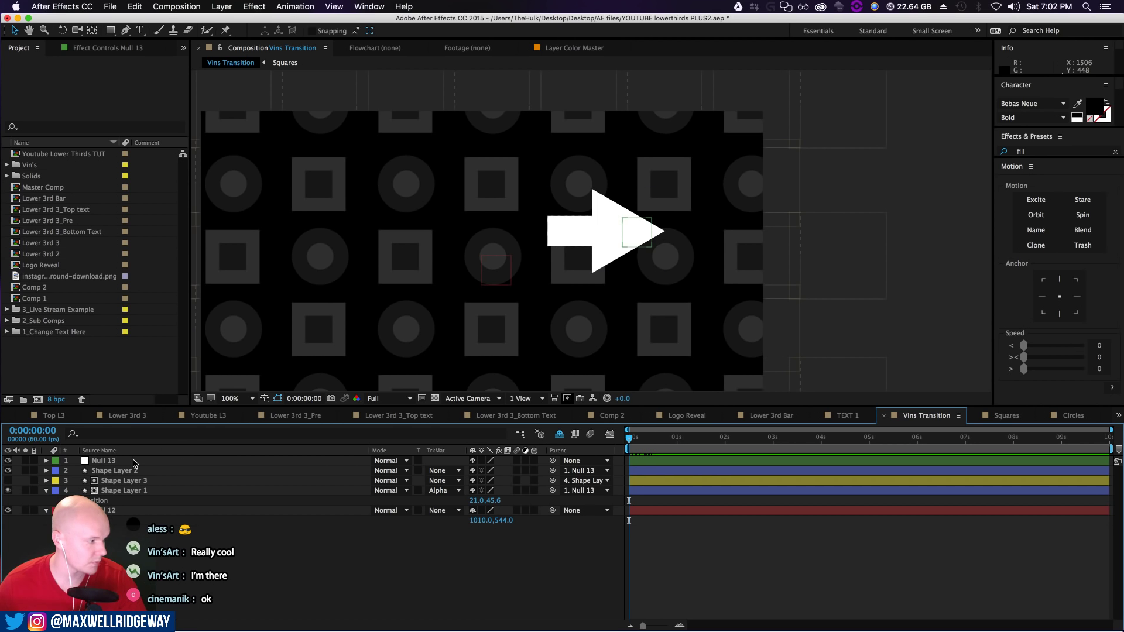
click(133, 461)
shift+click(122, 481)
key(u)
drag(658, 467, 639, 493)
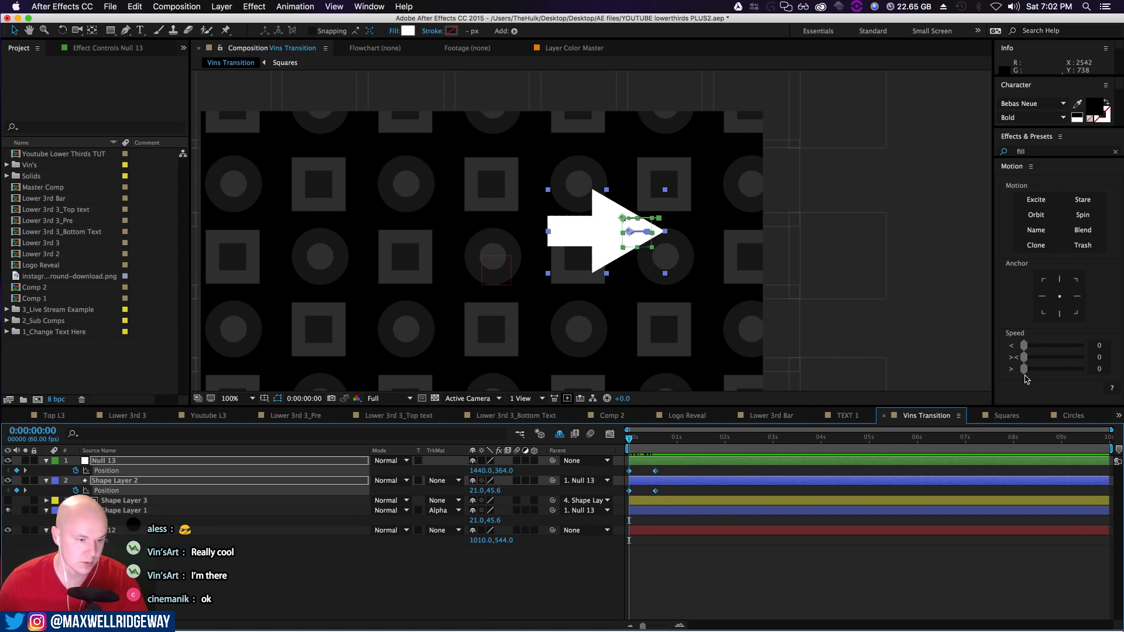
drag(1023, 358, 1070, 358)
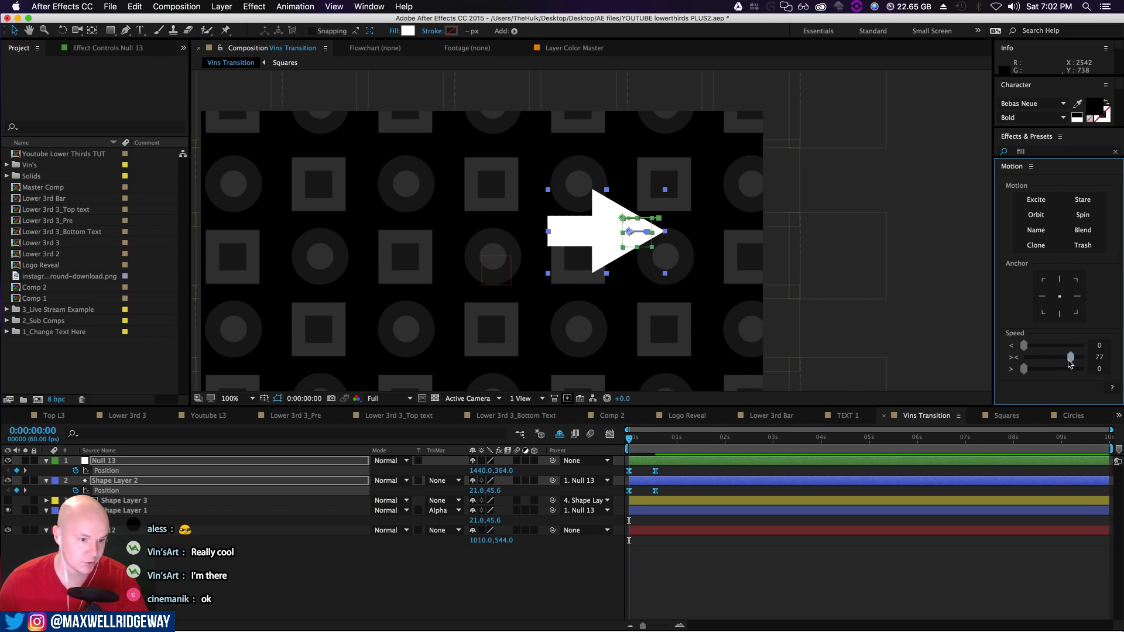
Shorten the work area to end just past the second set of keyframes and preview the eased arrow animation
drag(1110, 448, 662, 448)
key(space)
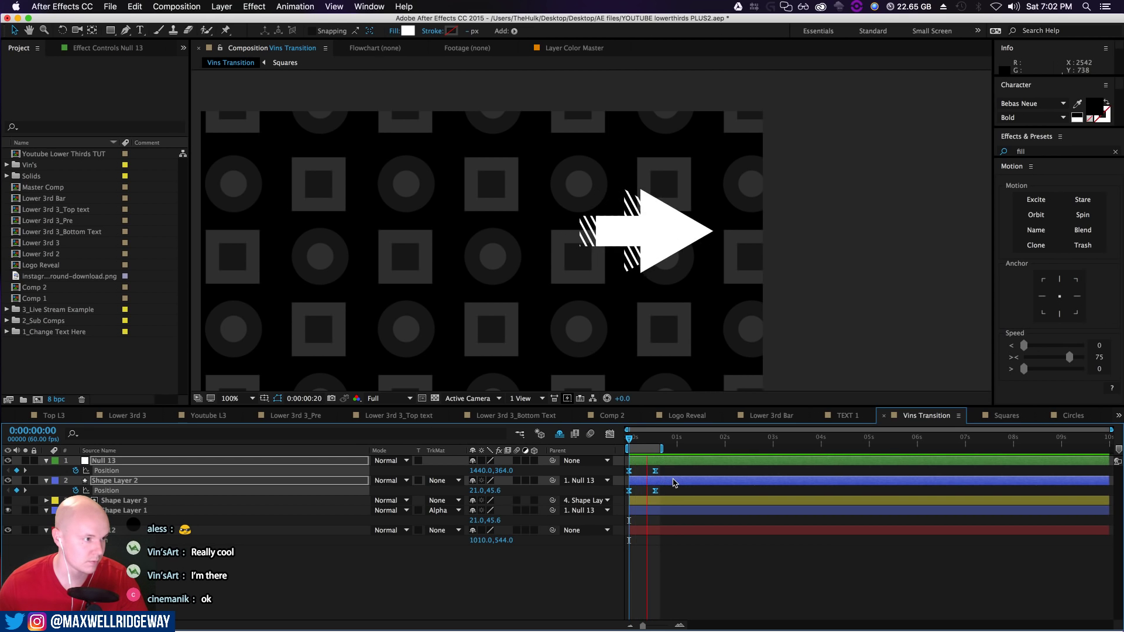
key(space)
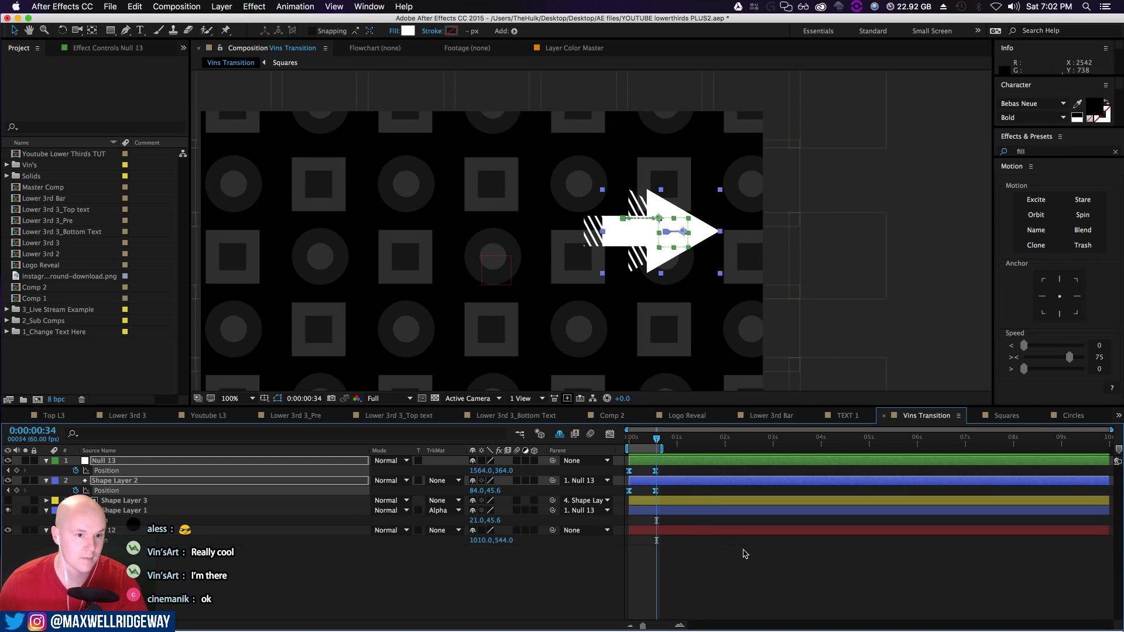
Pre-compose Null 13, Shape Layer 2 and Shape Layer 3 into a composition named Arrow, moving all attributes into it
click(521, 578)
drag(654, 445, 642, 445)
click(103, 461)
shift+click(111, 501)
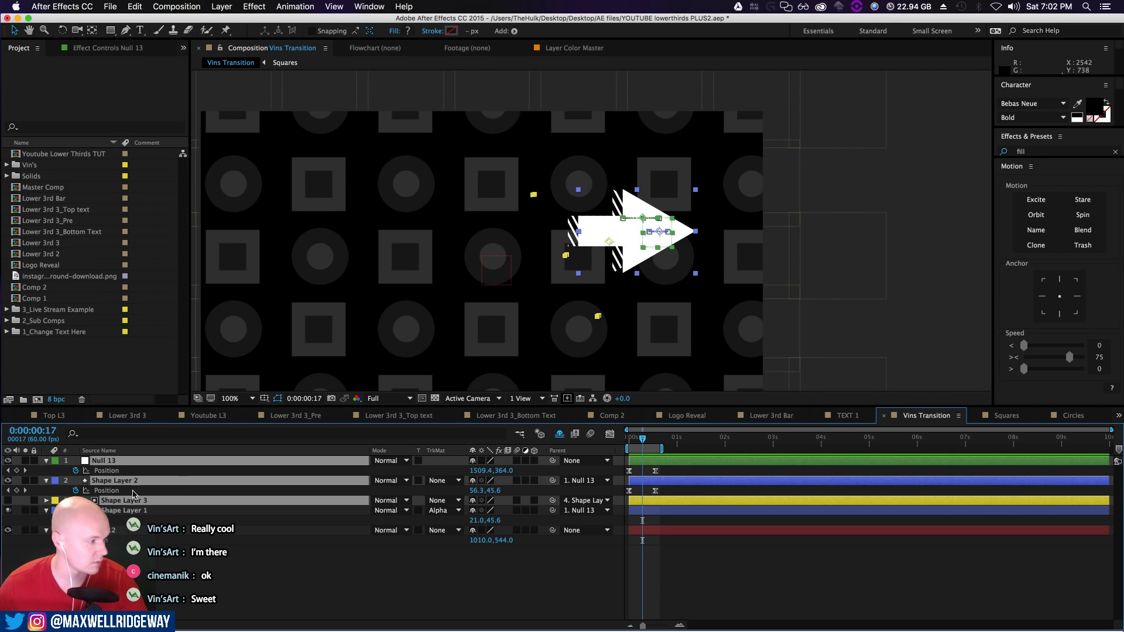
right_click(140, 507)
click(152, 529)
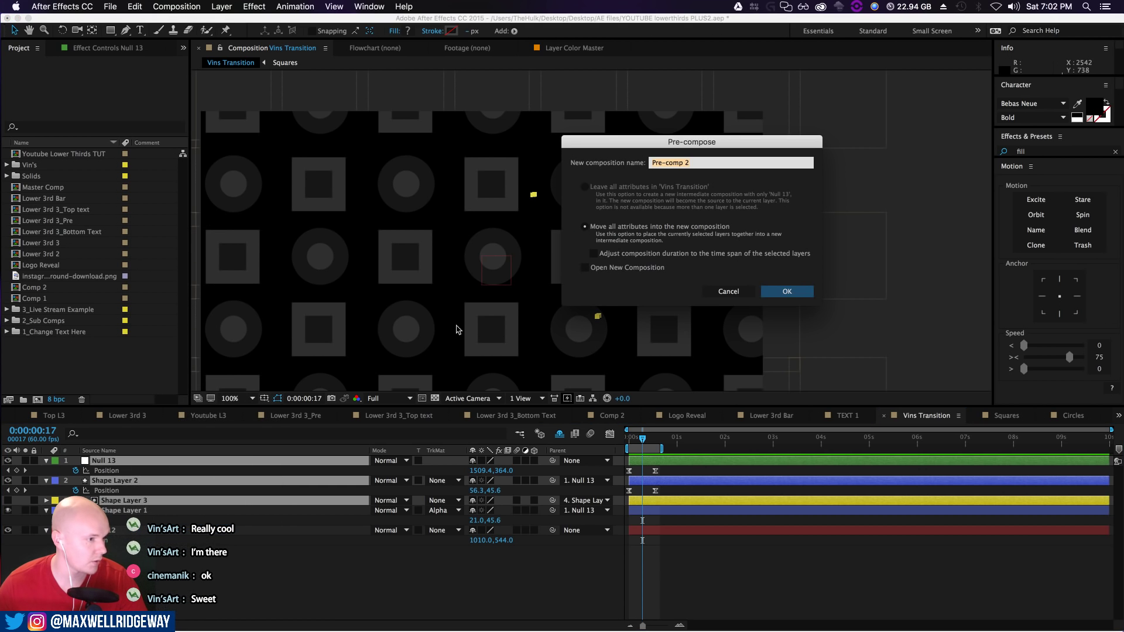
text(Arrow)
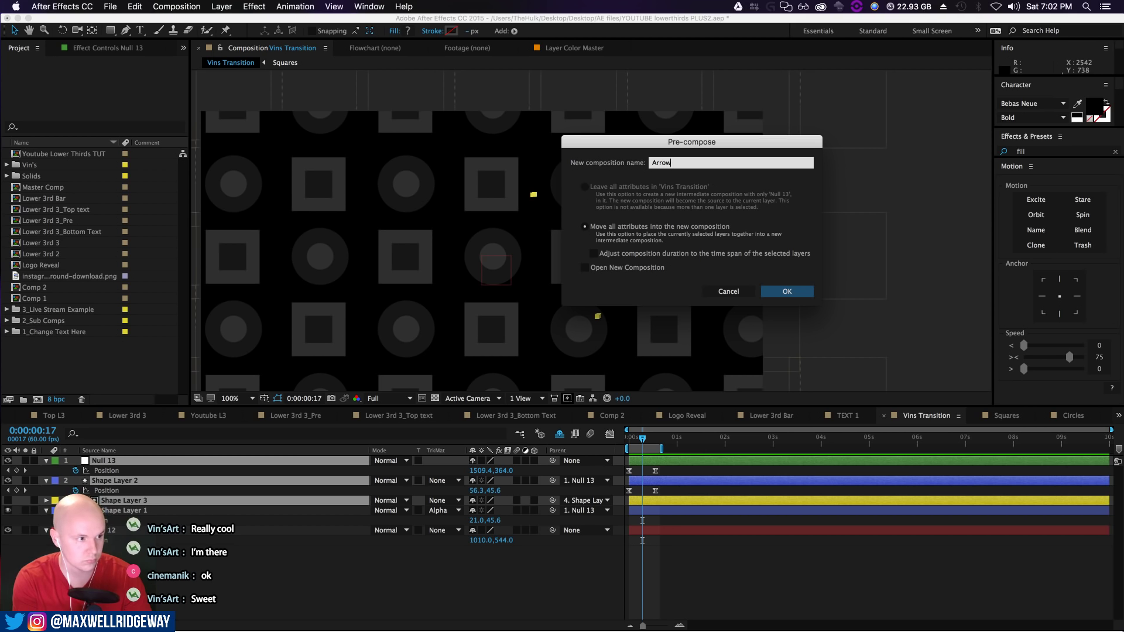
key(Return)
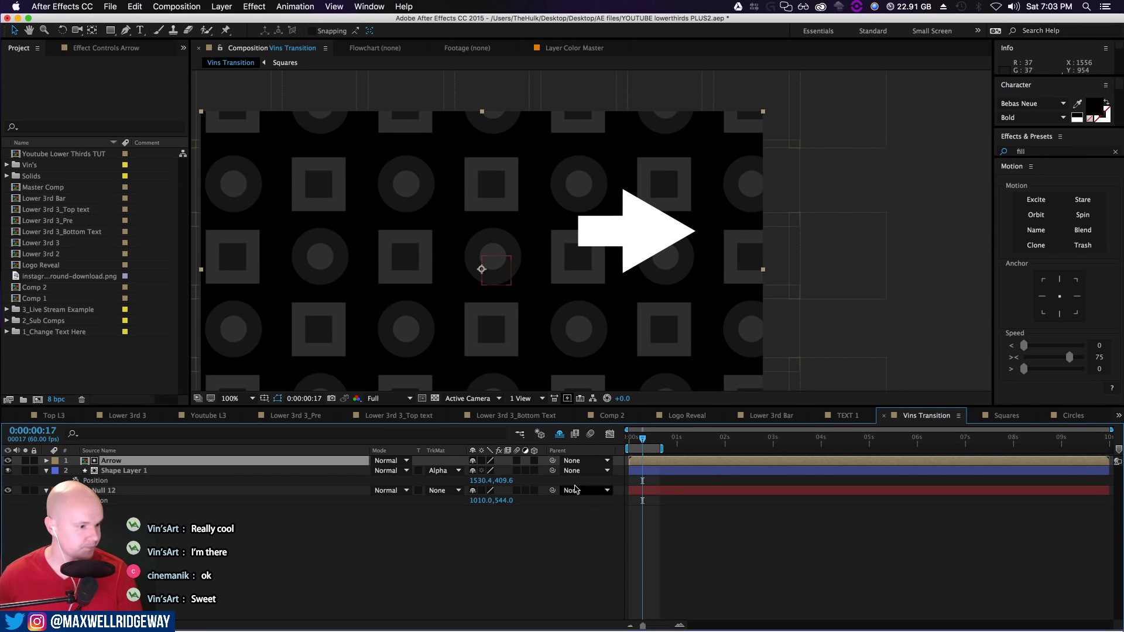
Open the Arrow composition, set a region of interest around the arrow, and go to 0:00:00:41
click(293, 554)
double_click(111, 461)
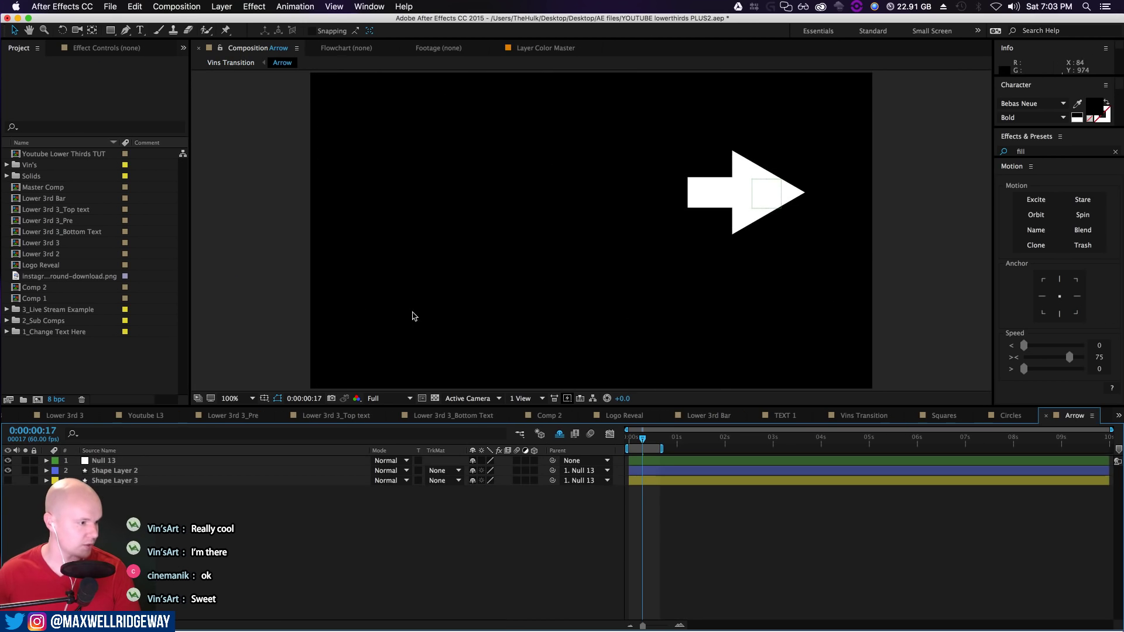
click(421, 398)
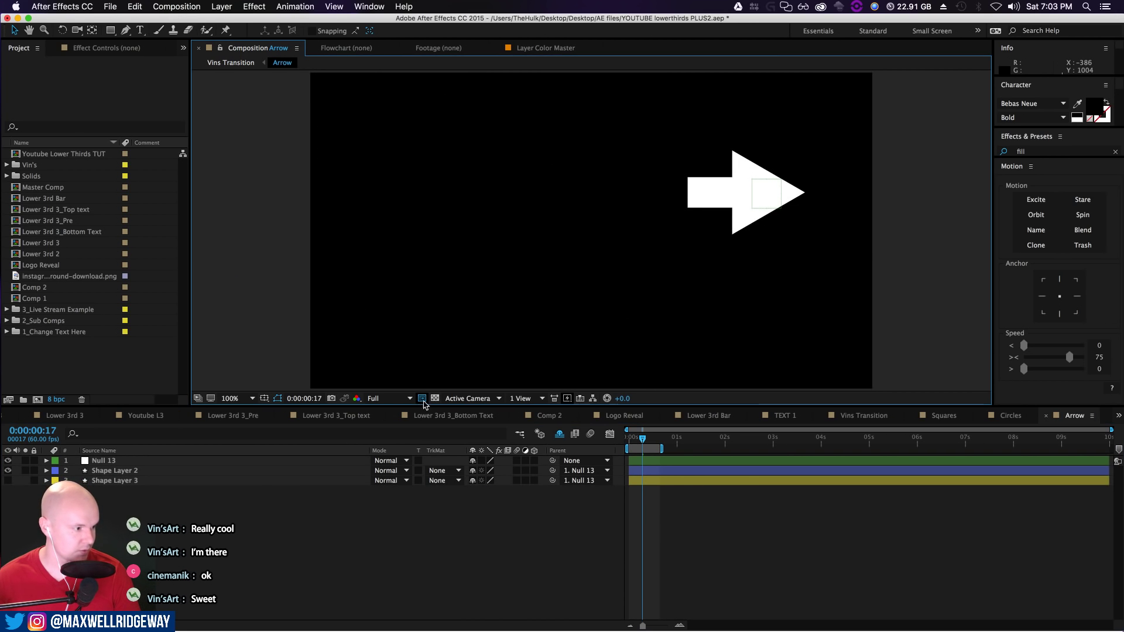
drag(576, 118, 874, 262)
drag(642, 442, 662, 455)
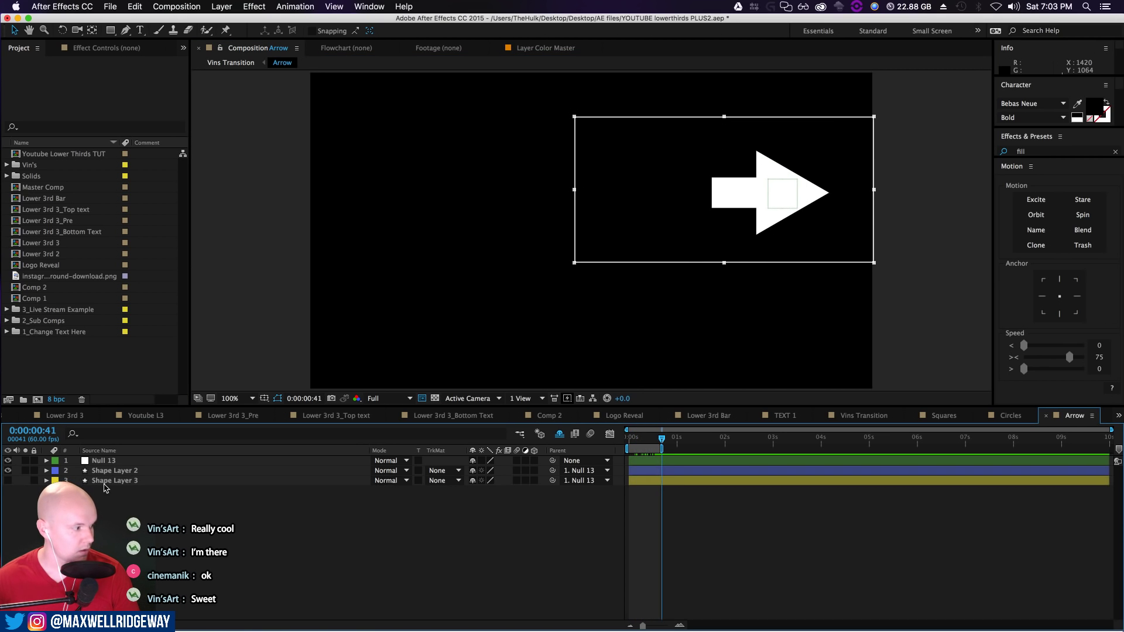
Check Shape Layer 3's track matte options and move the layer directly above Shape Layer 2
click(439, 480)
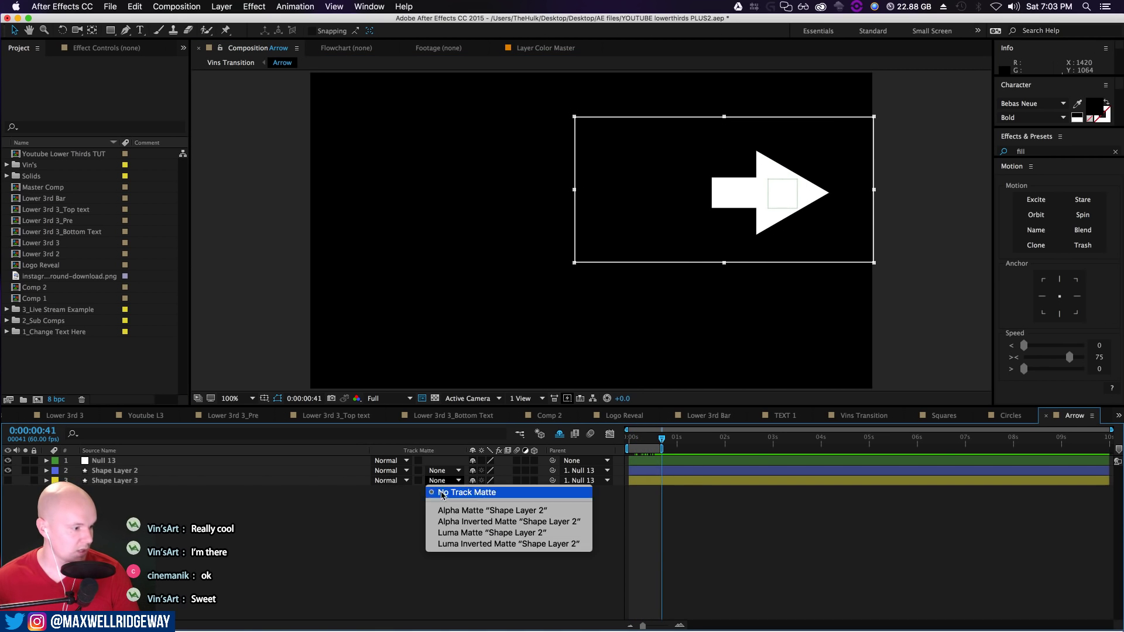
click(269, 521)
drag(122, 480, 126, 468)
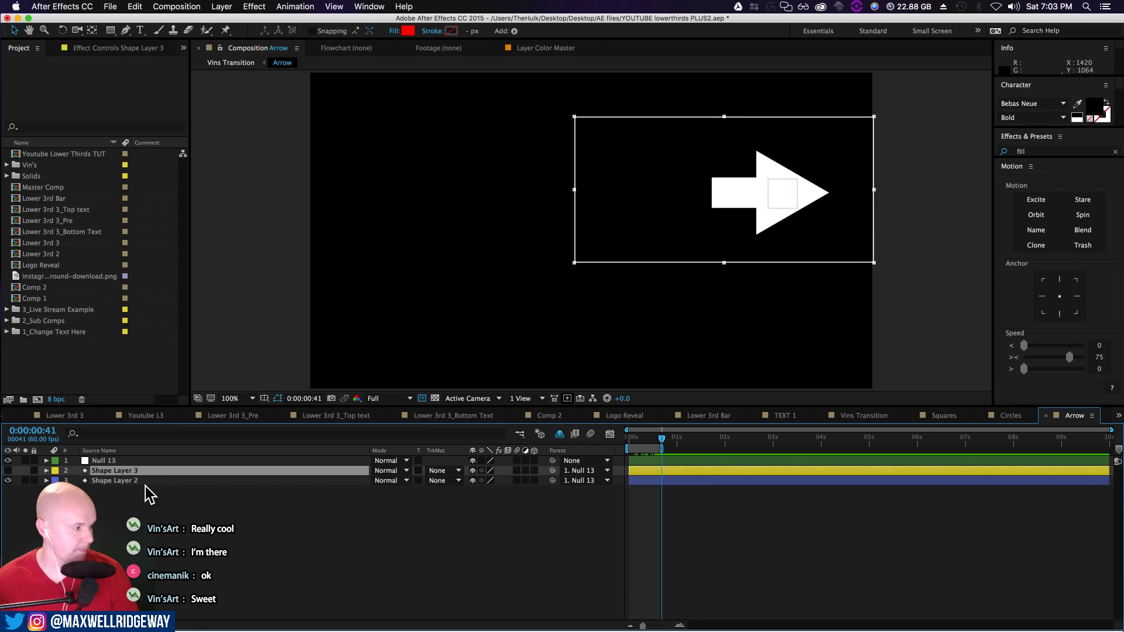
Set Shape Layer 2's track matte to Alpha Matte "Shape Layer 3" in the Arrow composition
click(524, 481)
click(437, 481)
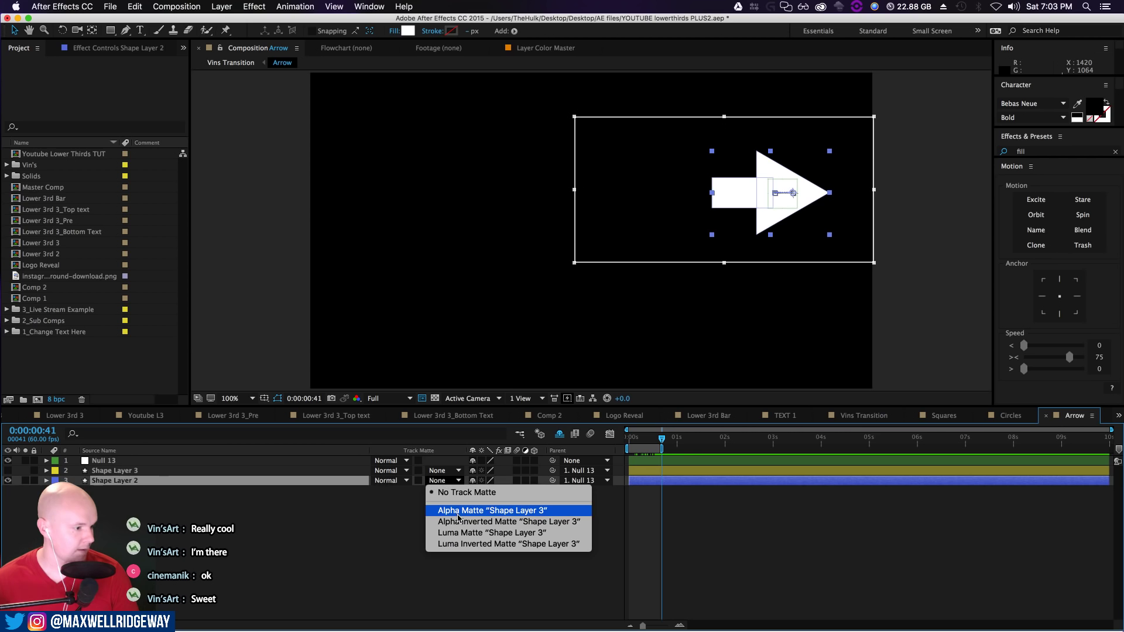
click(460, 511)
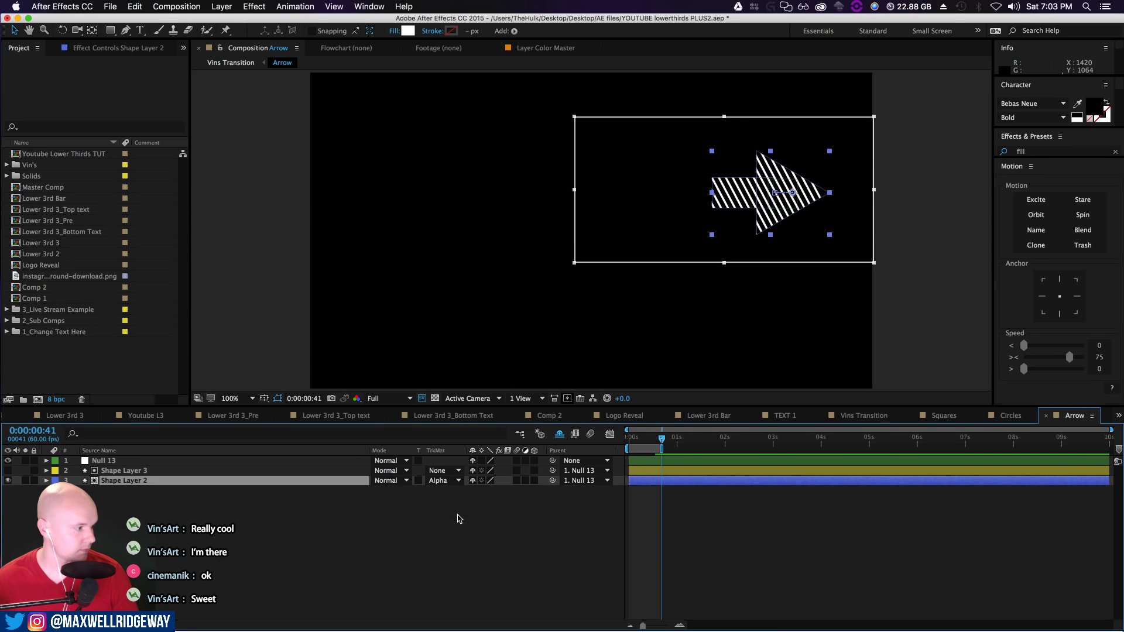
click(217, 504)
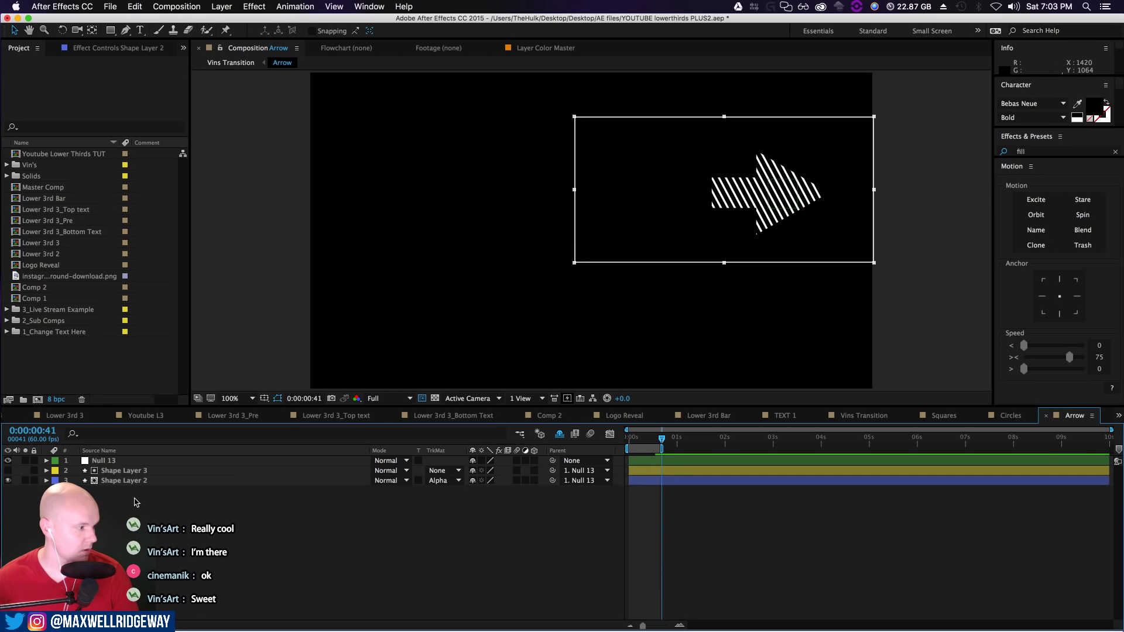
click(225, 481)
Return to the Vins Transition composition and undo back to before the Arrow pre-composition, restoring its separate layers
click(228, 62)
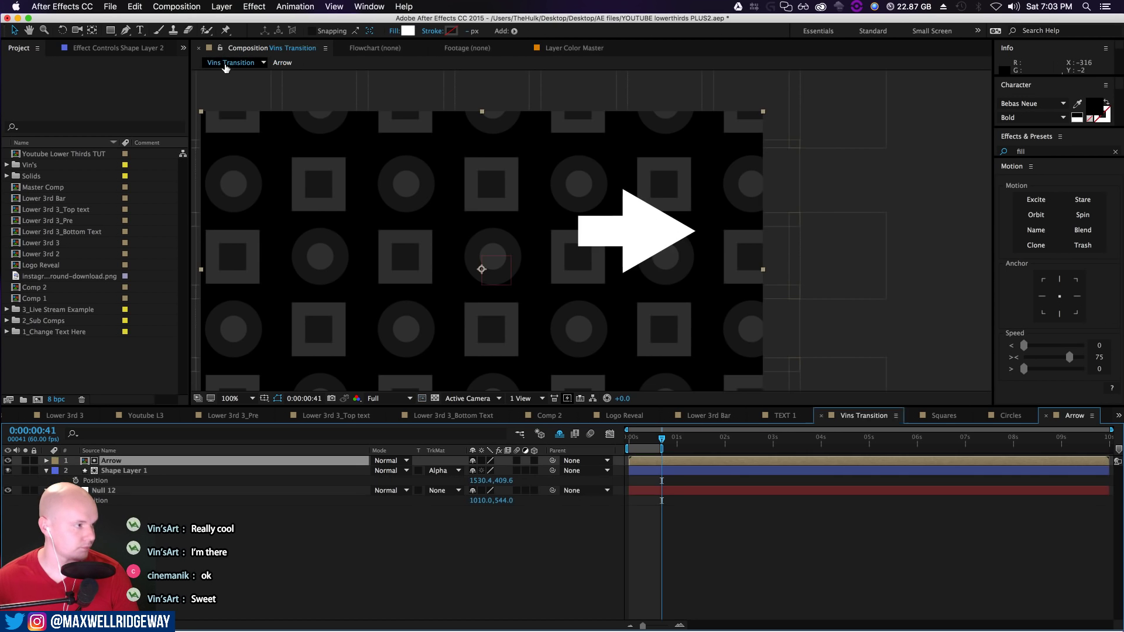
click(125, 472)
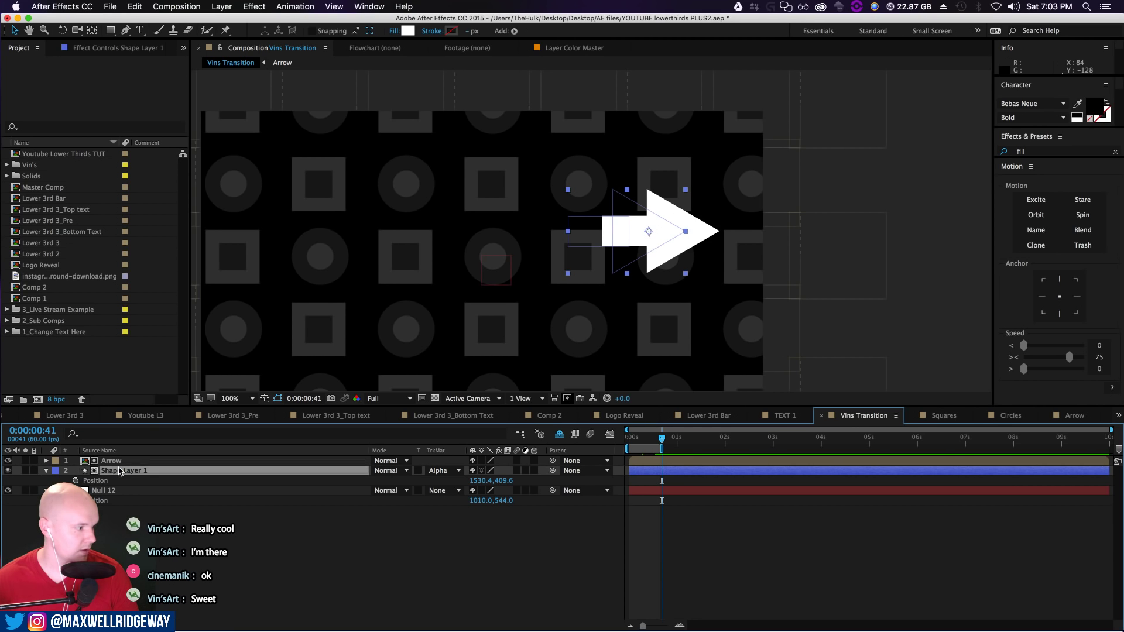
key(super+Up)
key(super+z)
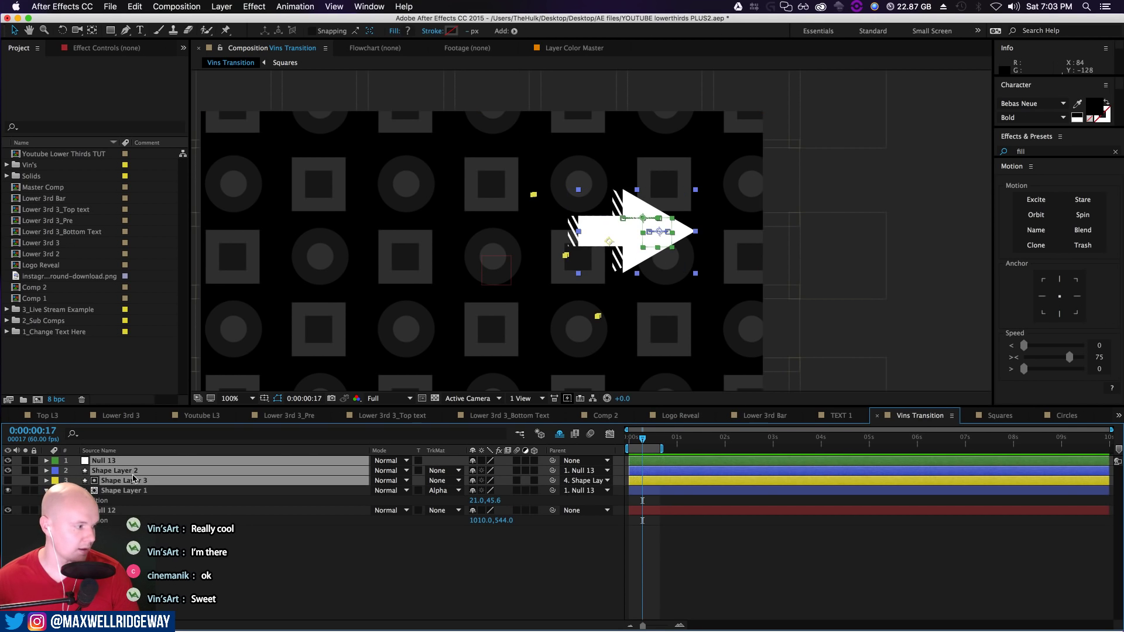
click(106, 555)
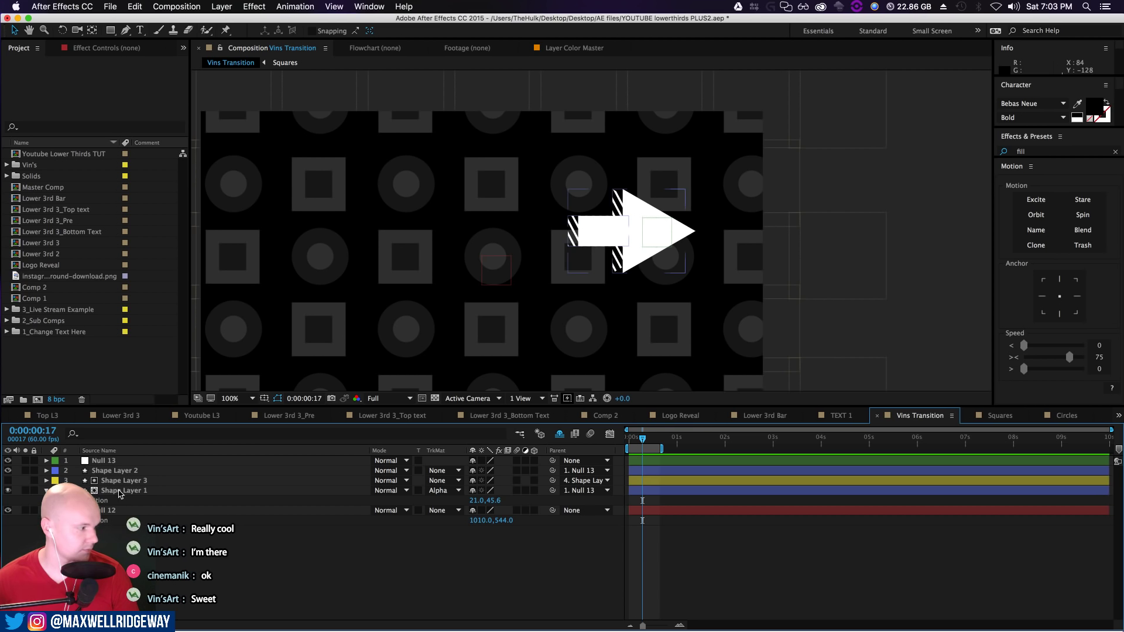
Pre-compose Null 13 and Shape Layers 1, 2 and 3 into a composition named Arrow, moving all attributes into it
click(129, 491)
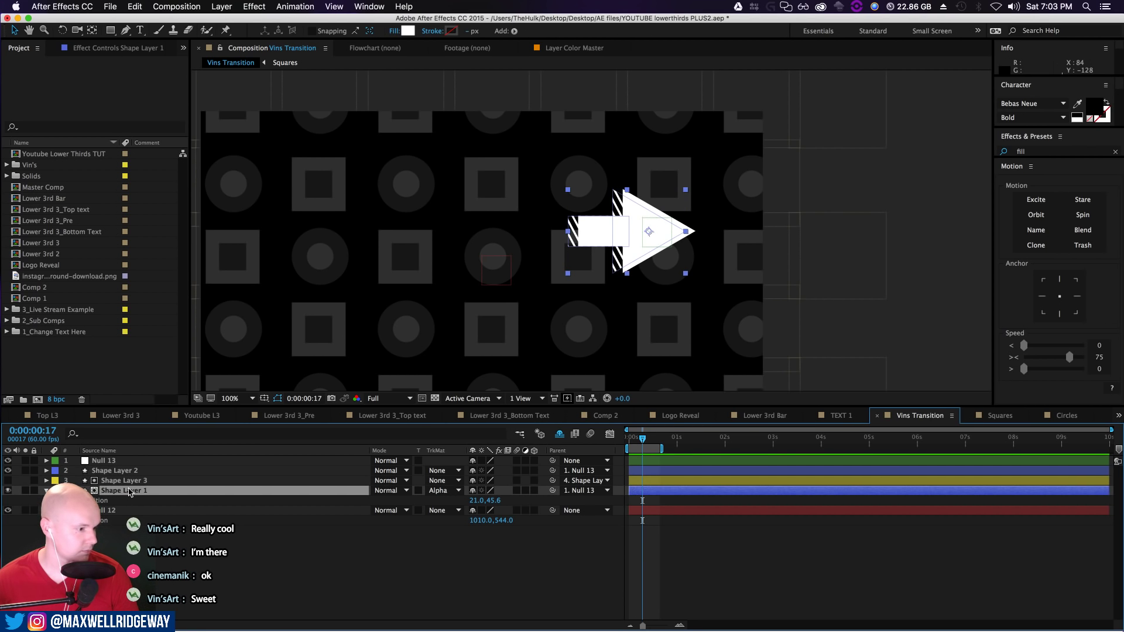
shift+click(112, 461)
right_click(128, 481)
click(169, 530)
text(Arrow)
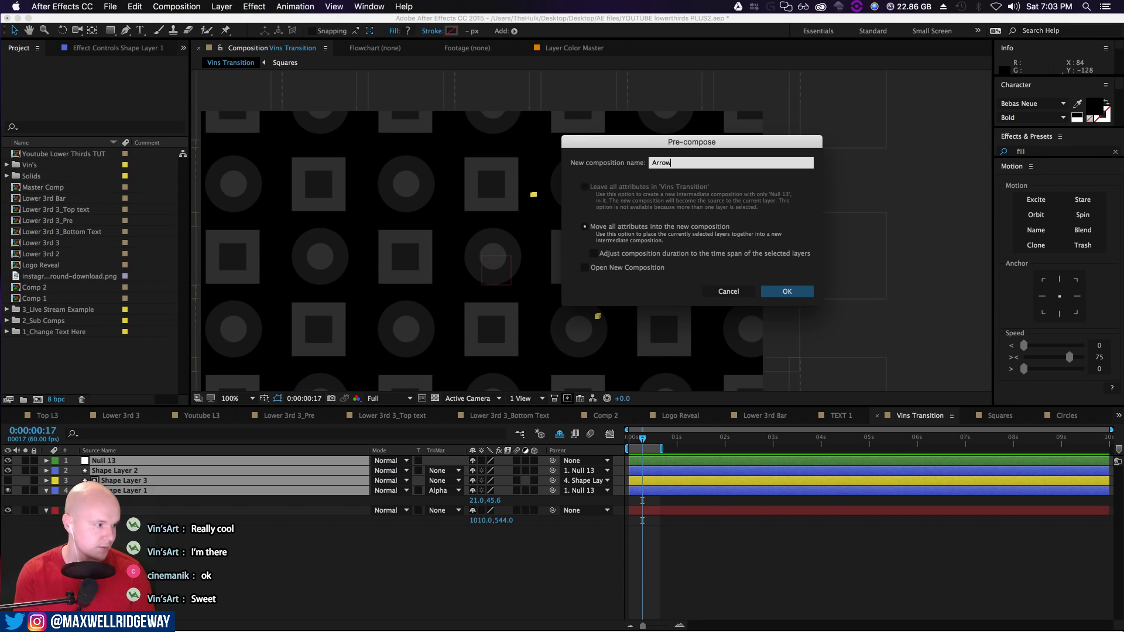
key(Return)
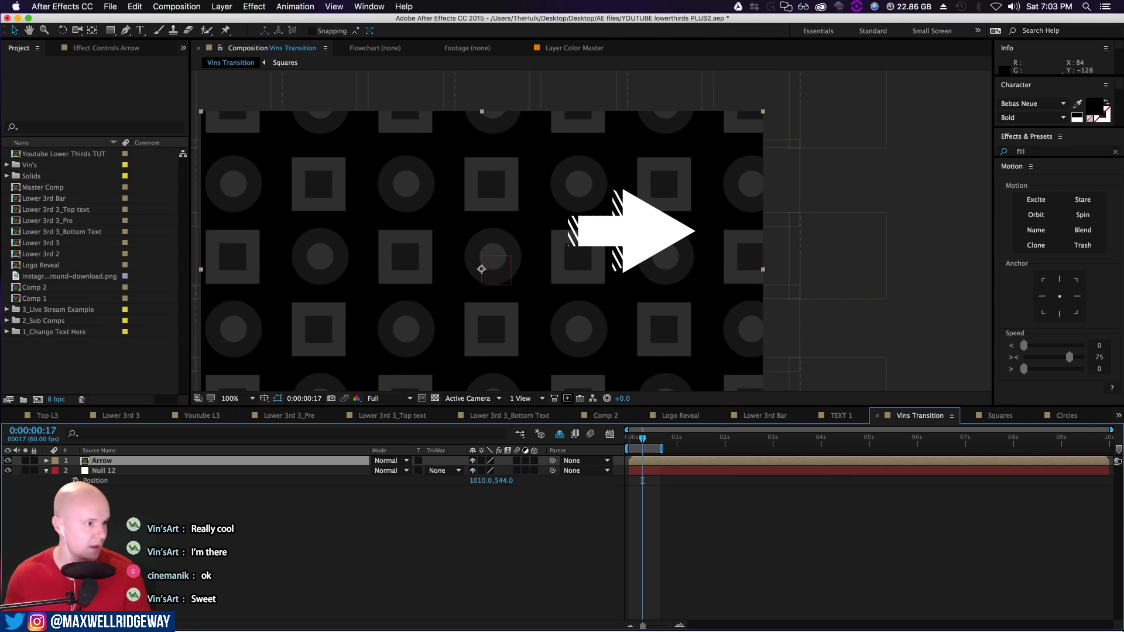
Open the Arrow composition and crop it to a region of interest around the extended arrow and its striped shadow
double_click(117, 463)
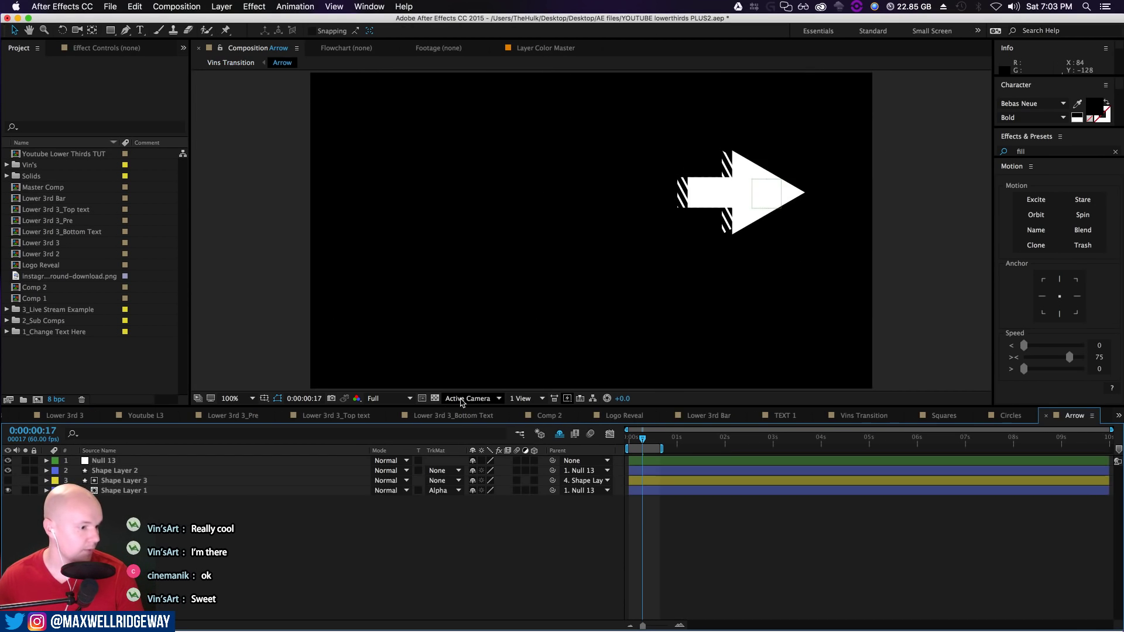
drag(642, 439, 653, 439)
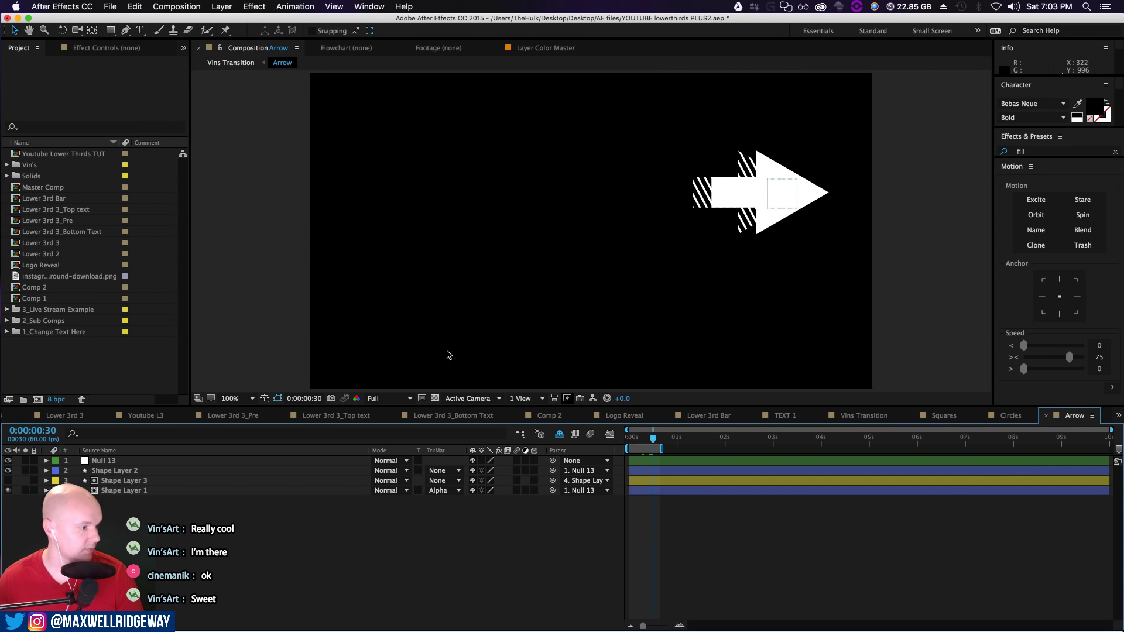
click(422, 399)
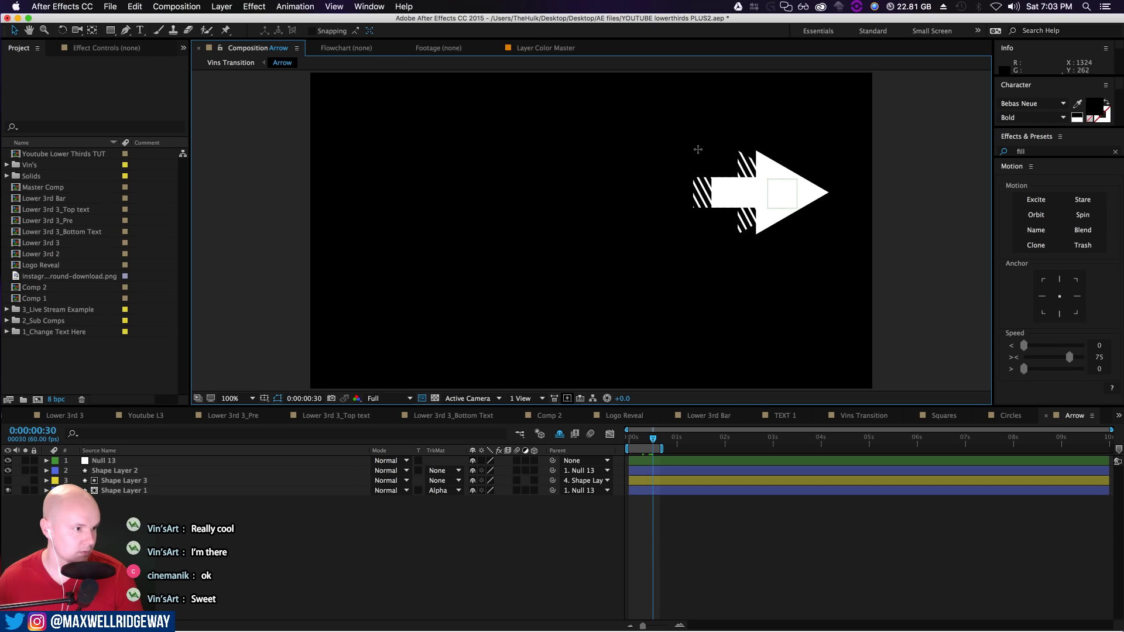
drag(646, 127, 882, 261)
mouse_move(654, 444)
mouse_down()
mouse_move(628, 443)
mouse_move(656, 444)
mouse_up()
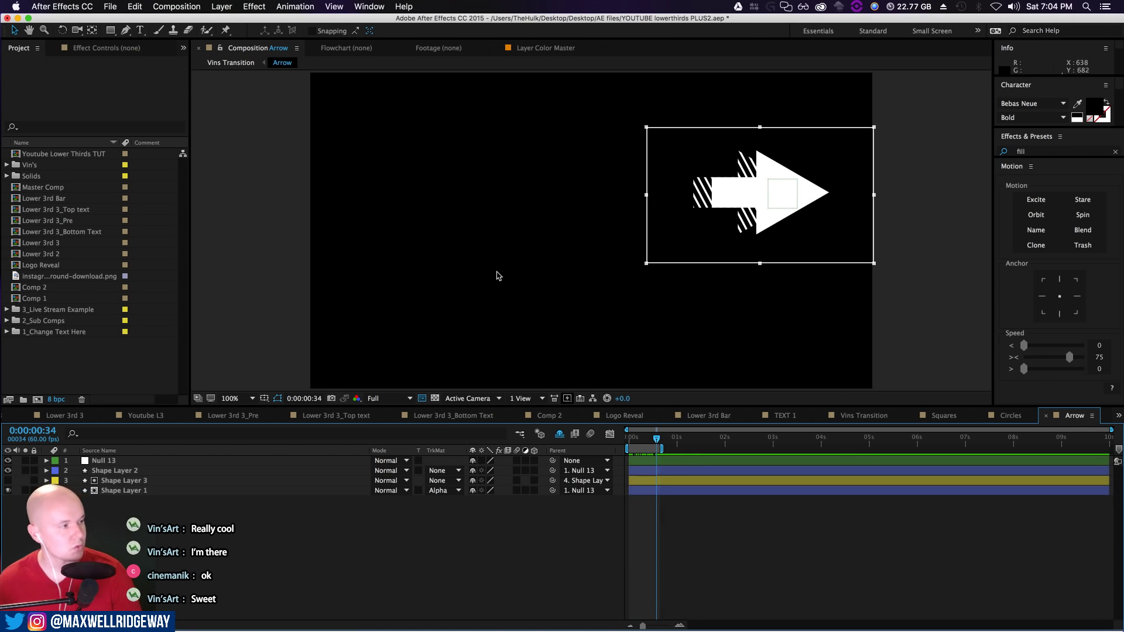
click(177, 6)
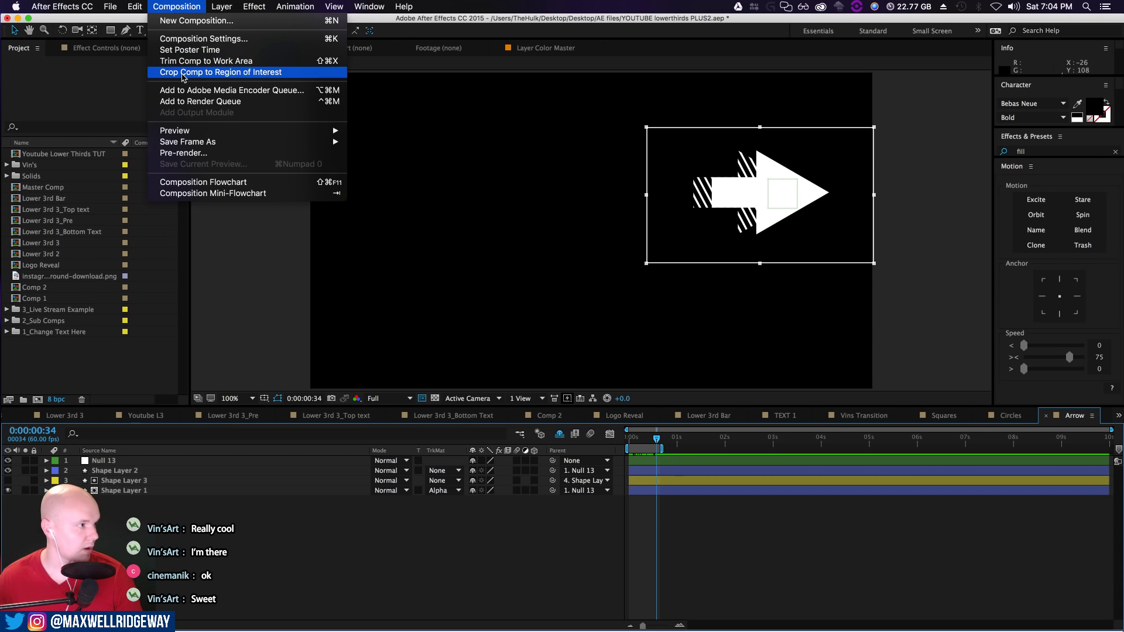
click(234, 70)
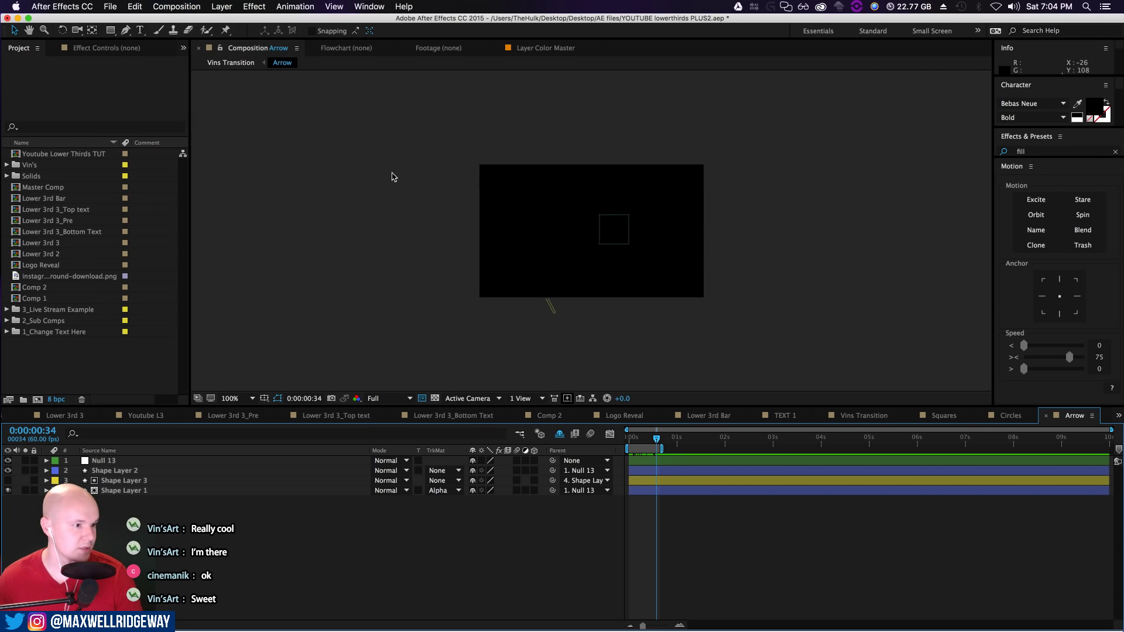
In Vins Transition, move the cropped Arrow layer horizontally into the right half of the frame and duplicate it
click(230, 63)
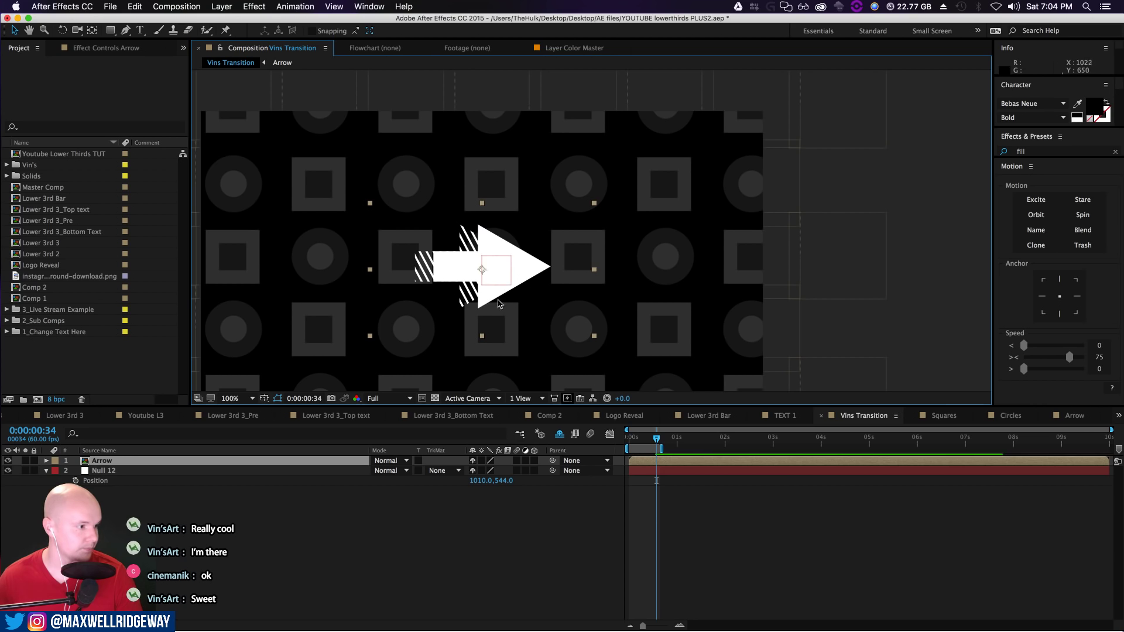
drag(490, 301, 632, 302)
click(130, 460)
key(ctrl+d)
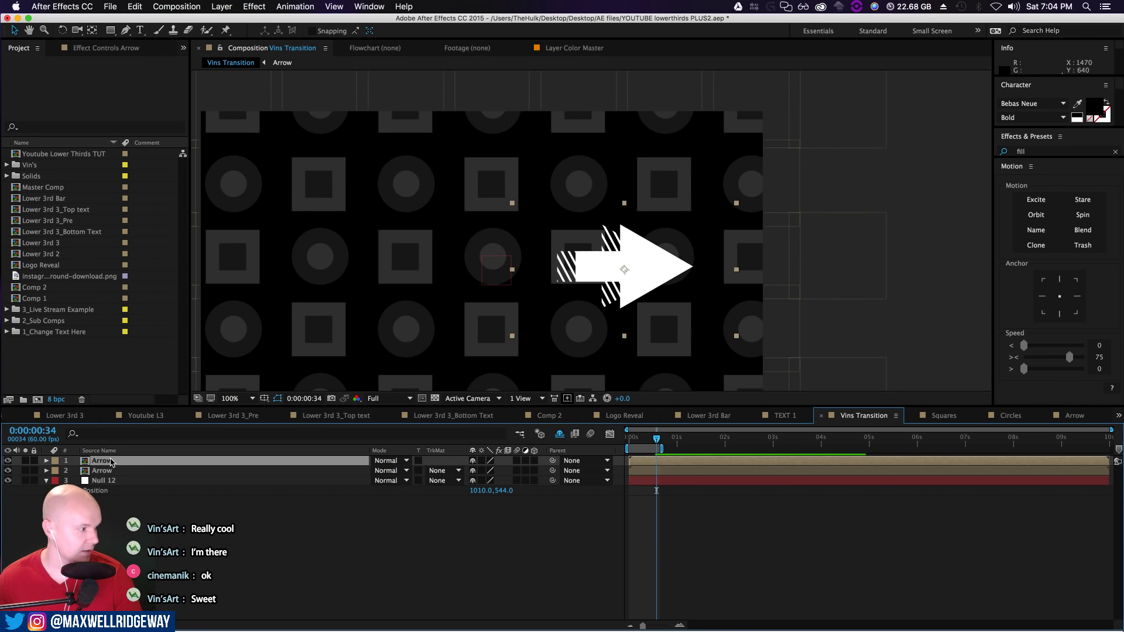
Search the effects for "flip hor", clear the search, and enlarge the effects list
click(1035, 151)
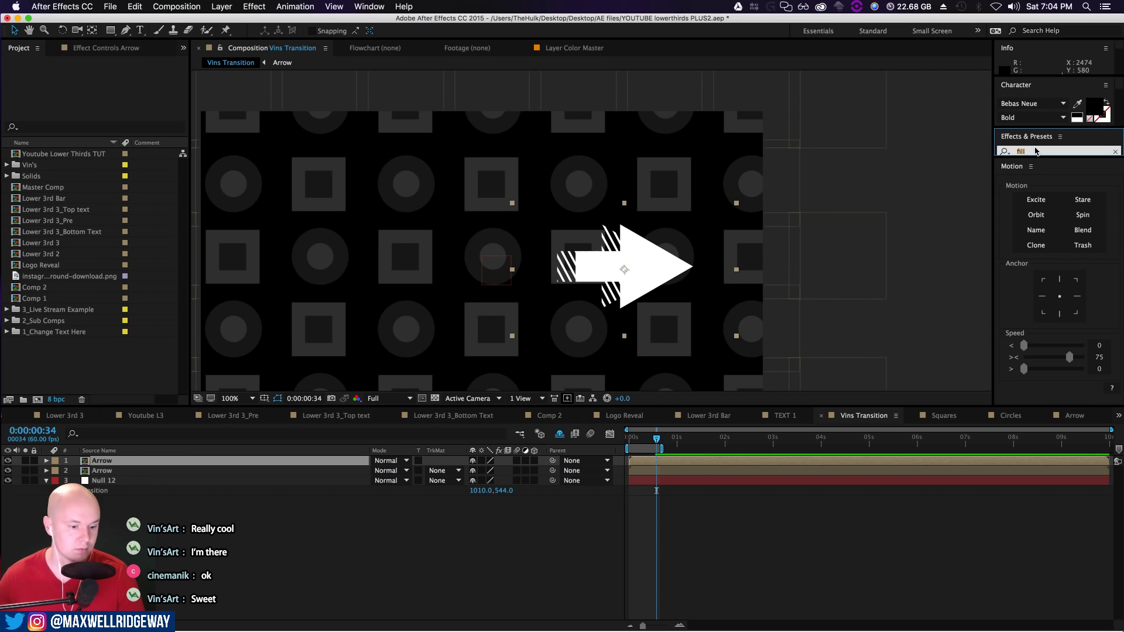
text(flip hor)
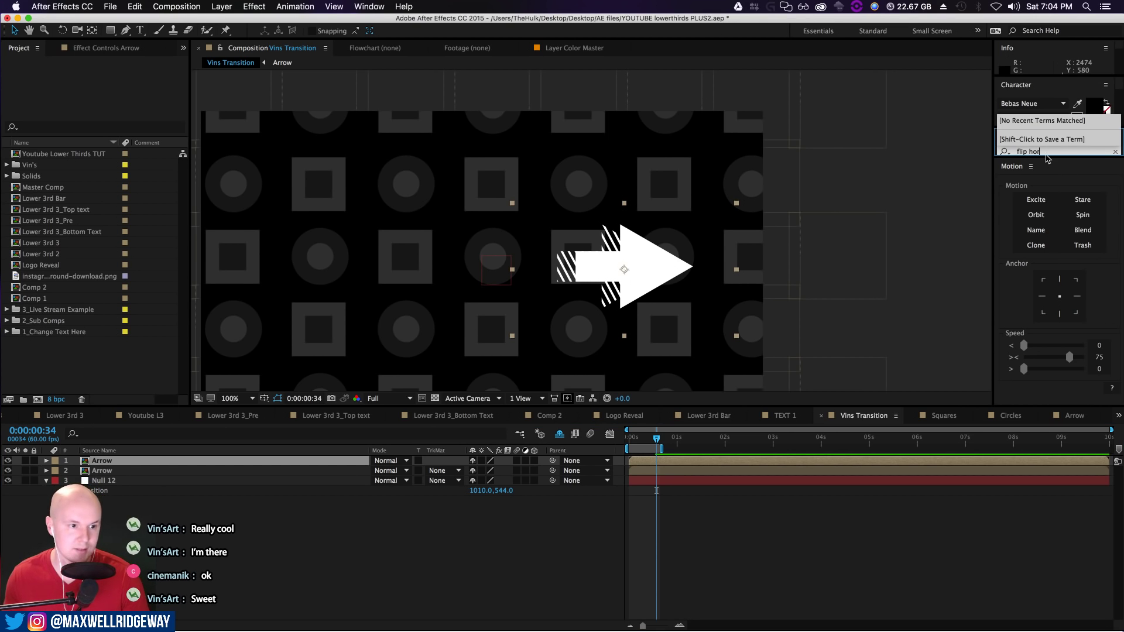
click(1116, 151)
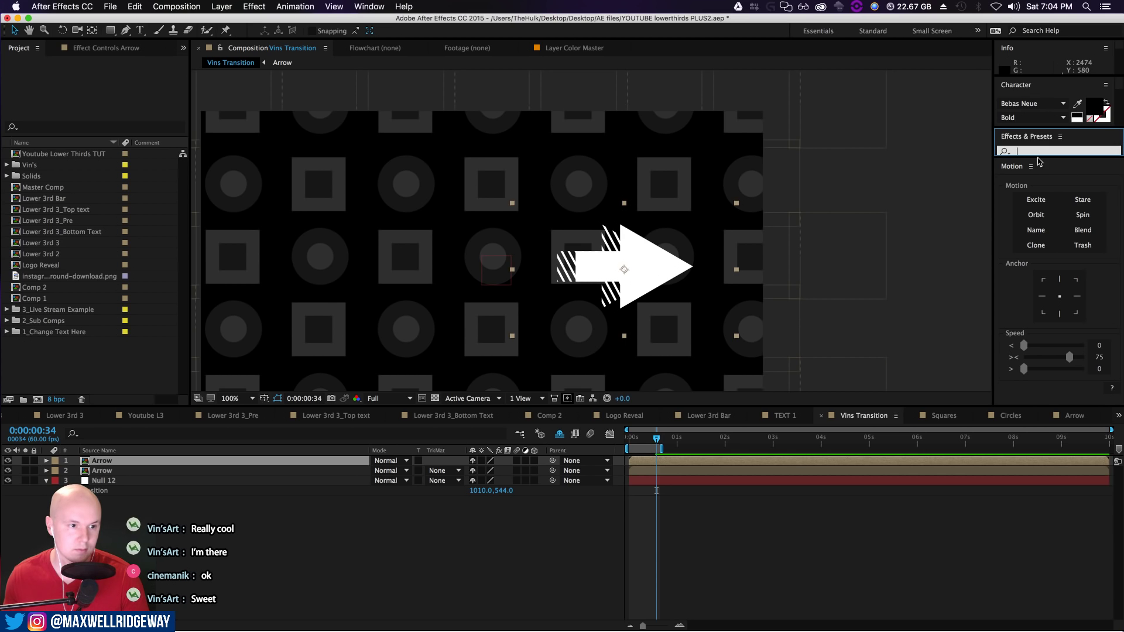
drag(1039, 157, 1040, 311)
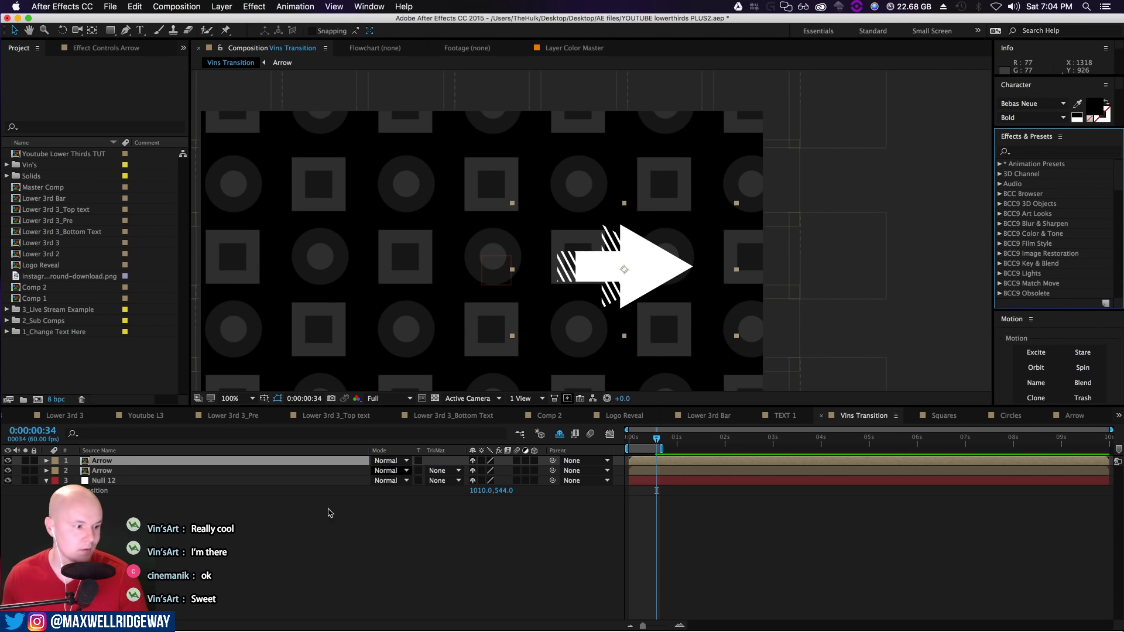
Set the duplicate Arrow layer's scale to -100% so that it points in the opposite direction
click(120, 452)
click(114, 506)
click(108, 461)
key(s)
drag(491, 471, 451, 474)
click(487, 471)
text(-100)
key(Return)
Move the flipped arrow to the left half of the frame and shift the original arrow slightly further right
drag(608, 286, 413, 285)
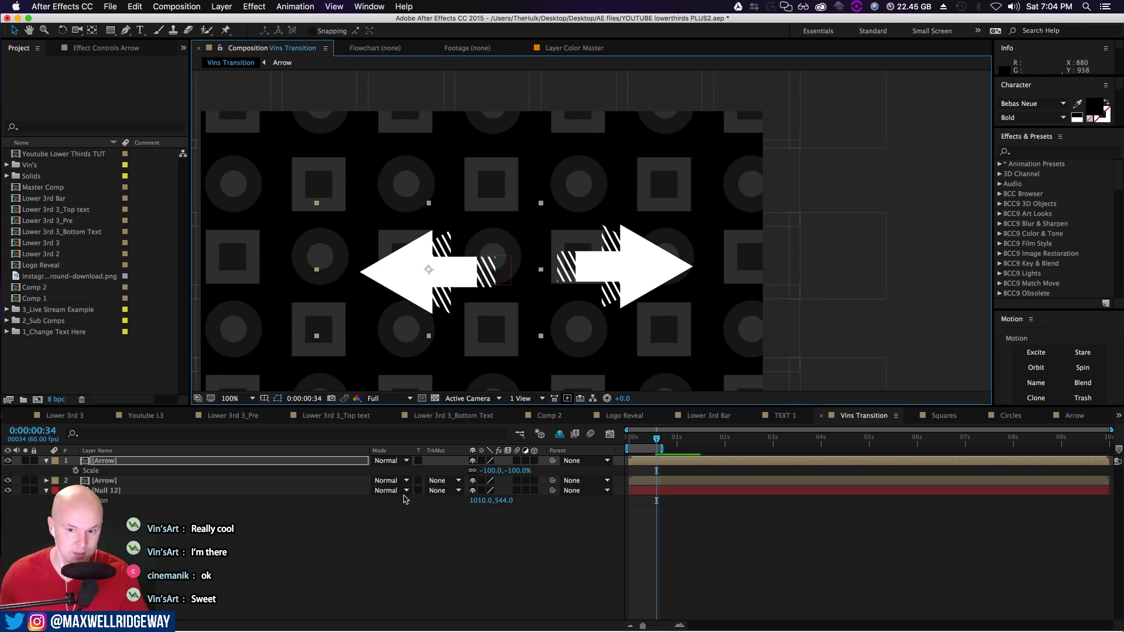
key(comma)
key(comma)
drag(501, 252, 448, 251)
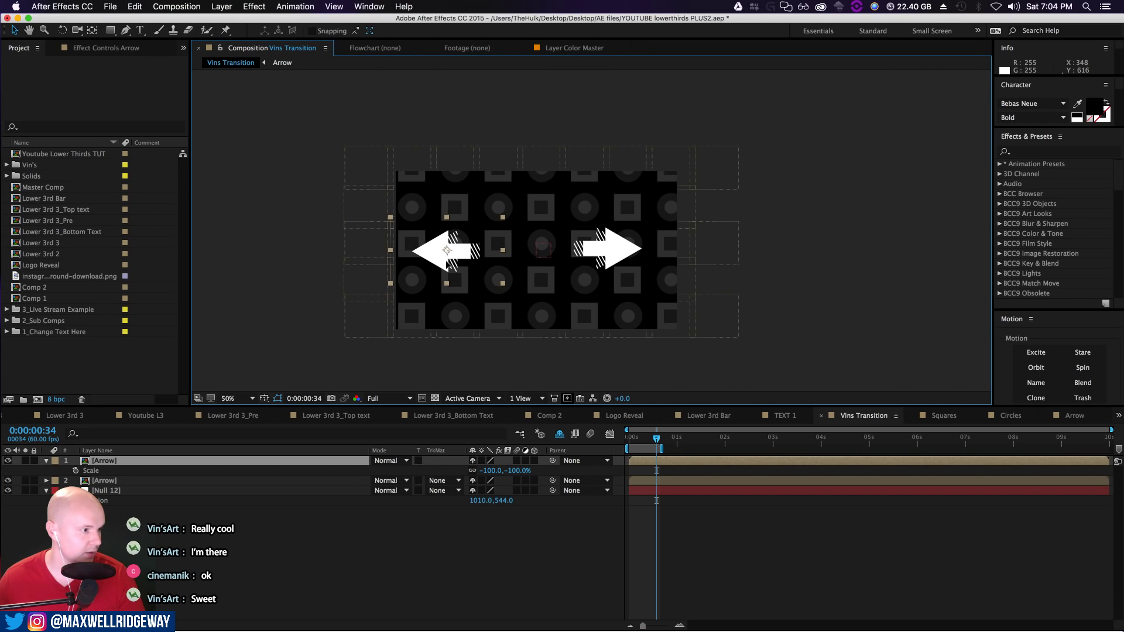
click(614, 259)
drag(613, 259, 622, 259)
click(526, 498)
Preview the two mirrored arrows from the start of the timeline and scrub to 0:00:00:32
drag(657, 439, 605, 454)
key(space)
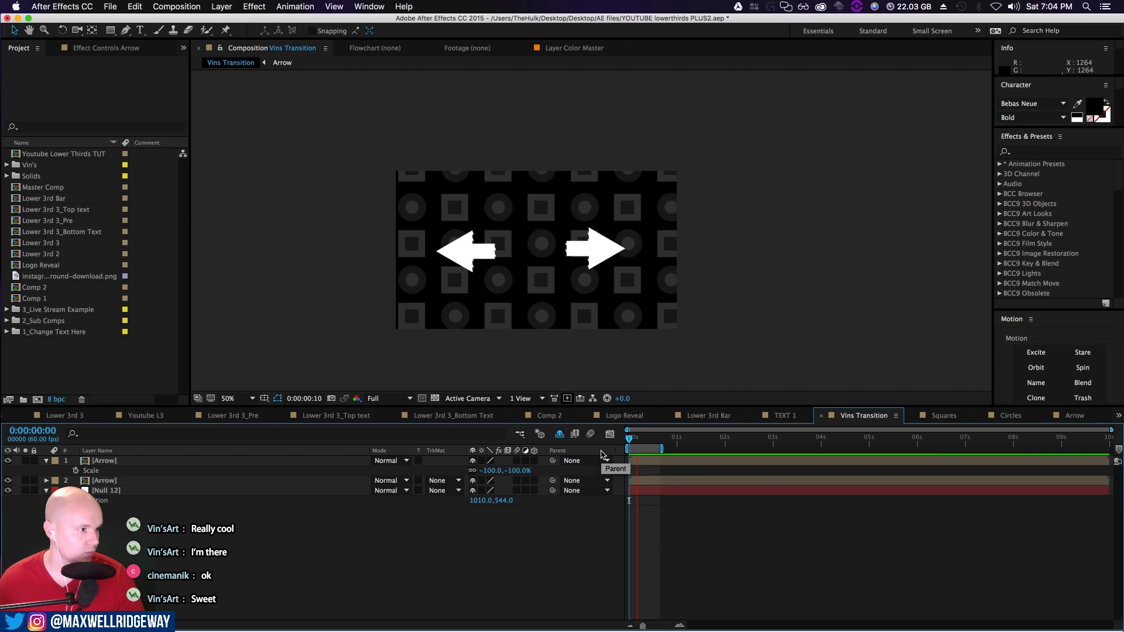
key(space)
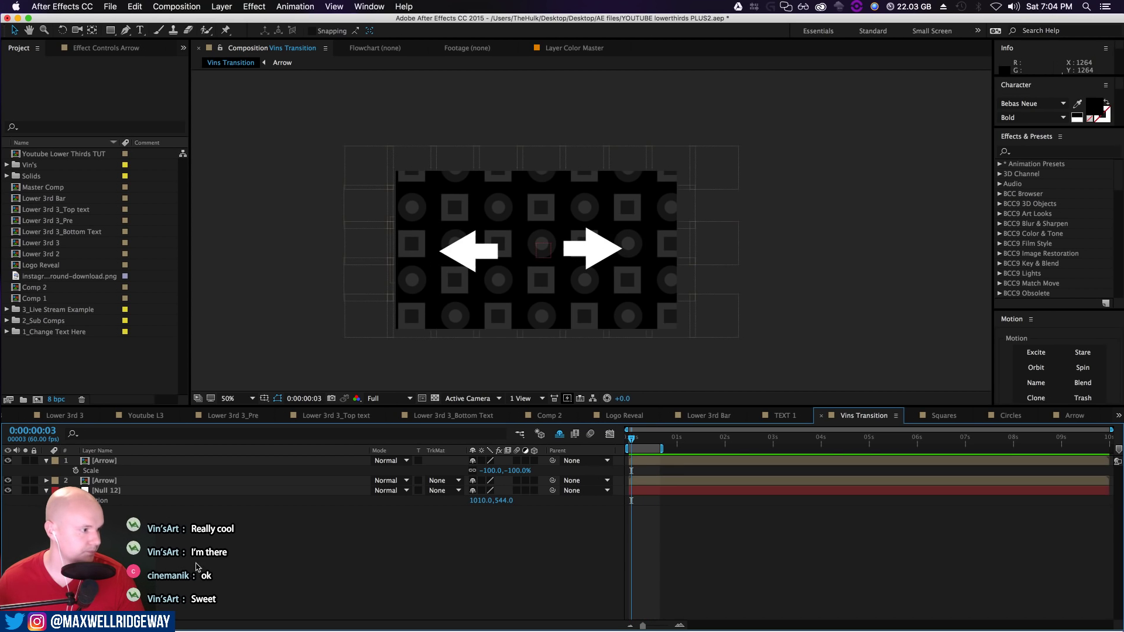
click(107, 493)
key(Home)
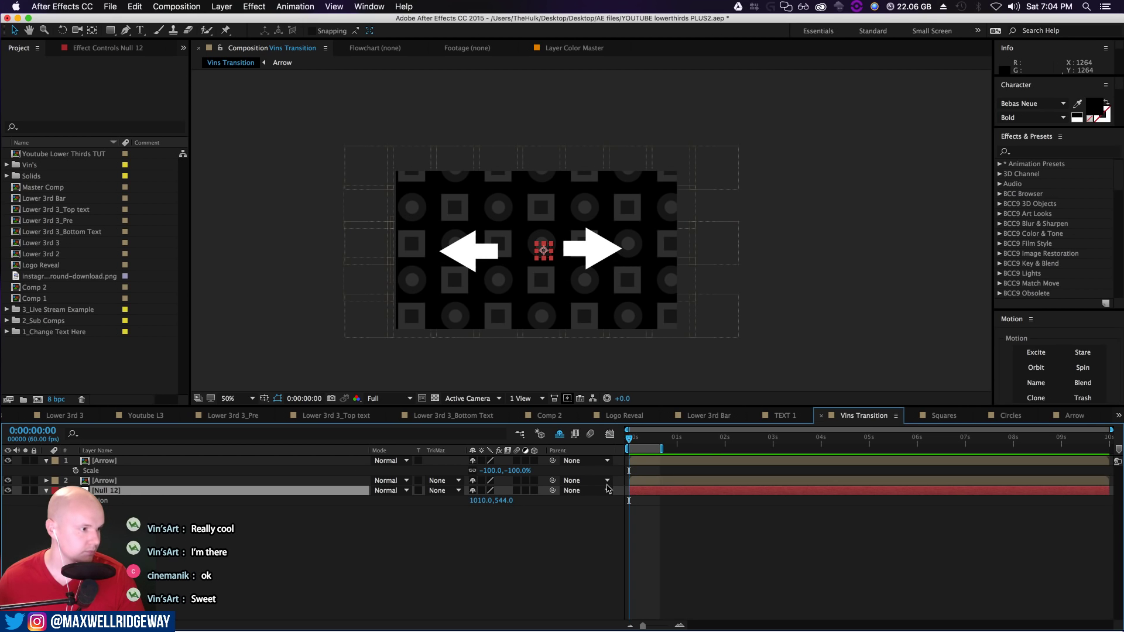
drag(627, 436, 655, 446)
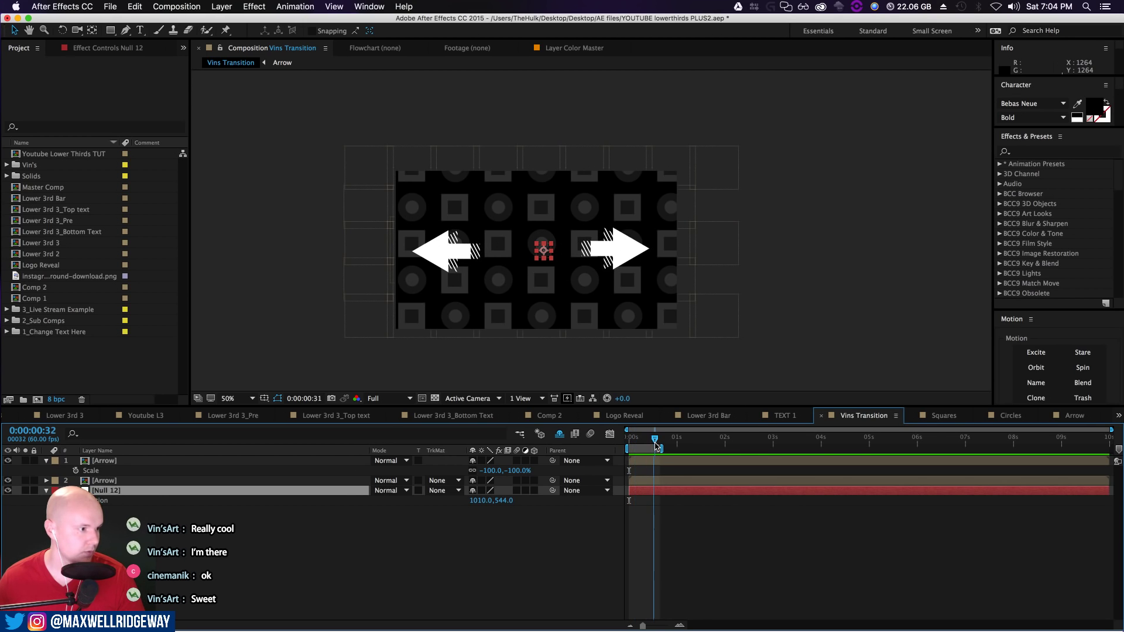
click(578, 547)
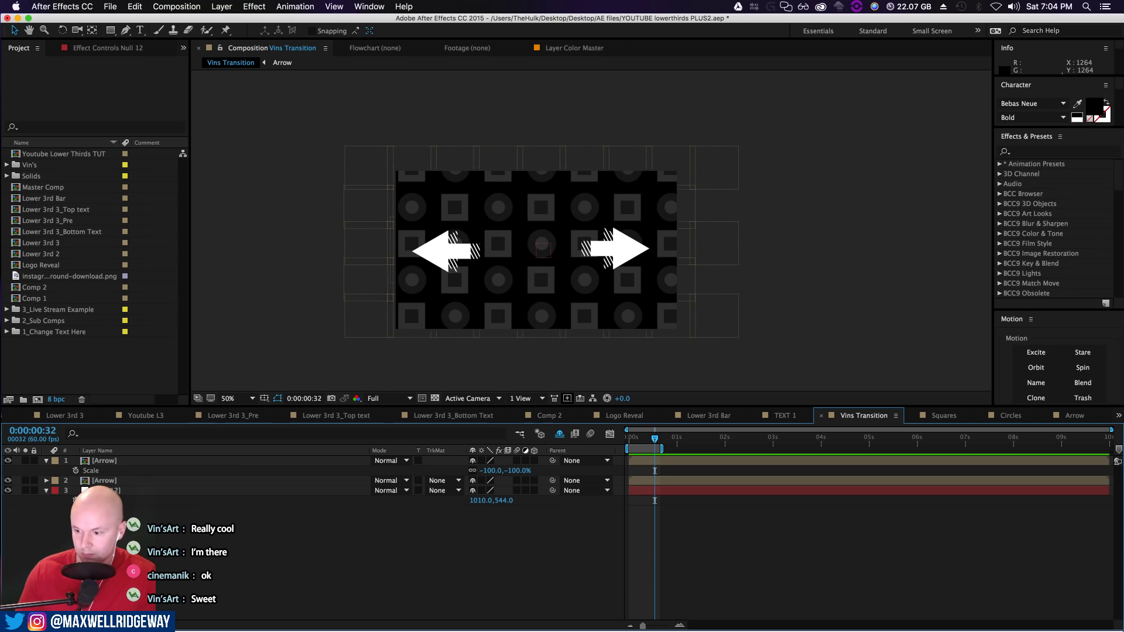
Switch to Chrome, replay the reference video's transition from 0:29 to examine its arrows and centre number, and return to After Effects
key(super+Tab)
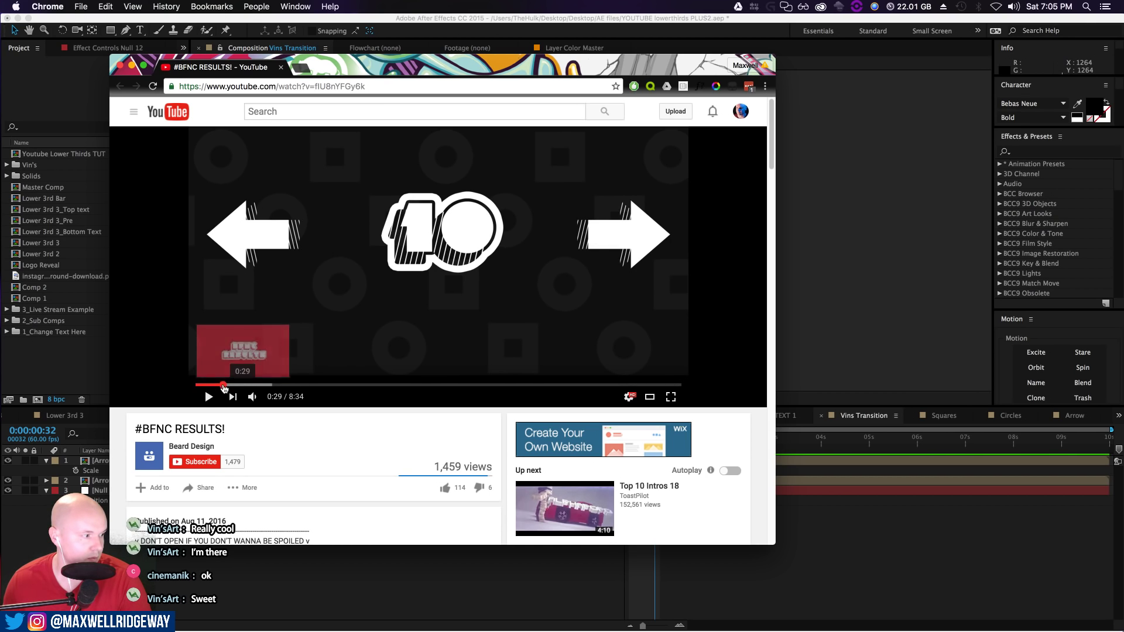
click(223, 385)
click(209, 397)
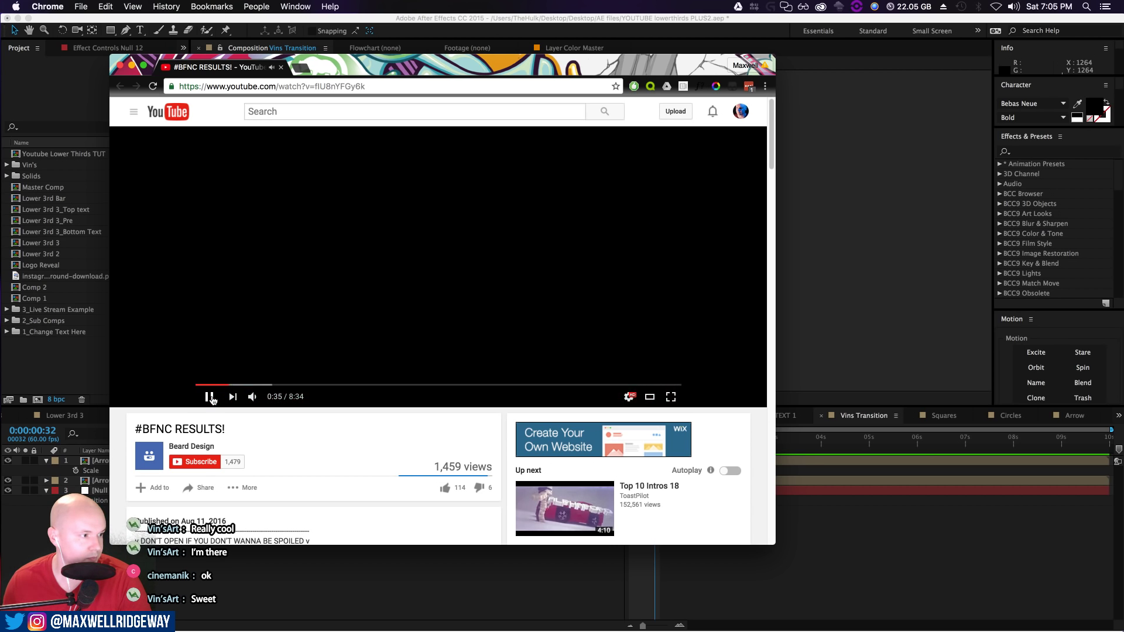
click(211, 398)
click(212, 399)
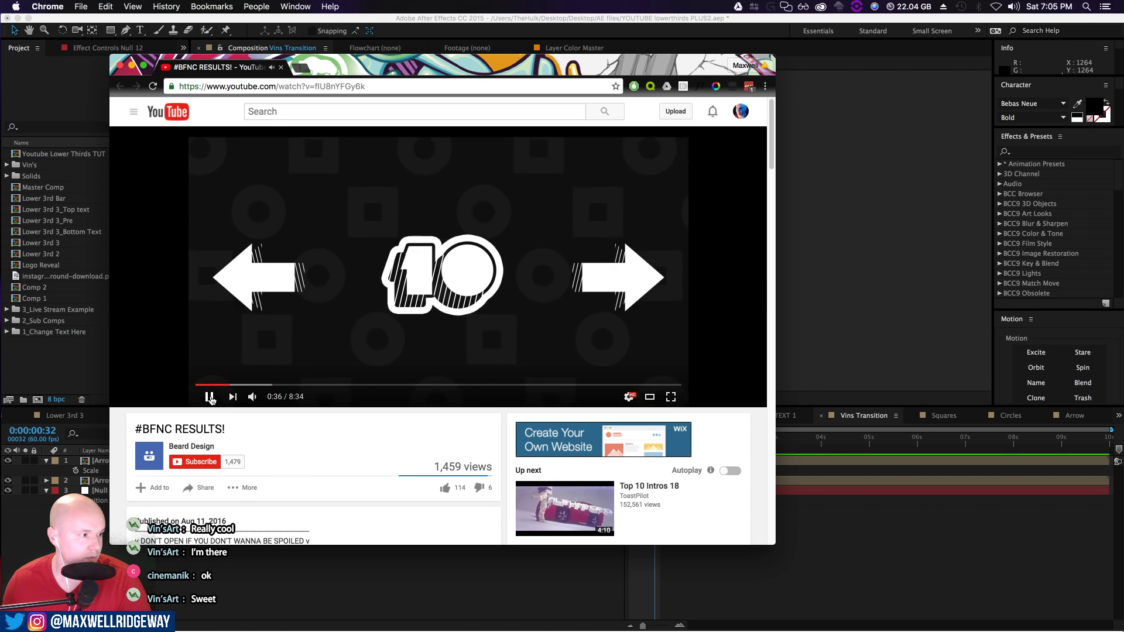
click(212, 399)
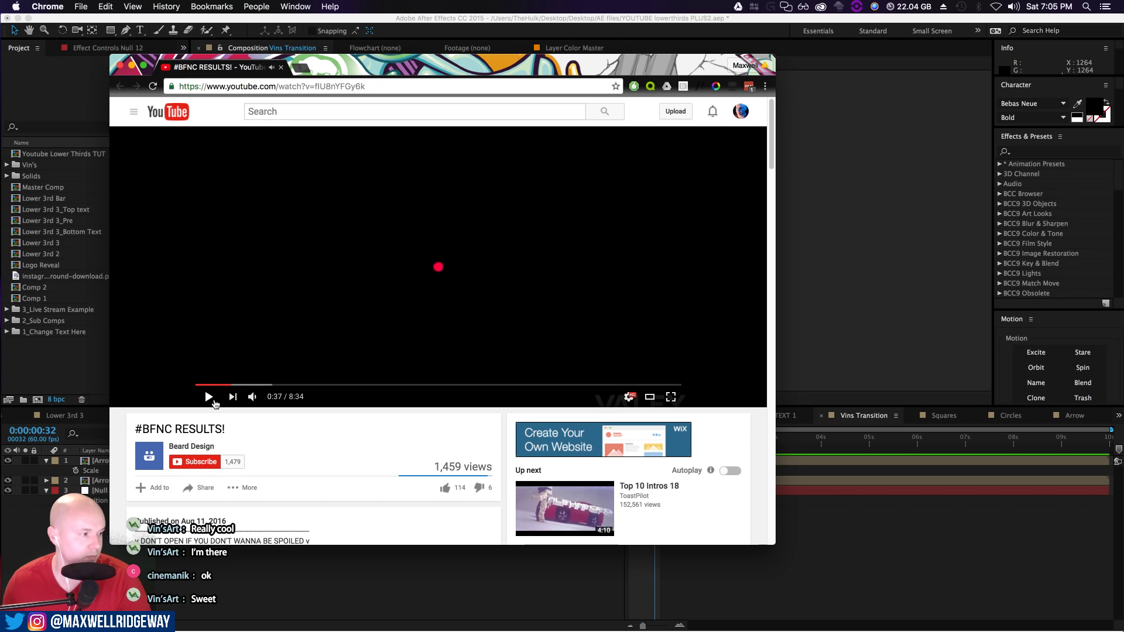
click(131, 66)
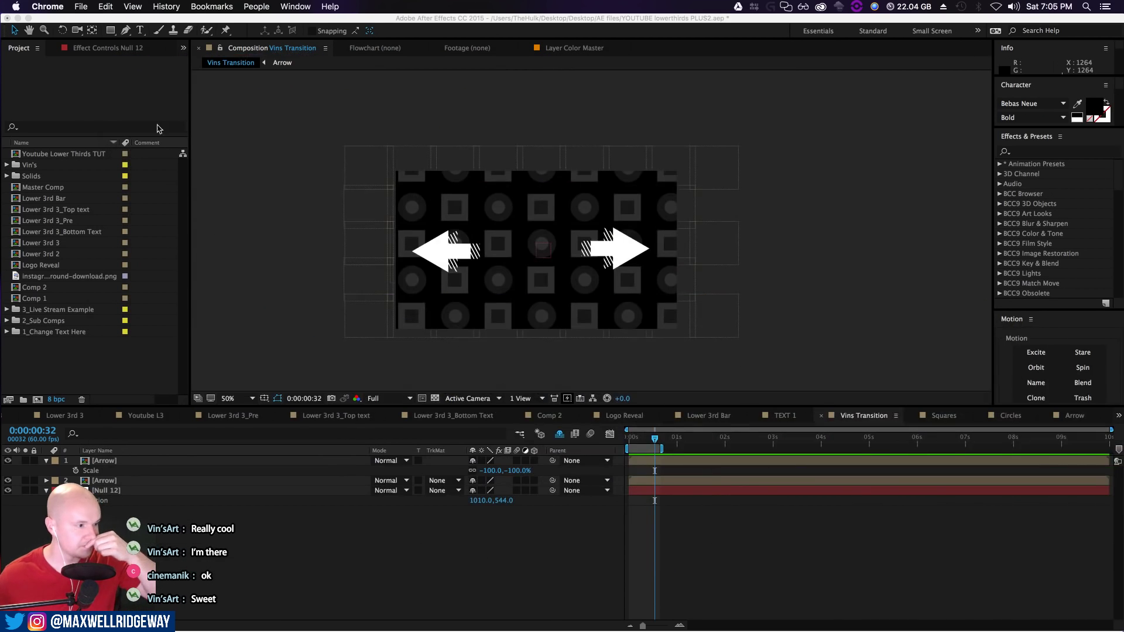
click(403, 577)
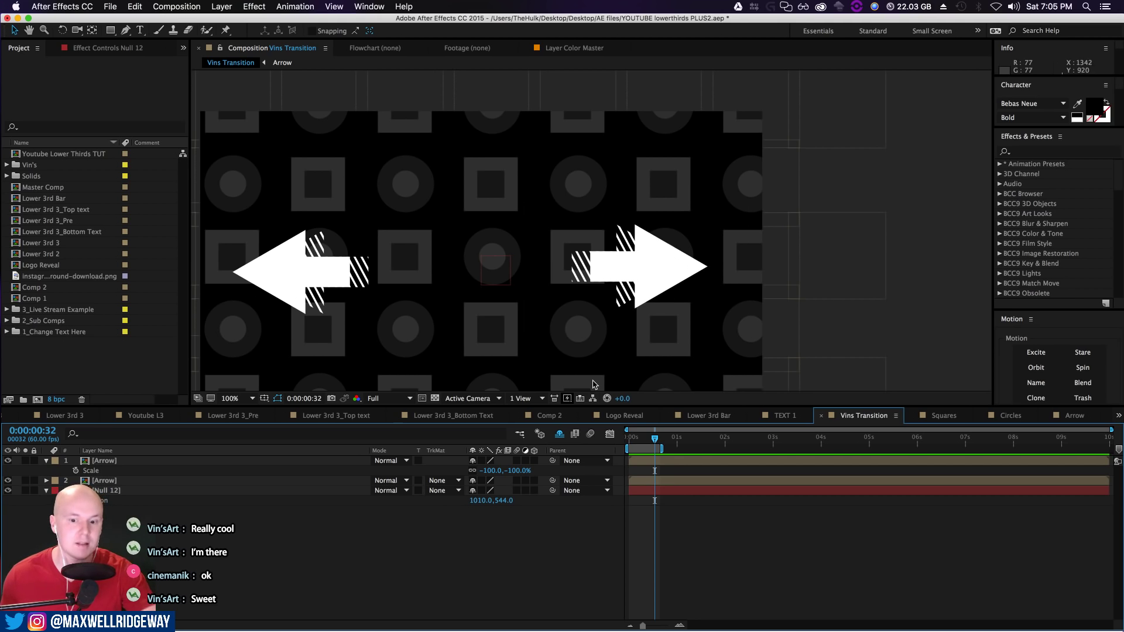
Create a text layer reading "10" in the ChunkFive font and colour it white
click(140, 30)
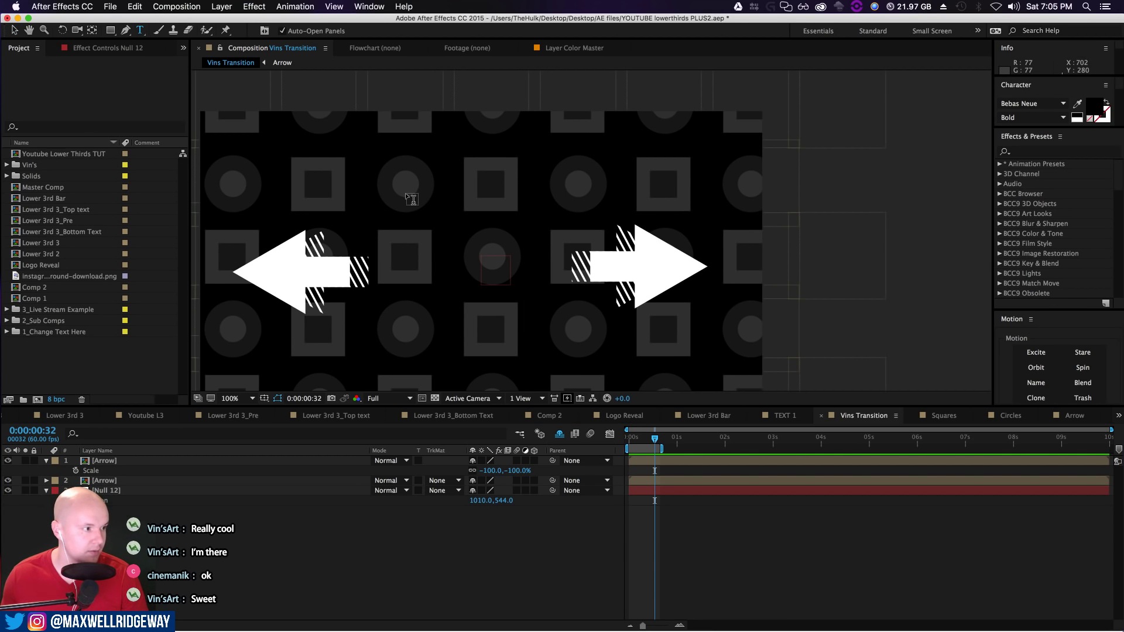
click(413, 200)
click(1018, 103)
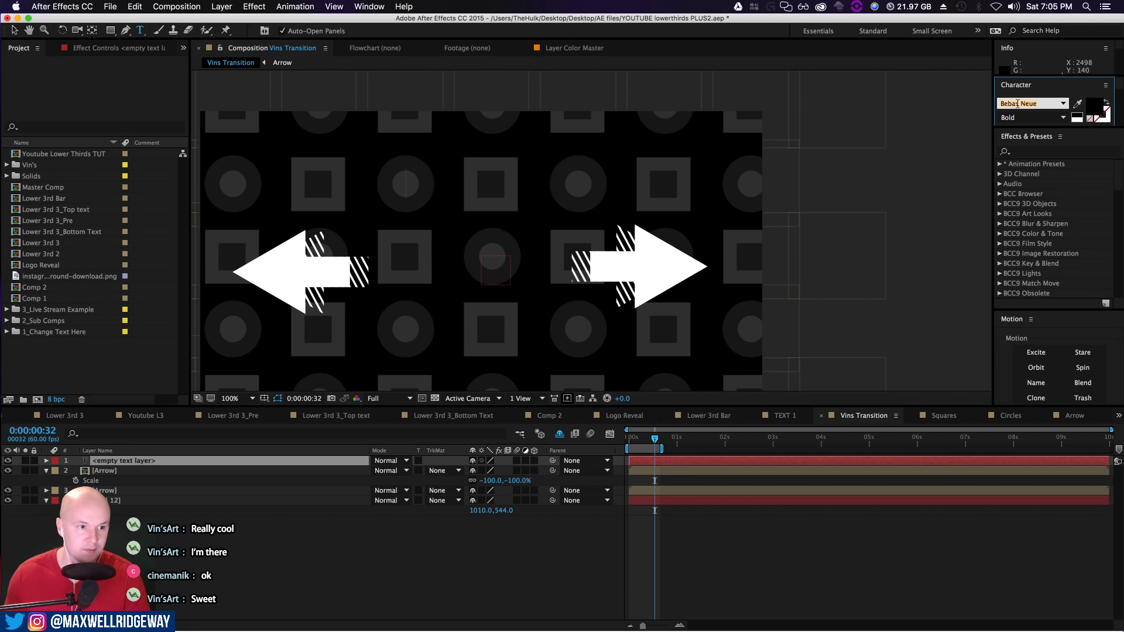
text(ChunkFive)
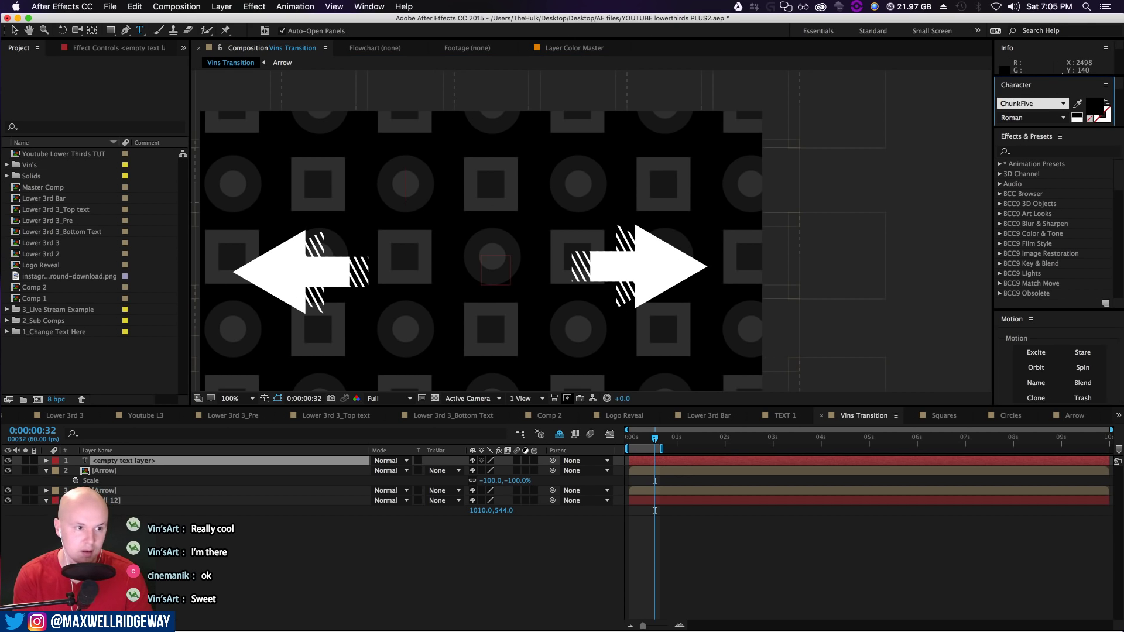
click(408, 180)
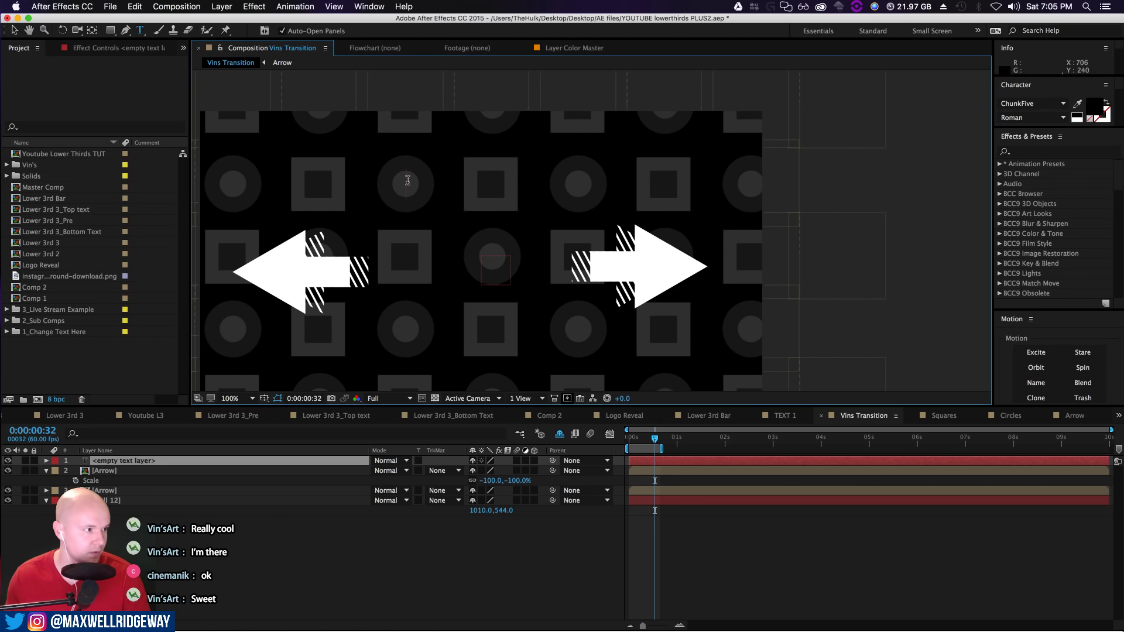
text(10)
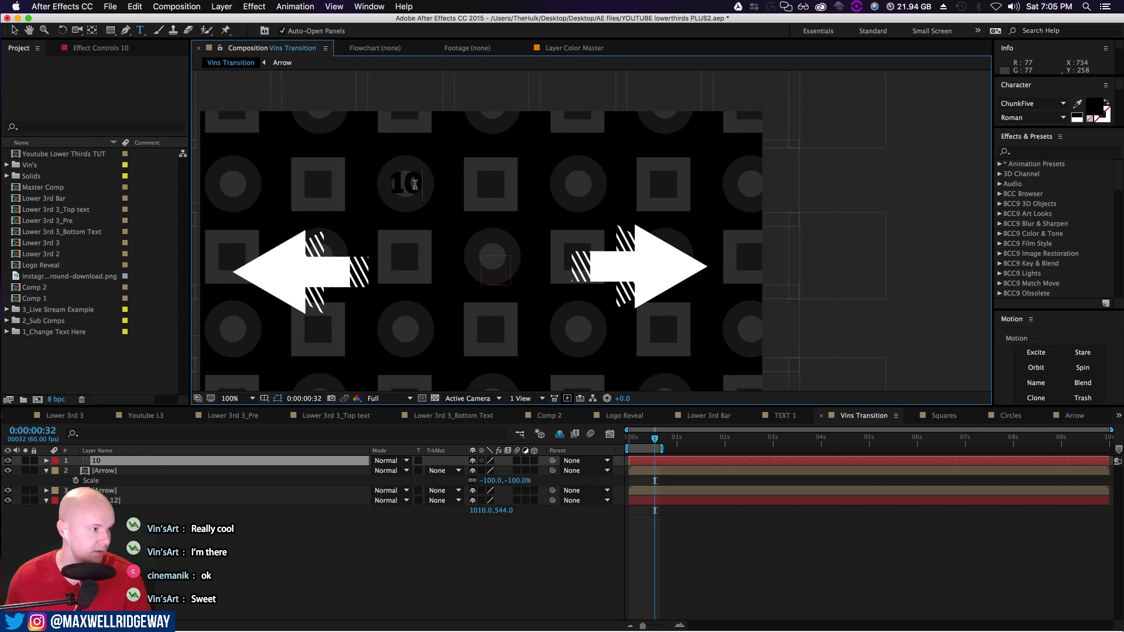
drag(417, 185, 387, 185)
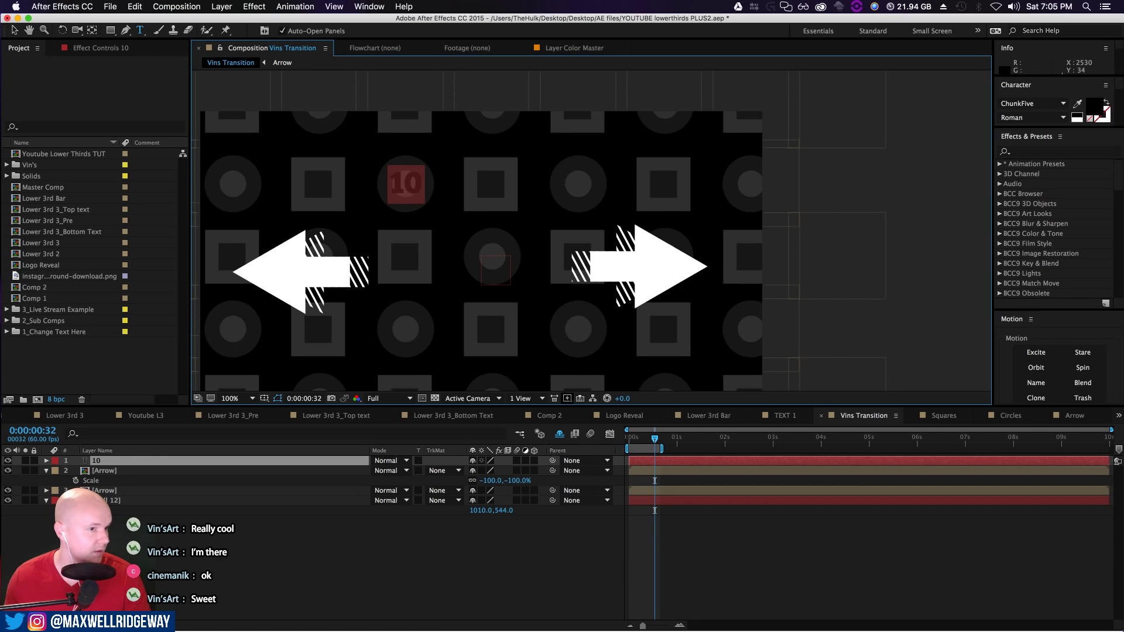
click(1078, 117)
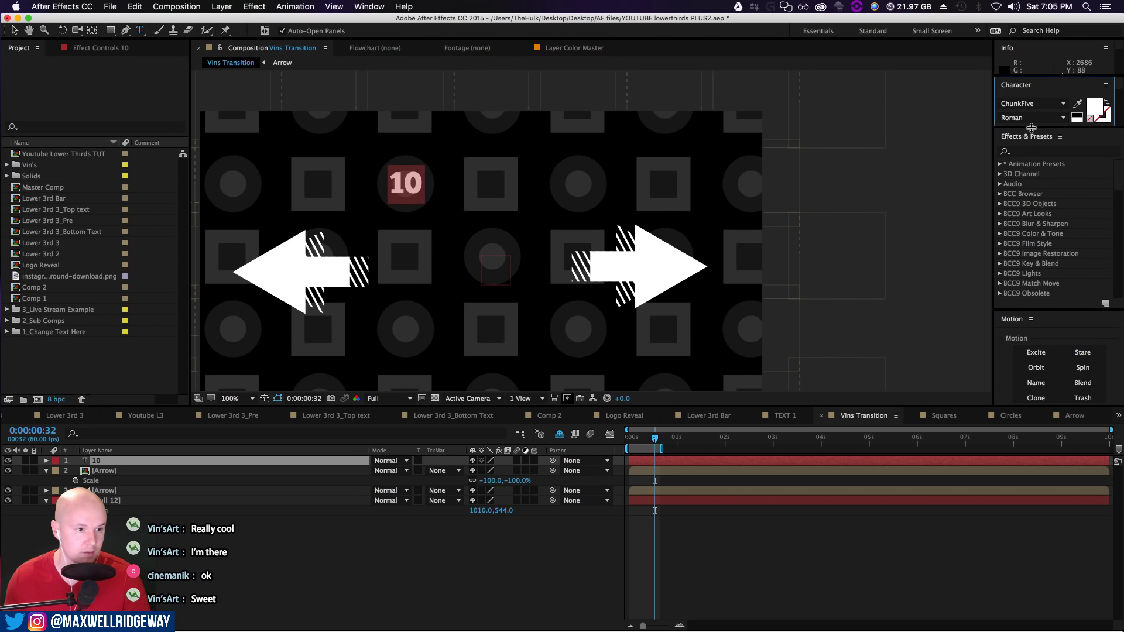
Enlarge the "10" text to 369 px and place it midway between the two arrows
drag(1032, 128, 1038, 234)
drag(1022, 137, 1123, 139)
click(15, 31)
drag(423, 179, 491, 289)
Set the scale of the left-pointing arrow layer to -80% and the right-pointing arrow layer to 80%
click(163, 471)
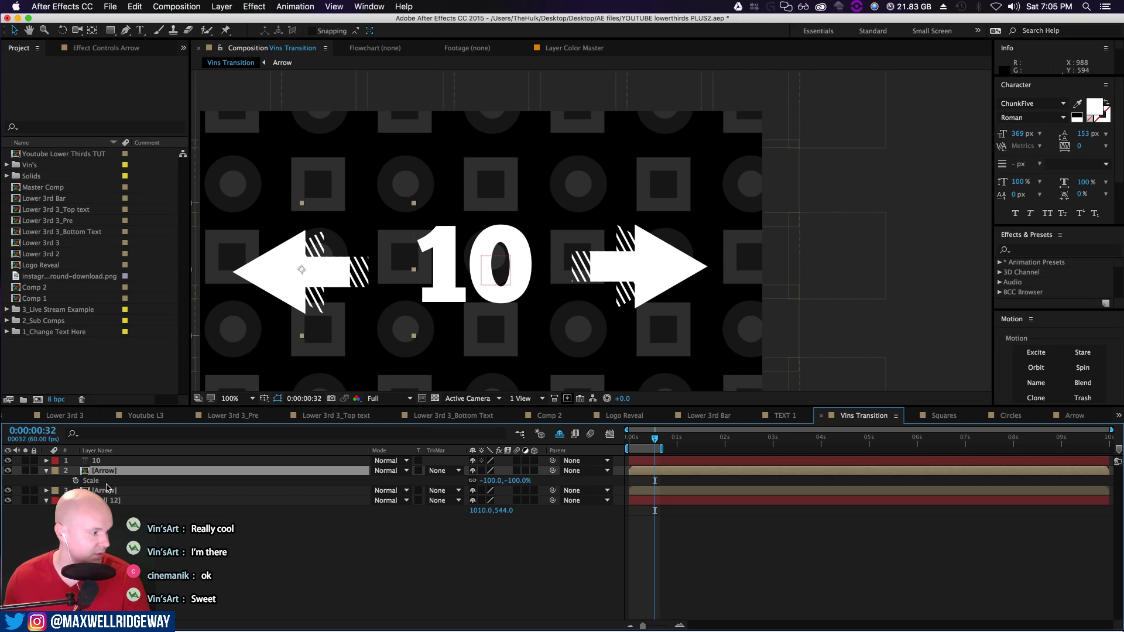
drag(492, 482, 504, 481)
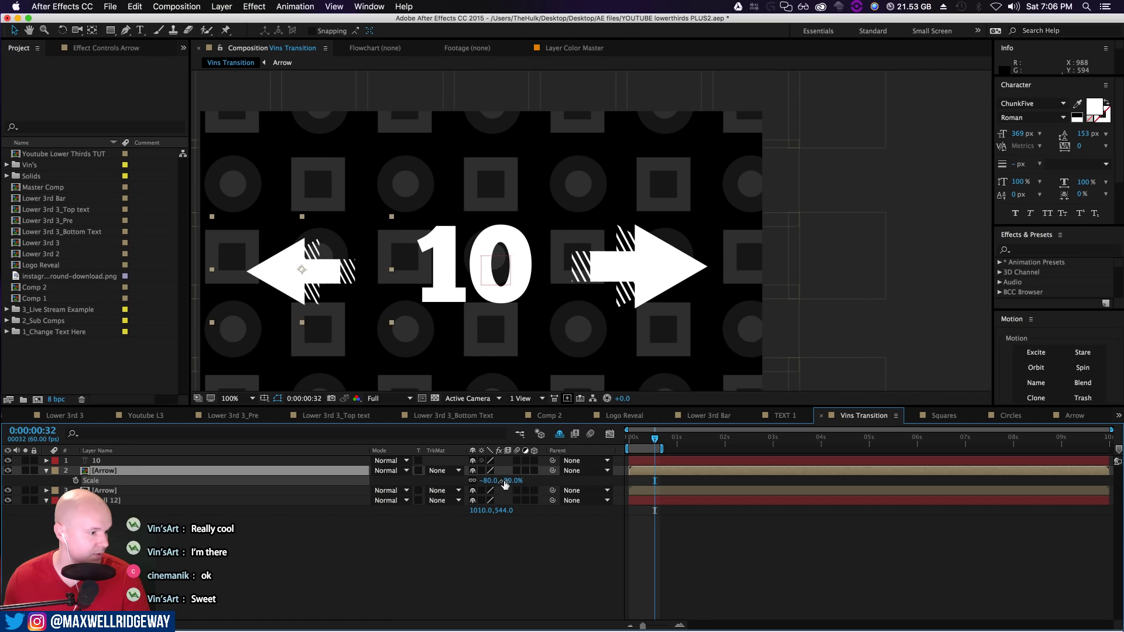
click(147, 491)
key(s)
click(488, 501)
text(1)
key(BackSpace)
key(BackSpace)
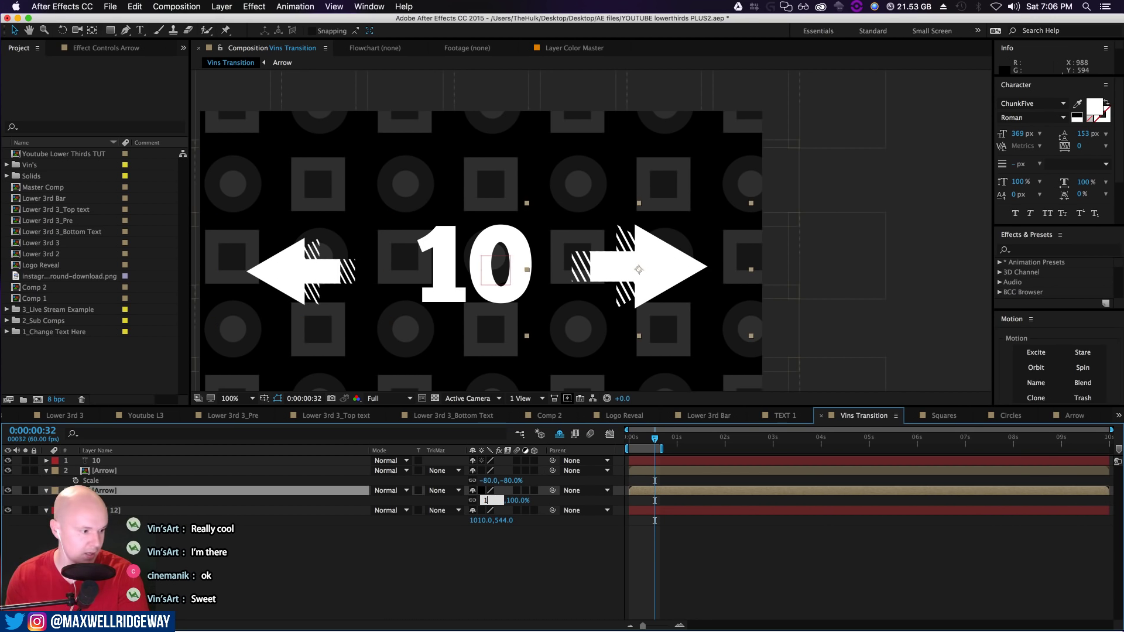
text(80.0,80.0)
key(Return)
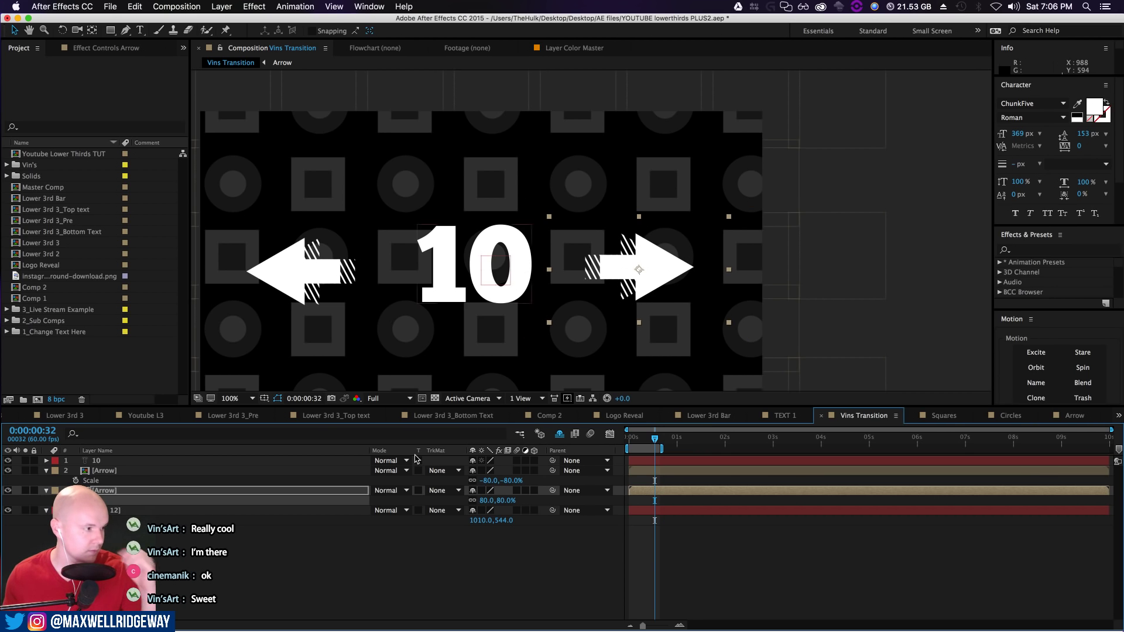
click(445, 564)
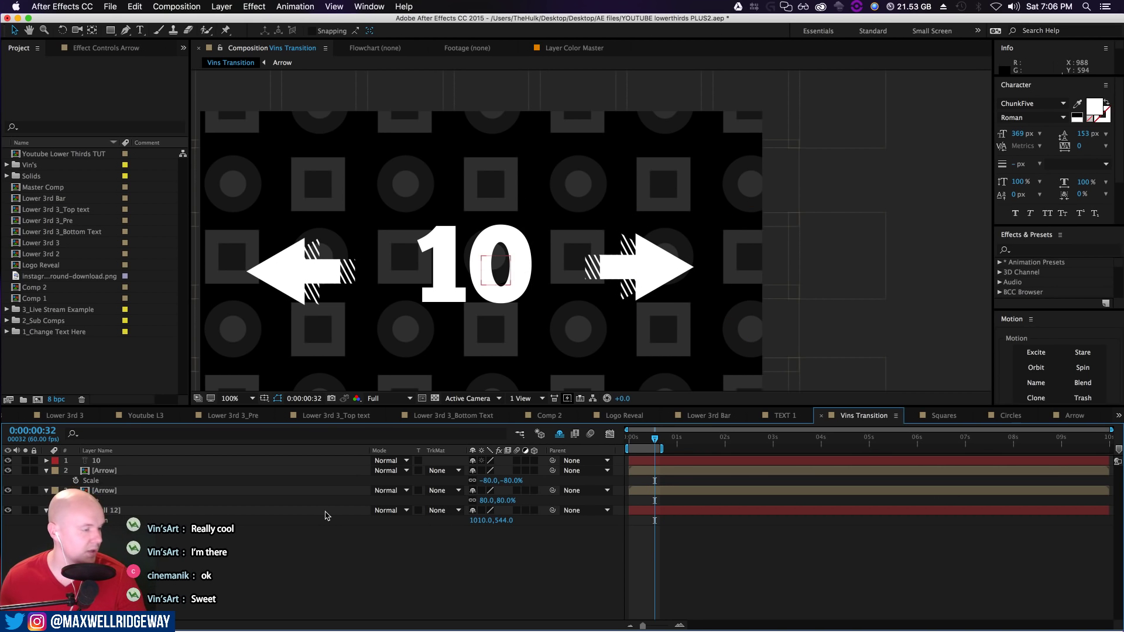
Copy the striped Shape Layer 3 from the Arrow composition and paste it into Vins Transition
double_click(117, 471)
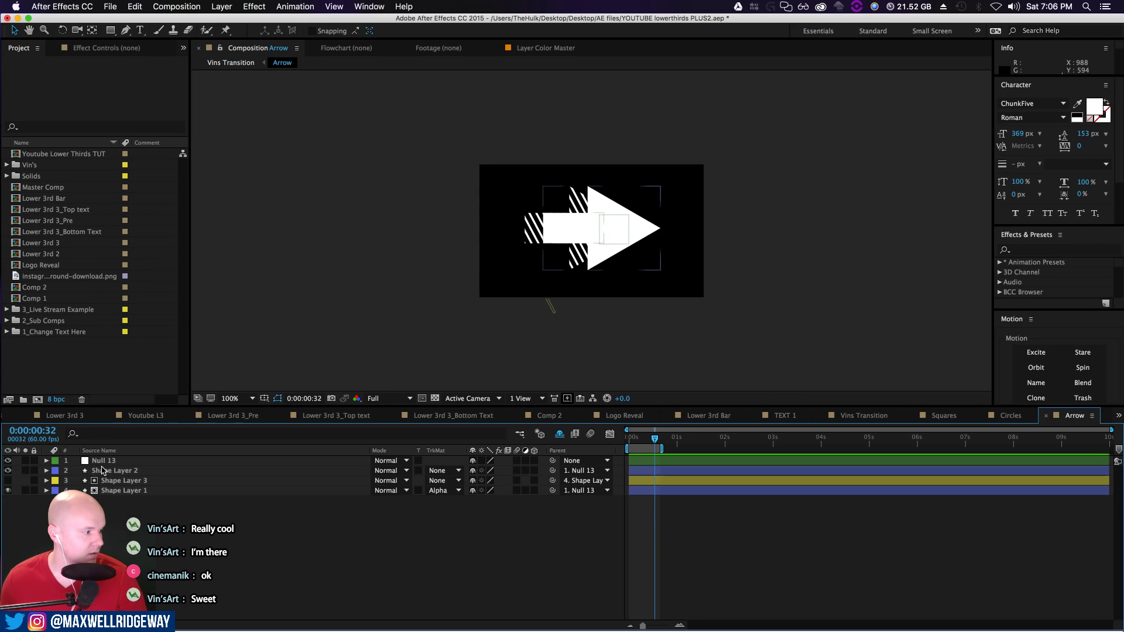
click(120, 471)
click(120, 481)
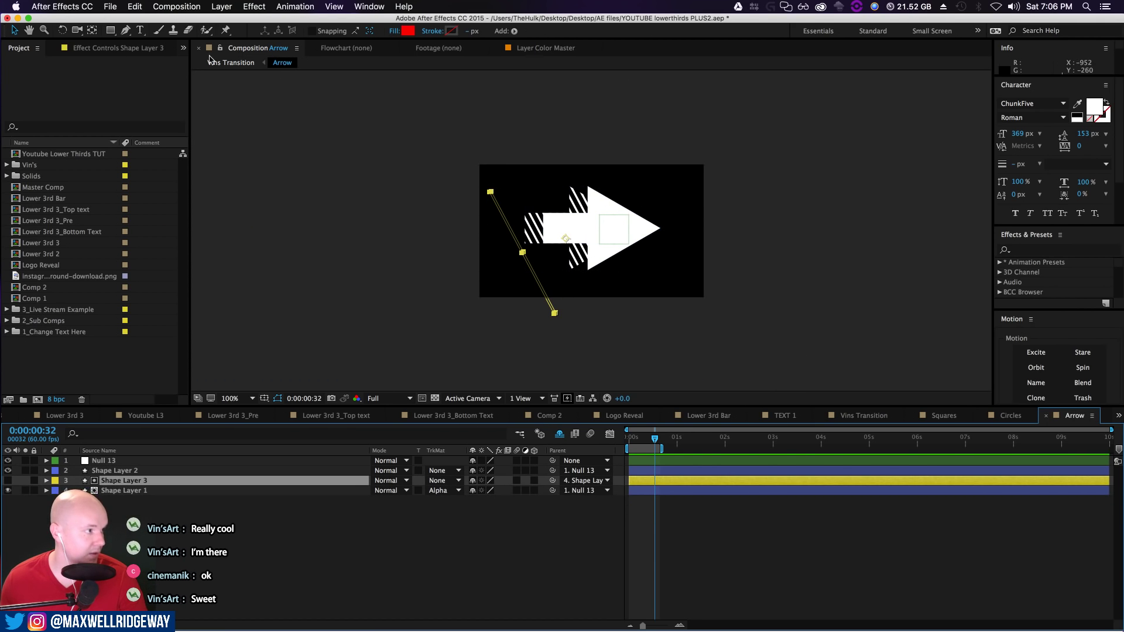
click(230, 63)
key(super+v)
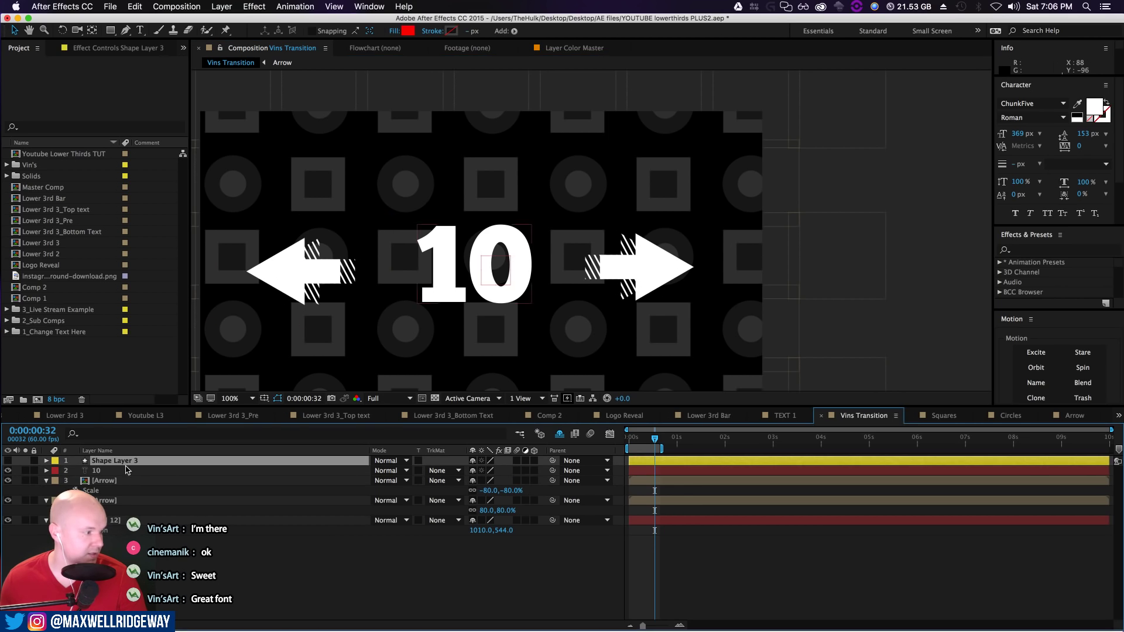
Place the 10 text layer above Shape Layer 3, duplicate it, and colour the duplicate red
drag(117, 471, 99, 462)
key(super+d)
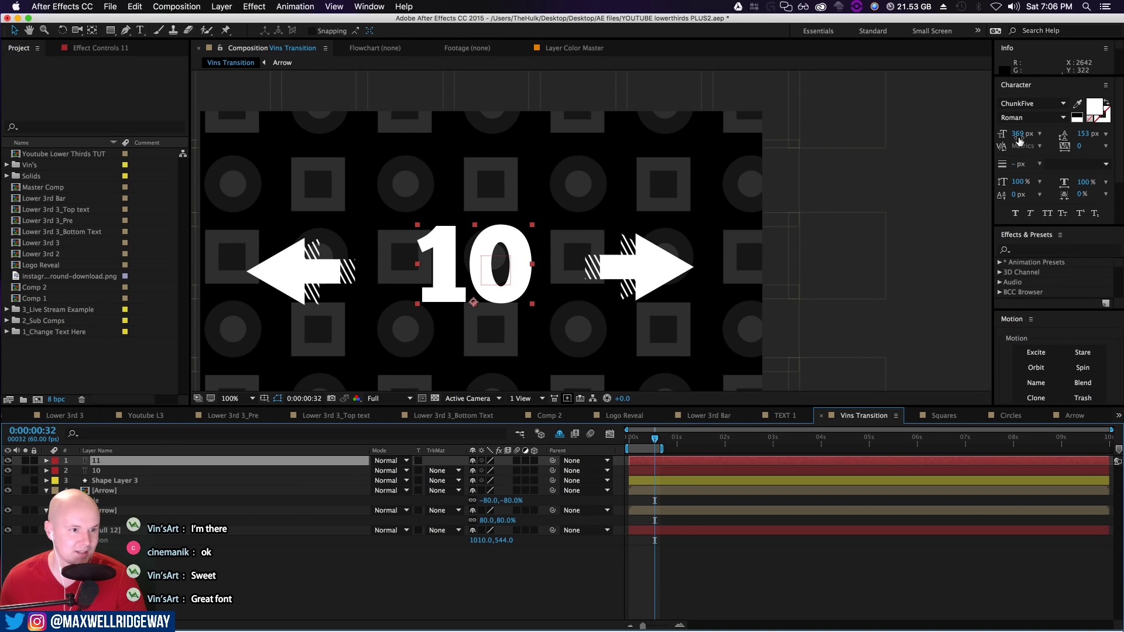
click(1092, 112)
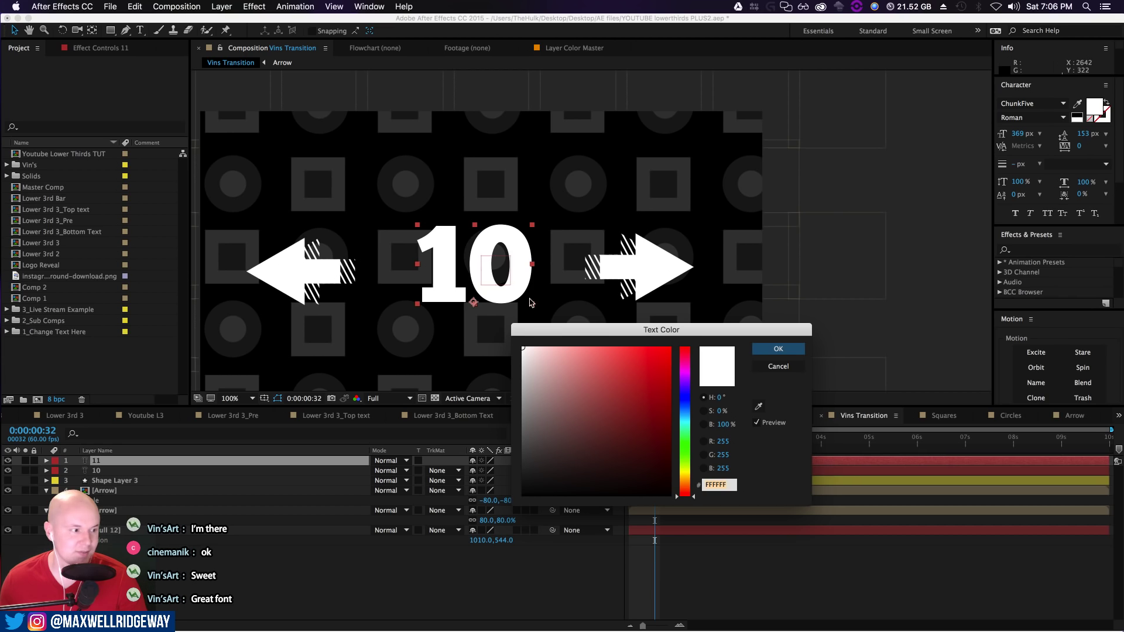
drag(601, 430, 693, 348)
click(759, 347)
Move the red duplicate beneath the white 10 layer and offset it slightly down and to the left
drag(103, 463, 107, 480)
click(492, 289)
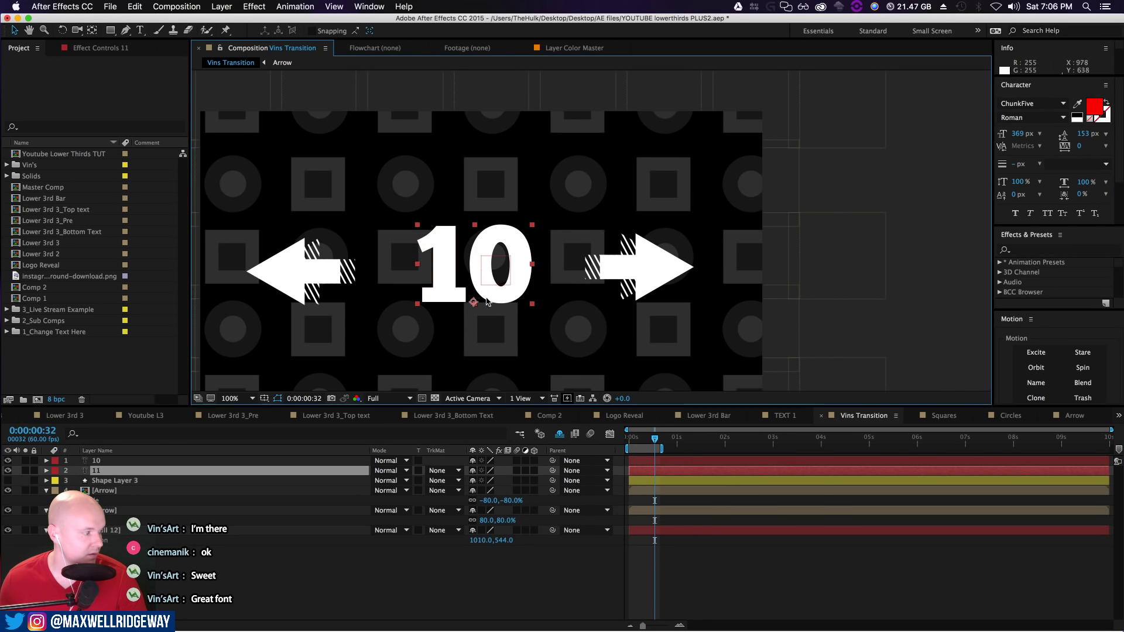
drag(486, 293, 476, 303)
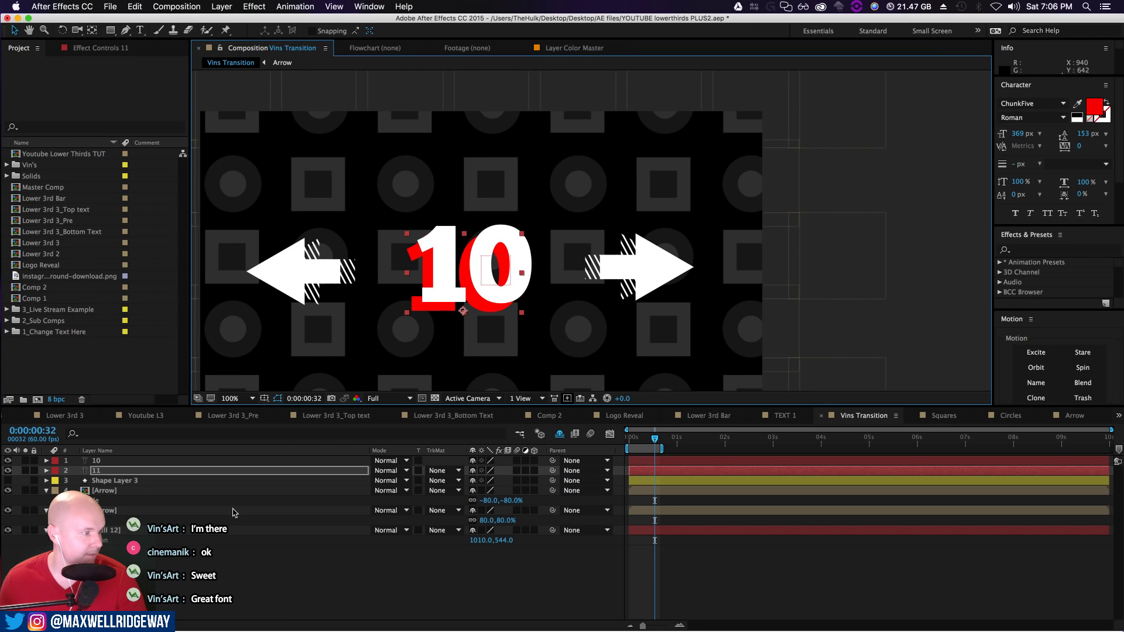
Move Shape Layer 3 between the two text layers and make its stripes visible
click(156, 600)
drag(145, 481, 139, 470)
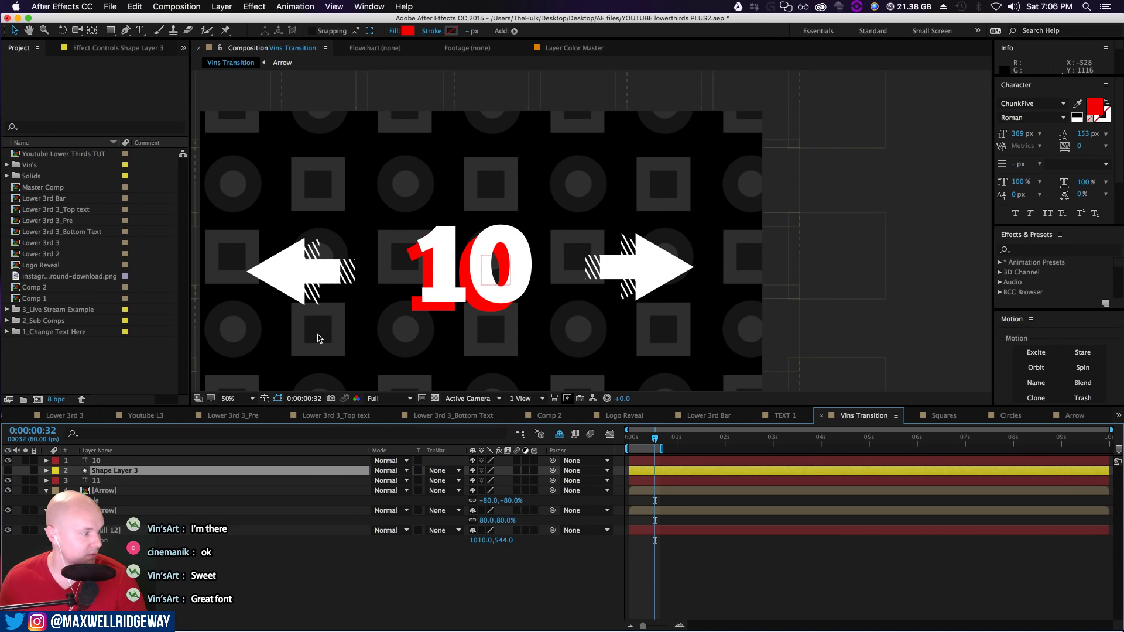
scroll(318, 333, down, 2)
click(8, 471)
drag(436, 213, 507, 248)
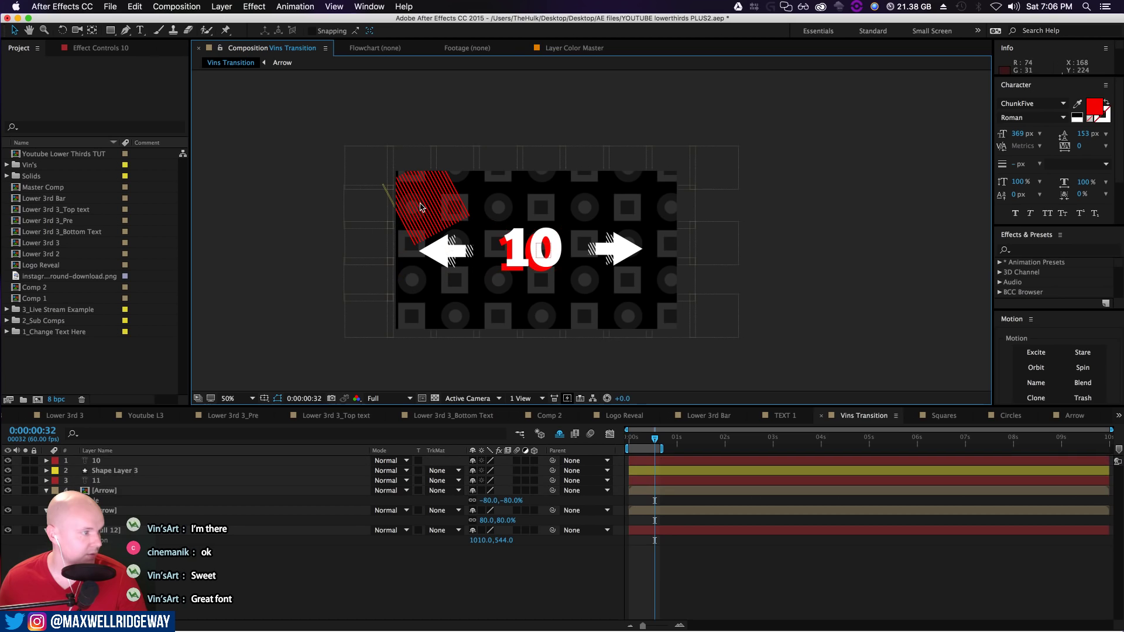
Recolour the offset text duplicate, layer 11, to bright green 00FD07
click(100, 481)
click(1094, 107)
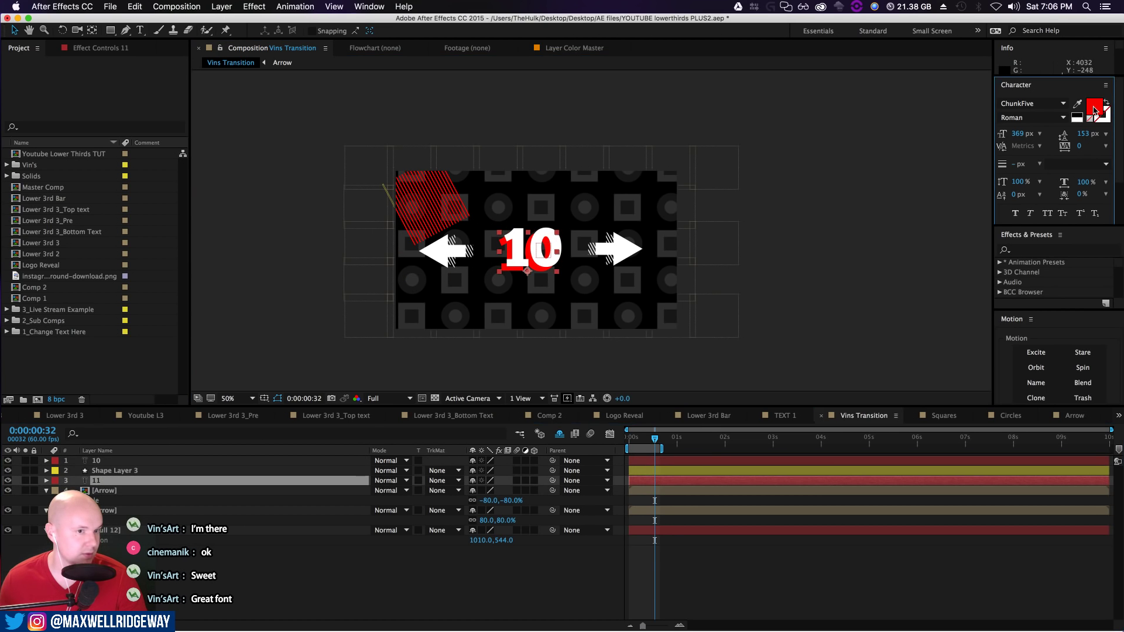
click(681, 467)
drag(681, 467, 681, 448)
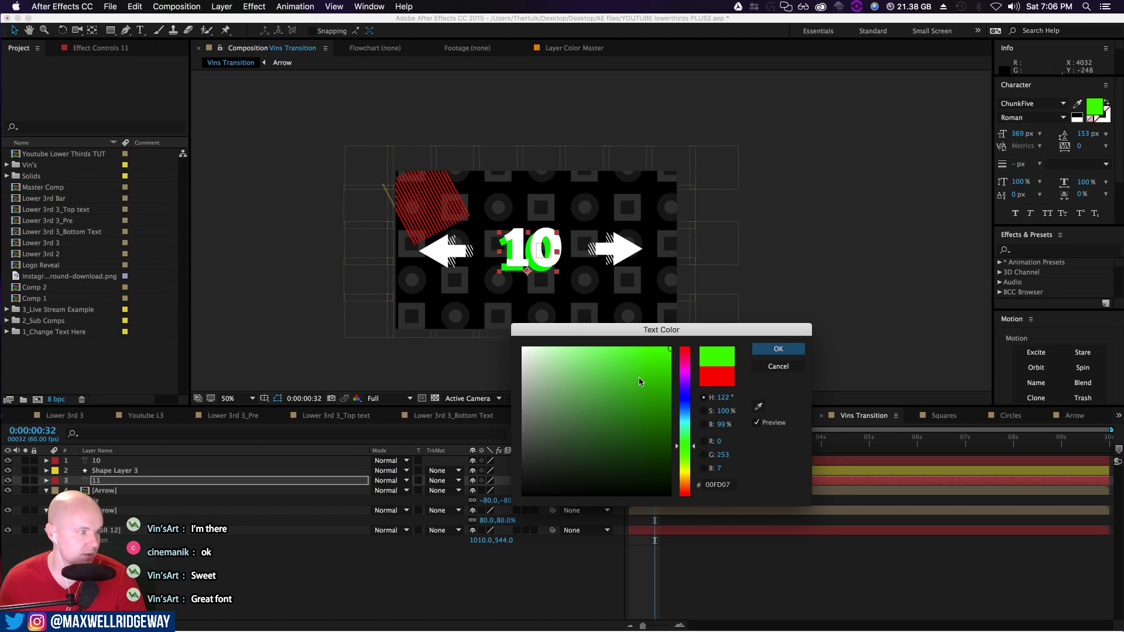
click(779, 349)
Position the striped Shape Layer 3 so that it covers the offset green number
key(slash)
click(231, 242)
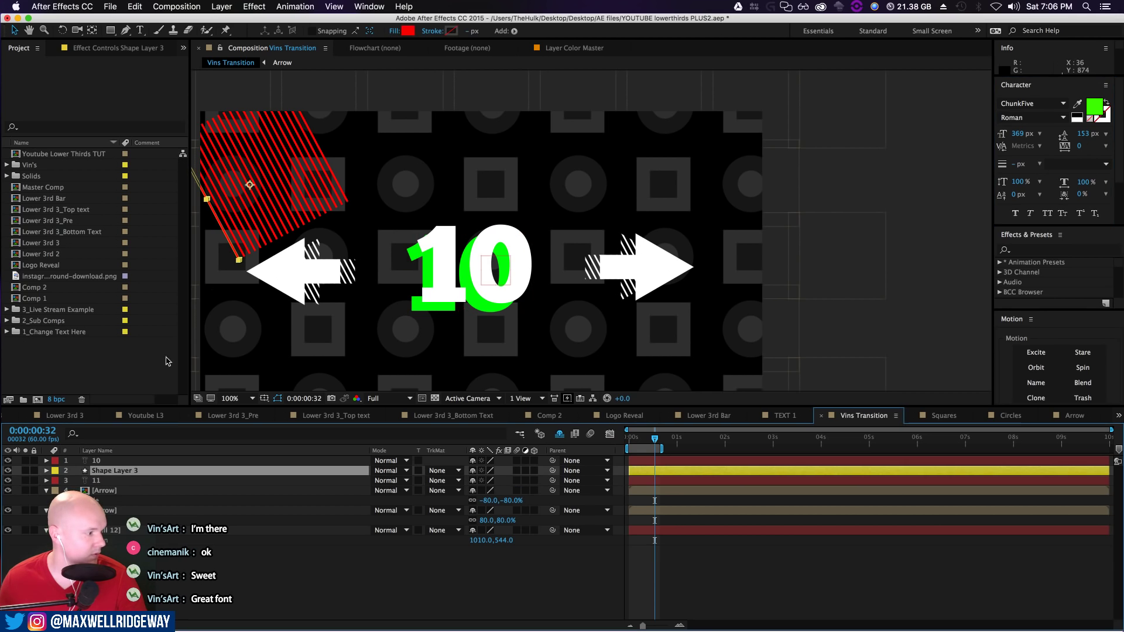
drag(249, 194, 447, 284)
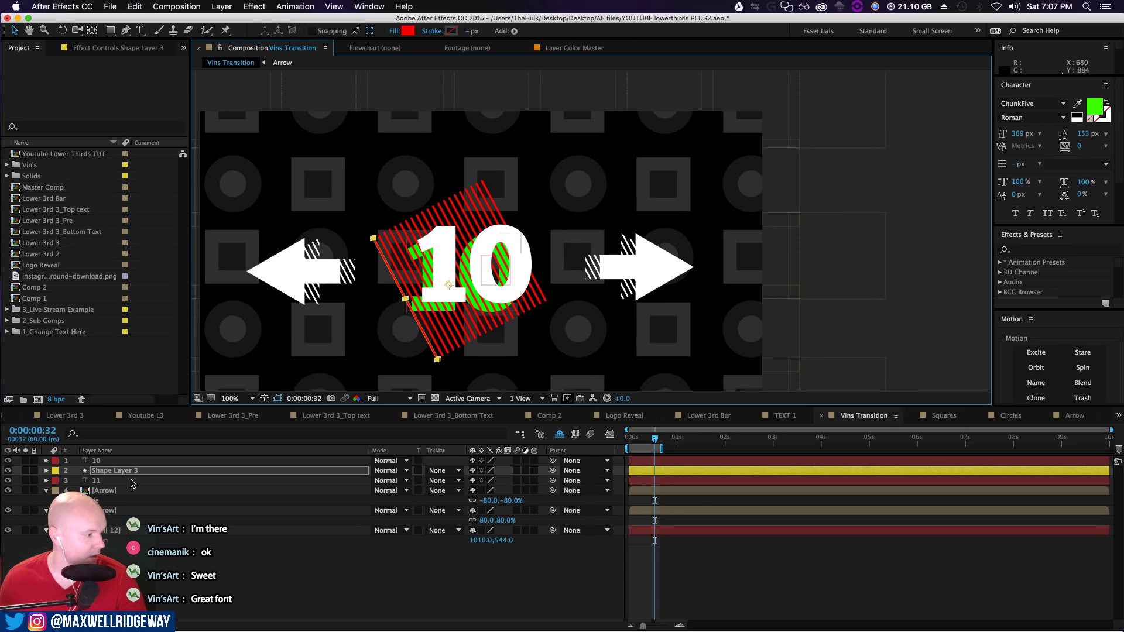
Apply Shape Layer 3 as an alpha matte to text layer 11 and colour that text white
click(93, 481)
click(444, 481)
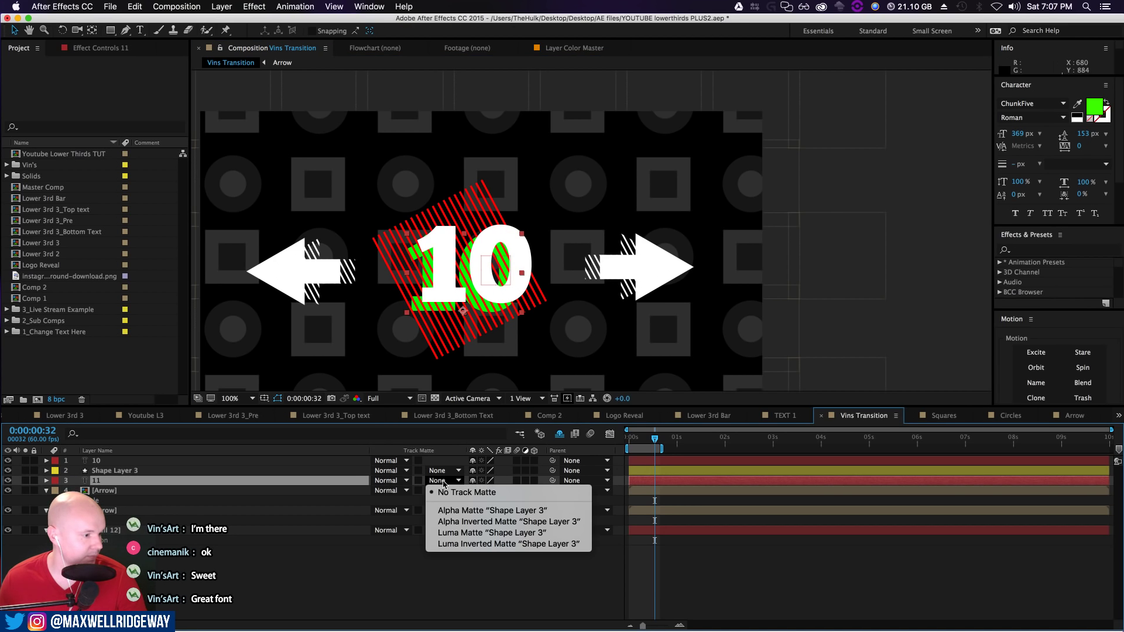
click(457, 511)
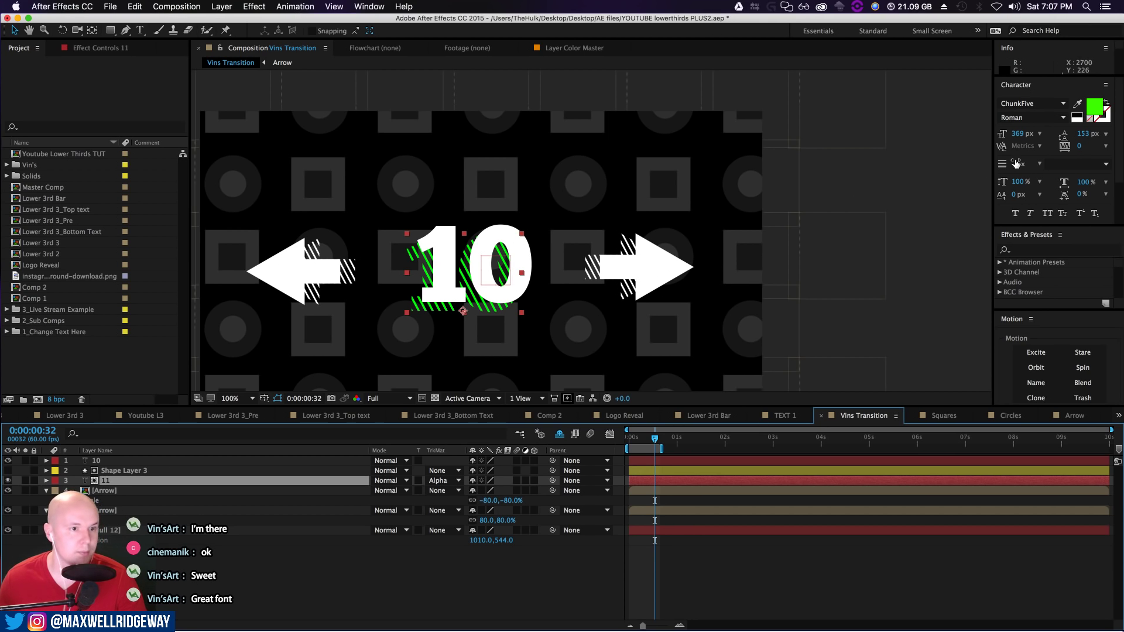
click(1078, 121)
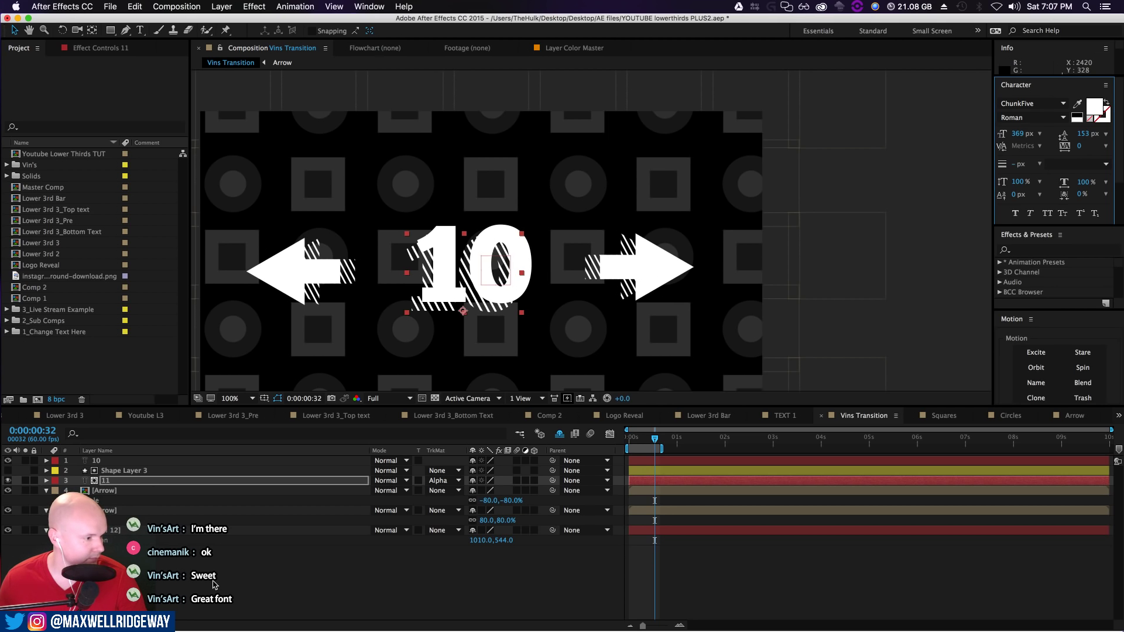
Parent Shape Layer 3 and text layer 11 to the 10 layer and test the link by moving the number
click(129, 472)
drag(552, 481, 94, 462)
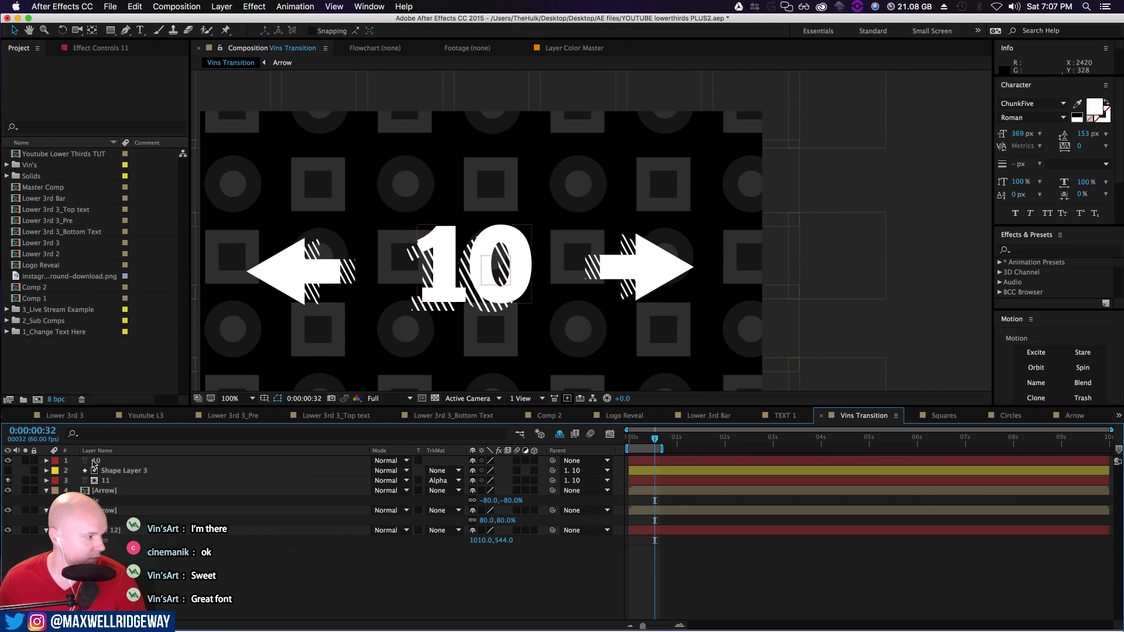
click(94, 462)
drag(489, 234, 531, 278)
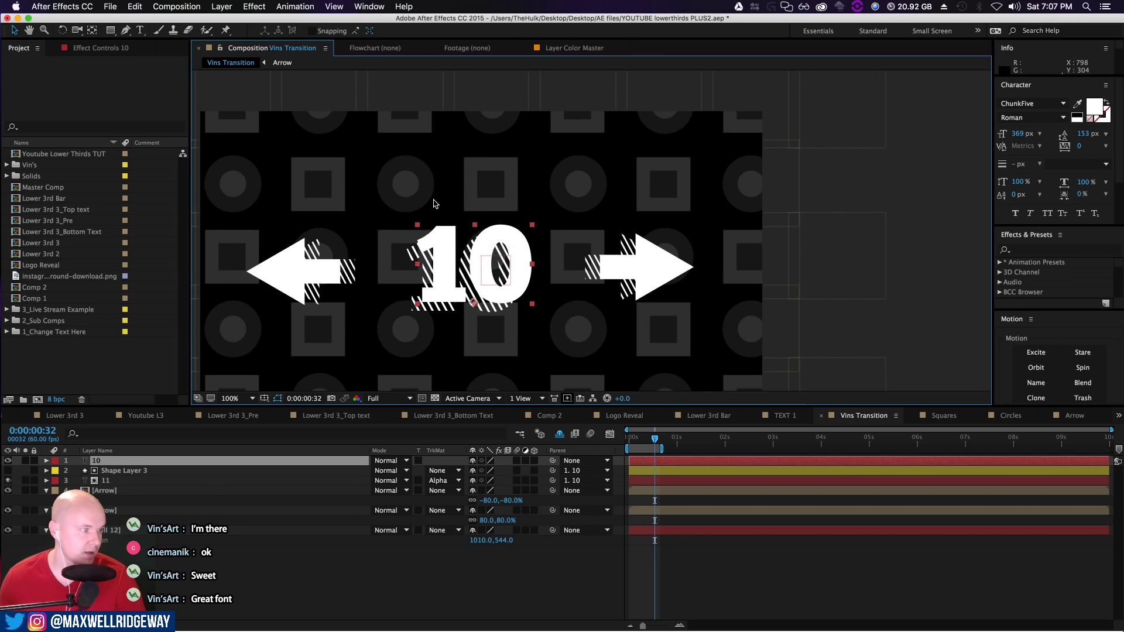
click(235, 560)
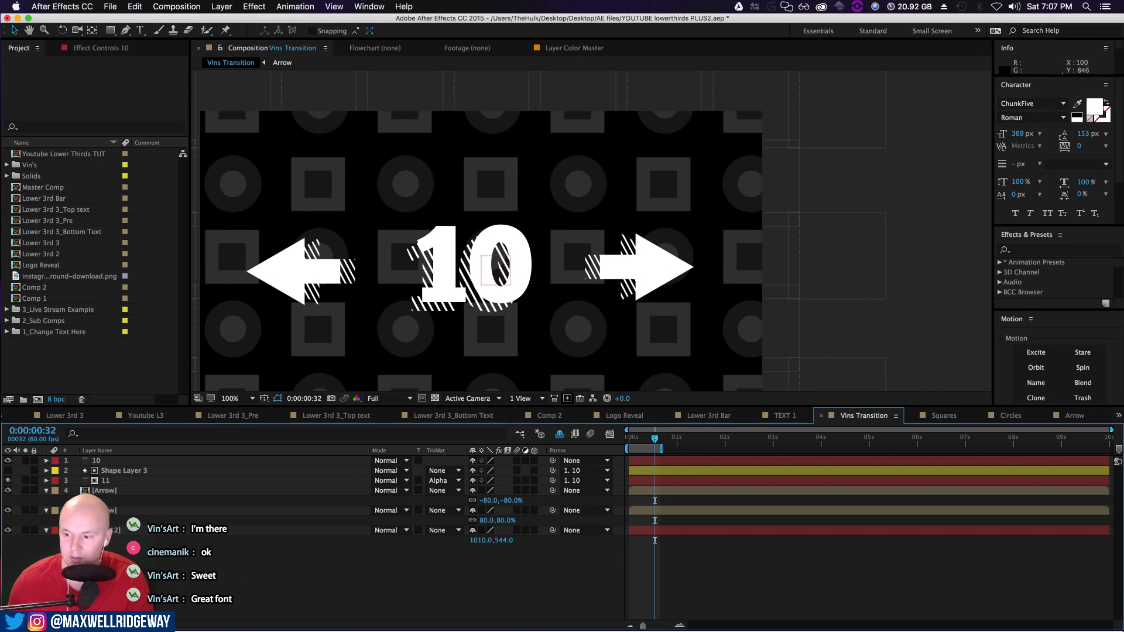
Switch to Chrome, replay the reference transition around 0:36 to examine the centre number, and return to After Effects
key(super+Tab)
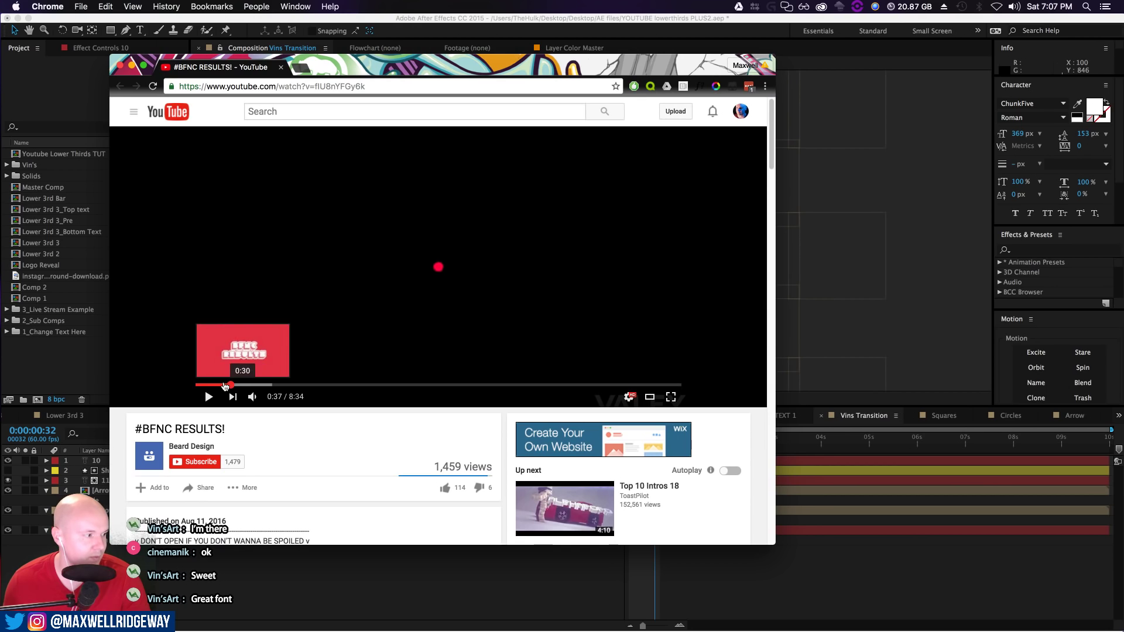
click(224, 384)
click(209, 397)
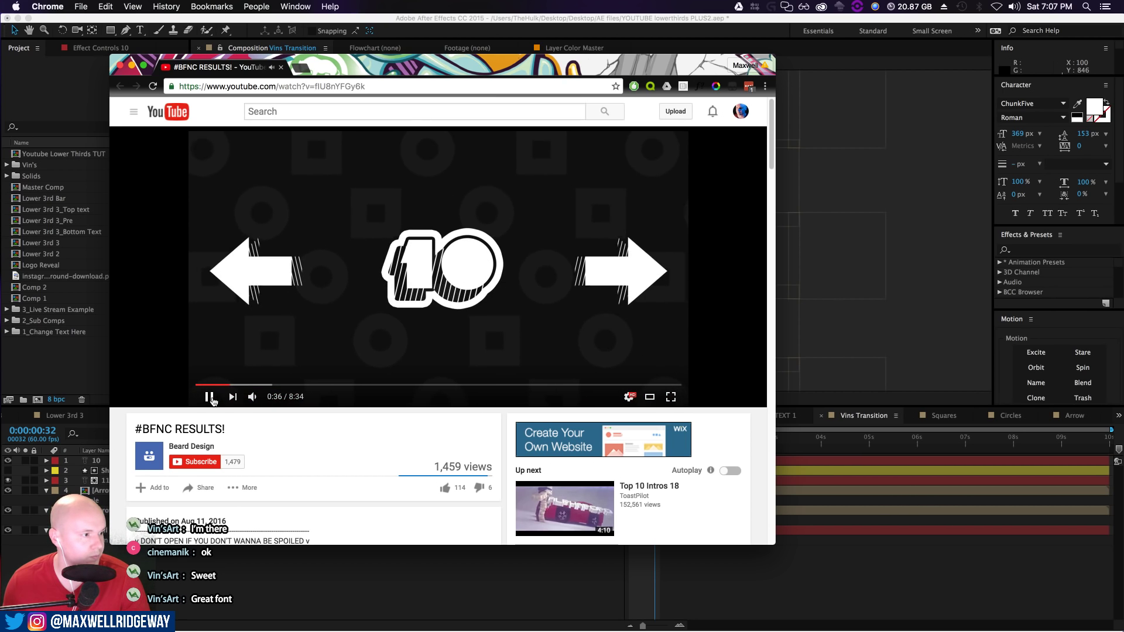
click(211, 399)
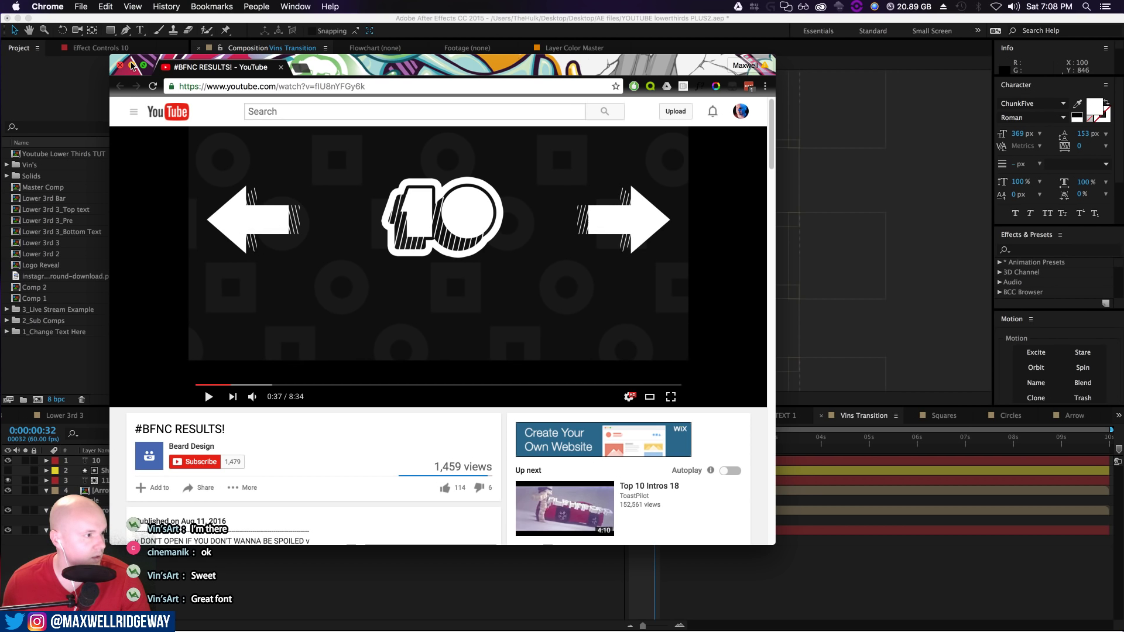
click(131, 65)
click(322, 556)
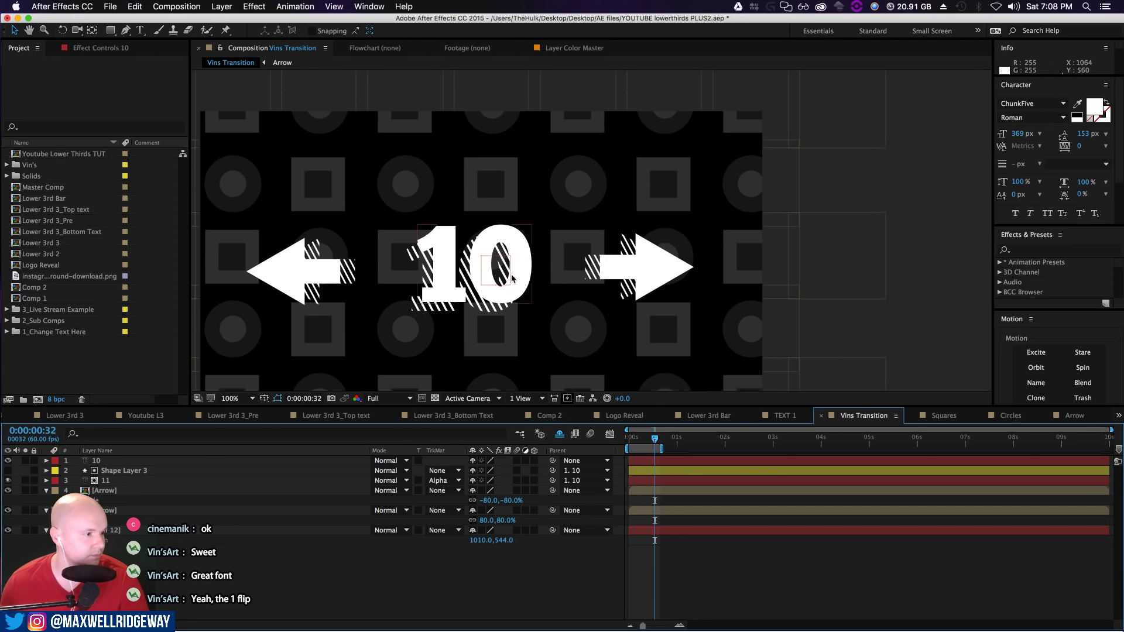
Duplicate text layer 11 and try turning the copy into an outline with a 36 px stroke and 420 px font size
click(128, 482)
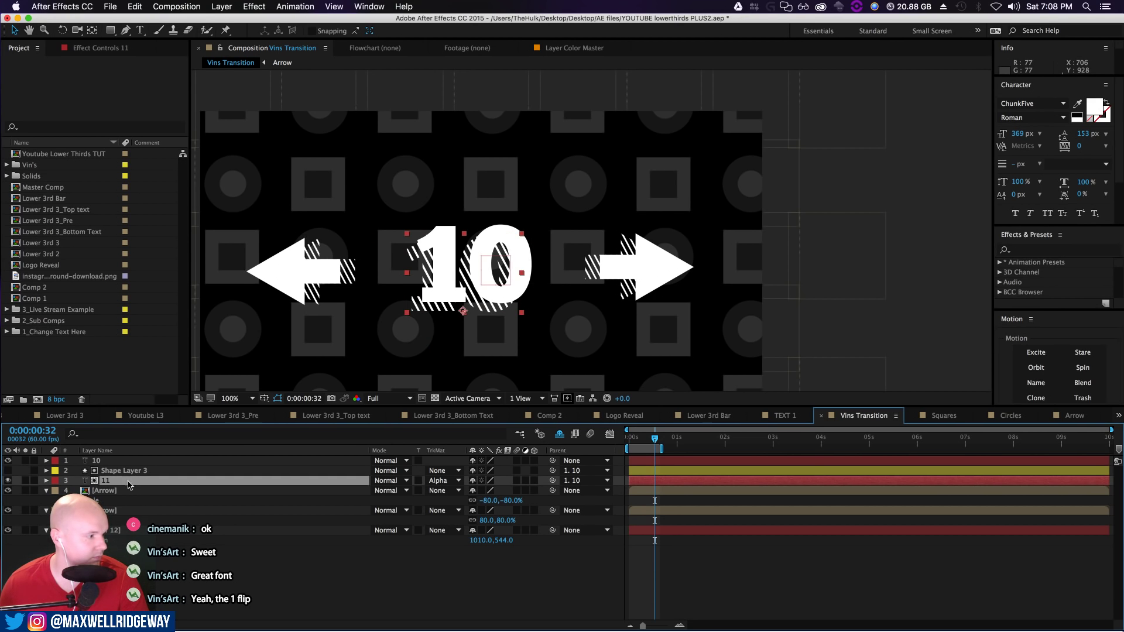
key(super+d)
drag(114, 475, 117, 500)
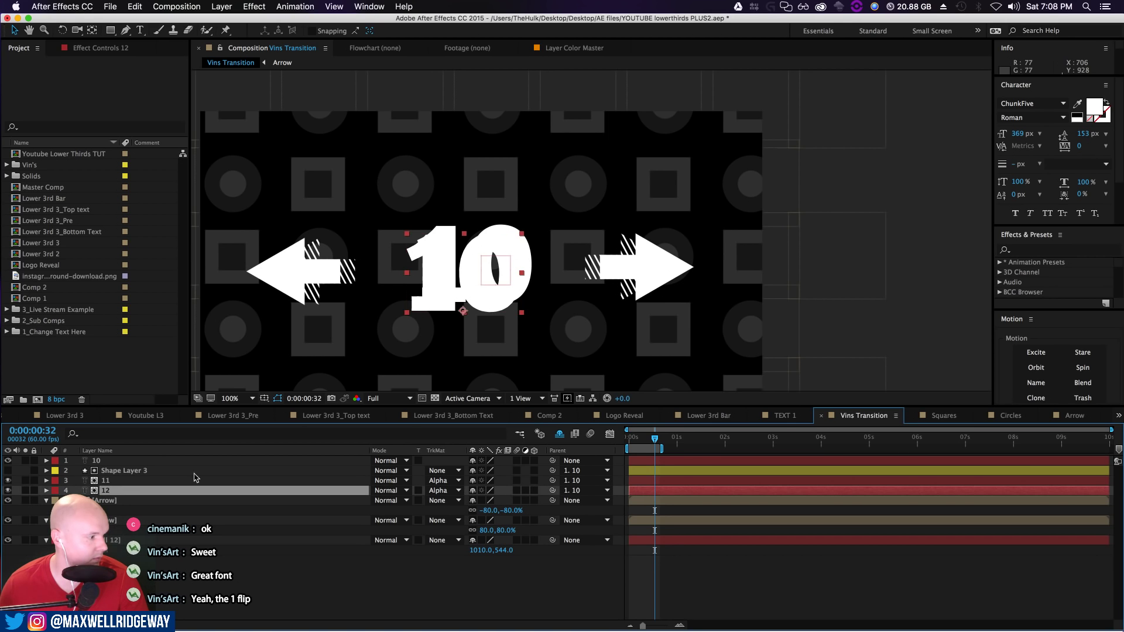
click(1106, 103)
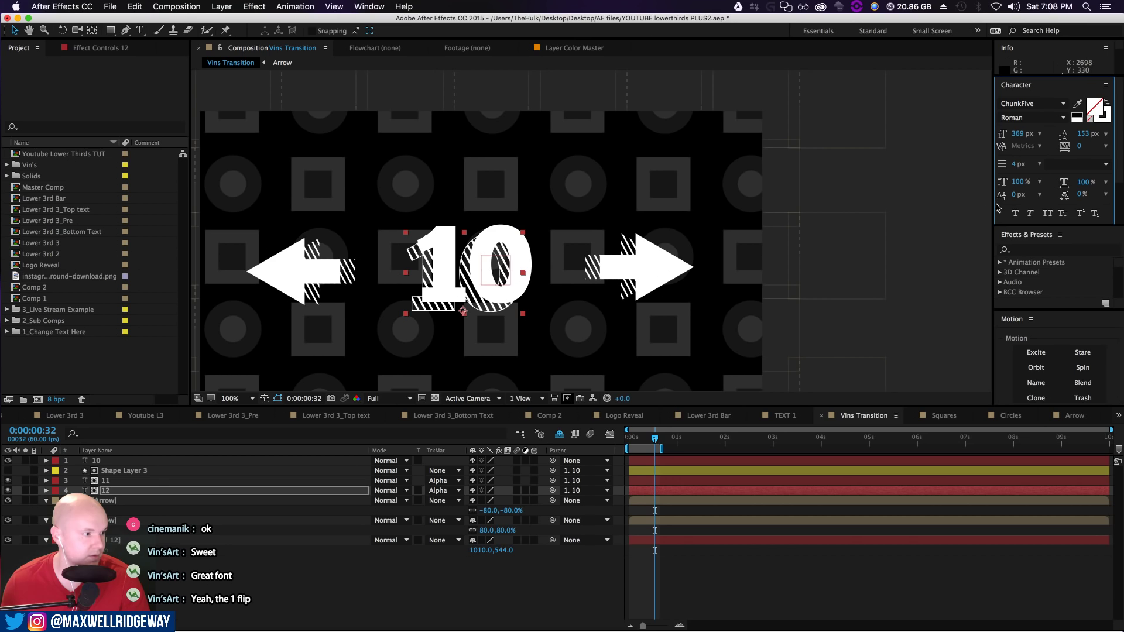
drag(1010, 226, 1012, 311)
mouse_move(1013, 170)
mouse_down()
mouse_move(1045, 169)
mouse_move(1031, 171)
mouse_up()
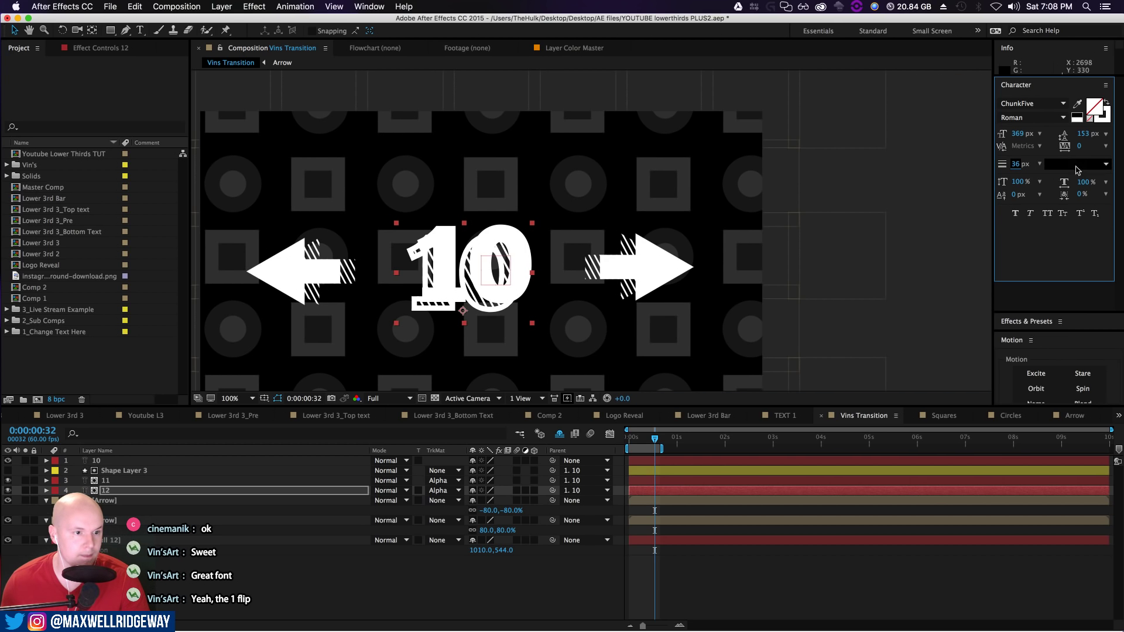
click(1098, 171)
click(1019, 135)
mouse_move(1019, 136)
mouse_down()
mouse_move(1066, 136)
mouse_move(1071, 146)
mouse_move(1052, 153)
mouse_up()
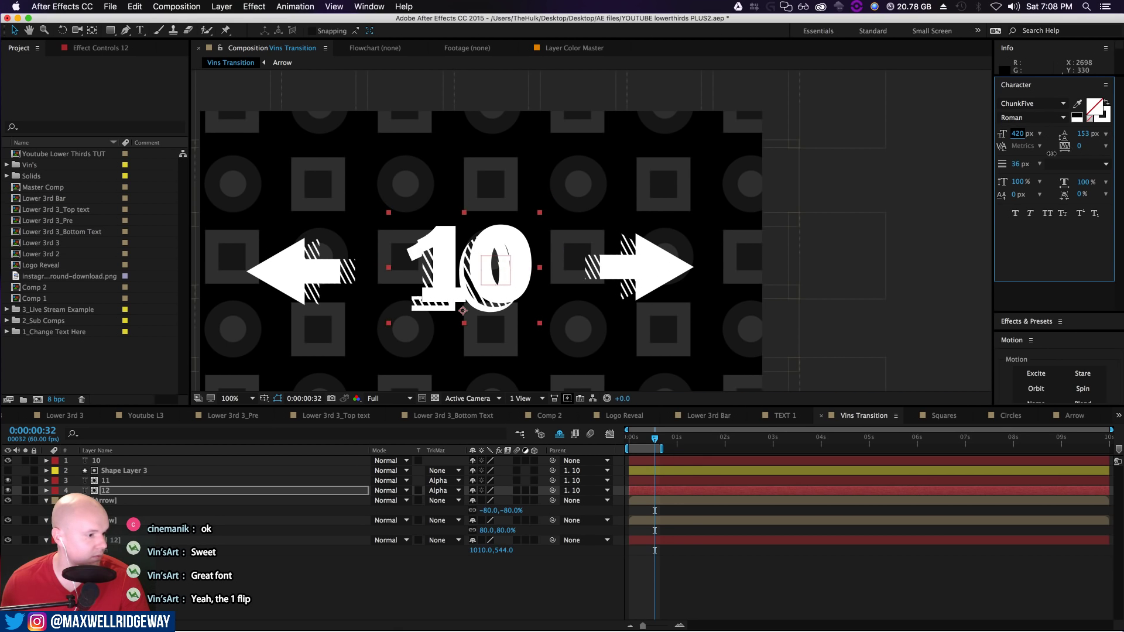
Try fitting text layer 12 around the 10 as an enlarged outline without a track matte, and delete that layer
click(436, 501)
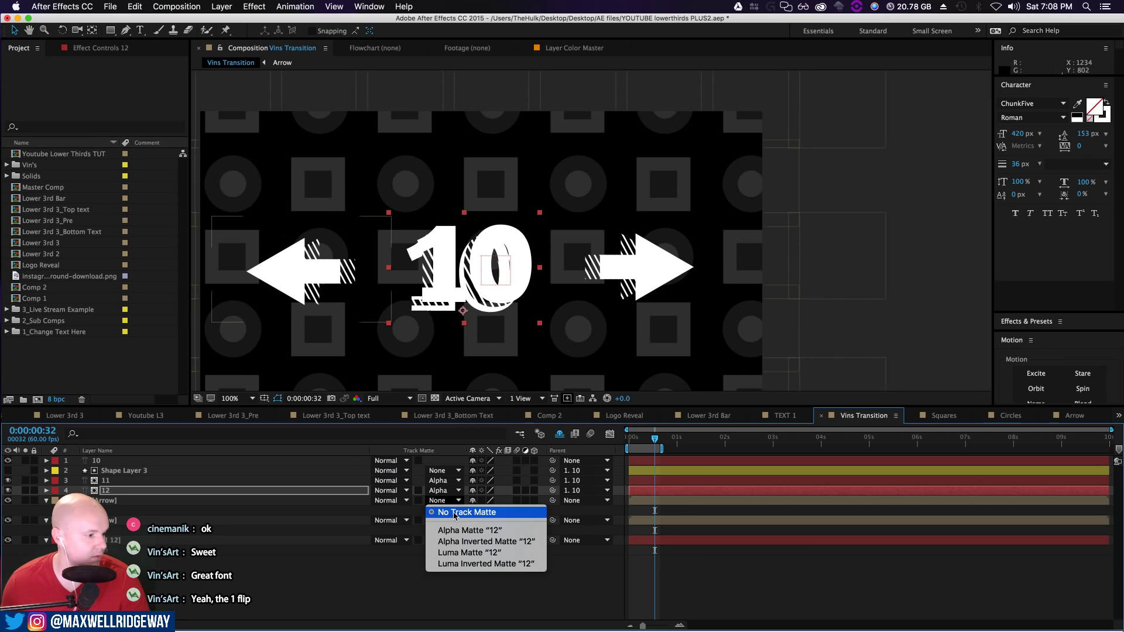
click(455, 513)
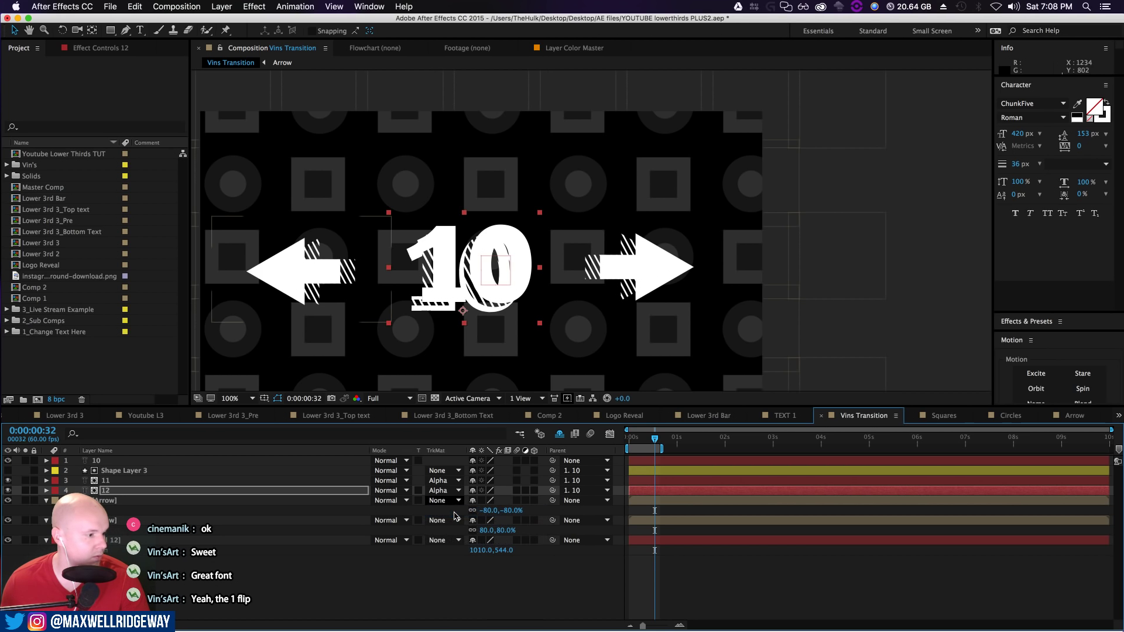
click(196, 487)
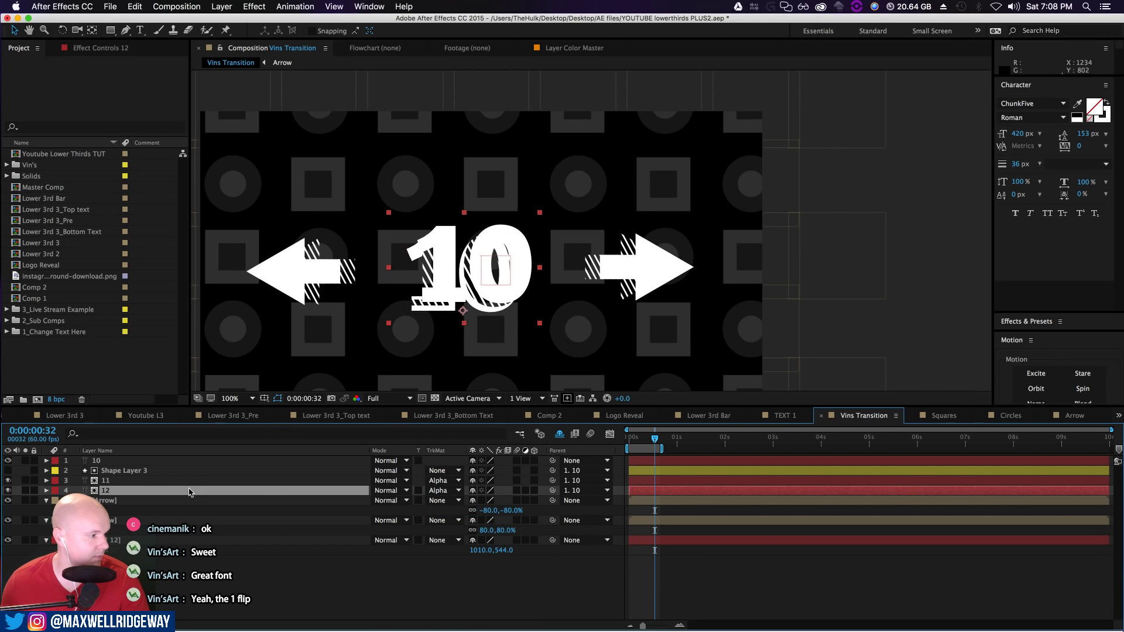
click(458, 501)
click(459, 502)
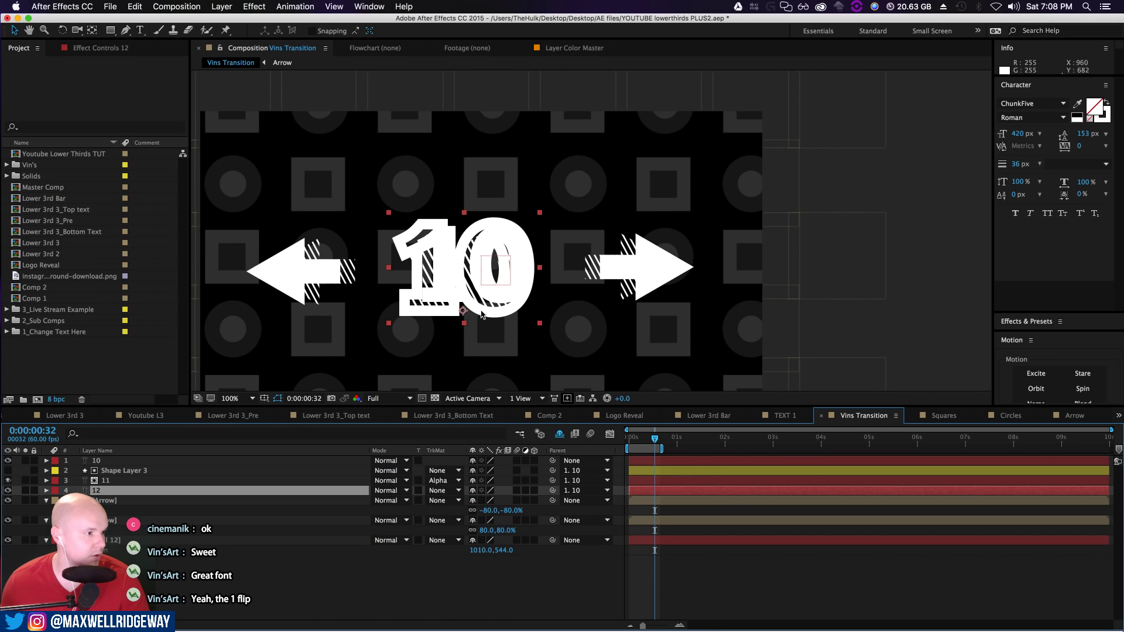
drag(540, 213, 557, 203)
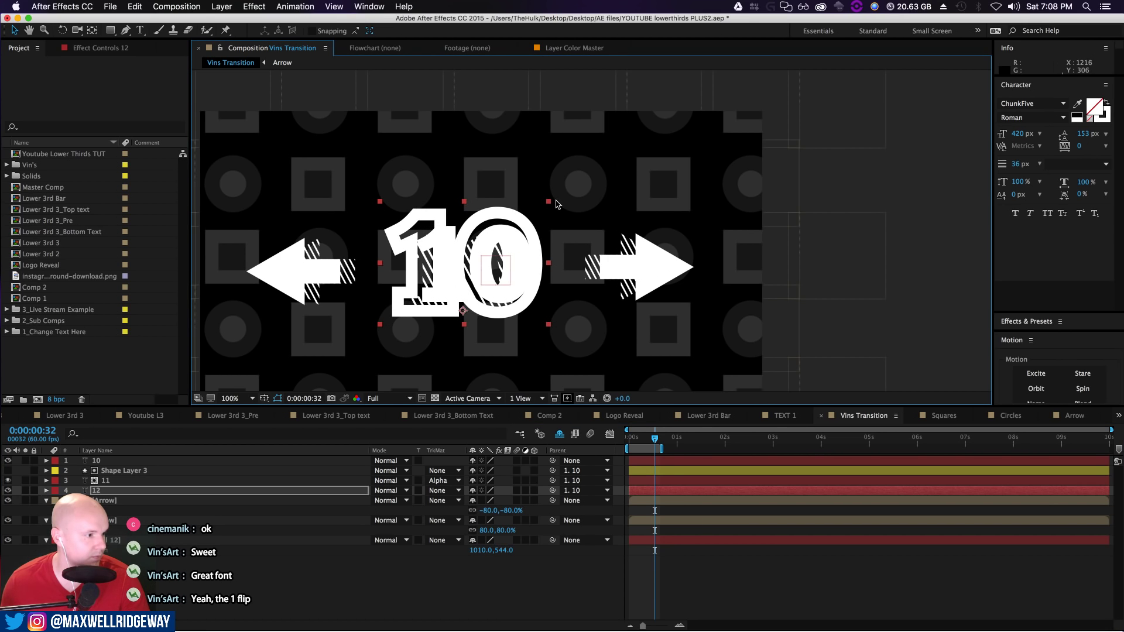
drag(507, 307, 511, 312)
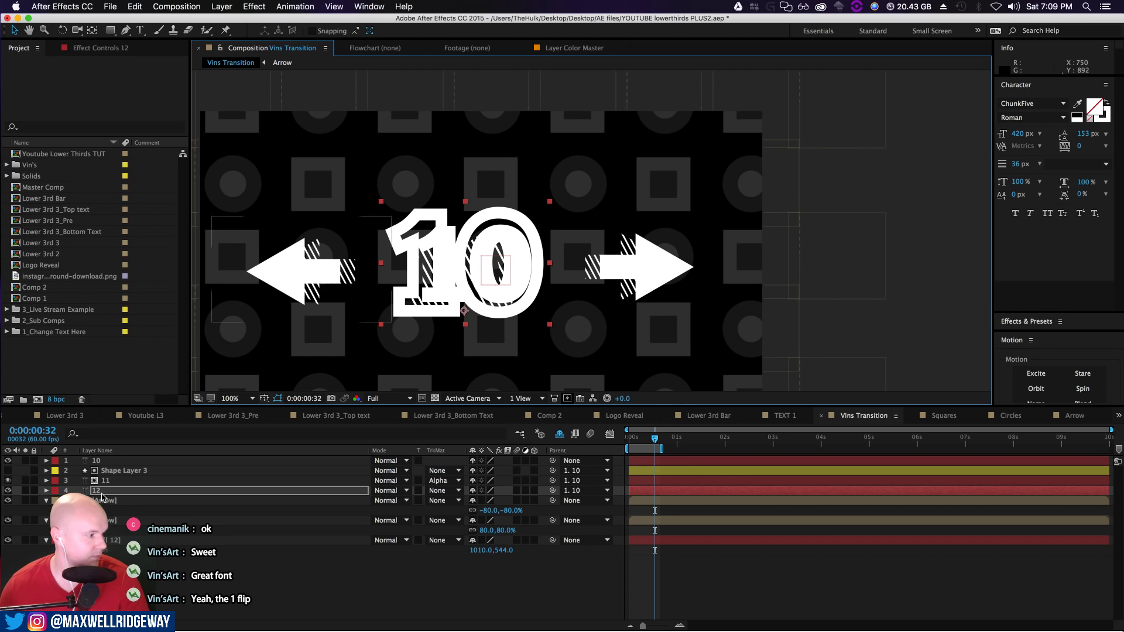
click(104, 491)
key(Delete)
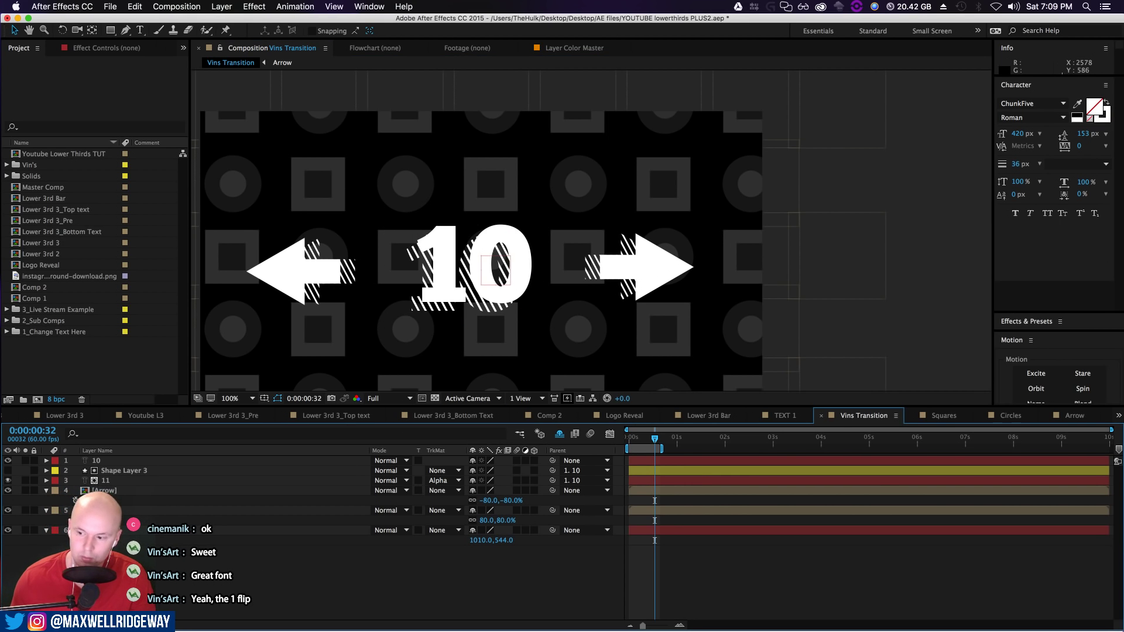
Switch to Chrome, examine the outlined lettering at 0:31 of the reference video, and return to After Effects
click(1123, 580)
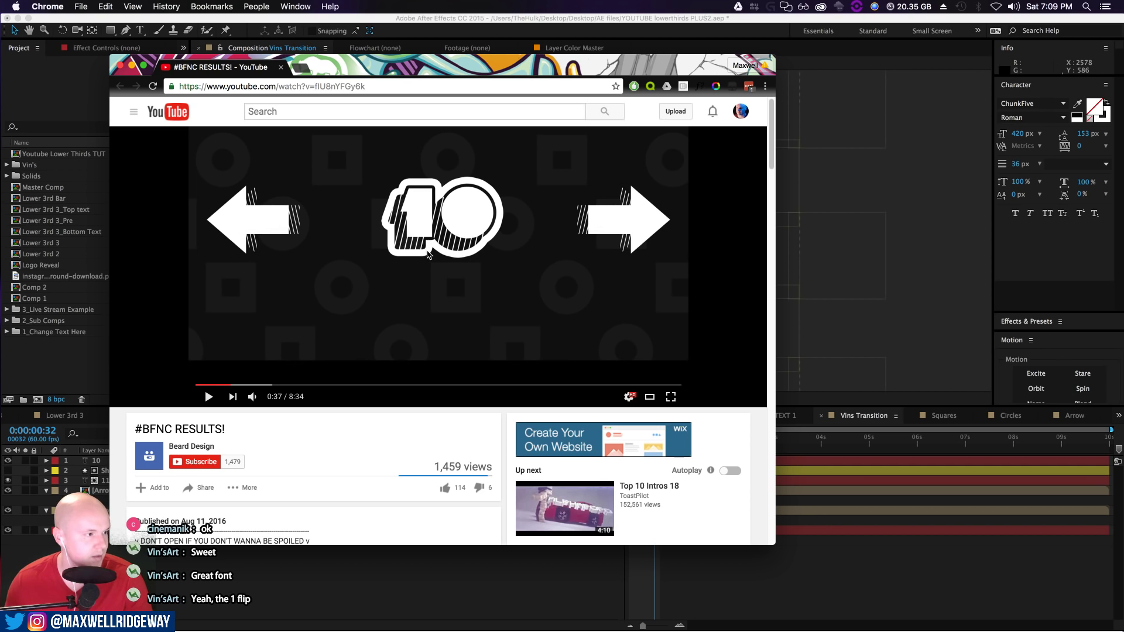
drag(467, 63, 547, 51)
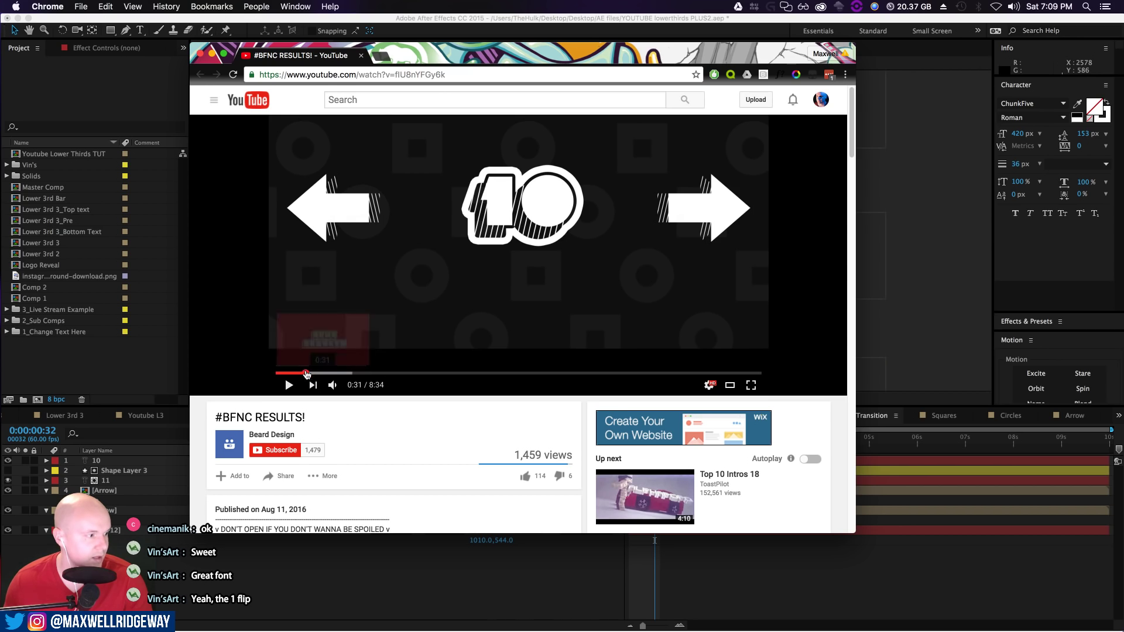
click(305, 373)
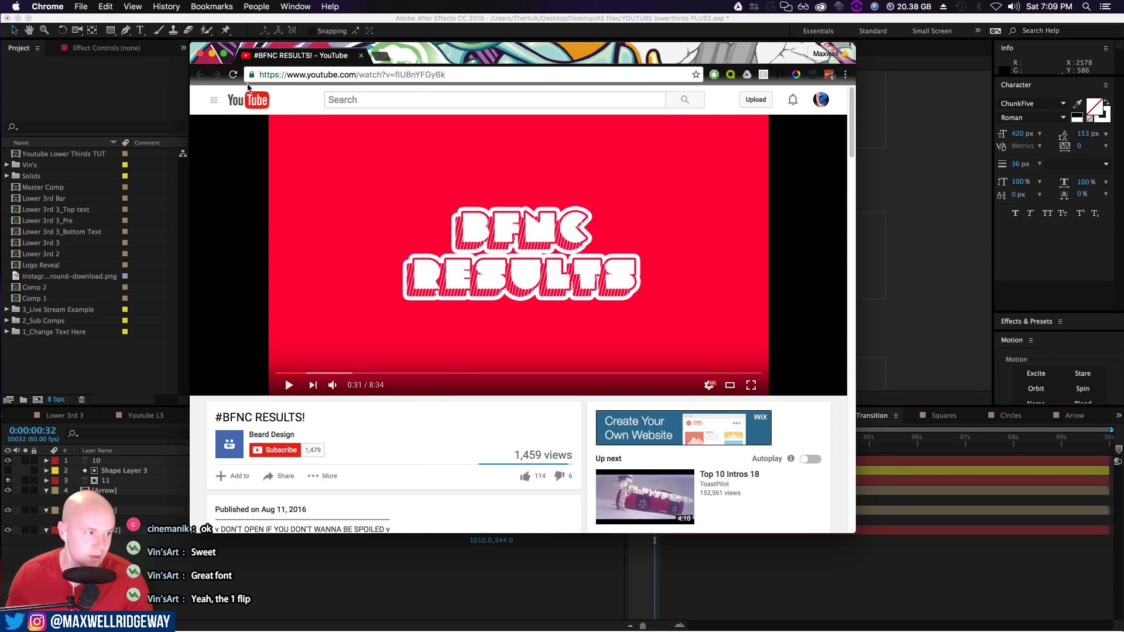
click(212, 54)
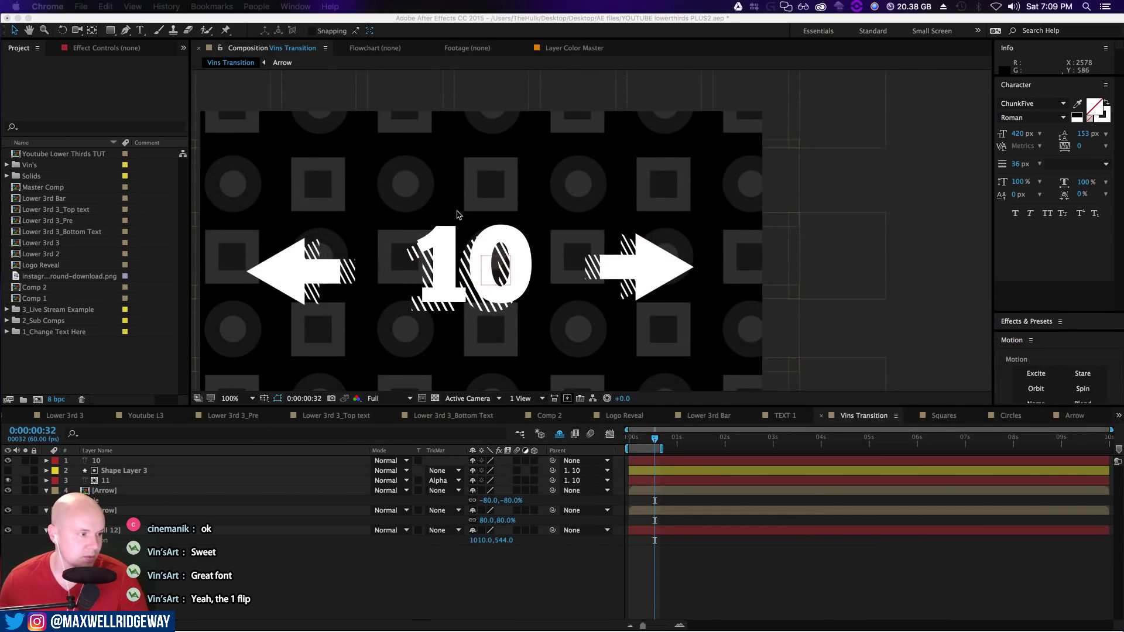
Start a Pen outline above the 1 and curve it down to the outer tip of the 1's flag
scroll(492, 211, up, 1)
click(482, 232)
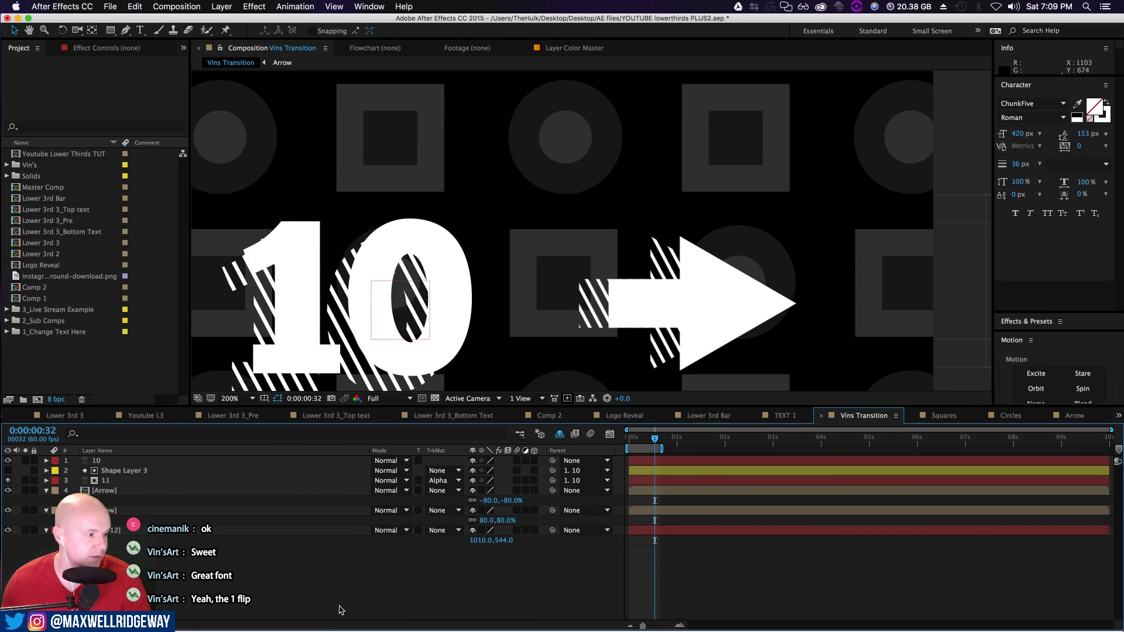
key(space)
drag(509, 303, 708, 224)
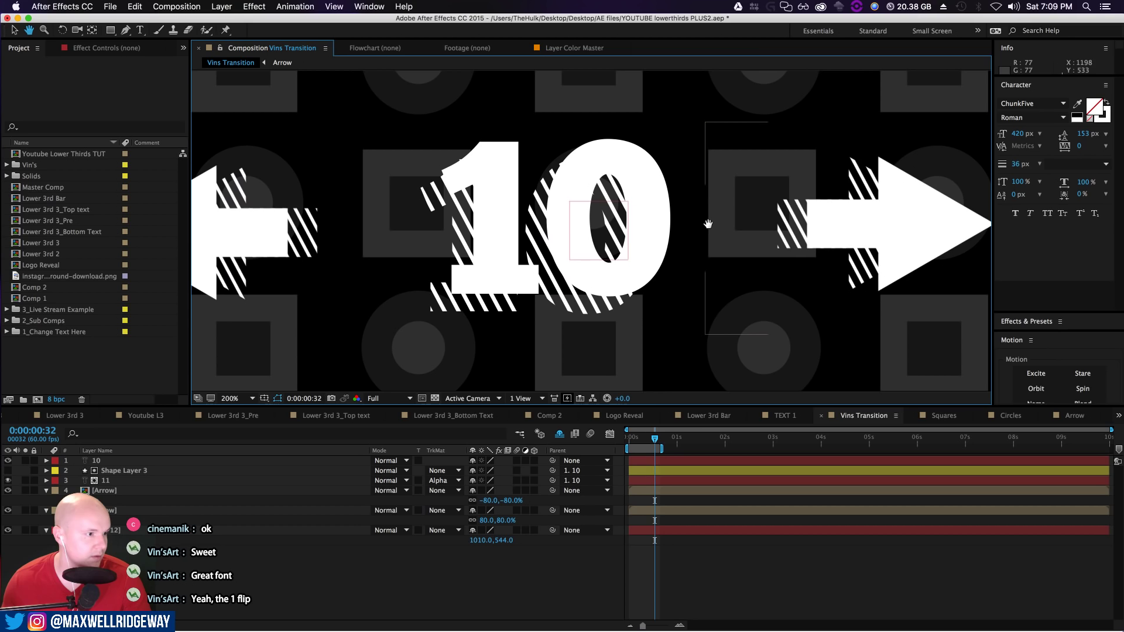
click(125, 29)
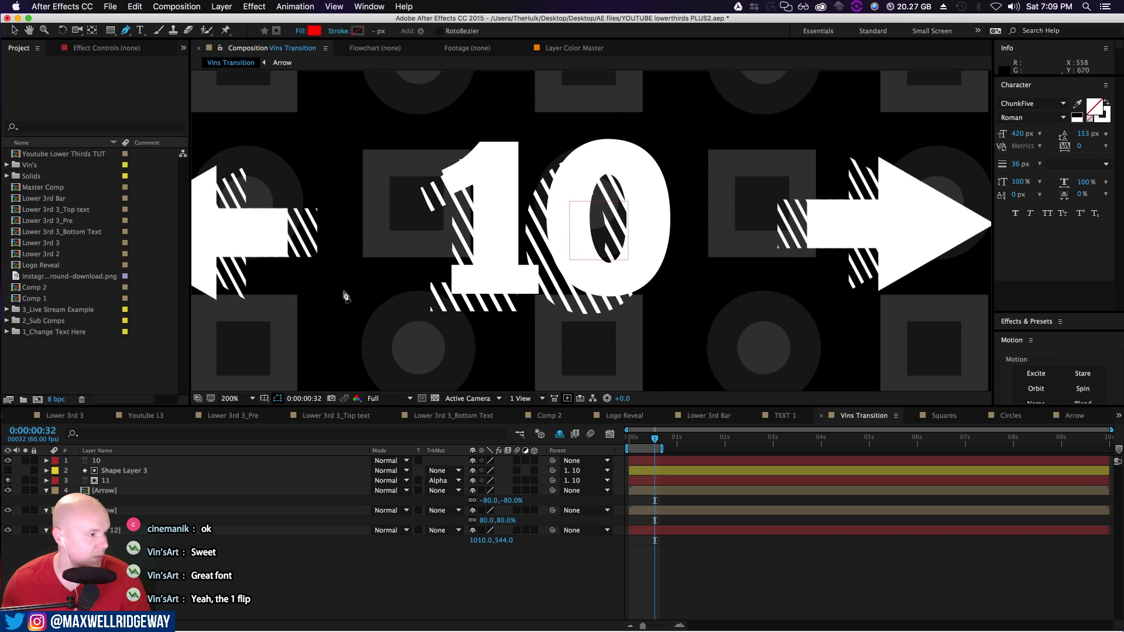
click(477, 128)
drag(410, 174, 375, 180)
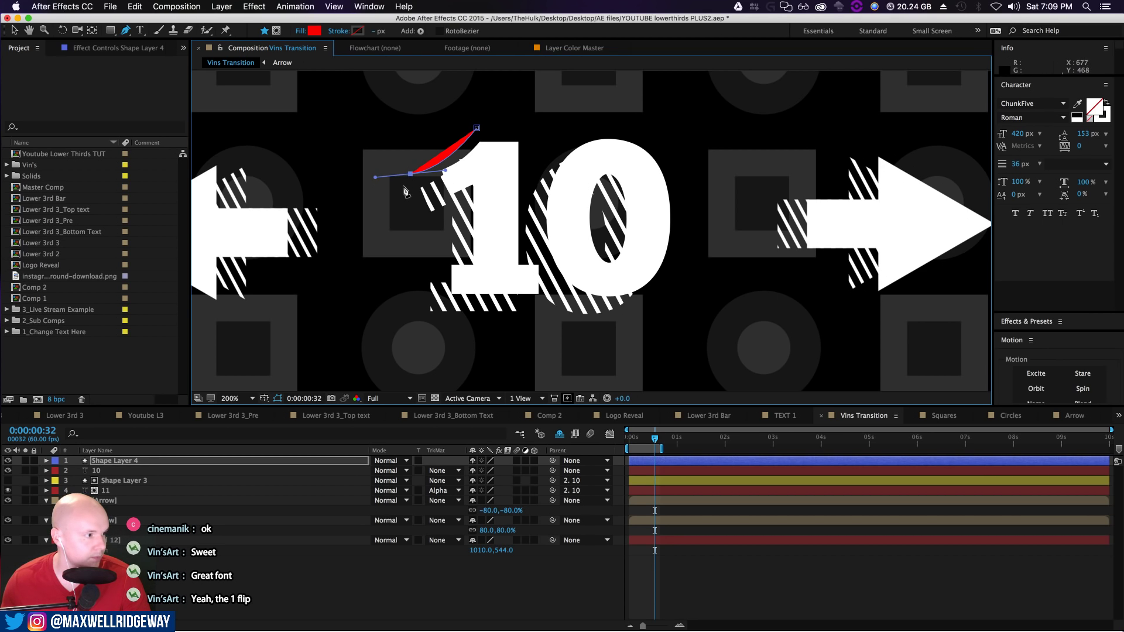
key(v)
drag(410, 175, 403, 173)
key(g)
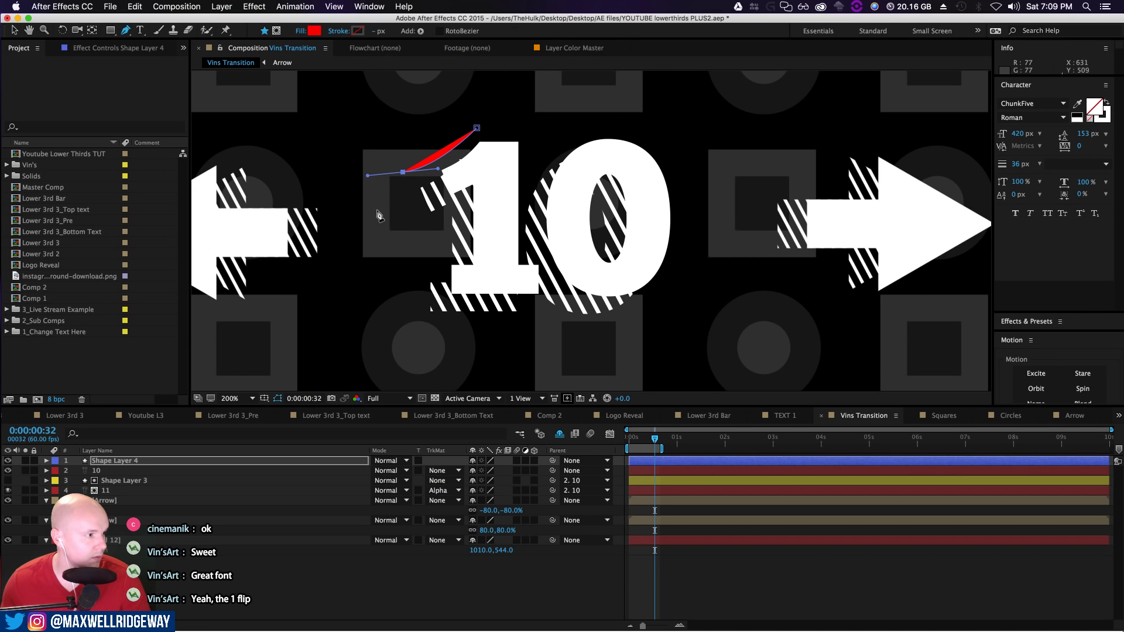
Continue the outline around the flag's striped shadow and down the 1's stem to the outer lower corner of its base
click(425, 223)
drag(369, 176, 397, 174)
click(445, 216)
click(442, 272)
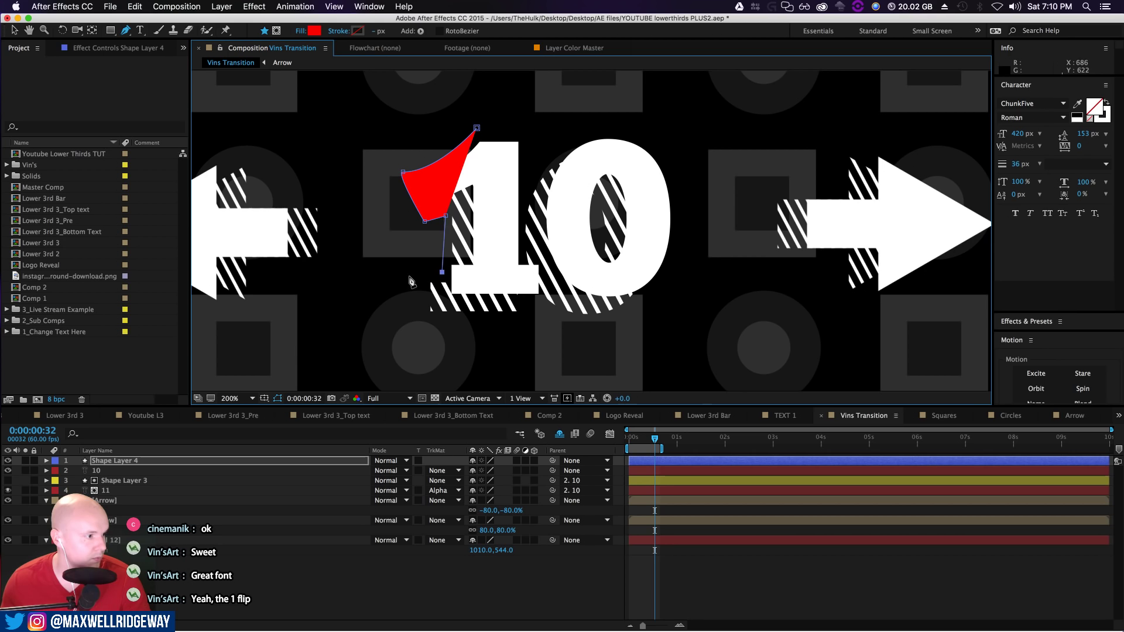
click(422, 273)
click(422, 322)
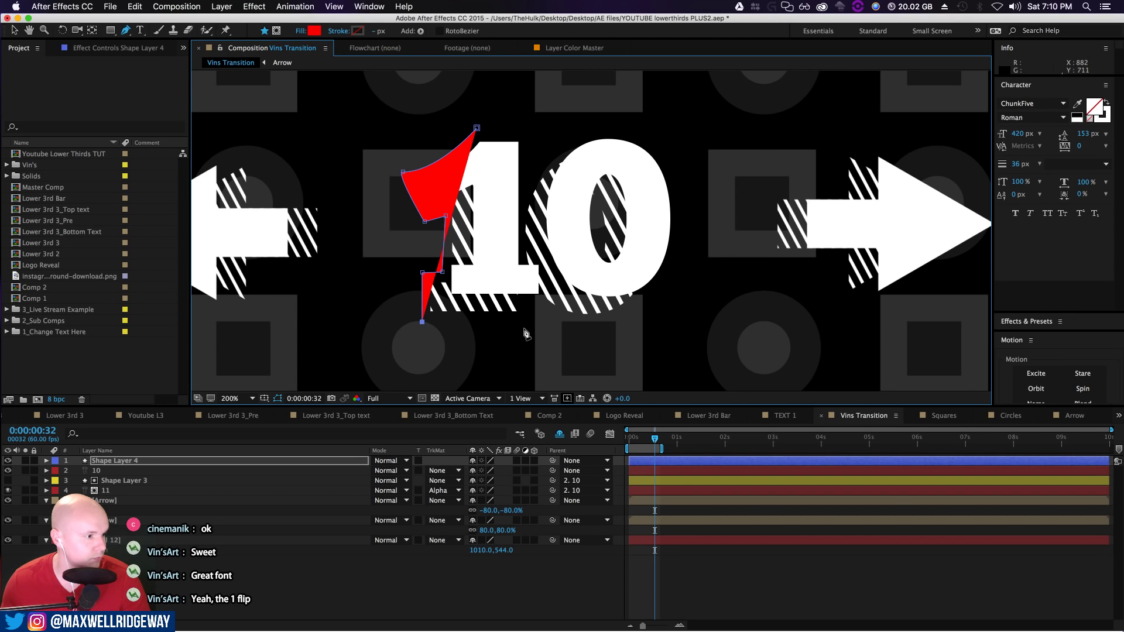
Extend the outline beneath the 1's base and curve it around the bottom, outer side and top of the 0
click(521, 327)
click(540, 312)
drag(643, 301, 663, 267)
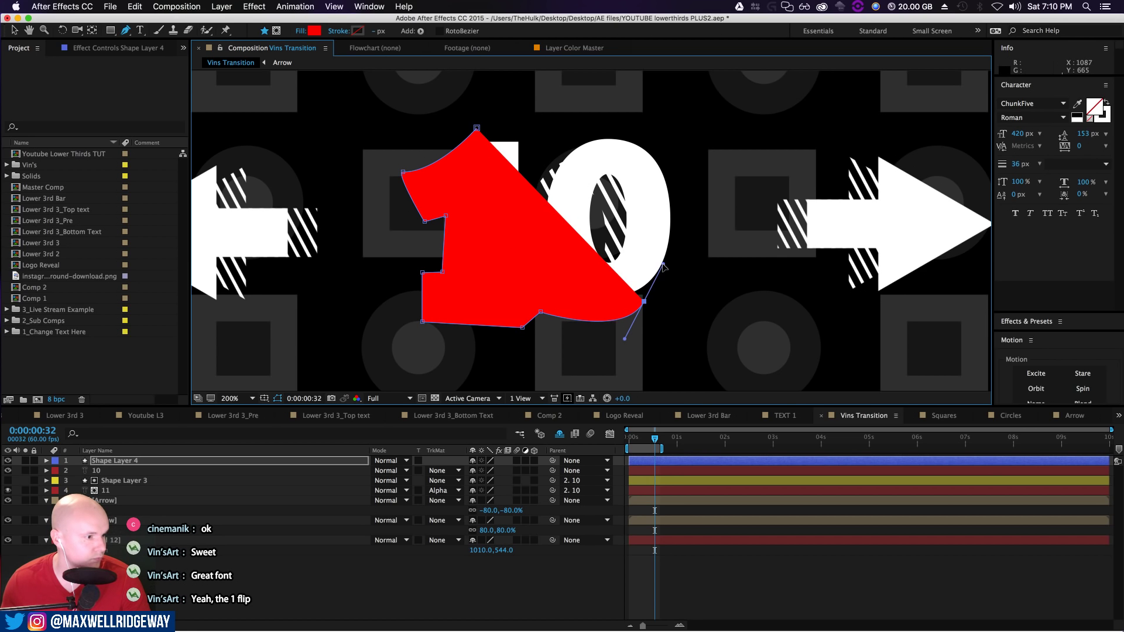
drag(663, 154, 622, 95)
drag(563, 155, 554, 162)
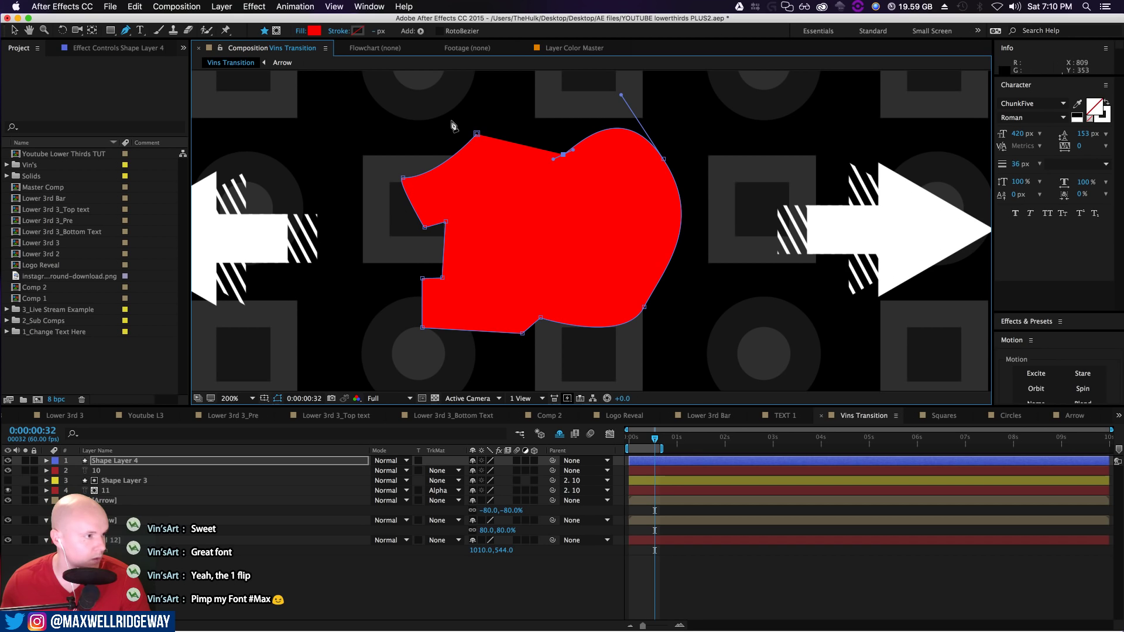
Give the traced outline a solid white 17 px stroke and remove its fill
click(337, 32)
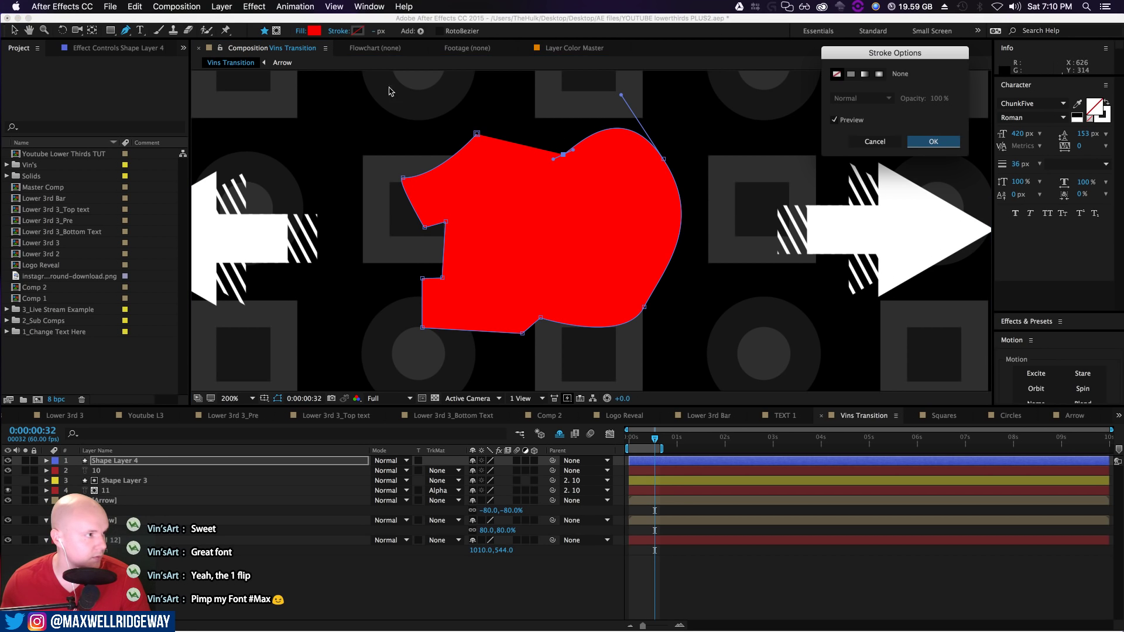
click(851, 74)
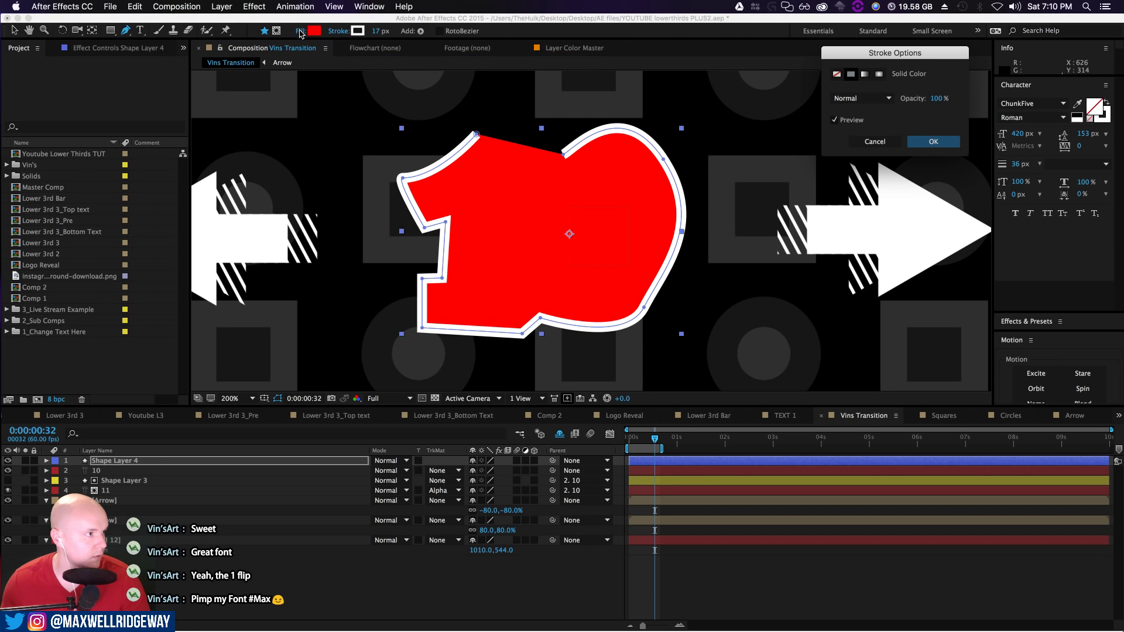
click(933, 141)
click(300, 31)
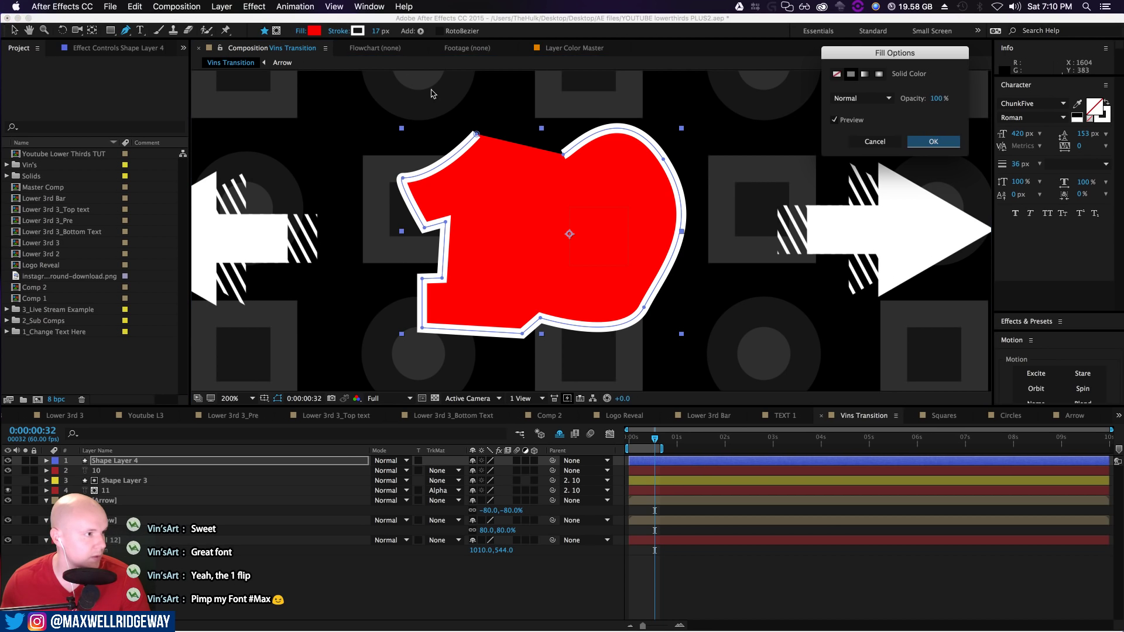
click(837, 74)
click(933, 141)
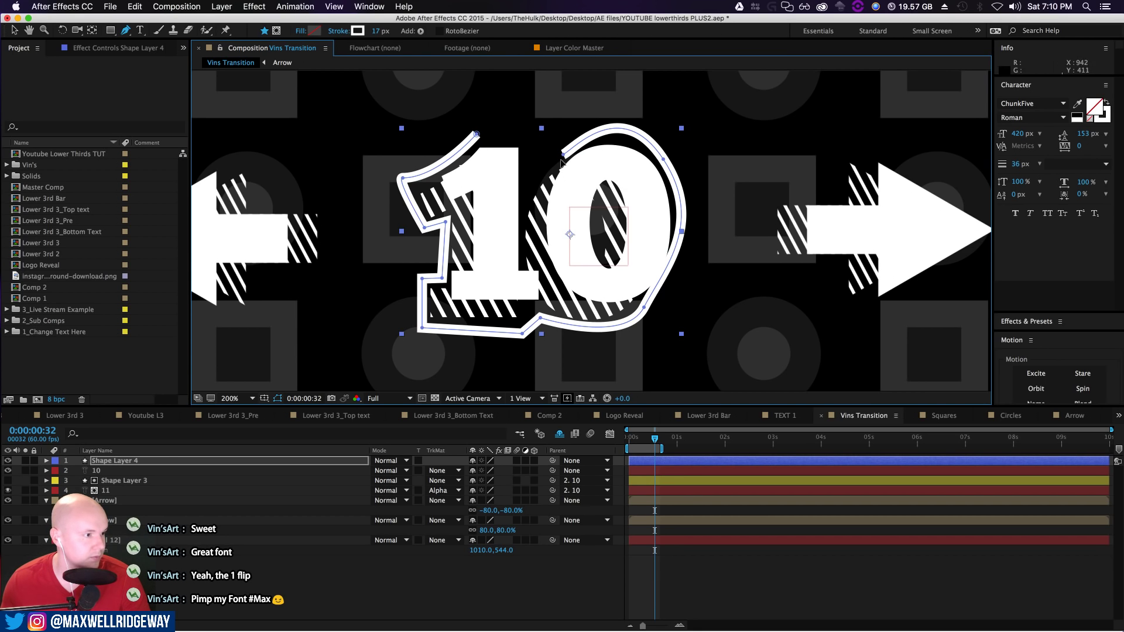
Try refining the outline's curve around the 0 with its upper handle and lower point, undoing the point's move
key(v)
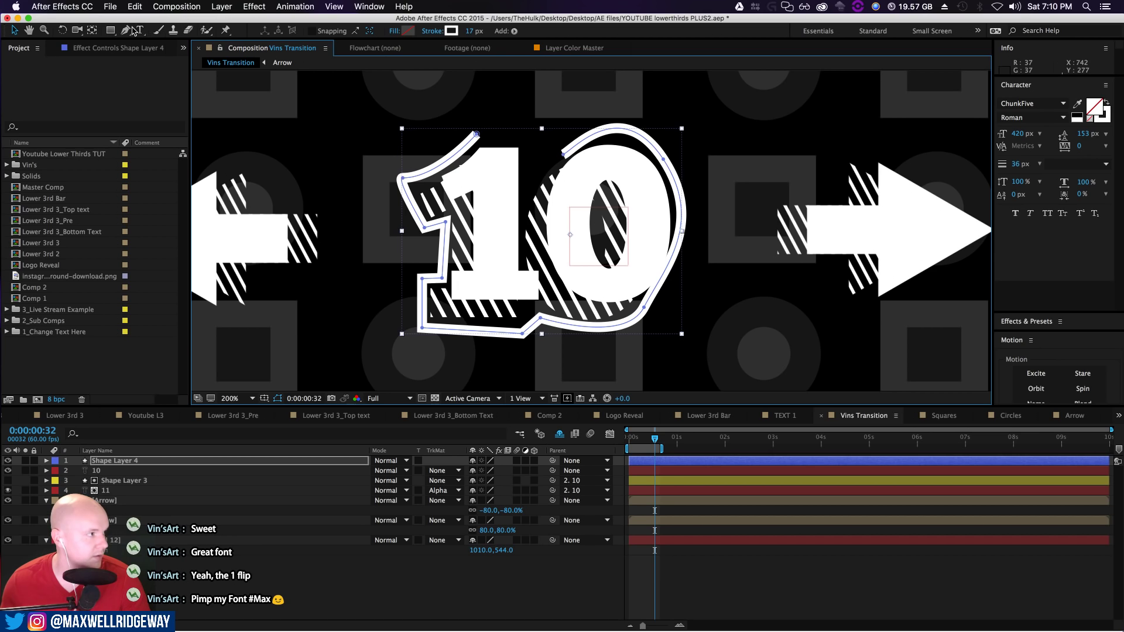
key(g)
click(564, 154)
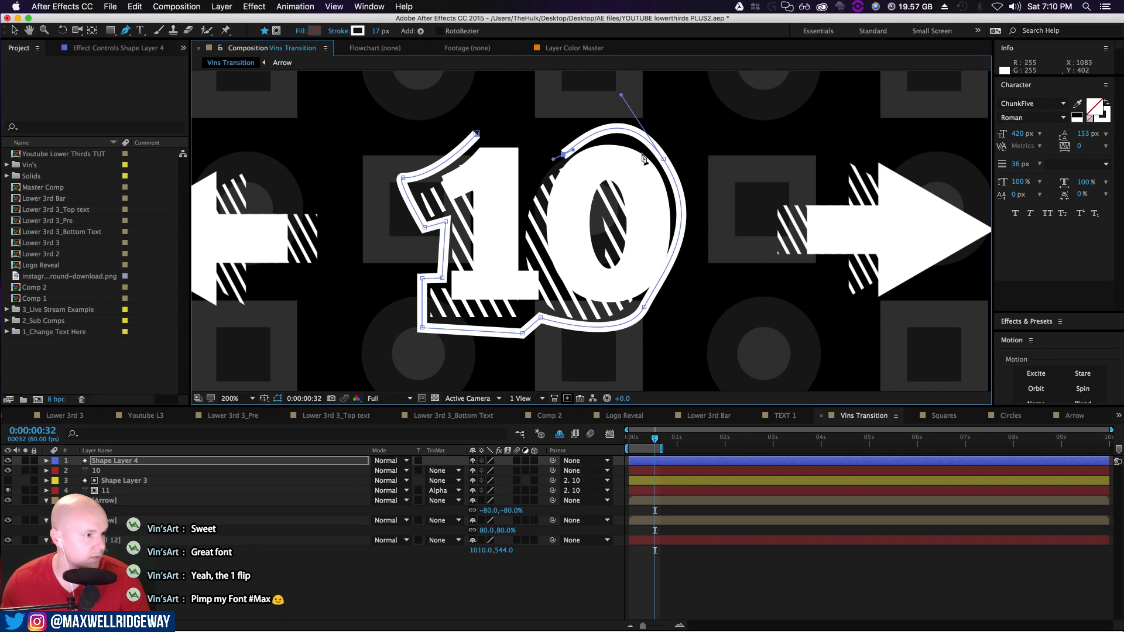
mouse_move(620, 96)
mouse_down()
mouse_move(628, 104)
mouse_move(611, 107)
mouse_up()
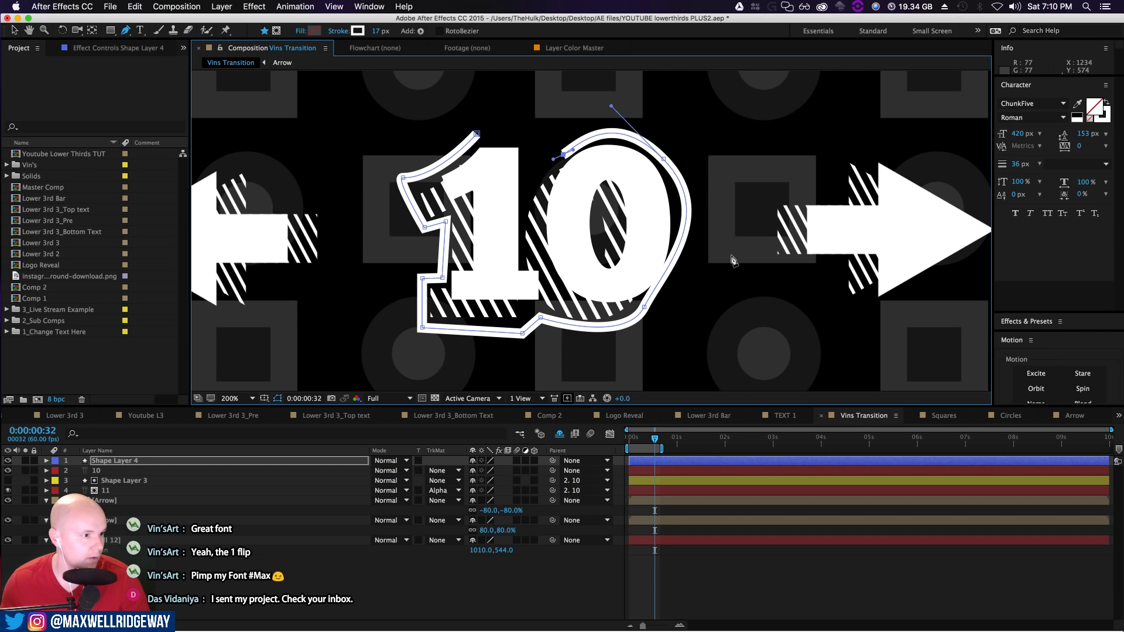
mouse_move(646, 305)
mouse_down()
mouse_move(669, 265)
mouse_move(640, 309)
mouse_up()
key(super+z)
Delete the outline's last two points around the 0 and reshape the curve handle at the remaining lower endpoint
click(563, 155)
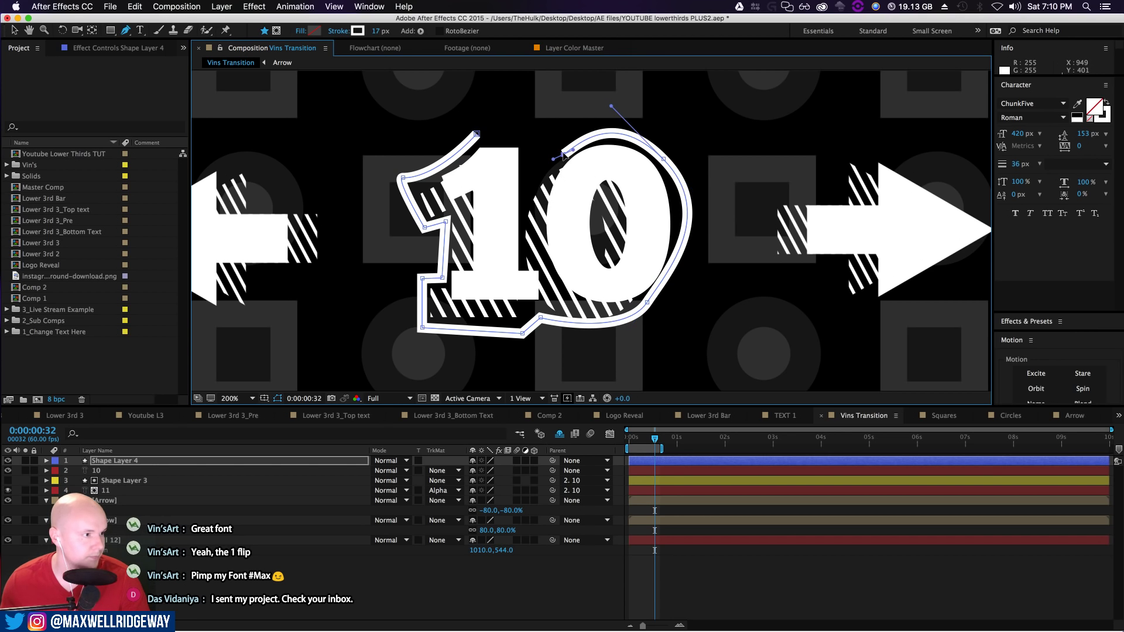
key(Delete)
click(663, 160)
key(Delete)
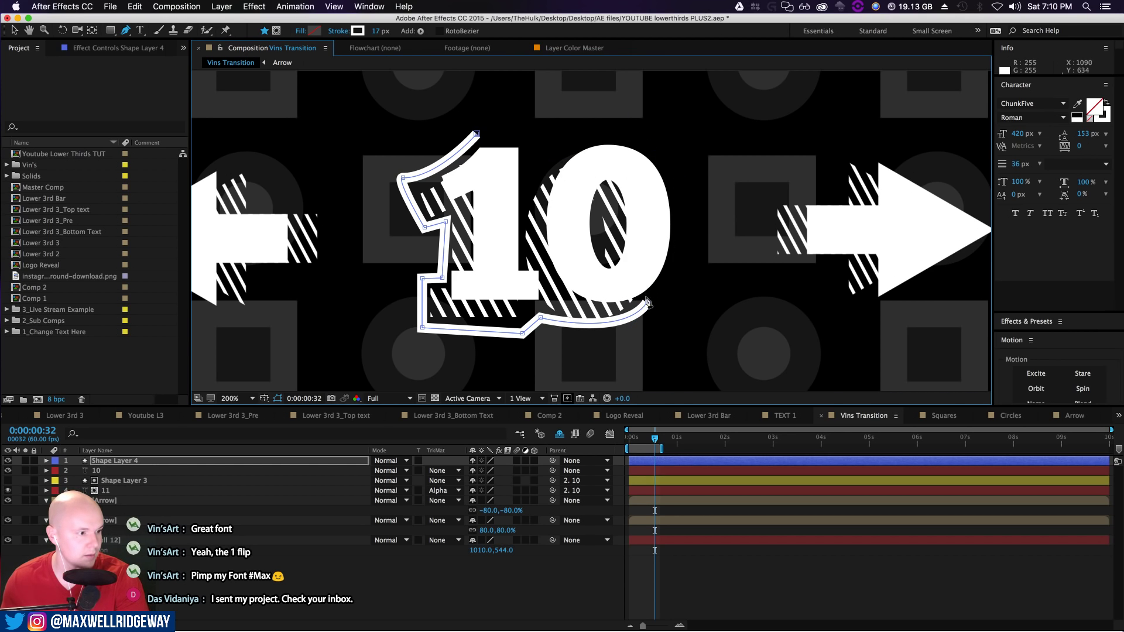
drag(647, 303, 614, 358)
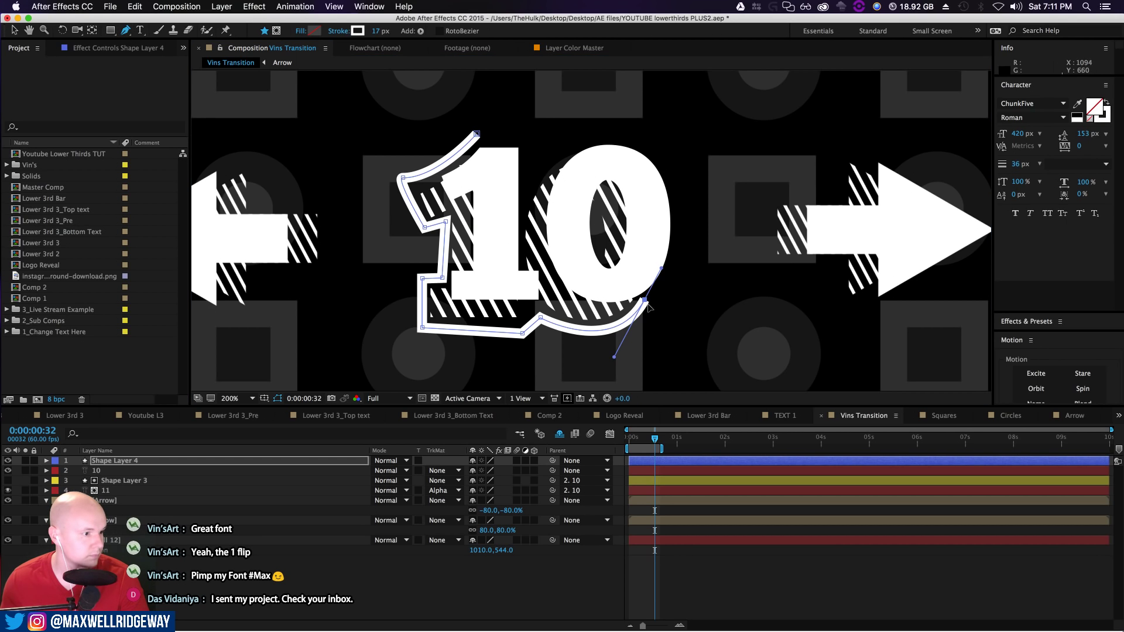
click(679, 284)
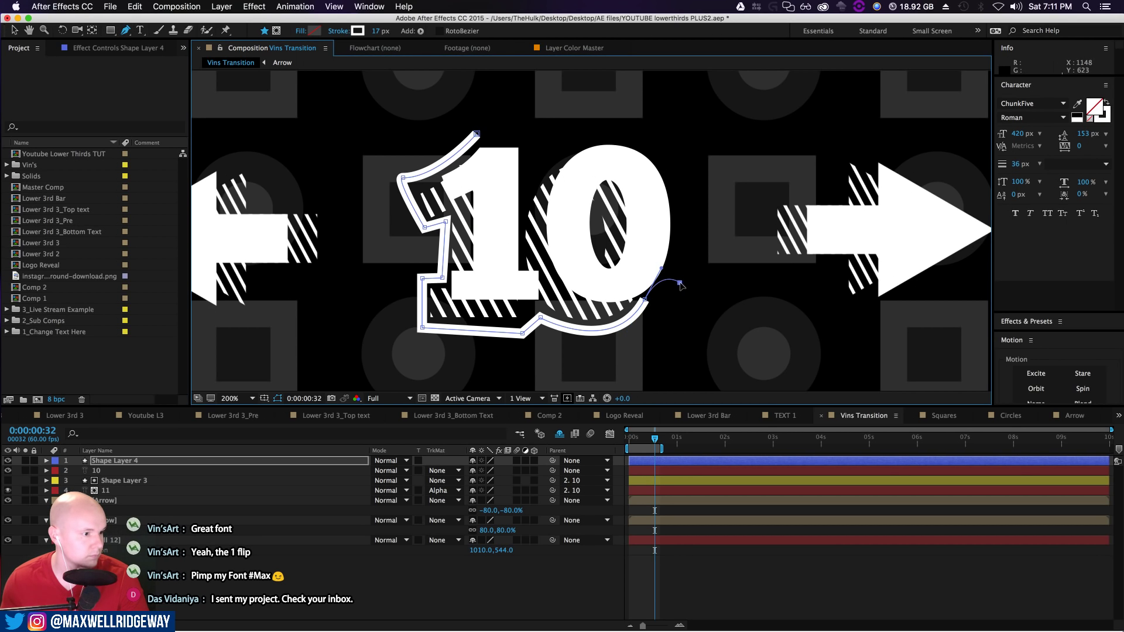
mouse_move(662, 268)
mouse_down()
mouse_move(660, 281)
mouse_move(678, 280)
mouse_move(651, 288)
mouse_up()
key(super+z)
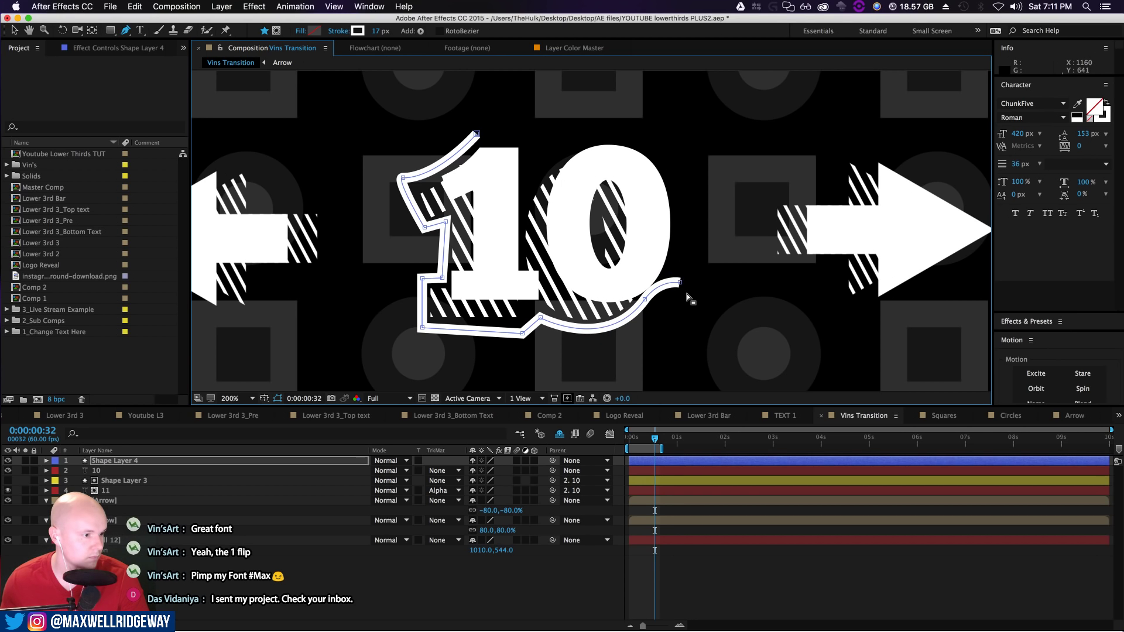
key(super+z)
key(super+z)
key(super+z)
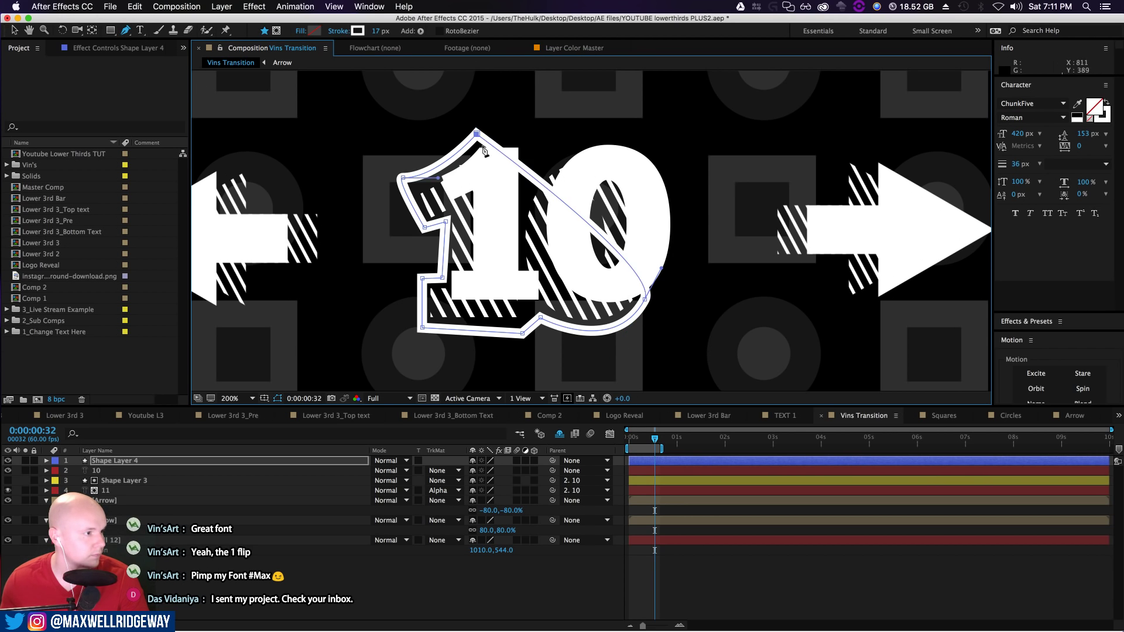
Add a short outline segment at the 0's lower outer edge and adjust its handle and endpoint to follow the curve
scroll(679, 297, up, 2)
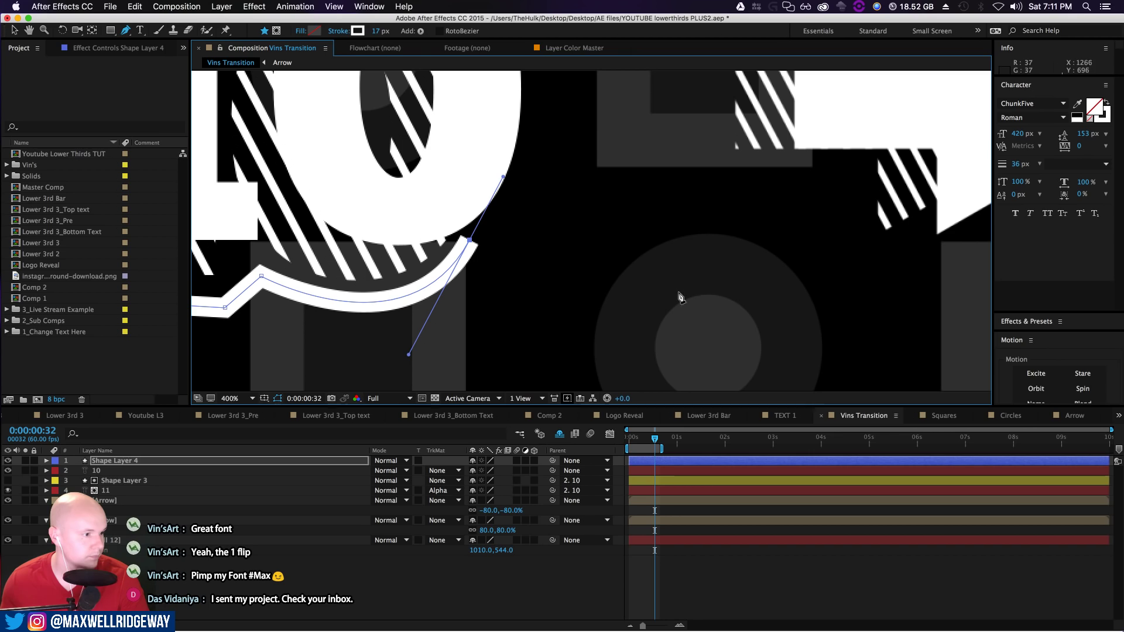
click(501, 216)
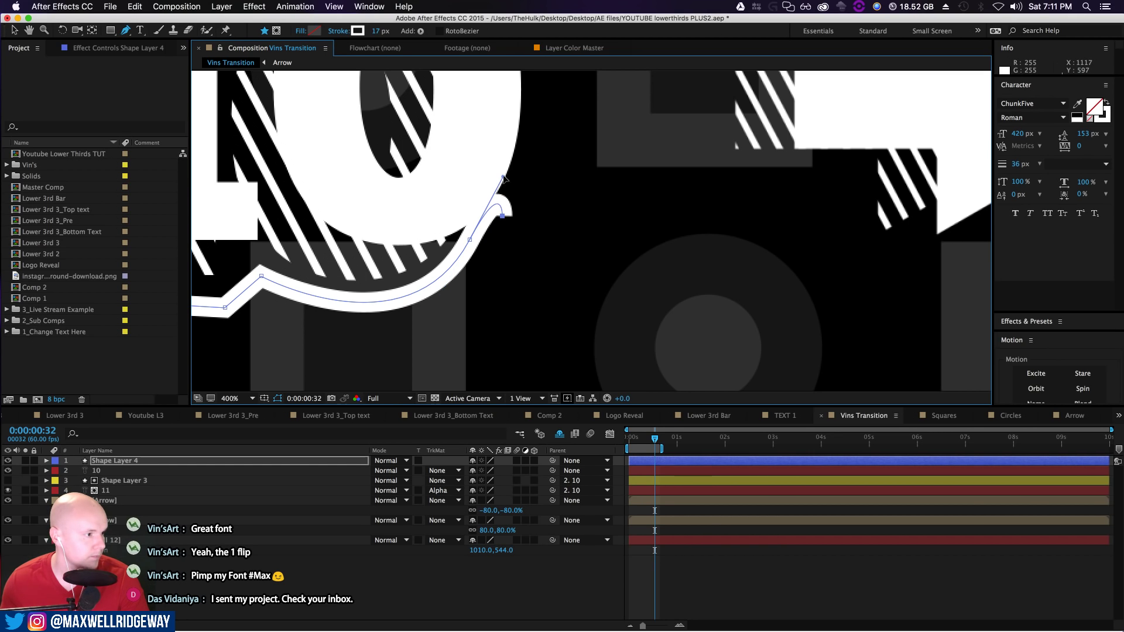
mouse_move(501, 183)
mouse_down()
mouse_move(476, 229)
mouse_move(493, 225)
mouse_move(470, 251)
mouse_move(493, 233)
mouse_up()
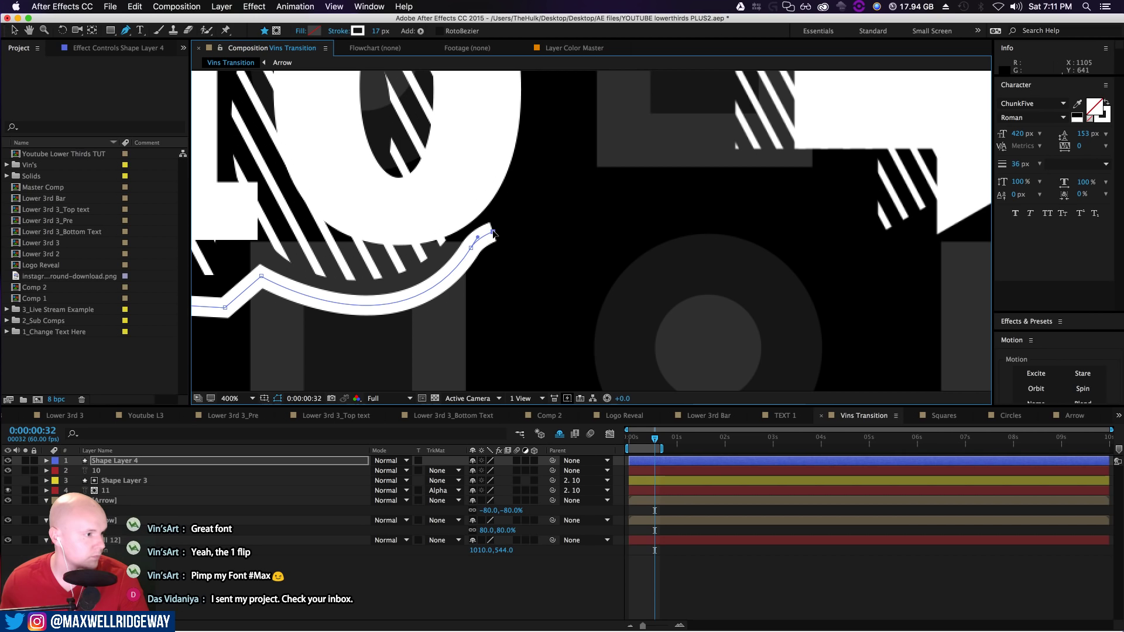
Continue the outline up the 0's outer side and over its top with curved points, refining the side point's handle
scroll(496, 193, down, 4)
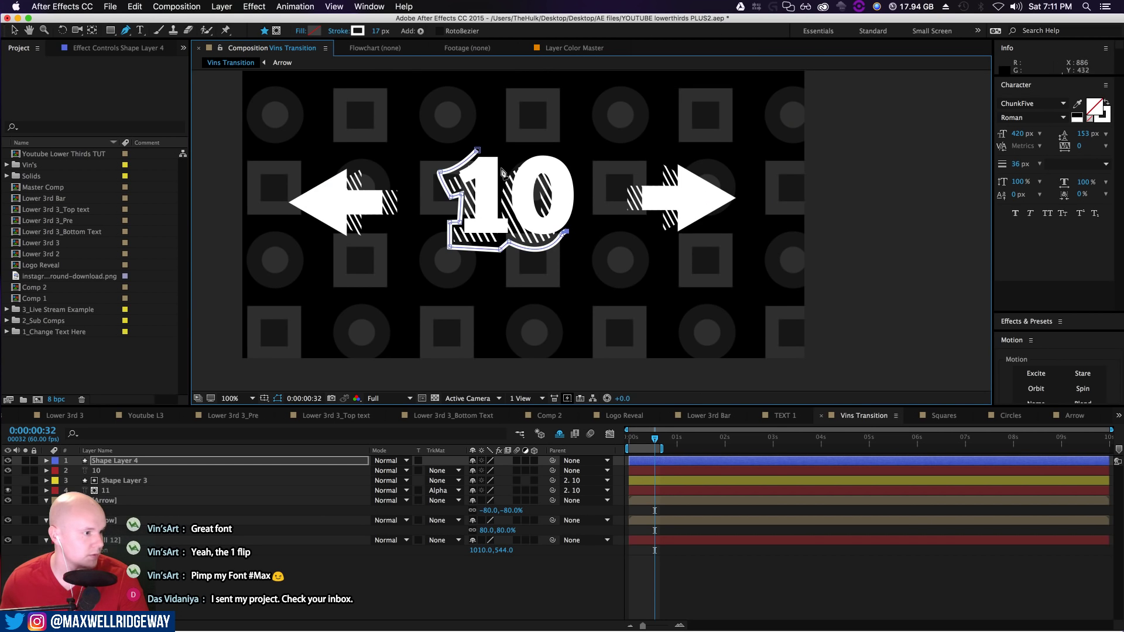
key(period)
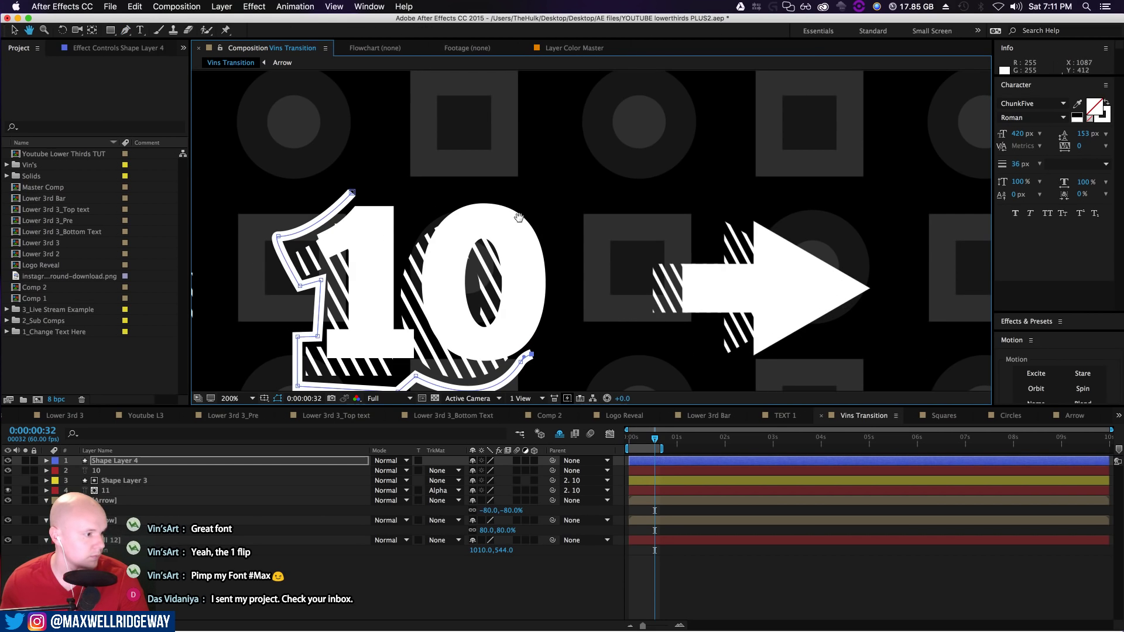
key(g)
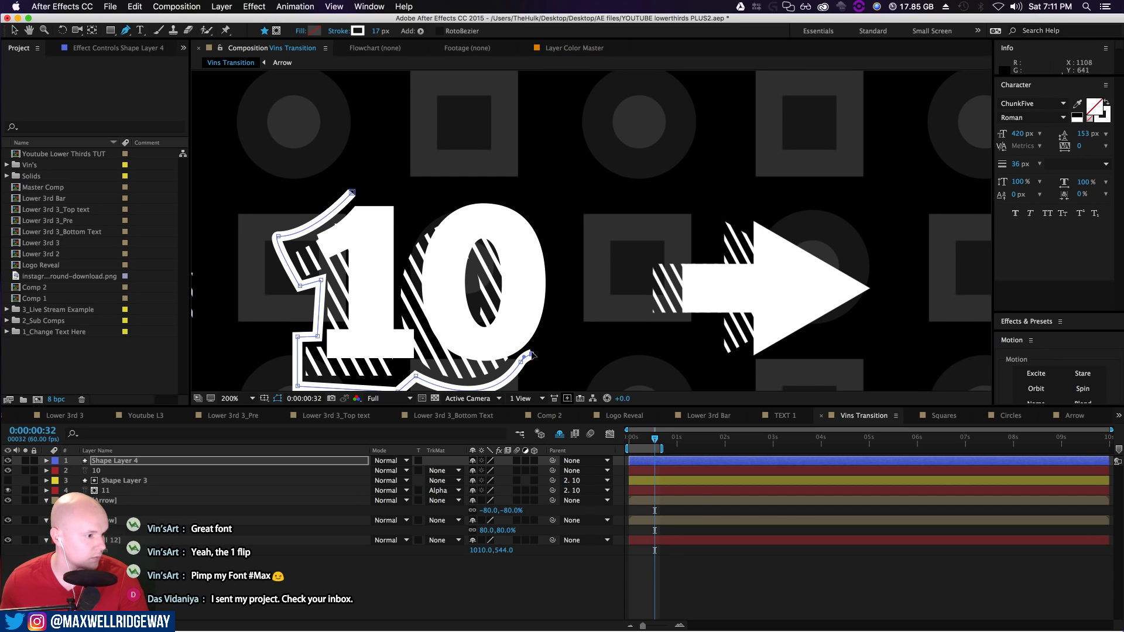
drag(554, 280, 548, 235)
drag(553, 280, 556, 280)
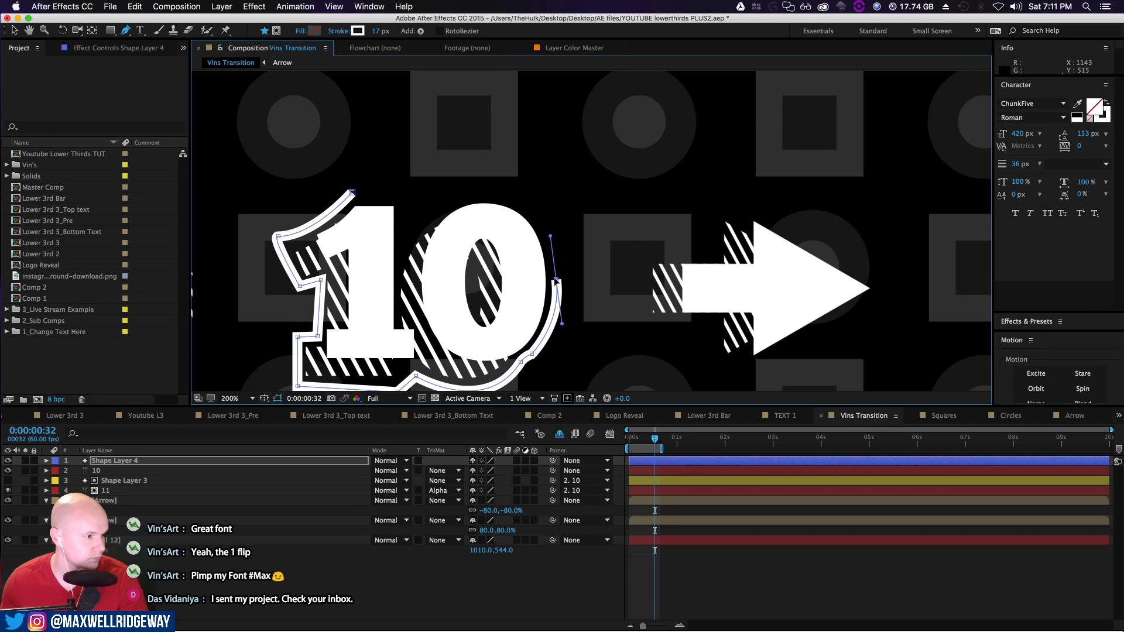
drag(484, 195, 424, 198)
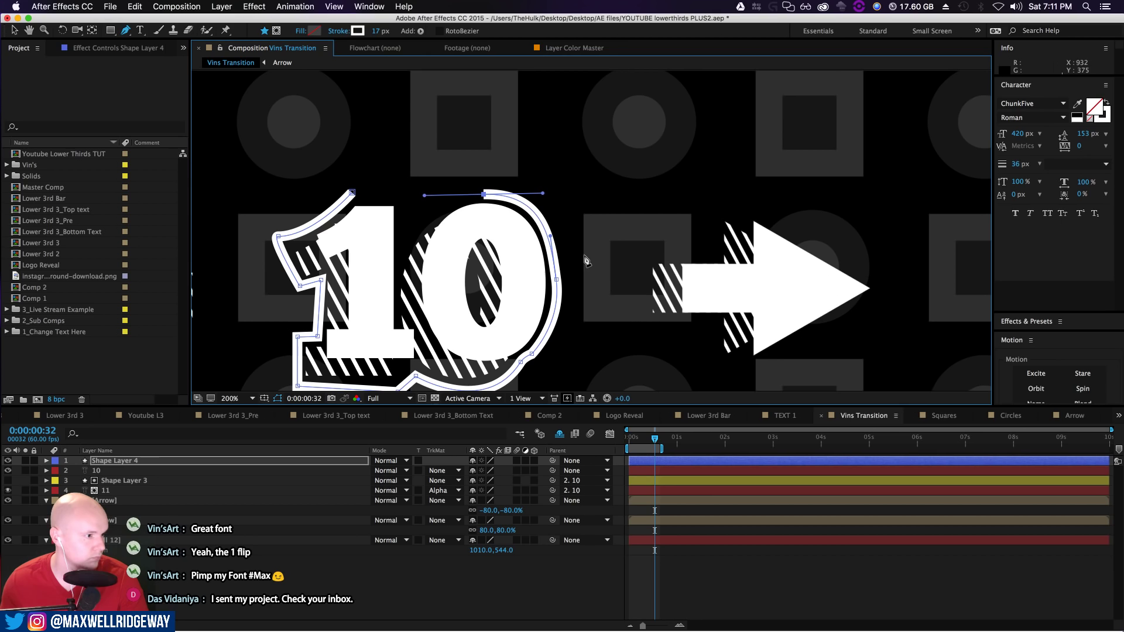
drag(552, 237, 554, 236)
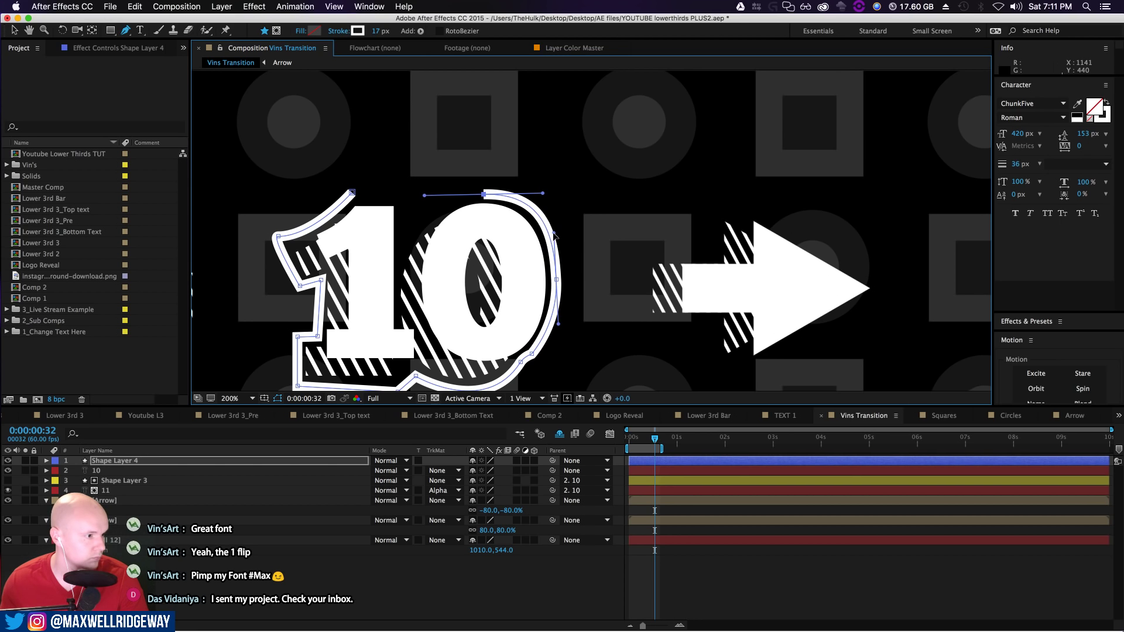
Run the outline down into the notch between the digits and up above the 1, close it at its starting point, and adjust the notch
click(404, 240)
drag(403, 242, 400, 246)
click(404, 192)
click(352, 192)
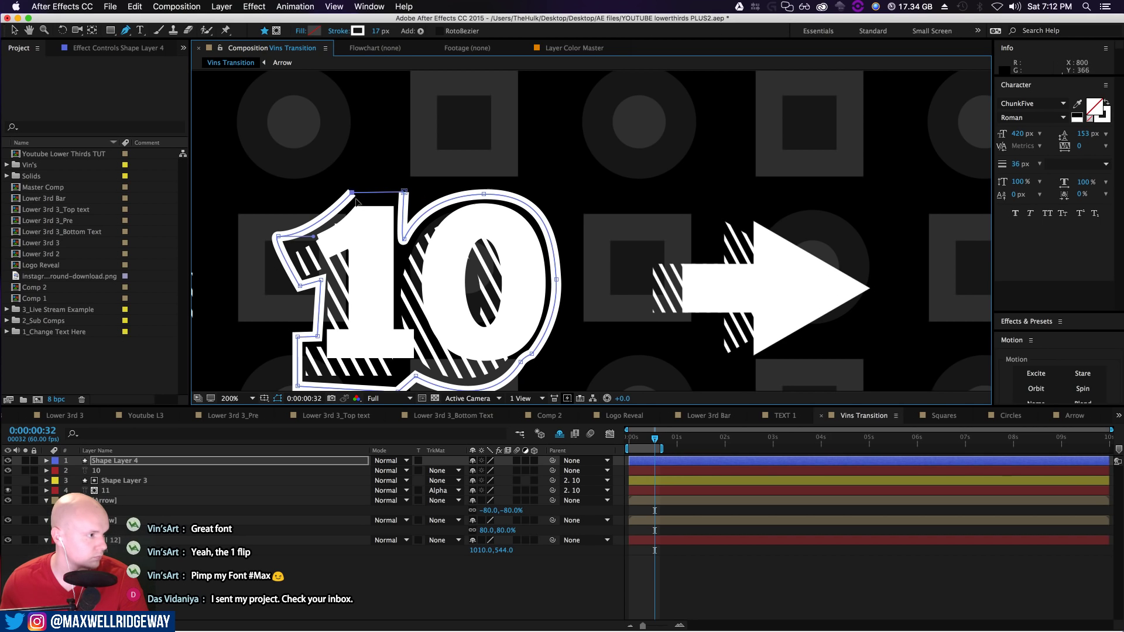
drag(403, 239, 405, 238)
Retract the outer curve handle at the outline's corner on the 1's flag and adjust its inner handle
key(space)
drag(466, 302, 580, 232)
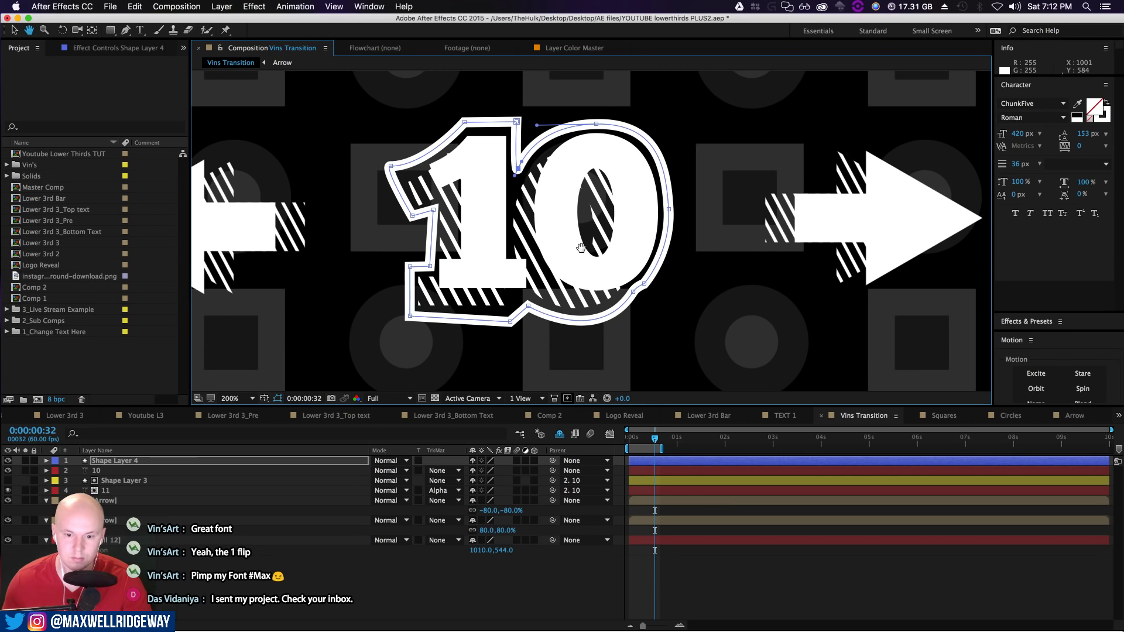
key(period)
drag(401, 218, 642, 326)
click(421, 216)
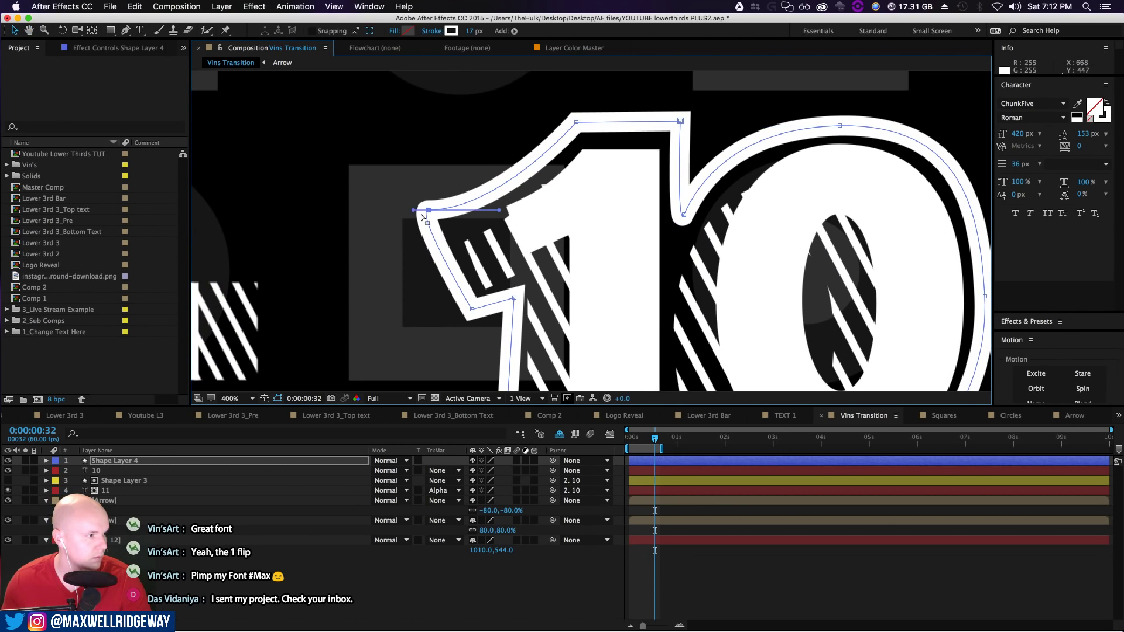
drag(413, 209, 428, 213)
drag(493, 231, 497, 210)
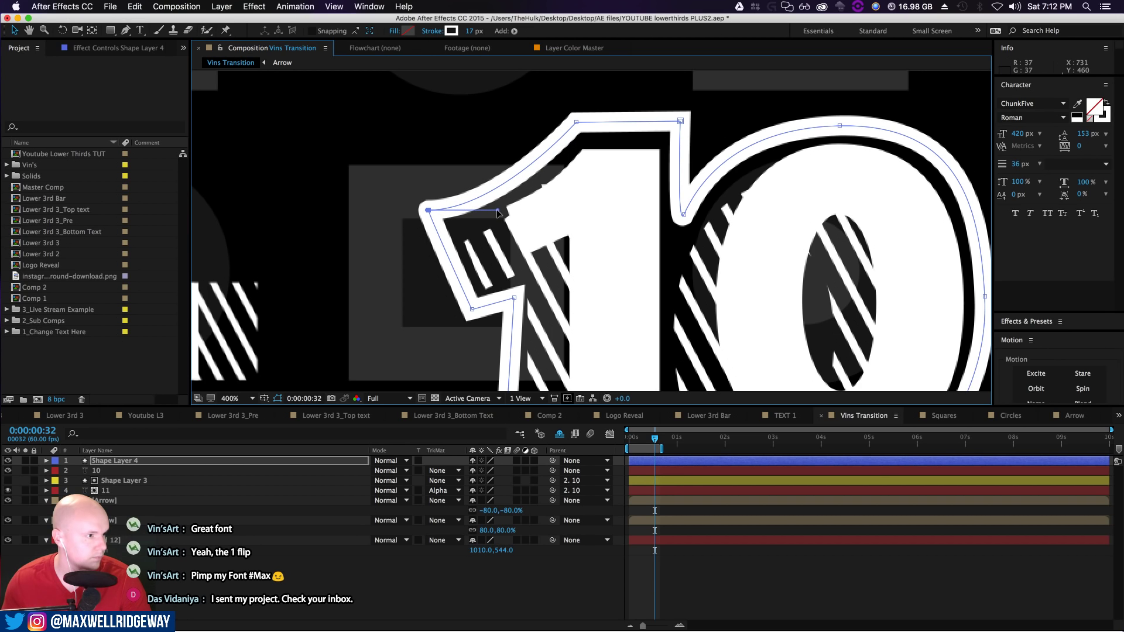
Level the outline's bottom edge under the 1 by raising its inner corner point, and deselect the outline to check the composition
scroll(650, 285, down, 2)
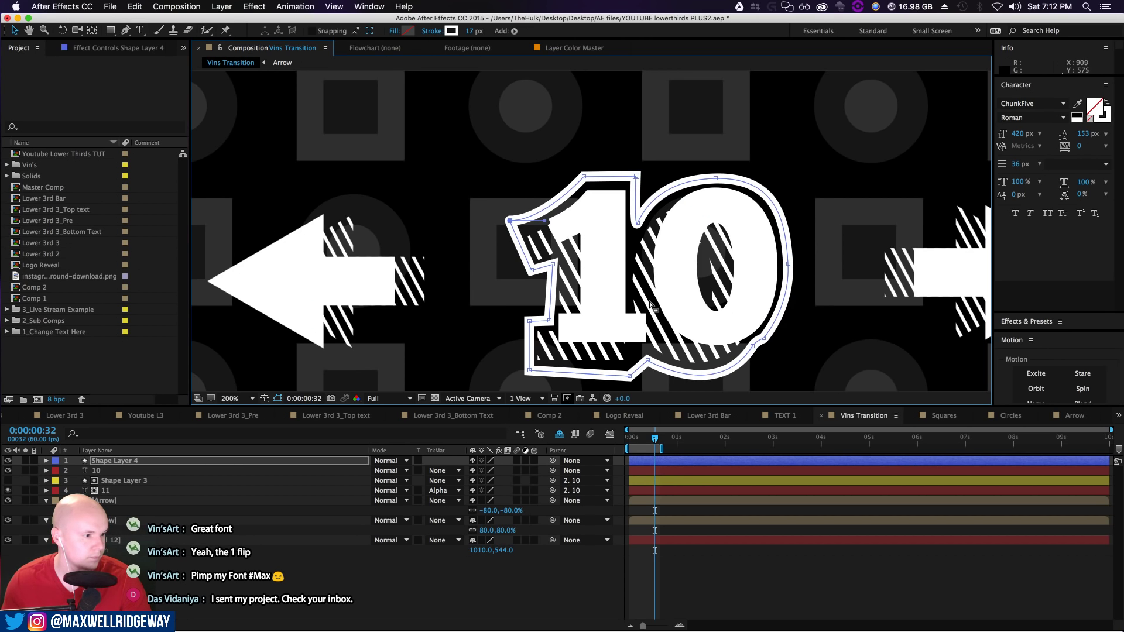
drag(630, 376, 629, 371)
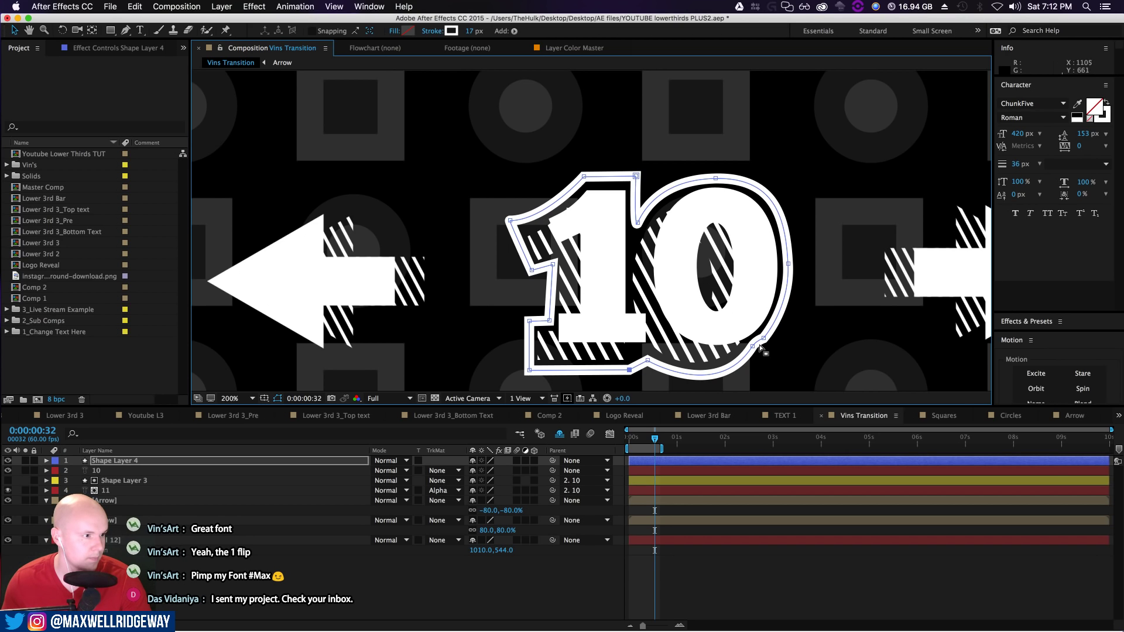
scroll(743, 295, down, 2)
click(900, 287)
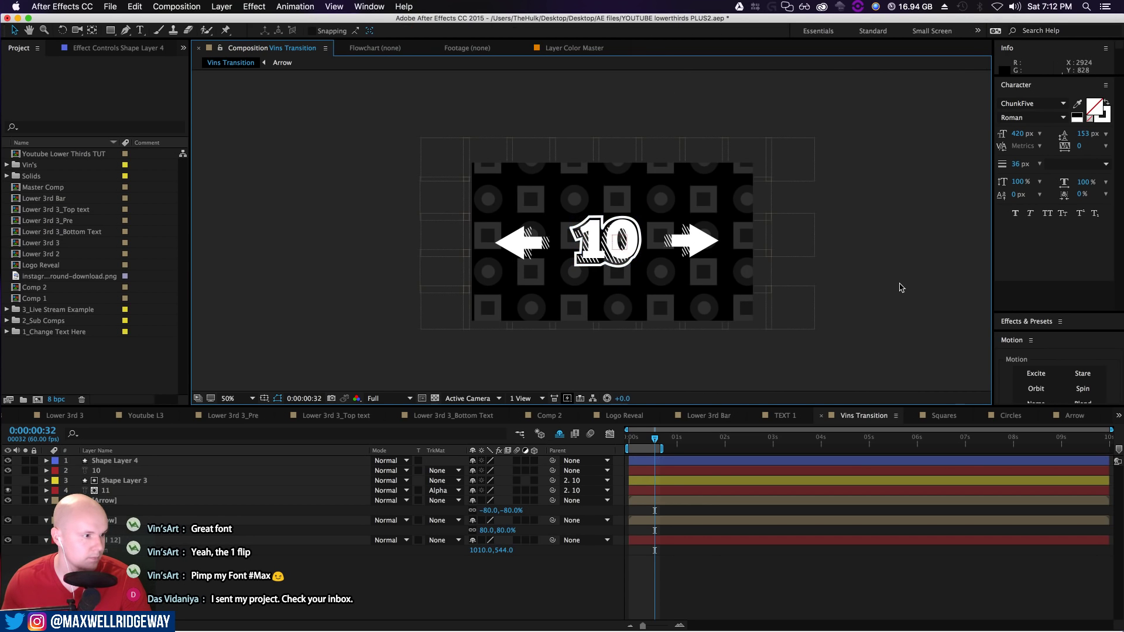
scroll(901, 288, up, 2)
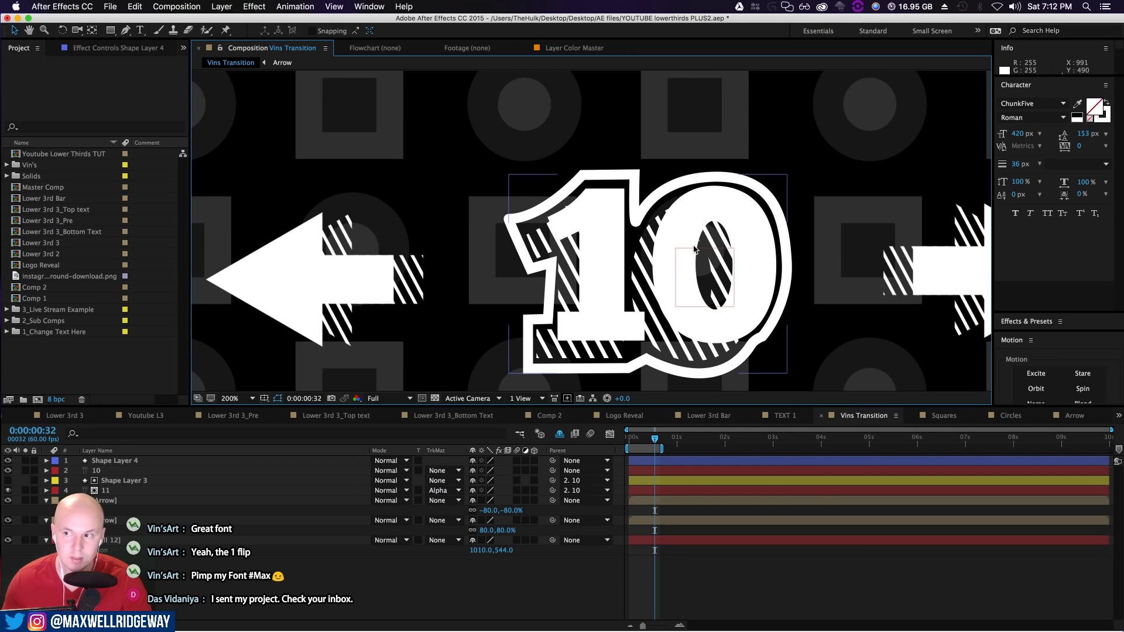
key(comma)
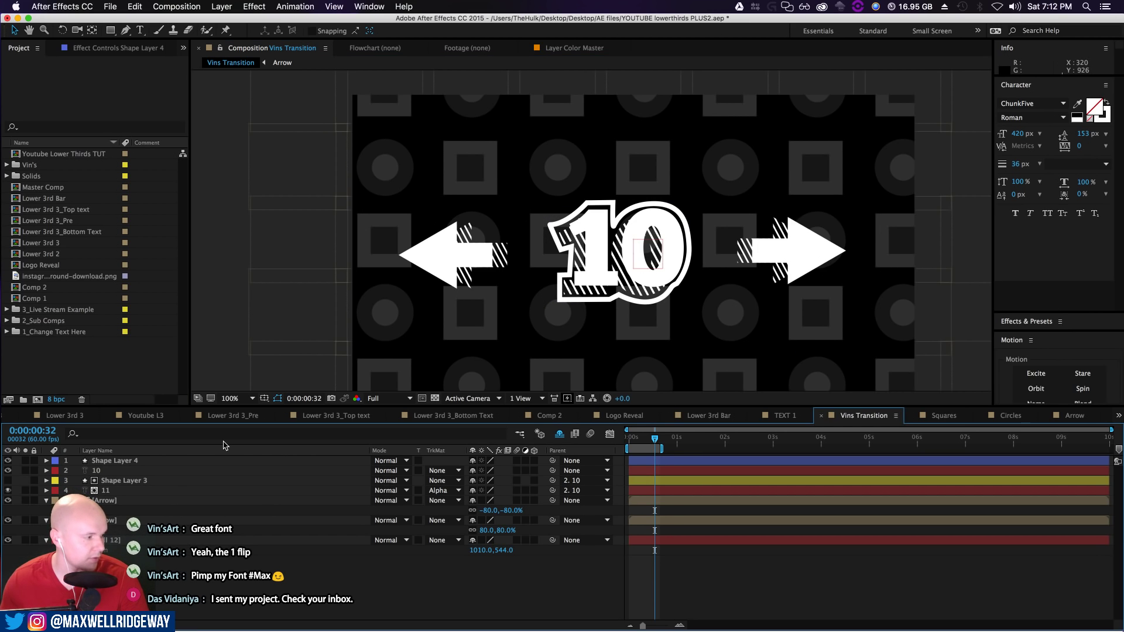
In the Arrow composition, set Shape Layer 3's repeater to 137 copies with an offset of -17
click(103, 501)
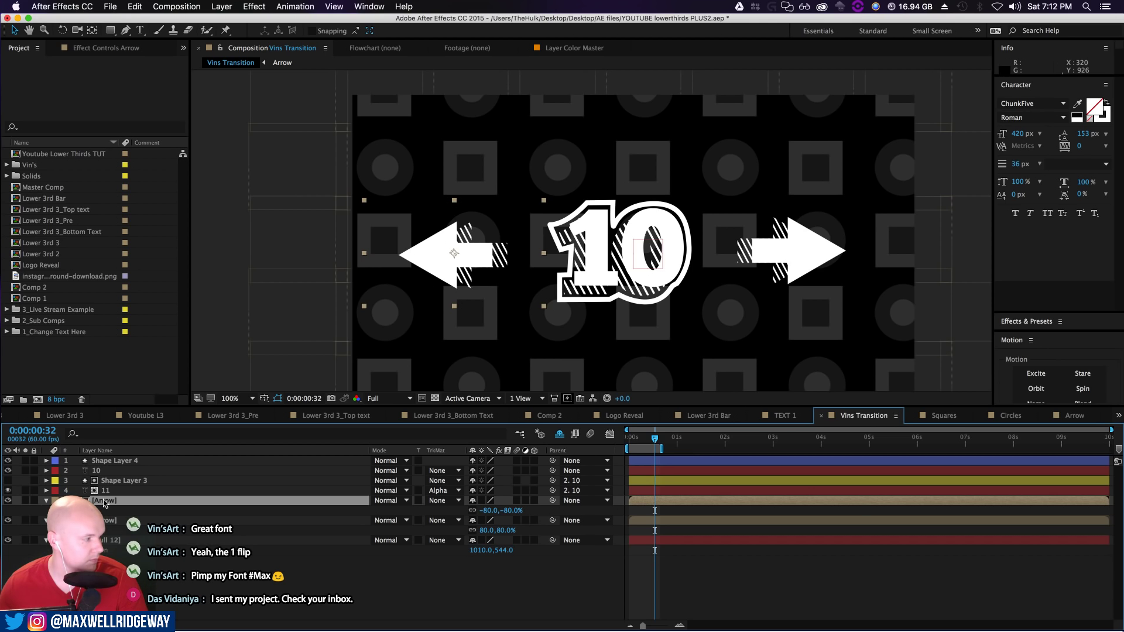
double_click(103, 501)
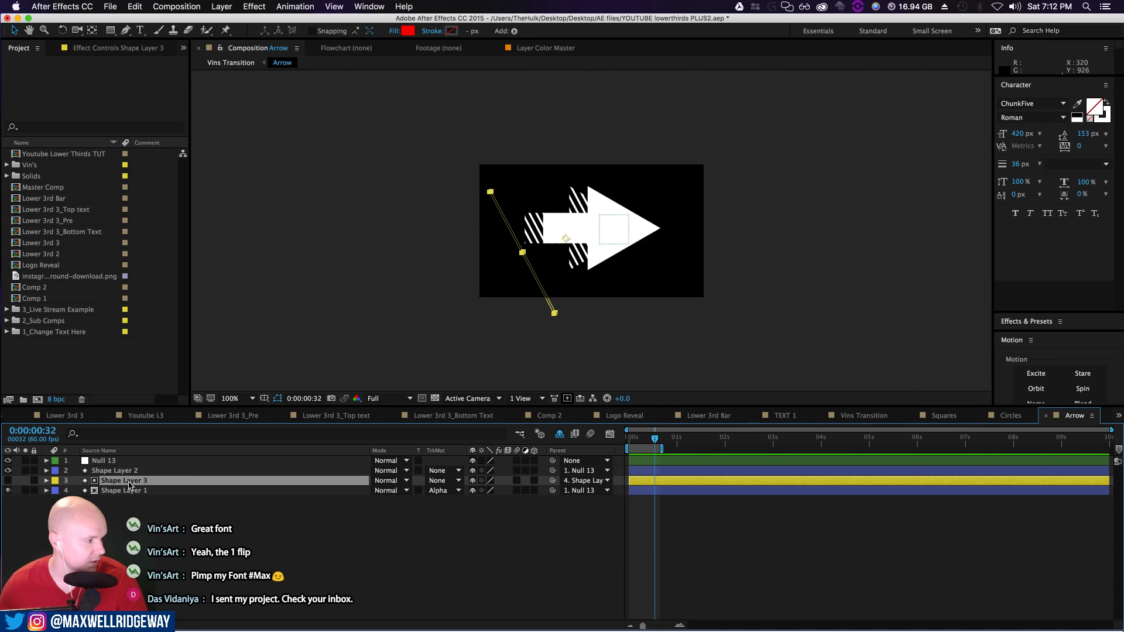
click(47, 480)
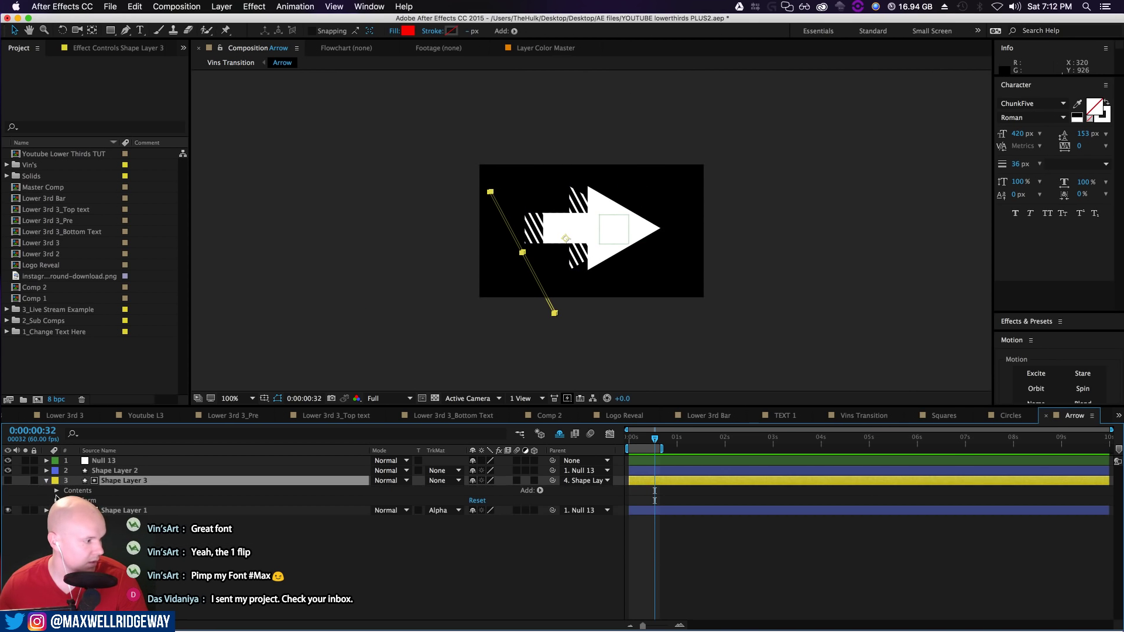
click(57, 490)
click(66, 510)
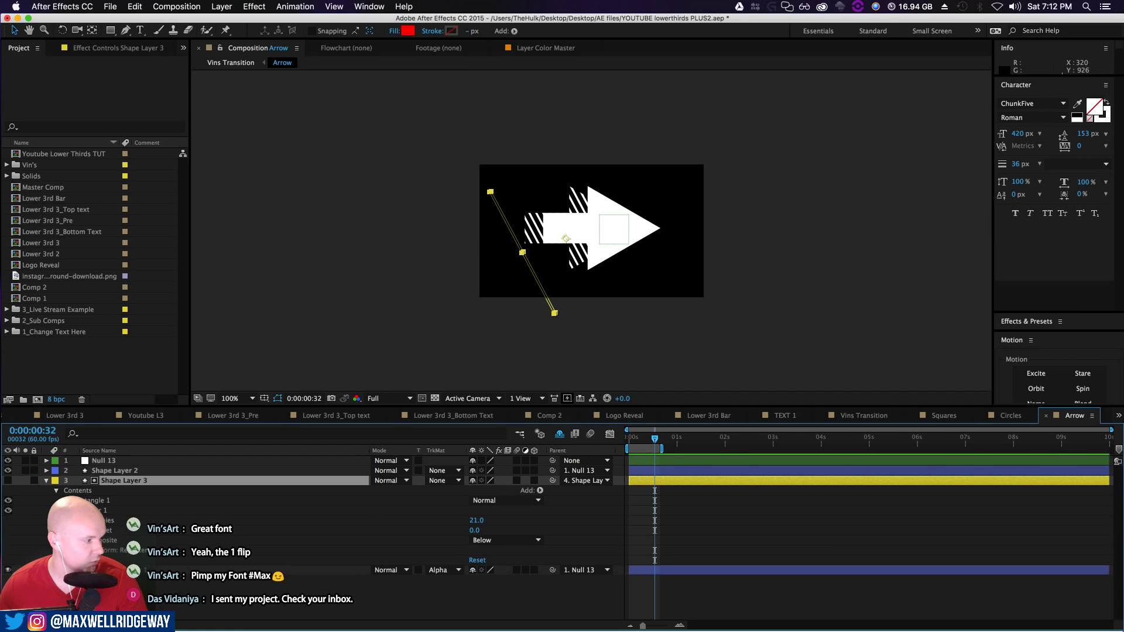
drag(475, 532, 492, 521)
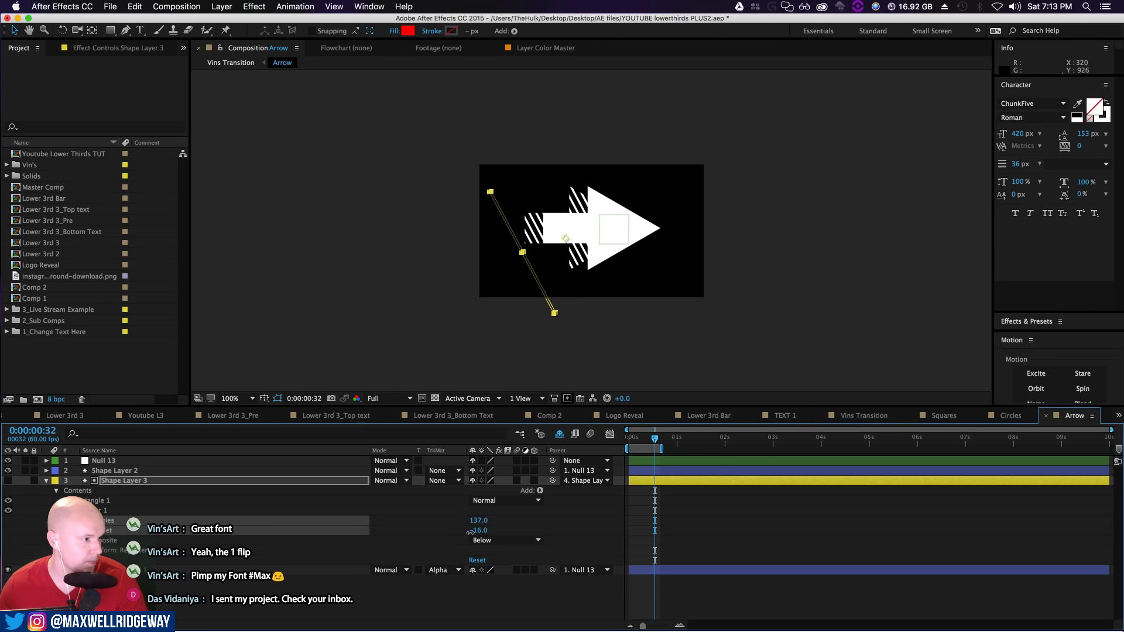
drag(477, 531, 468, 533)
click(76, 550)
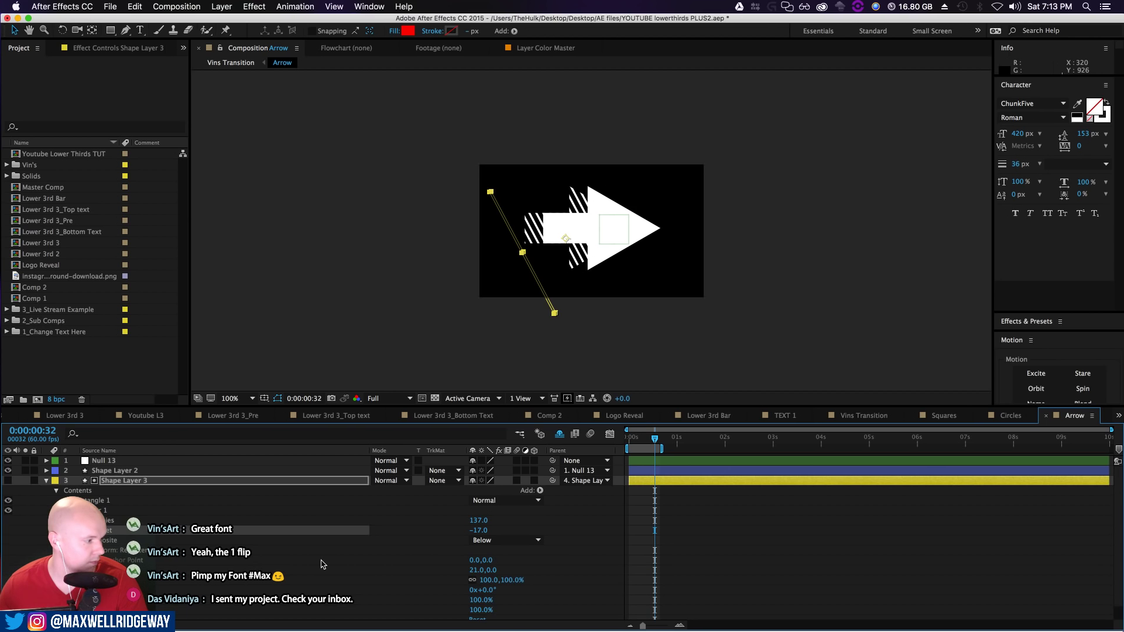
scroll(324, 565, down, 2)
mouse_move(475, 557)
mouse_down()
mouse_move(487, 559)
mouse_move(482, 568)
mouse_up()
key(super+z)
key(super+z)
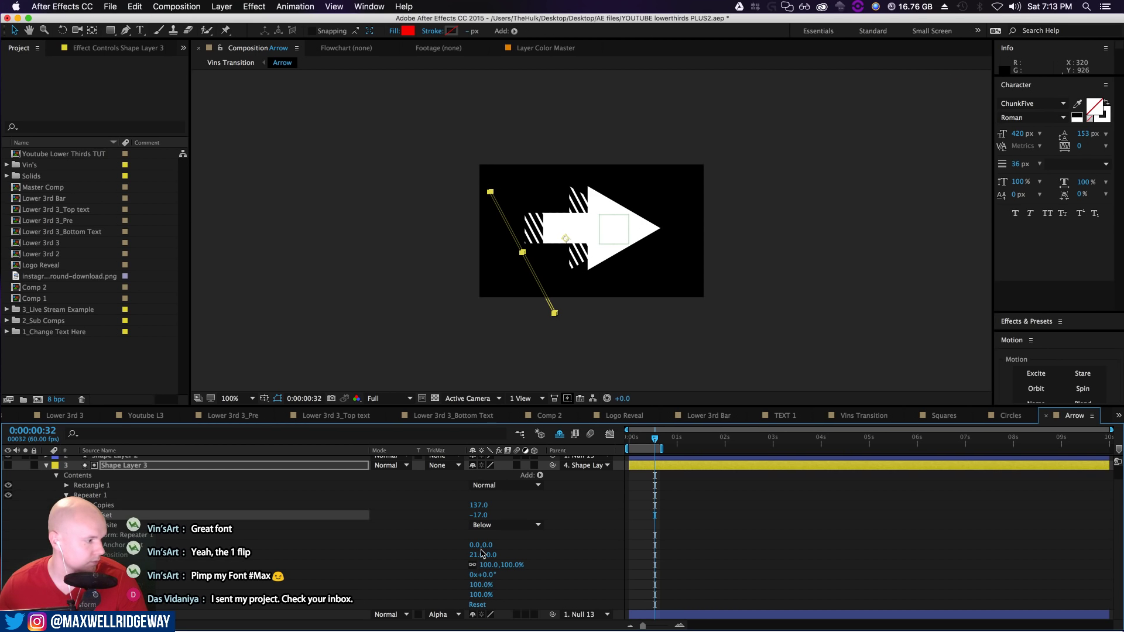
Shift the arrow's stripe layer slightly left and down, and add a Position keyframe for it at 0:00:00:00
click(122, 466)
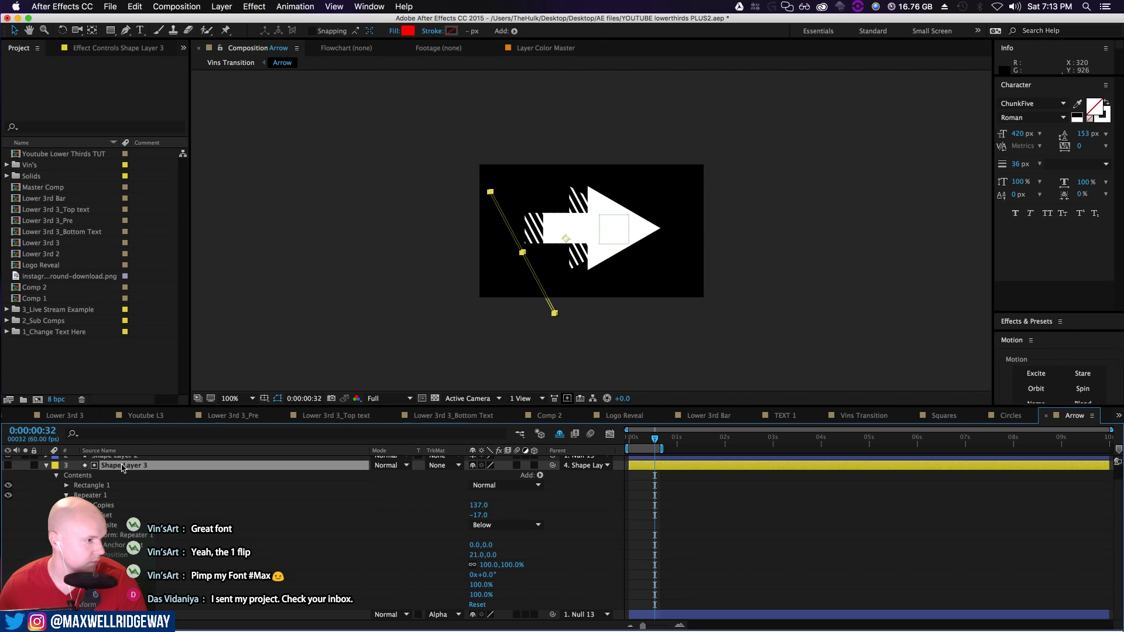
mouse_move(566, 240)
mouse_down()
mouse_move(535, 254)
mouse_move(554, 242)
mouse_up()
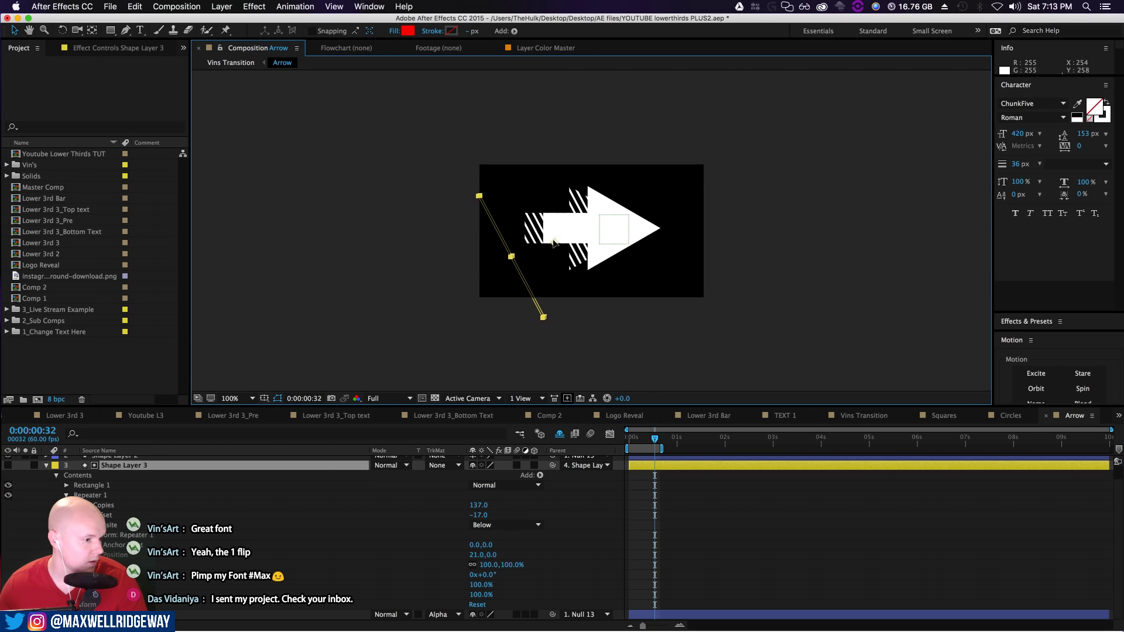
drag(655, 438, 613, 440)
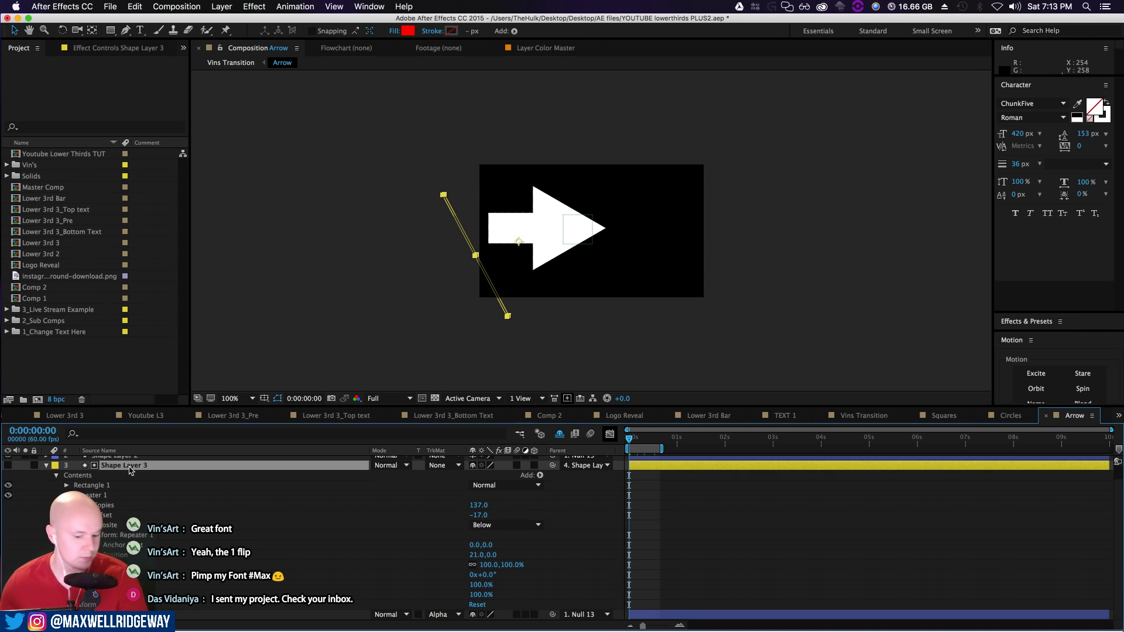
key(p)
click(76, 490)
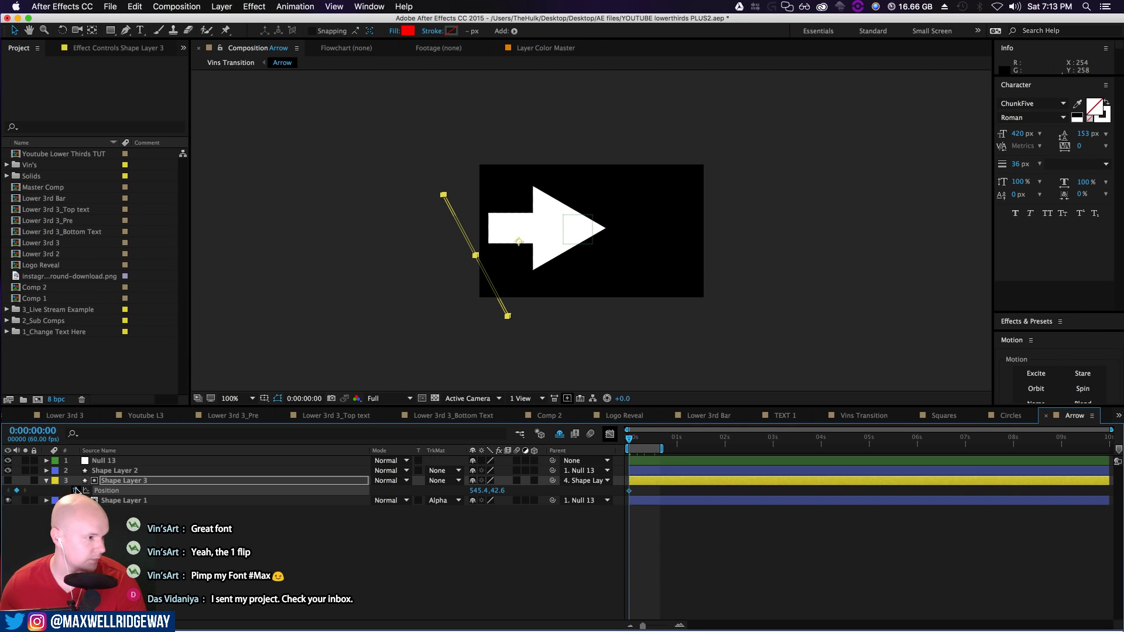
Keyframe the stripe layer's Position at about 519, -11 on frame 34, move that keyframe past one second, and preview the motion
drag(630, 439, 657, 442)
drag(554, 240, 571, 236)
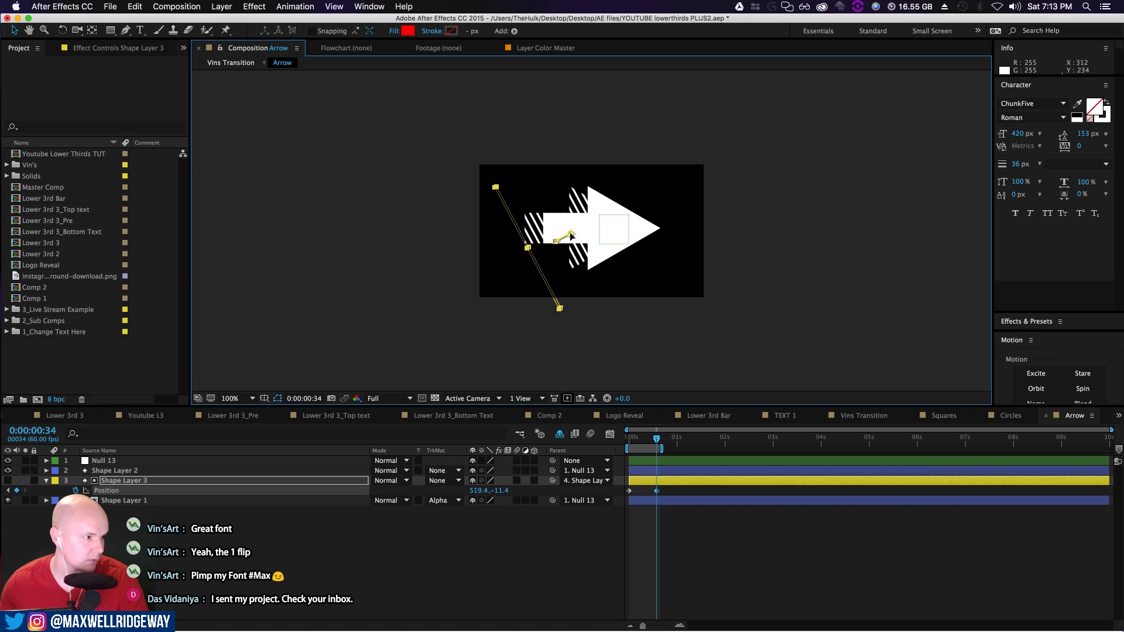
drag(658, 491, 691, 492)
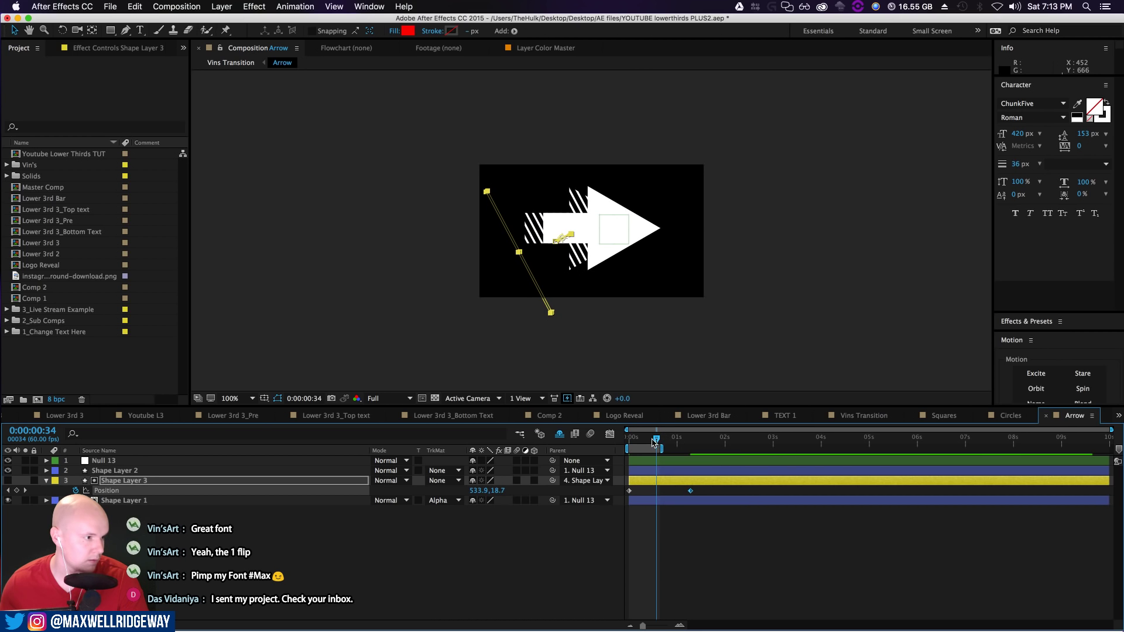
drag(658, 437, 684, 446)
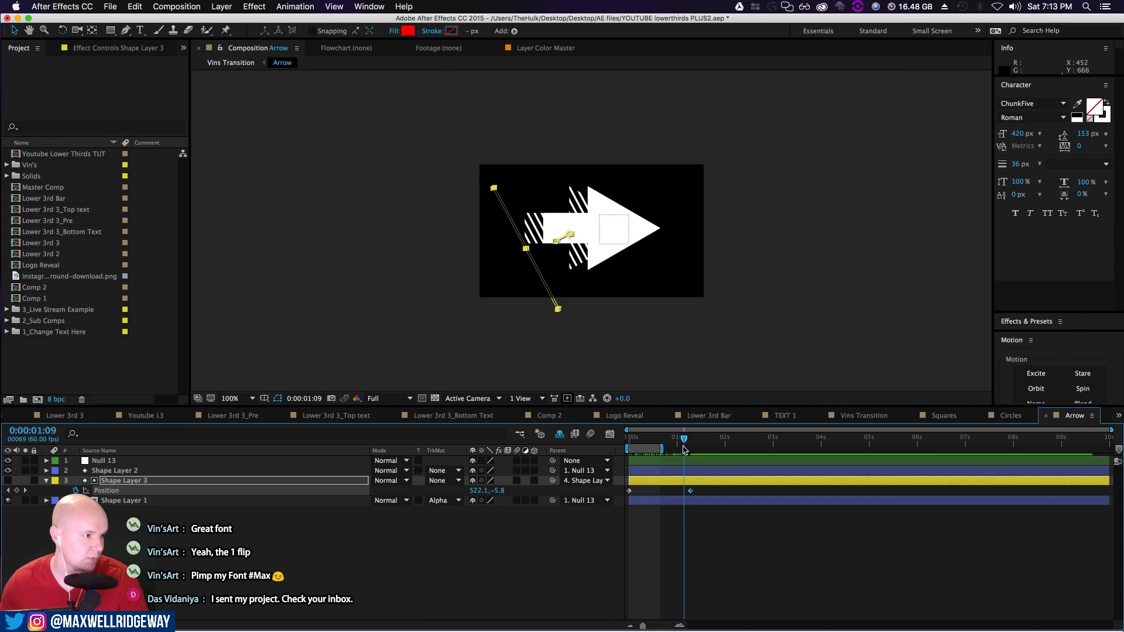
In the Vins Transition composition, set the repeater of the 10's stripe layer, Shape Layer 3, to 143 copies
click(230, 63)
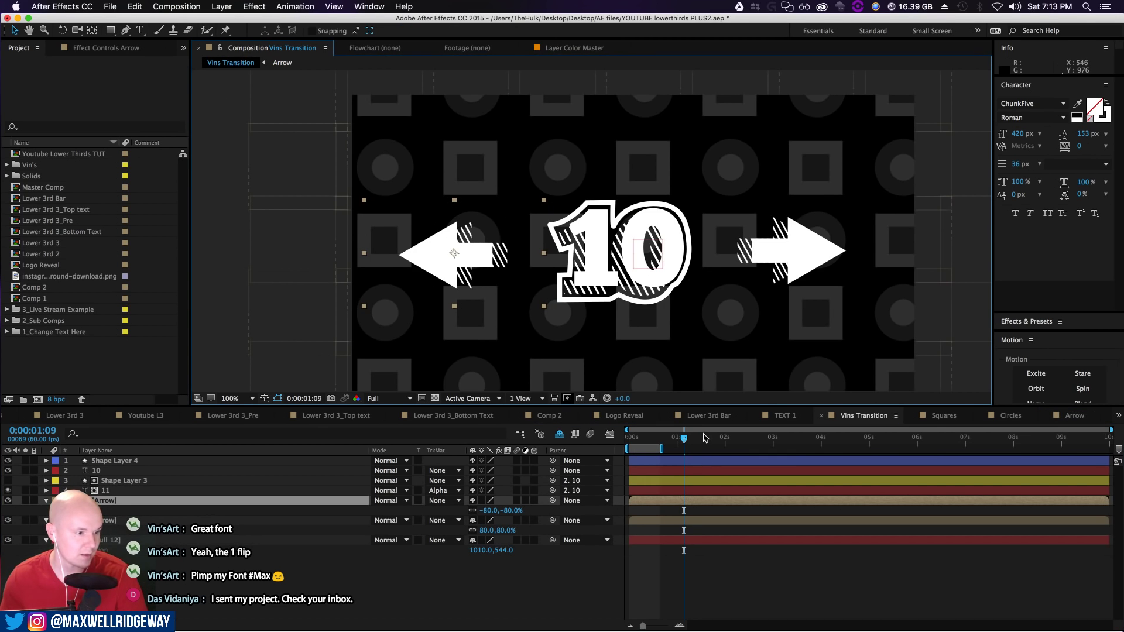
drag(689, 441, 718, 442)
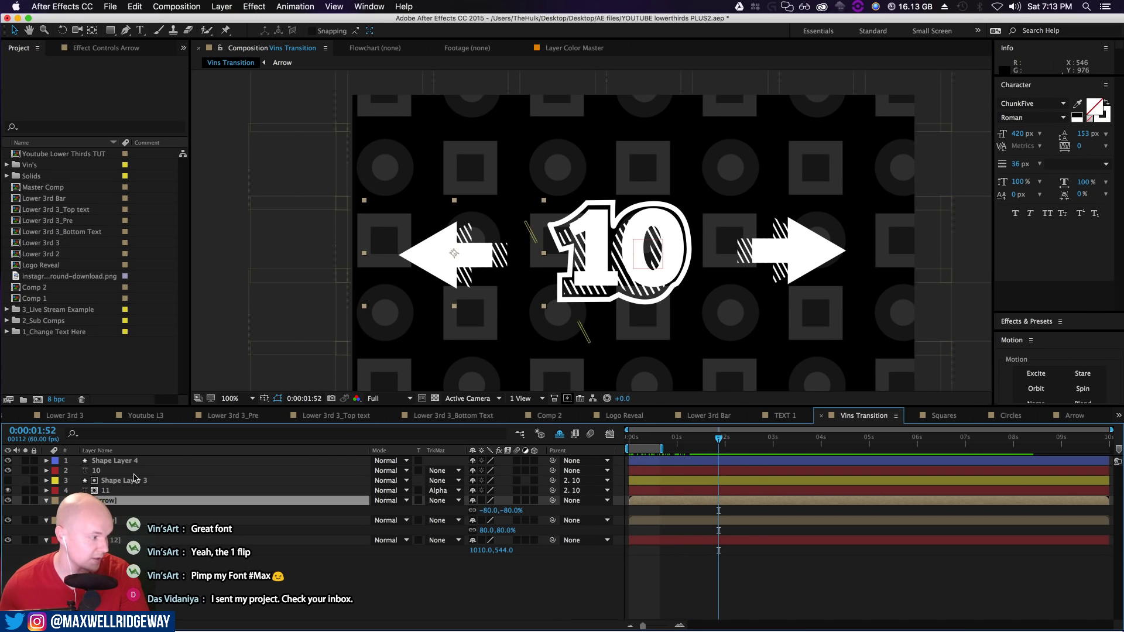
click(133, 471)
click(117, 482)
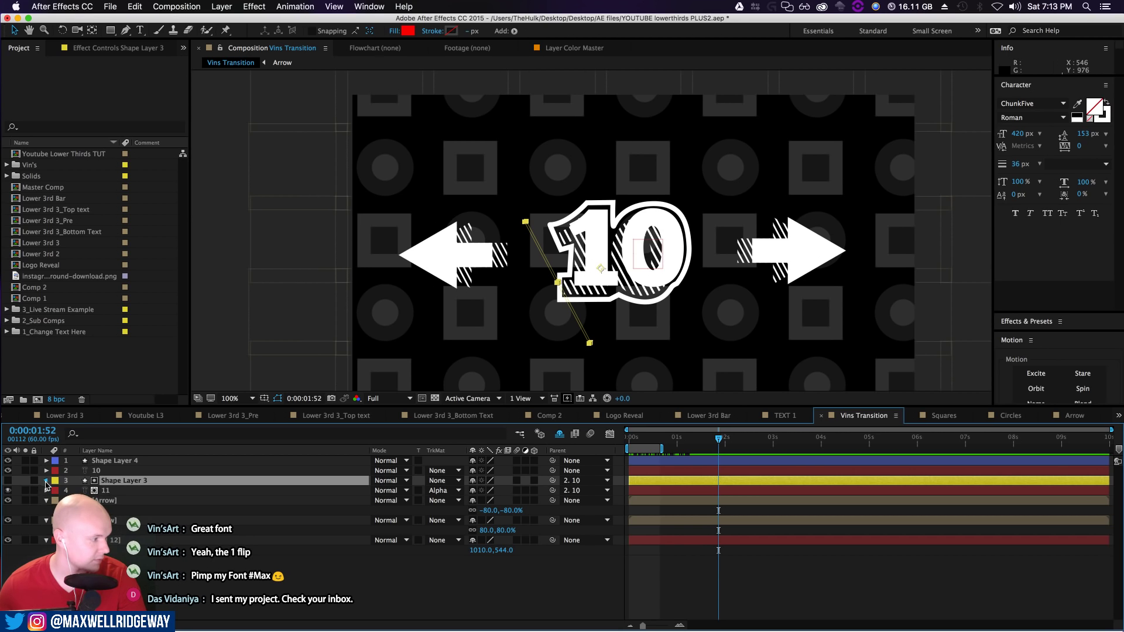
click(46, 481)
click(56, 491)
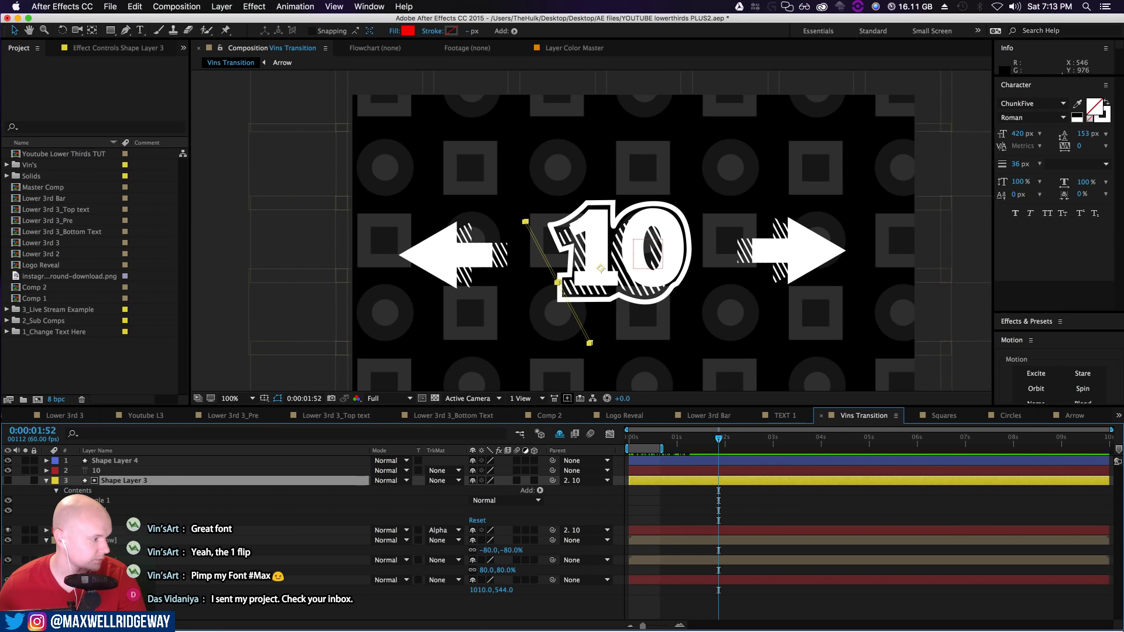
click(66, 501)
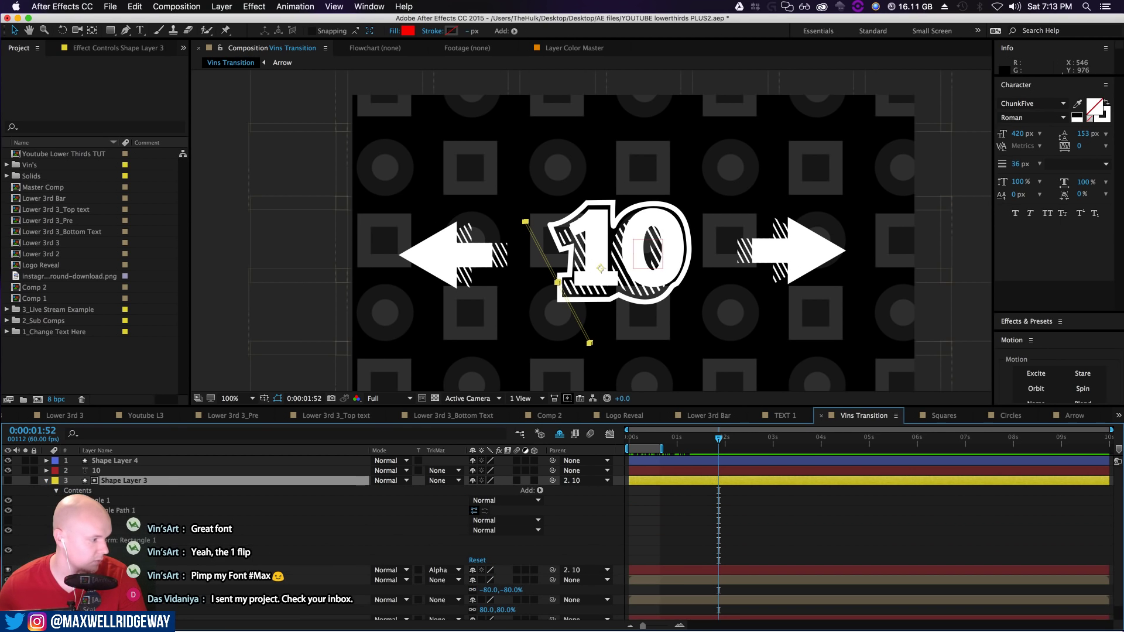
click(67, 551)
mouse_move(502, 560)
mouse_down()
mouse_move(463, 573)
mouse_move(514, 559)
mouse_up()
click(120, 481)
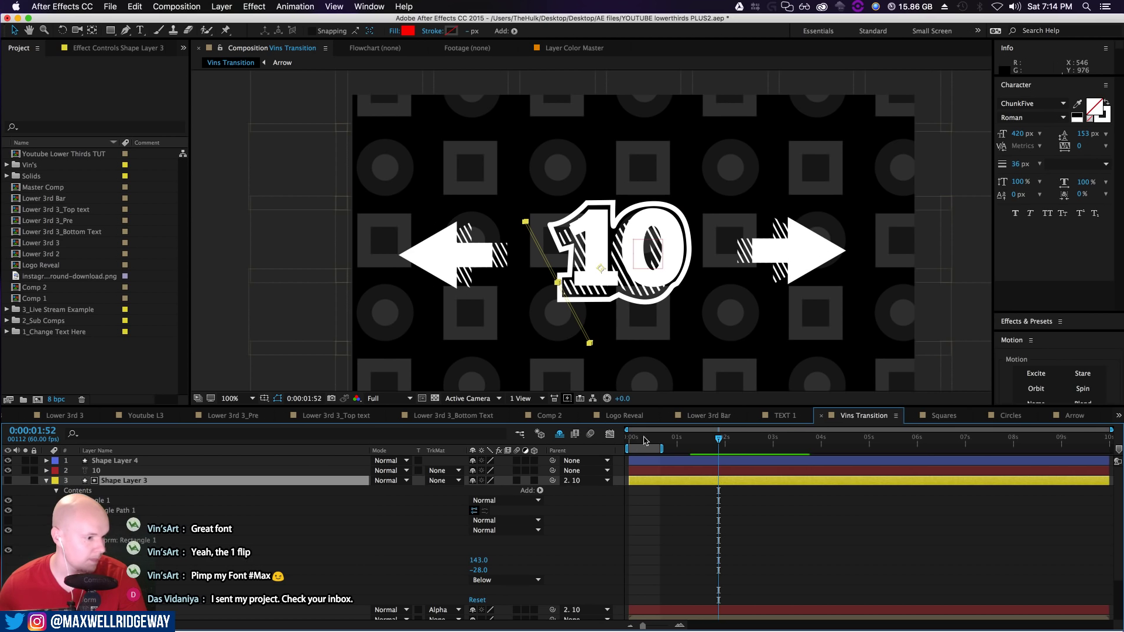
Keyframe Shape Layer 3's Position at -86, -60 on 0:00:00:00 and slightly right and up on 0:00:01:24
key(space)
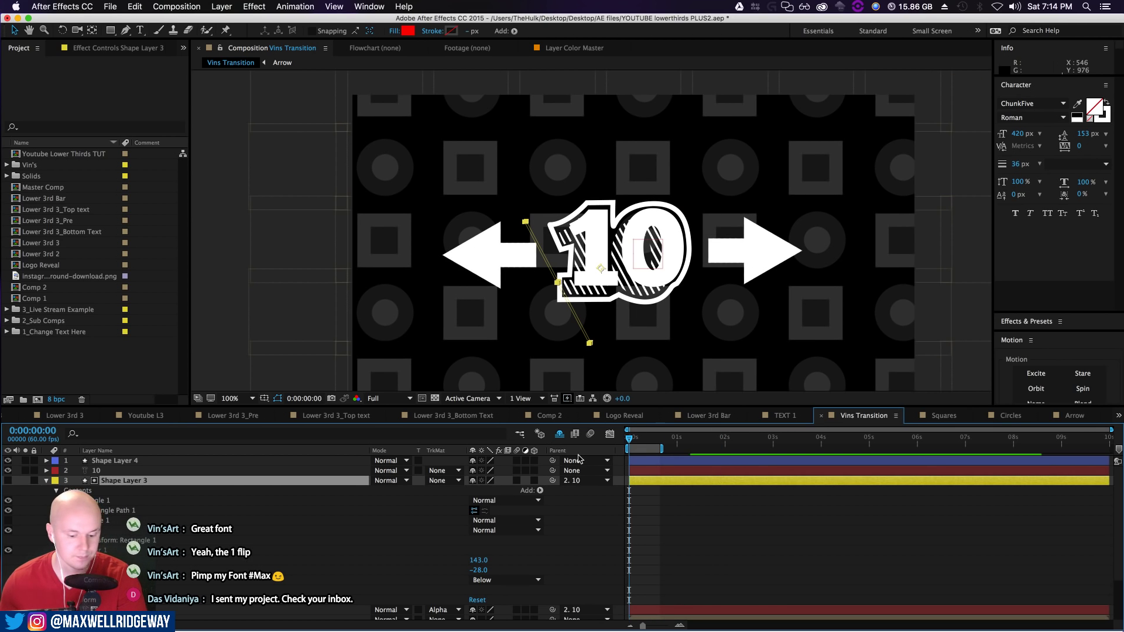
key(p)
click(76, 490)
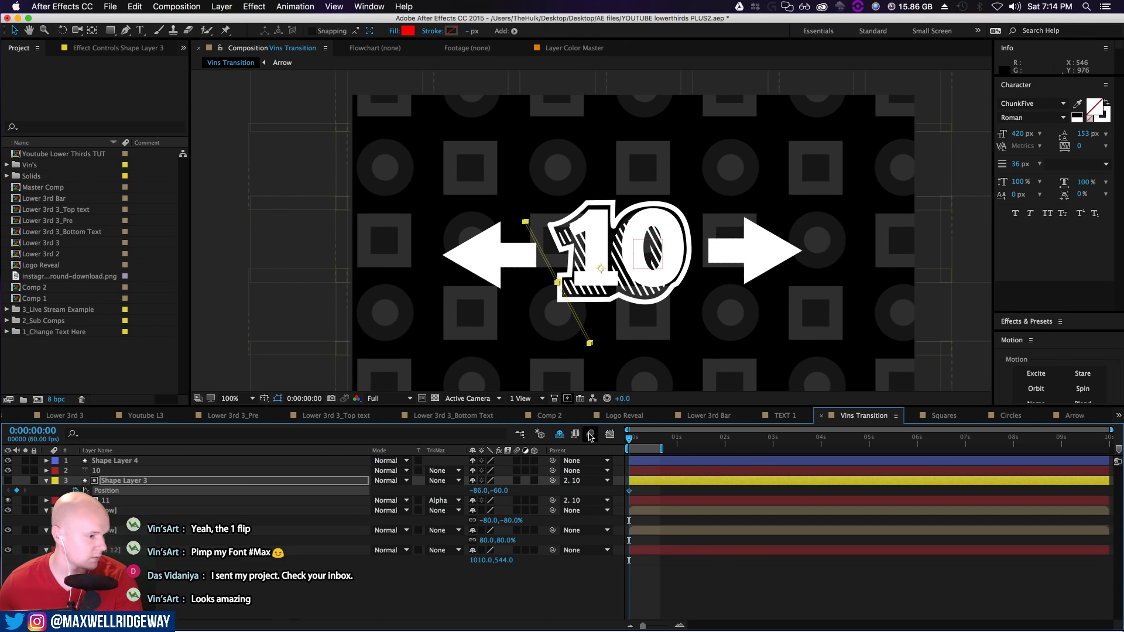
drag(631, 437, 697, 440)
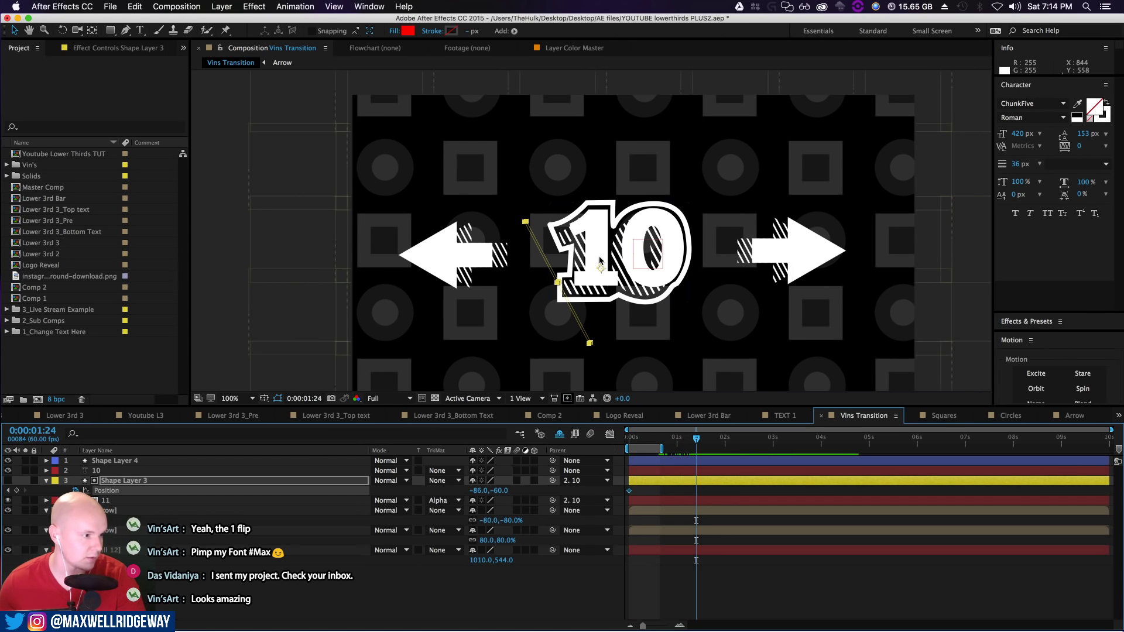
drag(601, 271, 615, 263)
drag(700, 438, 609, 456)
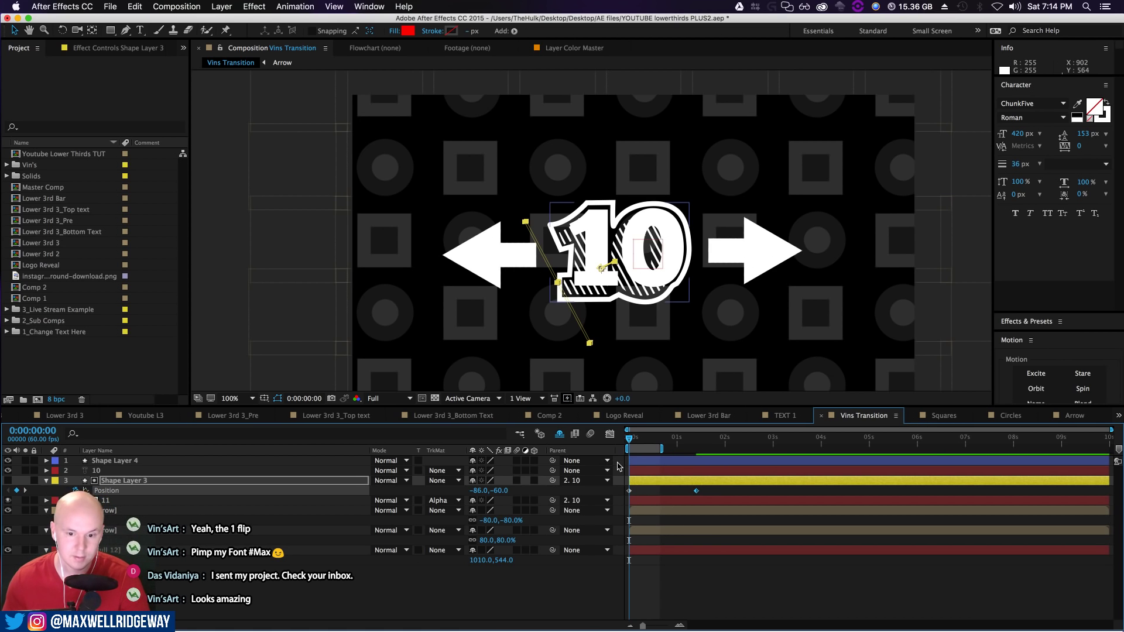
click(47, 481)
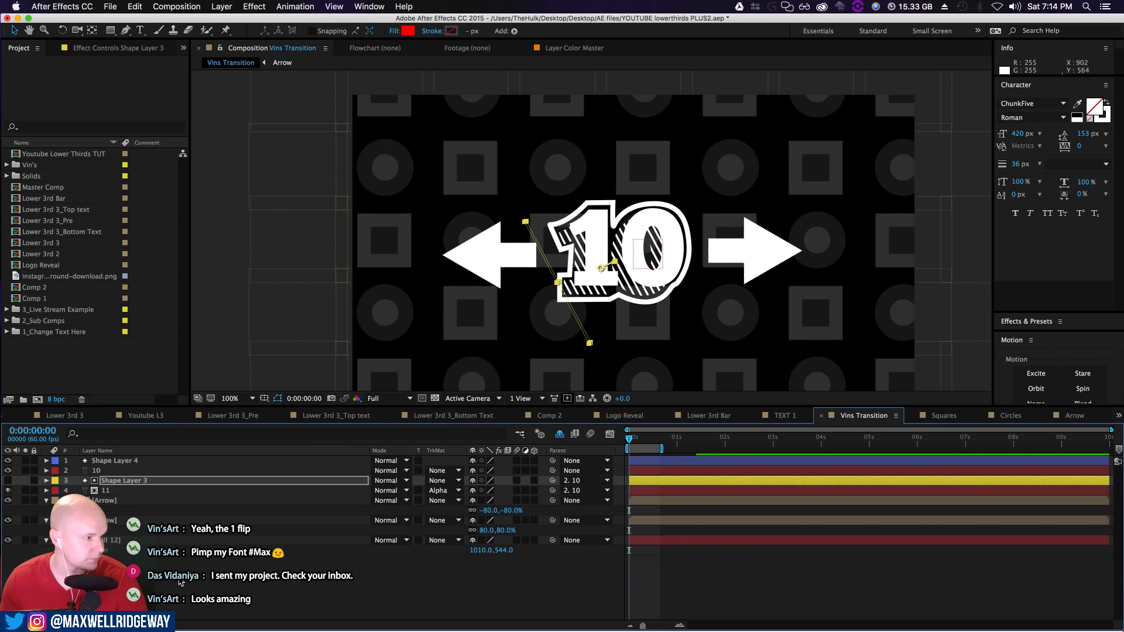
Pre-compose Shape Layer 4, 10, Shape Layer 3 and 11 into a new composition named 10
click(179, 578)
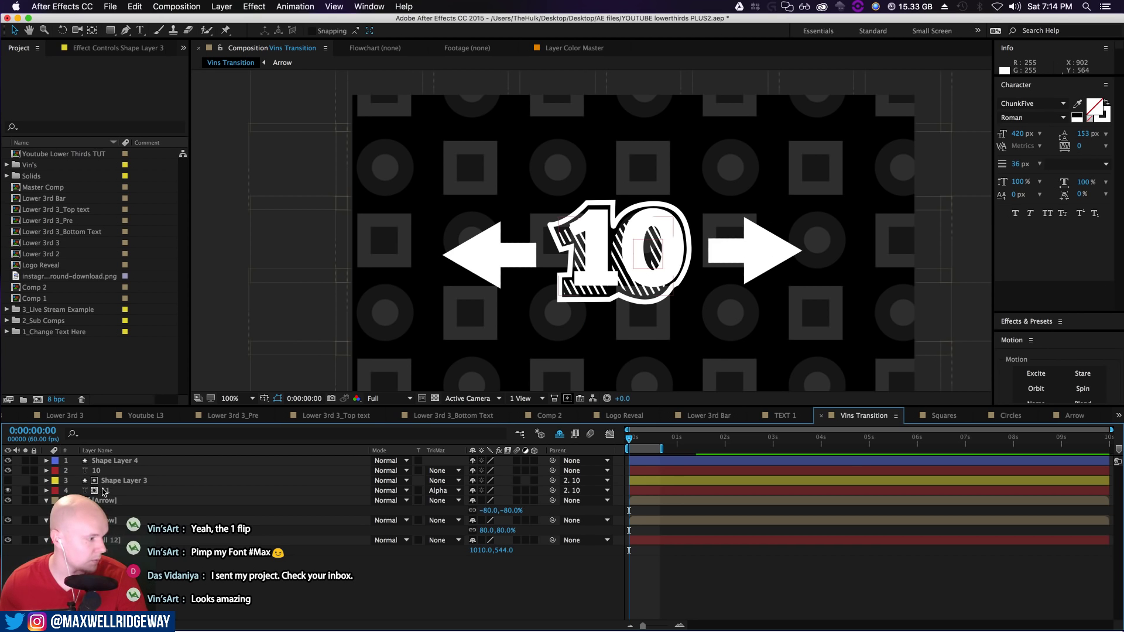
click(104, 491)
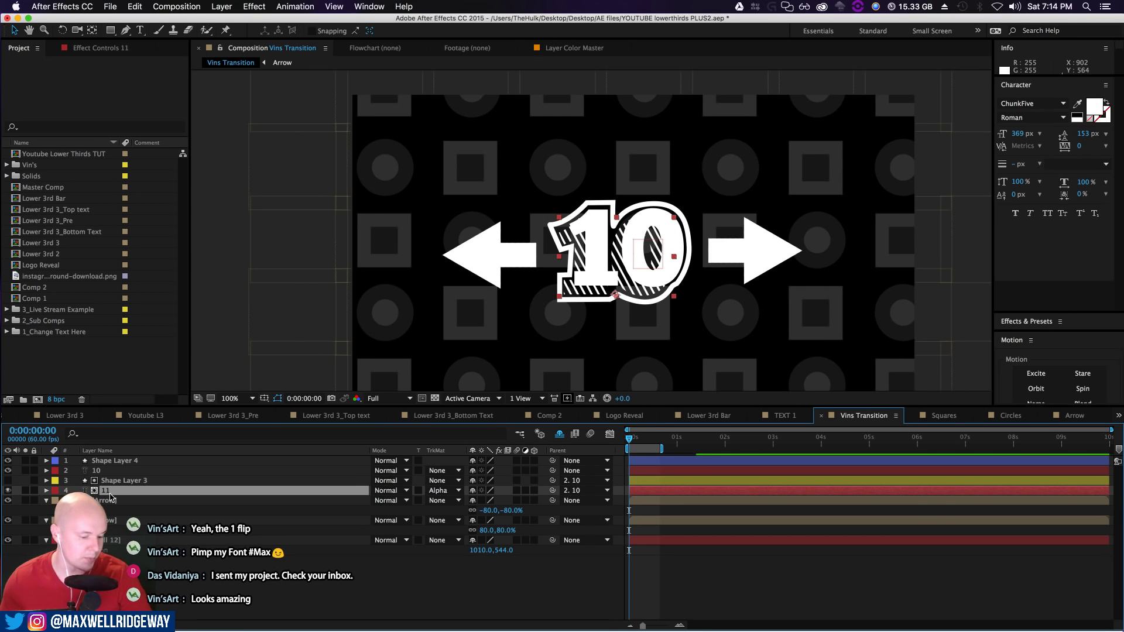
shift+click(116, 461)
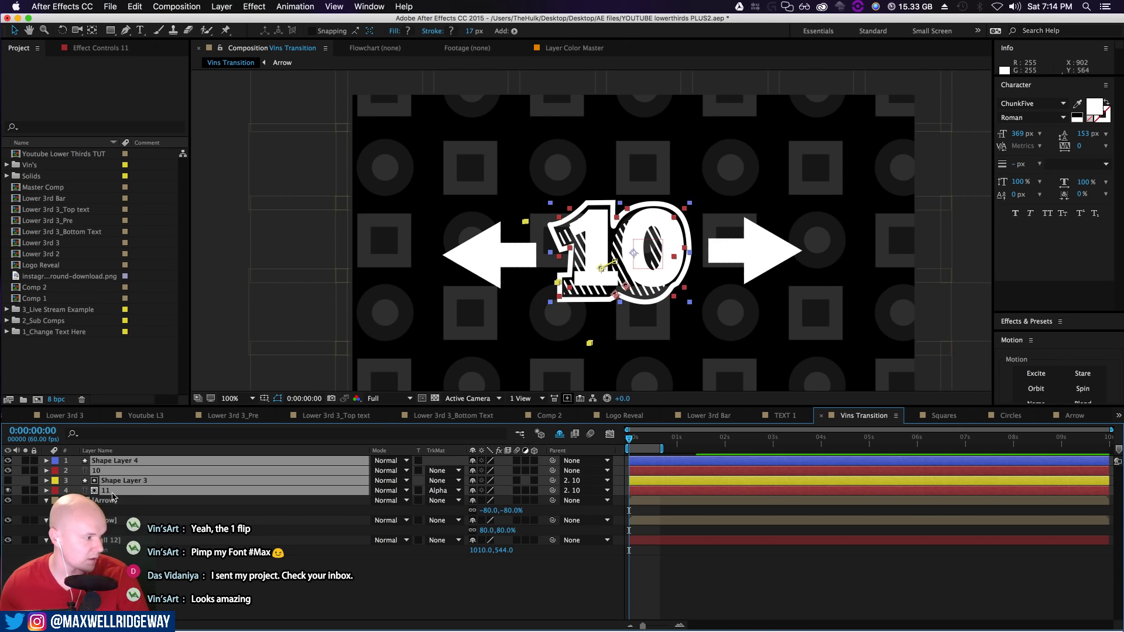
right_click(117, 492)
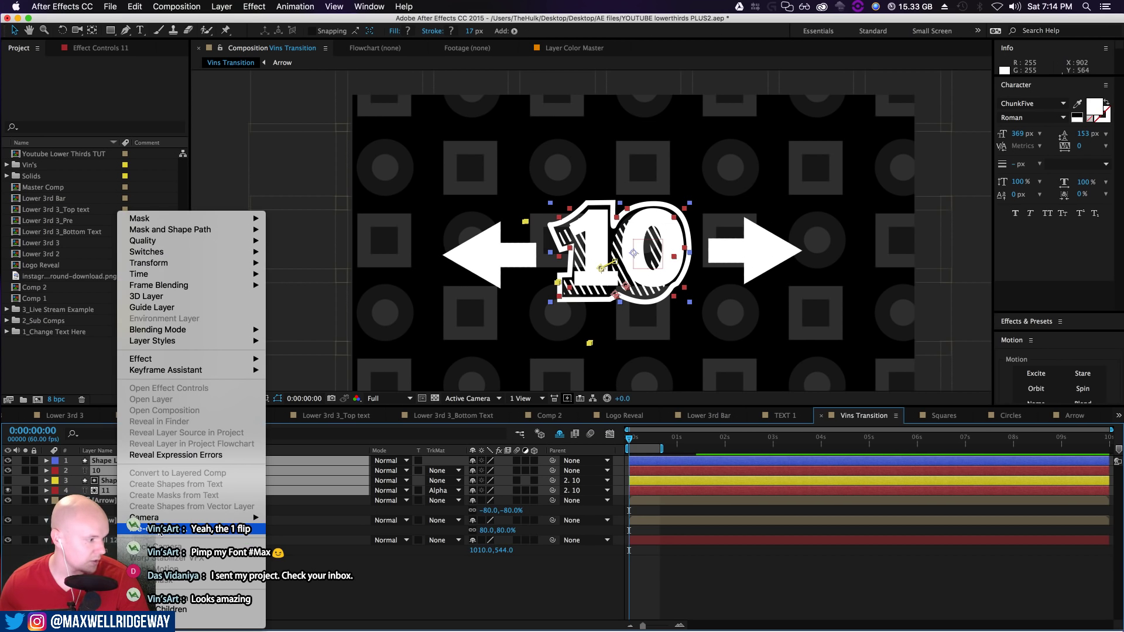
click(159, 534)
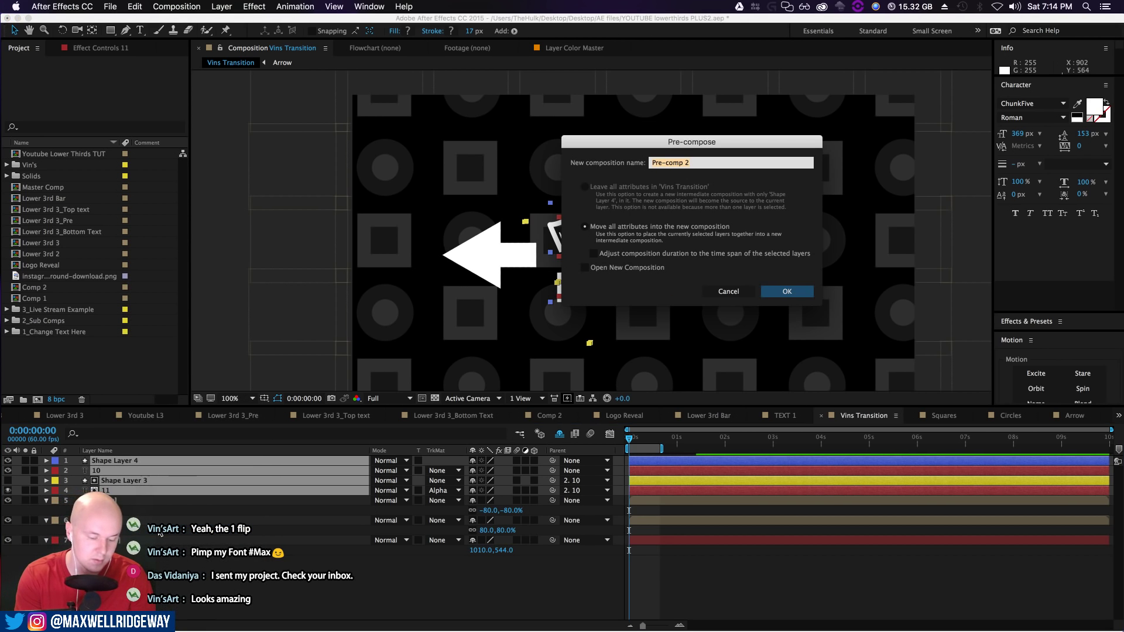
text(10)
key(Return)
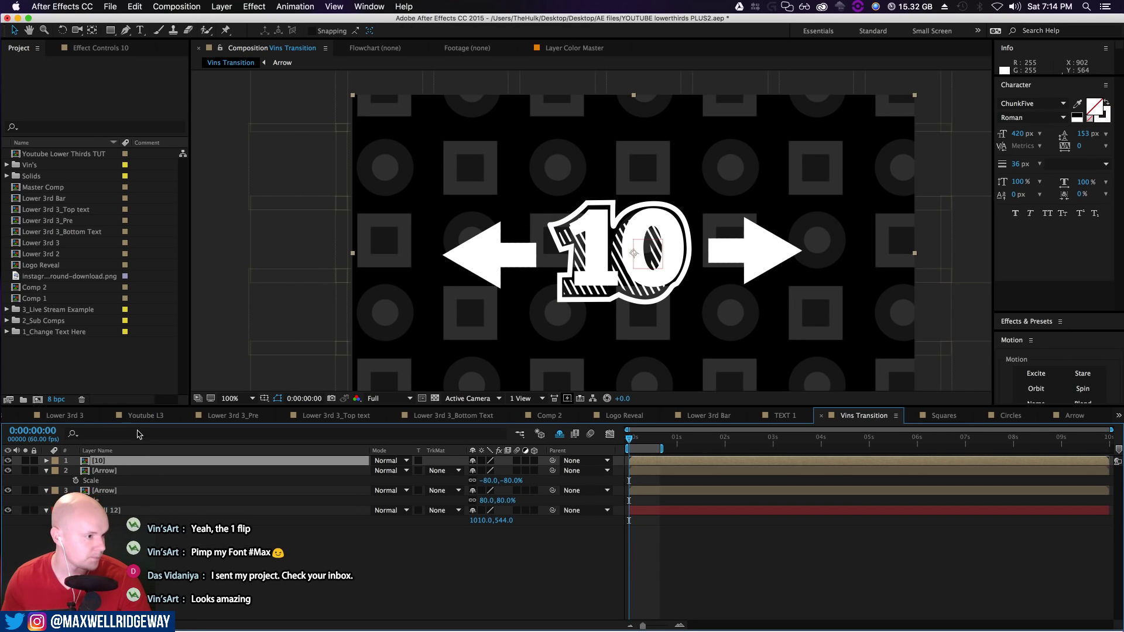
Crop the 10 composition to a region of interest drawn around the number, and return to Vins Transition
double_click(108, 462)
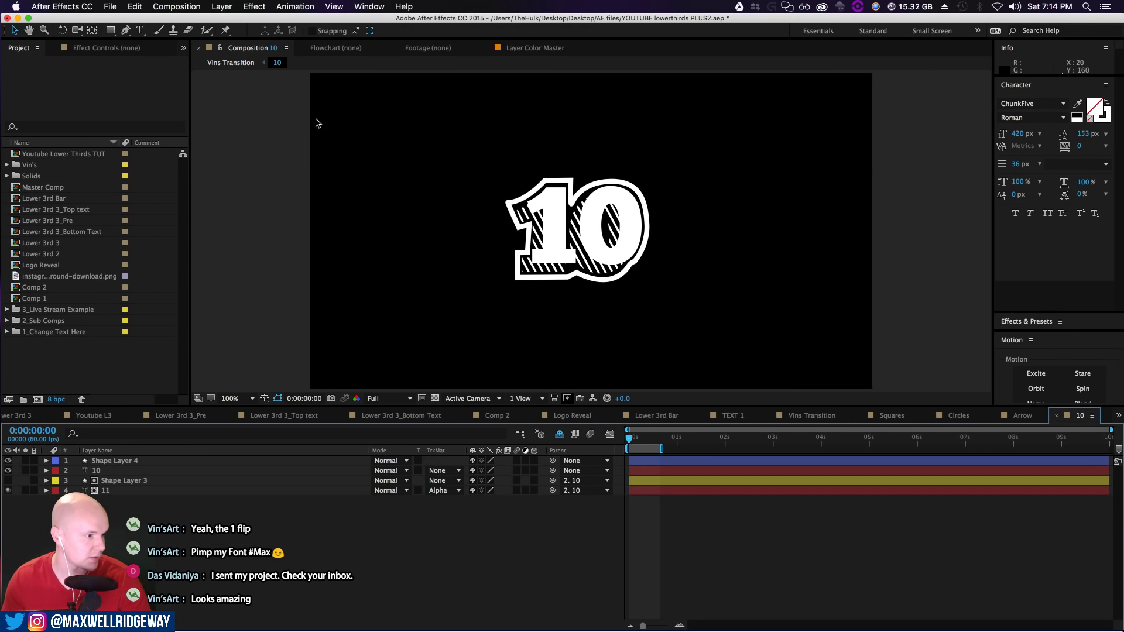
click(421, 394)
drag(447, 144, 716, 321)
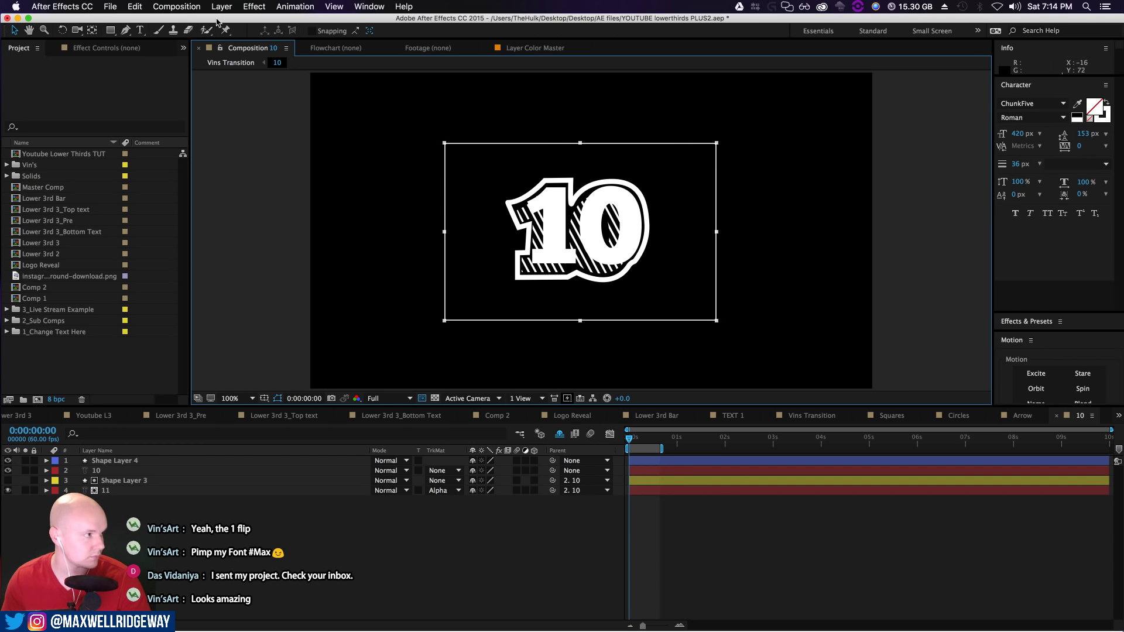
click(157, 7)
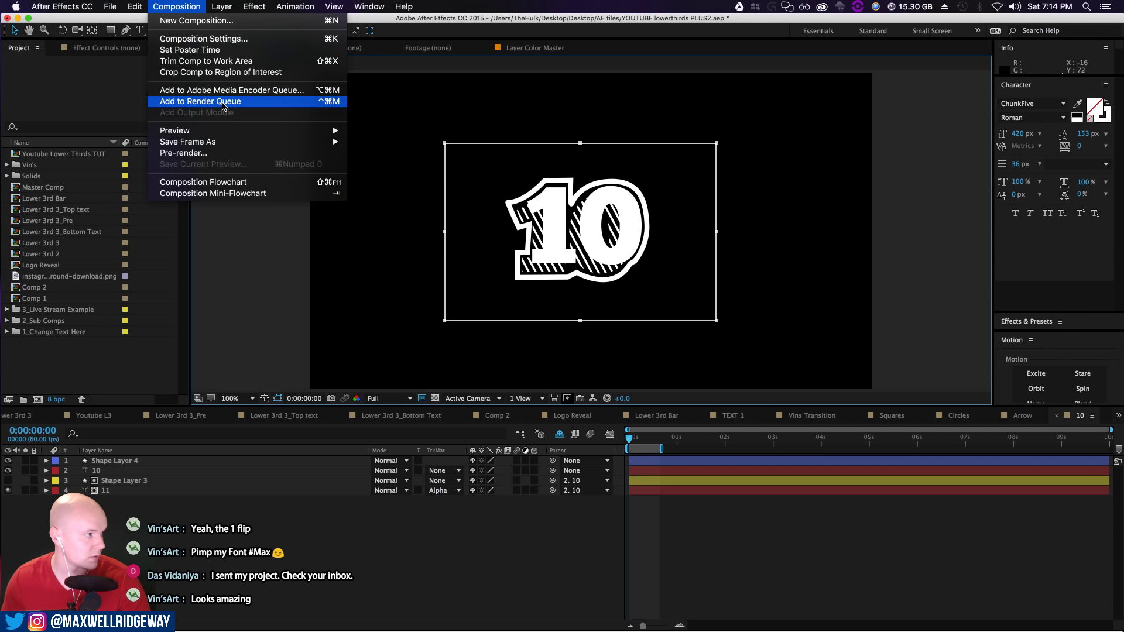
click(217, 73)
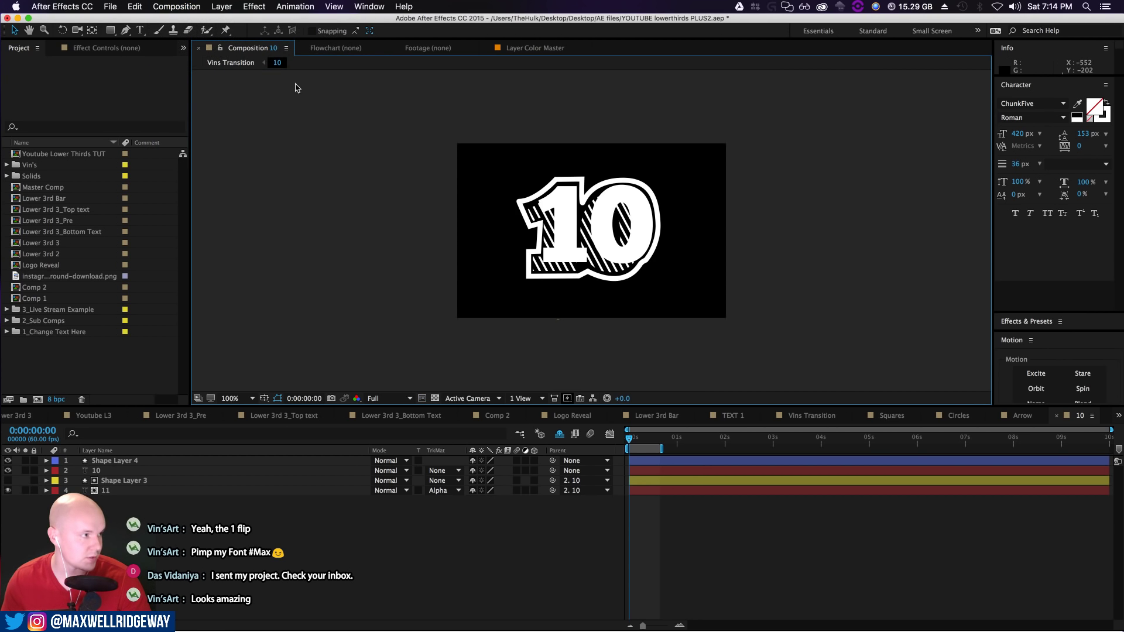
click(231, 62)
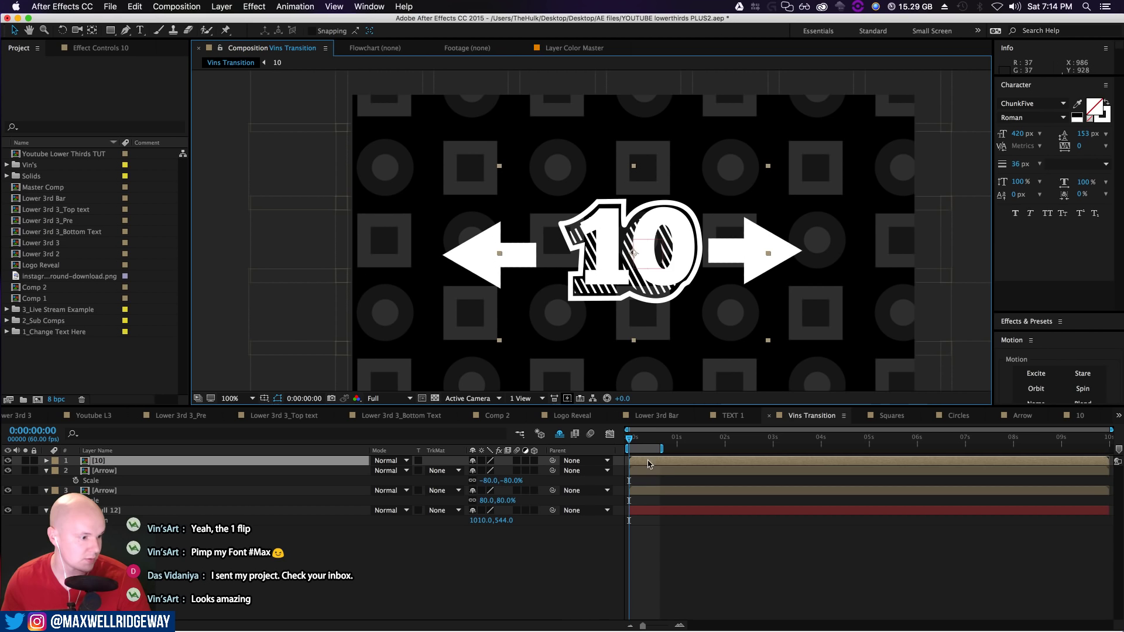
At 0:00:00:50, move the left arrow further left and the right arrow further right, away from the 10
key(comma)
drag(637, 440, 669, 440)
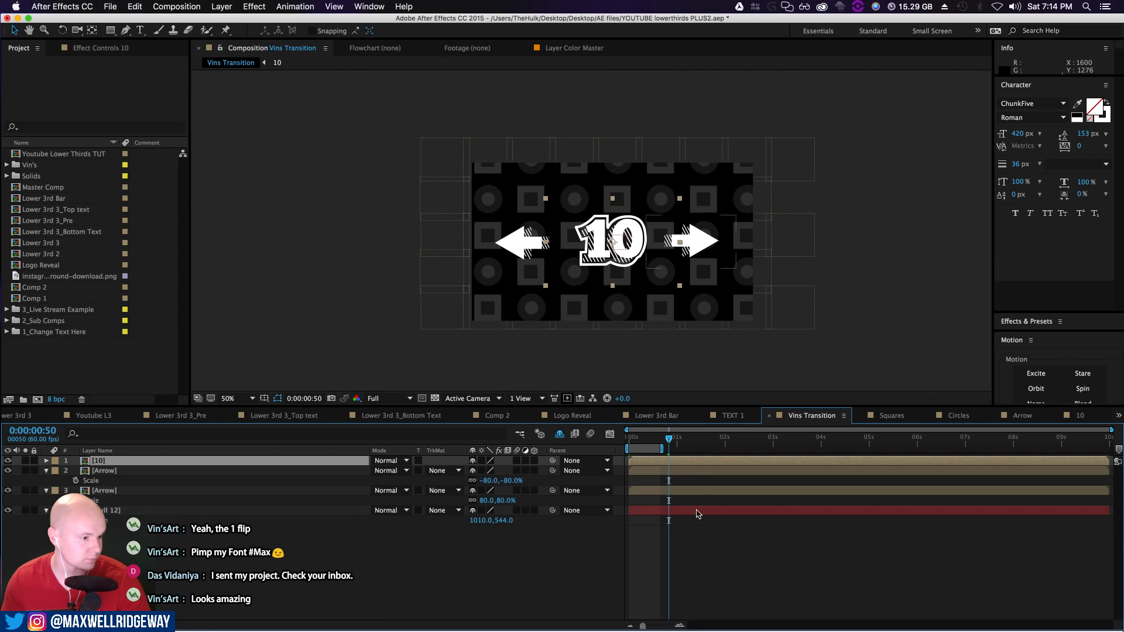
click(698, 468)
drag(511, 248, 501, 248)
click(712, 491)
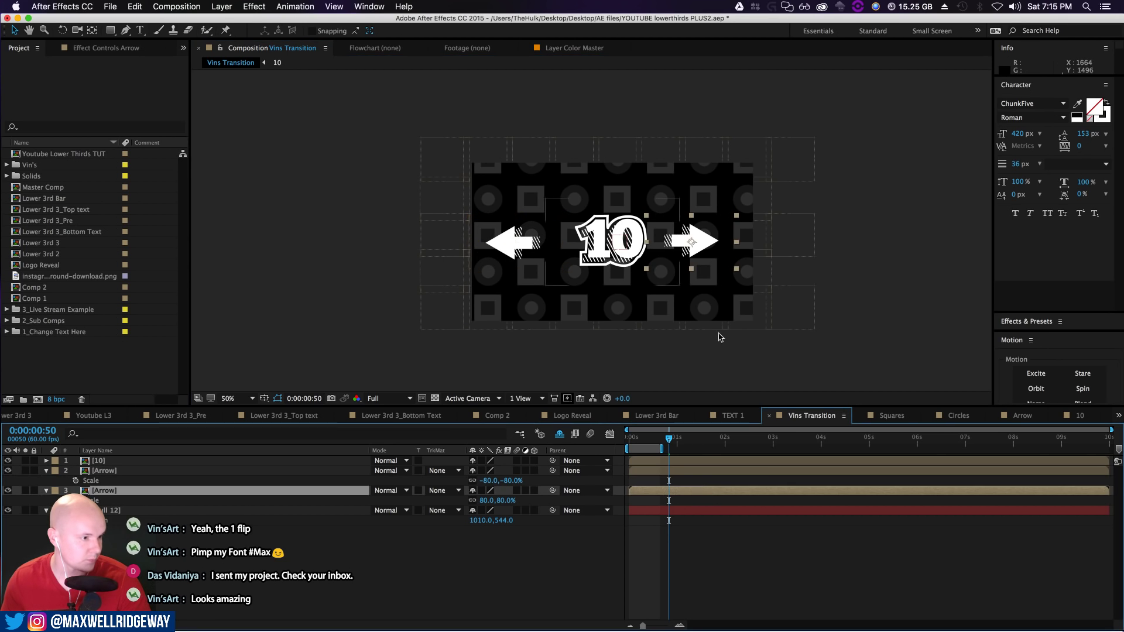
drag(701, 255, 710, 256)
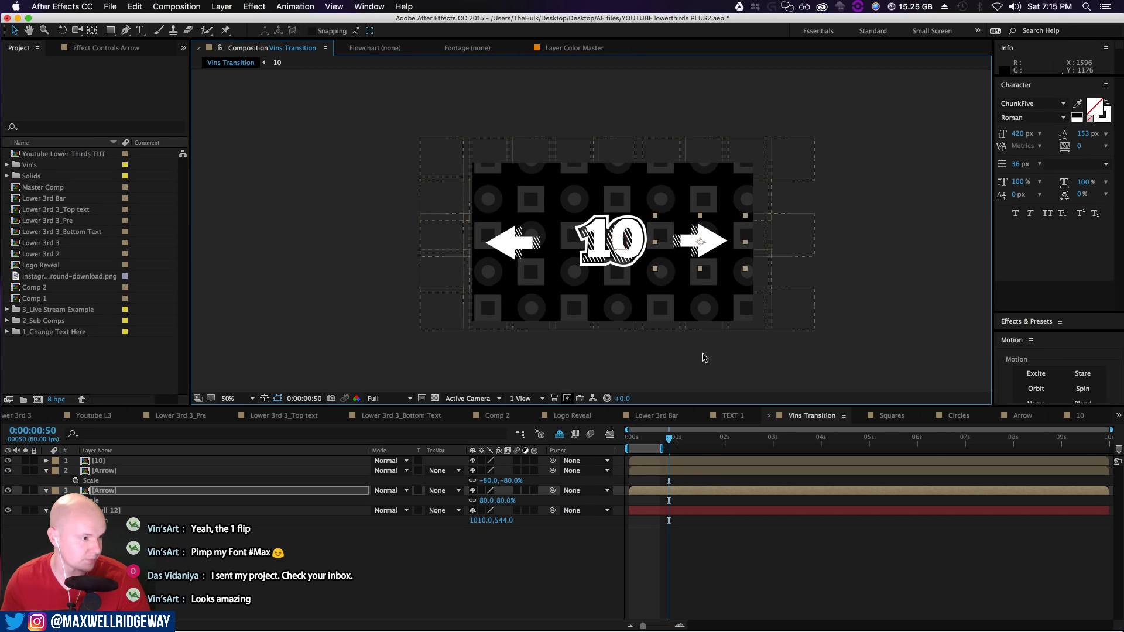
click(701, 389)
Select the left arrow layer, return to 0:00:00:00, and open Animation Composer
click(687, 463)
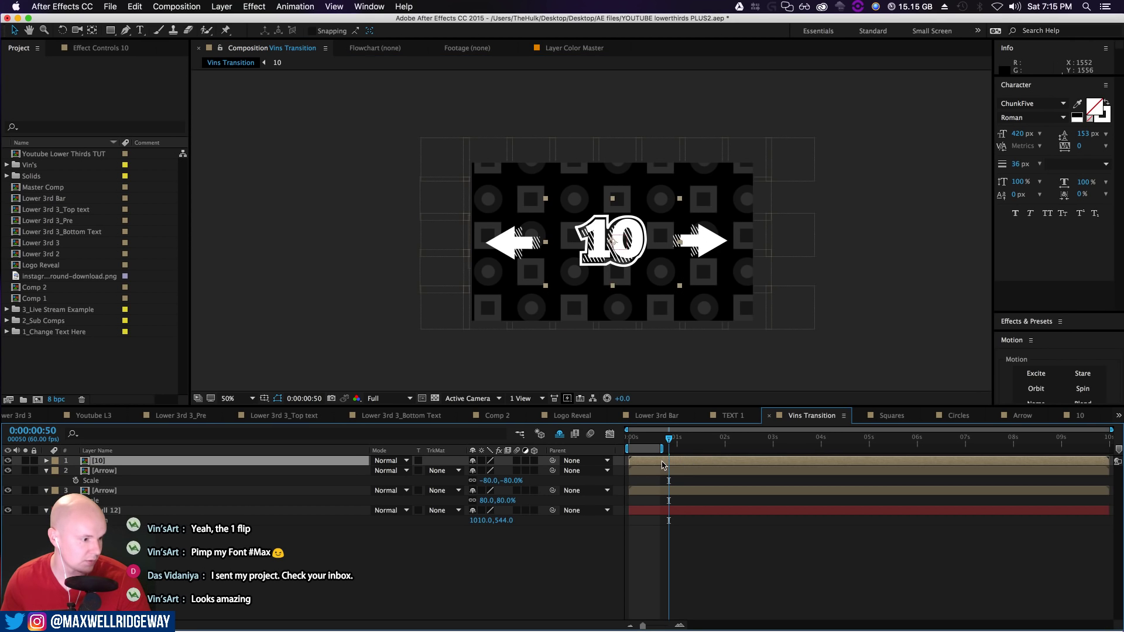
drag(671, 475, 675, 474)
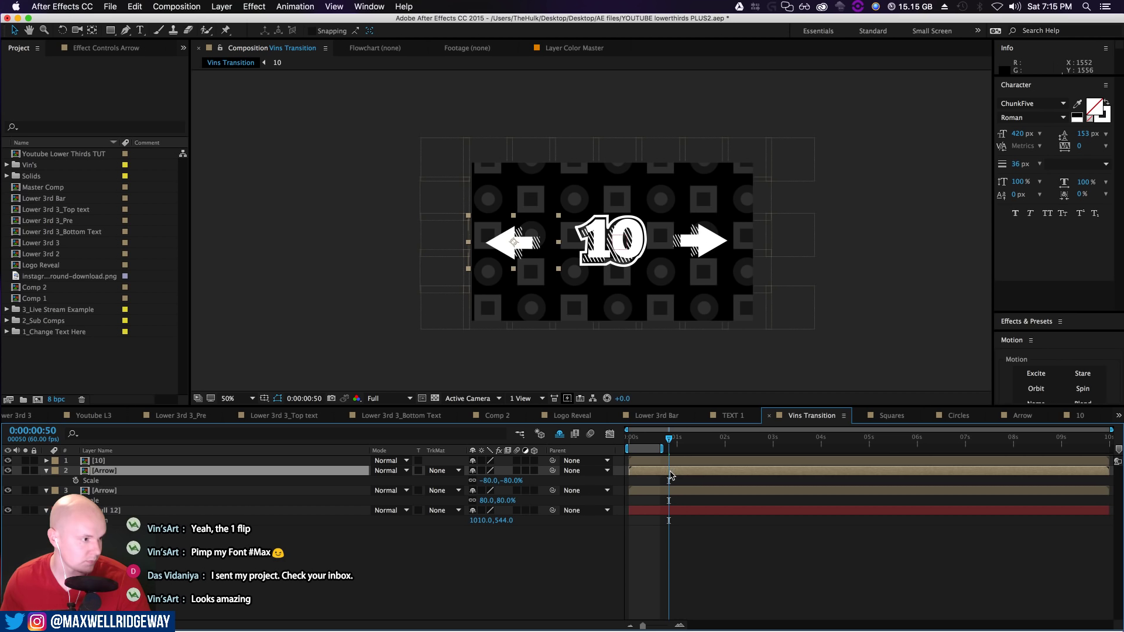
drag(637, 439, 622, 445)
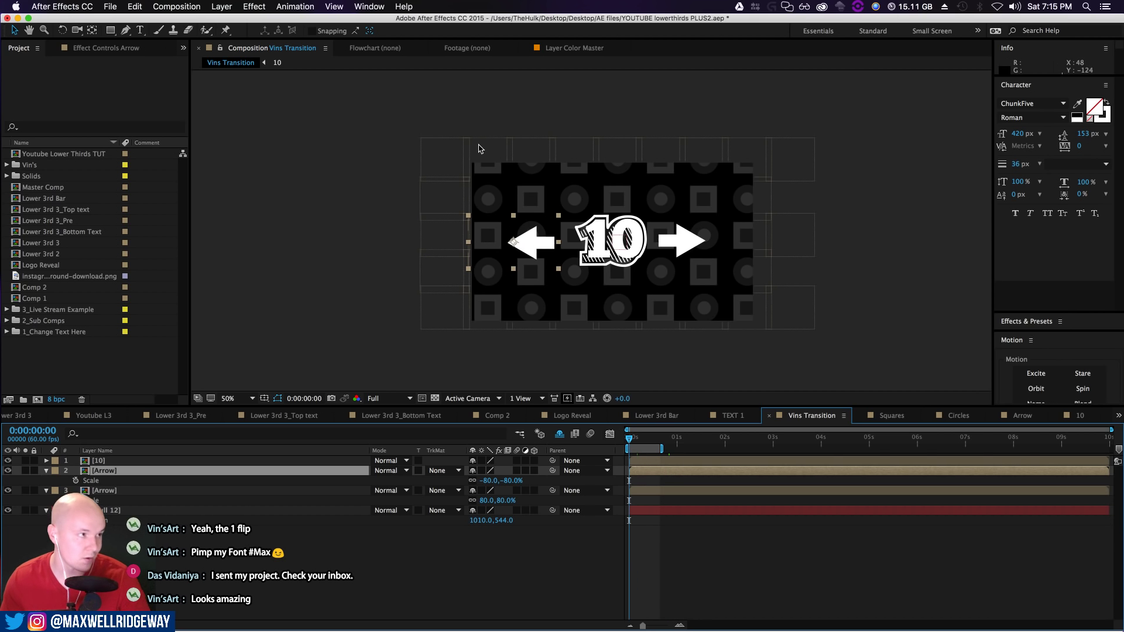
click(369, 6)
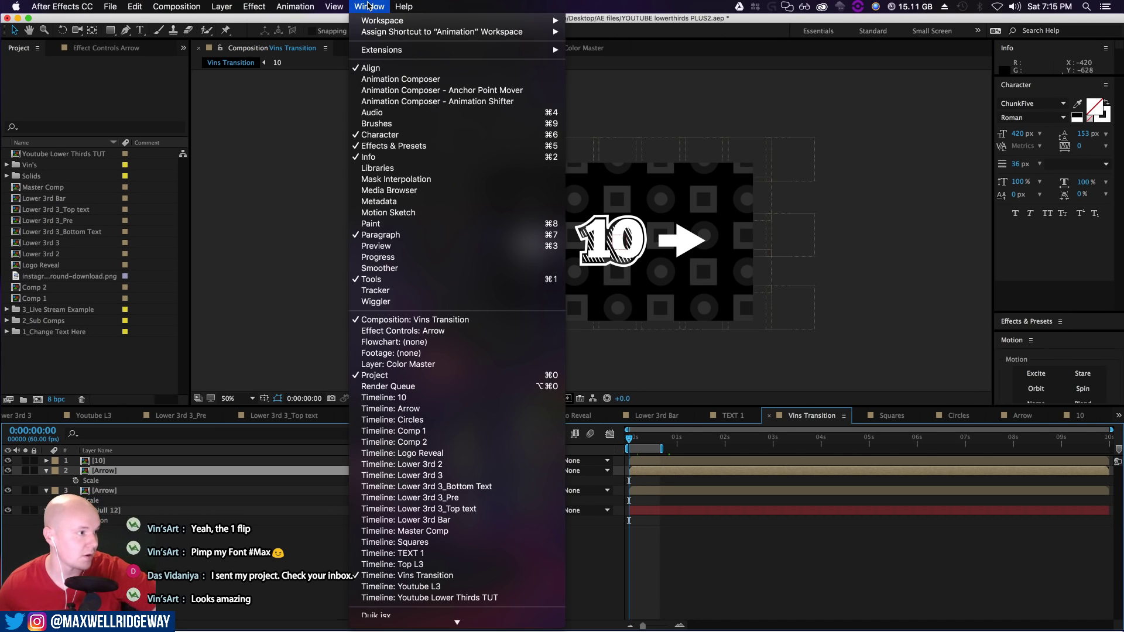
click(401, 79)
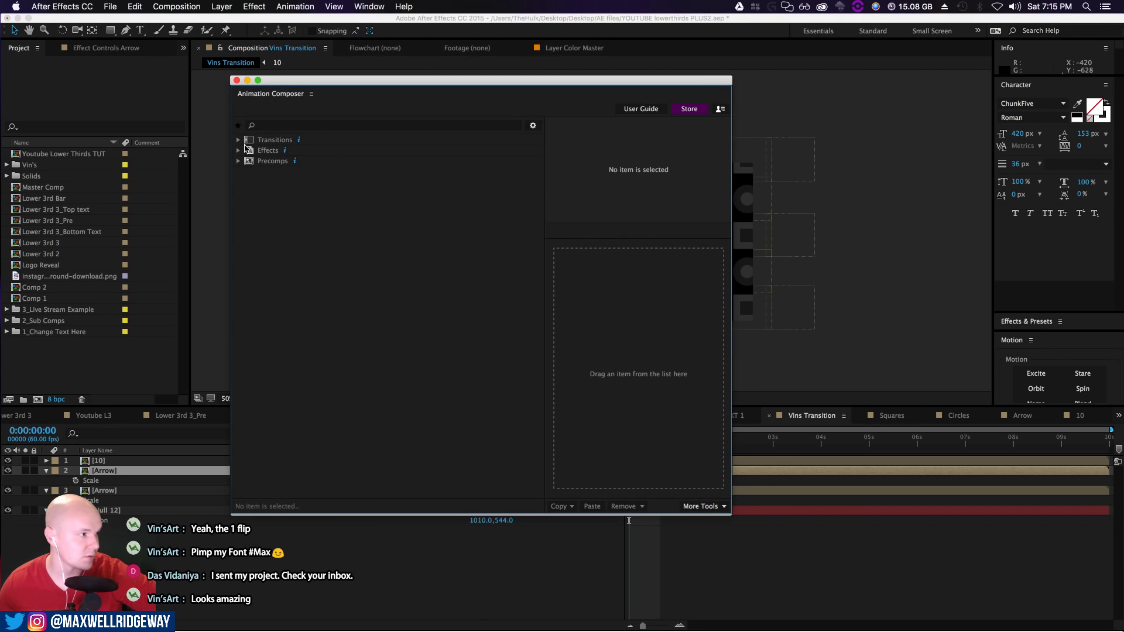
Find and select the Overshoot Scale From Anchor Point 1 preset among the proportionate 2D layer scale transitions
click(239, 141)
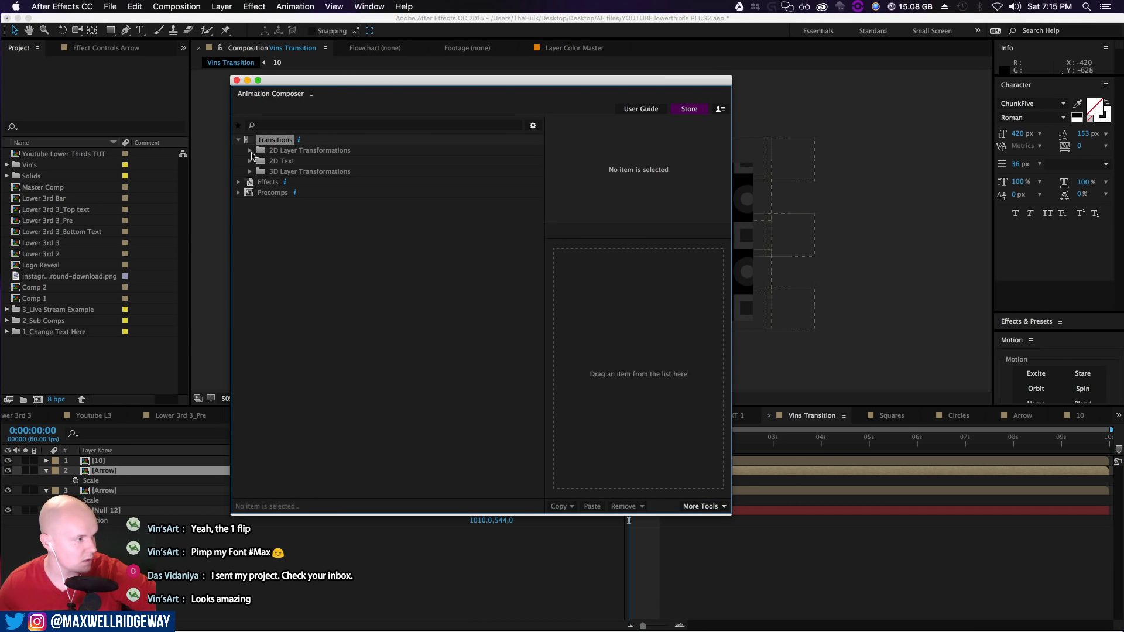
click(251, 151)
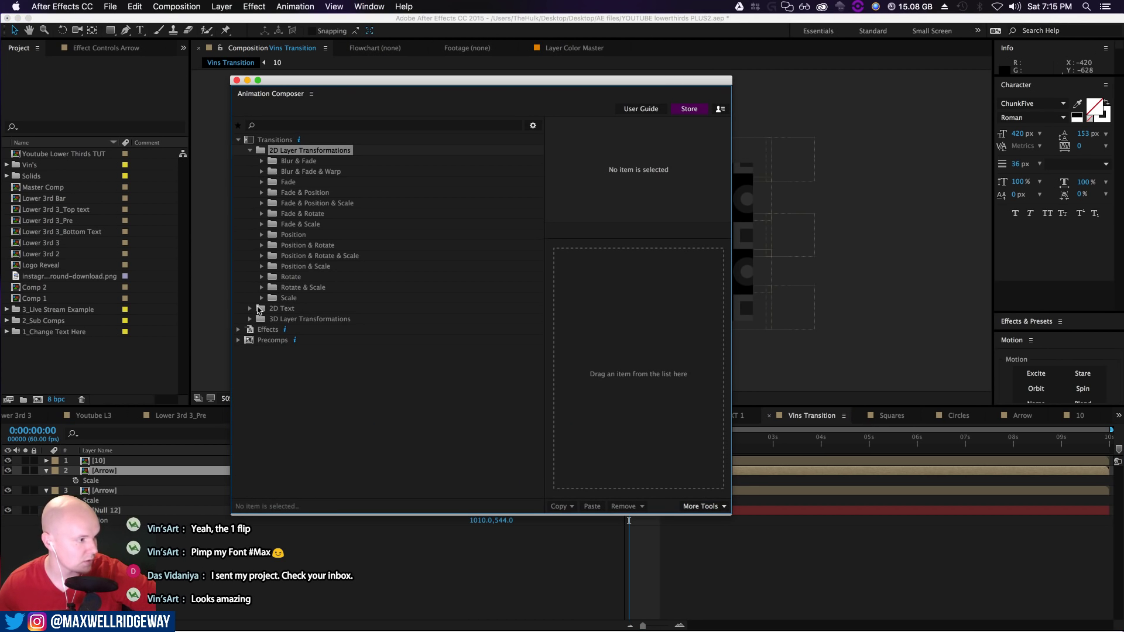
click(262, 299)
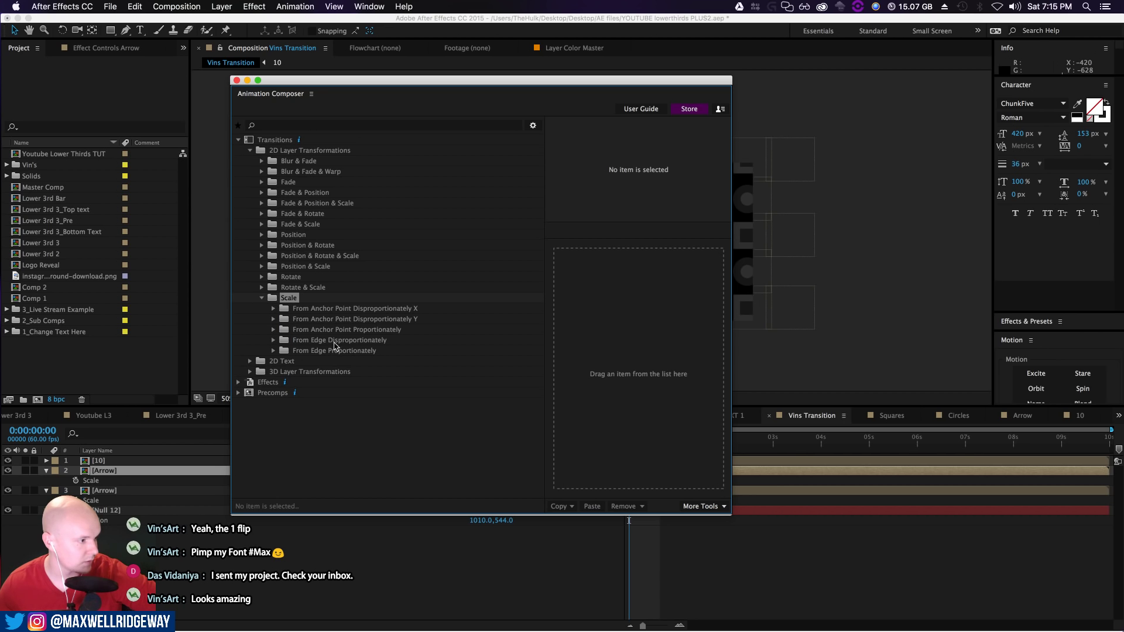
click(356, 330)
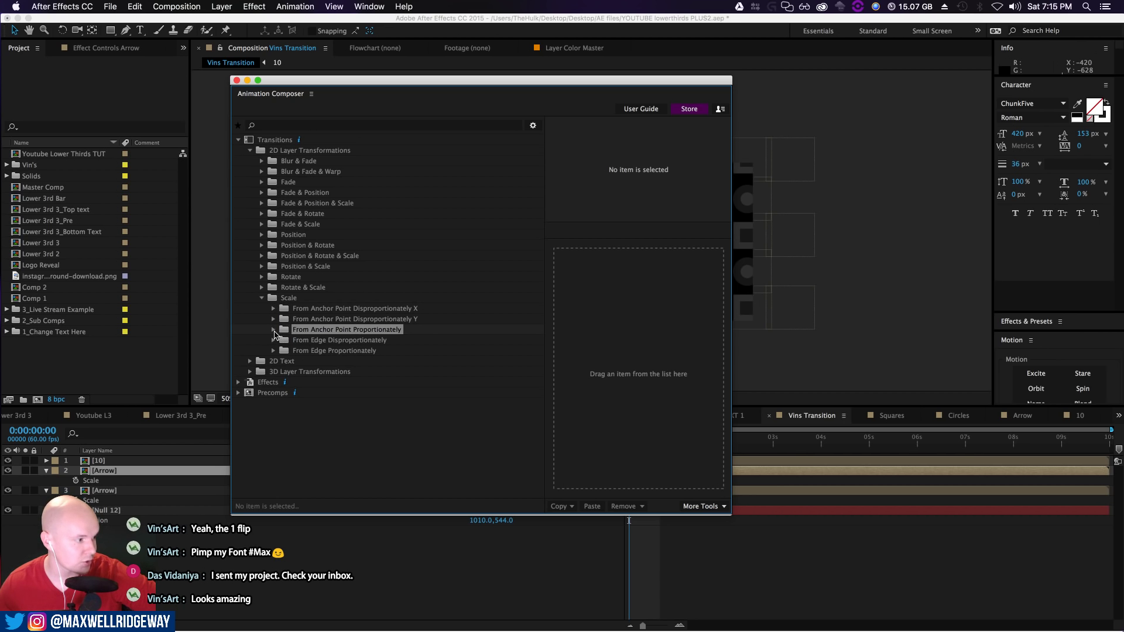
click(274, 330)
click(337, 342)
click(338, 405)
scroll(340, 408, down, 3)
click(354, 481)
scroll(354, 474, down, 5)
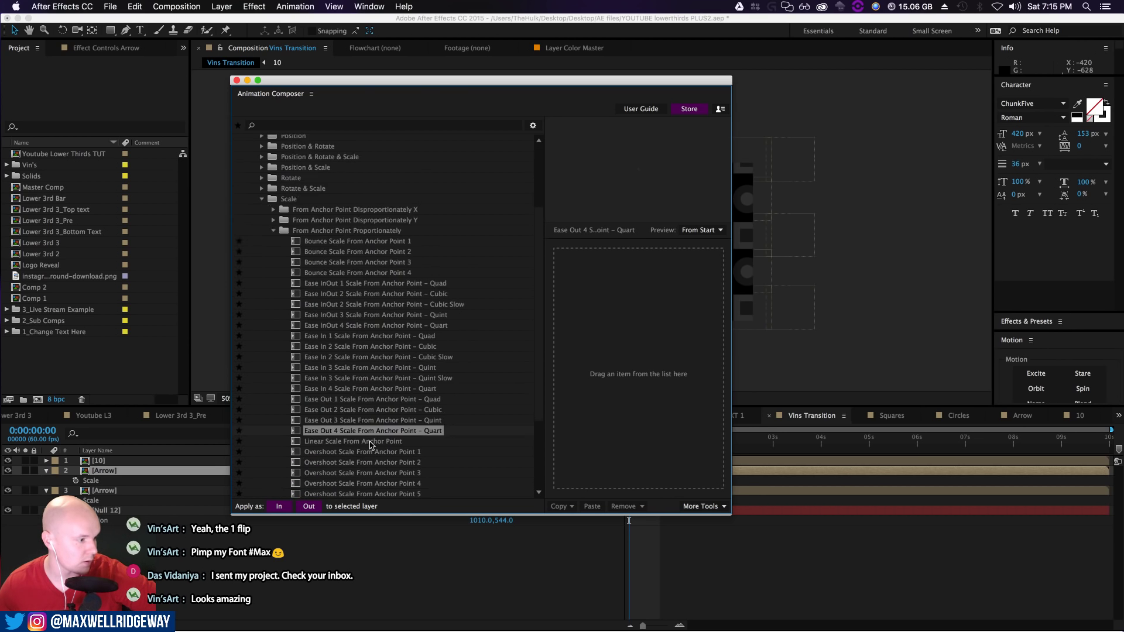
click(359, 367)
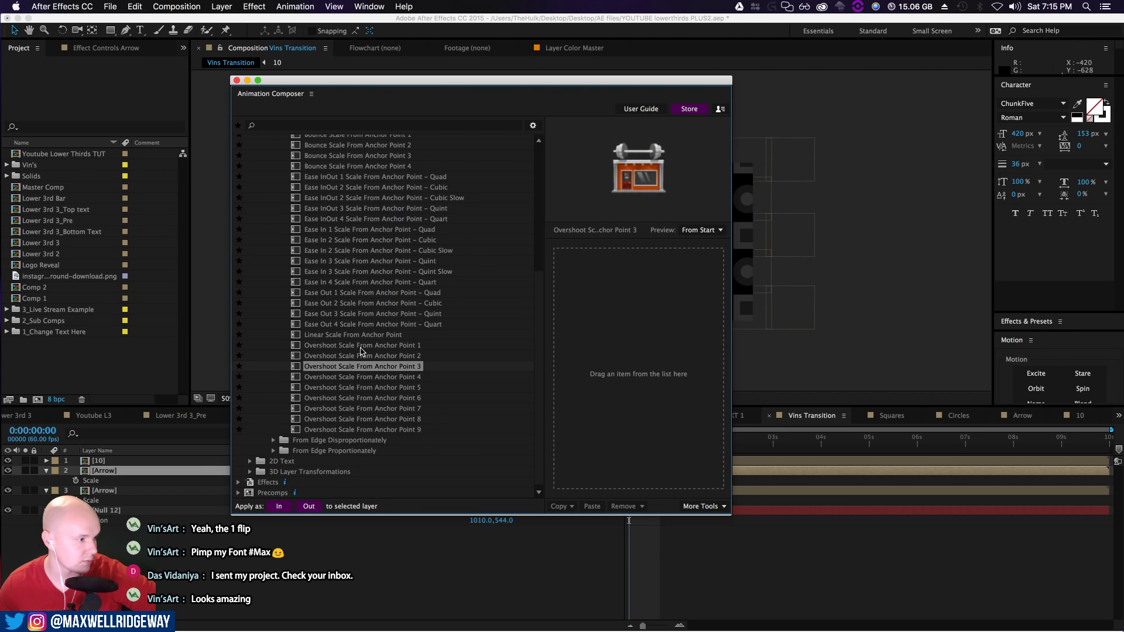
click(361, 347)
Apply the Overshoot Scale From Anchor Point 1 preset to the right arrow layer as an In transition
drag(455, 82, 293, 100)
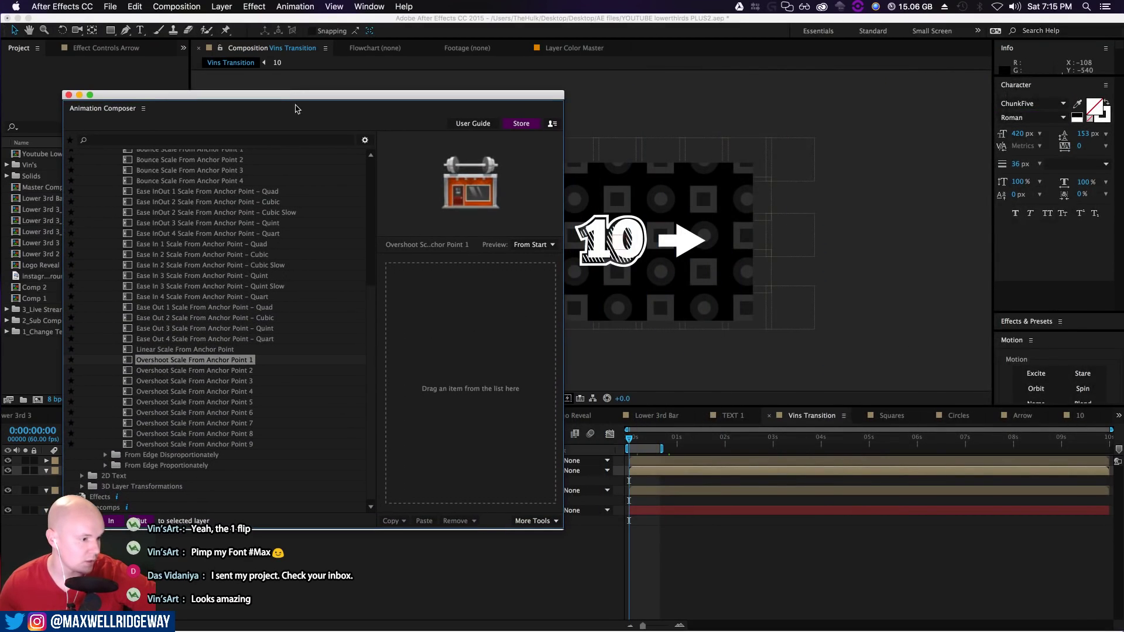
click(654, 496)
mouse_move(145, 360)
mouse_down()
mouse_move(427, 350)
mouse_move(433, 363)
mouse_up()
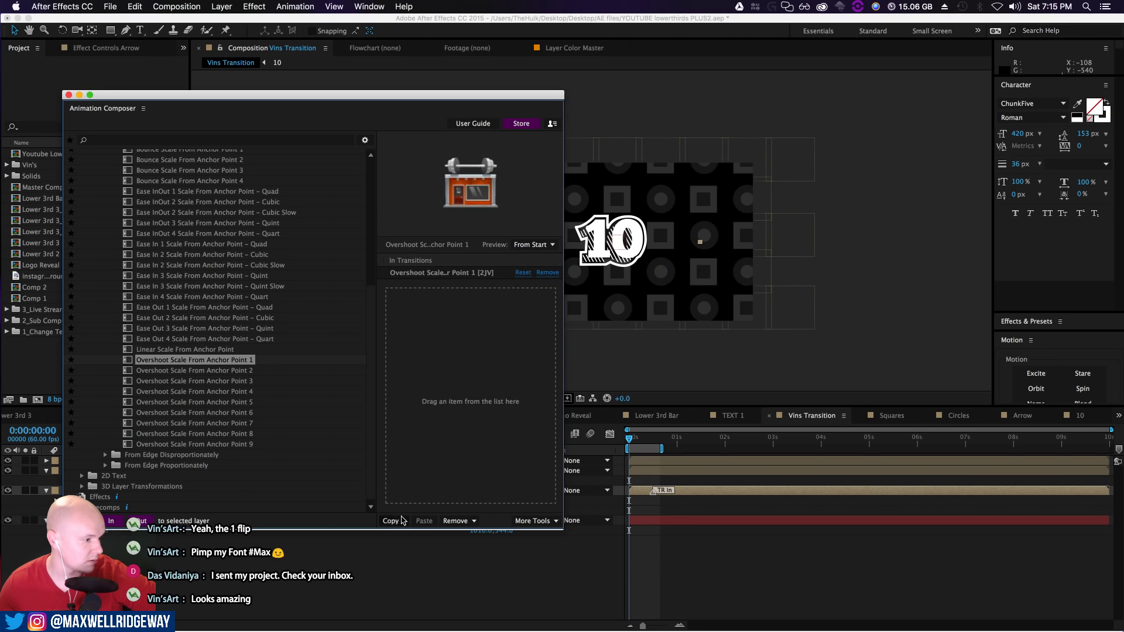
Copy all transitions from the right arrow, paste them onto the left arrow and 10 layers, and close Animation Composer
click(392, 521)
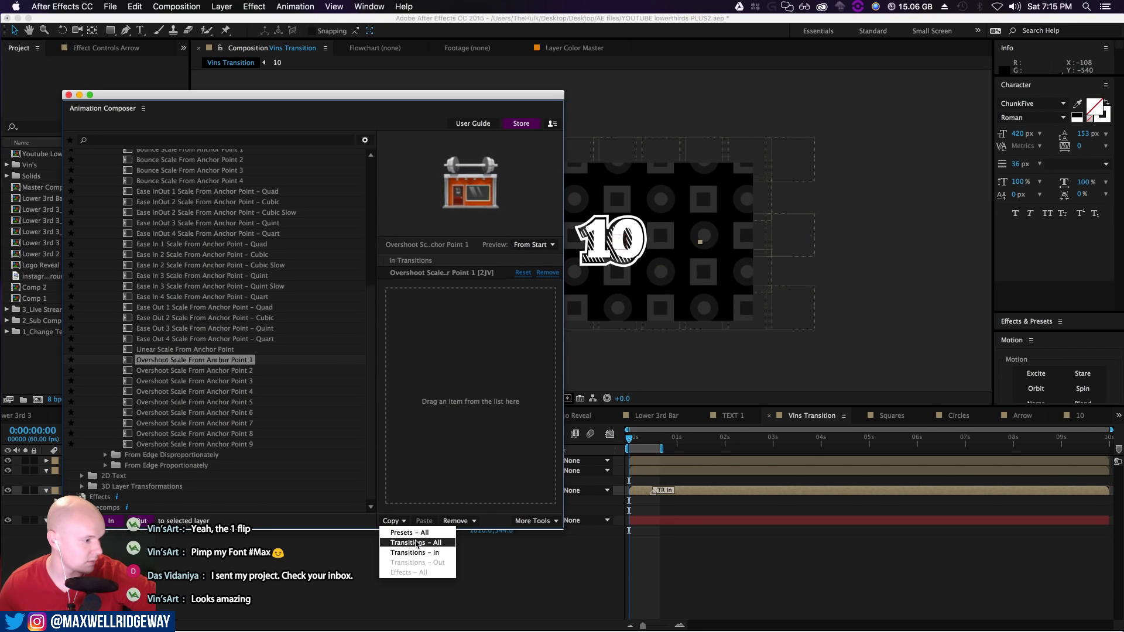
click(416, 543)
click(659, 472)
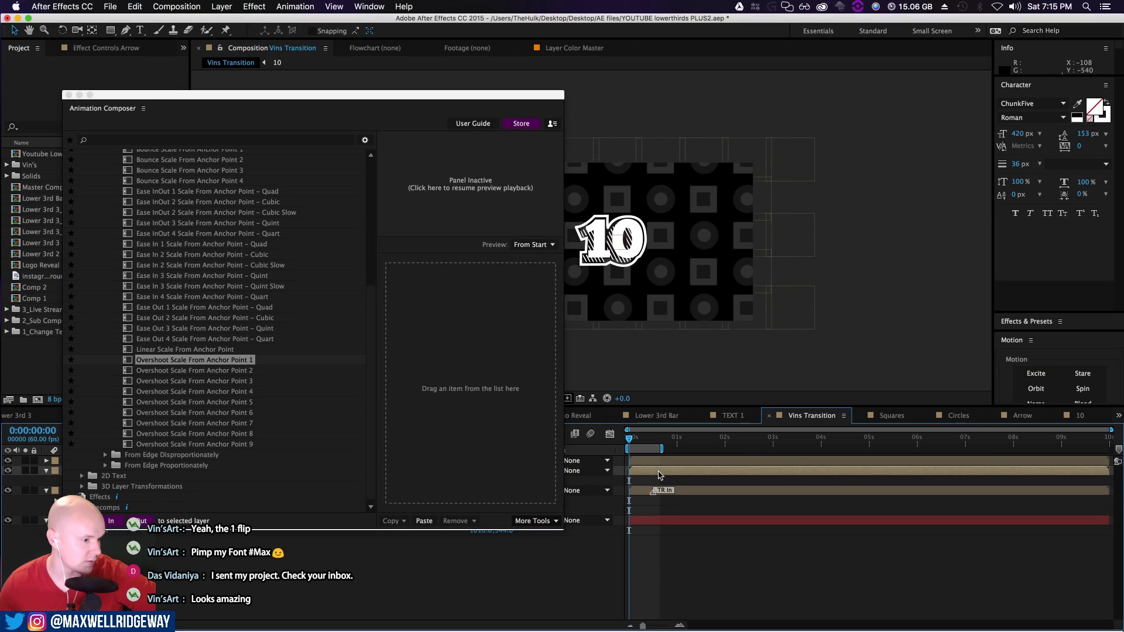
shift+click(658, 462)
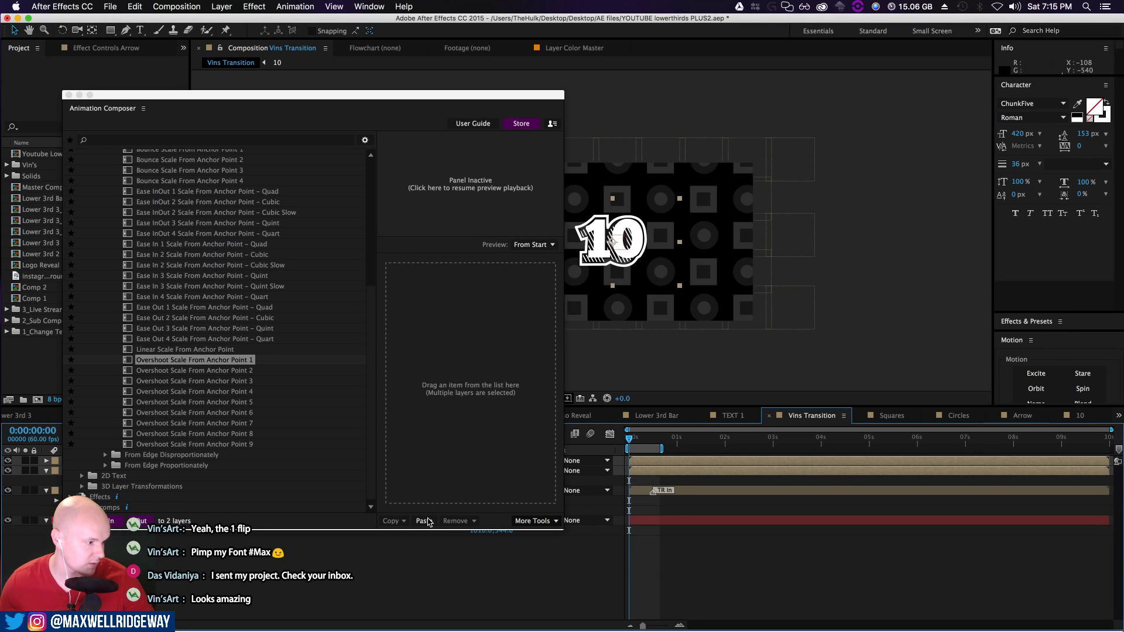
click(424, 521)
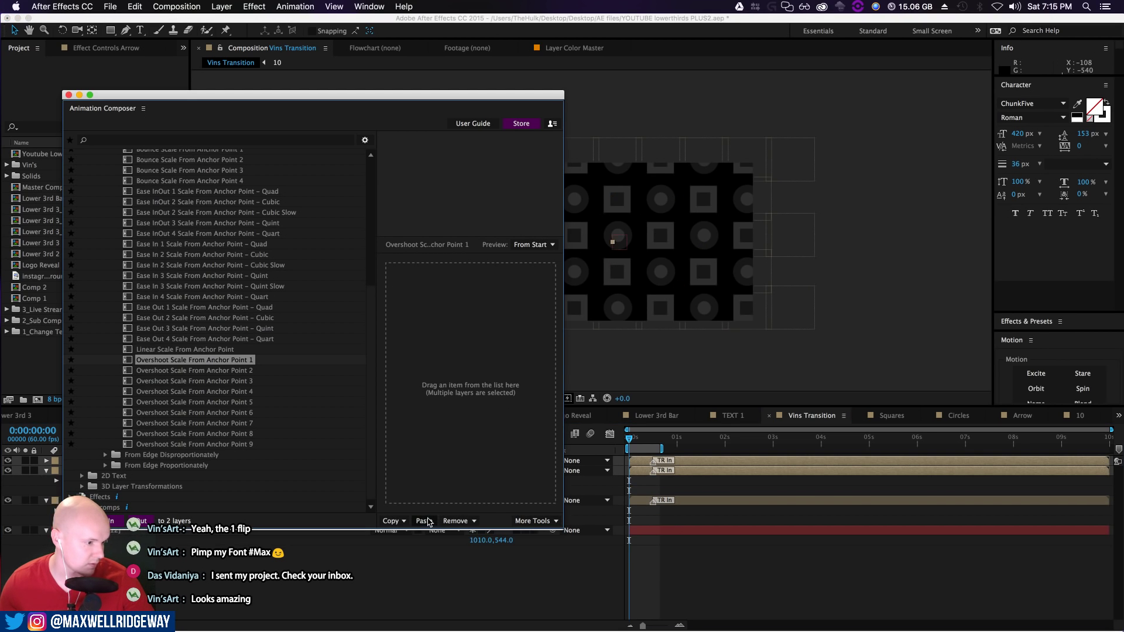
click(69, 95)
Keyframe Null 12's position at 0:00:00:00, and move it down and to the right at 0:00:01:35 to drift the background pattern
click(634, 438)
mouse_move(634, 438)
mouse_down()
mouse_move(659, 436)
mouse_move(615, 459)
mouse_move(644, 453)
mouse_up()
click(130, 530)
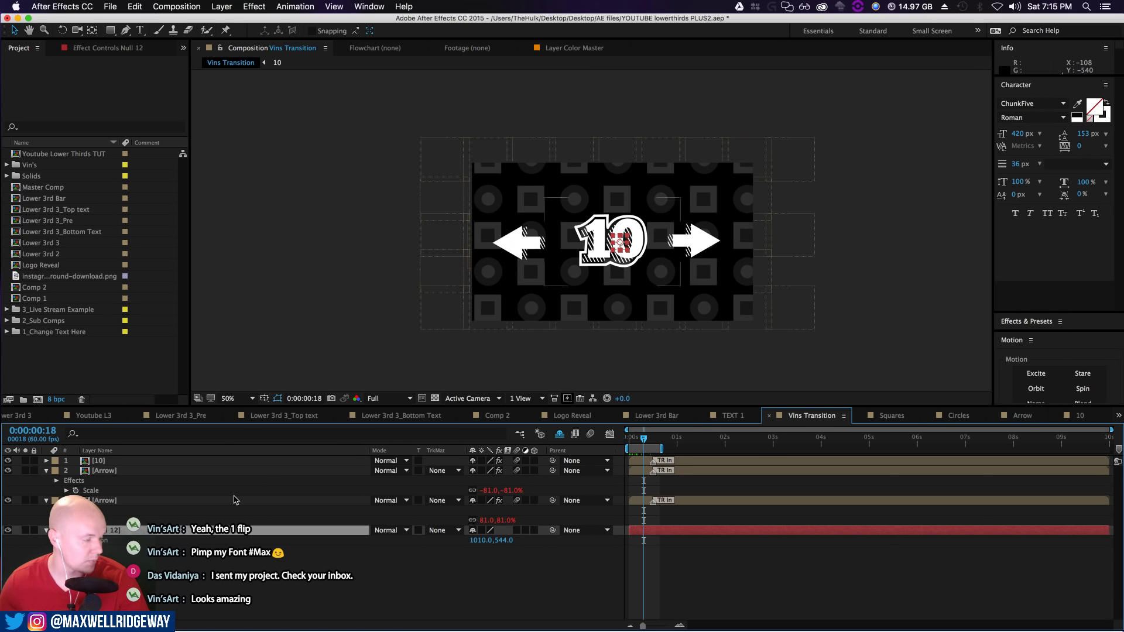
drag(645, 438, 619, 449)
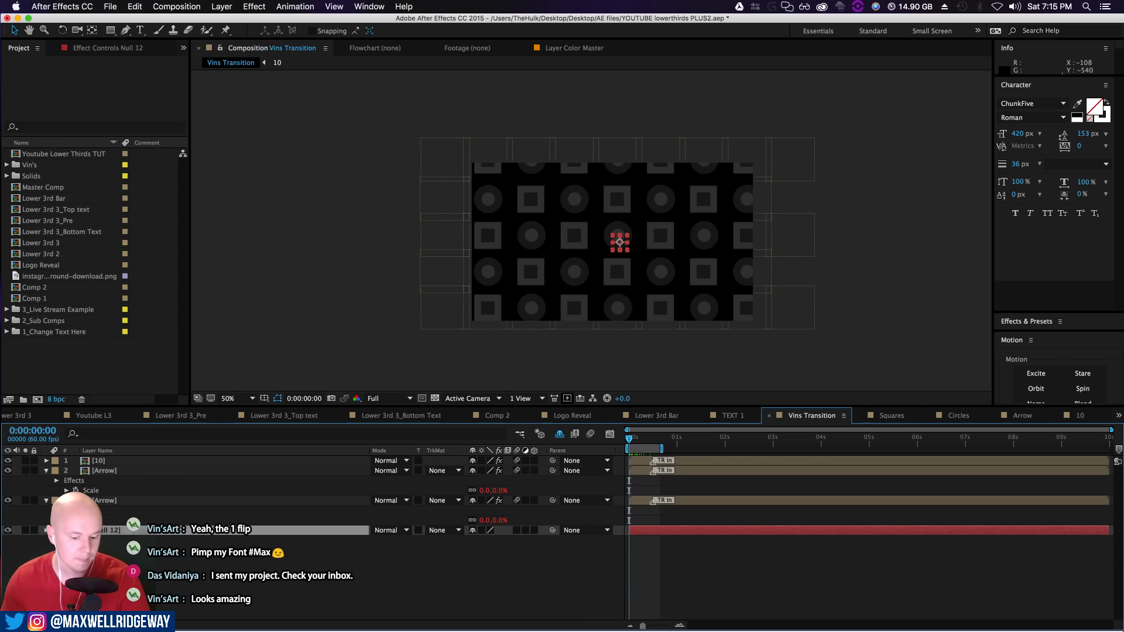
key(alt+shift+p)
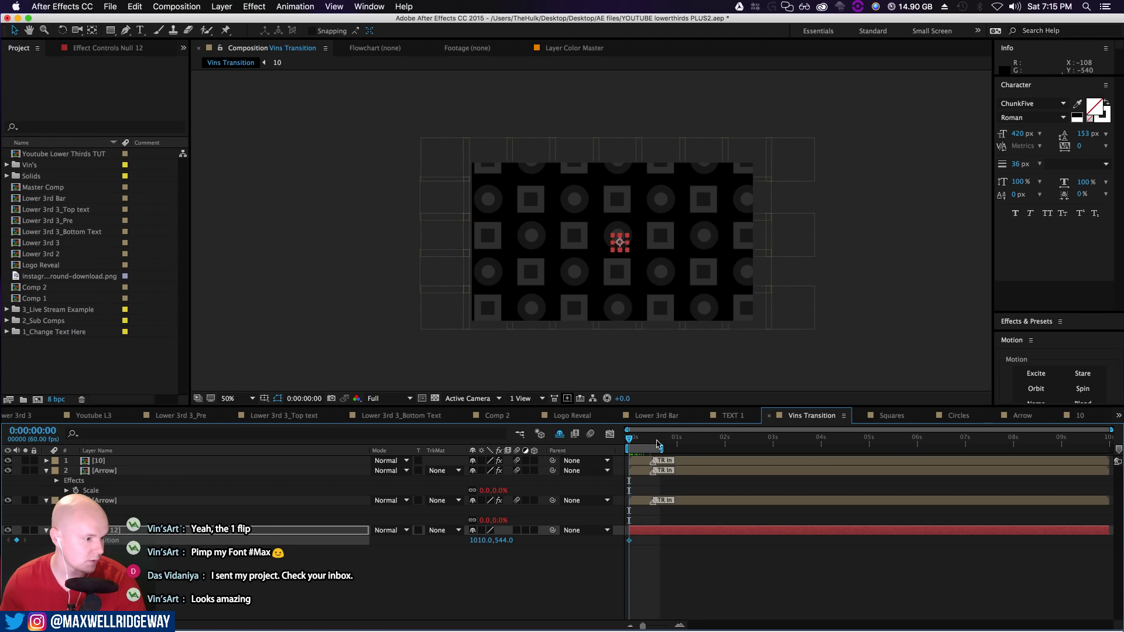
drag(630, 439, 706, 444)
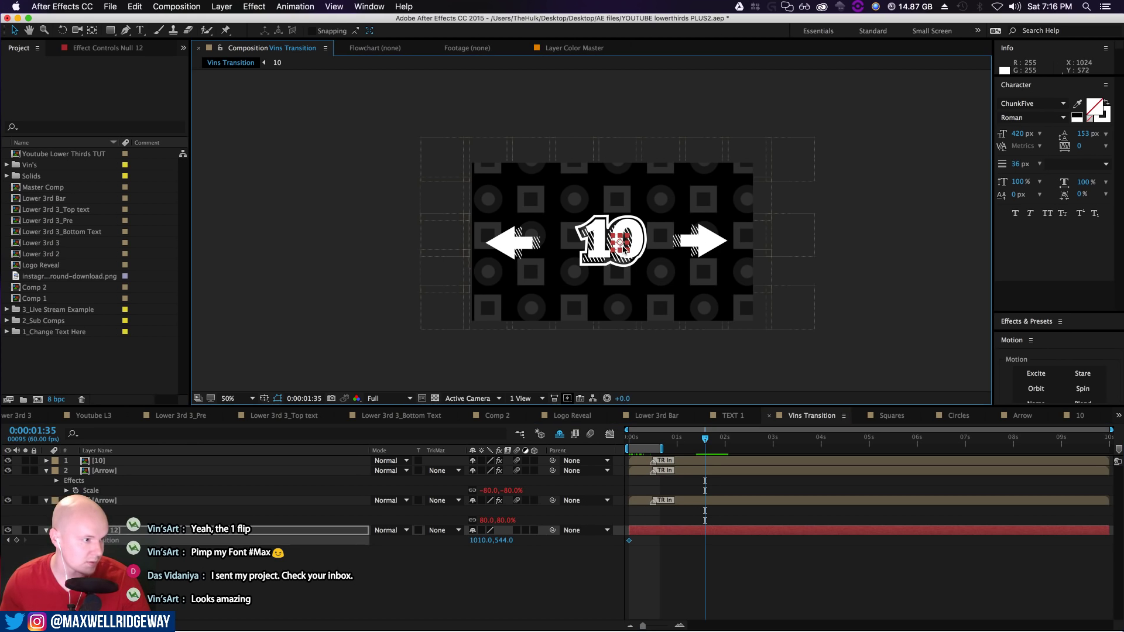
drag(621, 241, 659, 265)
Extend the work area's end to just past the null's second position keyframe and preview the animation
mouse_move(704, 451)
mouse_down()
mouse_move(610, 464)
mouse_move(715, 448)
mouse_up()
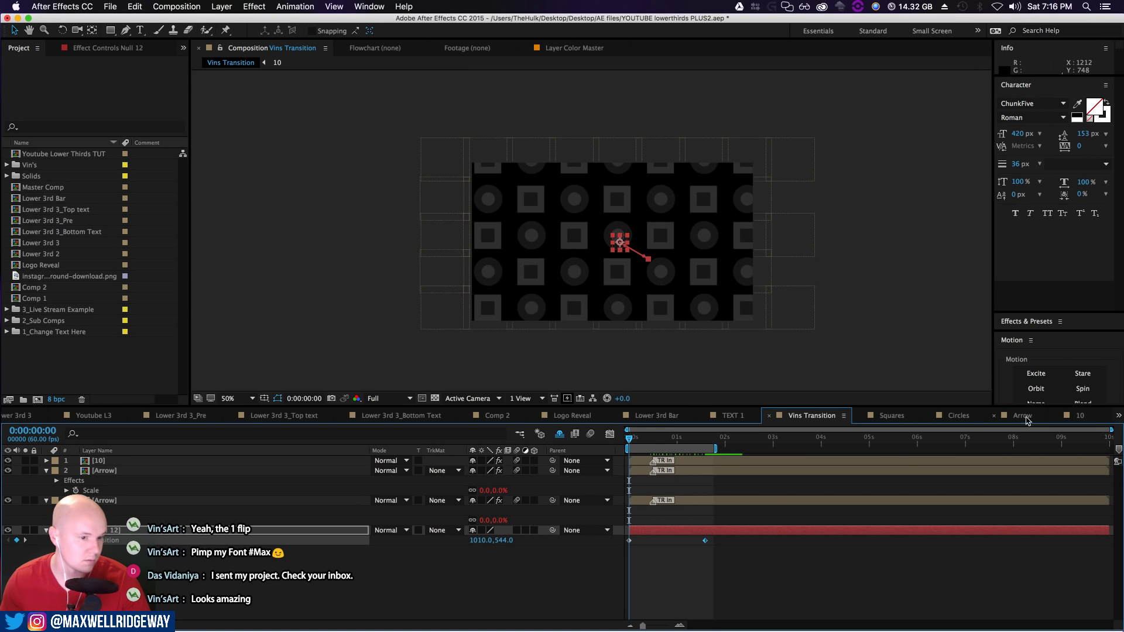
key(space)
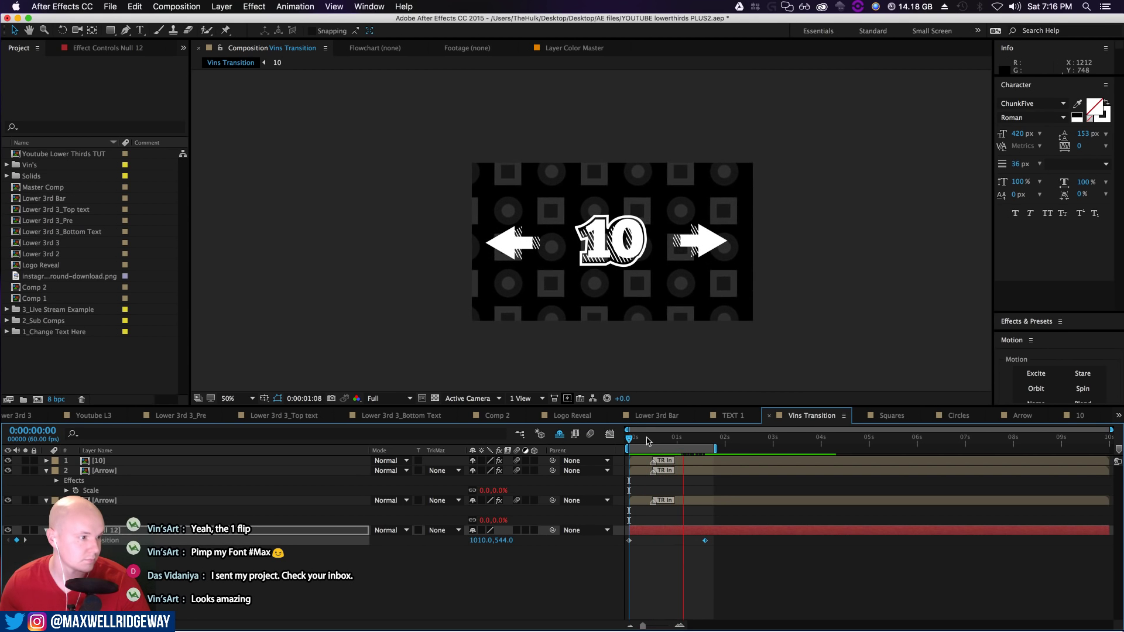
key(space)
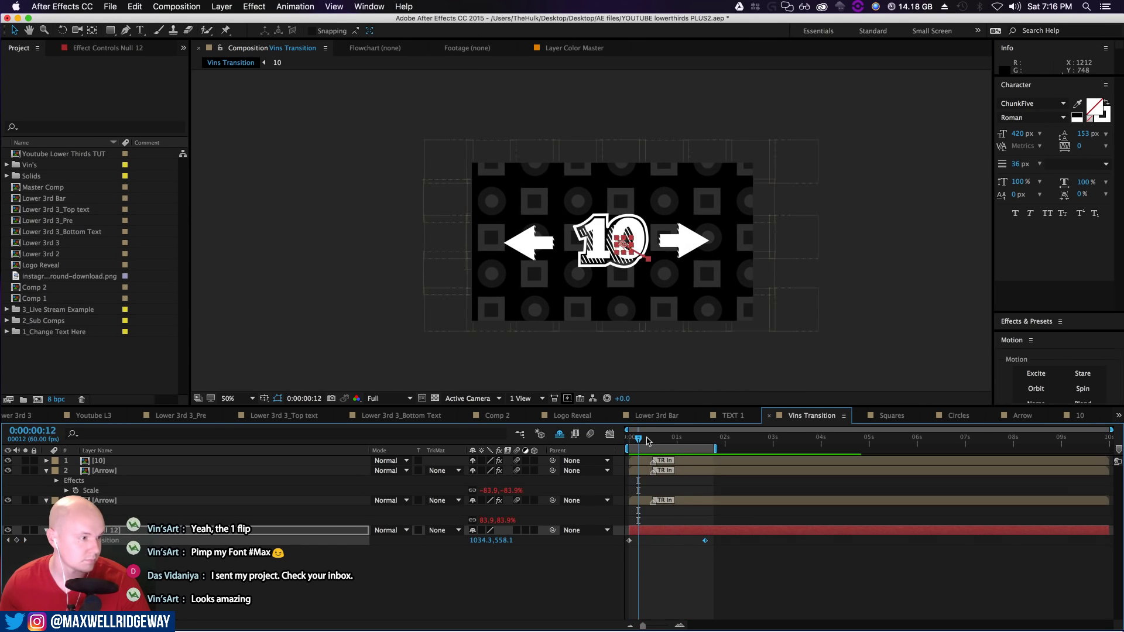
Collapse the expanded properties of Null 12 and both Arrow layers
click(47, 530)
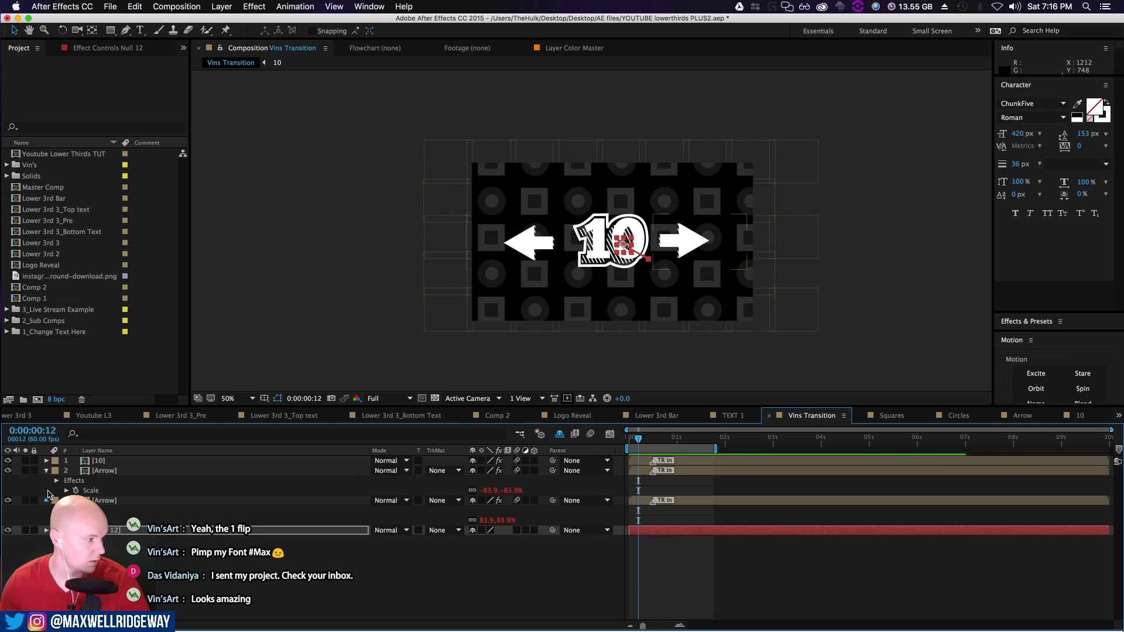
click(47, 501)
click(47, 471)
Create a 1920 × 1080, 60 fps, ten-second composition named Final Transition and move it into the Vin's folder
right_click(53, 357)
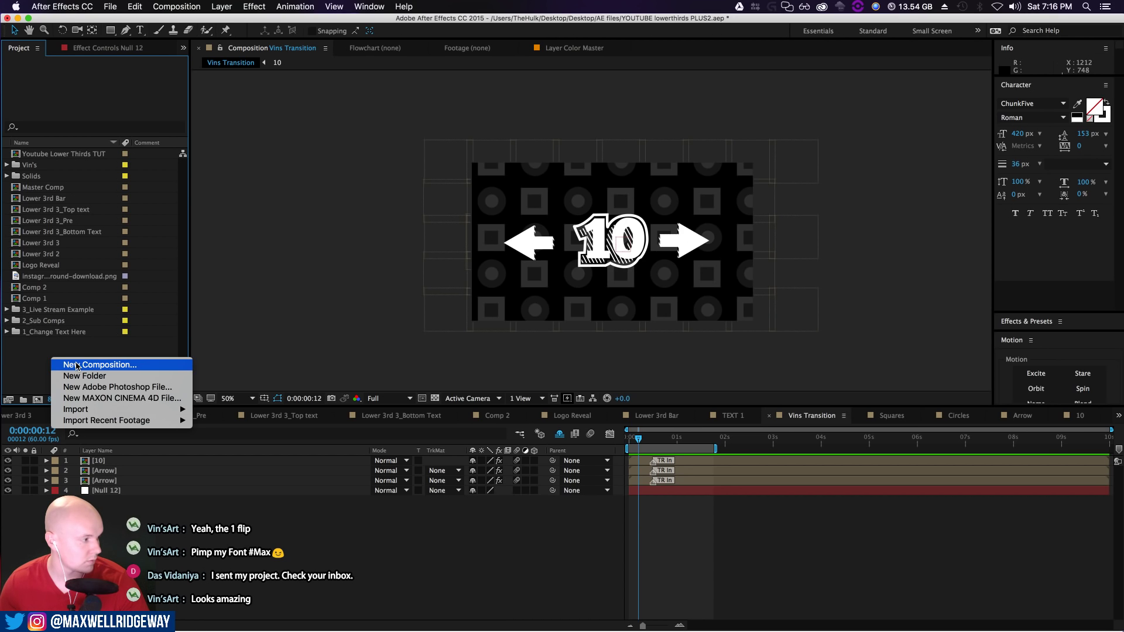
click(77, 365)
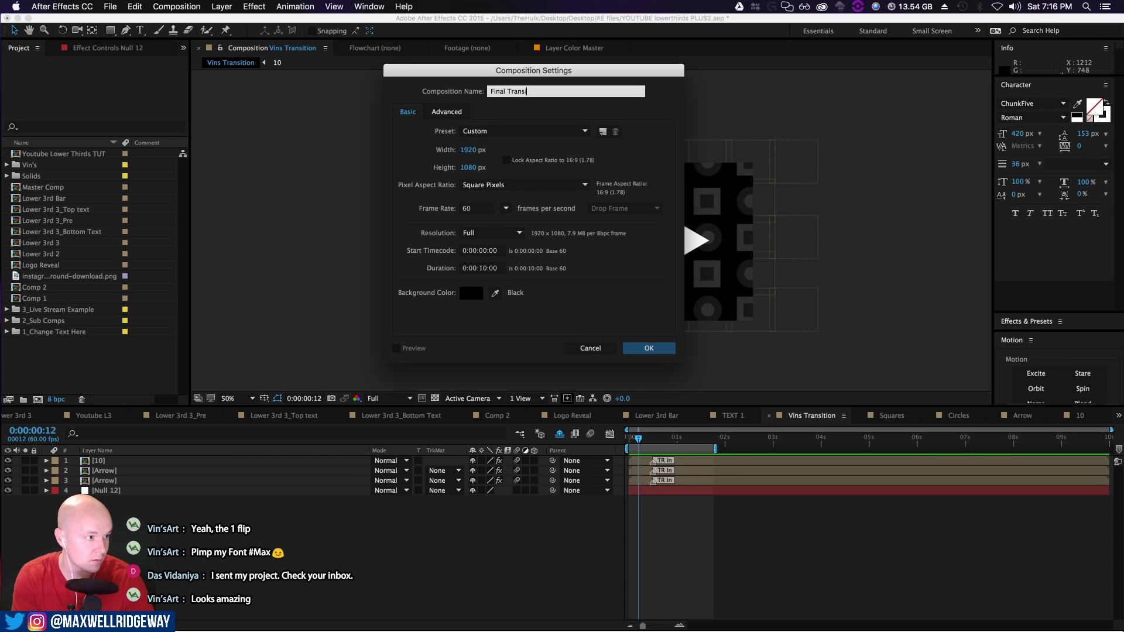
key(Return)
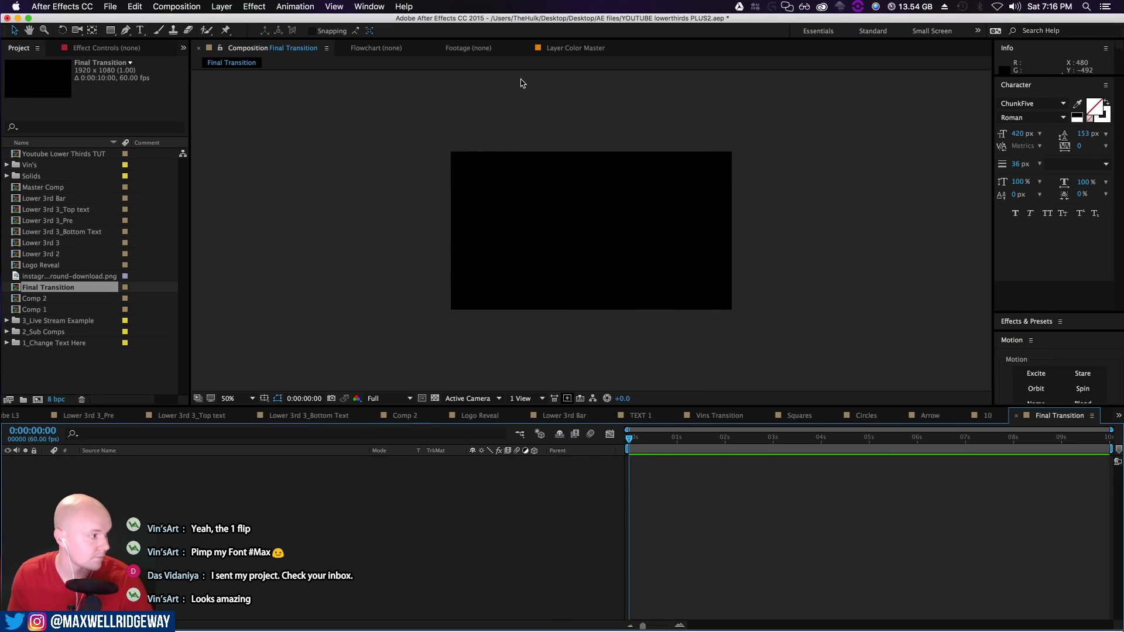
drag(26, 288, 2, 167)
click(6, 165)
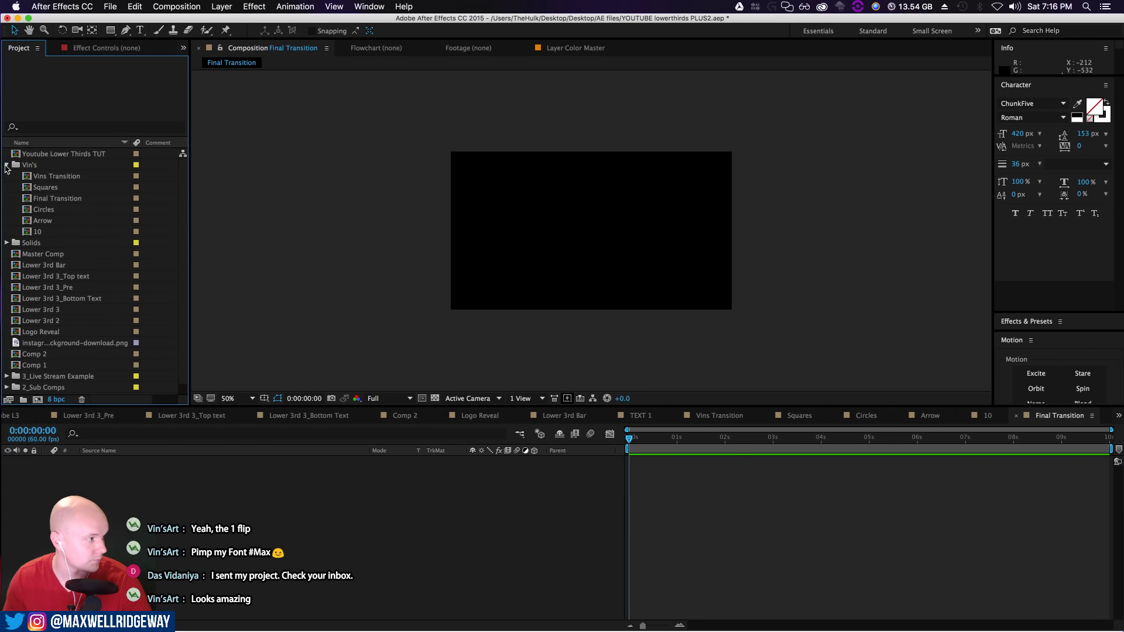
Add the Vins Transition composition as a layer in Final Transition, with the playhead at the start
click(59, 199)
click(55, 177)
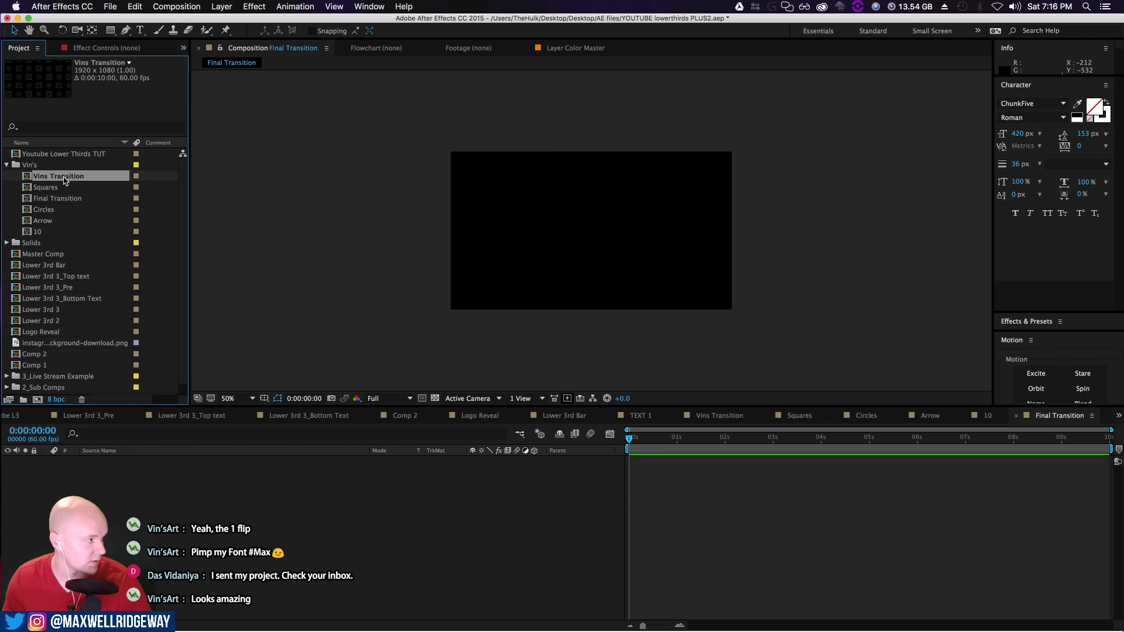
drag(167, 471, 167, 472)
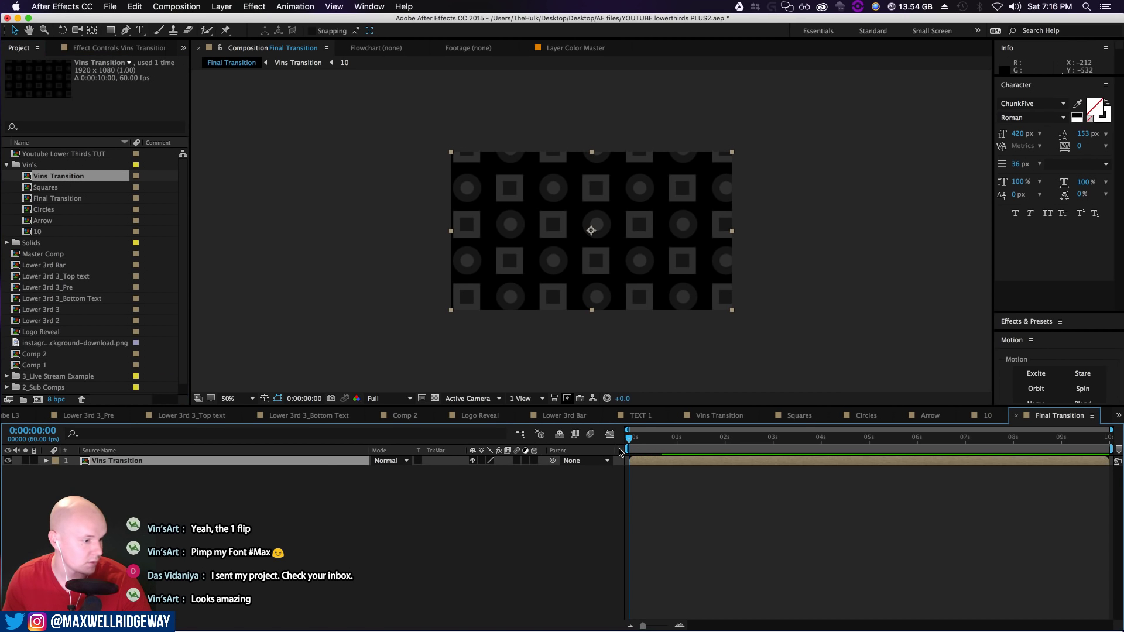
drag(630, 439, 598, 474)
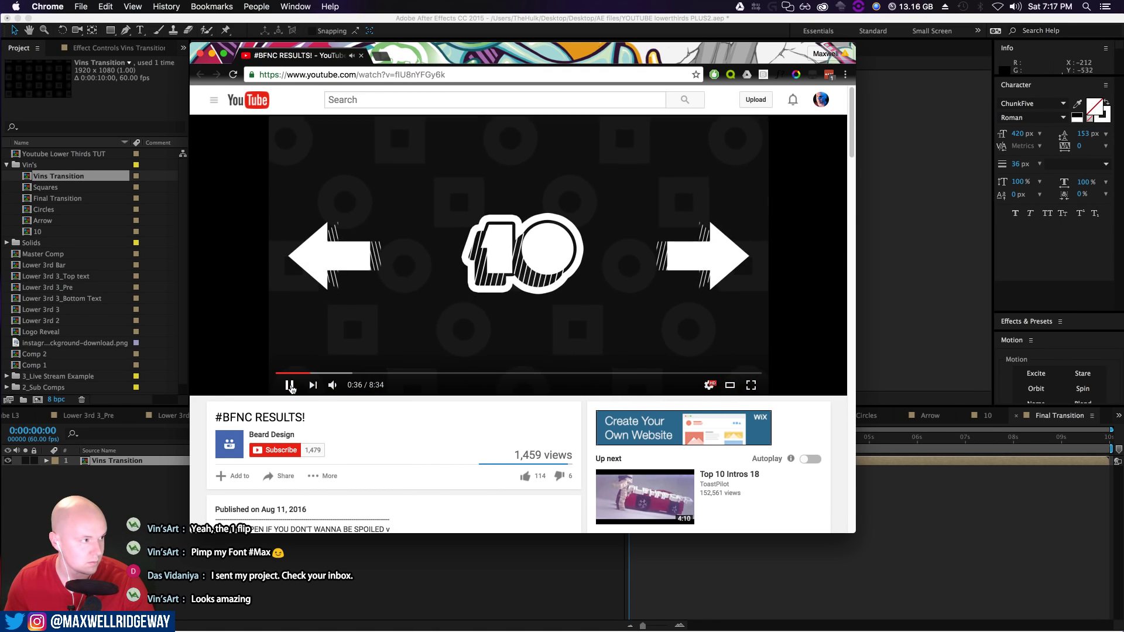
Switch to the reference video in Chrome, replay it around 0:36–0:37 to examine how the 10 scene transitions, and return to After Effects
click(290, 387)
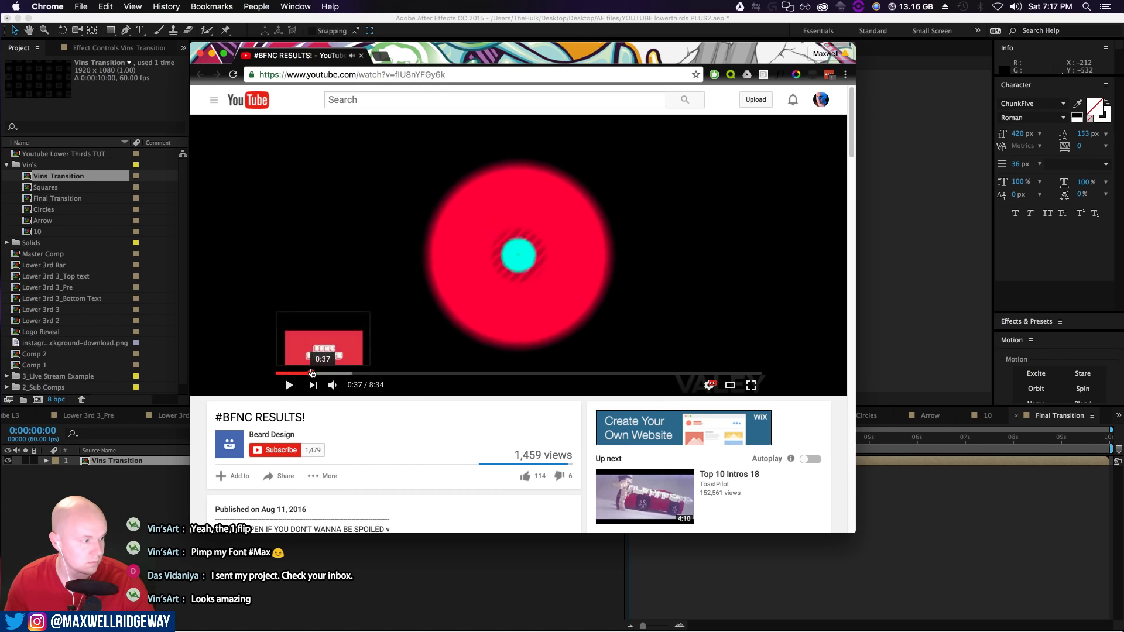
click(306, 373)
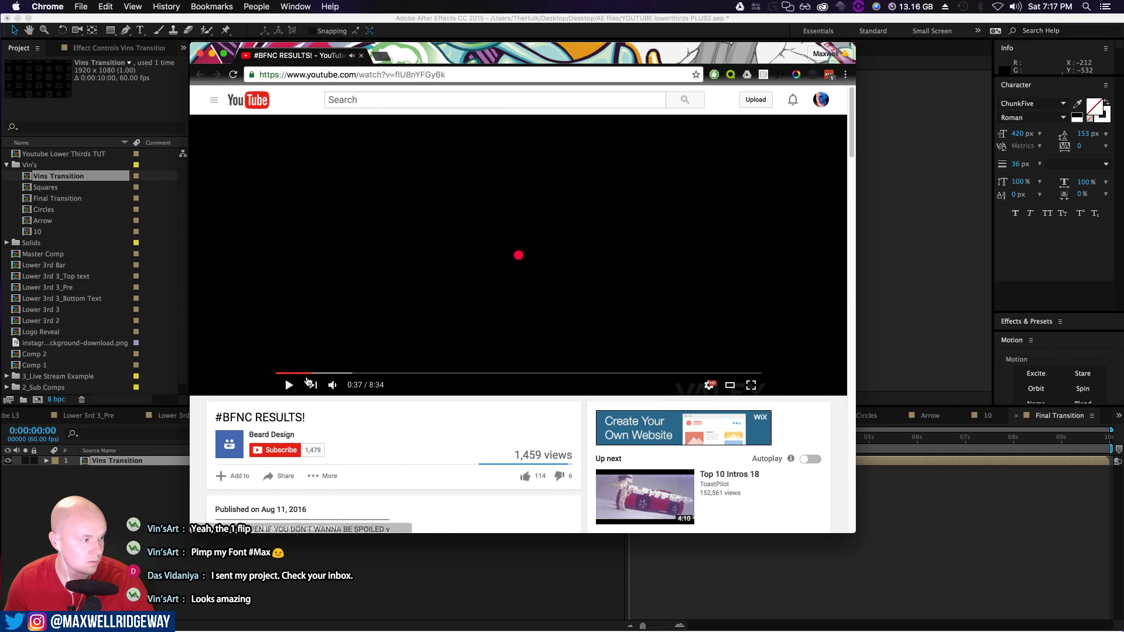
click(309, 373)
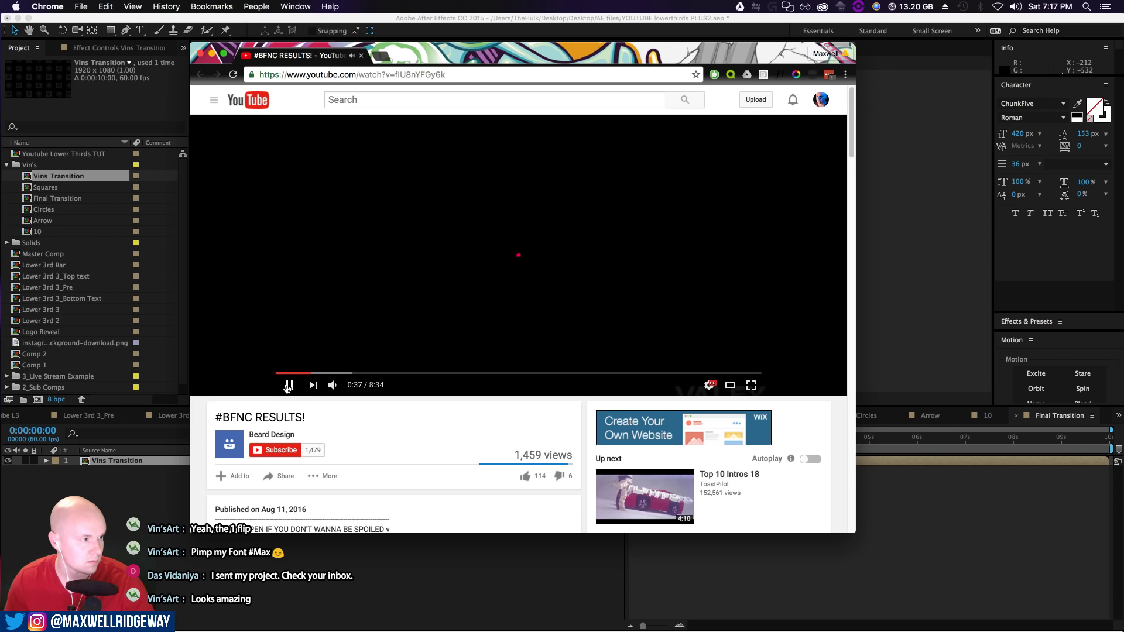
click(307, 373)
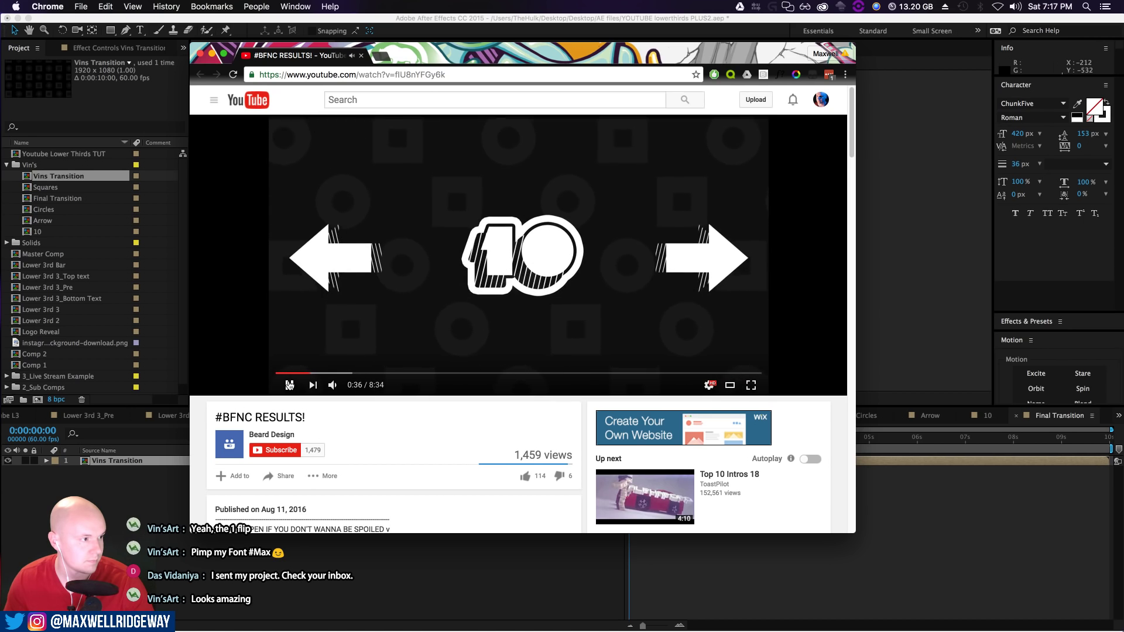
click(289, 384)
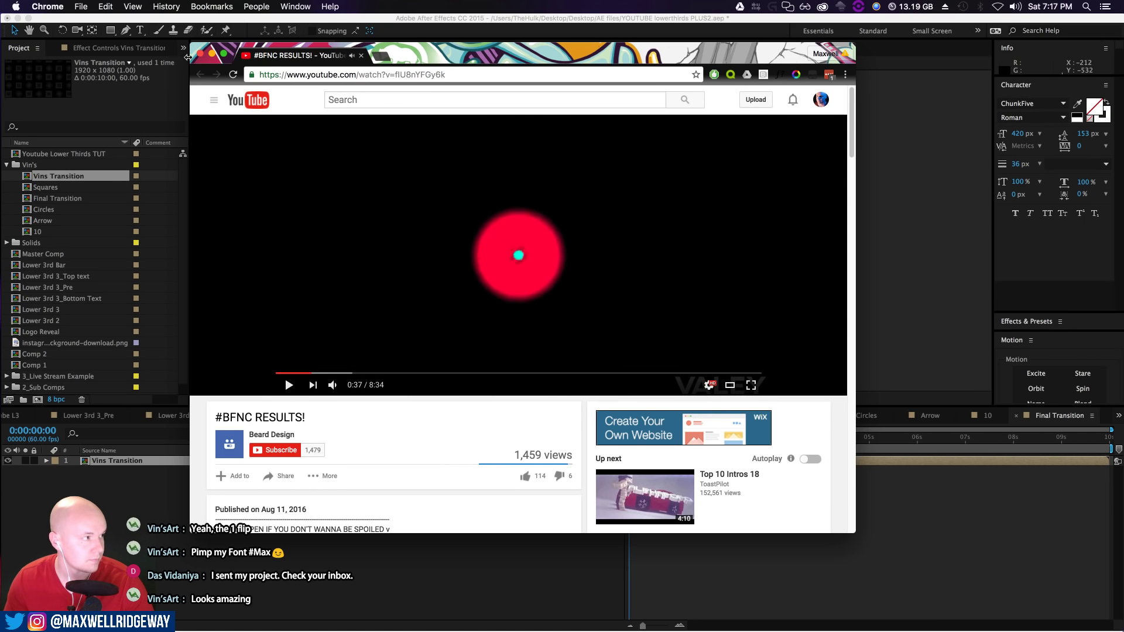
click(213, 54)
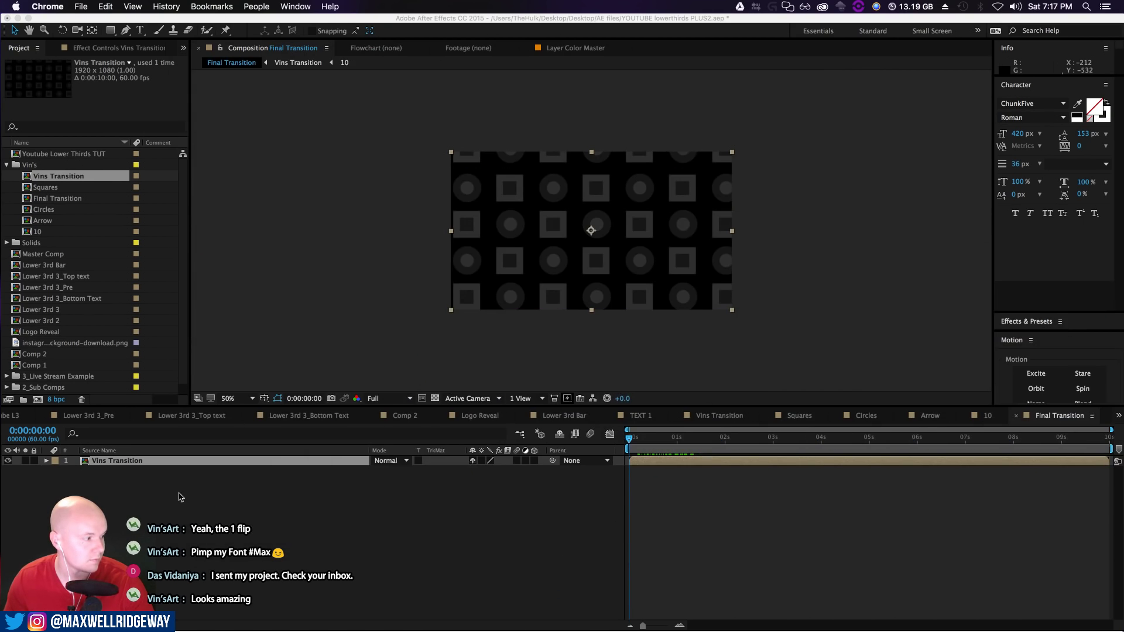
Open the Vins Transition composition, select Null 12, and reveal the hidden shy layers
double_click(114, 462)
click(110, 490)
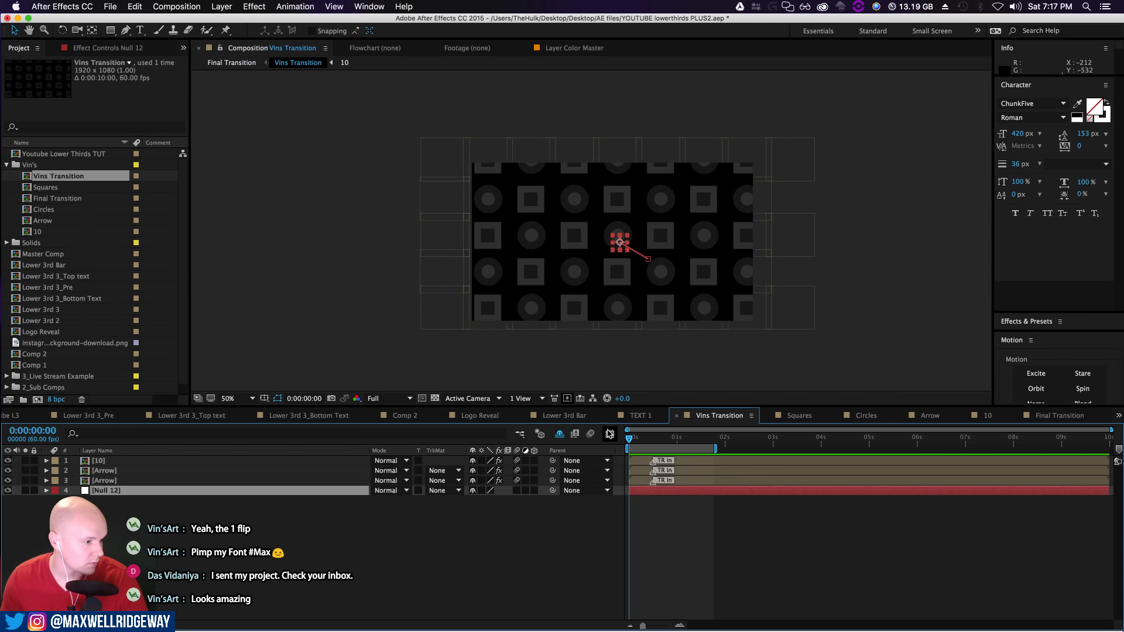
click(559, 435)
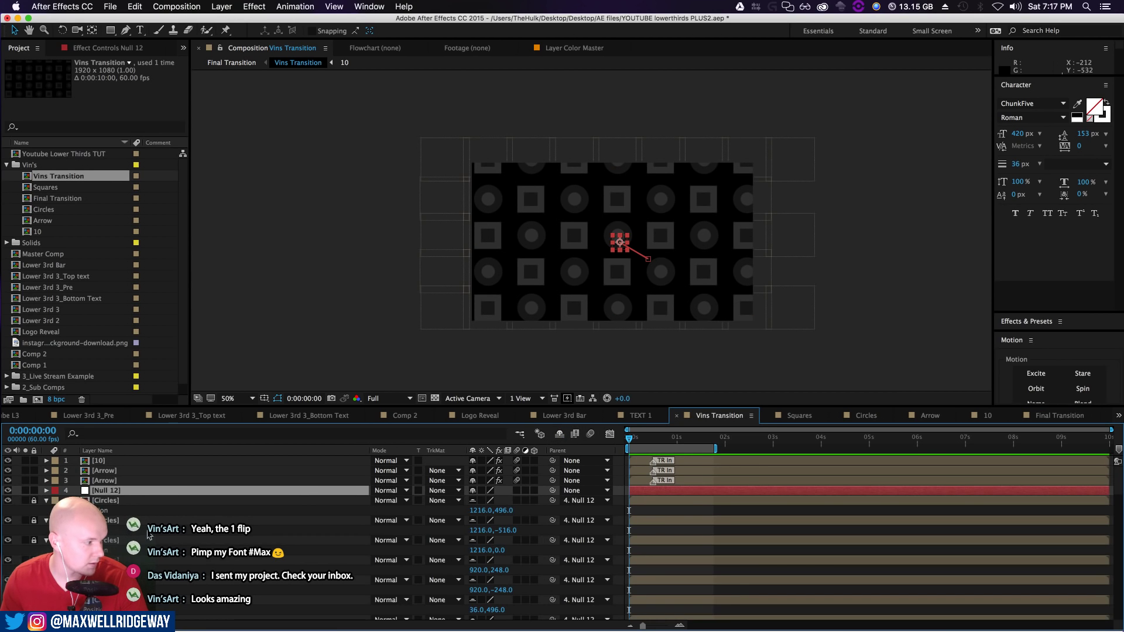
Unlock all the Circles and Squares layers in the Vins Transition composition
scroll(310, 538, down, 10)
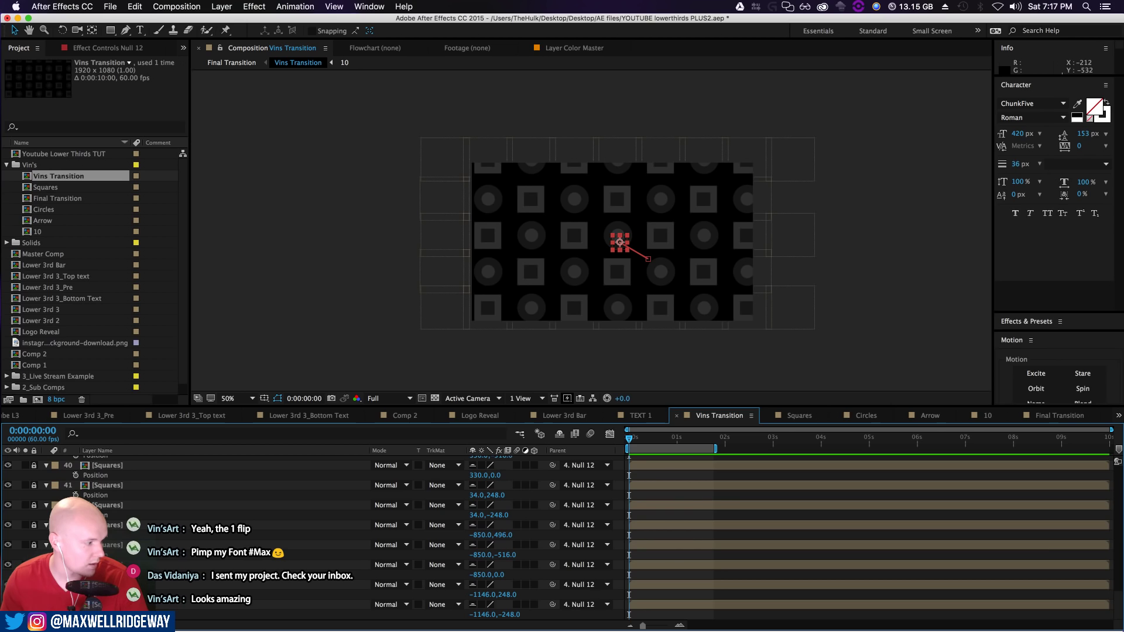
click(106, 604)
scroll(49, 475, up, 5)
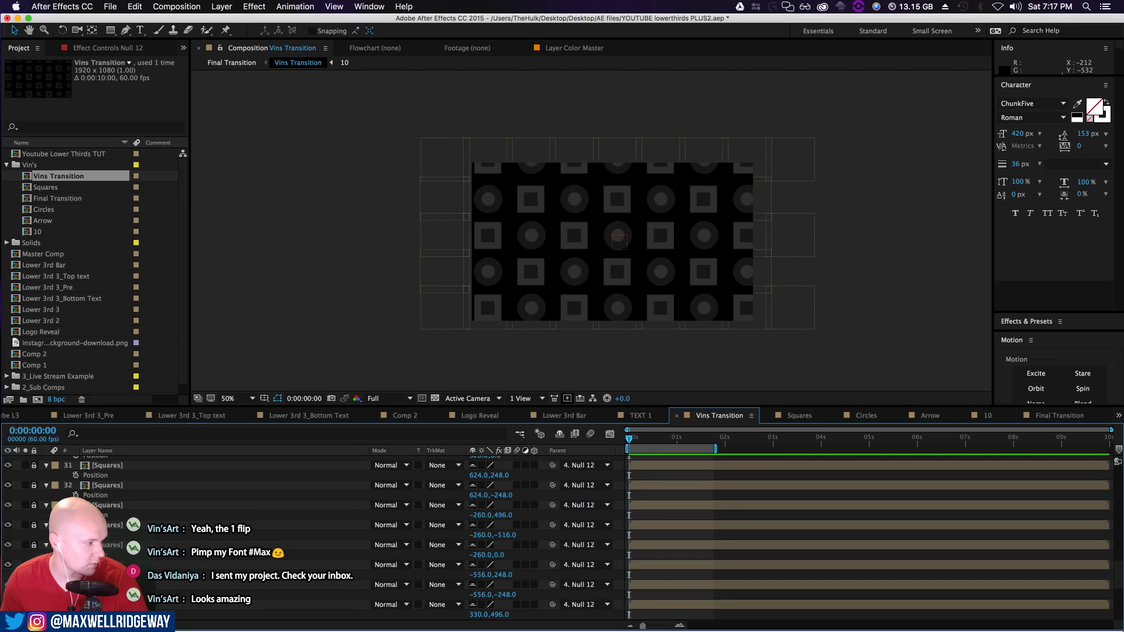
scroll(82, 495, up, 2)
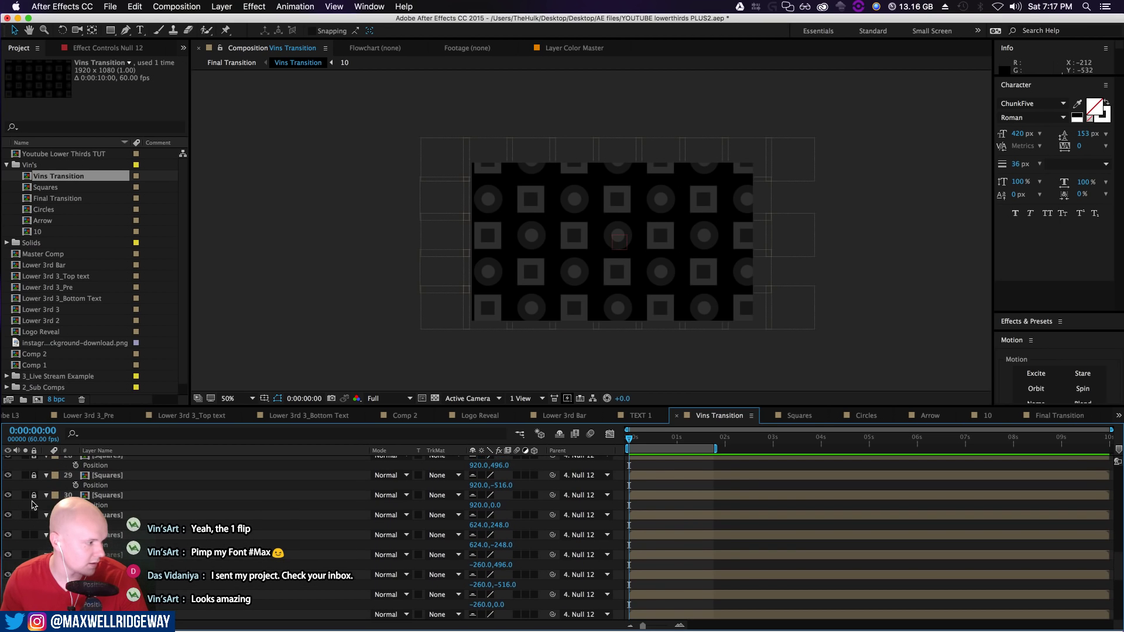
scroll(36, 492, up, 1)
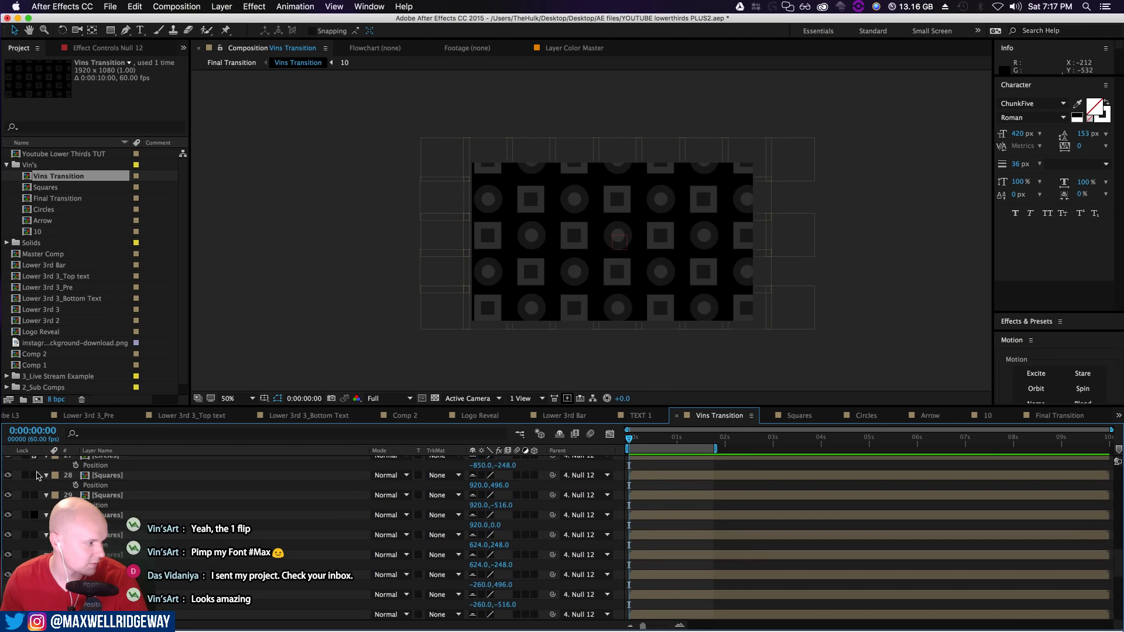
scroll(36, 479, up, 3)
scroll(26, 533, up, 1)
scroll(152, 506, up, 3)
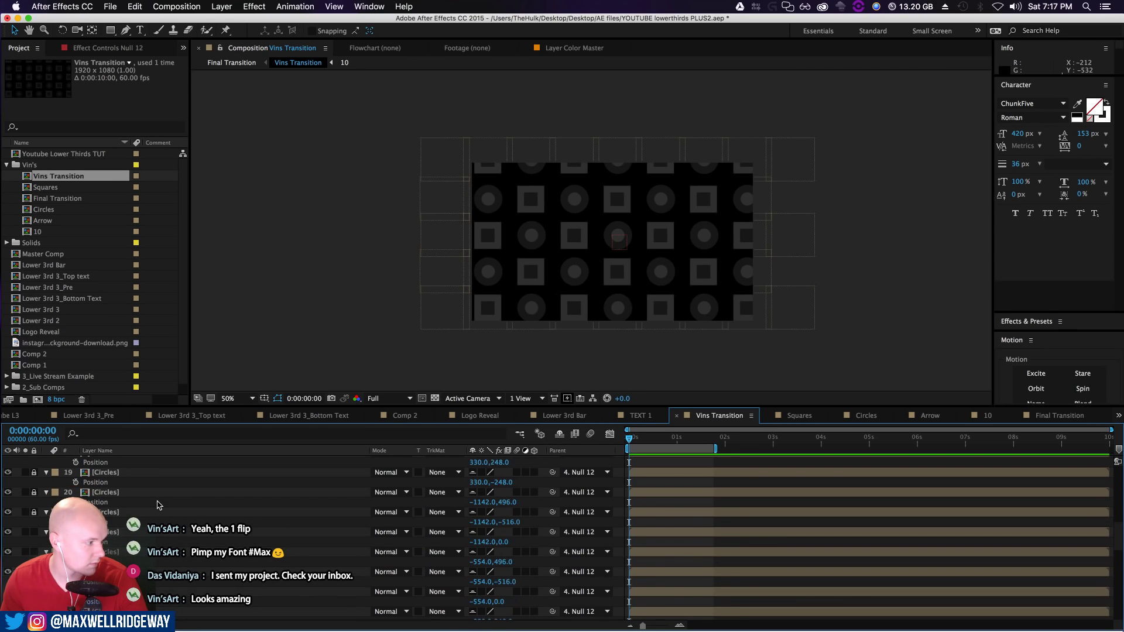
scroll(36, 474, up, 5)
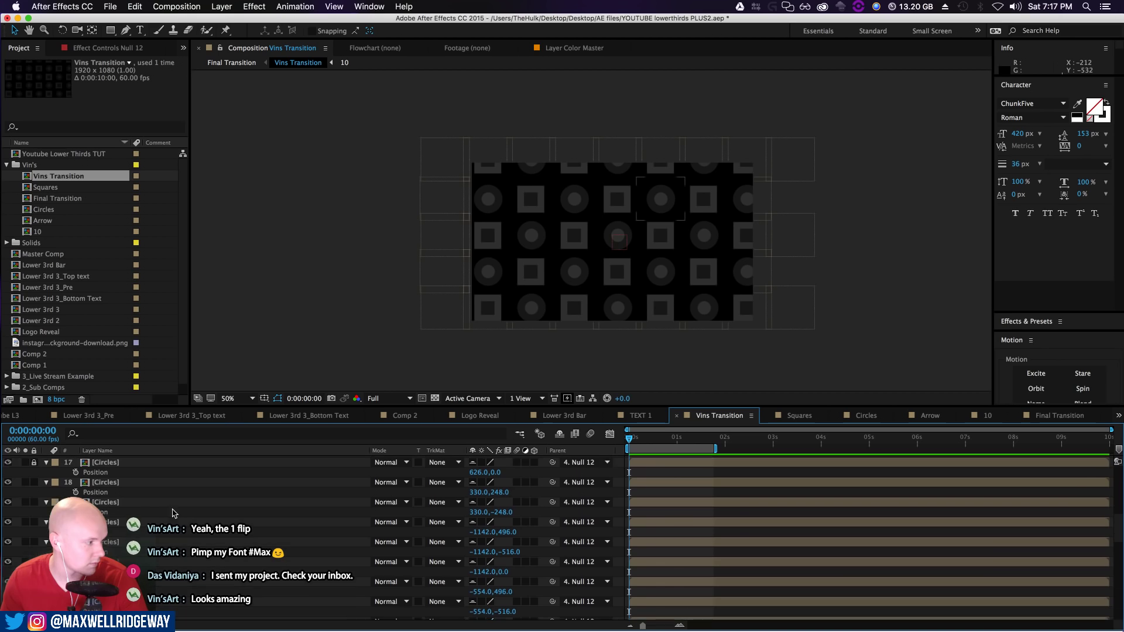
scroll(32, 477, up, 4)
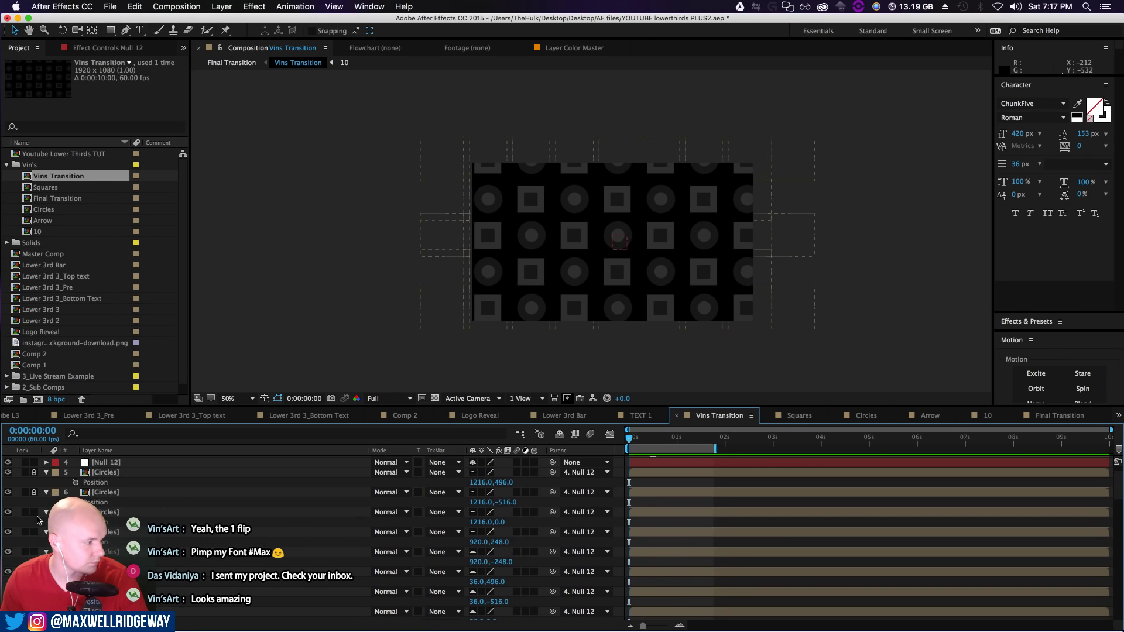
Collapse the revealed Position properties of all the Circles and Squares layers
click(104, 473)
scroll(104, 474, down, 15)
shift+click(104, 604)
scroll(104, 605, up, 14)
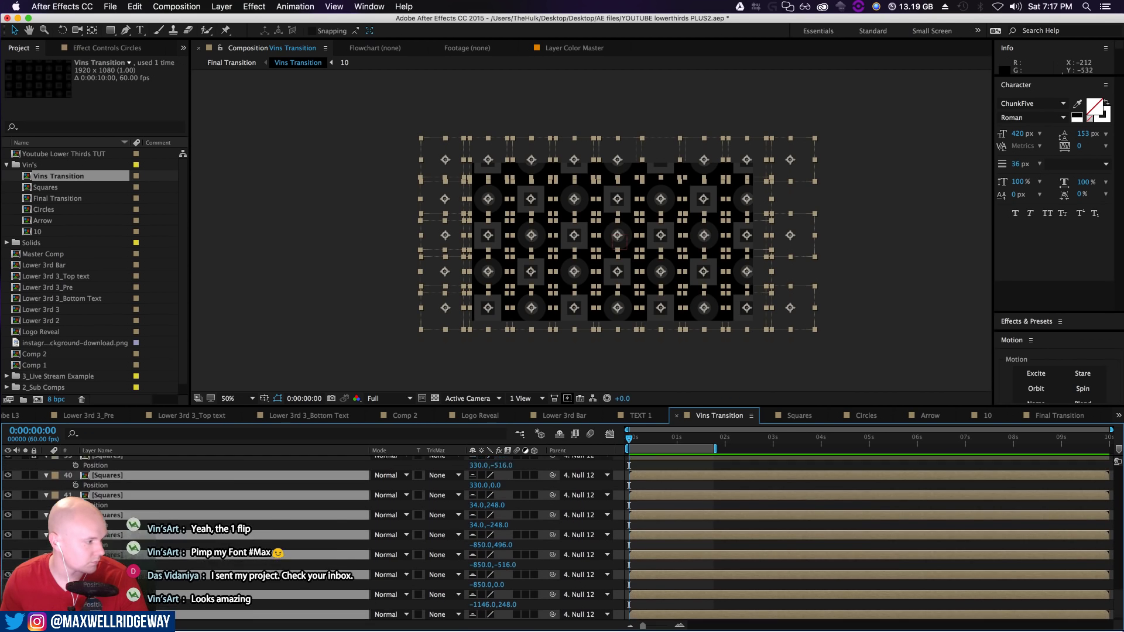
click(47, 475)
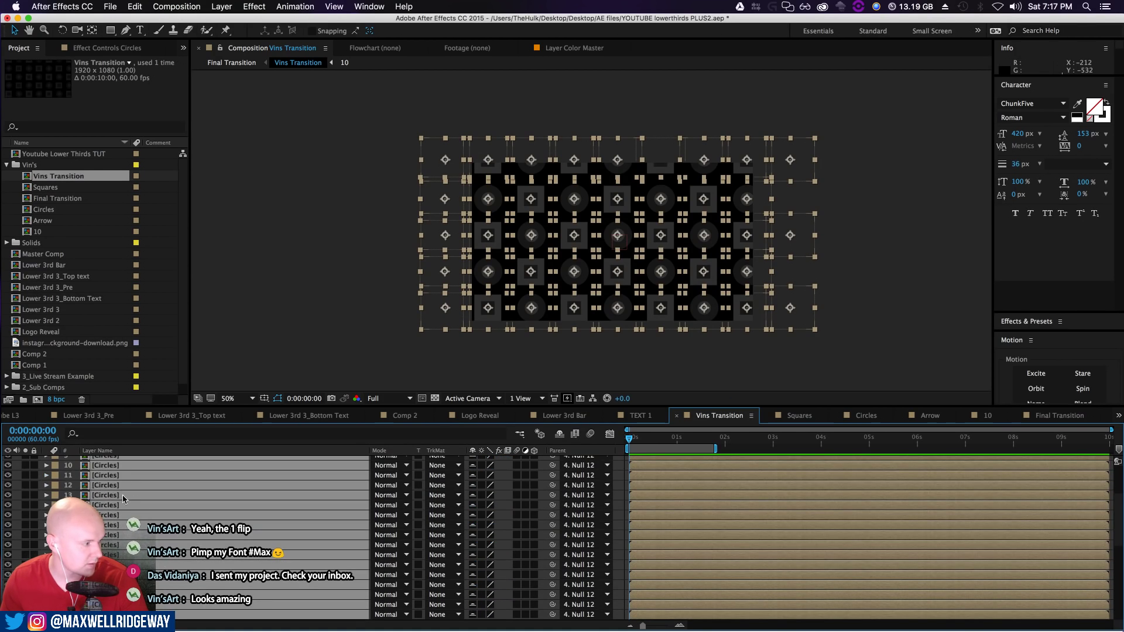
scroll(123, 499, up, 3)
click(111, 491)
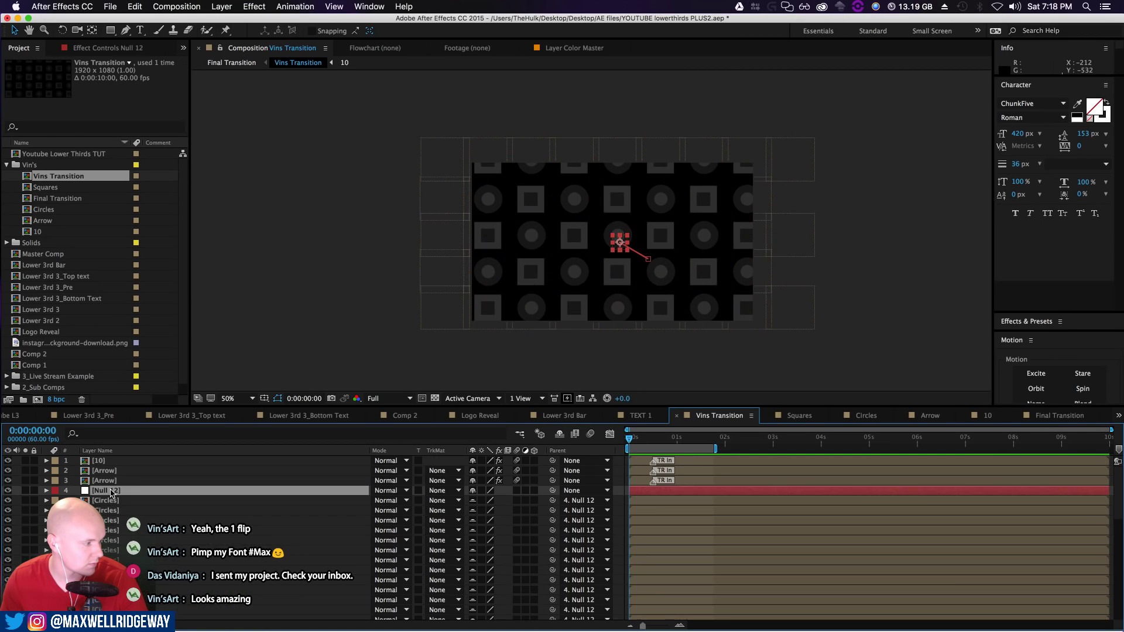
scroll(629, 534, down, 10)
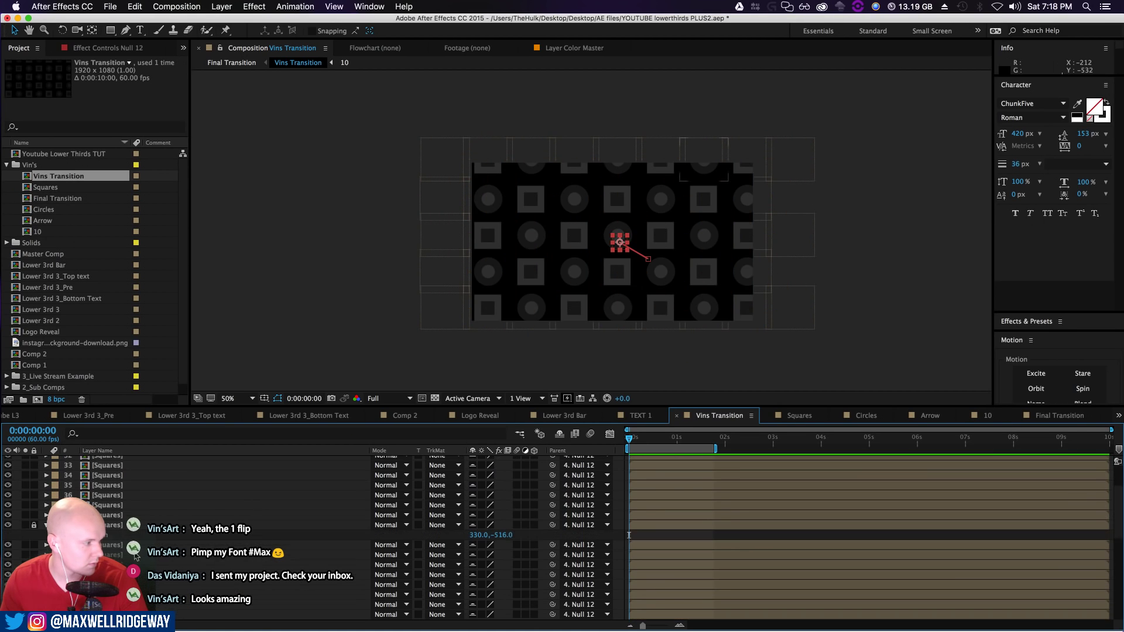
click(46, 525)
Copy Null 12 with all the Circles and Squares layers from Vins Transition and paste them into the Final Transition composition
click(111, 615)
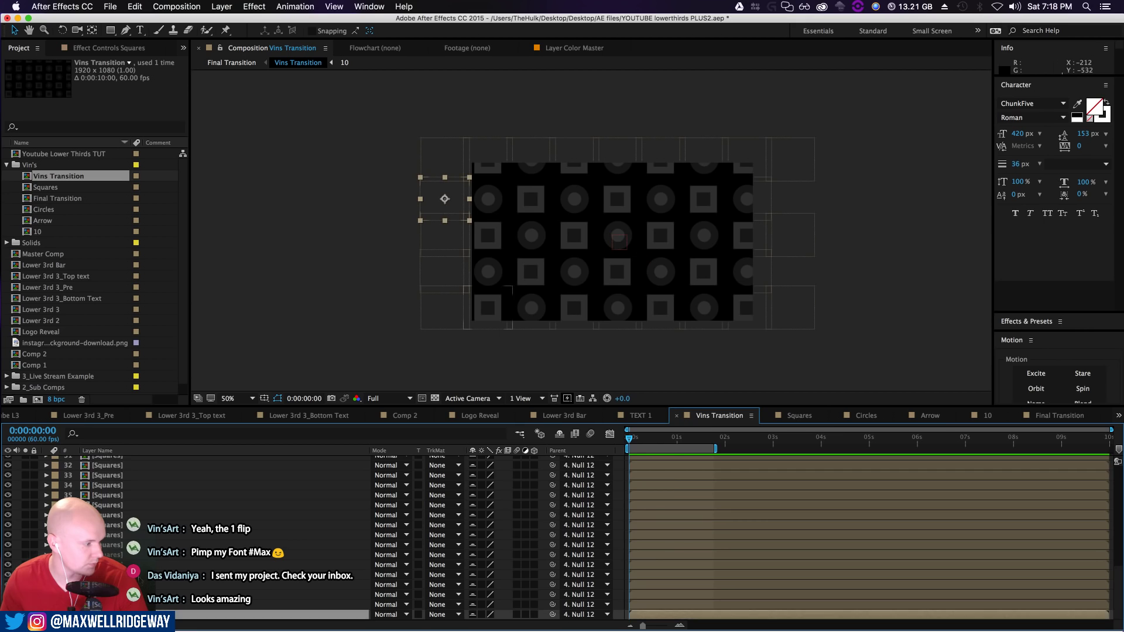
scroll(111, 615, up, 10)
shift+click(100, 490)
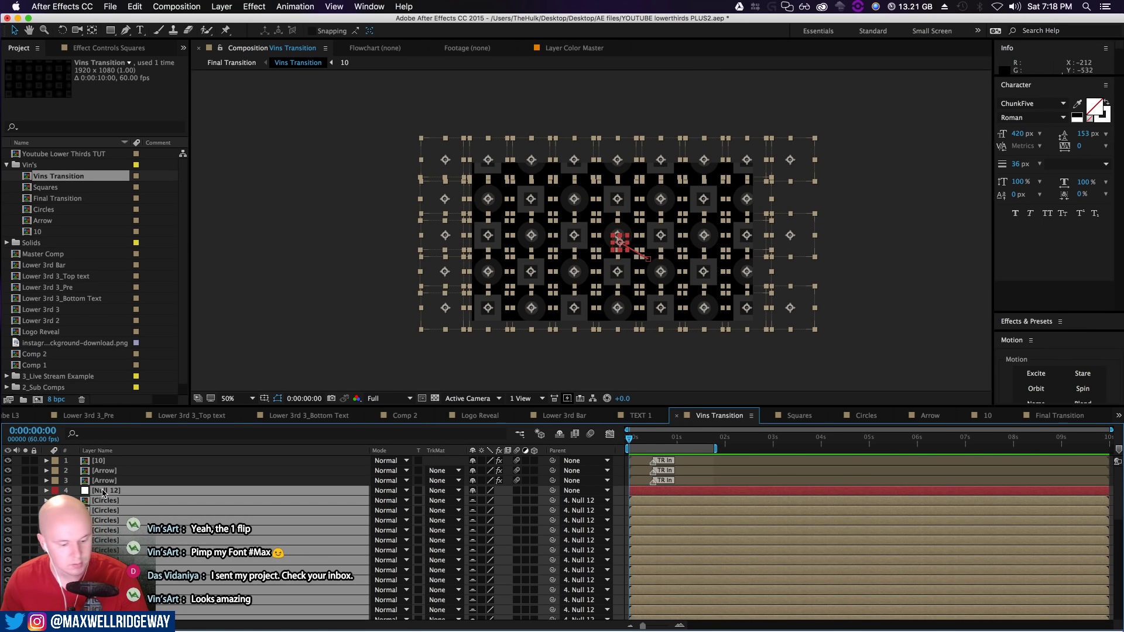
click(231, 63)
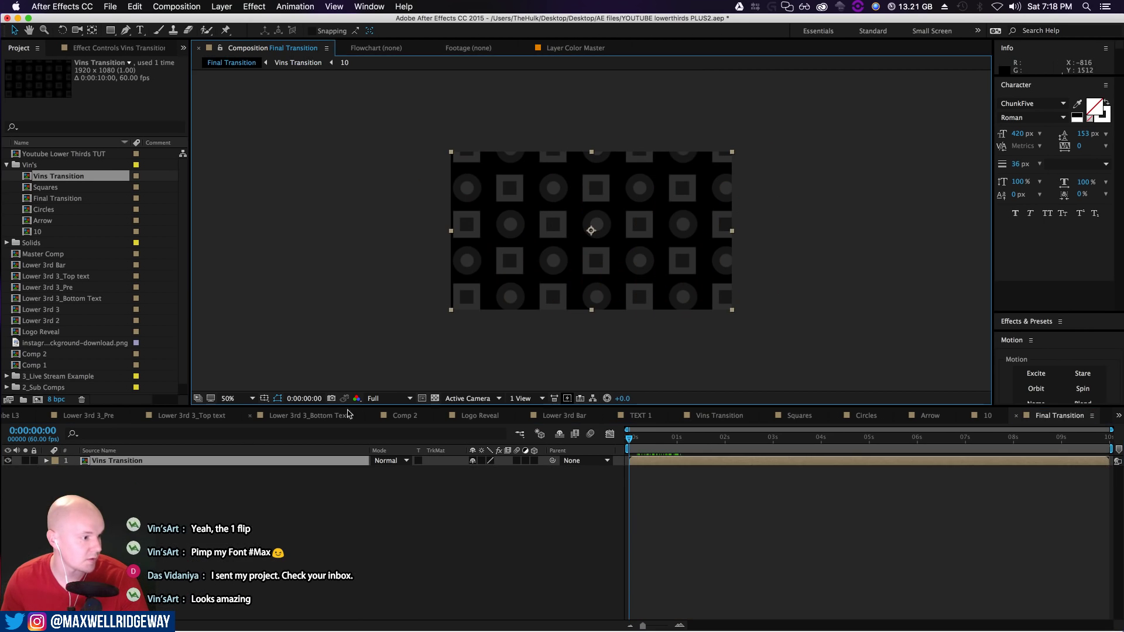
key(super+v)
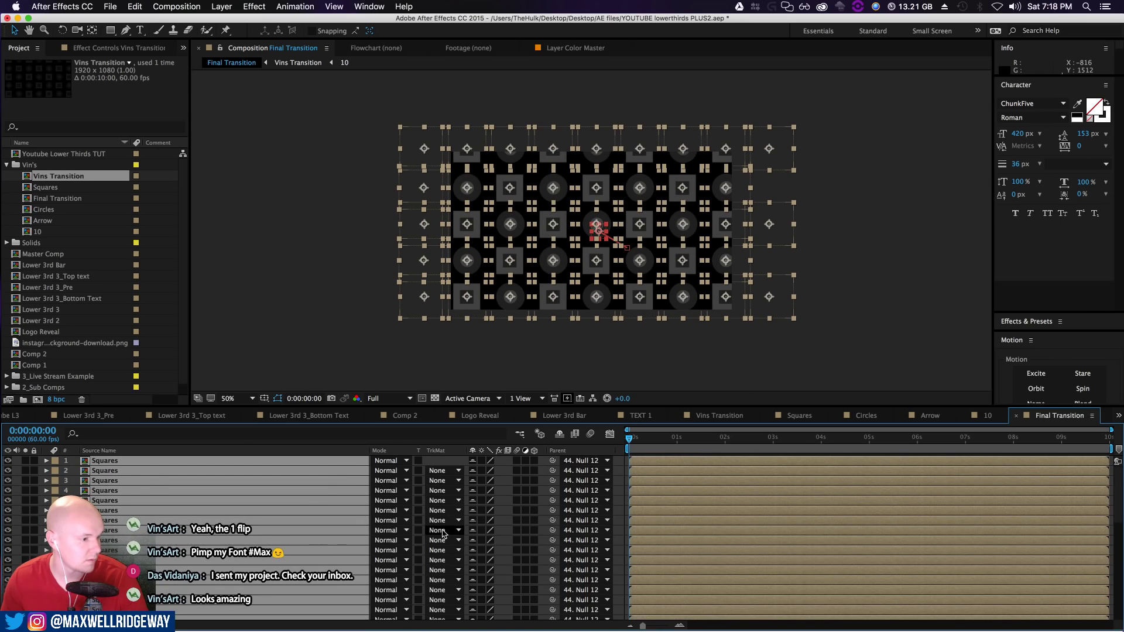
Move the Vins Transition layer above all the pasted pattern layers in Final Transition, and select Null 12
scroll(255, 518, down, 10)
drag(108, 605, 108, 619)
scroll(108, 615, up, 1)
scroll(108, 615, down, 1)
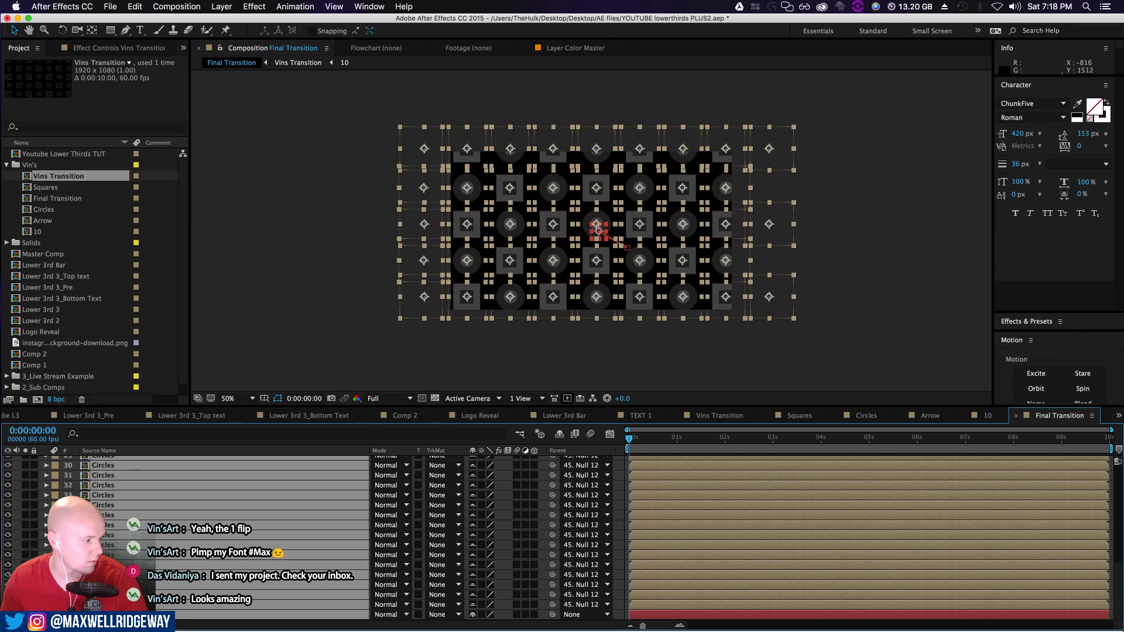
click(492, 360)
click(146, 614)
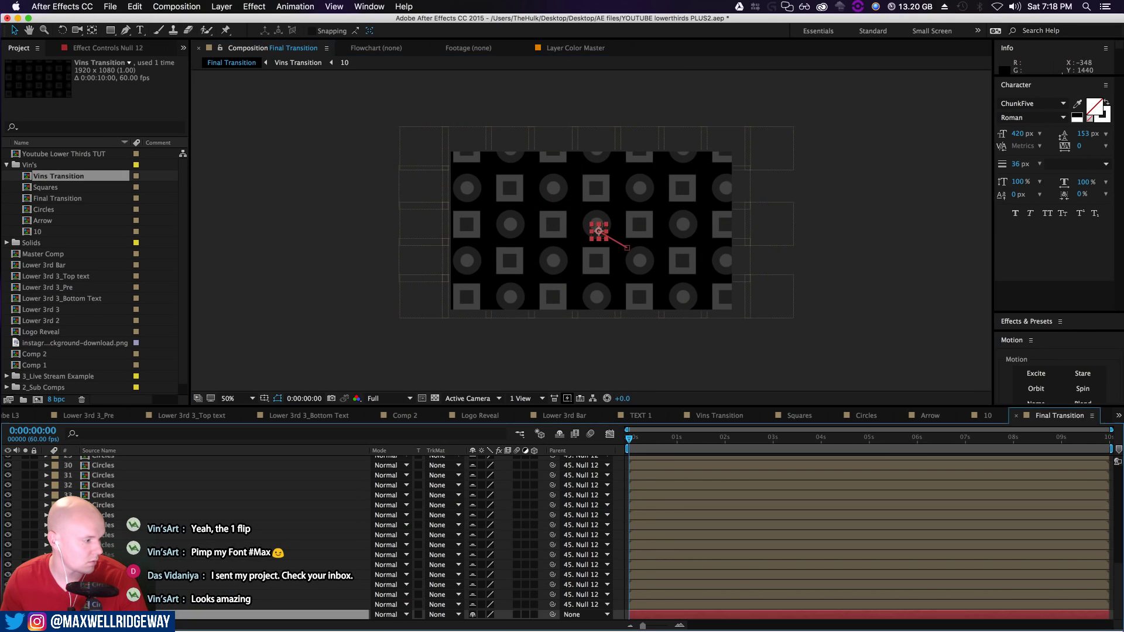
Move Null 12 up the layer stack to directly below Vins Transition and hide the shy layers
scroll(120, 492, up, 20)
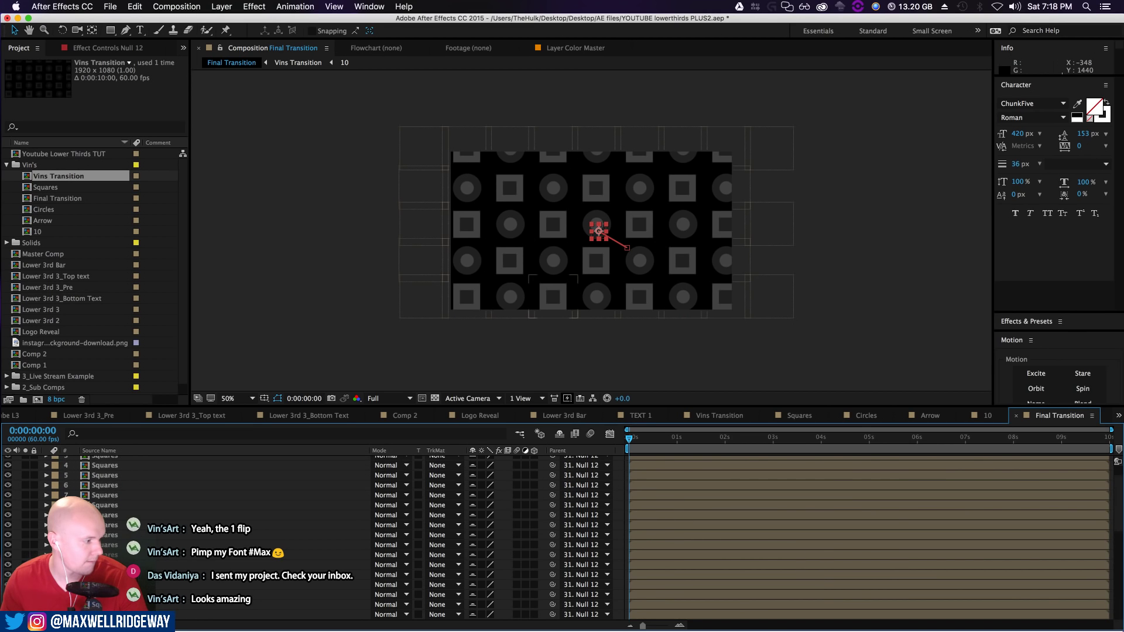
scroll(120, 491, down, 20)
drag(120, 446, 120, 471)
scroll(120, 490, up, 5)
drag(120, 525, 121, 471)
scroll(114, 527, up, 5)
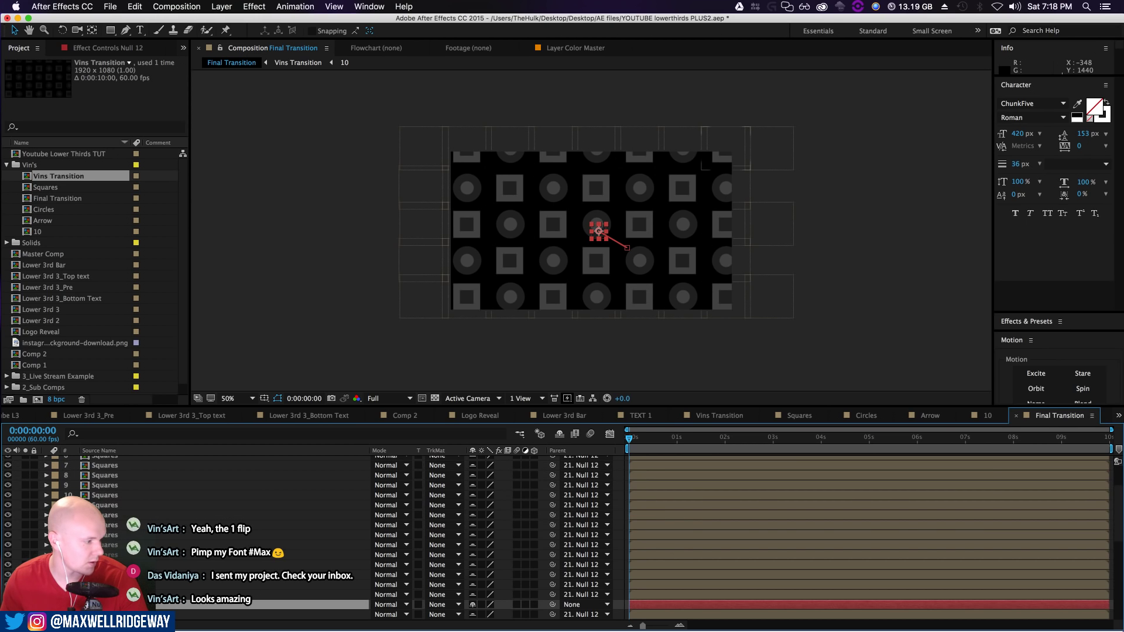
drag(120, 605, 118, 472)
scroll(112, 515, up, 3)
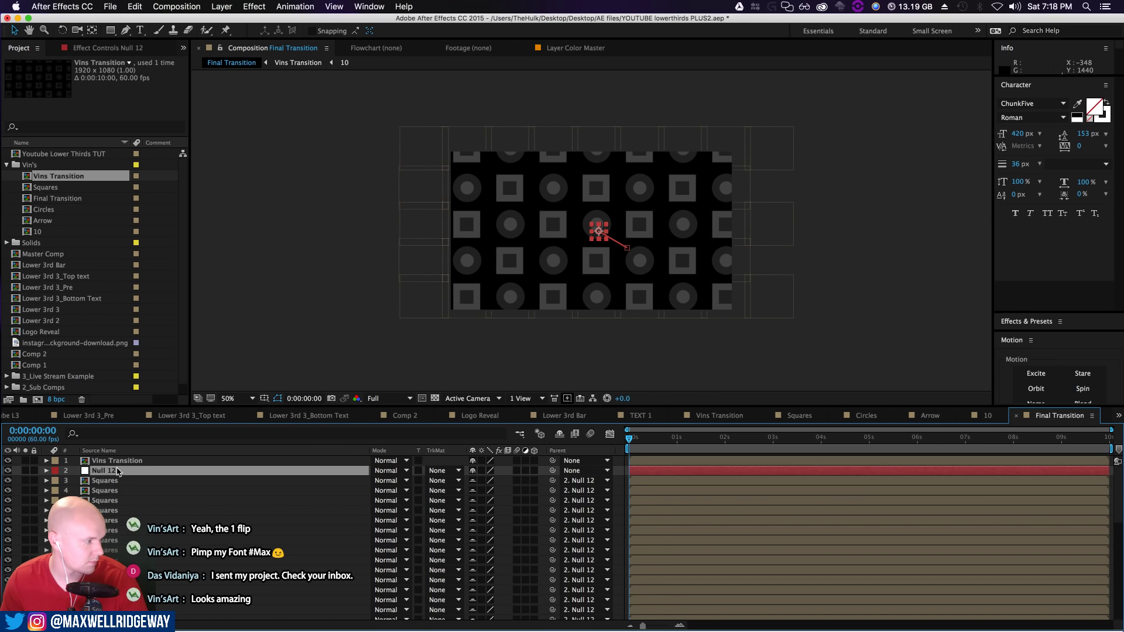
click(559, 436)
Delete Null 12 and the pattern layers from the Vins Transition composition, return to Final Transition and preview its beginning
click(301, 63)
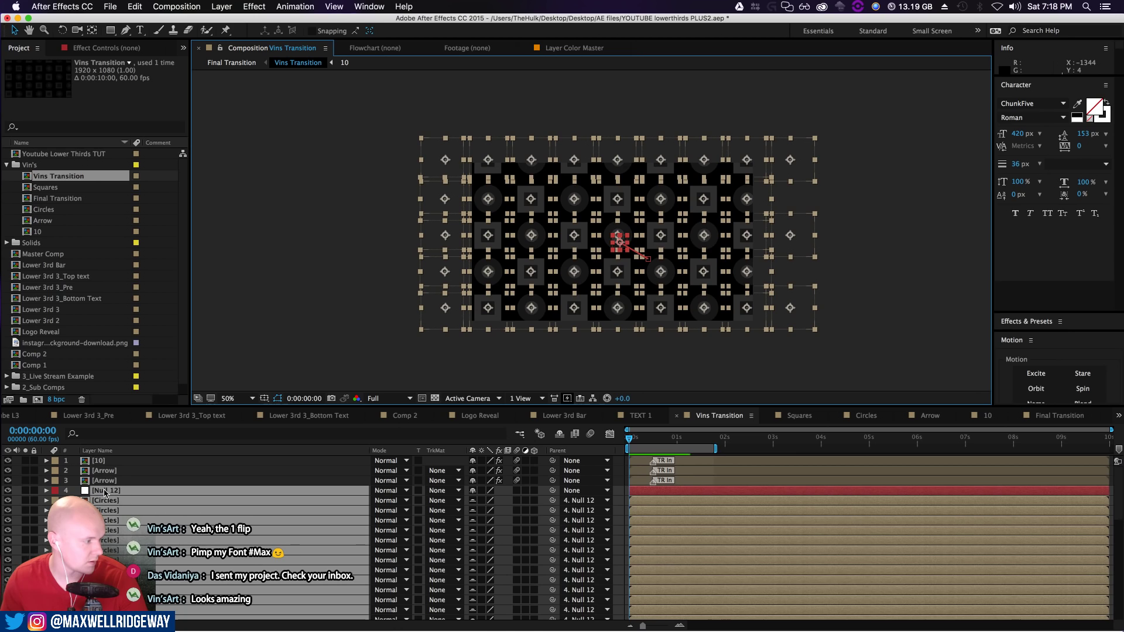
click(232, 63)
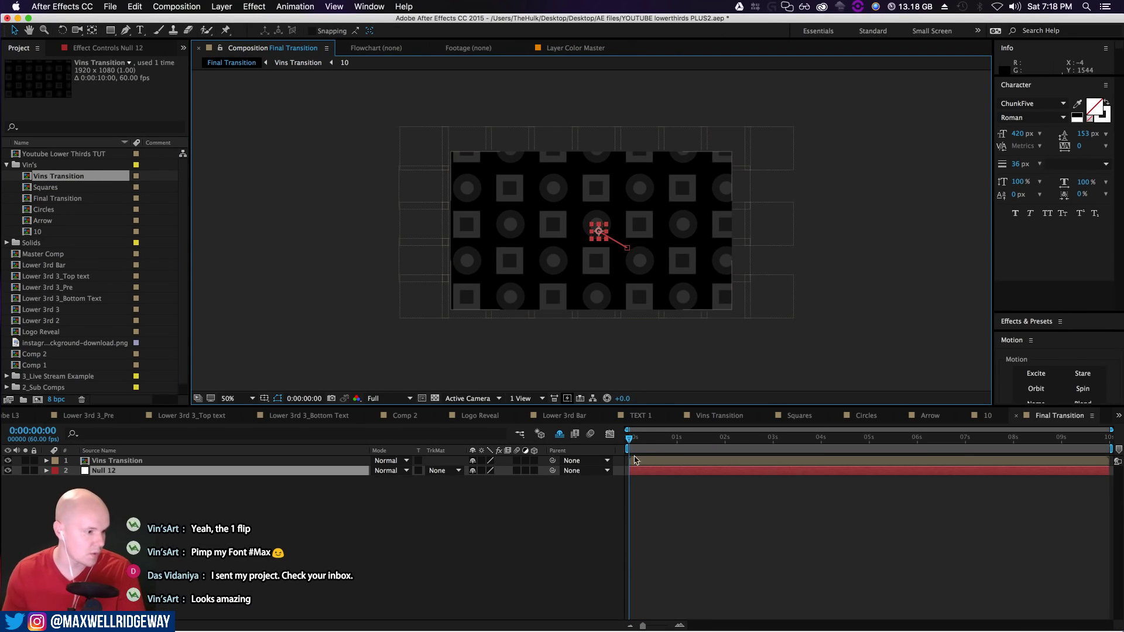
click(657, 438)
drag(657, 437, 425, 481)
Create a 1920 × 1080 solid with colour FF0000 and place it between the Vins Transition and Null 12 layers
click(117, 461)
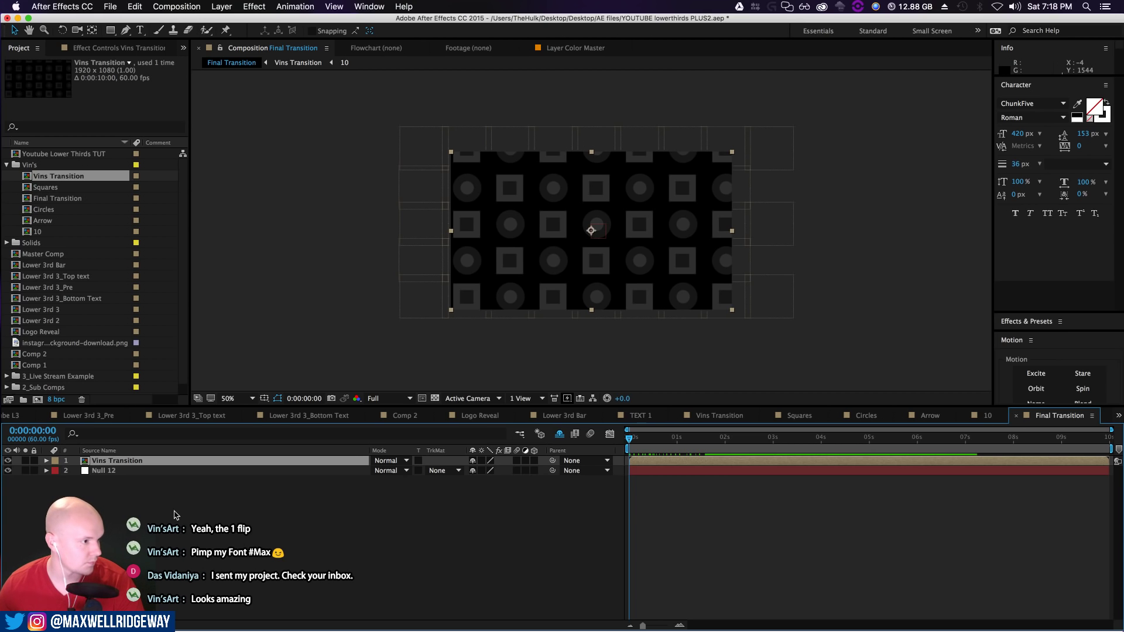
right_click(131, 508)
mouse_move(223, 504)
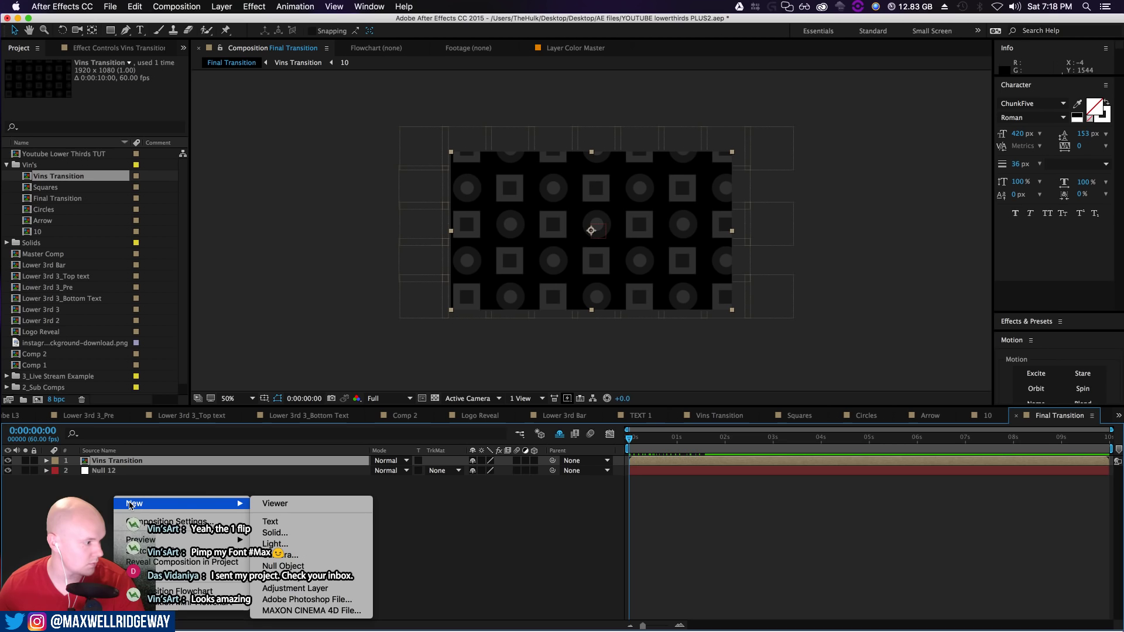
click(313, 536)
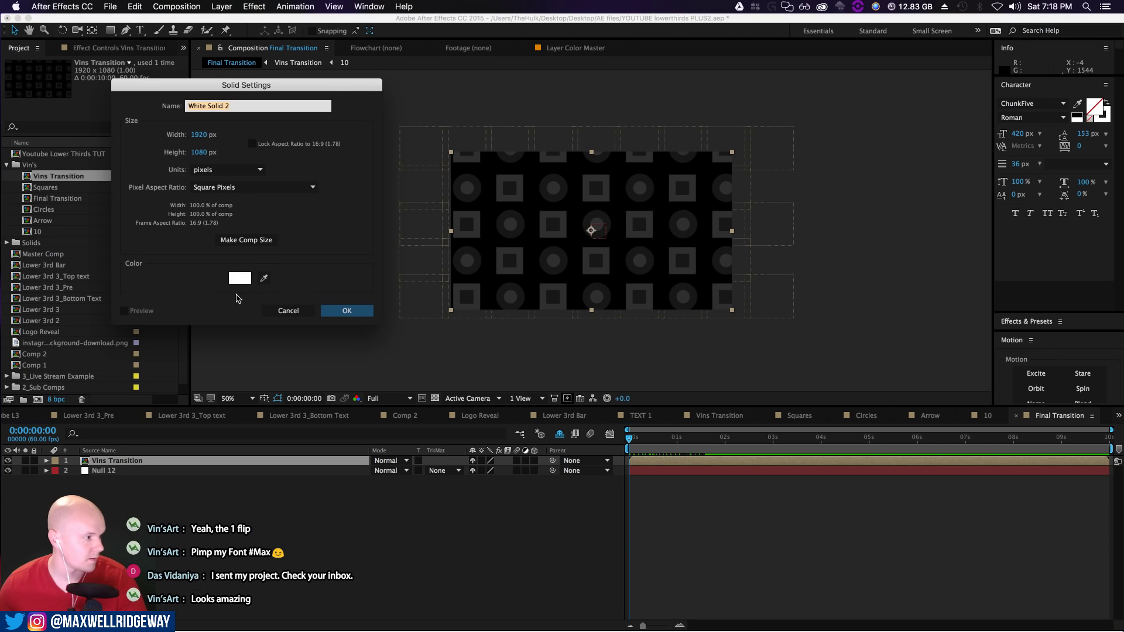
click(245, 284)
text(FF0000)
key(Tab)
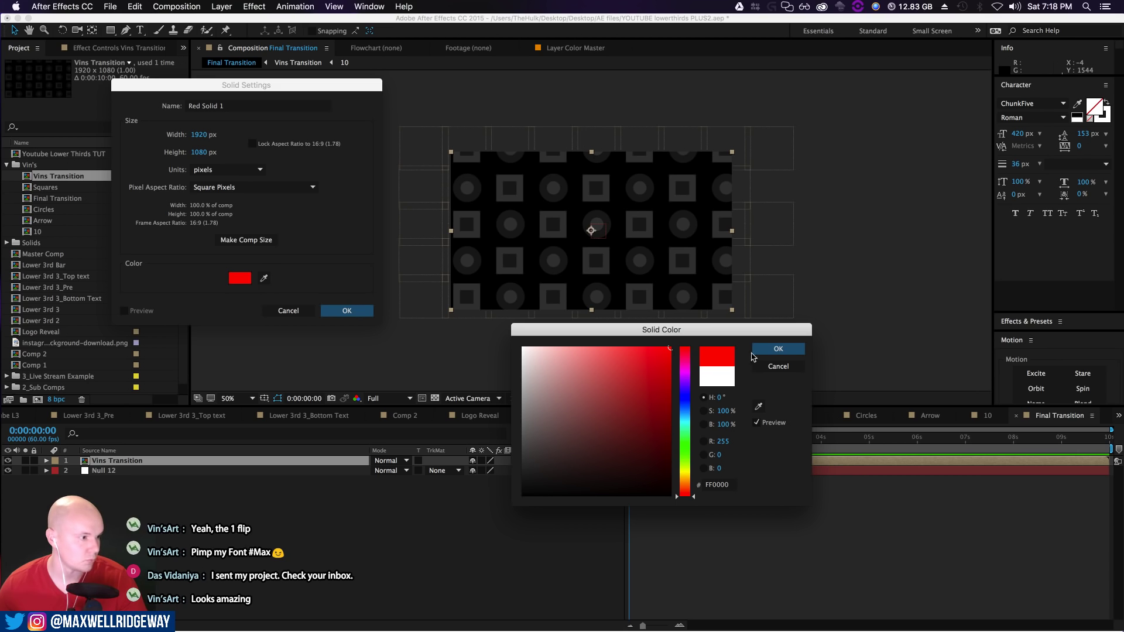
click(778, 349)
click(347, 311)
drag(93, 462, 294, 471)
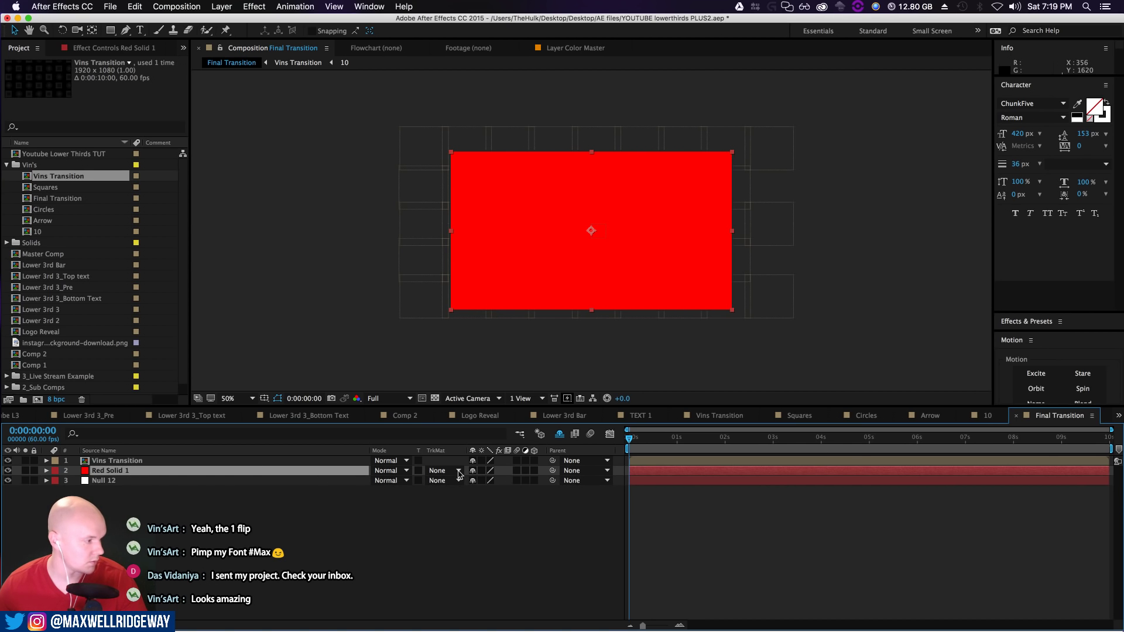
Keyframe the red solid's position from 960, 1631 at the start to 960, 540 at frame 31
key(p)
drag(493, 484, 605, 481)
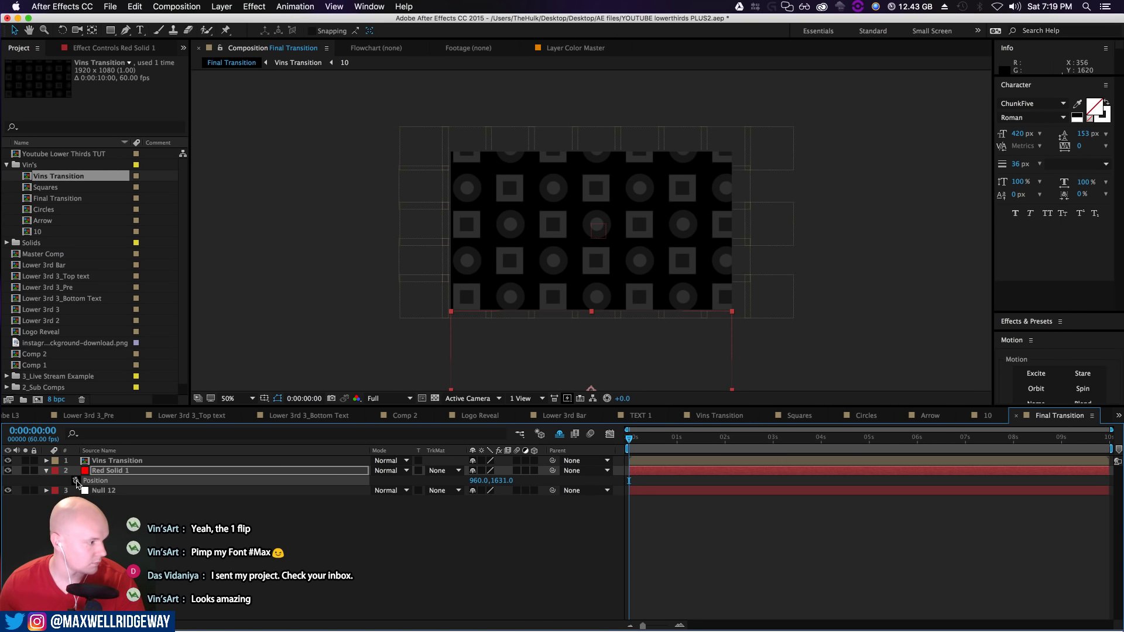
drag(635, 437, 655, 439)
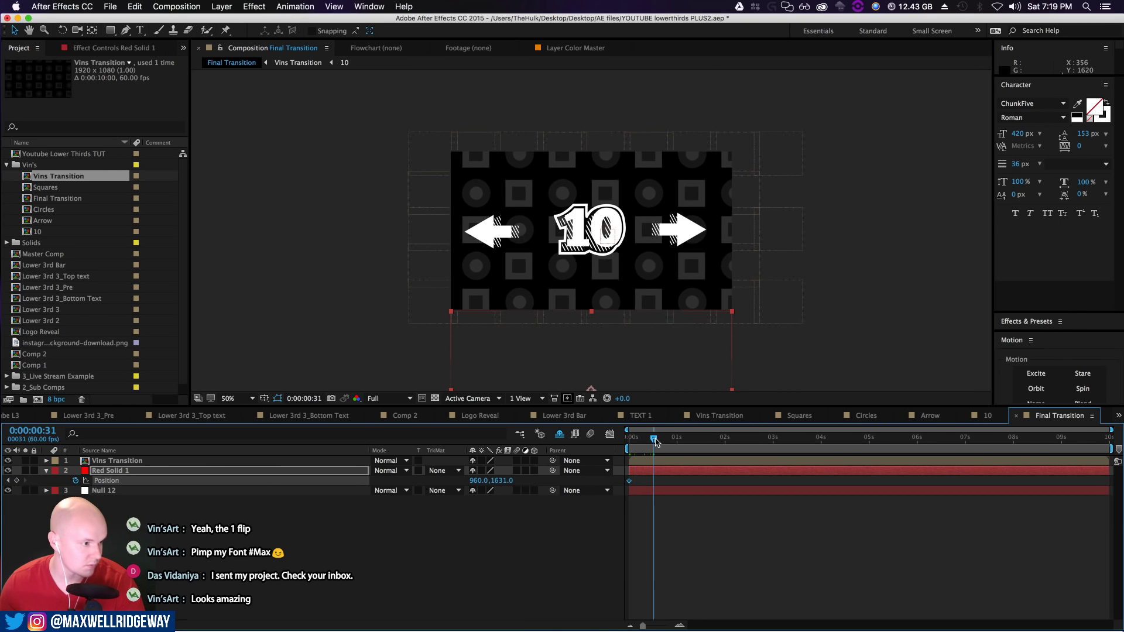
drag(633, 367, 641, 196)
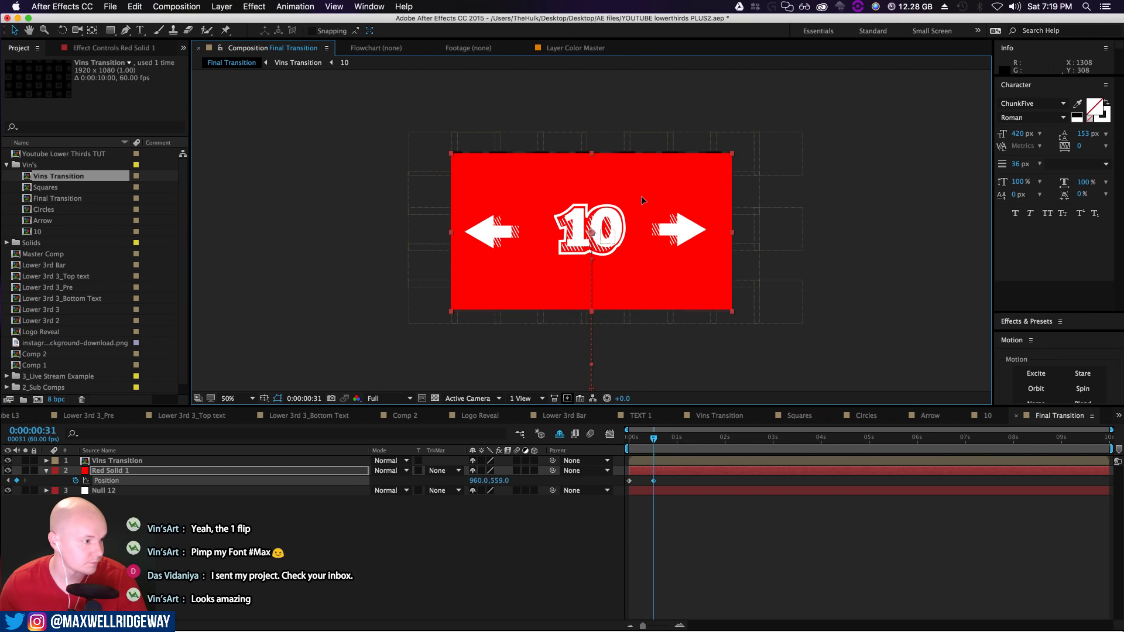
click(501, 480)
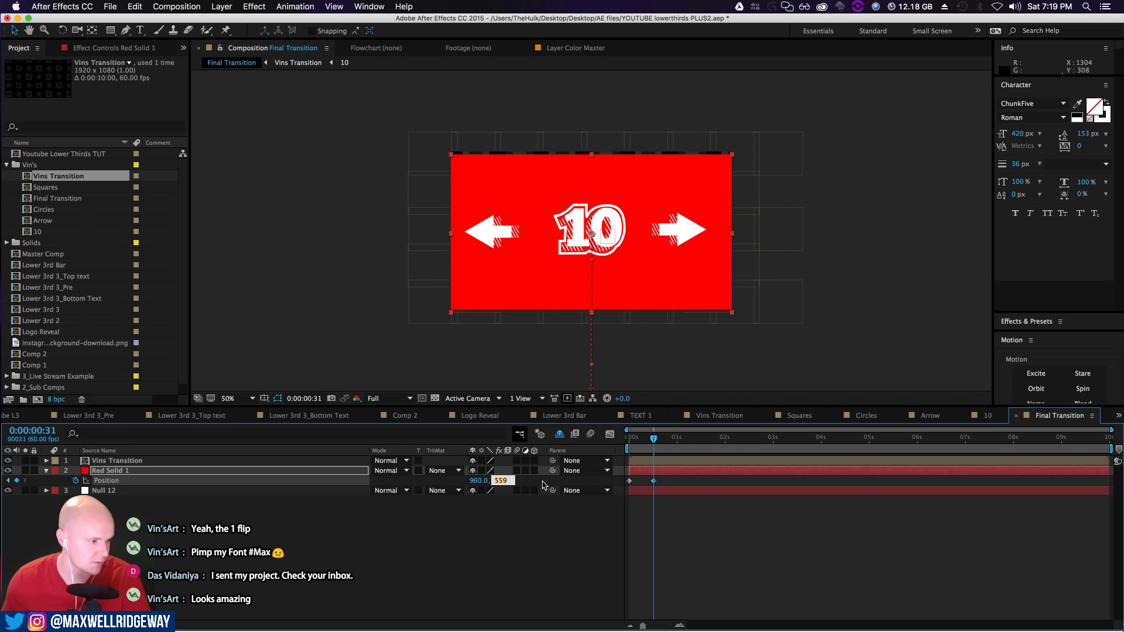
click(469, 572)
drag(495, 480, 502, 491)
click(502, 480)
key(Return)
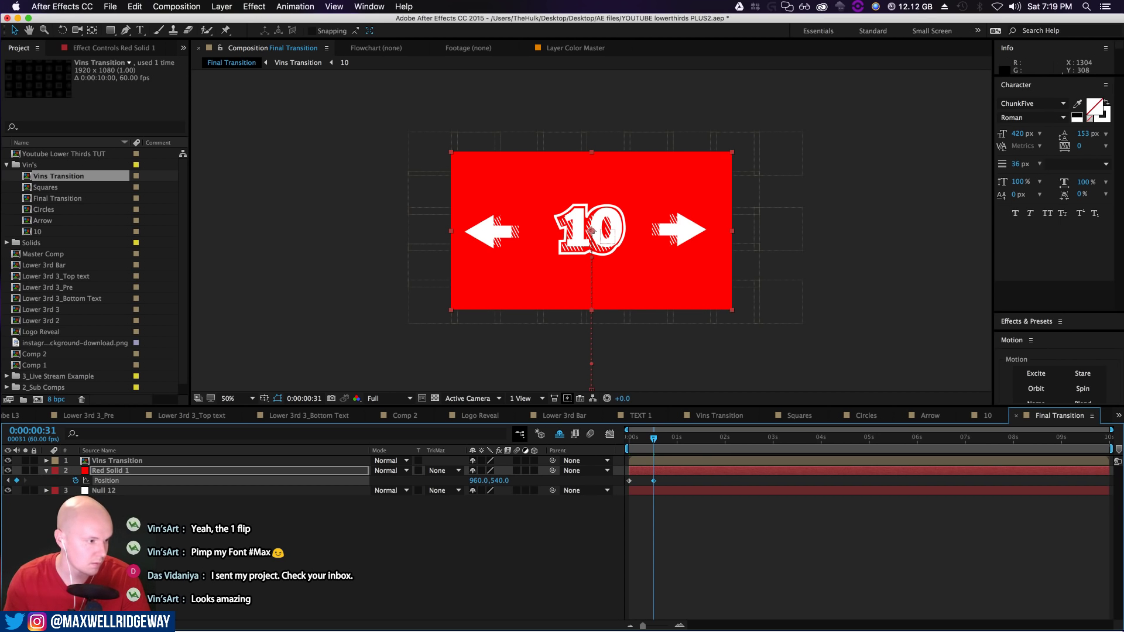
Shift the red solid's centred keyframe to about 1:10, hold that position at 1:36, and move the solid up to 960, -576 at 2:45
drag(654, 439, 706, 444)
drag(670, 483, 684, 483)
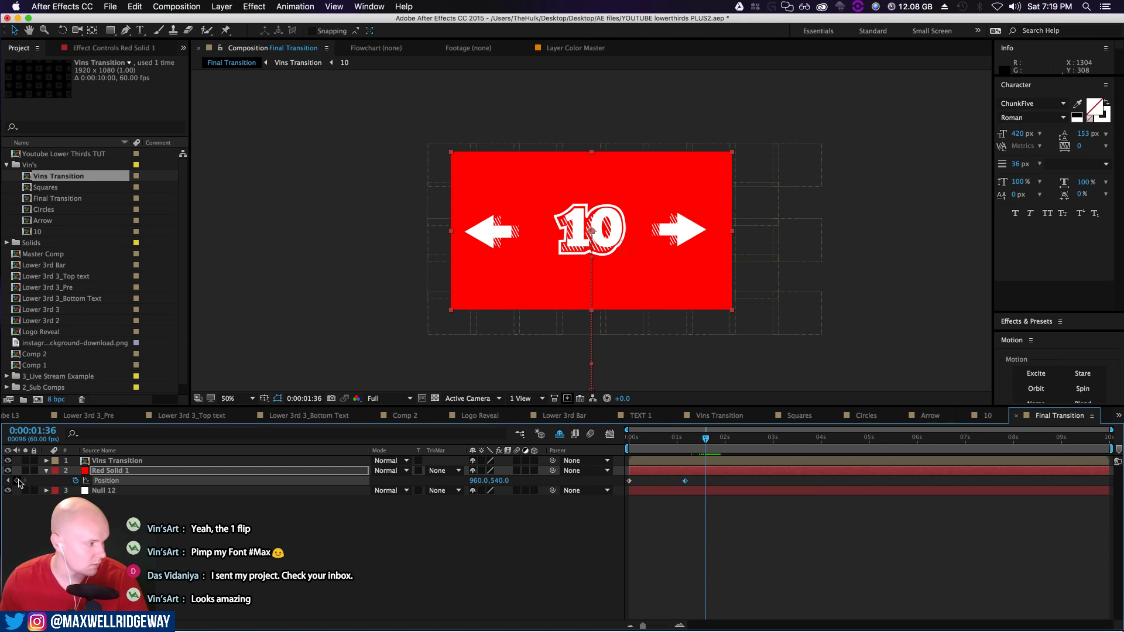
drag(702, 442, 761, 450)
drag(664, 276, 655, 119)
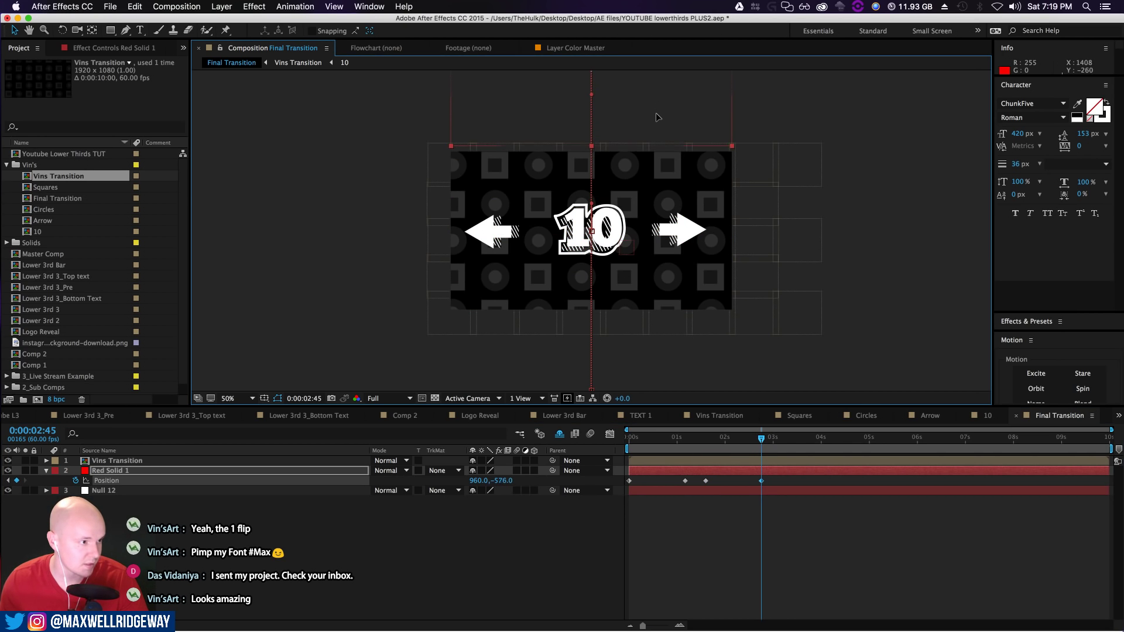
drag(766, 440, 697, 462)
click(697, 462)
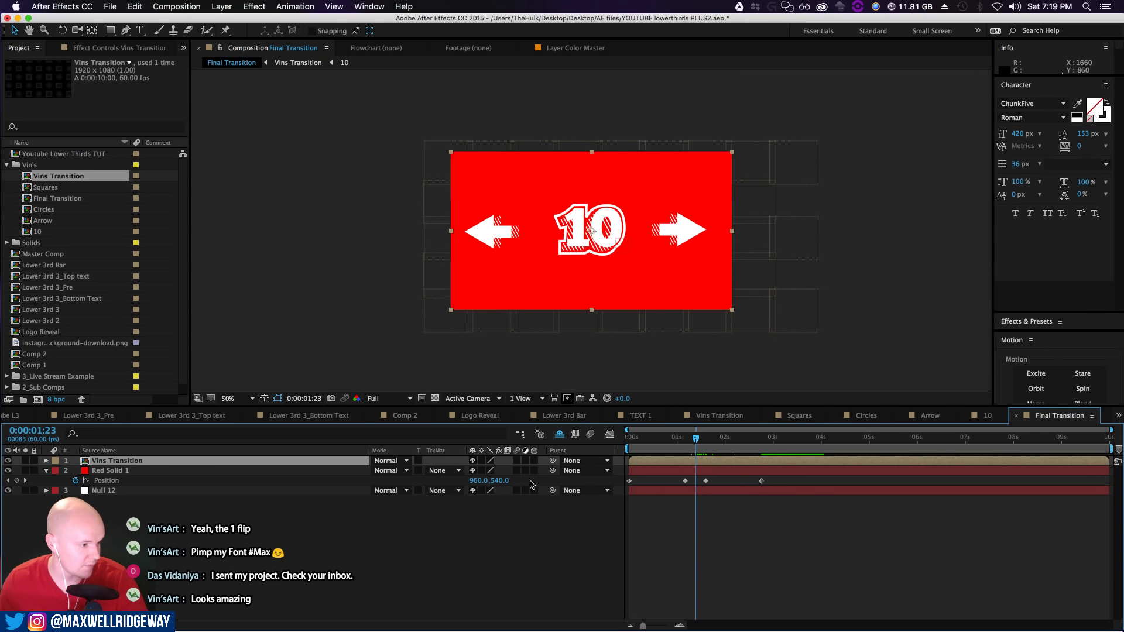
Parent the Vins Transition layer to Red Solid 1 and move Null 12's last position keyframe to about 2:45
drag(552, 461, 111, 471)
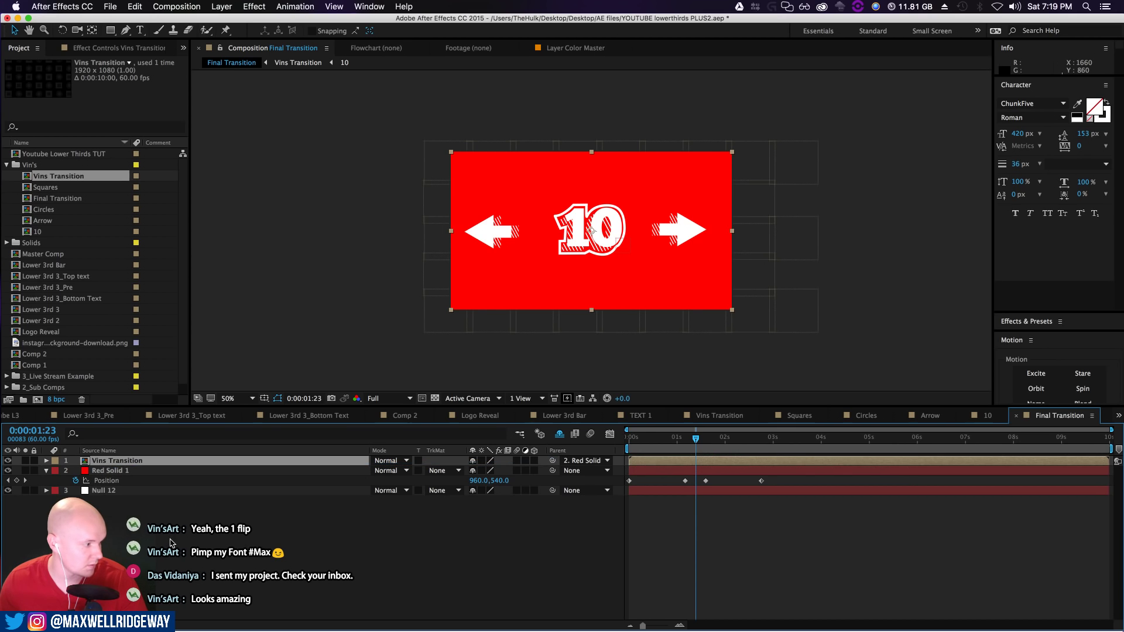
click(309, 503)
click(643, 492)
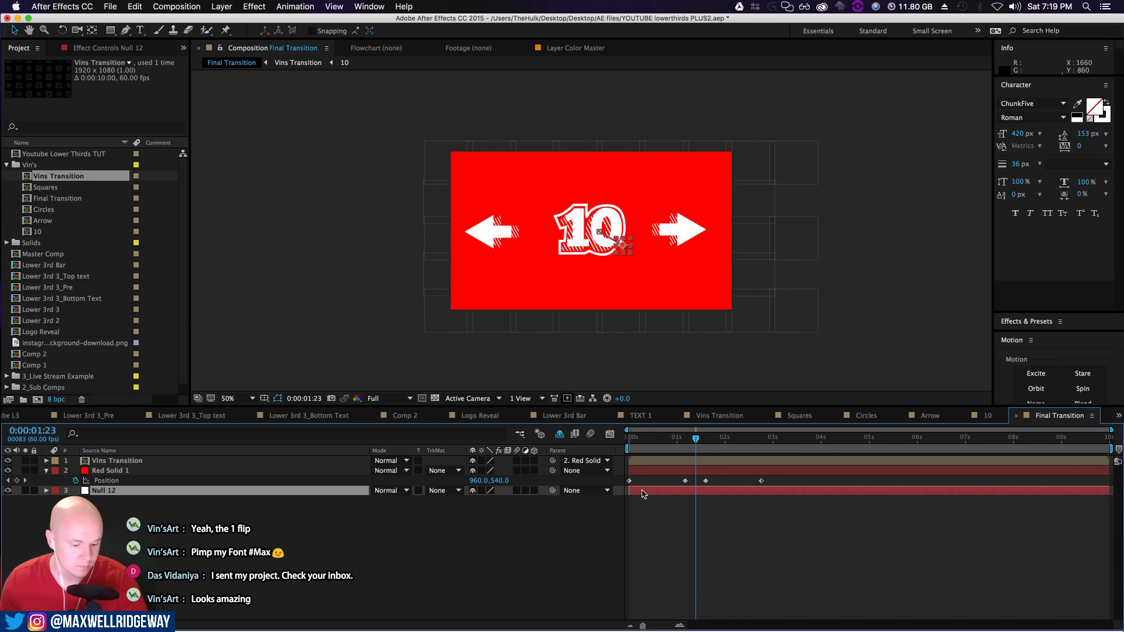
drag(704, 502, 763, 503)
click(740, 534)
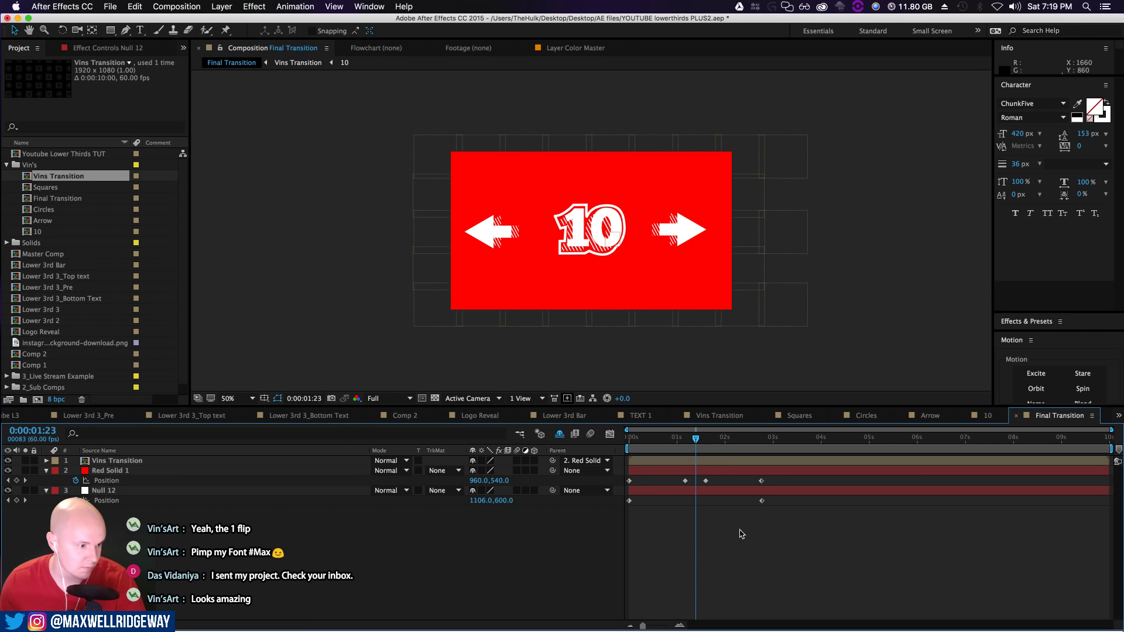
In the 10 composition, move Shape Layer 3's last position keyframe to 2:45
double_click(724, 461)
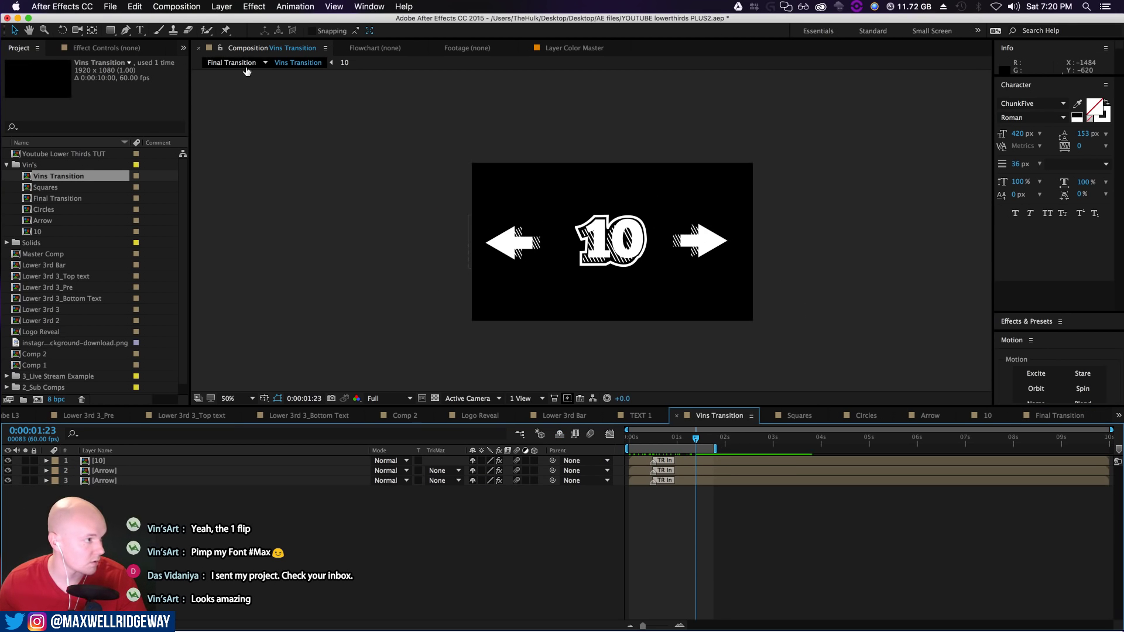
click(233, 63)
click(762, 443)
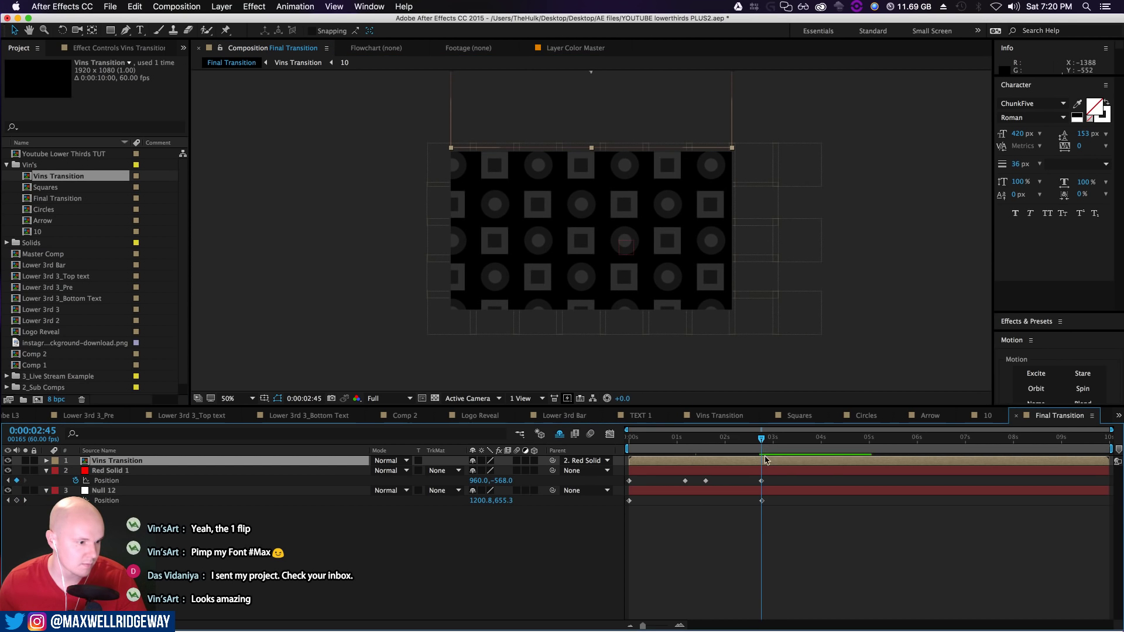
double_click(114, 461)
click(112, 461)
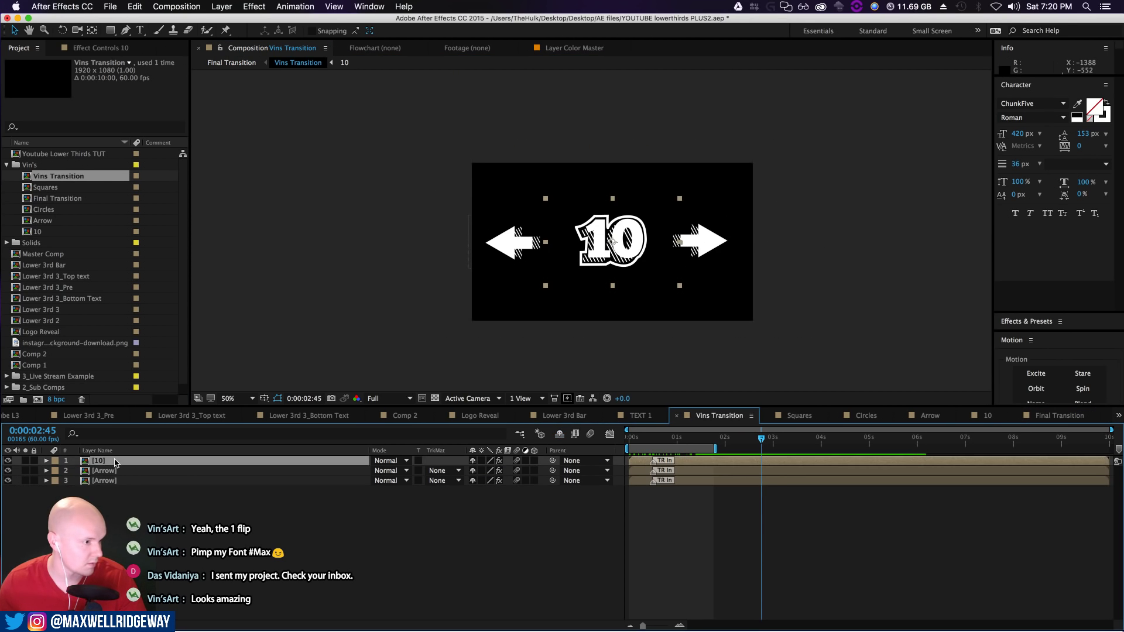
double_click(131, 462)
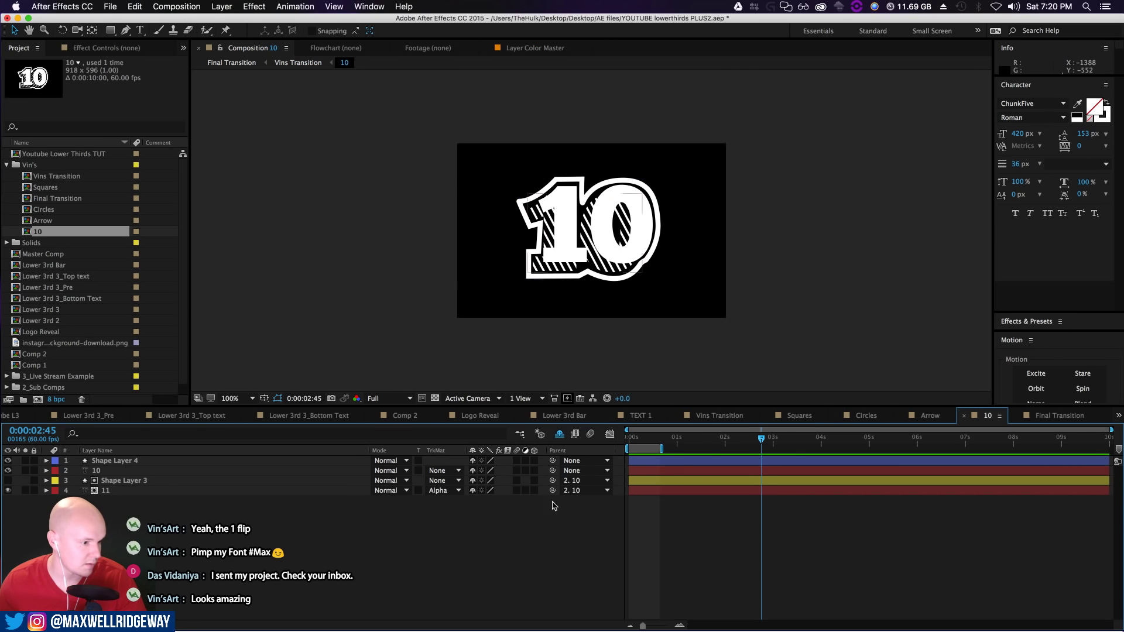
click(695, 483)
key(u)
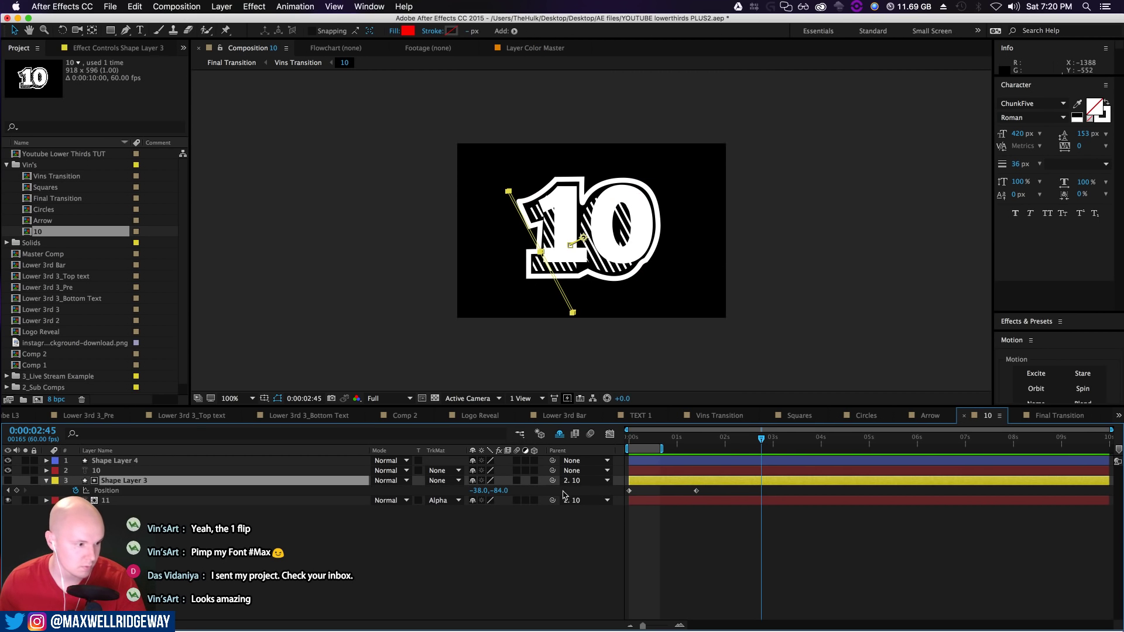
drag(697, 491, 760, 495)
Move the last position keyframe in the Arrow composition to 2:45 and return to Final Transition
click(288, 63)
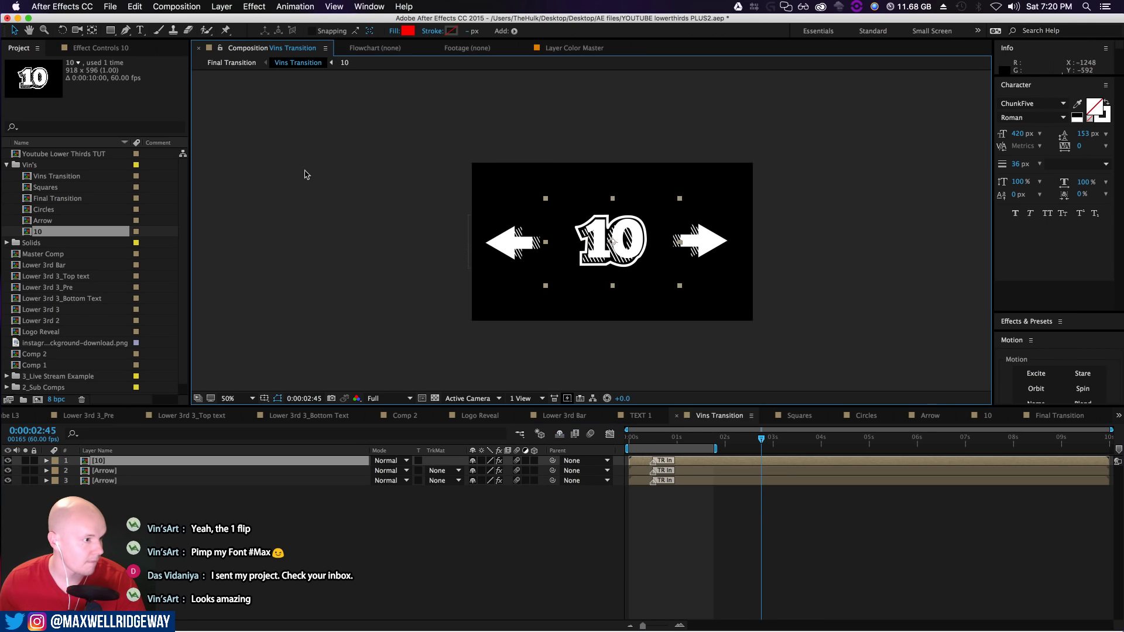
double_click(709, 471)
drag(691, 495, 761, 502)
click(286, 62)
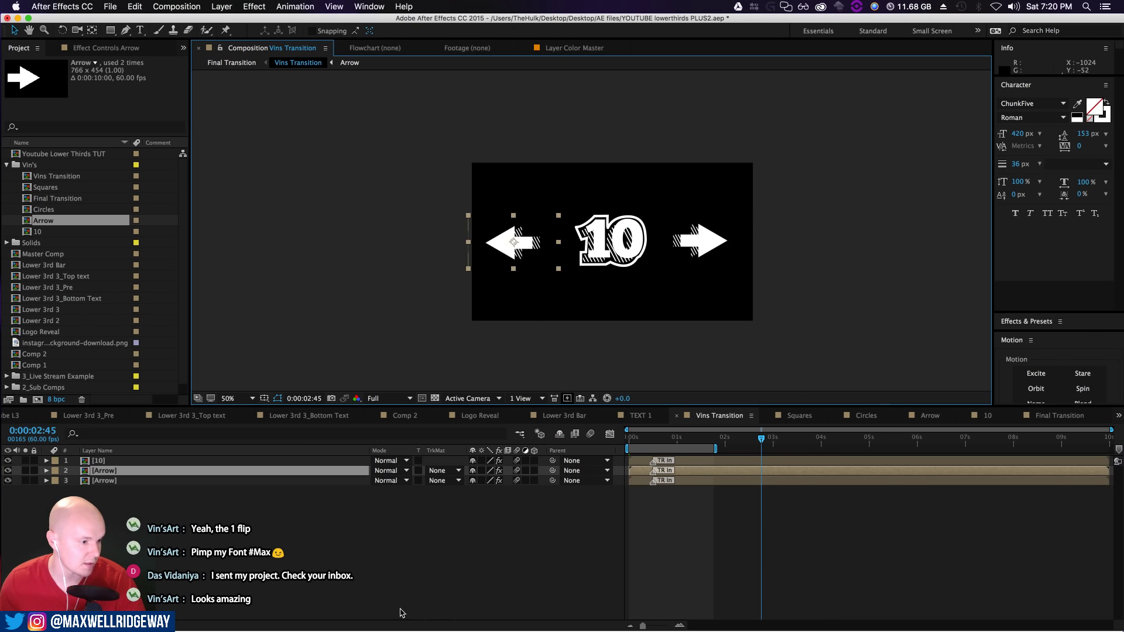
click(157, 481)
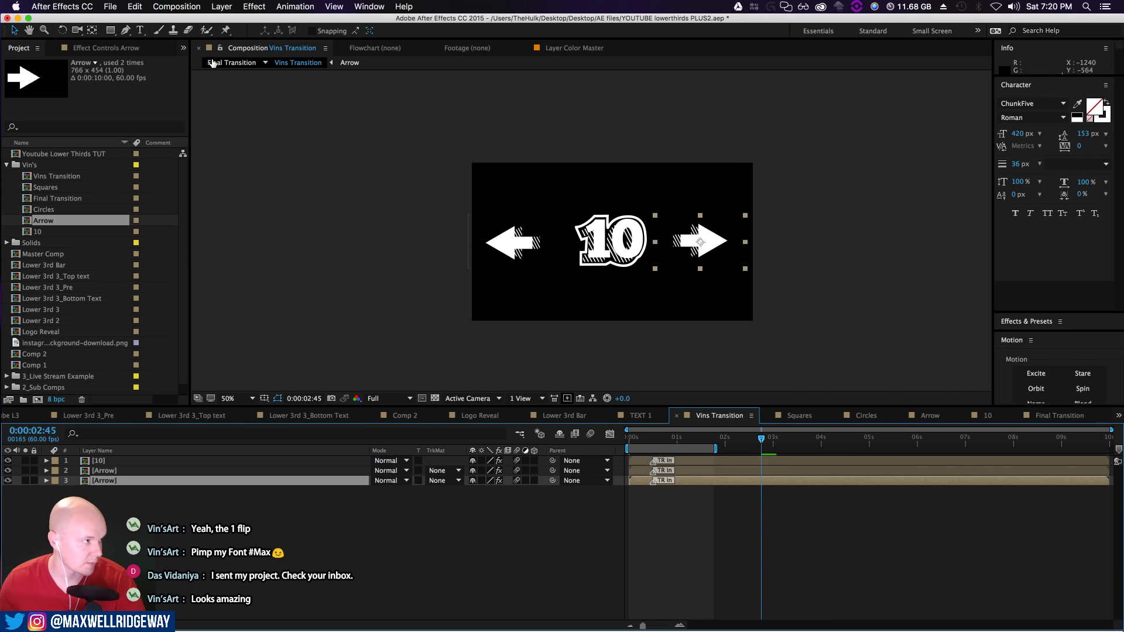
click(231, 63)
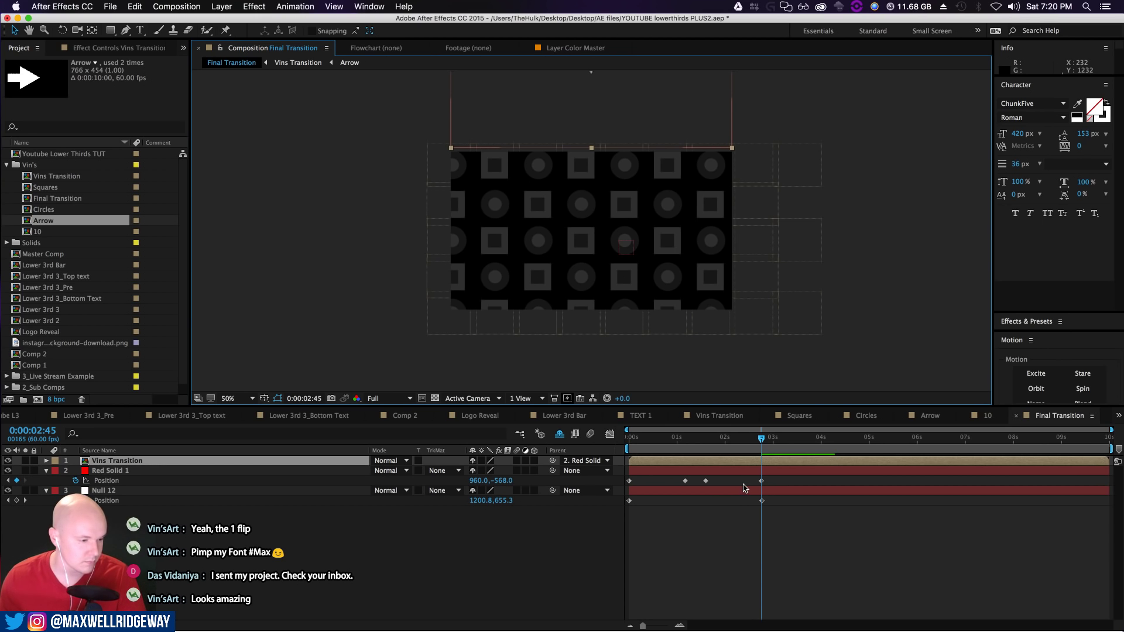
Ease all of the red solid's position keyframes in and out with a Motion speed value of 73
drag(760, 443, 695, 473)
drag(790, 481, 598, 475)
drag(1068, 331, 1059, 159)
drag(1070, 359, 1069, 360)
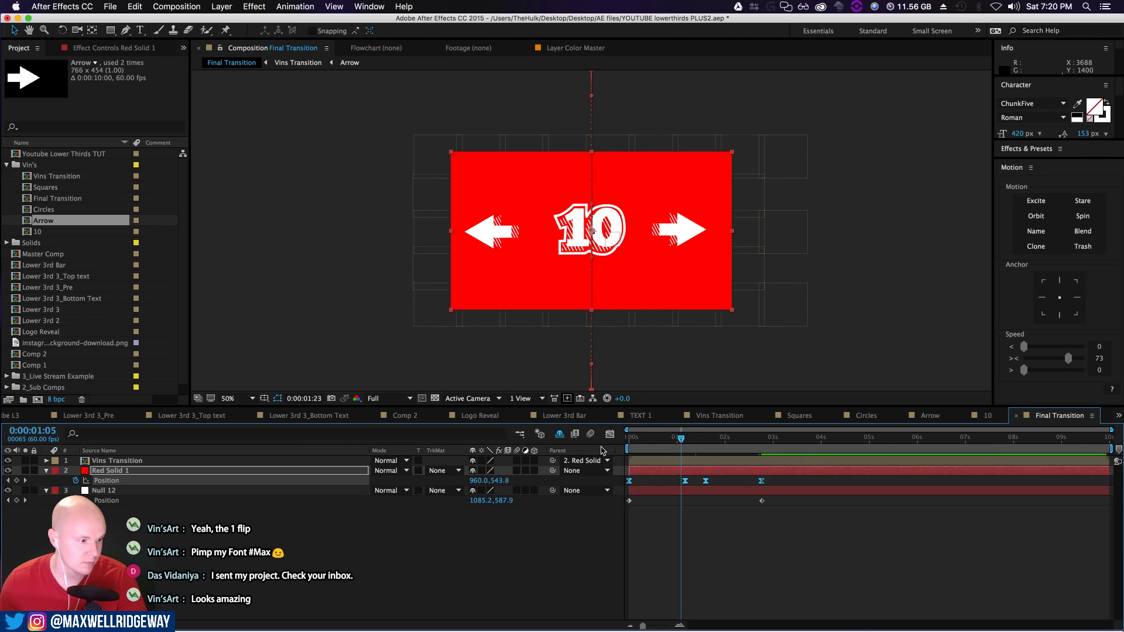
Shorten the Final Transition work area to end at about 3 seconds and preview the transition from the start
key(Home)
key(space)
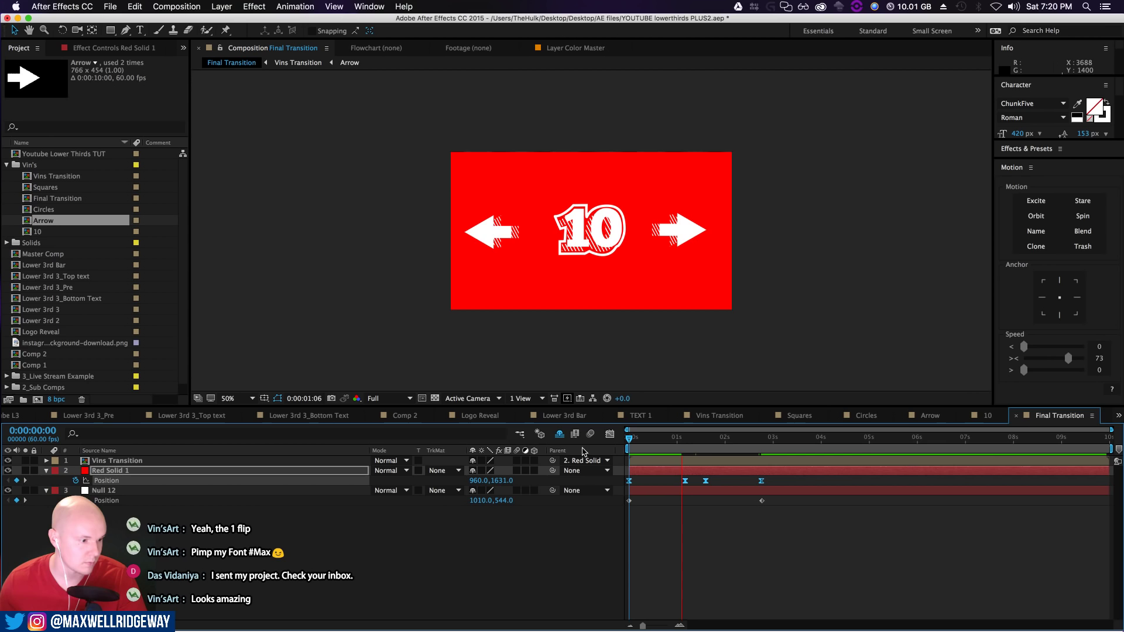
drag(1112, 449, 776, 449)
key(space)
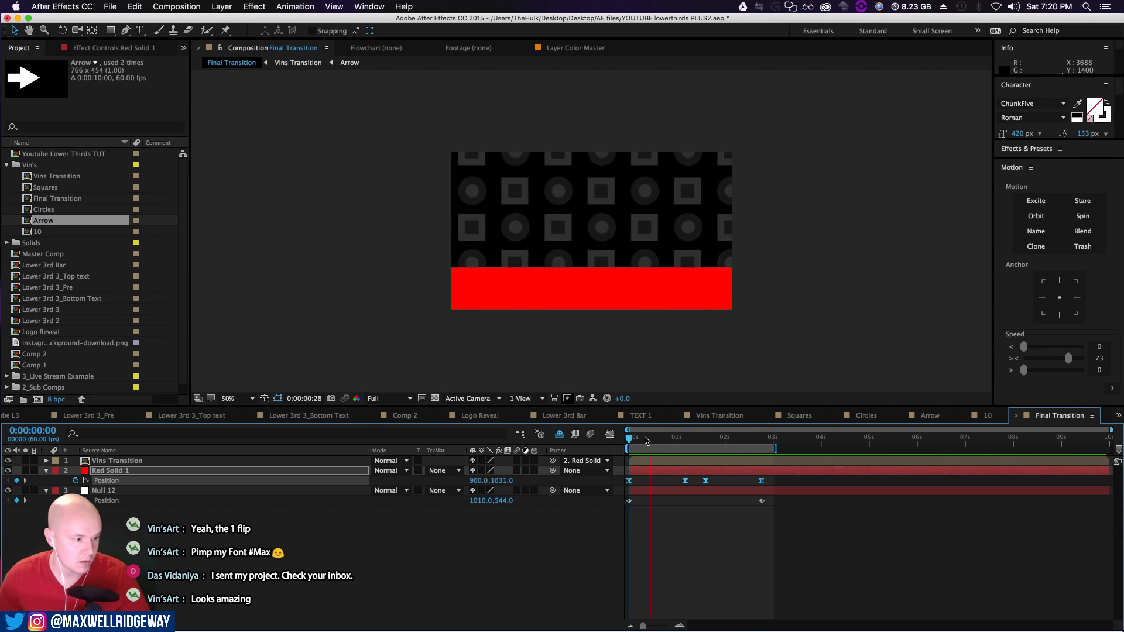
key(space)
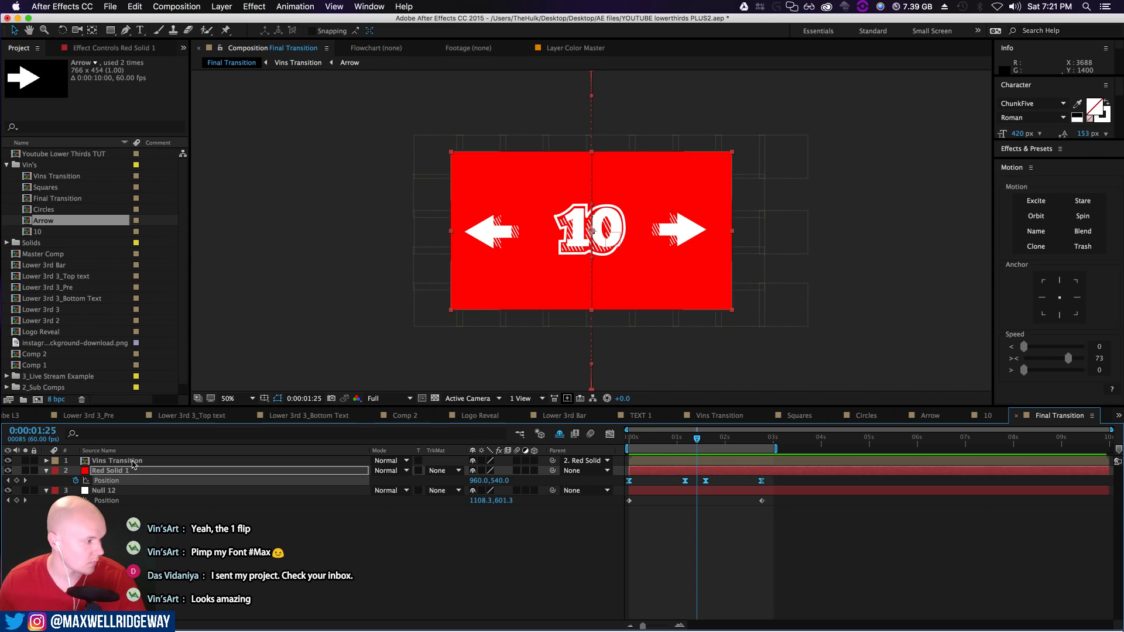
Reveal the shy pattern layers and pre-compose them together with Null 12 into a composition named Background
click(111, 492)
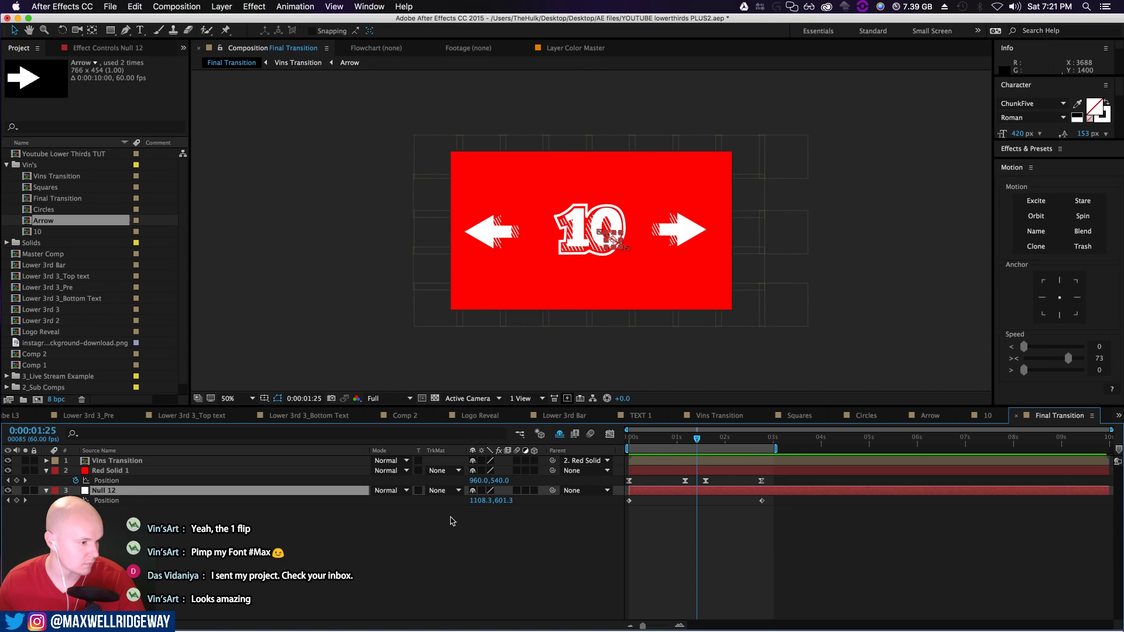
click(561, 436)
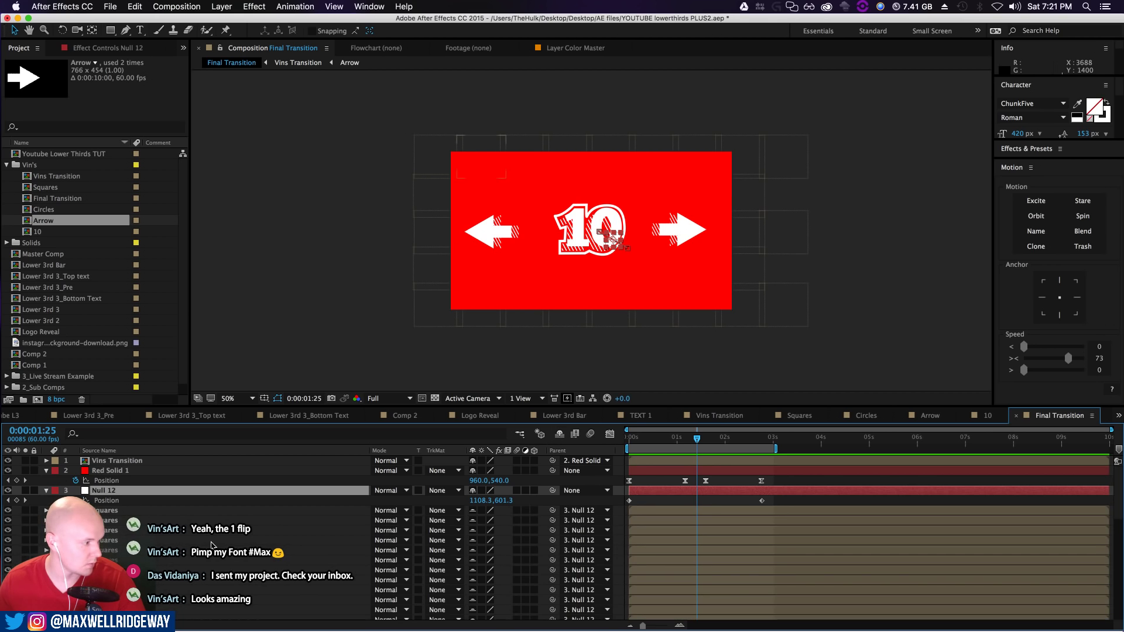
scroll(211, 546, down, 10)
key(super+a)
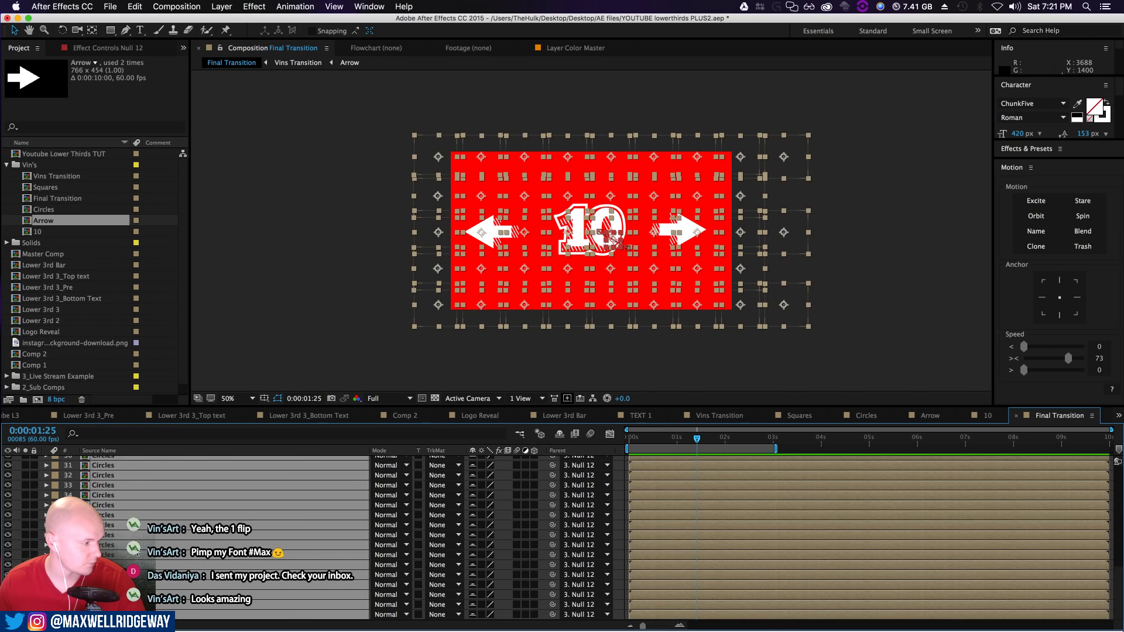
right_click(146, 535)
click(186, 530)
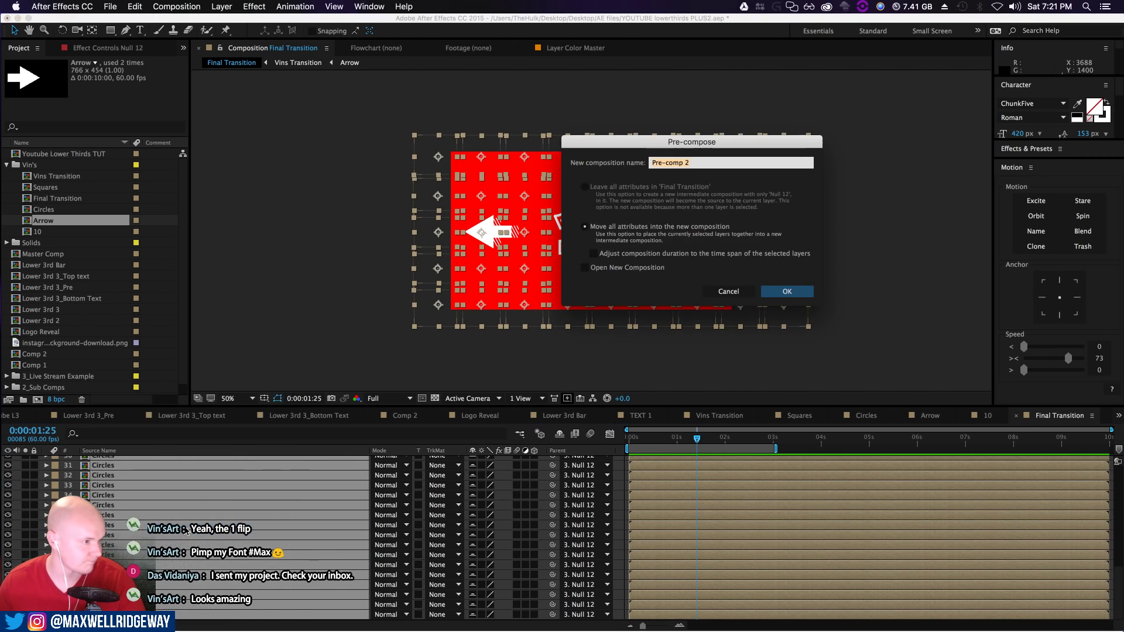
text(Background)
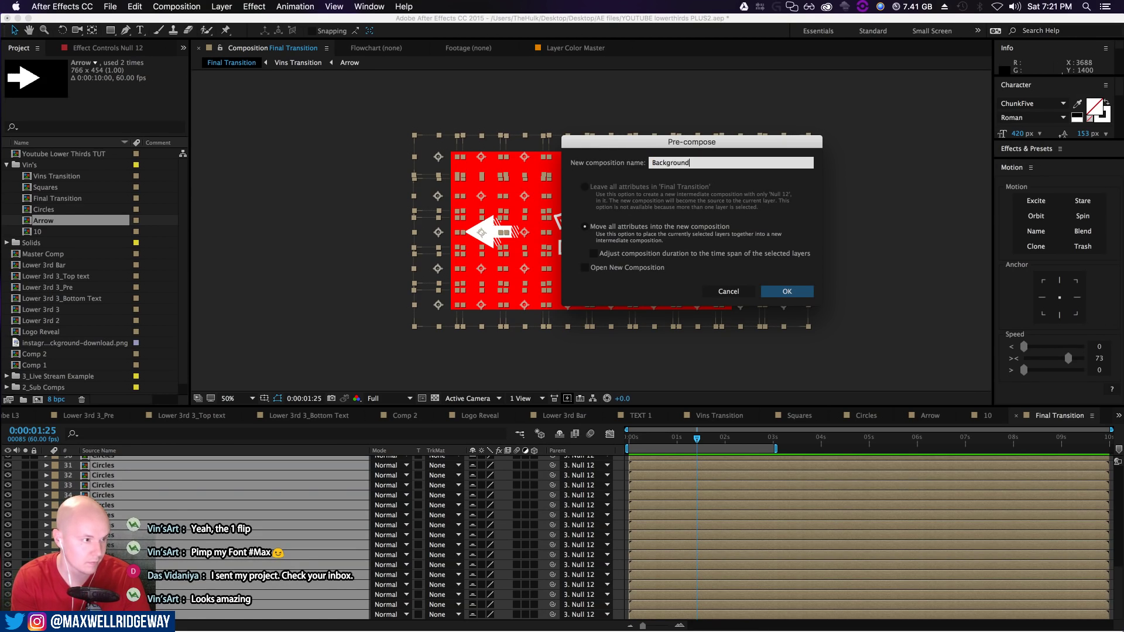
key(Return)
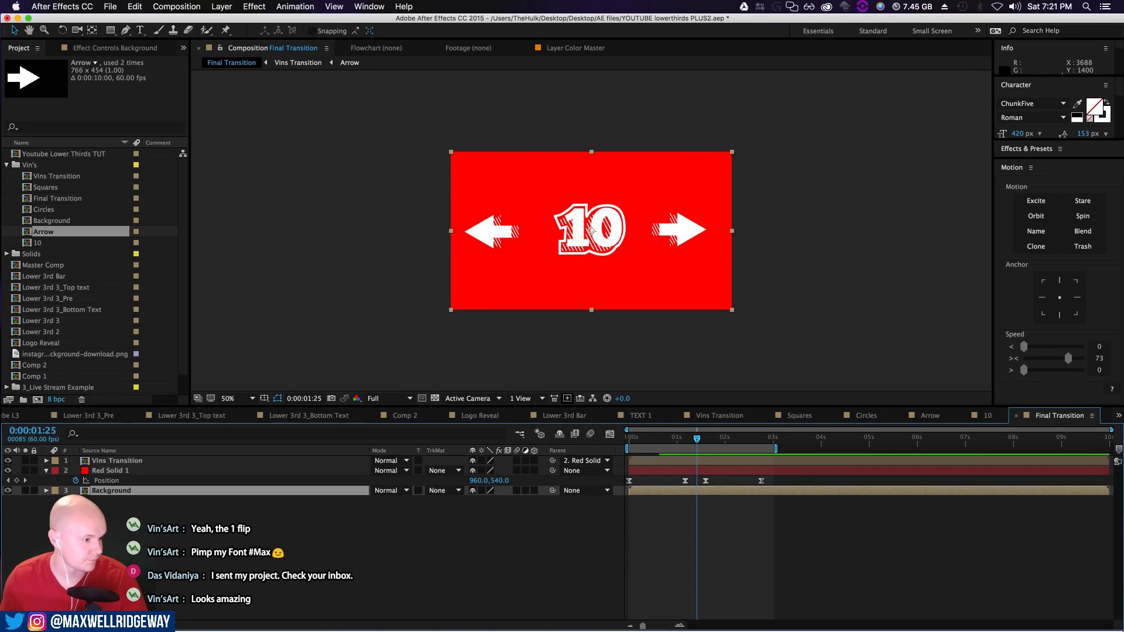
Set the Background layer's track matte to Alpha Matte "Red Solid 1" and check the reveal at 2:07
click(451, 490)
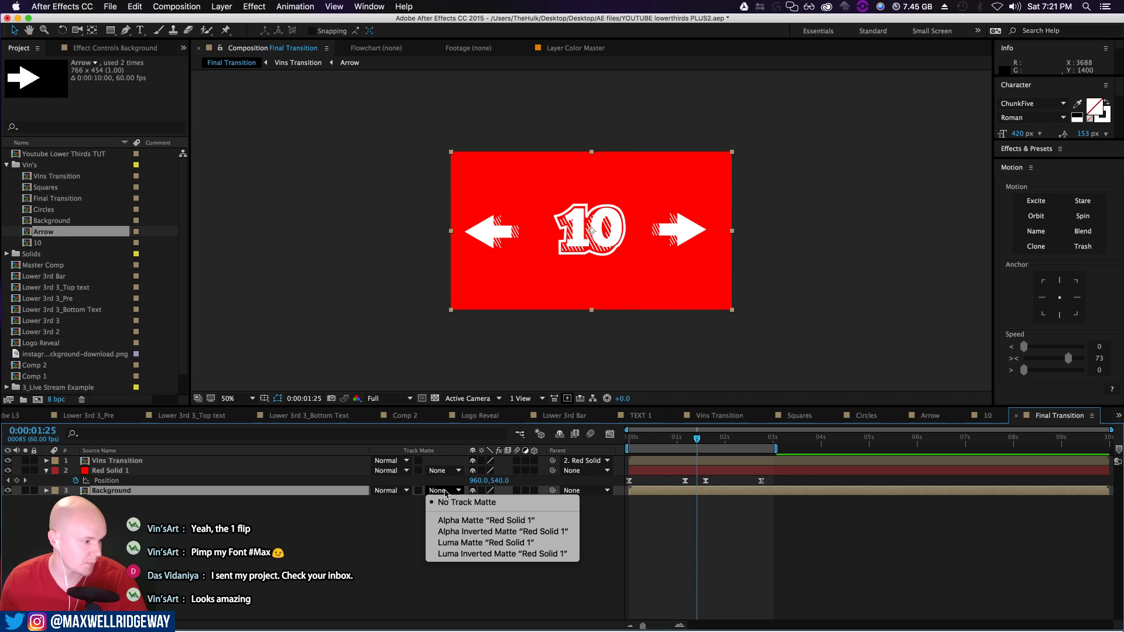
click(453, 520)
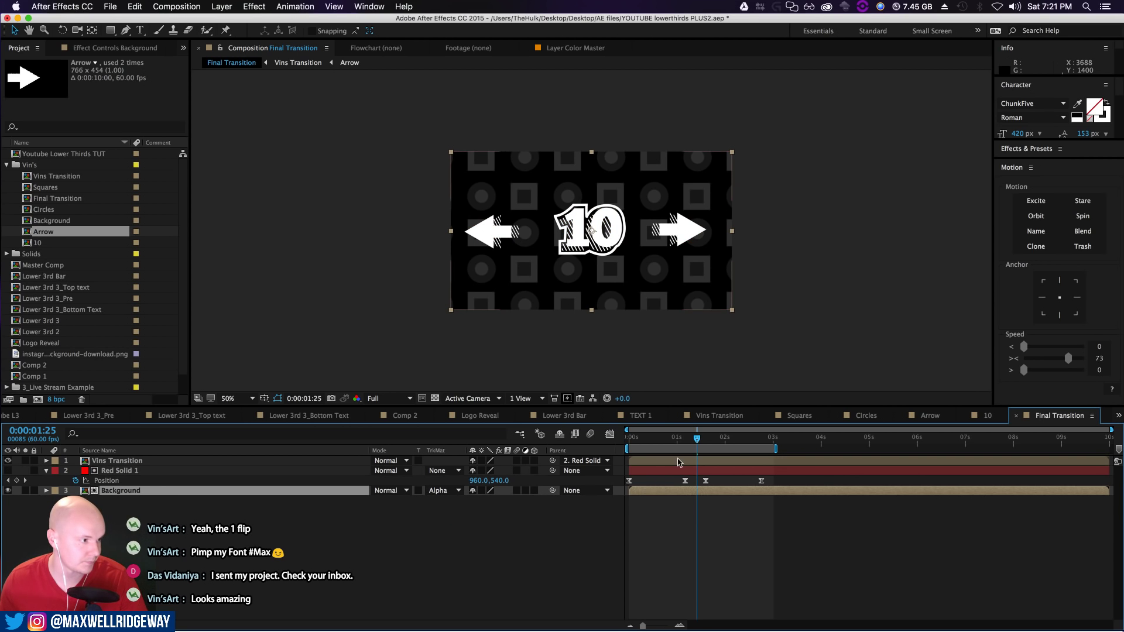
drag(697, 443, 730, 437)
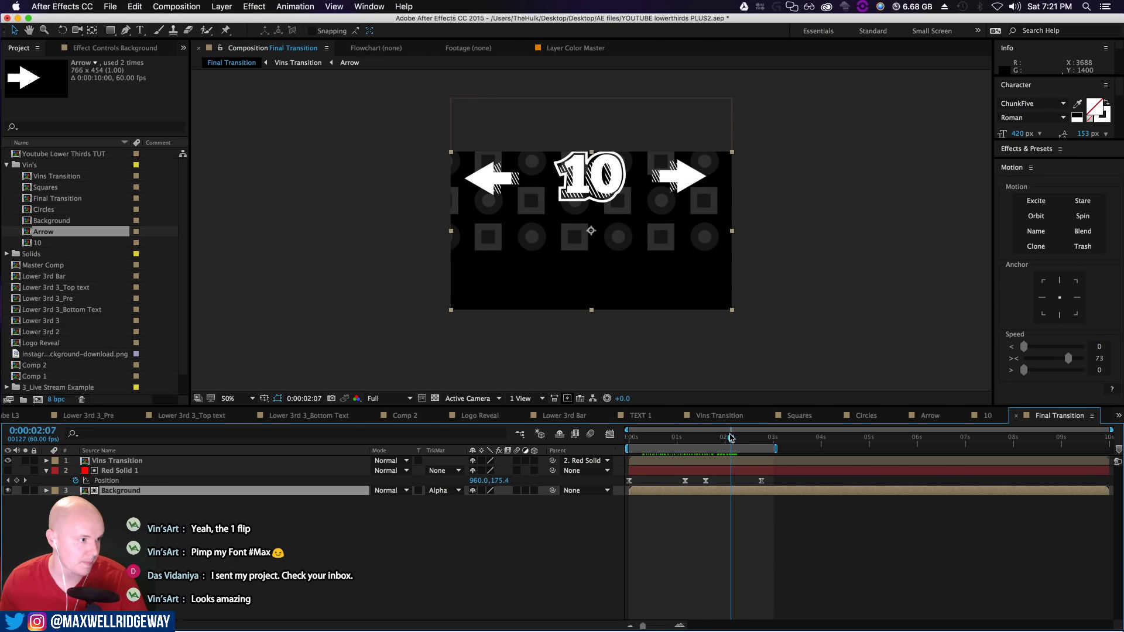
click(260, 560)
right_click(165, 526)
mouse_move(196, 522)
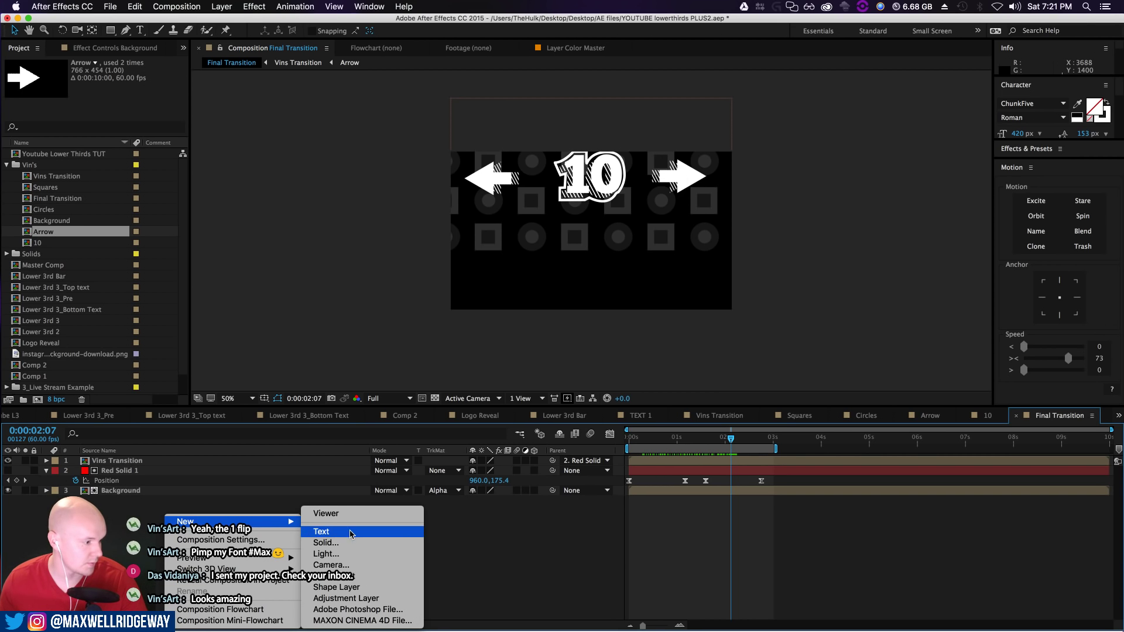
click(579, 530)
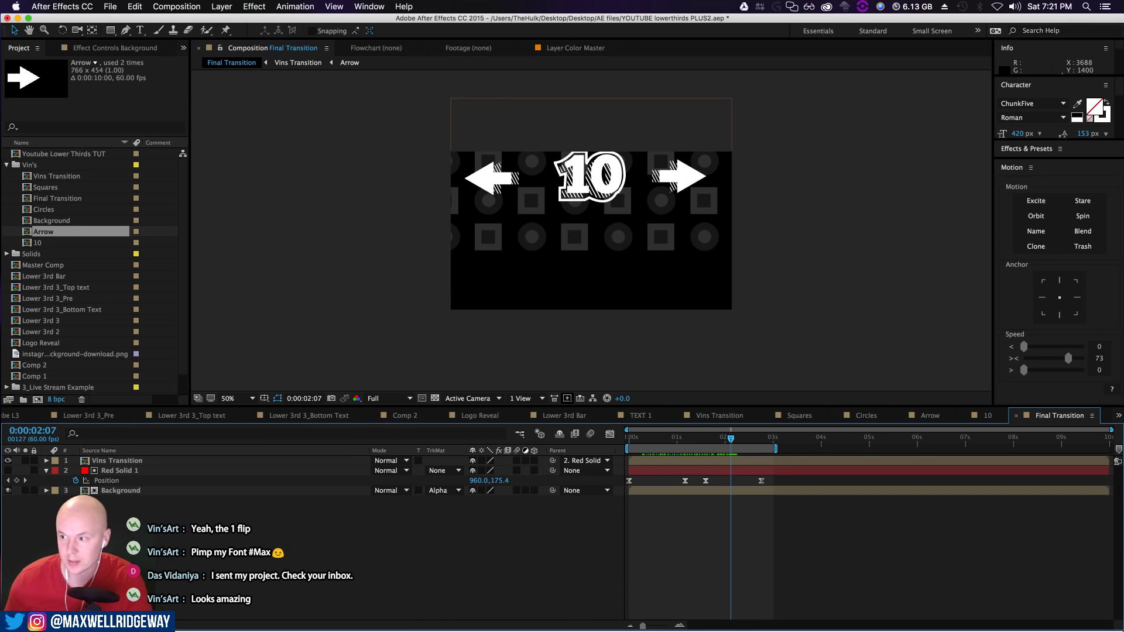
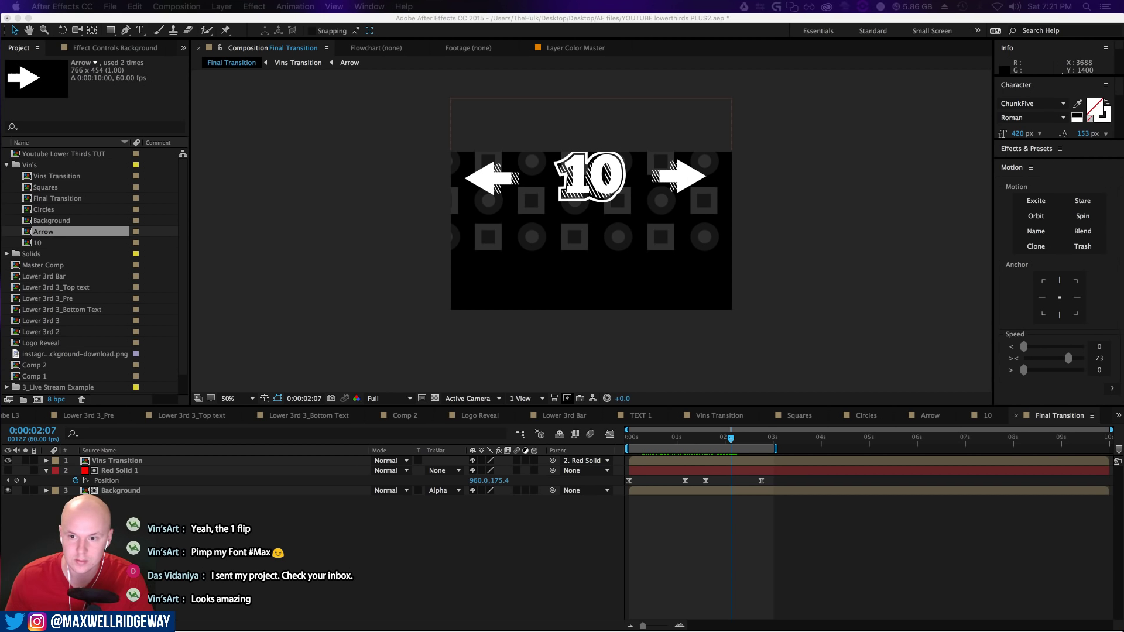
Import the city skyline photo into Final Transition, place it beneath the Background layer and check the frame at 1:32
drag(489, 630, 374, 535)
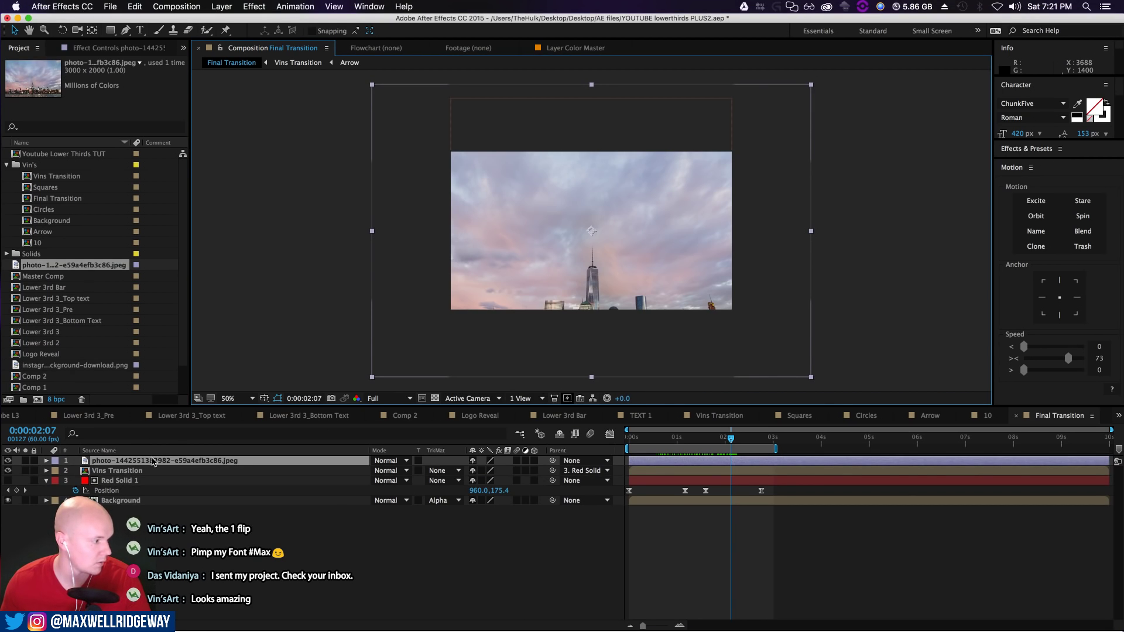
drag(152, 462, 152, 506)
drag(732, 443, 706, 449)
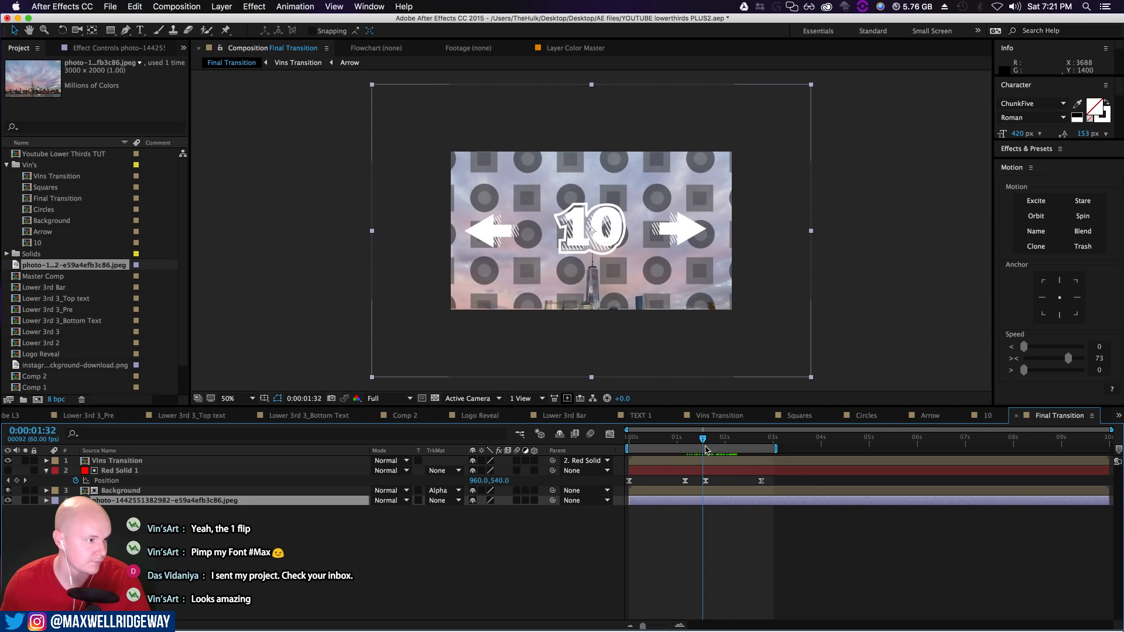
Open the Background composition and create a 1920 × 1080 solid with colour 000000
double_click(117, 490)
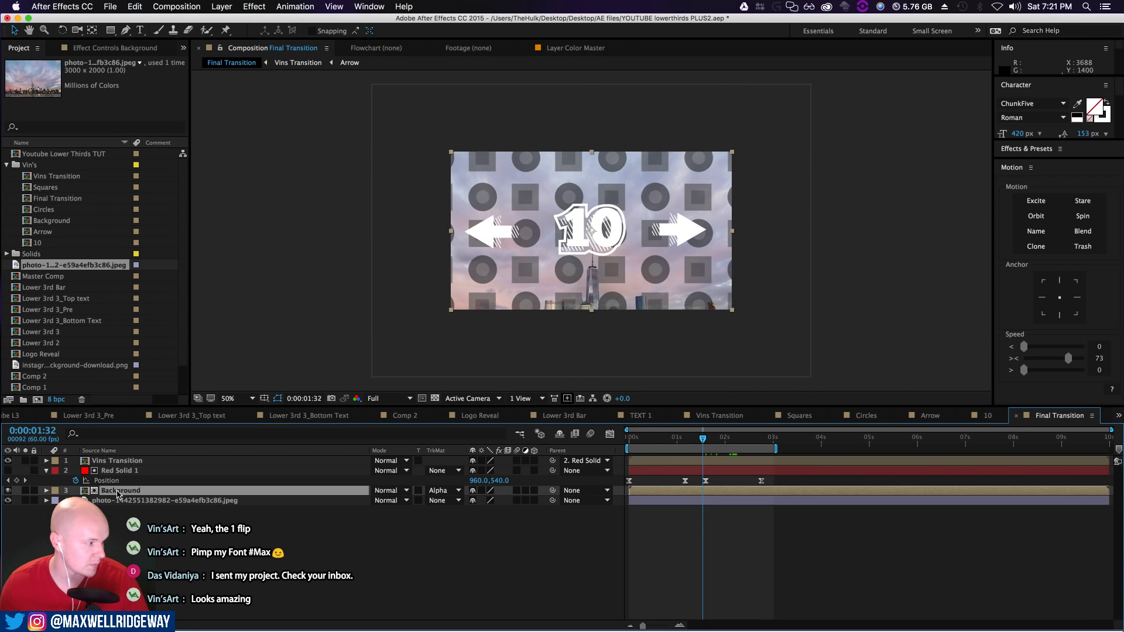
right_click(319, 338)
mouse_move(380, 338)
click(490, 367)
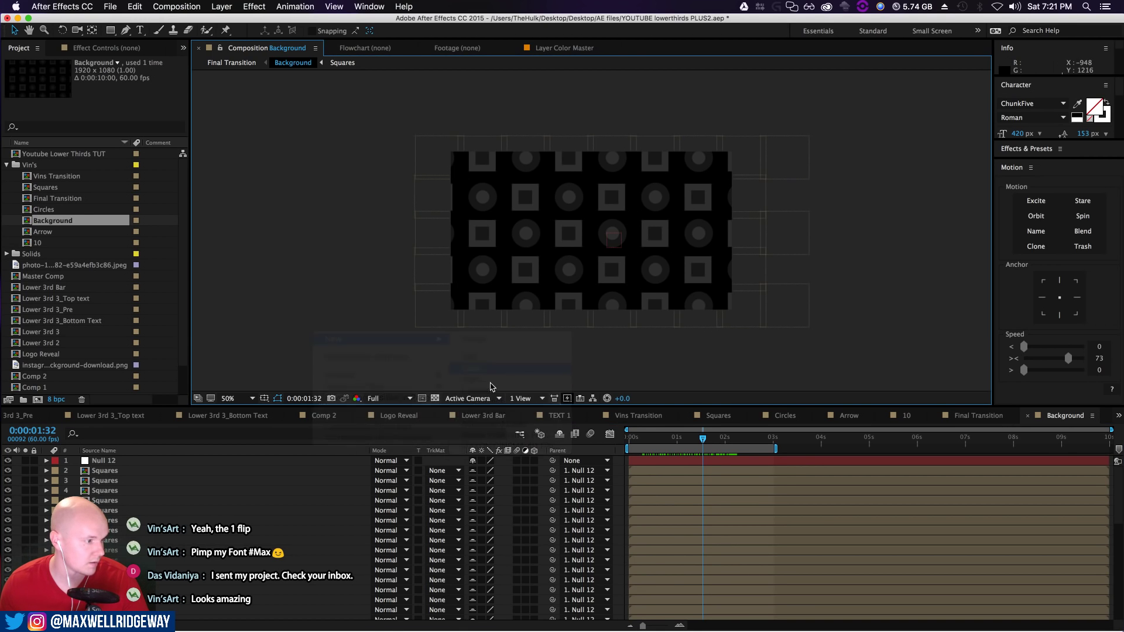
click(240, 279)
text(000000)
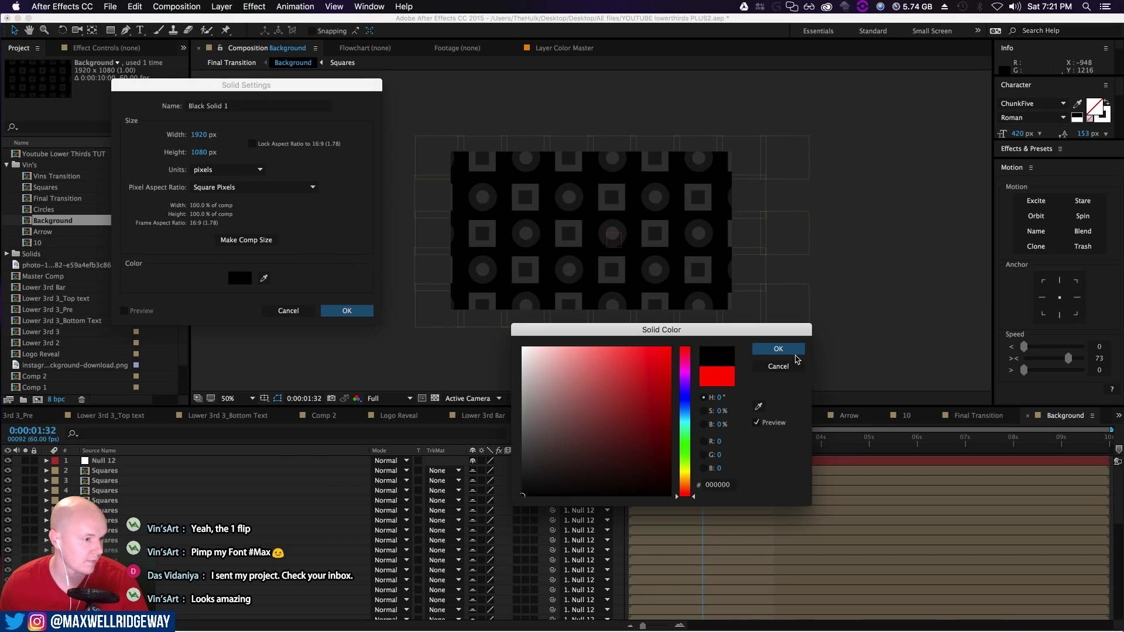
click(778, 349)
click(346, 310)
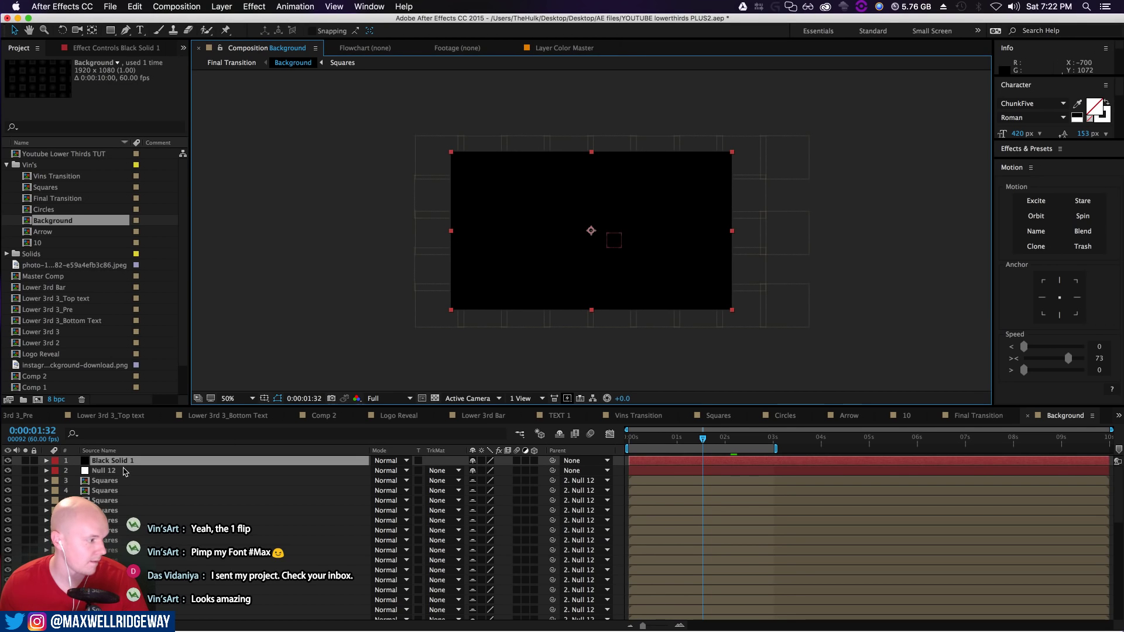
Send the black solid to the bottom of the Background composition's layer stack and check the pattern over it
scroll(374, 536, down, 10)
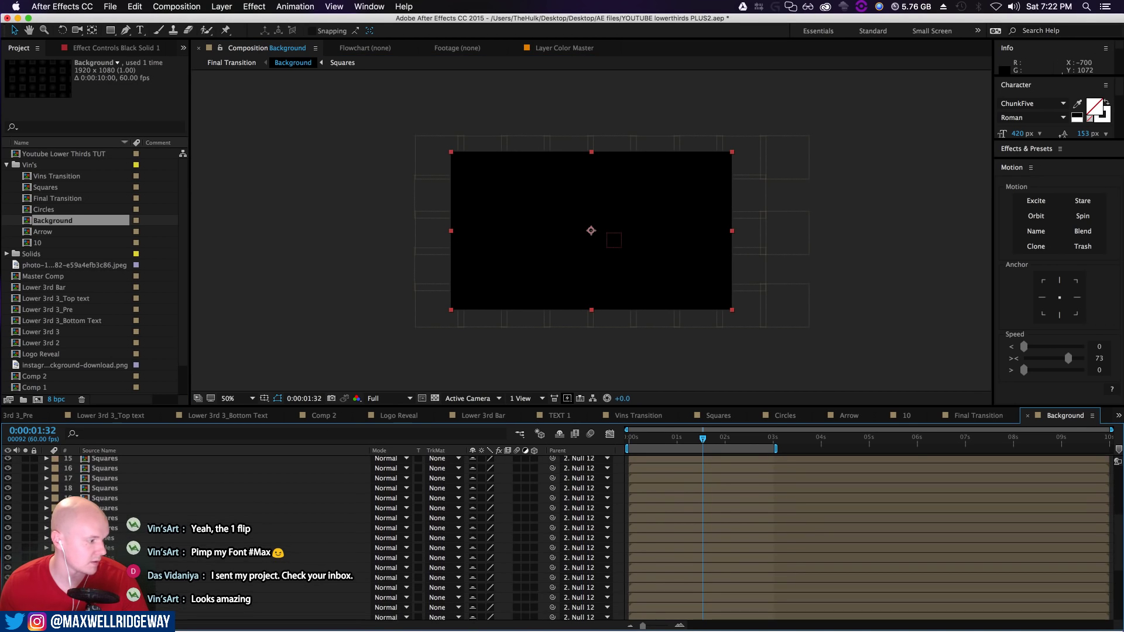
key(super+shift+bracketleft)
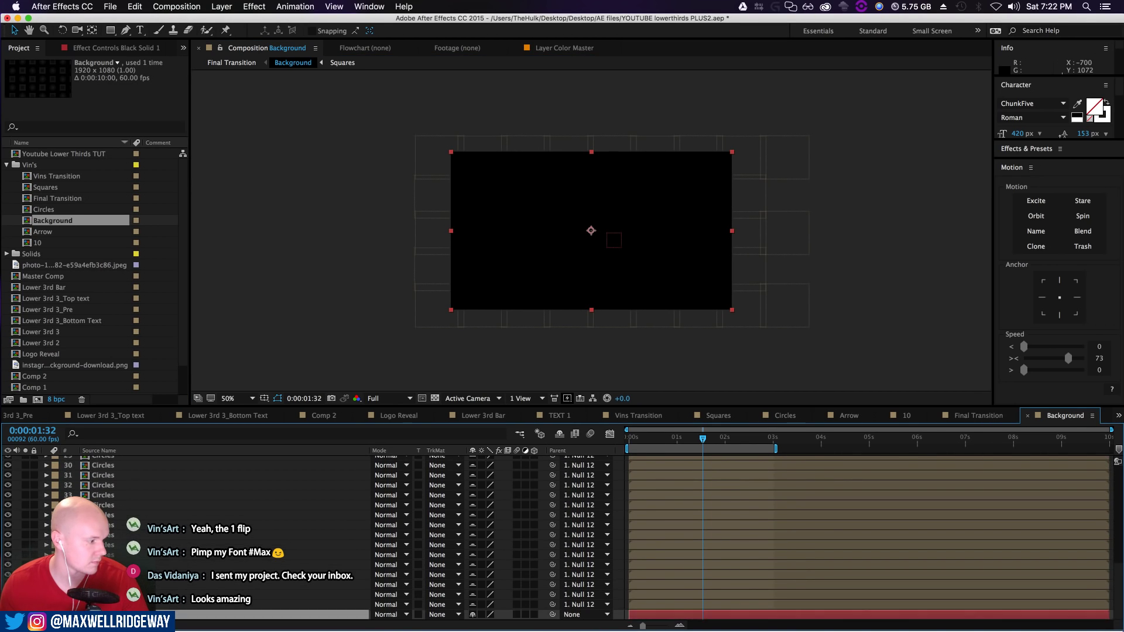
key(space)
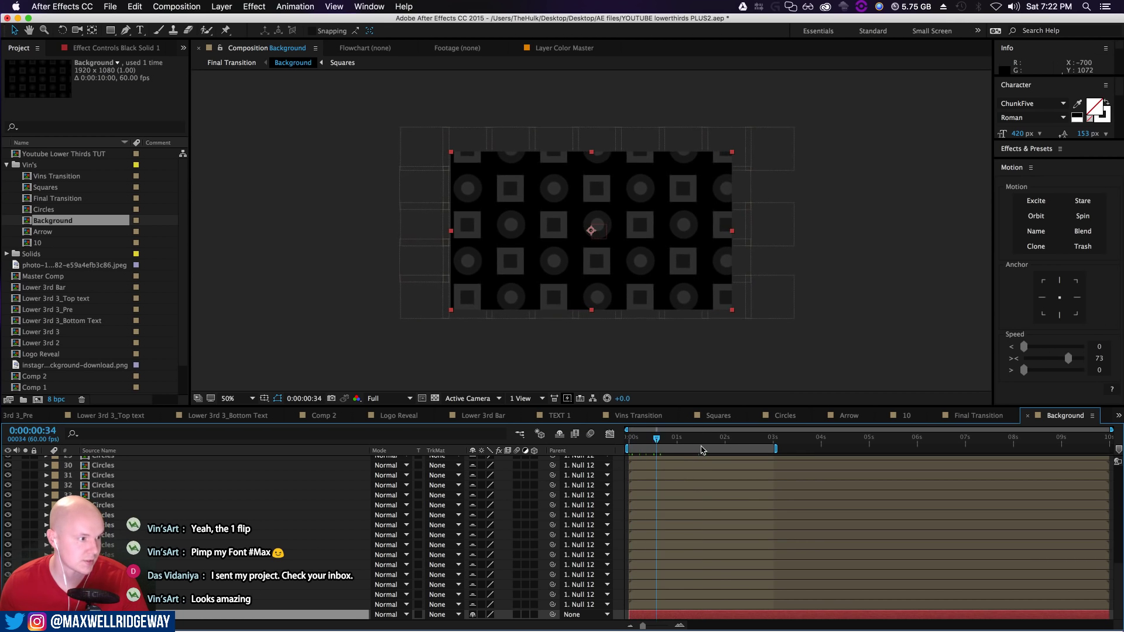
Return to Final Transition, check the transition over the photo and select the photo layer at 1:25
click(233, 62)
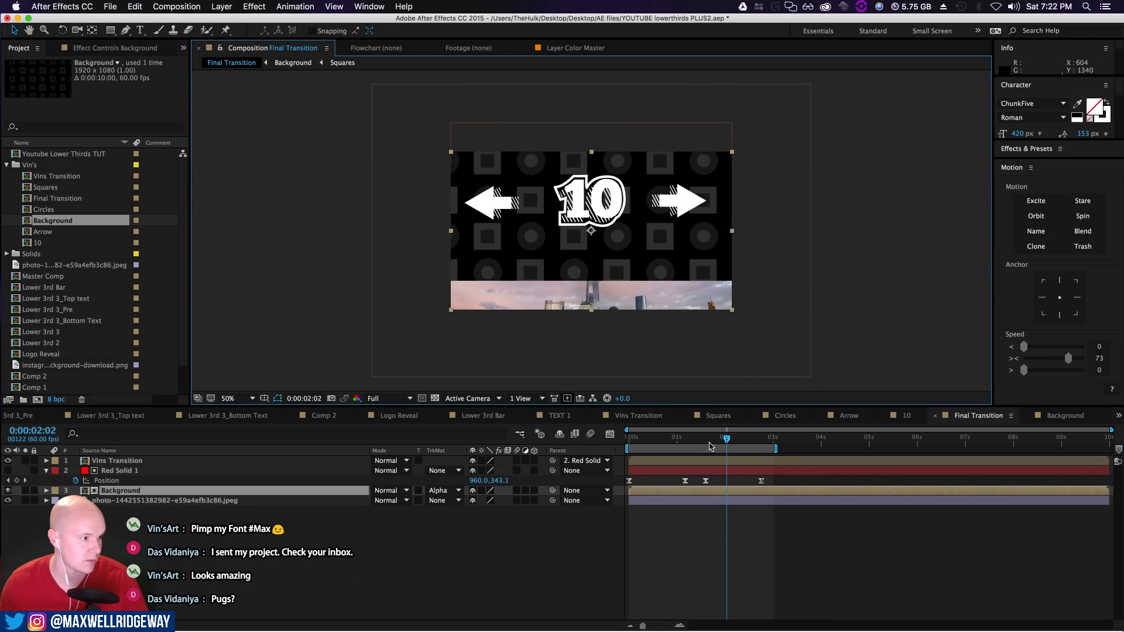
drag(726, 440, 698, 492)
click(701, 501)
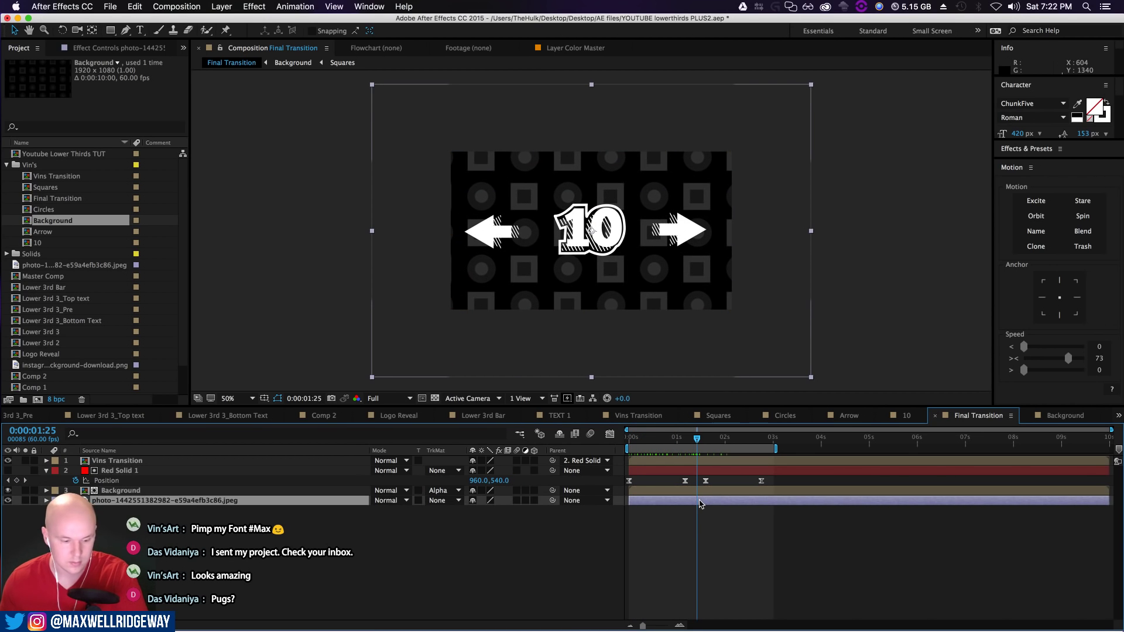
Trim the first photo layer's end at 0:00:01:25 and add the sunset mountain photo directly beneath Background, starting at that time
key(alt+bracketright)
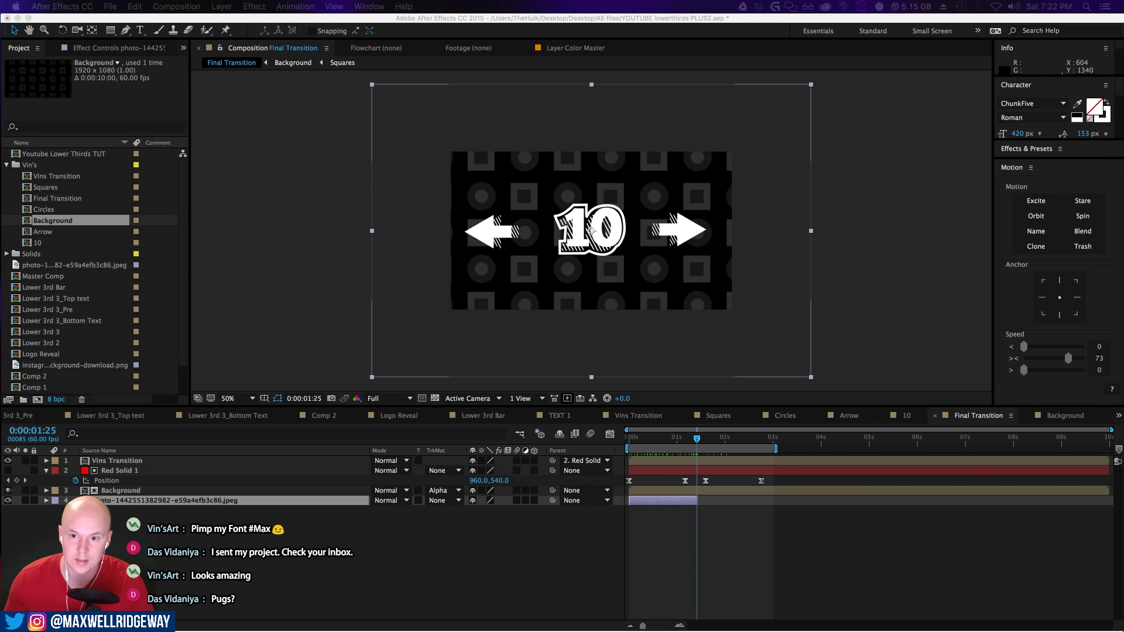
drag(1121, 576, 364, 562)
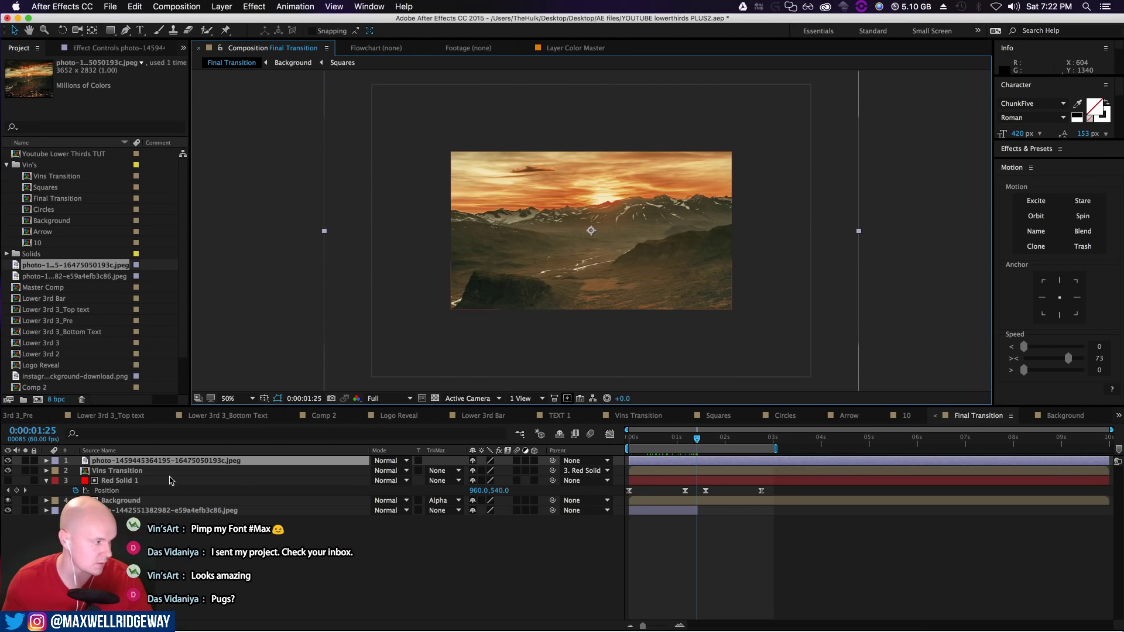
drag(174, 462, 175, 501)
drag(673, 501, 736, 496)
Preview the Final Transition composition from the start and scrub back to 0:00:00:41
drag(696, 443, 585, 455)
key(space)
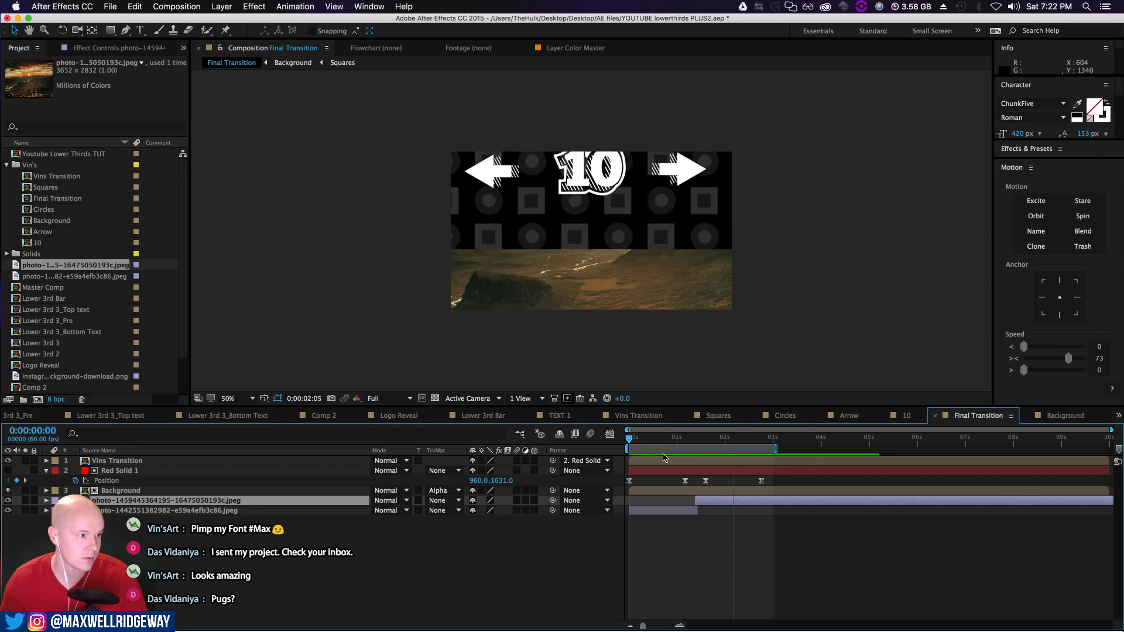
key(space)
drag(701, 440, 661, 456)
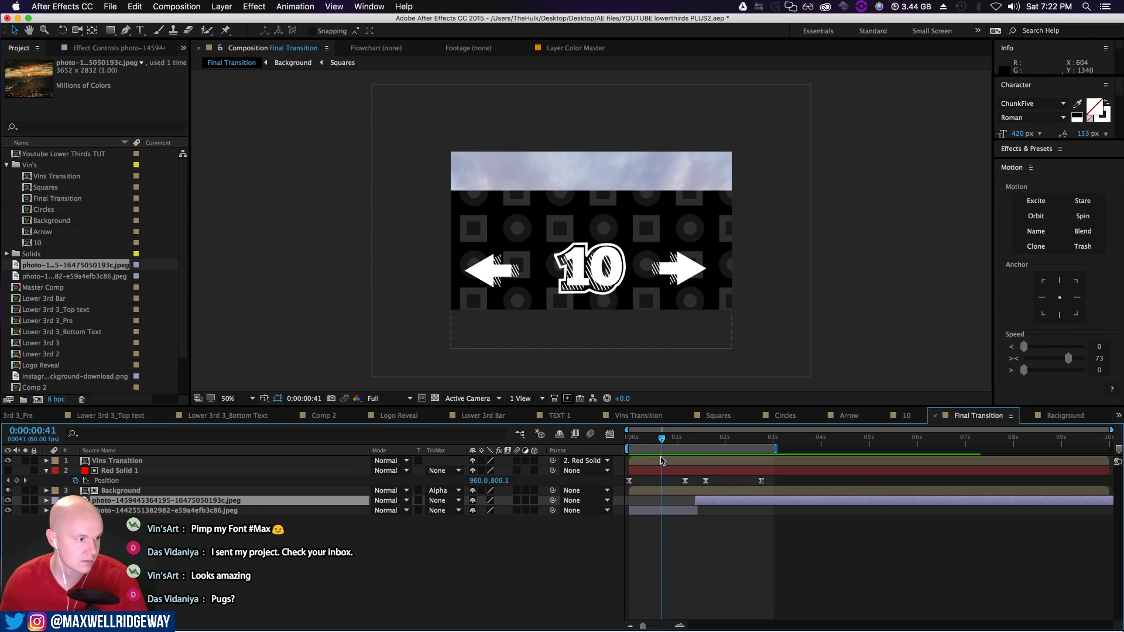
In the Vins Transition composition, shift the 10 layer and both Arrow layers to start at about 0:00:00:41, and return to Final Transition
click(669, 491)
click(125, 462)
double_click(126, 462)
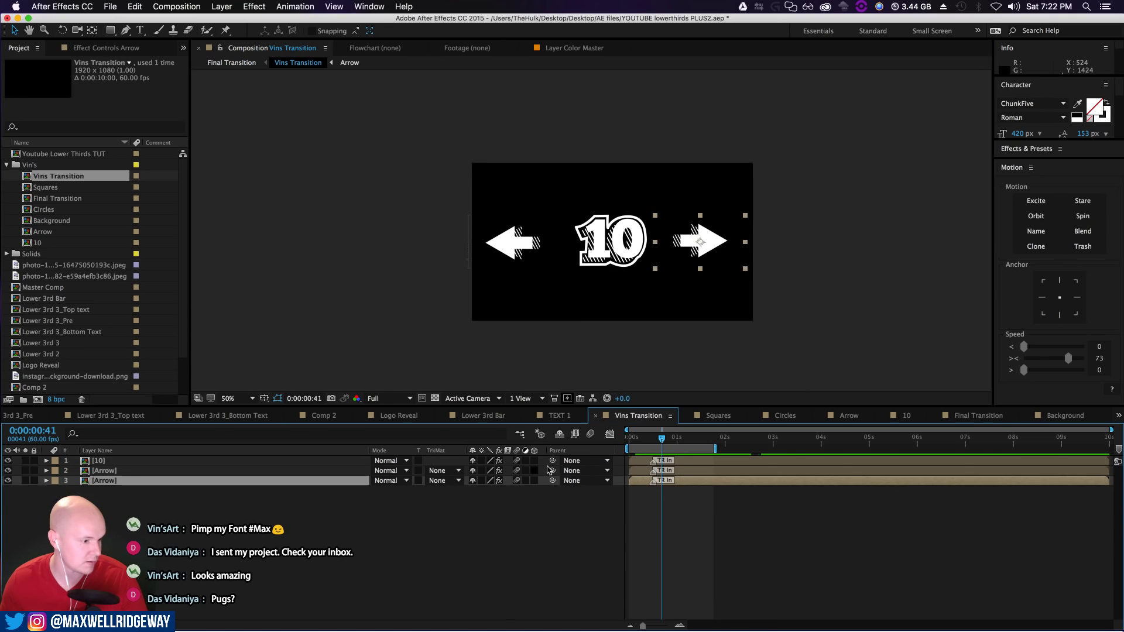
click(685, 460)
shift+click(689, 482)
drag(689, 482, 722, 482)
click(710, 496)
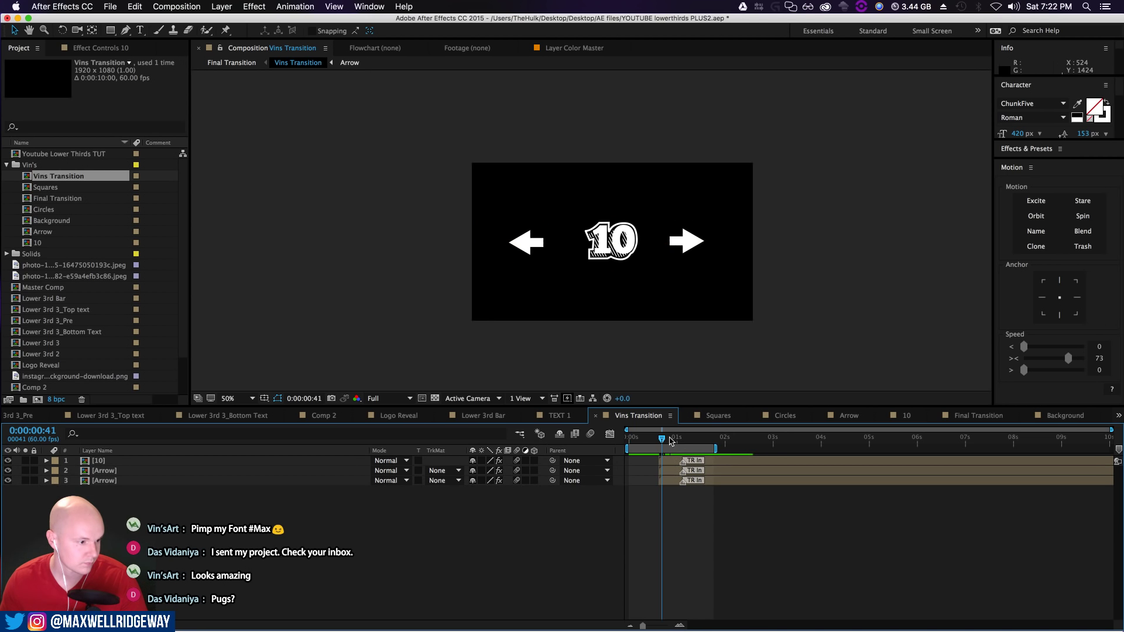
mouse_move(662, 439)
mouse_down()
mouse_move(697, 444)
mouse_move(649, 440)
mouse_move(712, 436)
mouse_move(645, 456)
mouse_move(677, 440)
mouse_up()
click(232, 63)
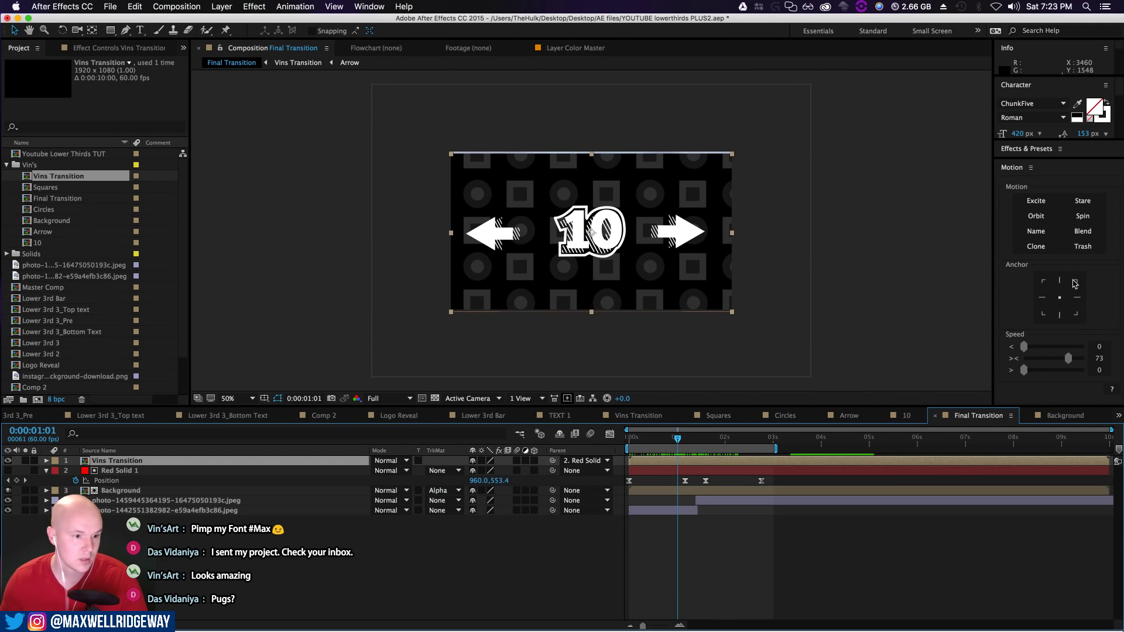
Apply the CC Force Motion Blur effect to the Vins Transition layer and save the project
click(1032, 150)
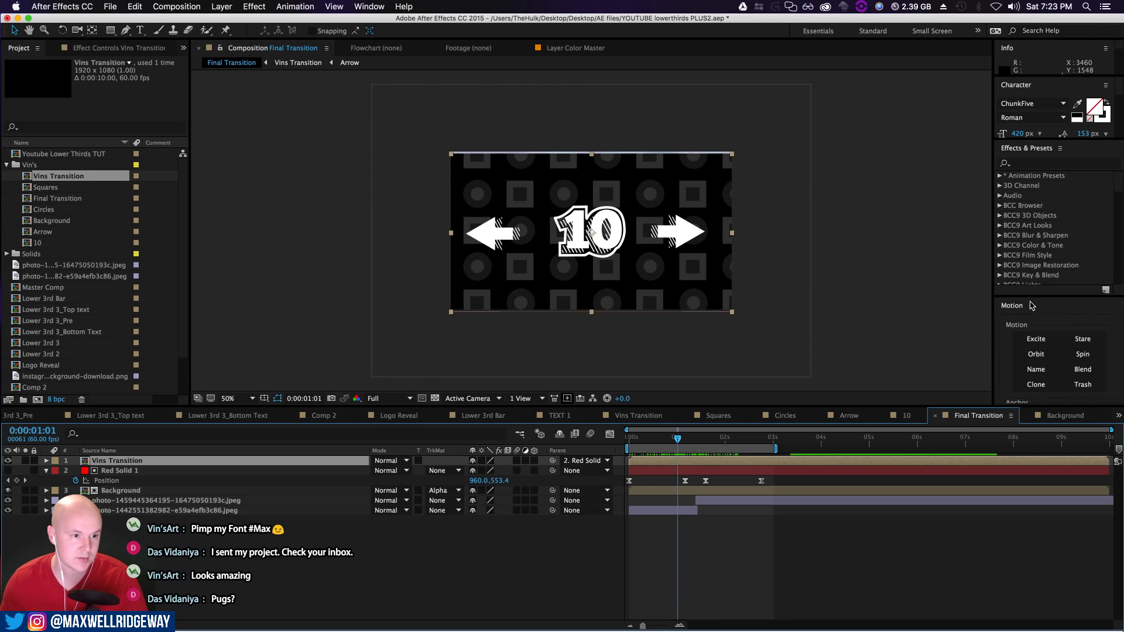
click(1028, 164)
text(cc)
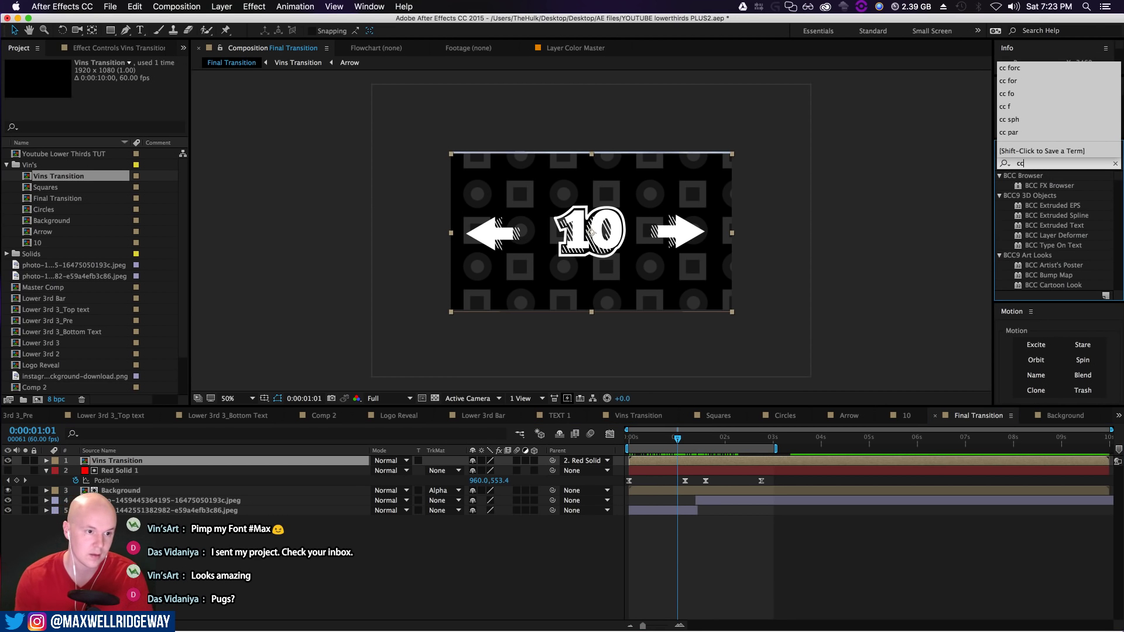
text( for)
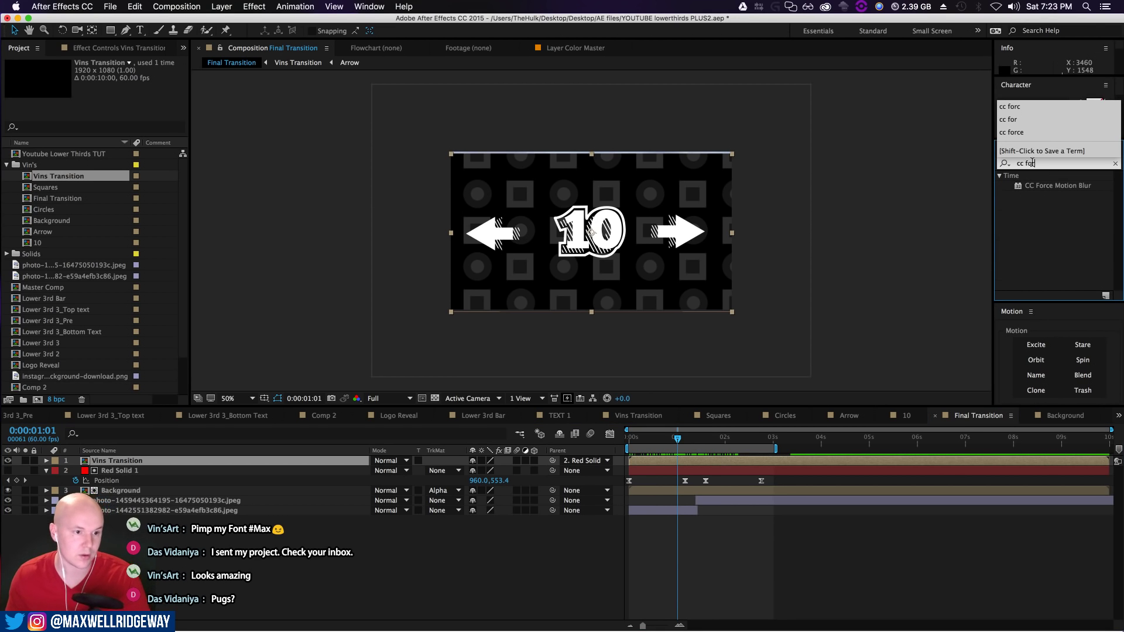
drag(1052, 187, 124, 460)
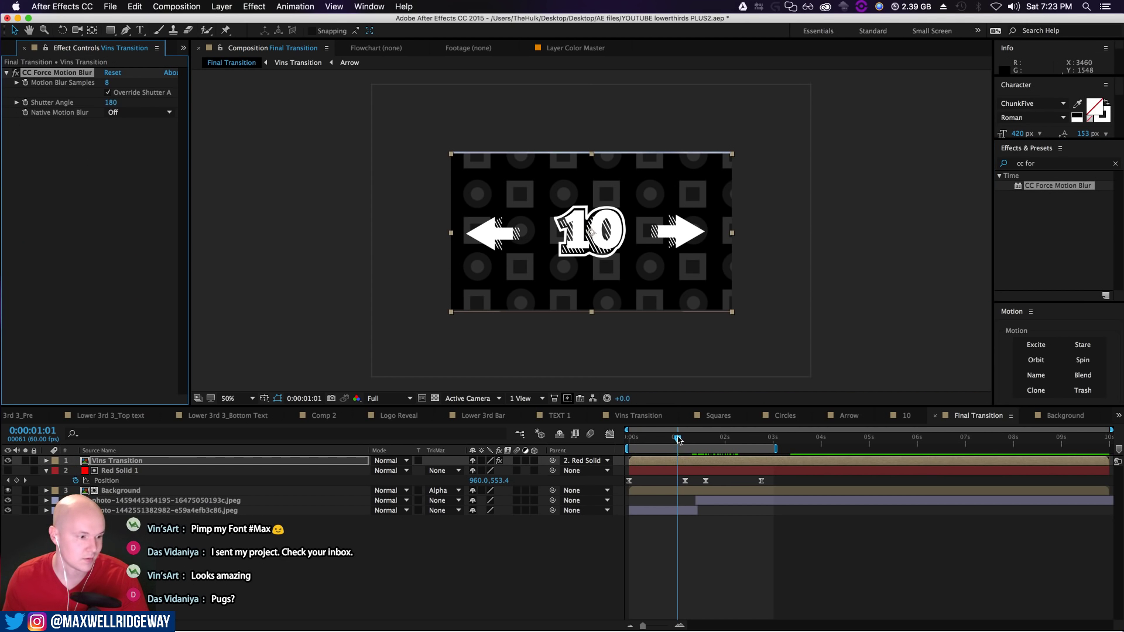
key(super+s)
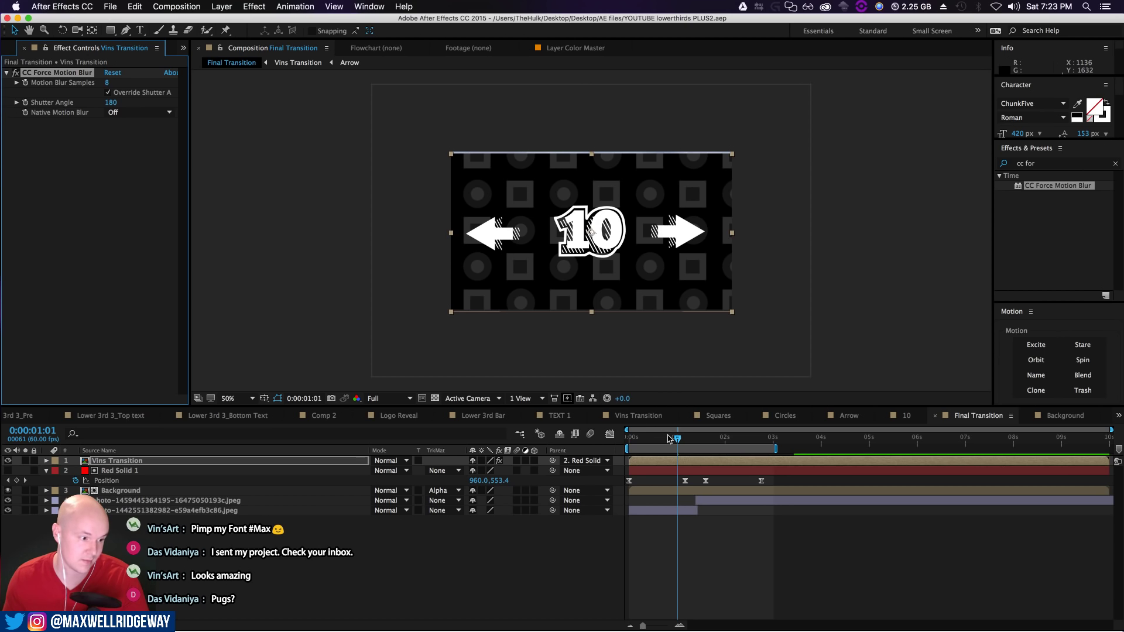
Preview the motion-blurred transition from the start and stop at 0:00:01:23
drag(666, 439, 602, 454)
key(space)
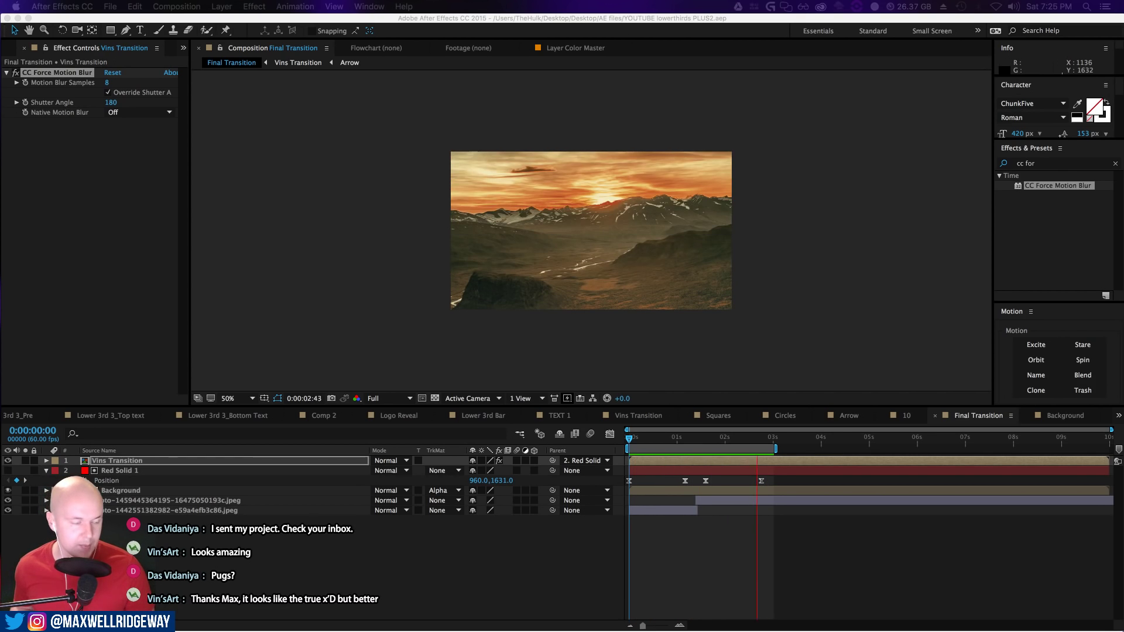
click(696, 439)
Open the 10 composition nested in Vins Transition and select its 10 text layer
double_click(699, 463)
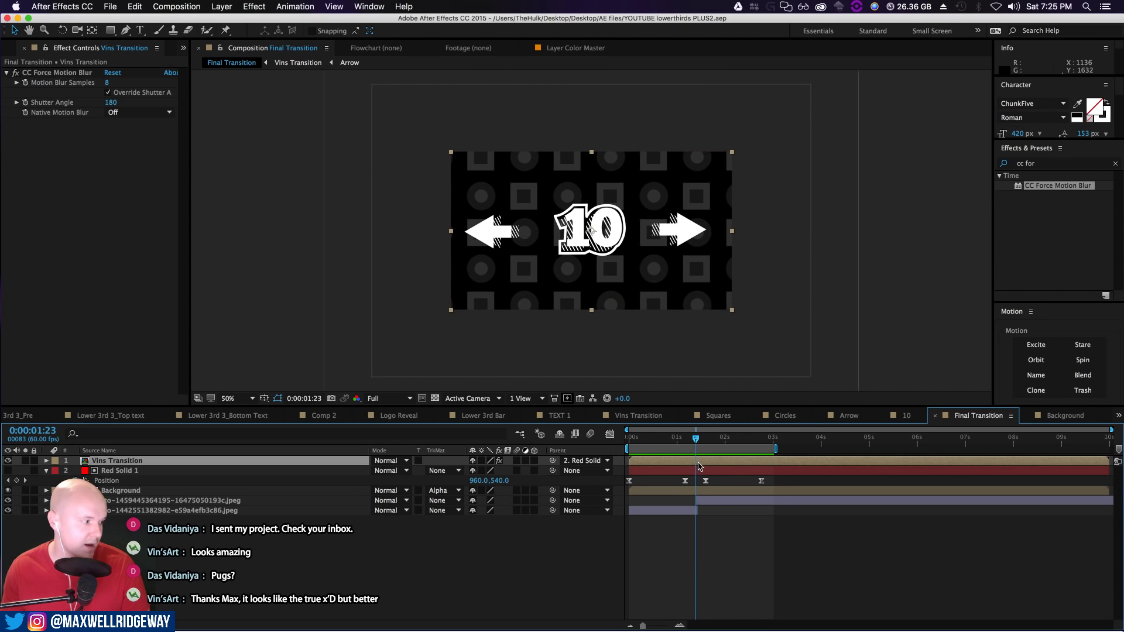
double_click(117, 462)
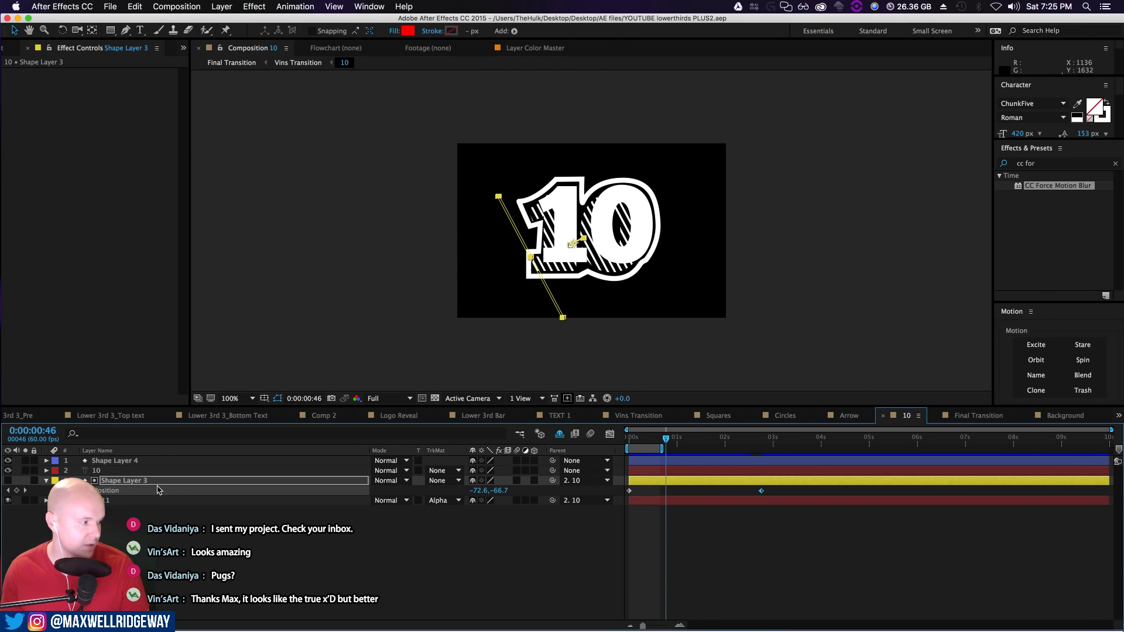
click(116, 502)
click(115, 481)
click(115, 472)
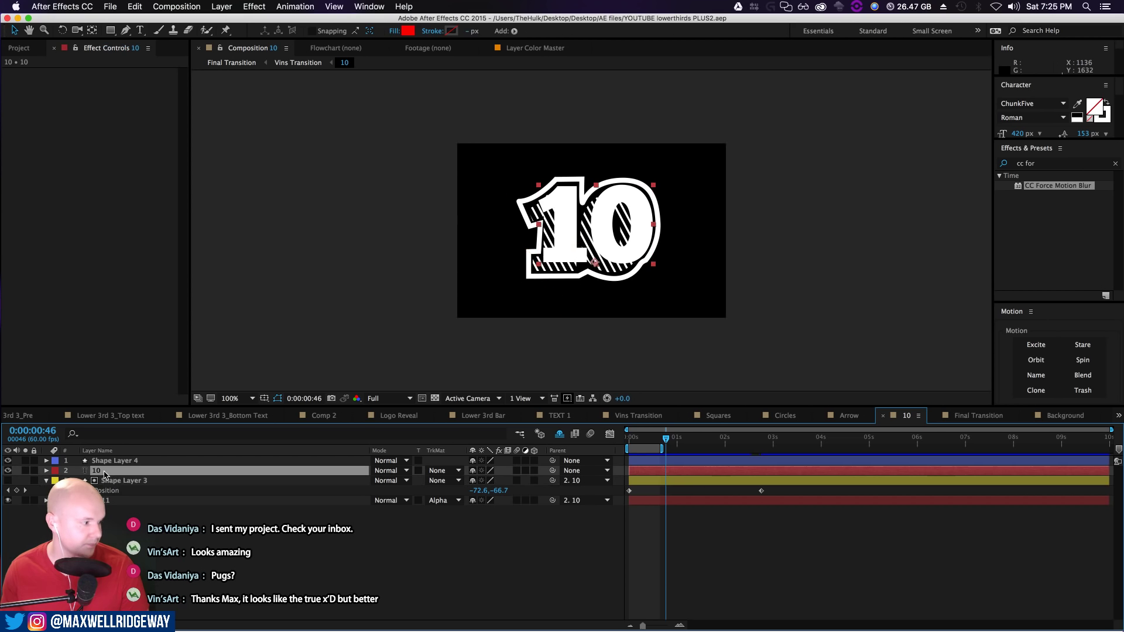
Try replacing the 10 text with 9 directly in the 10 composition, and undo the replacement
double_click(115, 472)
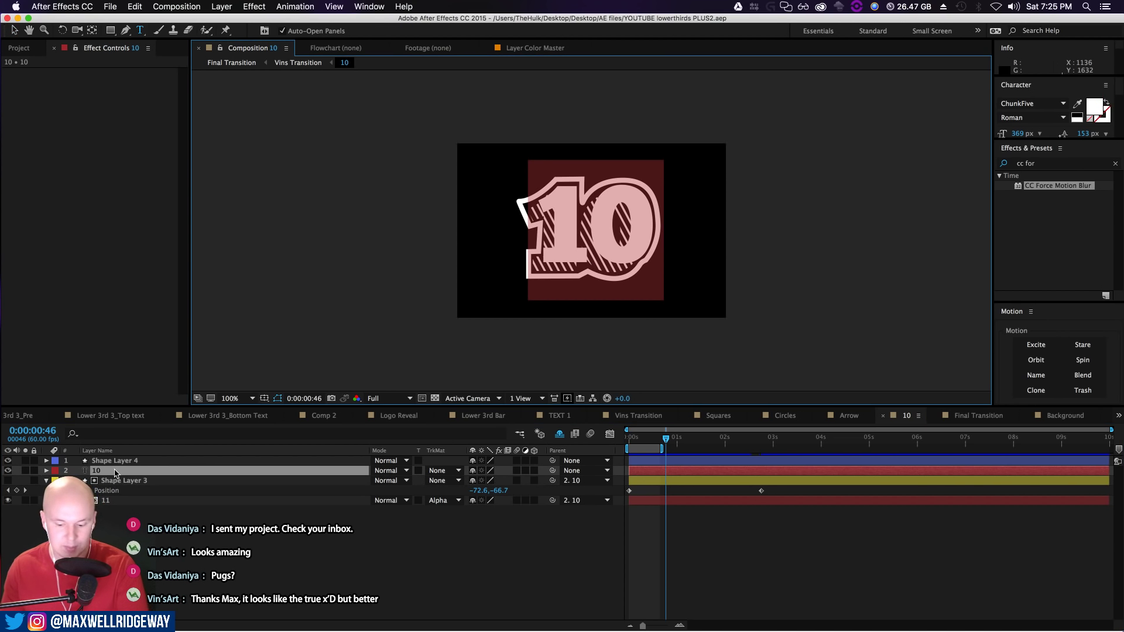
text(9)
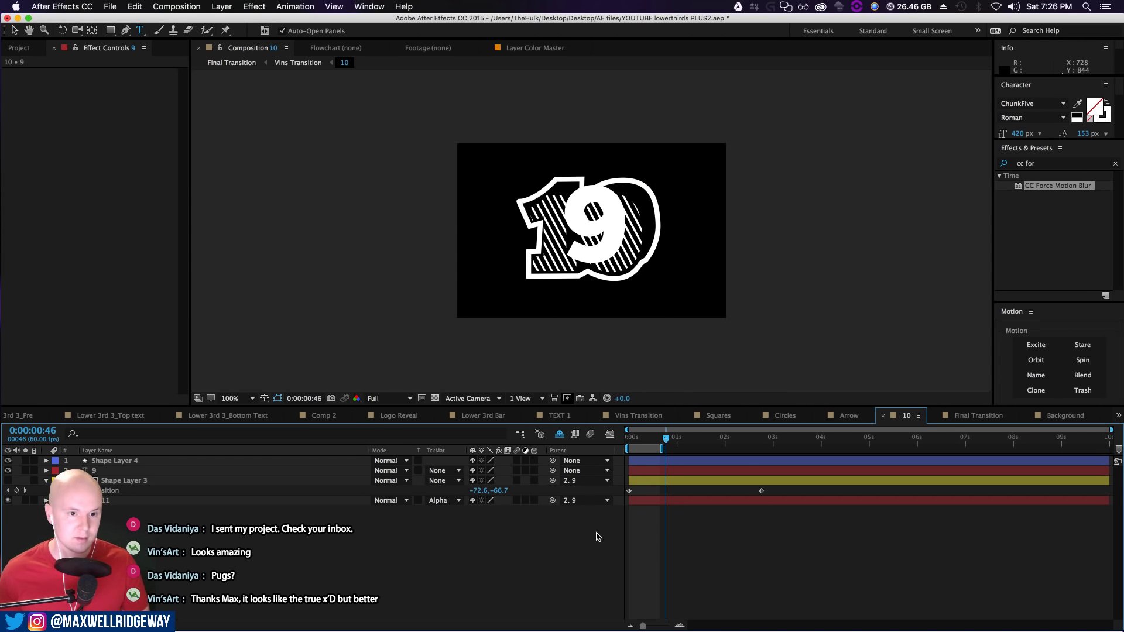
key(super+z)
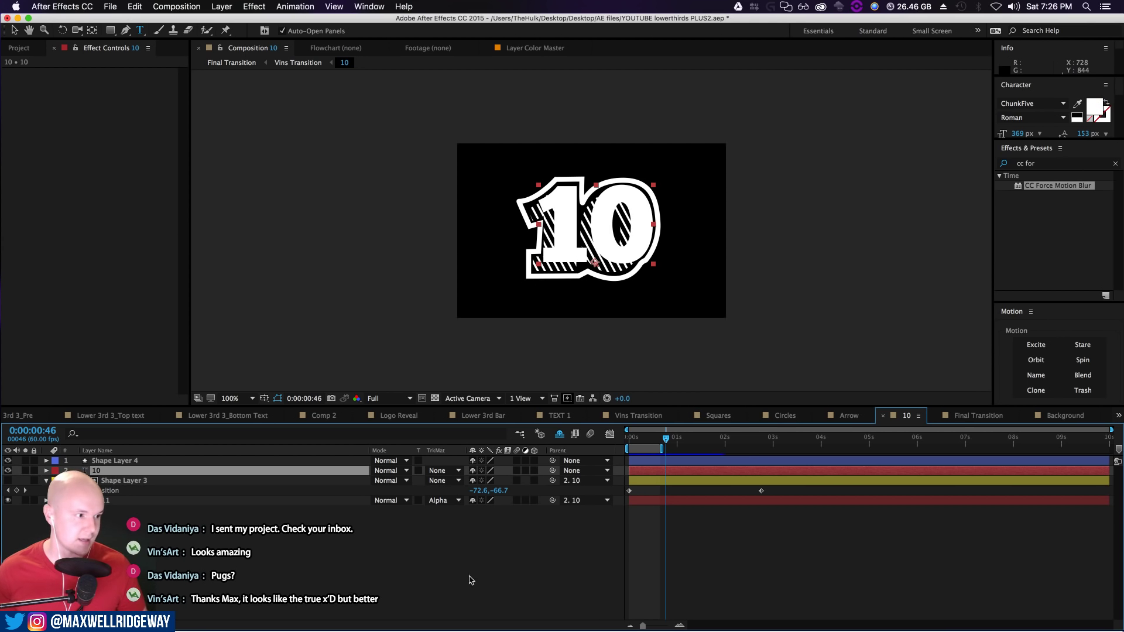
click(383, 573)
Pre-compose the 10 text layer into a new composition named Number
click(115, 471)
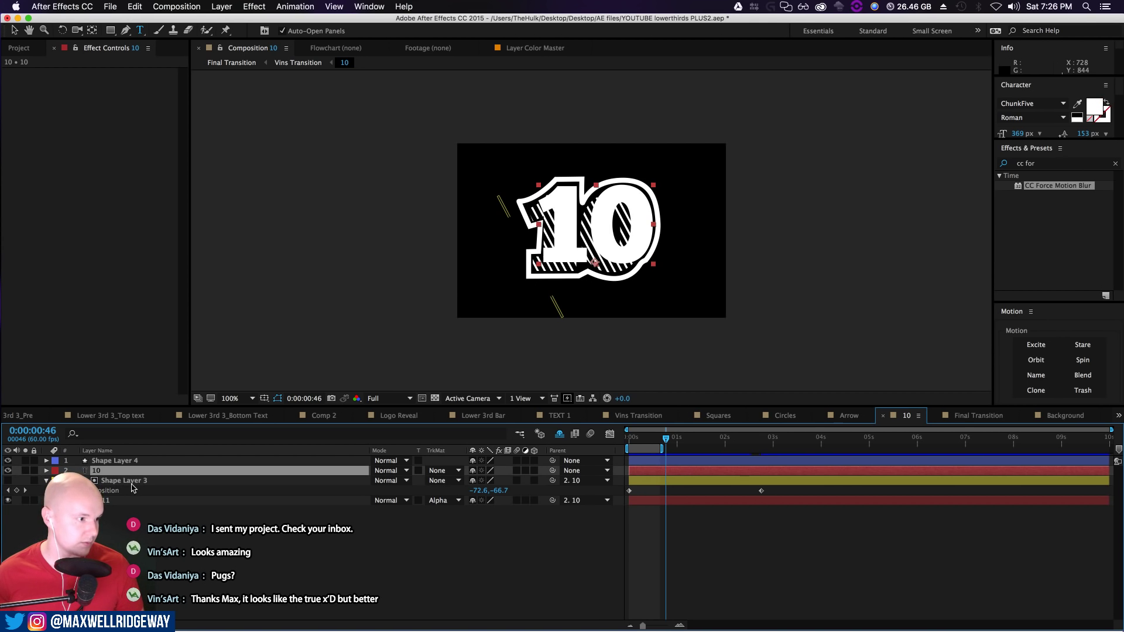
right_click(114, 471)
click(163, 530)
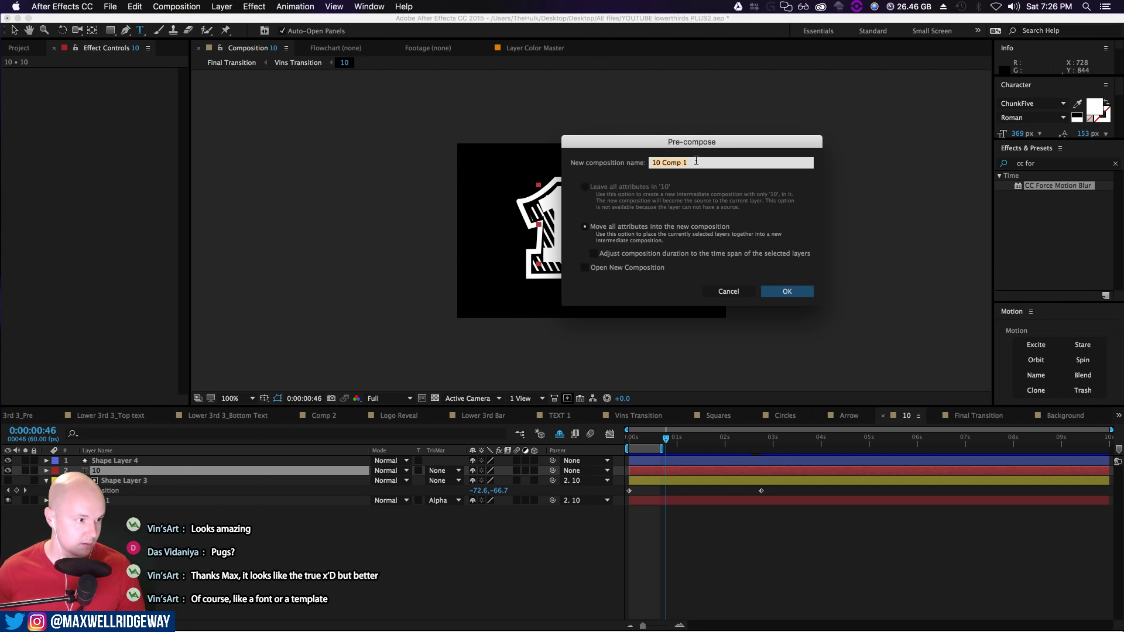
text(Number)
key(Return)
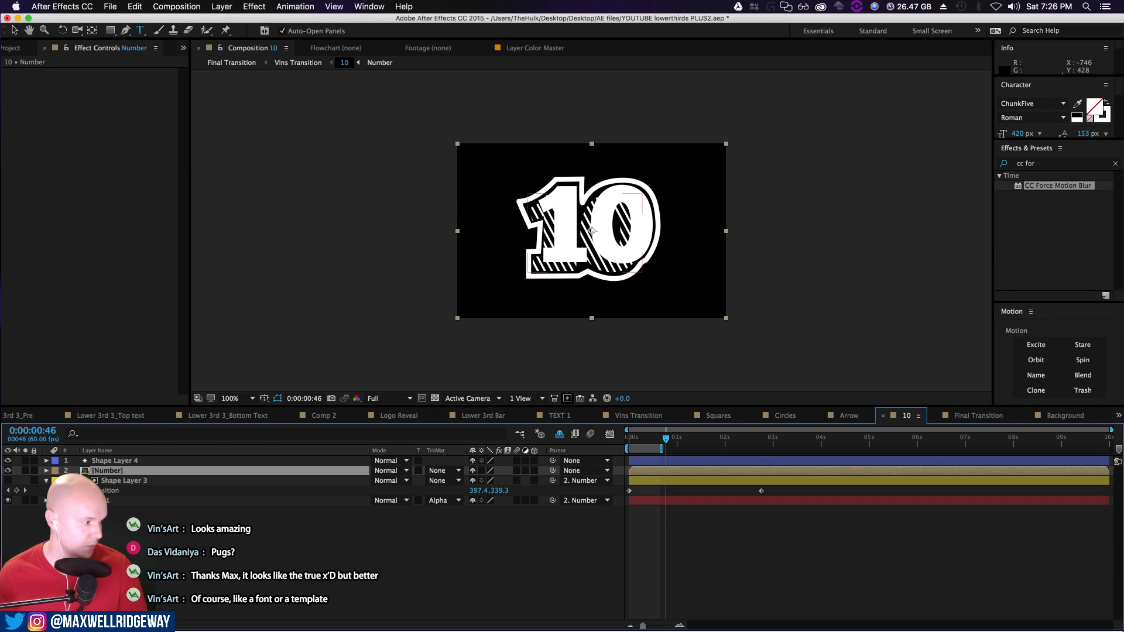
Duplicate the Number layer, place the copy beneath Shape Layer 3, and delete the old 11 text layer
key(super+d)
drag(118, 471, 127, 508)
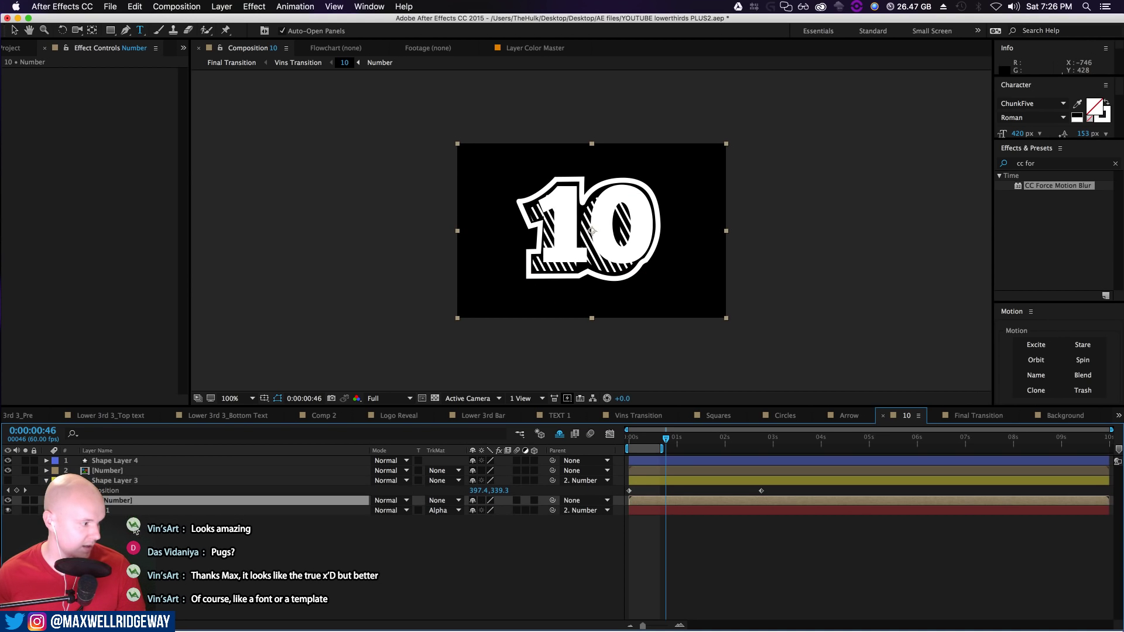
click(129, 511)
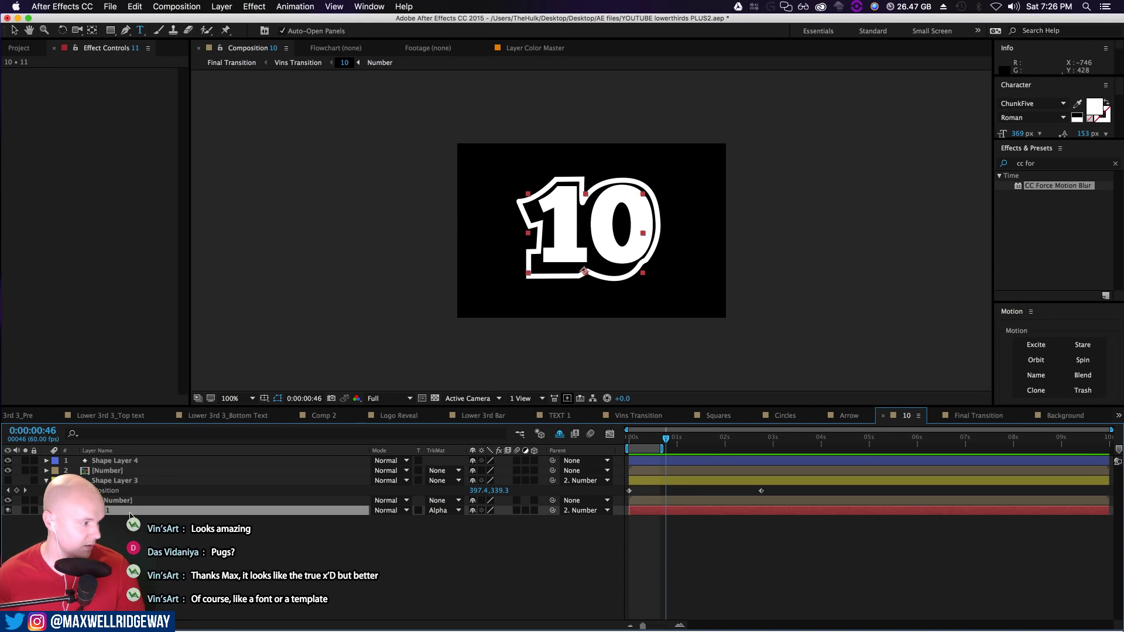
key(Delete)
Give the lower Number layer an Alpha track matte and offset it slightly down and left as the numeral's hatched shadow
click(116, 502)
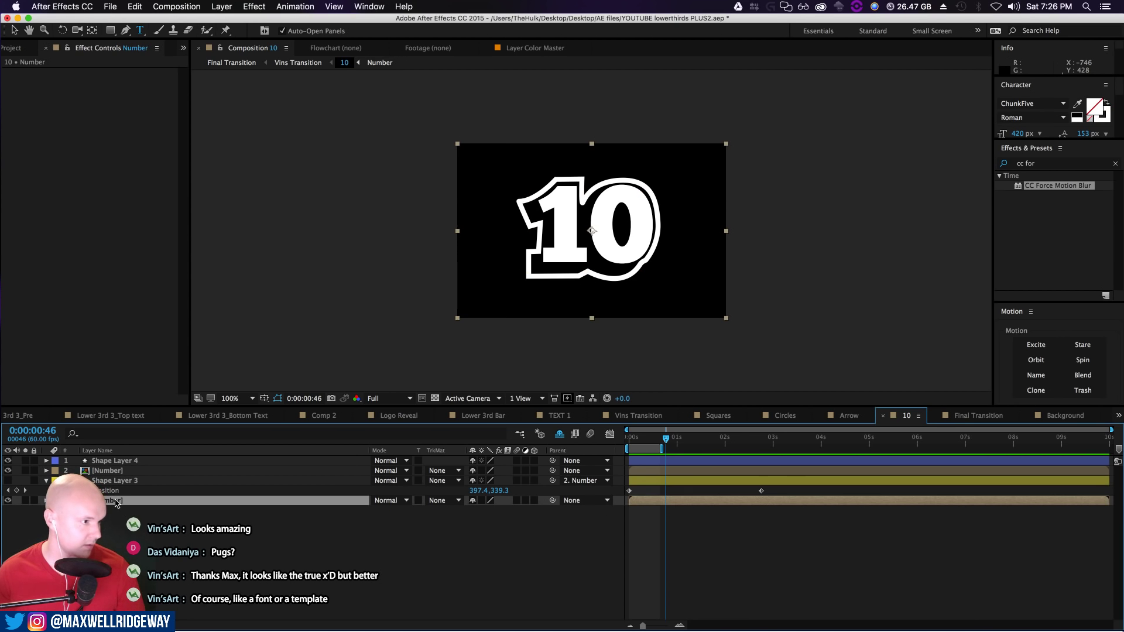
click(443, 501)
click(477, 530)
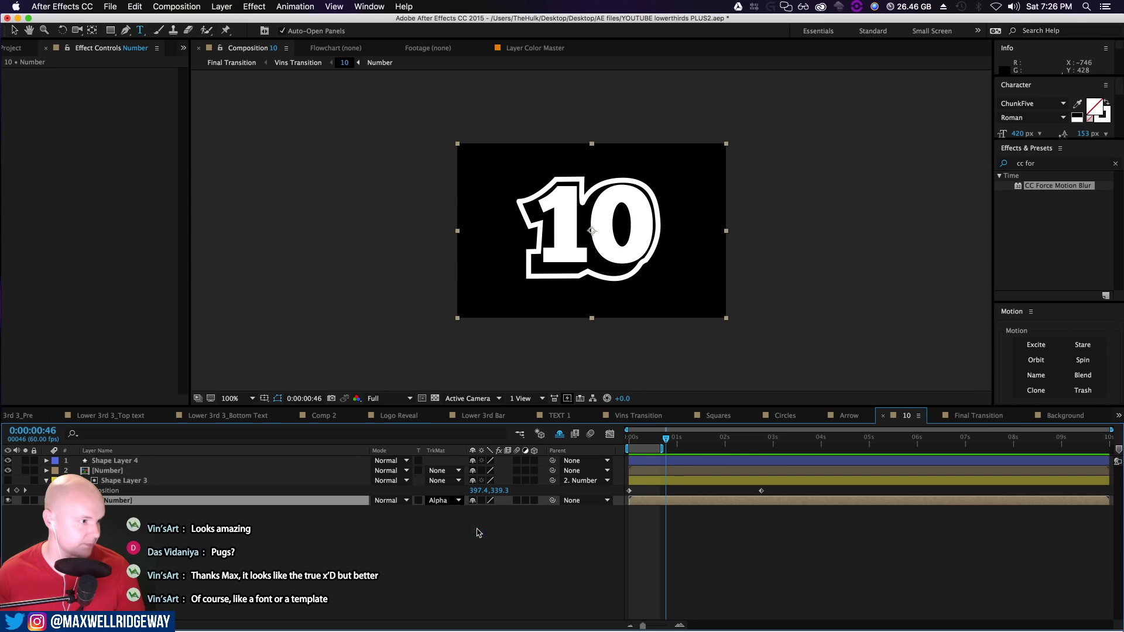
key(v)
drag(655, 290, 647, 301)
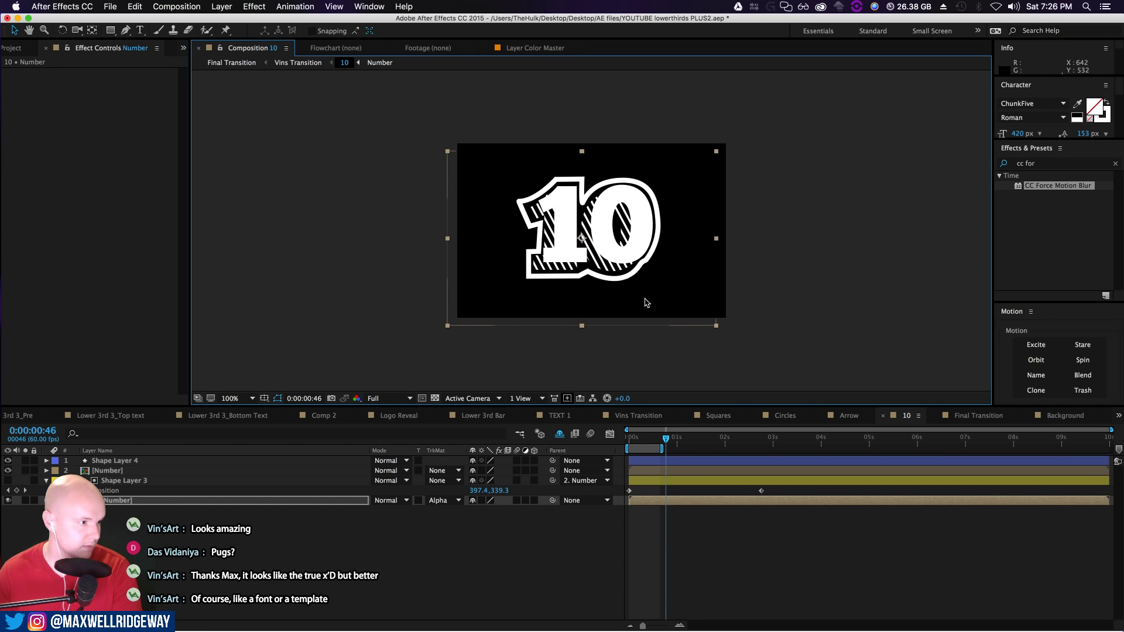
drag(666, 440, 639, 441)
Try the text 8 inside the Number composition, check it in the 10 composition, and undo the text change
click(120, 472)
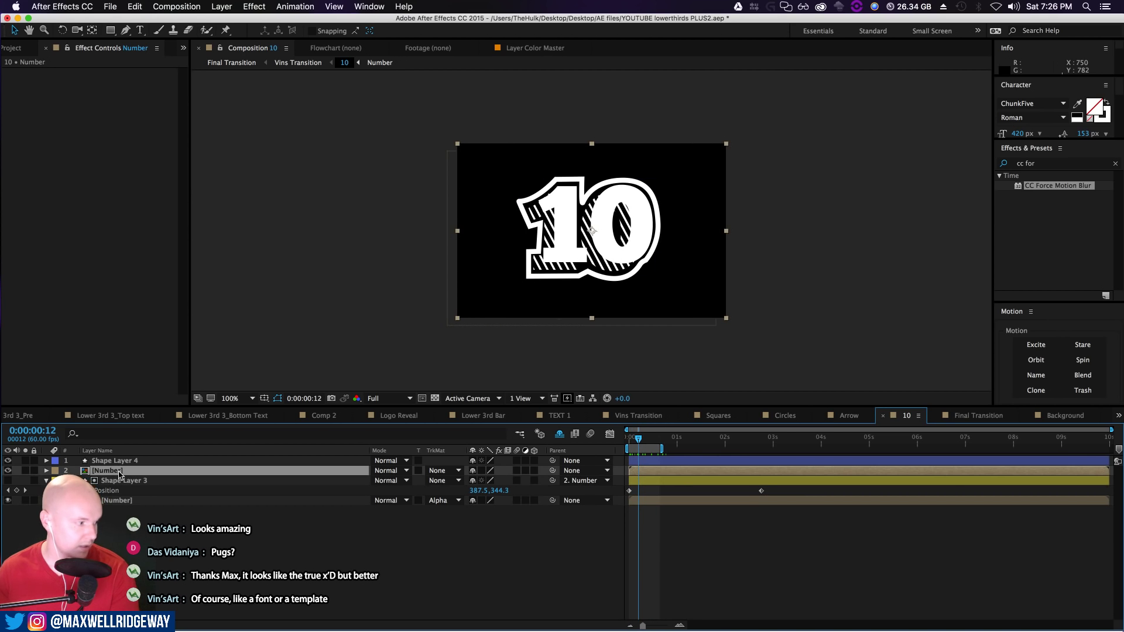
double_click(120, 472)
double_click(103, 461)
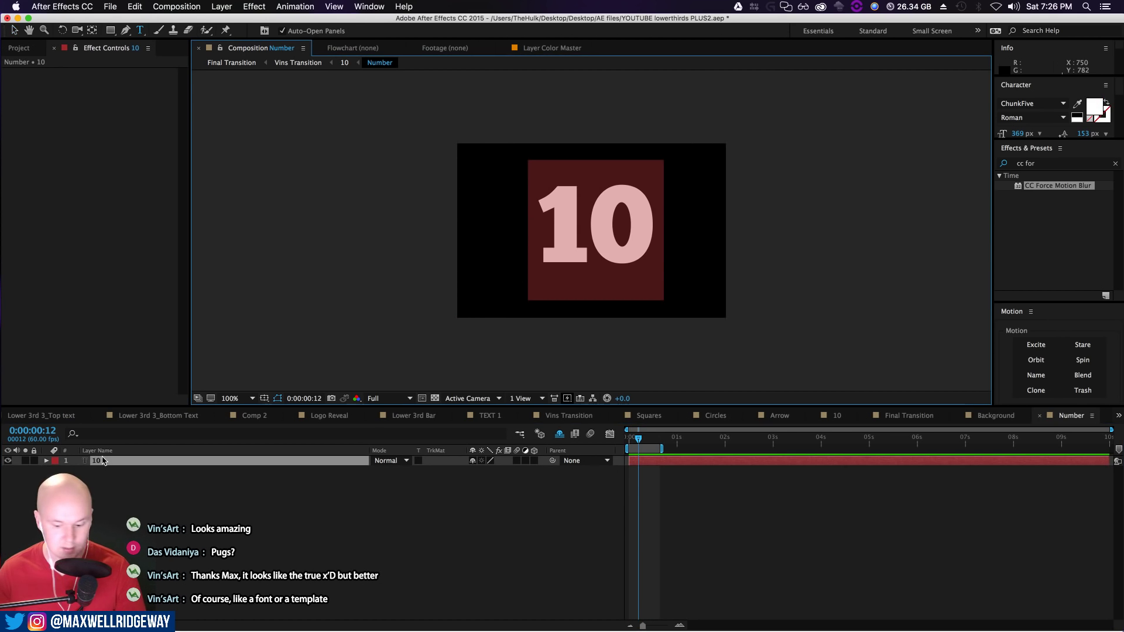
text(8)
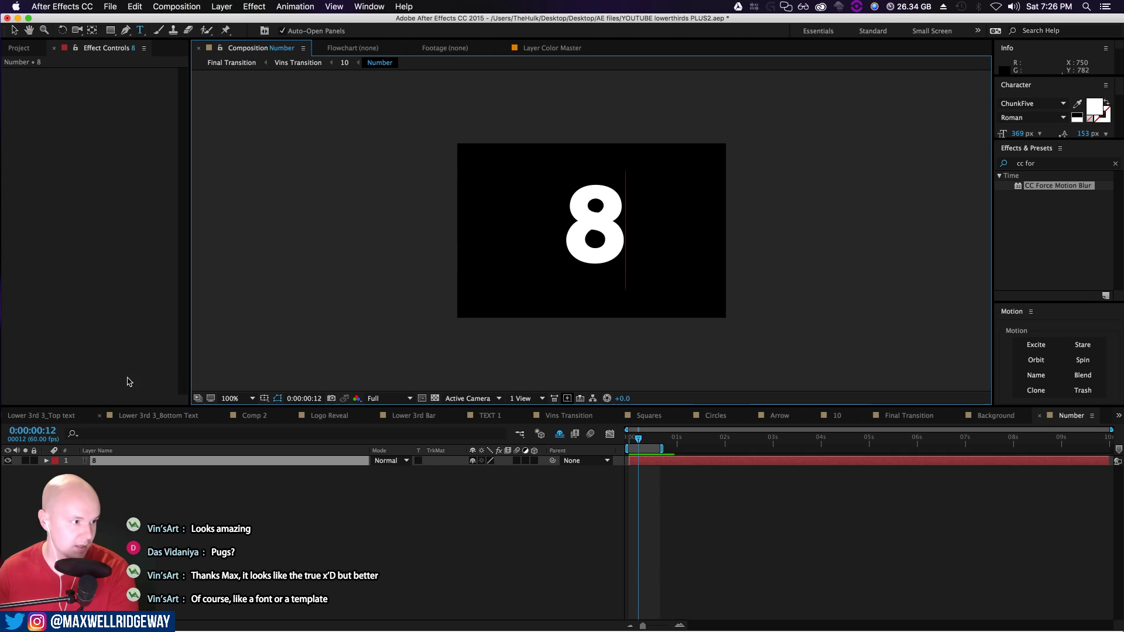
click(344, 63)
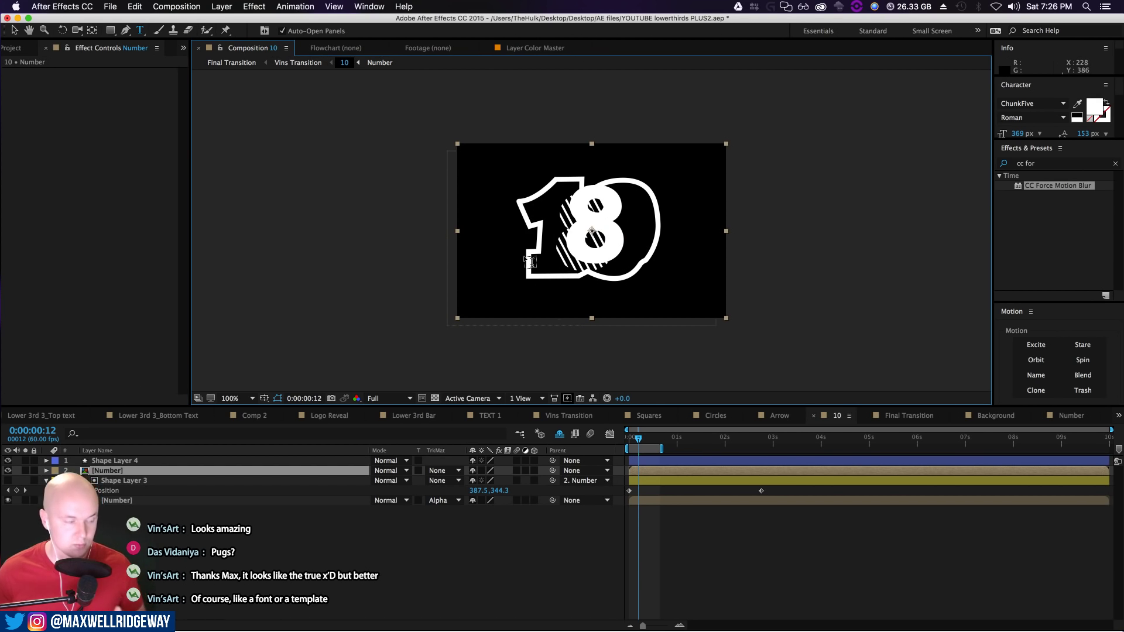
key(super+z)
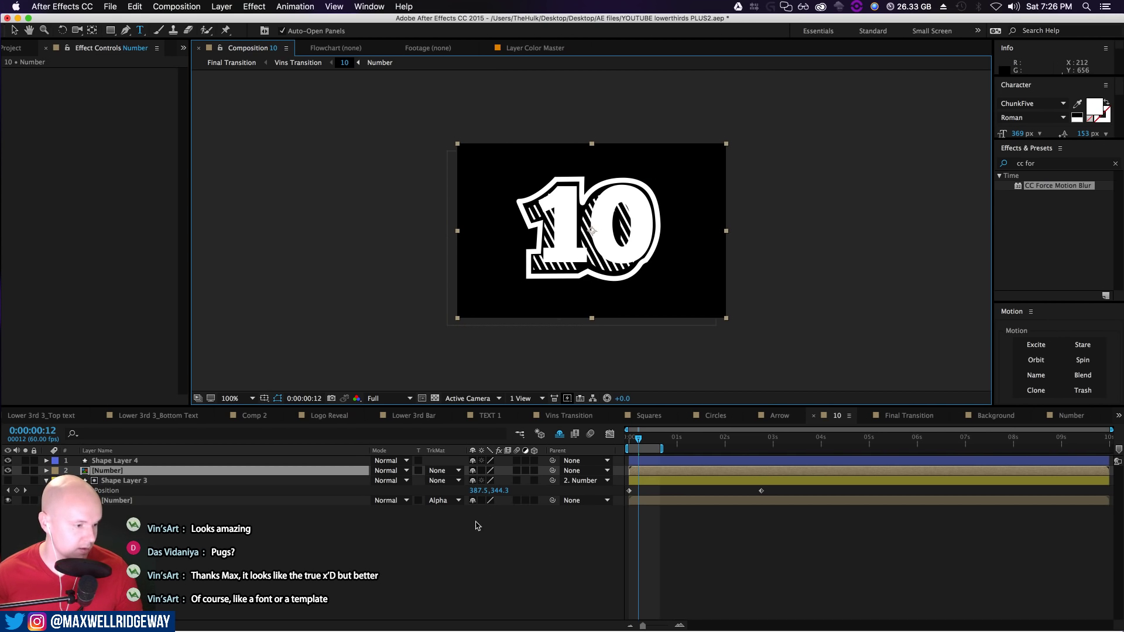
Show source names in the 10 composition's layer list and collapse Shape Layer 3's Position property
click(158, 482)
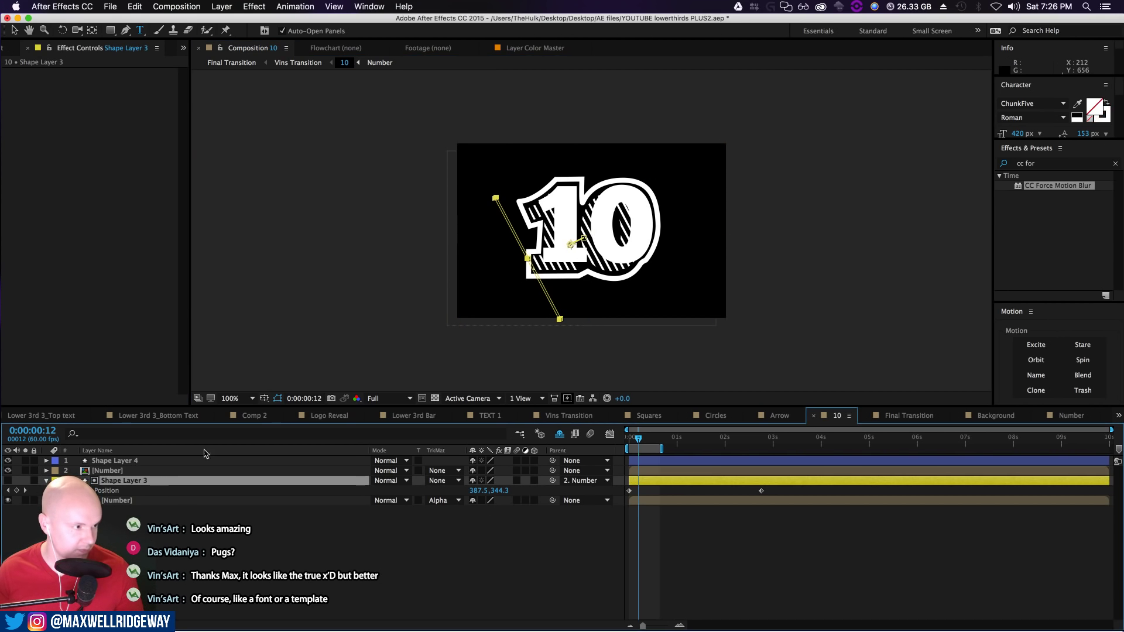
click(153, 501)
click(144, 451)
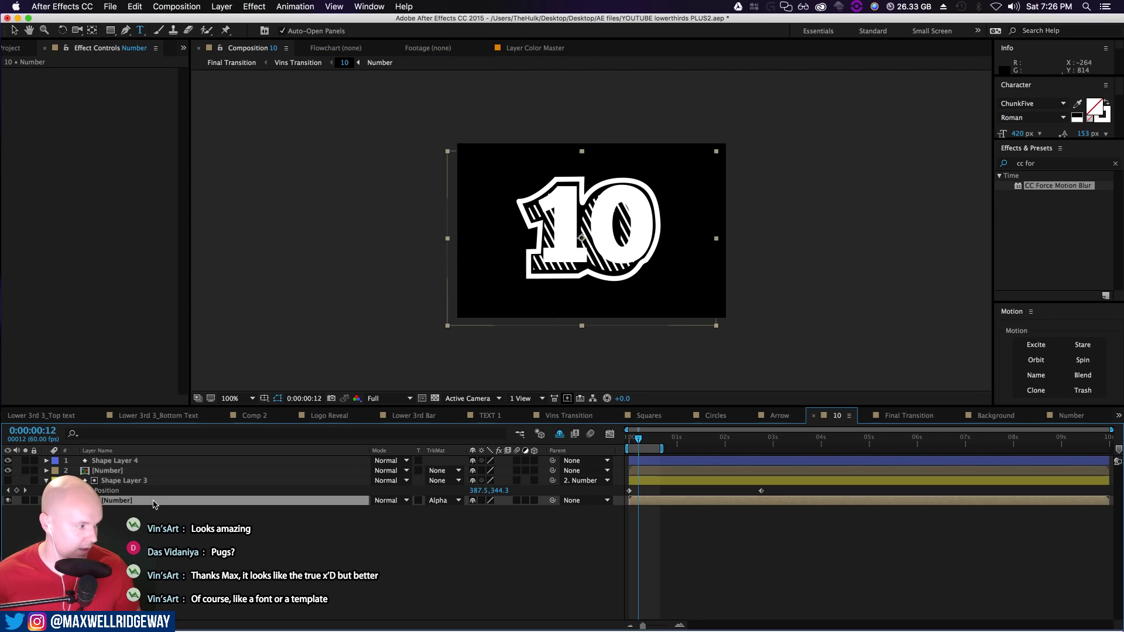
click(143, 462)
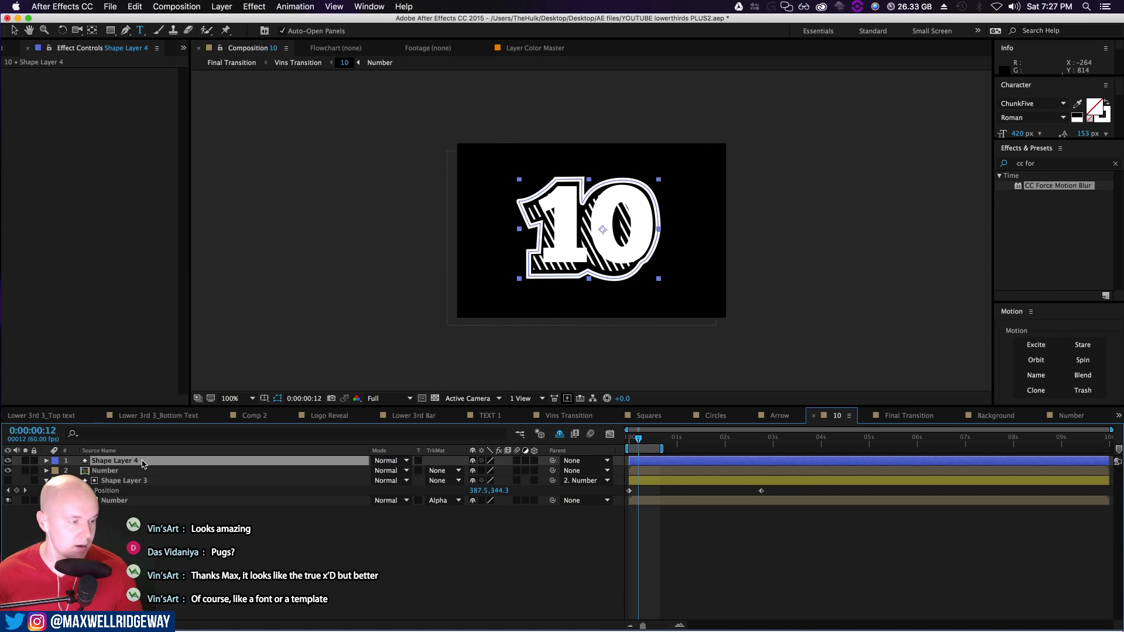
click(154, 519)
click(124, 501)
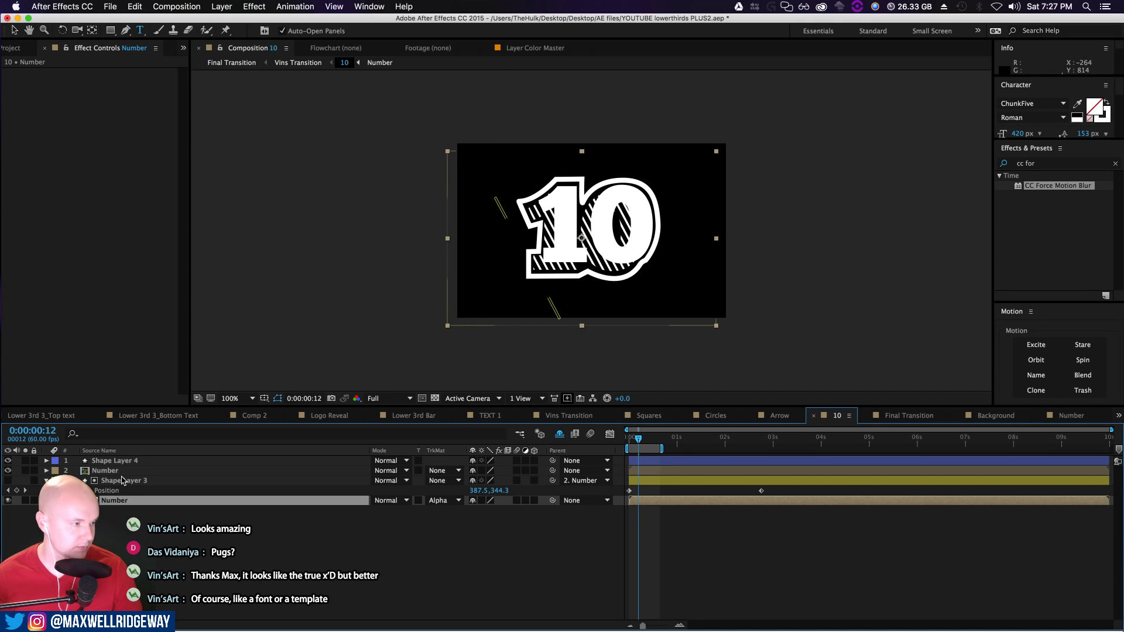
click(46, 480)
click(125, 510)
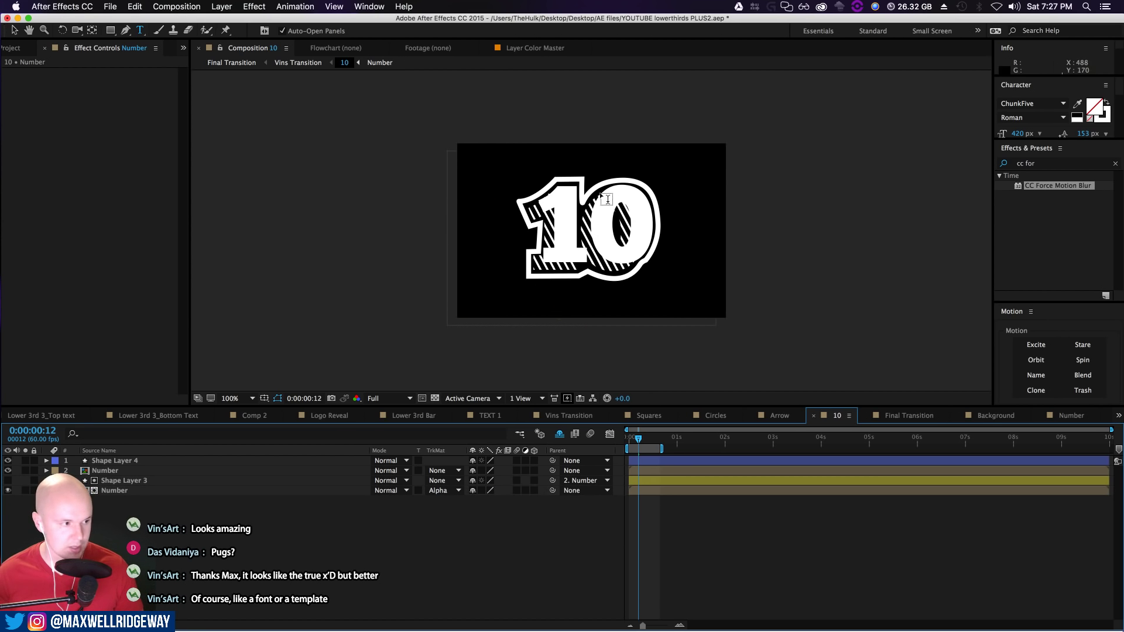
Pre-compose both Number layers and Shape Layer 3 into a composition named Numbers, and hide Shape Layer 4
key(v)
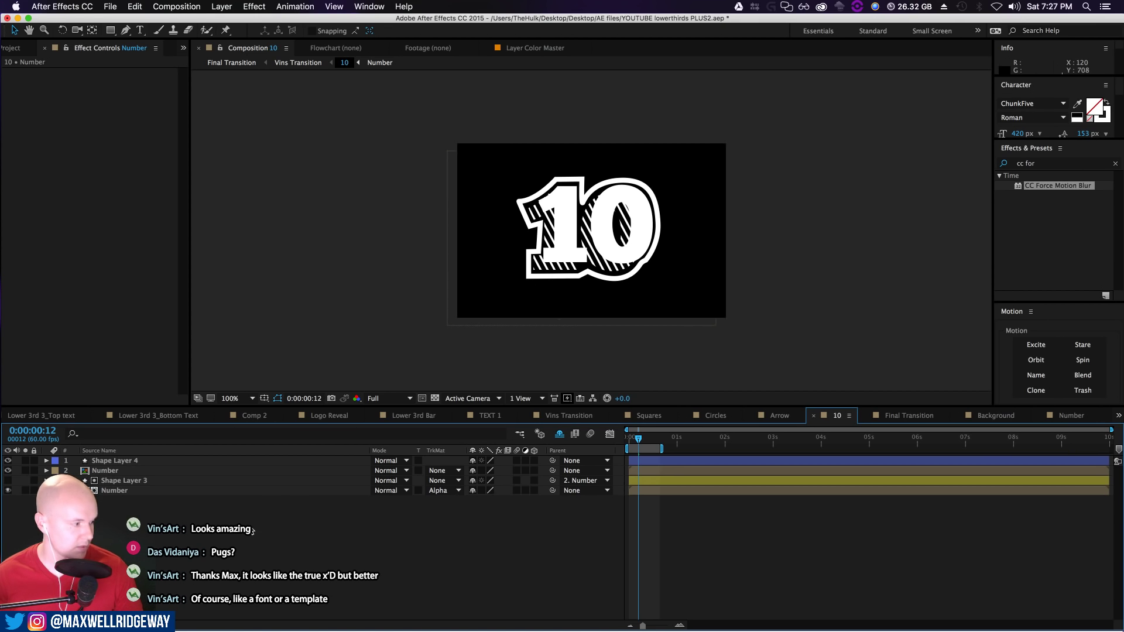
click(124, 491)
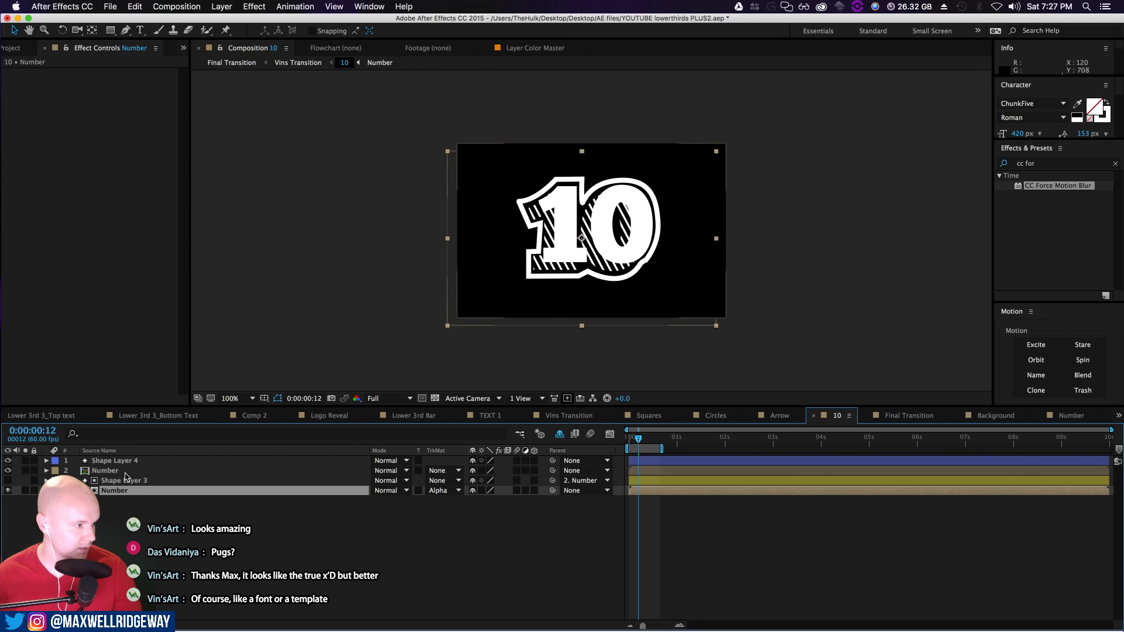
shift+click(126, 472)
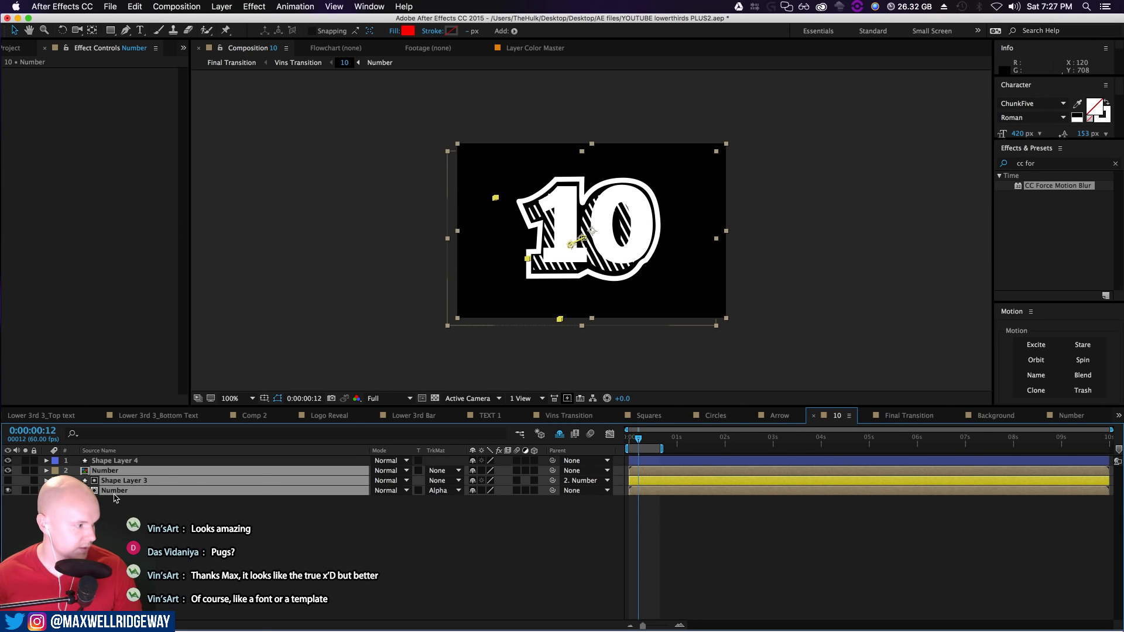
right_click(115, 498)
click(188, 533)
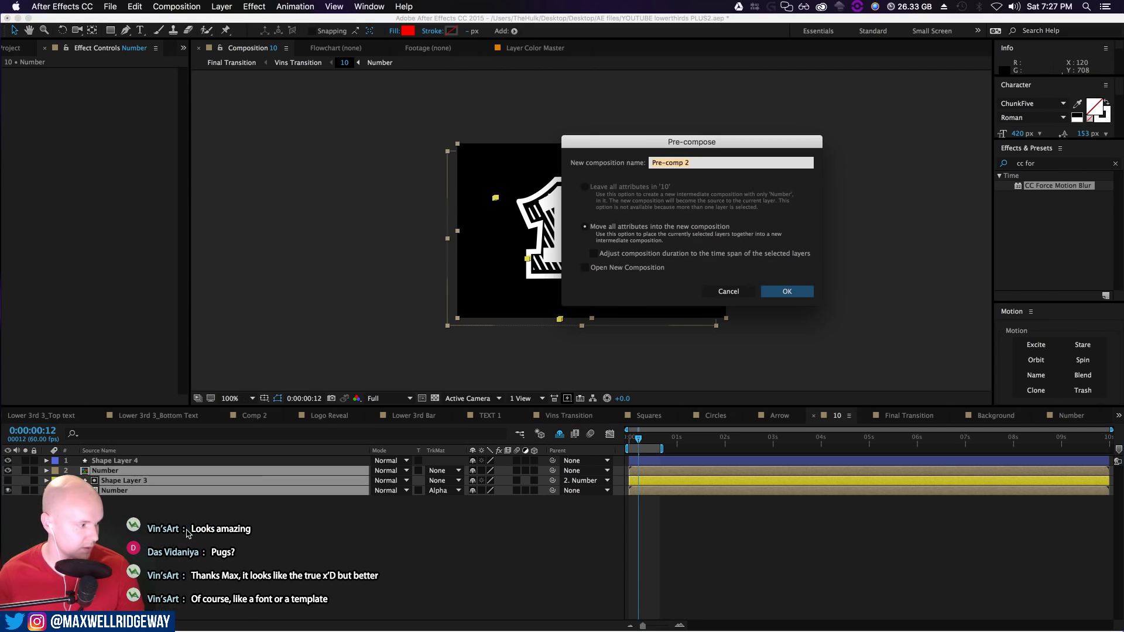
text(Numbers)
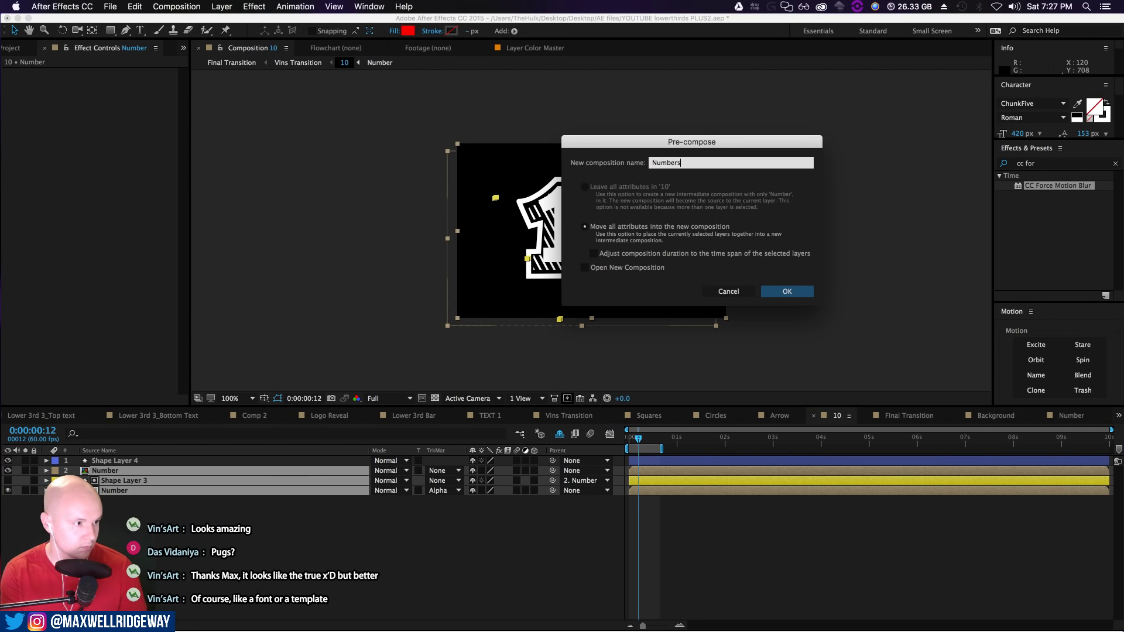
key(Return)
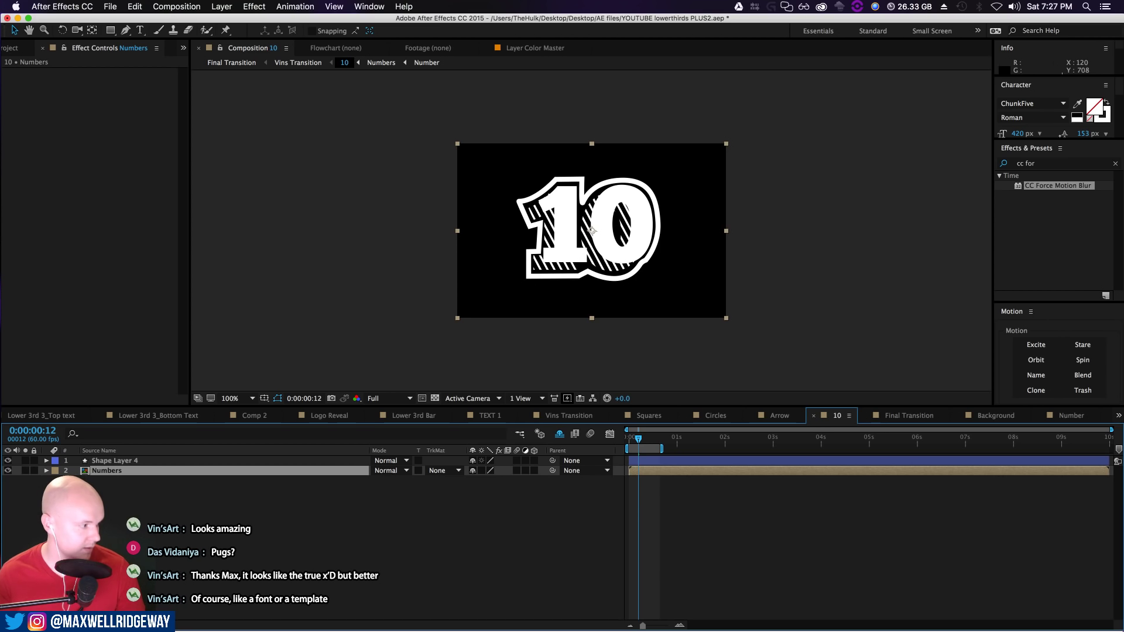
click(8, 460)
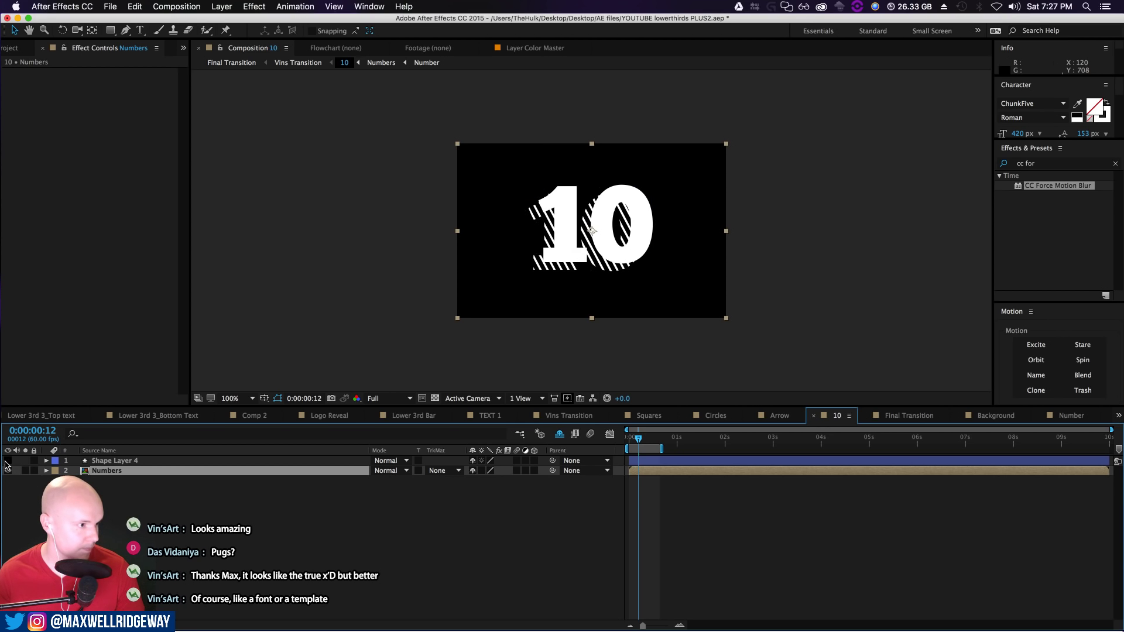
Try a Stroke layer style on the Numbers layer, inspect the outline up close, and undo it
right_click(113, 473)
mouse_move(143, 268)
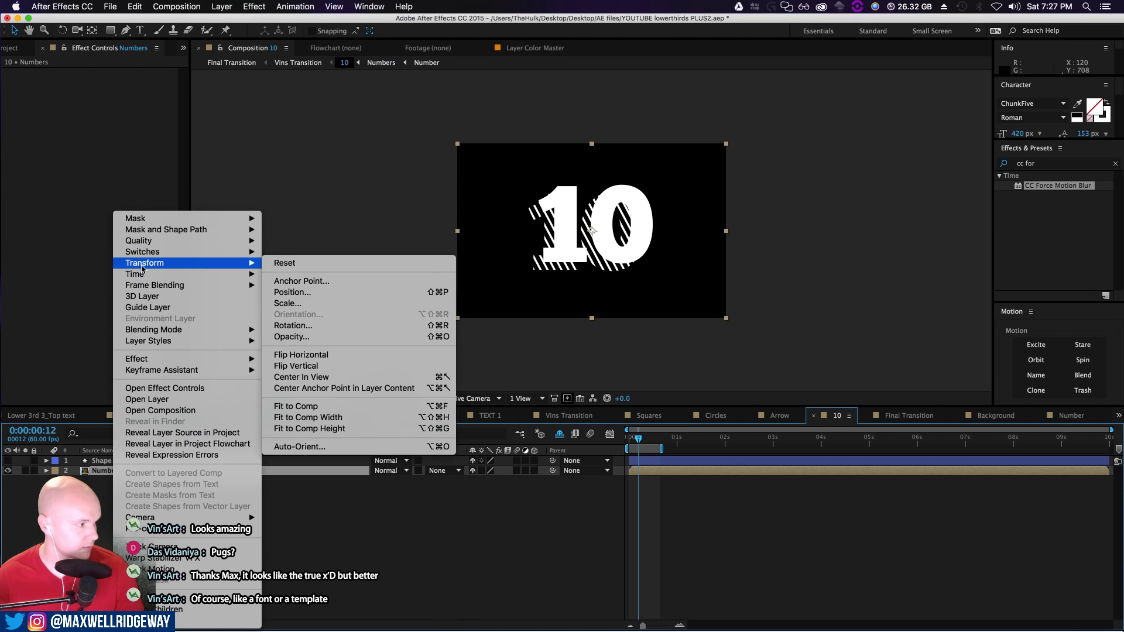
mouse_move(176, 341)
click(342, 471)
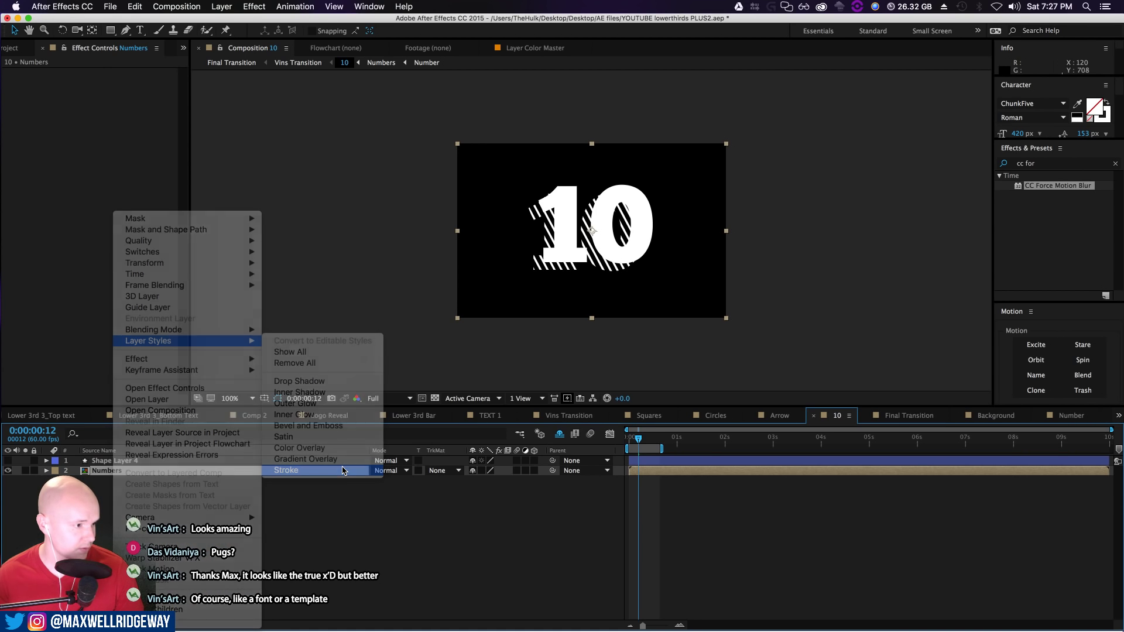
scroll(651, 219, up, 2)
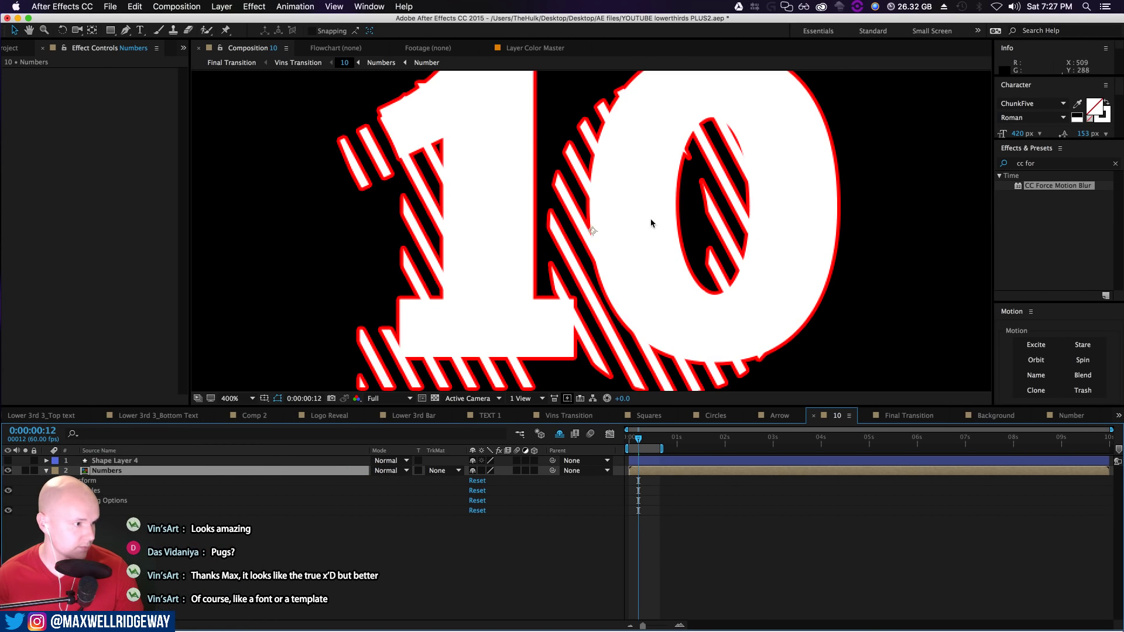
scroll(651, 219, down, 1)
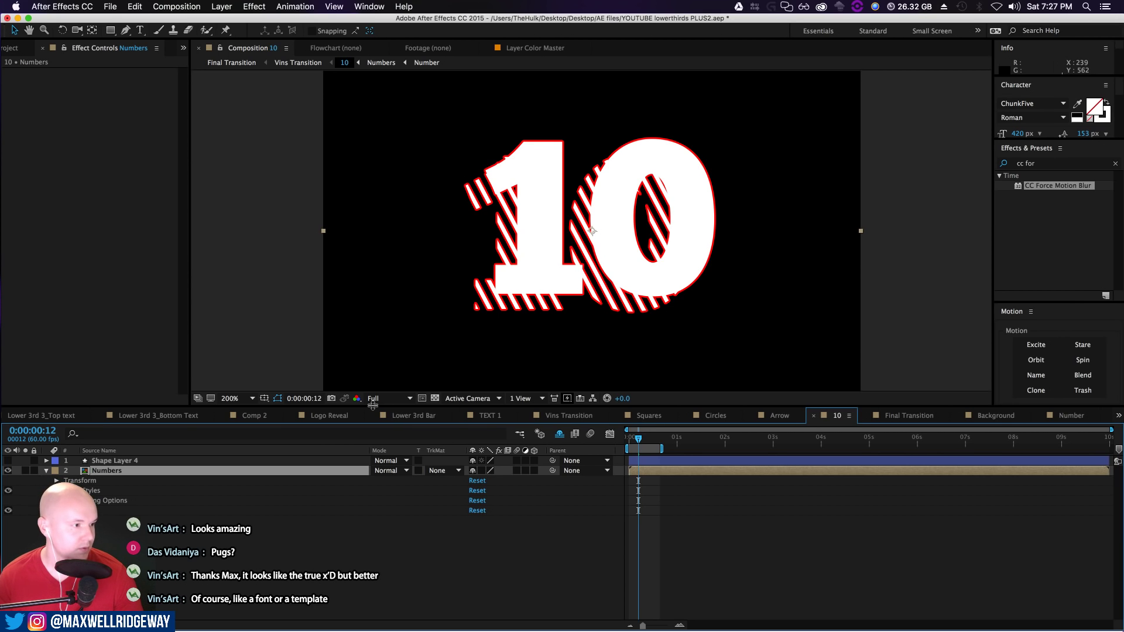
key(super+z)
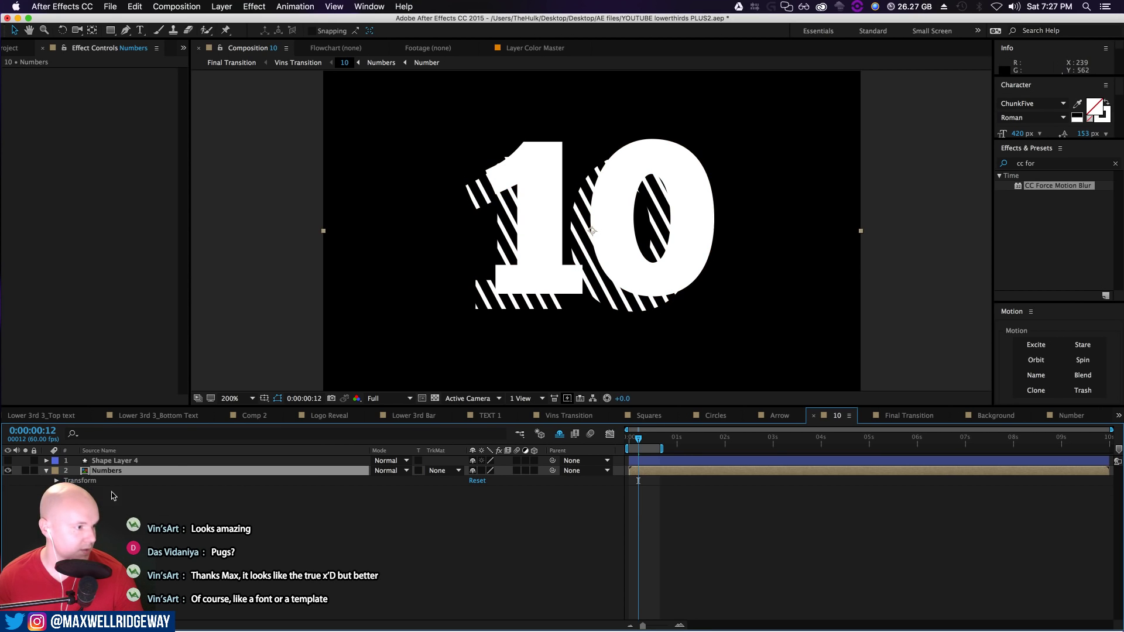
Inside the Numbers composition, duplicate the lower Number layer and place the copy at the bottom of the stack
double_click(105, 471)
click(114, 482)
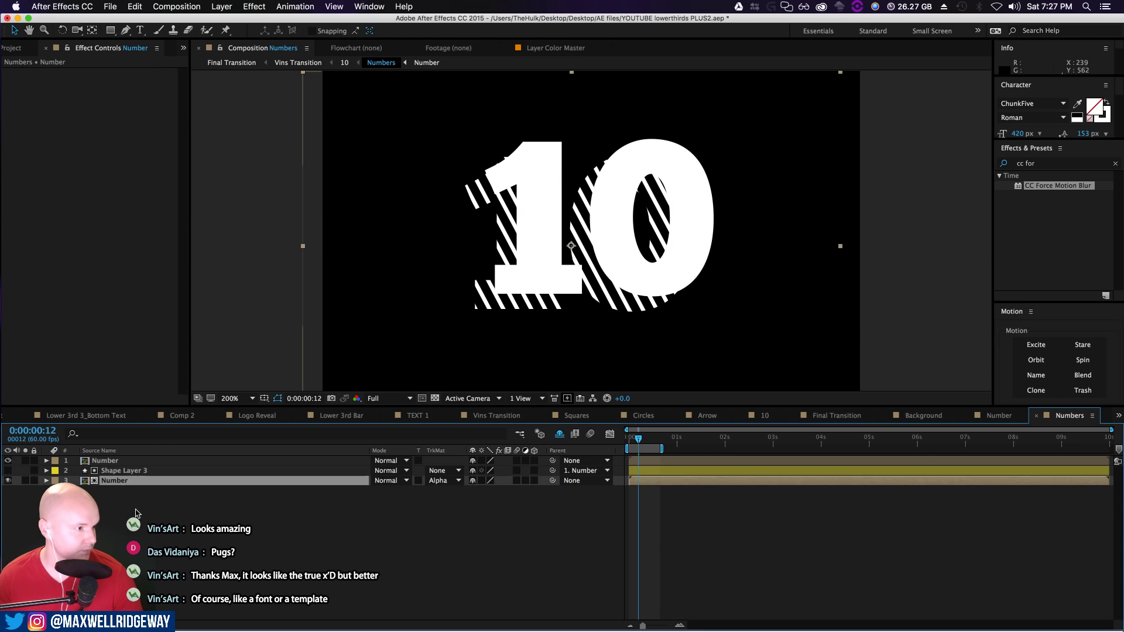
key(super+d)
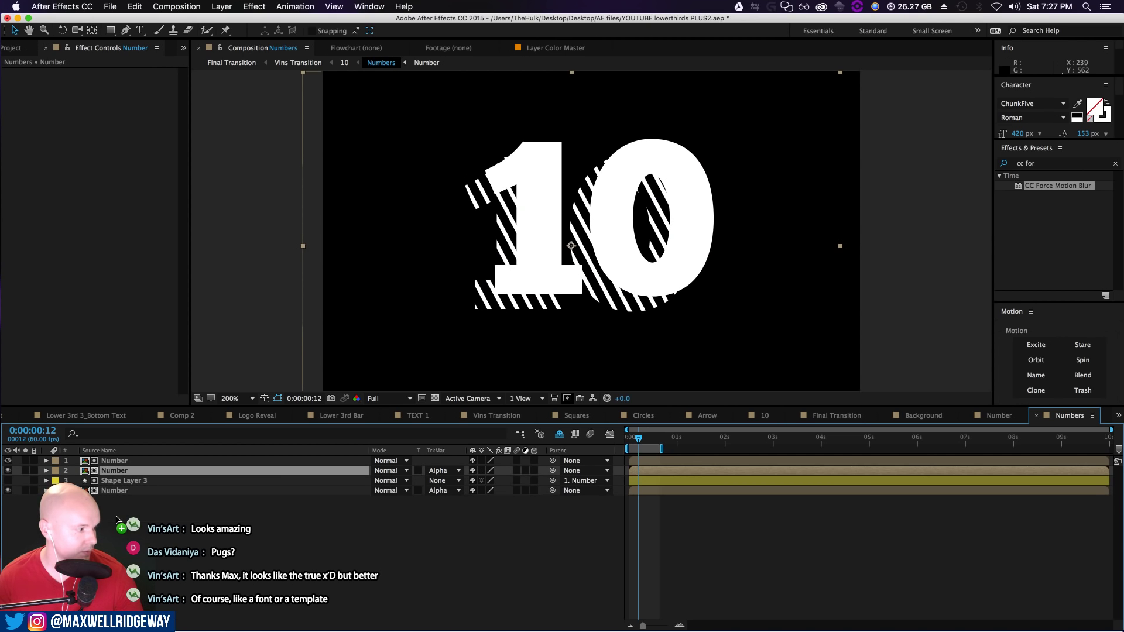
Apply a Fill effect to the bottom Number layer and set its color to black (000000)
click(1048, 164)
text(fill)
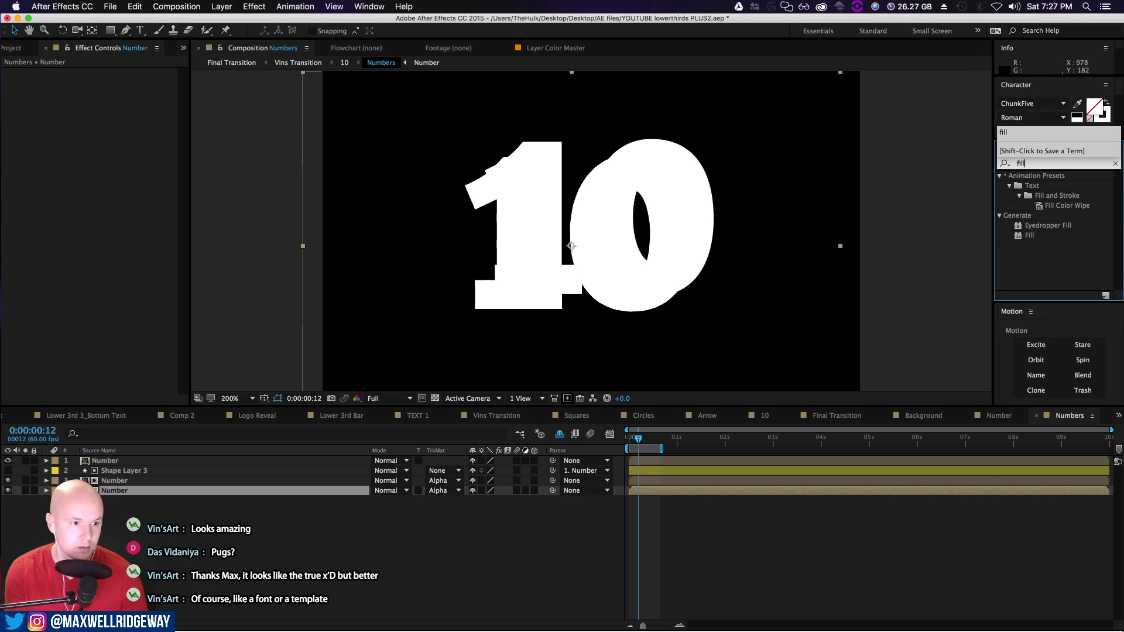
drag(1030, 235, 162, 494)
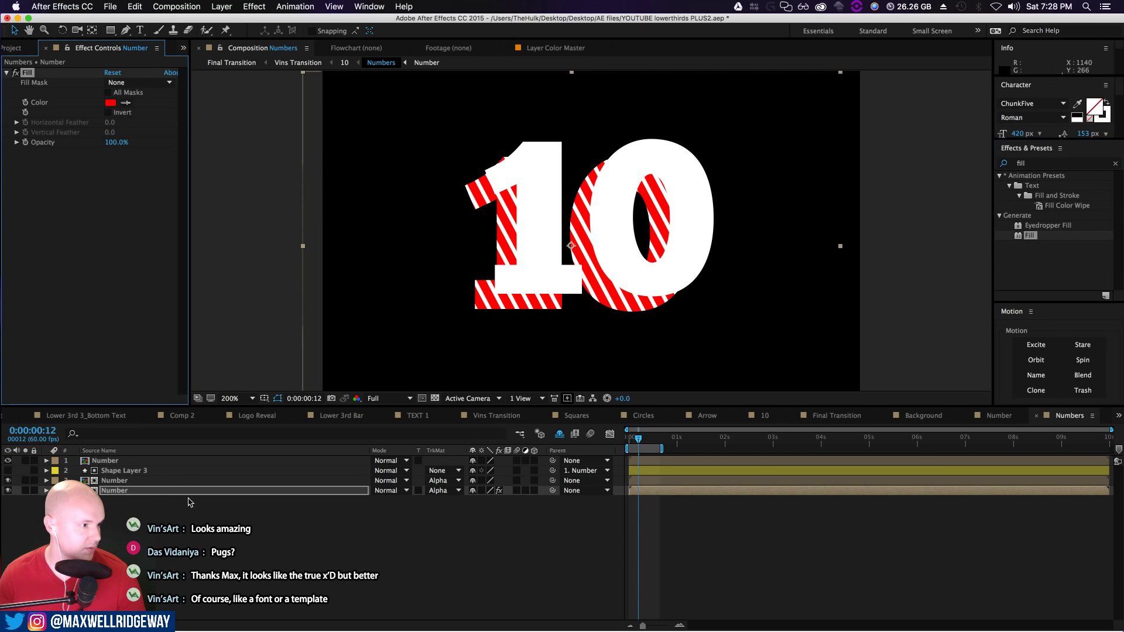
click(110, 103)
drag(550, 439, 522, 496)
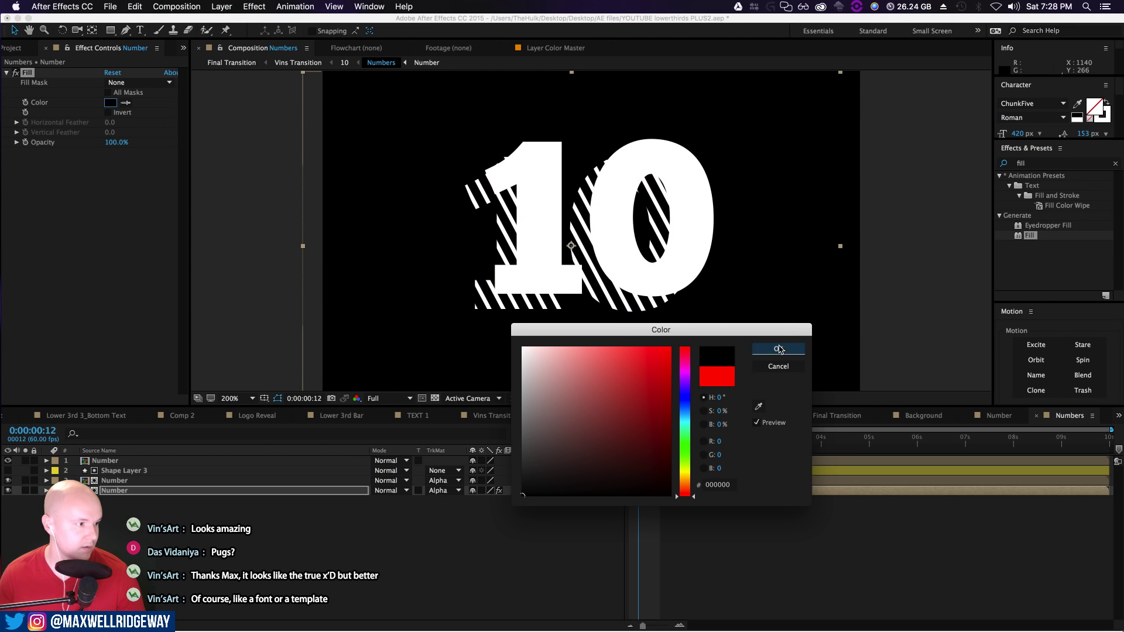
click(778, 349)
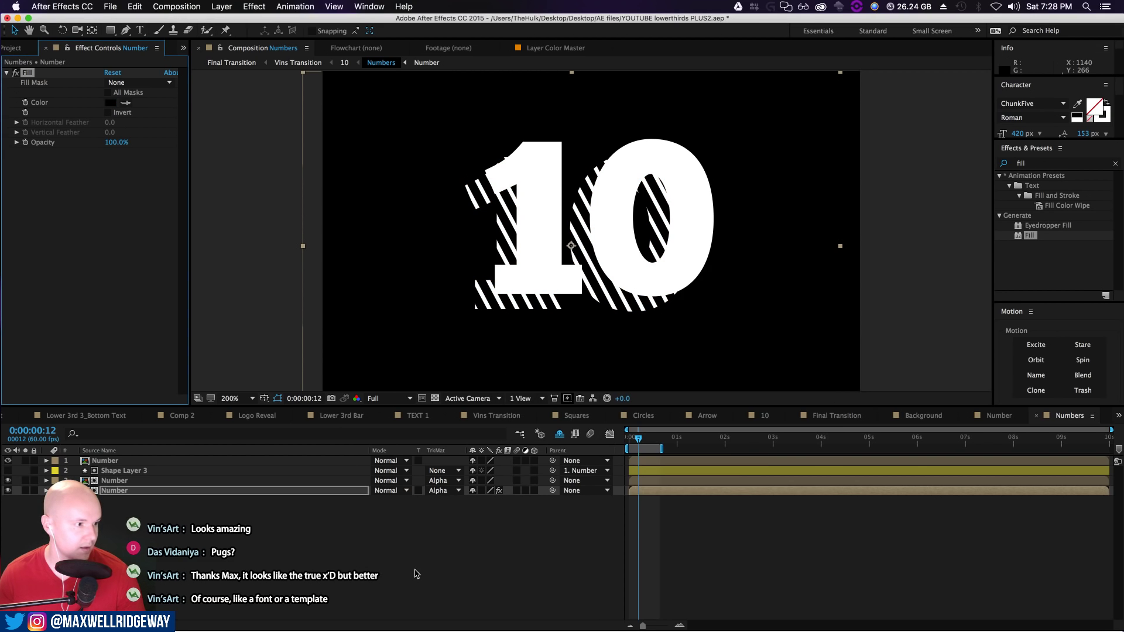
Return to the 10 composition and add a Stroke layer style to the Numbers layer
click(345, 63)
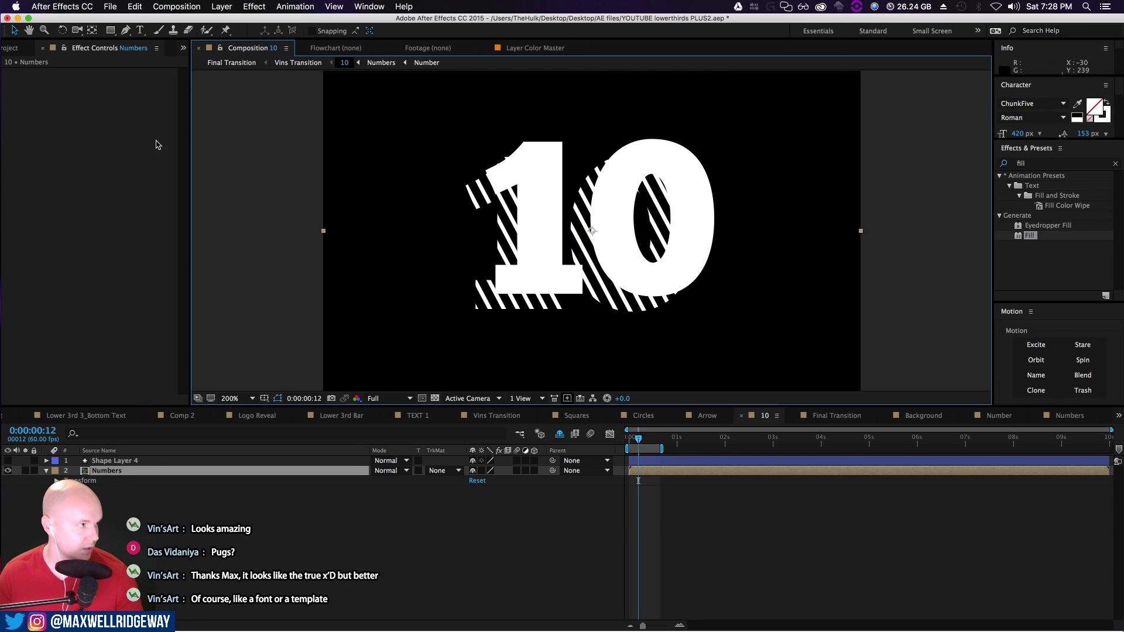
click(222, 7)
mouse_move(328, 275)
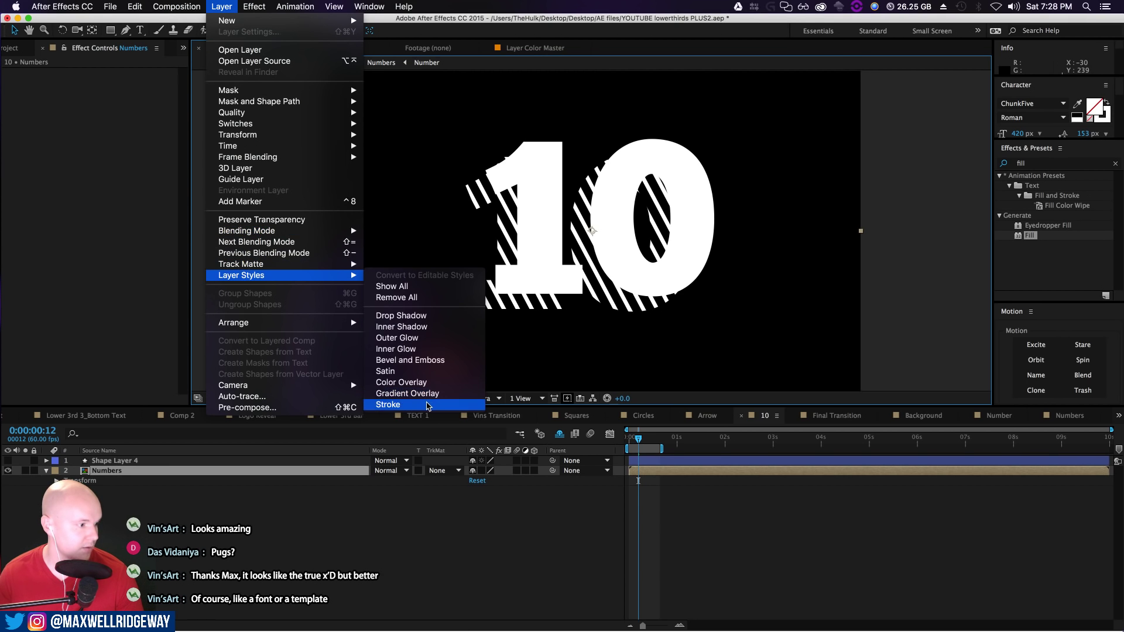
click(427, 405)
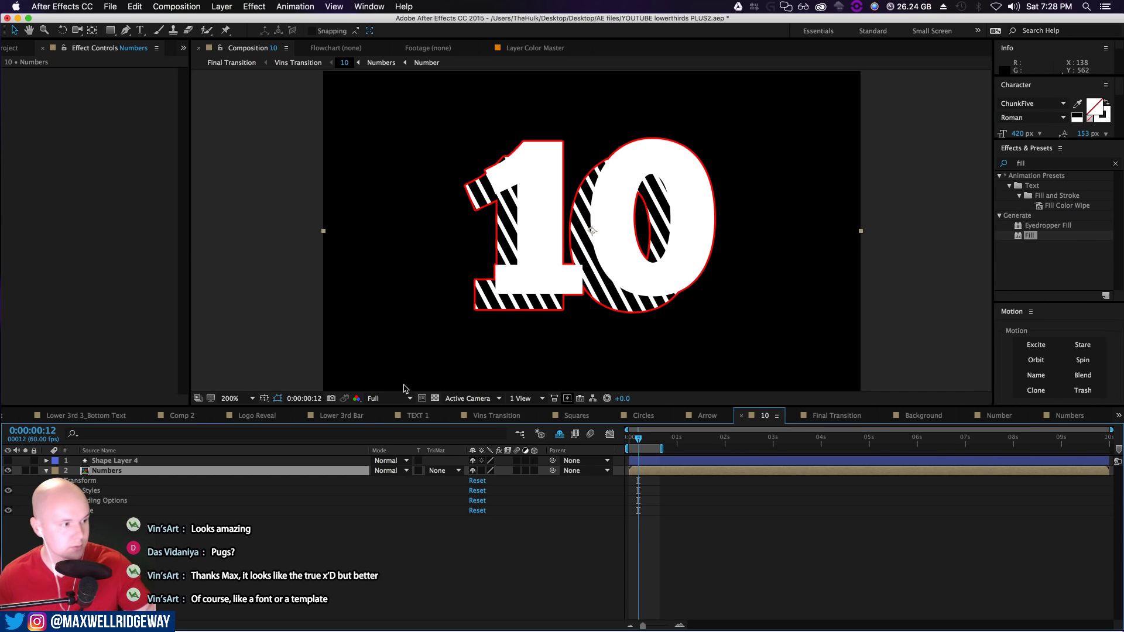
Set the size of the Numbers layer's stroke to 24.8, keeping its position Outside
click(66, 510)
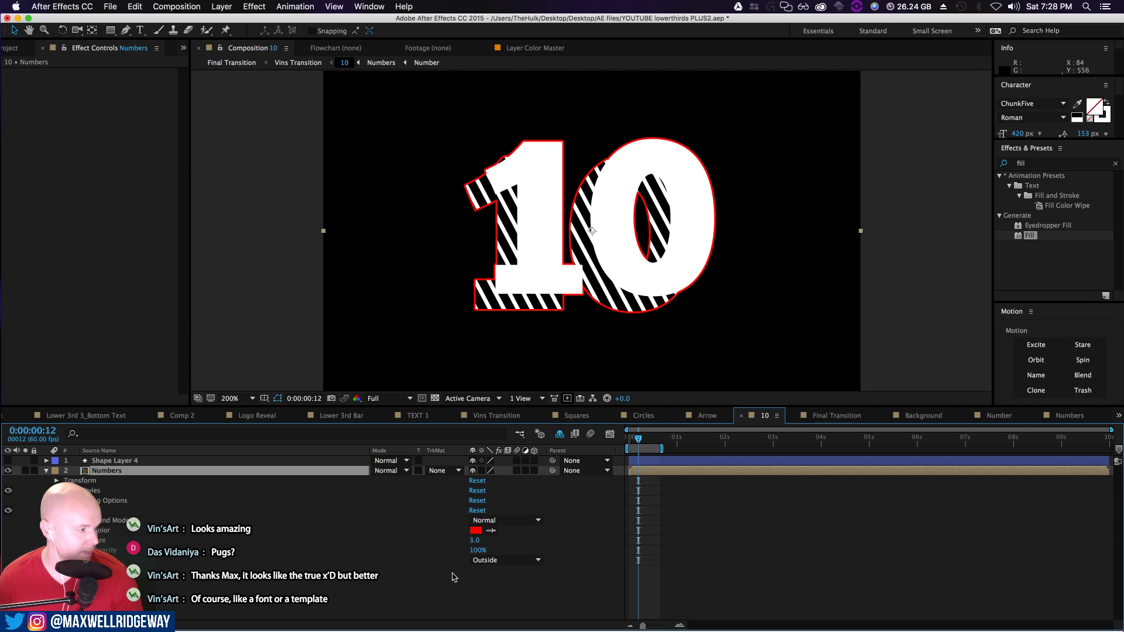
click(537, 560)
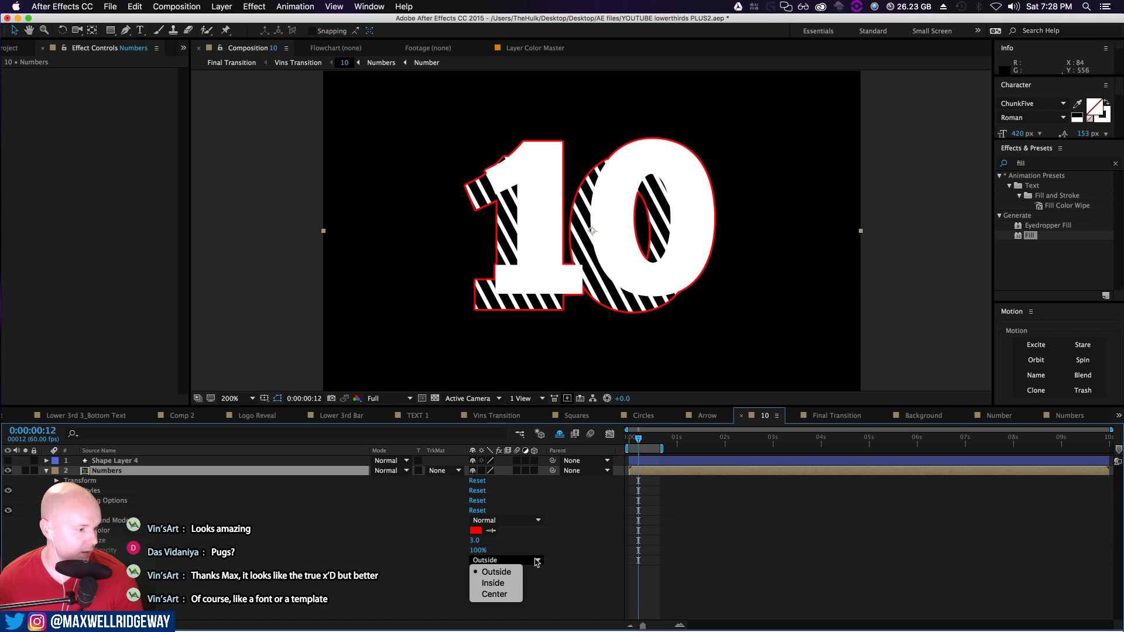
click(565, 586)
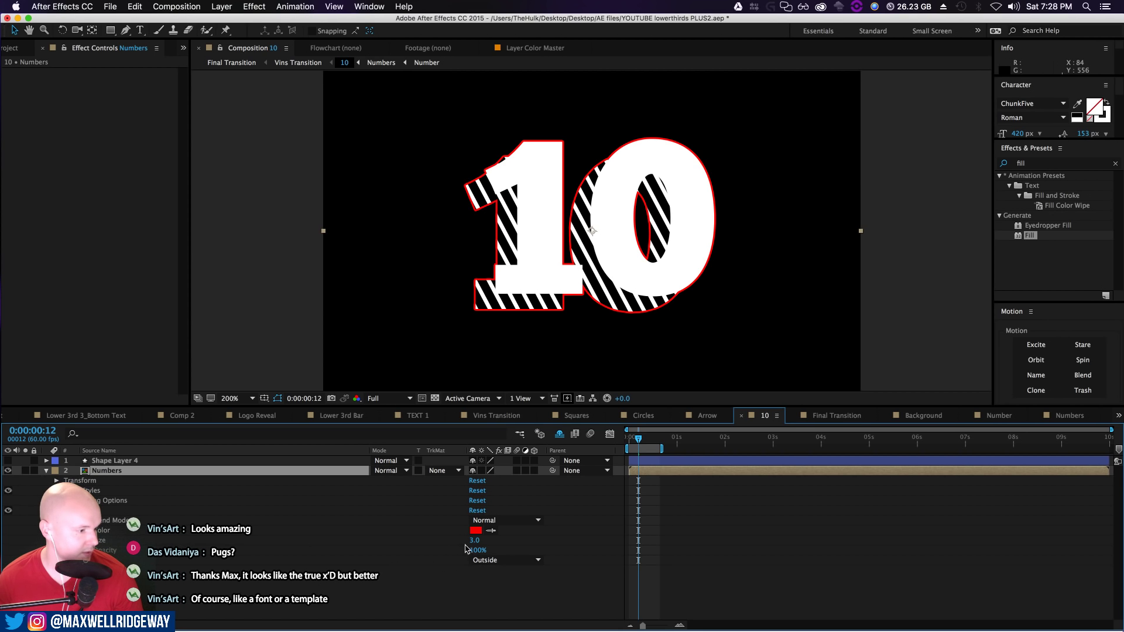
drag(469, 542, 593, 533)
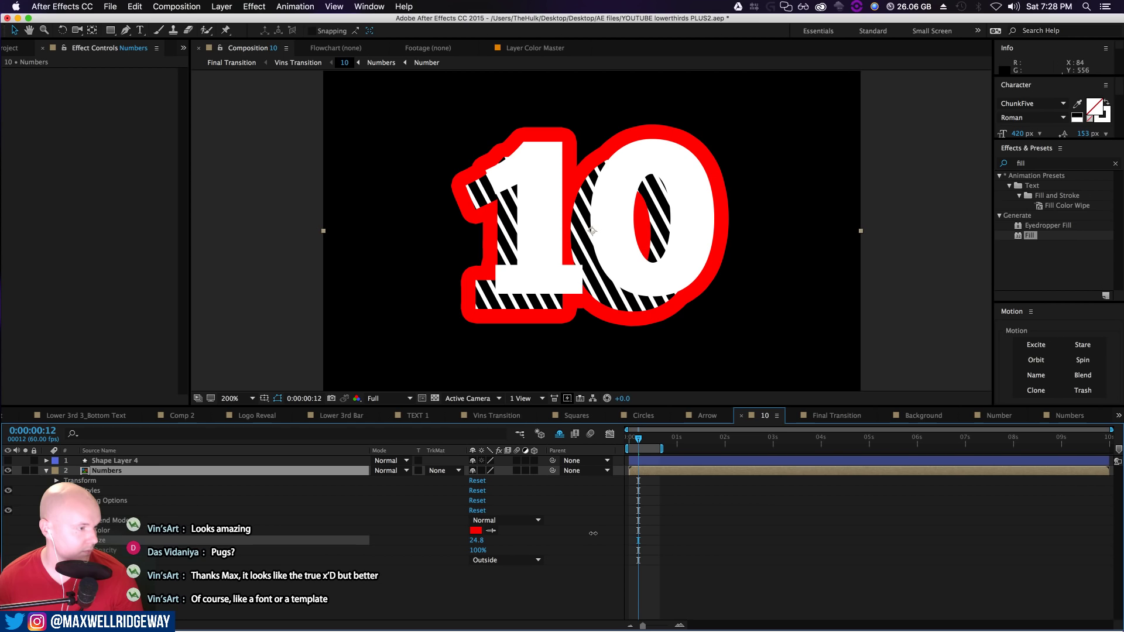
key(Return)
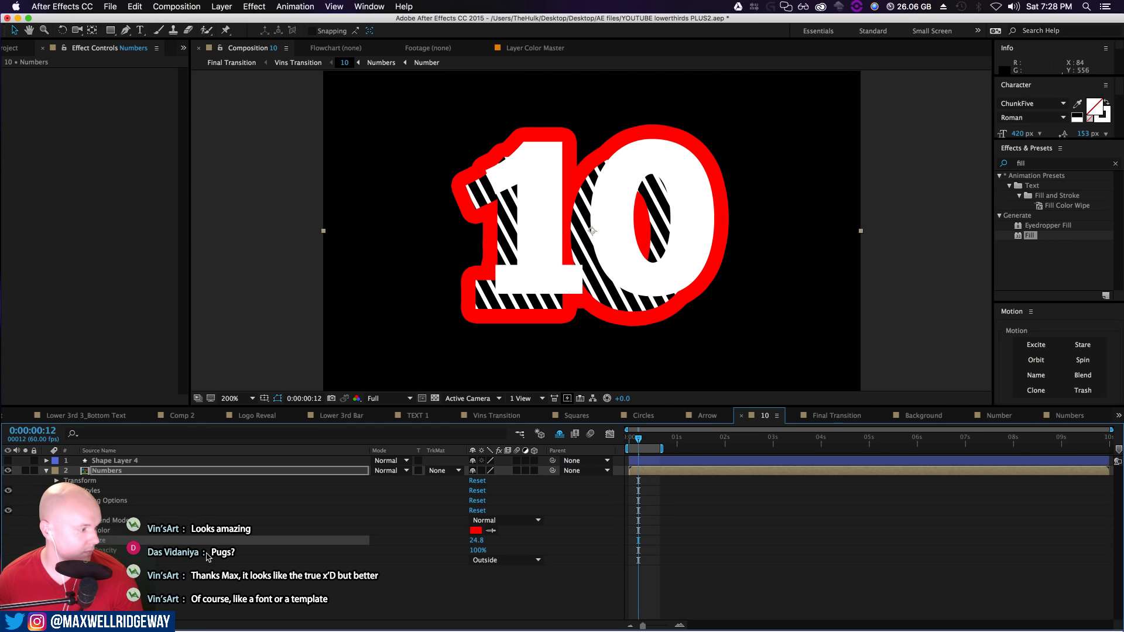
Delete the Stroke layer style from the Numbers layer
click(66, 510)
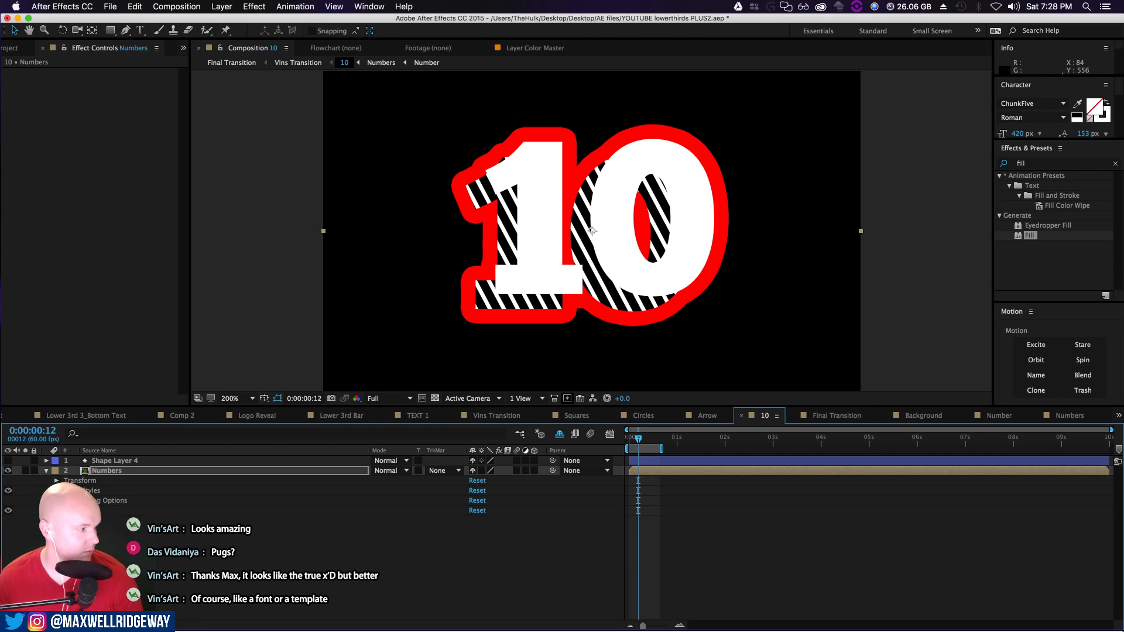
click(67, 501)
click(66, 501)
click(45, 482)
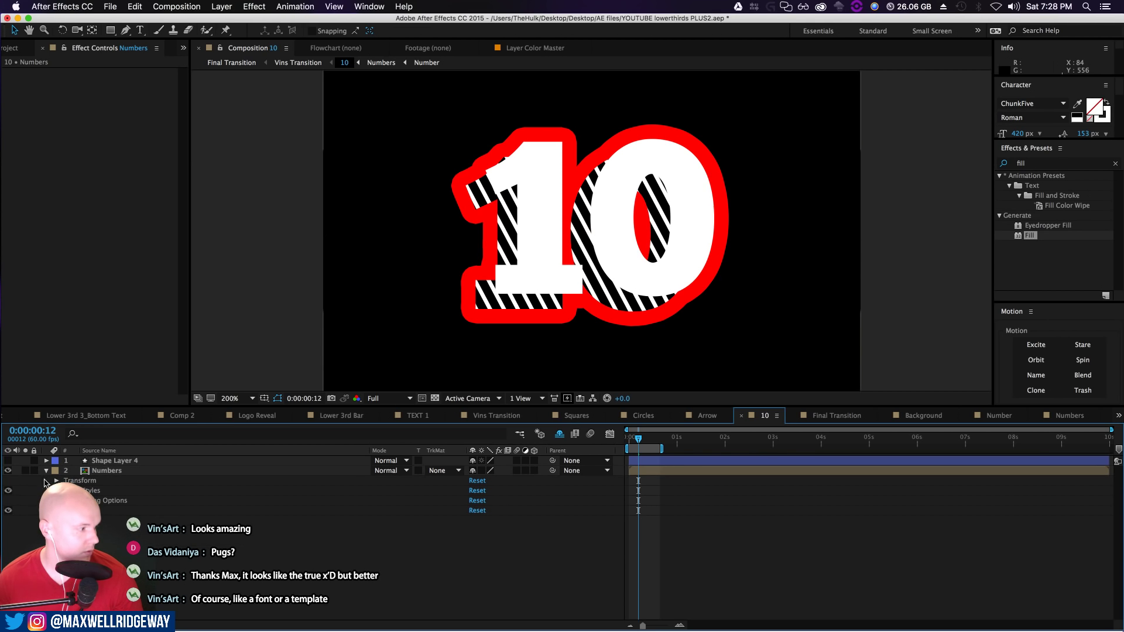
click(109, 472)
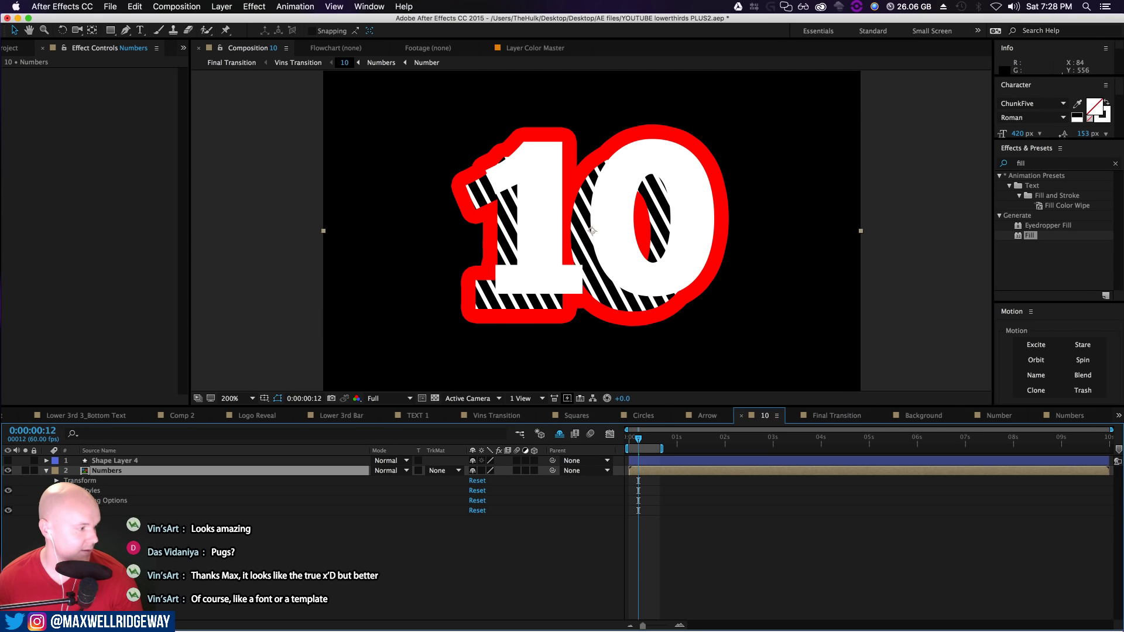
click(85, 510)
key(Delete)
click(84, 512)
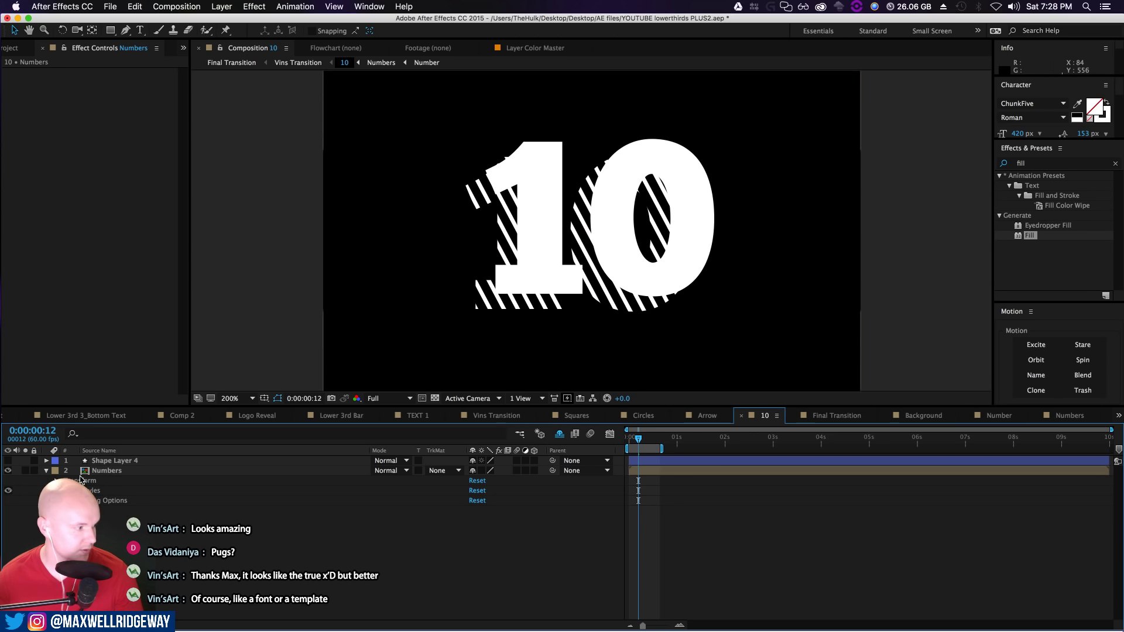
Duplicate the Numbers layer in the 10 composition and apply a Fill effect to the lower copy
click(45, 473)
click(106, 471)
key(super+d)
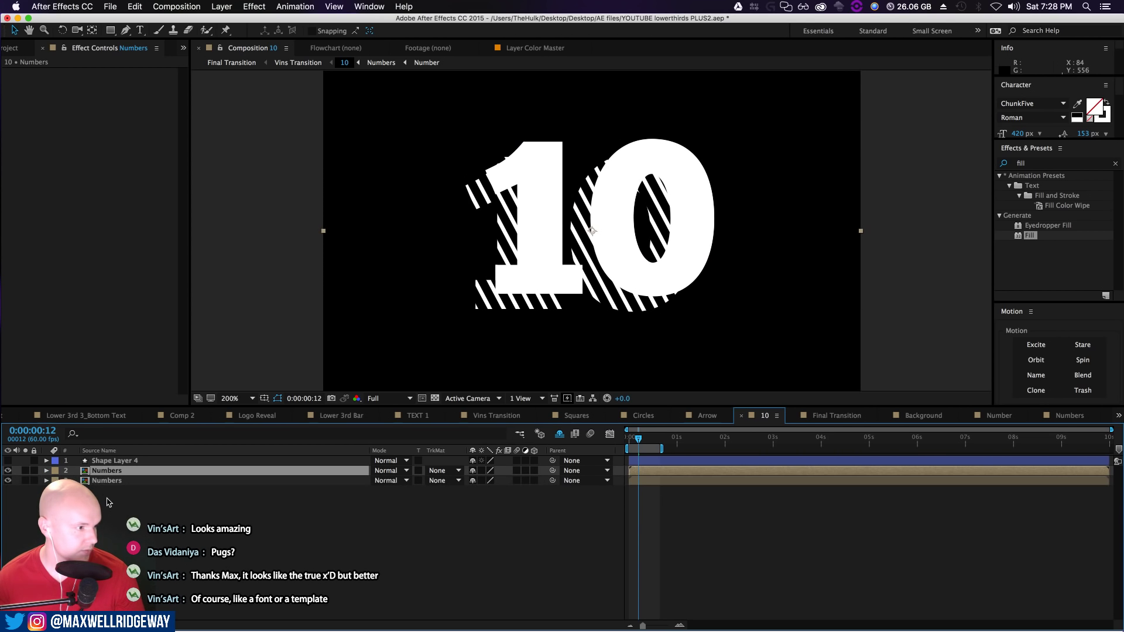
click(113, 480)
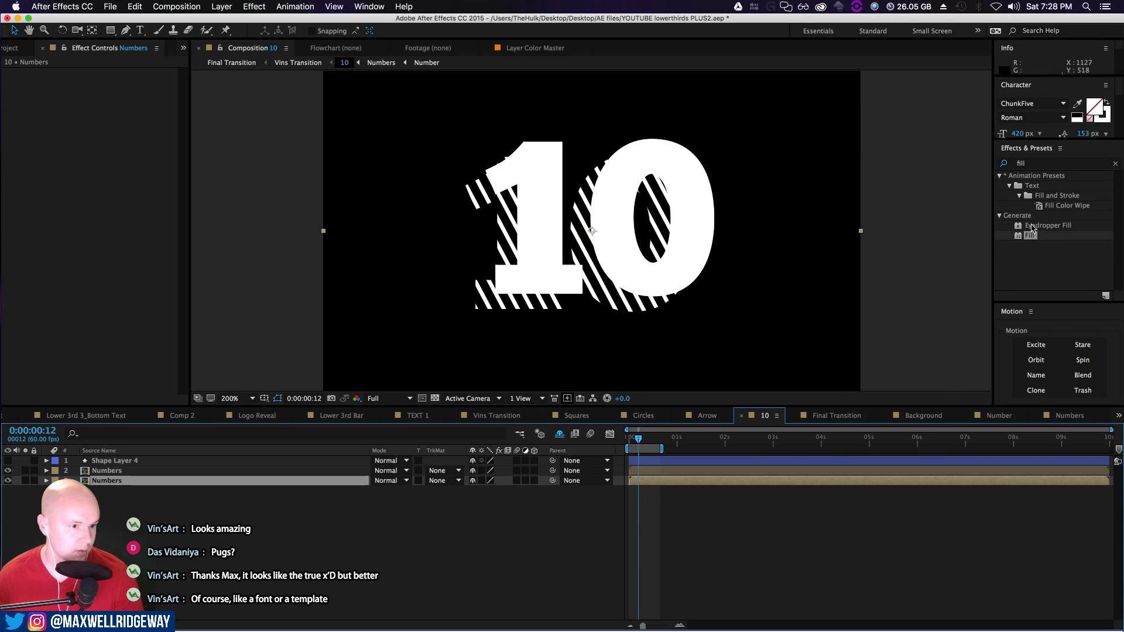
drag(156, 471, 111, 481)
Try to form an outline by scaling the lower Numbers layer to 111% and nudging it horizontally behind the number
key(s)
drag(514, 491, 520, 490)
key(Left)
key(Left)
key(Left)
key(Left)
key(Left)
key(Left)
key(Left)
key(Left)
key(Left)
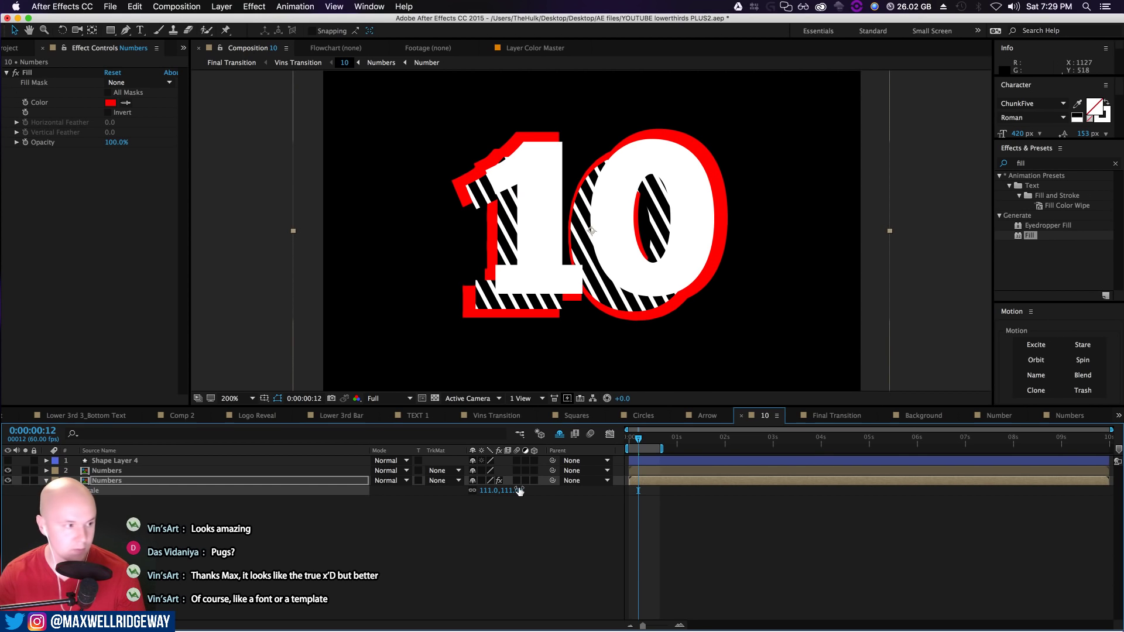
key(Left)
key(Left)
key(Left)
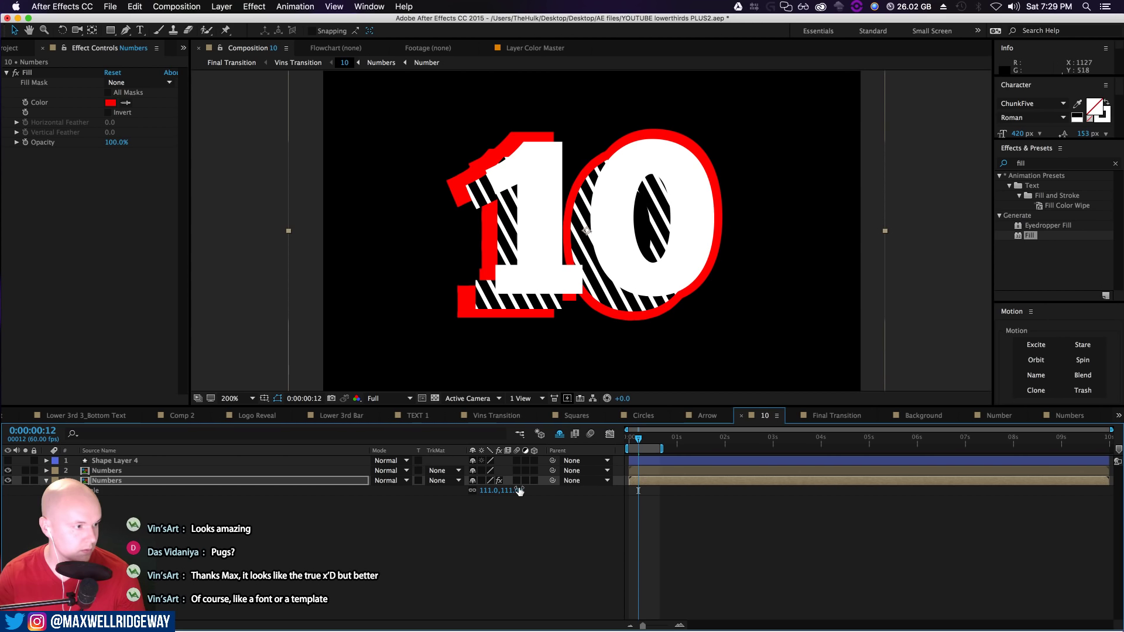
key(Right)
key(Right)
key(Right)
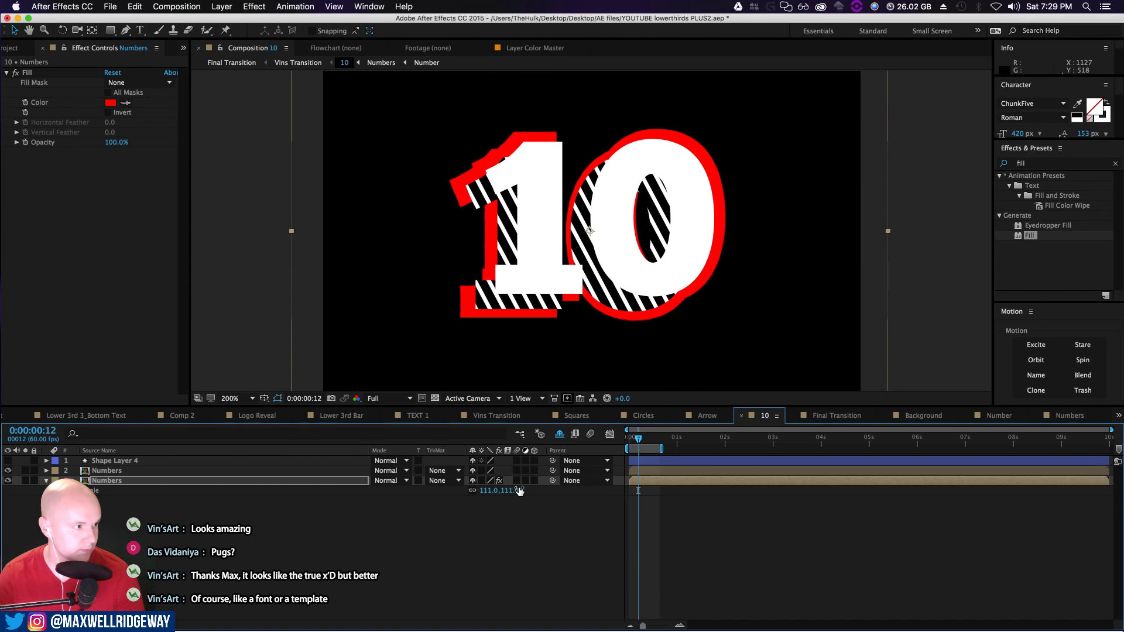
key(Left)
key(Left)
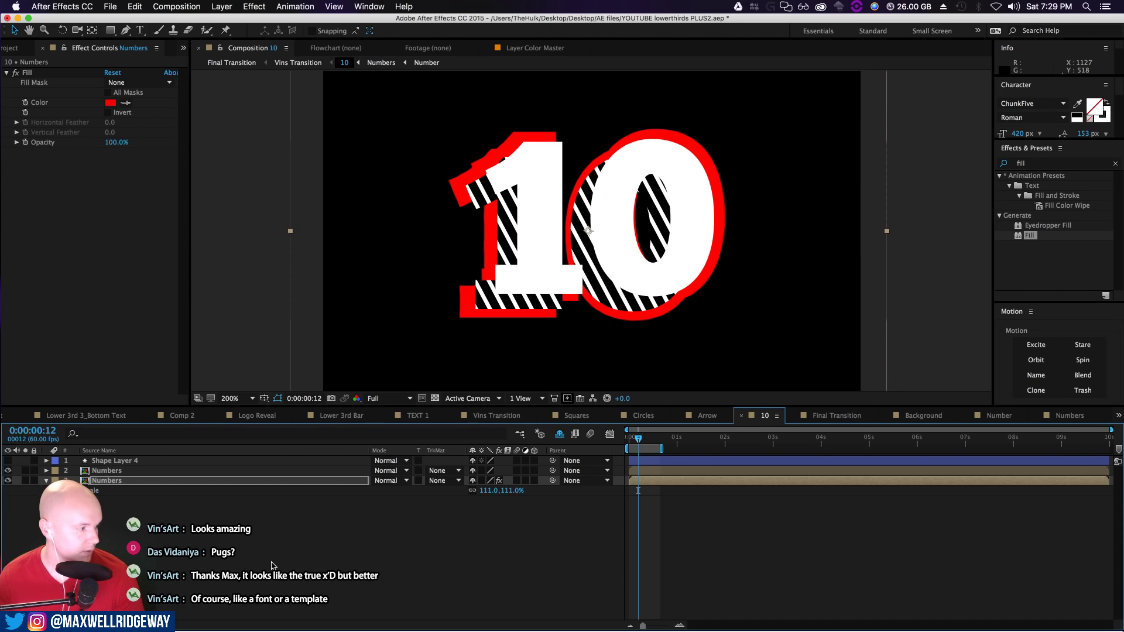
key(Left)
key(Left)
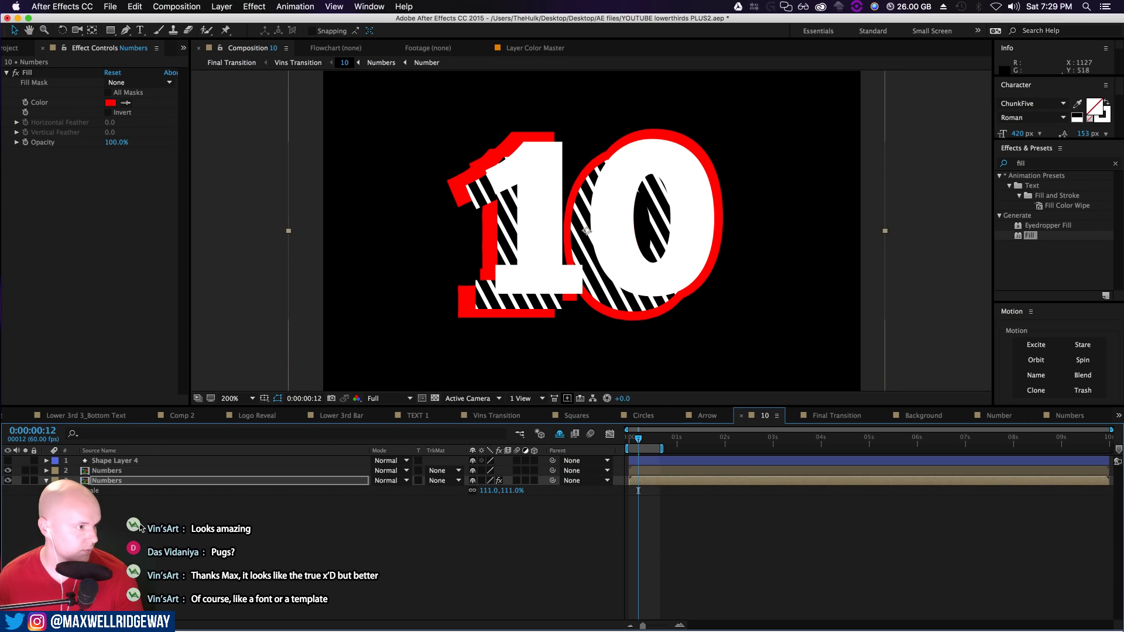
key(Right)
key(Right)
key(Right)
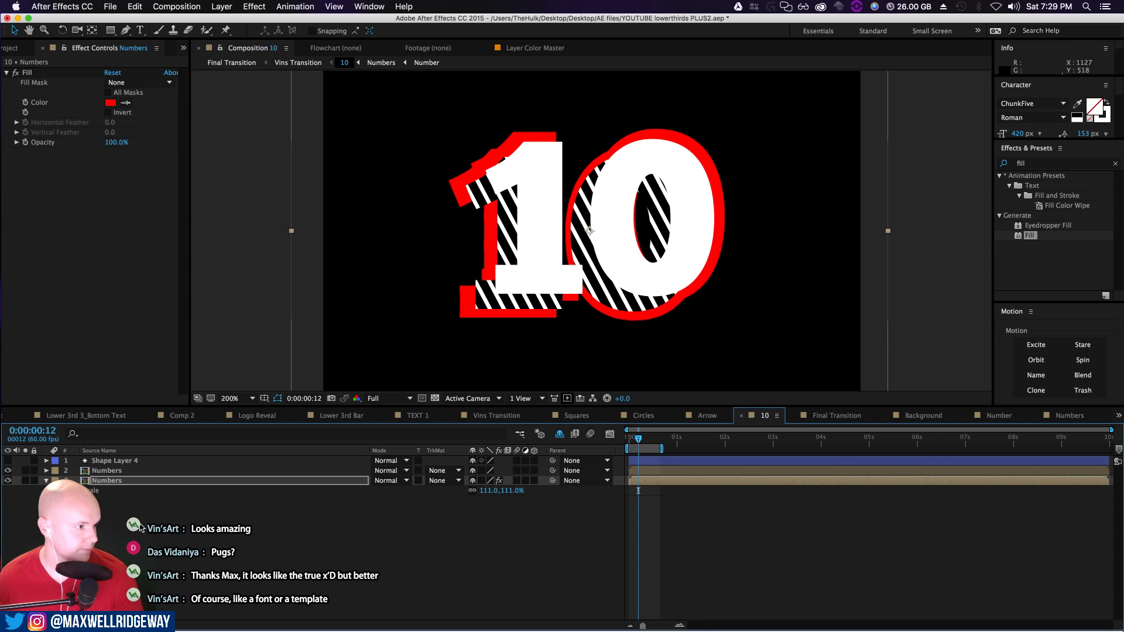
Undo the nudging and scaling of the lower Numbers layer
key(super+z)
key(super+z)
key(super+z)
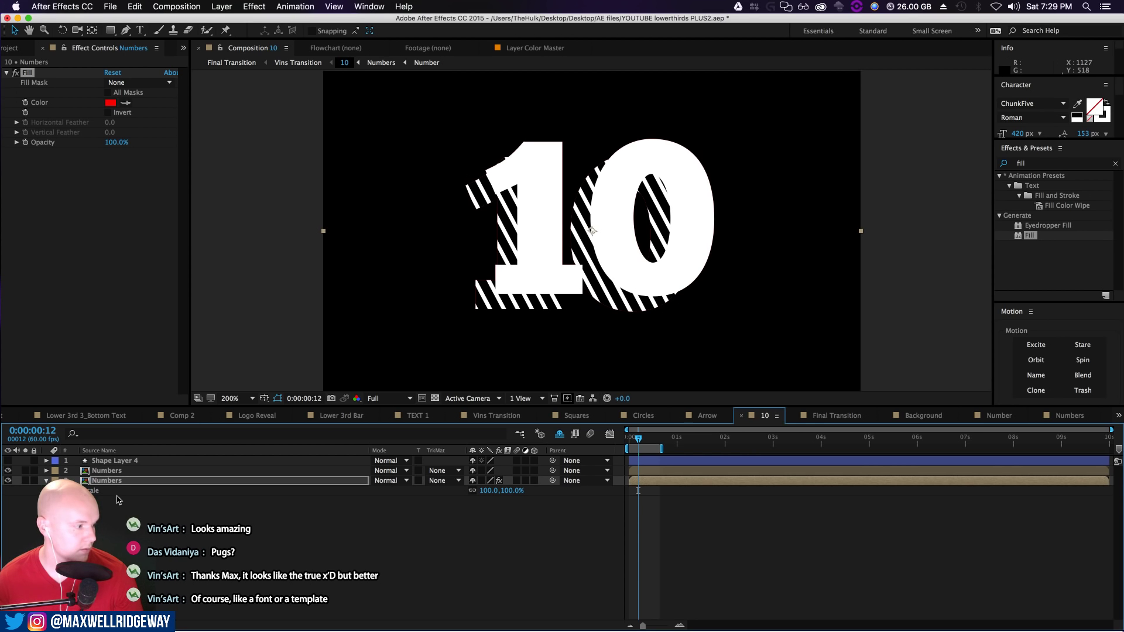
Add a Stroke layer style to the lower Numbers layer and set its size to 11.3
right_click(112, 481)
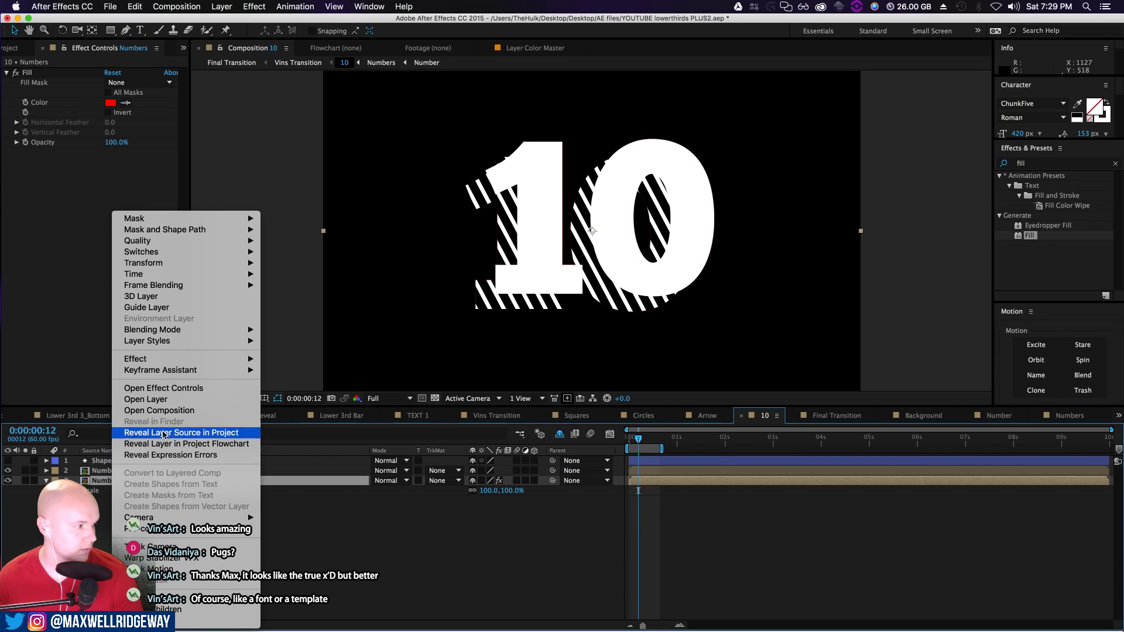
mouse_move(178, 346)
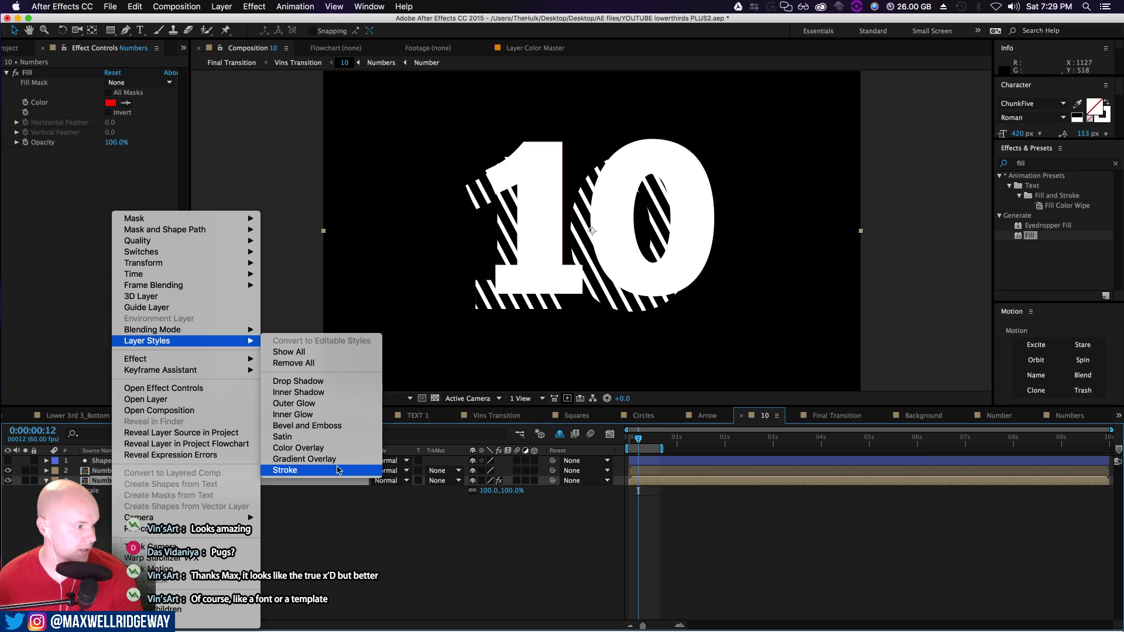
click(287, 470)
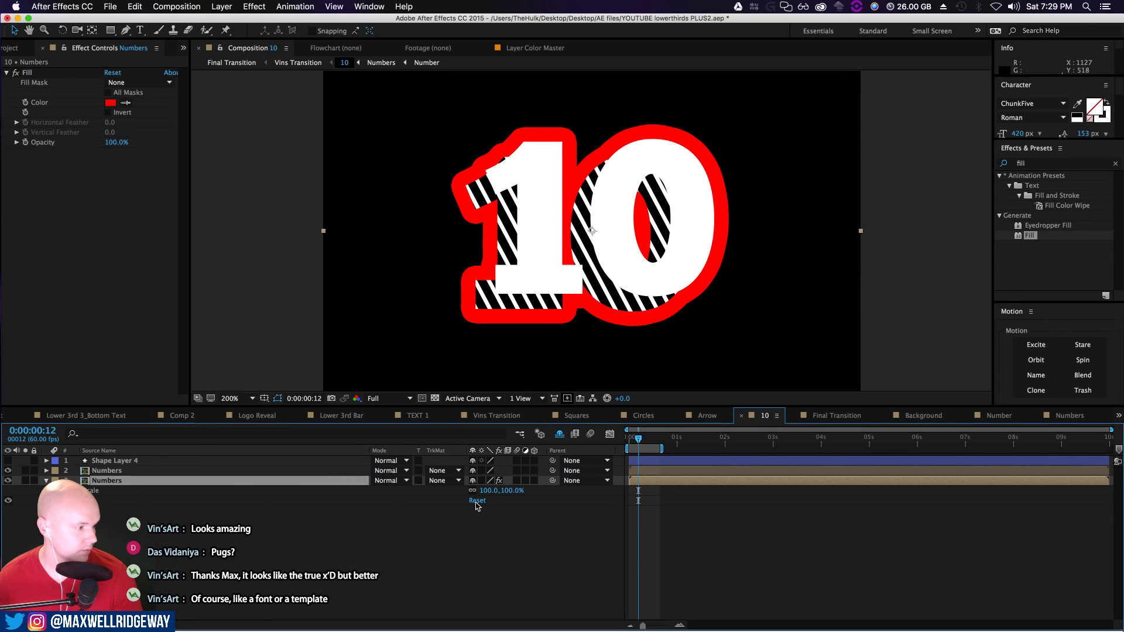
click(67, 501)
mouse_move(477, 533)
mouse_down()
mouse_move(384, 562)
mouse_move(431, 558)
mouse_up()
click(431, 559)
Delete the Fill effect from the lower Numbers layer
click(116, 481)
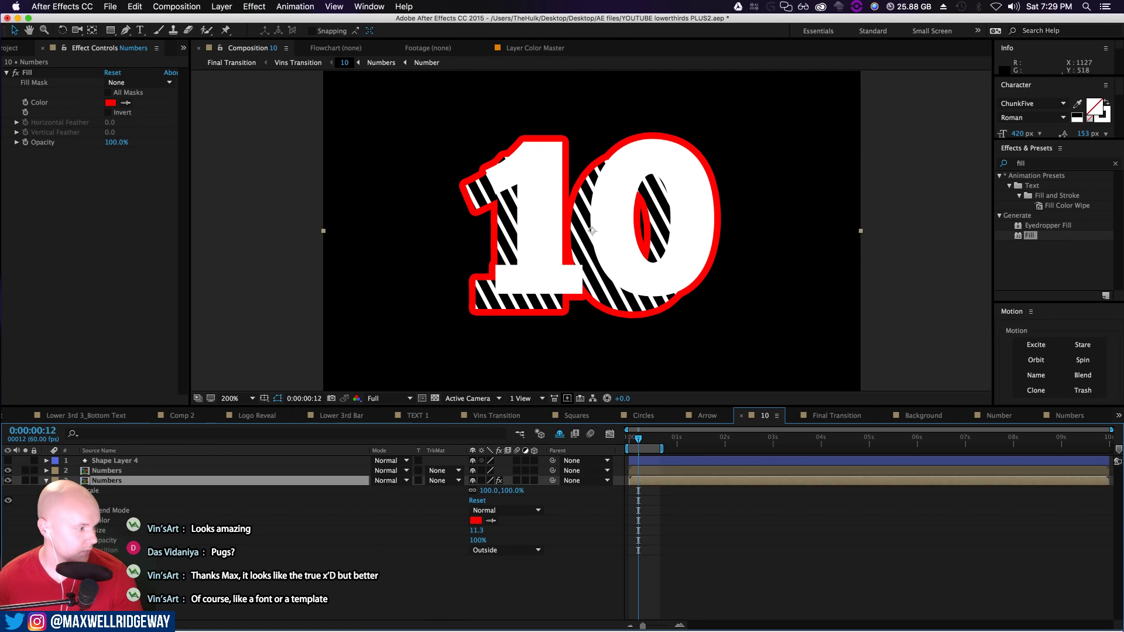
click(66, 501)
key(e)
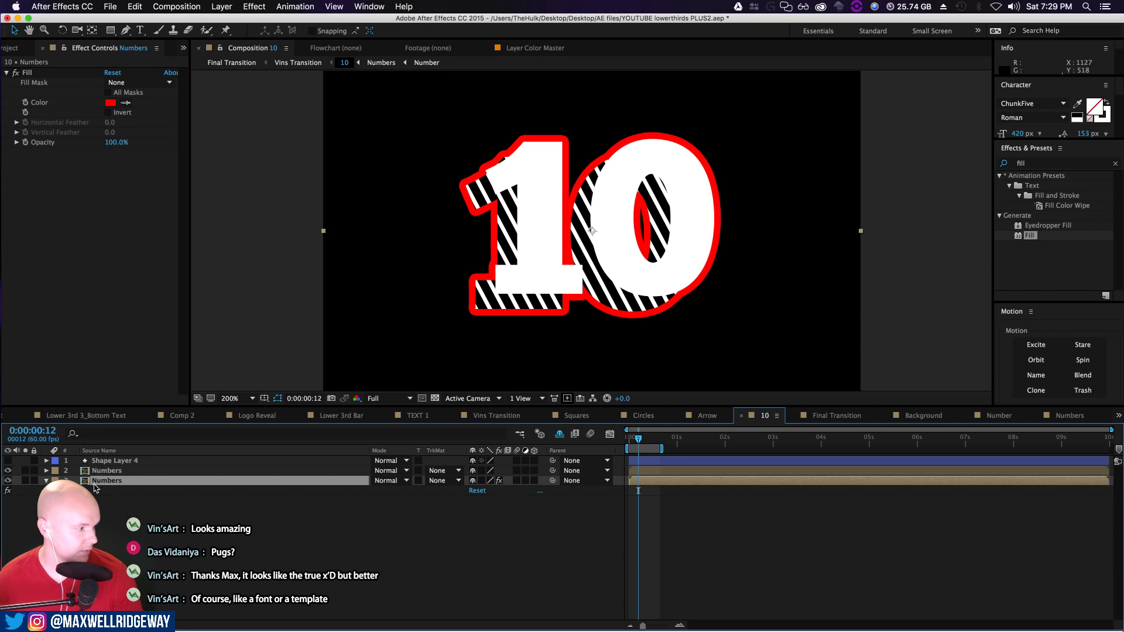
click(80, 491)
key(Delete)
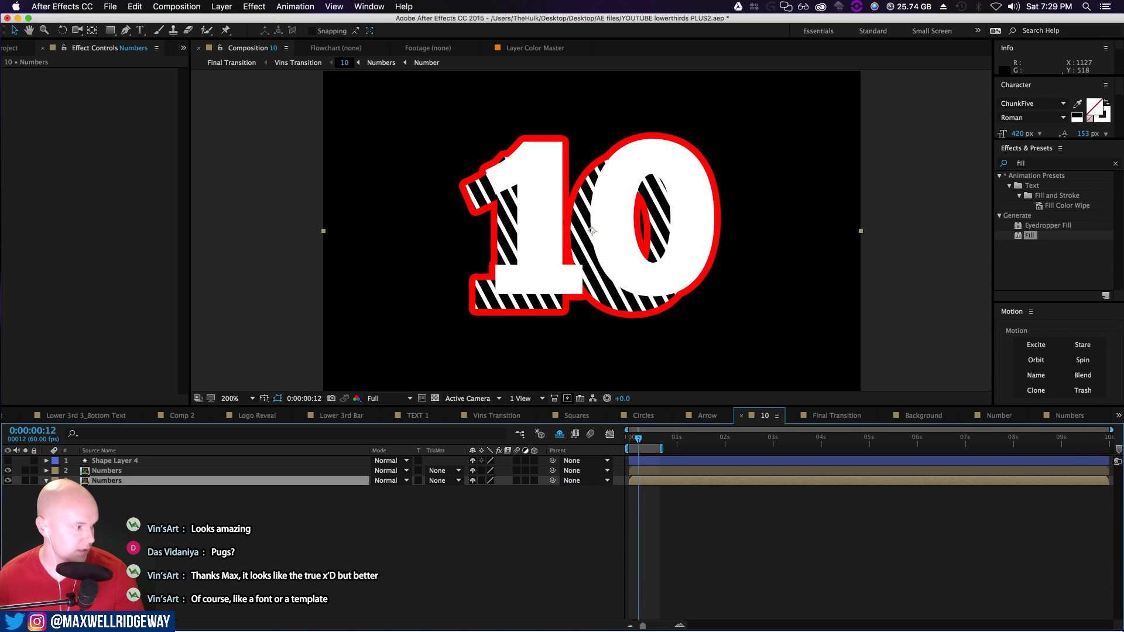
Duplicate the stroked Numbers layer and set the bottom copy's stroke size to 21.4
key(super+d)
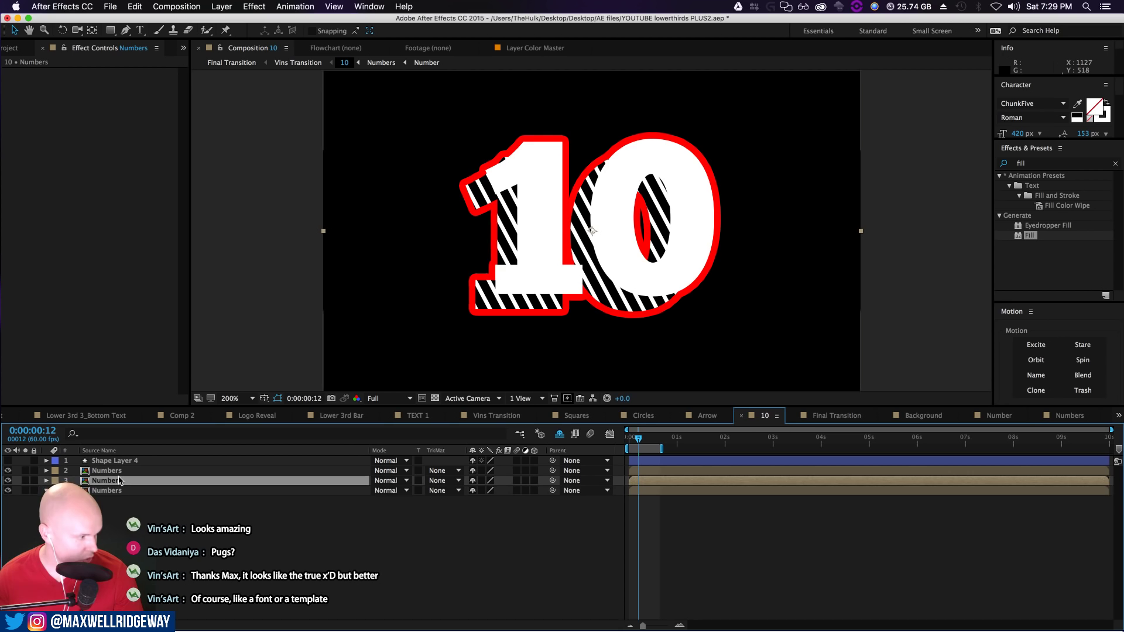
click(111, 491)
click(46, 491)
click(56, 511)
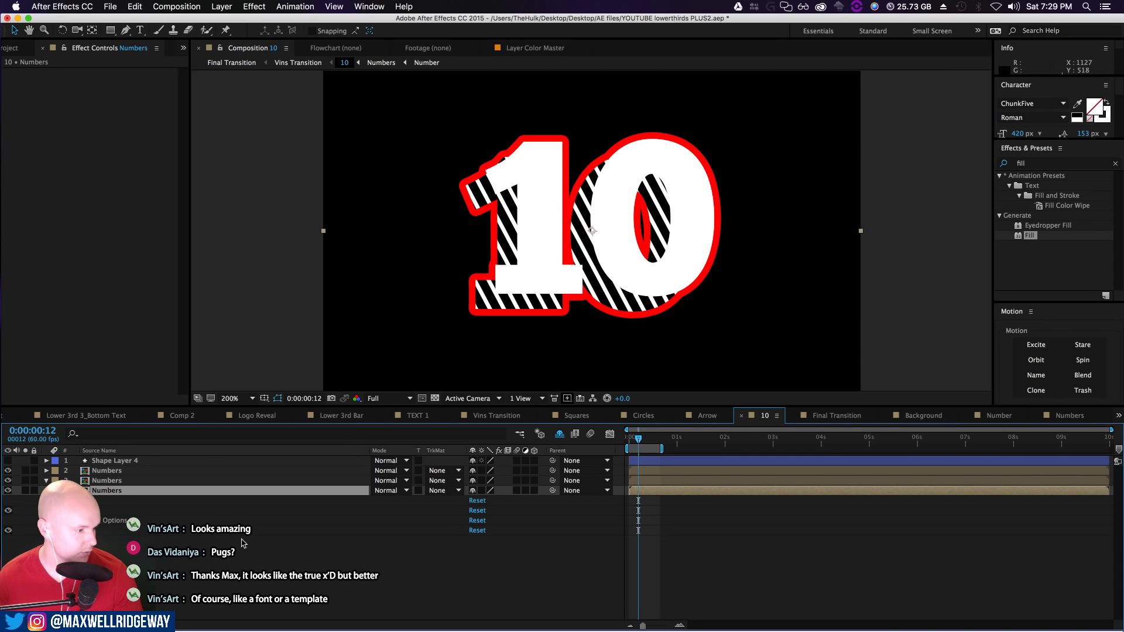
click(66, 531)
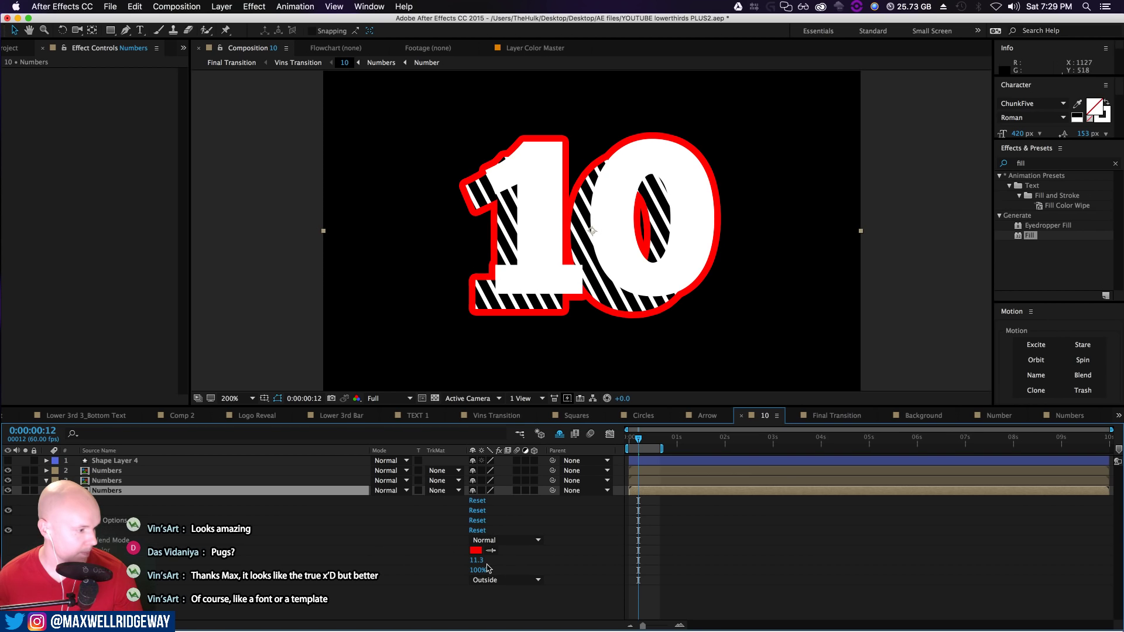
drag(472, 561, 526, 553)
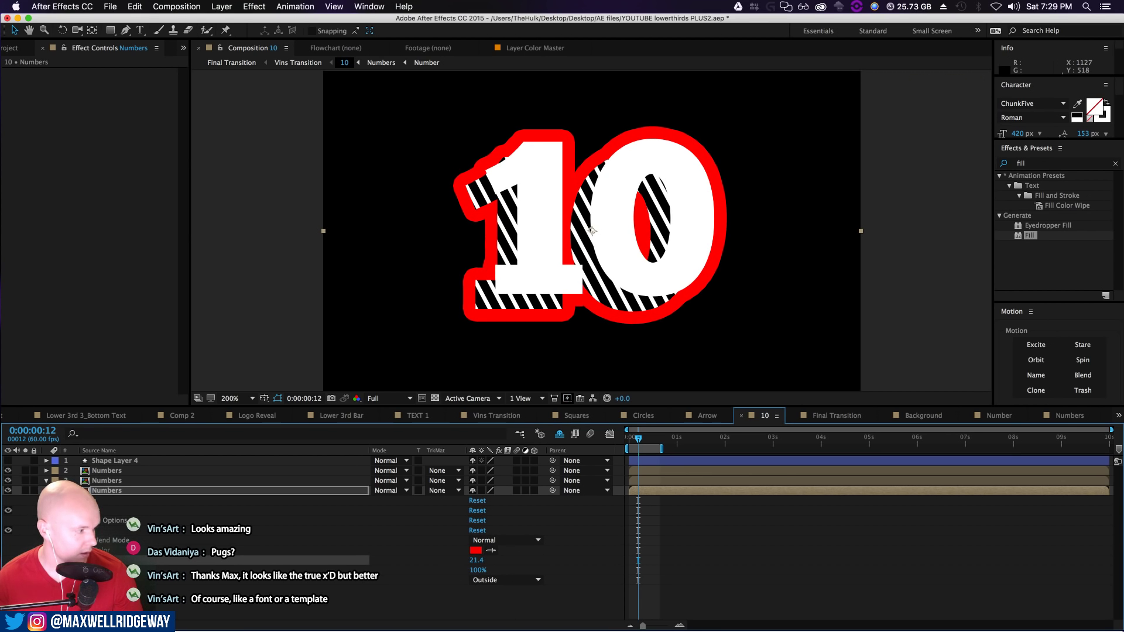
Set the bottom Numbers layer's track matte to Alpha Inverted and show the transparency grid
click(439, 491)
click(452, 531)
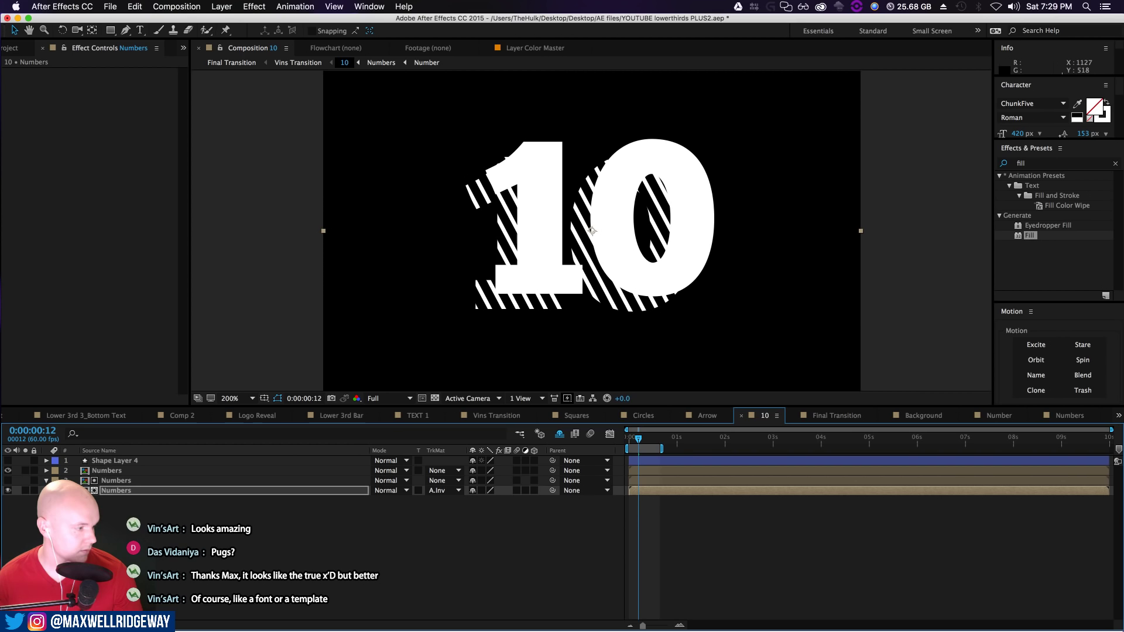
click(435, 398)
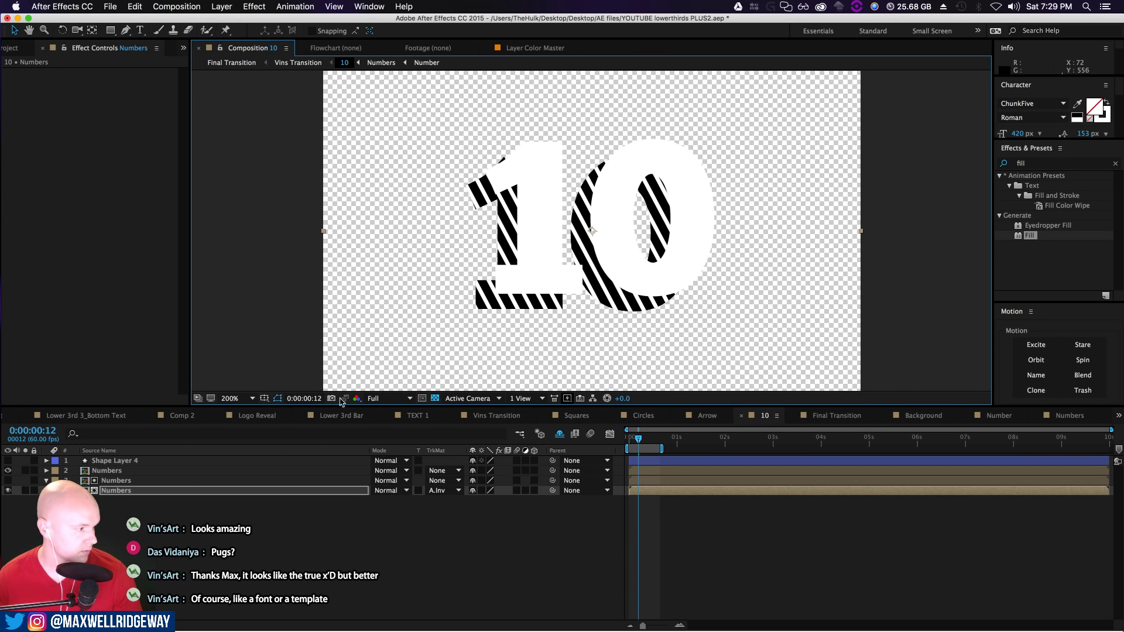
Create a 918 x 596 px solid in bright green (1AFF0B) and place it below all other layers
right_click(139, 515)
mouse_move(246, 521)
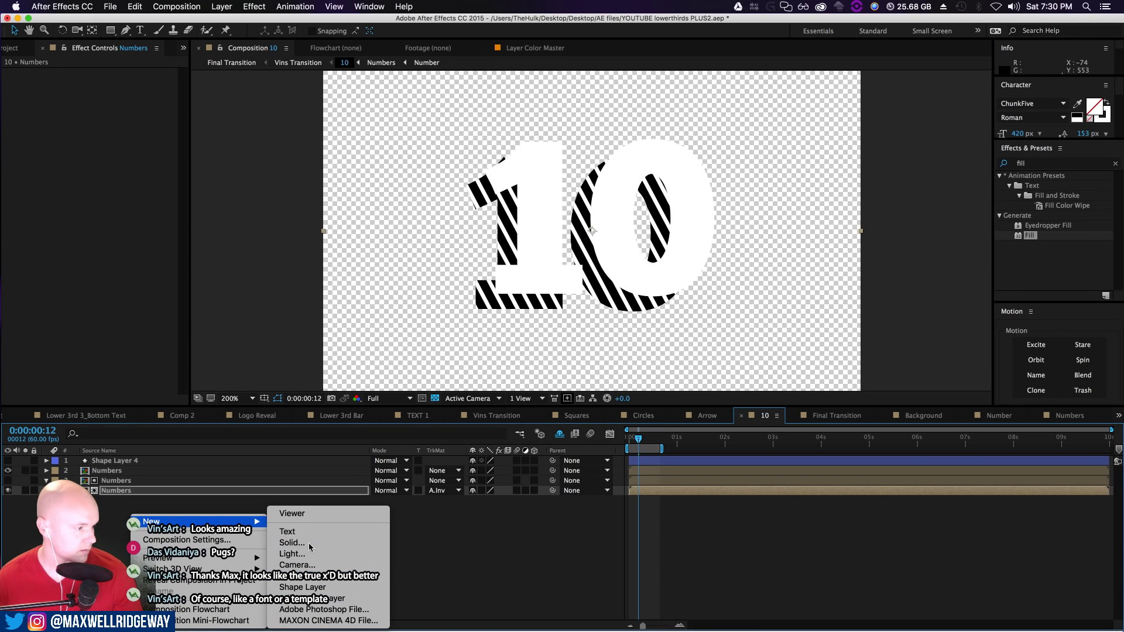
click(309, 545)
click(237, 280)
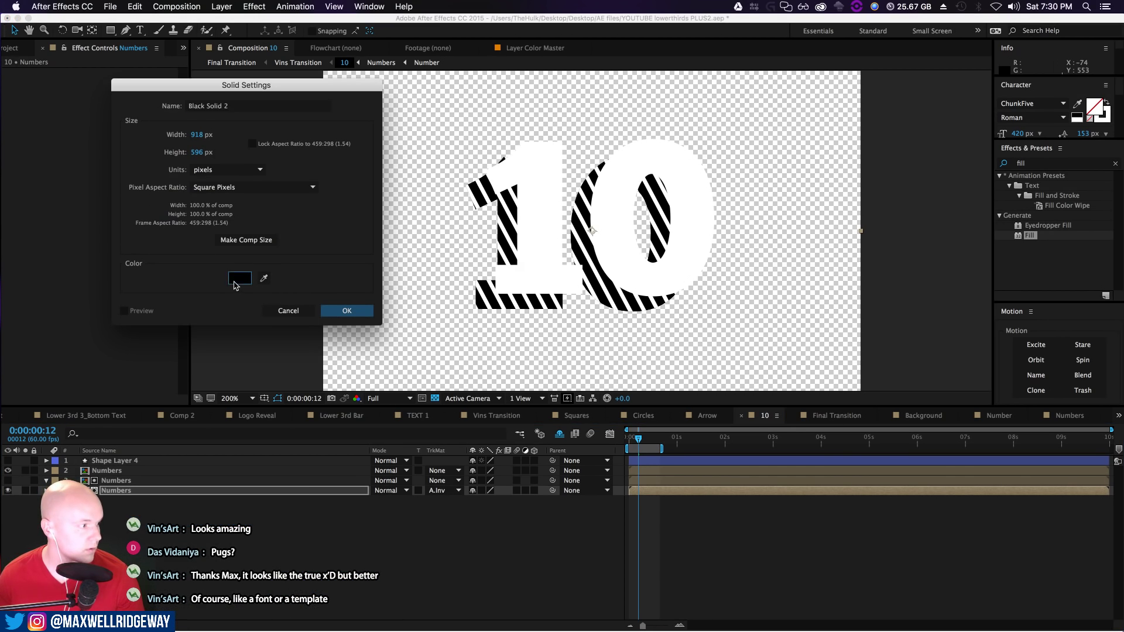
drag(686, 481, 684, 449)
drag(646, 394, 664, 348)
click(781, 354)
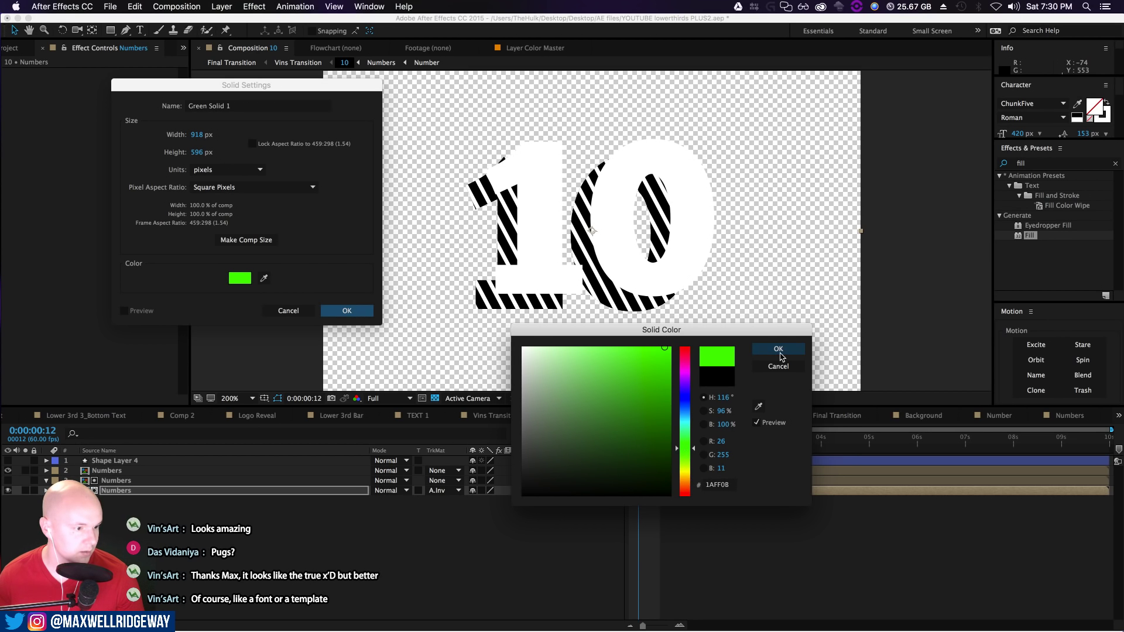
click(347, 311)
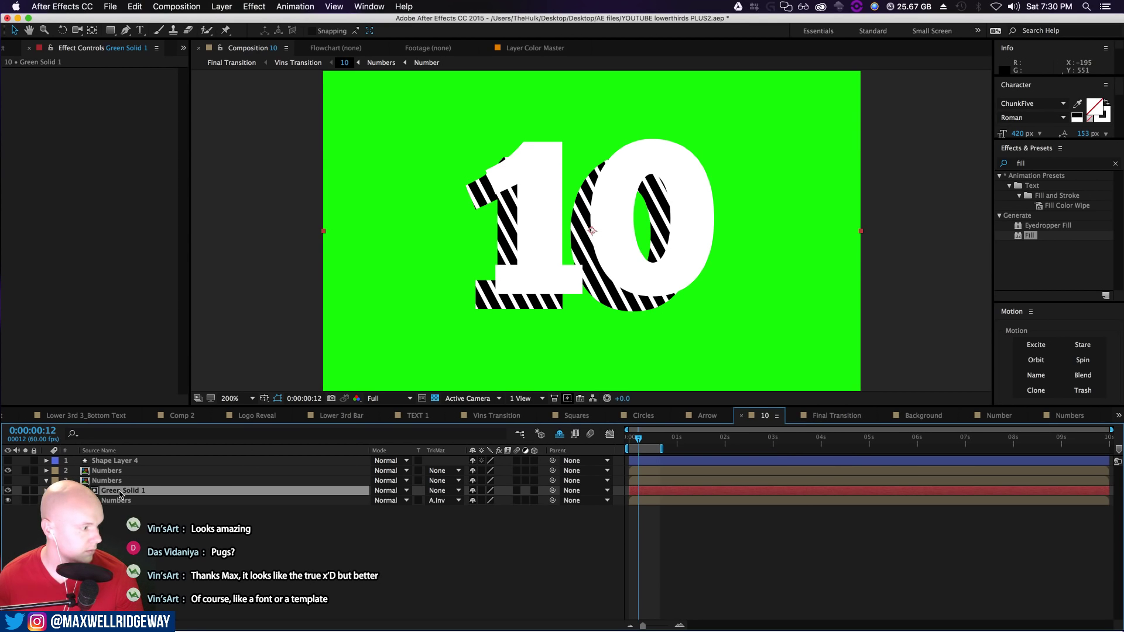
drag(120, 493, 119, 504)
click(314, 359)
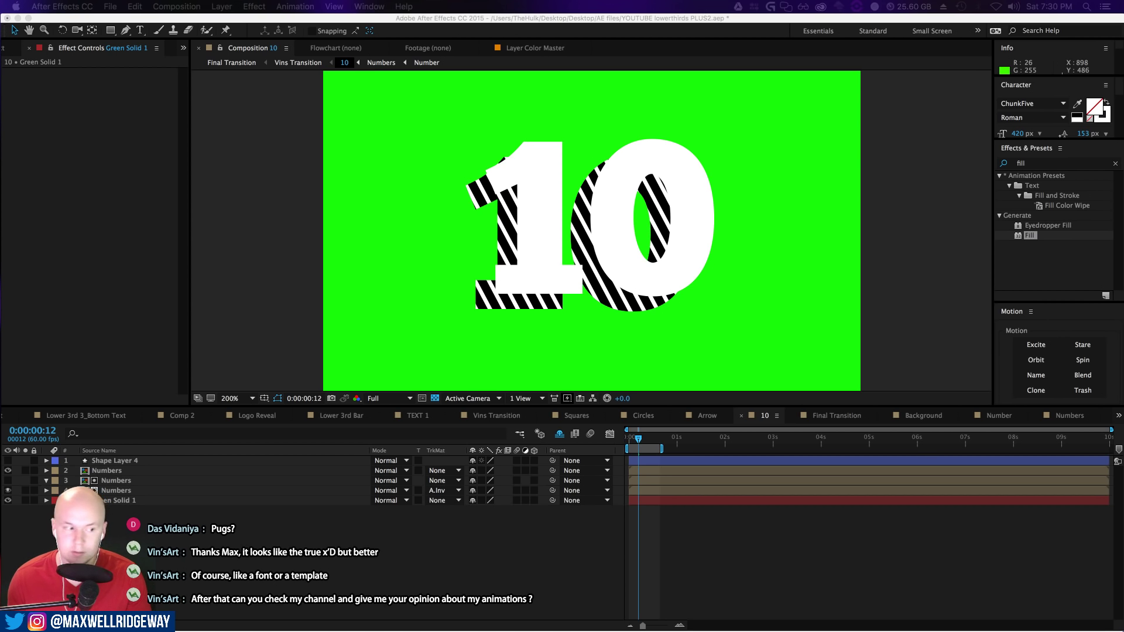
click(532, 547)
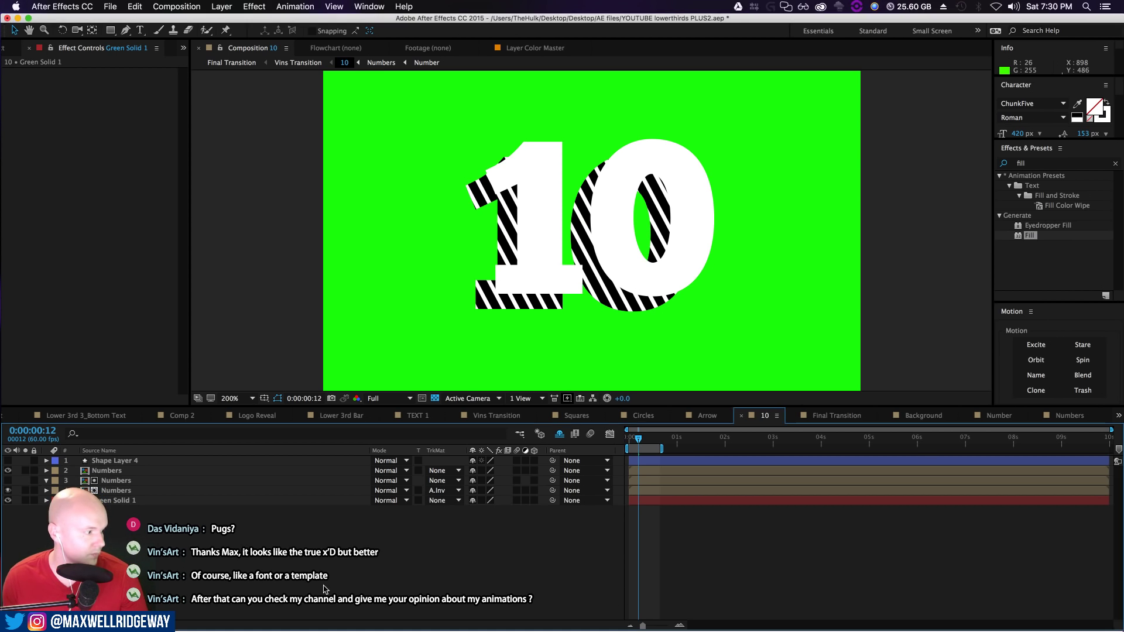
Show and hide the matte Numbers layer to compare the outline against the green background
click(116, 491)
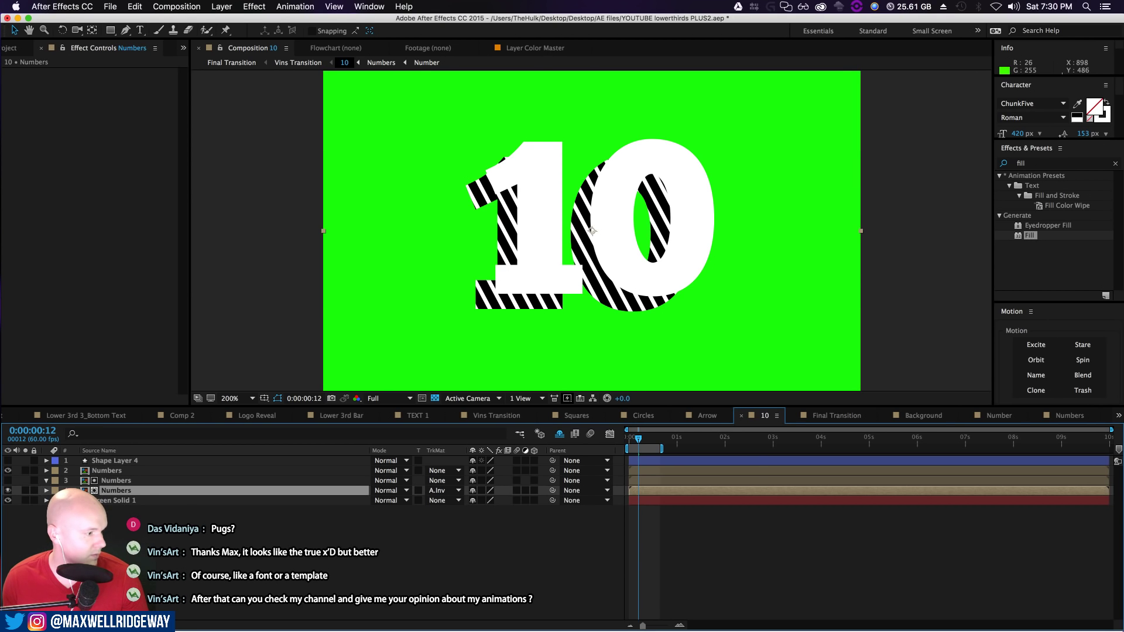
click(7, 480)
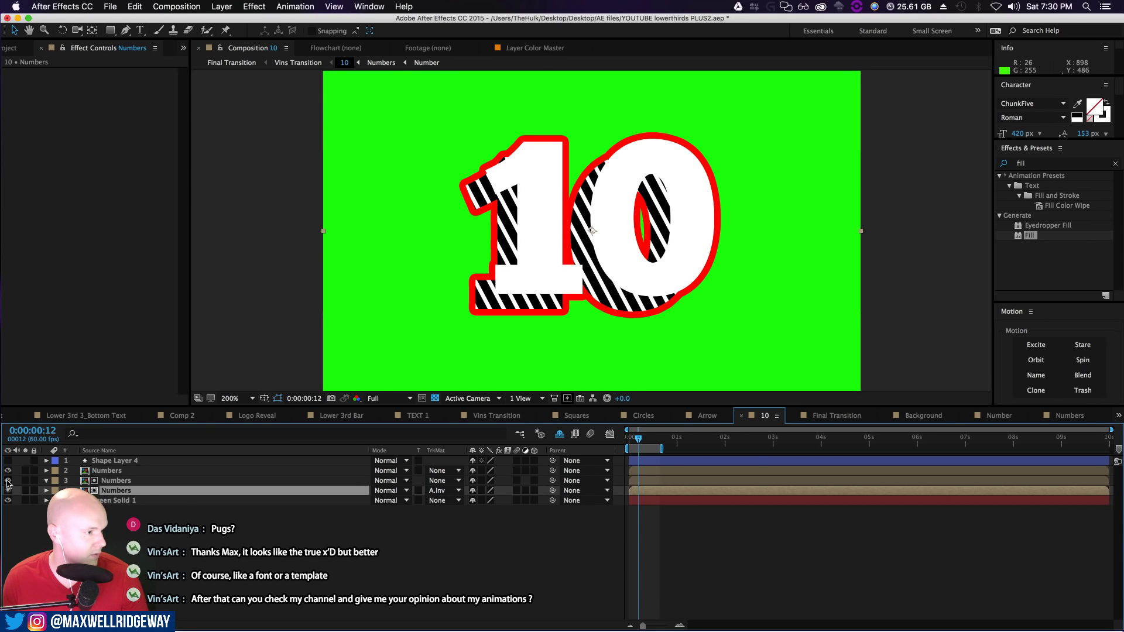
click(8, 481)
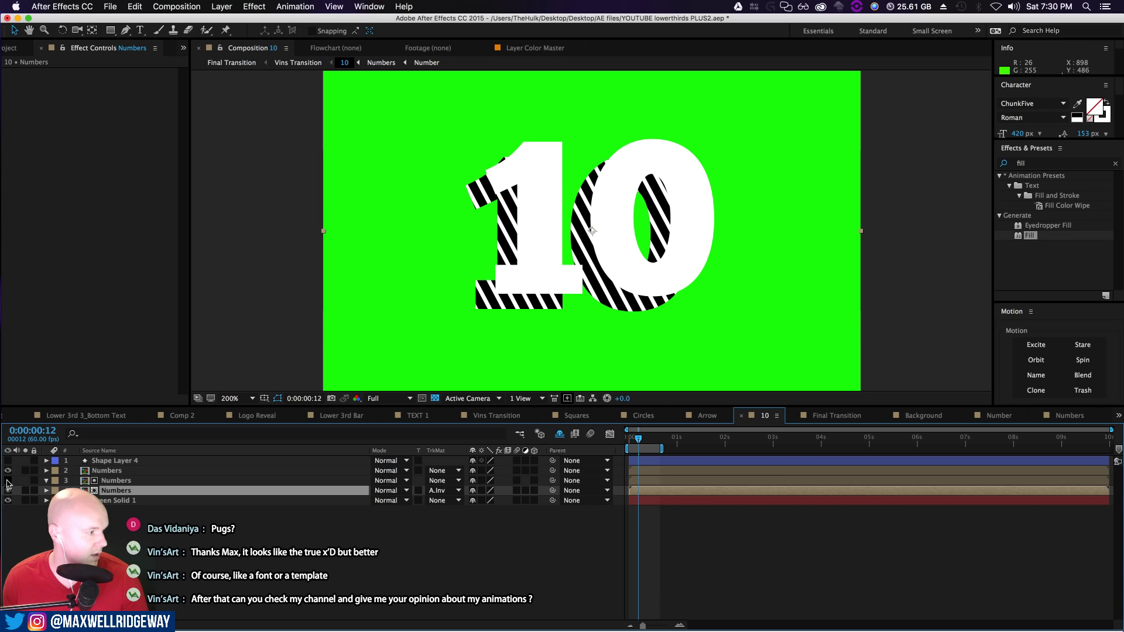
Remove the track matte from the bottom Numbers layer and set its stroke size to 24.7
click(46, 490)
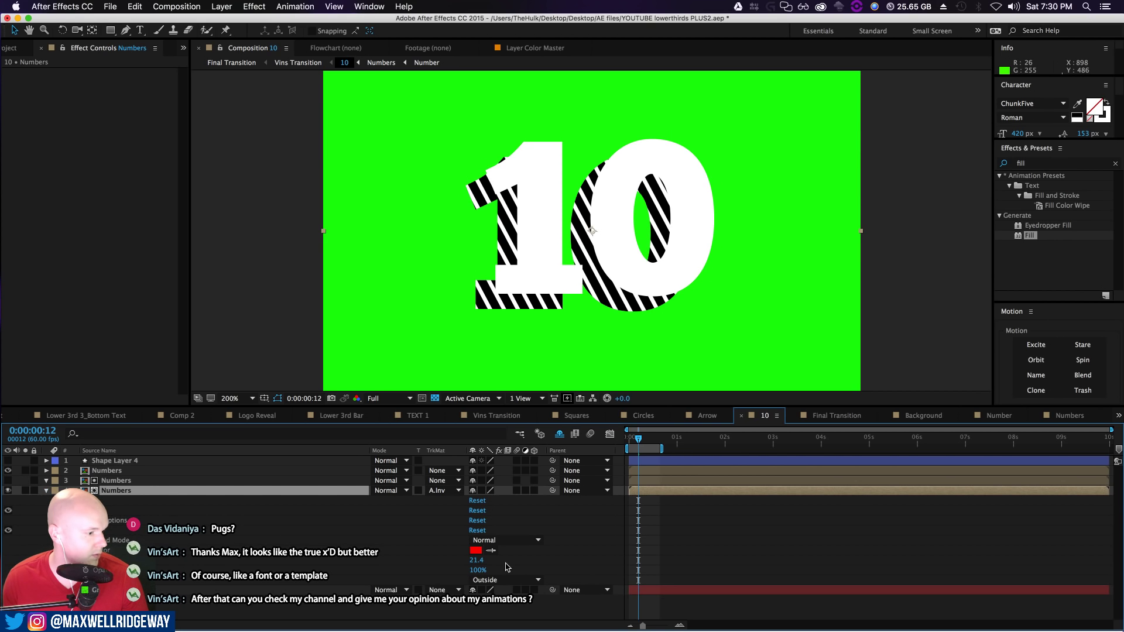
mouse_move(476, 560)
mouse_down()
mouse_move(533, 559)
mouse_move(496, 561)
mouse_up()
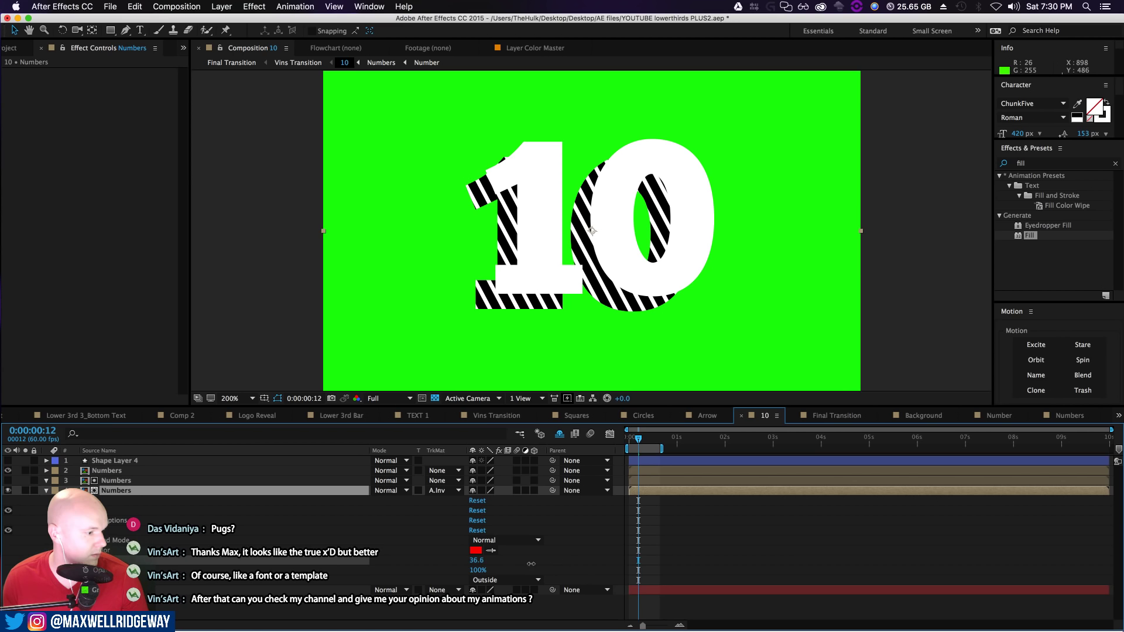
click(444, 492)
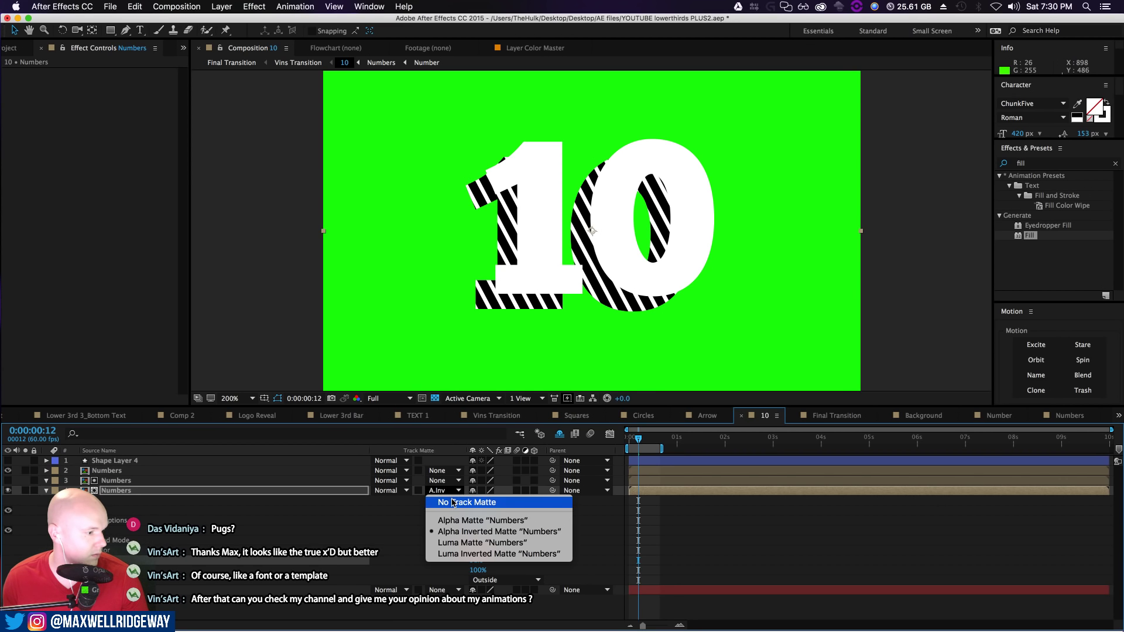
click(454, 502)
mouse_move(476, 563)
mouse_down()
mouse_move(387, 569)
mouse_move(429, 571)
mouse_up()
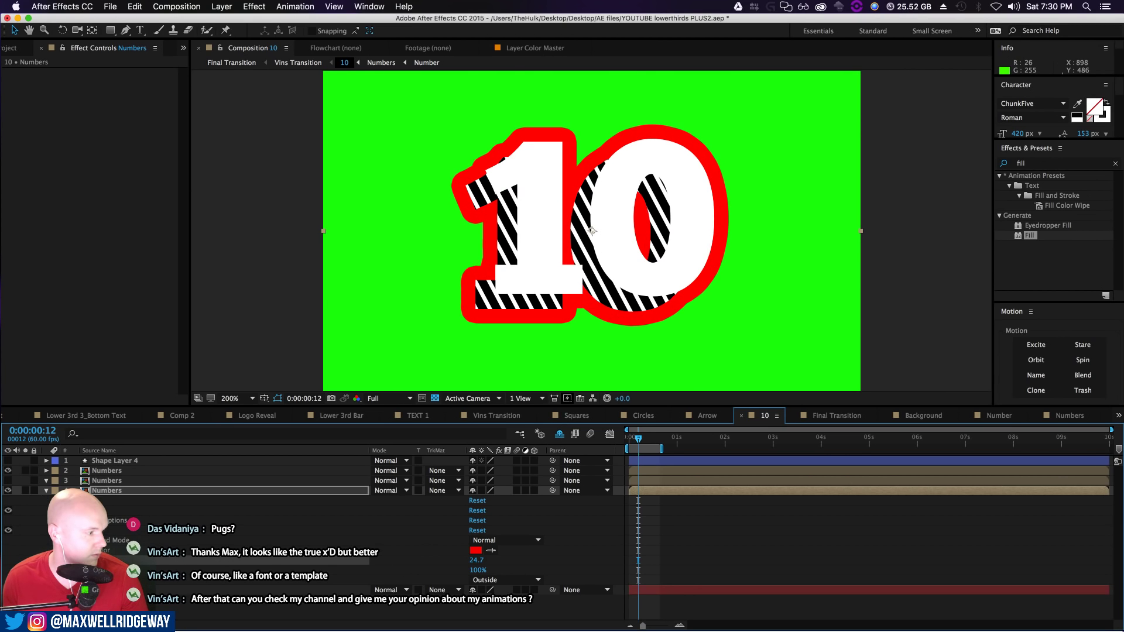
click(66, 530)
click(56, 510)
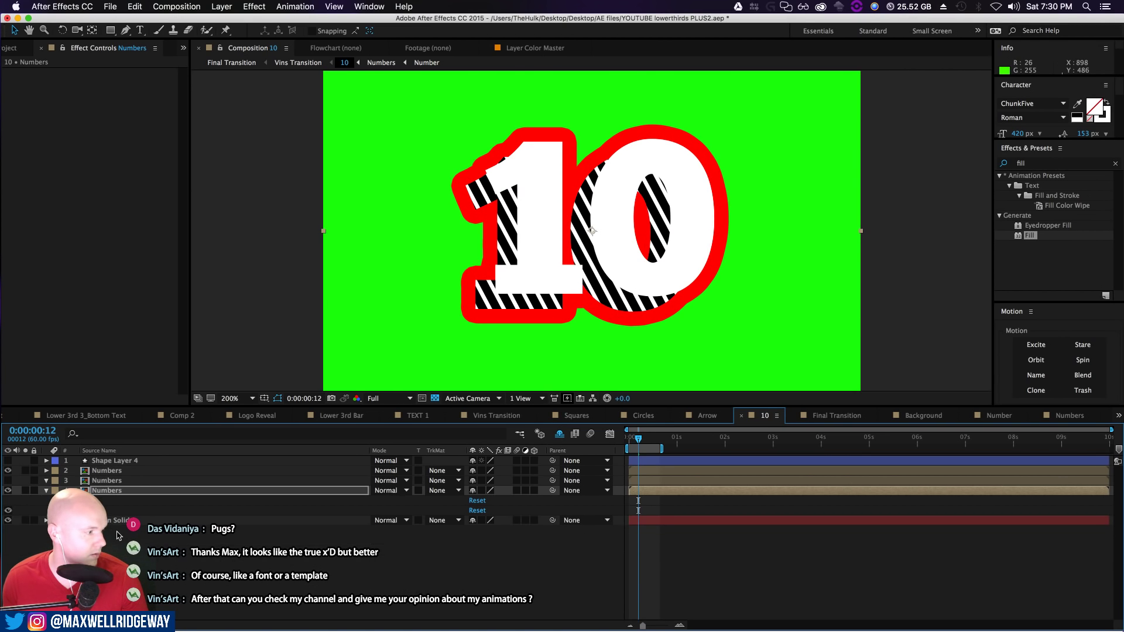
Show the middle Numbers layer and set its stroke colour to blue (0035FF)
click(115, 482)
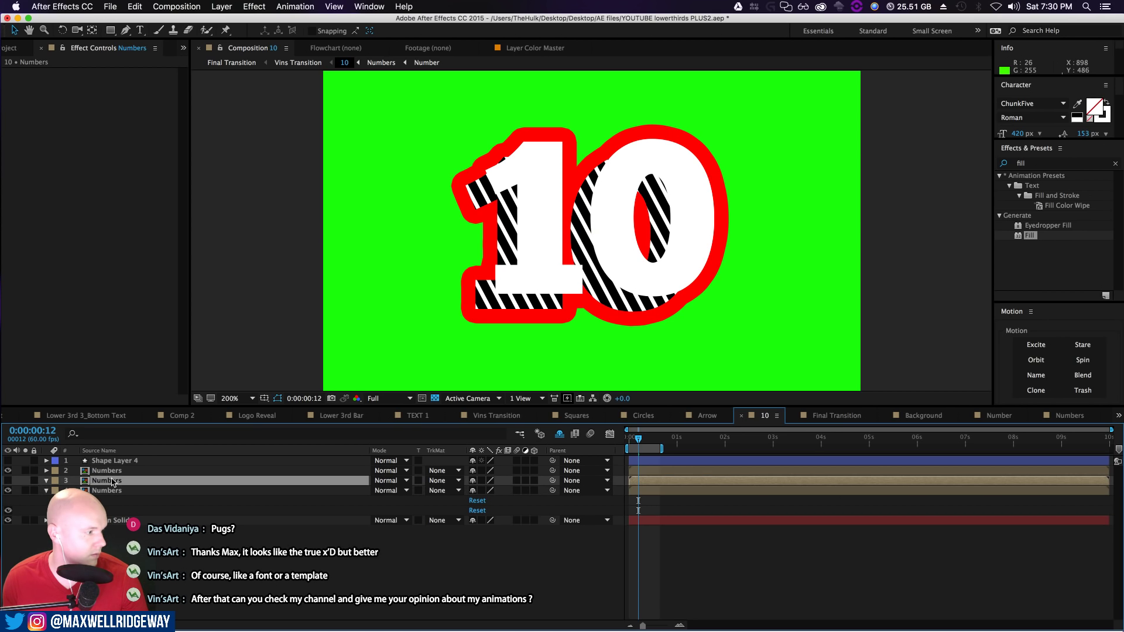
click(8, 481)
click(50, 478)
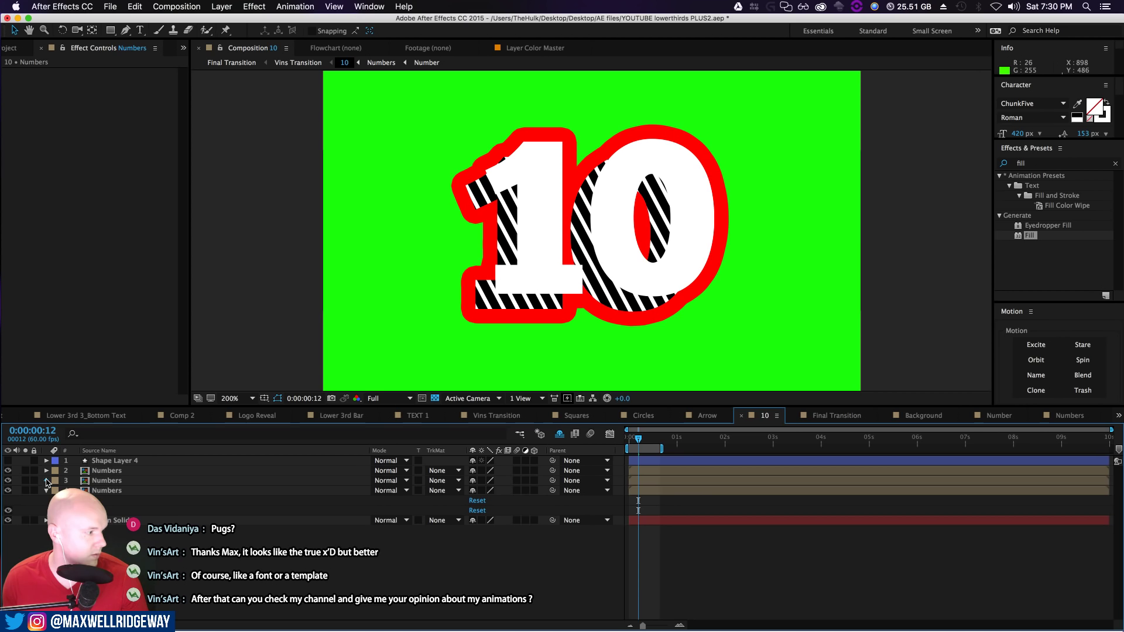
click(47, 480)
click(57, 500)
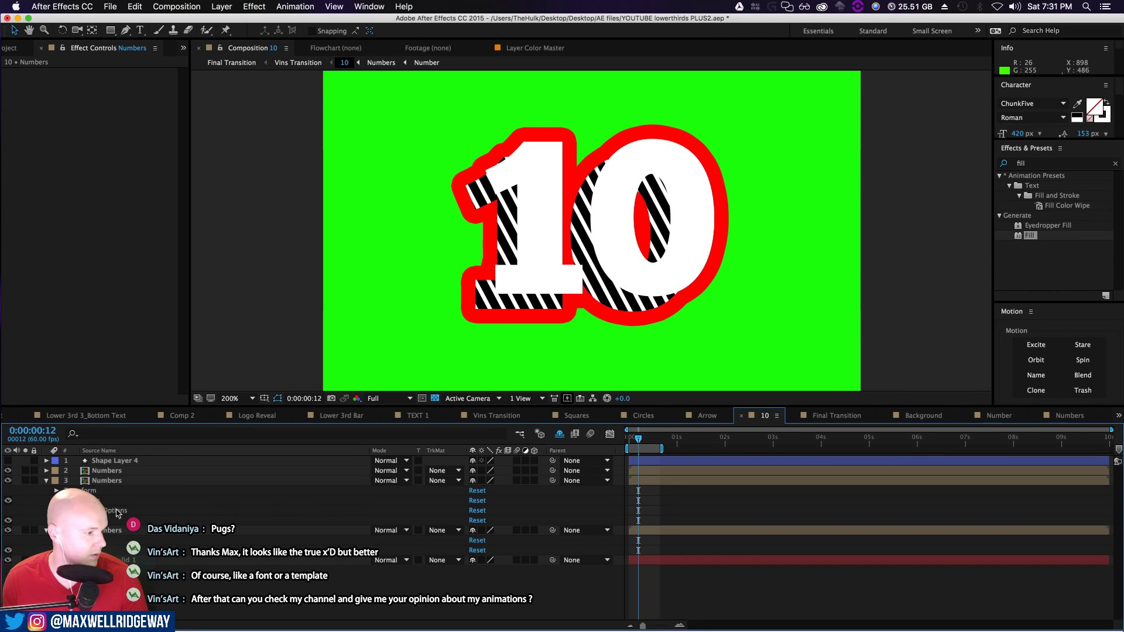
click(66, 520)
click(475, 540)
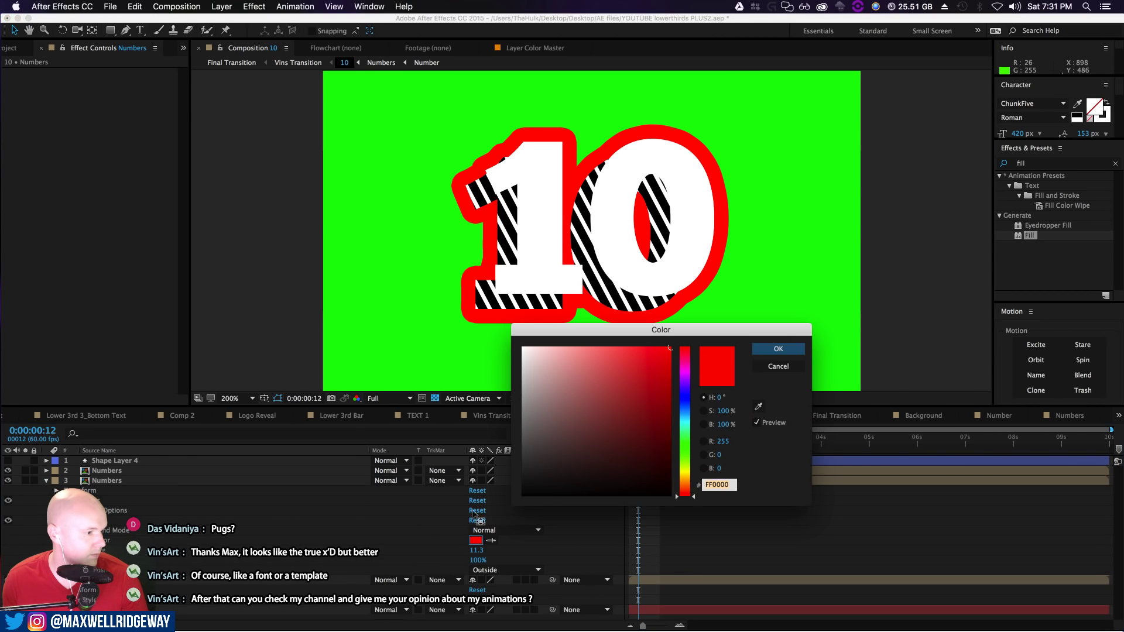
drag(680, 436, 688, 404)
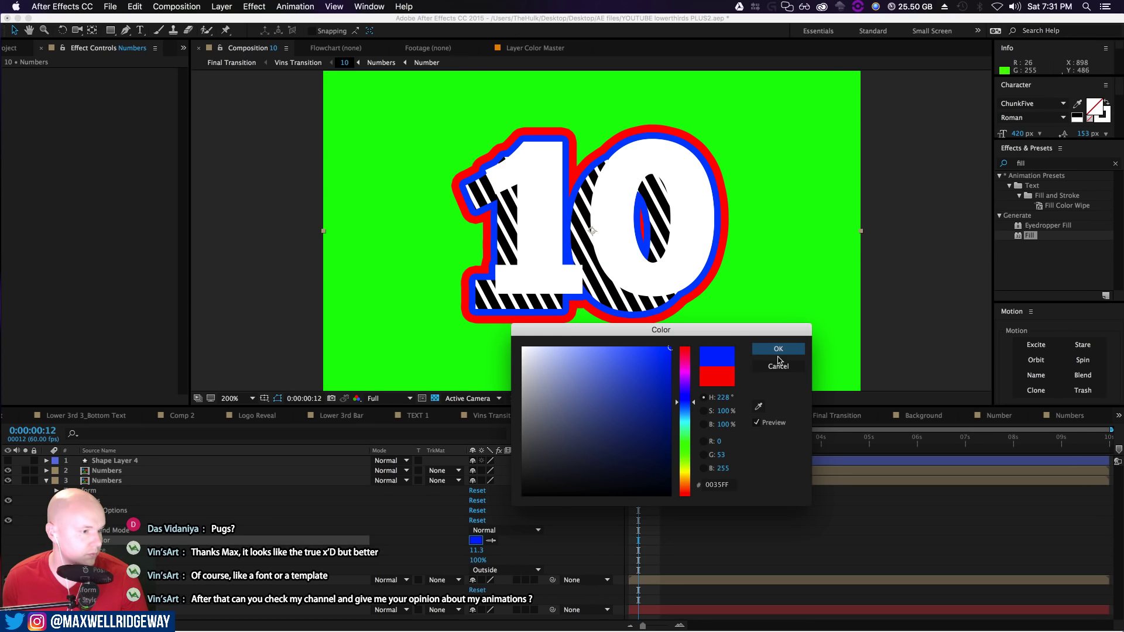
click(778, 350)
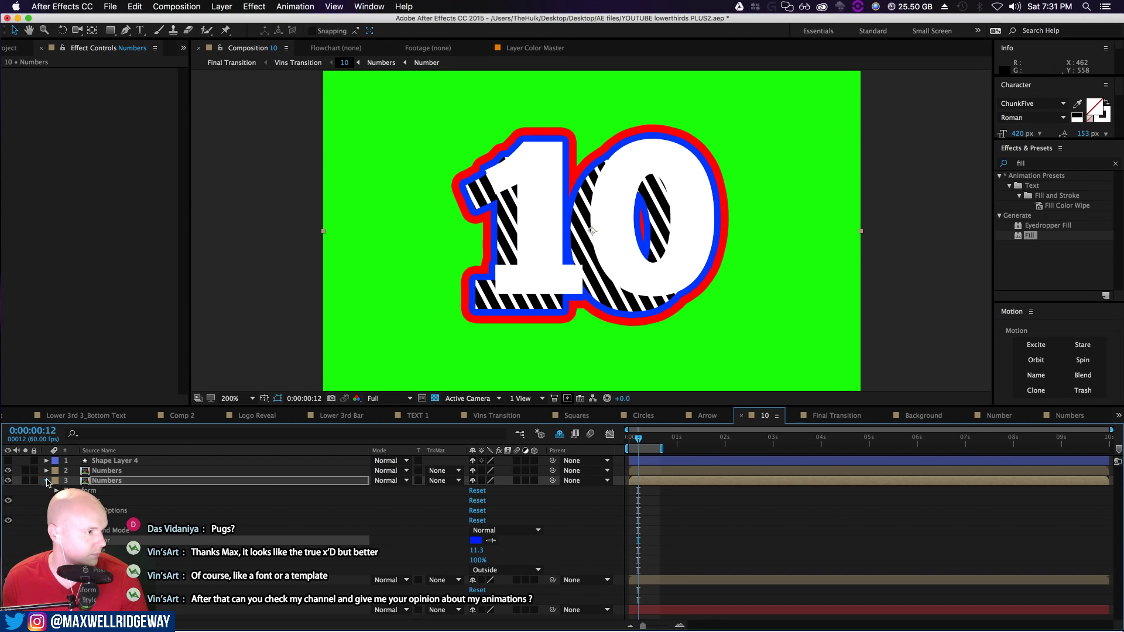
click(44, 481)
click(47, 491)
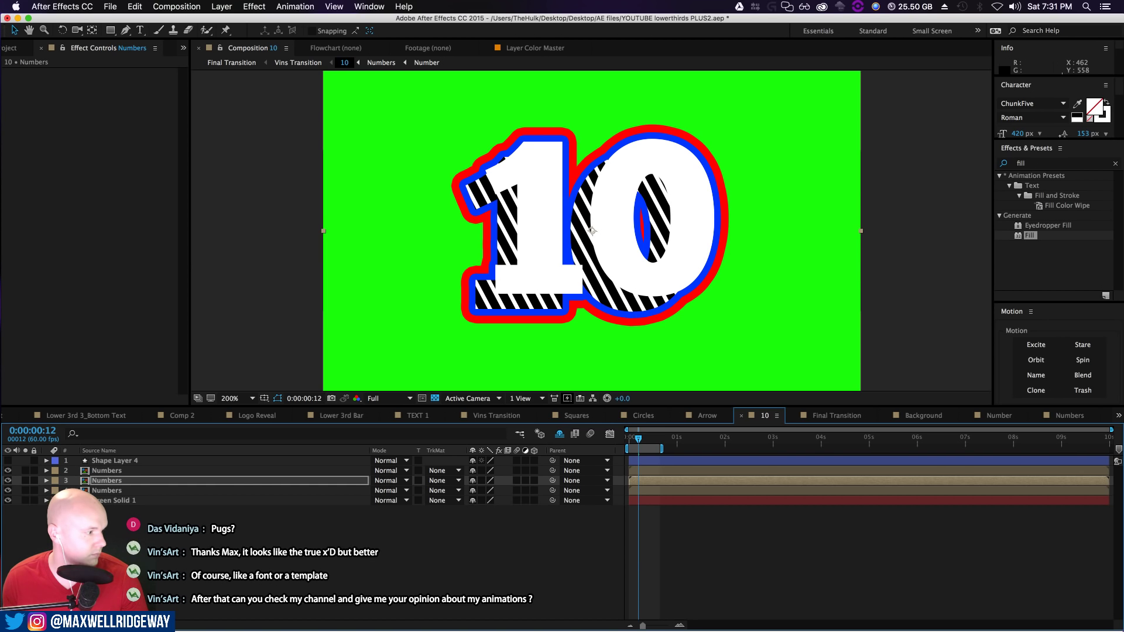
Try track matte options on the bottom Numbers layer, starting with Alpha Matte, undoing each attempt
click(111, 490)
click(444, 490)
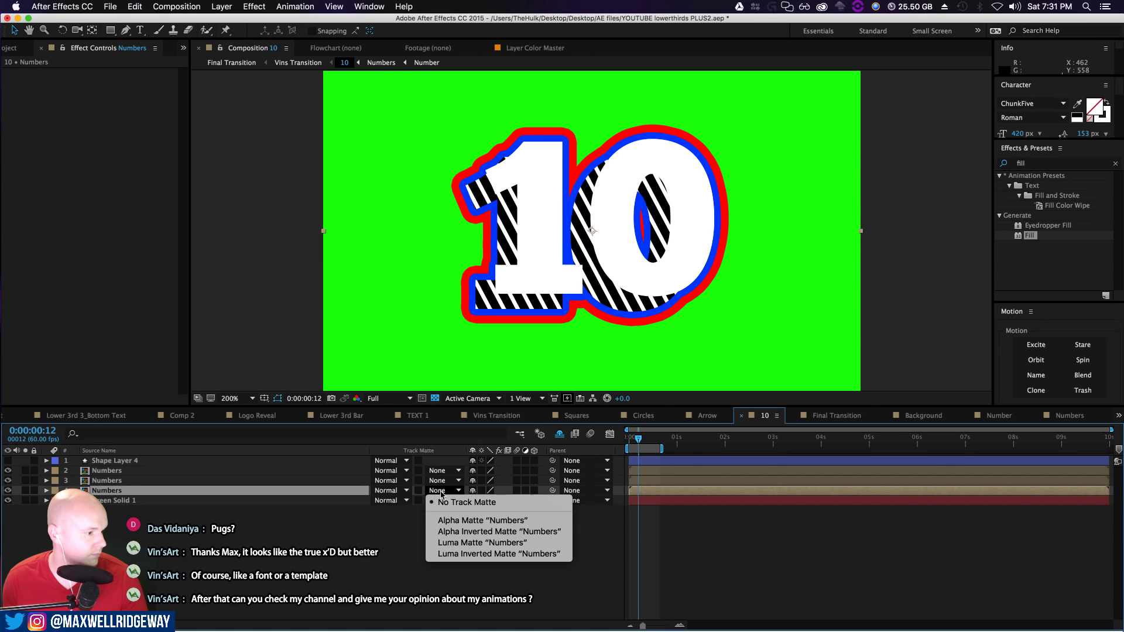
click(454, 520)
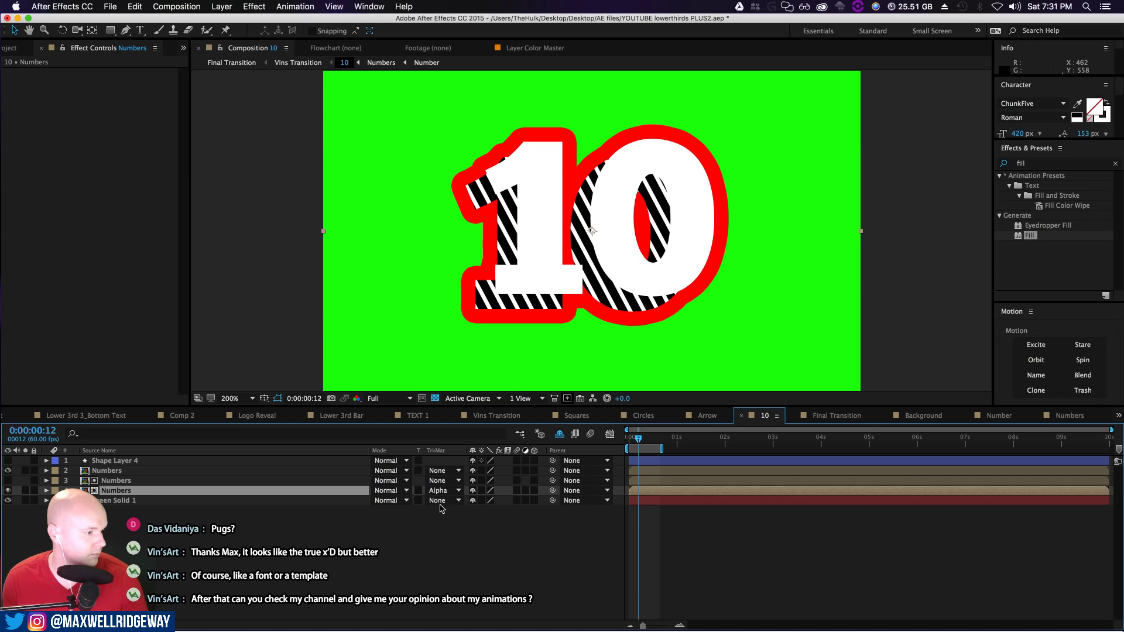
key(super+z)
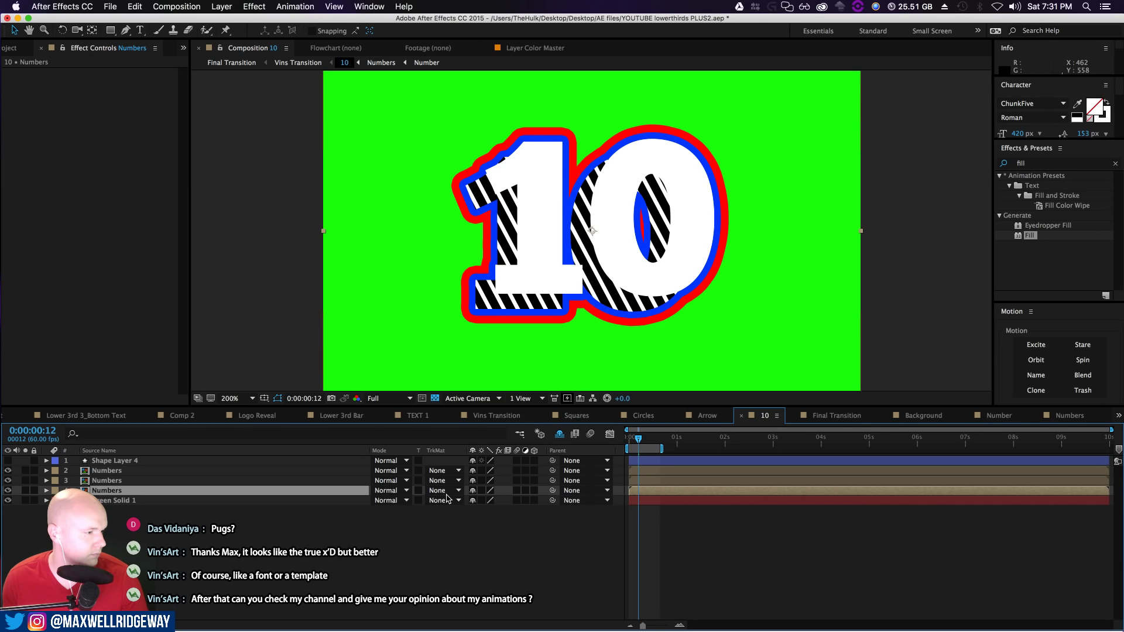
click(447, 495)
click(461, 540)
key(super+z)
click(445, 491)
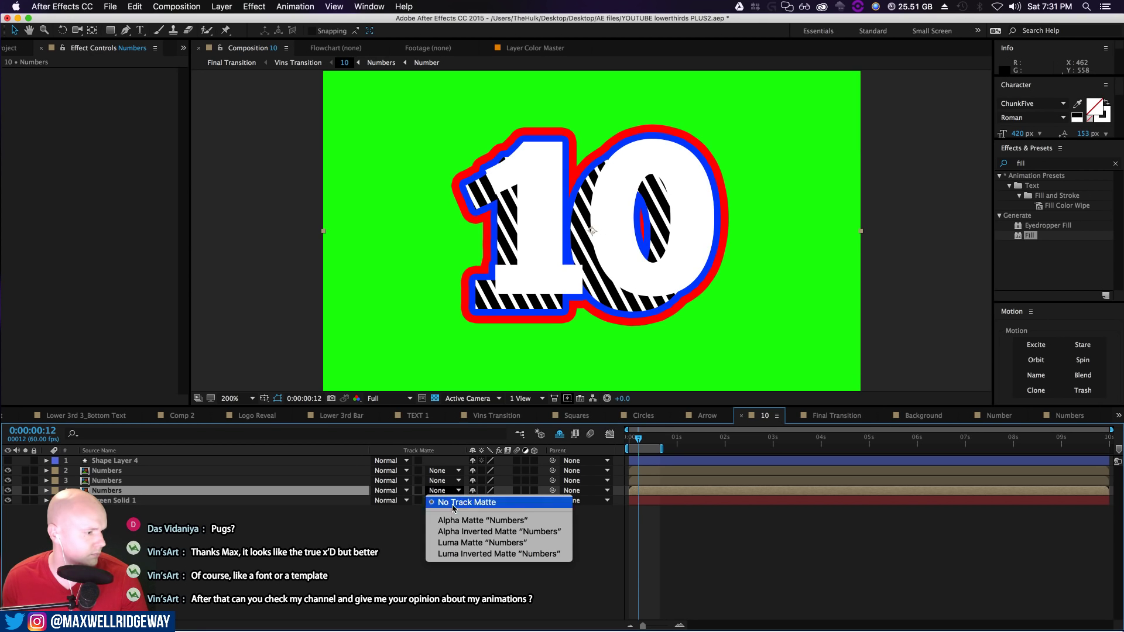
click(300, 544)
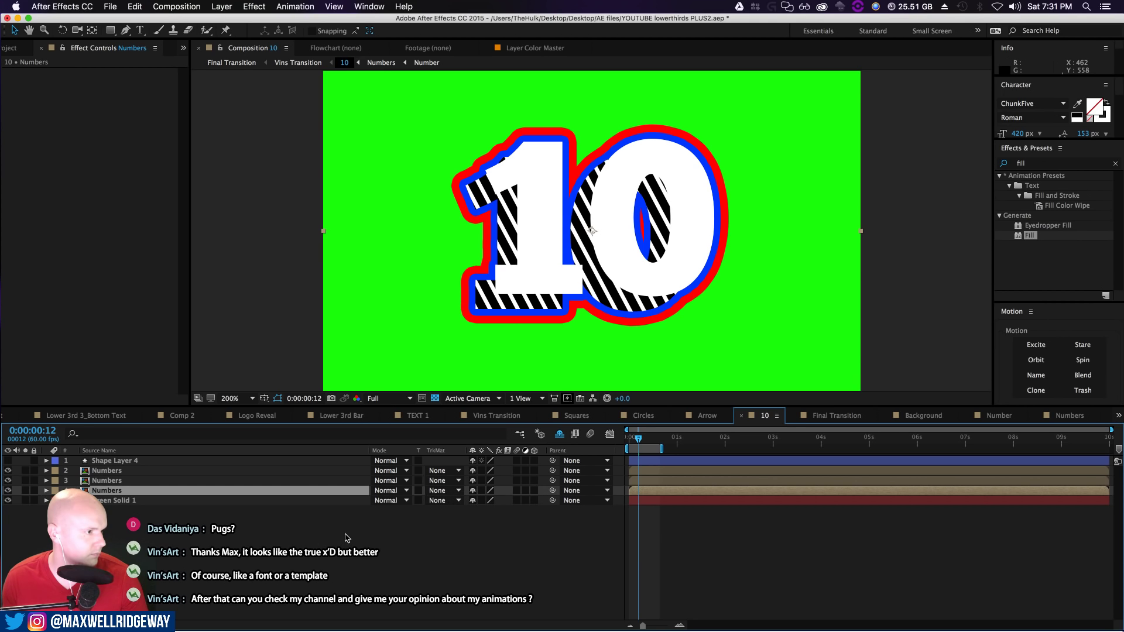
Pre-compose the bottom Numbers layer as Numbers Comp 1, leaving all attributes in 10
right_click(109, 491)
click(164, 531)
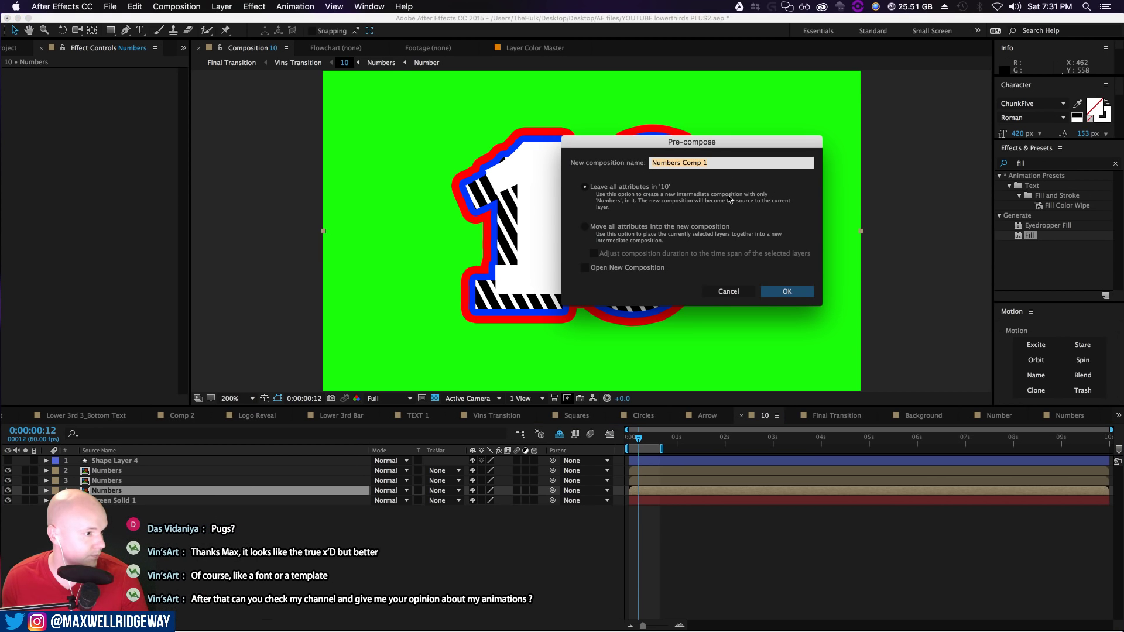
click(785, 291)
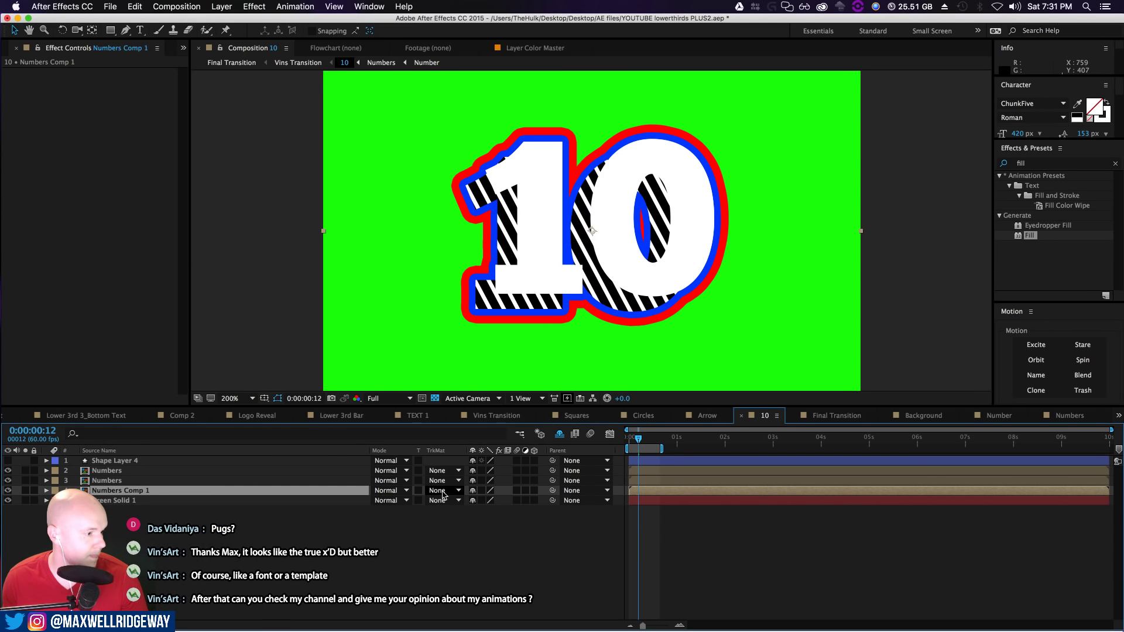
Try an Alpha Inverted track matte on Numbers Comp 1 and undo it
click(444, 492)
click(468, 532)
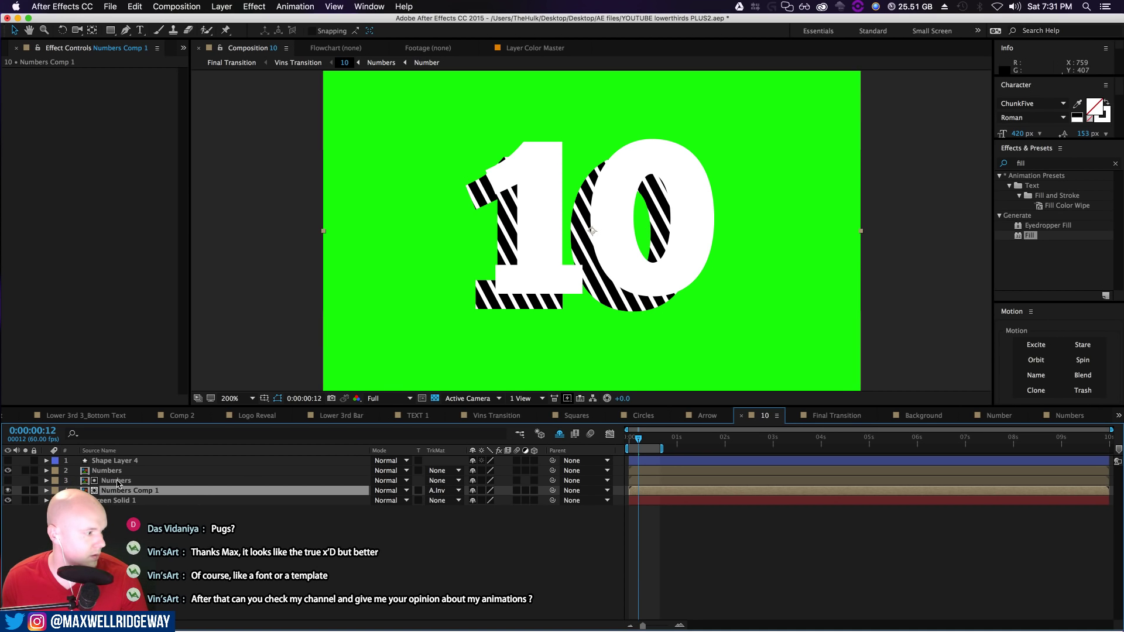
click(435, 492)
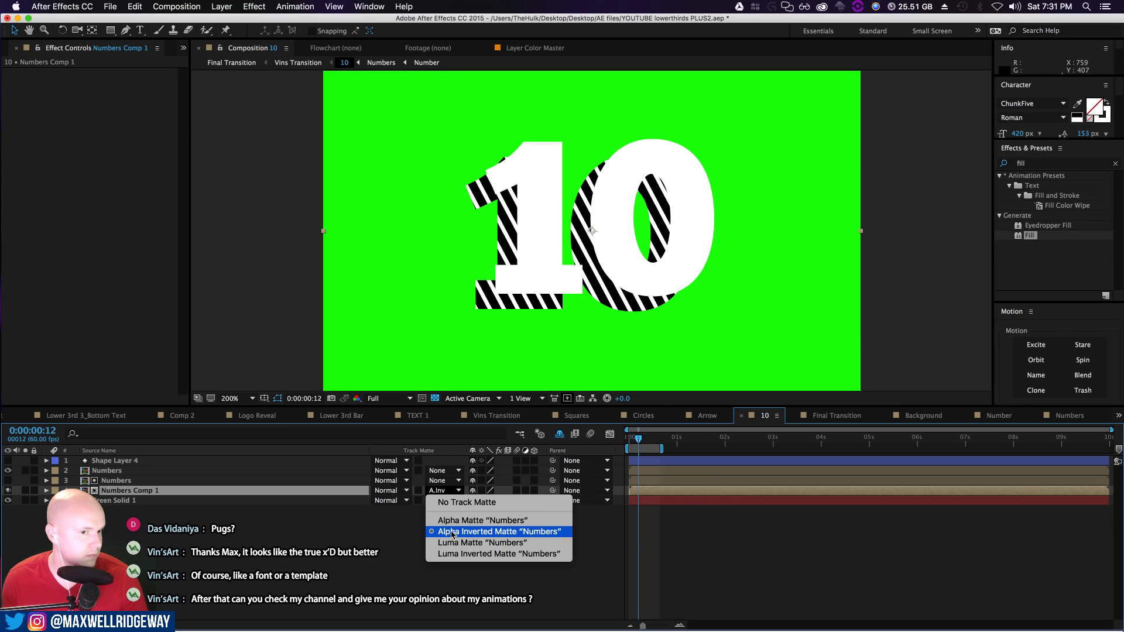
click(450, 533)
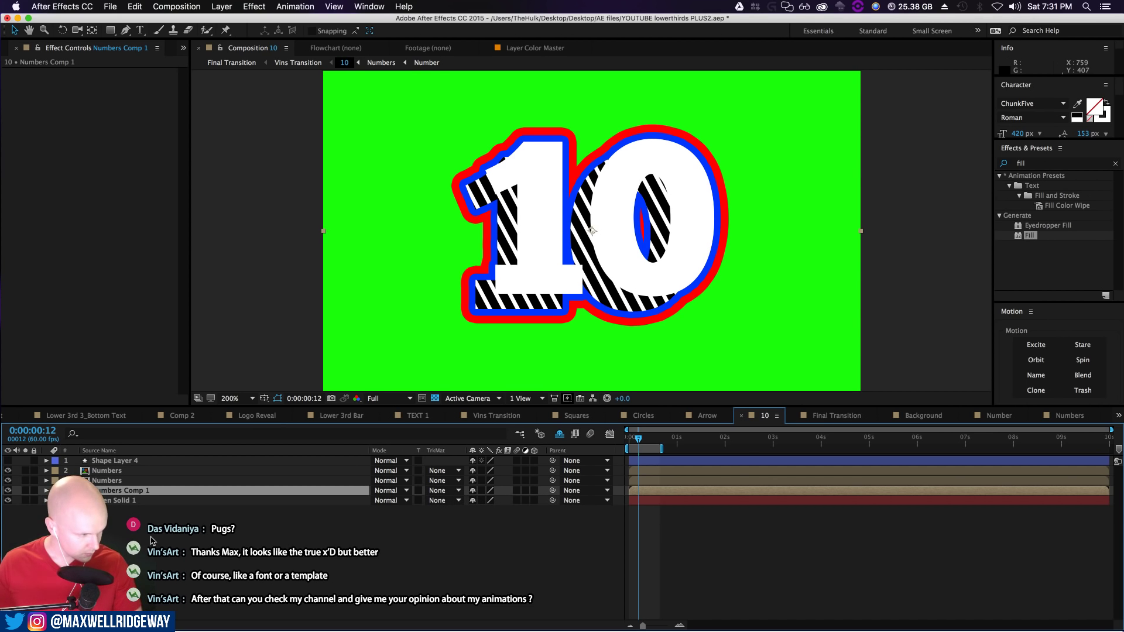
Hide and show the middle Numbers layer to compare the blue stroke with the red outline
click(107, 480)
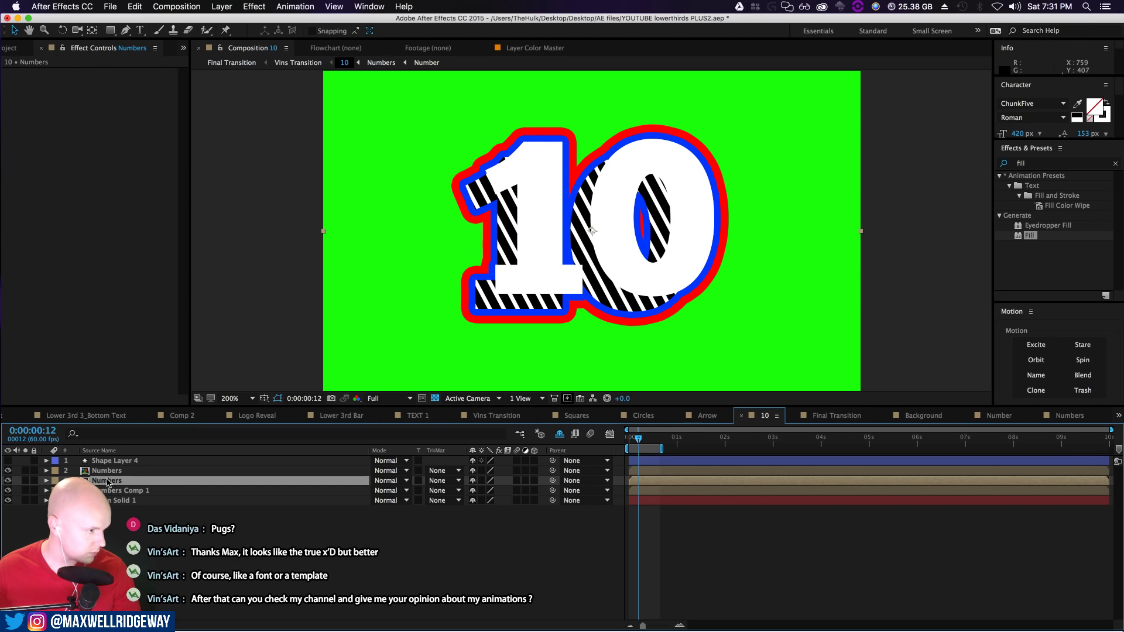
click(10, 481)
click(9, 481)
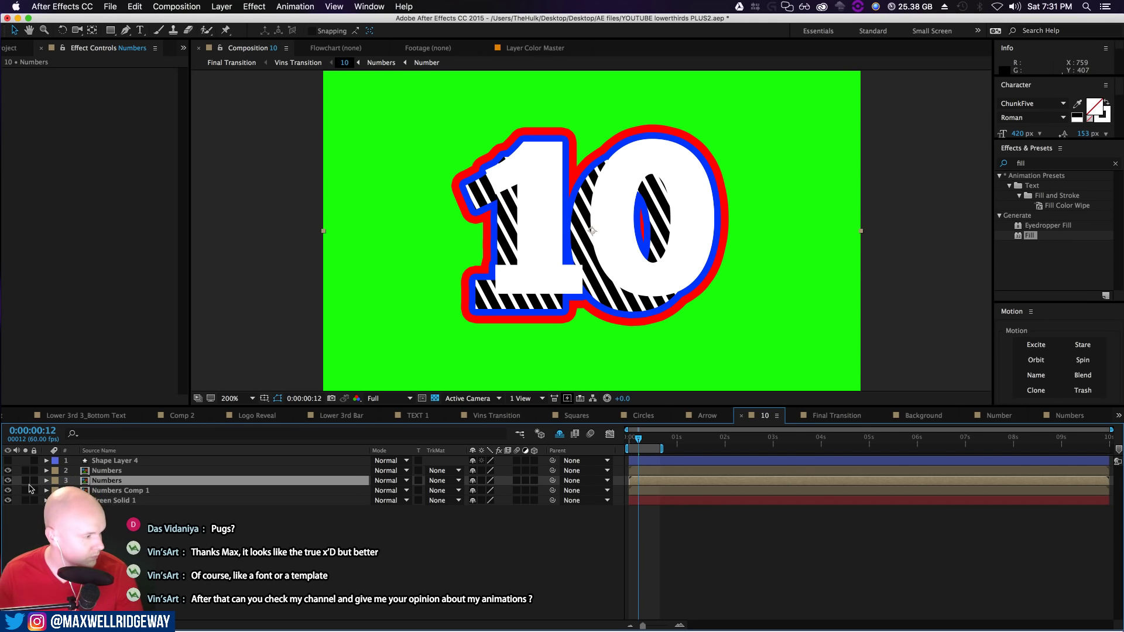
click(112, 491)
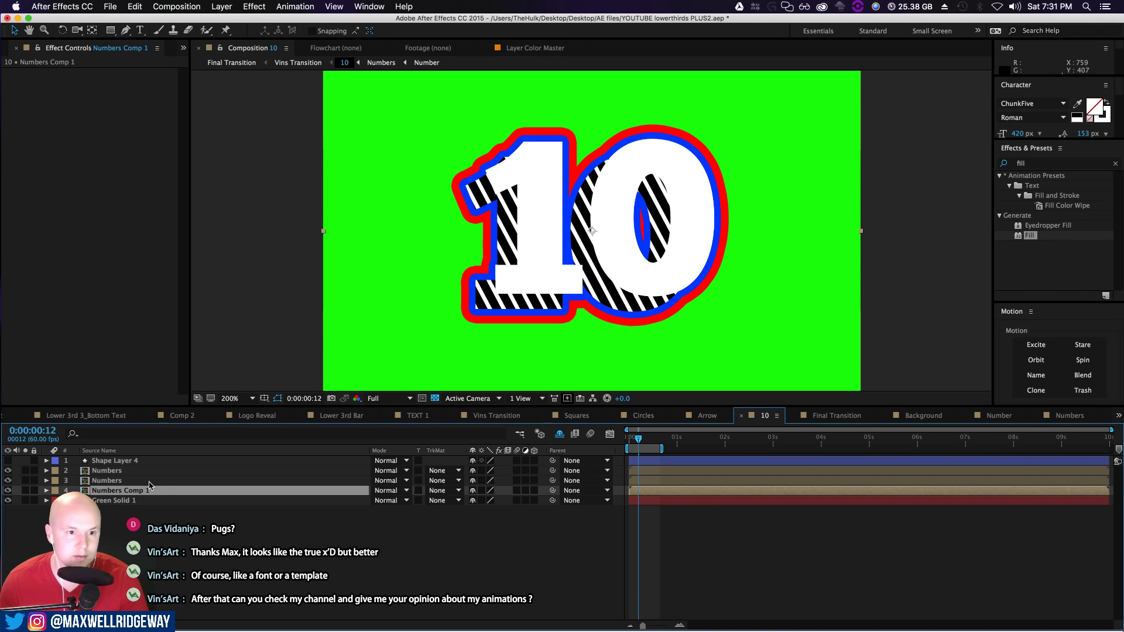
Try the Exclusion blend mode on the Numbers Comp 1 stroke, then return it to Normal
click(46, 491)
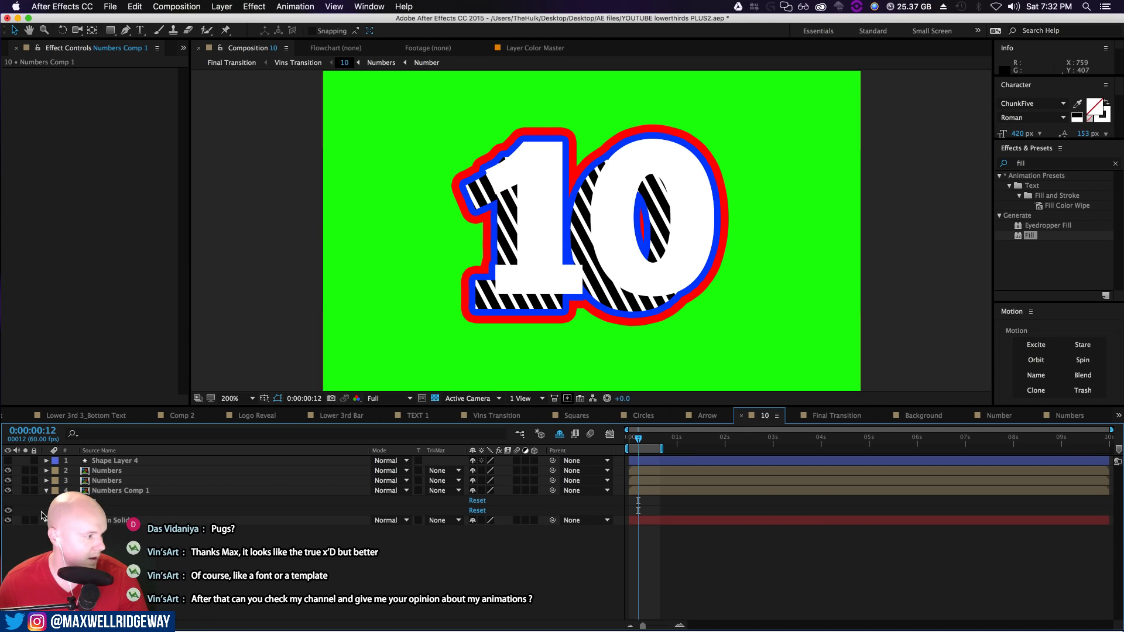
click(56, 510)
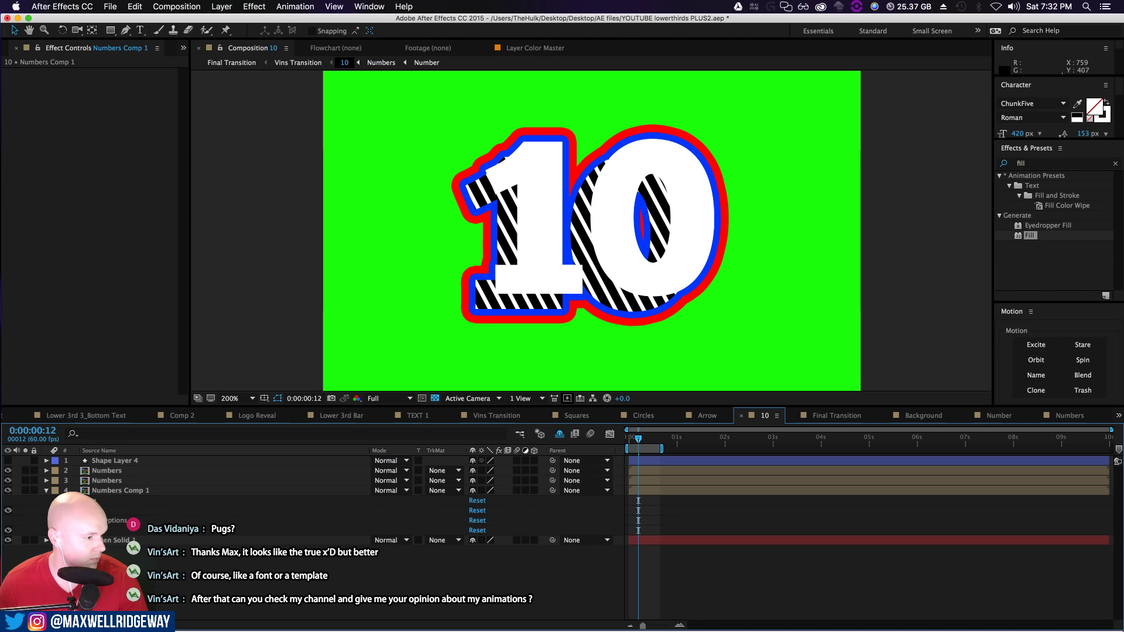
click(66, 530)
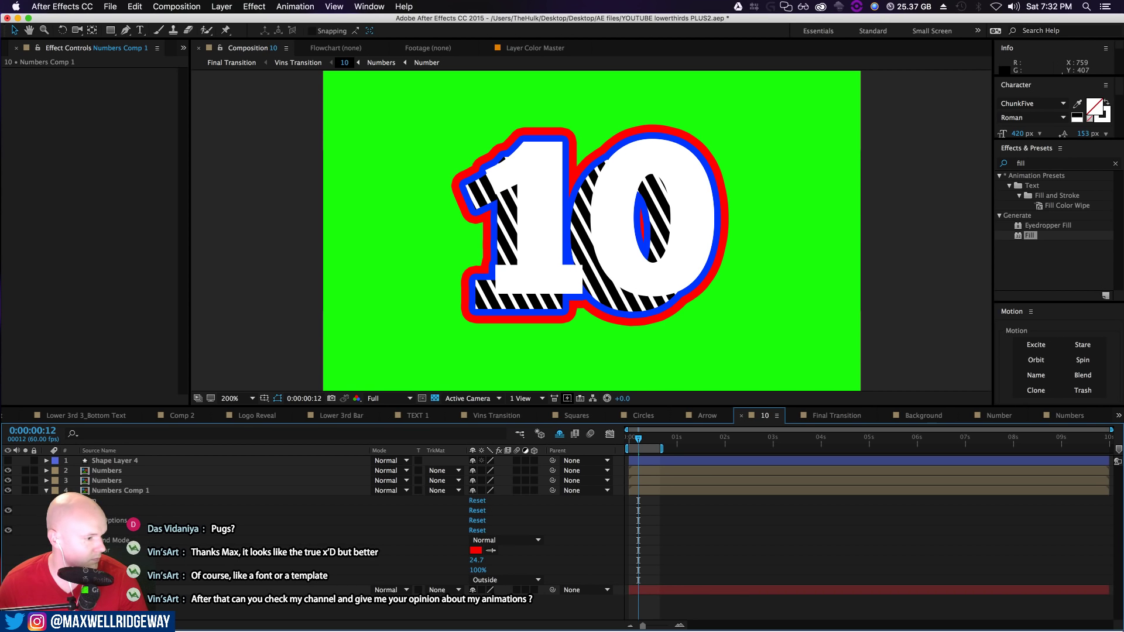
click(490, 541)
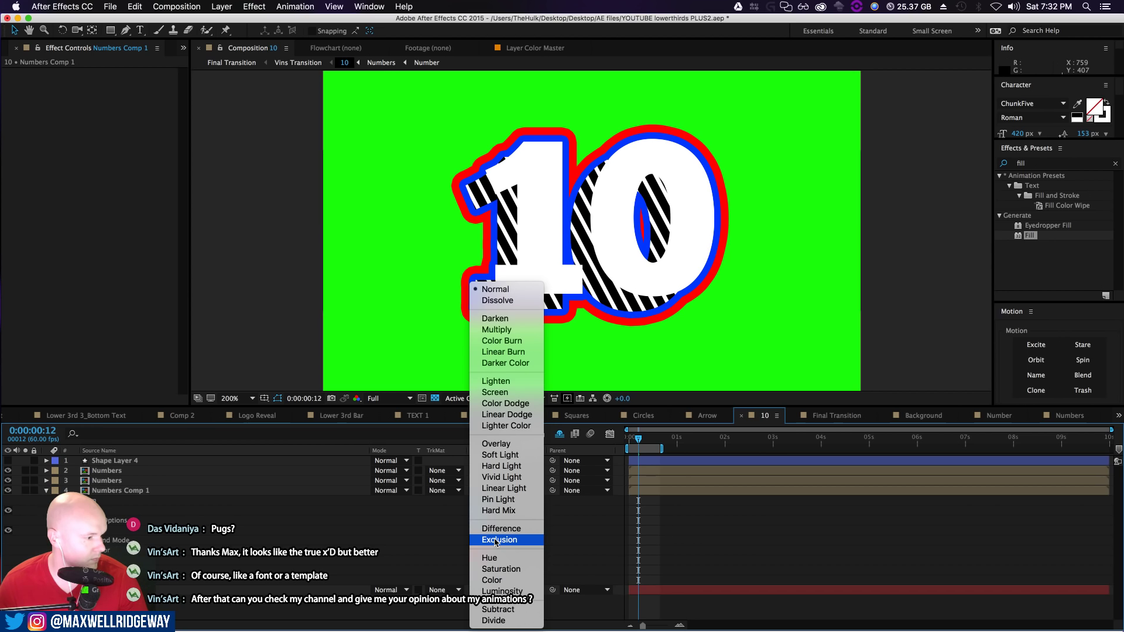
click(496, 540)
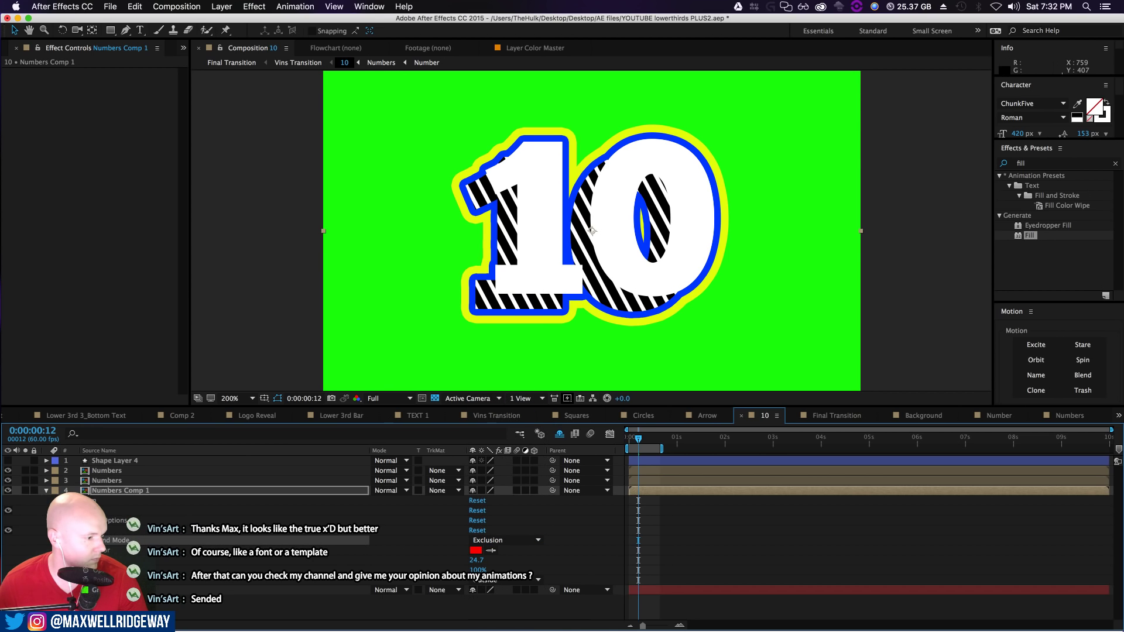
click(504, 539)
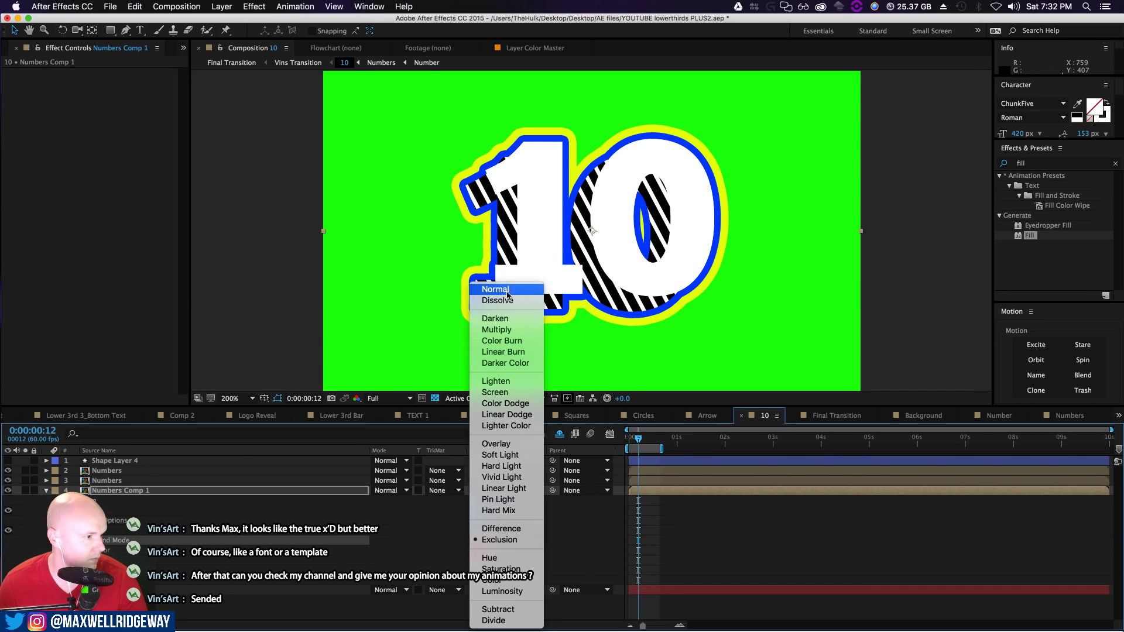
click(514, 291)
click(46, 490)
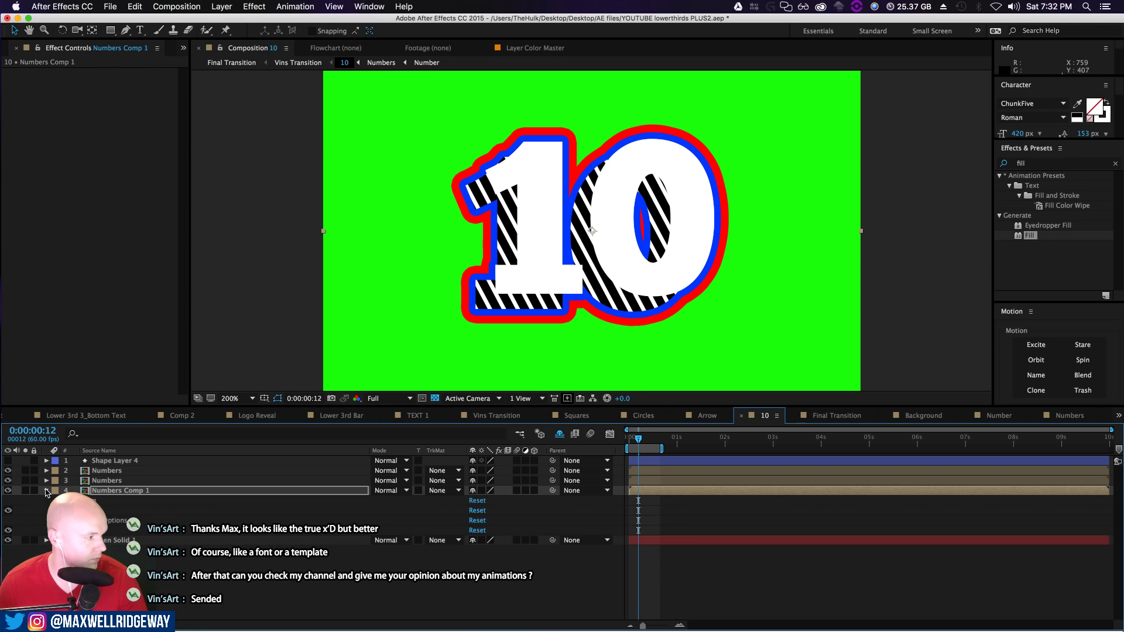
Undo the pre-composition of the bottom Numbers layer, keeping the middle layer's blue stroke
click(107, 480)
click(136, 492)
key(super+z)
key(super+shift+z)
key(super+z)
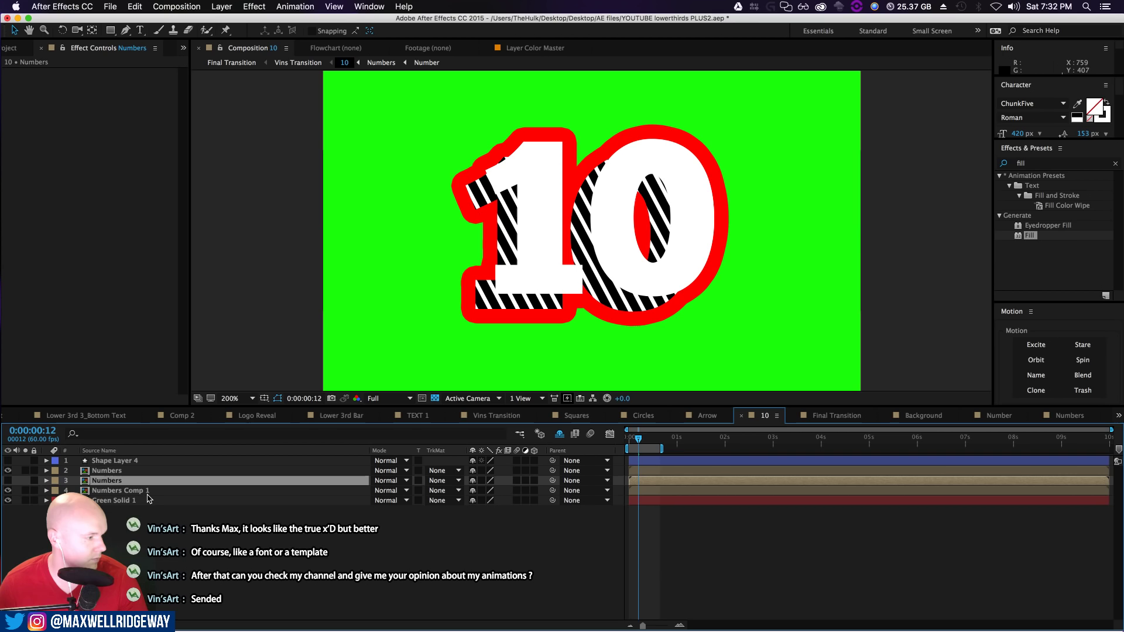
key(super+shift+z)
key(super+shift+z)
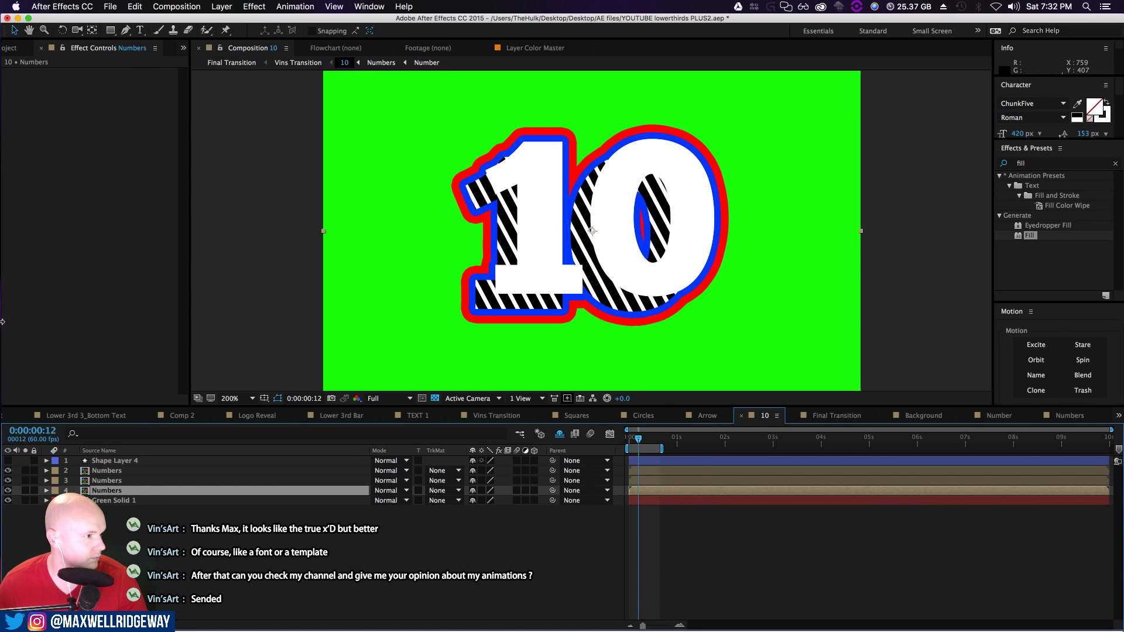
Hide the middle Numbers layer and add a new mask to the bottom Numbers layer
click(8, 481)
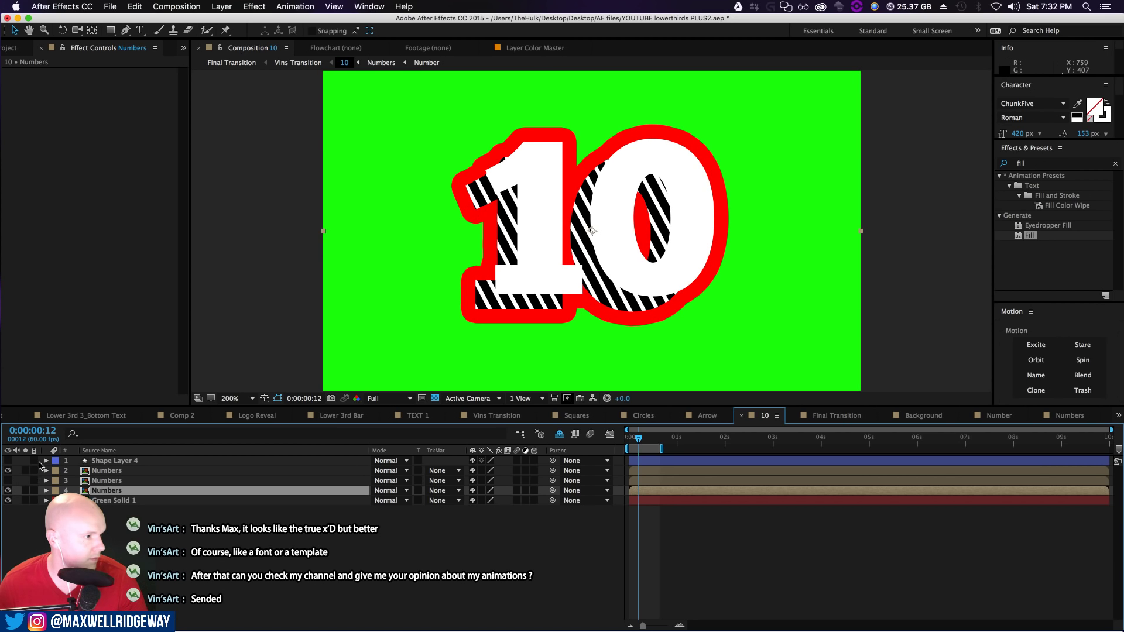
right_click(117, 490)
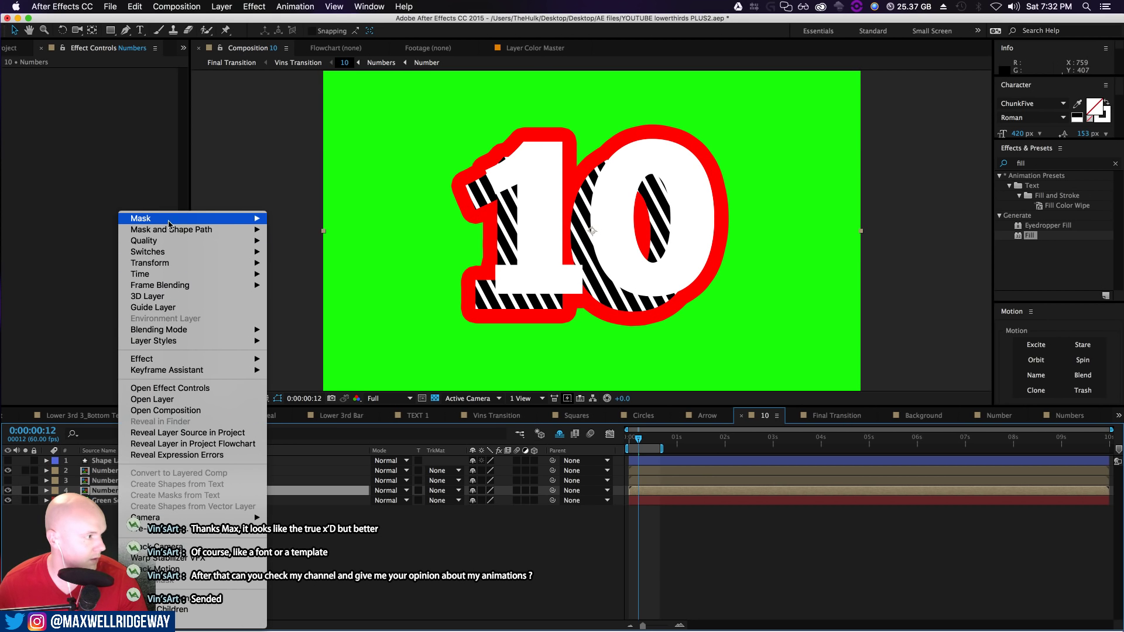
mouse_move(194, 219)
click(302, 222)
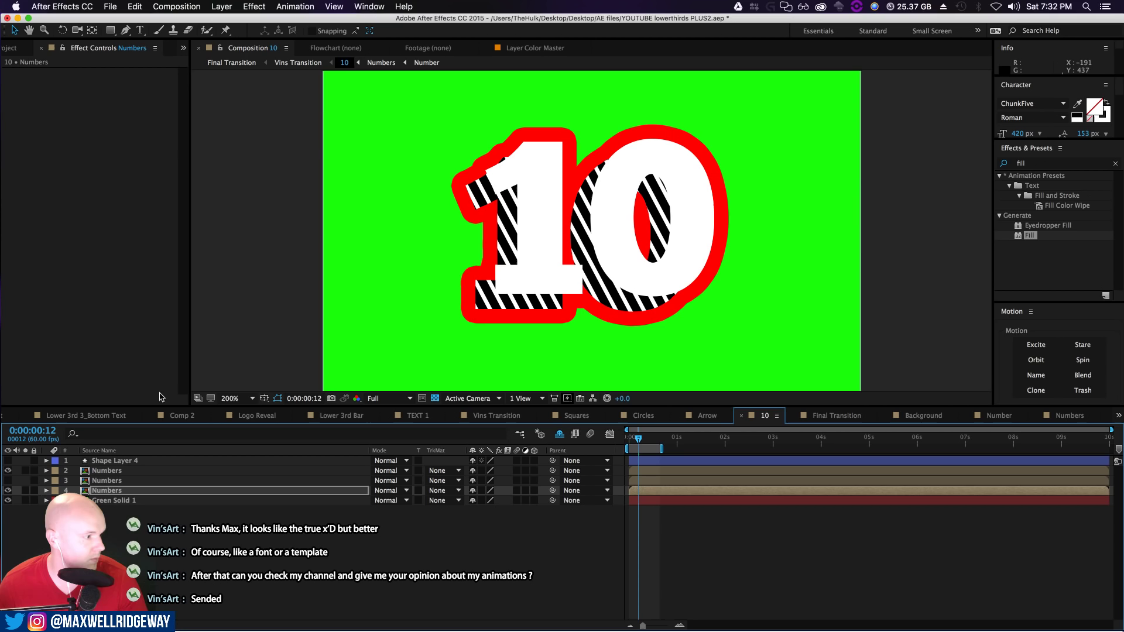
Expand the bottom Numbers layer and examine the settings of its new mask
click(107, 491)
click(46, 490)
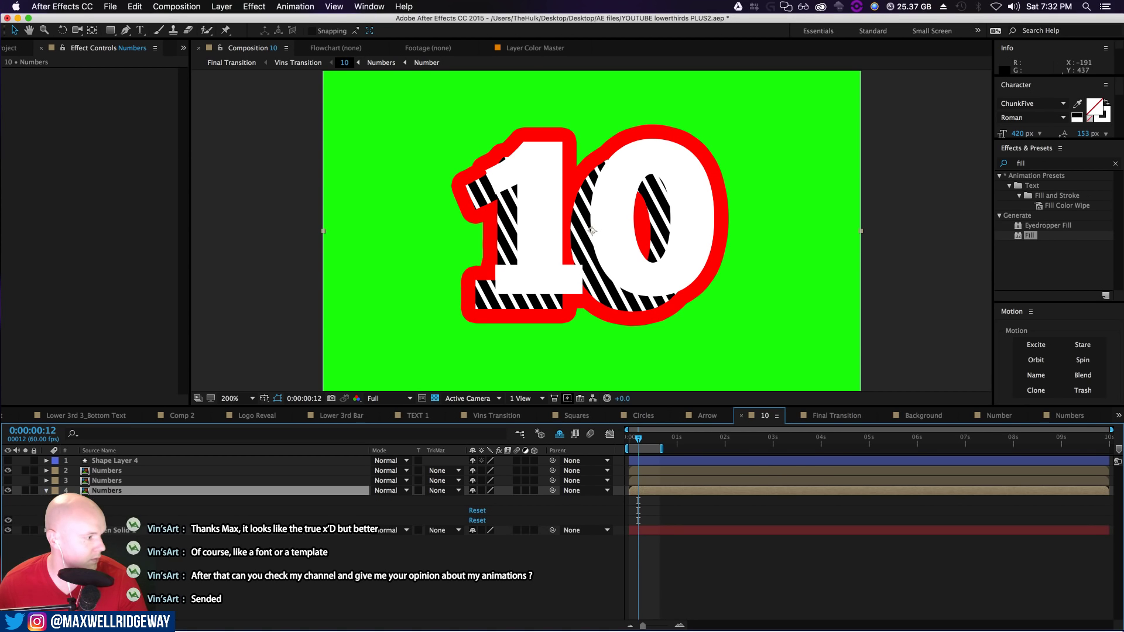
key(Return)
click(56, 501)
click(92, 510)
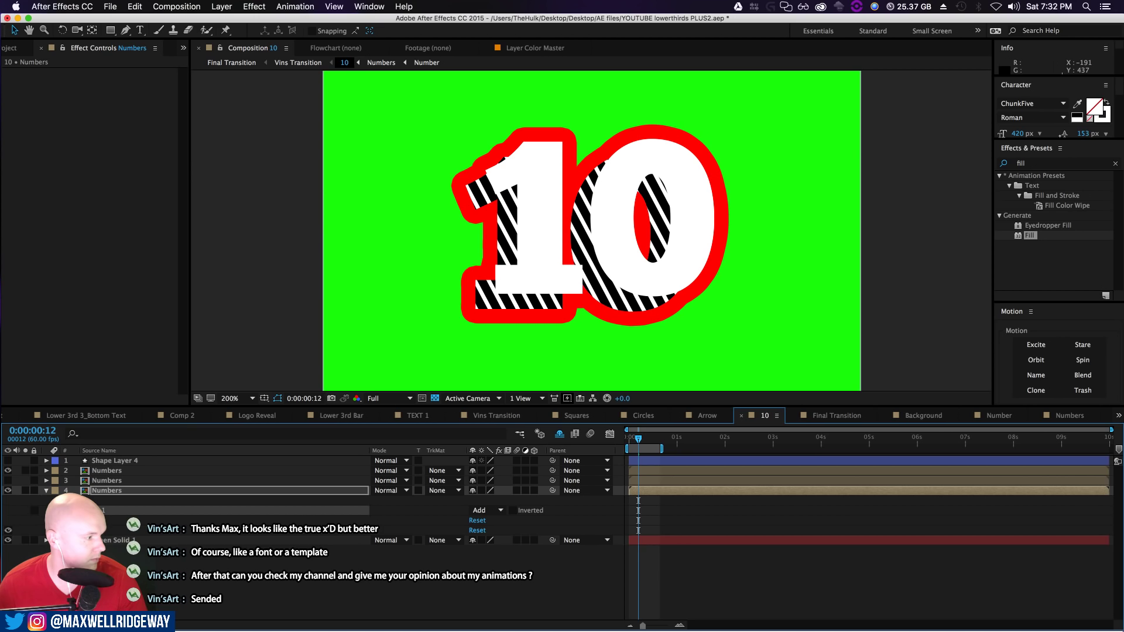
click(65, 511)
click(65, 510)
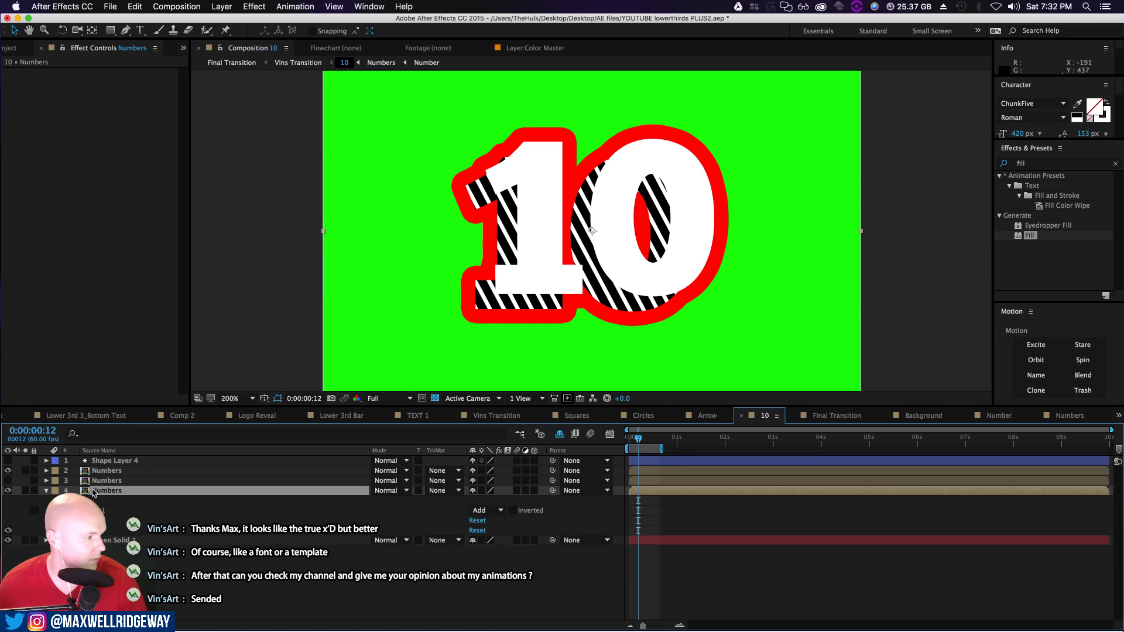
Delete the mask from the bottom Numbers layer in composition 10
double_click(109, 491)
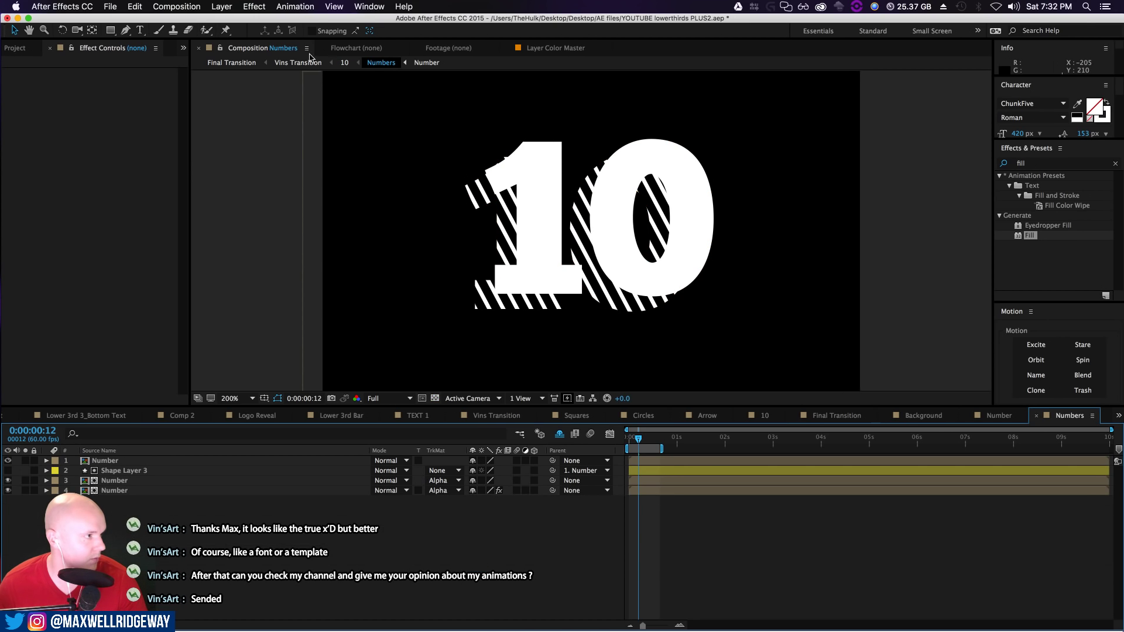
click(344, 63)
scroll(393, 305, down, 2)
scroll(439, 300, up, 1)
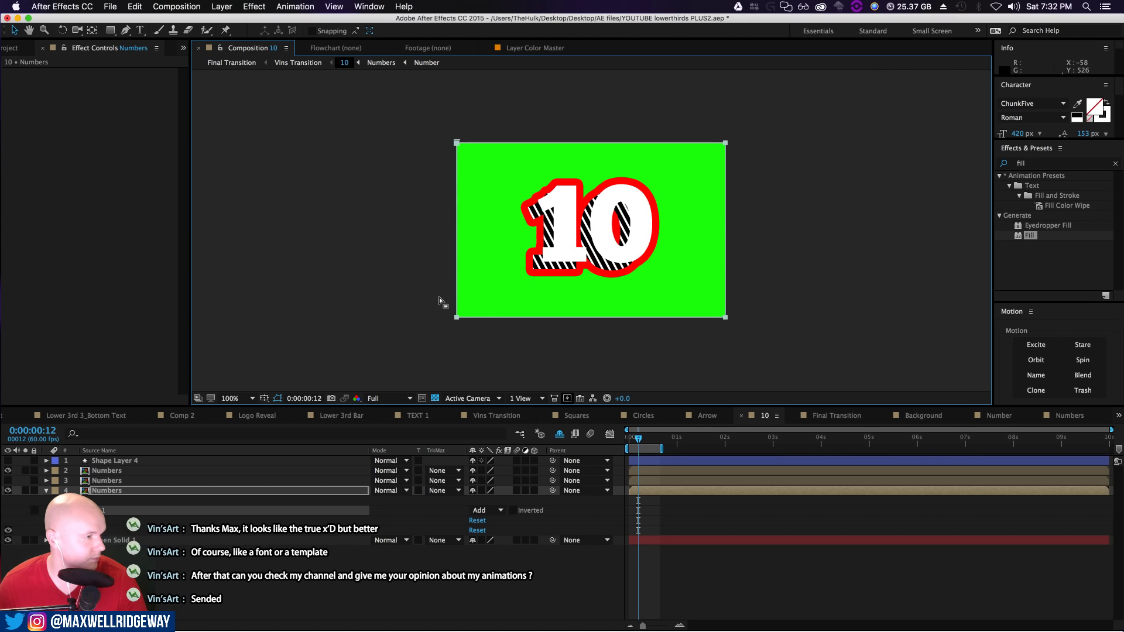
scroll(440, 299, up, 1)
scroll(361, 372, down, 1)
key(Delete)
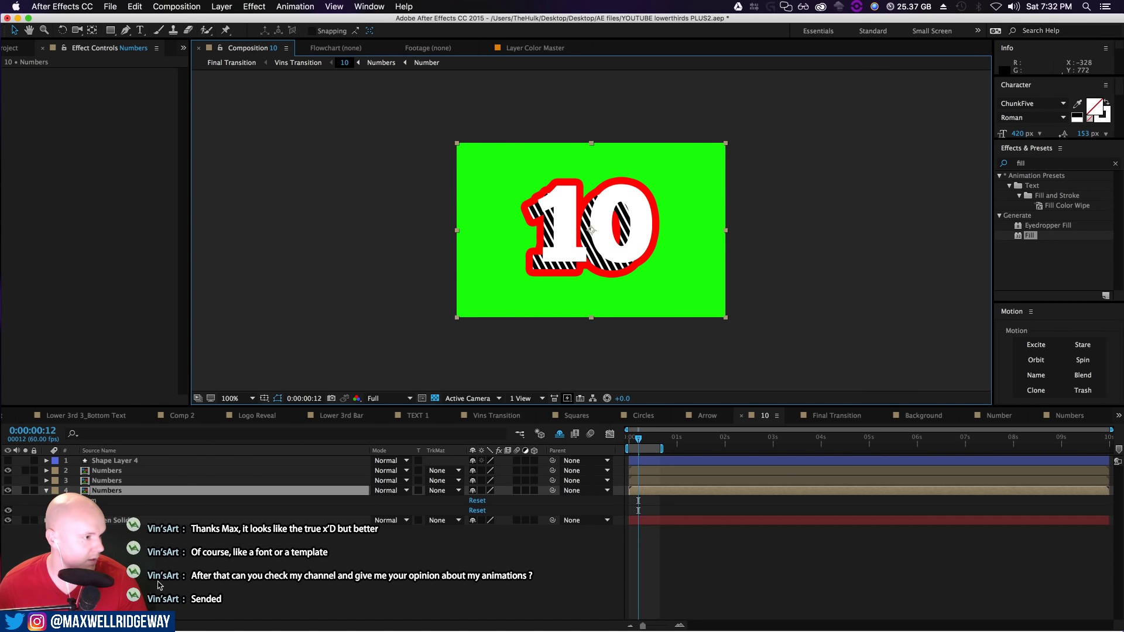
scroll(544, 313, up, 1)
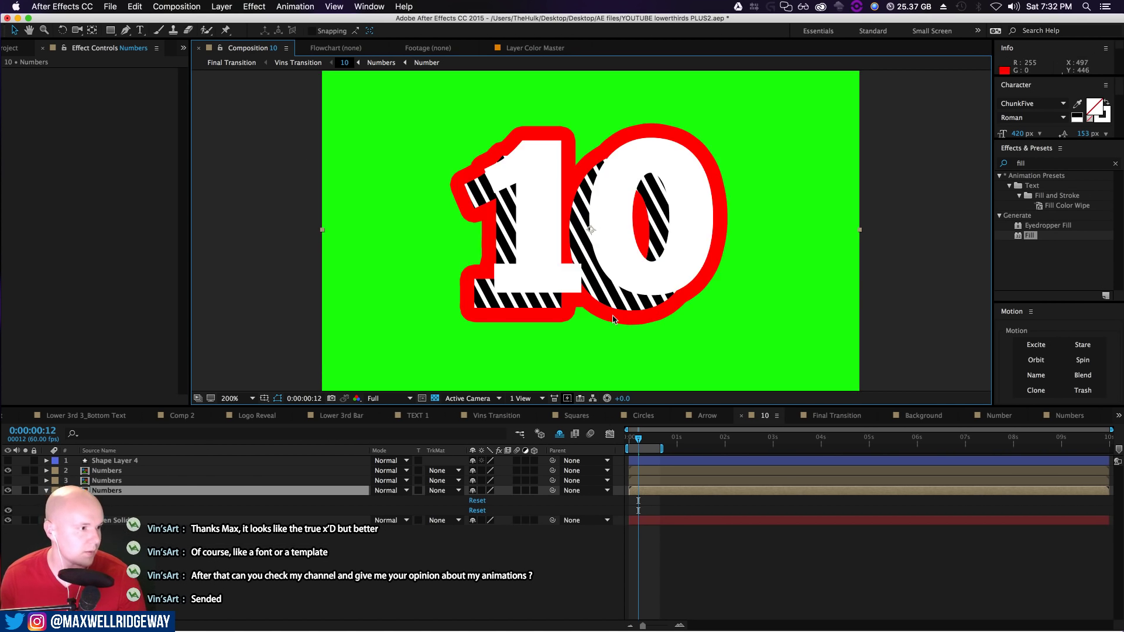
Show the middle Numbers layer and try it as an Alpha Matte for the bottom Numbers layer
click(149, 541)
click(103, 492)
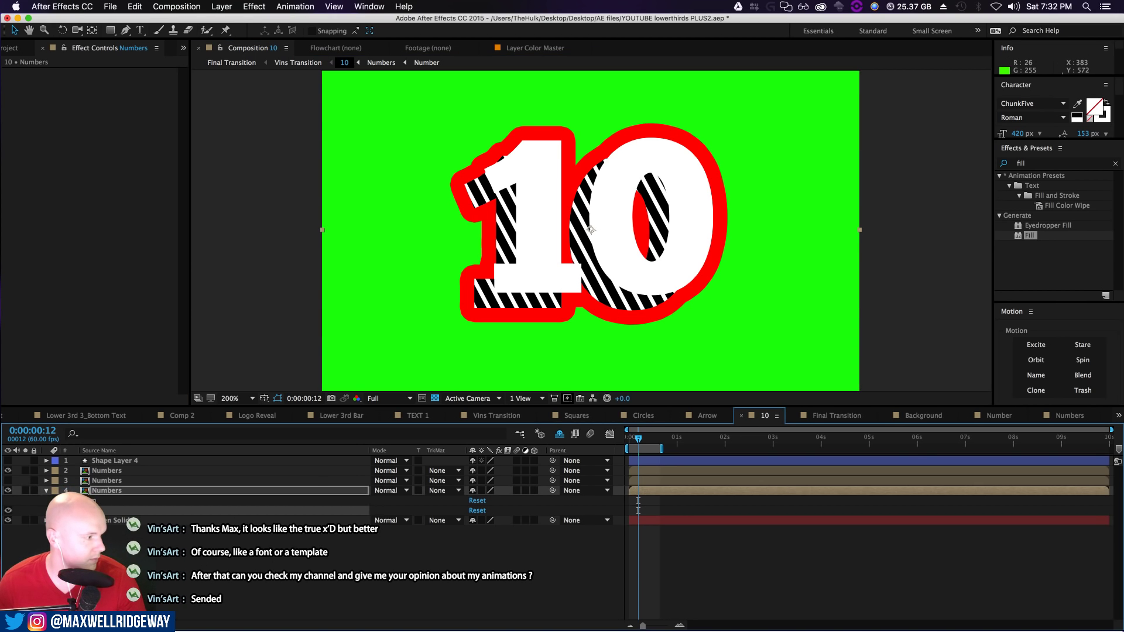
click(8, 480)
click(444, 491)
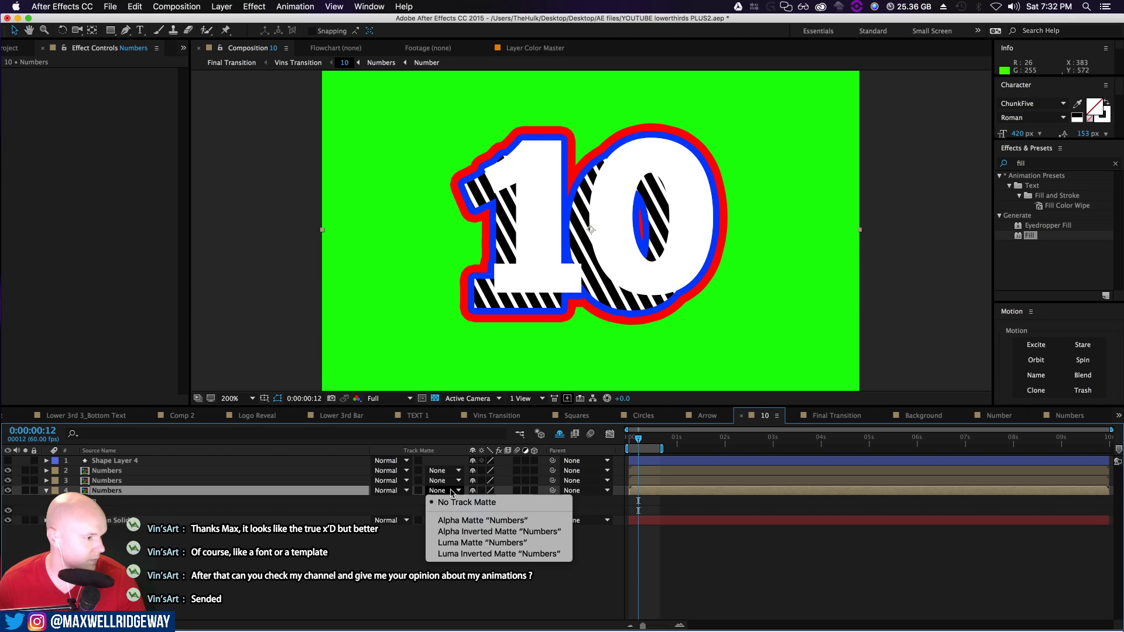
click(461, 521)
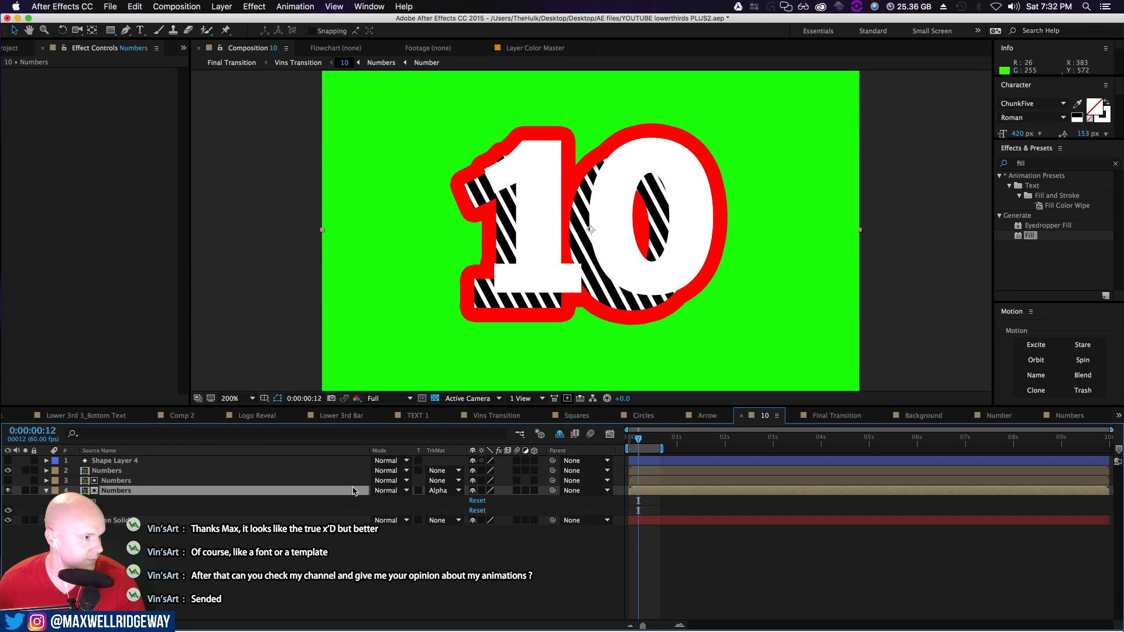
Toggle the visibility of the top and bottom Numbers layers to compare the matte's effect on the red outline
click(8, 471)
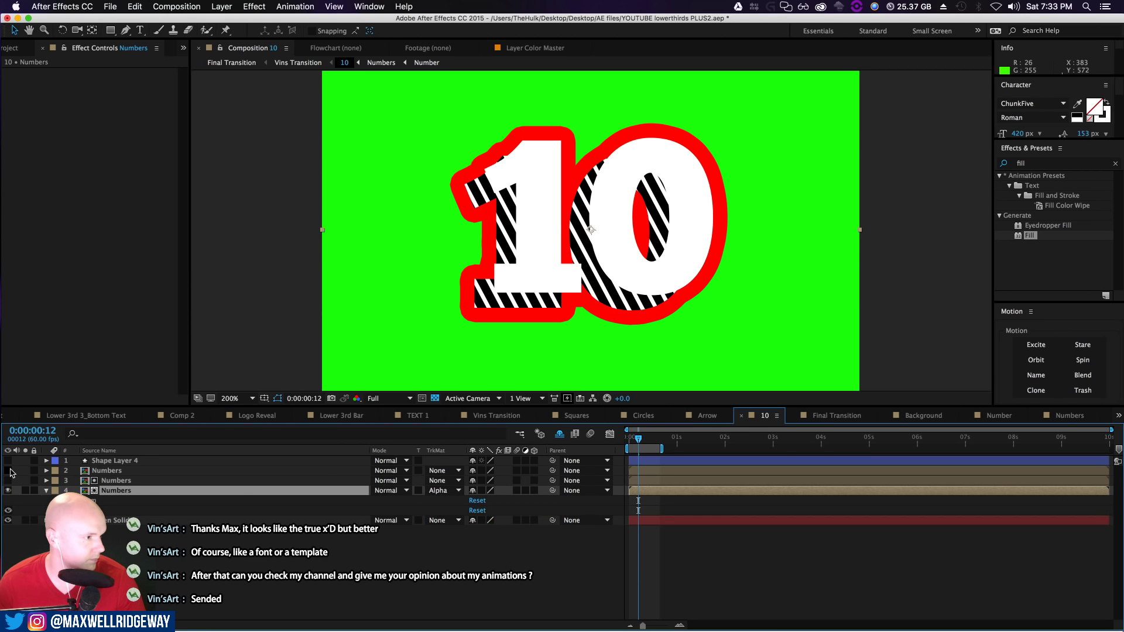
click(9, 472)
click(275, 557)
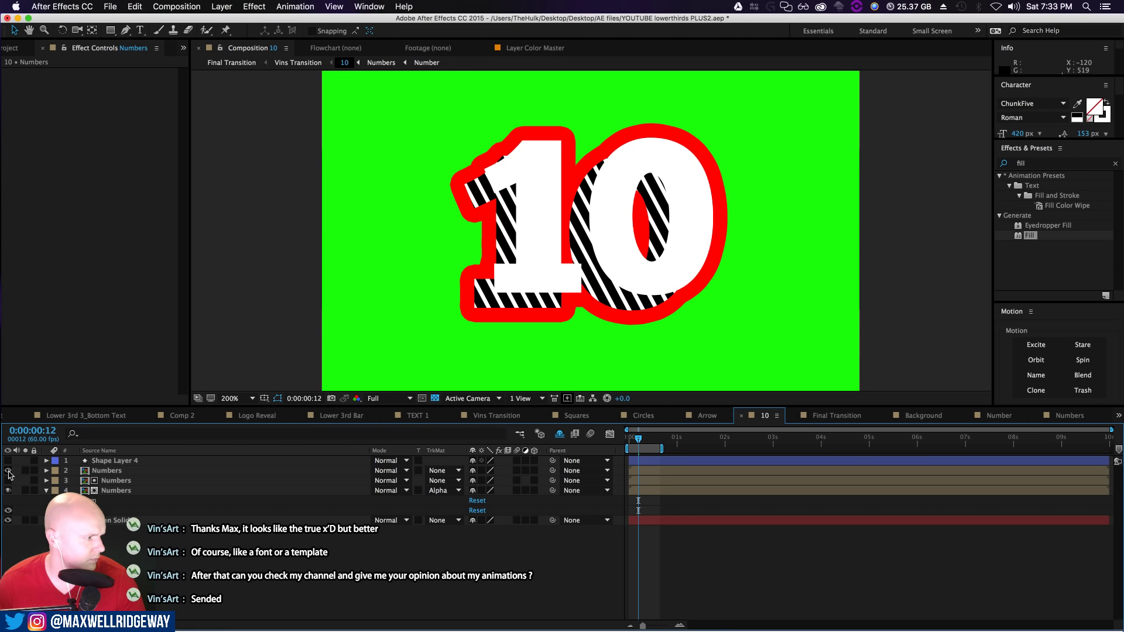
click(8, 490)
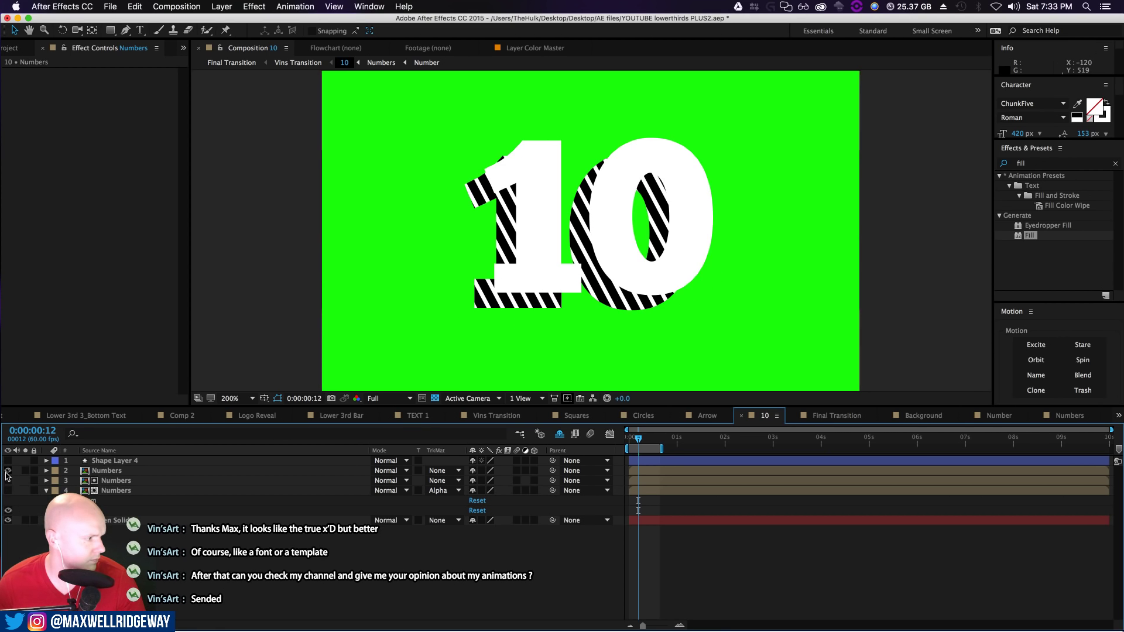
click(8, 472)
click(7, 472)
Remove the bottom Numbers layer's track matte and leave that layer visible with the top Numbers layer hidden
click(442, 490)
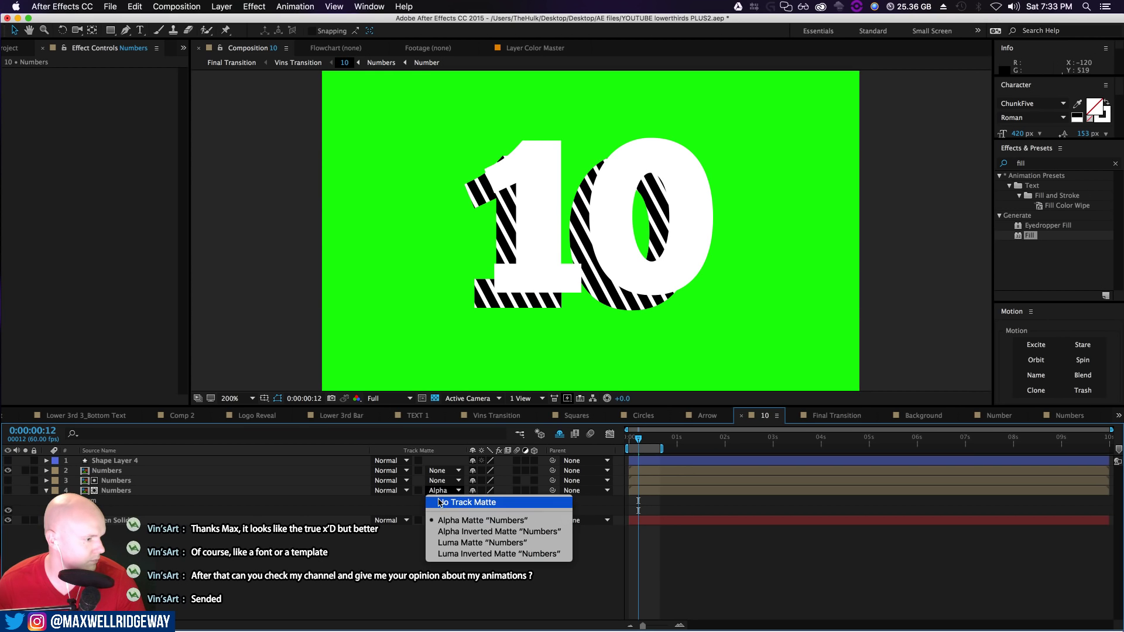
click(451, 502)
click(8, 491)
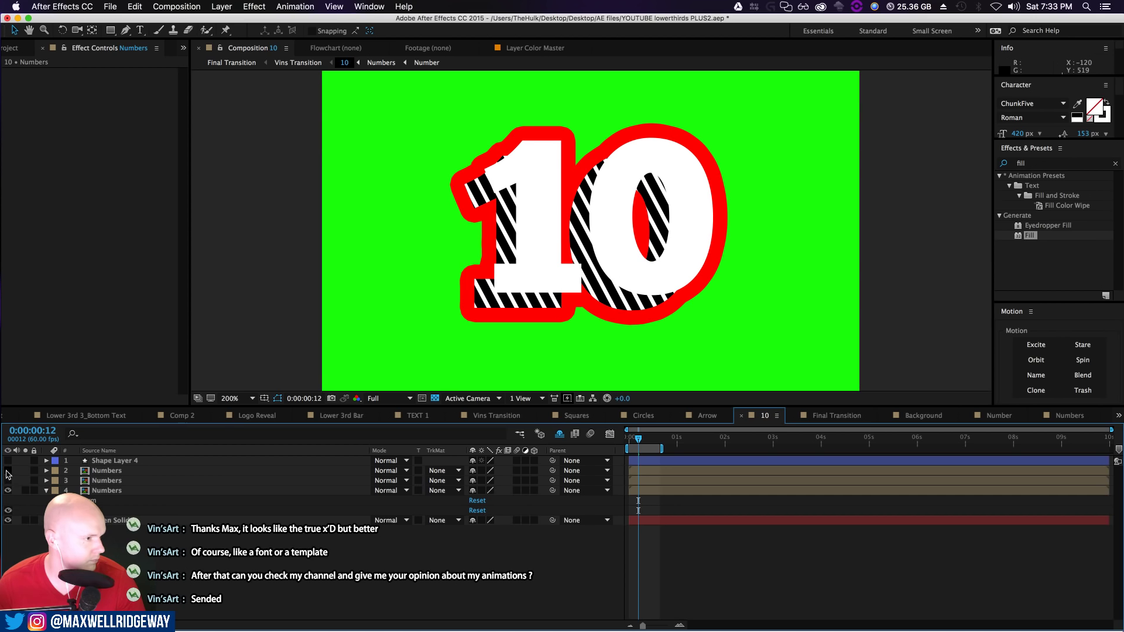
click(8, 492)
click(7, 491)
Examine the stroke layer style's blending options and settings on the bottom Numbers layer, and collapse them
click(56, 510)
click(66, 531)
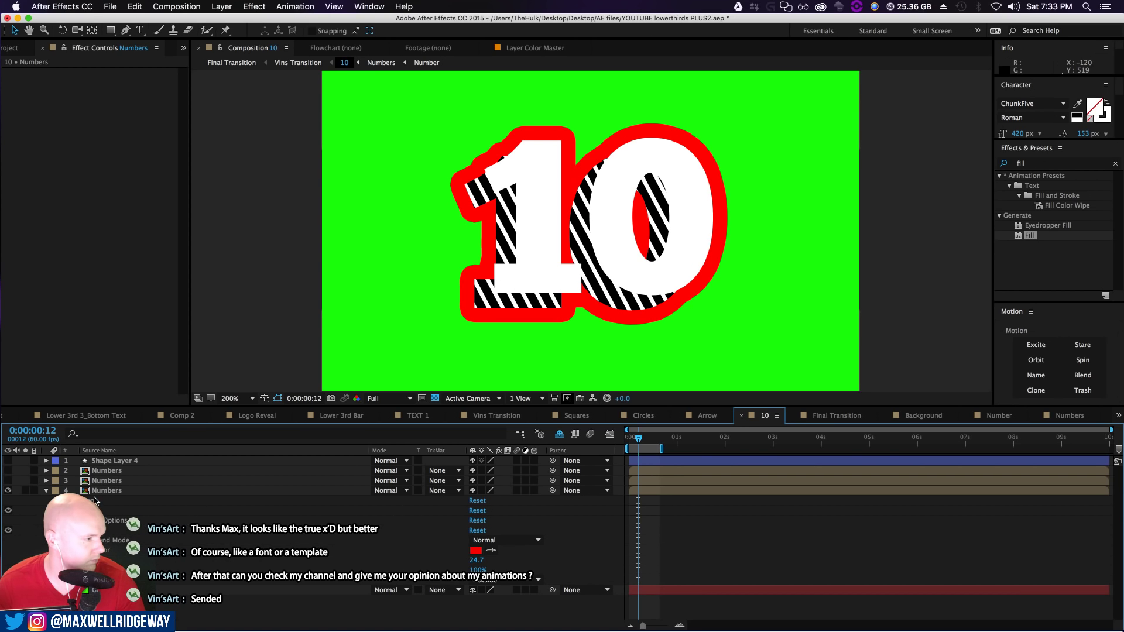
click(56, 510)
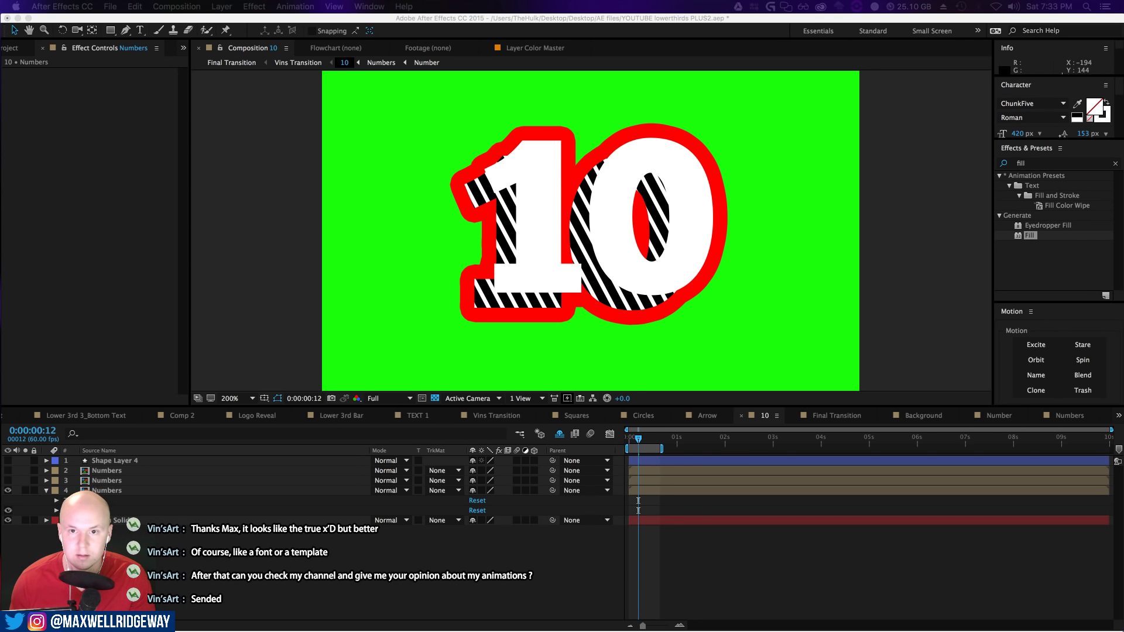
Switch to the Vin'sArt YouTube channel in Chrome and watch parts of its trailer from the beginning
drag(1, 88, 381, 64)
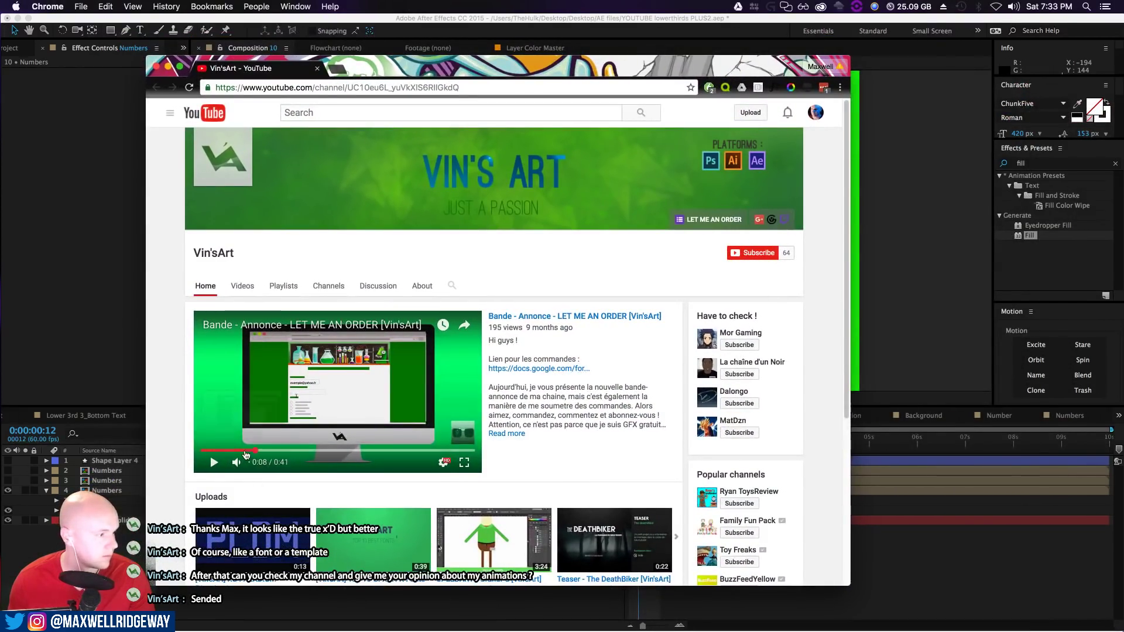
click(203, 450)
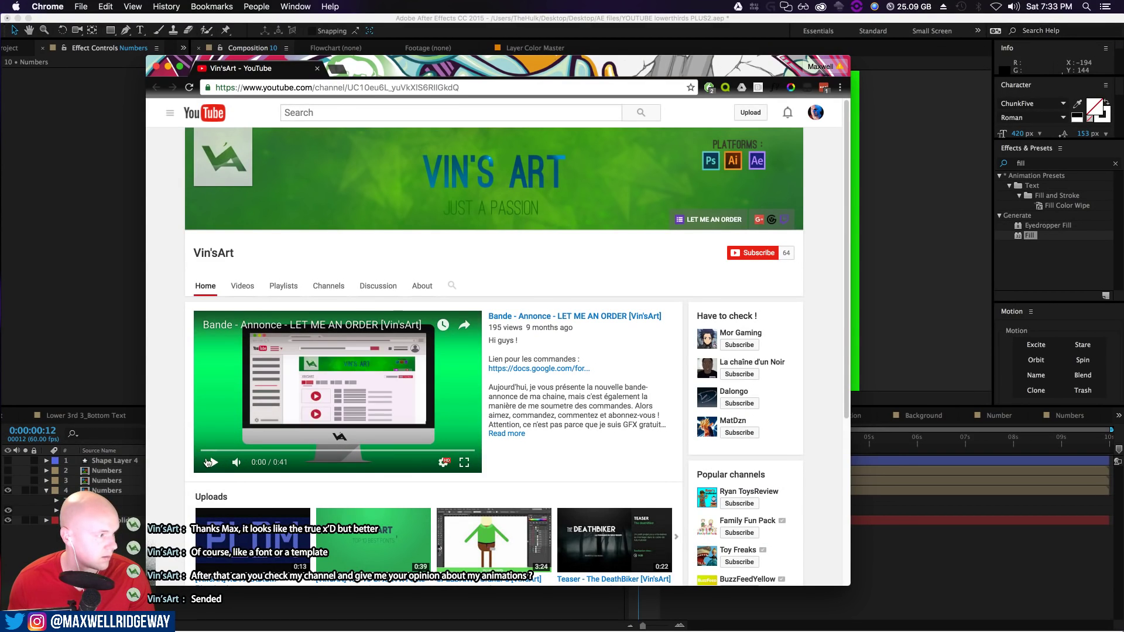
click(214, 462)
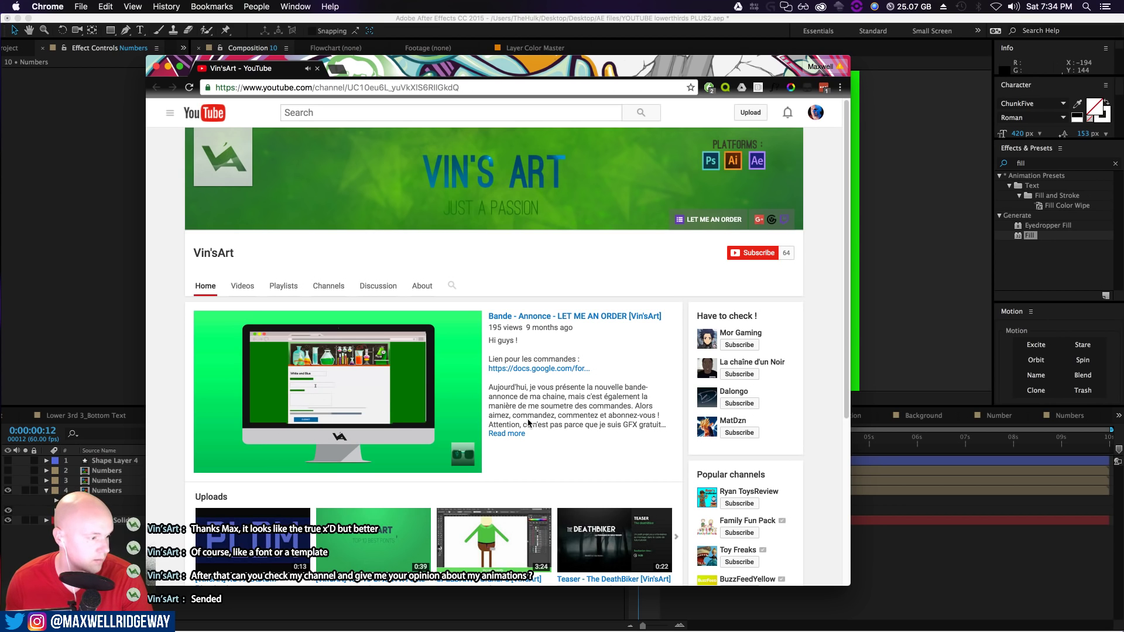
scroll(529, 417, down, 1)
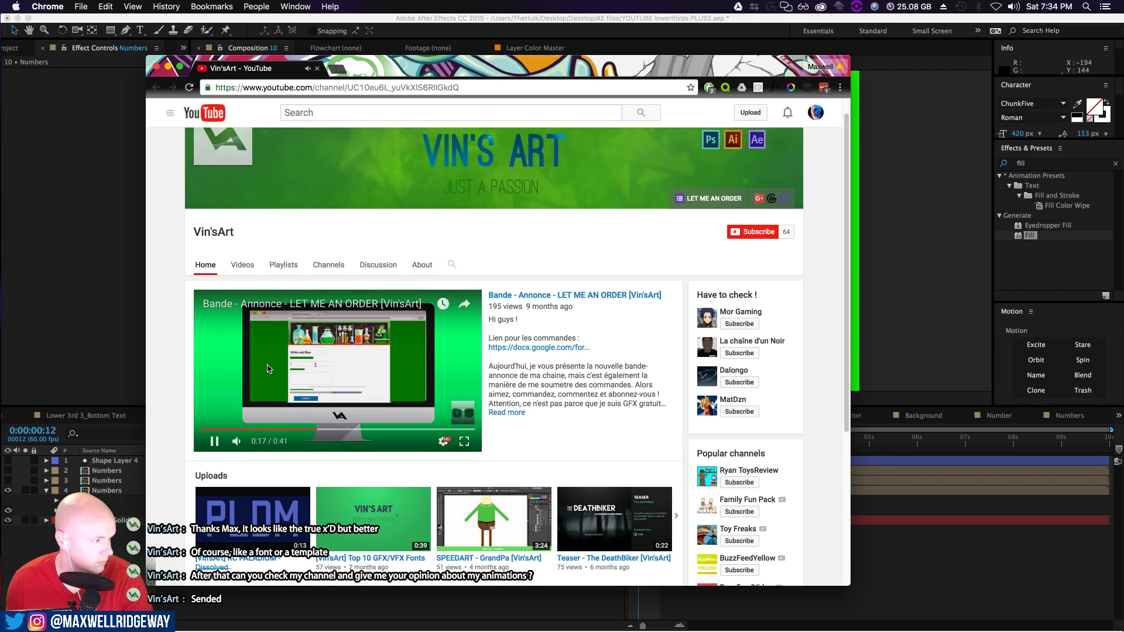
click(417, 431)
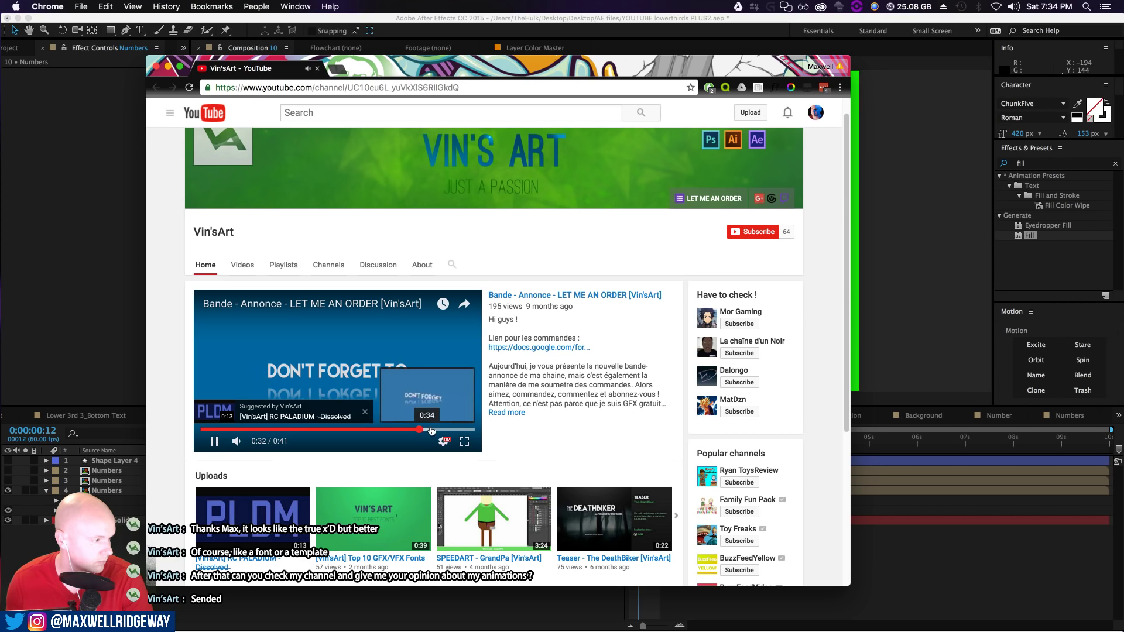
click(214, 441)
scroll(540, 419, down, 5)
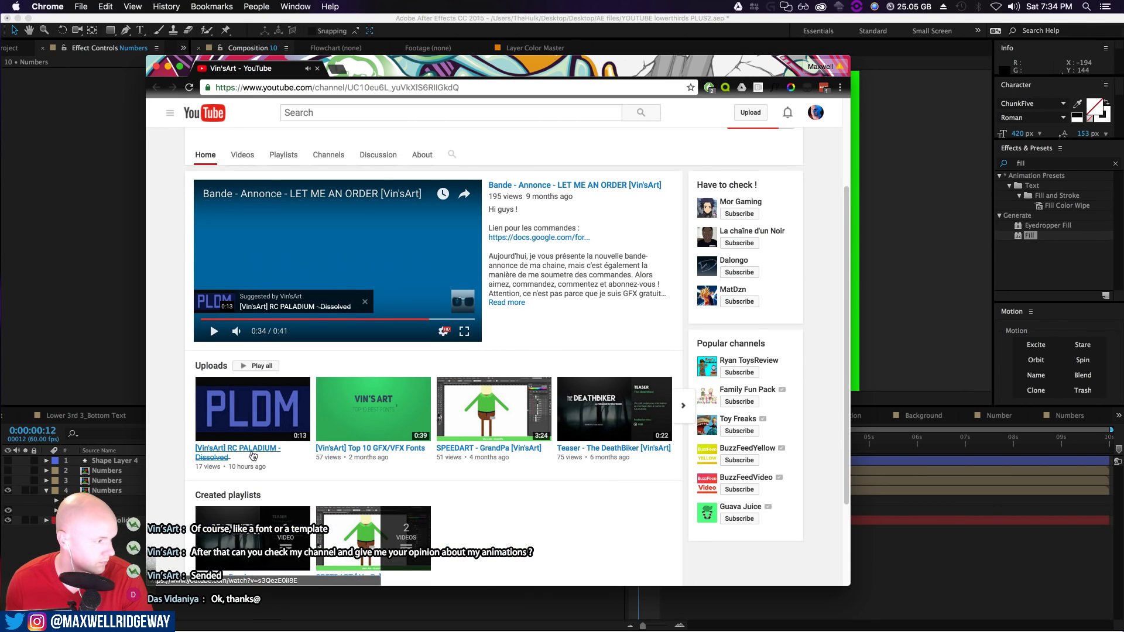
Watch the channel's RC PALADIUM video and return to the channel page
click(255, 453)
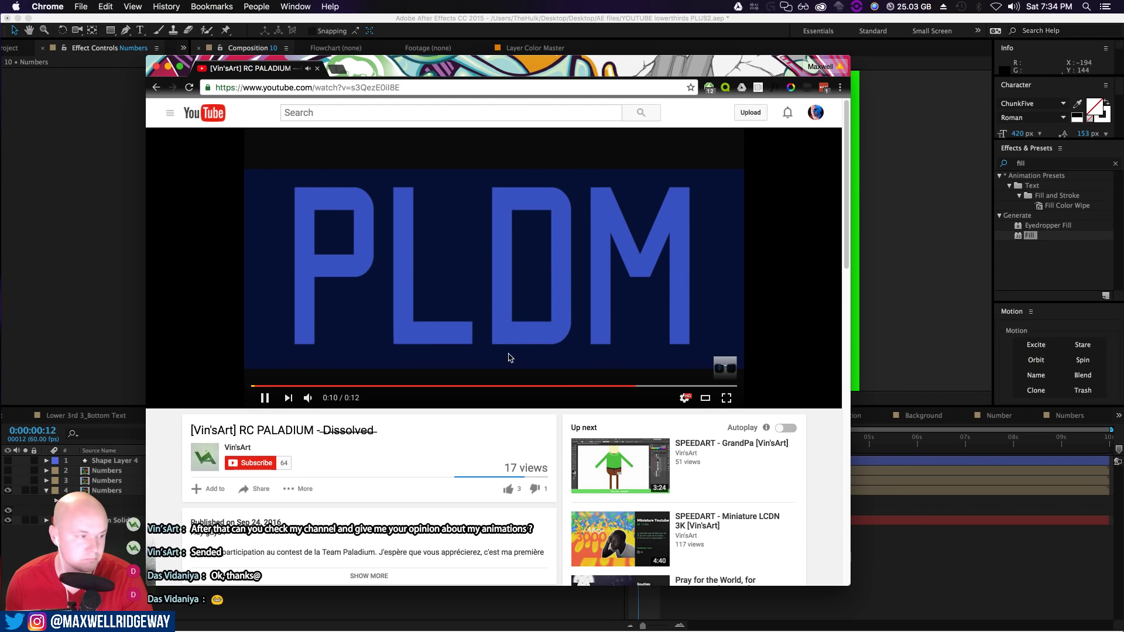
click(264, 398)
click(156, 87)
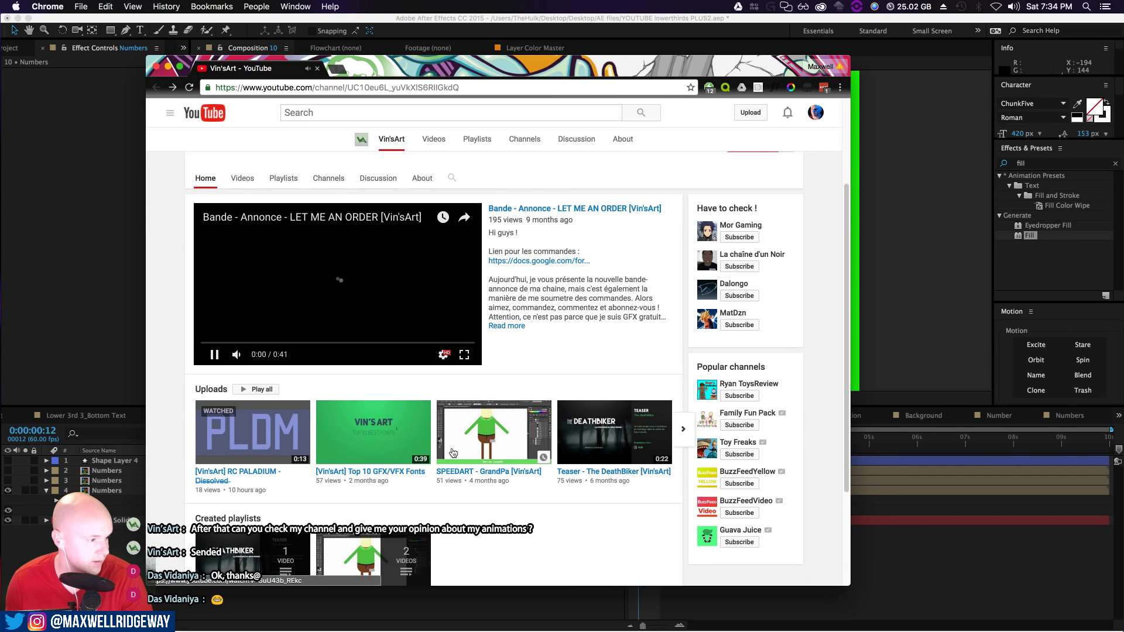
Open the "SPEEDART - GrandPa" video and subscribe to the Vin'sArt channel
click(480, 471)
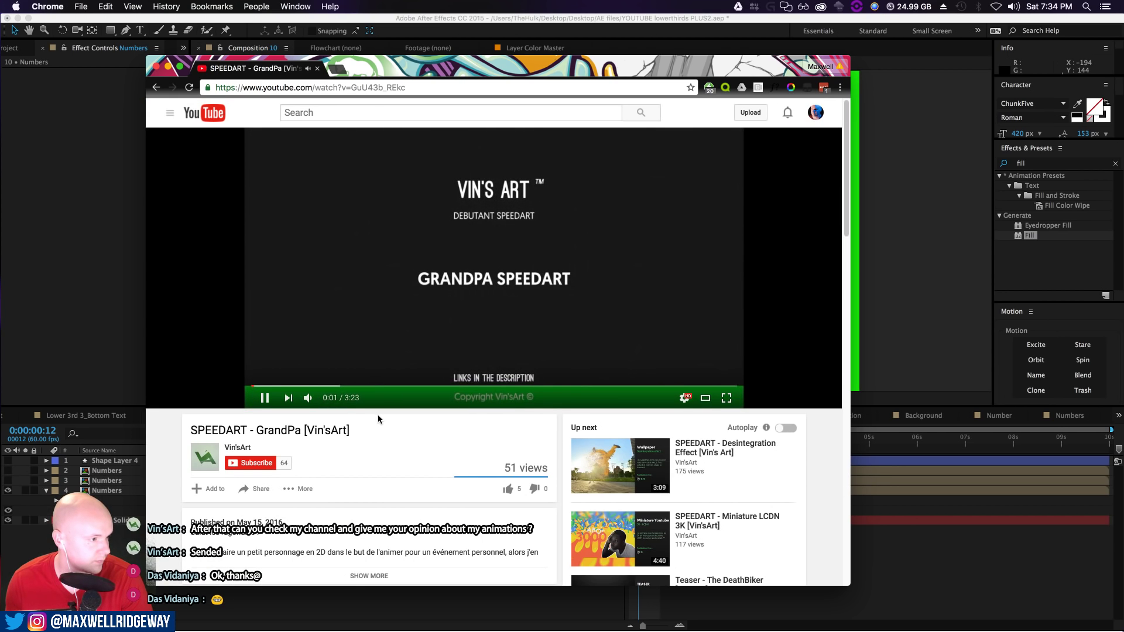
click(253, 463)
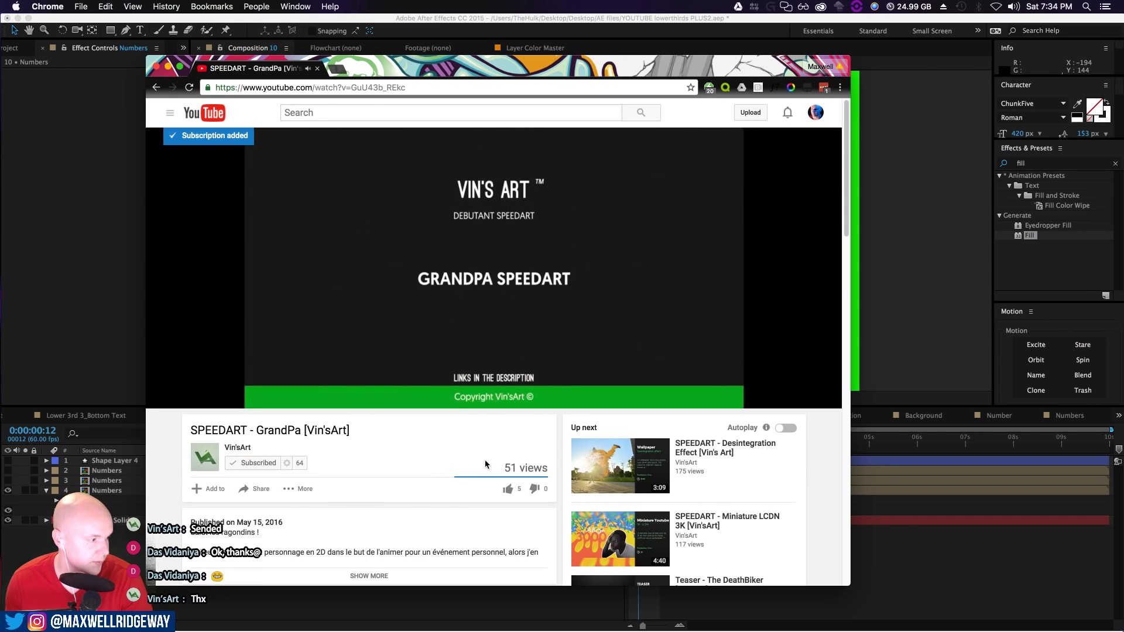
Skim through the "SPEEDART - GrandPa" video and like it
click(308, 387)
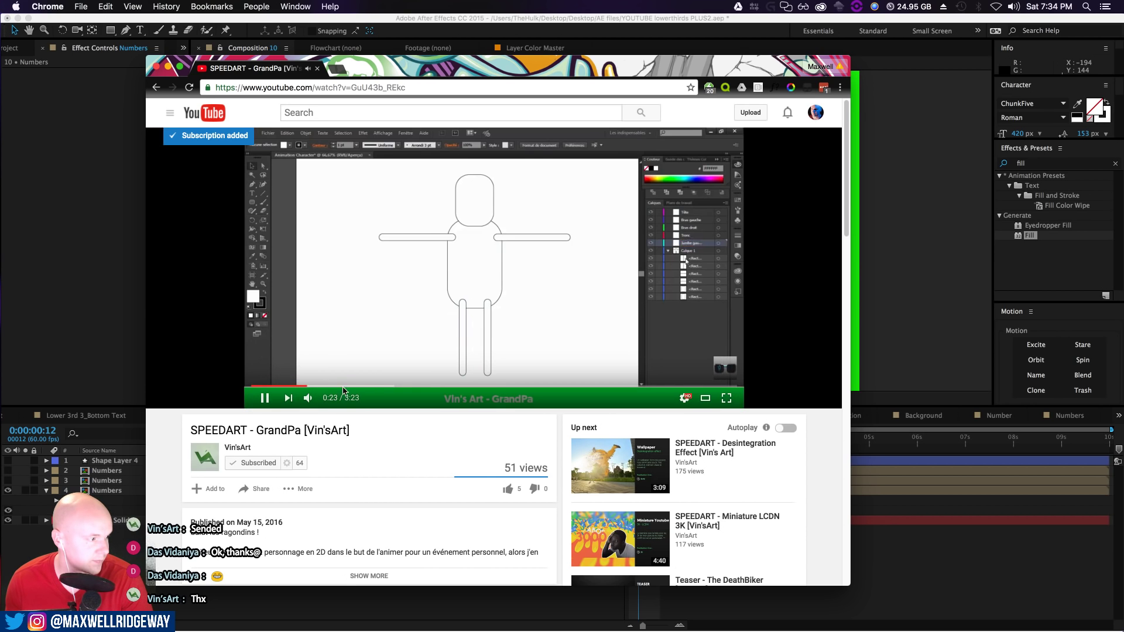
click(380, 390)
click(408, 387)
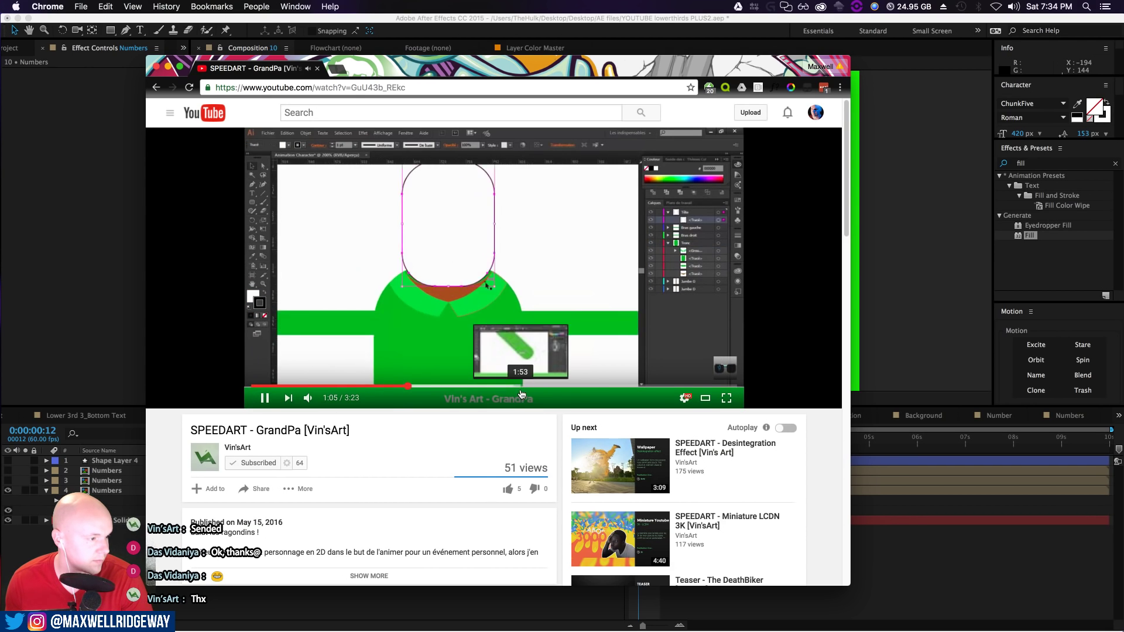
click(522, 387)
click(588, 389)
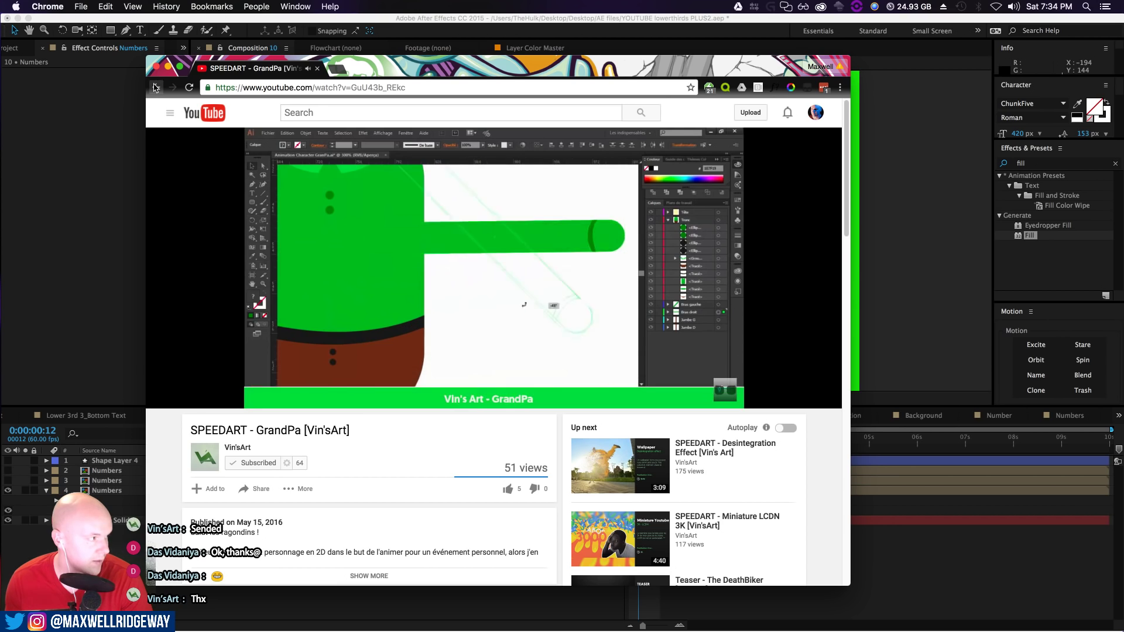
click(507, 489)
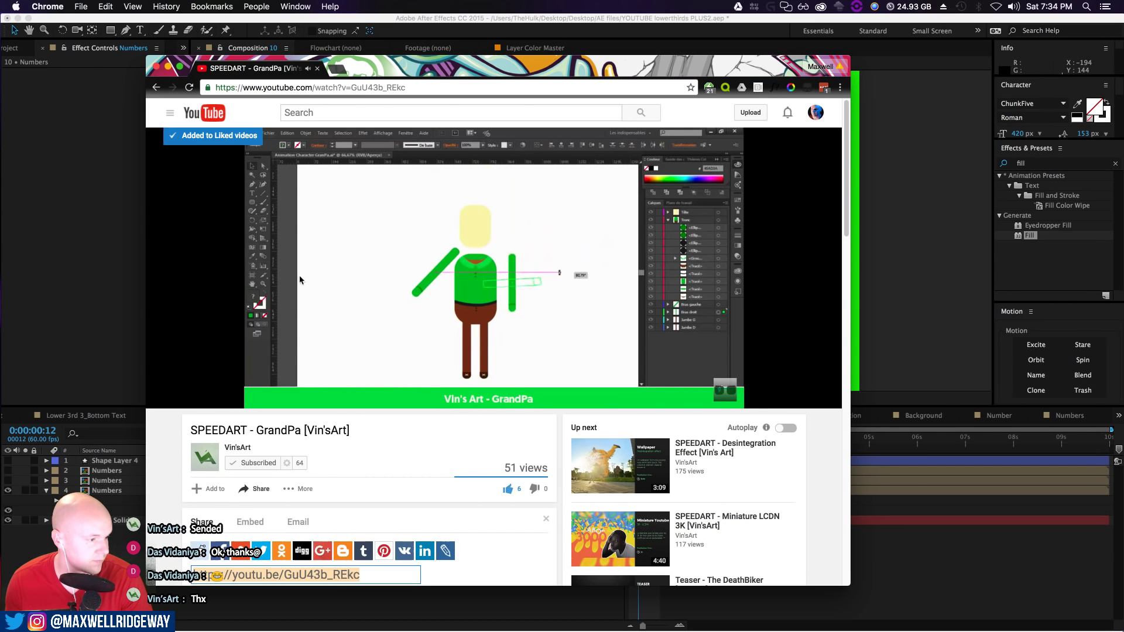
Look through the channel's full list of uploaded videos and minimize the browser window
click(155, 87)
scroll(485, 361, down, 4)
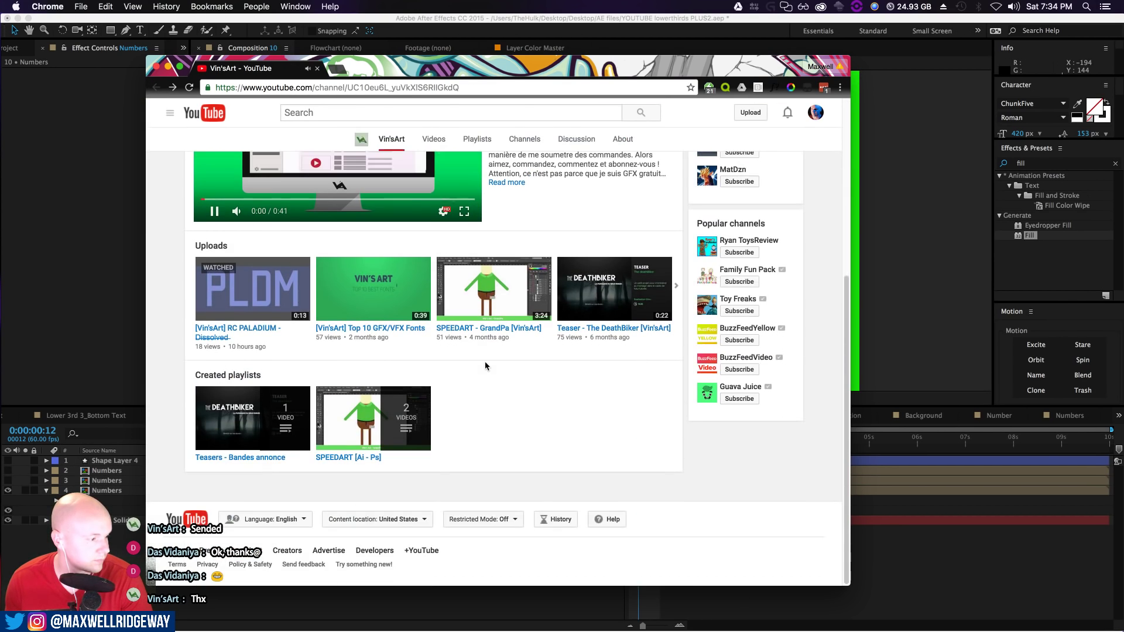
scroll(461, 346, up, 5)
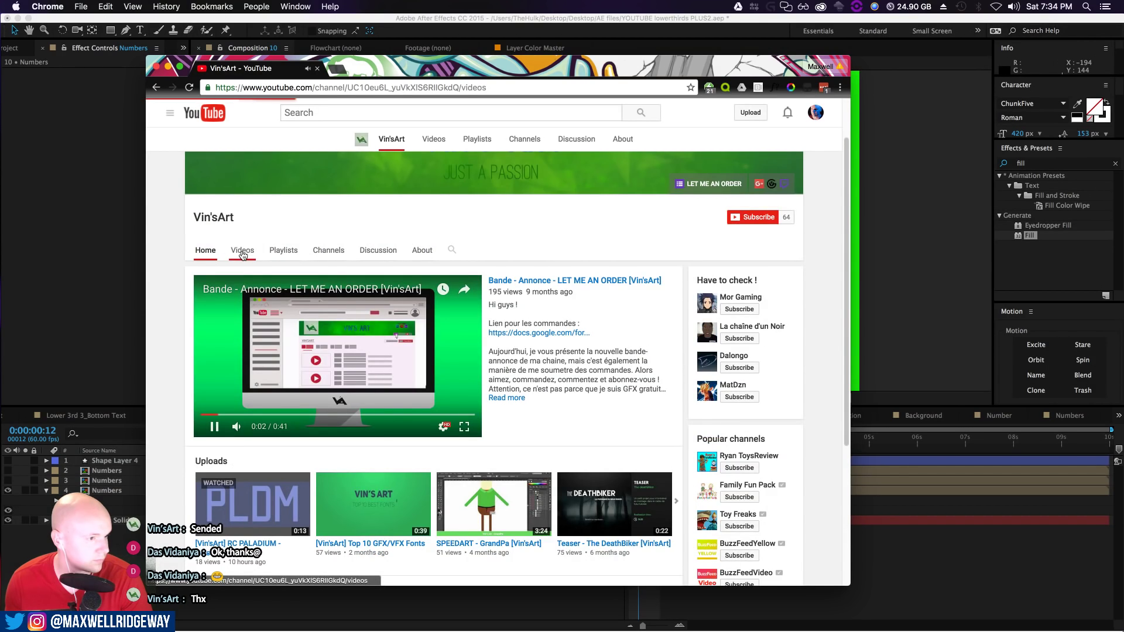
click(243, 253)
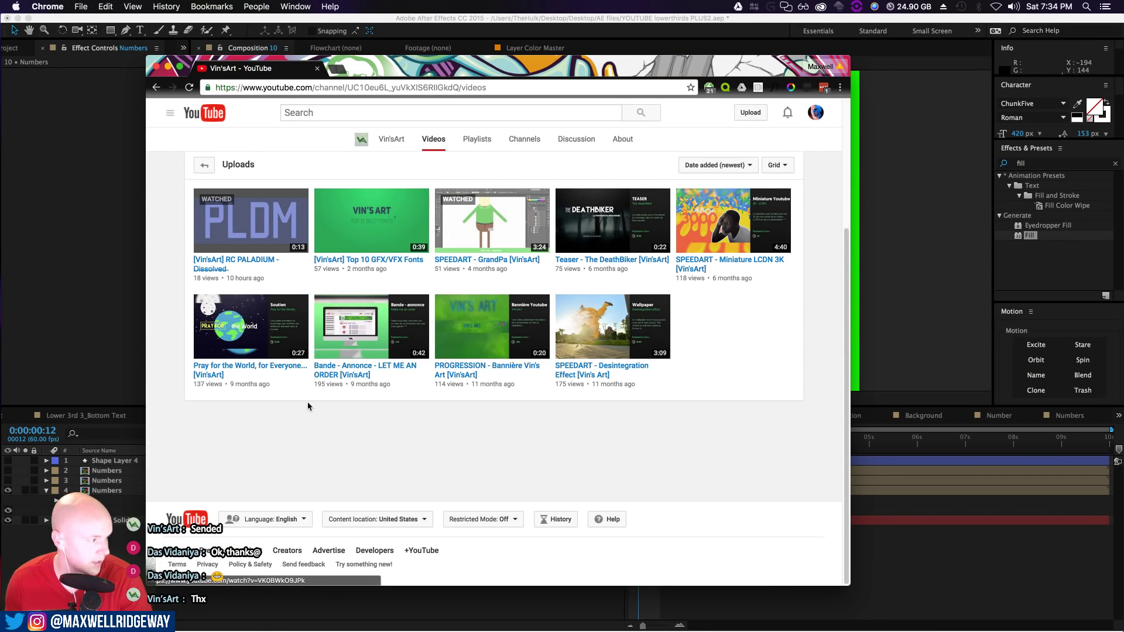
click(168, 68)
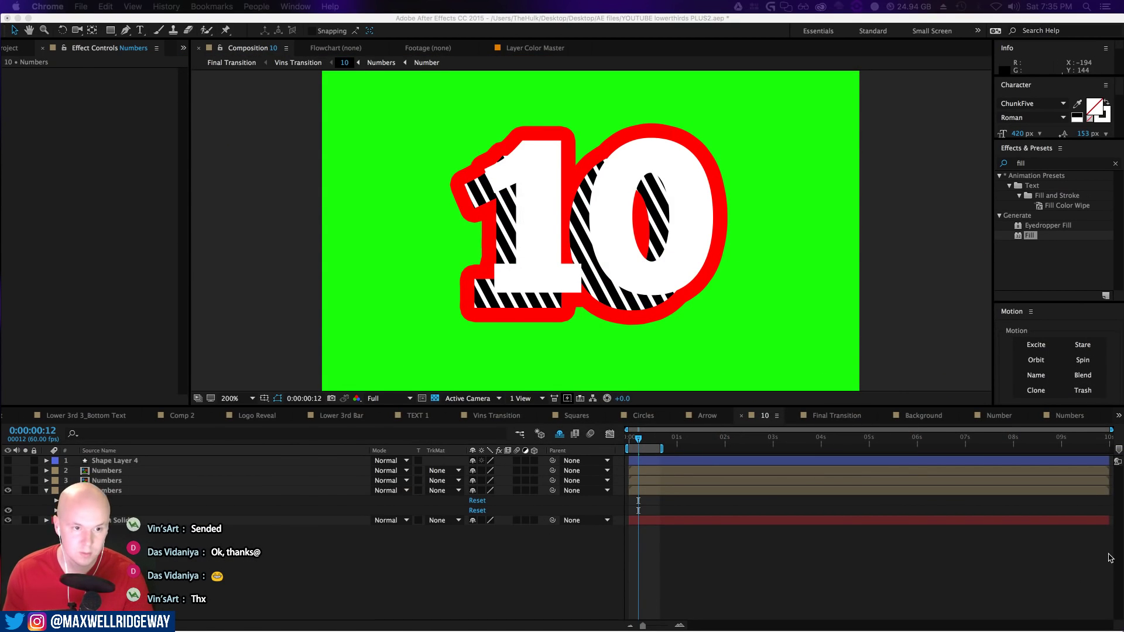
Save the YOUTUBE lowerthirds PLUS2 project and finish opening IG Logo L3 by accepting the version conversion and the missing font and file
click(558, 542)
key(super+s)
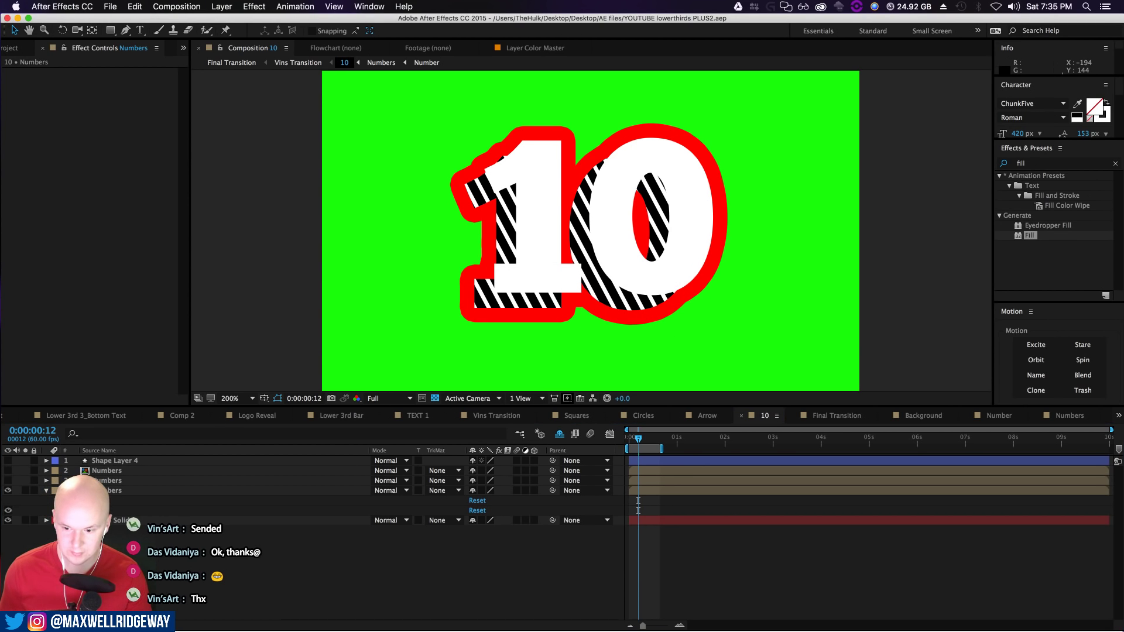
key(super+Tab)
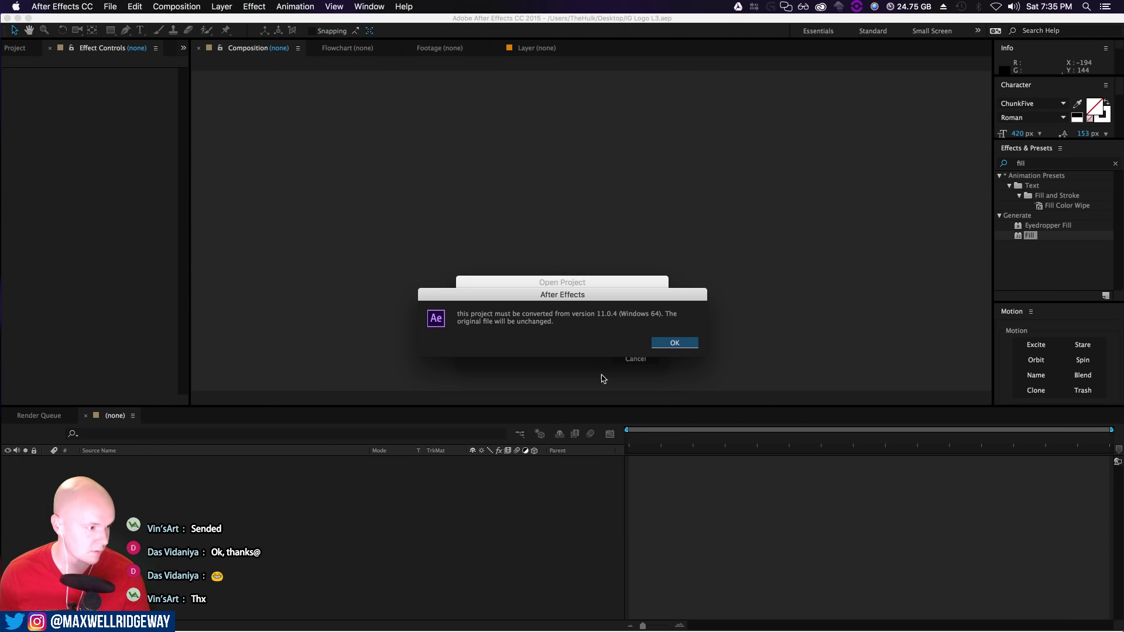
click(658, 343)
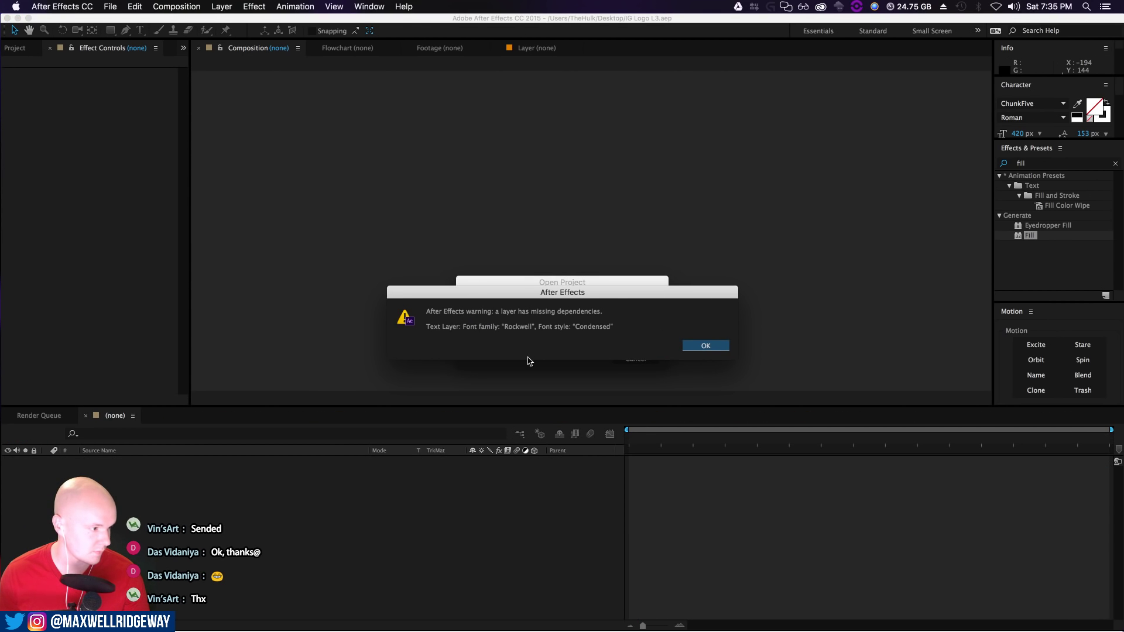
click(691, 346)
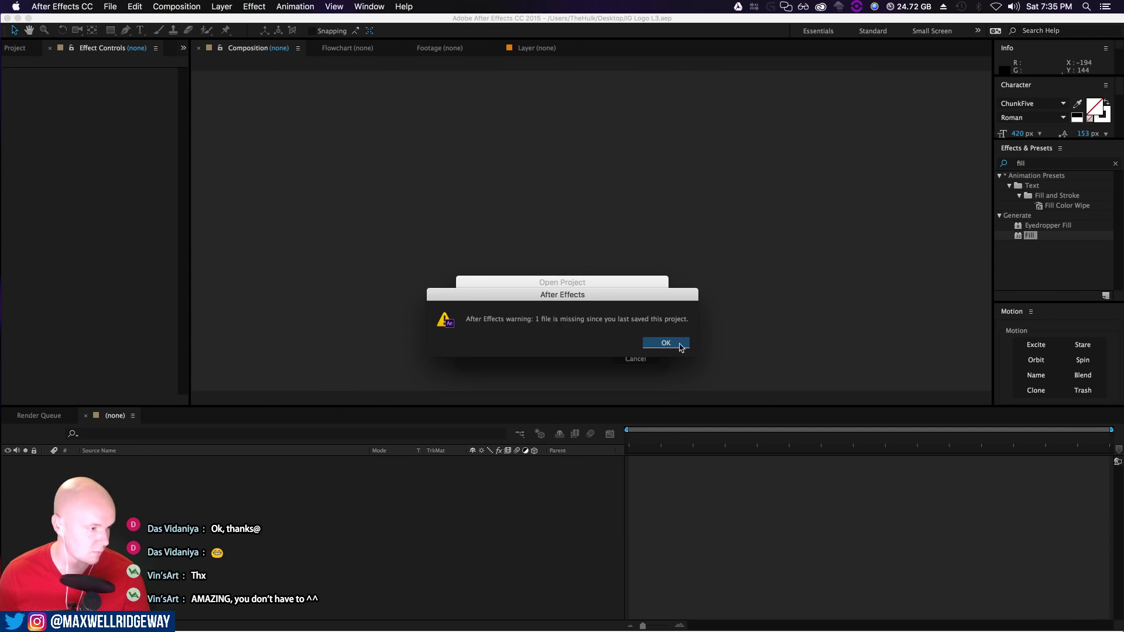
click(661, 344)
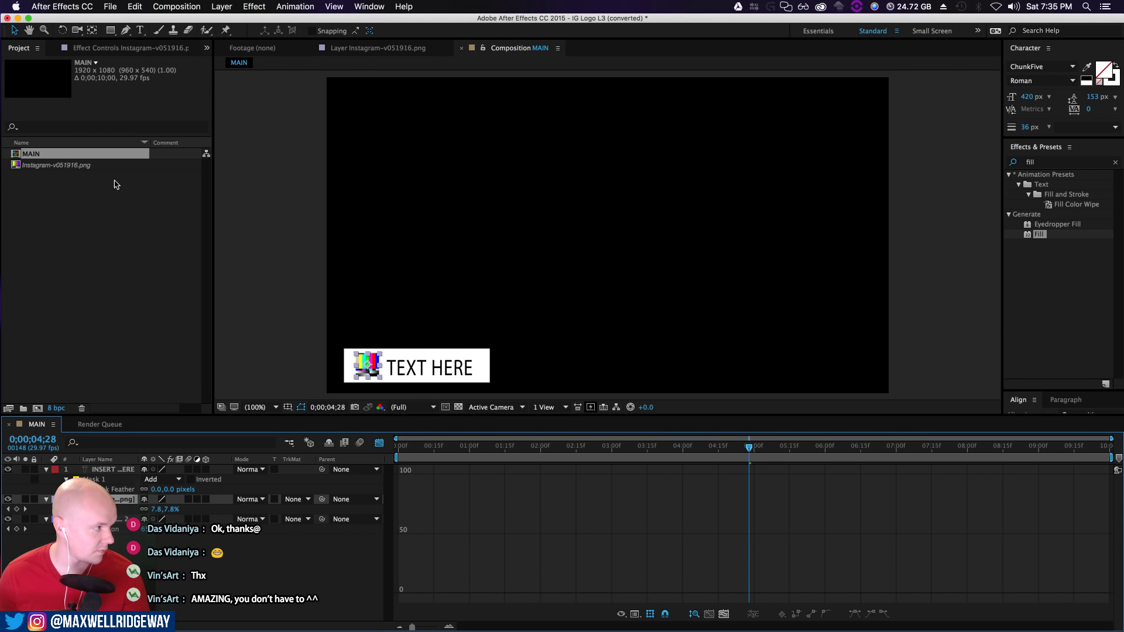
Try to reload the missing Instagram-v051916.png footage in the project
click(81, 166)
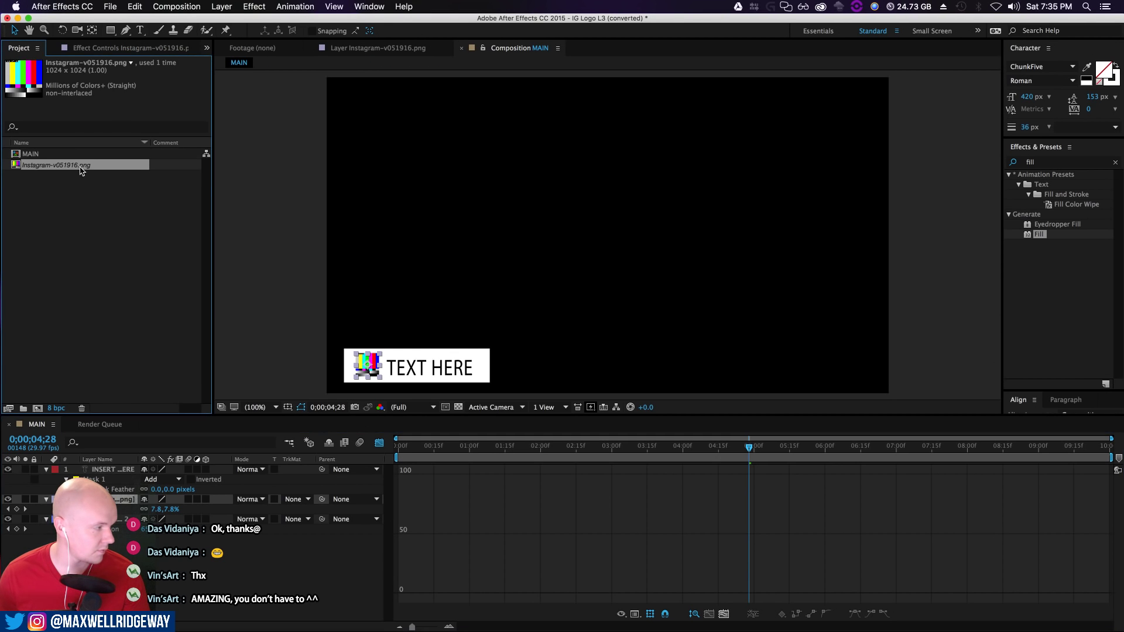
right_click(17, 167)
click(82, 251)
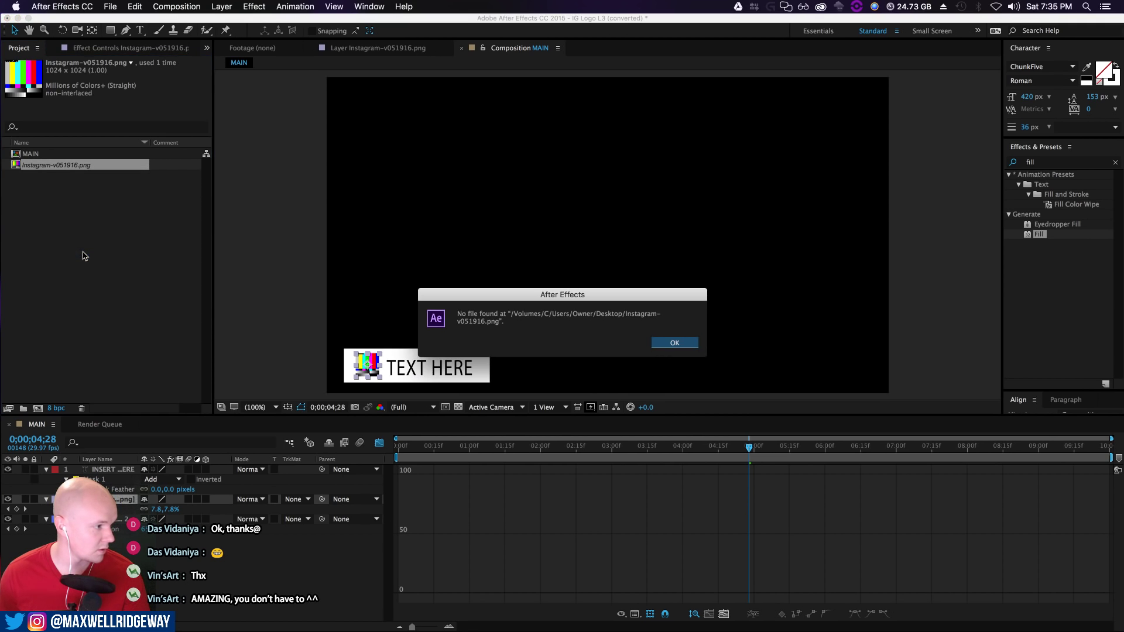
click(686, 344)
Replace the missing Instagram-v051916.png footage with the downloaded transparent-background Instagram logo PNG from the Desktop
right_click(18, 169)
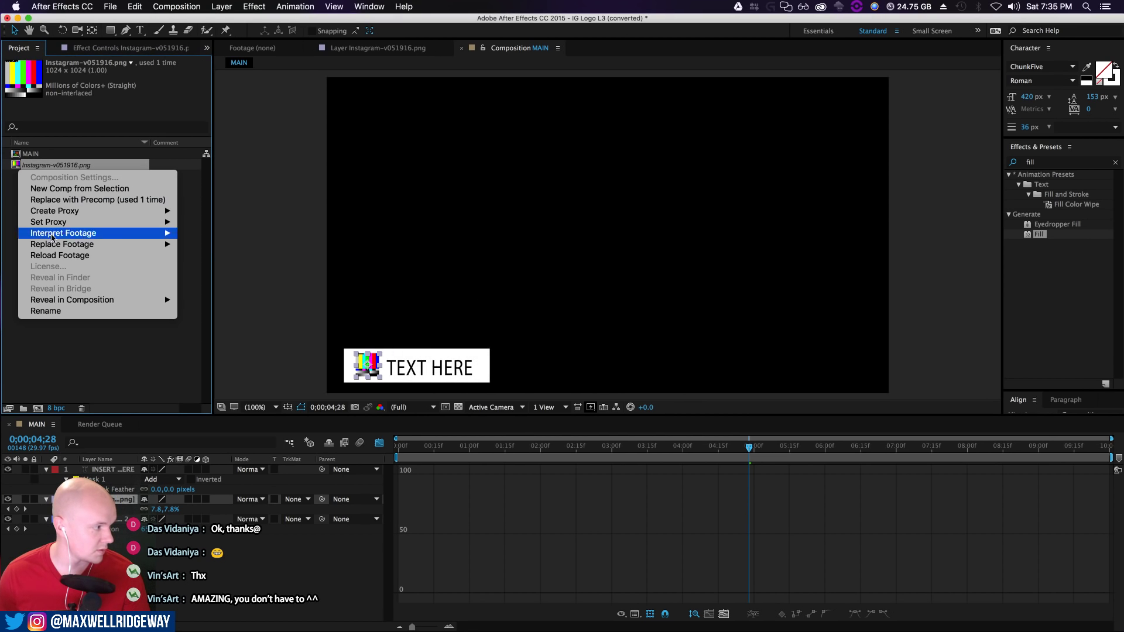
mouse_move(69, 245)
click(199, 244)
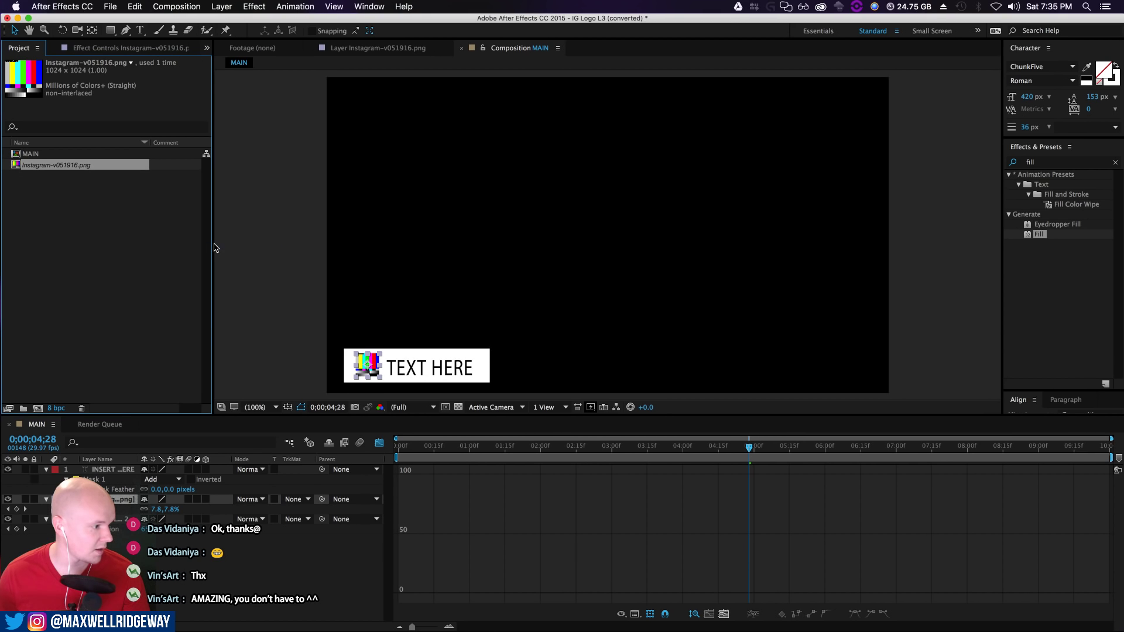
click(391, 193)
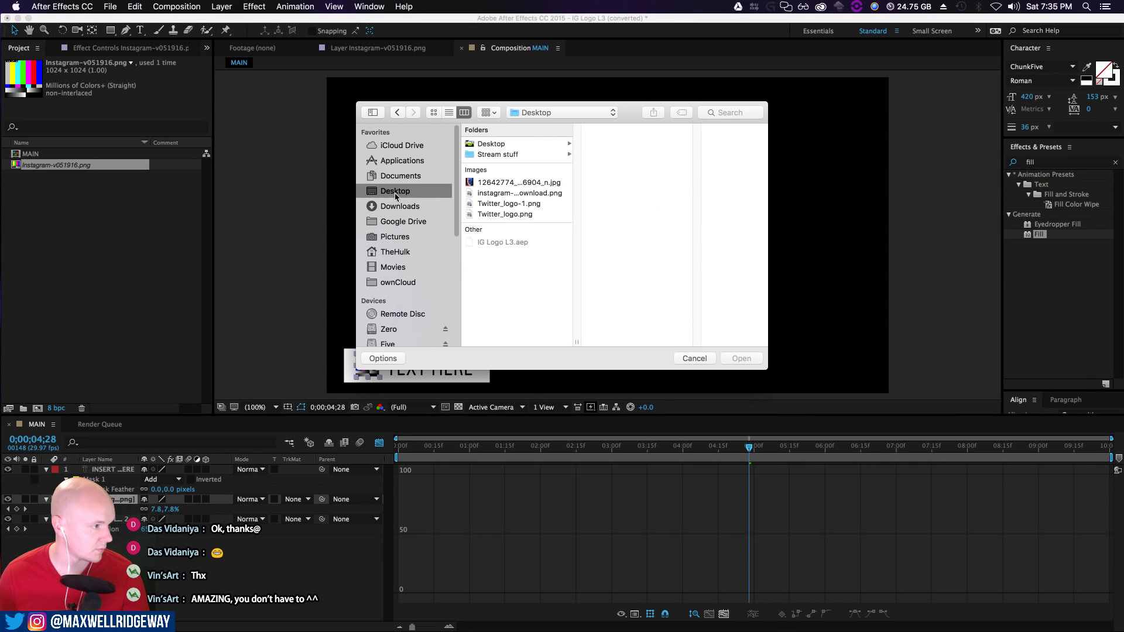
click(499, 193)
click(740, 358)
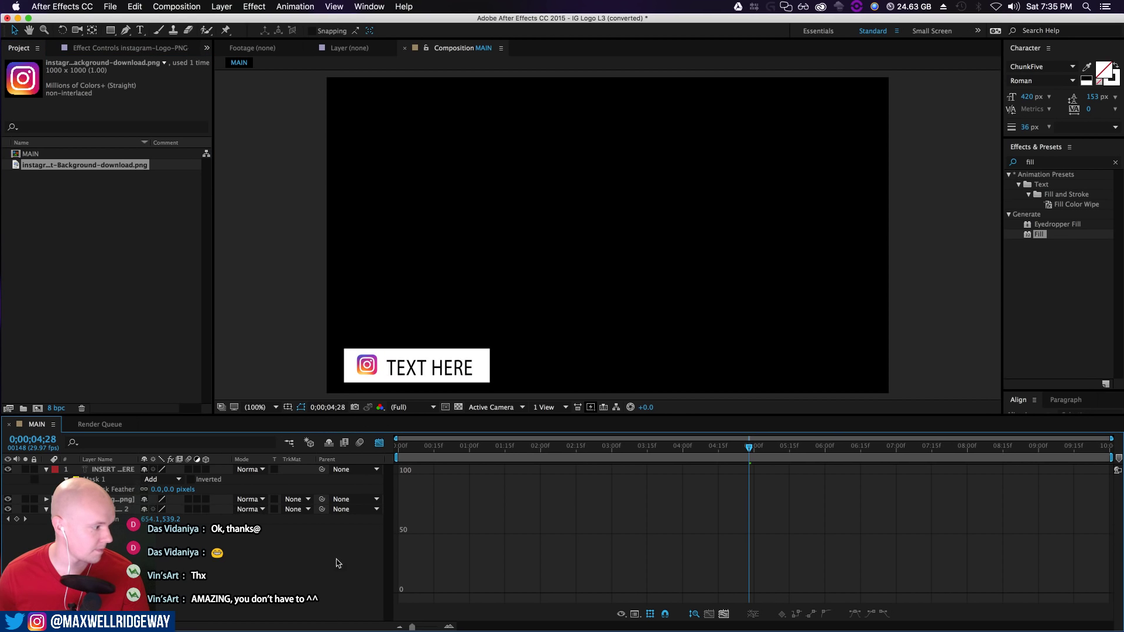
Switch the MAIN timeline from the graph editor to layer bars and collapse the text and shape layers
click(379, 444)
drag(751, 448, 753, 521)
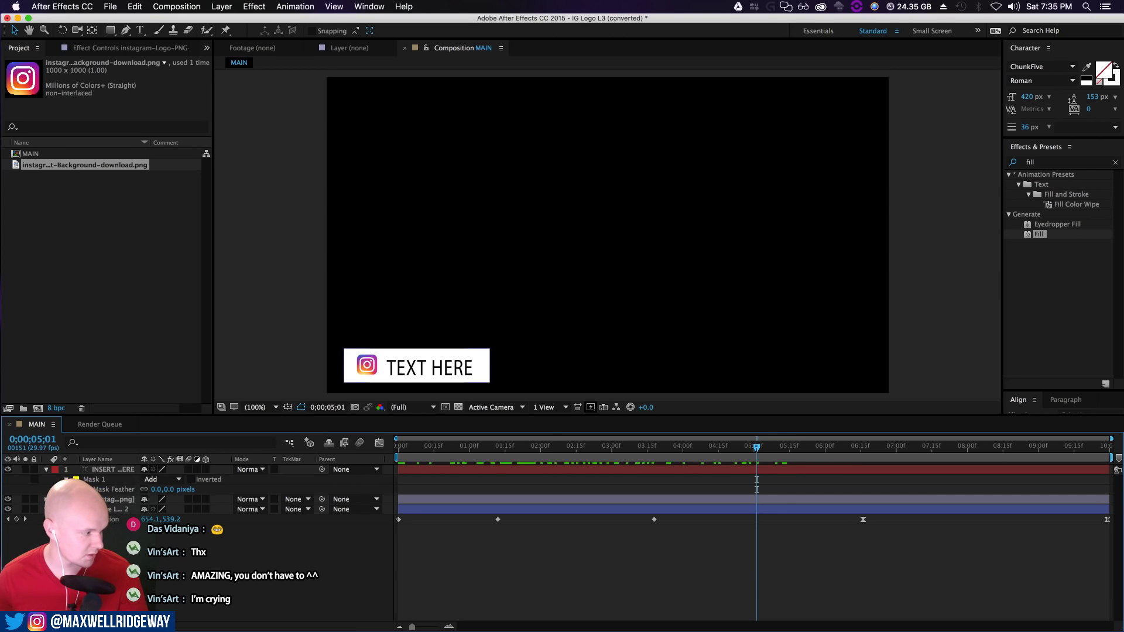
click(46, 509)
click(47, 470)
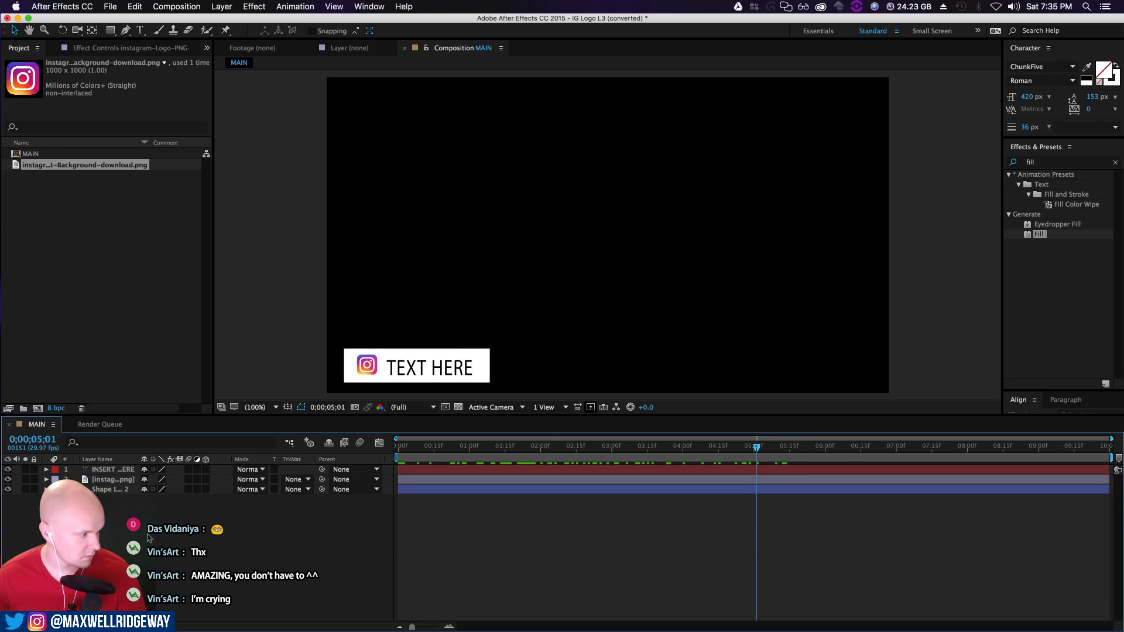
Reveal the keyframed properties of the text, logo and shape layers in the MAIN timeline
scroll(562, 331, down, 1)
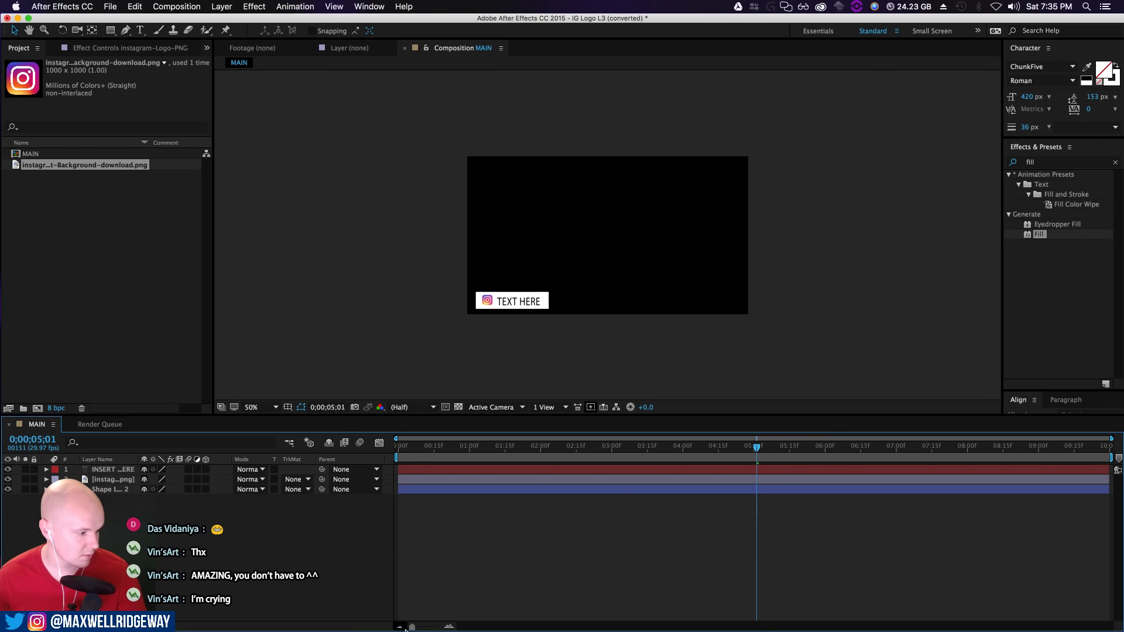
click(484, 473)
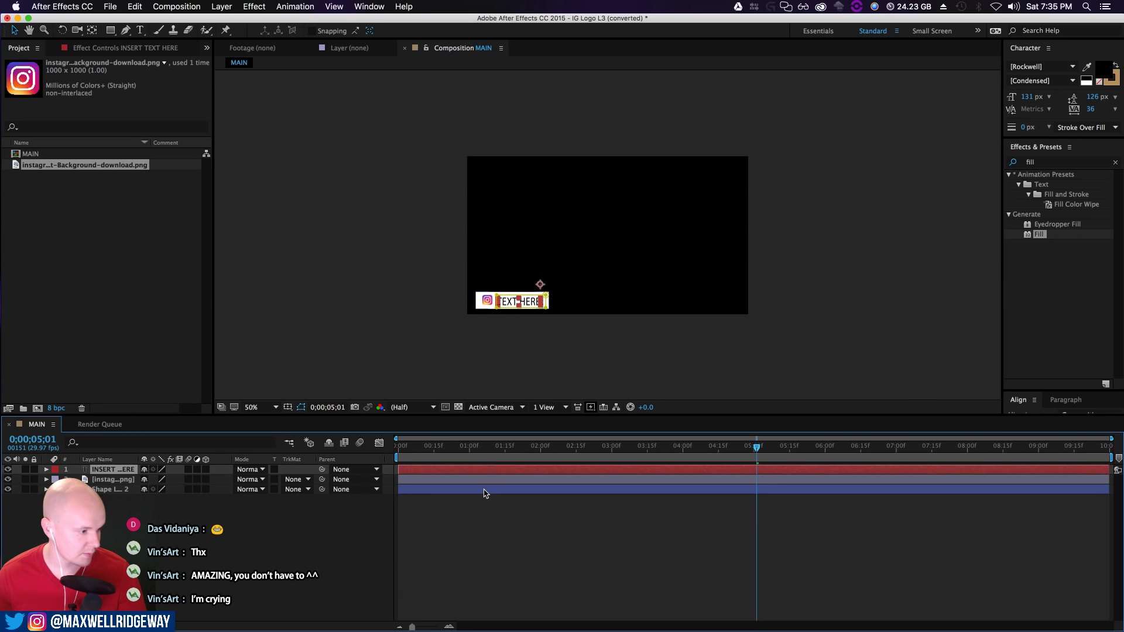
shift+click(484, 490)
key(u)
click(536, 581)
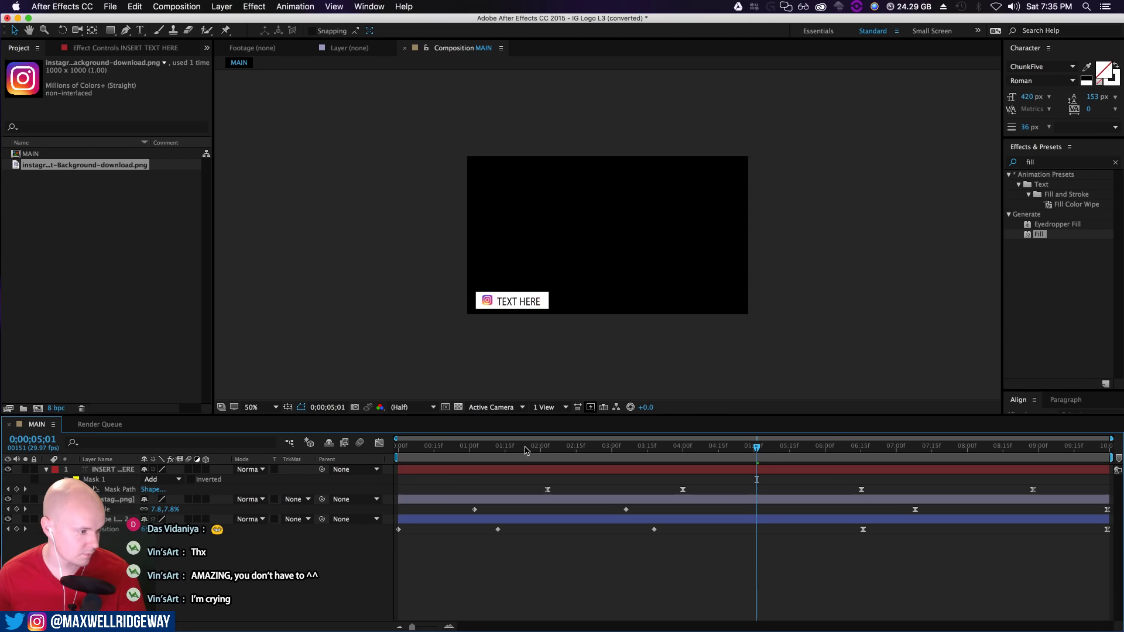
Preview the lower third animation and scrub through the text layer's mask reveal and the logo's scale-up
key(space)
drag(550, 465, 521, 511)
click(115, 470)
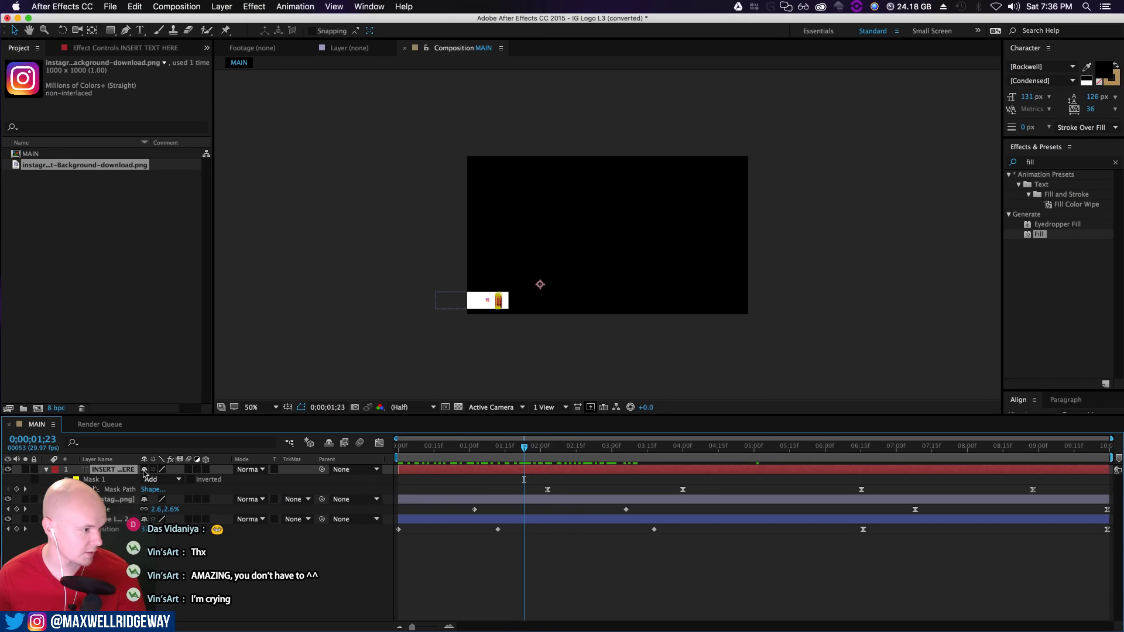
key(period)
drag(527, 448, 524, 510)
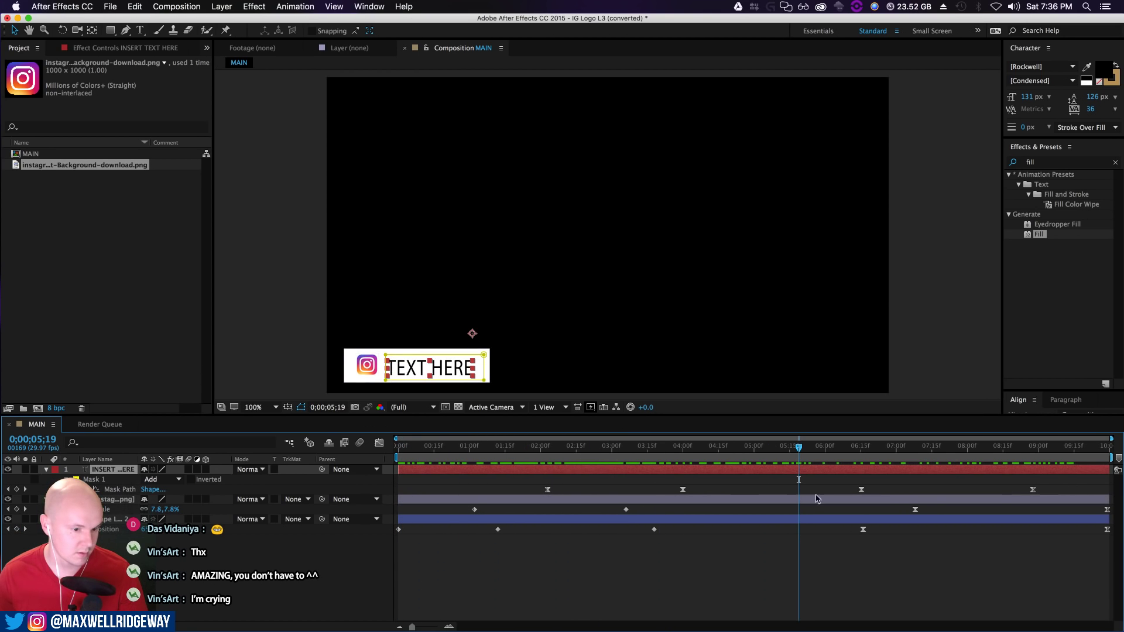
Ease all mask path, scale and position keyframes of the three layers to 79 using the Motion script
drag(399, 484, 1051, 567)
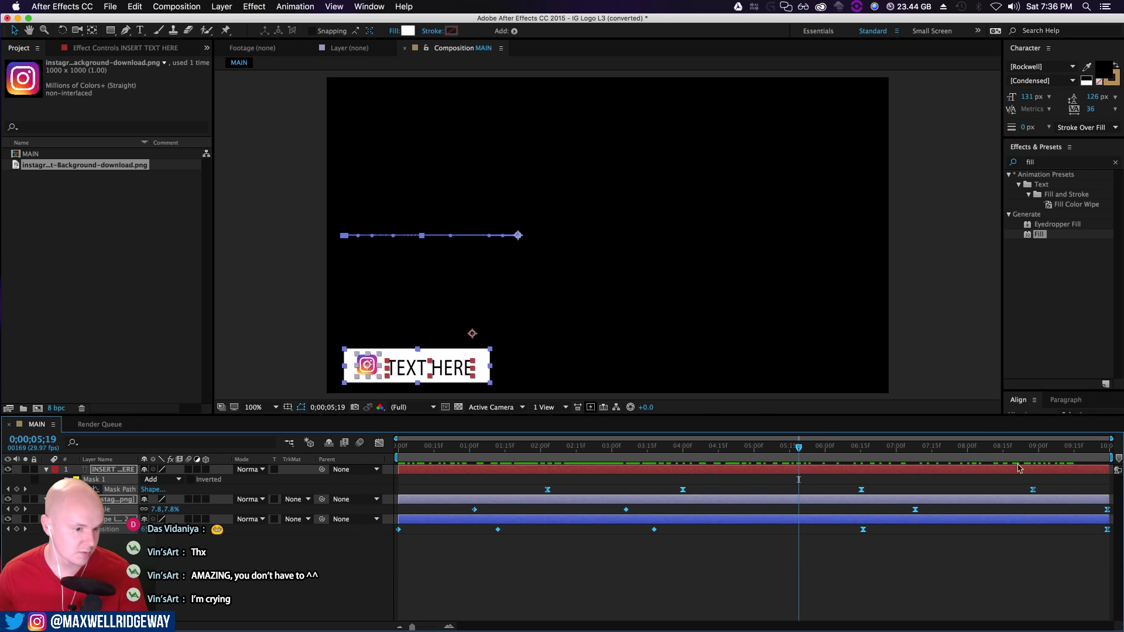
drag(1039, 391, 1054, 339)
drag(1029, 137, 1029, 205)
click(366, 7)
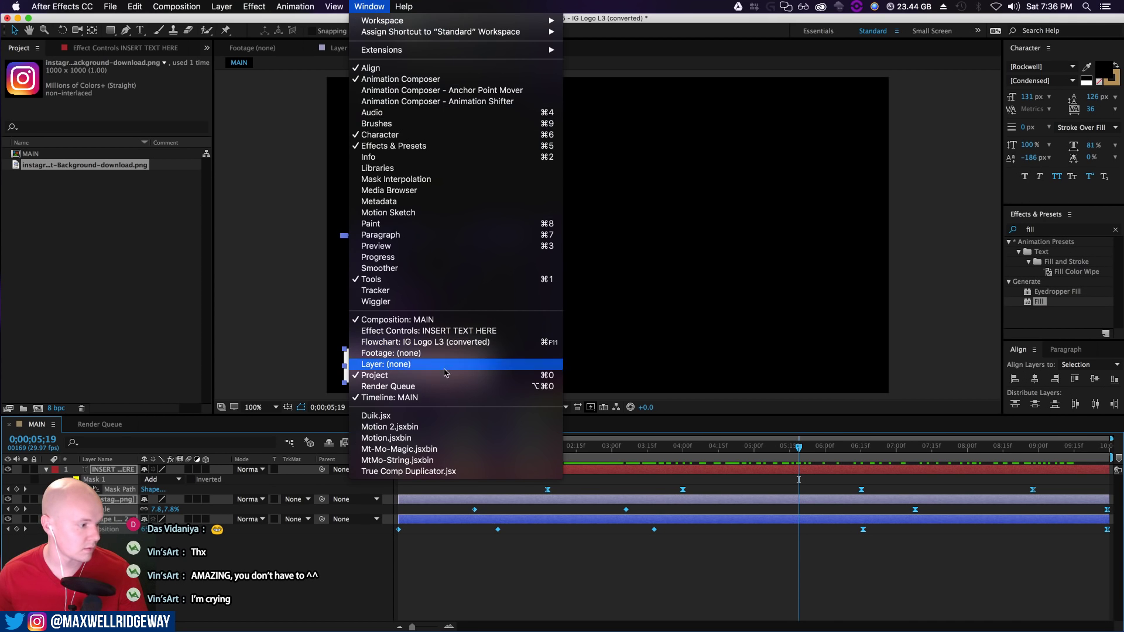
click(424, 438)
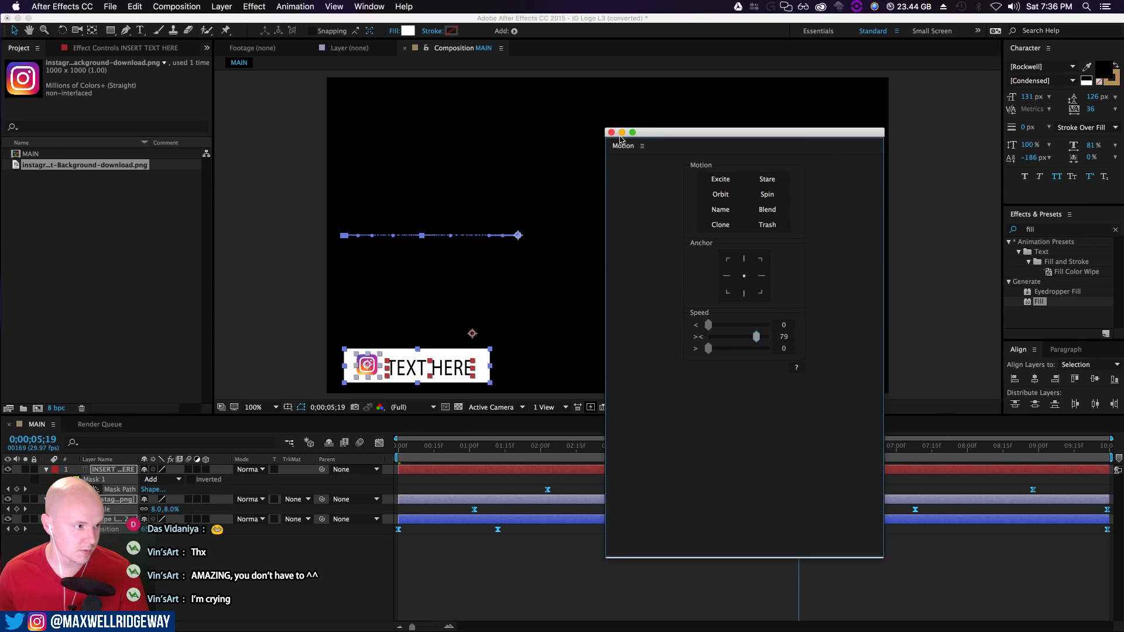
drag(669, 127, 1123, 132)
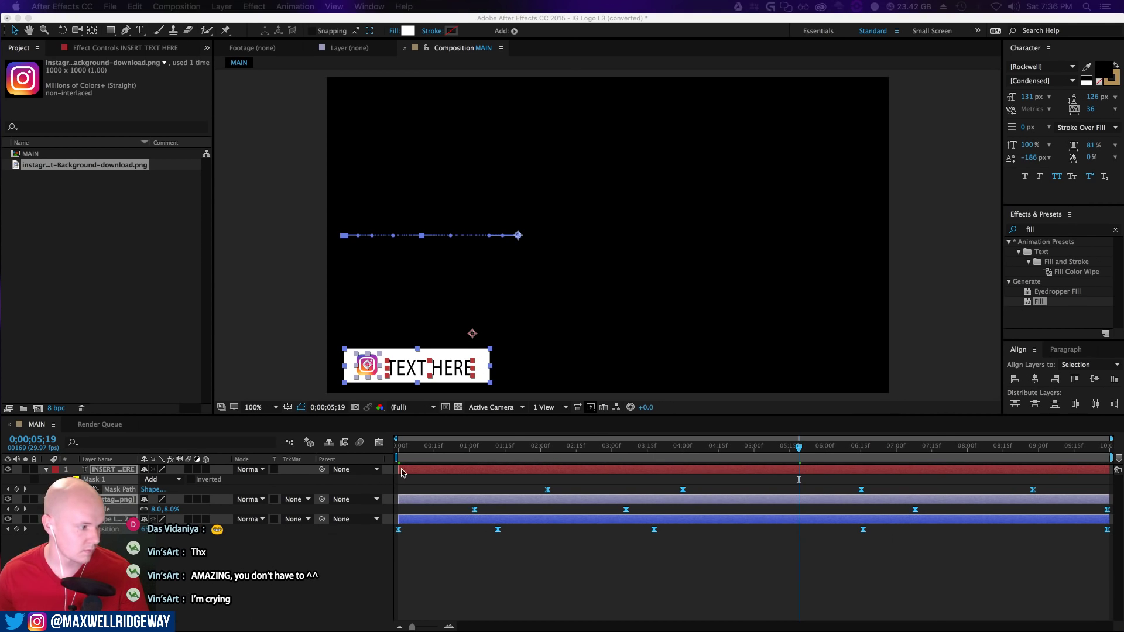
Preview the eased lower third animation from the start of the MAIN composition
click(394, 478)
key(space)
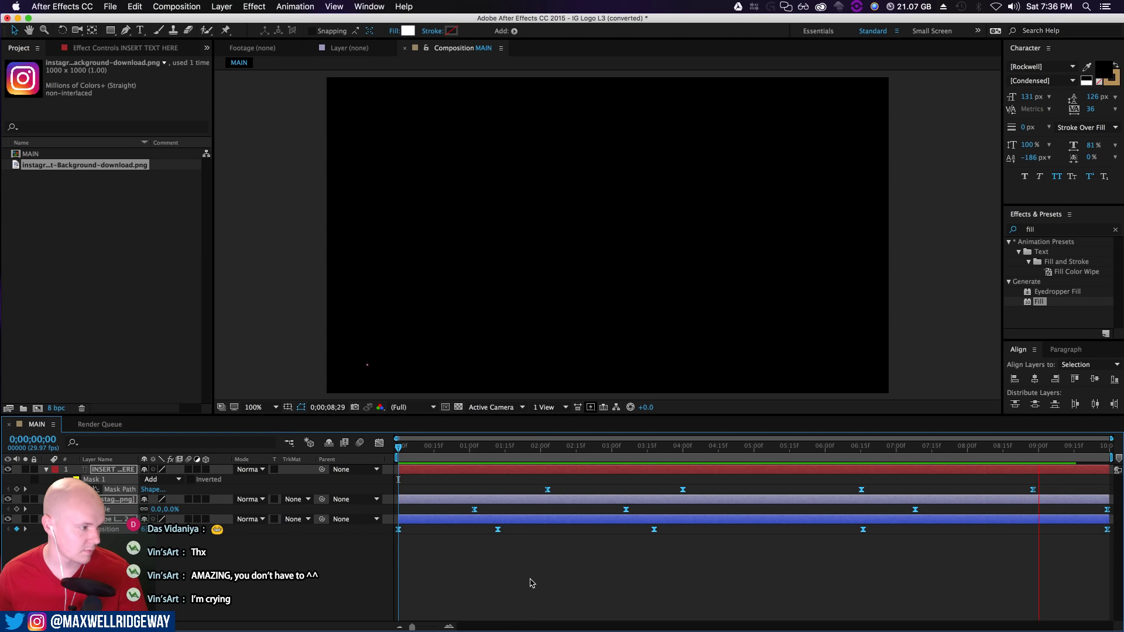
key(space)
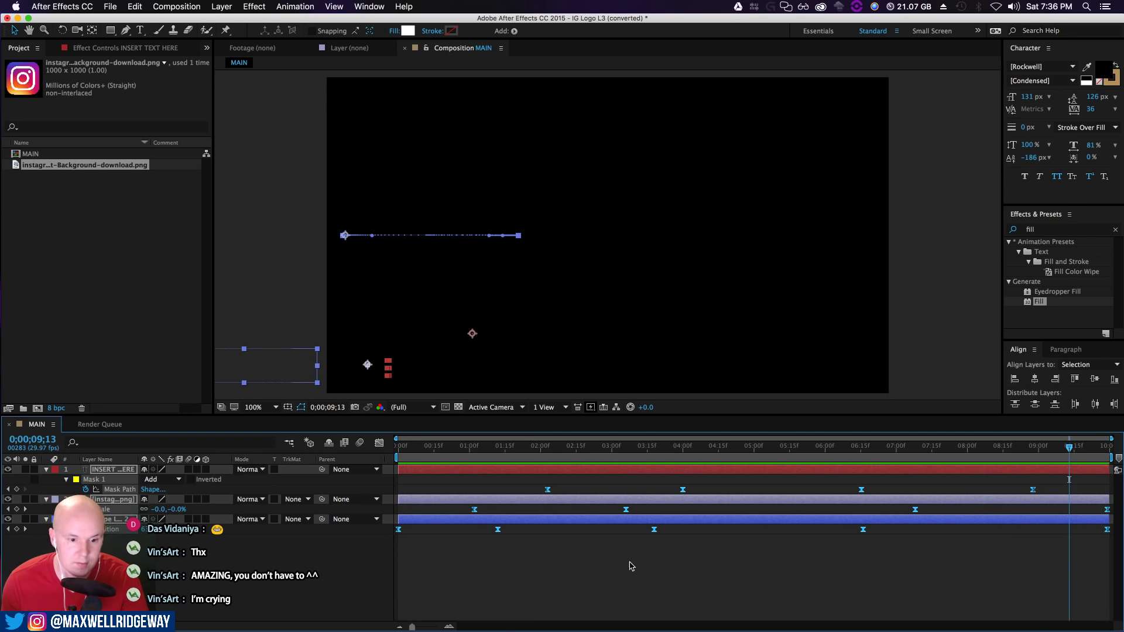
key(super+Tab)
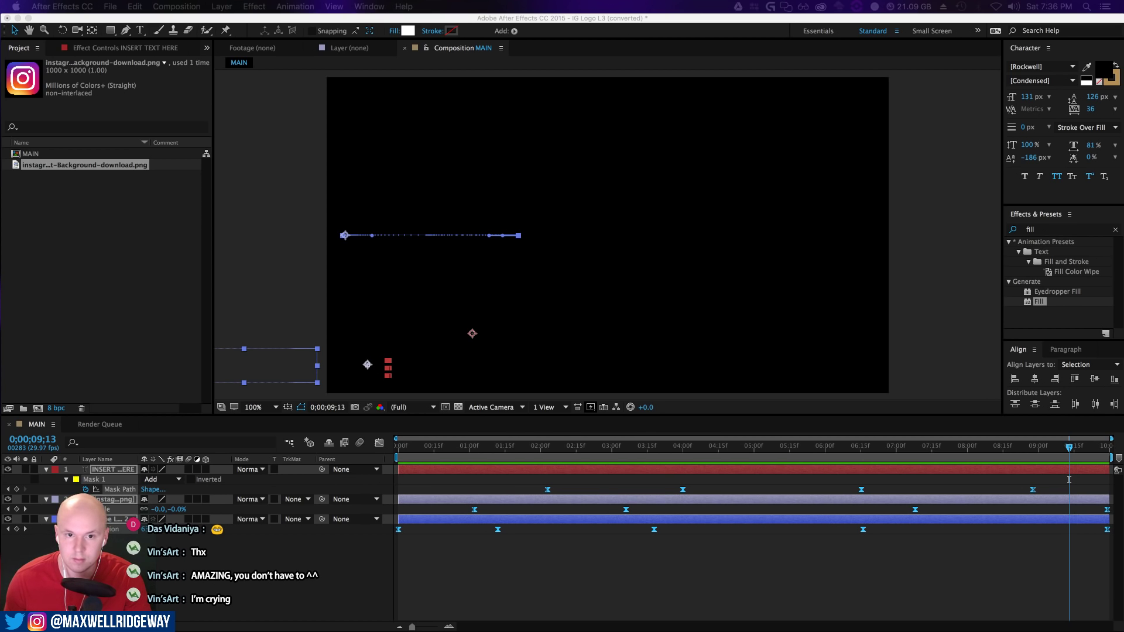
click(71, 250)
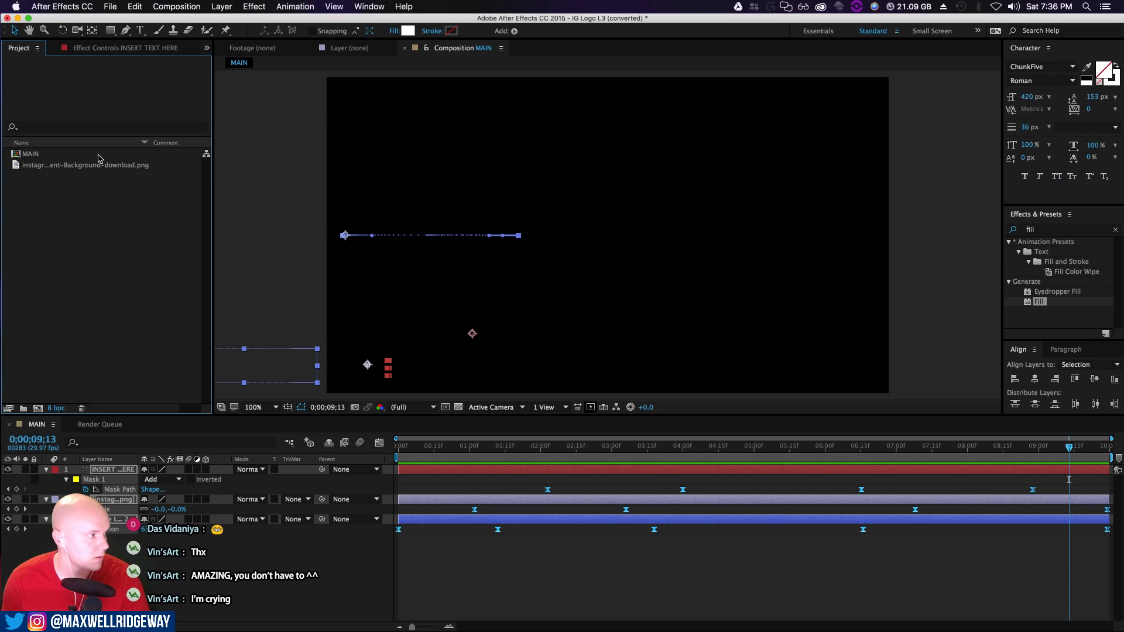
click(112, 7)
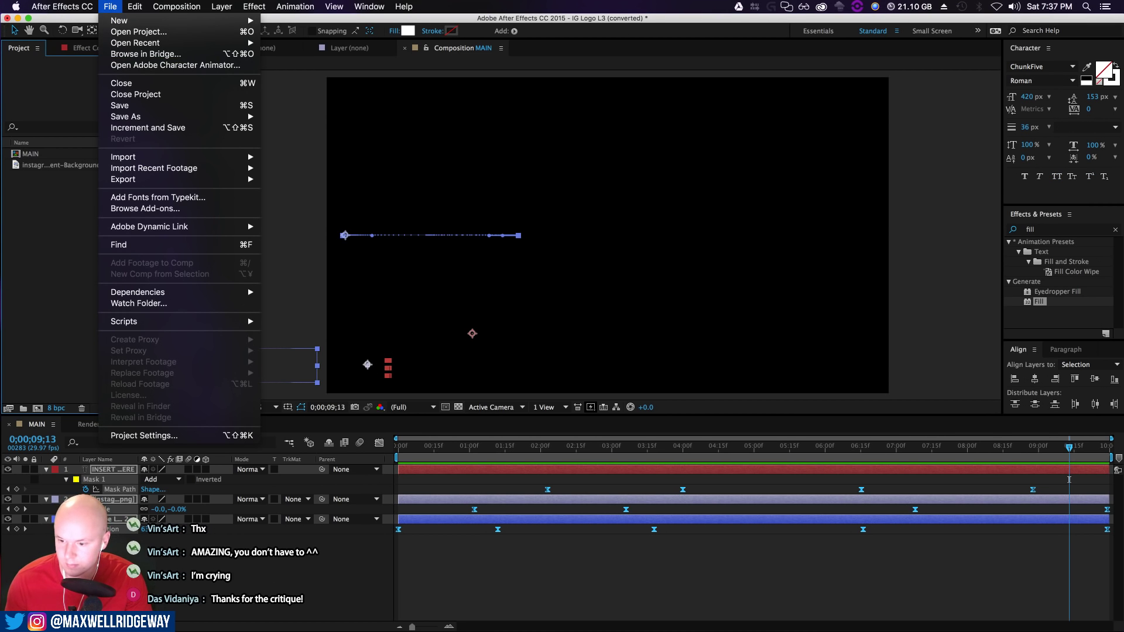
Switch to Chrome and close the "#BFNC RESULTS!" video and the Vin'sArt channel page
key(super+Tab)
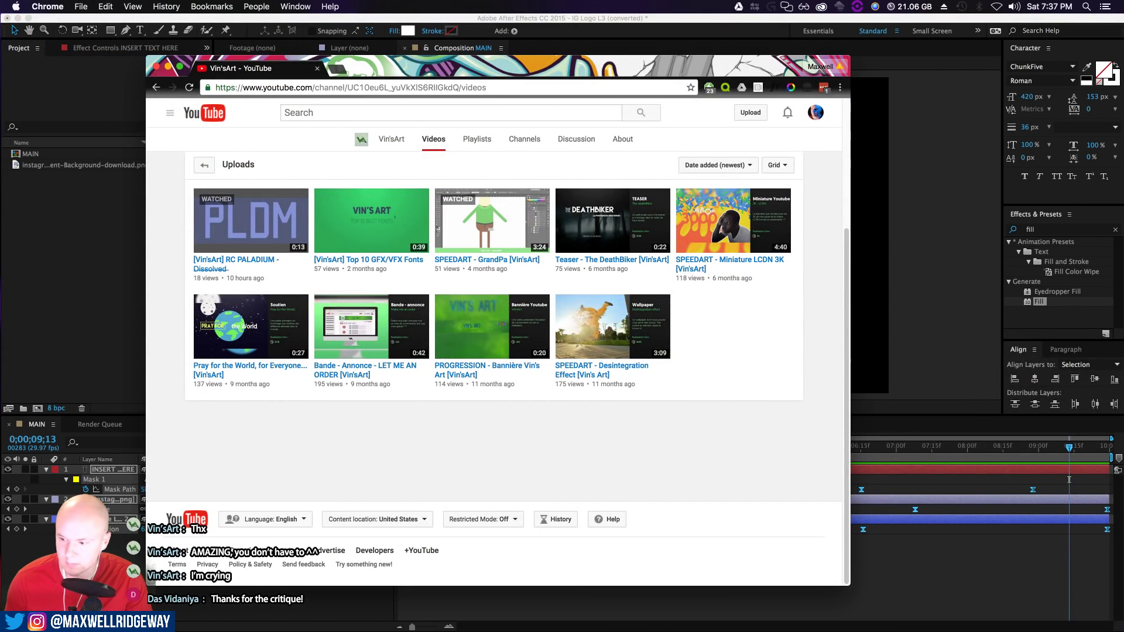
key(super+grave)
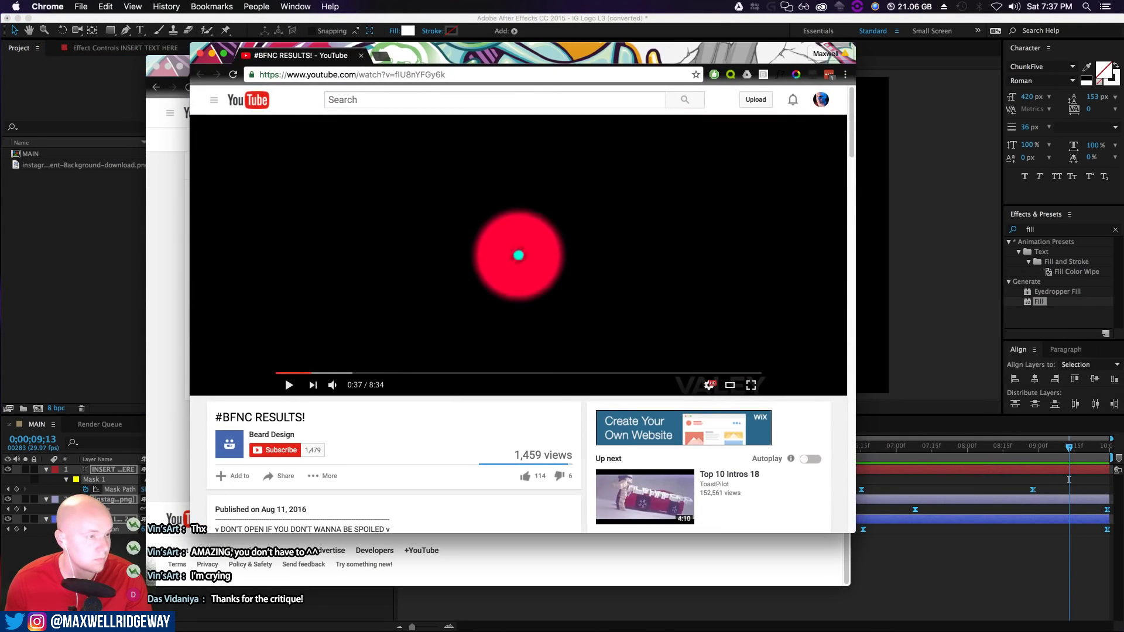
key(super+grave)
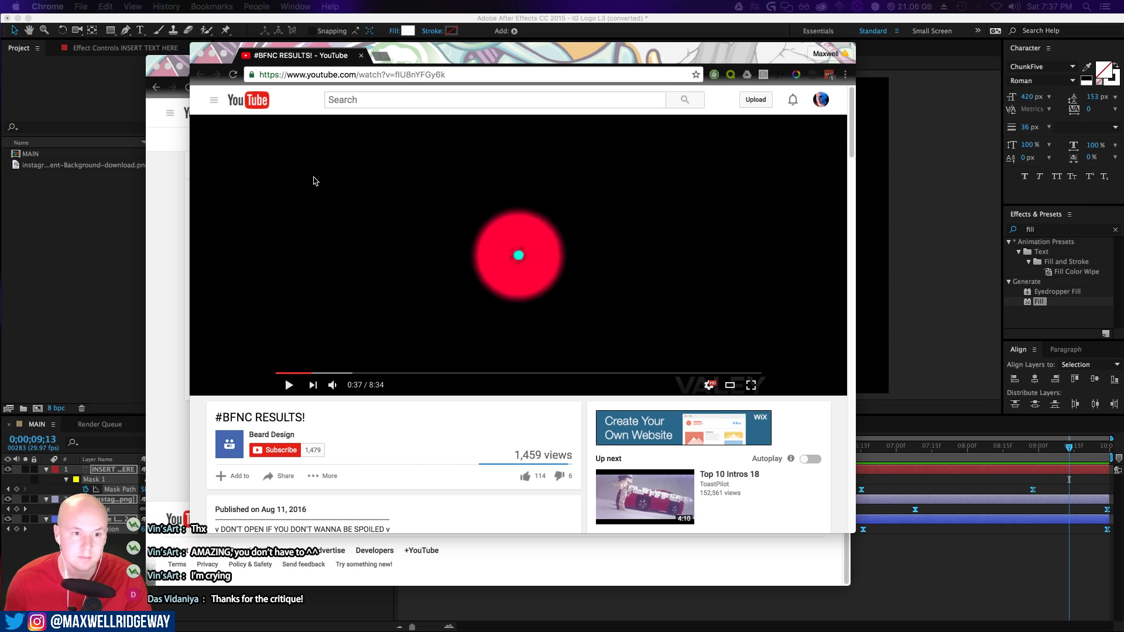
click(360, 57)
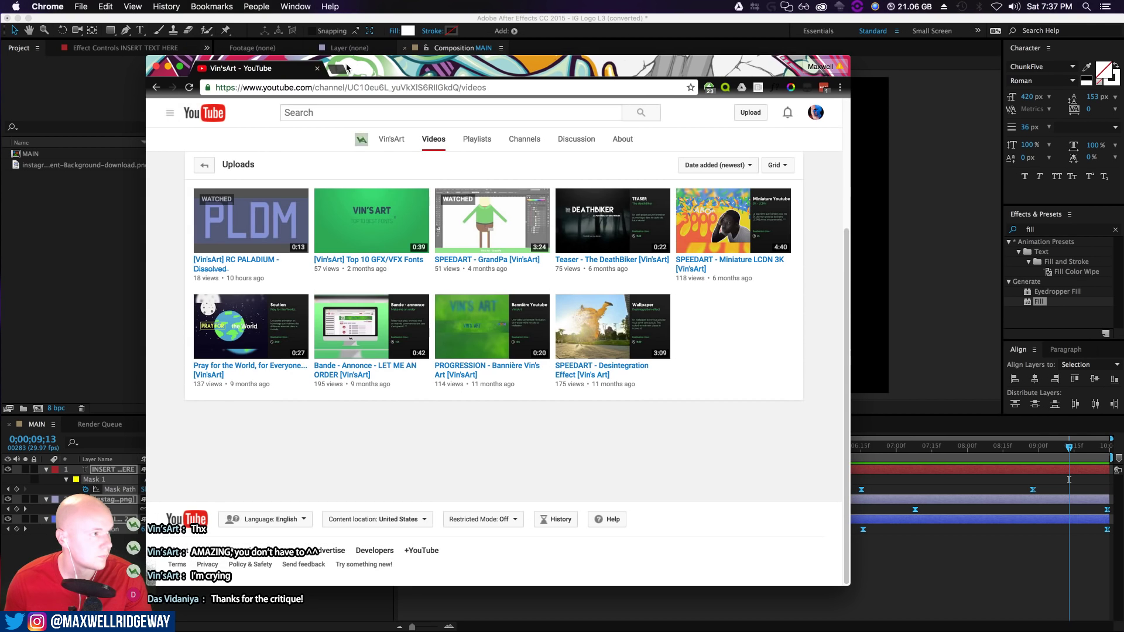
click(317, 69)
Return to After Effects and preview the opening of the lower third animation, then deselect all layers
click(478, 449)
mouse_move(478, 450)
mouse_down()
mouse_move(398, 450)
mouse_move(552, 449)
mouse_move(464, 450)
mouse_up()
key(space)
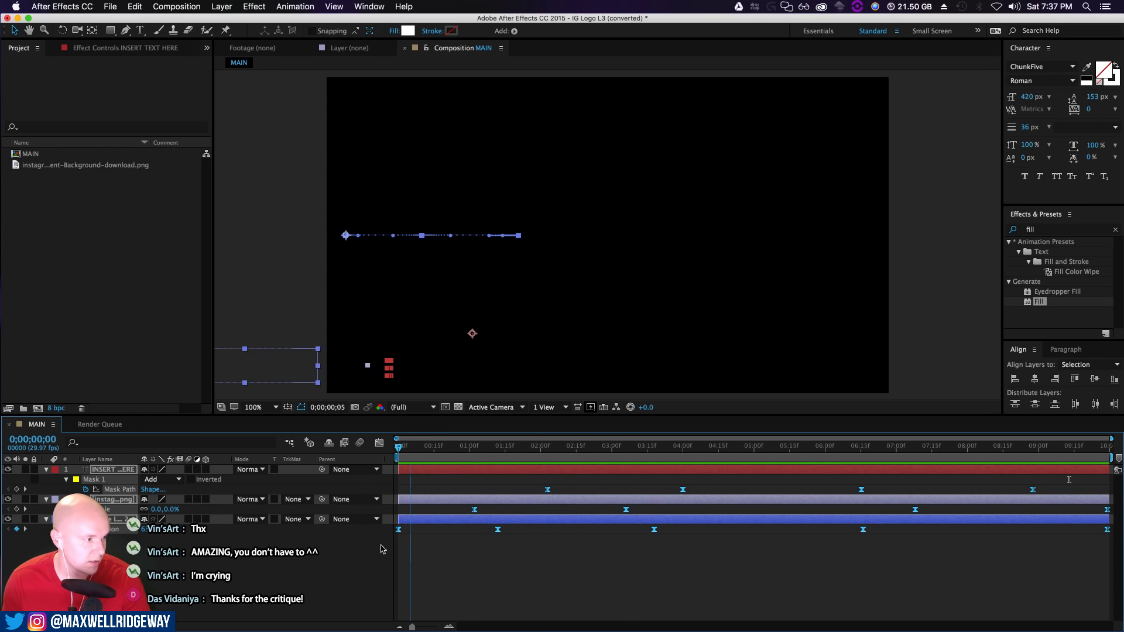
key(space)
click(258, 579)
Delete the second Position keyframe of Shape Layer 2 and preview the lower third animation
click(122, 520)
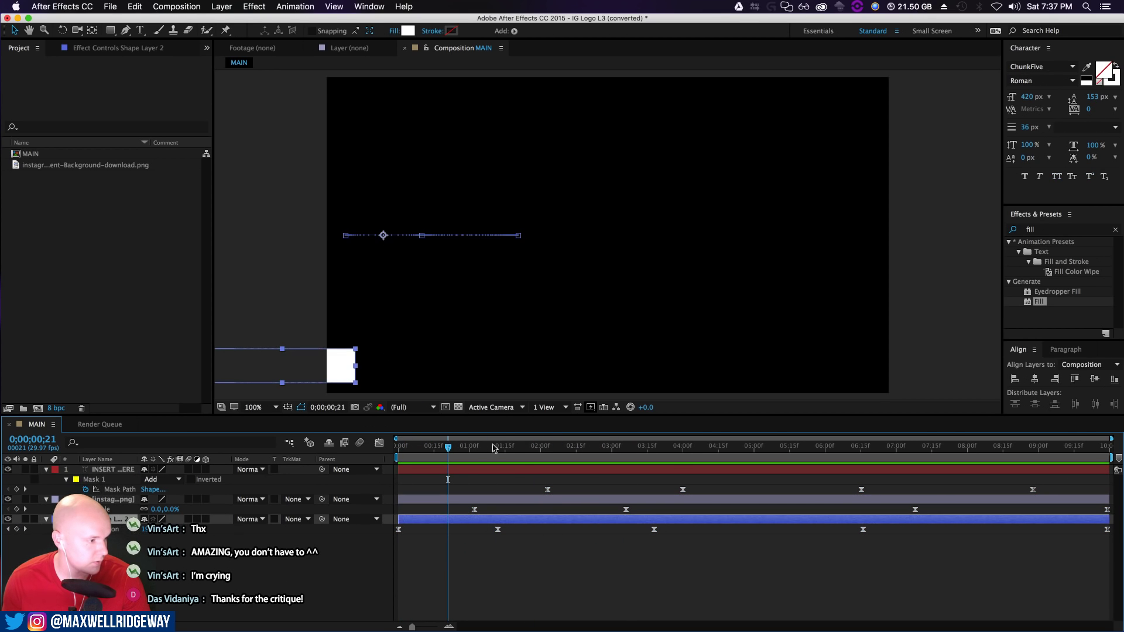
drag(445, 451, 715, 449)
drag(471, 545, 504, 528)
key(Delete)
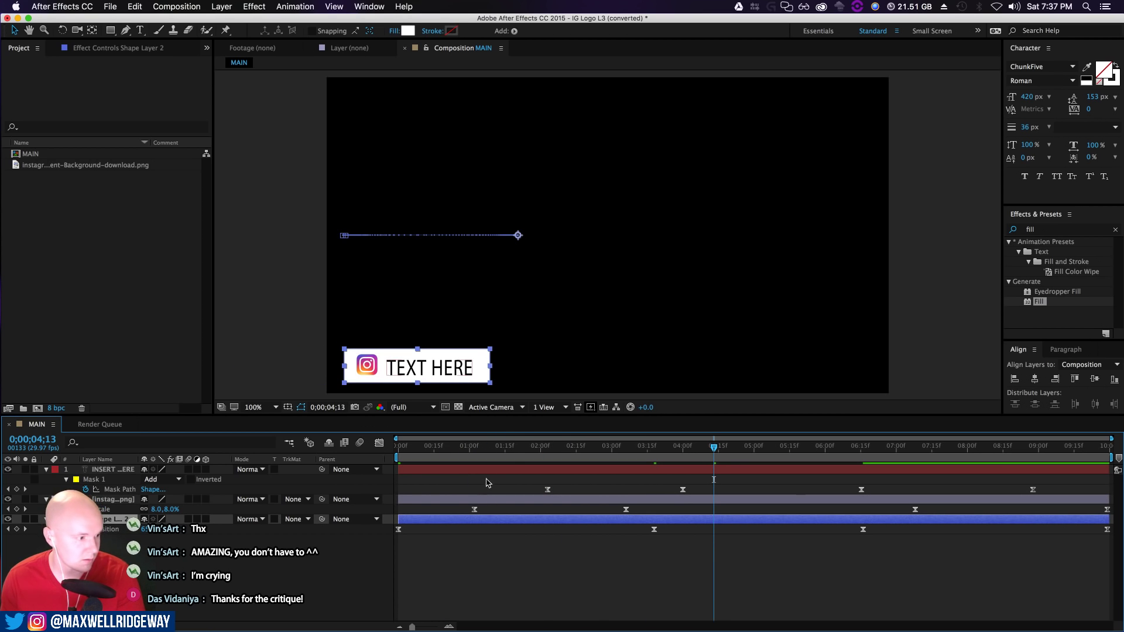
key(space)
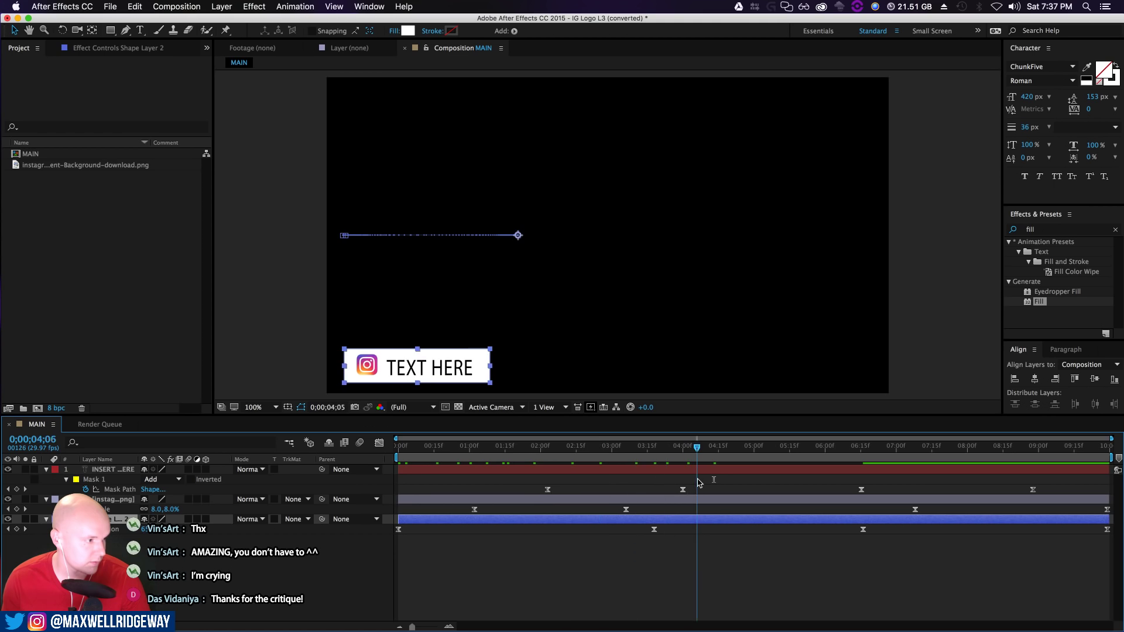
Show the transparency grid behind the MAIN composition and scrub back to 0;00;01;15
drag(584, 491, 538, 509)
click(459, 408)
drag(539, 449, 505, 449)
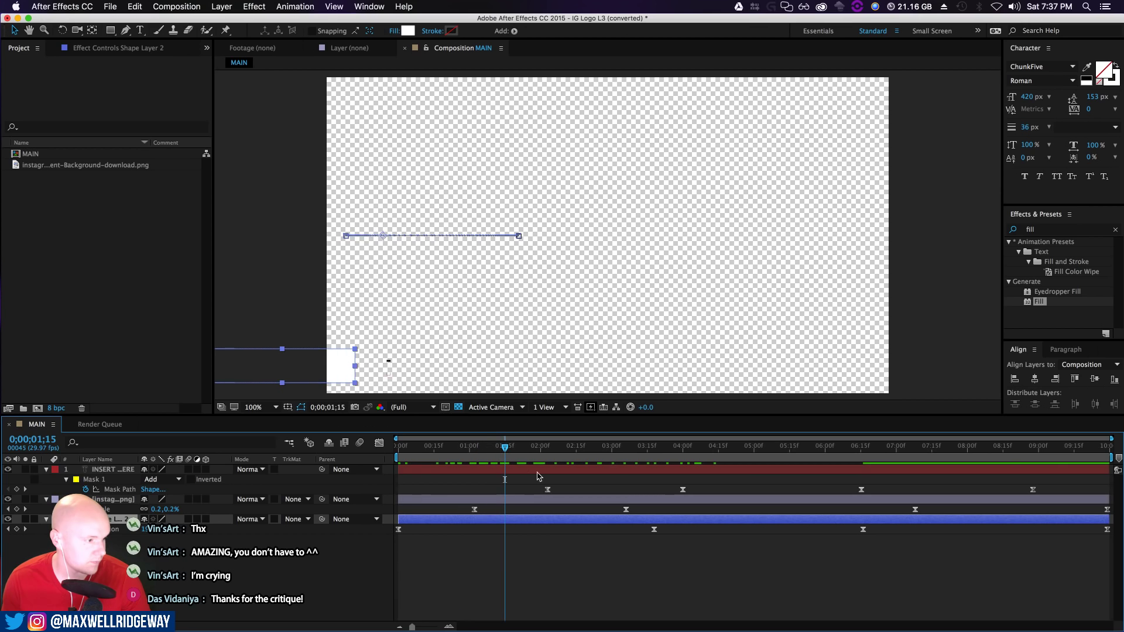
Narrow the text layer's Mask 1 to a sliver before the first letter at 0;00;02;03, and apply the same mask path at 0;00;08;28
click(543, 470)
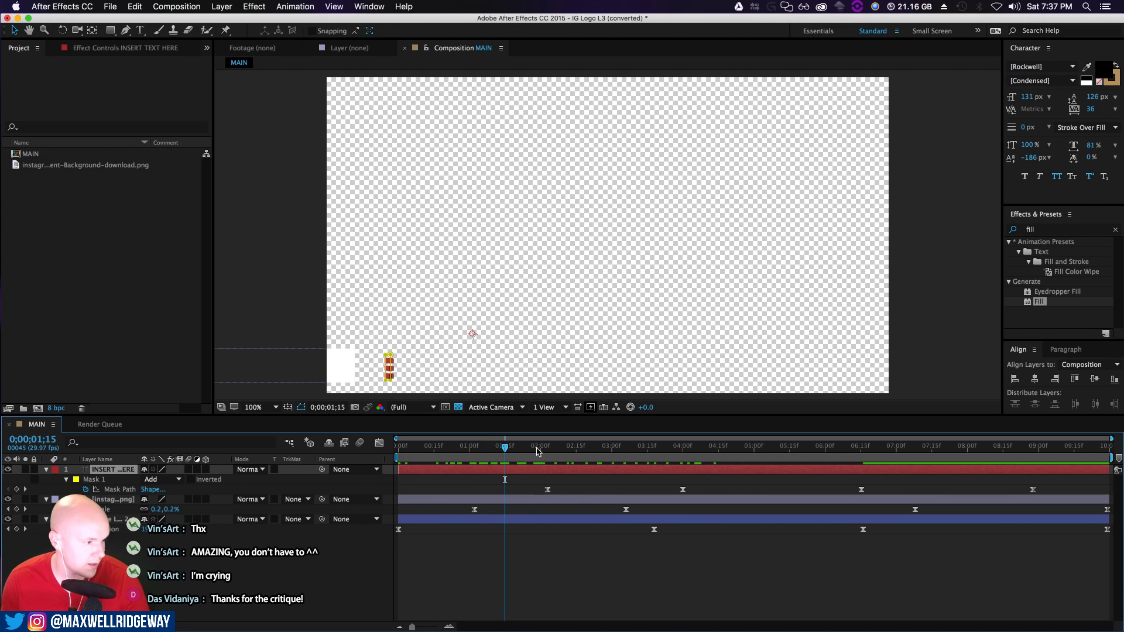
click(550, 449)
key(j)
scroll(425, 335, up, 1)
key(space)
drag(465, 346, 837, 122)
scroll(811, 242, up, 1)
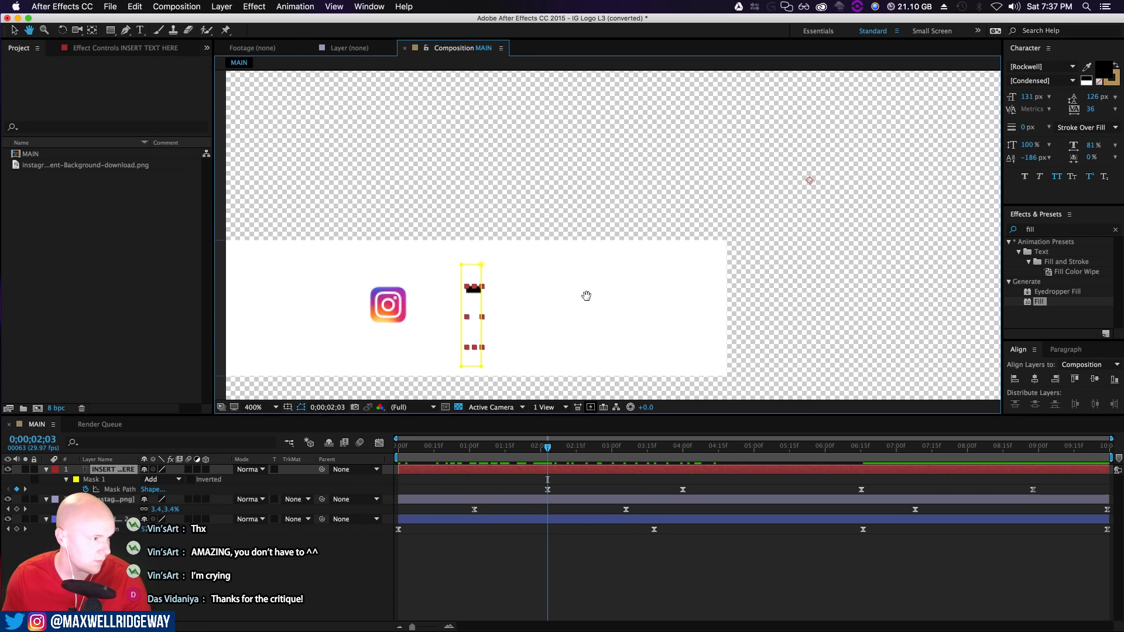
drag(504, 268, 503, 328)
key(super+z)
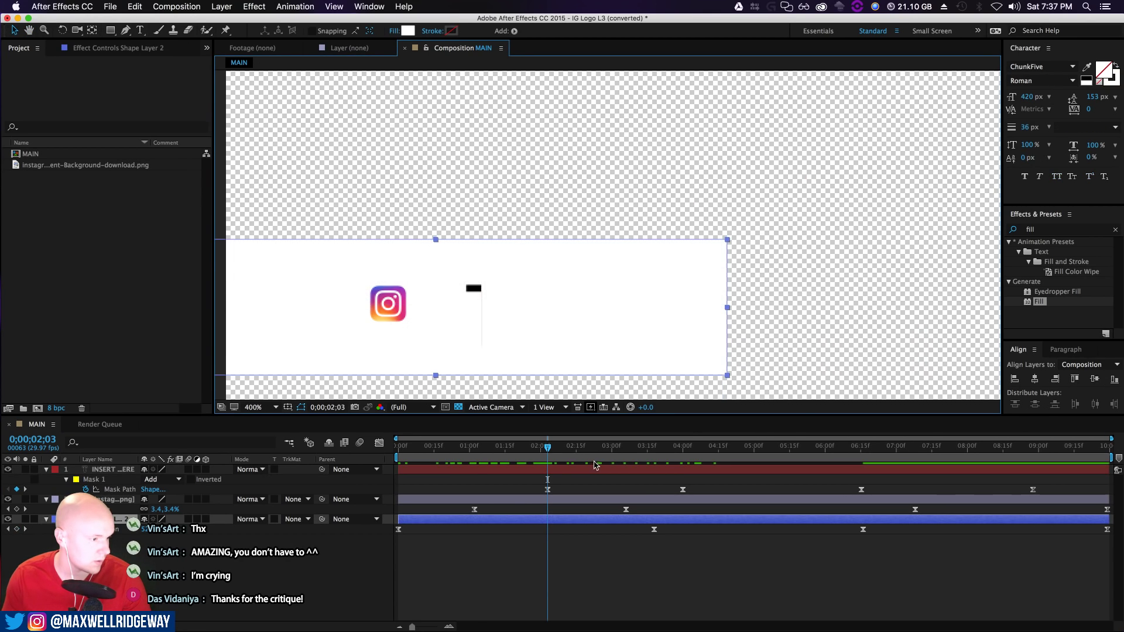
click(593, 471)
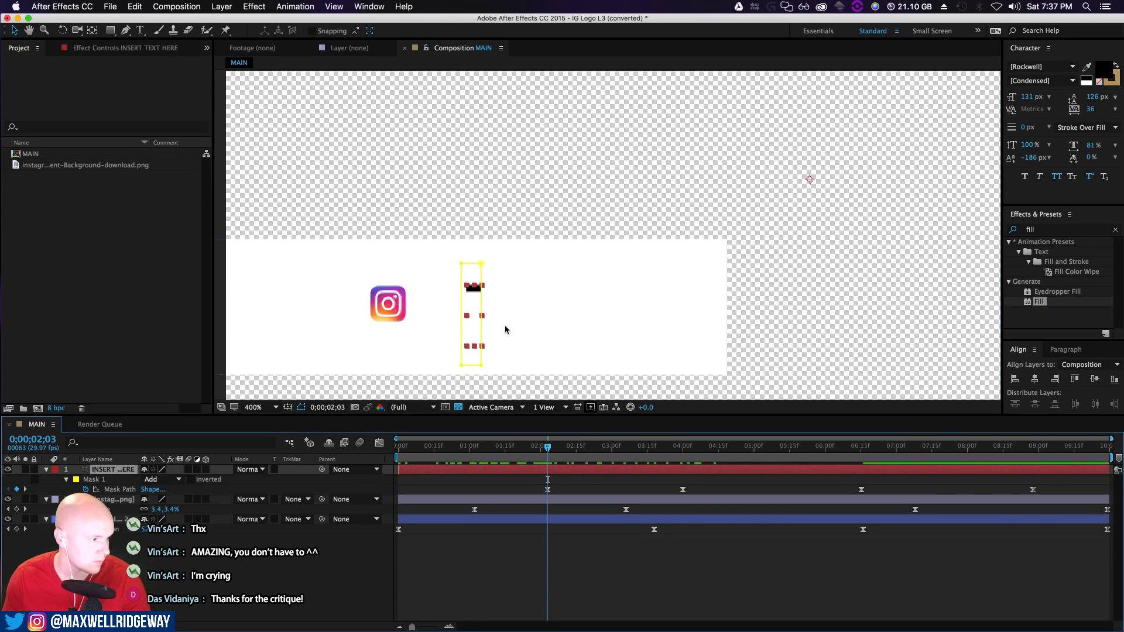
click(481, 265)
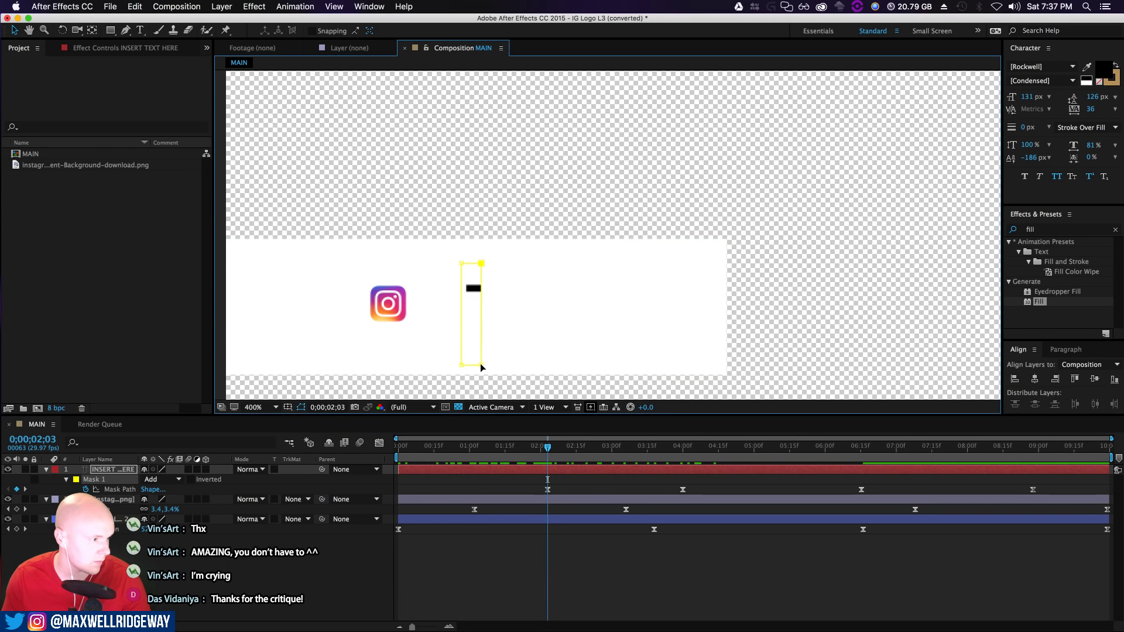
drag(480, 363, 455, 360)
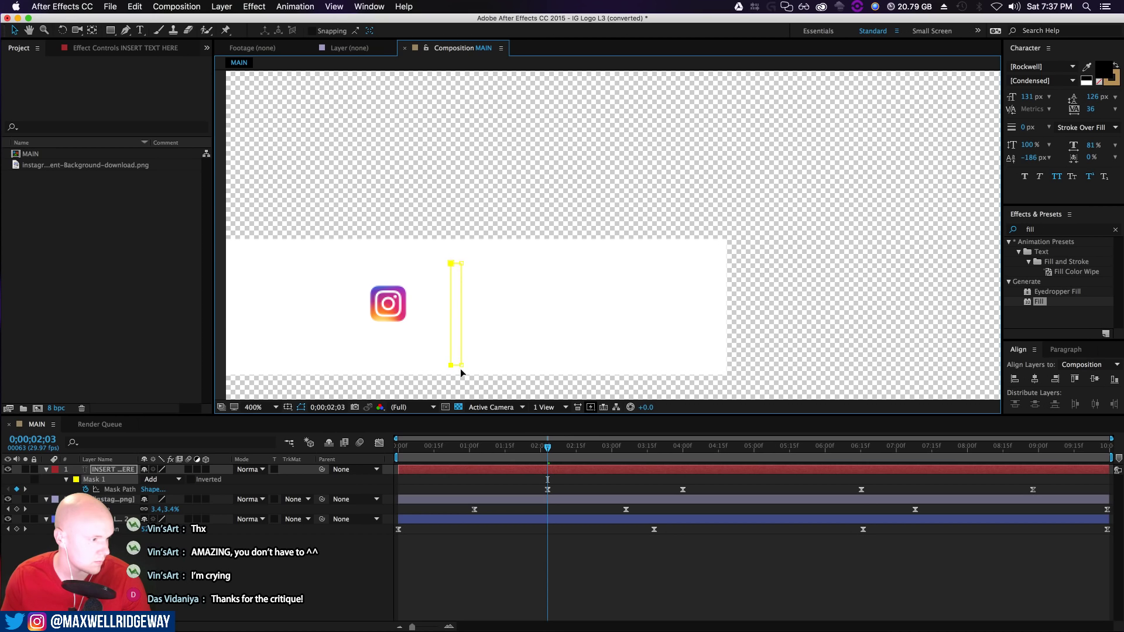
drag(548, 448, 1034, 527)
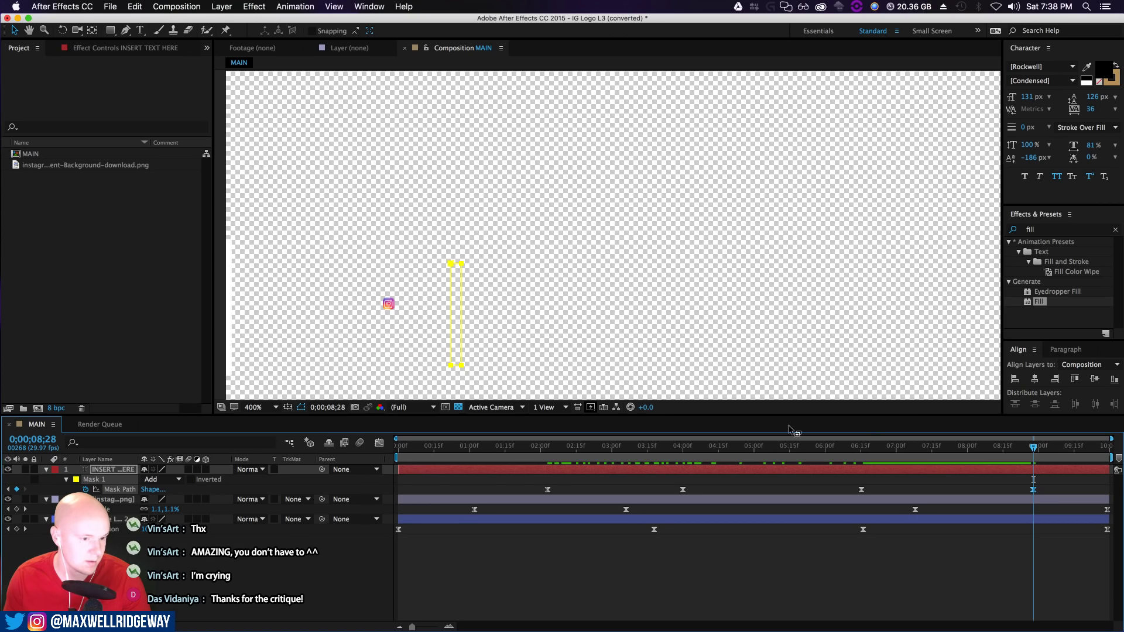
Set the Instagram logo layer's final Scale keyframe at 0;00;09;29 to 0%
drag(1034, 448, 1075, 533)
click(1077, 503)
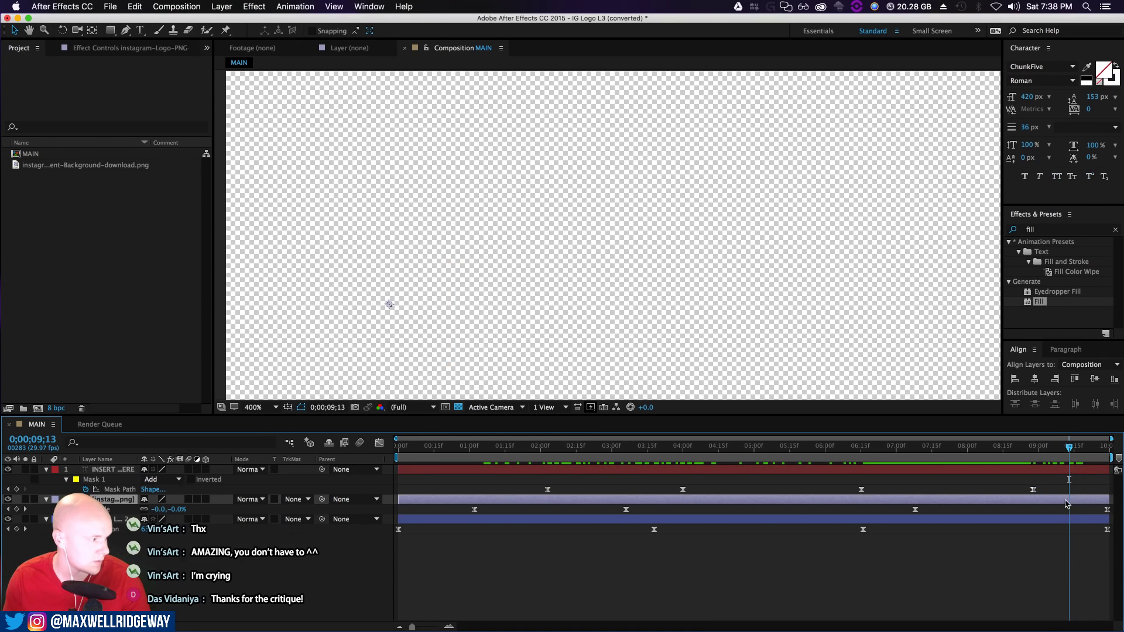
drag(1076, 453, 1112, 450)
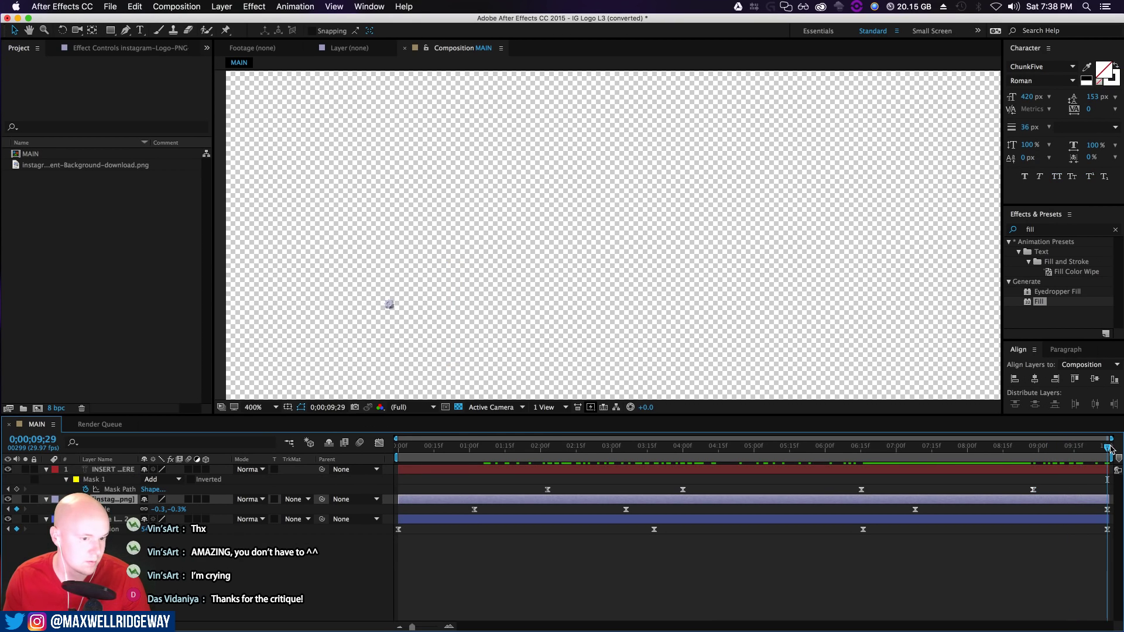
click(163, 510)
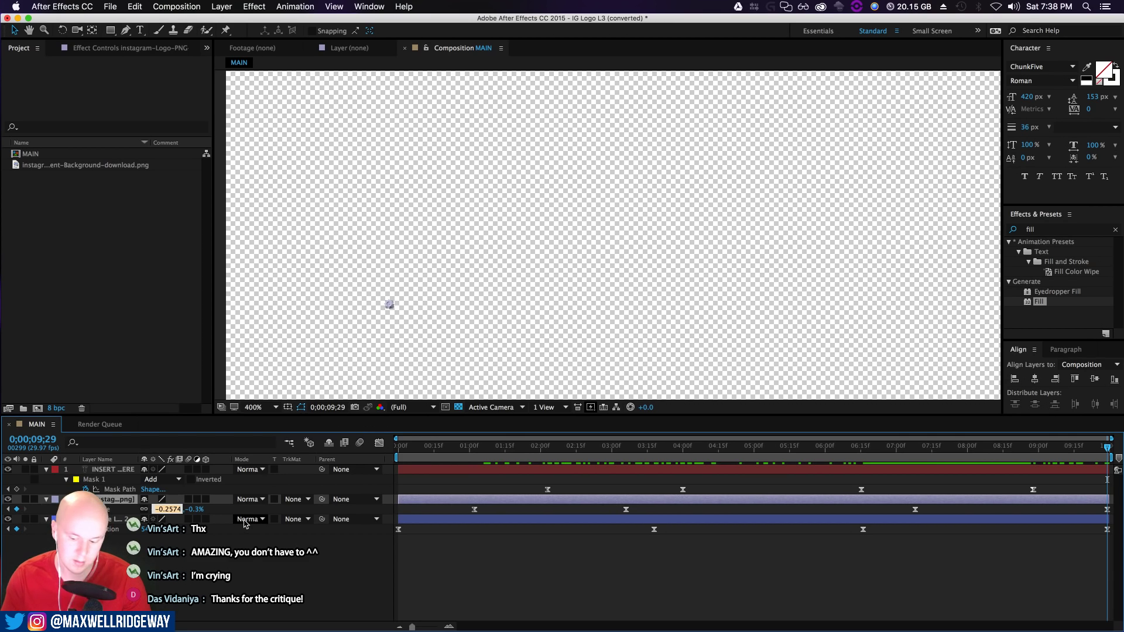
click(248, 577)
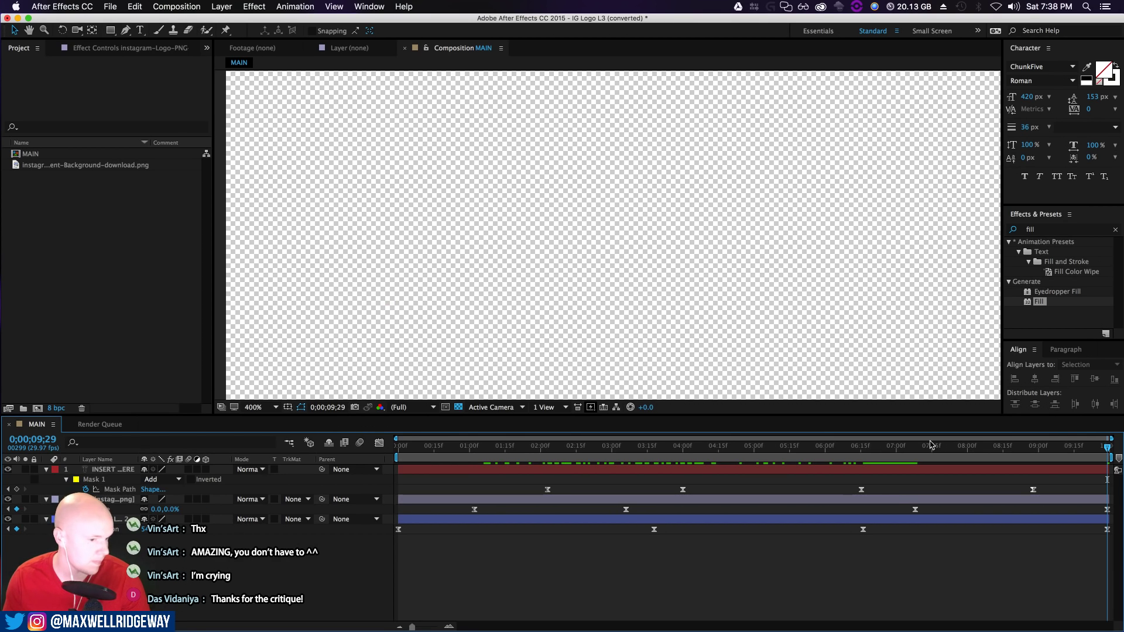
Reshape the Instagram logo's Scale curve in the Graph Editor so it overshoots on entry, and shorten the easing handle at the exit start
drag(1111, 451, 586, 522)
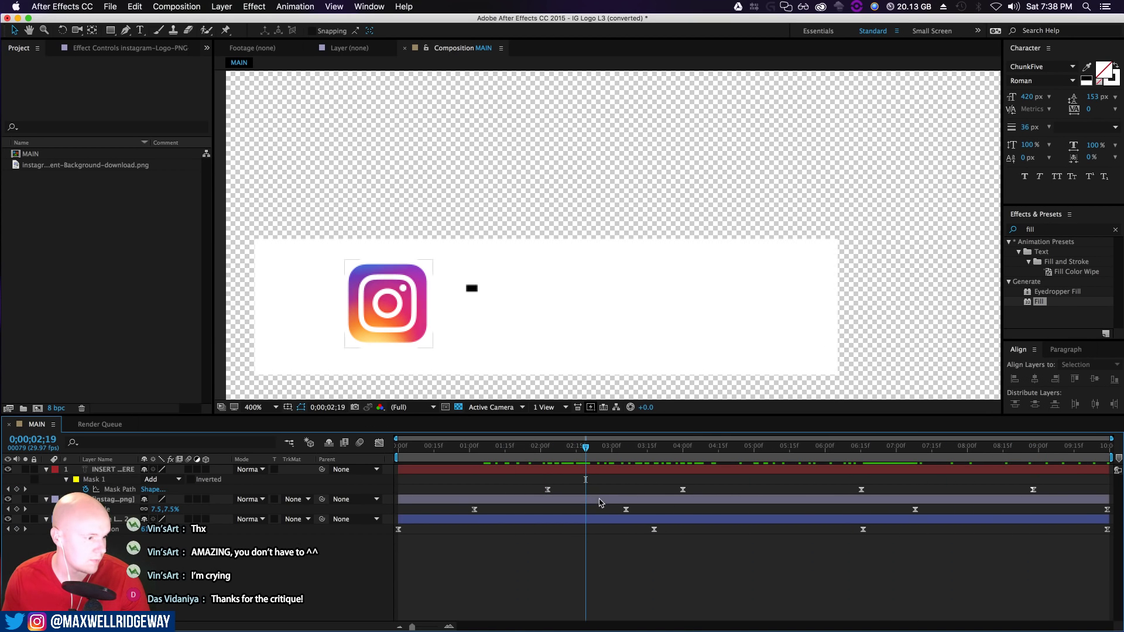
click(599, 499)
drag(439, 508, 1113, 508)
click(379, 443)
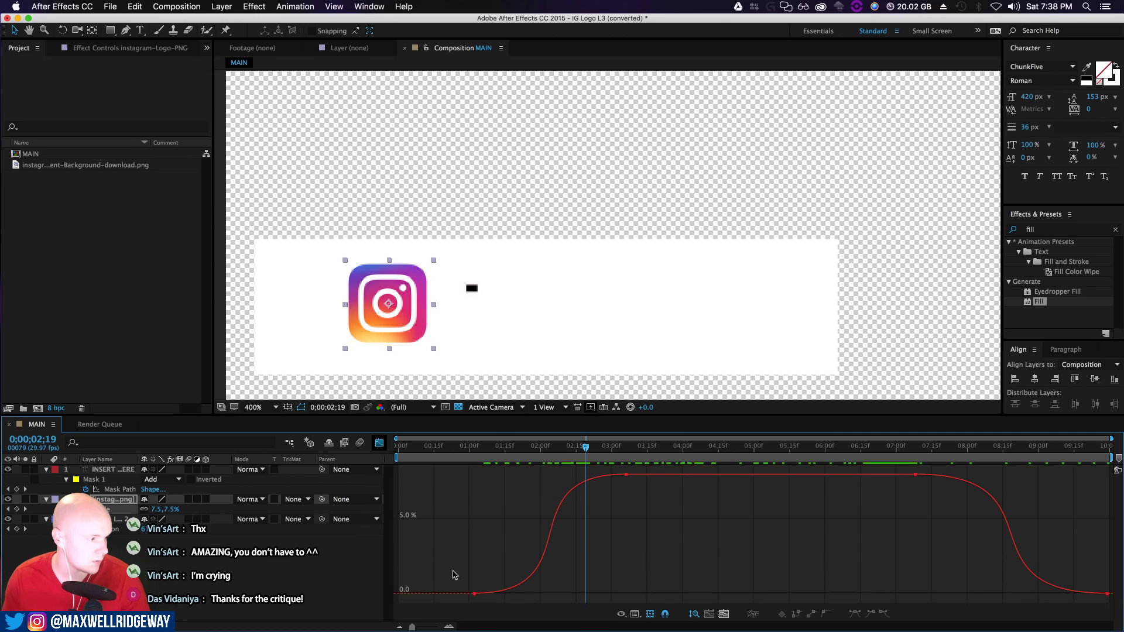
click(636, 614)
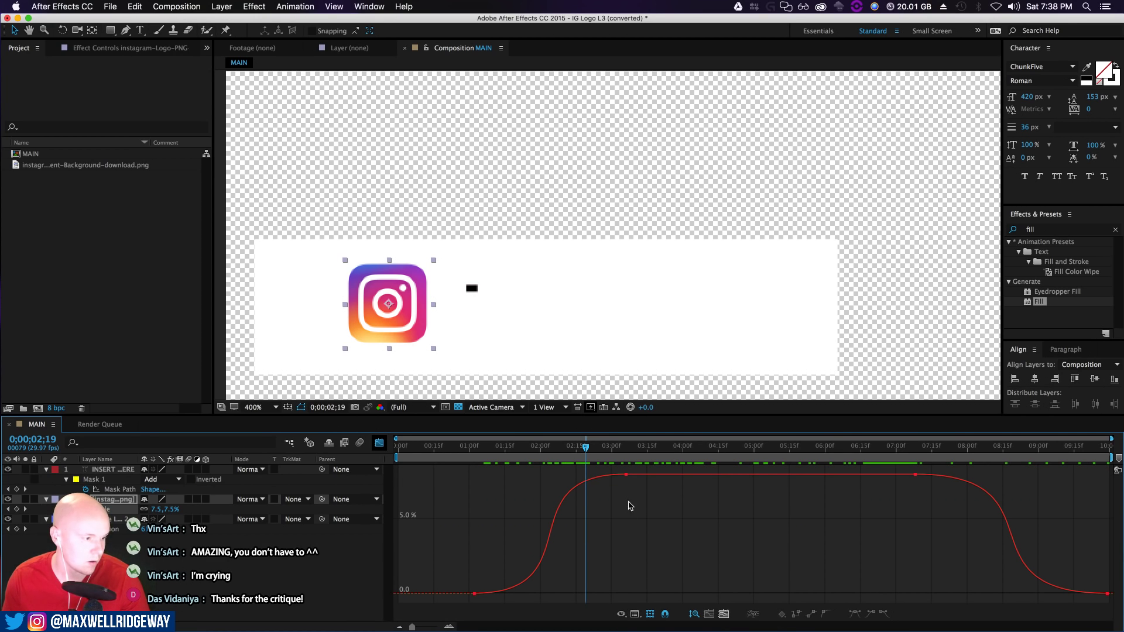
click(626, 474)
drag(508, 475, 552, 472)
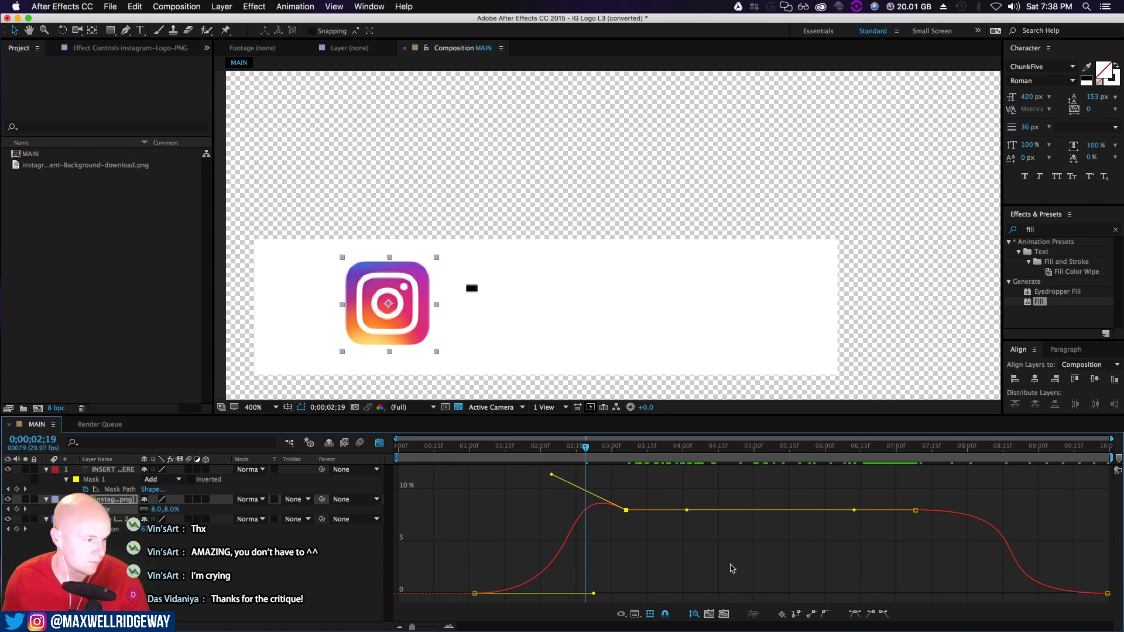
click(1107, 593)
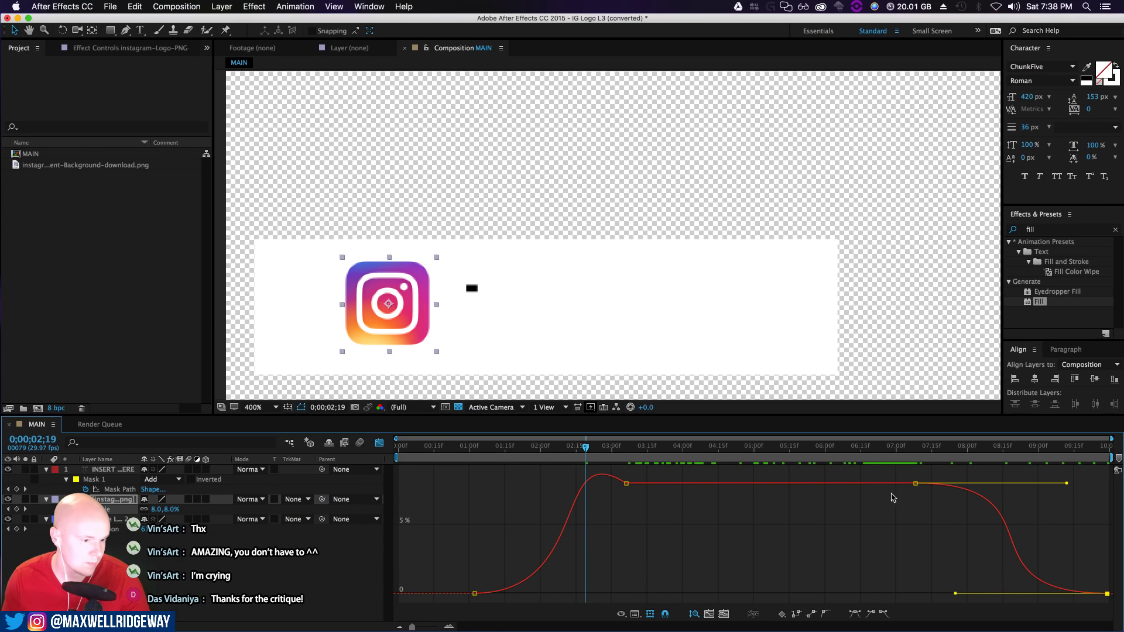
drag(1067, 484, 999, 484)
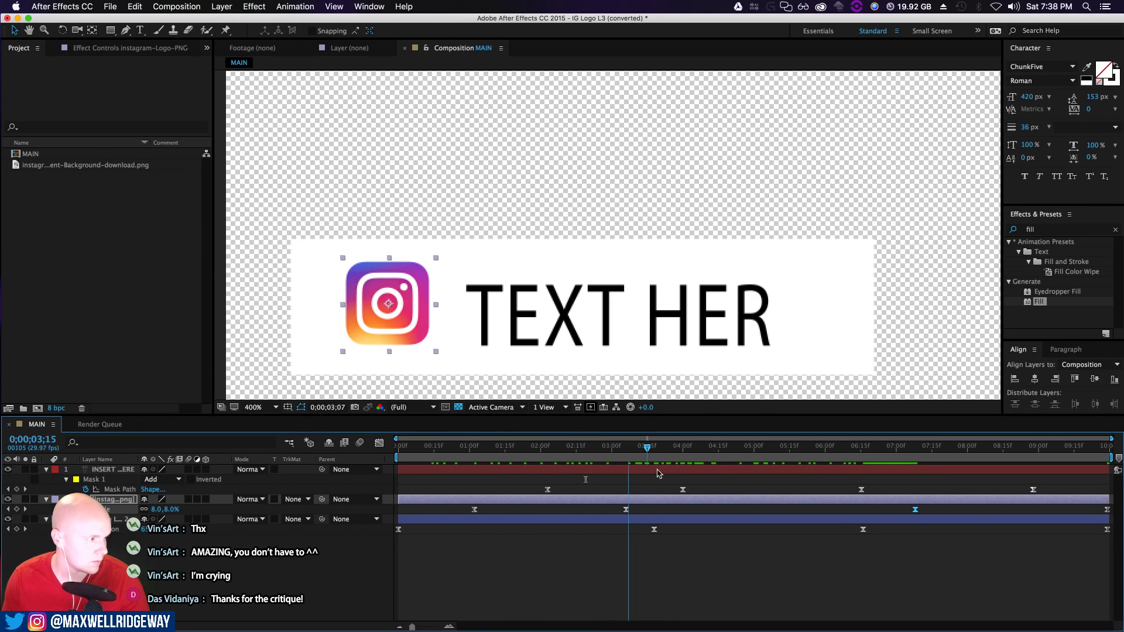
Preview the lower third from the start and move the entrance-end keyframes of all three layers about 1.4 seconds earlier
drag(576, 480, 393, 512)
key(space)
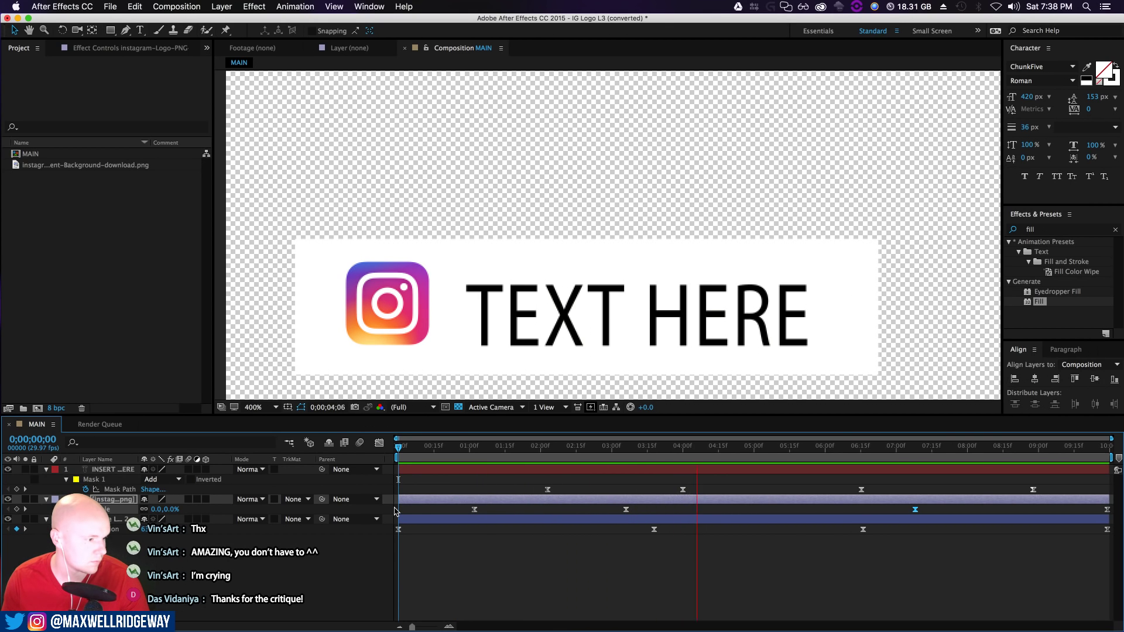
key(space)
drag(609, 480, 710, 555)
drag(626, 514, 523, 523)
Move all three layers' exit-start keyframes about 1.2 seconds earlier and their final keyframes about 3.2 seconds earlier, and preview the animation
drag(831, 484, 928, 554)
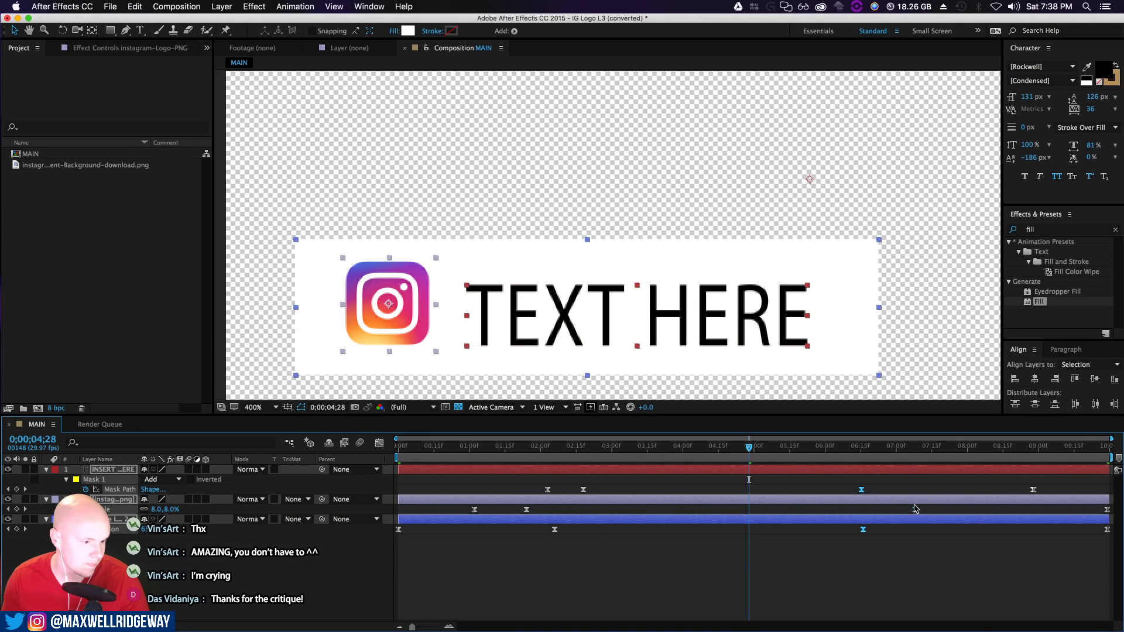
drag(1013, 514, 1057, 518)
click(980, 479)
drag(971, 484, 1110, 577)
drag(1059, 508, 901, 520)
drag(977, 480, 829, 511)
key(Home)
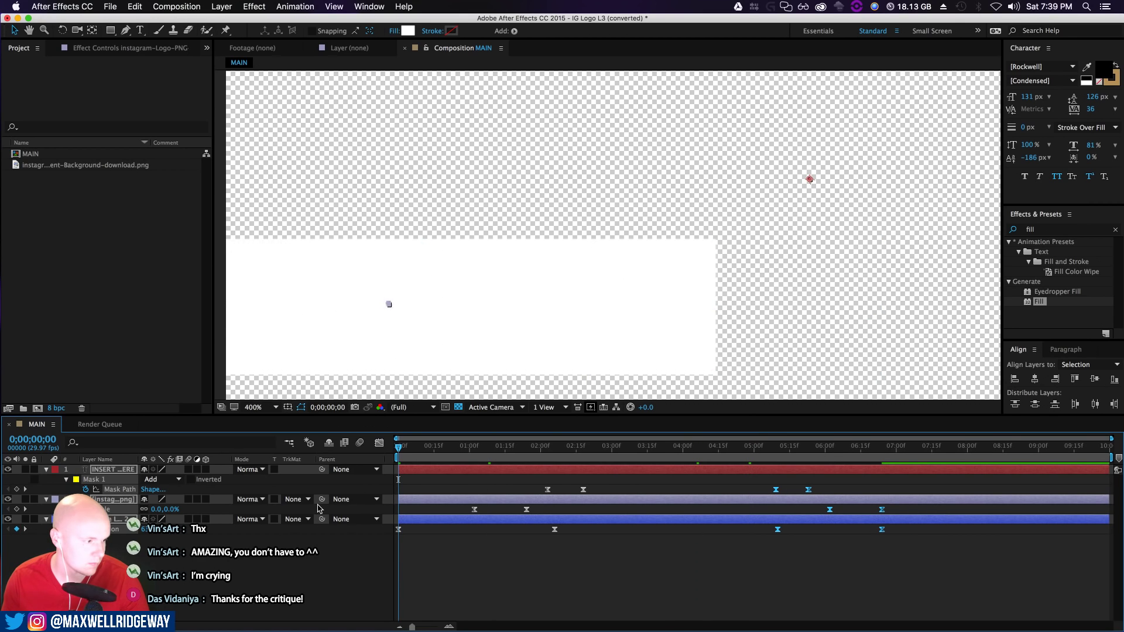
key(space)
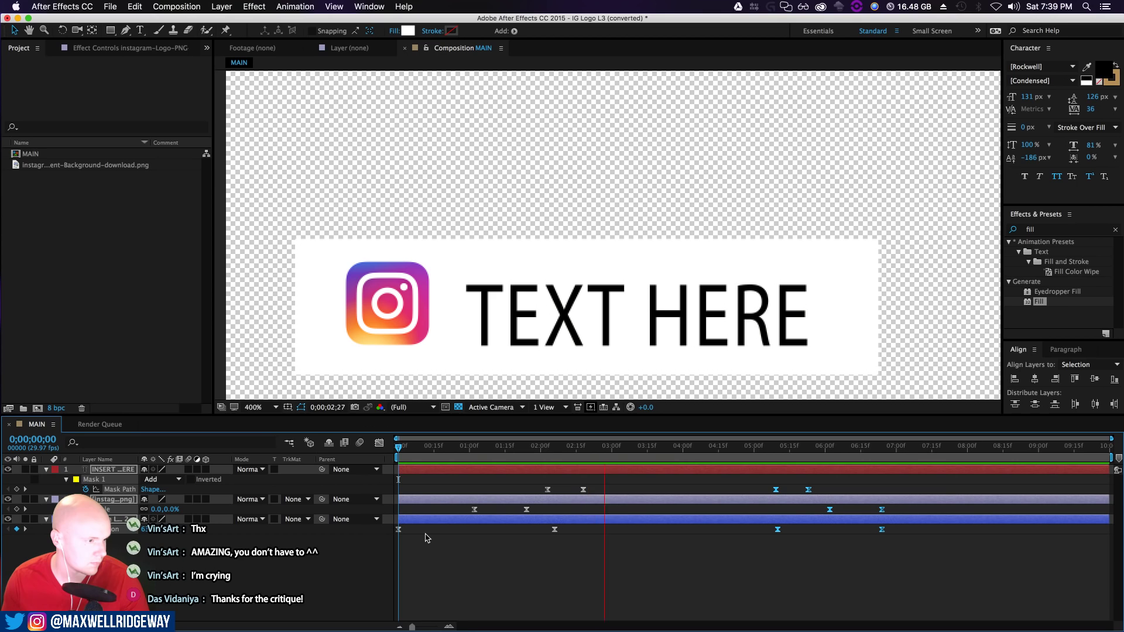
Set the Mask Feather of the text layer's Mask 1 to 13 pixels and preview the animation from the start
drag(521, 448, 581, 471)
click(587, 472)
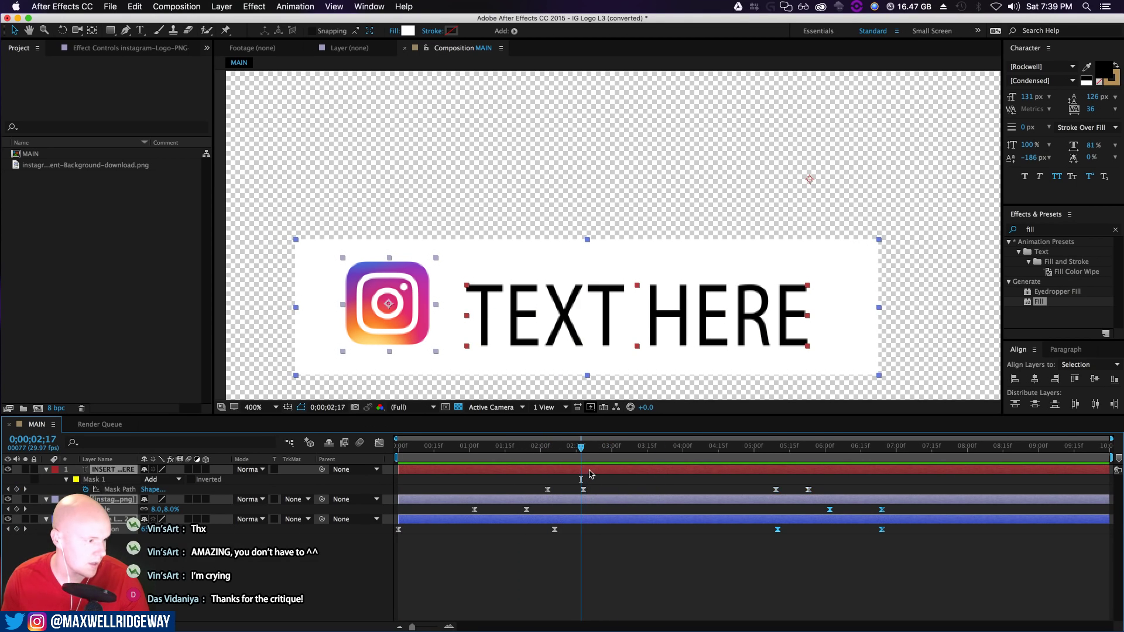
click(66, 479)
drag(172, 501, 220, 501)
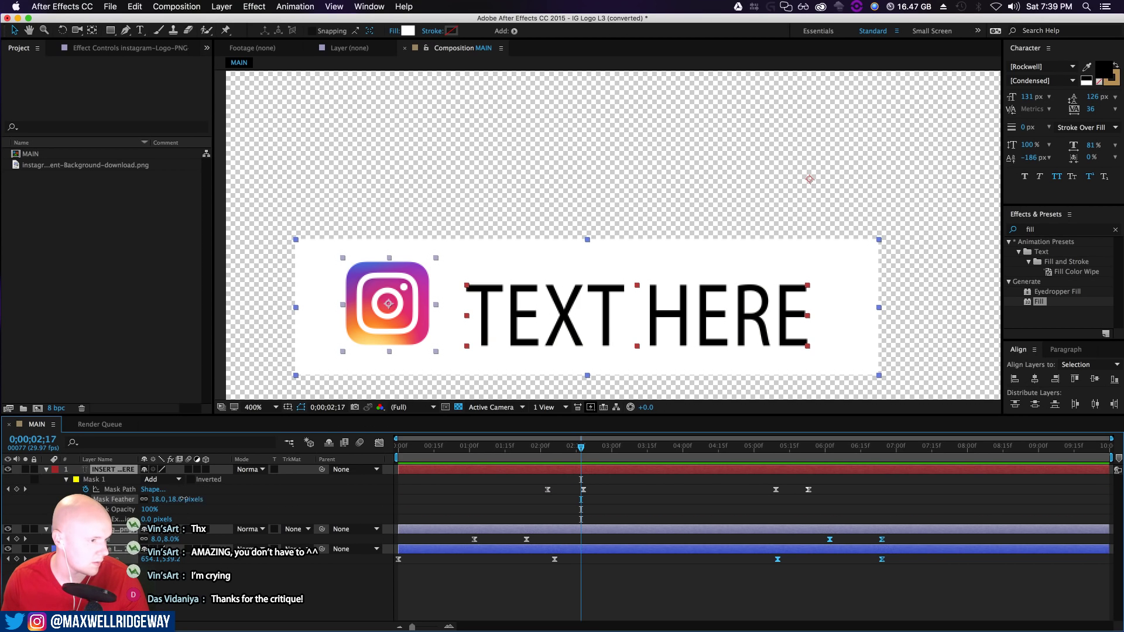
drag(585, 452, 660, 472)
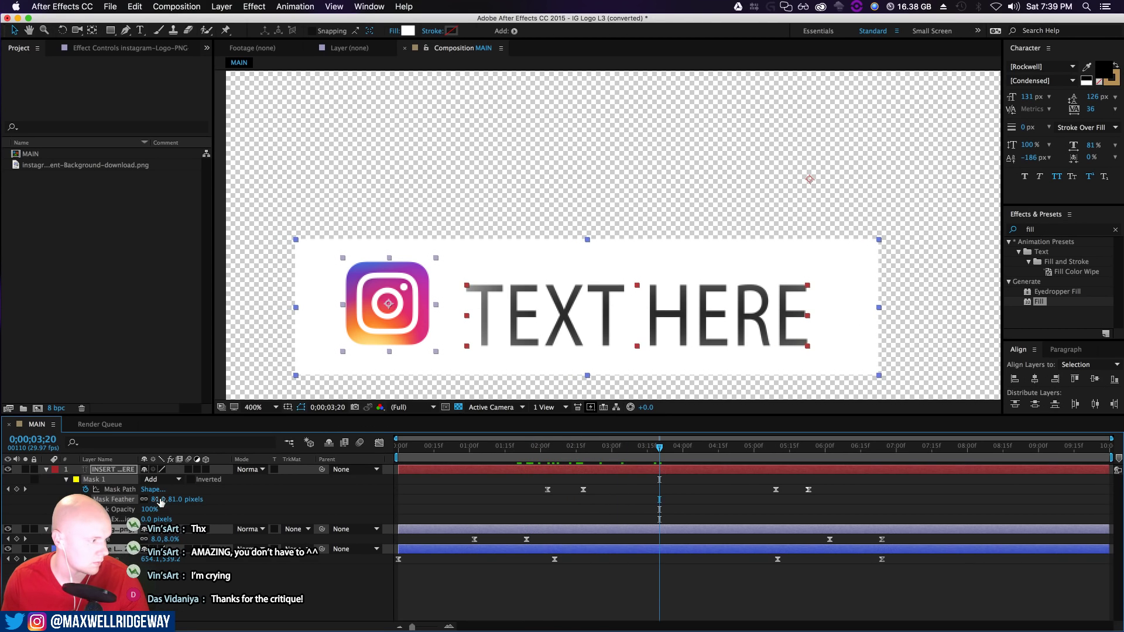
drag(172, 499, 146, 502)
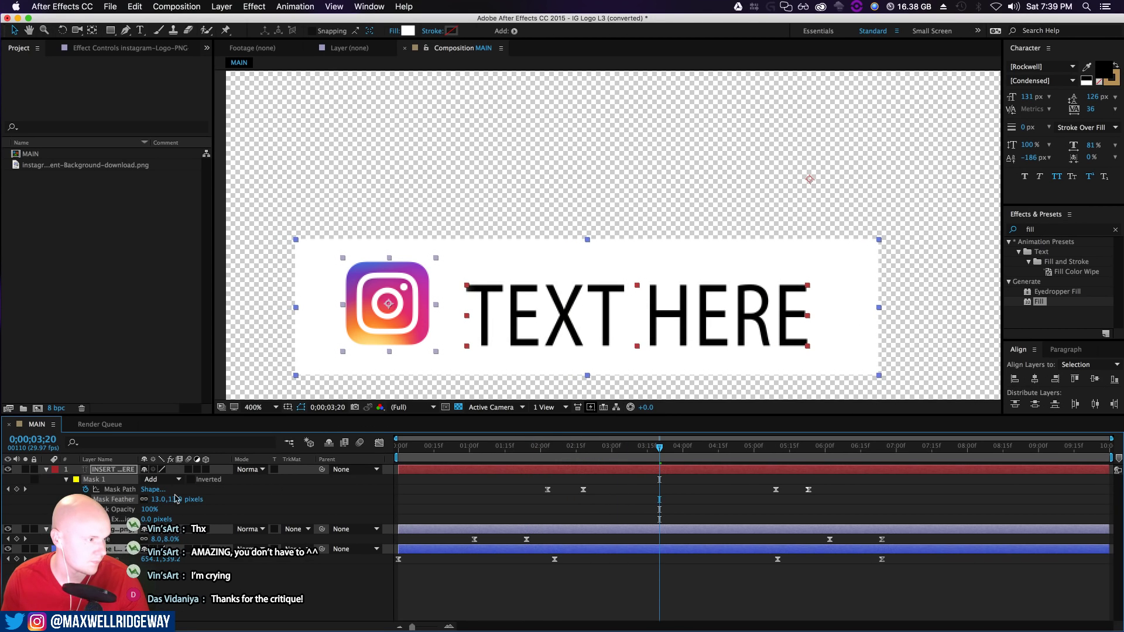
drag(660, 448, 374, 497)
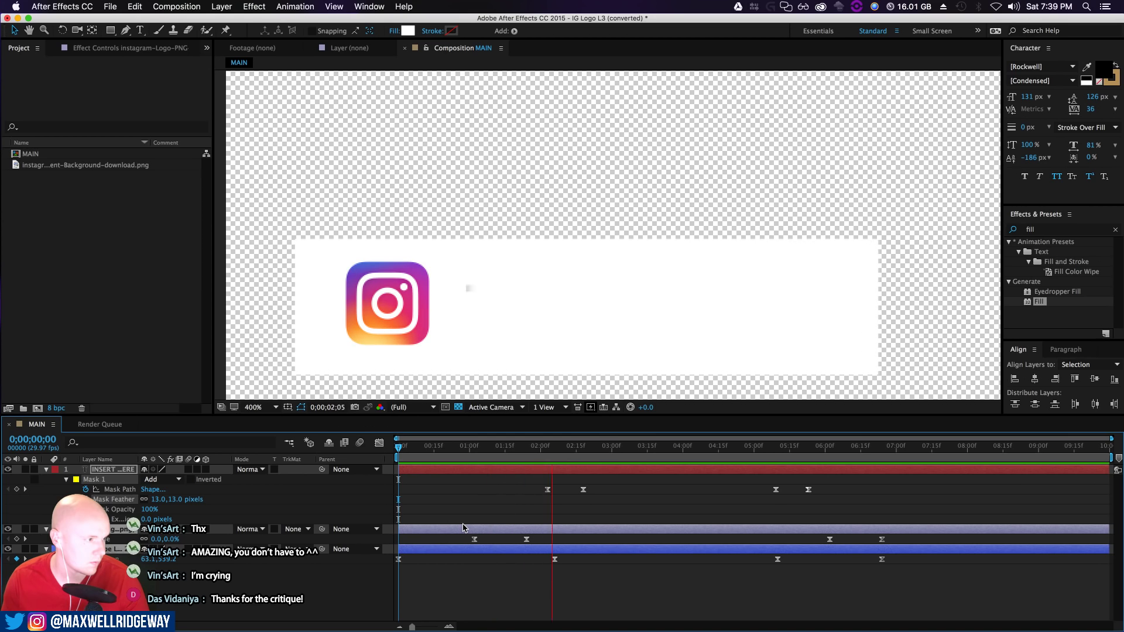
key(space)
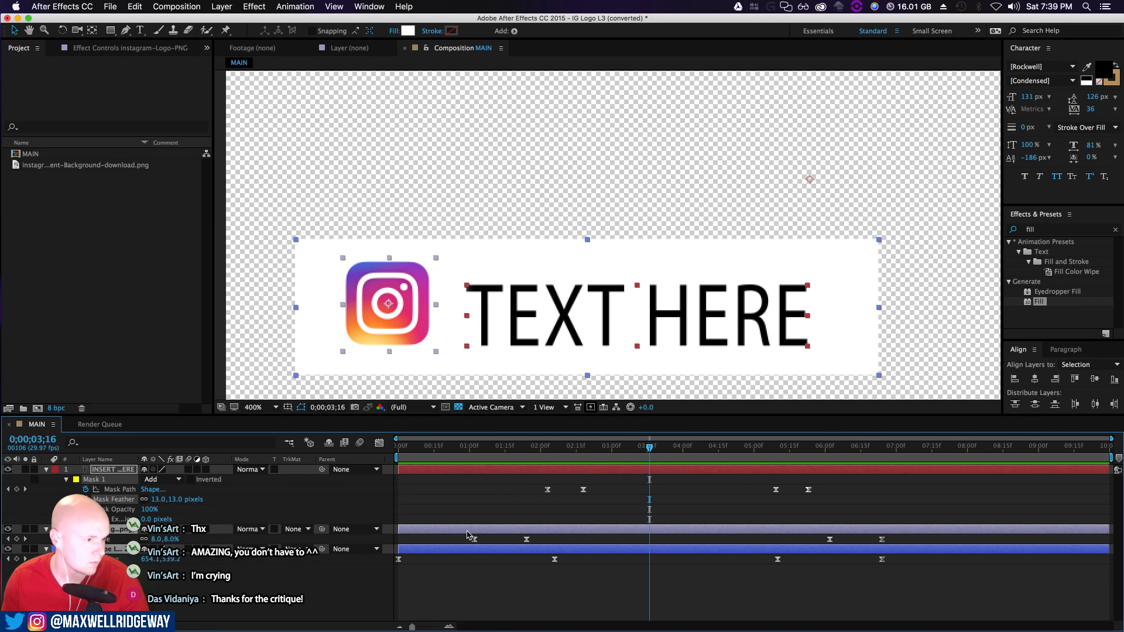
Retime the text layer's first three Mask Path keyframes to about 0;22, 2;12 and 4;25, and preview the animation from the start
click(724, 491)
drag(584, 493, 602, 492)
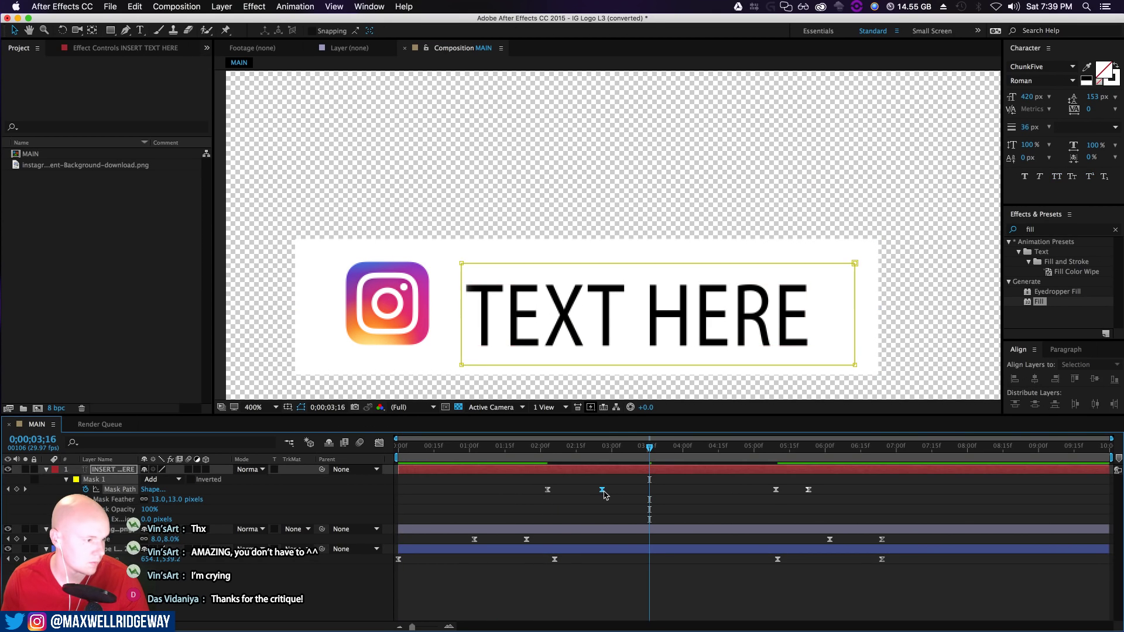
drag(777, 494, 743, 494)
drag(516, 485, 636, 502)
drag(526, 495, 451, 490)
click(527, 500)
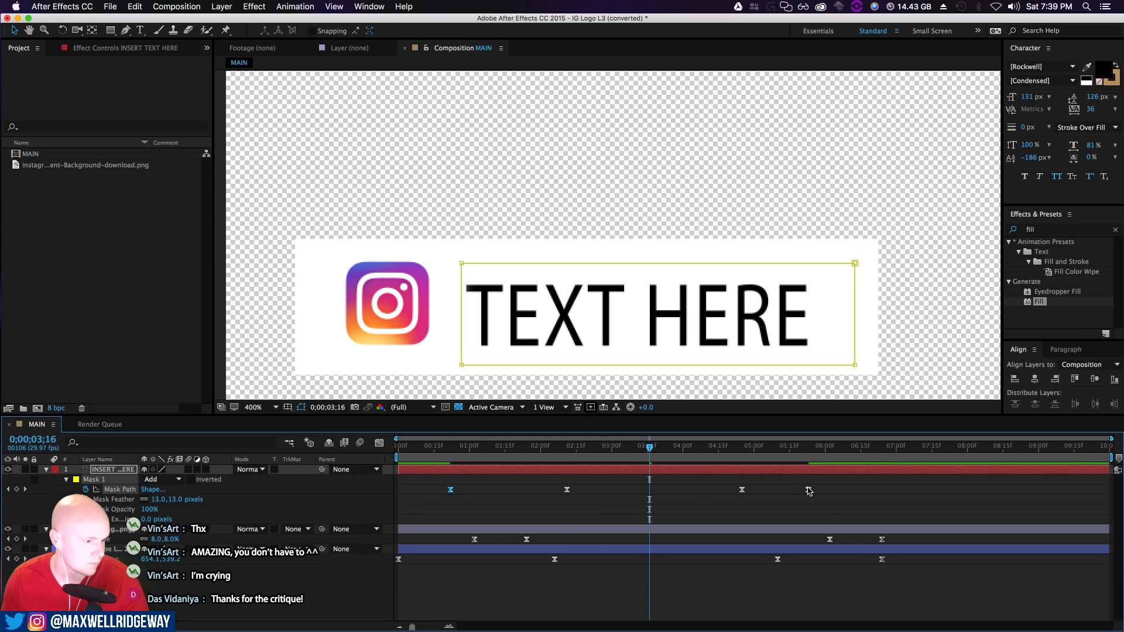
drag(712, 484, 830, 505)
click(733, 479)
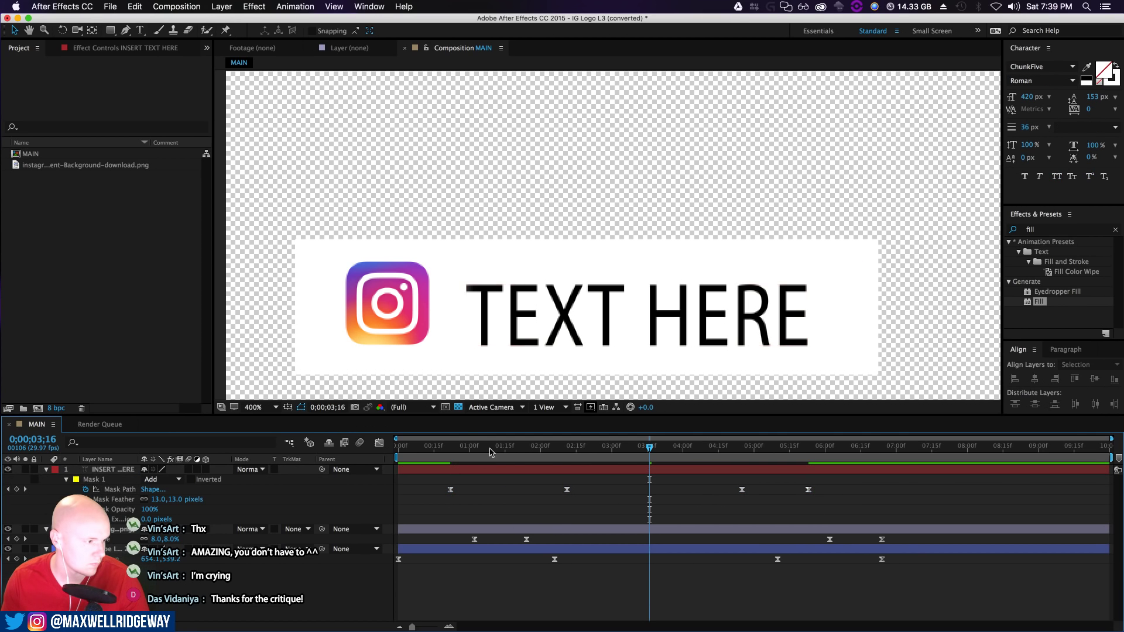
drag(484, 449, 375, 450)
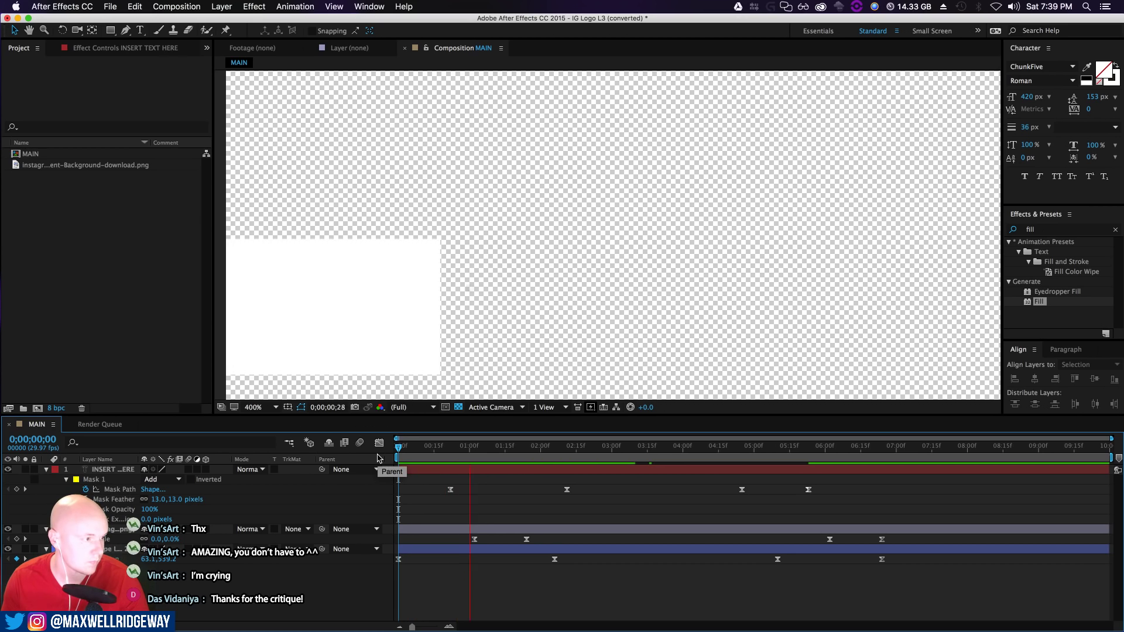
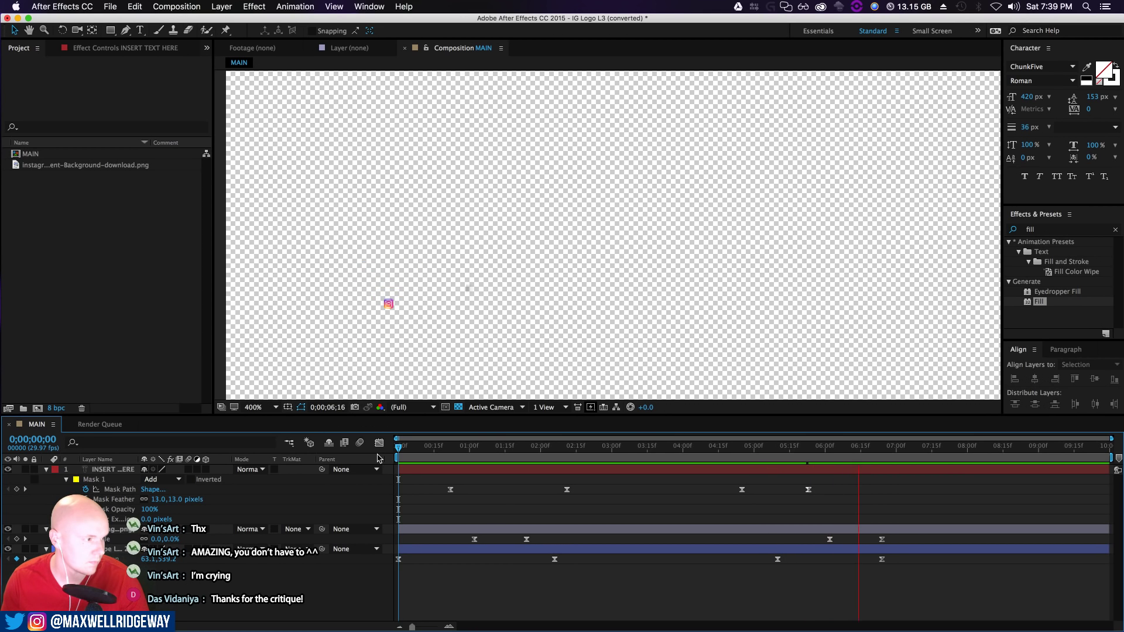
key(space)
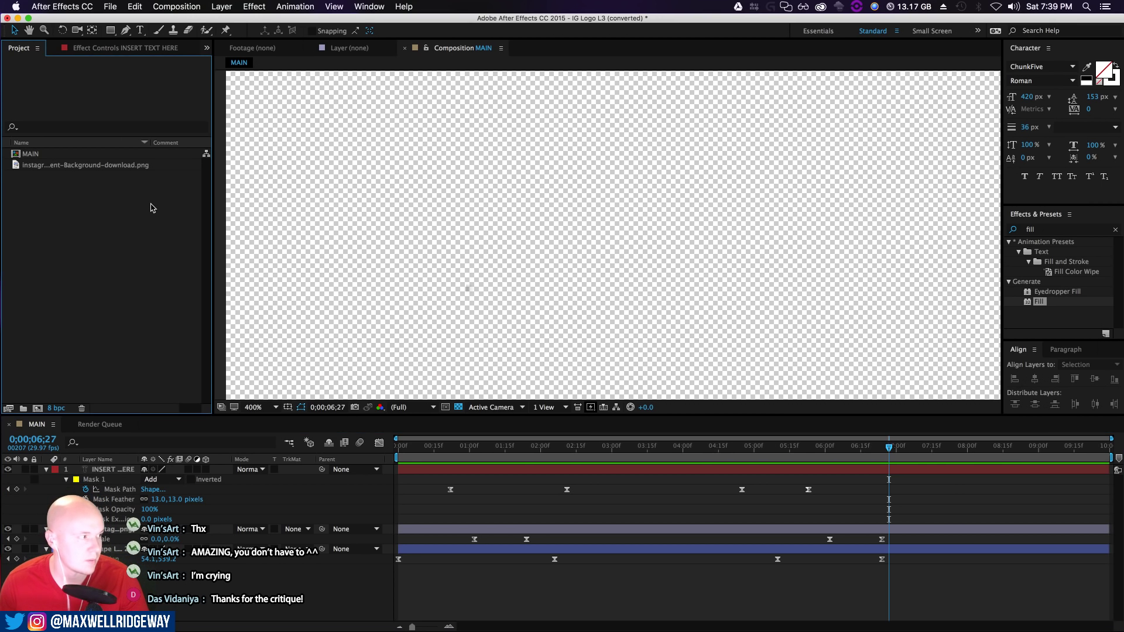
Save the project on the Desktop as IG Logo L3.aep, replacing the existing file
key(super+s)
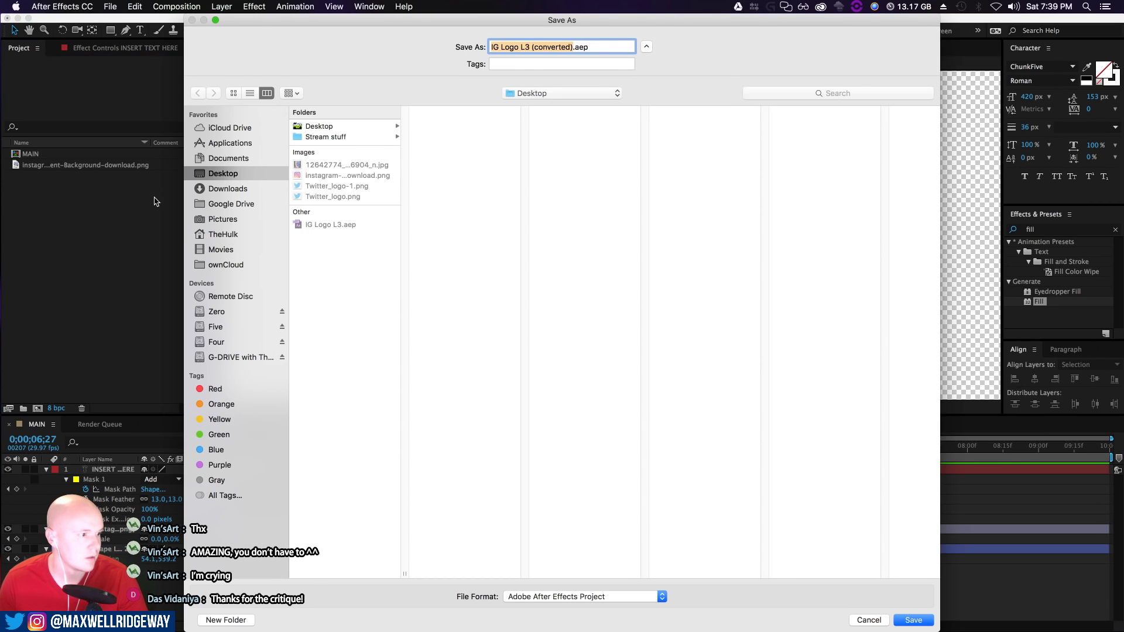
click(346, 225)
click(912, 623)
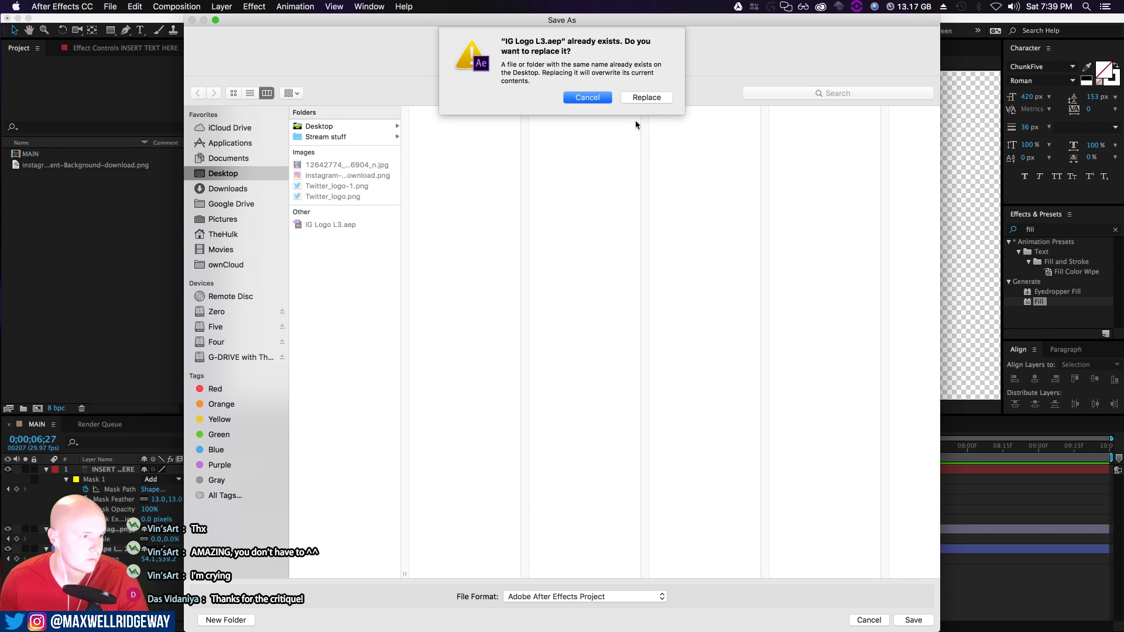
click(661, 100)
Open the recent project YOUTUBE lowerthirds PLUS2.aep and close the floating Animation Composer window
click(111, 6)
mouse_move(134, 39)
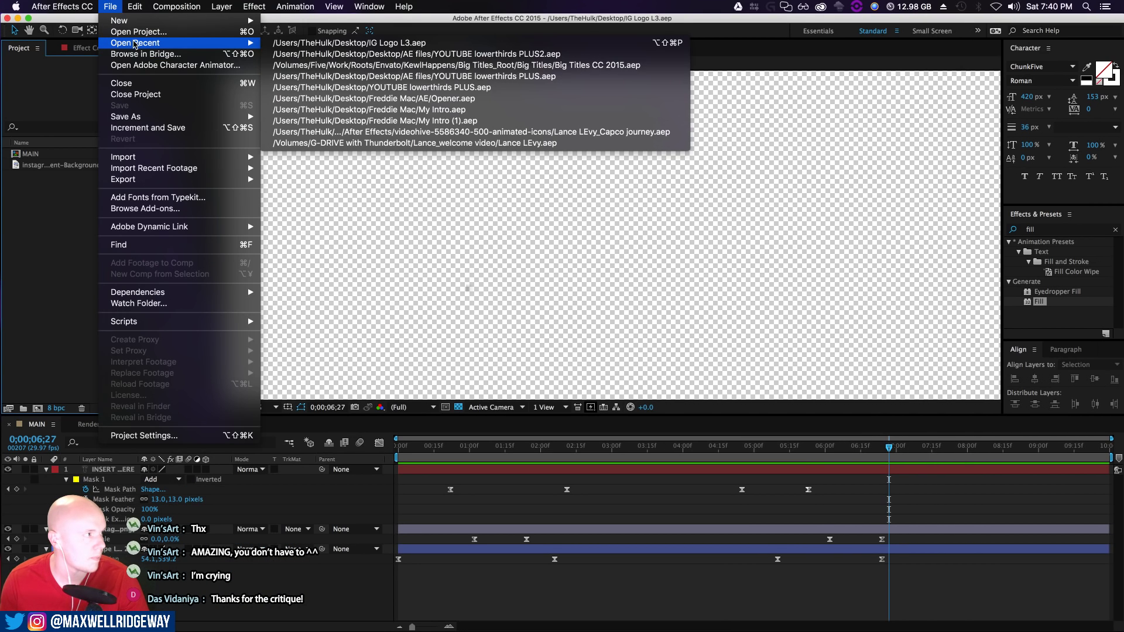
click(338, 57)
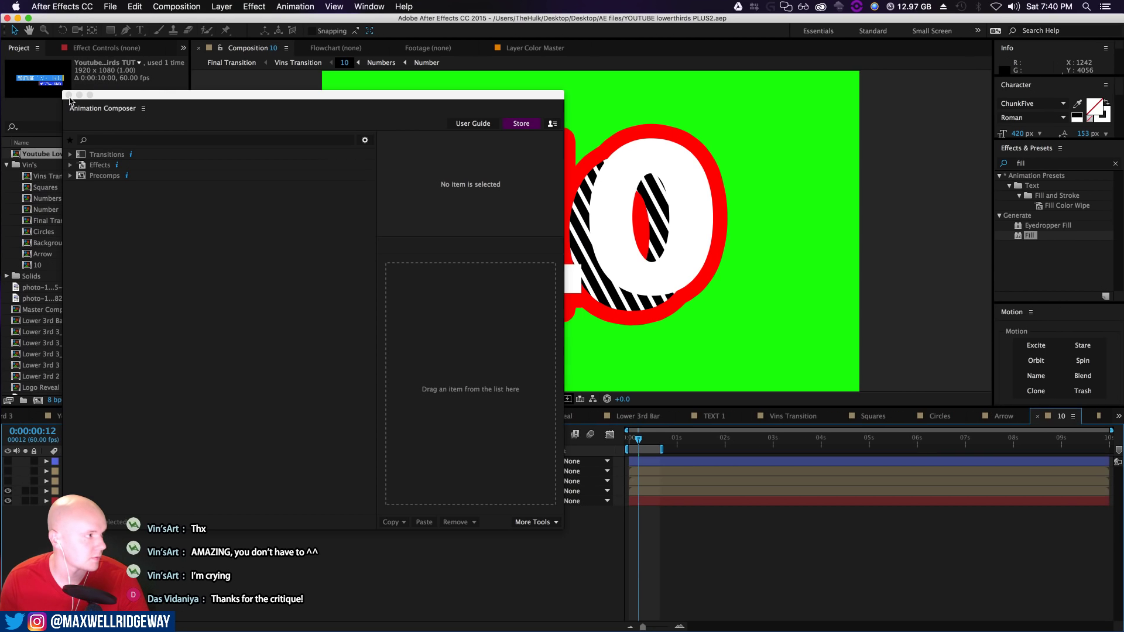
click(68, 95)
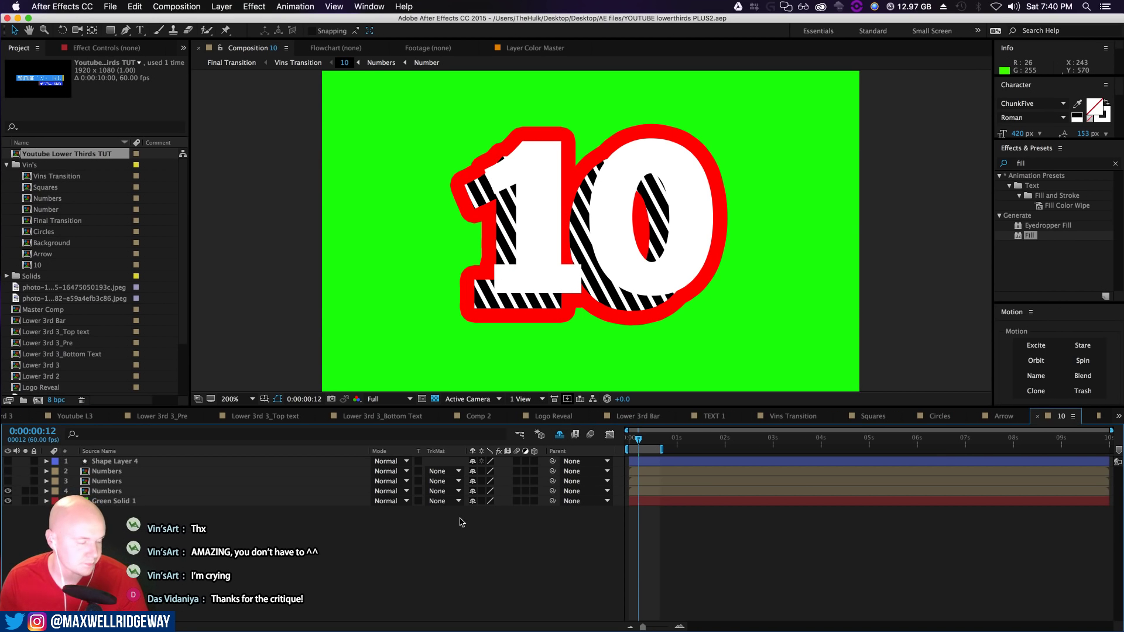
Show layer 3 Numbers in composition 10 and pre-compose layers 3 and 4 separately, leaving all attributes in '10'
click(111, 492)
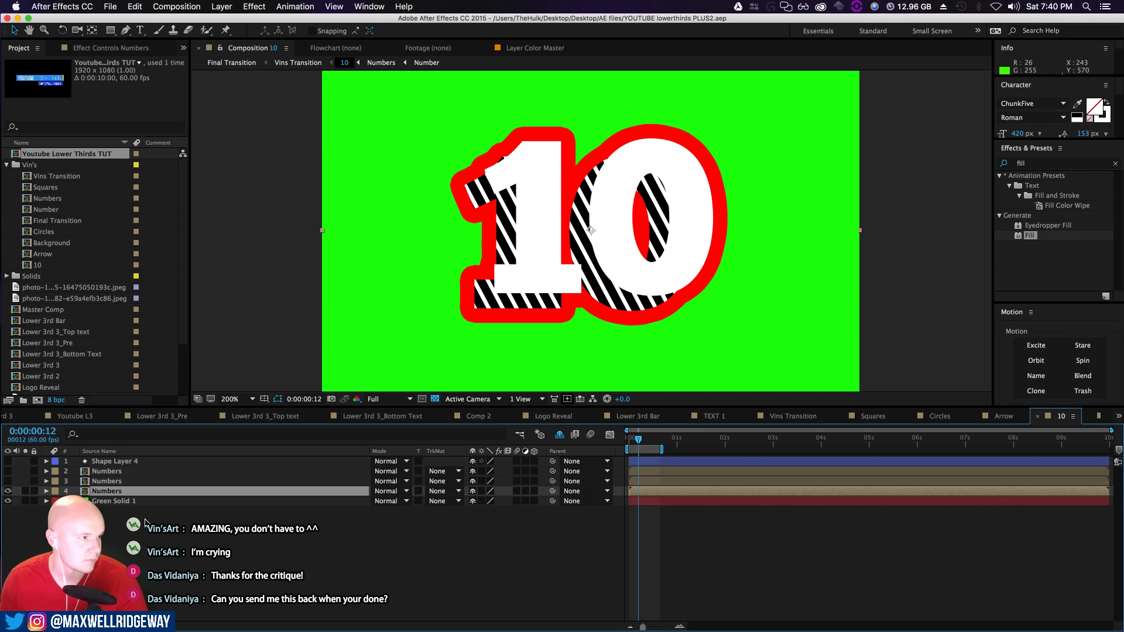
click(109, 482)
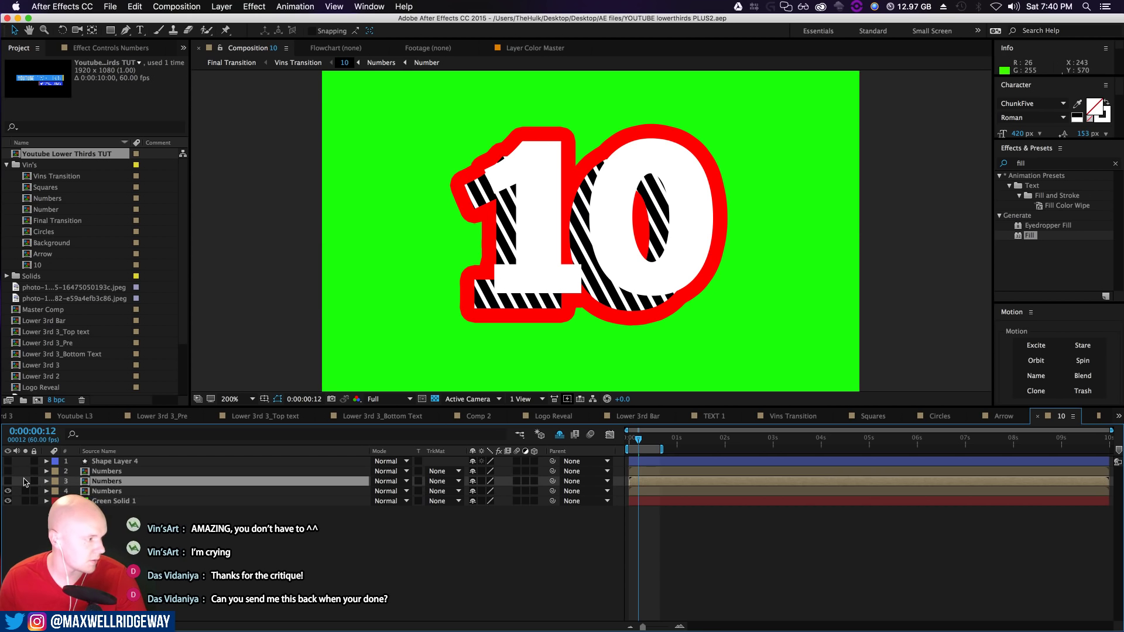
click(7, 482)
right_click(96, 485)
click(145, 532)
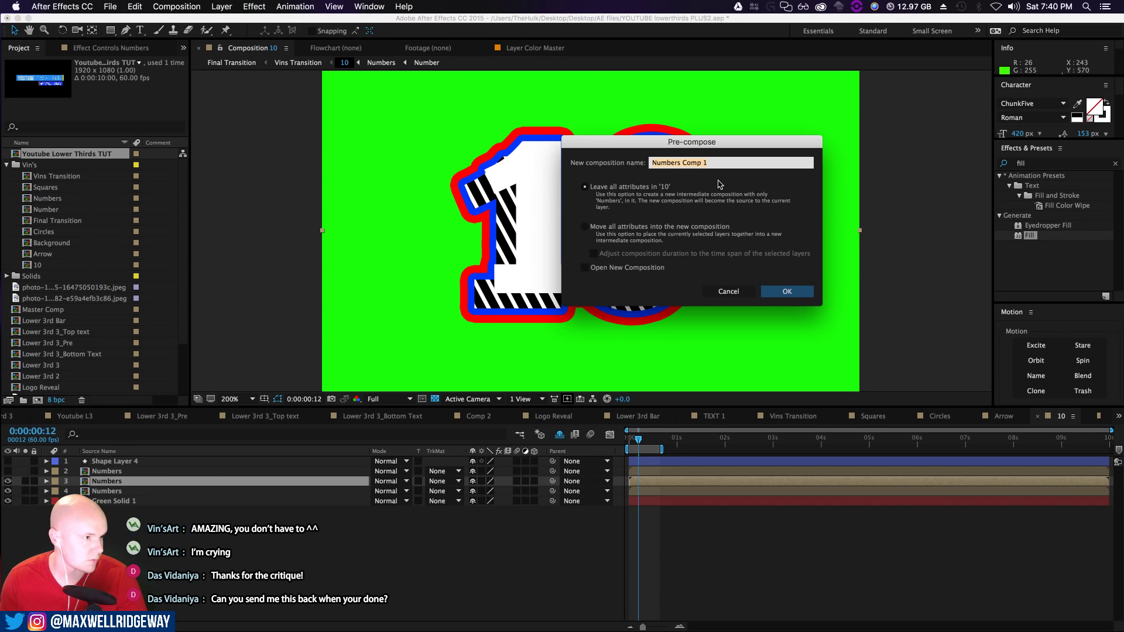
click(780, 292)
right_click(111, 492)
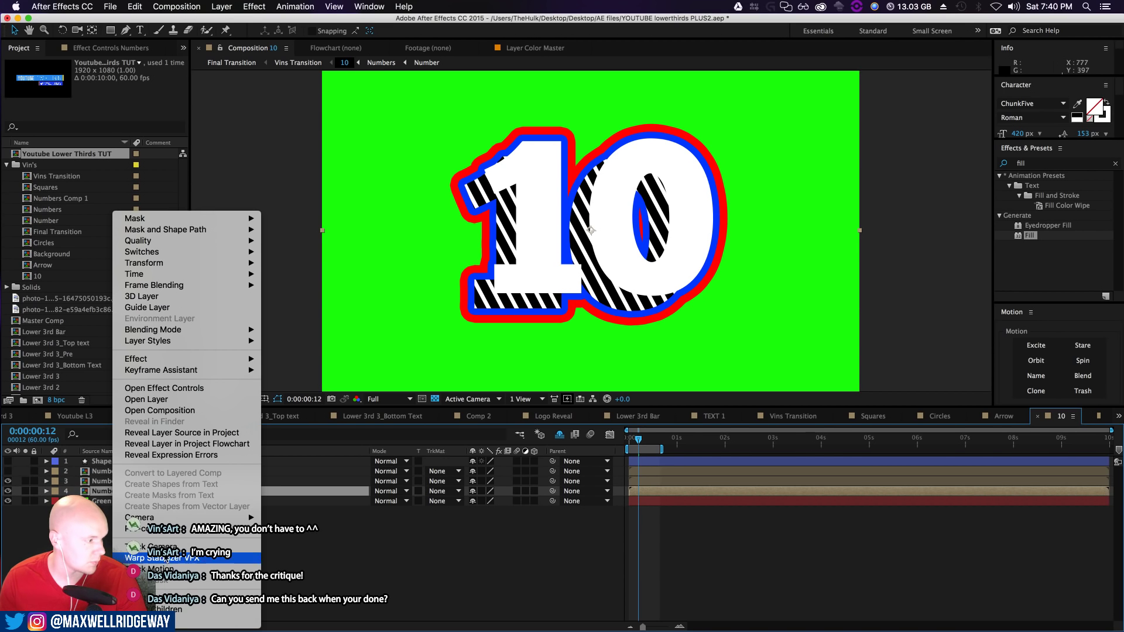
click(680, 283)
click(806, 298)
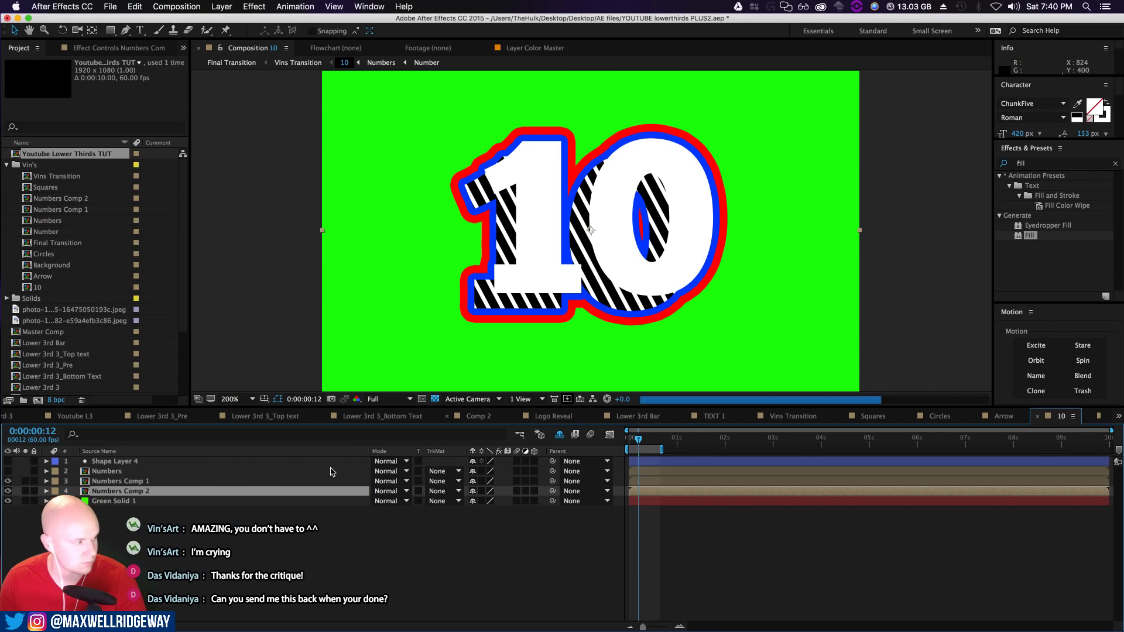
Try Numbers Comp 1 as an Alpha Matte for the Numbers Comp 2 layer and undo it
click(454, 494)
click(465, 520)
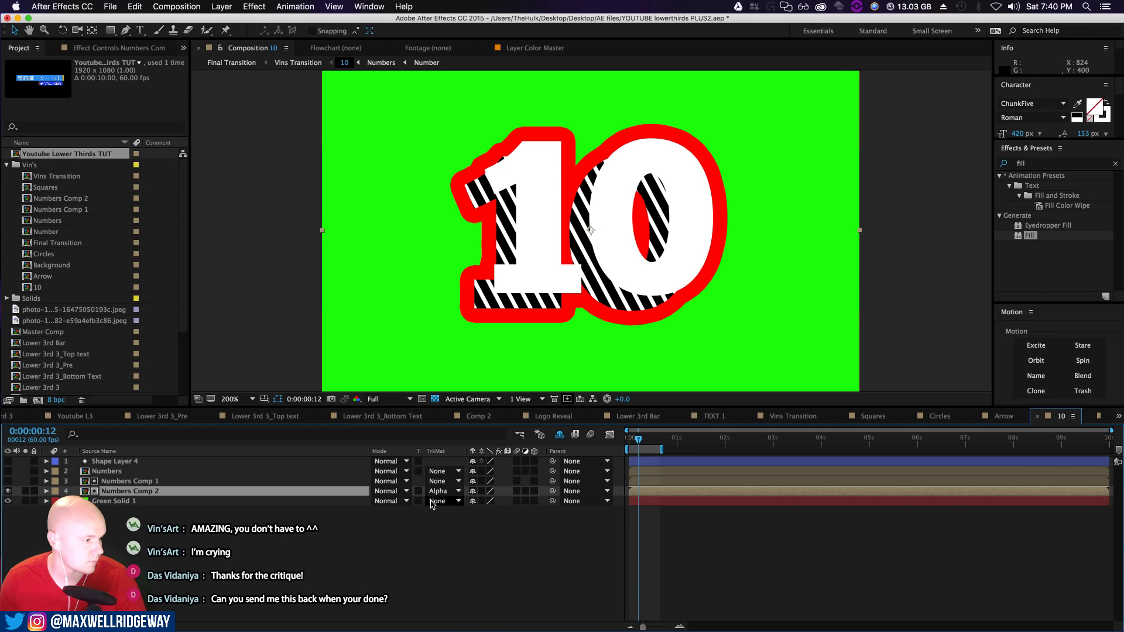
key(super+z)
Set the Numbers Comp 2 layer's track matte to Alpha Inverted Matte "Numbers Comp 1" and show layer 2 Numbers
click(457, 493)
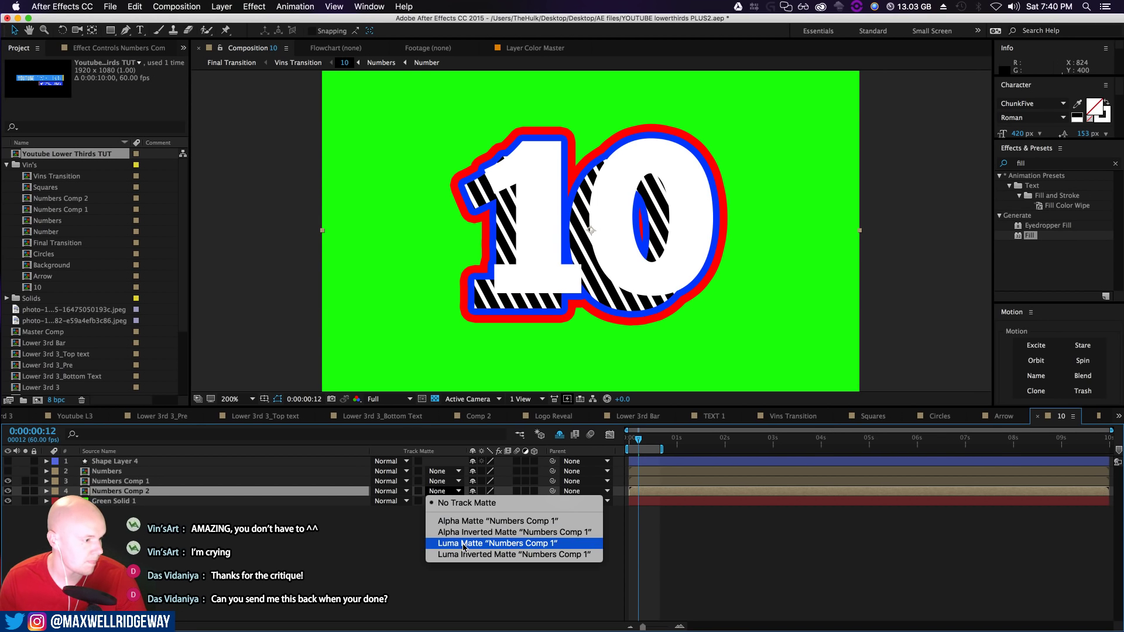
click(467, 532)
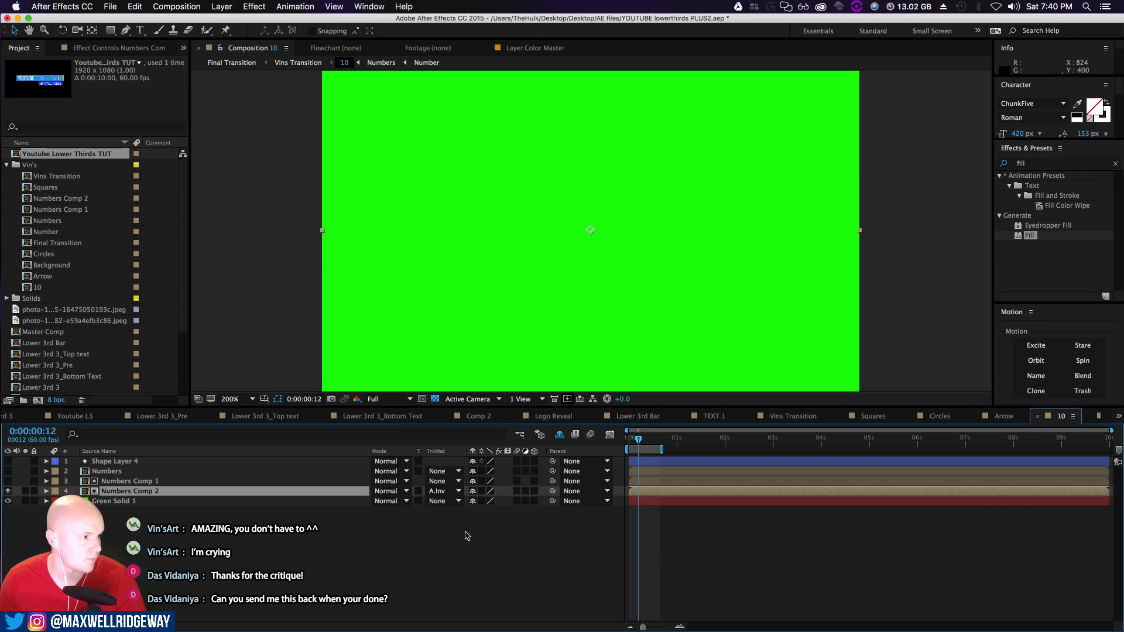
click(8, 472)
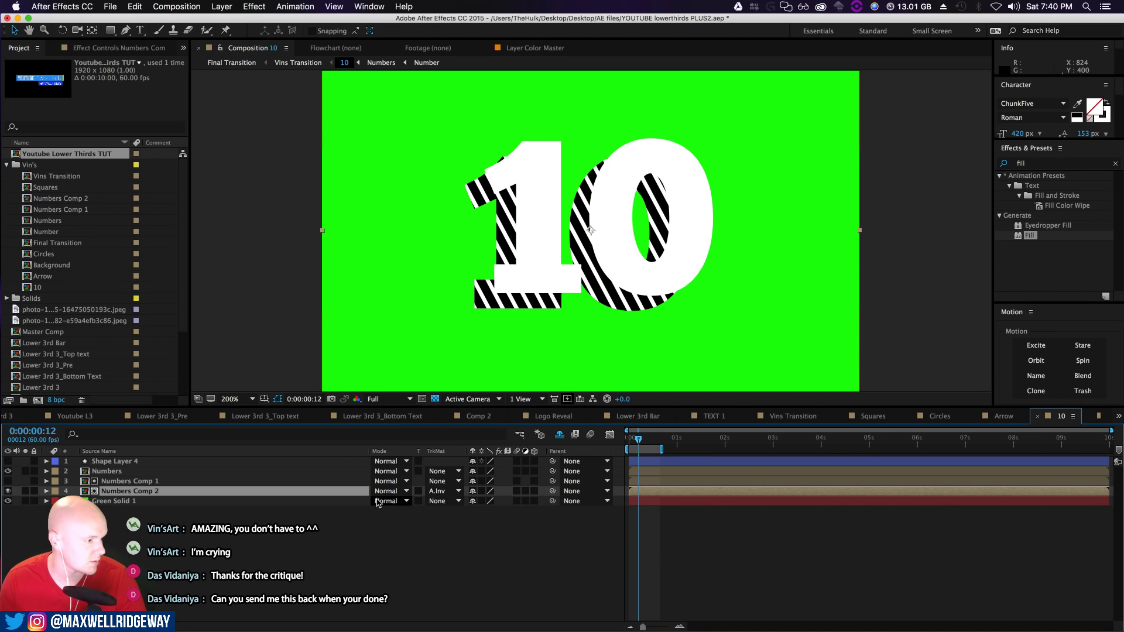
drag(498, 318, 460, 327)
key(super+z)
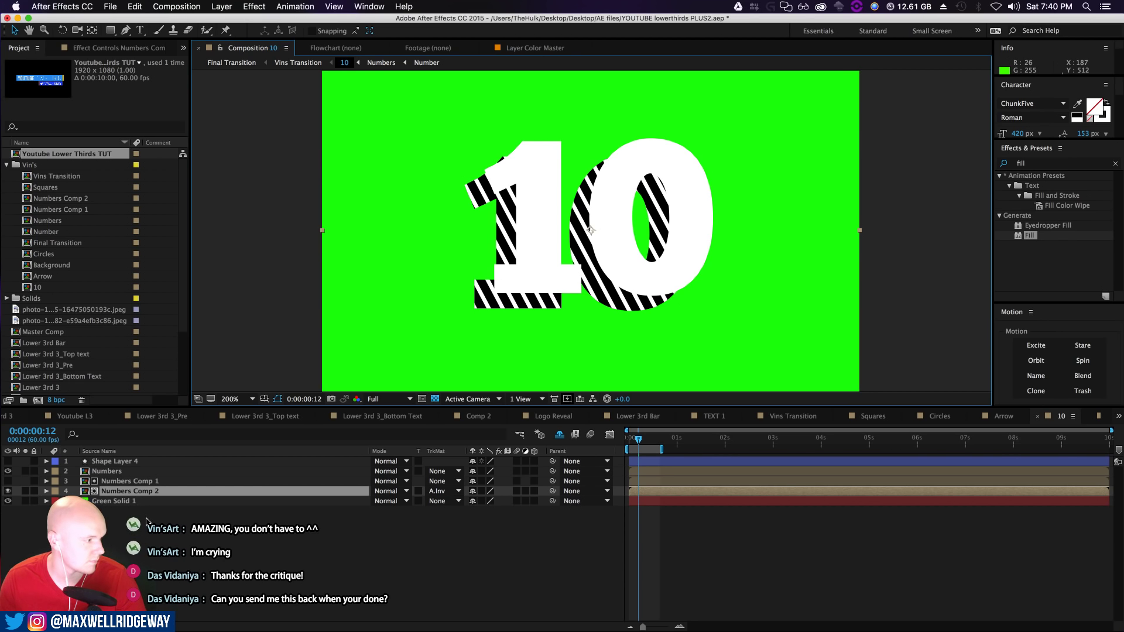
Inspect the contents of Numbers Comp 2 and the Scale of its layer in composition 10
double_click(131, 492)
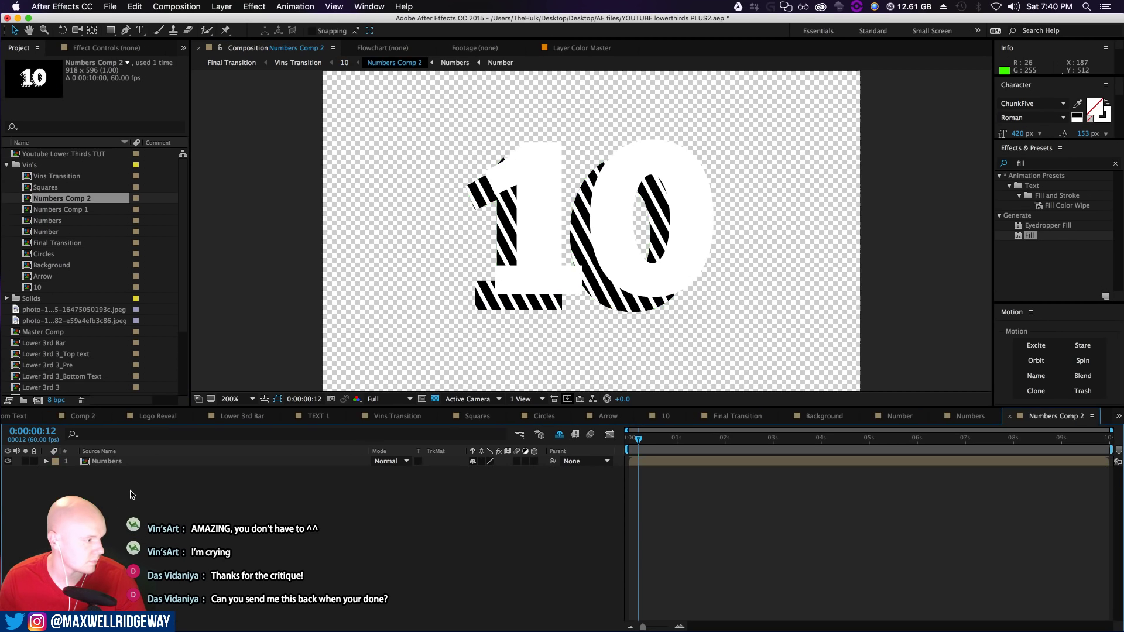
click(559, 436)
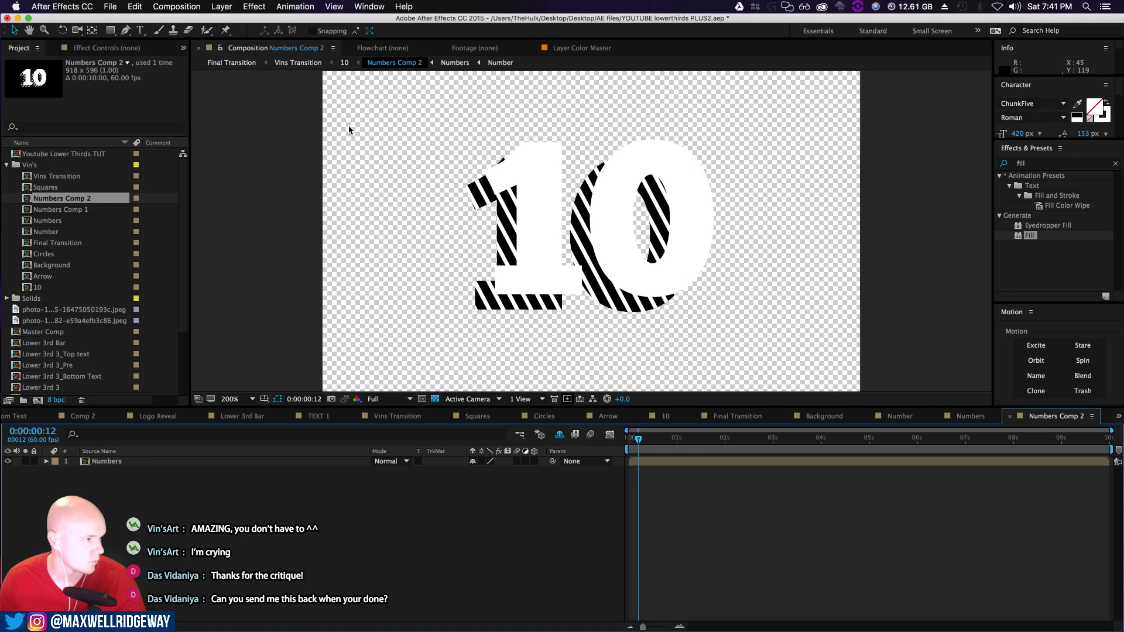
click(118, 463)
key(comma)
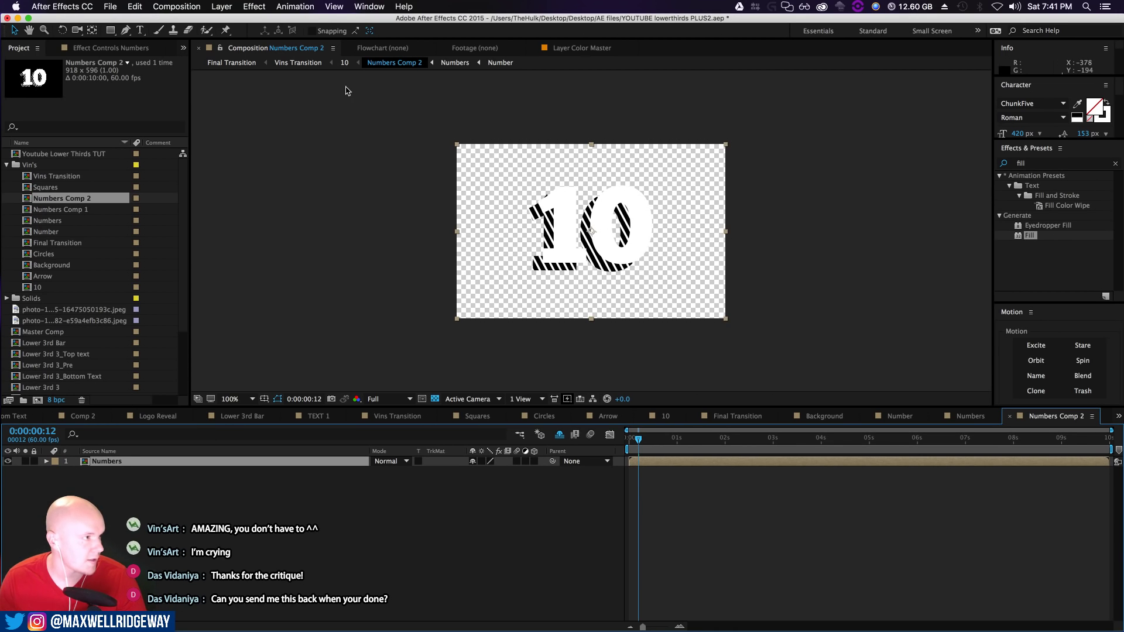
click(344, 63)
key(s)
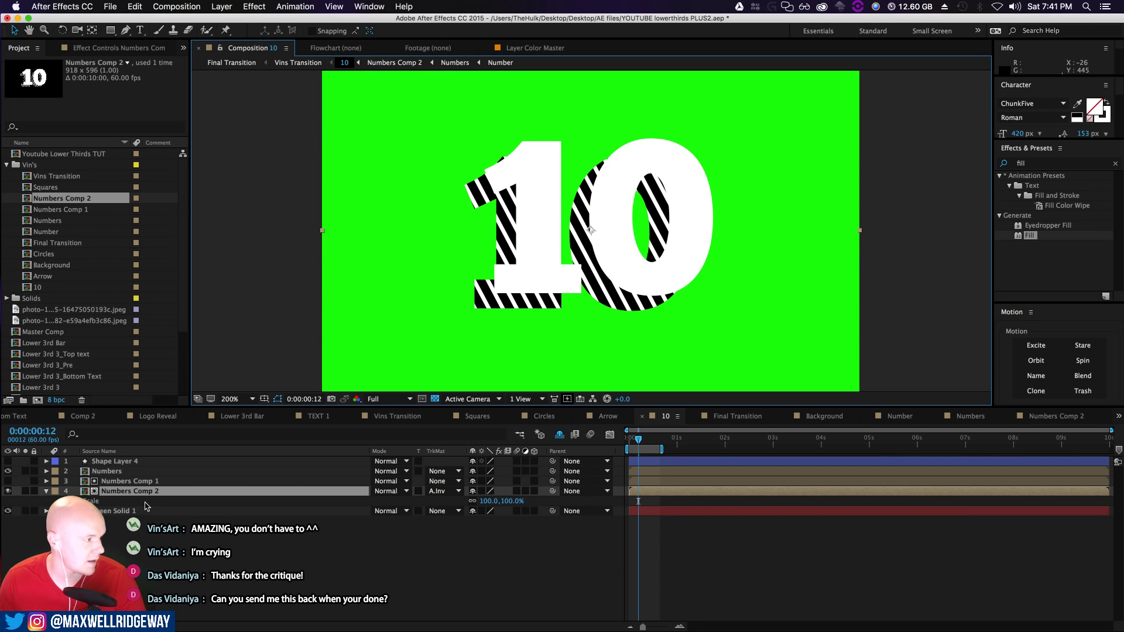
click(105, 492)
key(s)
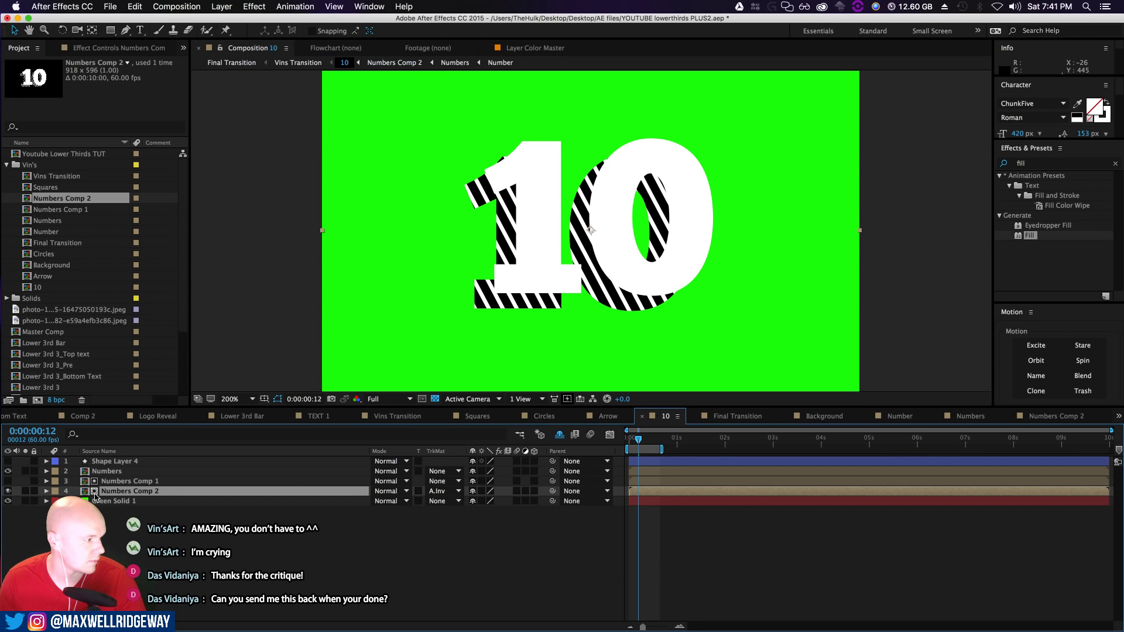
Delete the layer styles from the Numbers Comp 2 and Numbers Comp 1 layers in composition 10
click(45, 492)
click(81, 511)
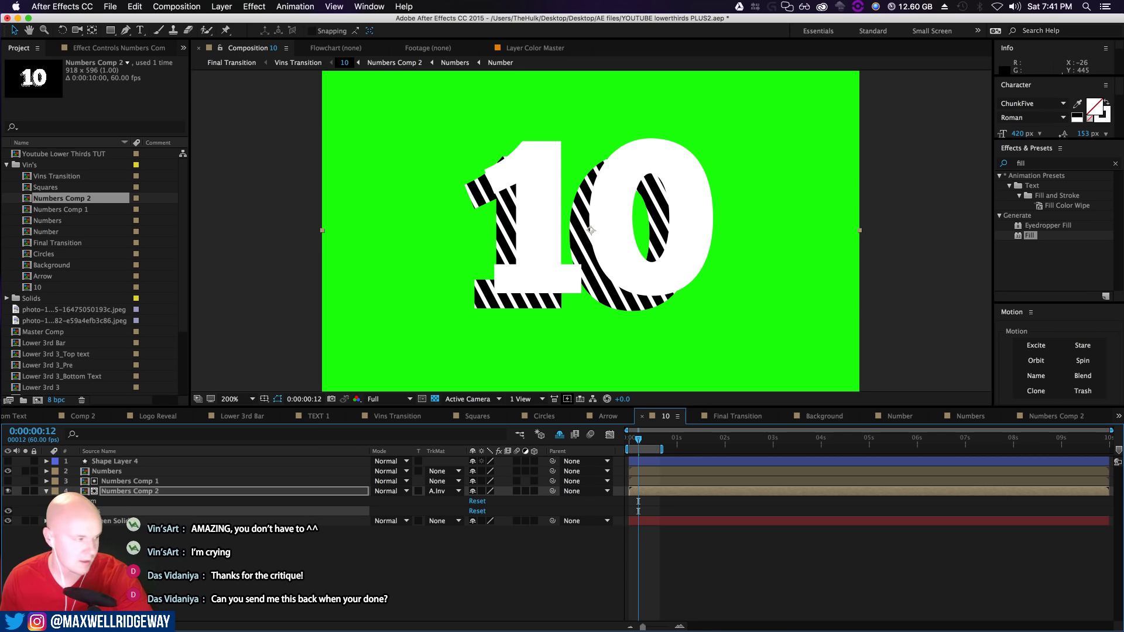
key(Delete)
click(106, 481)
click(46, 481)
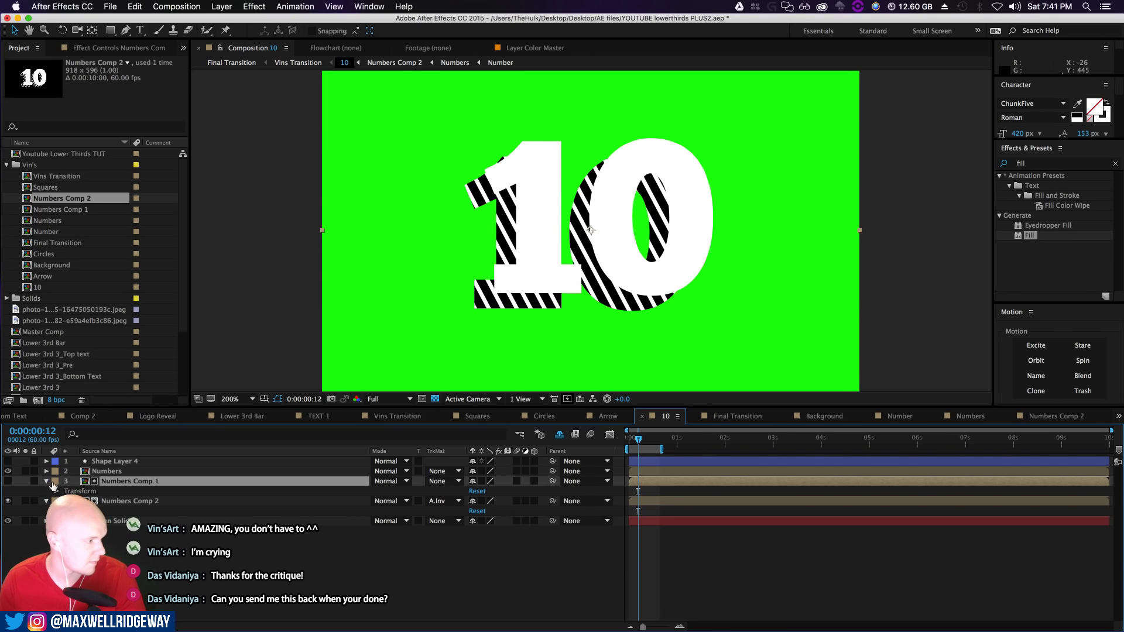
Inside Numbers Comp 1, add a Stroke layer style to the Numbers layer and set its size to 13.2
double_click(107, 483)
click(103, 460)
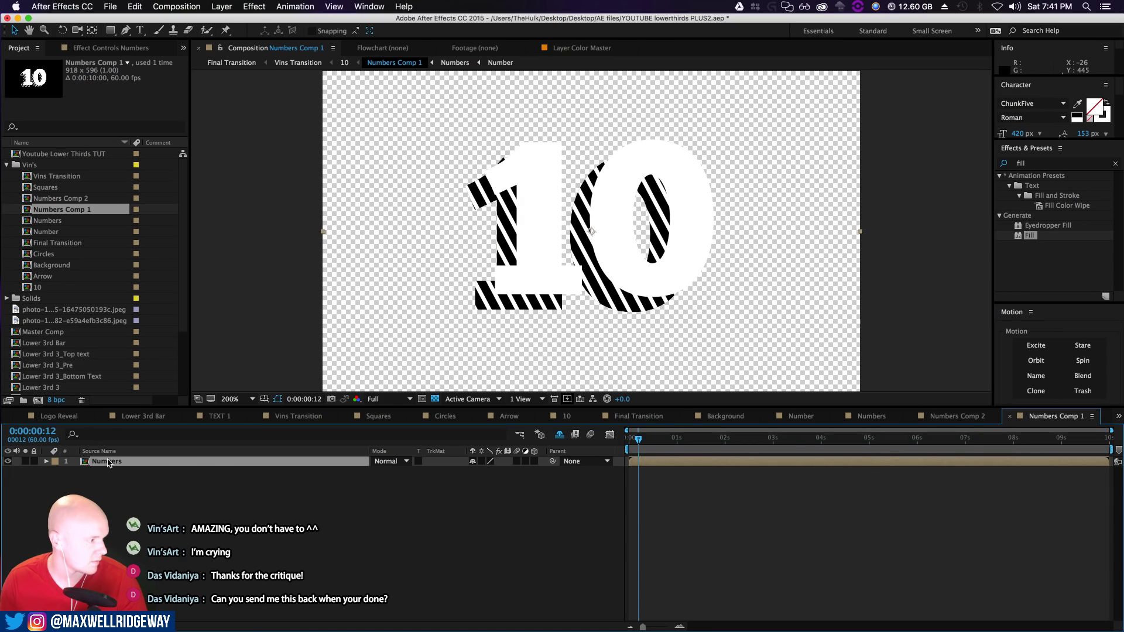
right_click(105, 461)
mouse_move(187, 342)
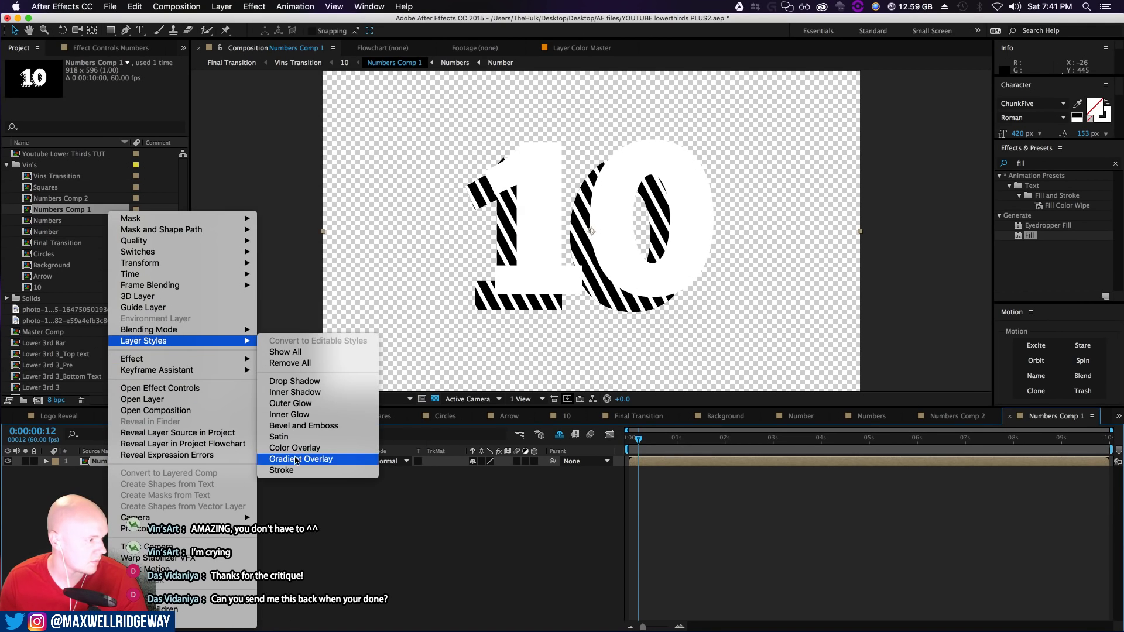
click(282, 470)
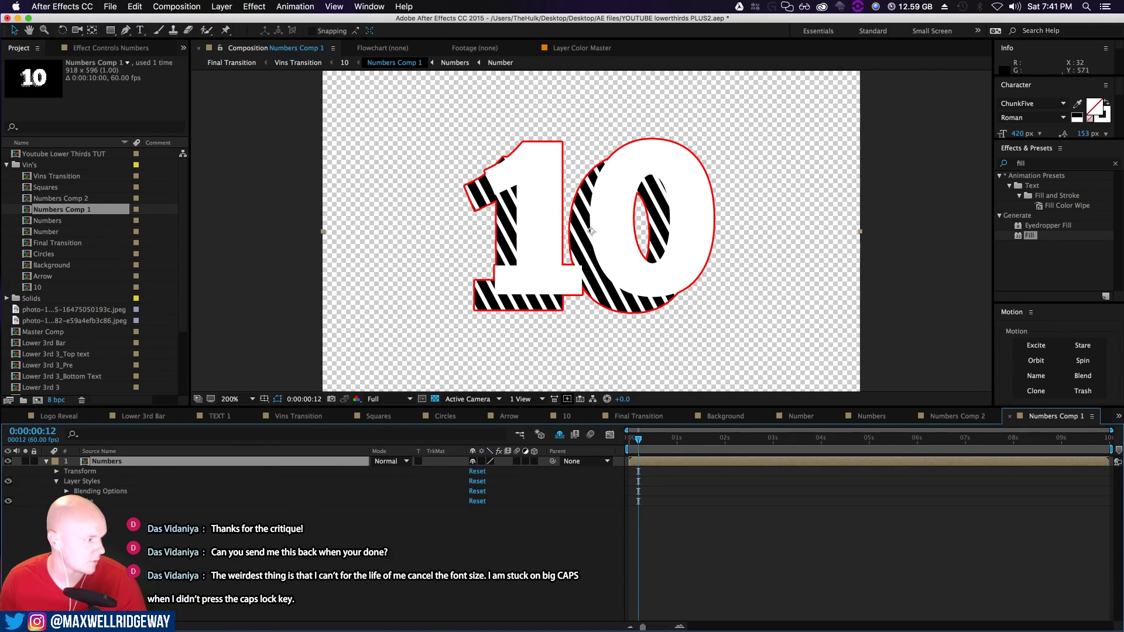
click(83, 501)
click(67, 502)
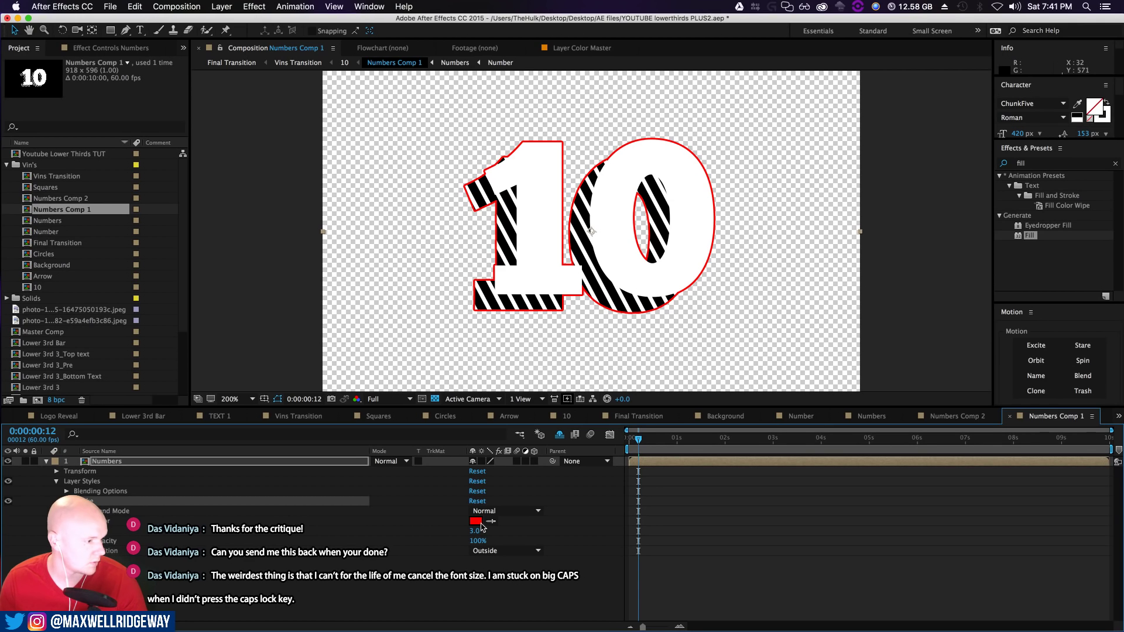
drag(477, 531, 501, 531)
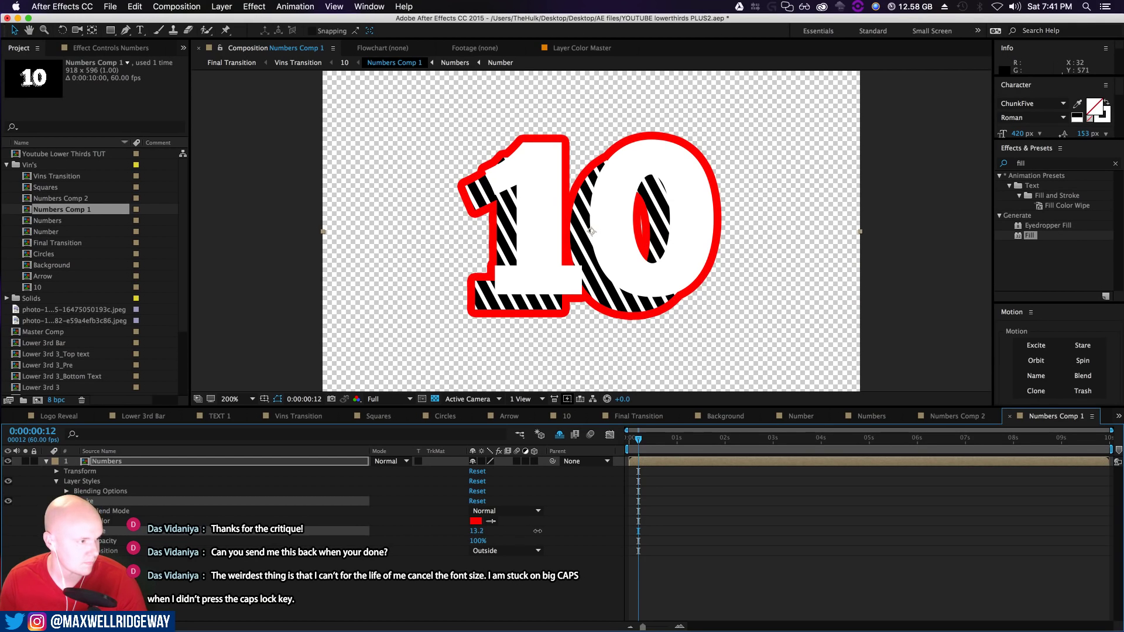
Set the stroke color to blue 2B00FF and show the Numbers Comp 1 layer in composition 10
click(477, 521)
click(680, 392)
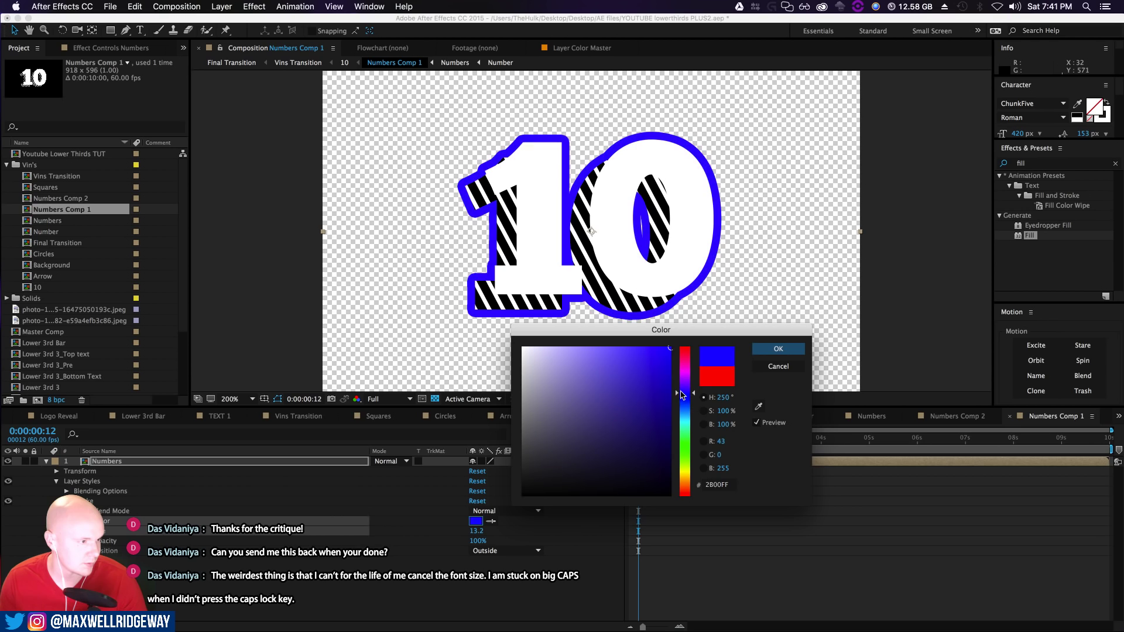
click(778, 350)
click(344, 63)
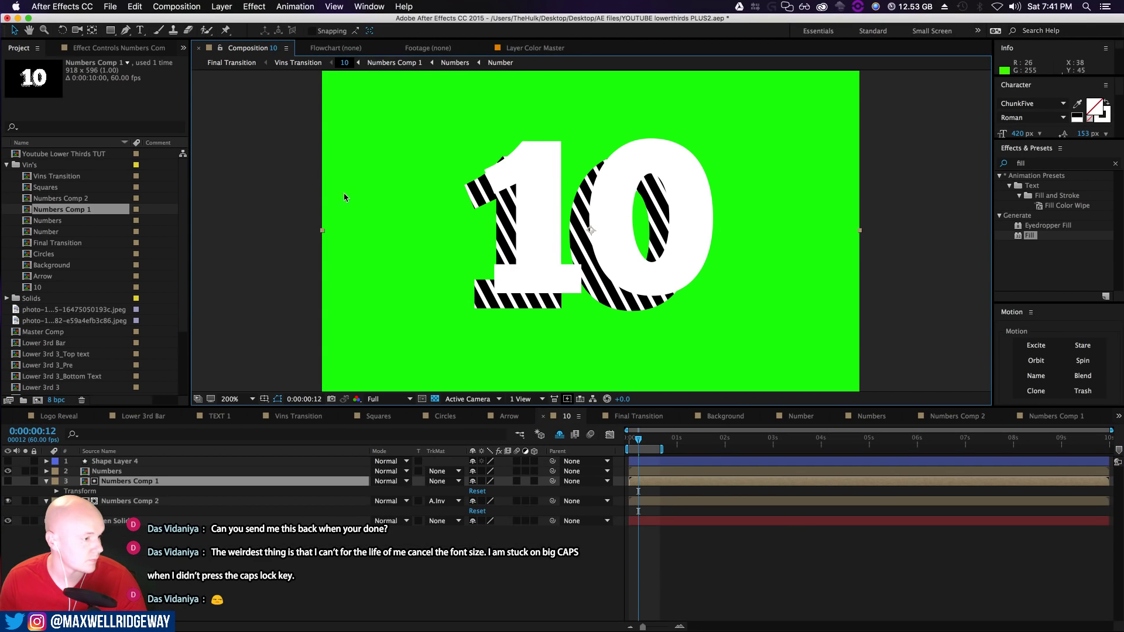
click(7, 481)
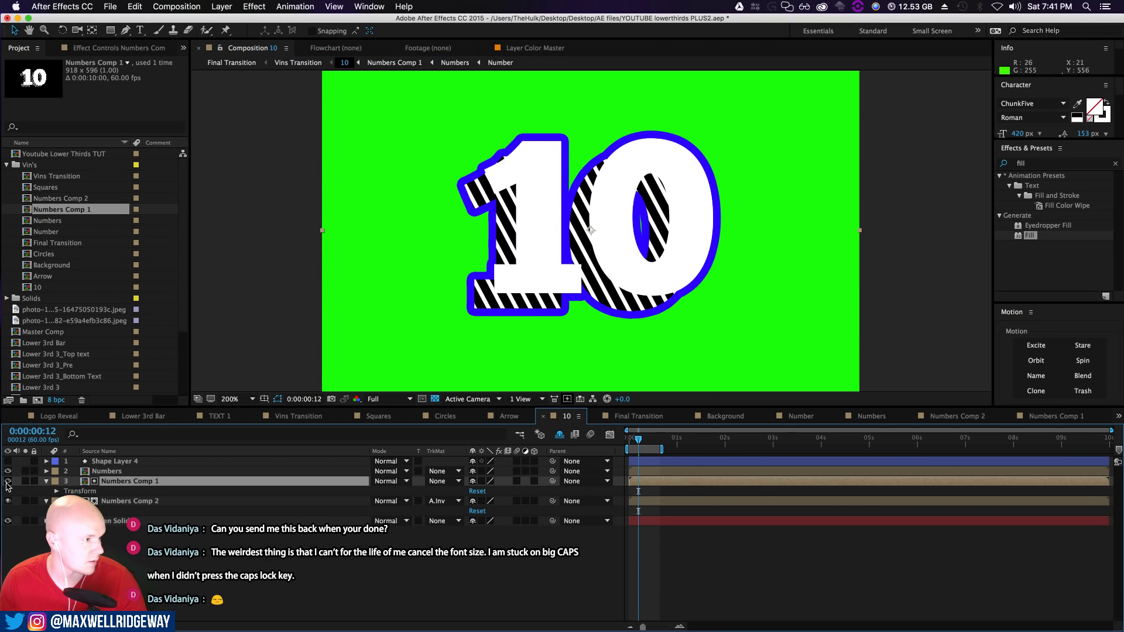
Inside Numbers Comp 2, add a Stroke layer style of size 26.9 to the Numbers layer and return to composition 10
double_click(128, 501)
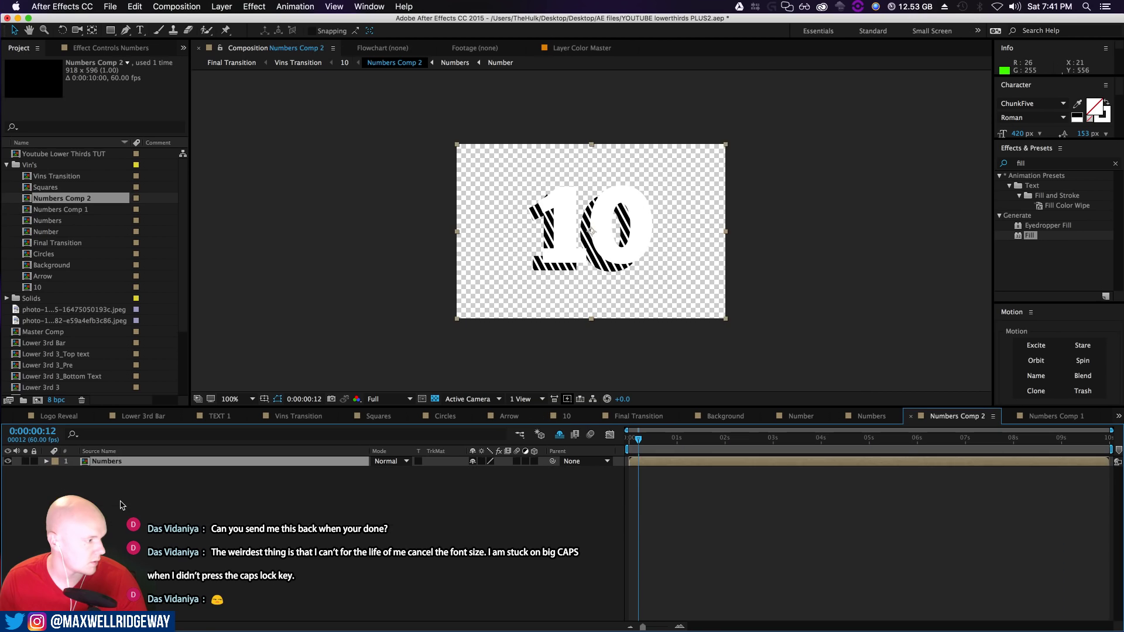
right_click(107, 465)
mouse_move(142, 341)
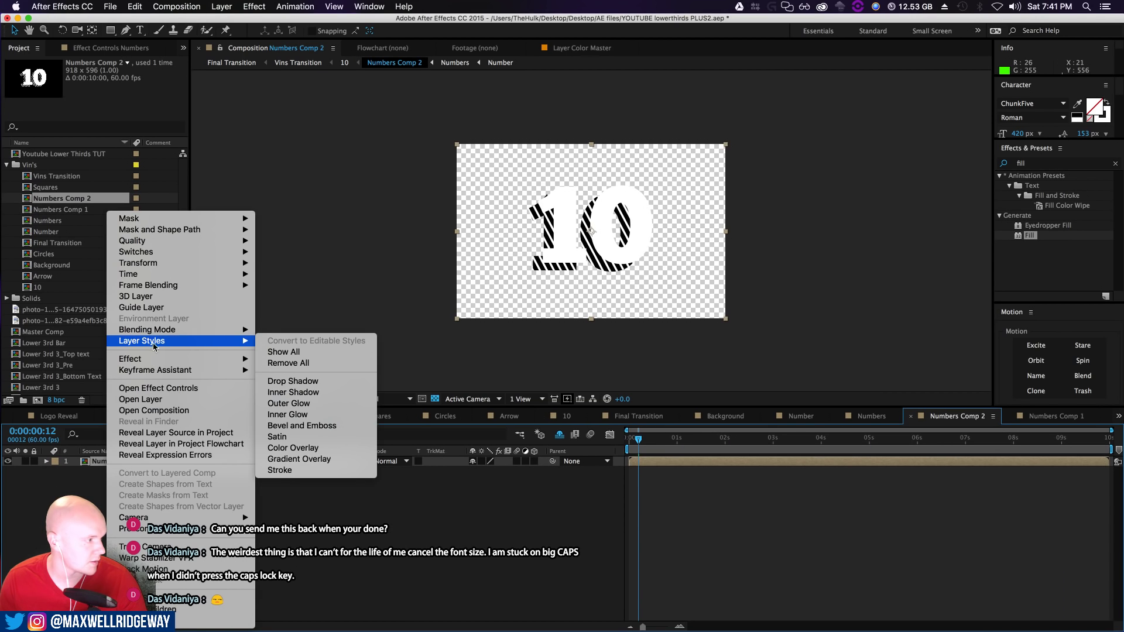
click(277, 471)
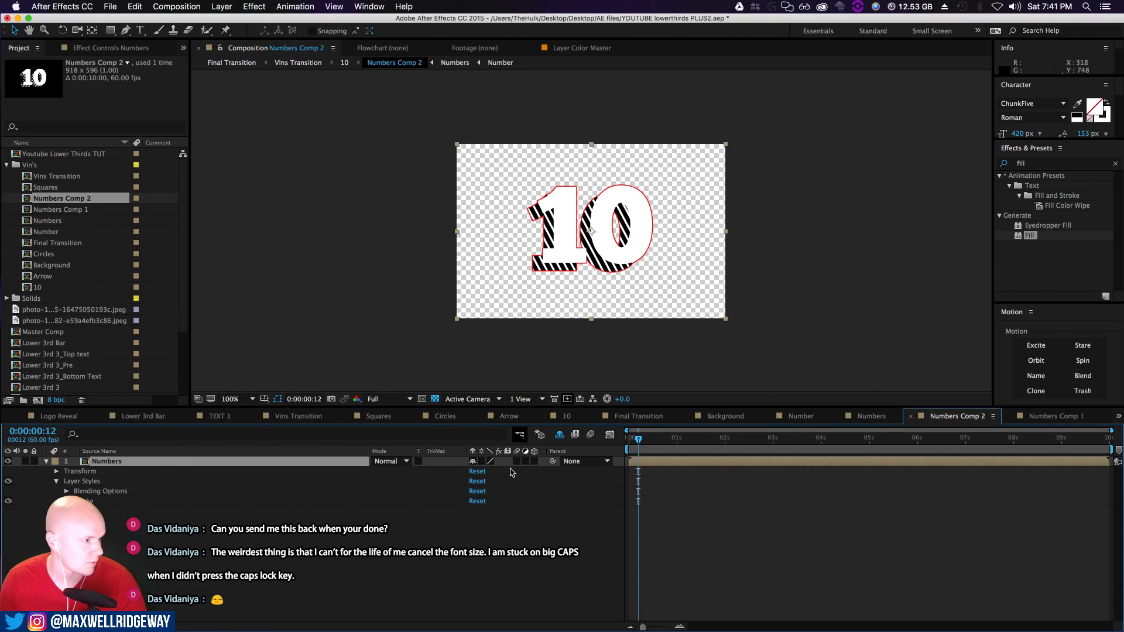
click(67, 501)
drag(475, 531, 612, 529)
click(351, 136)
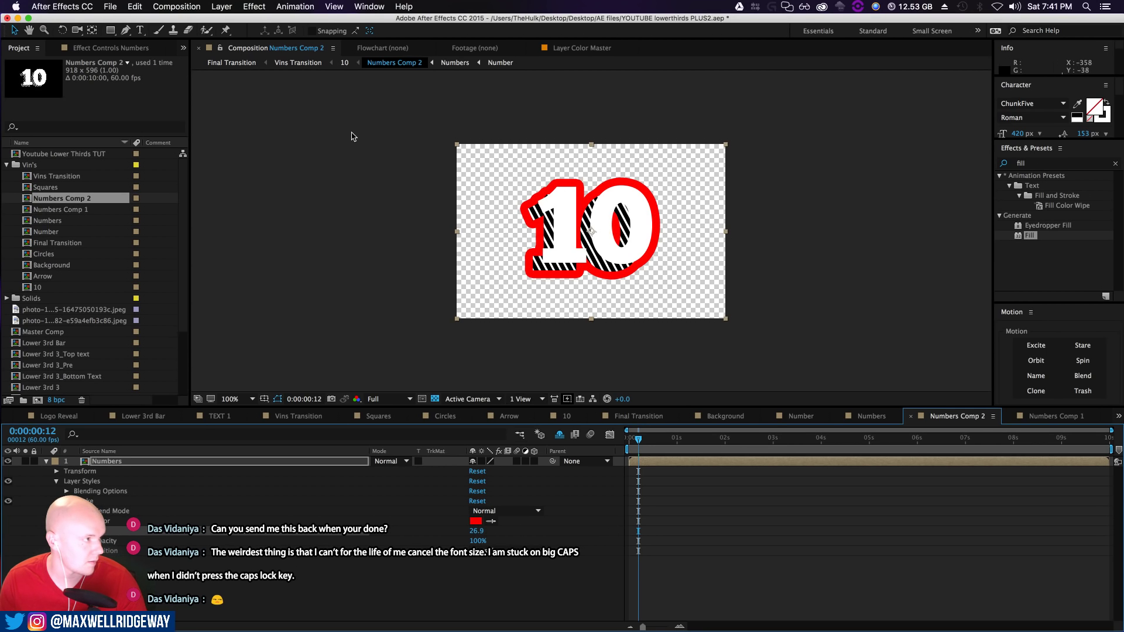
click(344, 63)
click(275, 578)
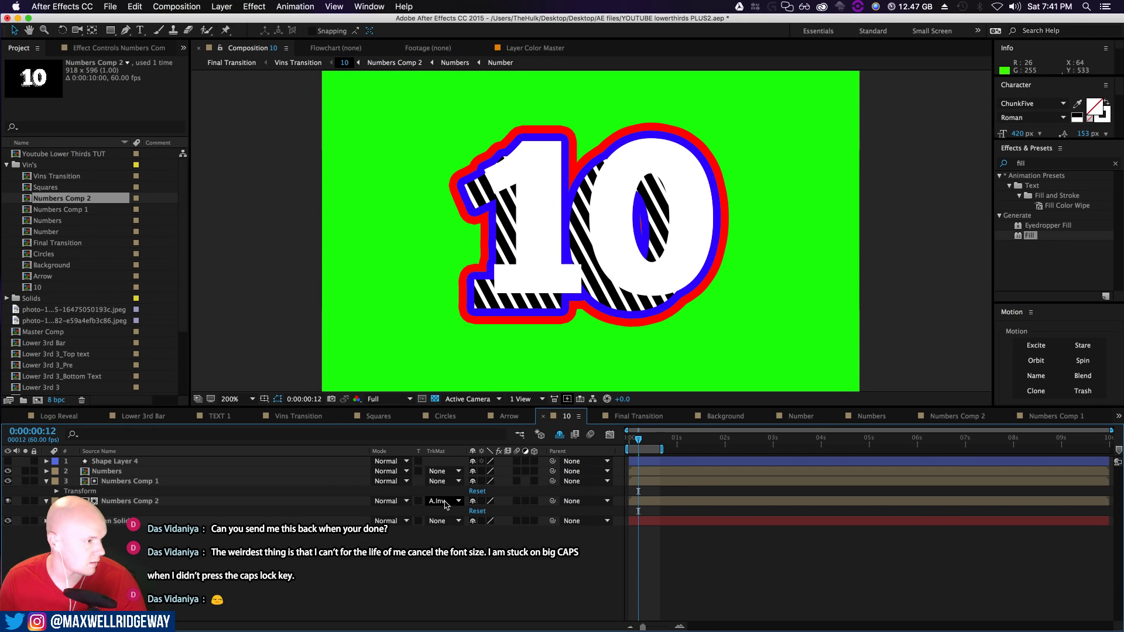
Hide the Numbers Comp 1 layer, reduce its inner Numbers stroke size to 7.8, and return to composition 10
click(8, 482)
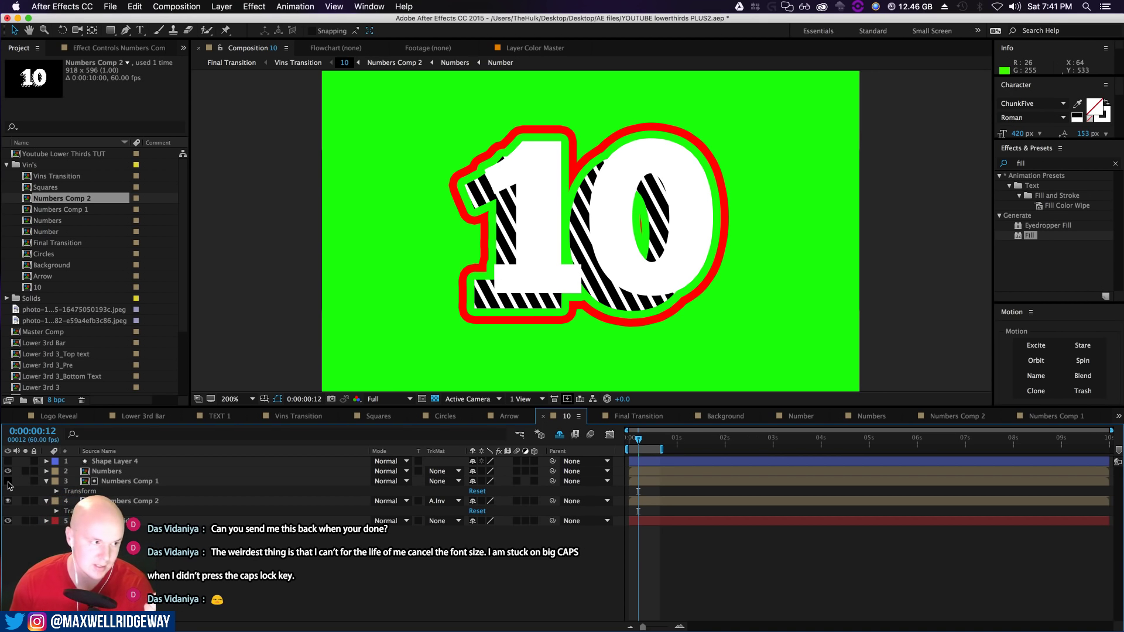
click(123, 482)
double_click(124, 481)
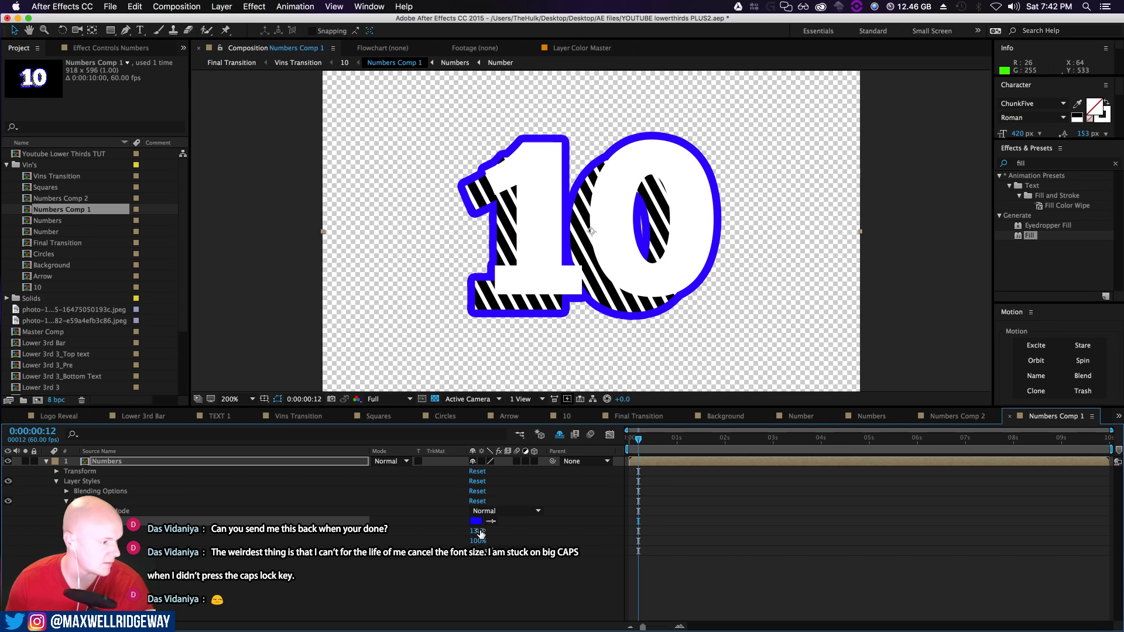
mouse_move(481, 530)
mouse_down()
mouse_move(493, 533)
mouse_move(437, 535)
mouse_move(452, 535)
mouse_up()
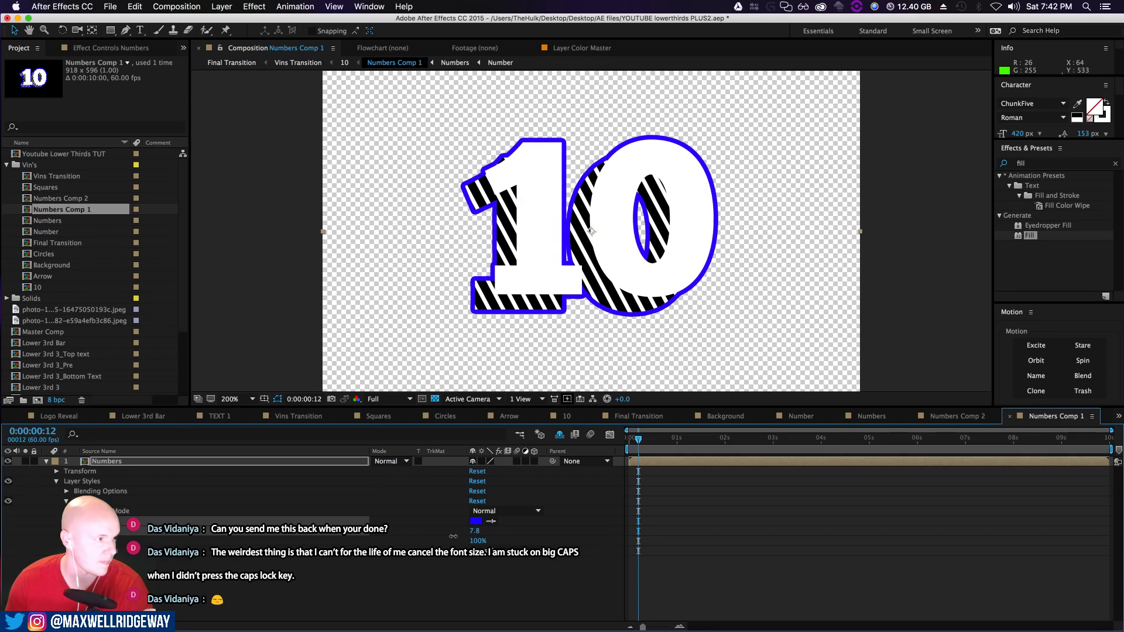
click(345, 62)
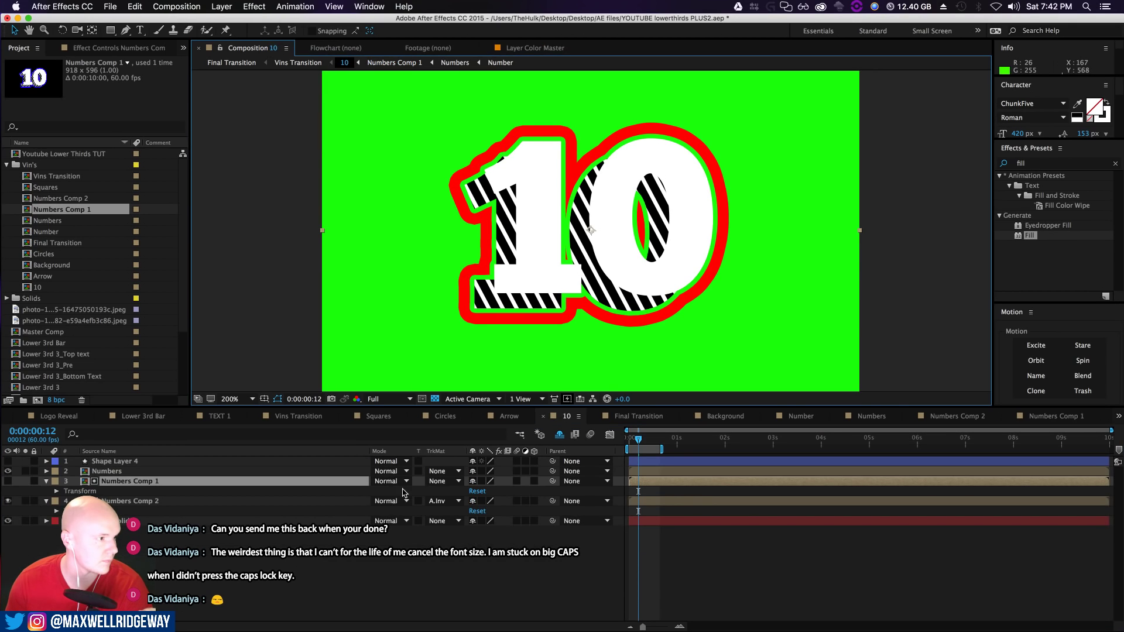
Apply a Fill effect to the Numbers Comp 2 layer and set its color to white FFFFFF
click(136, 503)
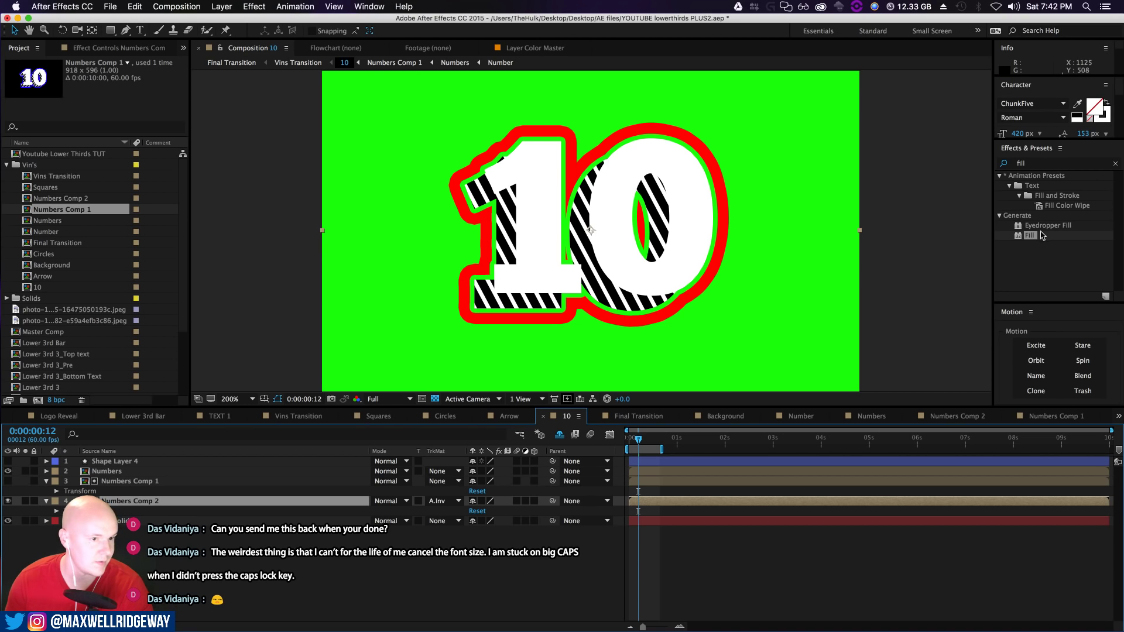
drag(1030, 236, 153, 502)
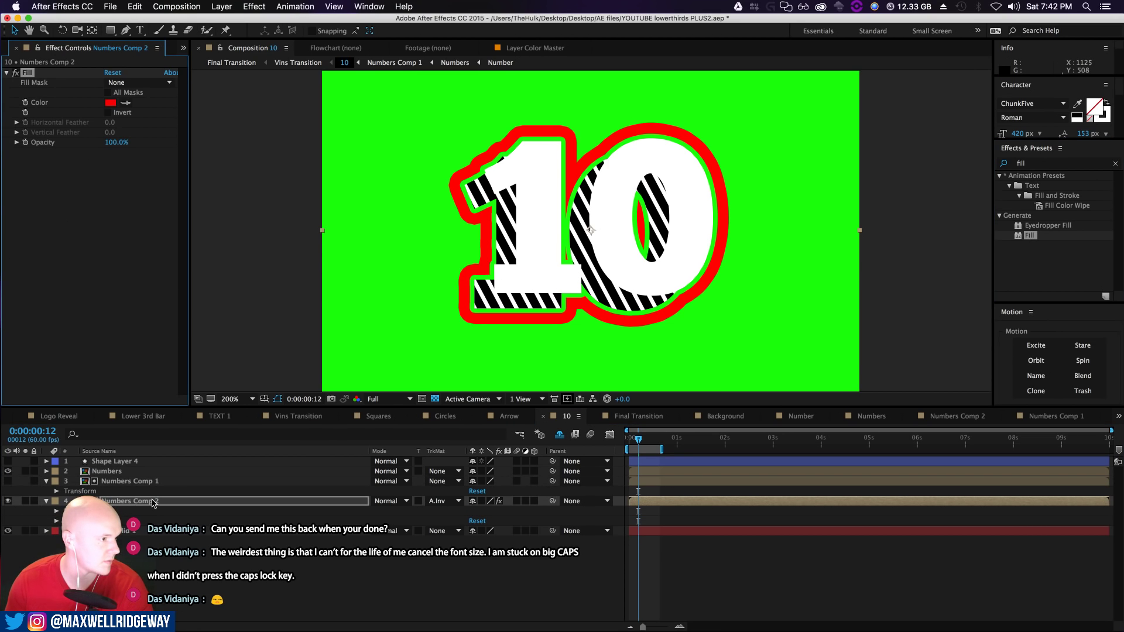
click(110, 103)
text(FFFFFF)
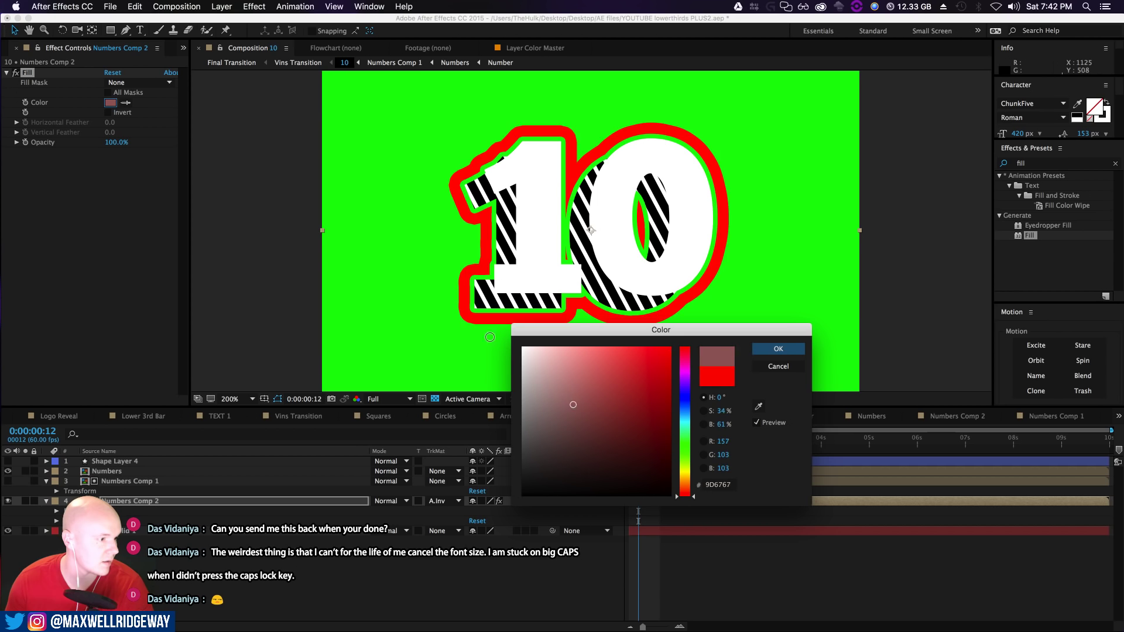
click(778, 349)
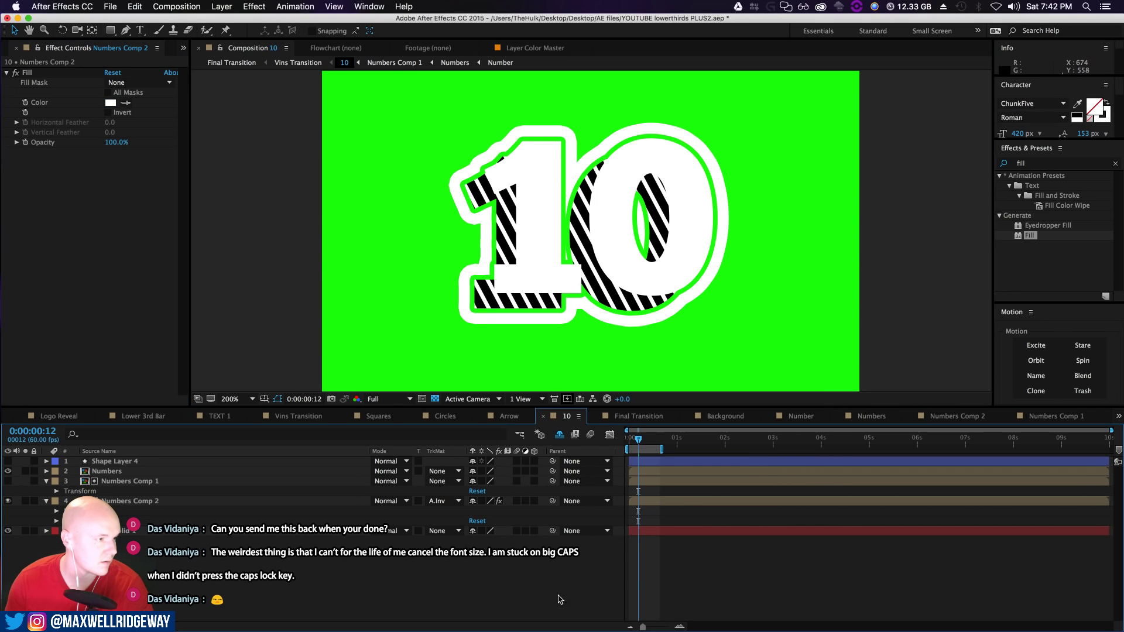
Reopen composition 10 by way of Final Transition and delete its Green Solid 1 background layer
click(228, 64)
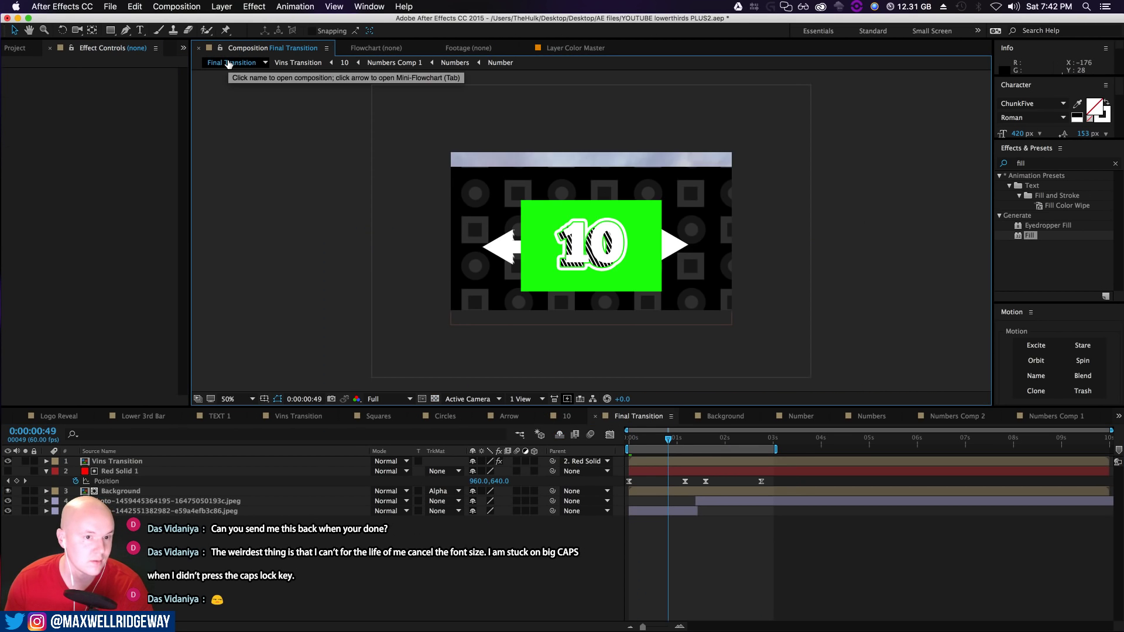
double_click(130, 493)
click(237, 62)
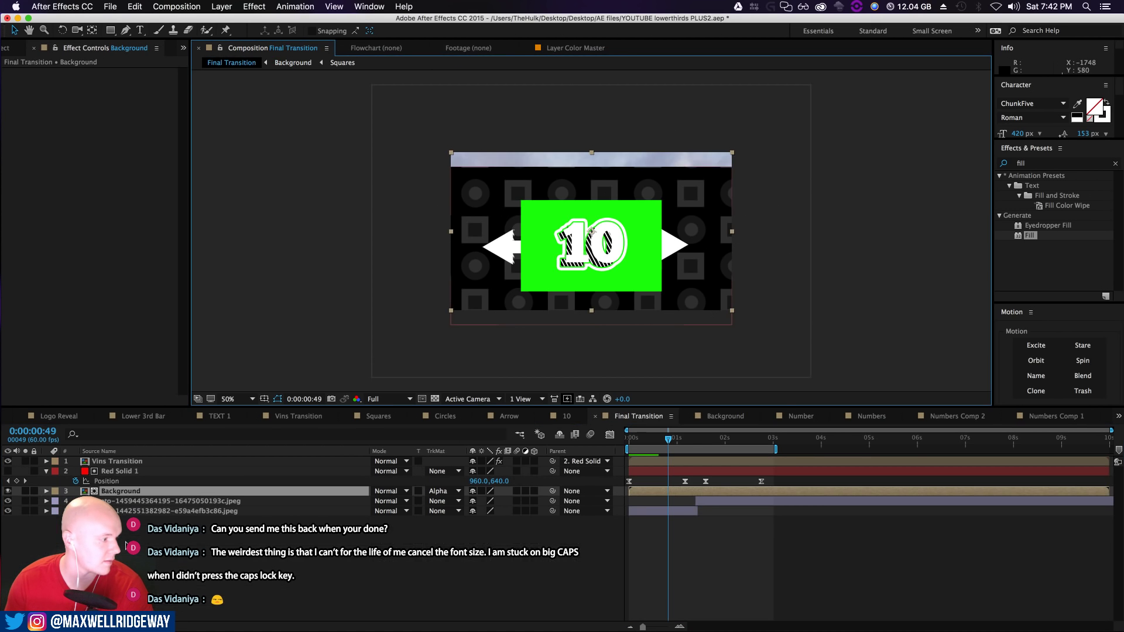
double_click(129, 462)
double_click(98, 461)
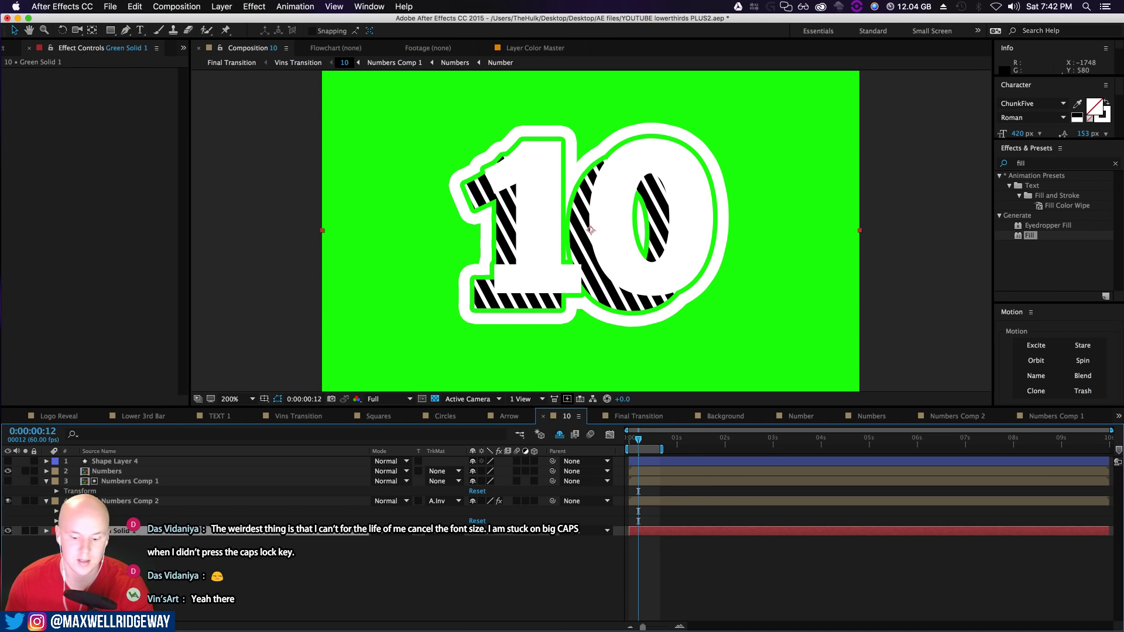
Examine the outlined number in the Final Transition composition at 0:00:01:25, viewed at 100%
click(233, 65)
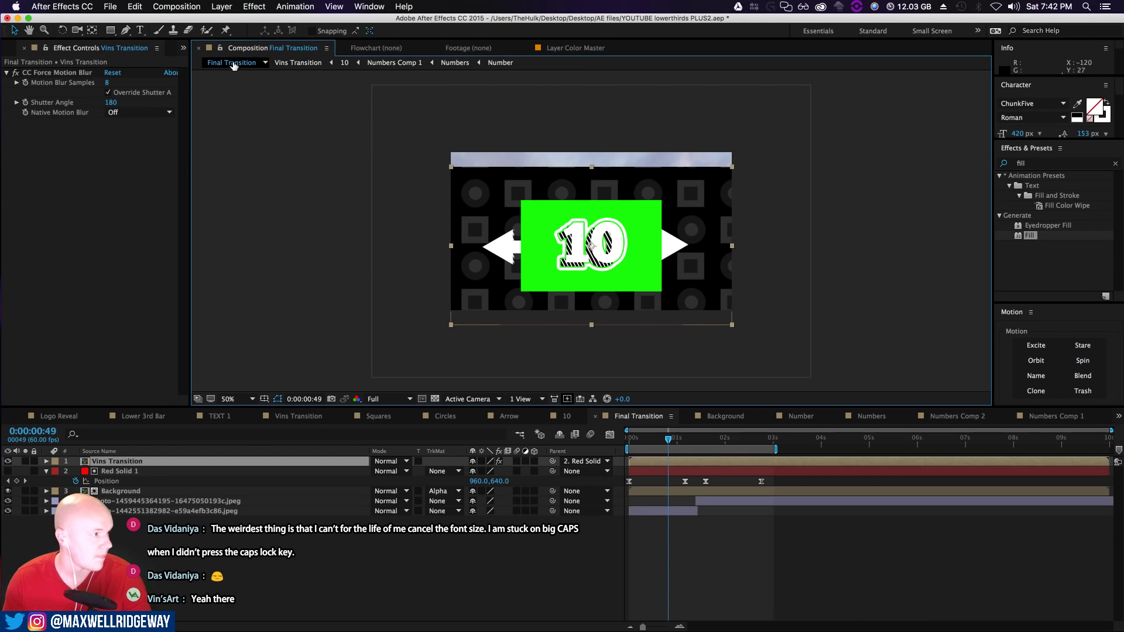
drag(669, 440, 698, 445)
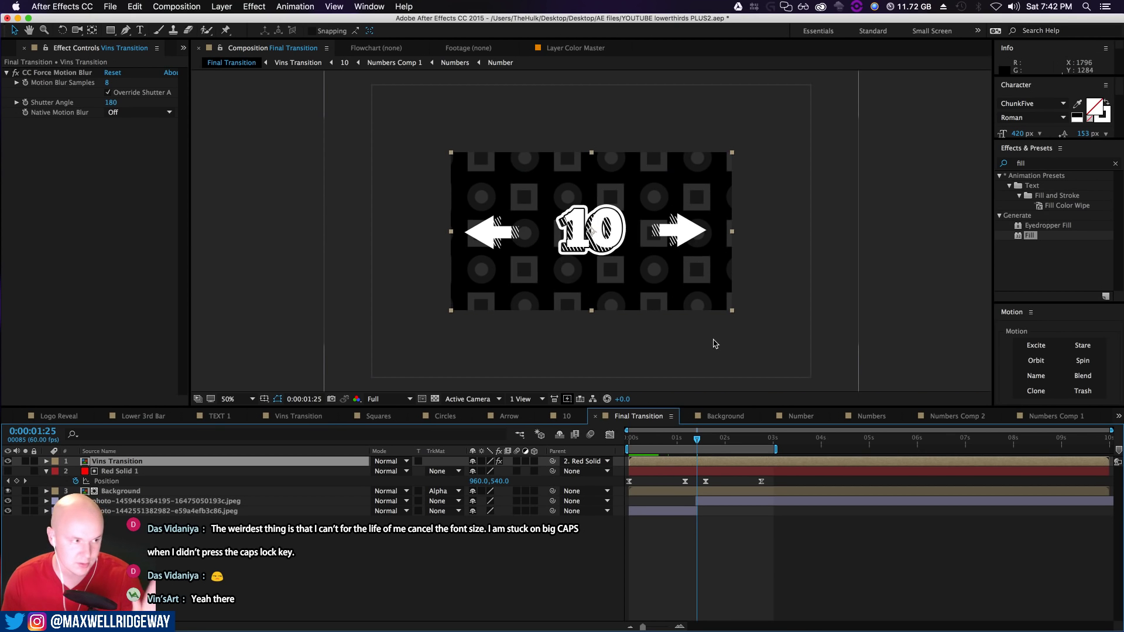
key(slash)
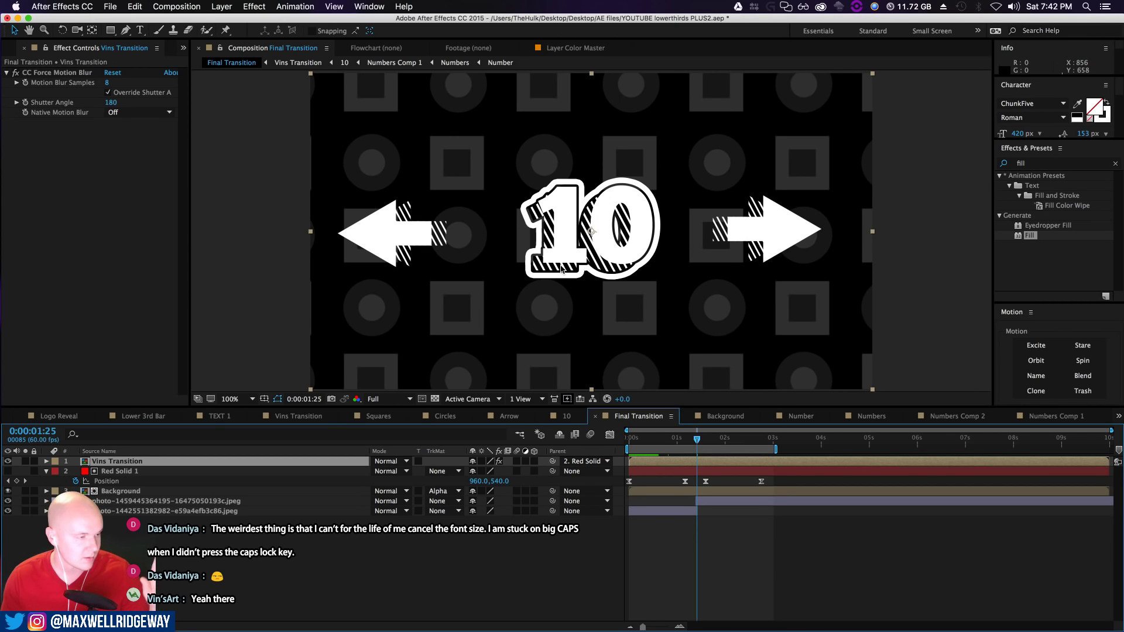
Open the nested Number composition through Vins Transition and change its text from 10 to 15
double_click(129, 462)
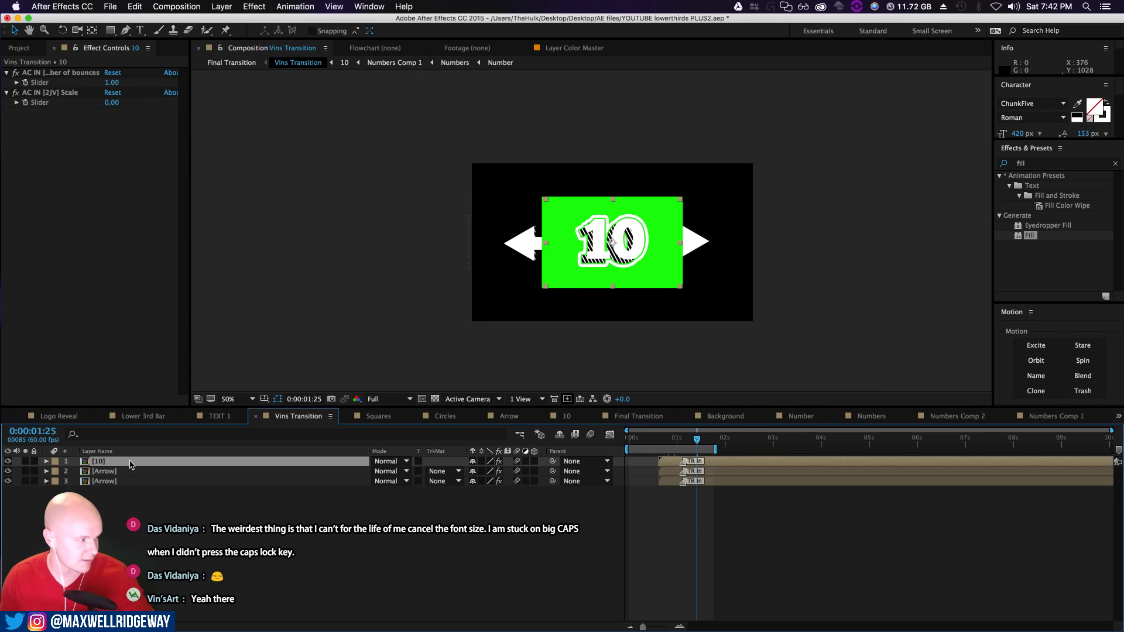
double_click(130, 462)
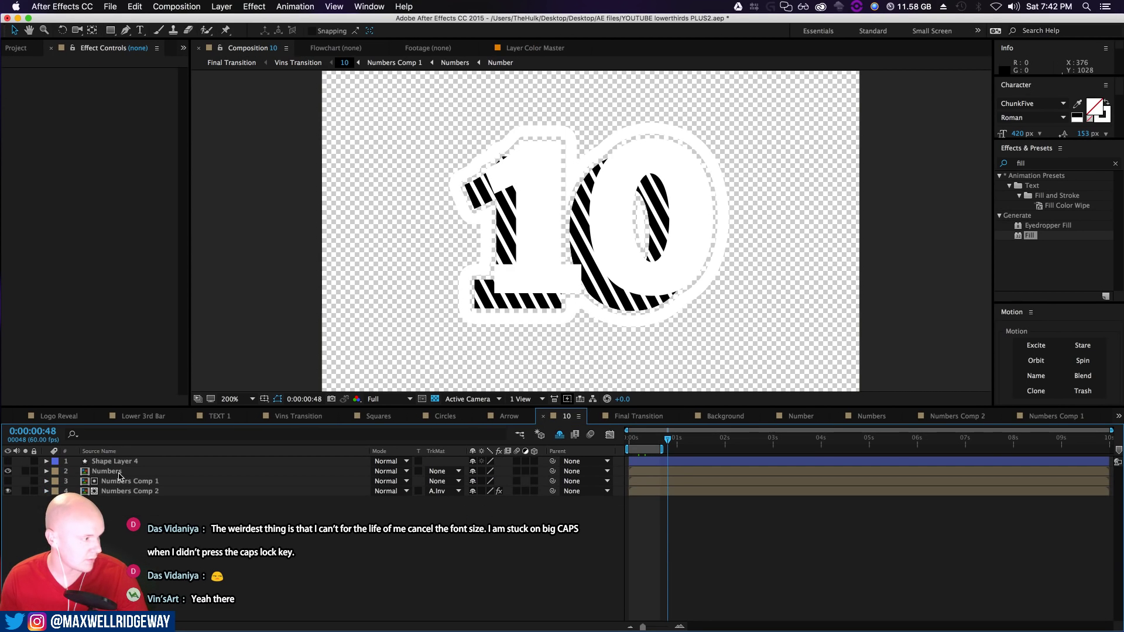
double_click(114, 472)
double_click(117, 480)
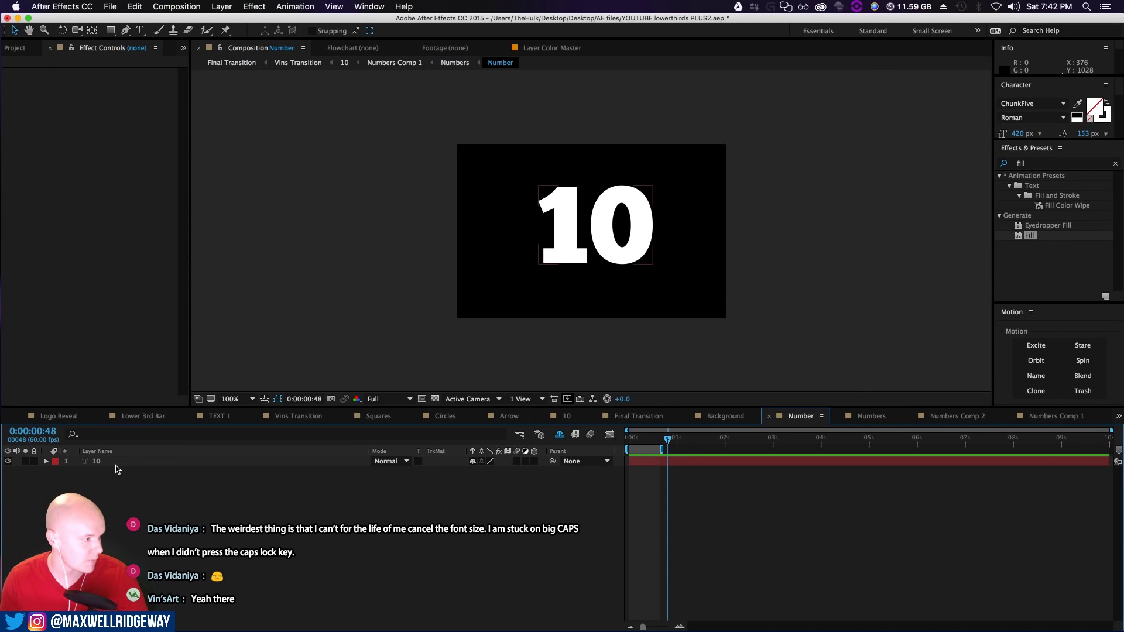
click(101, 461)
double_click(101, 460)
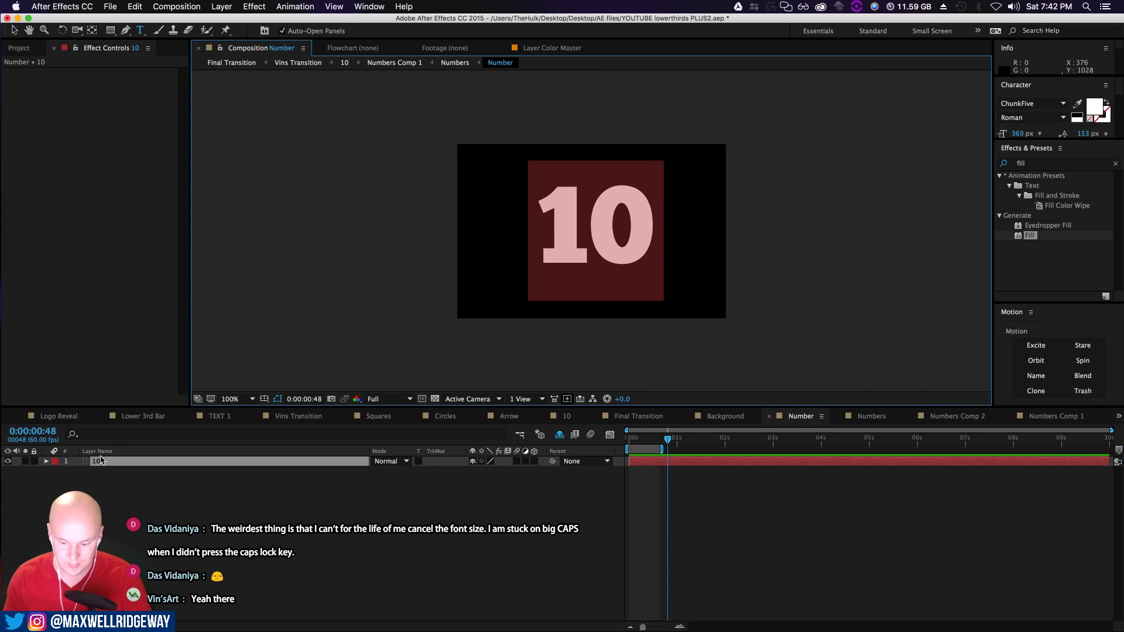
text(15)
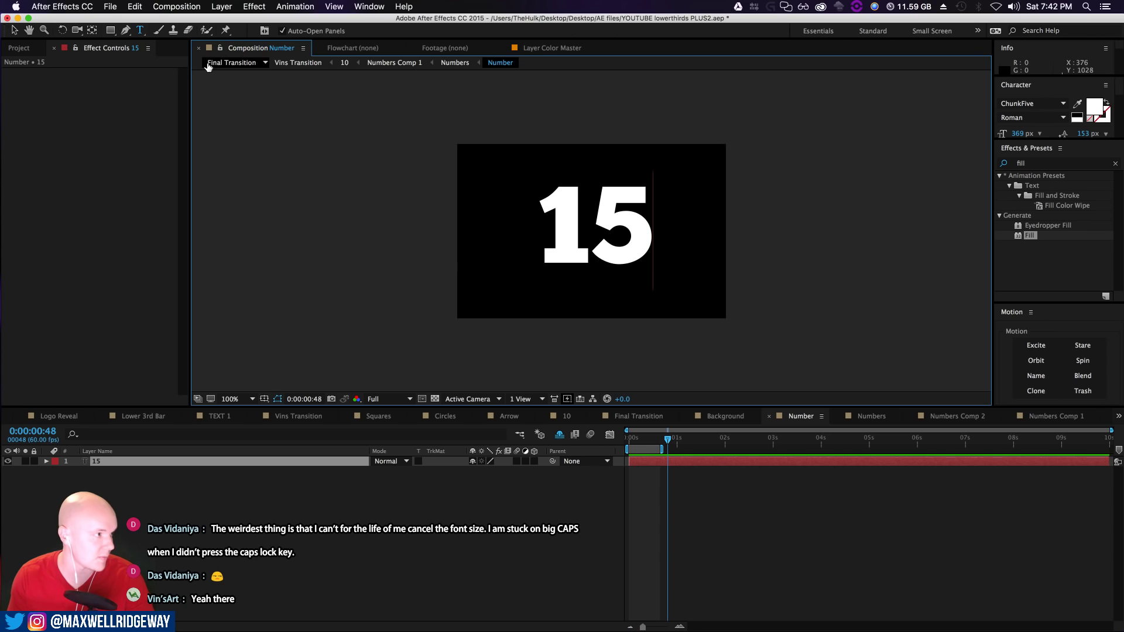
Inspect the outlines of the 15 in Numbers Comp 1 and in Vins Transition up close, moving the time to 0:00:01:17
click(380, 64)
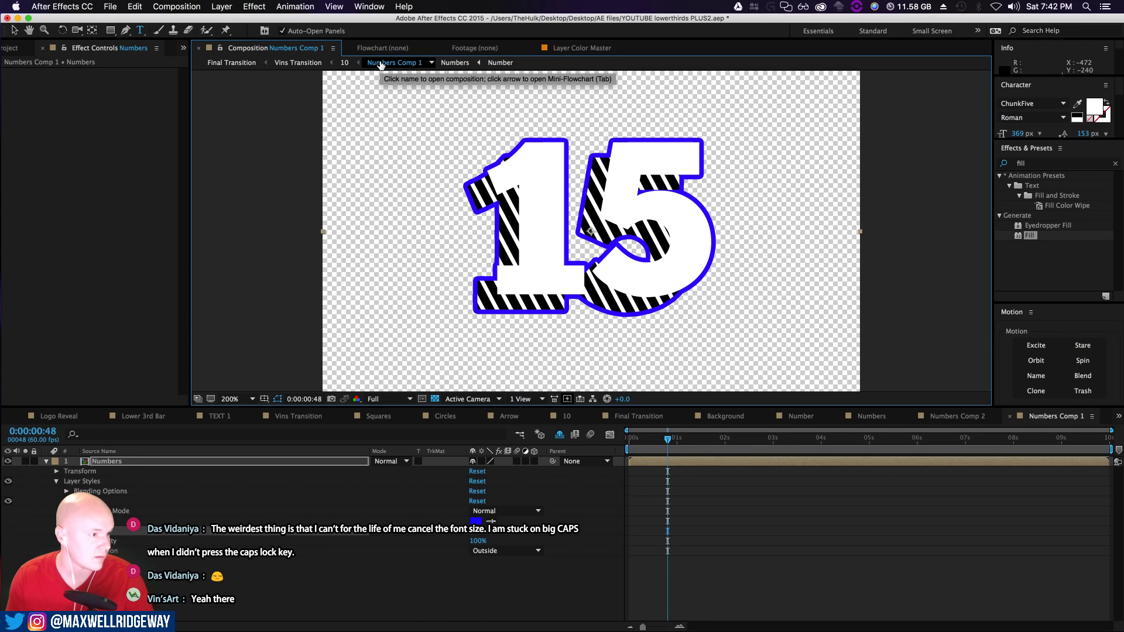
click(299, 62)
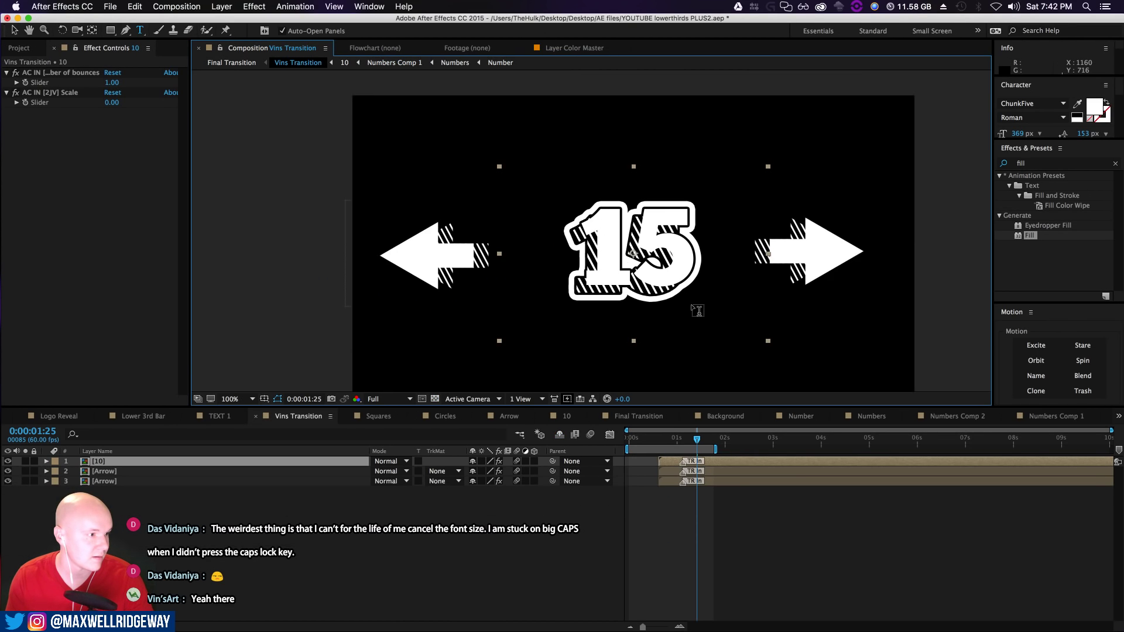
key(period)
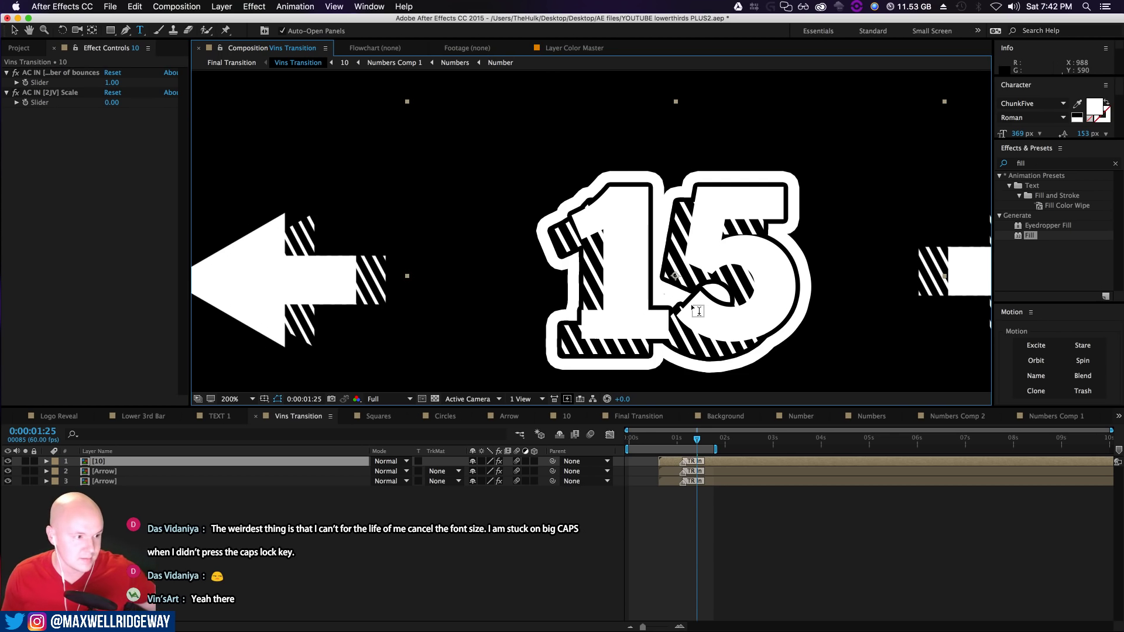
key(comma)
key(v)
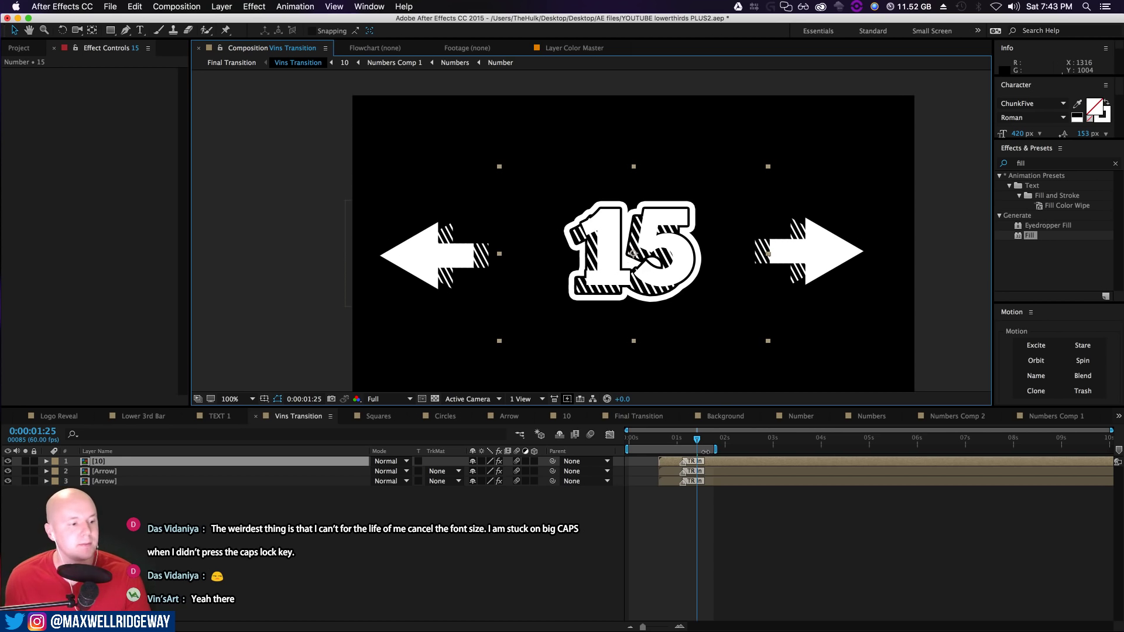
mouse_move(698, 439)
mouse_down()
mouse_move(635, 440)
mouse_move(691, 454)
mouse_up()
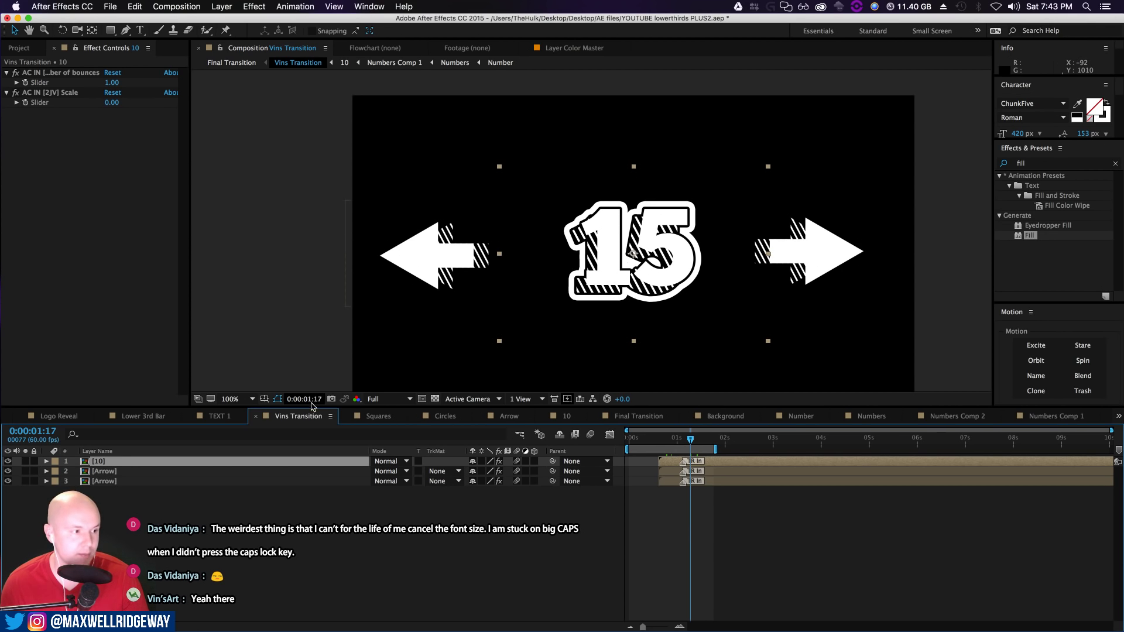
Increase the stroke size of the Numbers layer inside Numbers Comp 1 and return to the Vins Transition composition
double_click(109, 463)
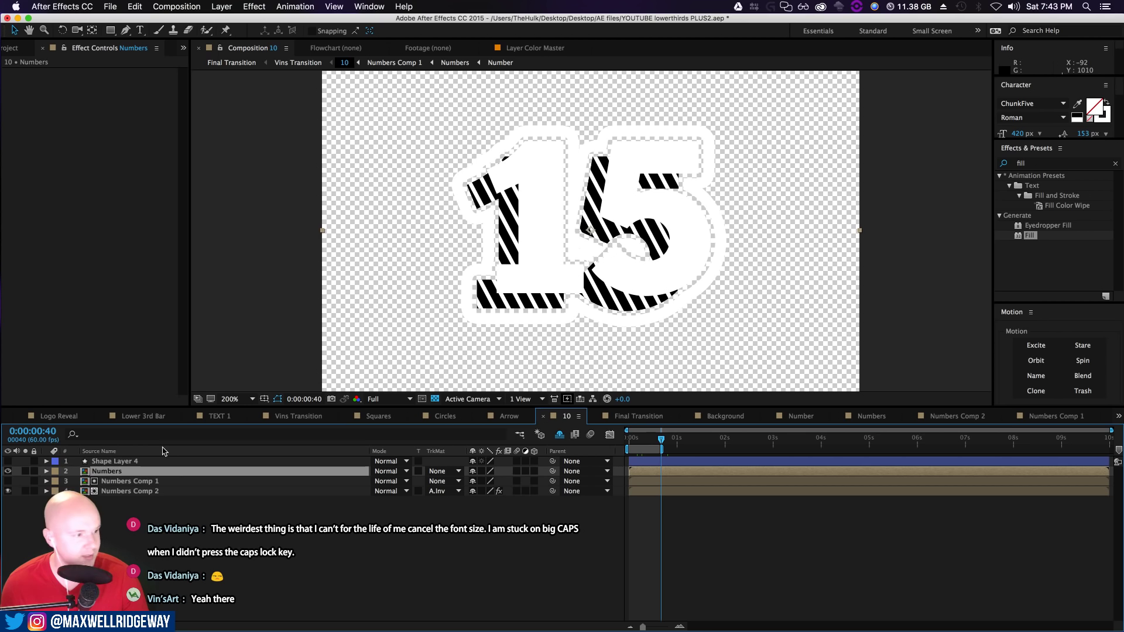
double_click(130, 482)
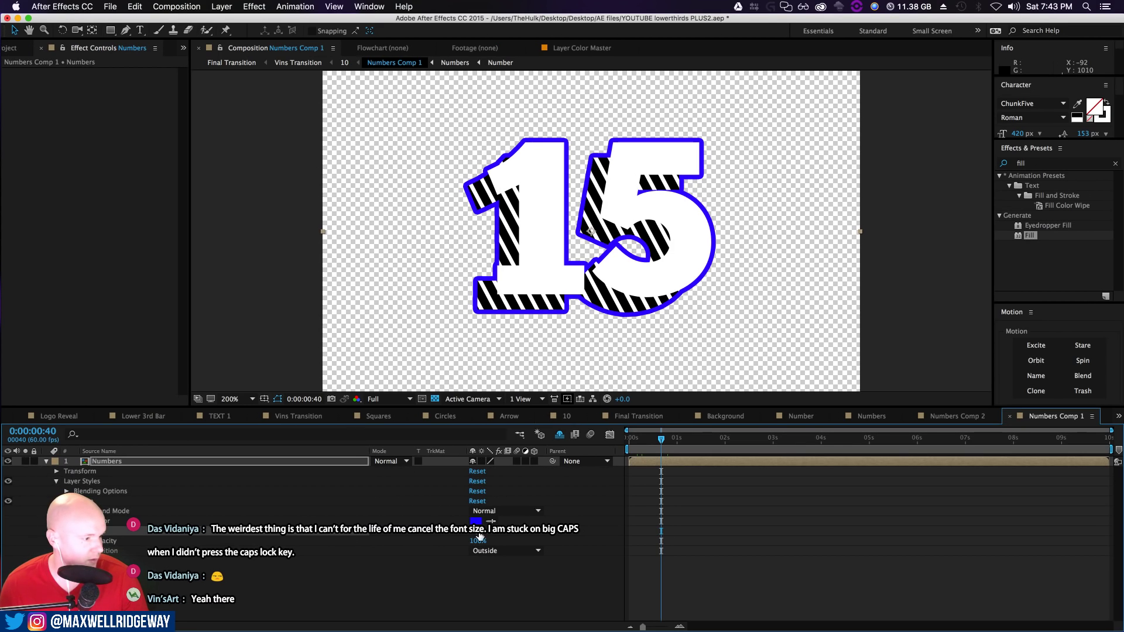
mouse_move(477, 531)
mouse_down()
mouse_move(501, 534)
mouse_move(504, 550)
mouse_up()
click(344, 63)
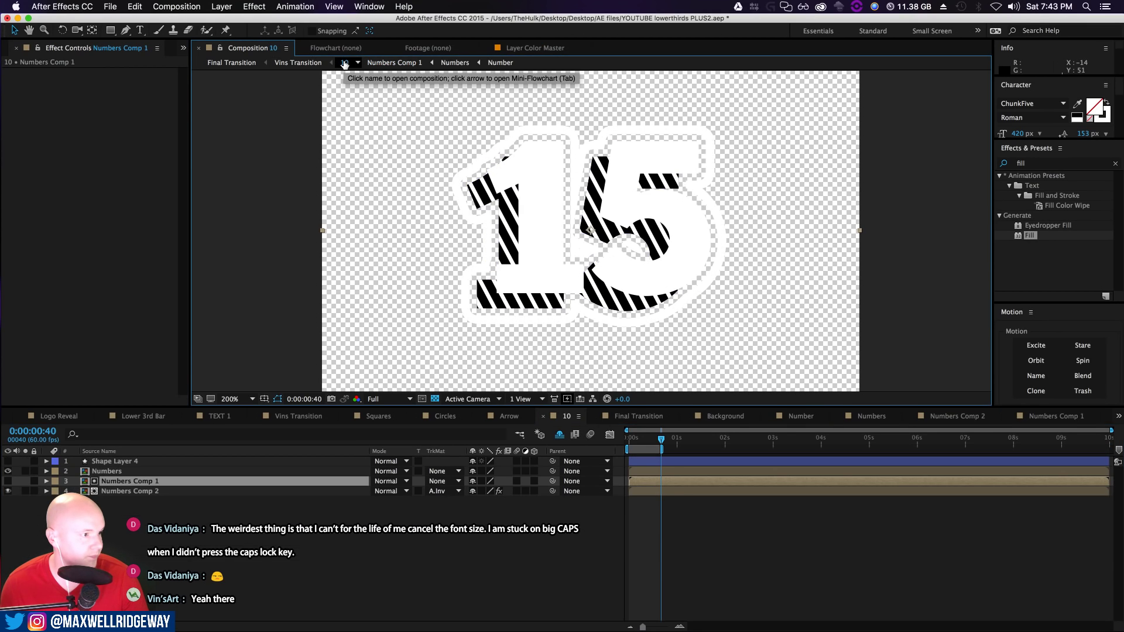
click(297, 62)
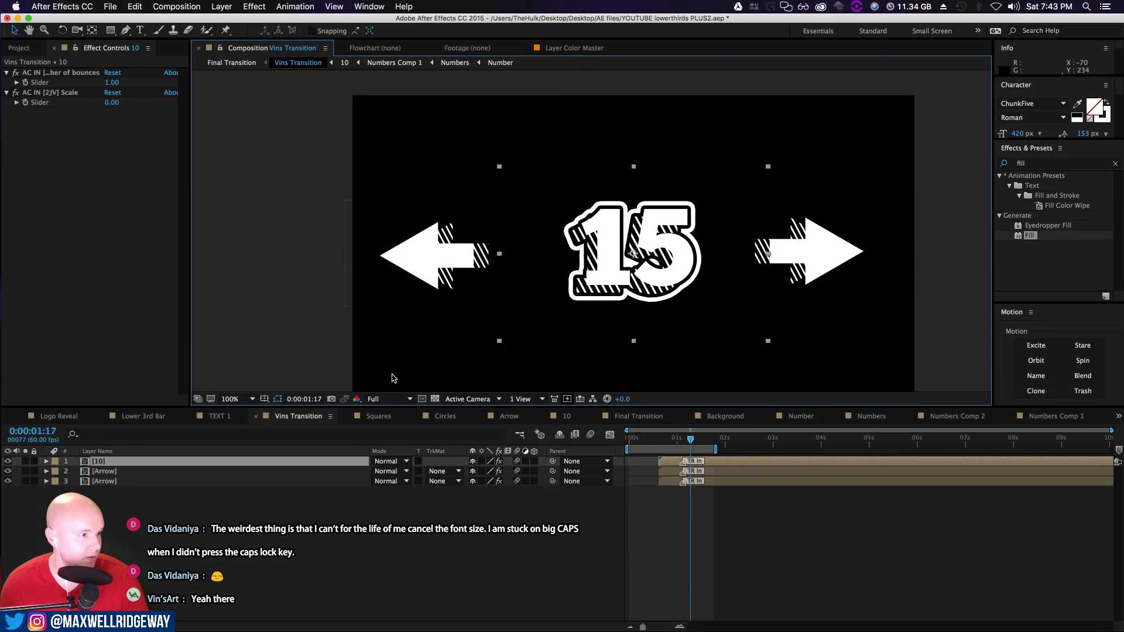
click(542, 519)
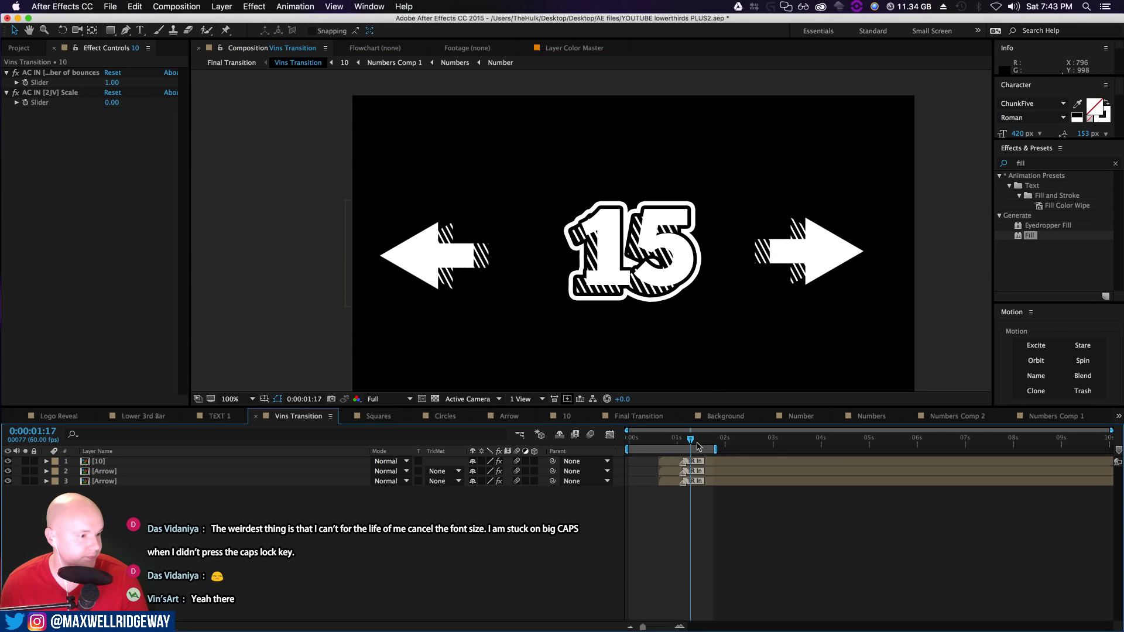
Change the text in the nested Number composition to 8 and return to the Vins Transition composition
double_click(101, 462)
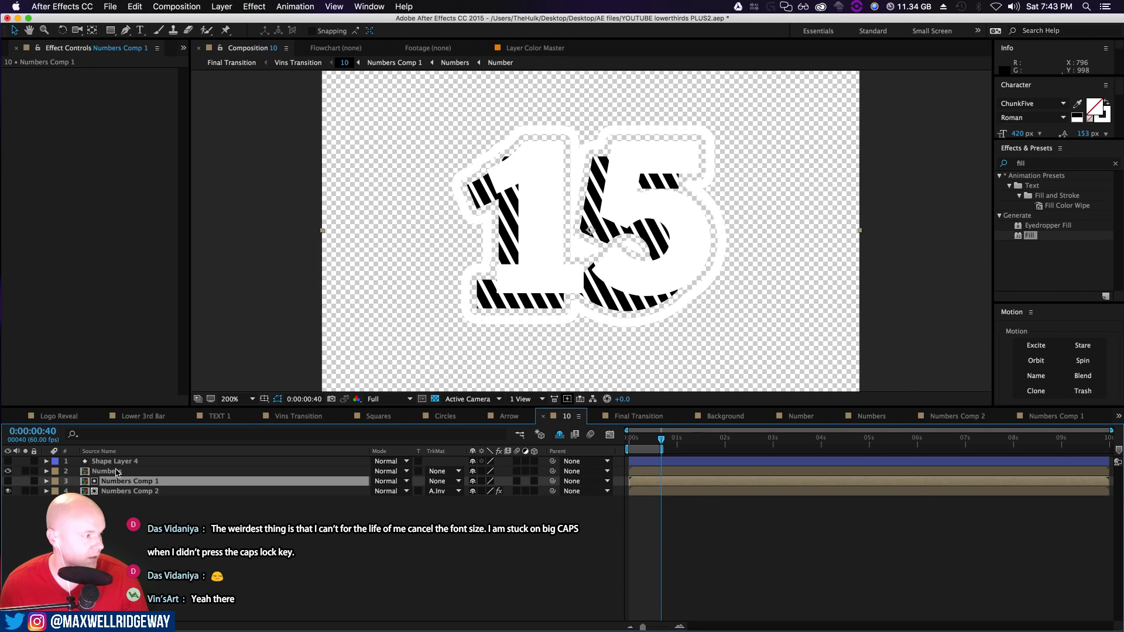
double_click(116, 472)
double_click(114, 482)
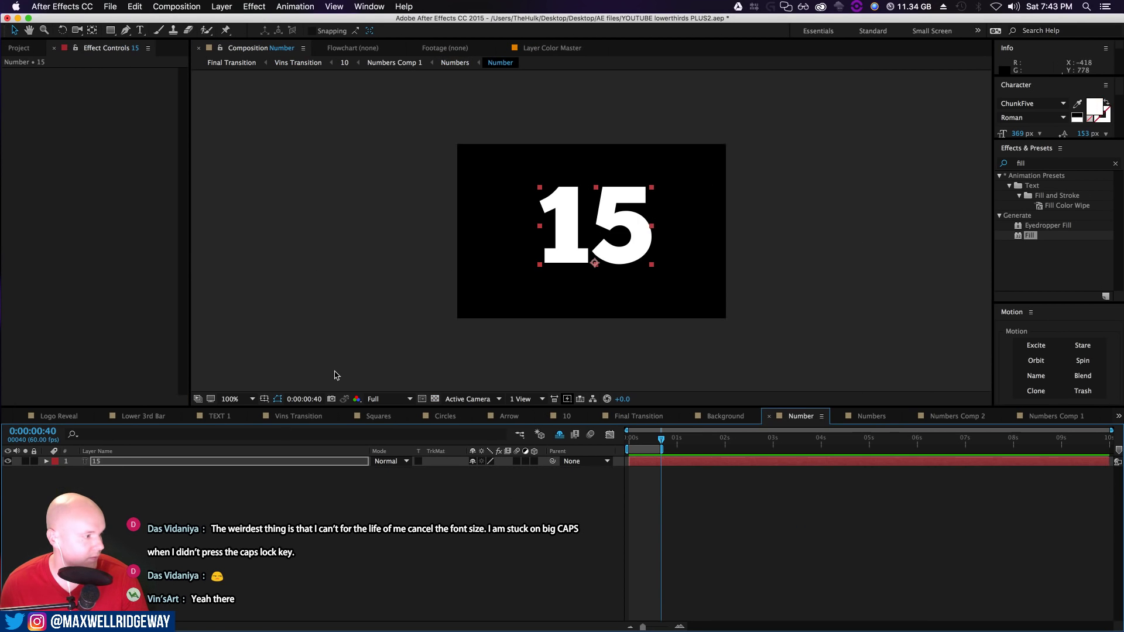
double_click(629, 242)
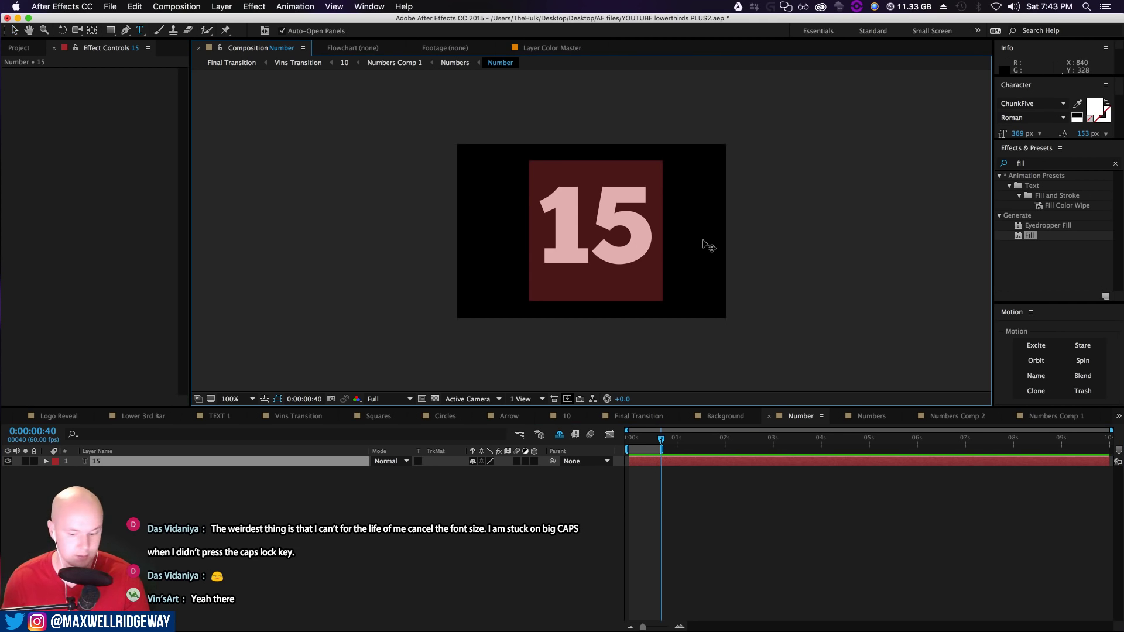
text(8)
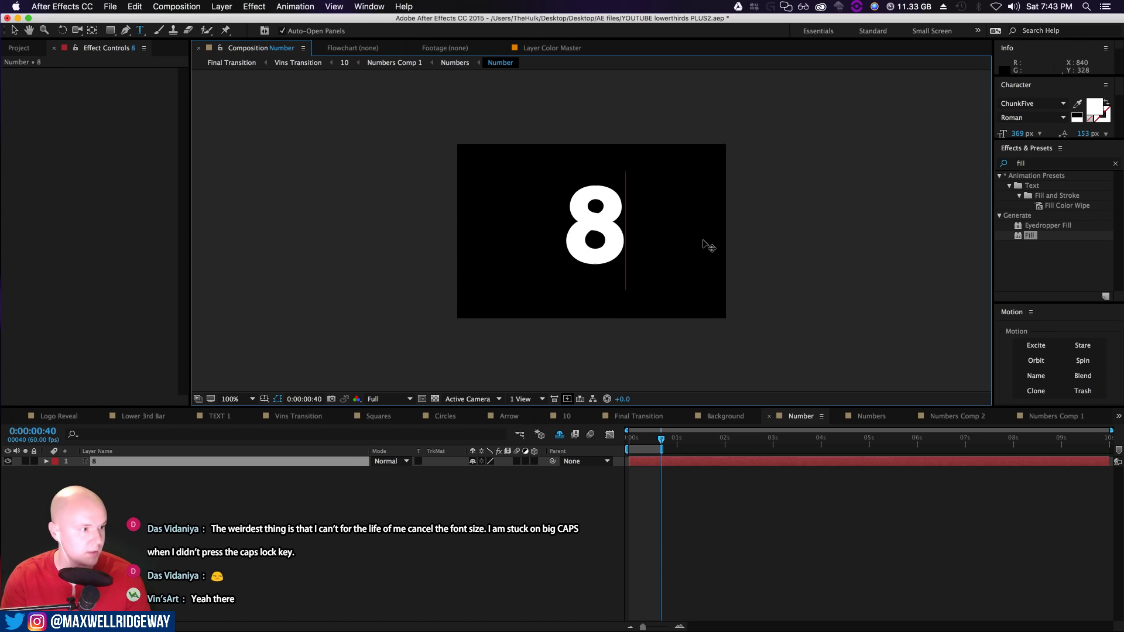
click(300, 64)
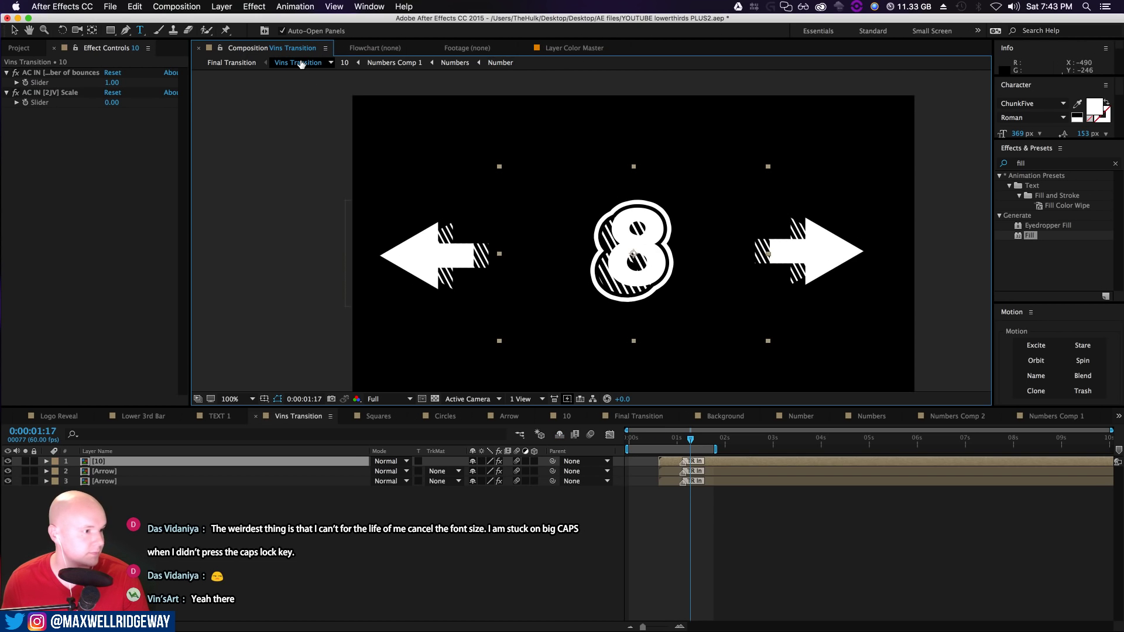
key(v)
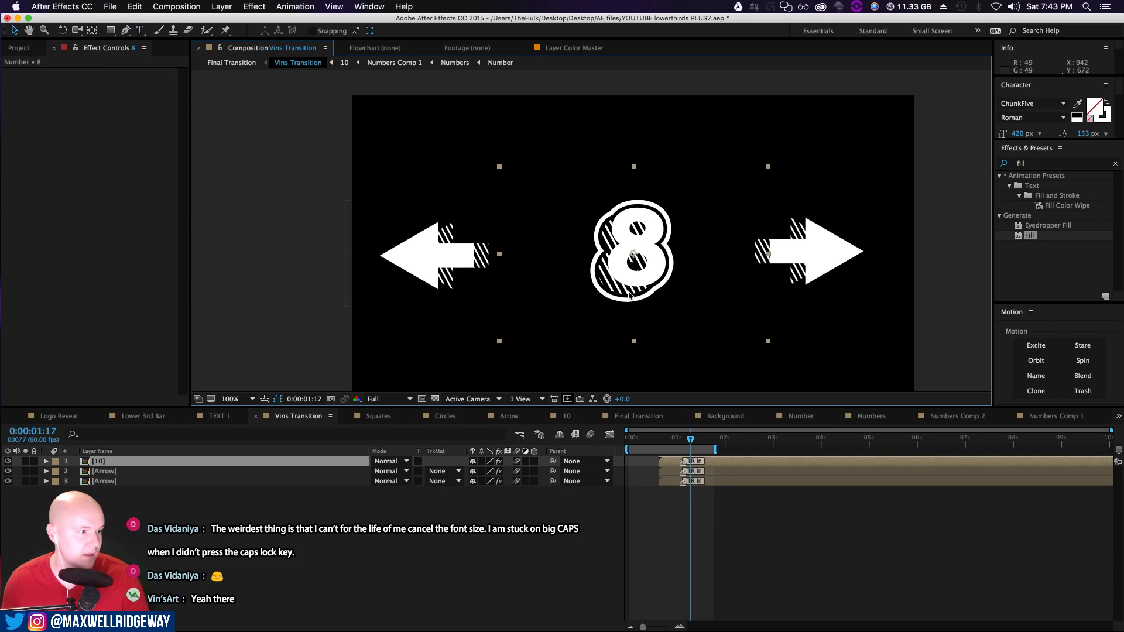
Shift the 10 layer slightly to the left in Vins Transition and move the time to 0:00:01:31
drag(627, 295, 618, 296)
click(605, 558)
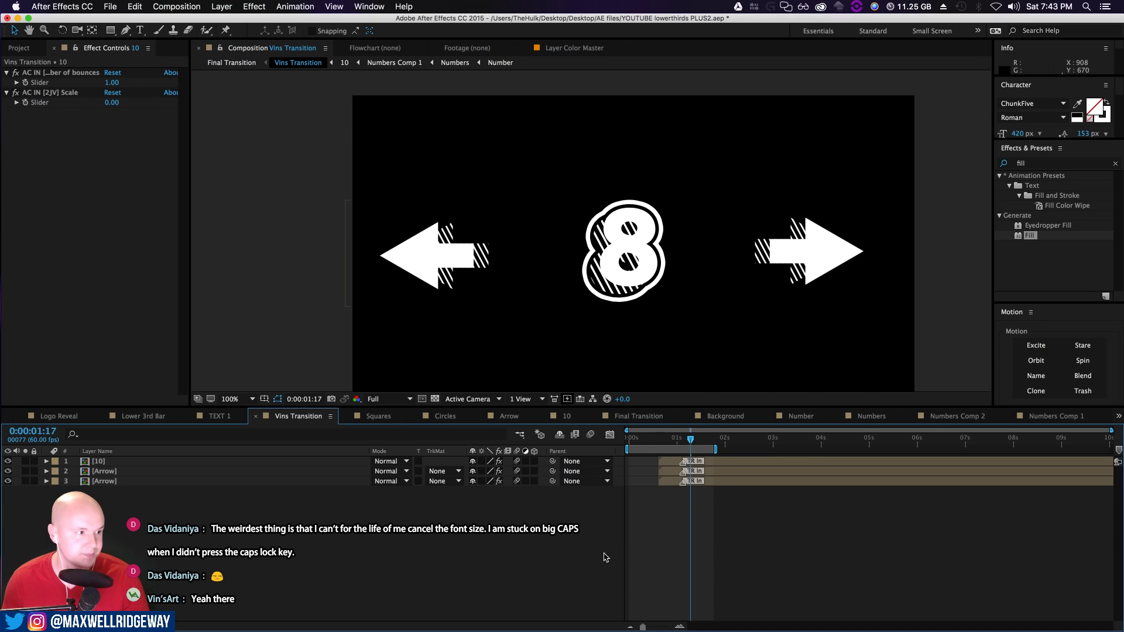
mouse_move(691, 441)
mouse_down()
mouse_move(644, 450)
mouse_move(703, 446)
mouse_up()
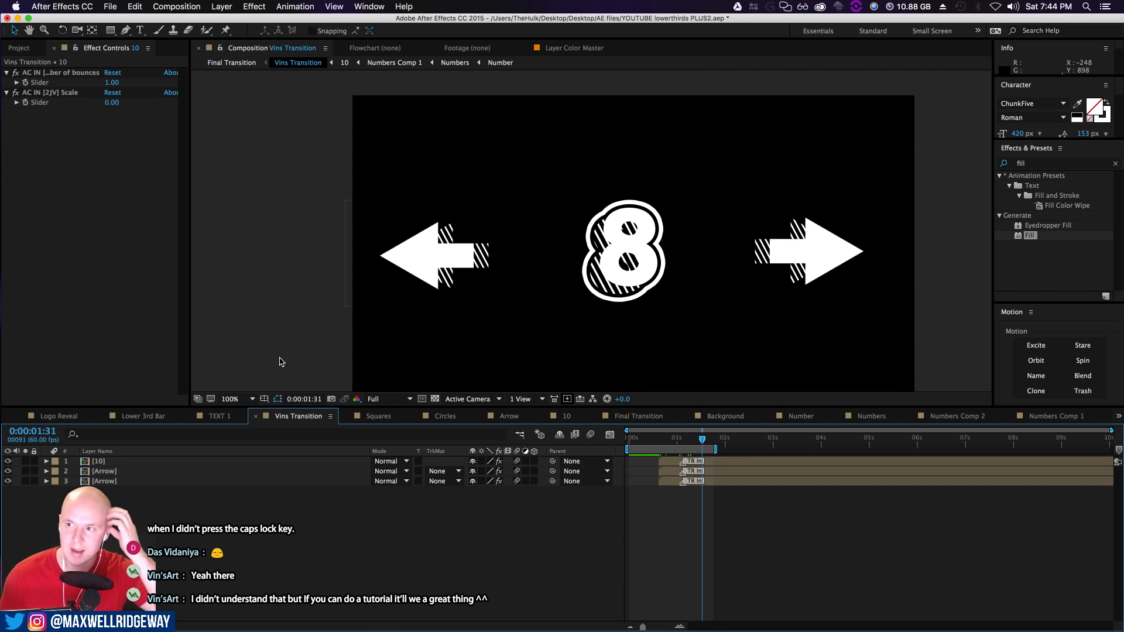
Collapse the Vin's folder in the project and create a new 1920 × 1080 composition named Number Template
click(19, 49)
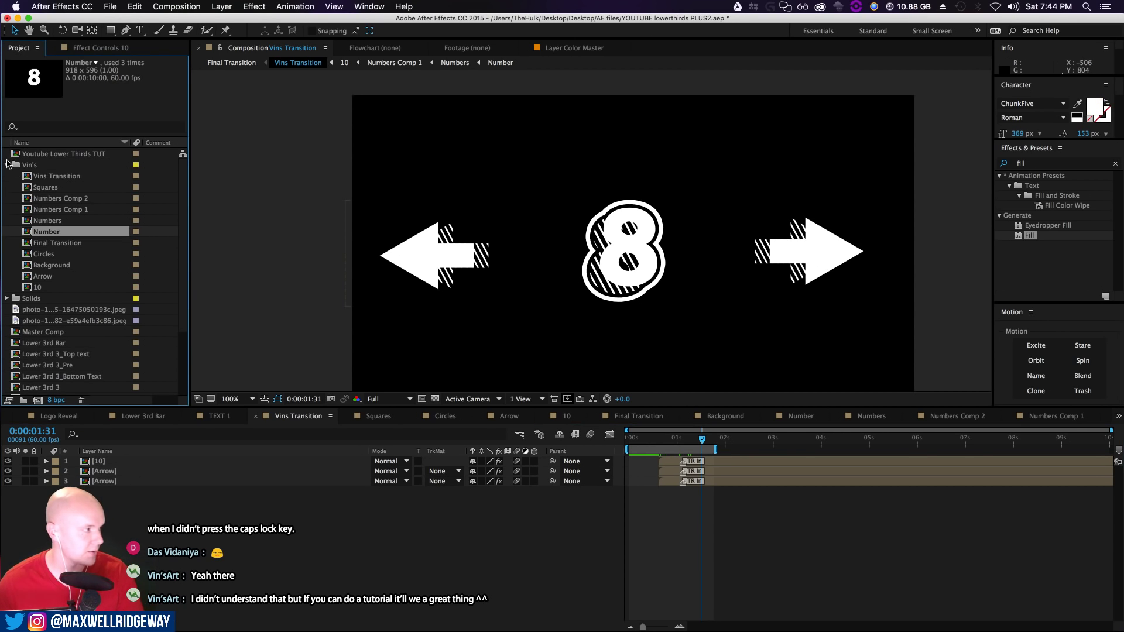
click(6, 166)
right_click(31, 374)
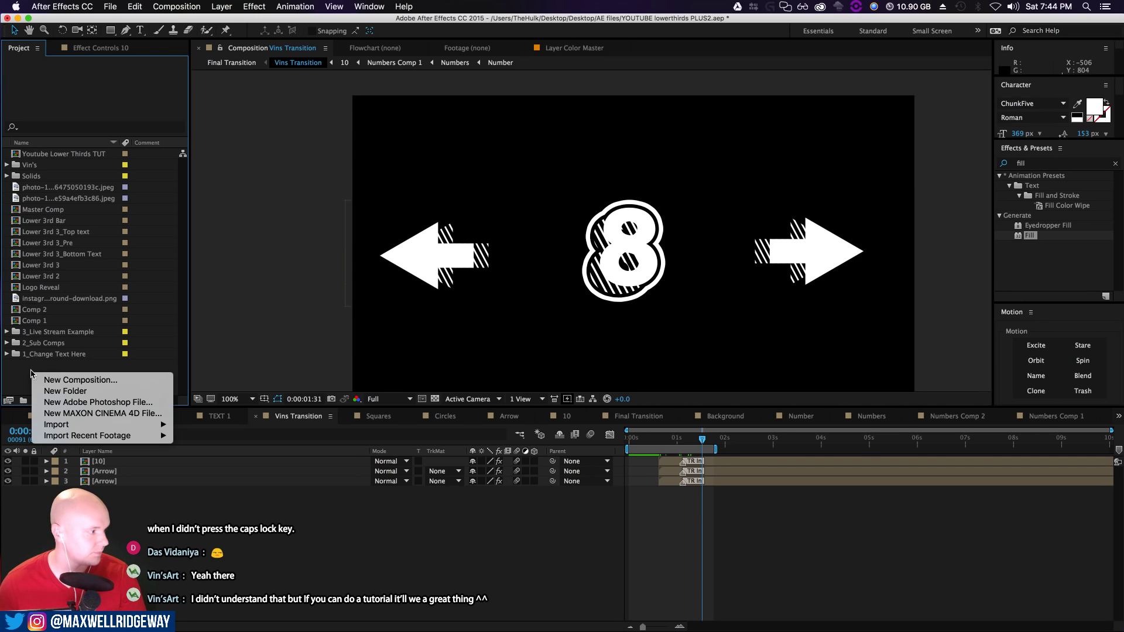
click(58, 377)
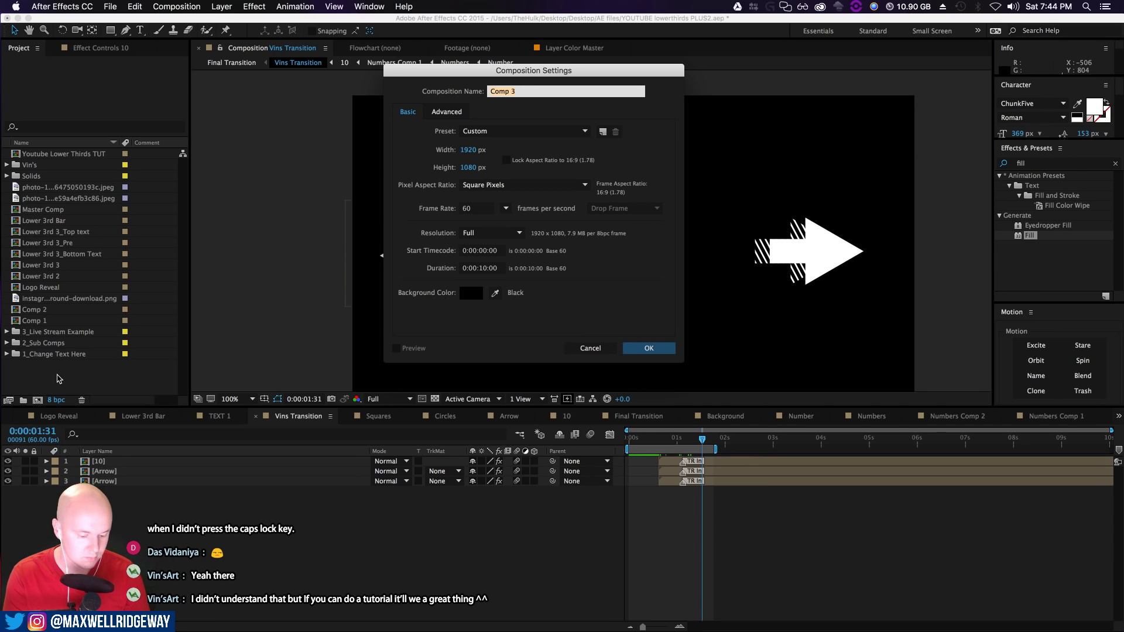
text(T)
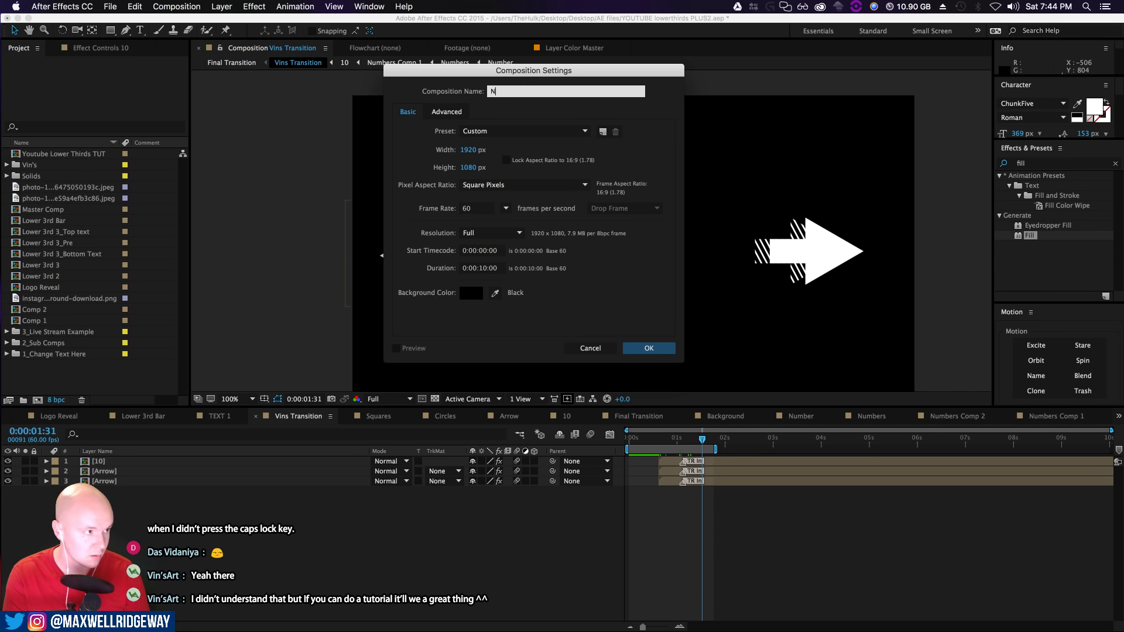
text(umber Template)
key(Return)
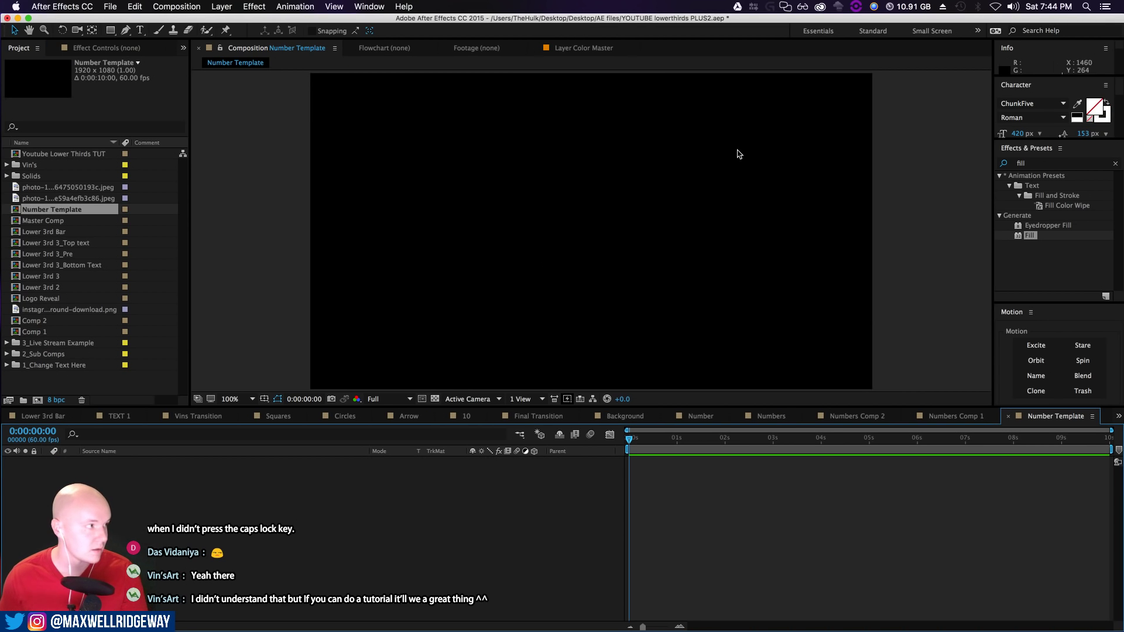
Add a text layer reading 25 to the Number Template composition
click(140, 30)
click(524, 268)
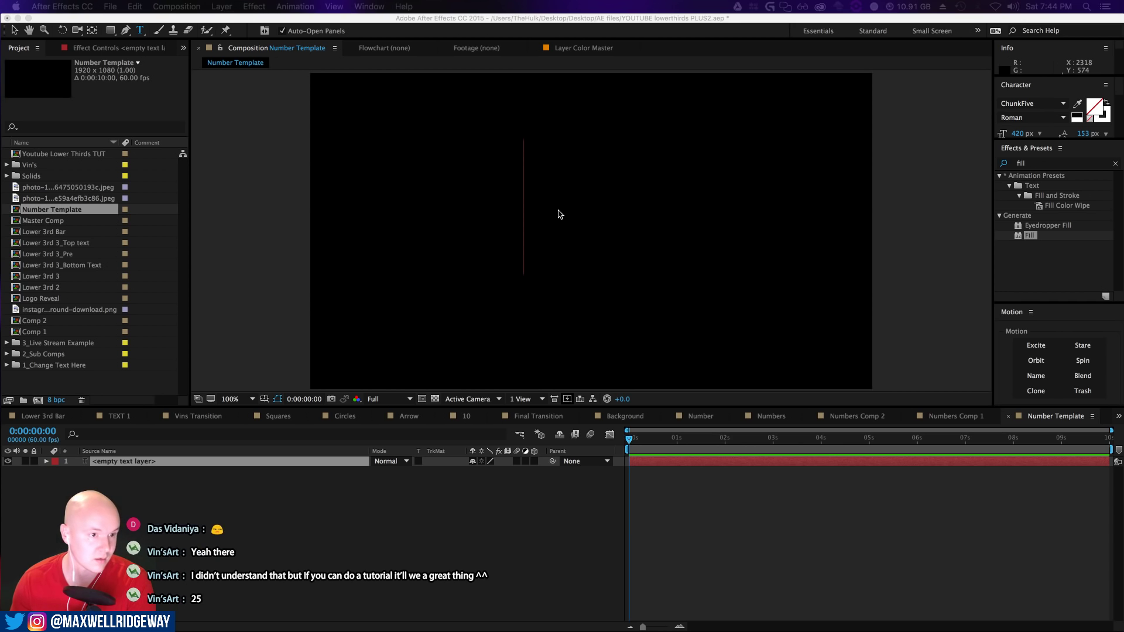
click(538, 198)
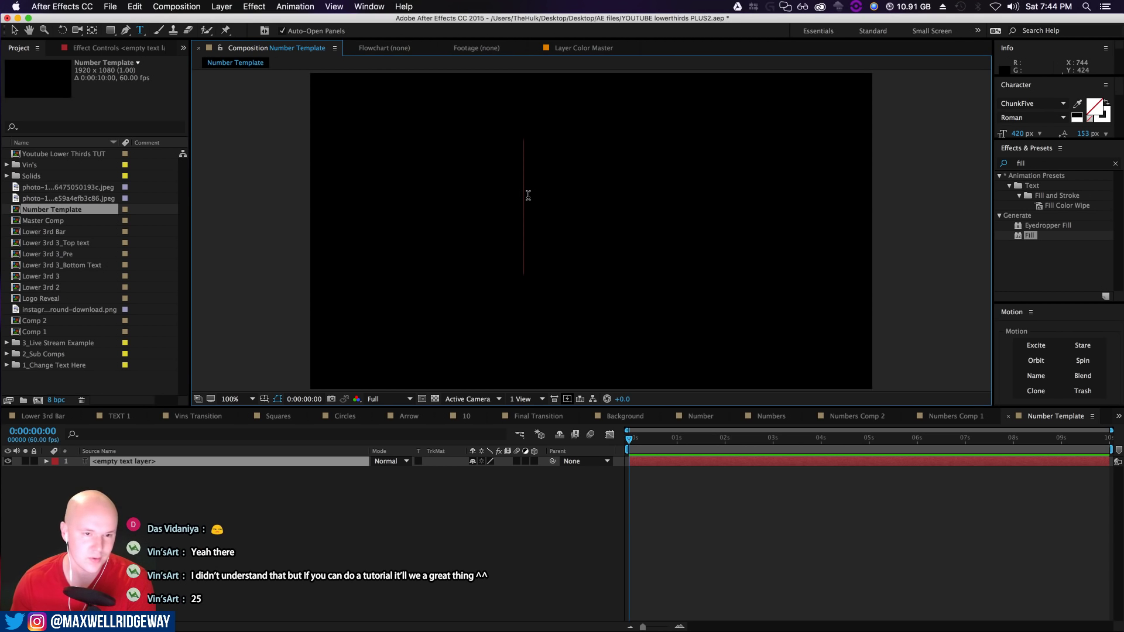
text(25)
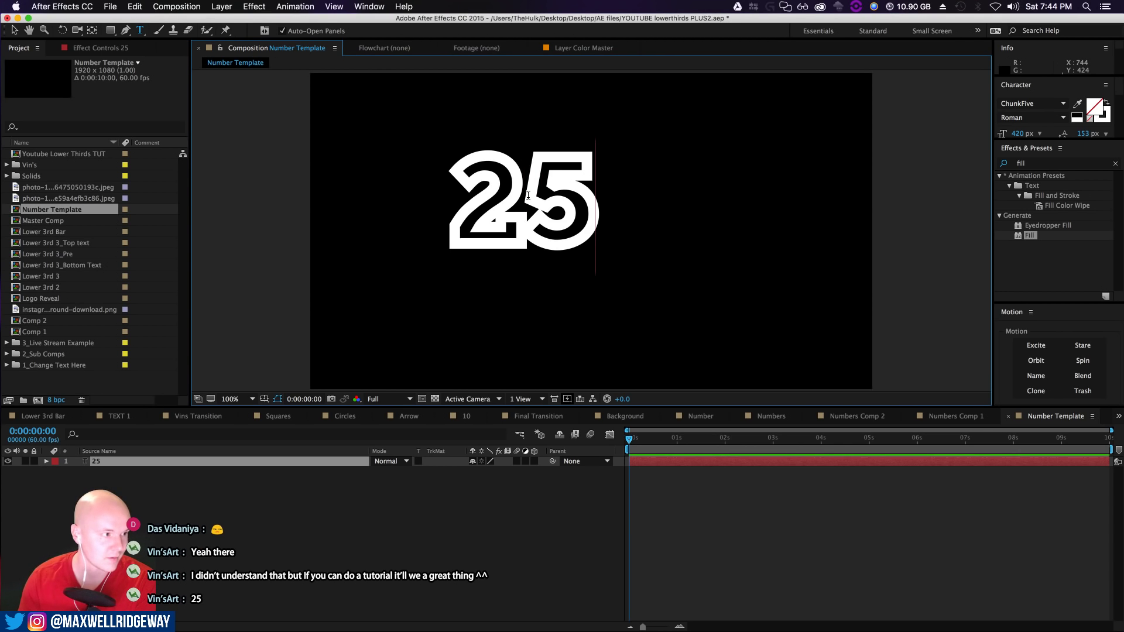
Swap the 25 text's fill and stroke to make it solid white, and place it around the composition's centre
drag(603, 195, 421, 173)
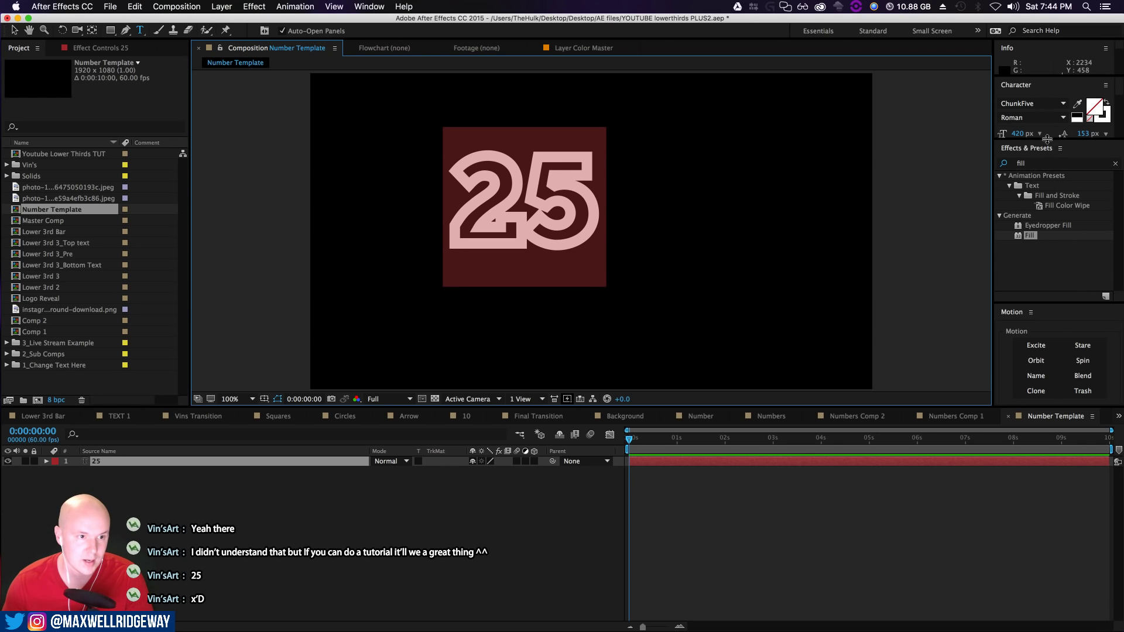
drag(1049, 141, 1049, 223)
click(1107, 102)
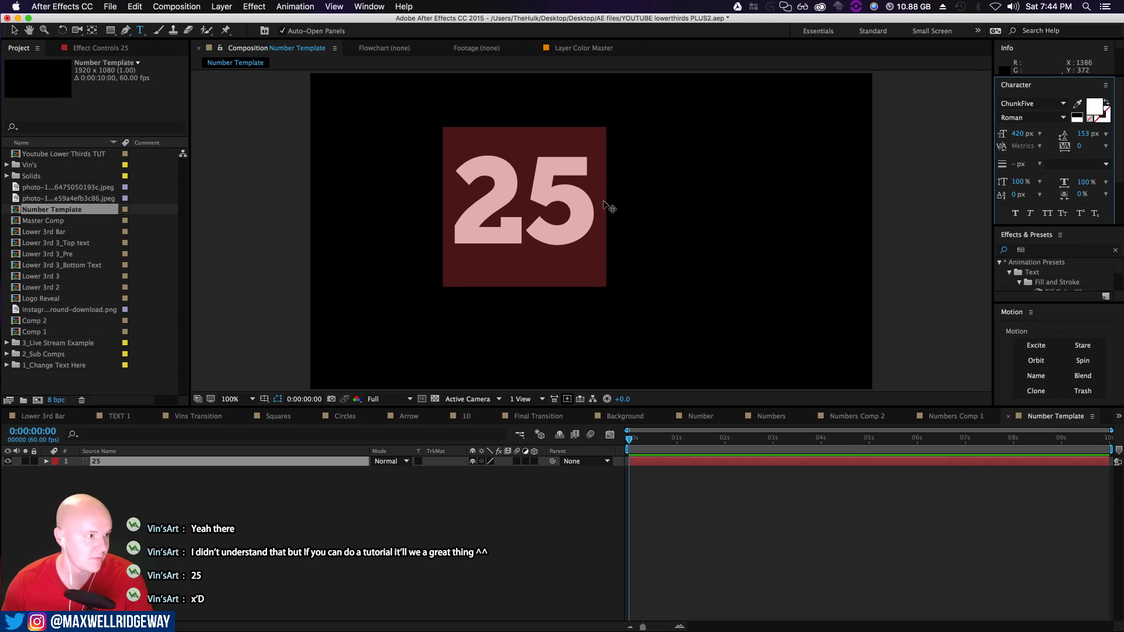
click(14, 30)
drag(474, 182, 533, 208)
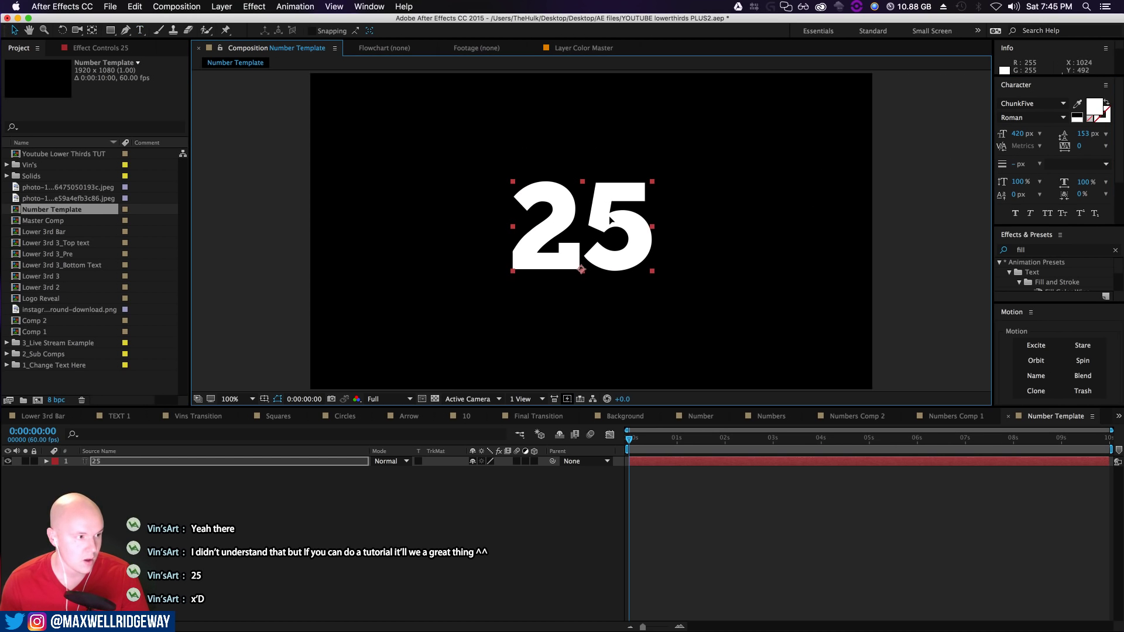
drag(610, 218, 610, 219)
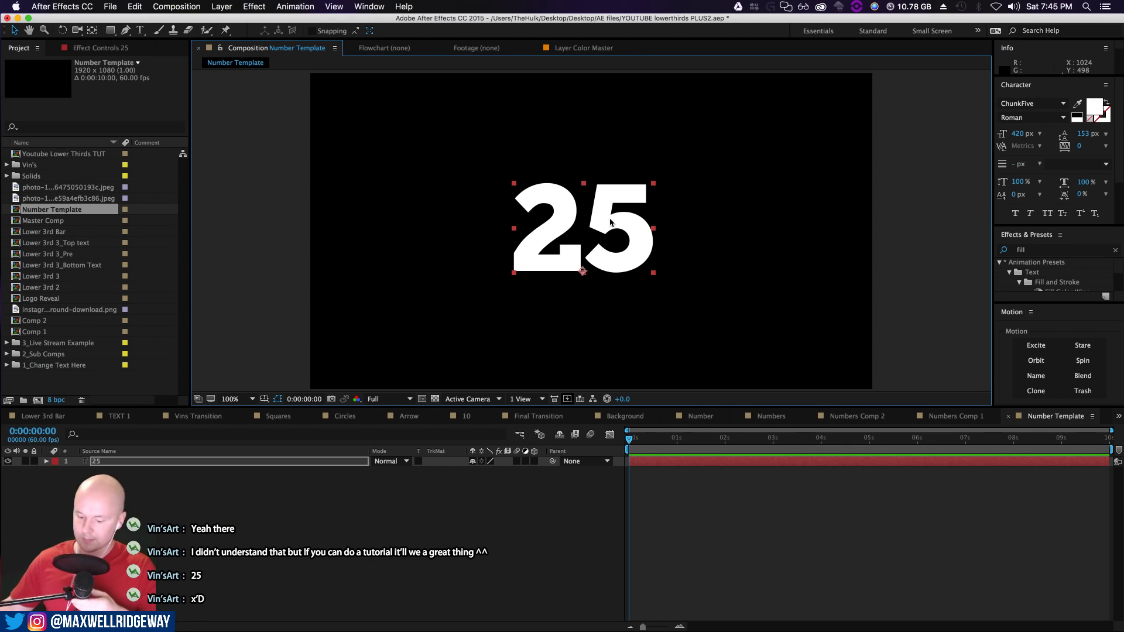
click(427, 535)
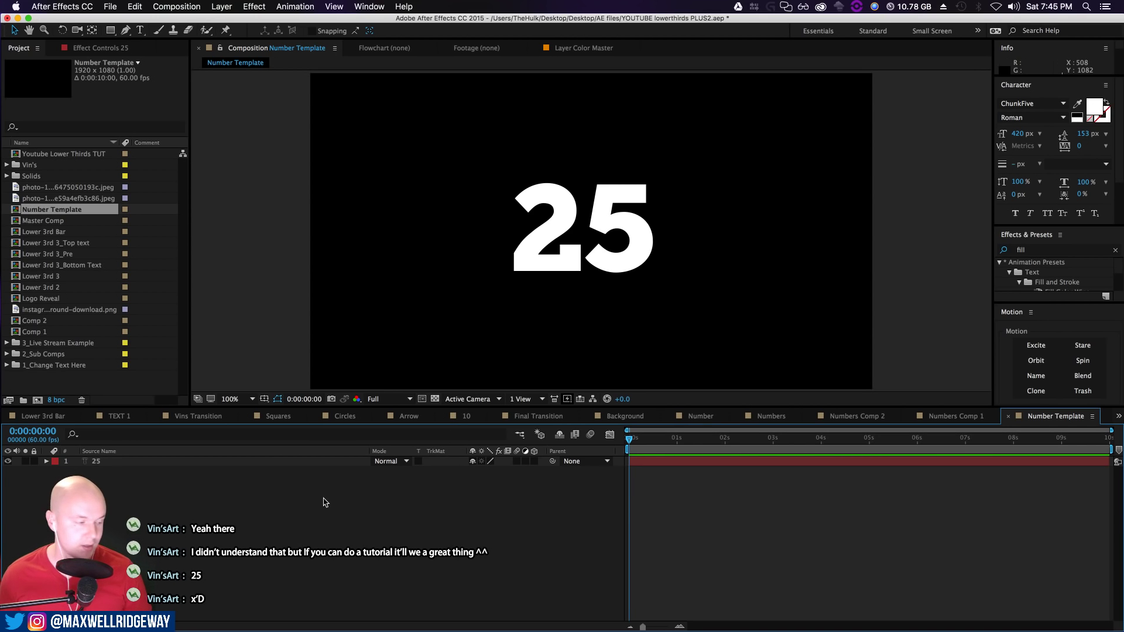
Pre-compose the 25 text layer as Change Number Here, moving all attributes into the new composition
right_click(111, 463)
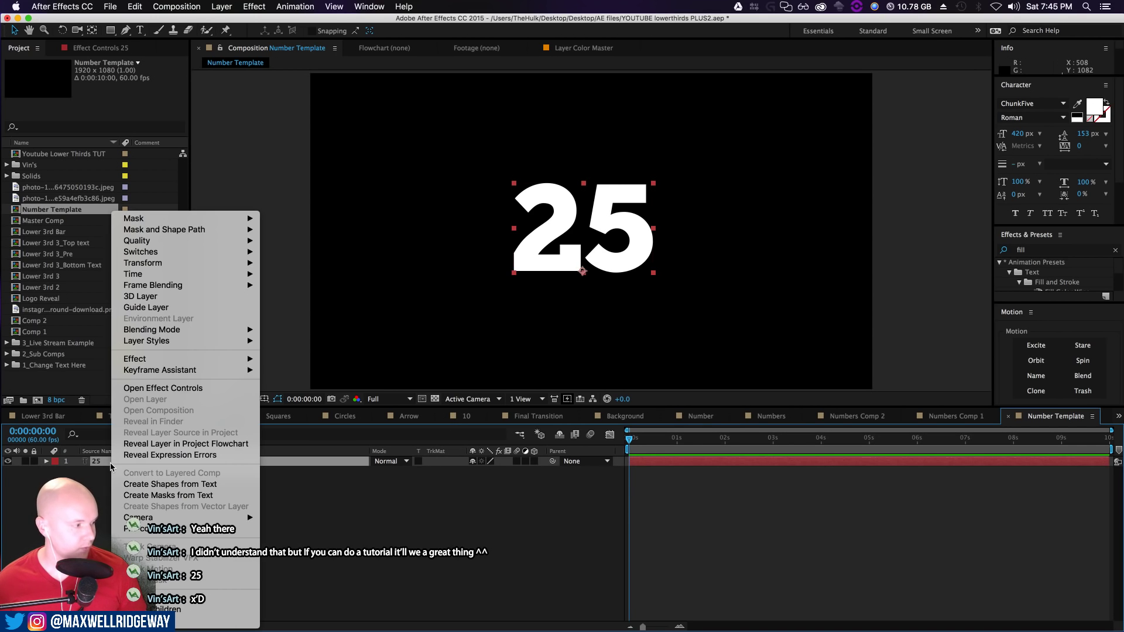
click(137, 530)
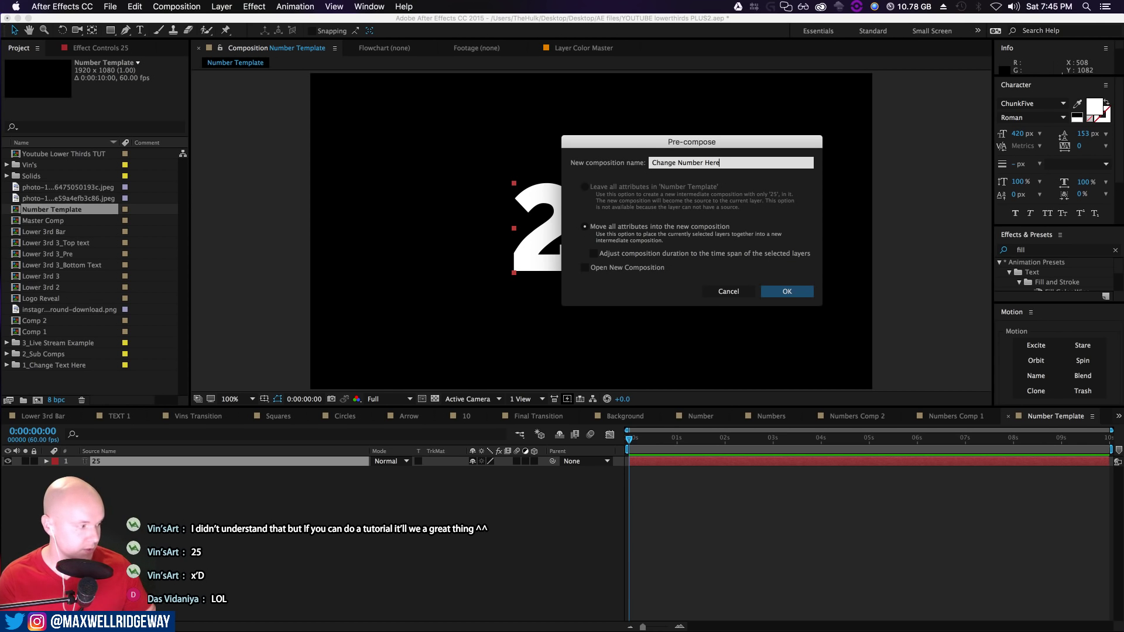
key(Return)
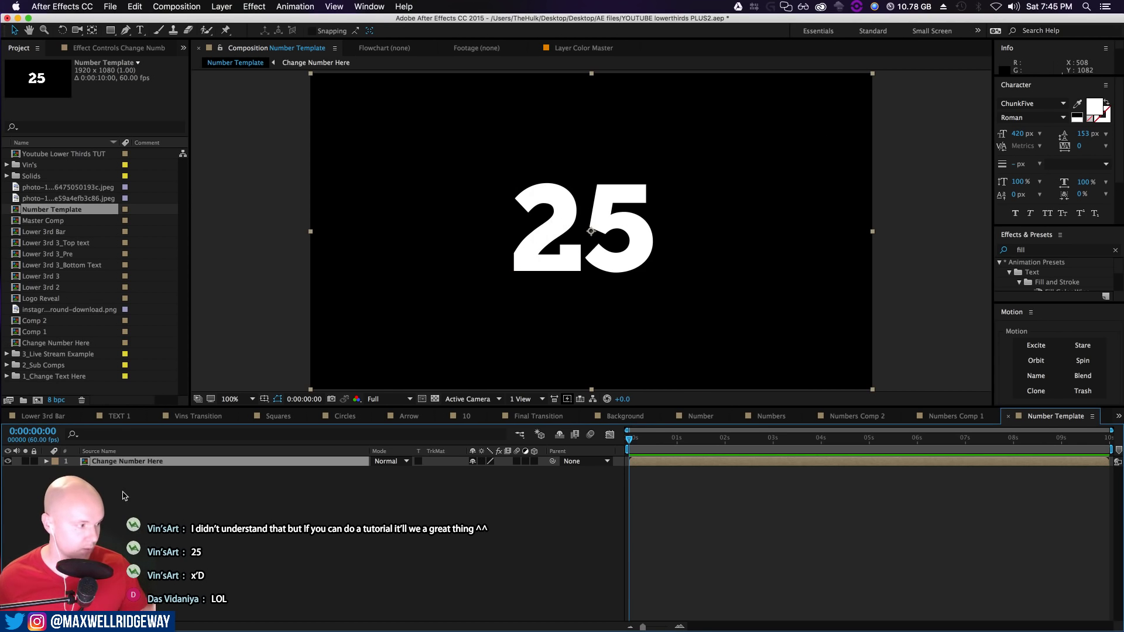
Open Change Number Here and crop it to a region of interest of about 1054 × 496 px around the number
double_click(121, 462)
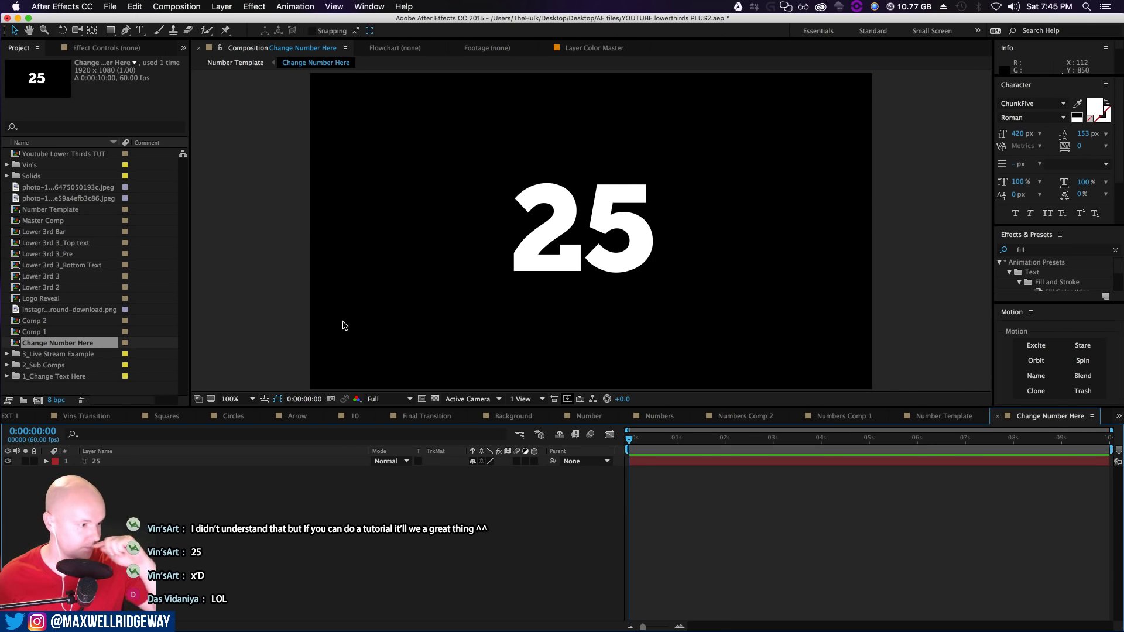
click(422, 400)
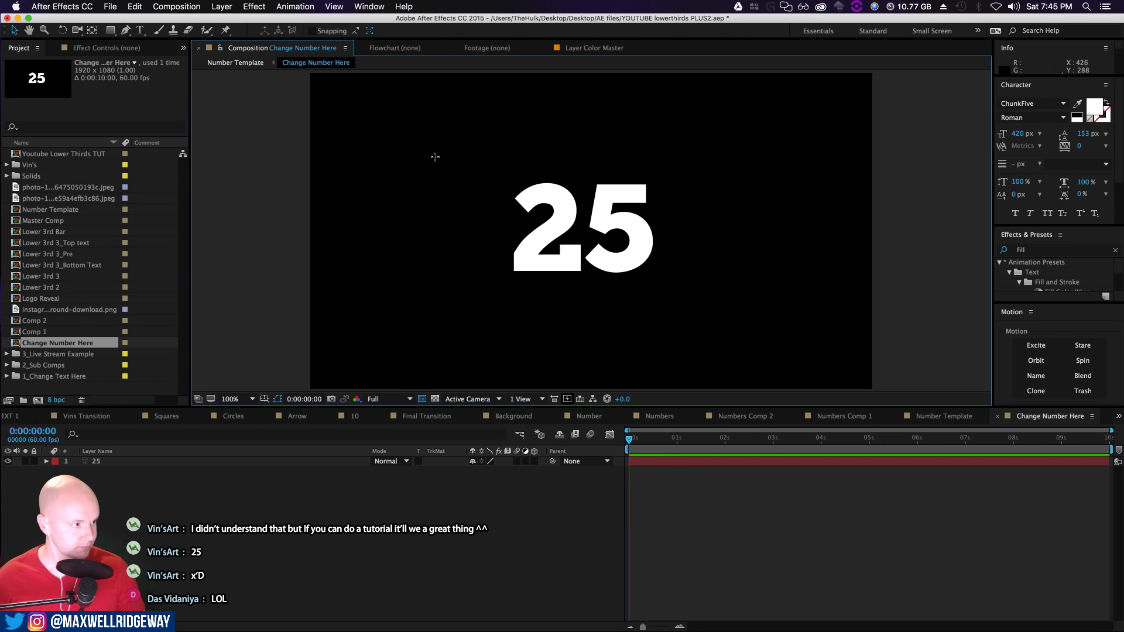
drag(430, 153, 742, 301)
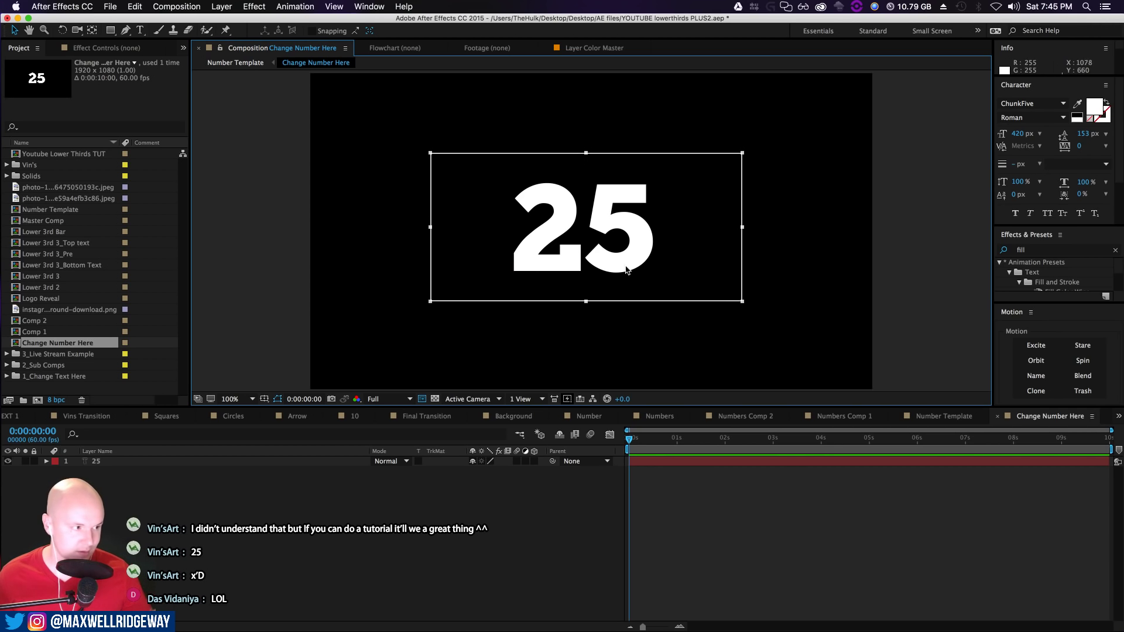
click(178, 8)
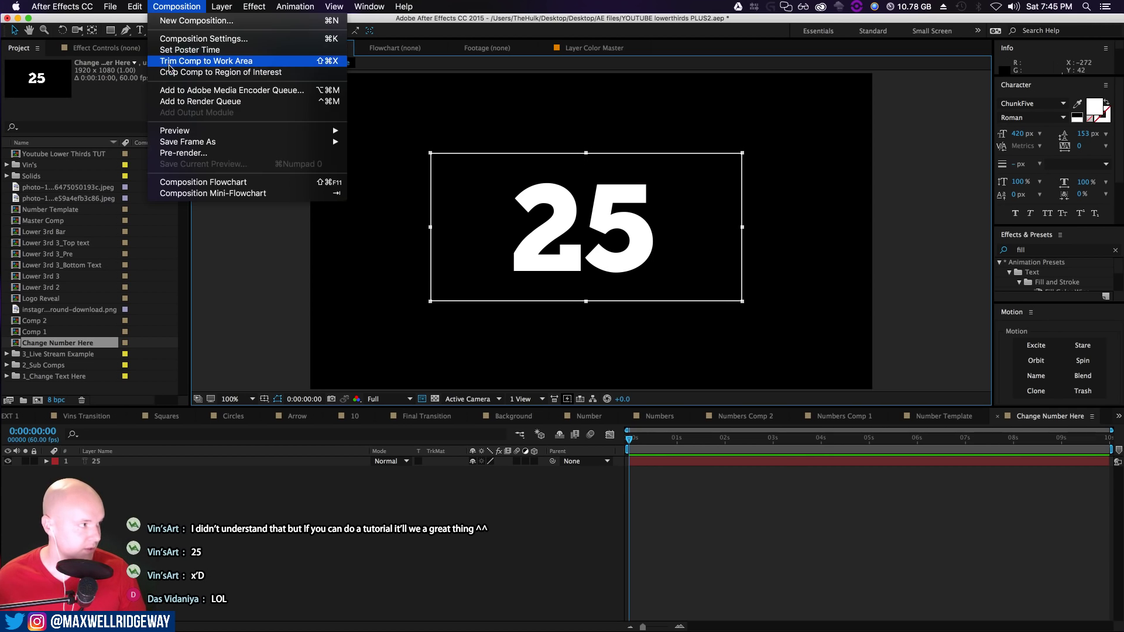
click(199, 71)
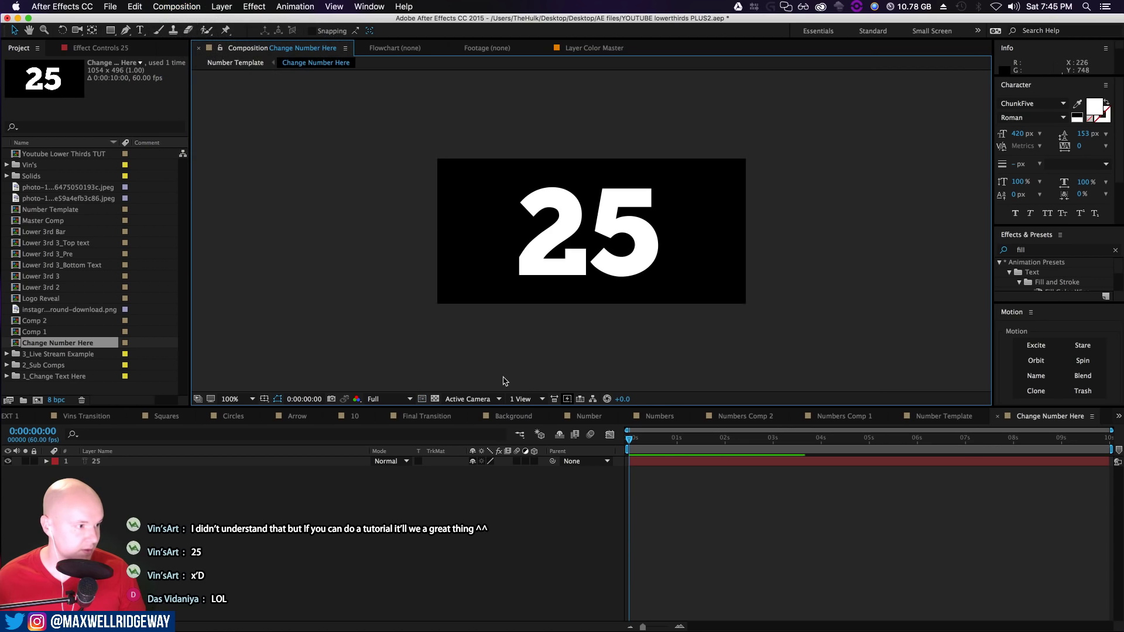
Try 1000 as the text to test the fit in the cropped composition, and restore it to 25
double_click(202, 462)
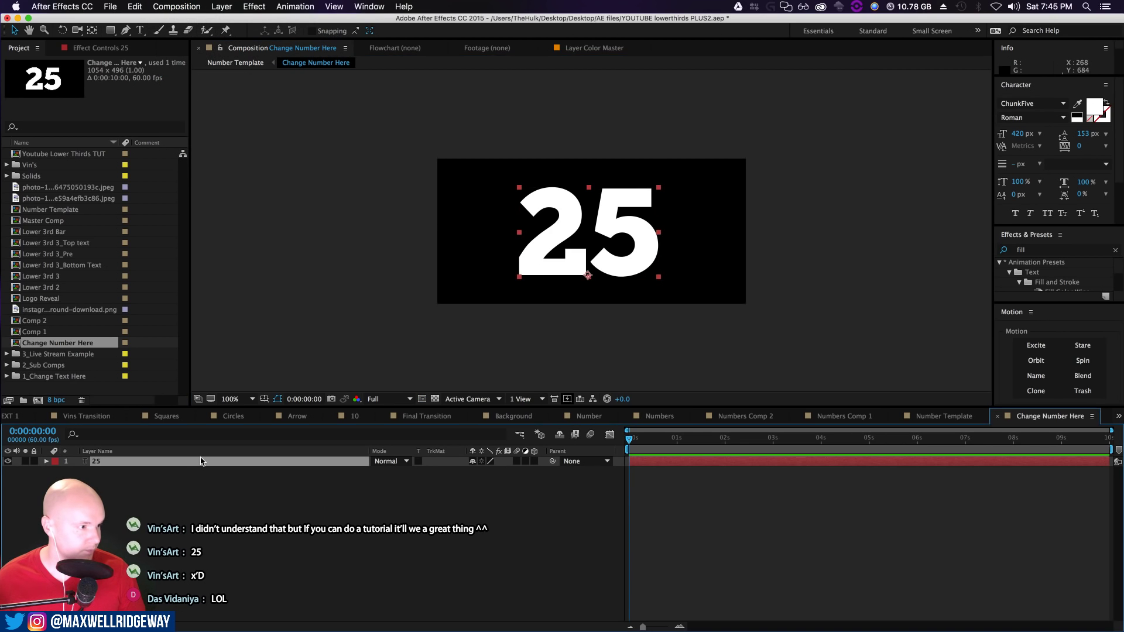
double_click(278, 461)
text(1000)
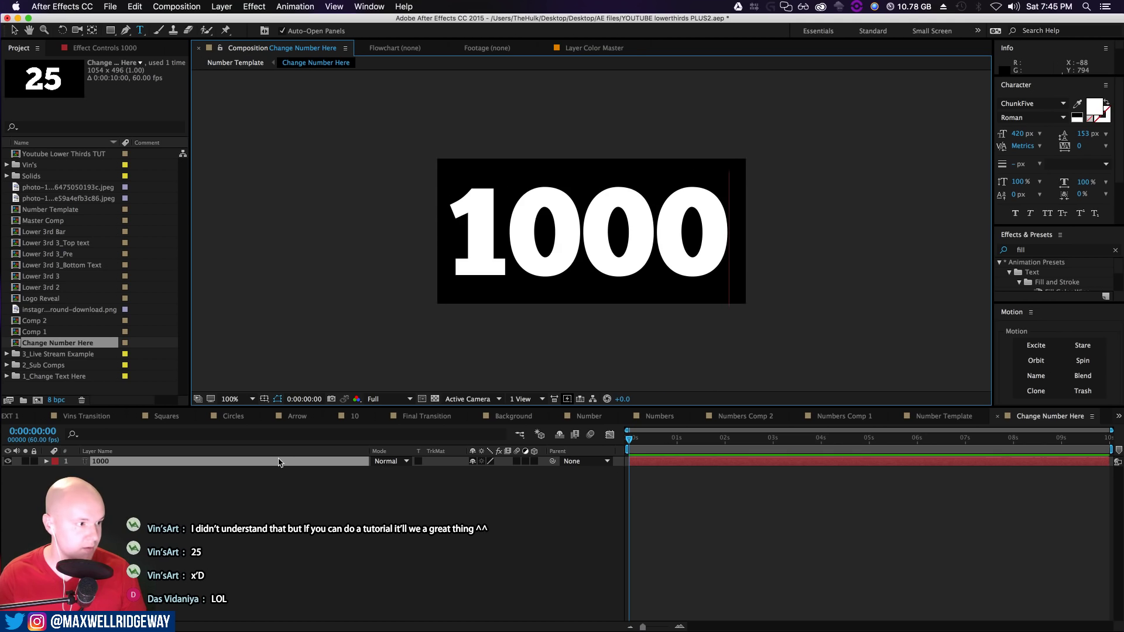
key(BackSpace)
key(BackSpace)
key(BackSpace)
key(BackSpace)
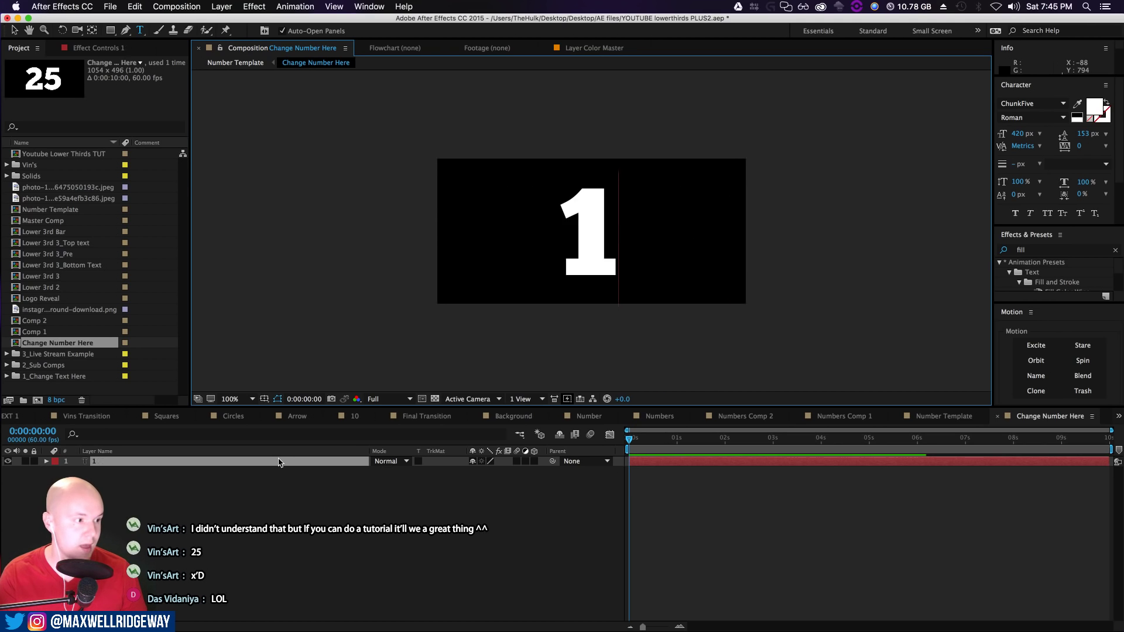
text(25)
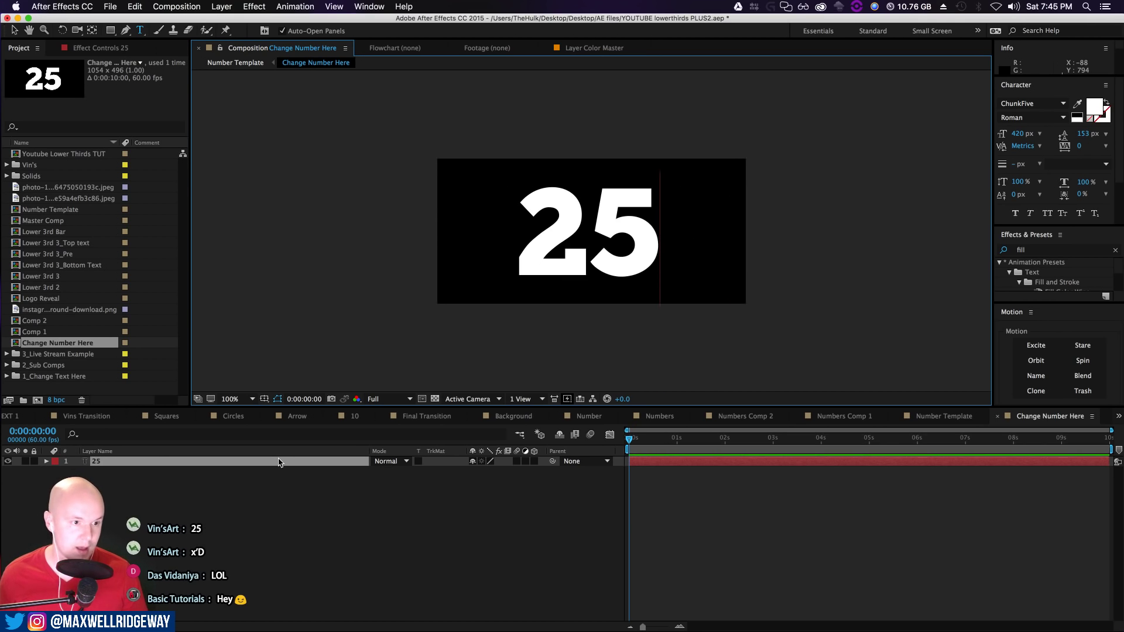
click(434, 520)
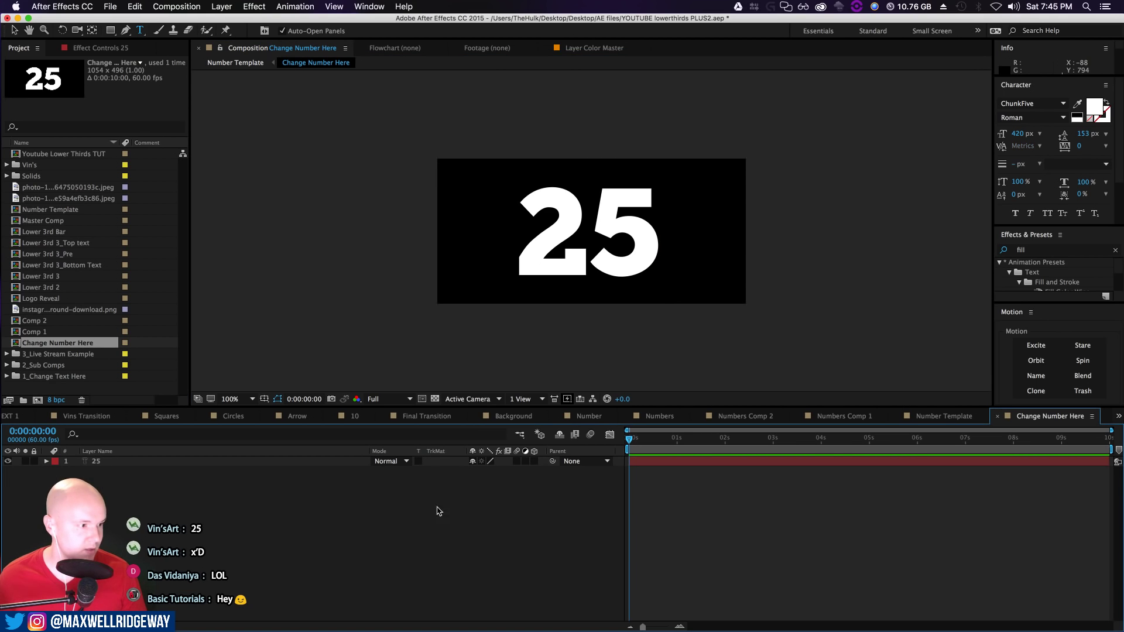
Duplicate the Change Number Here layer in Number Template and move the lower copy toward the frame's upper-left corner
click(234, 64)
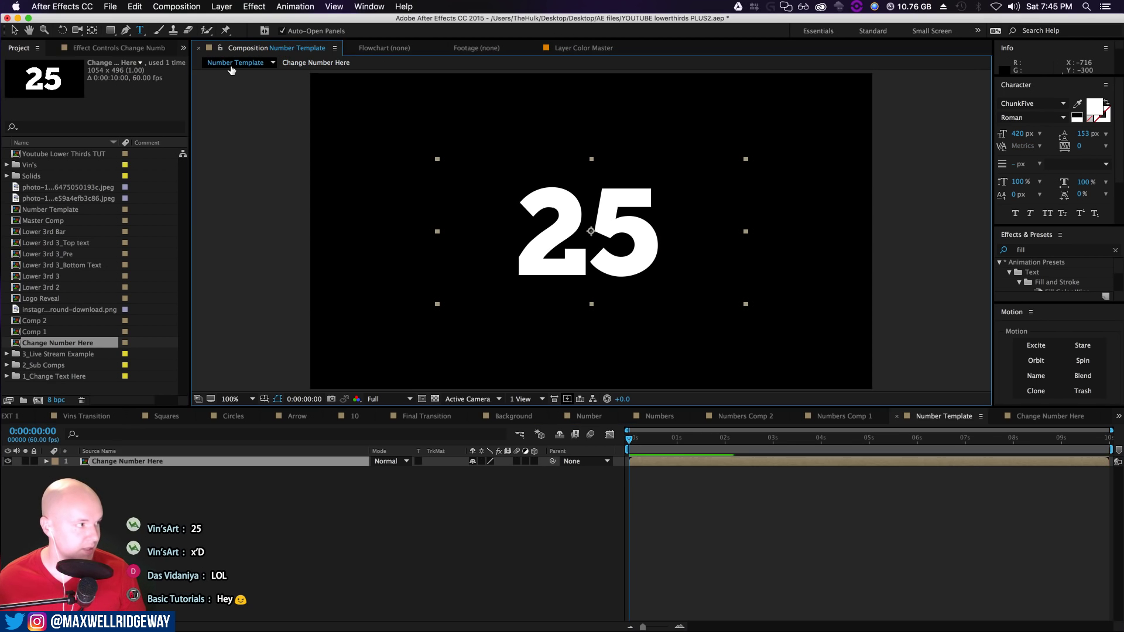
click(338, 522)
click(166, 462)
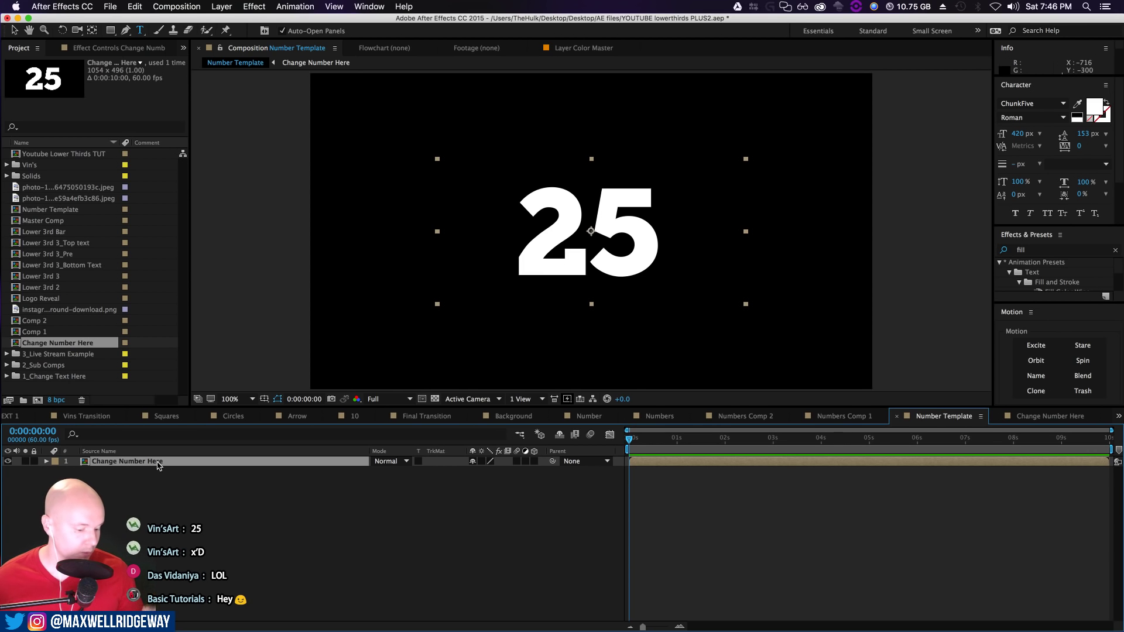
key(super+d)
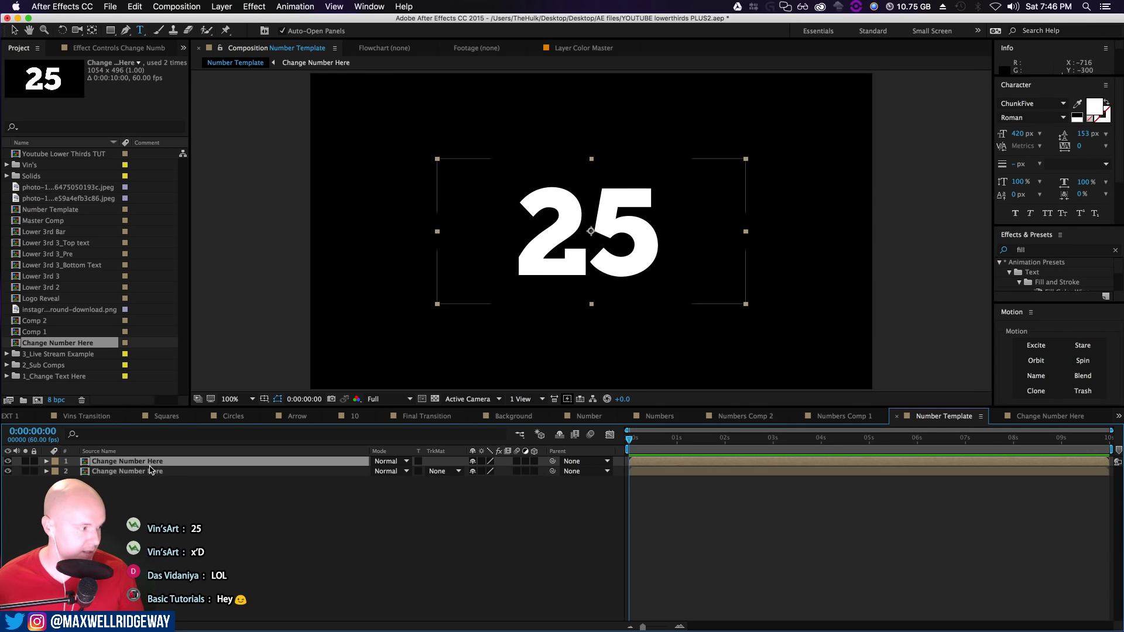
drag(140, 464, 145, 497)
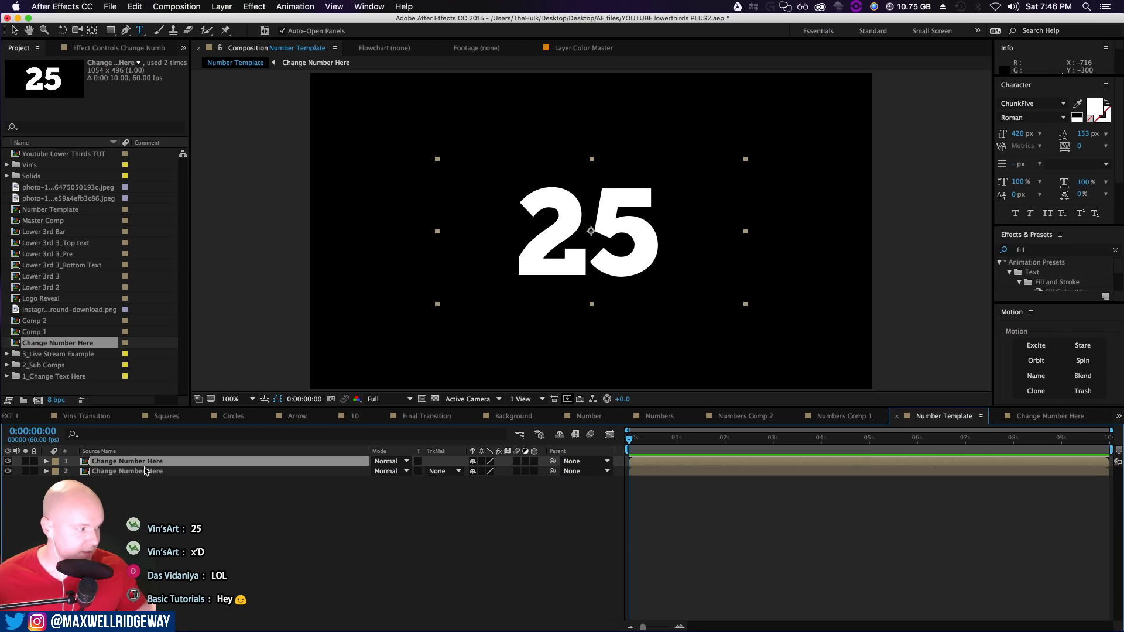
key(v)
drag(538, 261, 363, 172)
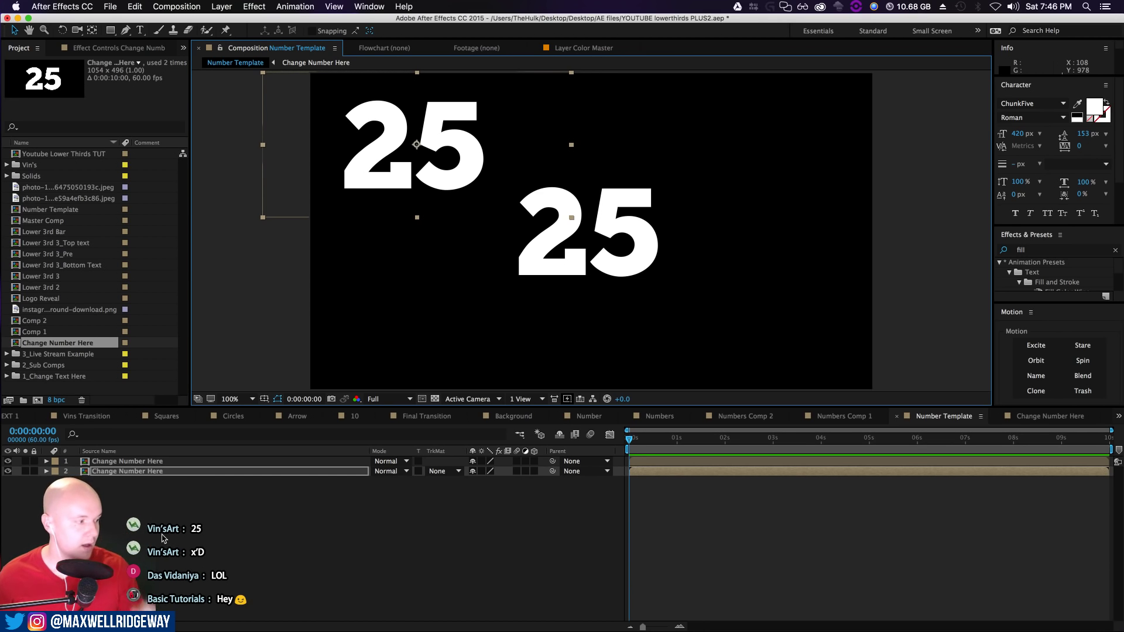
Try 50 as the number in Change Number Here, check both copies in Number Template, and undo the change
double_click(152, 472)
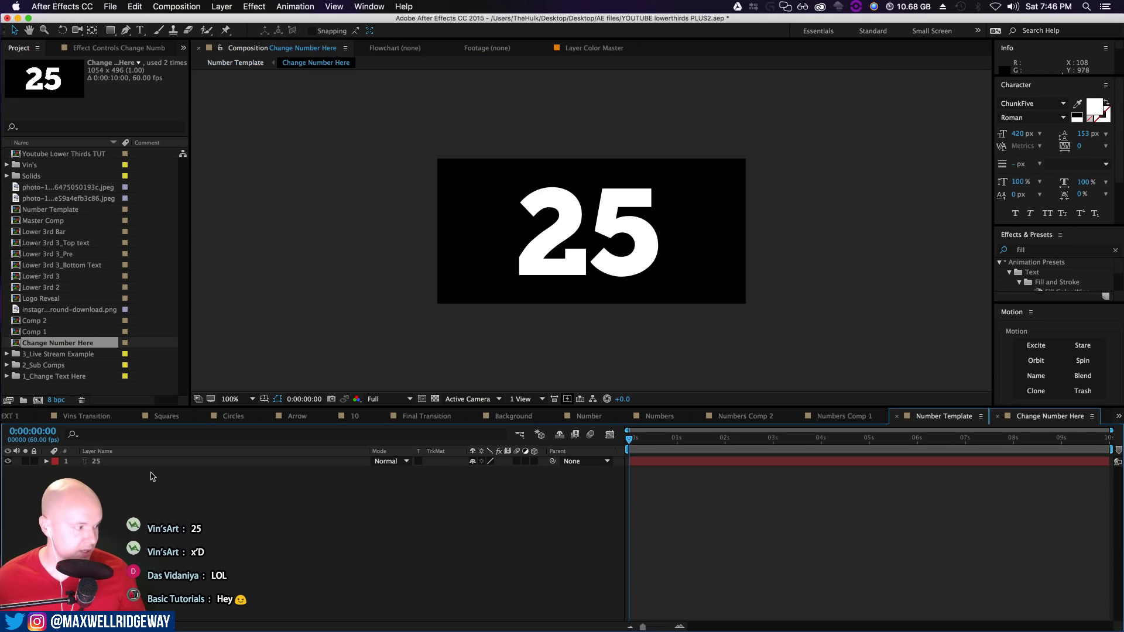
double_click(650, 246)
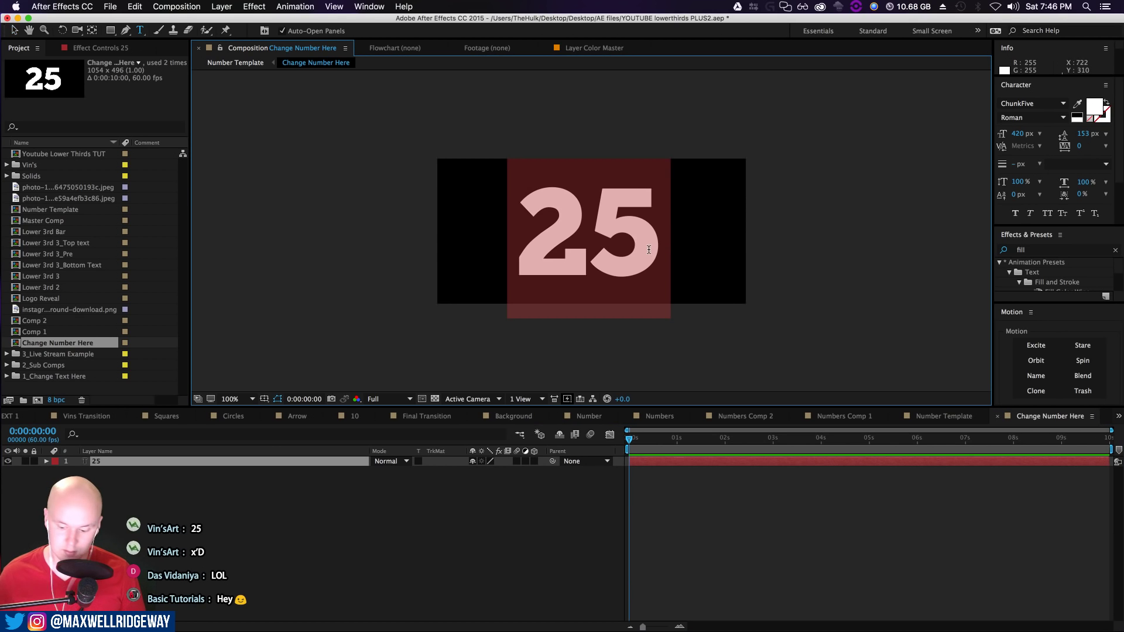
text(50)
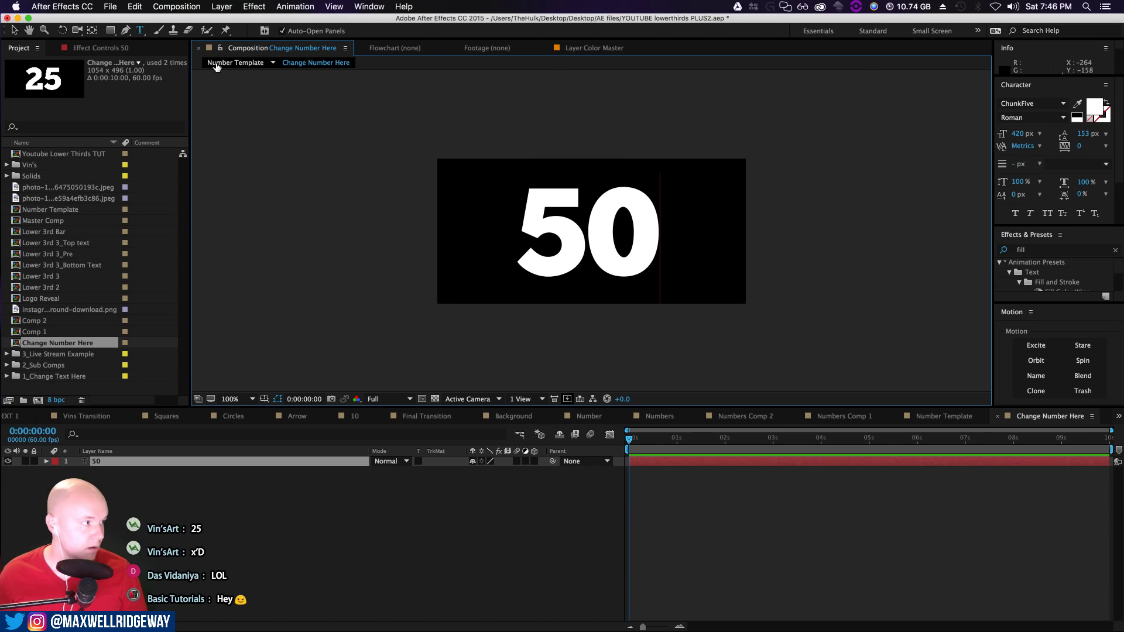
click(216, 63)
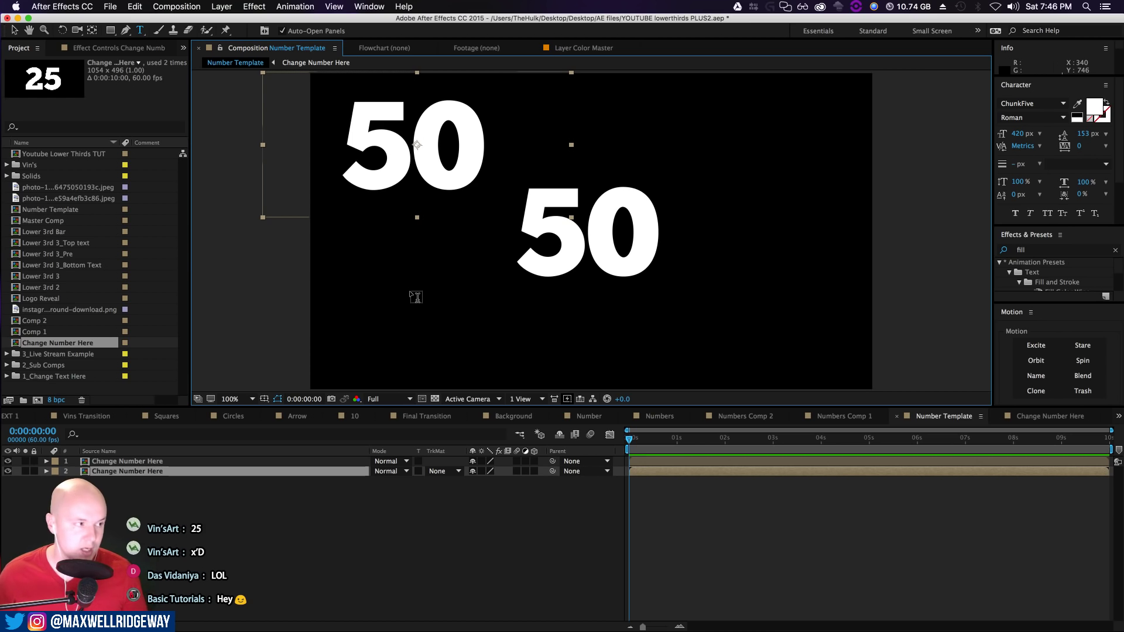
key(super+z)
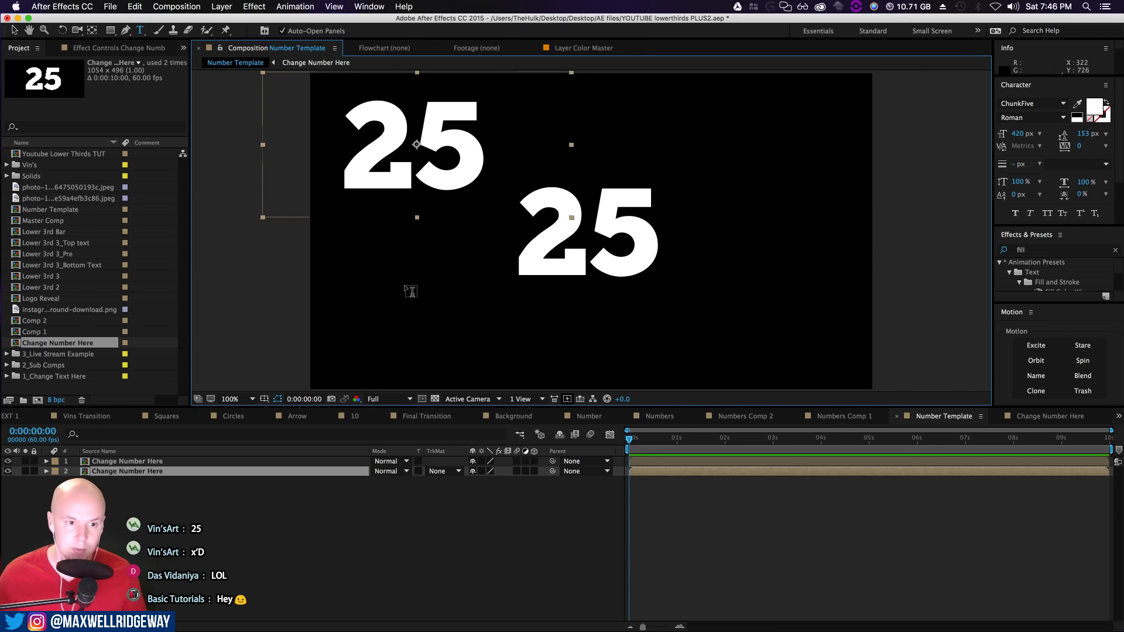
Recenter the lower Change Number Here copy in the Number Template frame
click(148, 479)
click(152, 471)
key(super+Home)
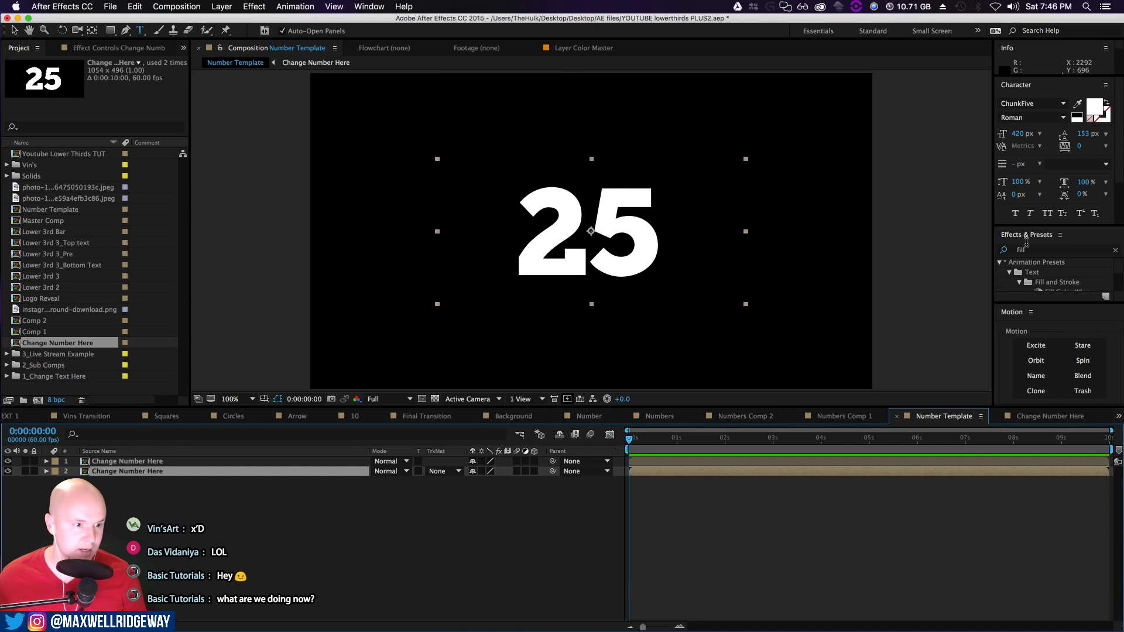
Apply the Fill effect to the lower Change Number Here layer, and hide the upper copy to reveal the red number
click(947, 560)
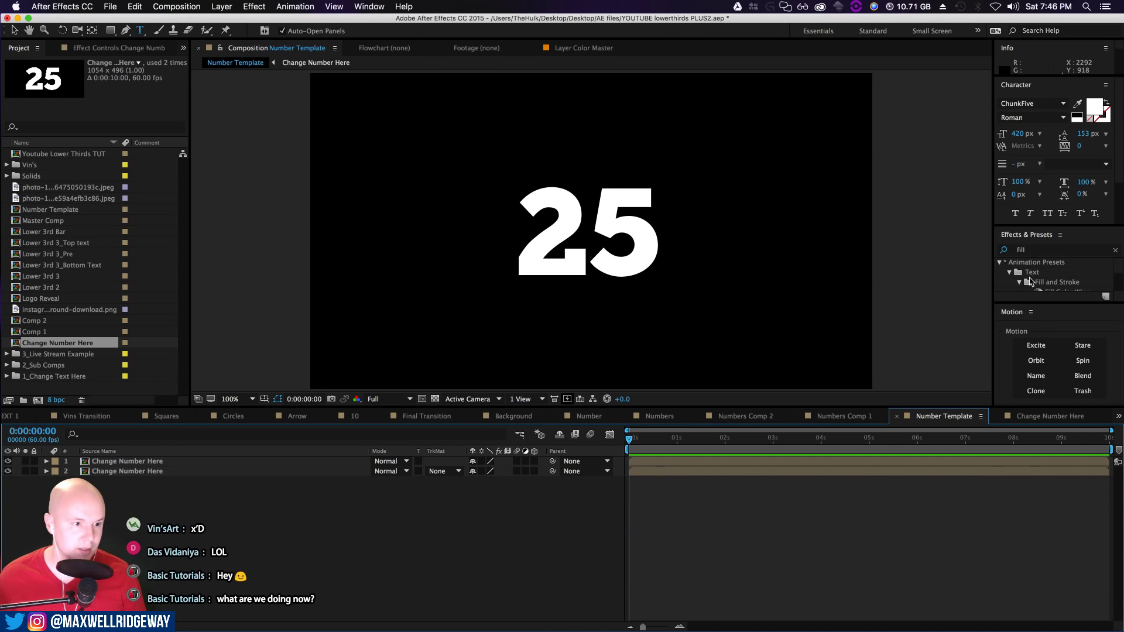
drag(1074, 302, 1075, 353)
drag(1029, 322, 120, 471)
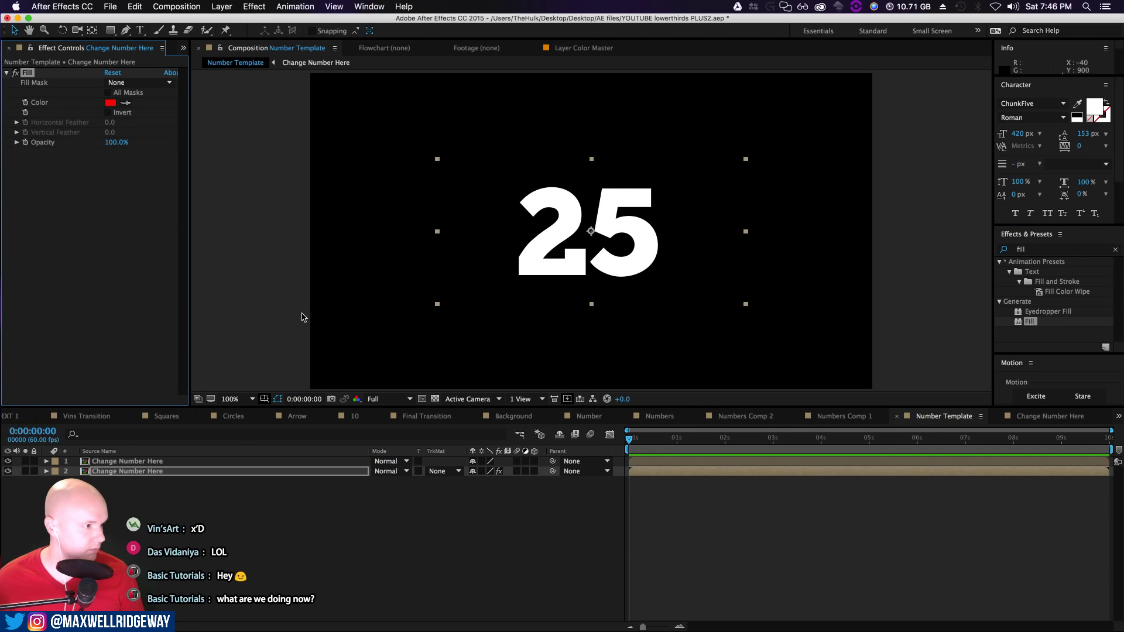
click(131, 502)
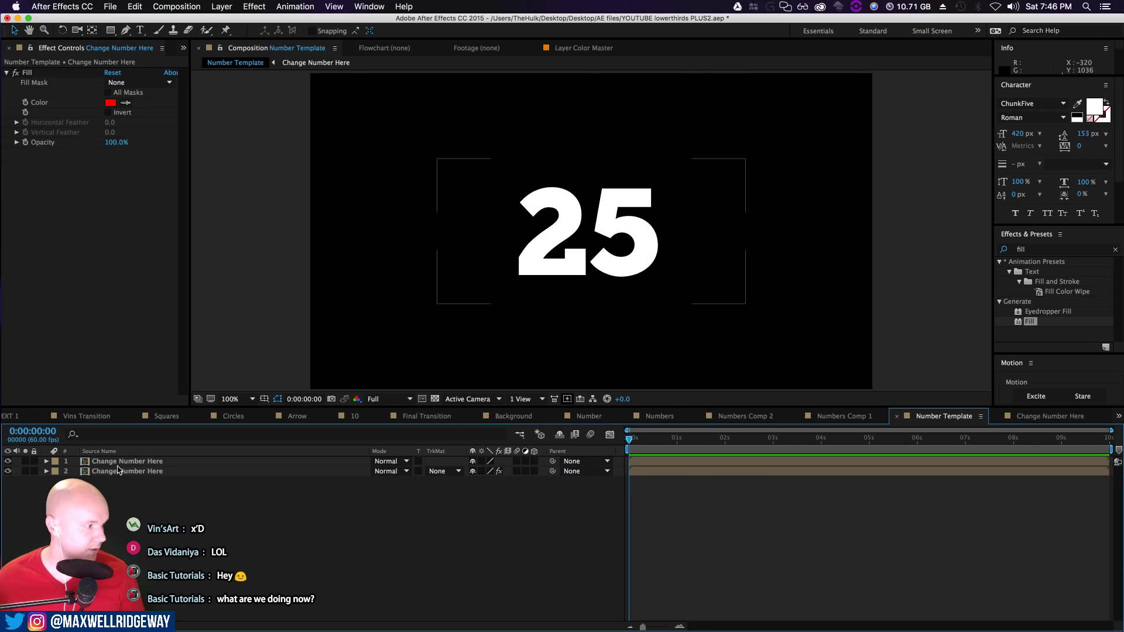
click(113, 463)
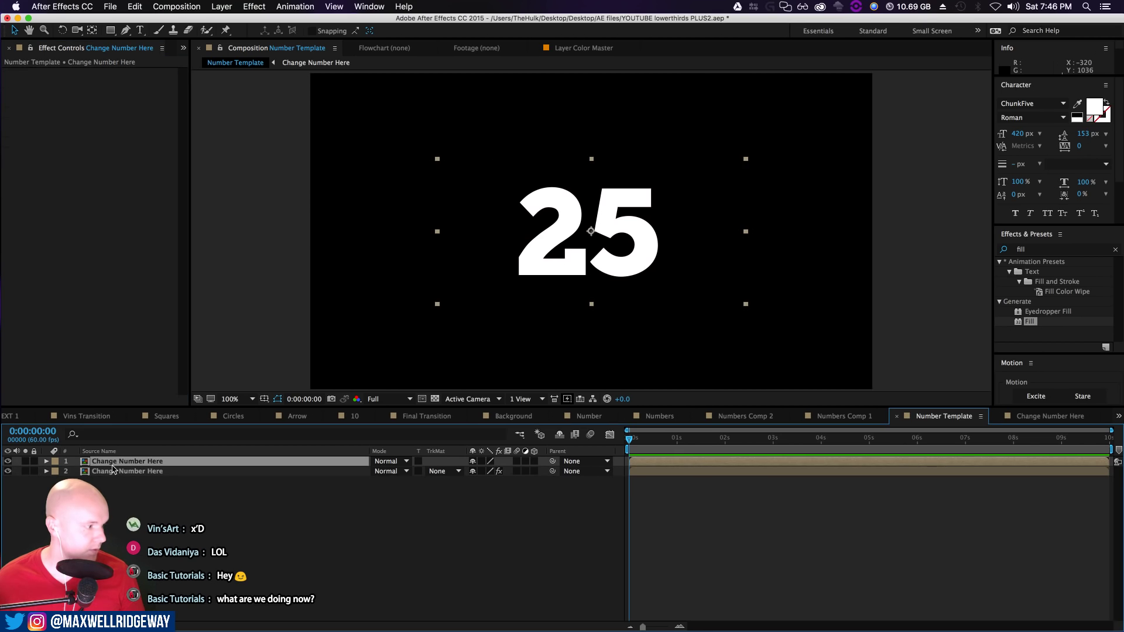
click(8, 462)
click(357, 381)
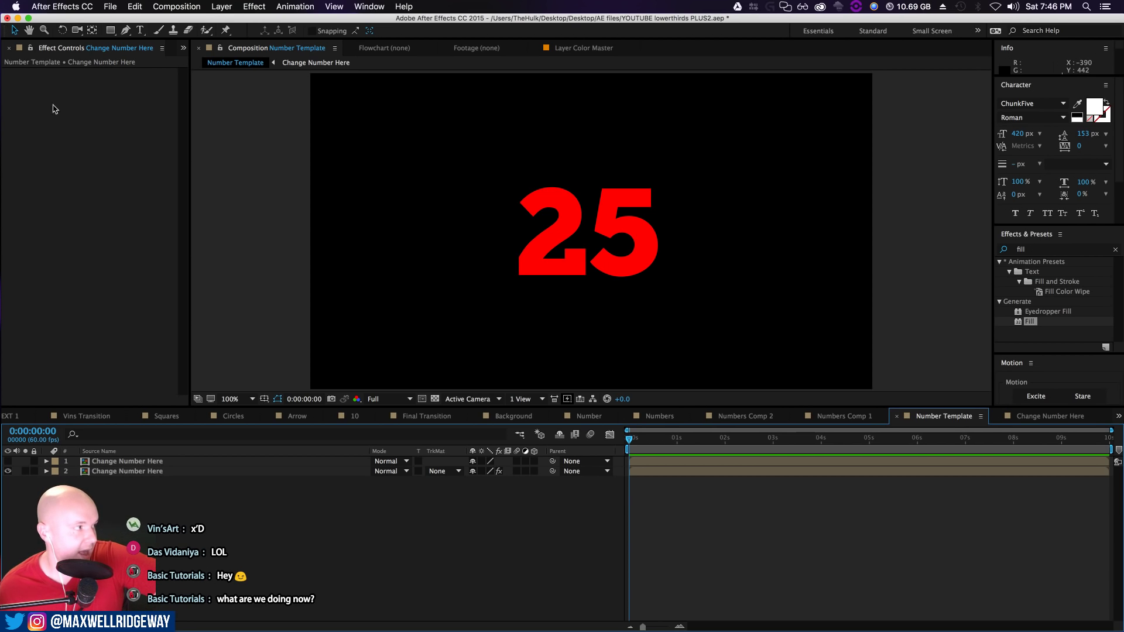
Open Vins Transition from the Vin's folder, and go to the start of its parent composition, Final Transition
click(184, 48)
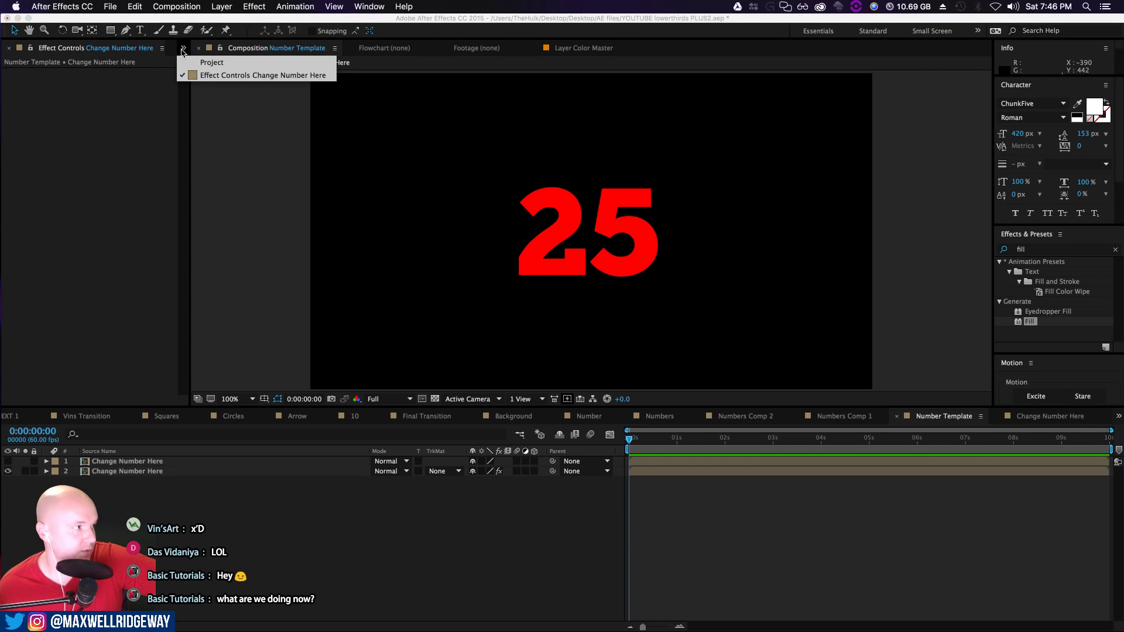
click(209, 64)
click(6, 165)
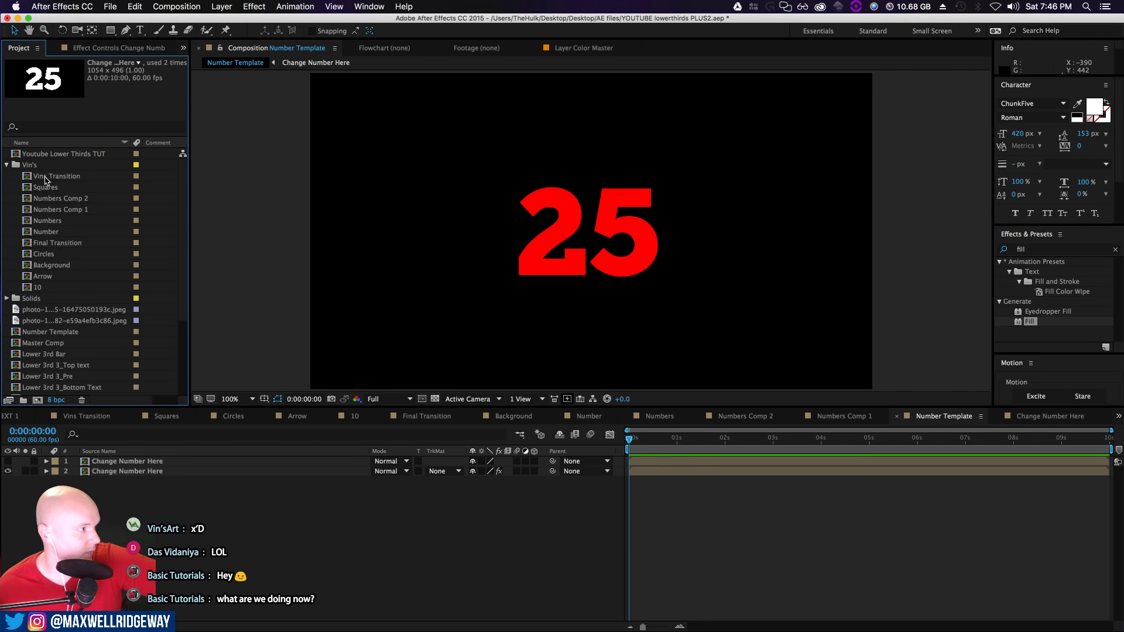
double_click(58, 176)
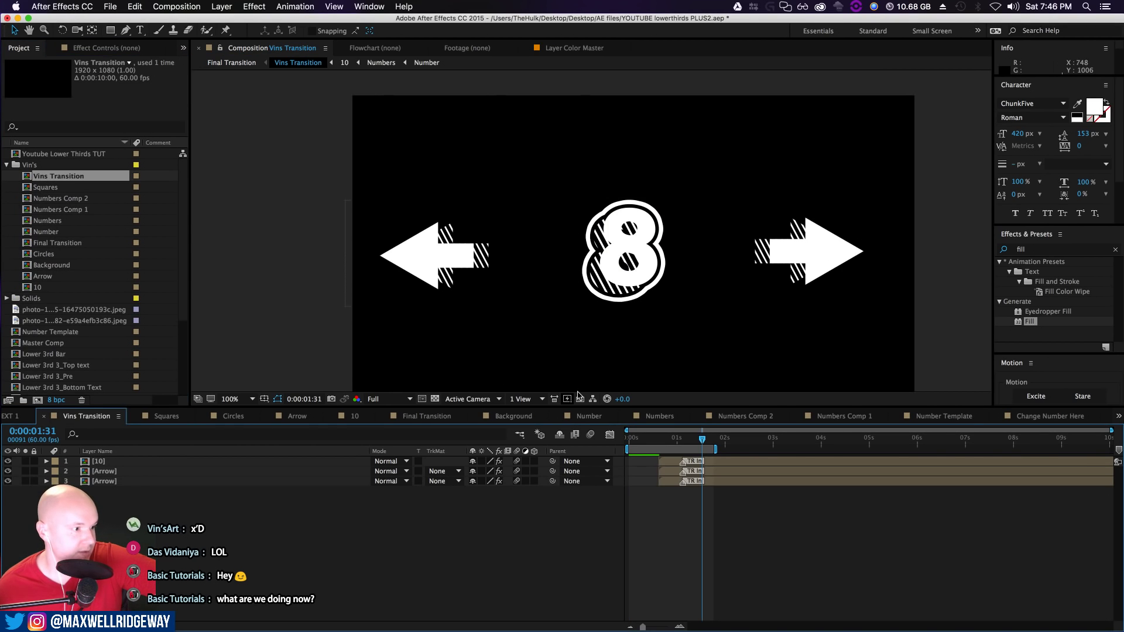
click(228, 63)
key(comma)
key(comma)
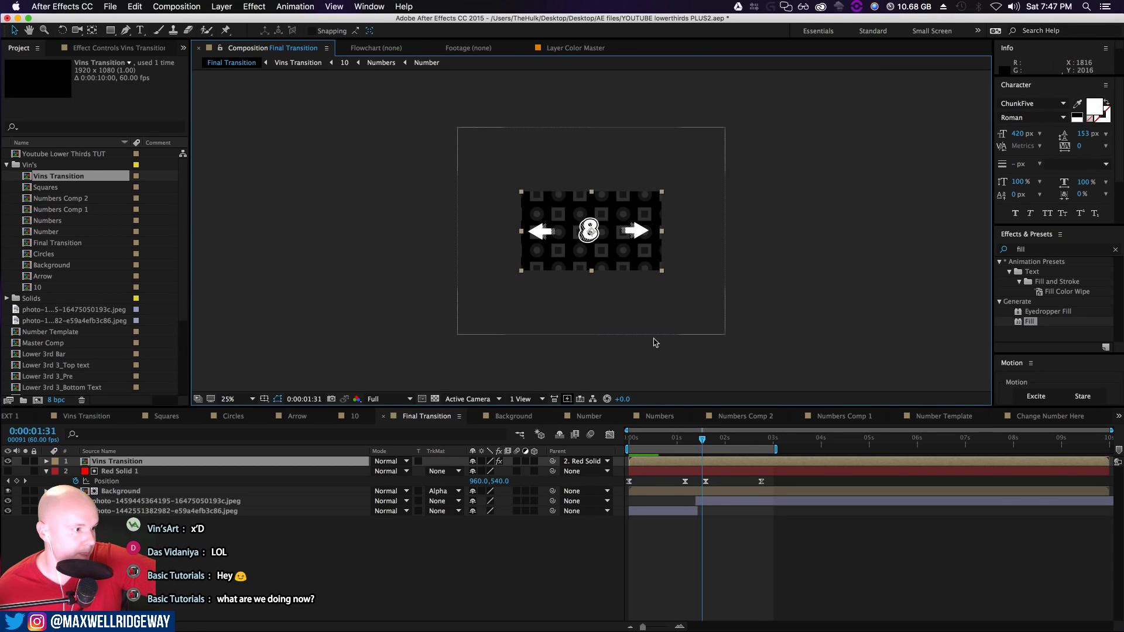
key(period)
key(period)
drag(698, 439, 602, 453)
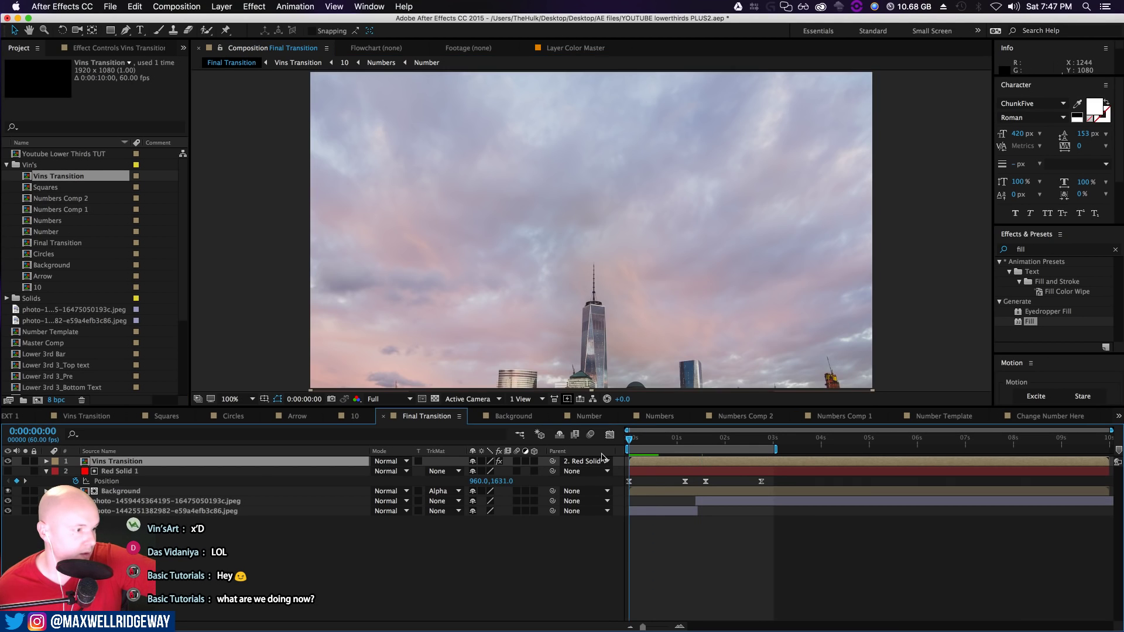
Move the city photo up in Final Transition so its skyline fills the frame, and scrub through the transition to 0:00:02:28
scroll(616, 339, down, 1)
click(682, 512)
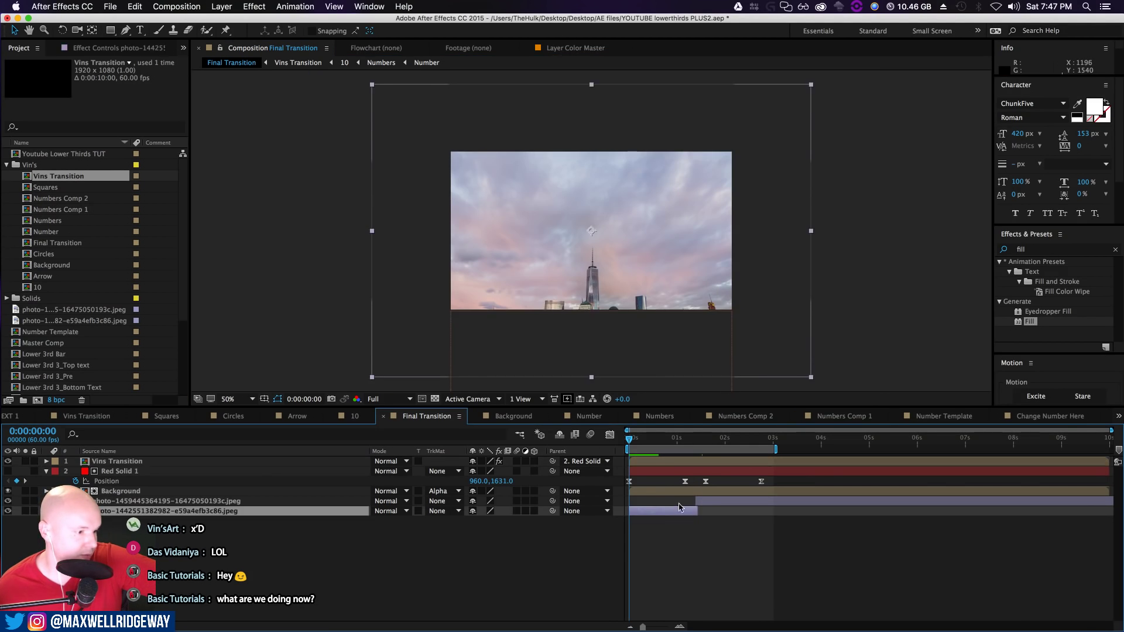
drag(655, 282, 652, 217)
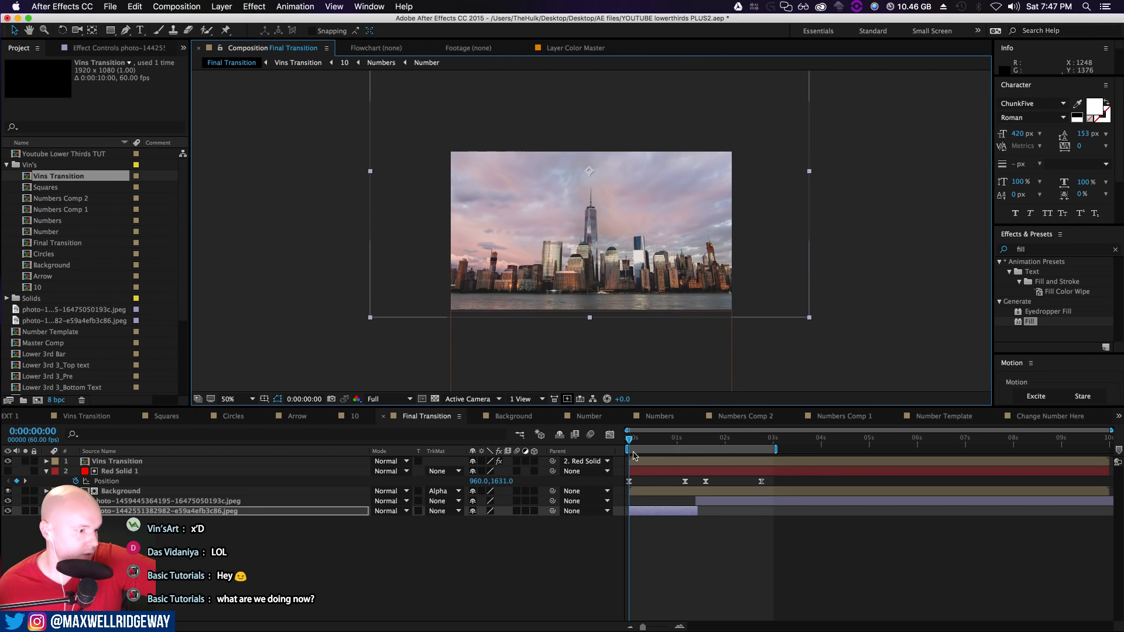
drag(633, 440, 691, 465)
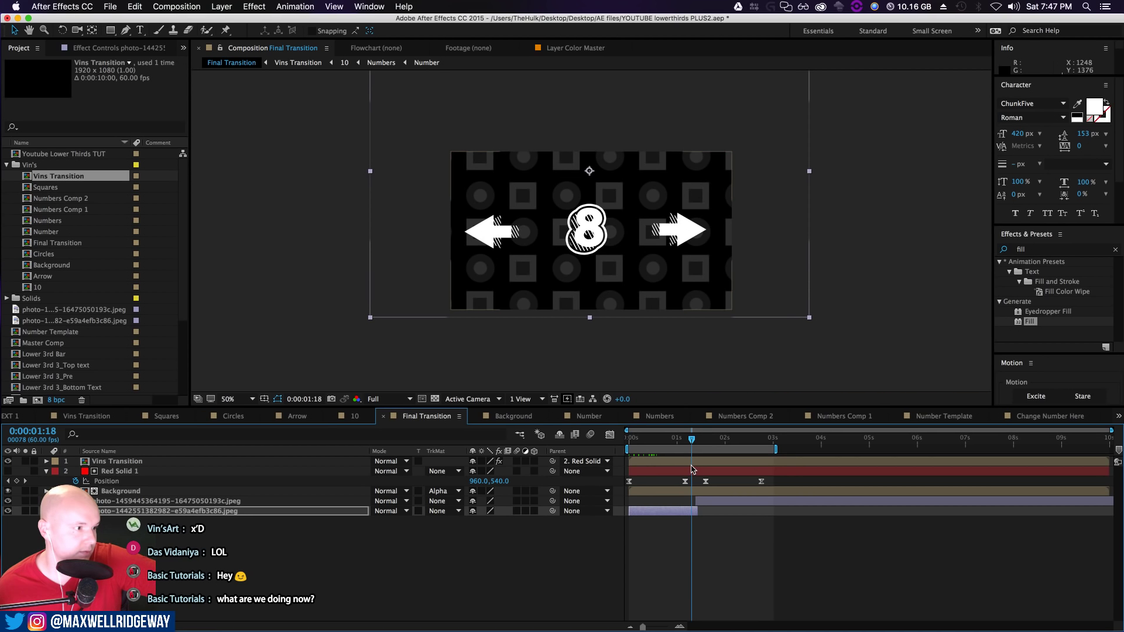
drag(692, 439, 748, 456)
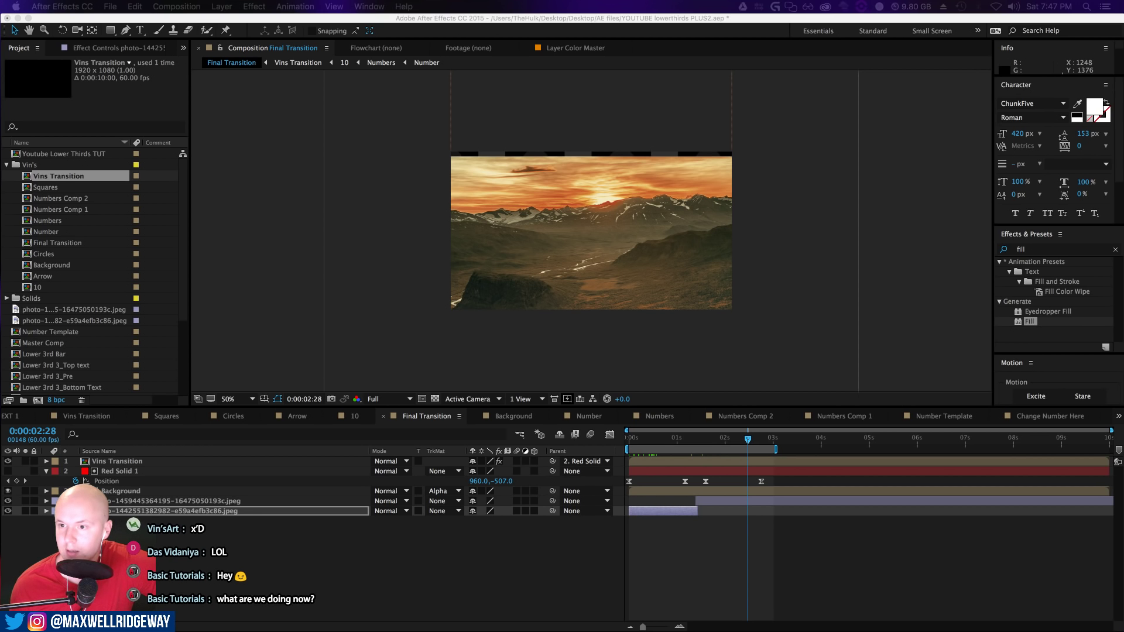
Switch to the #BFNC RESULTS! video on YouTube, watch from 0:31 to 0:38, and put the paused video window away
drag(0, 99, 871, 27)
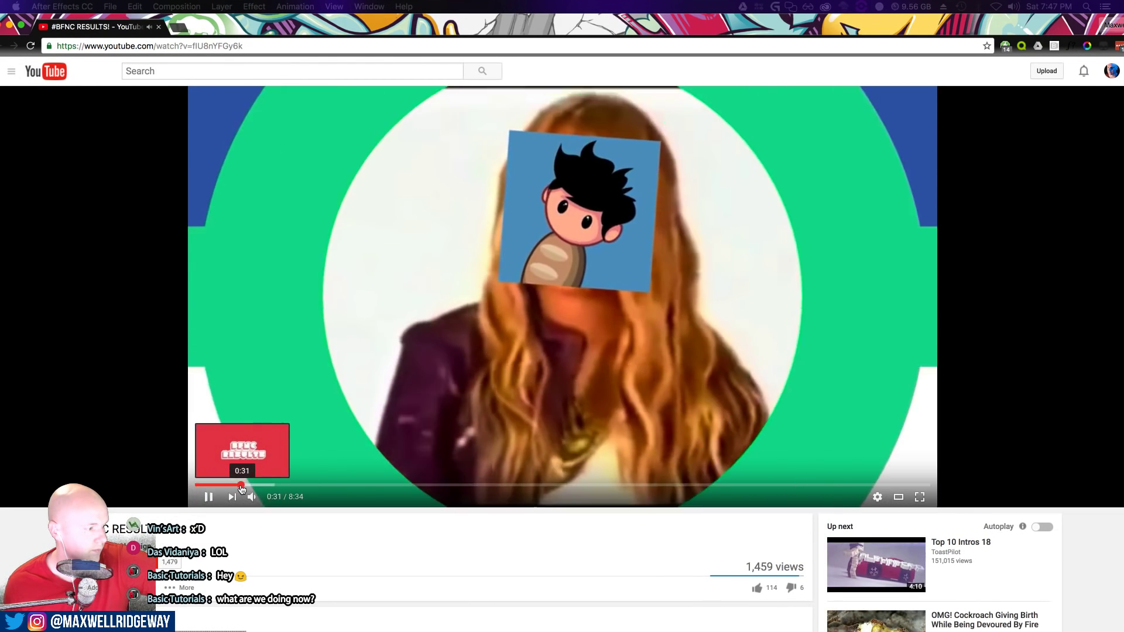
click(242, 485)
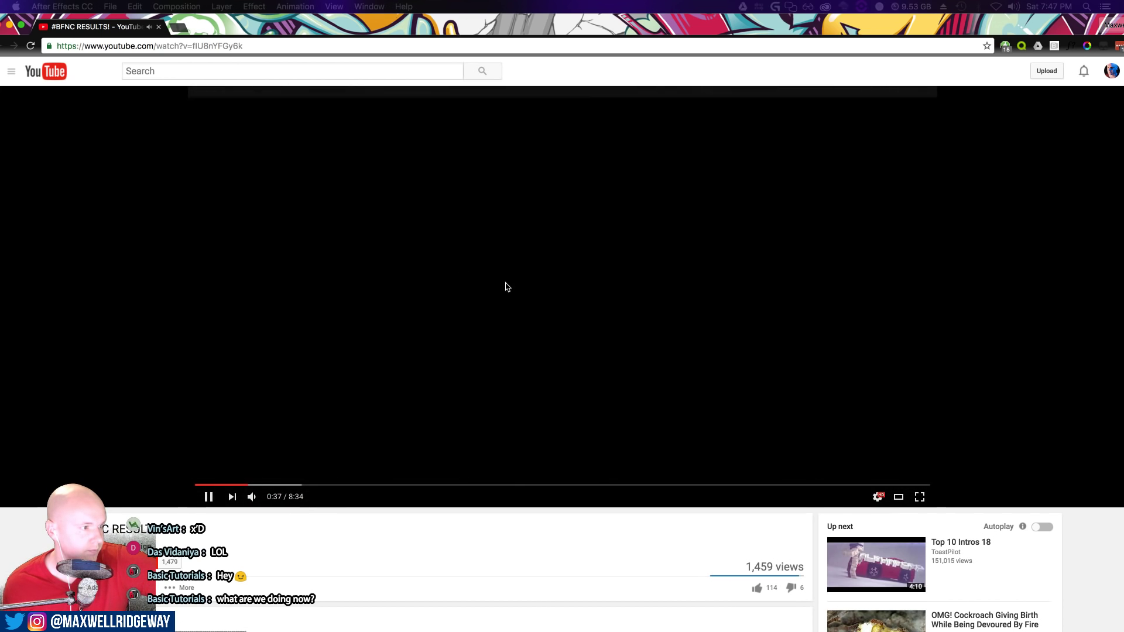
click(209, 498)
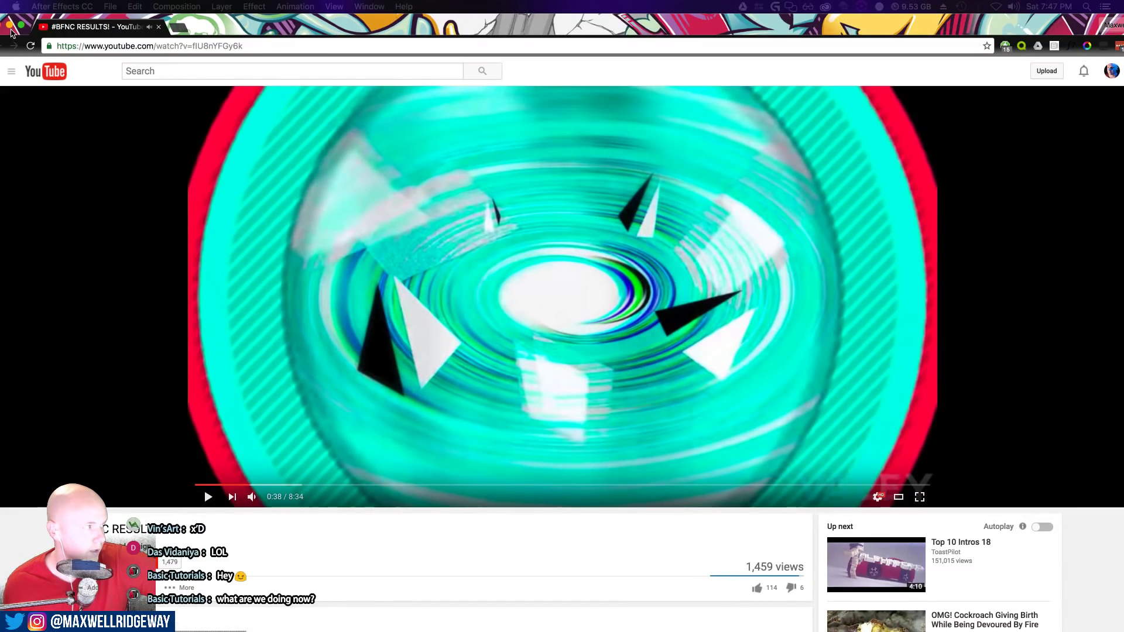
click(15, 27)
Set the Final Transition preview resolution to Half, and scrub to 0:00:01:11
click(712, 438)
drag(746, 439, 690, 456)
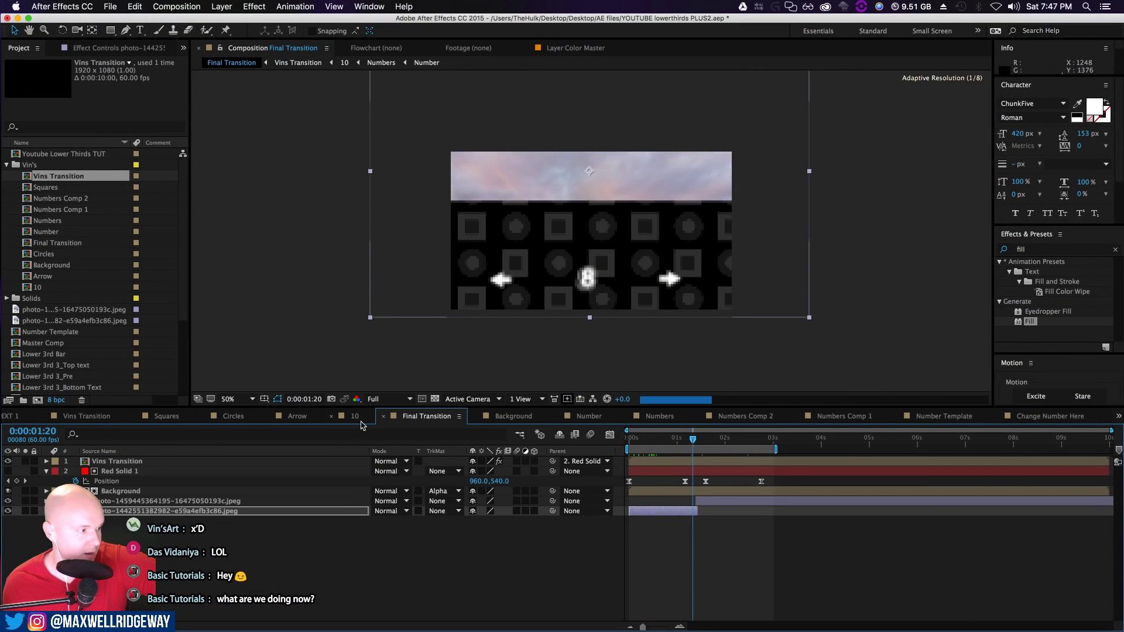
click(388, 399)
click(384, 439)
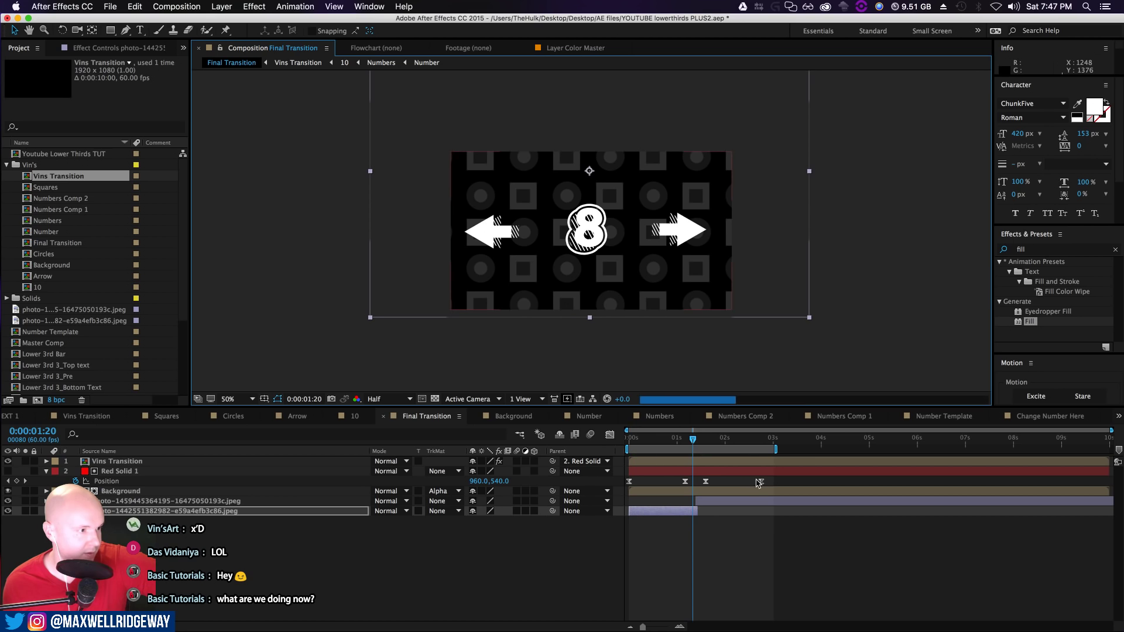
drag(707, 439, 685, 453)
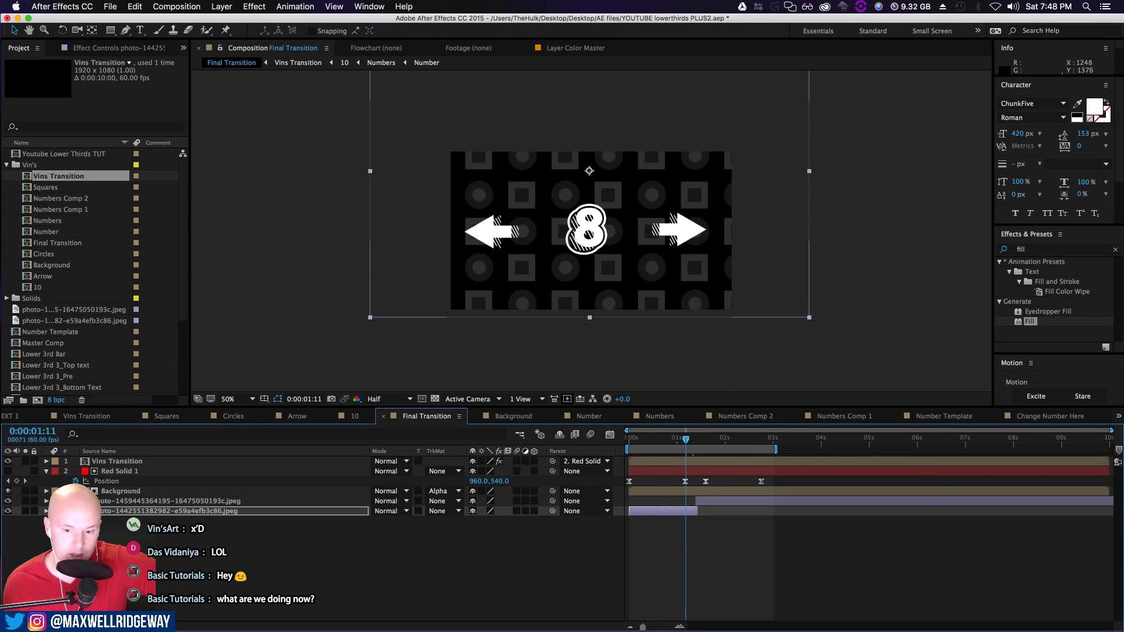
Switch to Premiere Pro, save the open project, and return to After Effects
key(super+Tab)
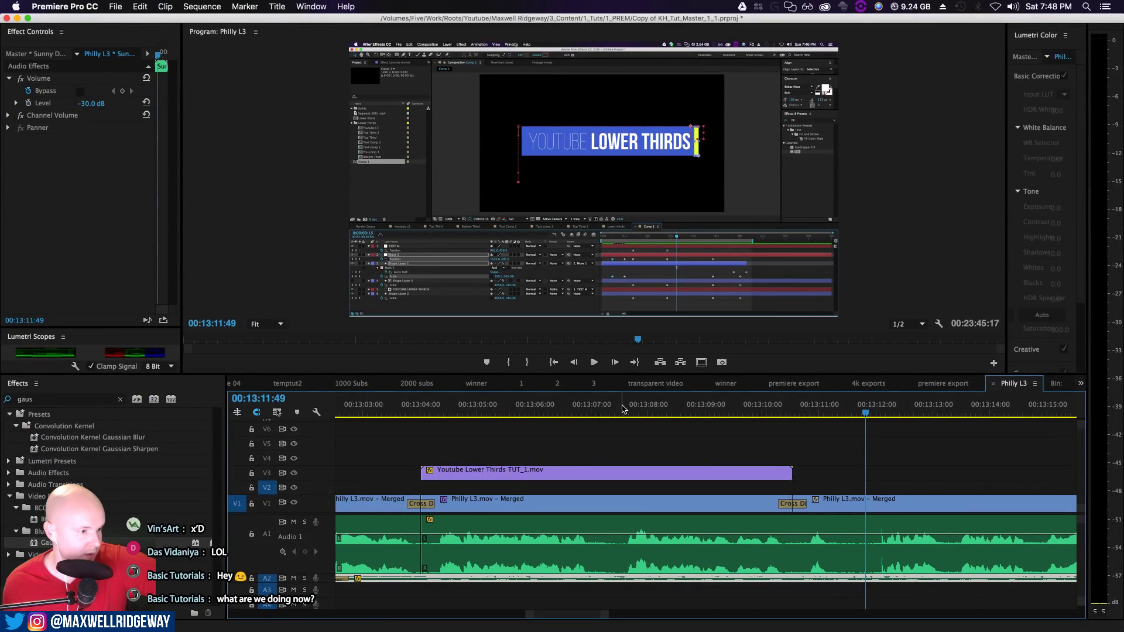
key(super+s)
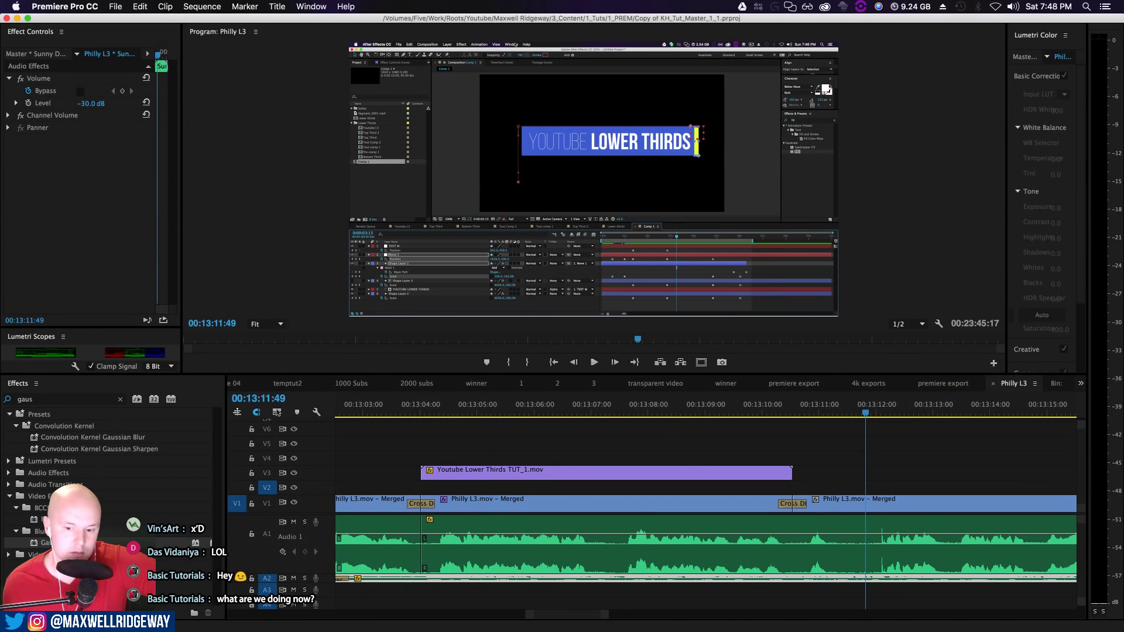
key(super+Tab)
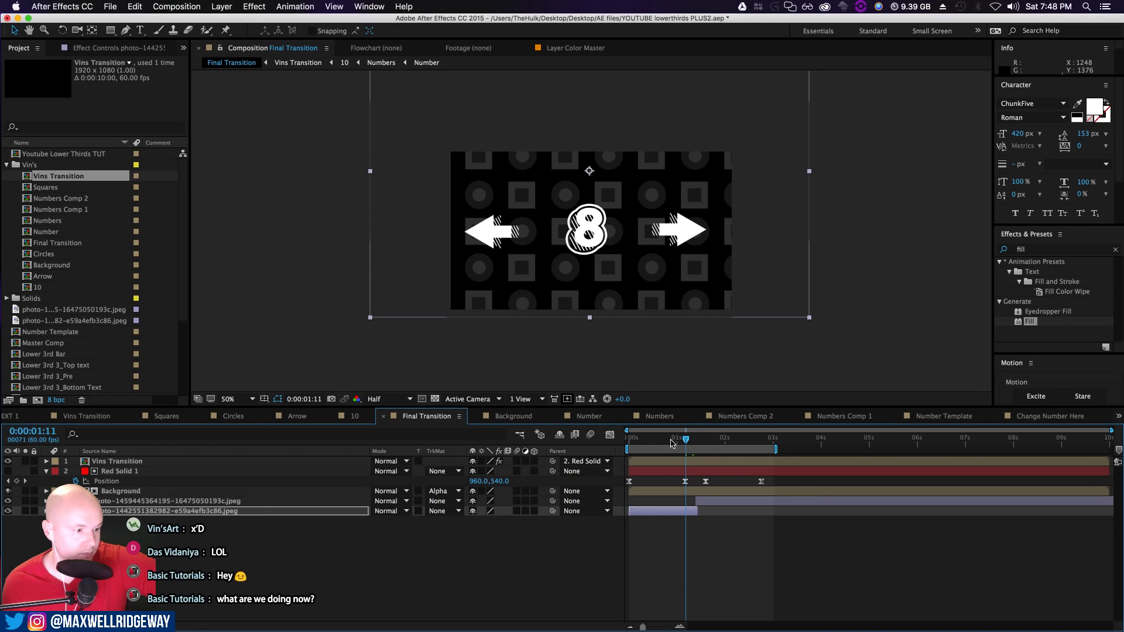
Scrub Final Transition to 0:00:02:24, and return to Number Template through Change Number Here with the time at 0:00:01:55
drag(687, 443, 745, 448)
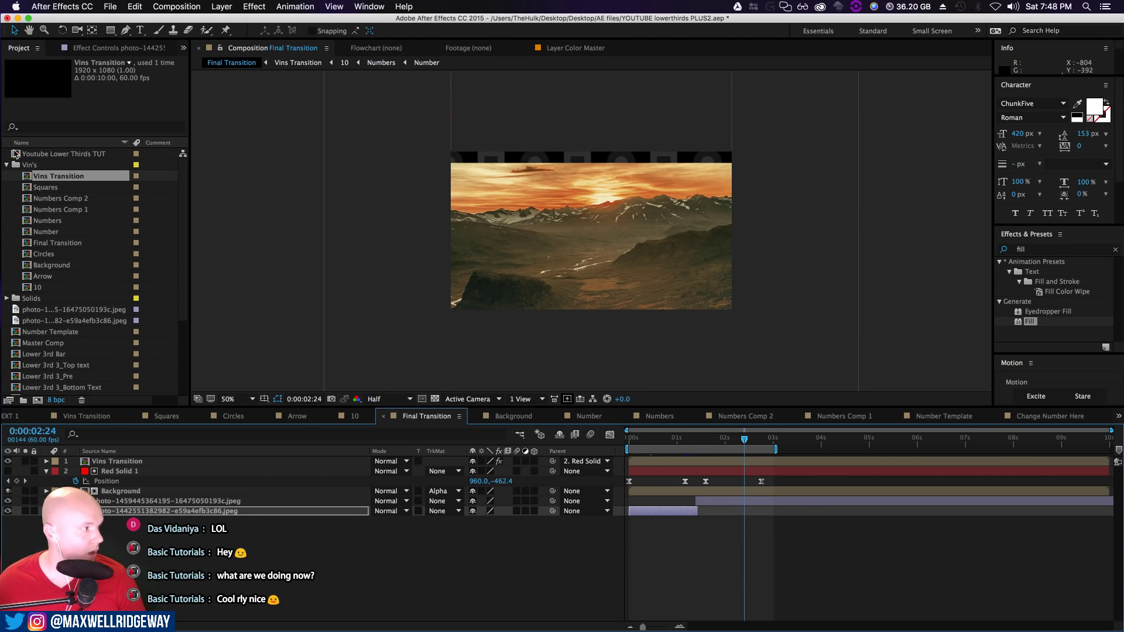
click(7, 166)
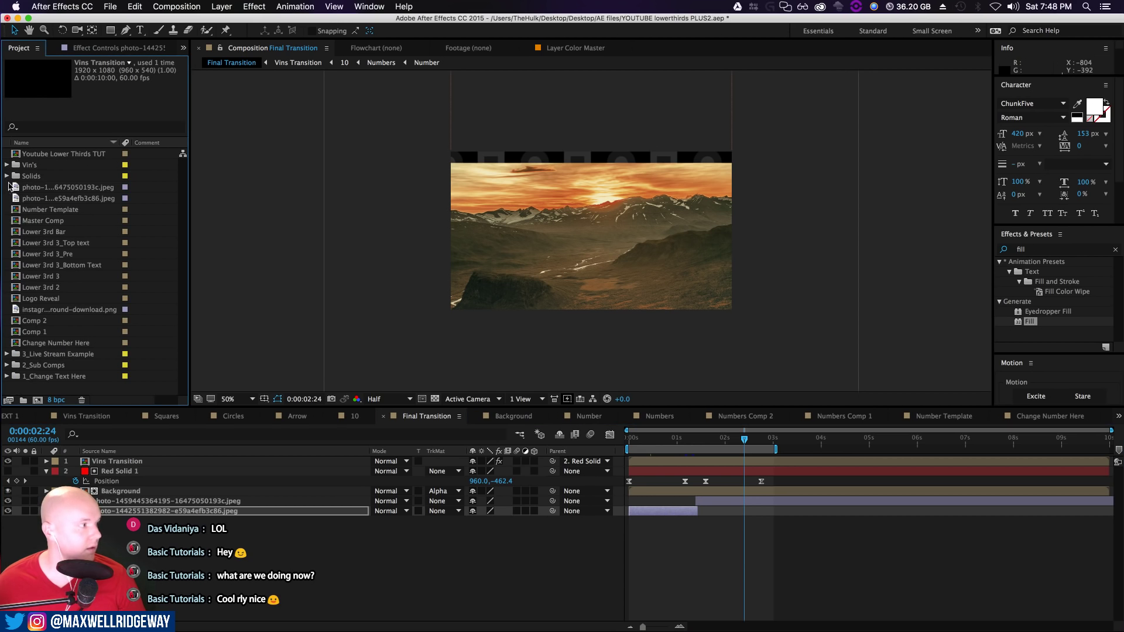
double_click(76, 343)
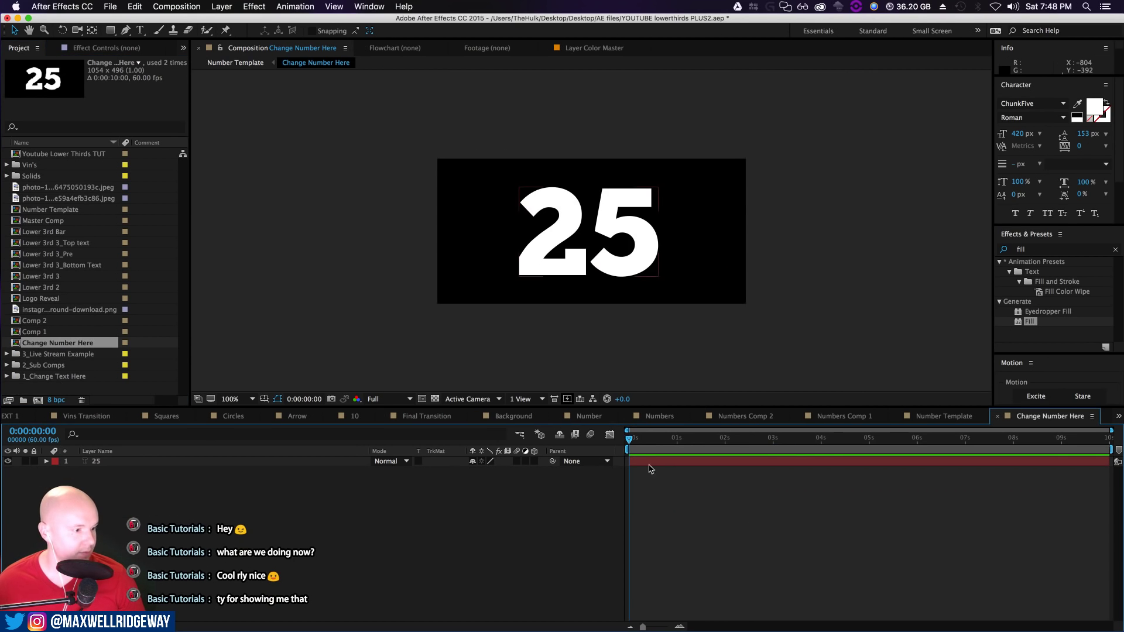
click(235, 63)
drag(630, 436, 720, 438)
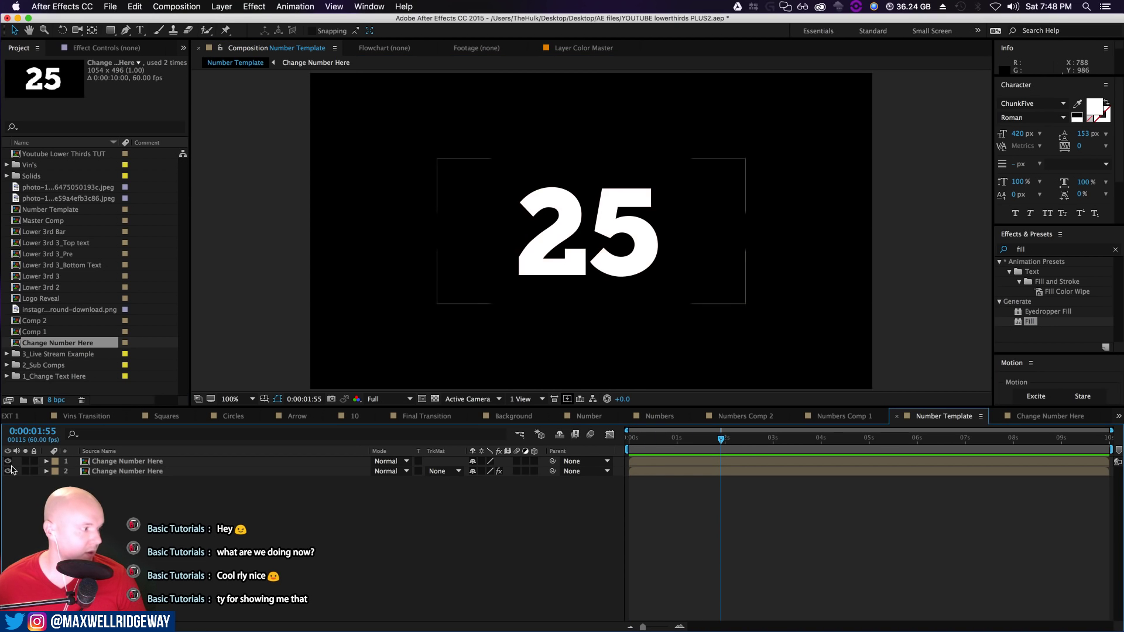
Inspect the number inside Change Number Here, and compare its two layer copies in Number Template
click(173, 461)
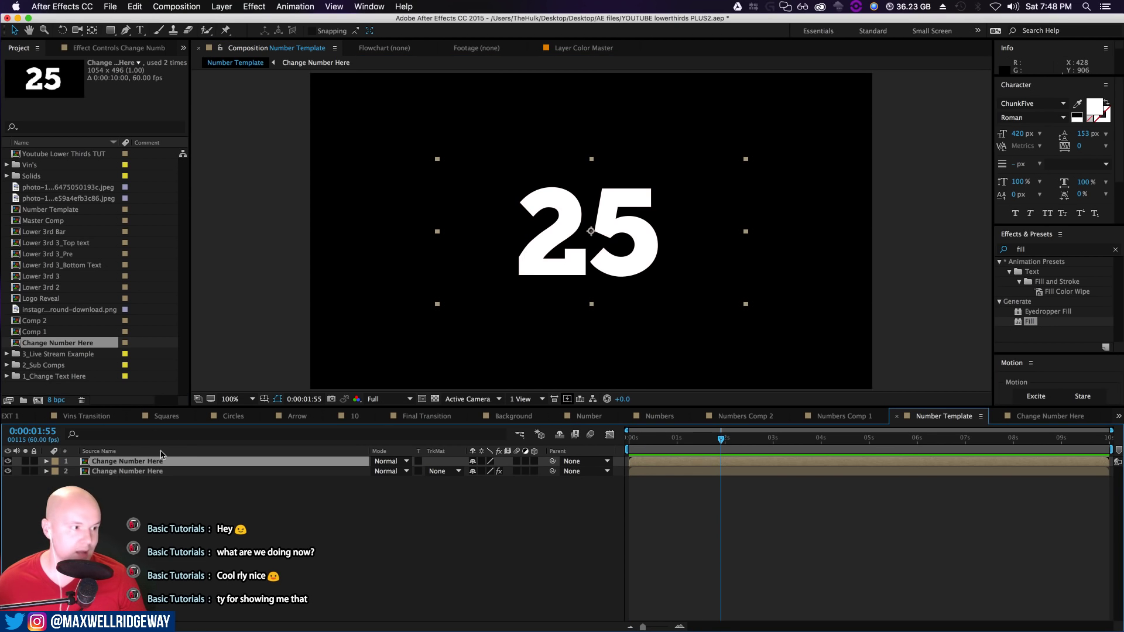
double_click(142, 462)
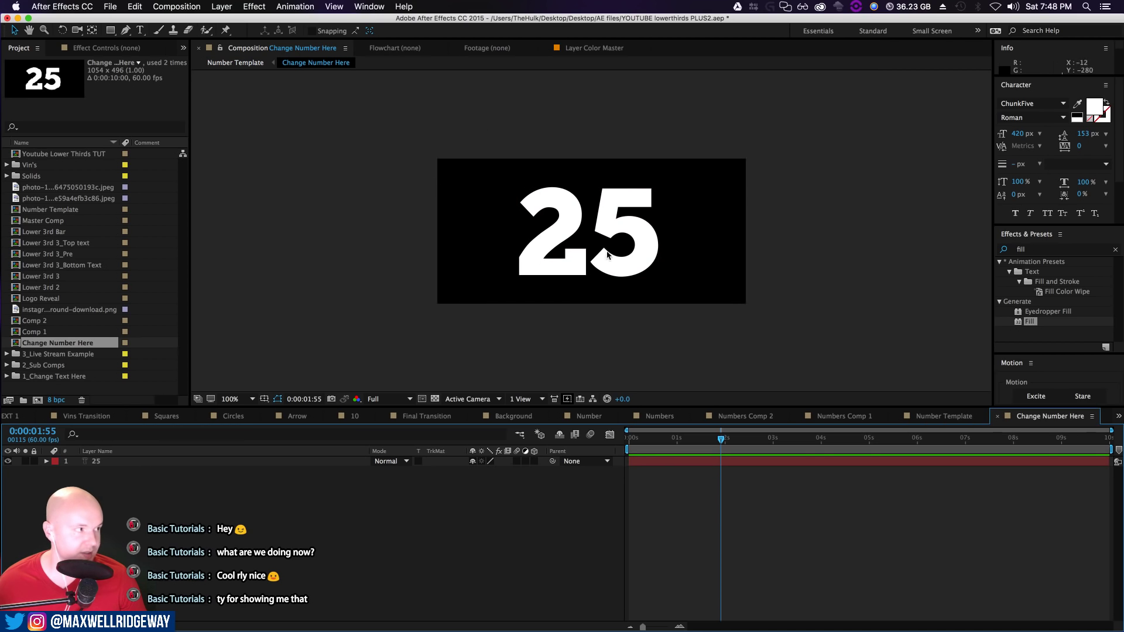
click(607, 255)
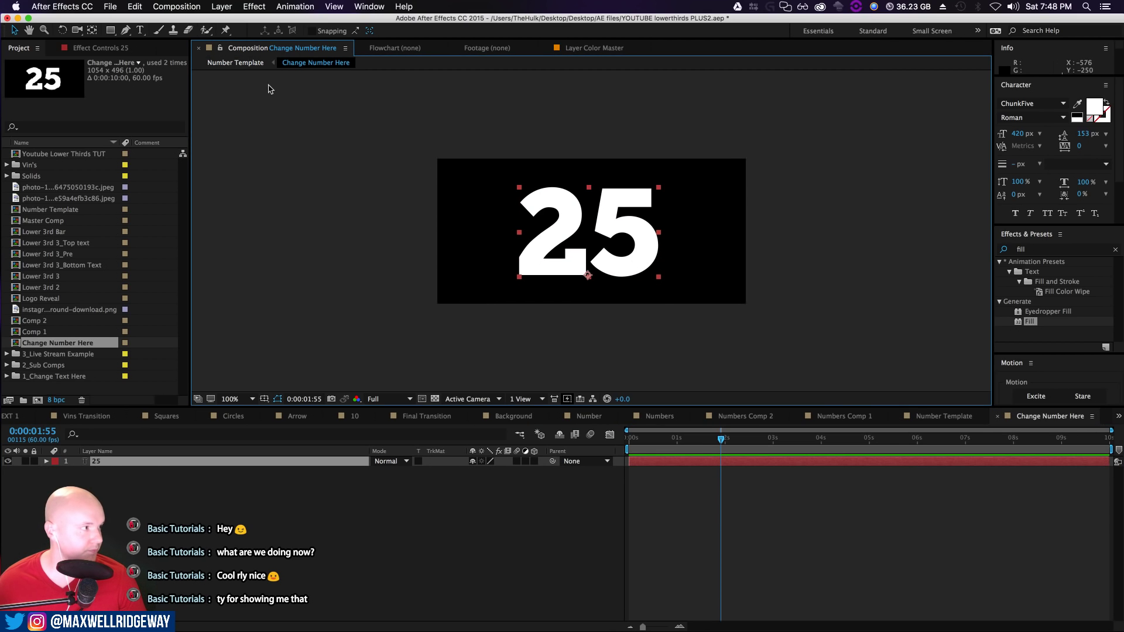
click(236, 63)
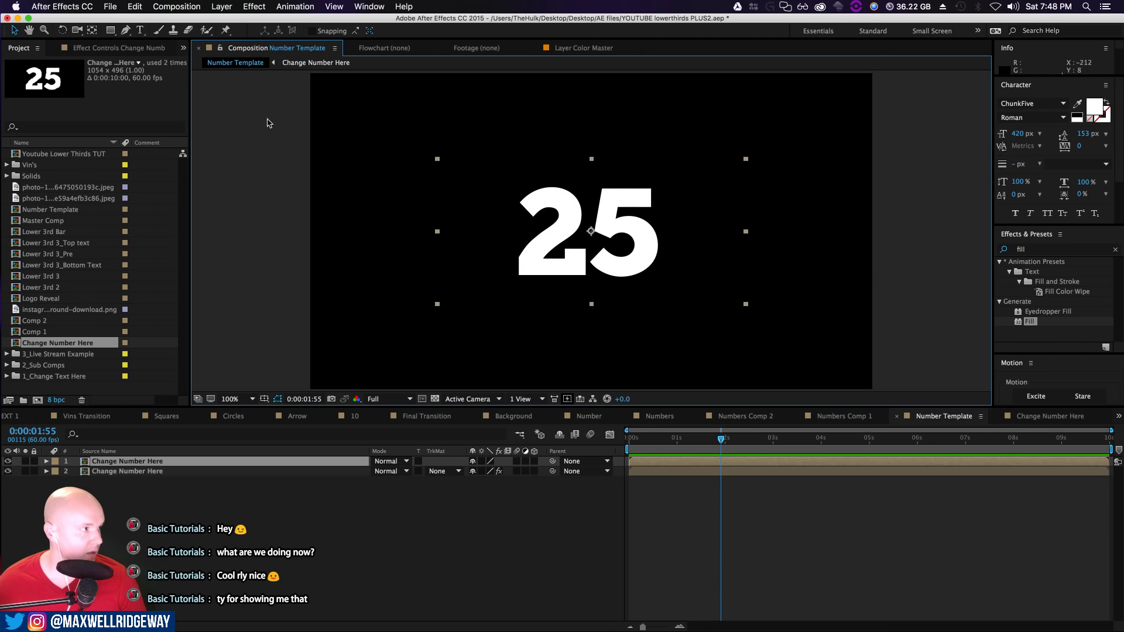
click(154, 462)
click(146, 471)
click(141, 462)
click(141, 472)
click(142, 462)
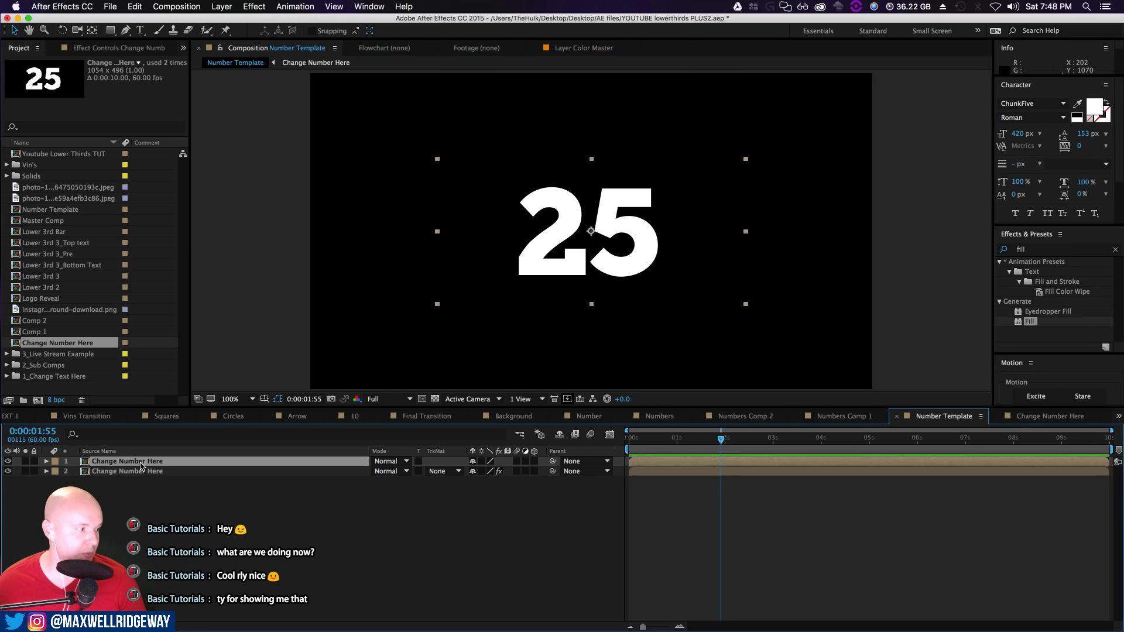
click(143, 472)
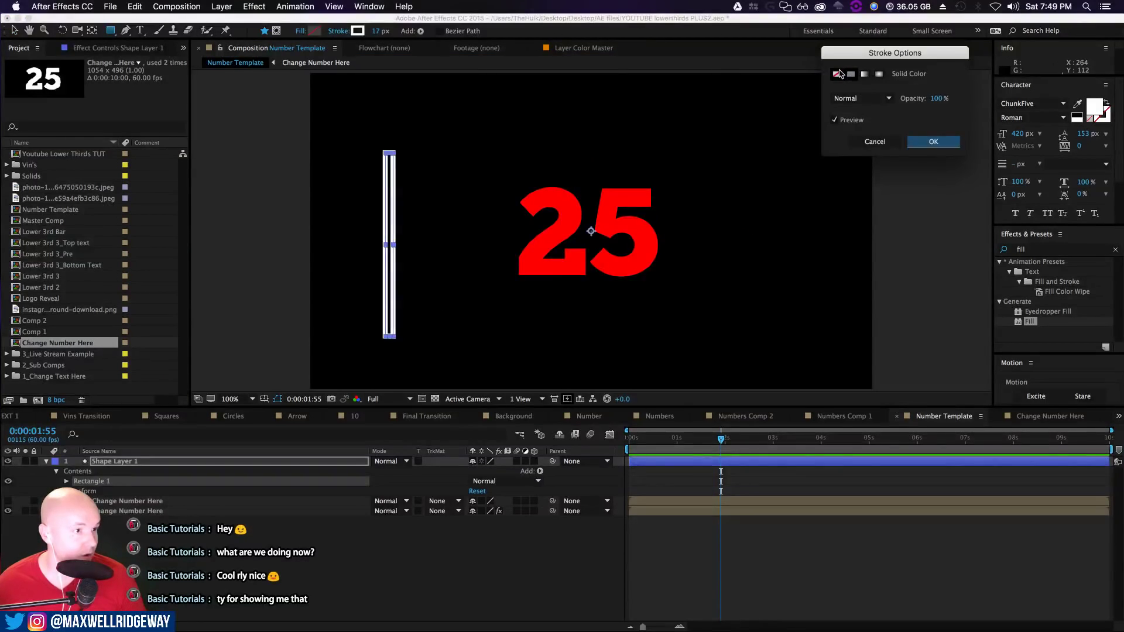
Set the stroke of the tall, thin rectangle beside the number to None, and open its fill options
click(931, 142)
click(303, 32)
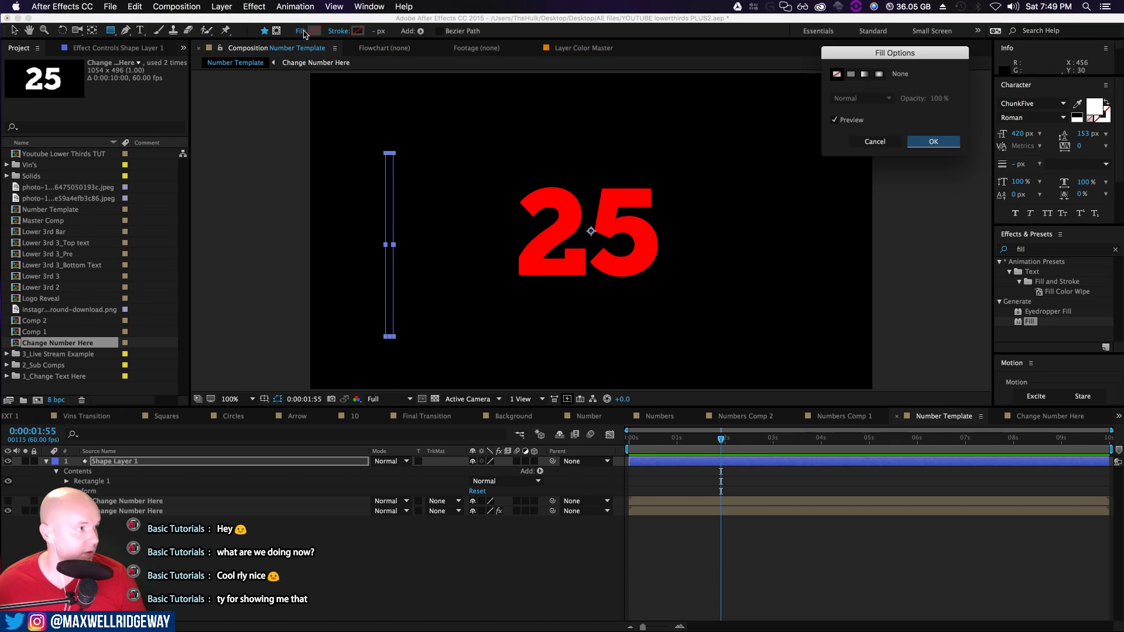
Set the vertical bar's fill to a solid cyan, colour 16D7F4
click(850, 74)
click(933, 142)
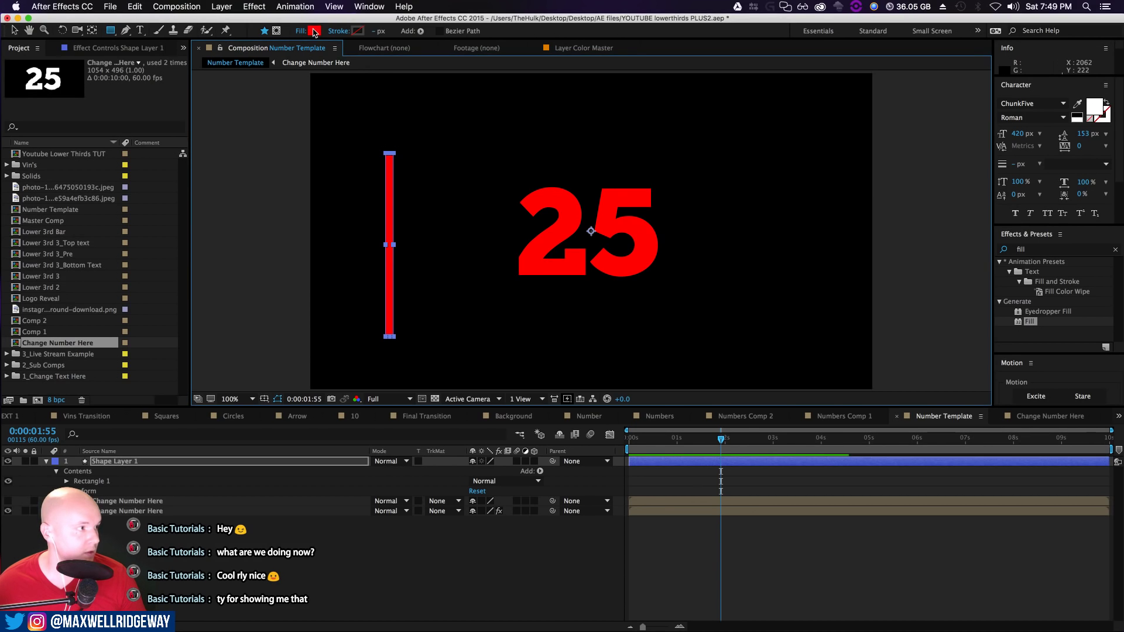
click(685, 419)
click(658, 353)
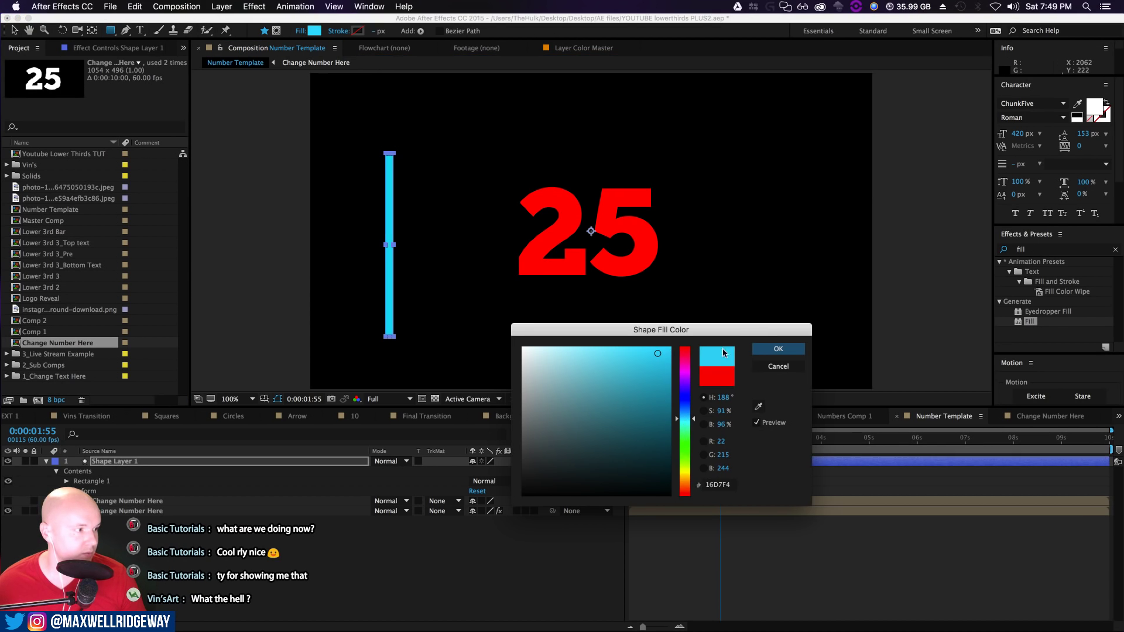
click(761, 349)
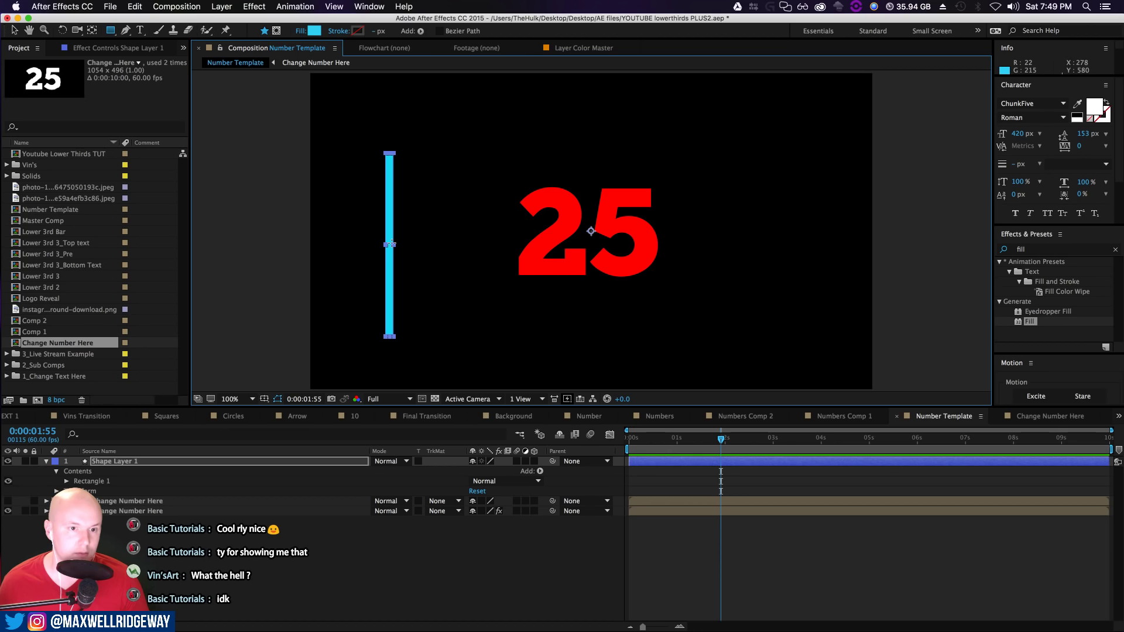
Collapse the shape layer's properties and move the cyan bar closer to the number 25
key(v)
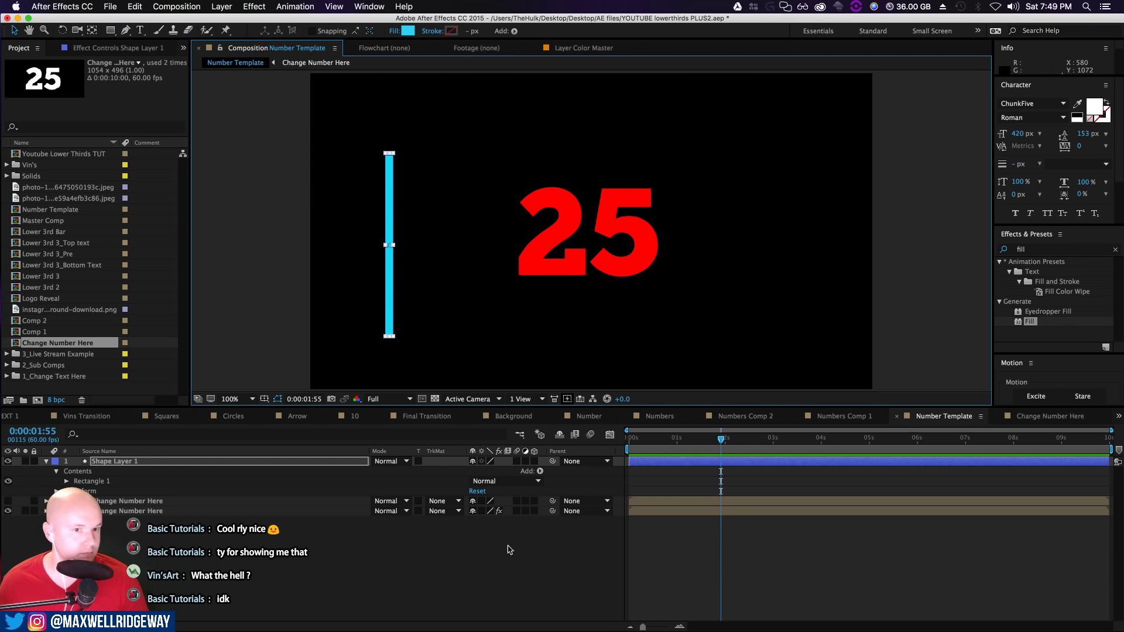
click(375, 578)
click(179, 463)
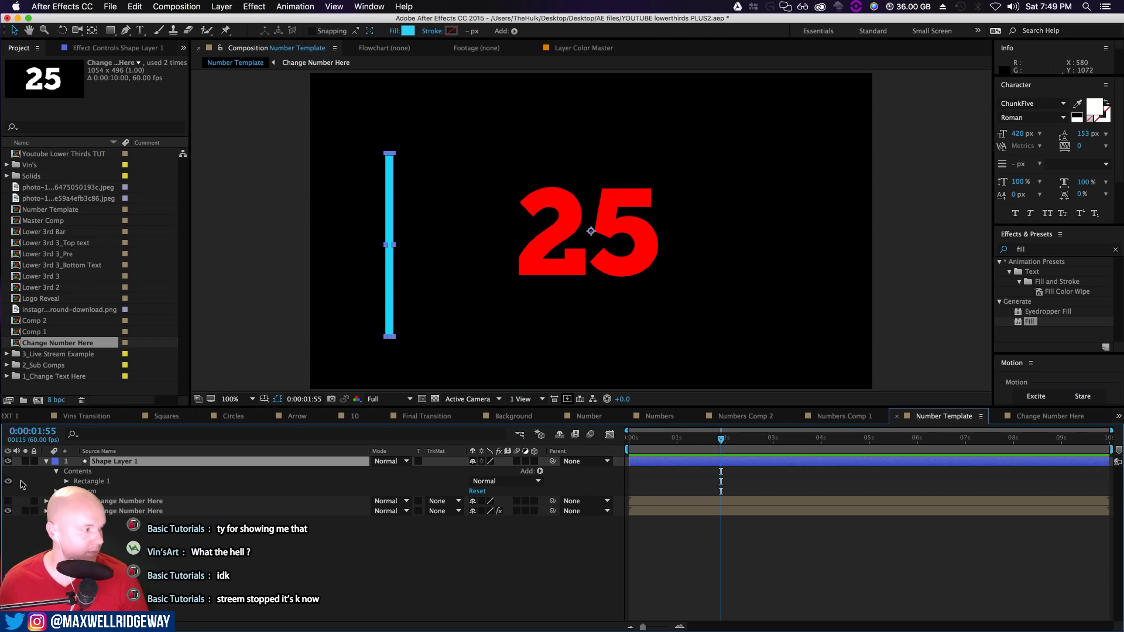
click(47, 462)
click(99, 508)
click(125, 461)
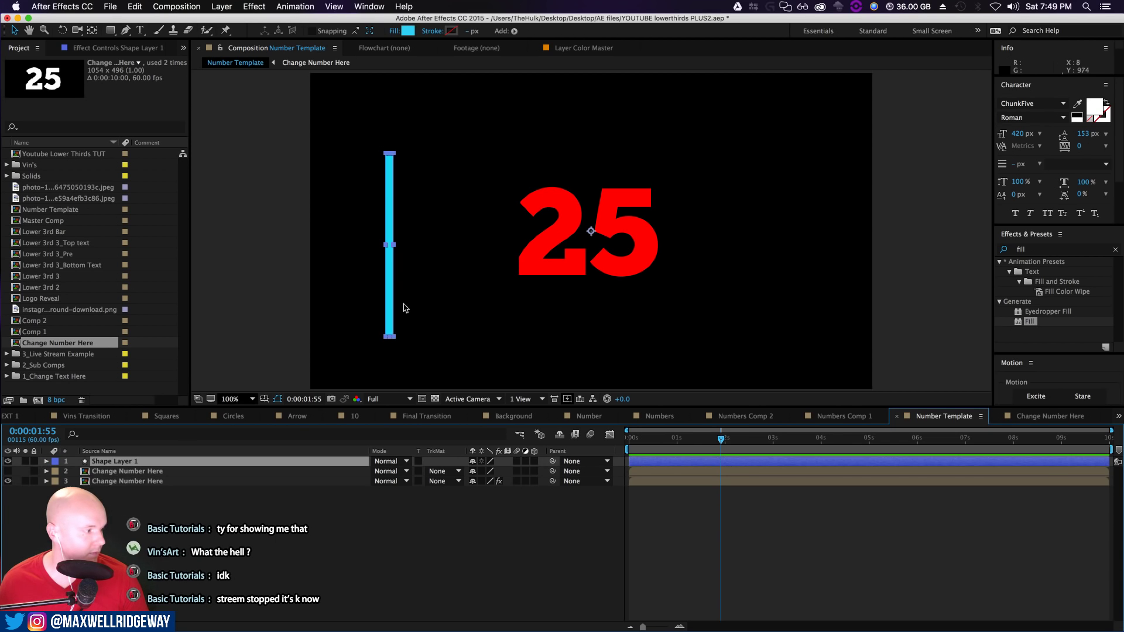
drag(389, 280, 438, 288)
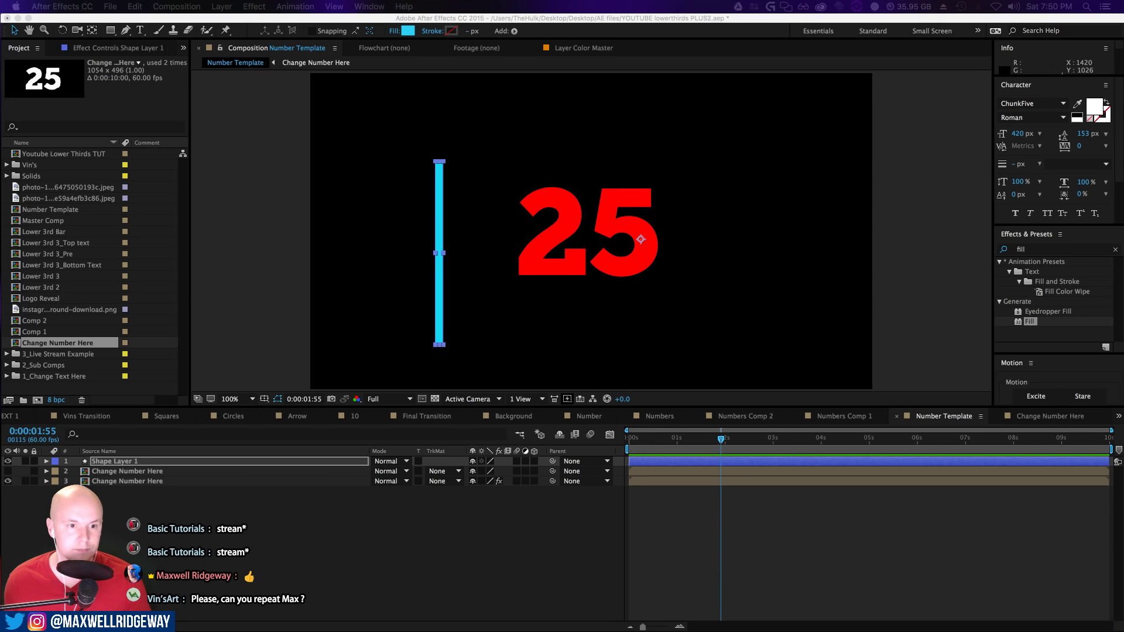
Delete the cyan bar's shape layer from the Number Template composition
click(8, 463)
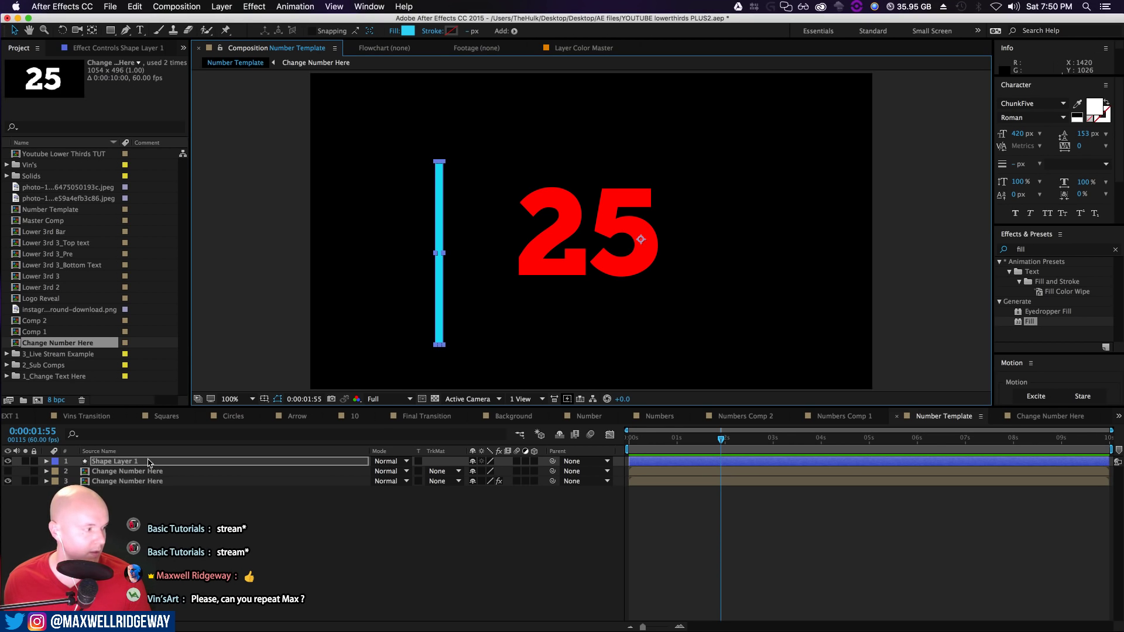
key(Delete)
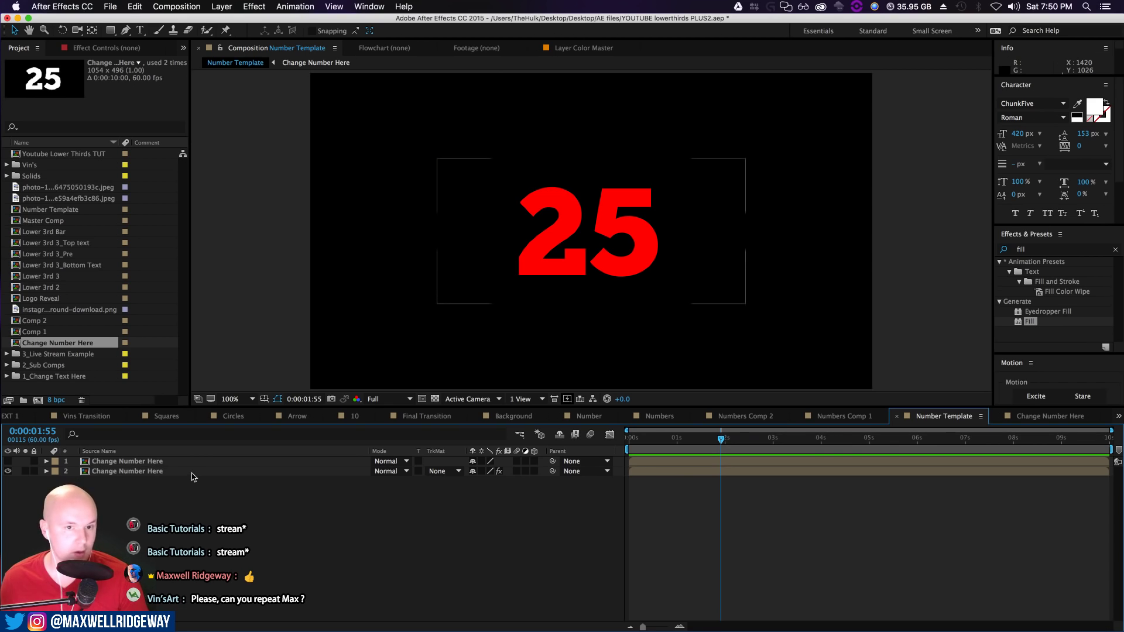
Make the top Change Number Here layer visible, inspect its source composition and return to Number Template
click(19, 465)
click(9, 462)
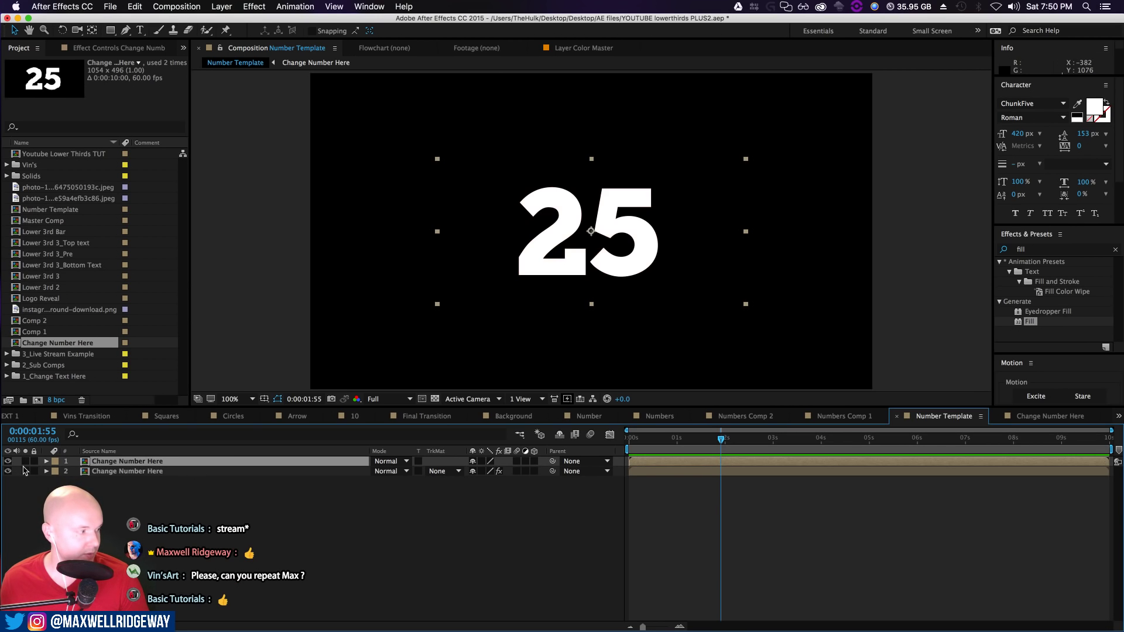
click(131, 472)
click(127, 462)
double_click(116, 463)
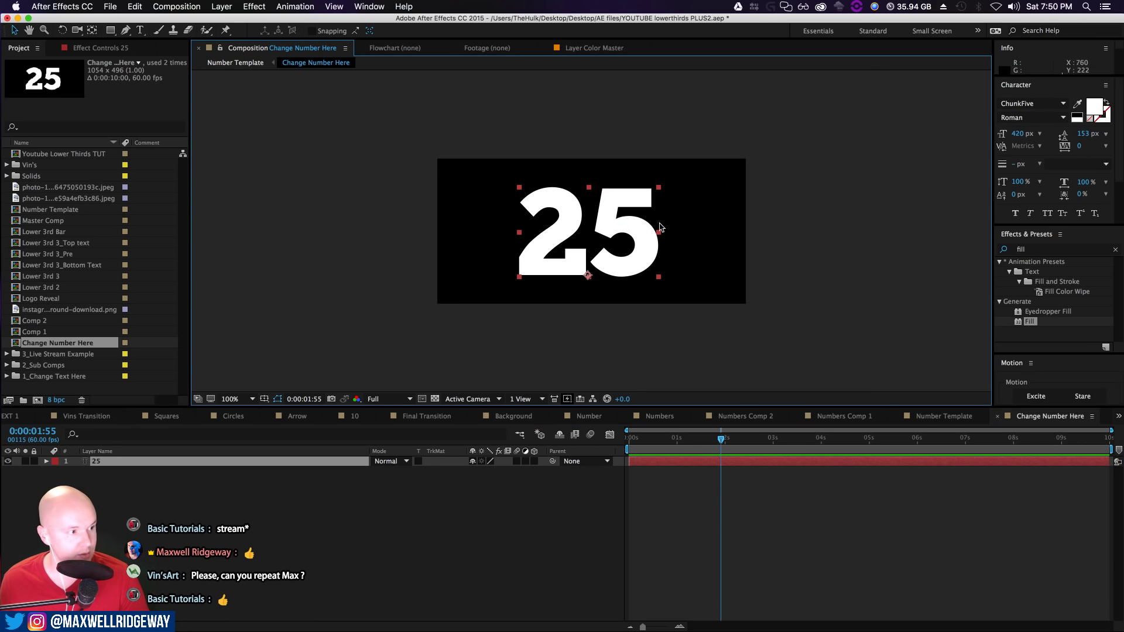
click(240, 62)
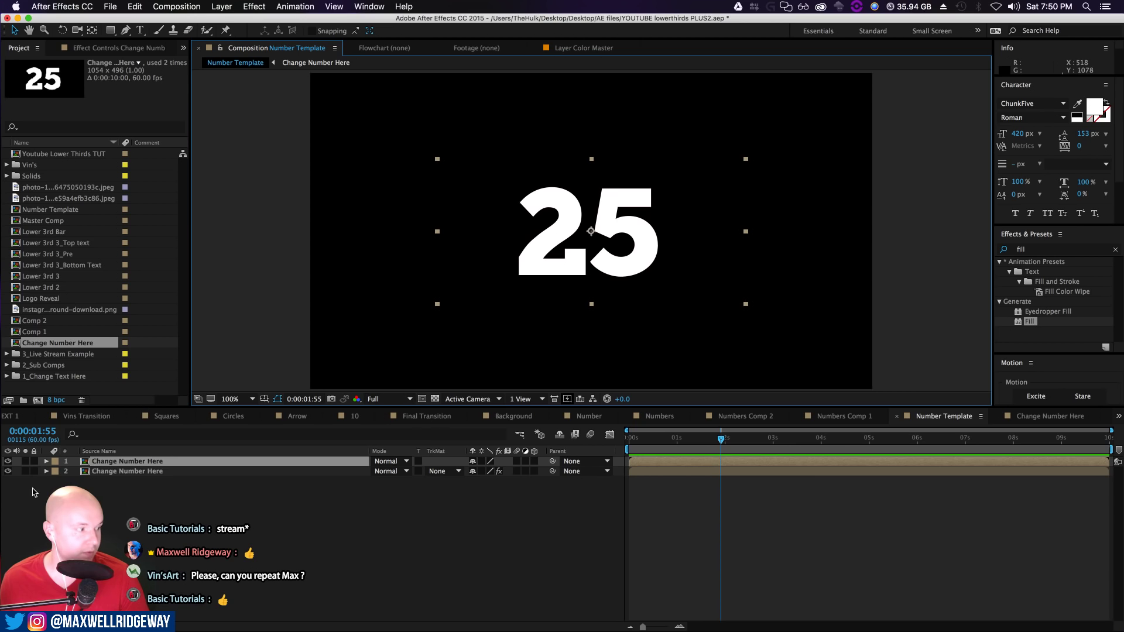
Try moving the lower Change Number Here layer in the composition, and undo the move
click(154, 472)
drag(543, 253, 479, 268)
key(super+z)
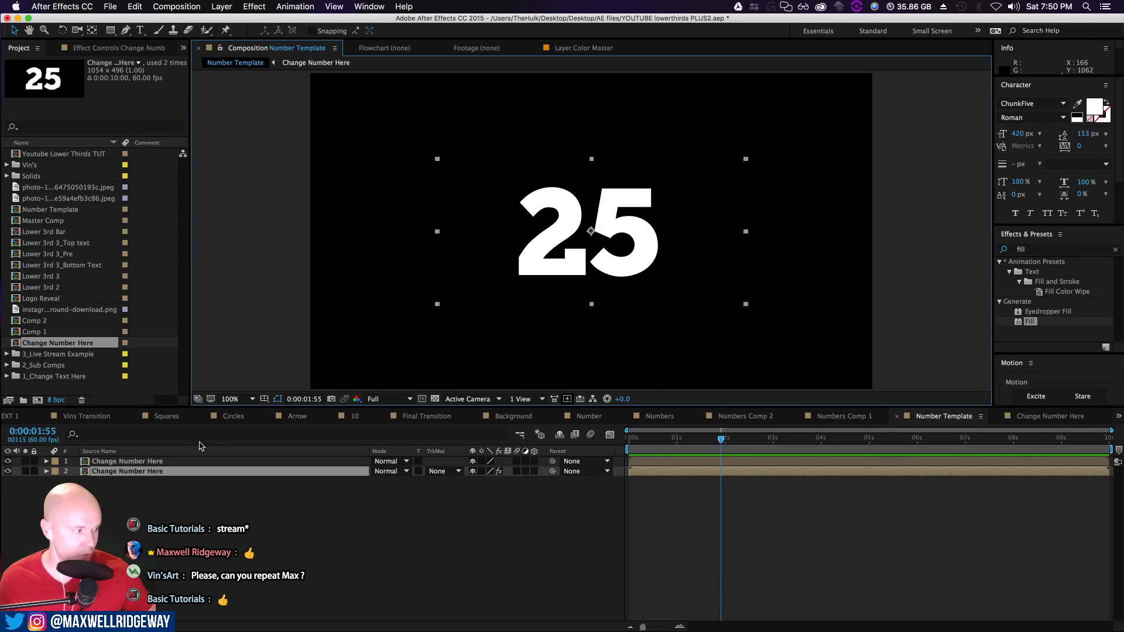
Hide the top Change Number Here layer
click(164, 460)
click(168, 481)
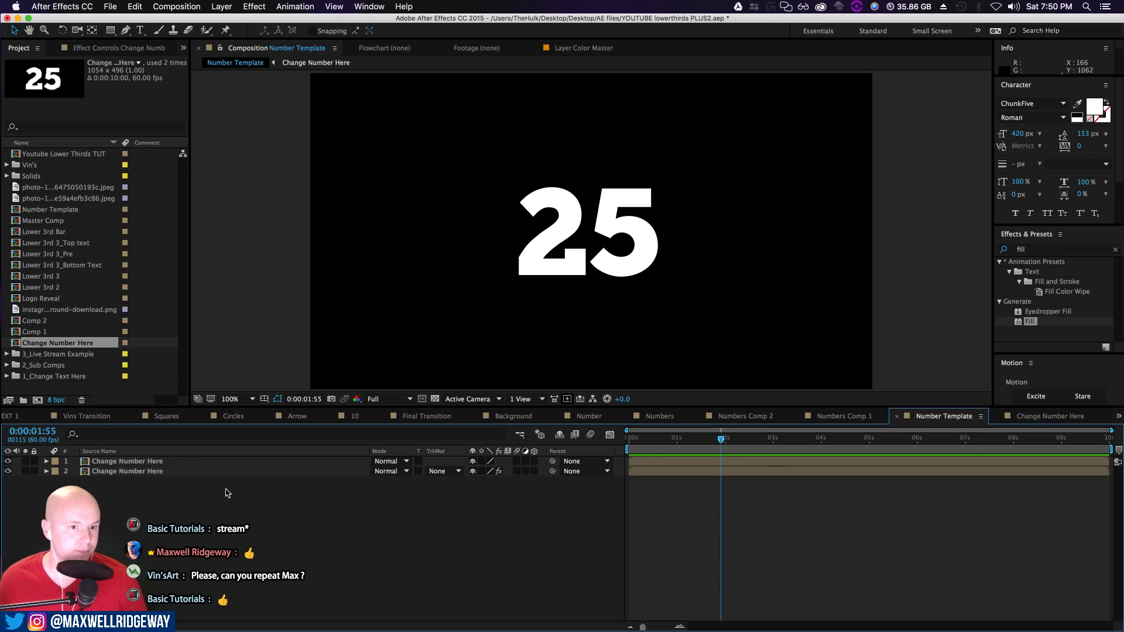
click(146, 473)
click(149, 463)
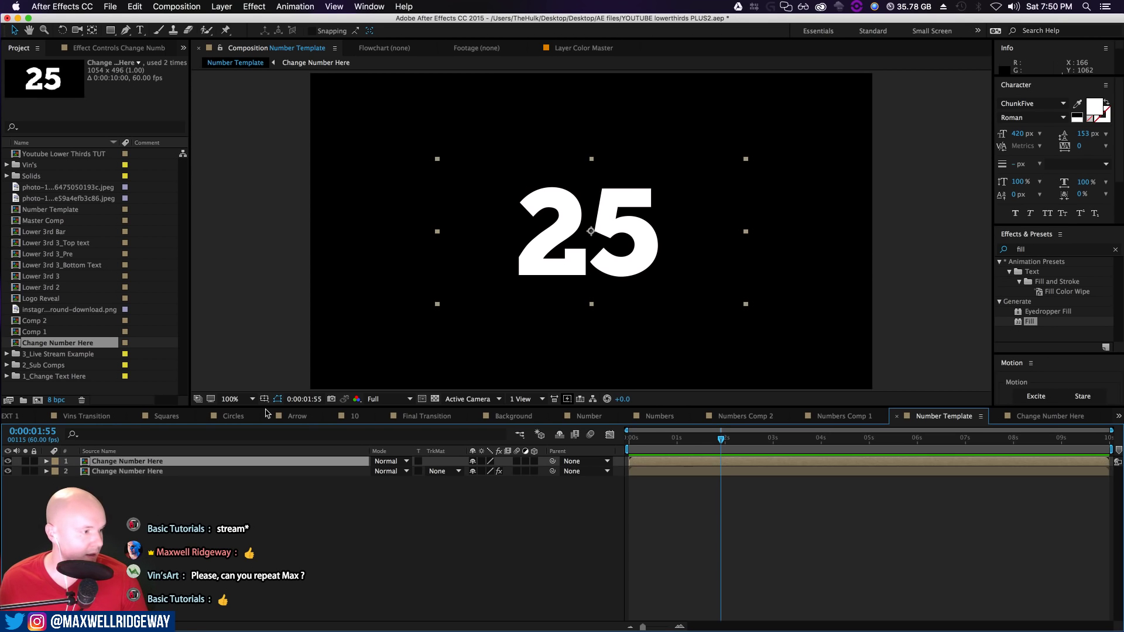
click(8, 462)
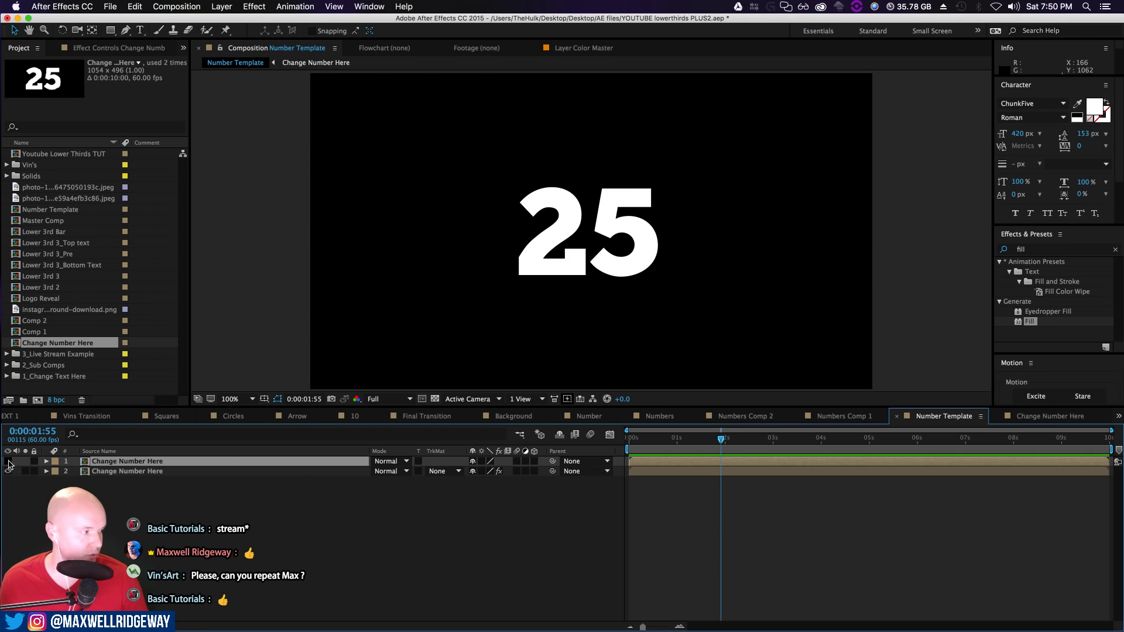
Try drawing a narrow vertical rectangle with the lower Change Number Here layer selected, and undo it
click(288, 471)
click(111, 31)
drag(387, 147, 395, 334)
key(super+z)
With no layer selected, draw a narrow vertical cyan rectangle as a new shape layer and move it closer to the 25
click(376, 560)
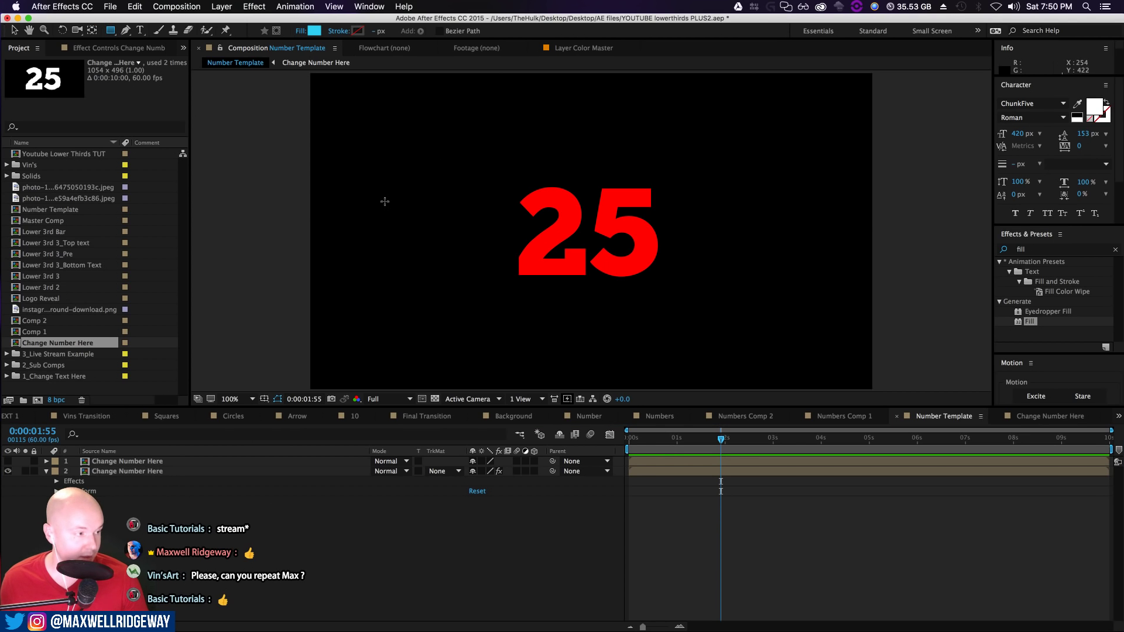
drag(348, 134, 351, 330)
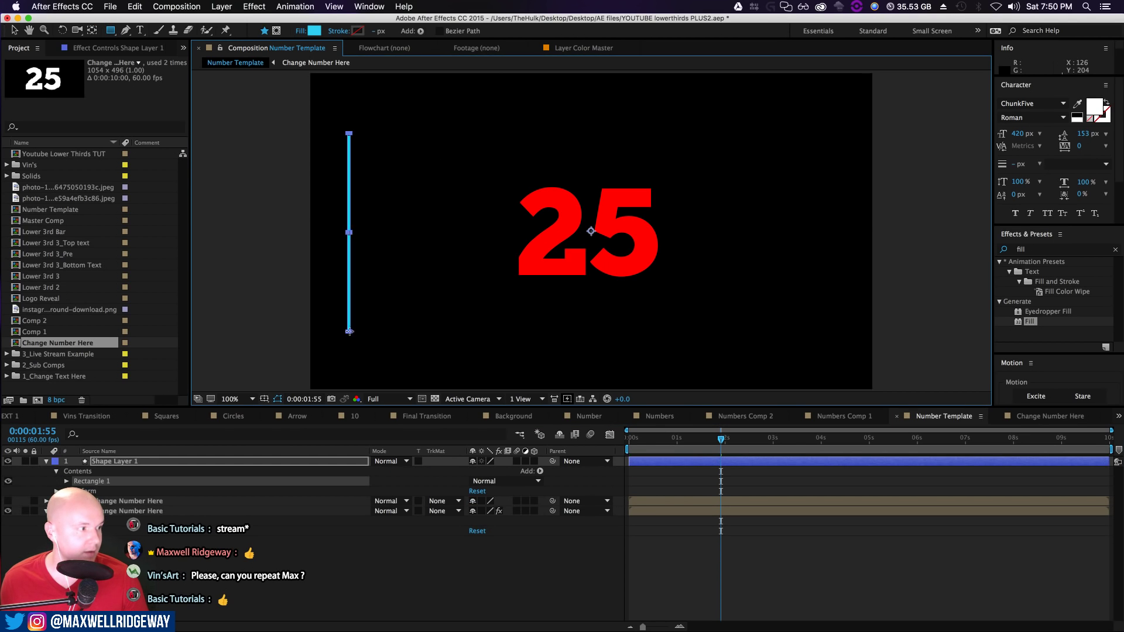
click(354, 543)
key(v)
click(350, 251)
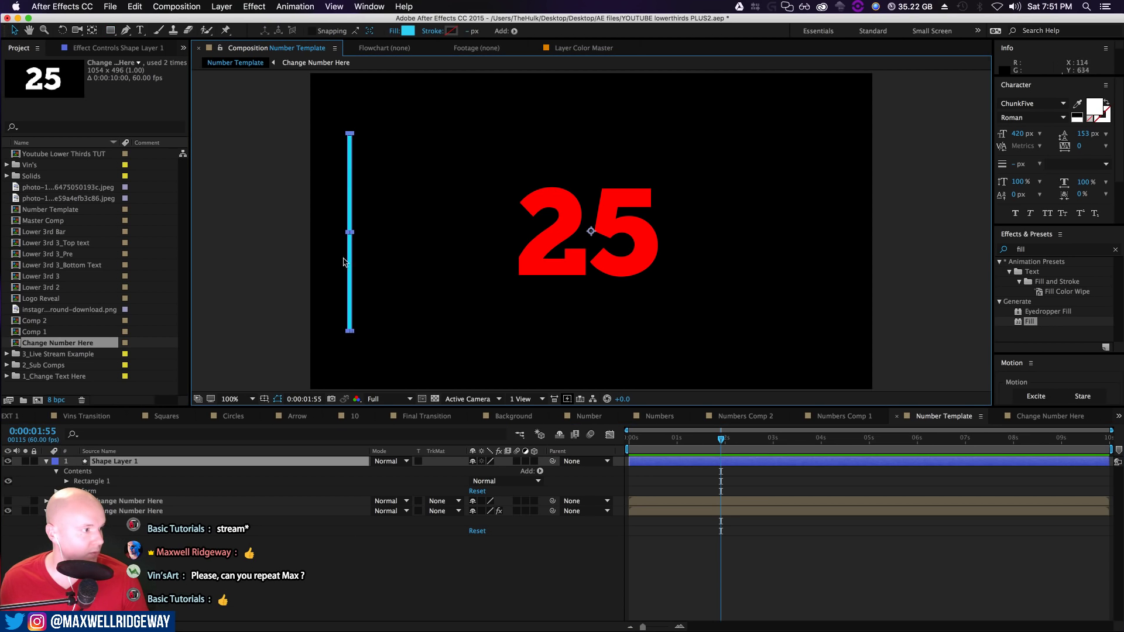
drag(356, 266, 438, 273)
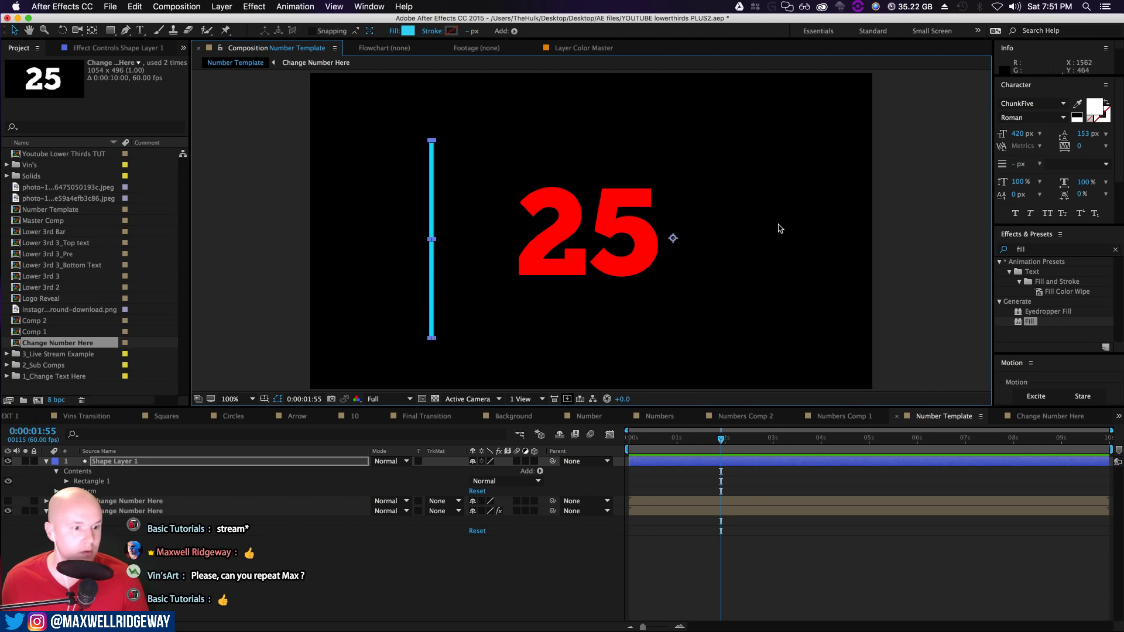
Bring up the Motion script panel
click(384, 3)
scroll(430, 562, down, 5)
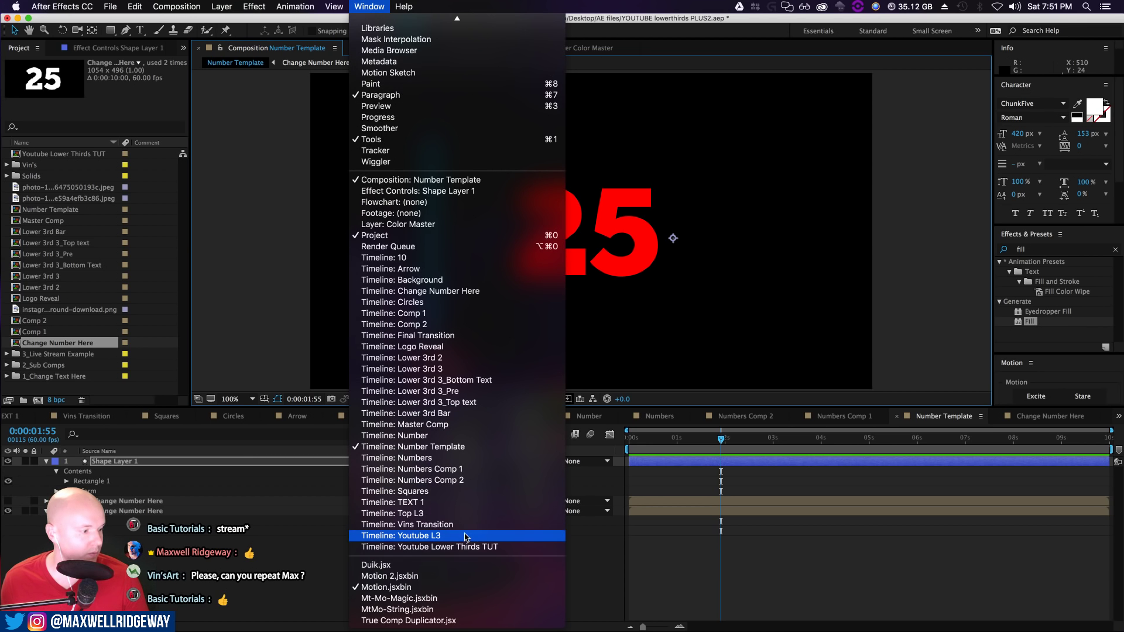
click(434, 576)
click(369, 6)
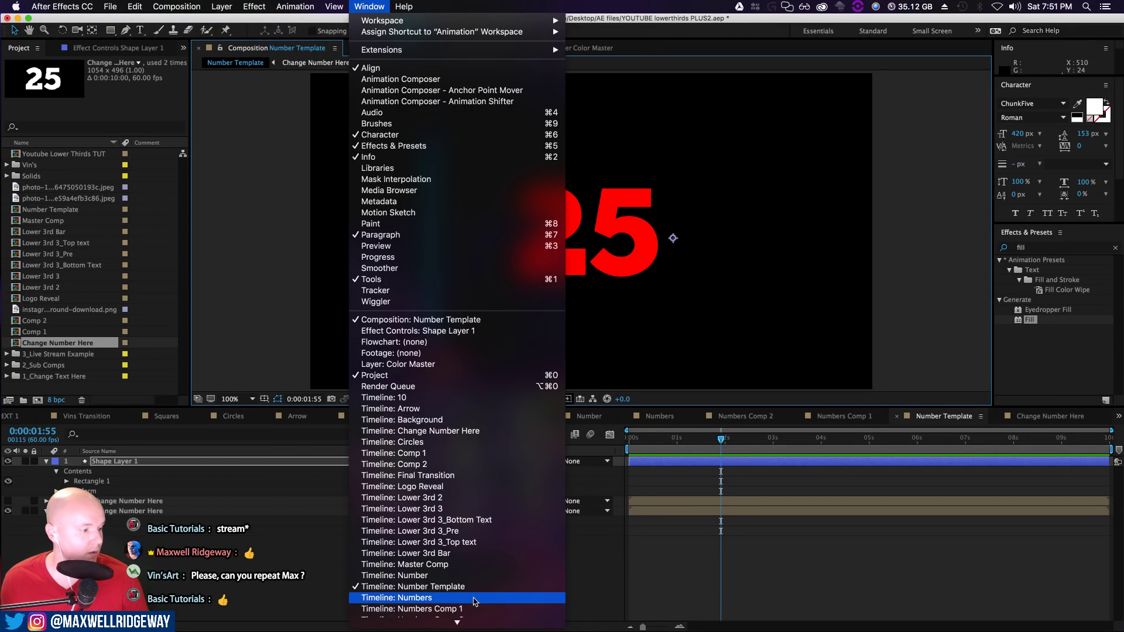
scroll(410, 608, down, 5)
click(419, 589)
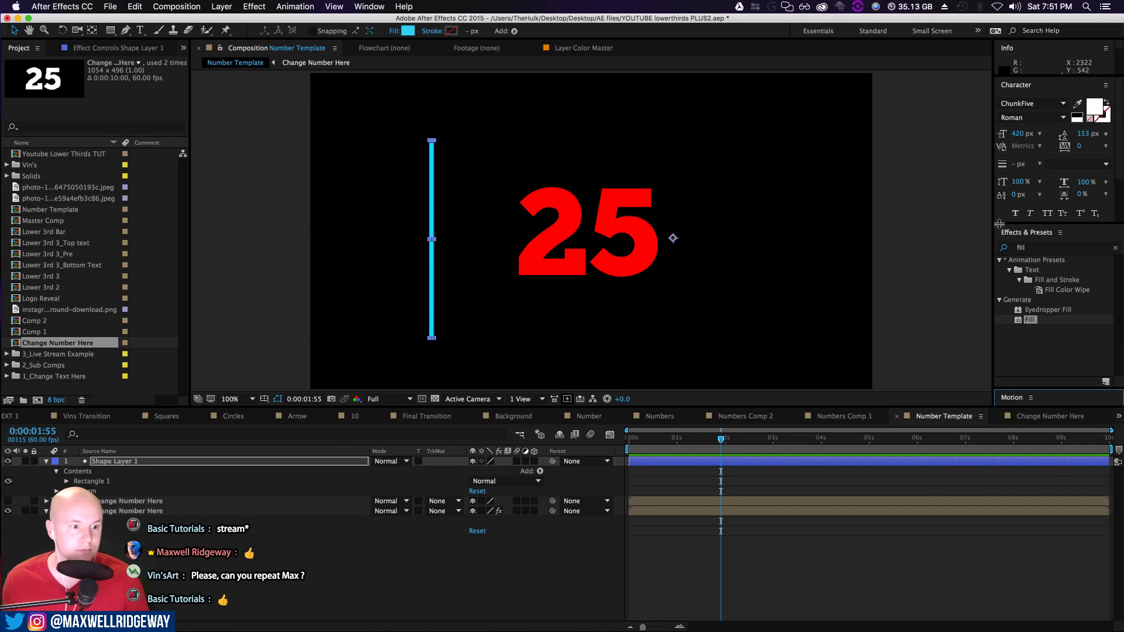
Enlarge the Motion panel and use it to centre the cyan bar's anchor point
mouse_move(743, 18)
mouse_down()
mouse_move(749, 529)
mouse_move(742, 18)
mouse_up()
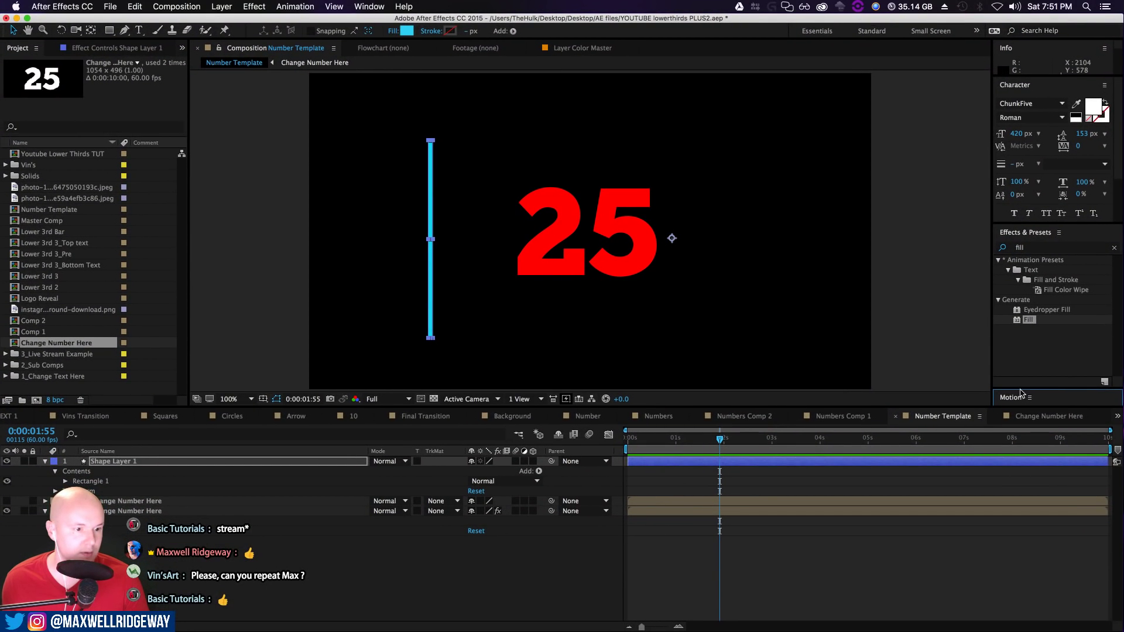
drag(1021, 387, 1021, 248)
click(1058, 387)
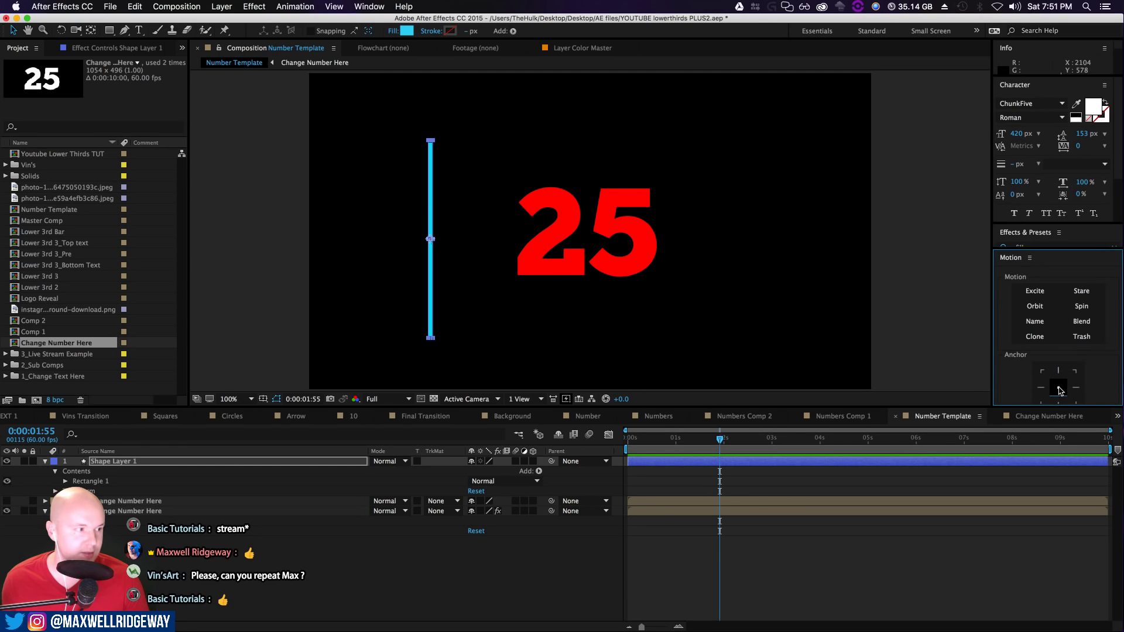
Rotate the cyan bar to -27° and reposition it beside the lower part of the 2
drag(428, 275, 490, 278)
key(r)
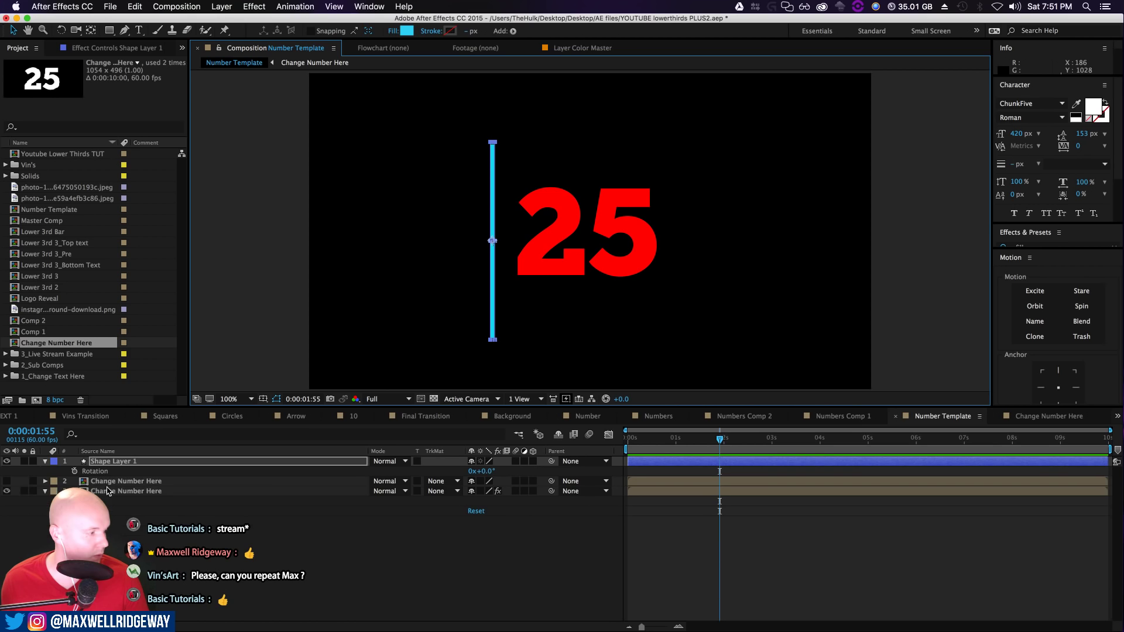
drag(484, 474, 468, 474)
drag(515, 285, 533, 328)
click(141, 460)
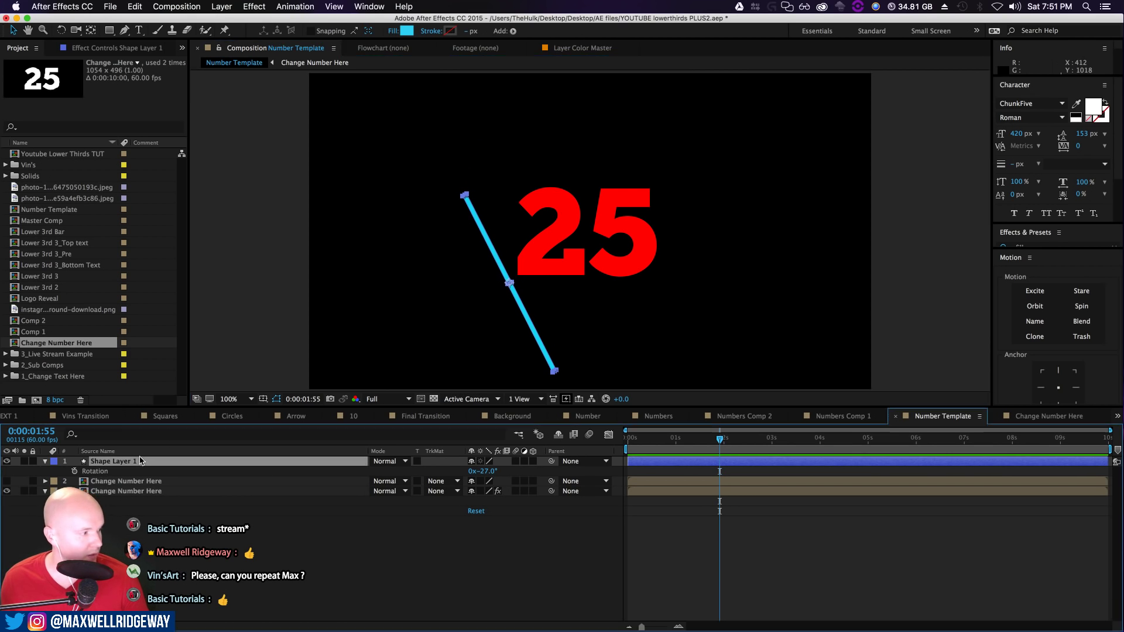
Add a Repeater to the bar's shape layer with 80 copies and an offset of -17
click(47, 462)
click(47, 462)
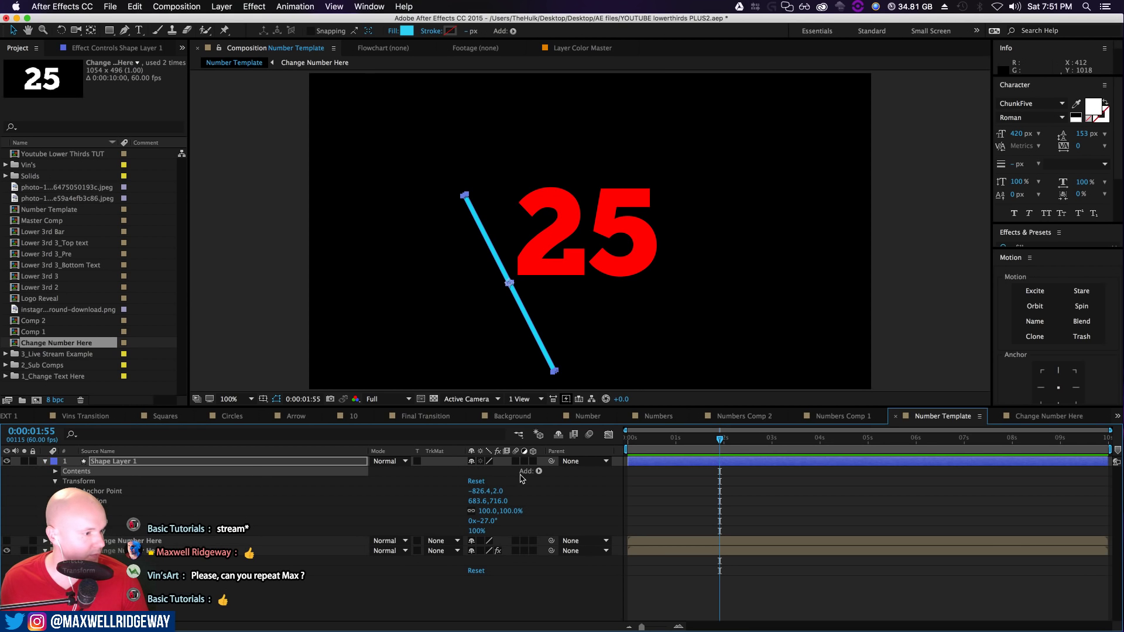
click(539, 471)
click(556, 554)
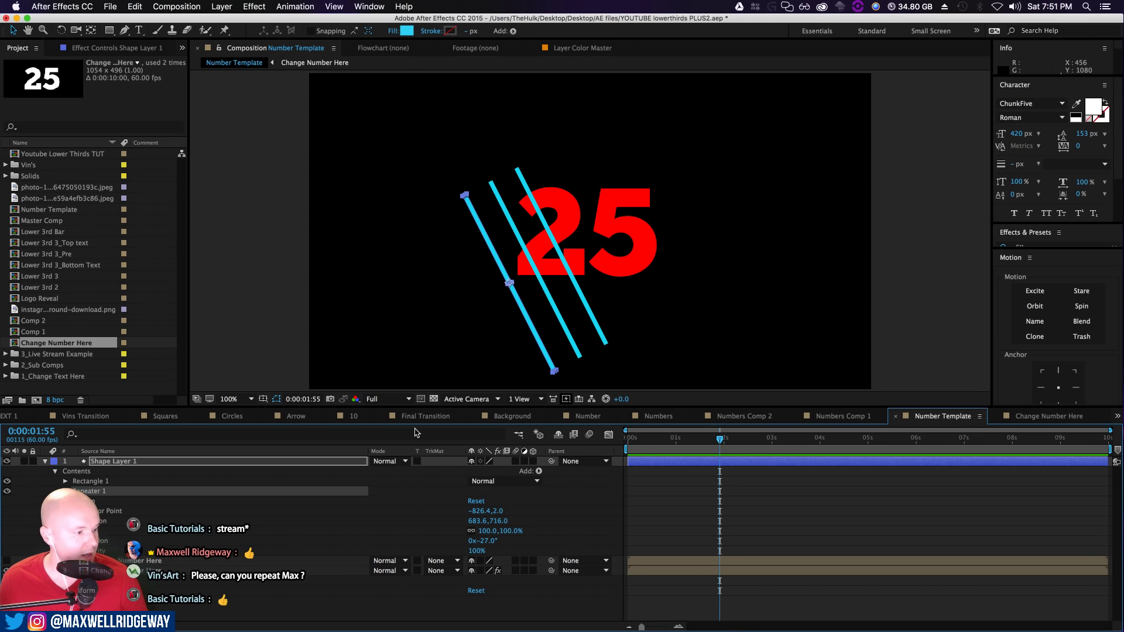
click(65, 491)
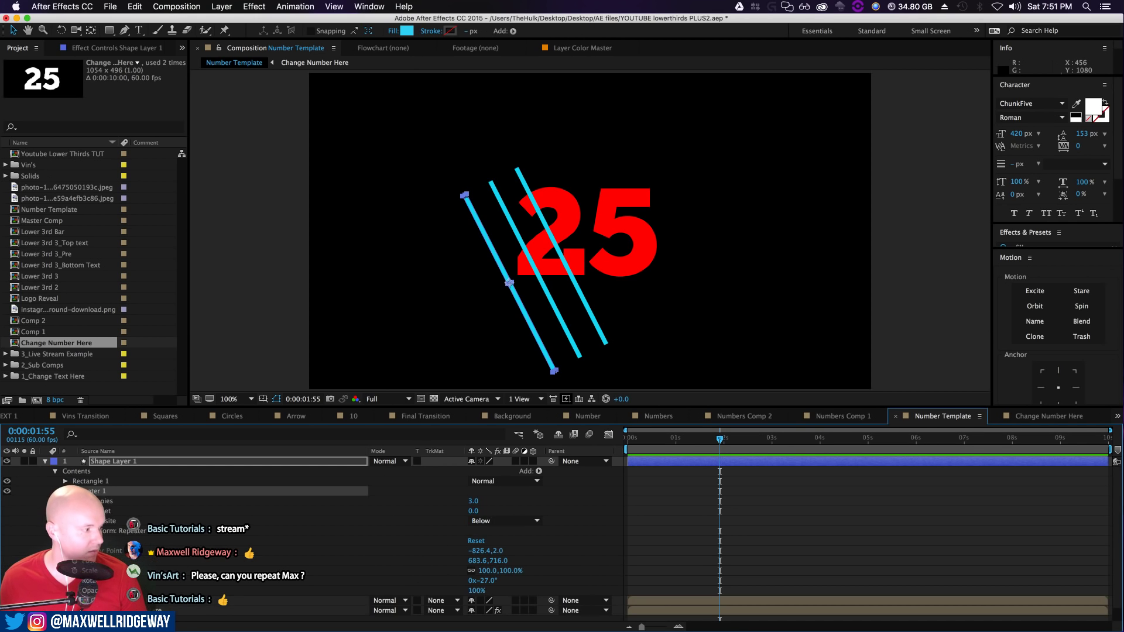
mouse_move(474, 501)
mouse_down()
mouse_move(515, 501)
mouse_move(460, 514)
mouse_up()
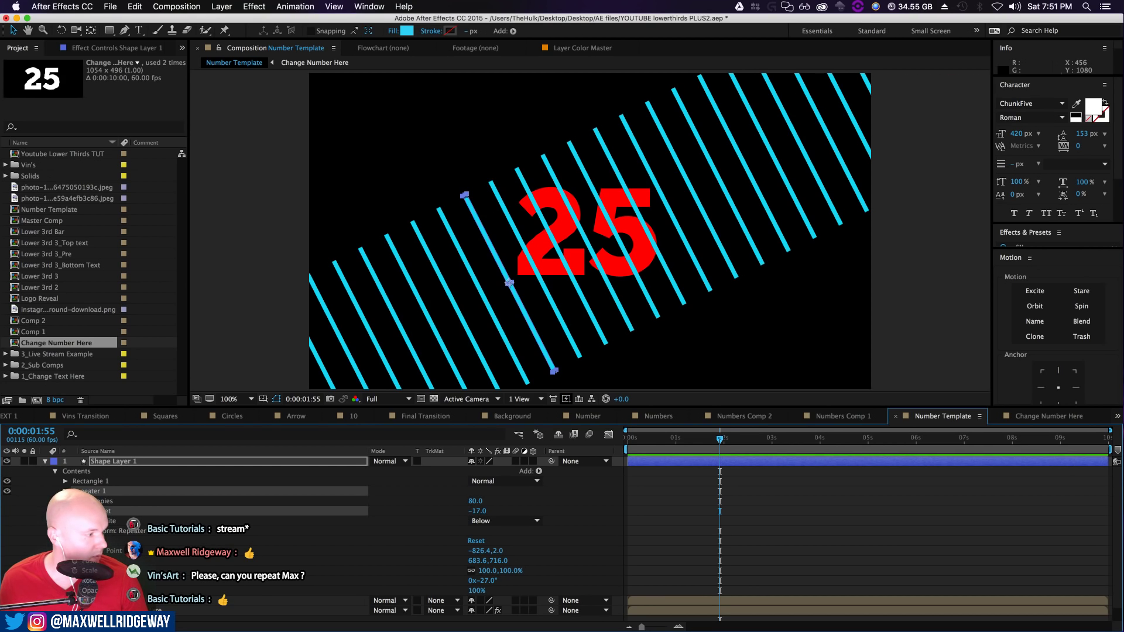
Tighten the stripe spacing by setting the Repeater's transform position to 27, 0
click(75, 531)
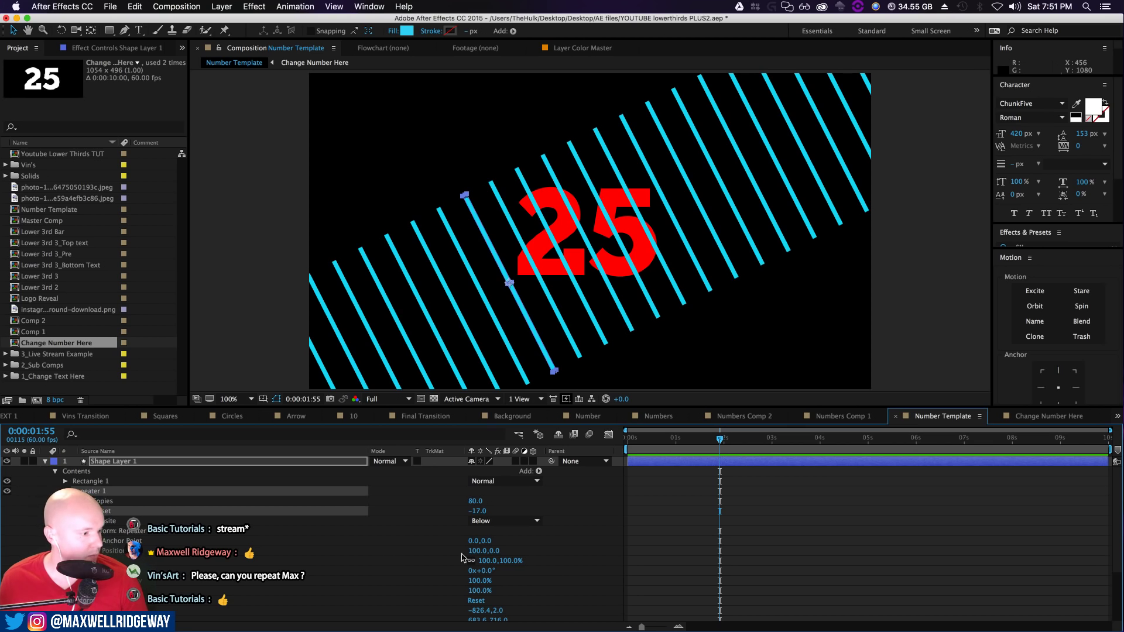
drag(487, 563, 442, 554)
key(super+z)
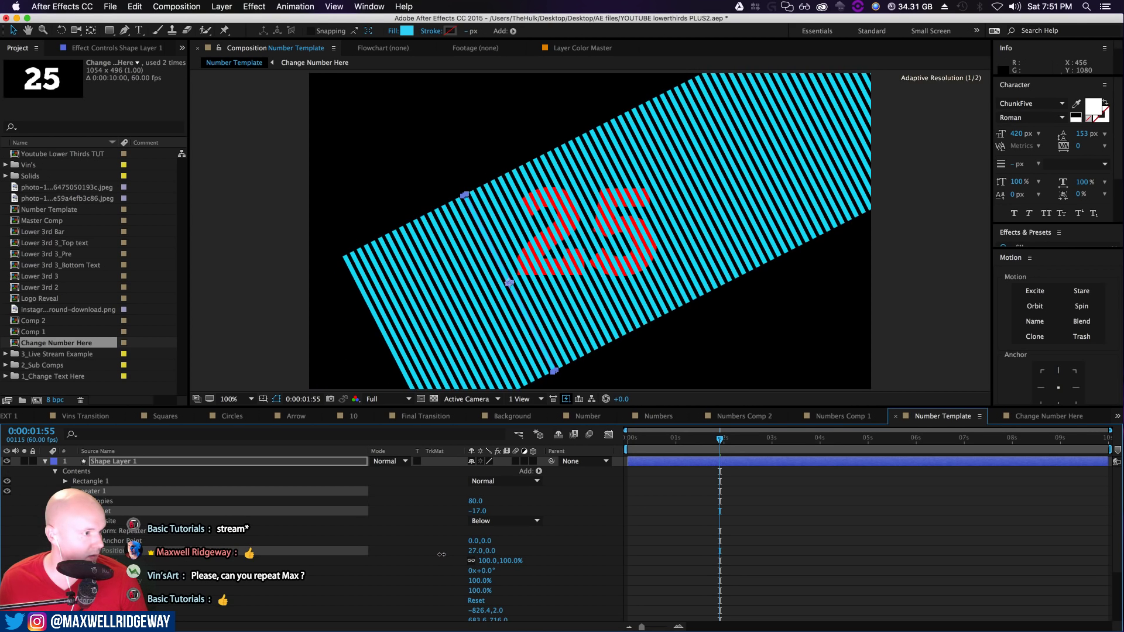
Try adjusting the striped shape layer's scale, undo the change and collapse the layer's properties
click(130, 462)
key(s)
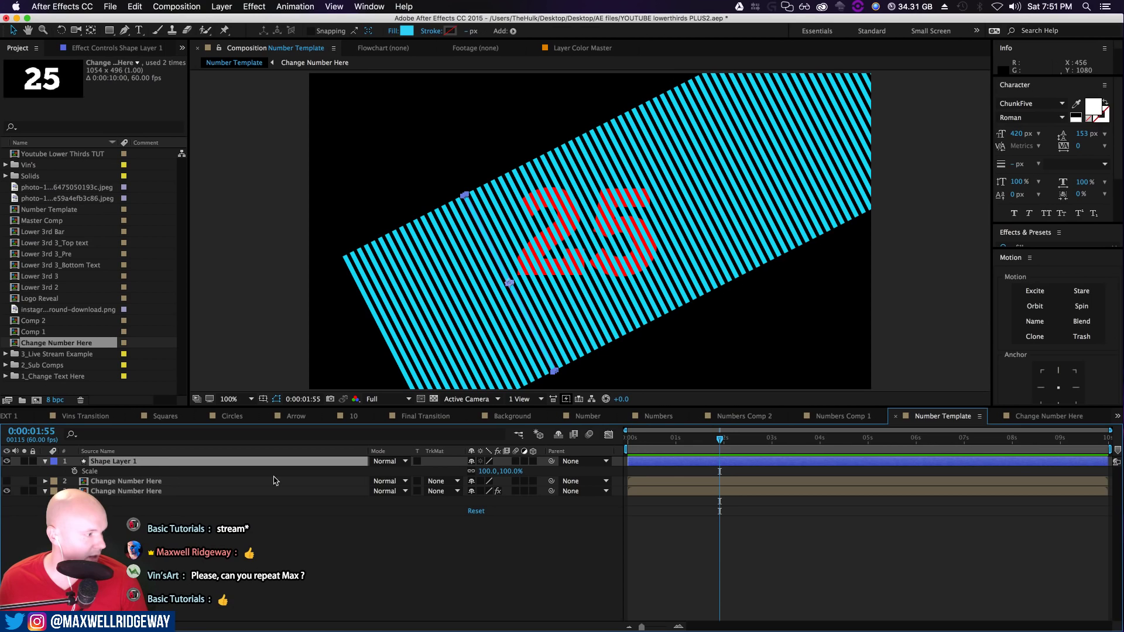
mouse_move(486, 472)
mouse_down()
mouse_move(505, 472)
mouse_move(483, 473)
mouse_up()
key(super+z)
key(super+z)
key(super+z)
click(45, 462)
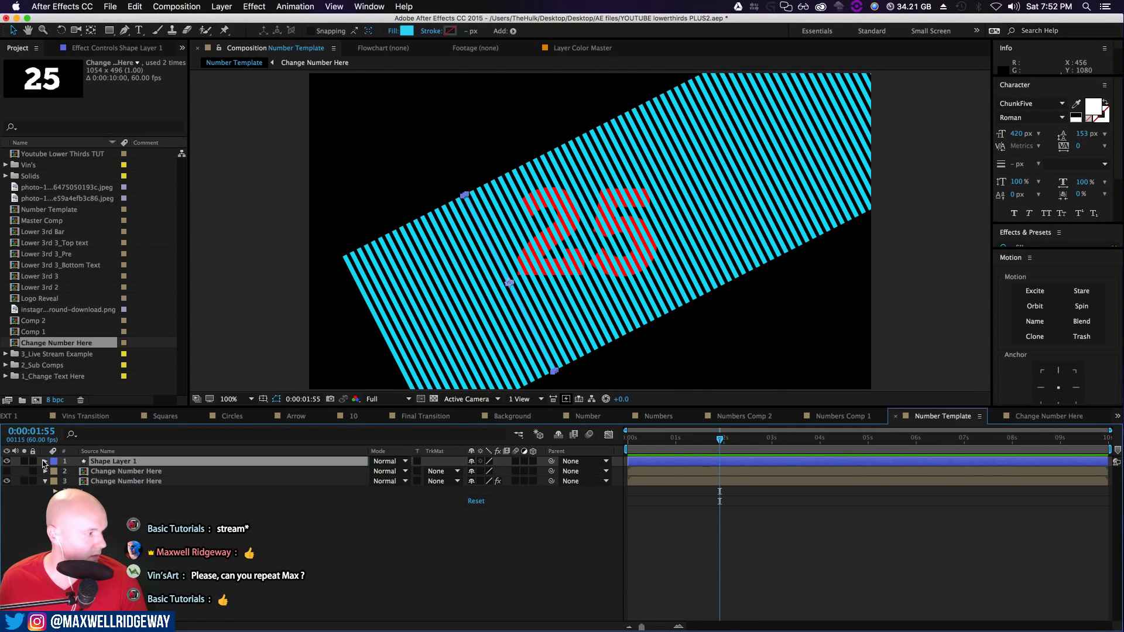
Try adjusting the size of the rectangle path in the striped shape layer, then undo the change
click(44, 462)
click(55, 472)
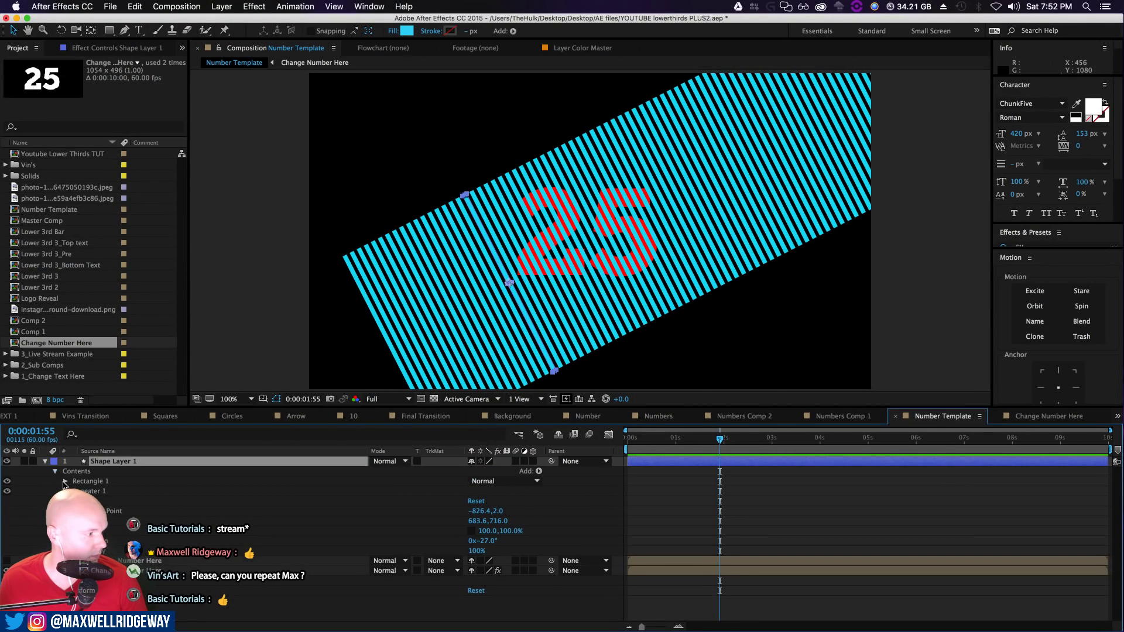
click(65, 482)
click(75, 491)
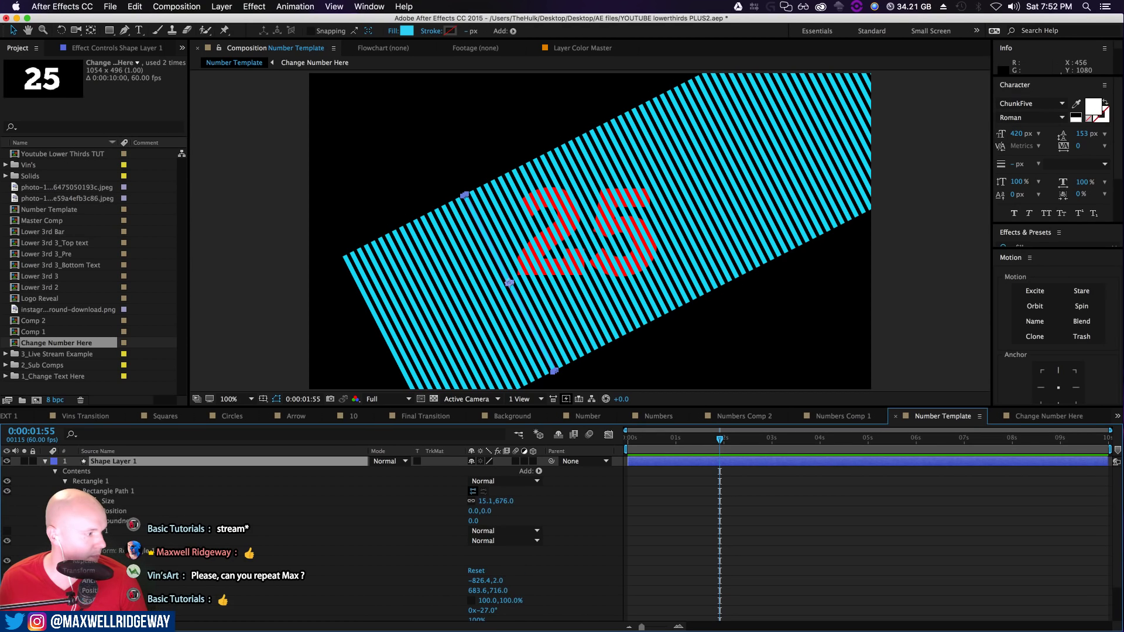
mouse_move(485, 502)
mouse_down()
mouse_move(475, 502)
mouse_move(502, 504)
mouse_up()
key(super+z)
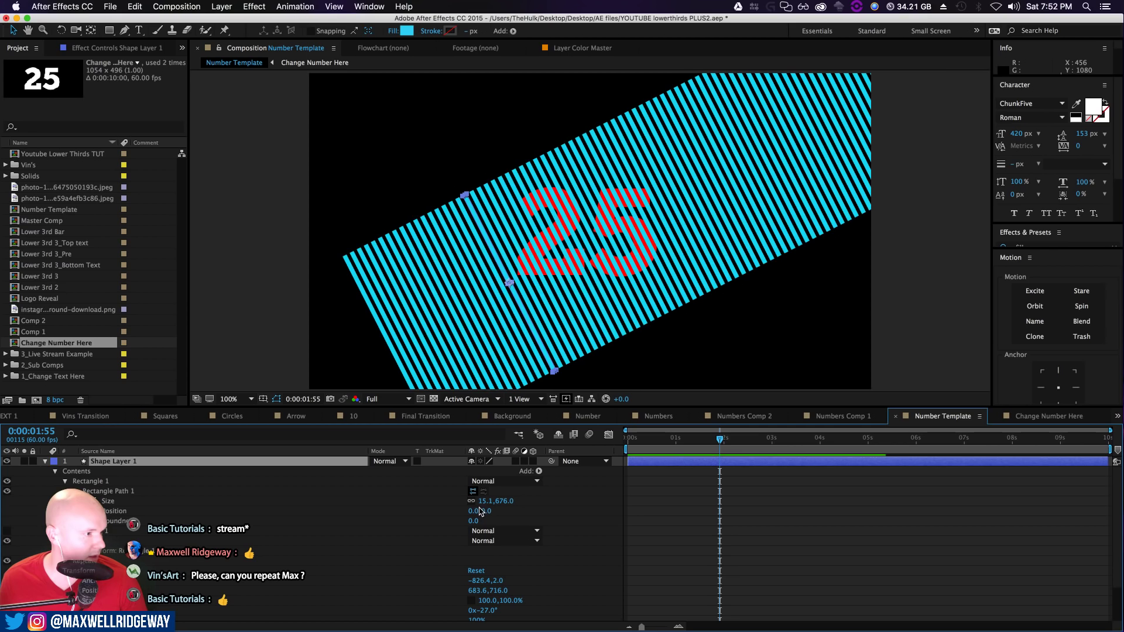
Delete the Repeater from the shape layer, leaving only the single cyan bar
click(106, 502)
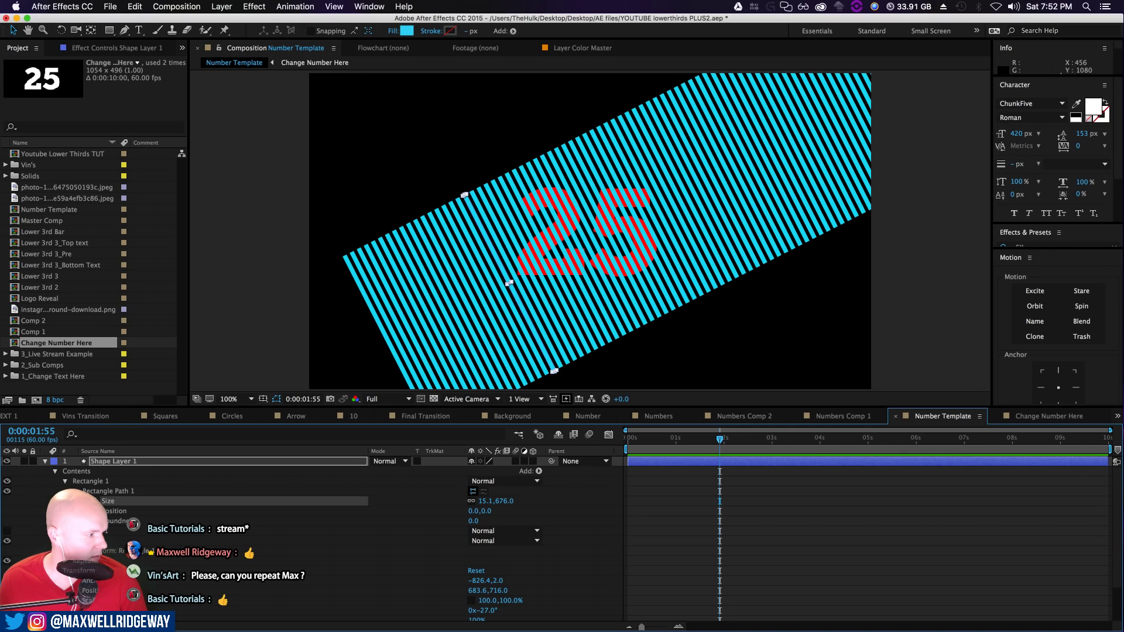
click(126, 553)
click(100, 563)
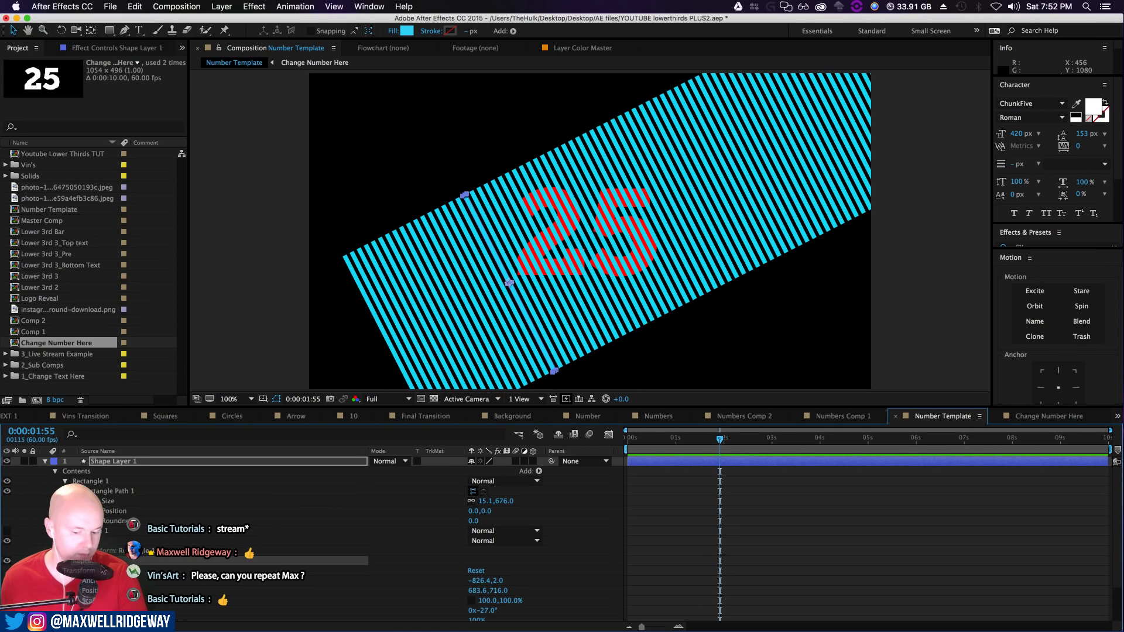
key(Delete)
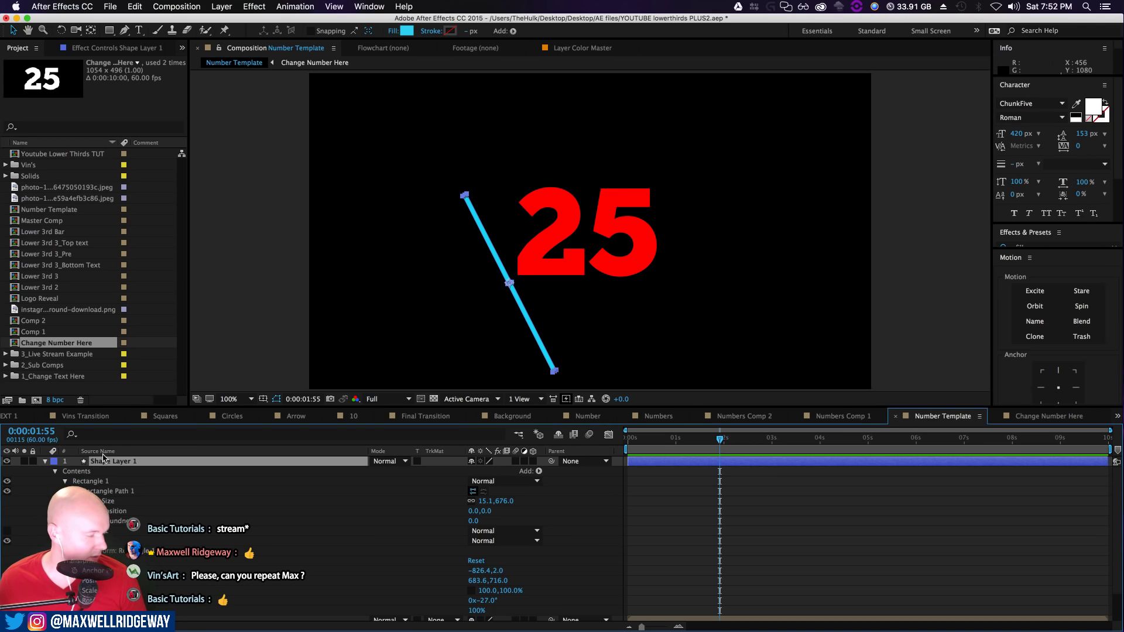
Narrow the cyan bar by setting the shape layer's scale to 45, 100%
key(s)
drag(509, 471, 456, 474)
key(super+z)
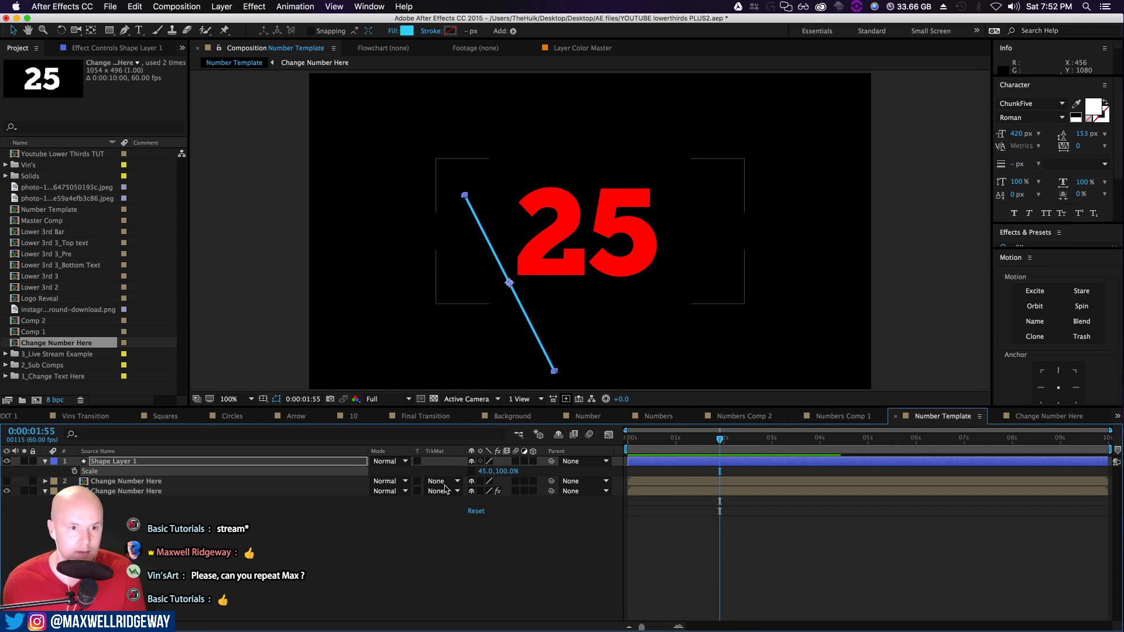
Add a new Repeater to the narrowed bar's shape layer and set it to 56 copies
click(67, 461)
click(46, 462)
click(77, 483)
click(71, 472)
click(55, 472)
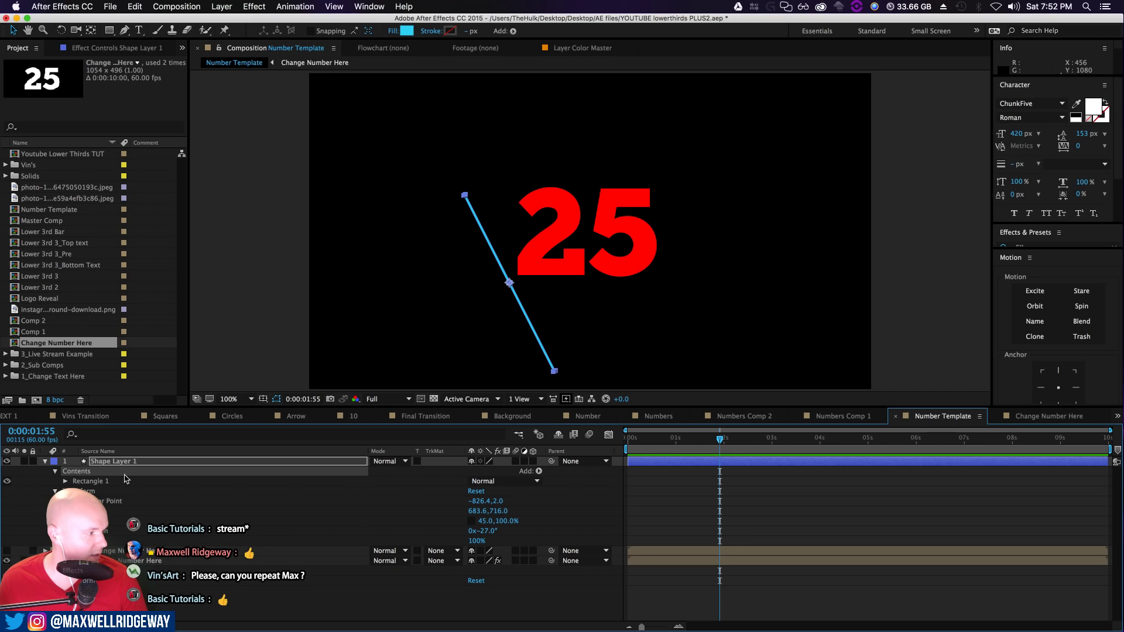
click(539, 472)
click(577, 550)
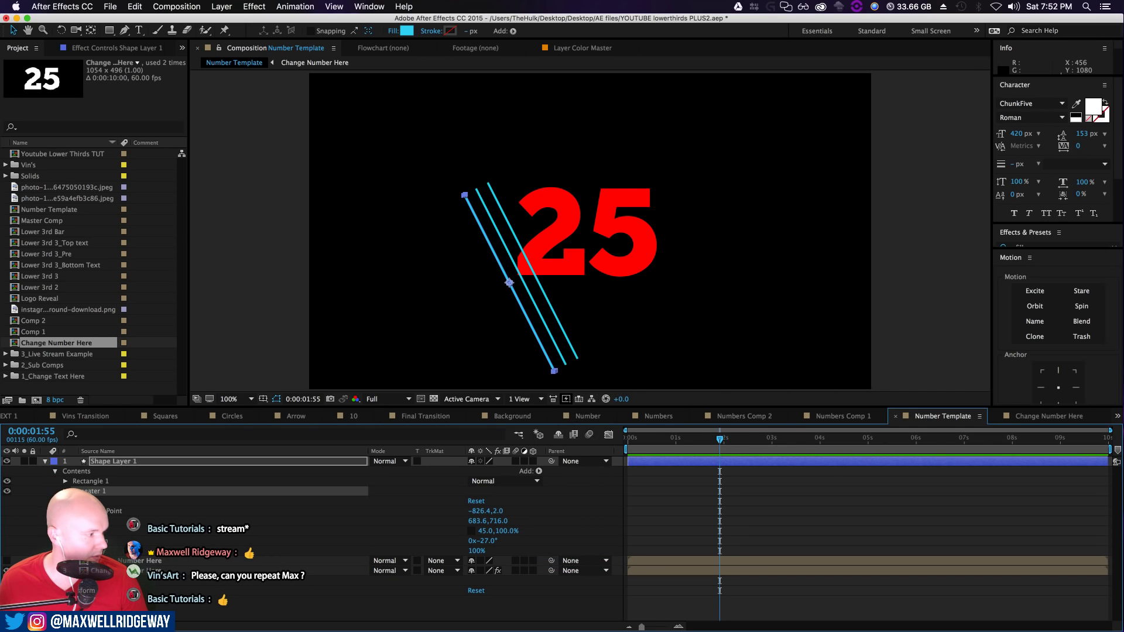
click(66, 491)
drag(473, 501, 504, 501)
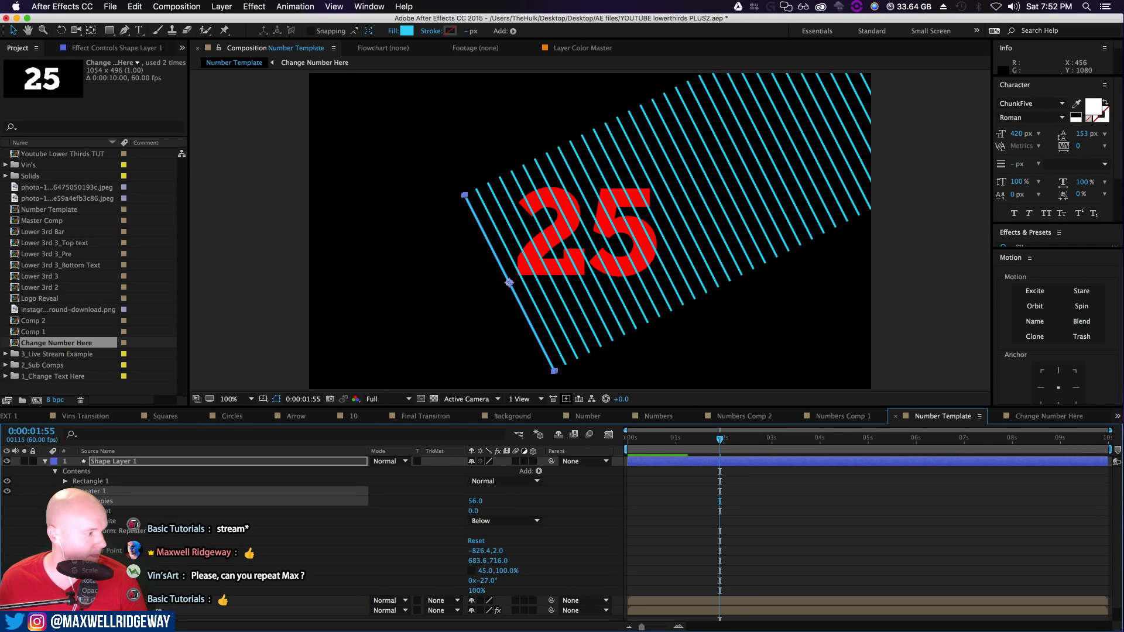
Set the Repeater's transform position to 41, 0 and collapse the shape layer's properties
click(75, 531)
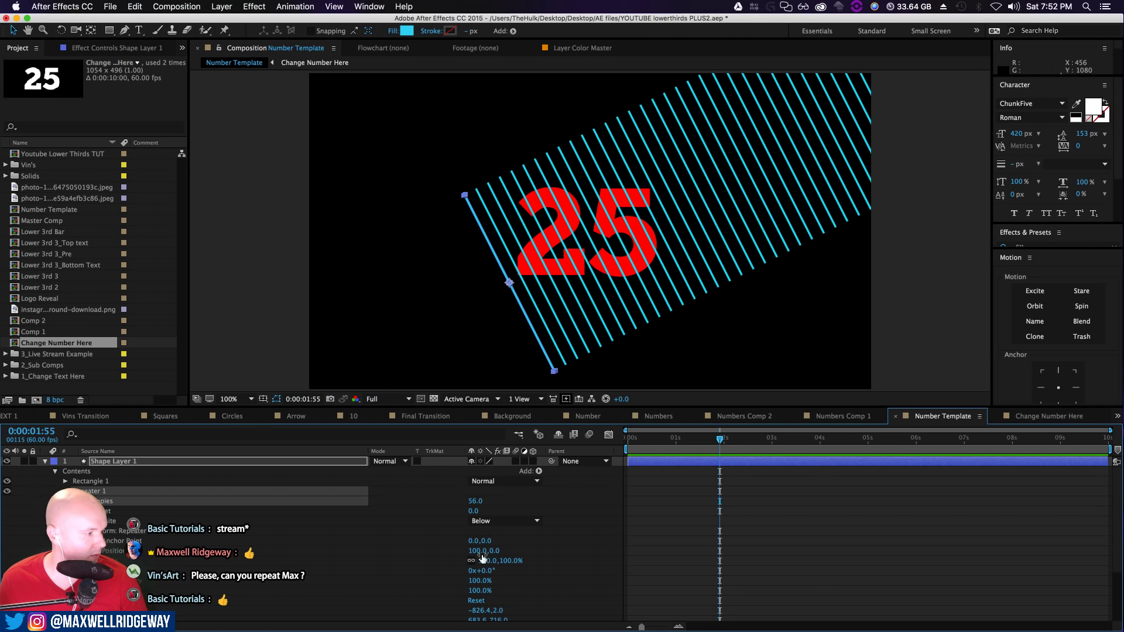
drag(475, 551, 440, 551)
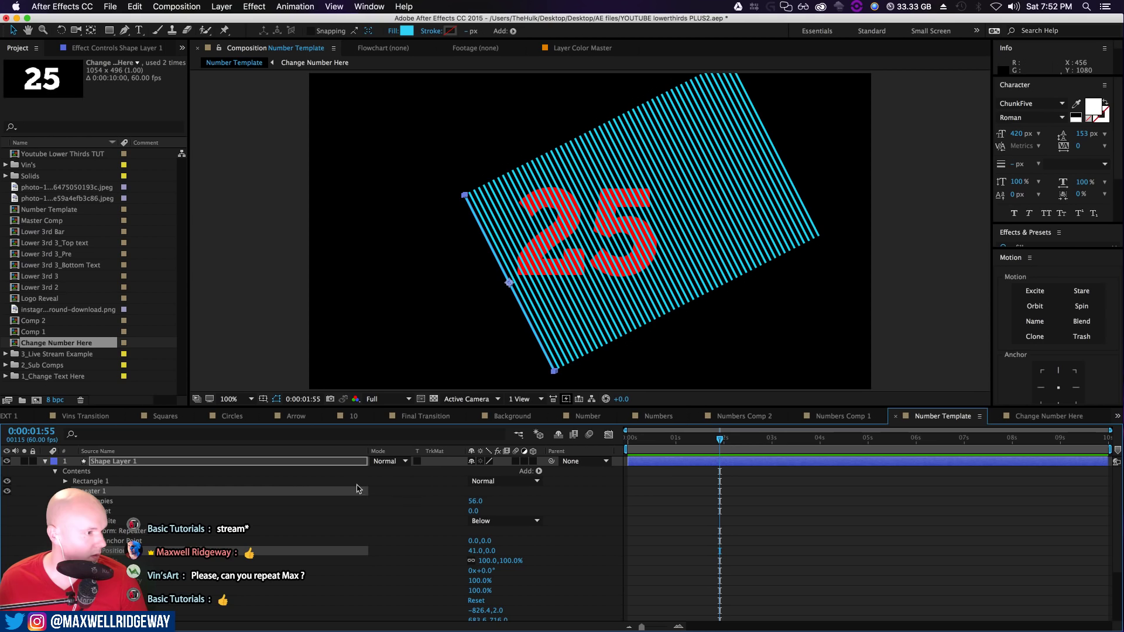
click(45, 462)
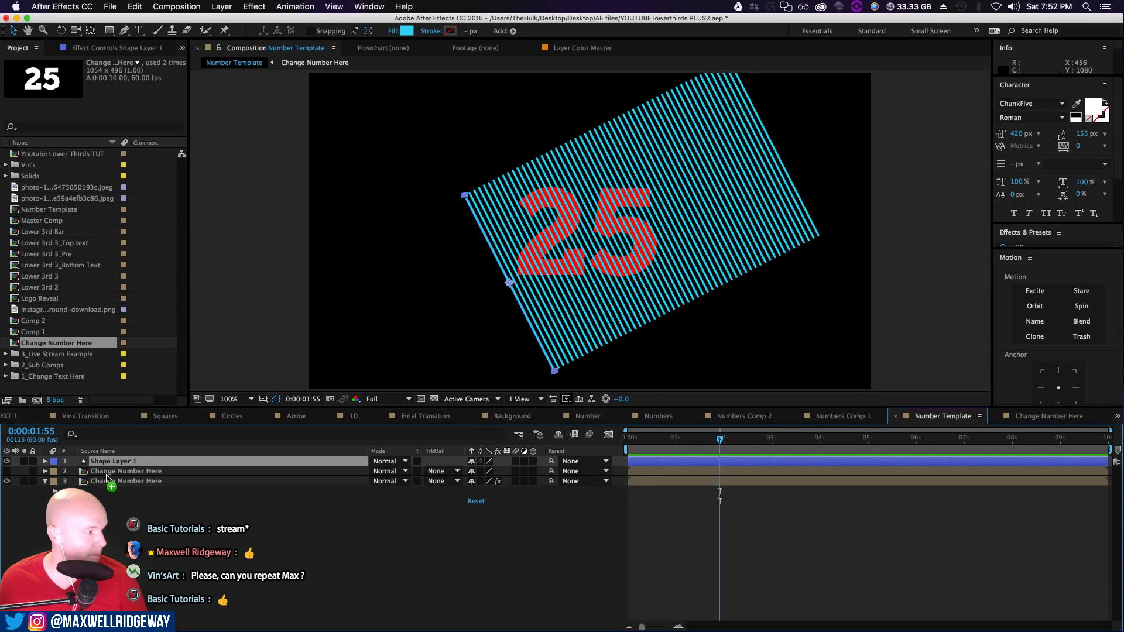
Place the stripe layer between the two number layers and use it as the Alpha Matte of the lower Change Number Here layer
drag(108, 477, 114, 485)
click(130, 482)
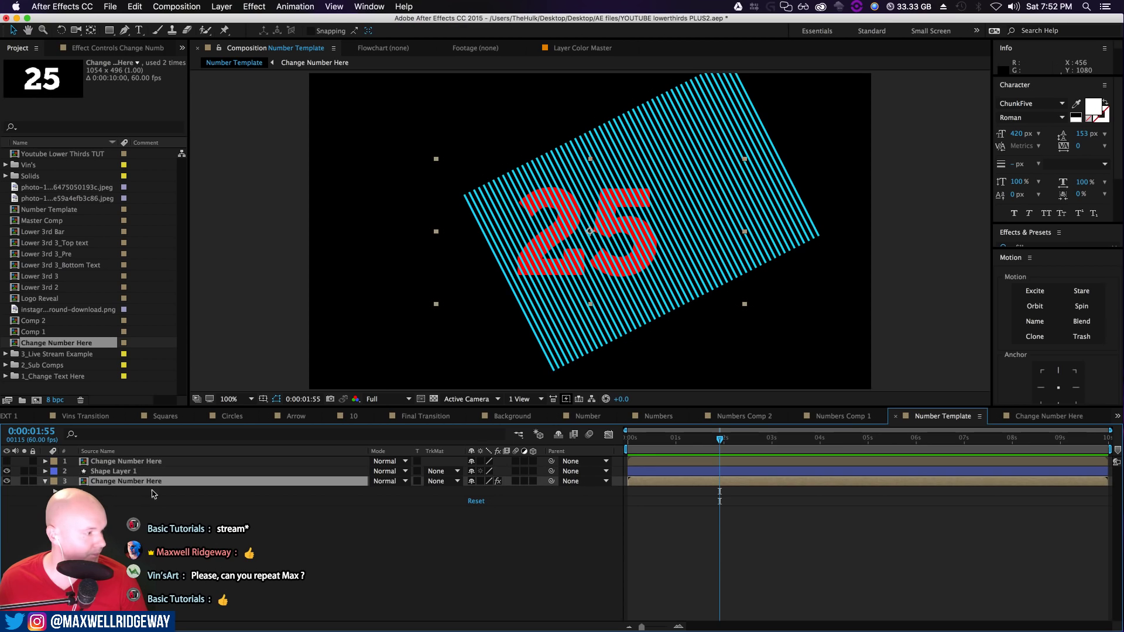
click(445, 481)
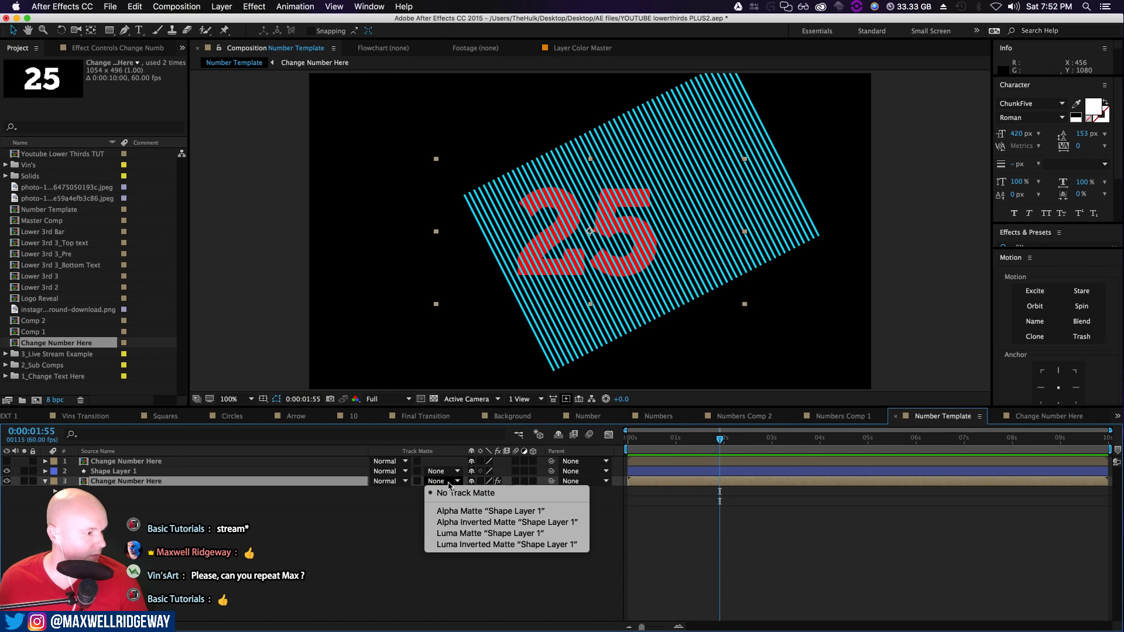
click(483, 513)
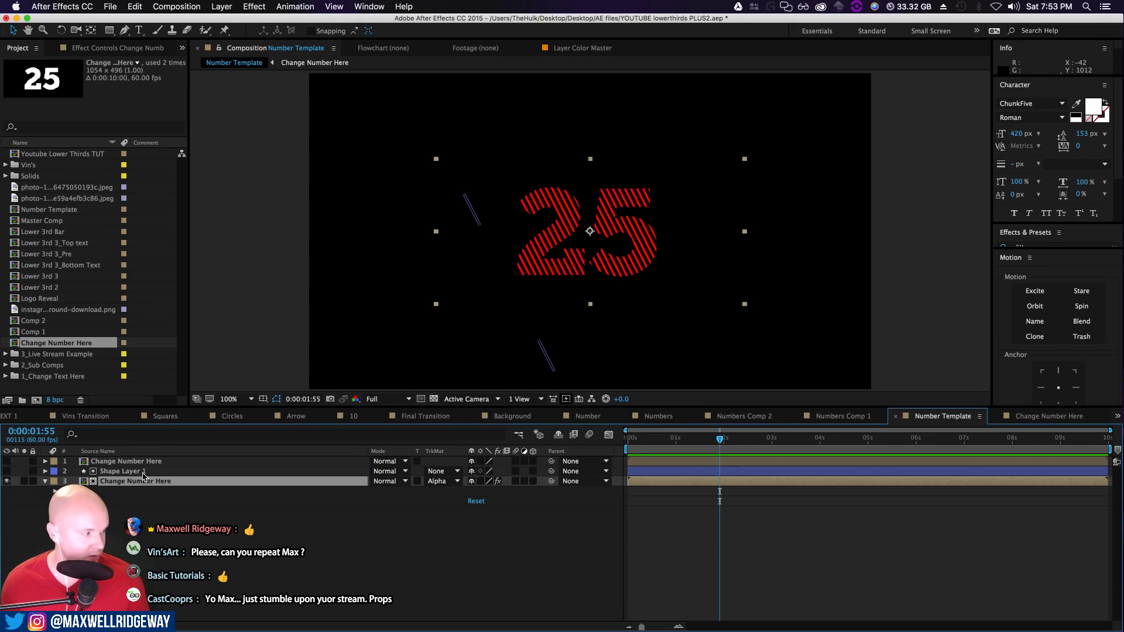
Shift the stripe layer down and left of the number, and parent it to the lower Change Number Here layer
click(108, 471)
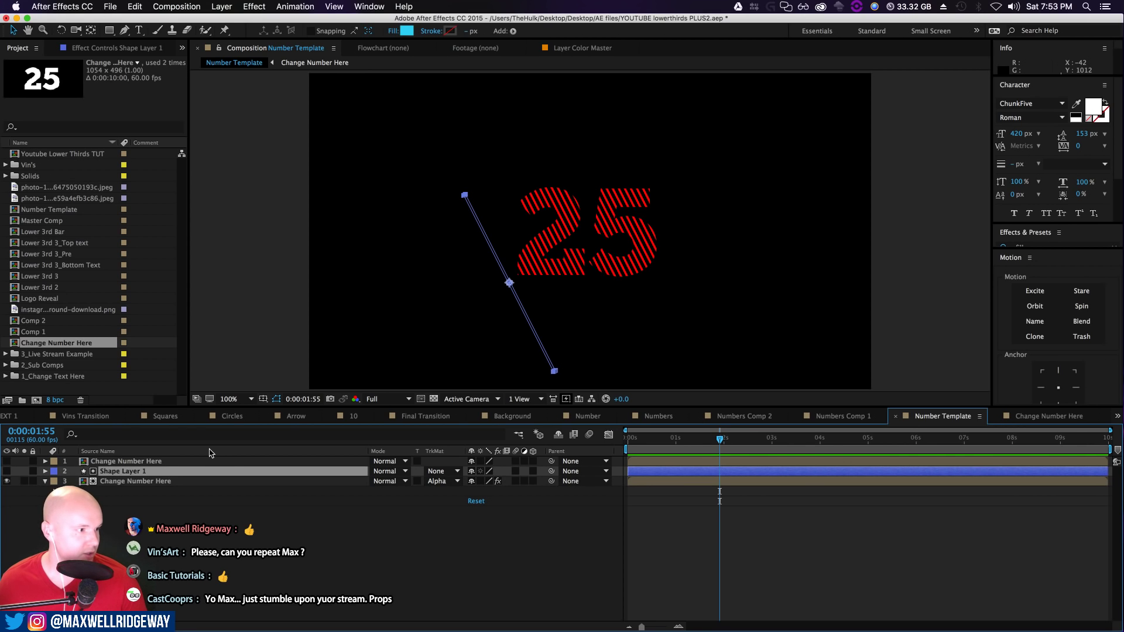
drag(510, 279, 447, 302)
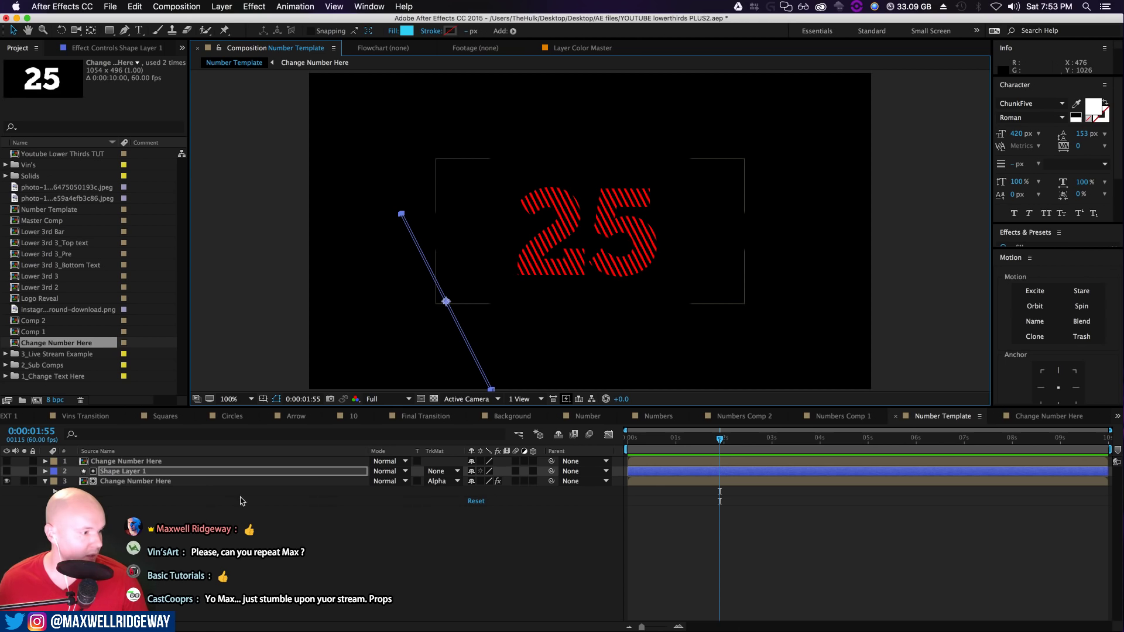
click(165, 483)
click(137, 474)
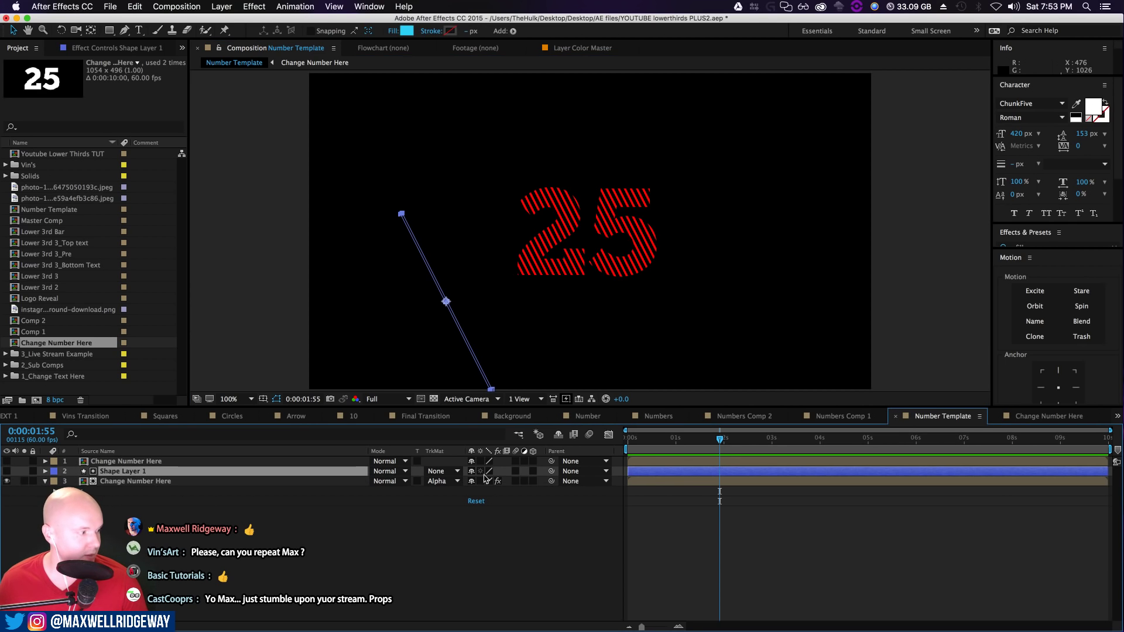
drag(551, 471, 136, 482)
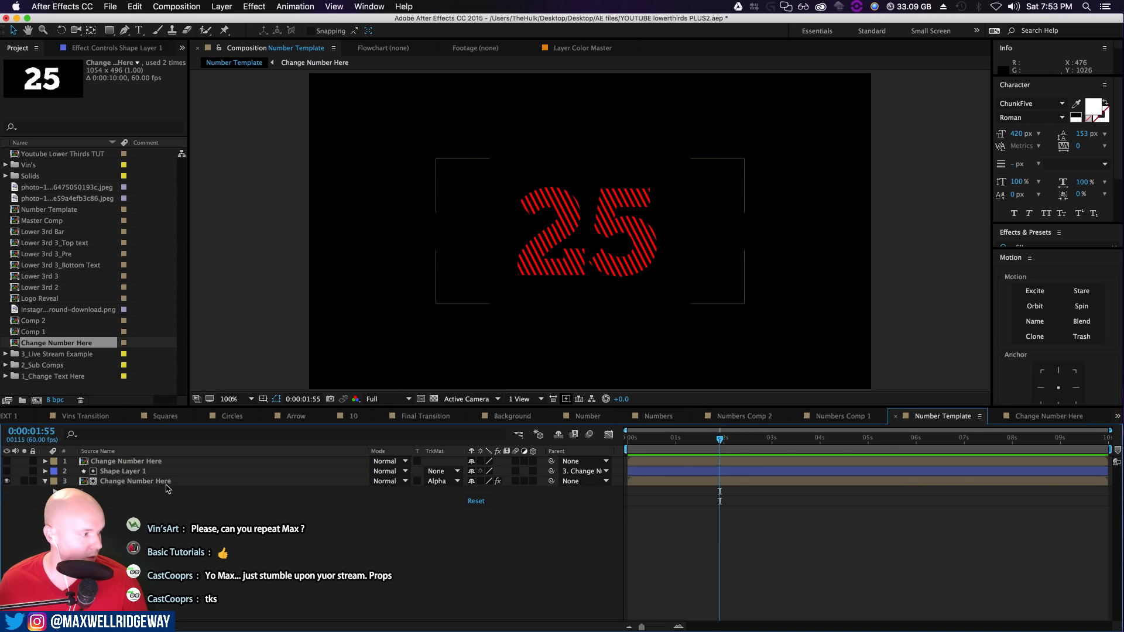
click(166, 485)
drag(640, 248, 730, 272)
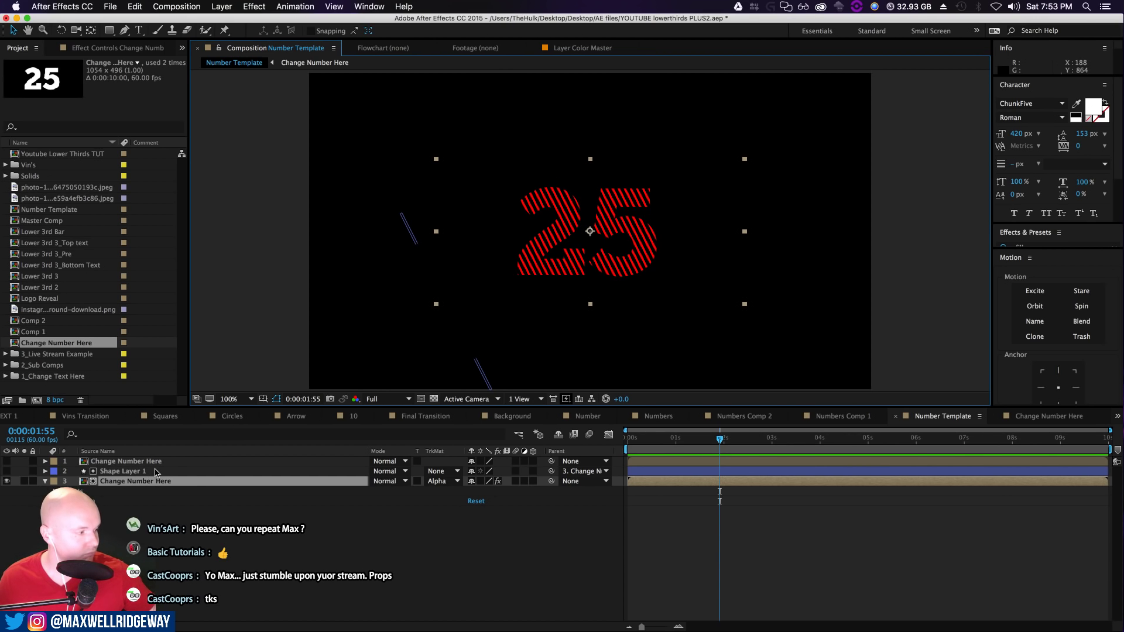
Show the top white number layer and offset the striped number slightly down and left behind it
click(156, 472)
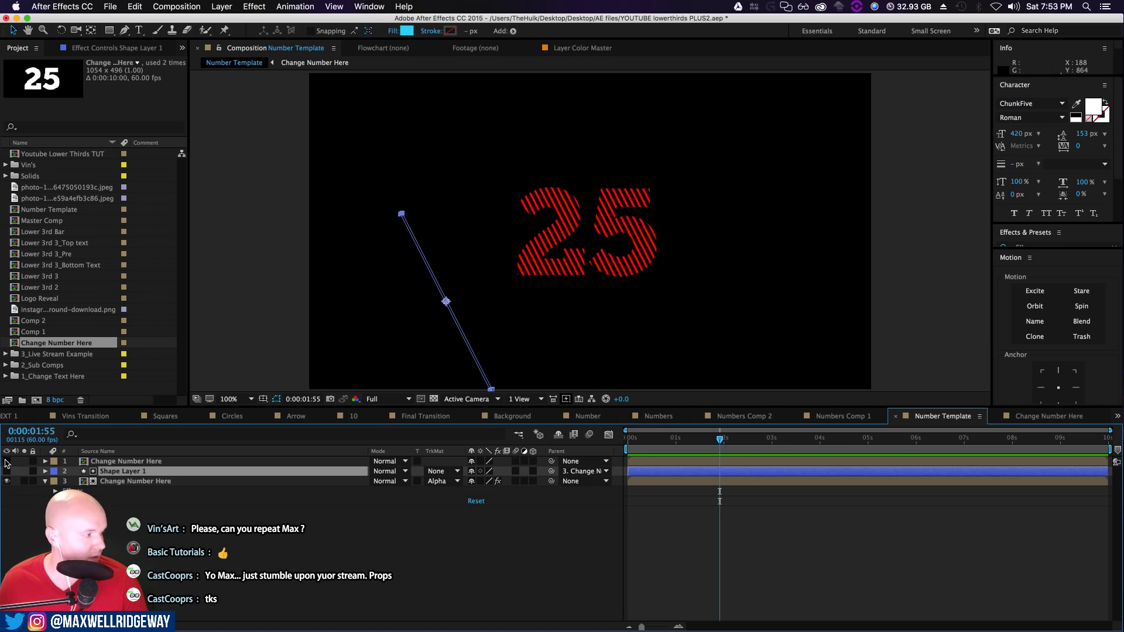
click(6, 462)
click(132, 481)
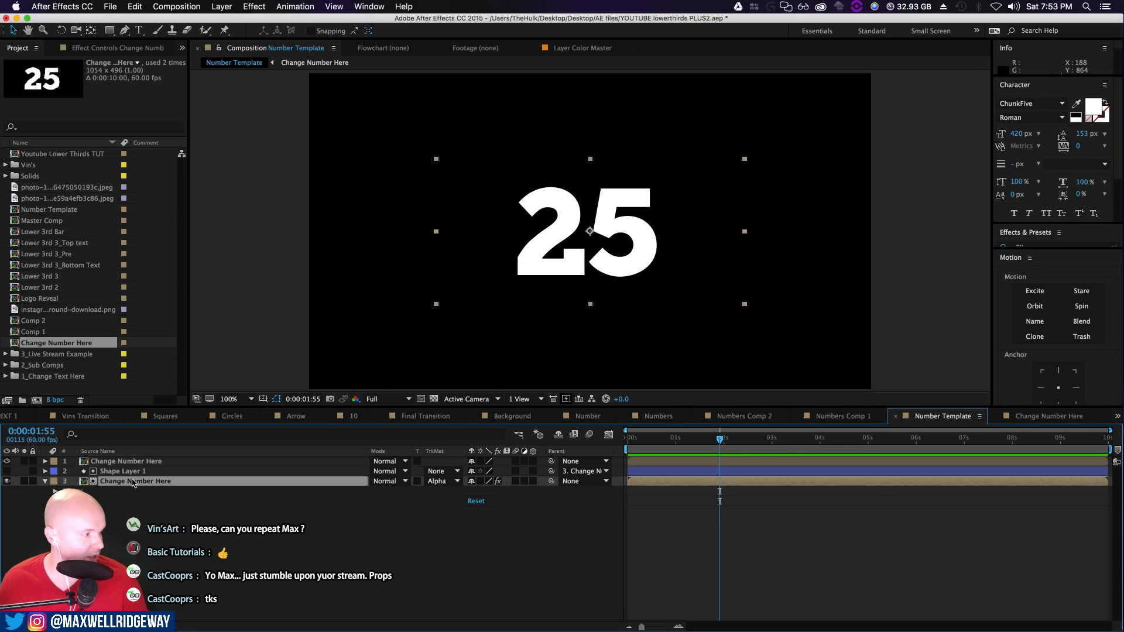
drag(545, 223, 535, 231)
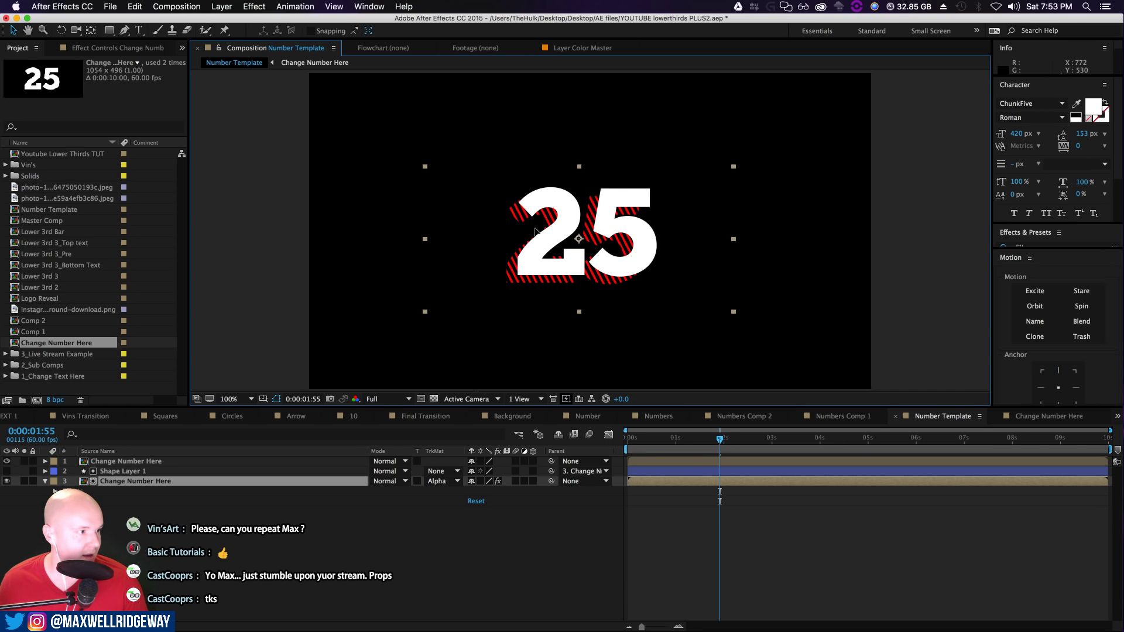
click(308, 530)
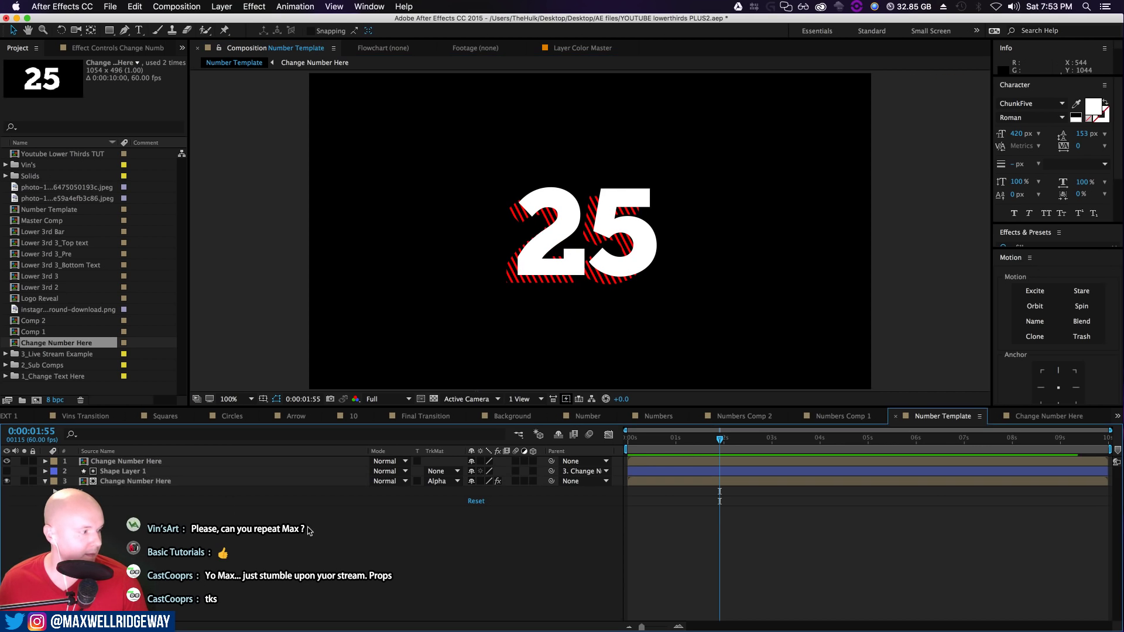
Change the striped number's Fill effect color to white (FFFFFF) and collapse the layer's properties
click(160, 482)
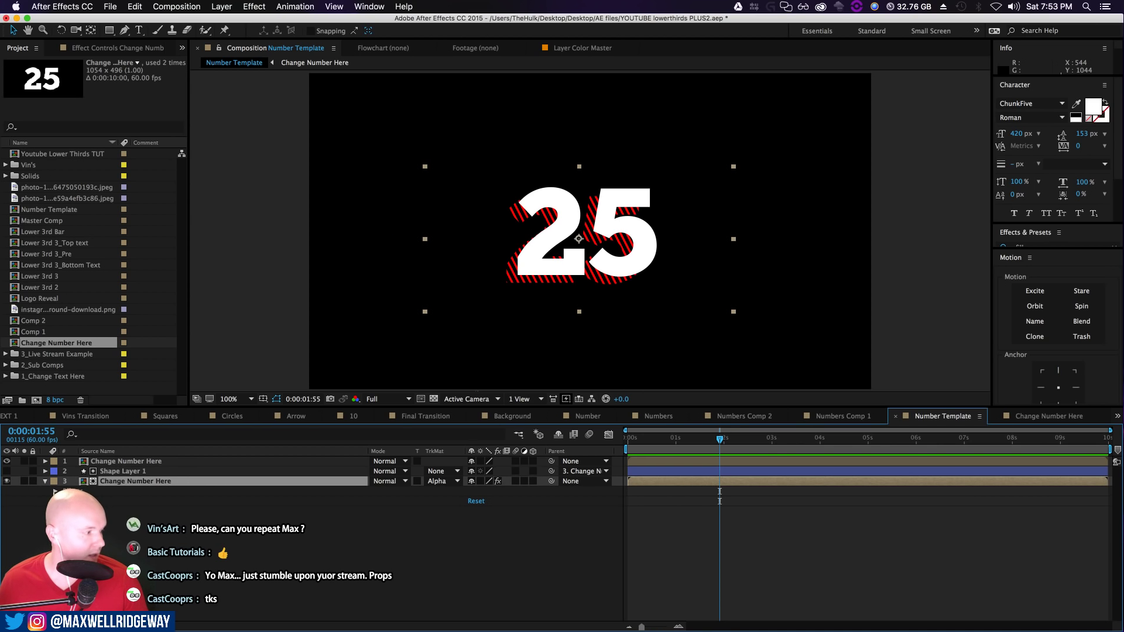
click(55, 492)
click(61, 502)
click(474, 530)
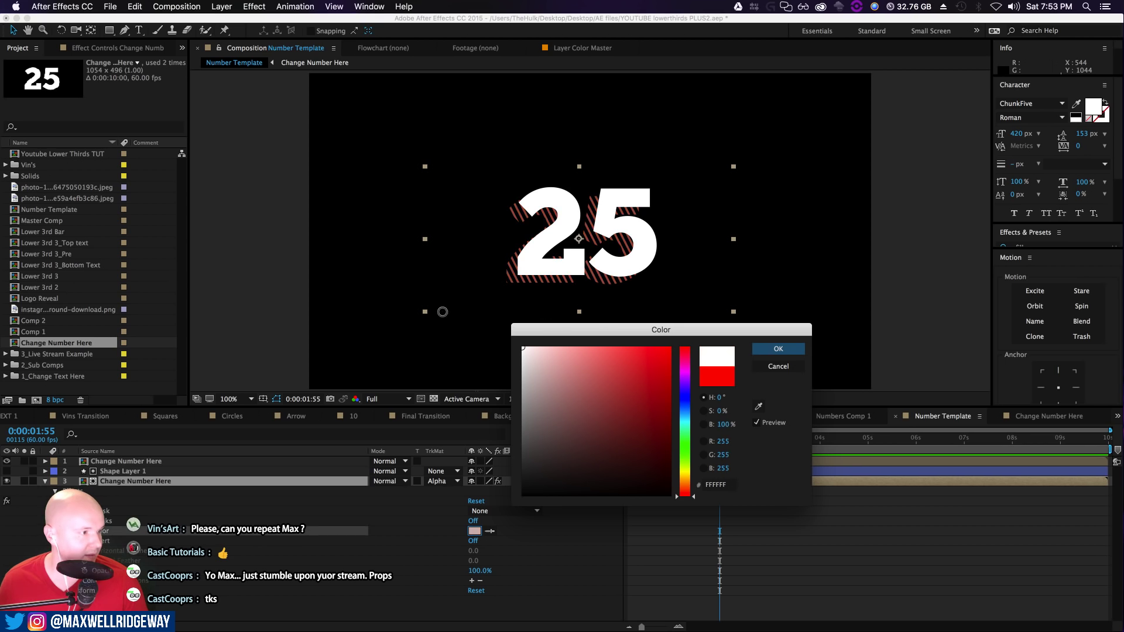
click(523, 348)
click(778, 349)
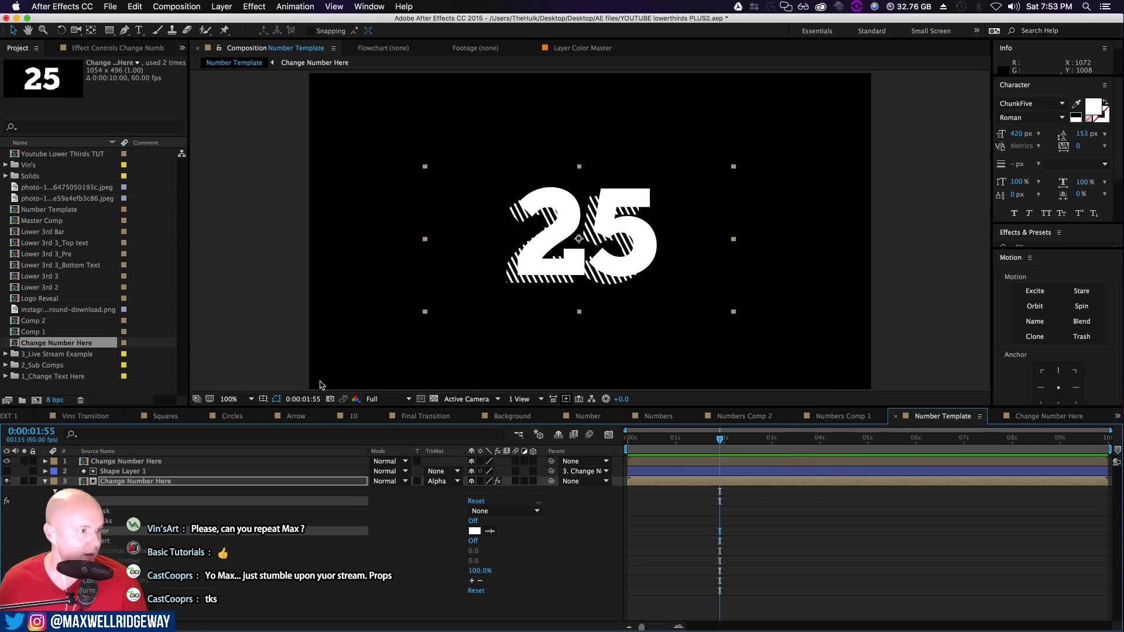
click(45, 483)
click(193, 559)
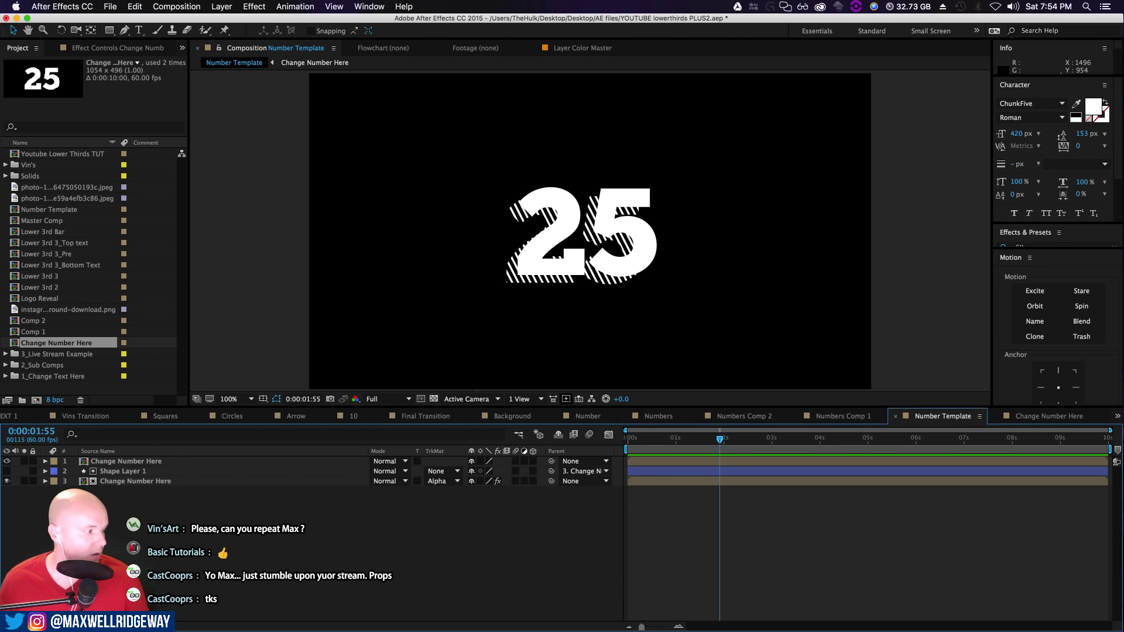
Pre-compose all three layers into a composition named "Main Number Comp" and open that composition
drag(114, 527, 189, 462)
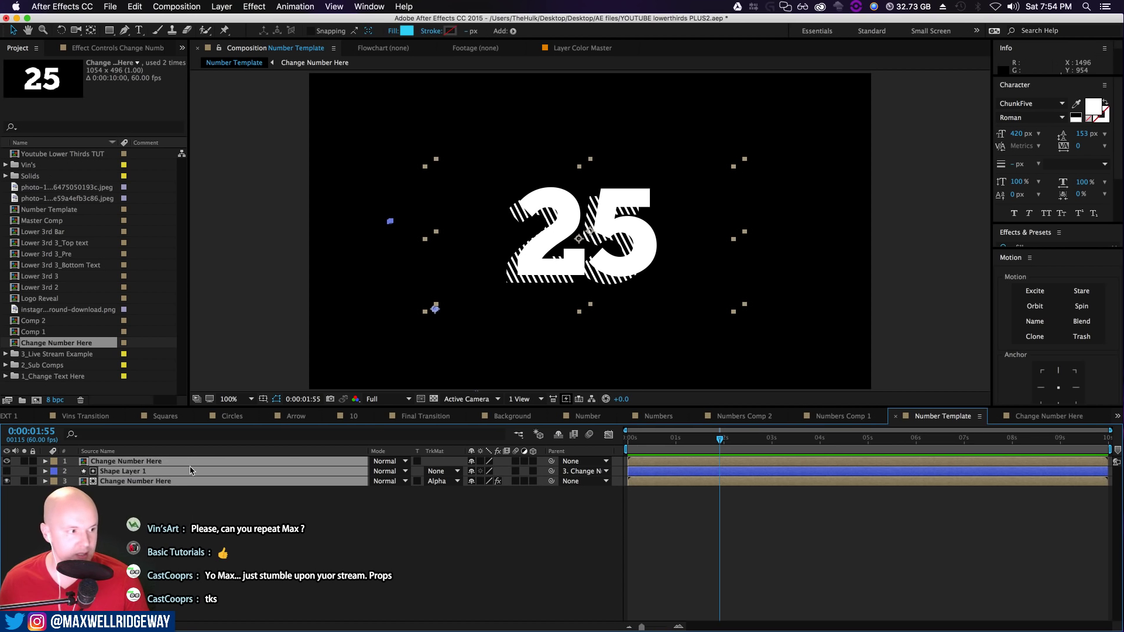
right_click(142, 475)
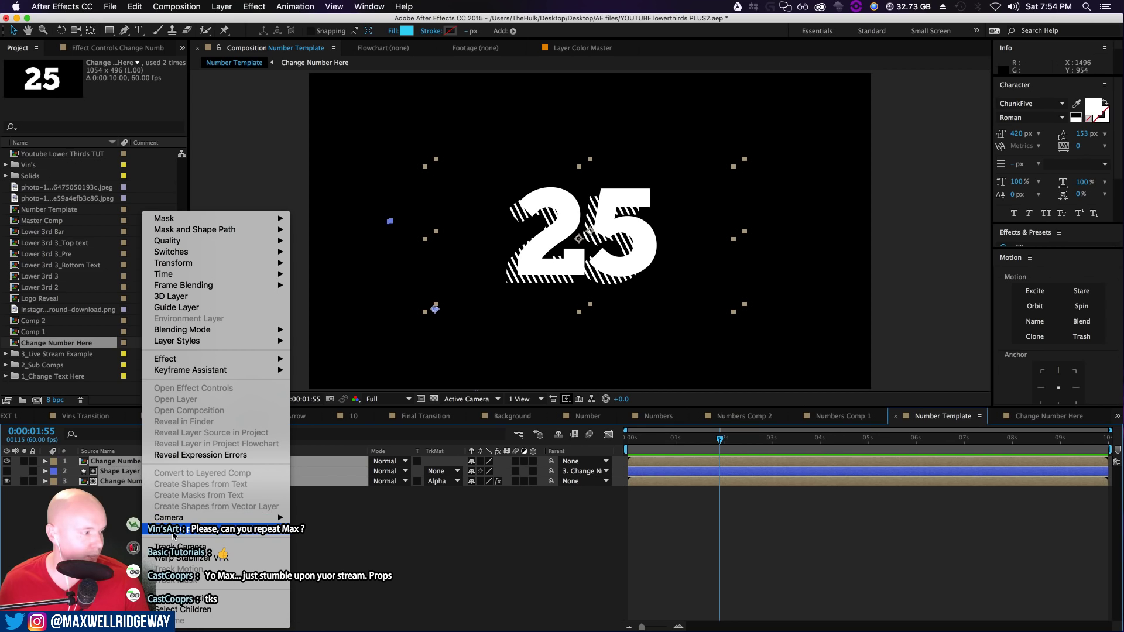
click(174, 534)
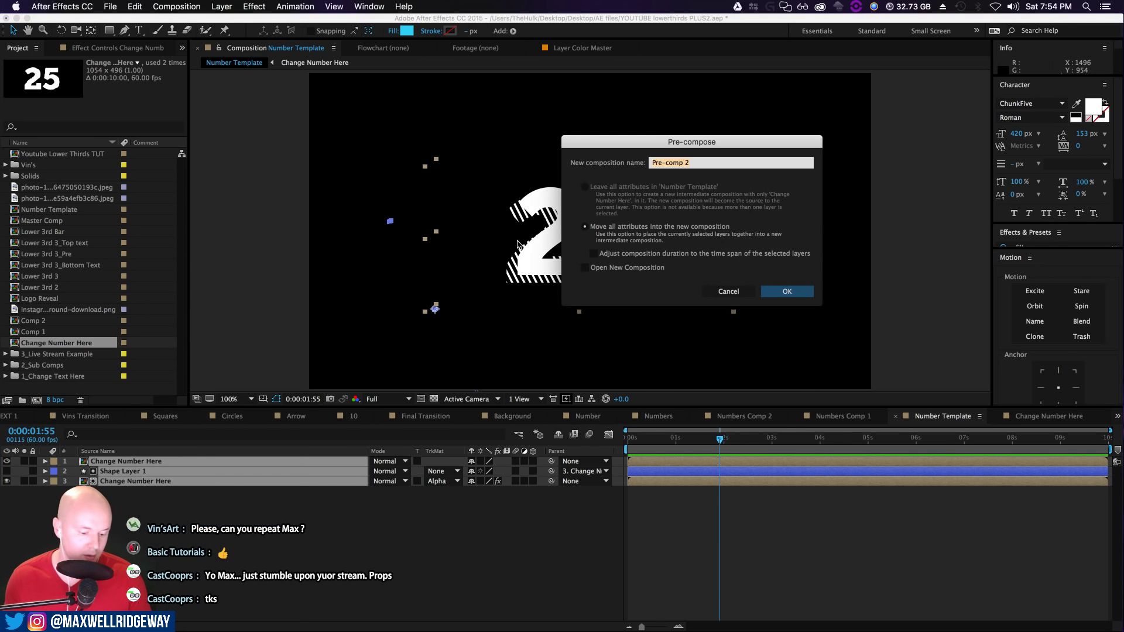
text(Main N)
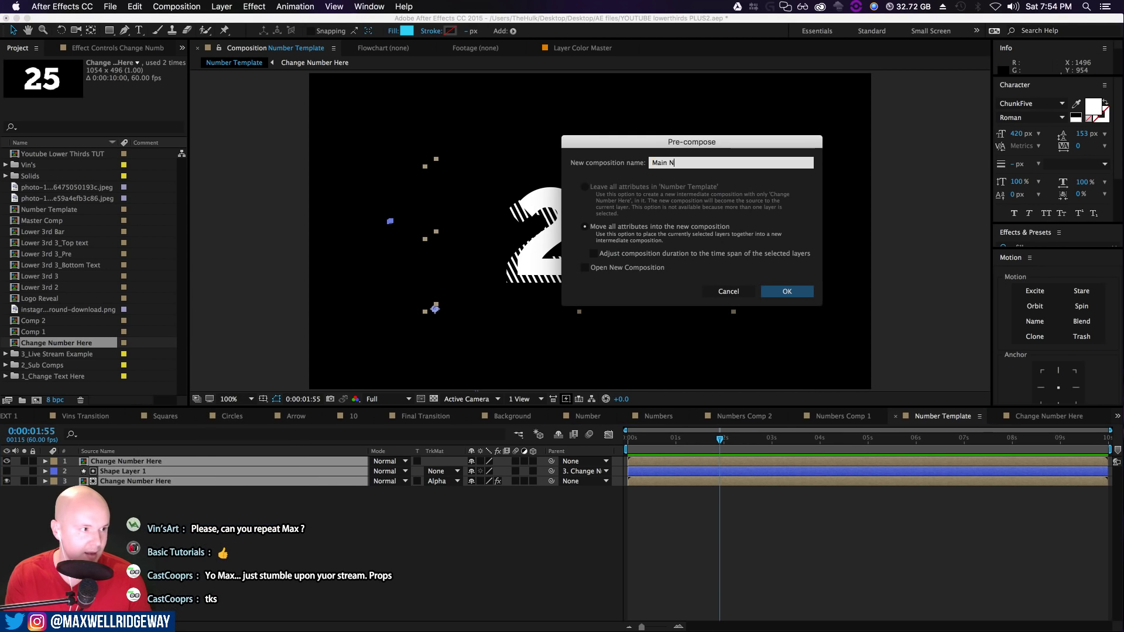
text(umber Comp)
key(Return)
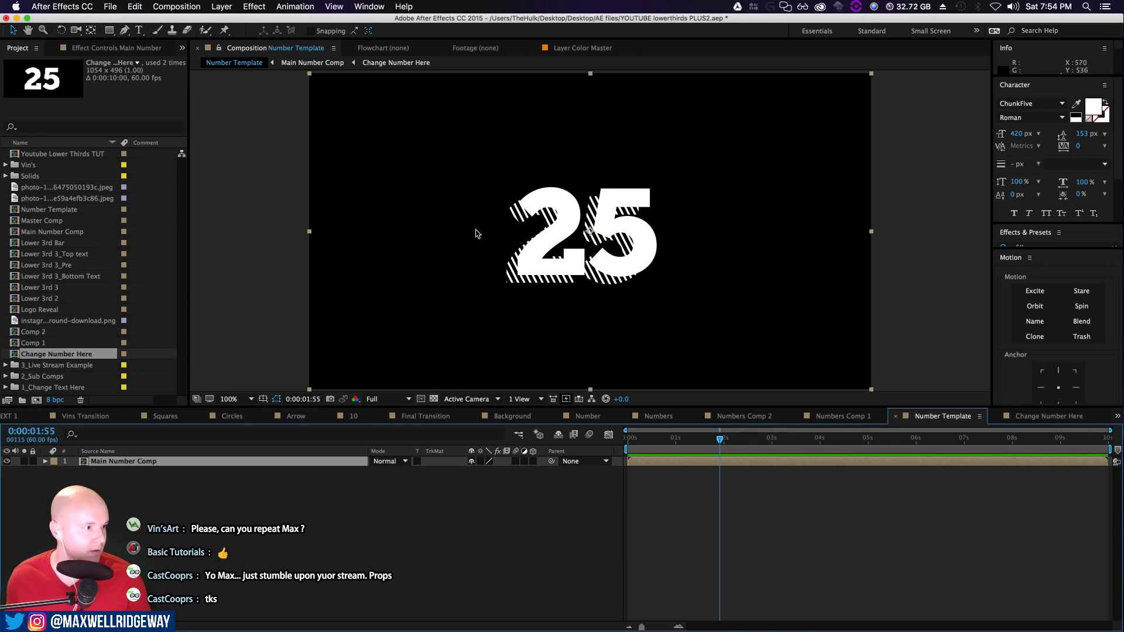
double_click(138, 464)
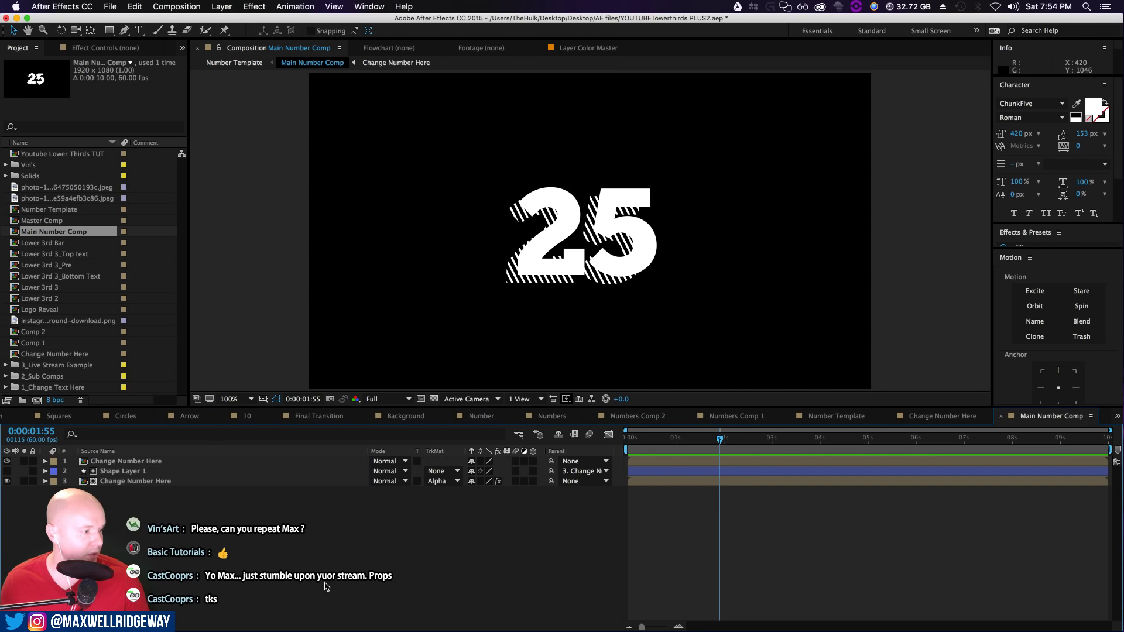
Crop Main Number Comp to a region of interest of about 1058 x 674 px around the striped 25
click(421, 399)
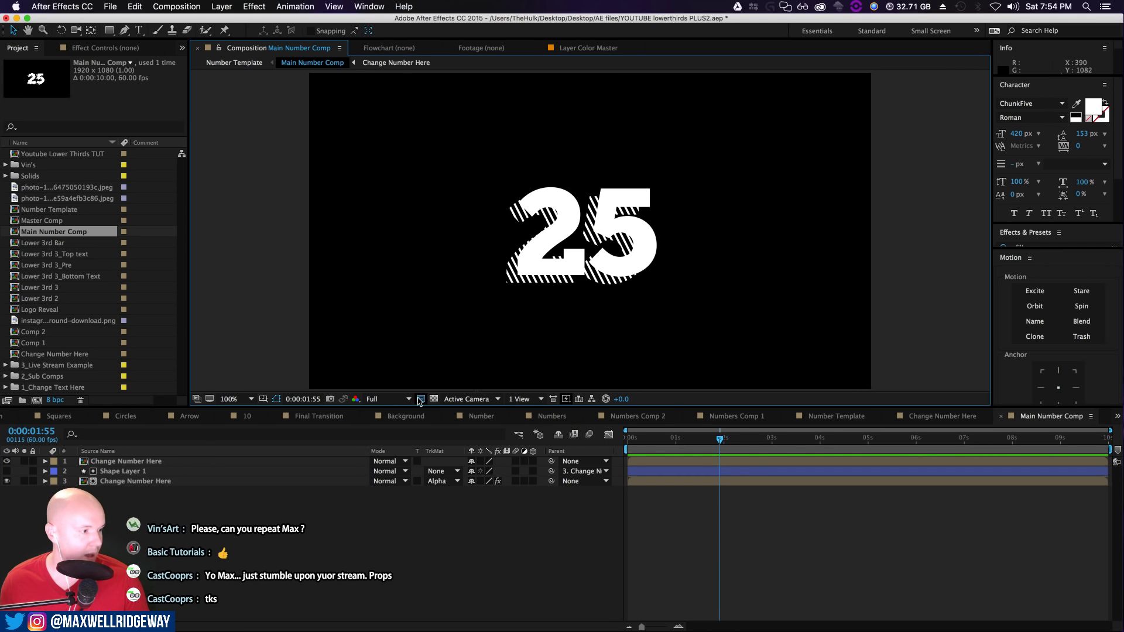
drag(429, 137, 742, 337)
click(168, 7)
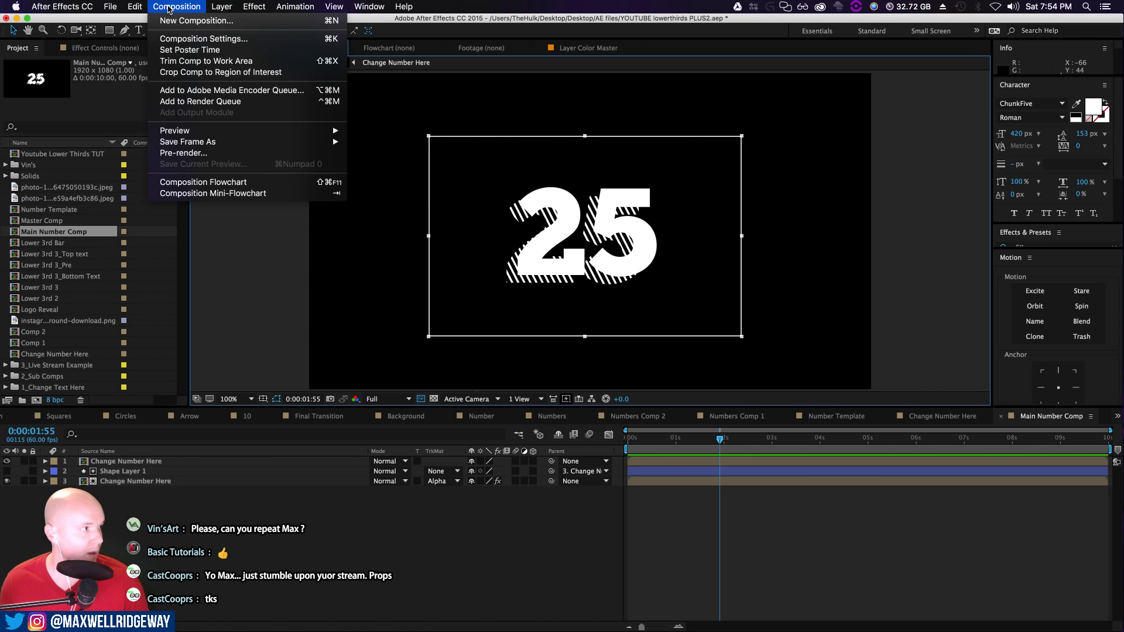
click(183, 72)
Return to the Number Template composition and duplicate the Main Number Comp layer twice so three copies are stacked
click(234, 63)
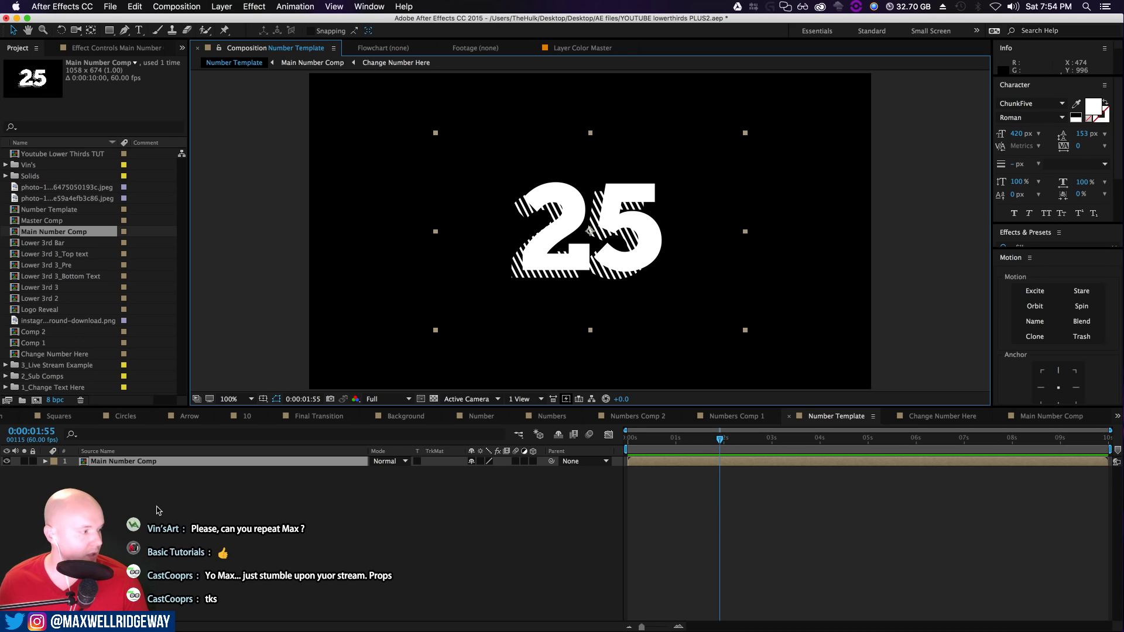
key(super+d)
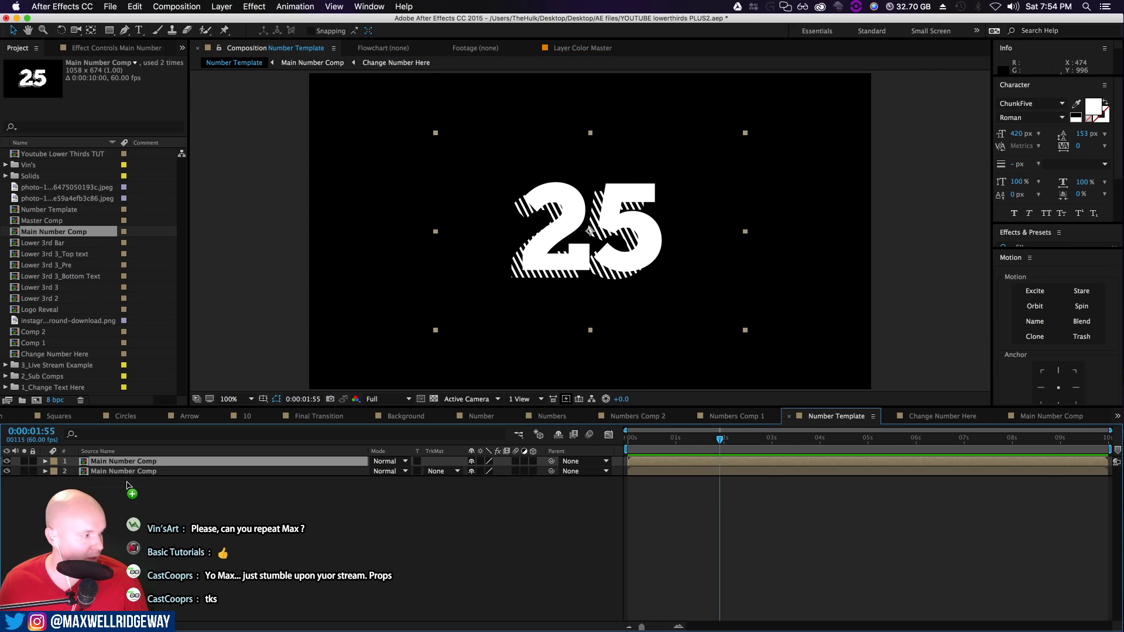
drag(127, 482, 128, 484)
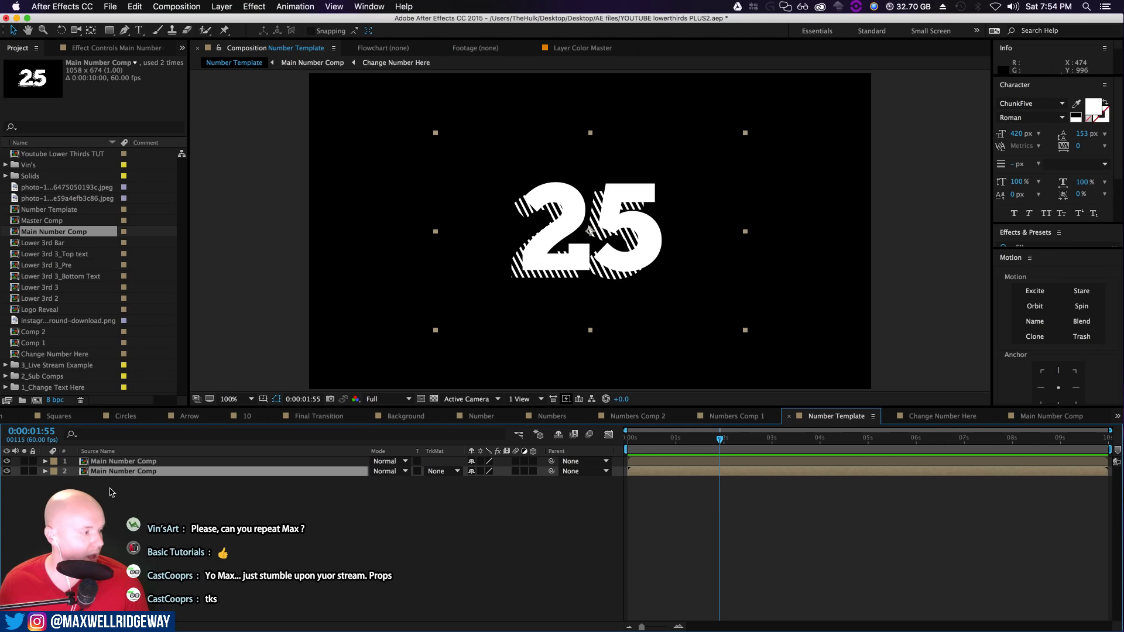
key(super+d)
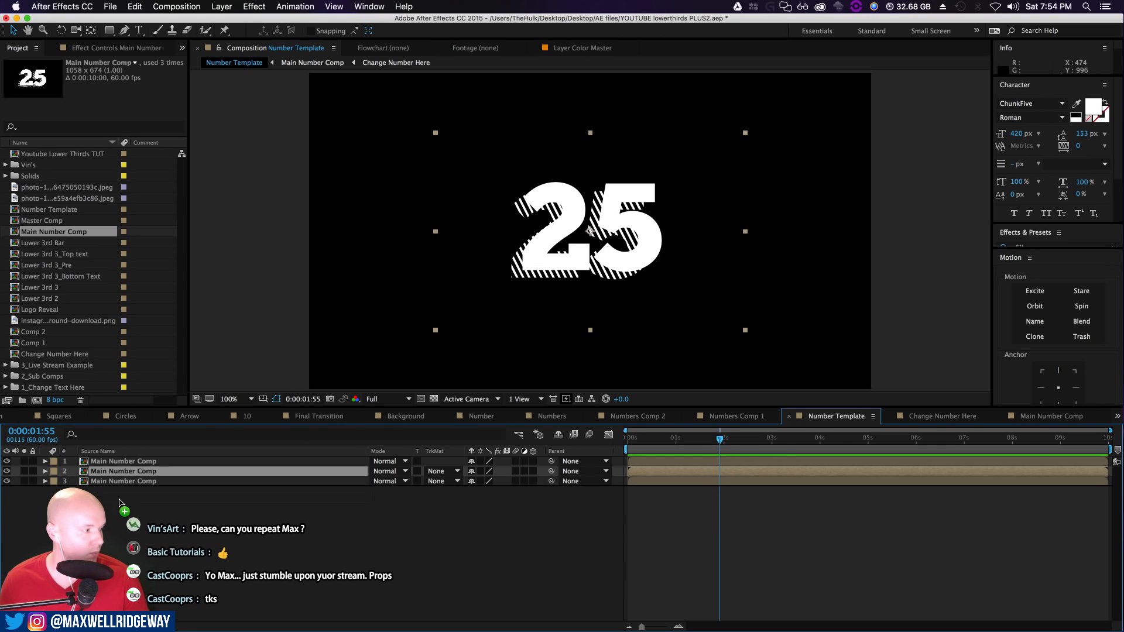
click(117, 480)
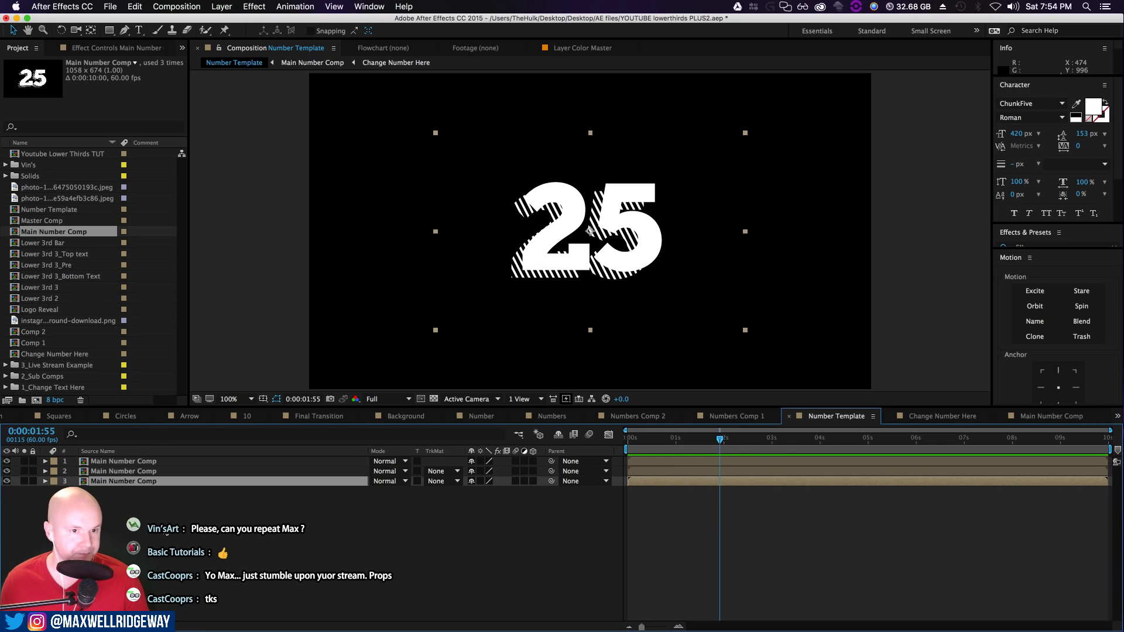
click(117, 472)
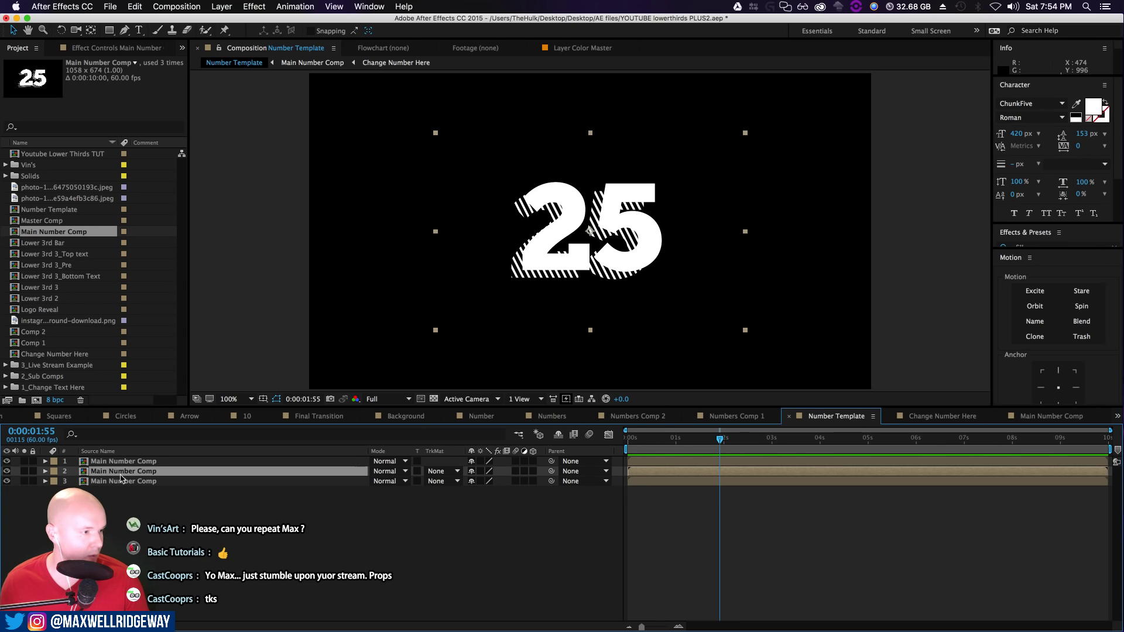
Add a red Stroke layer style to the middle Main Number Comp layer and expand the stroke's settings
right_click(114, 474)
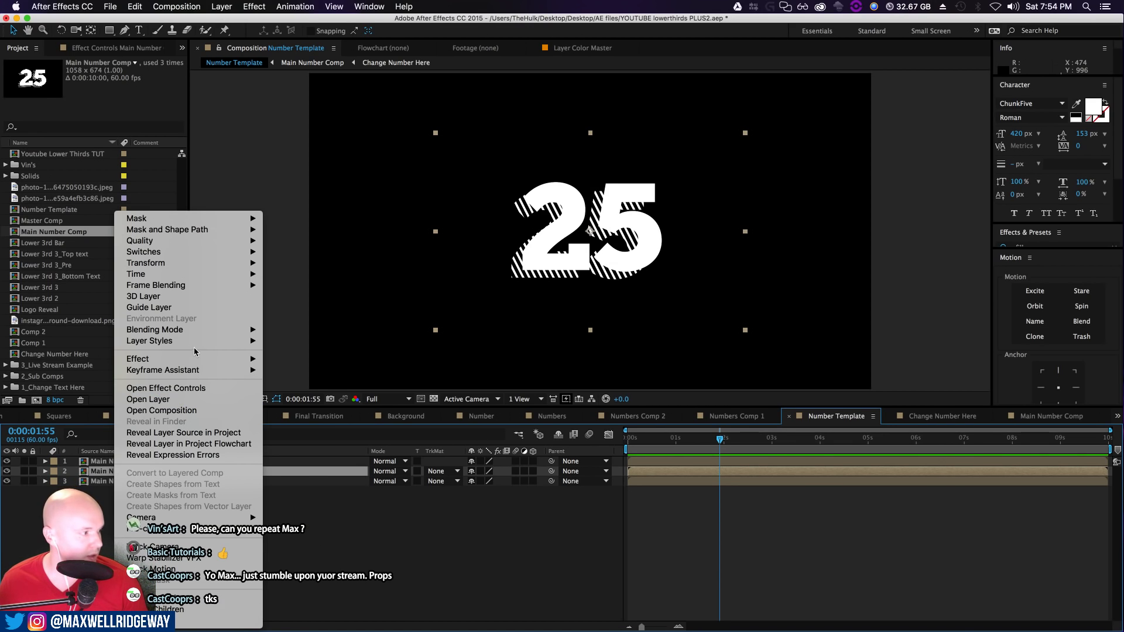
mouse_move(198, 346)
click(287, 470)
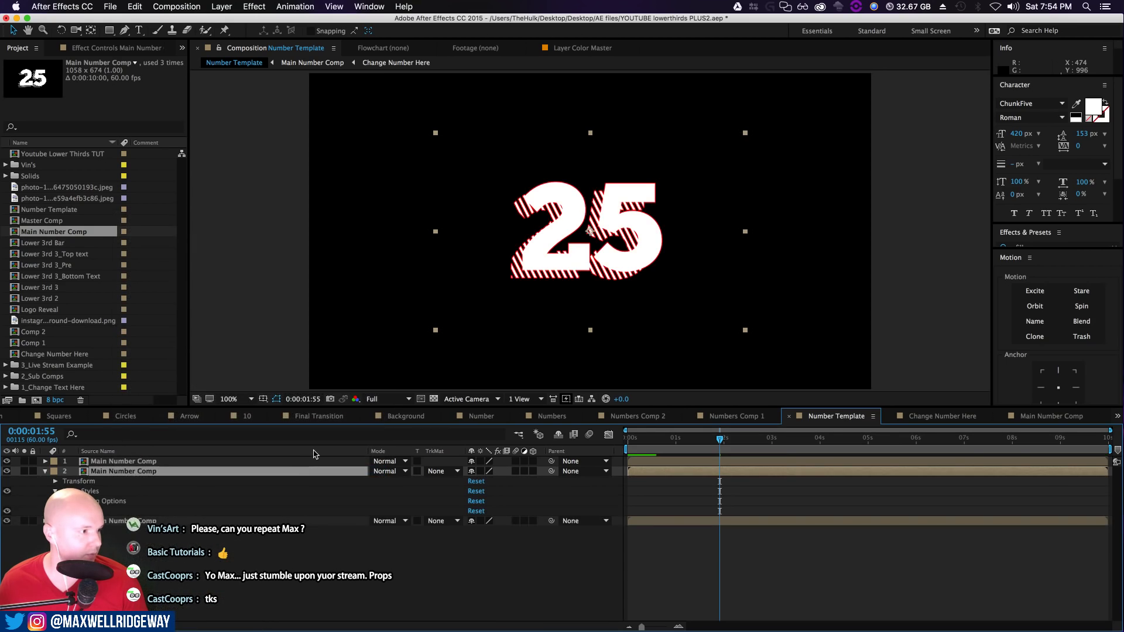
click(65, 511)
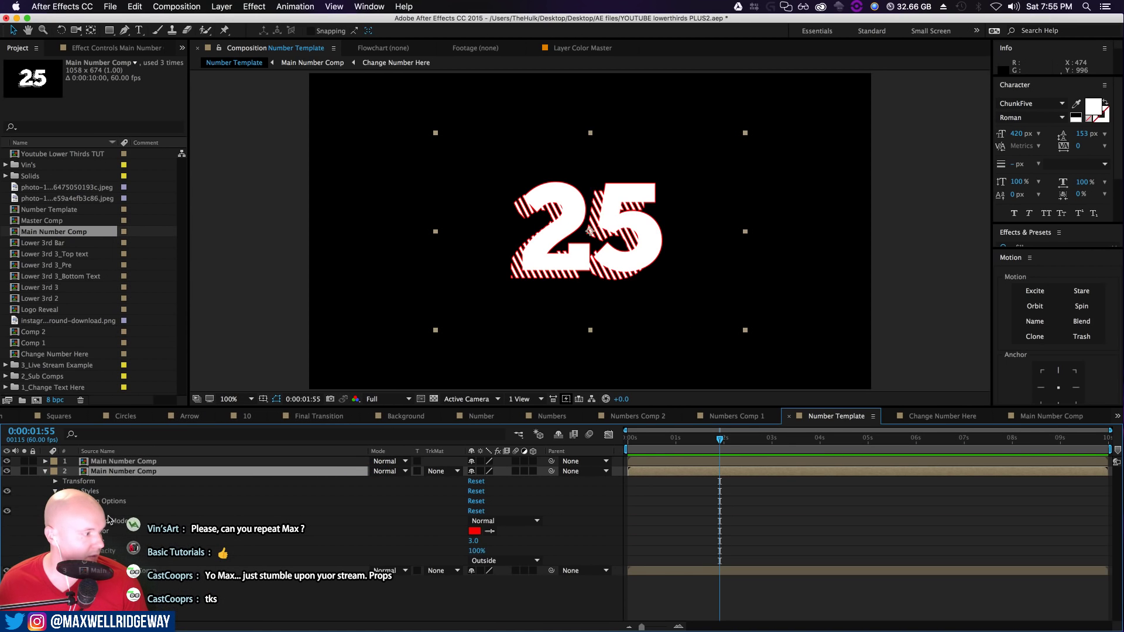
Try a stroke size of 5.7 on the middle Main Number Comp layer, undo it, and collapse the layer's properties
drag(474, 540, 489, 540)
scroll(520, 239, up, 2)
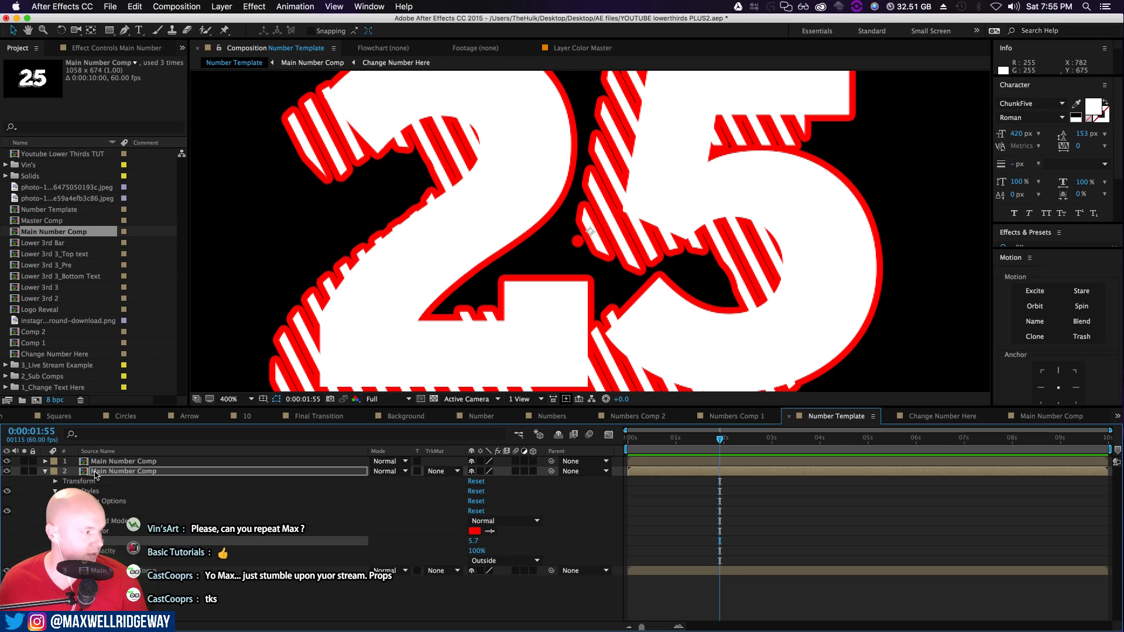
key(super+z)
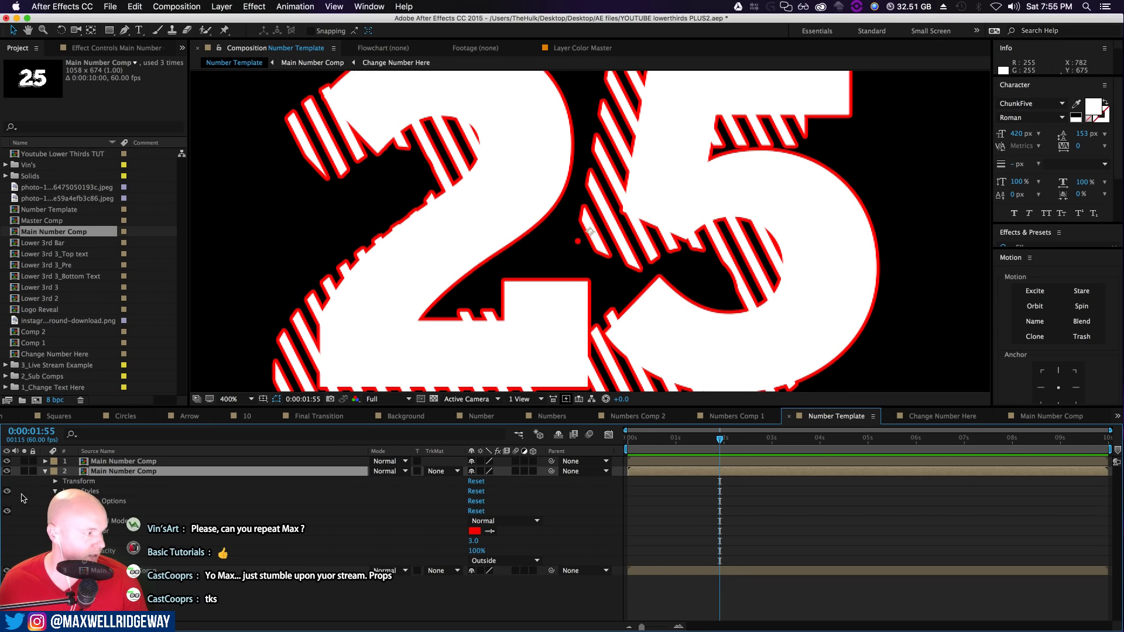
click(44, 471)
click(117, 490)
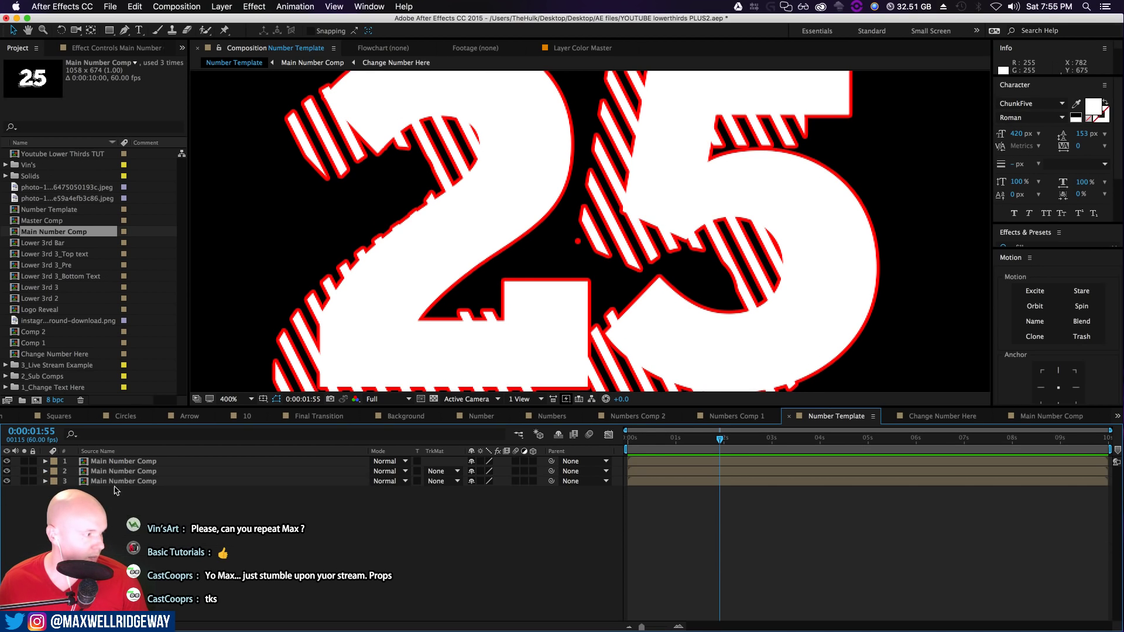
Open Main Number Comp from the top layer and toggle the striped Change Number Here layer's visibility to inspect it
click(120, 463)
click(124, 472)
click(125, 482)
click(126, 471)
click(126, 463)
double_click(126, 462)
click(574, 265)
key(period)
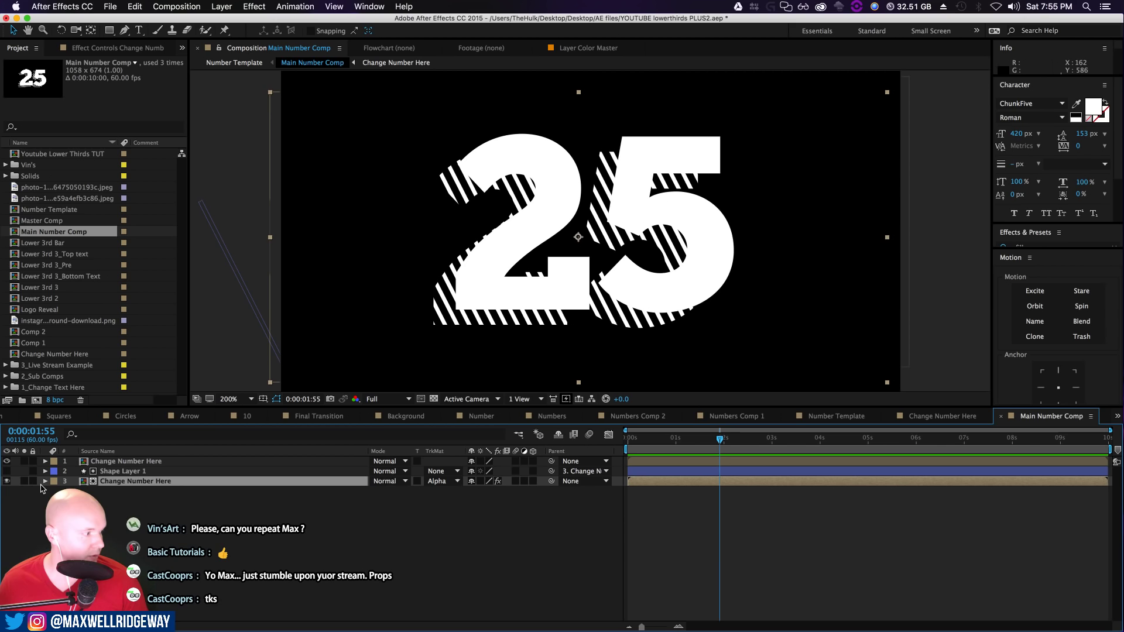
click(4, 482)
click(5, 481)
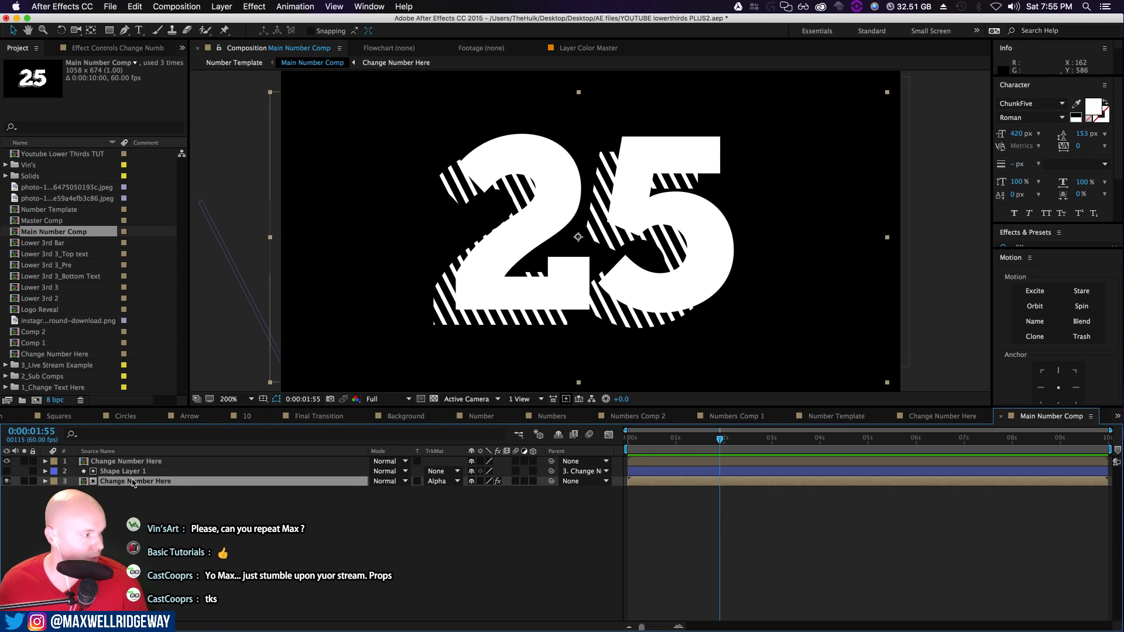
Duplicate the striped Change Number Here layer, place the copy at the bottom of the stack, and remove its track matte
key(super+d)
drag(115, 475, 121, 508)
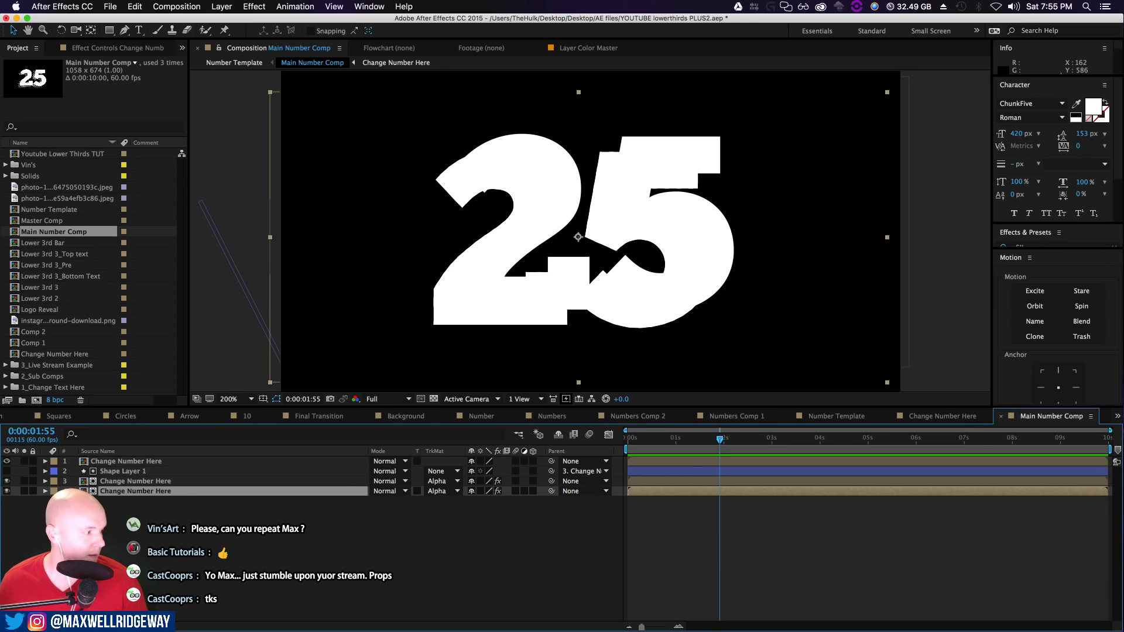
click(443, 492)
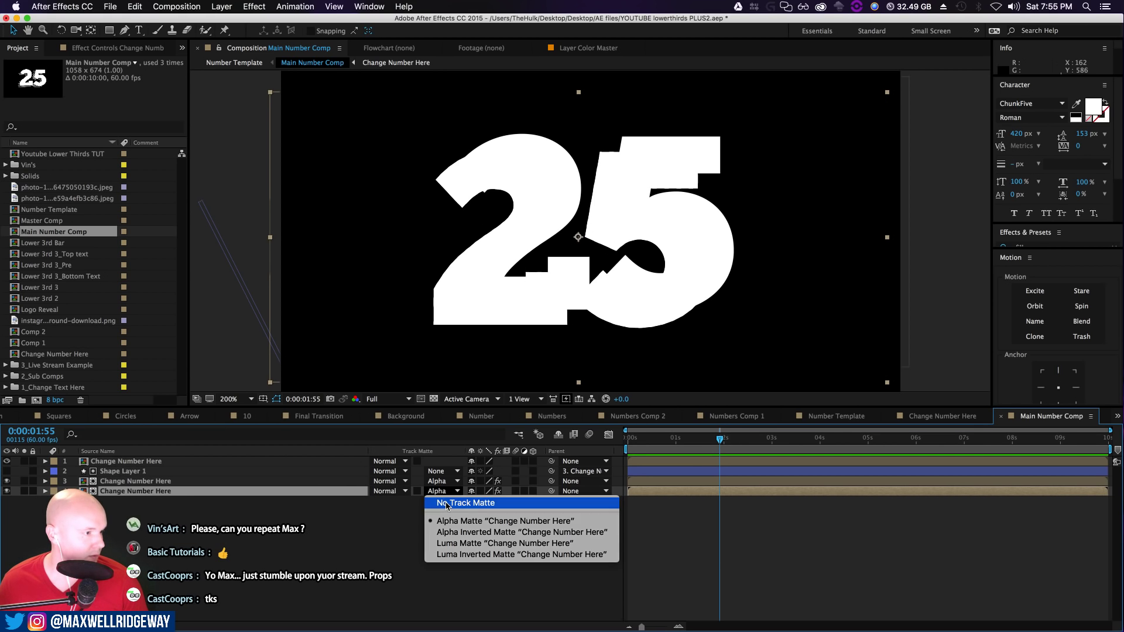
click(446, 504)
Set the Fill effect color of the bottom Change Number Here layer to black
click(46, 491)
click(76, 550)
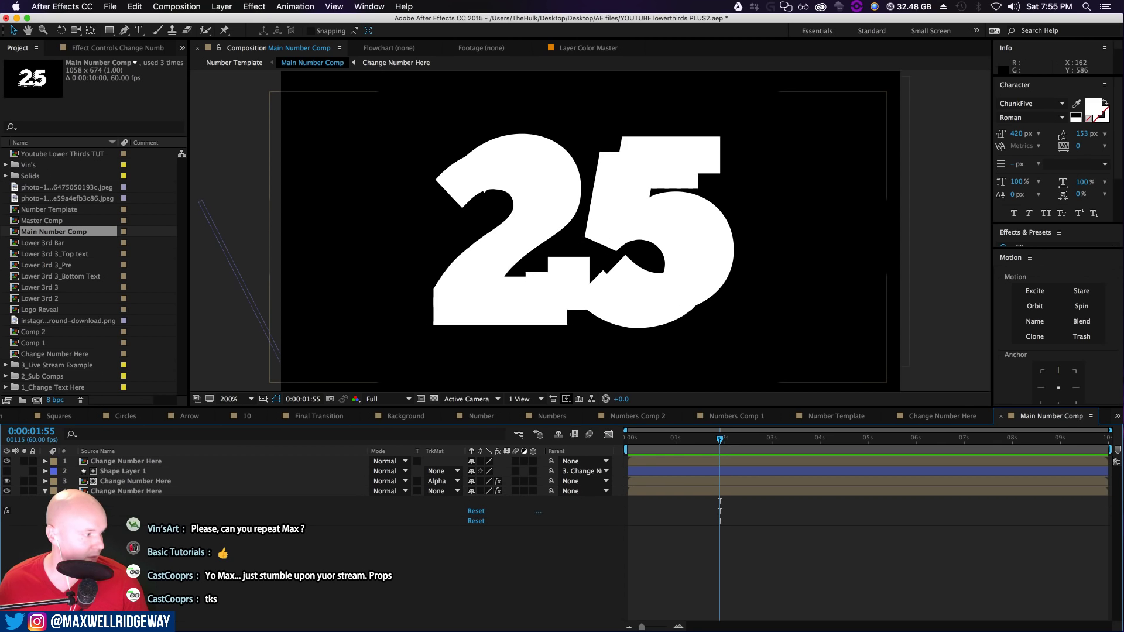
click(61, 511)
click(474, 541)
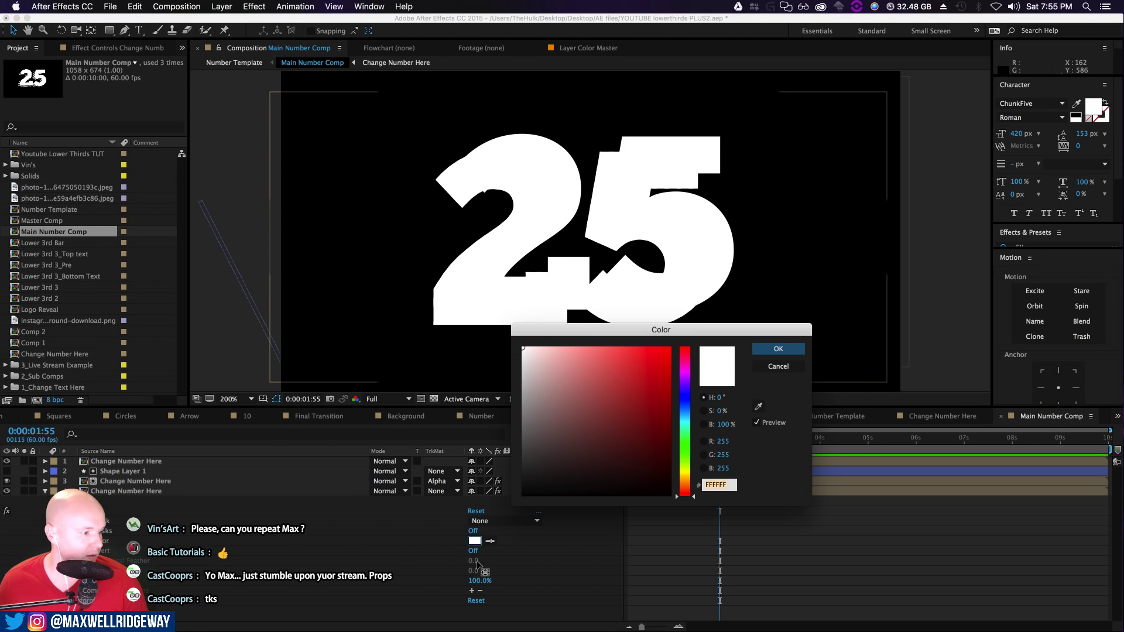
click(419, 541)
click(778, 349)
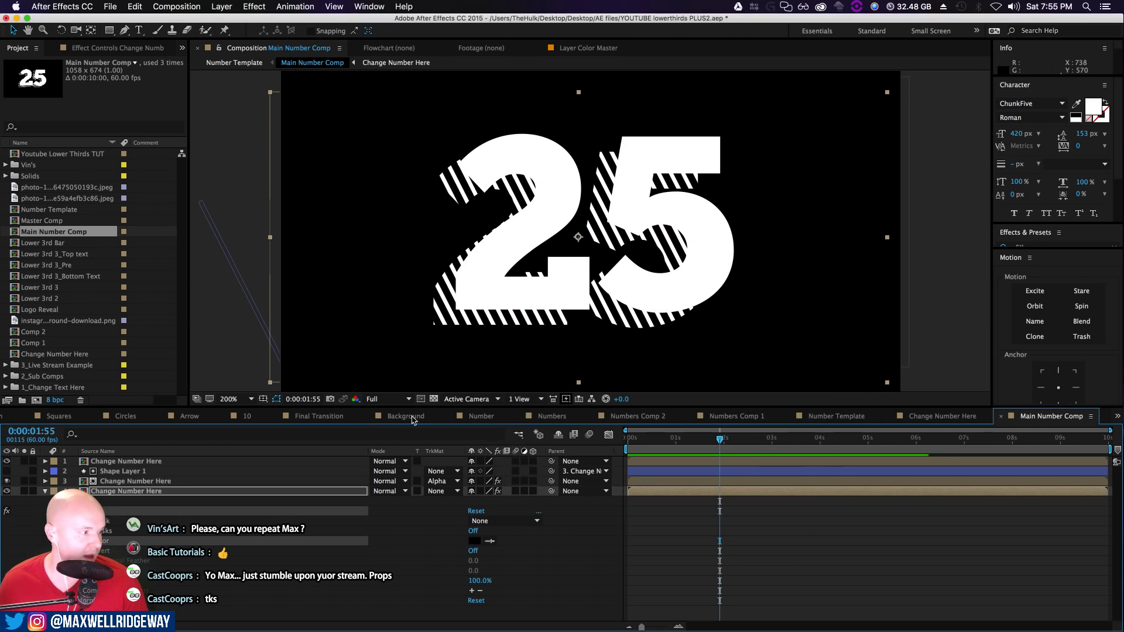
Turn on the transparency grid to check the black backing behind the stripes, and collapse the bottom layer's properties
click(433, 398)
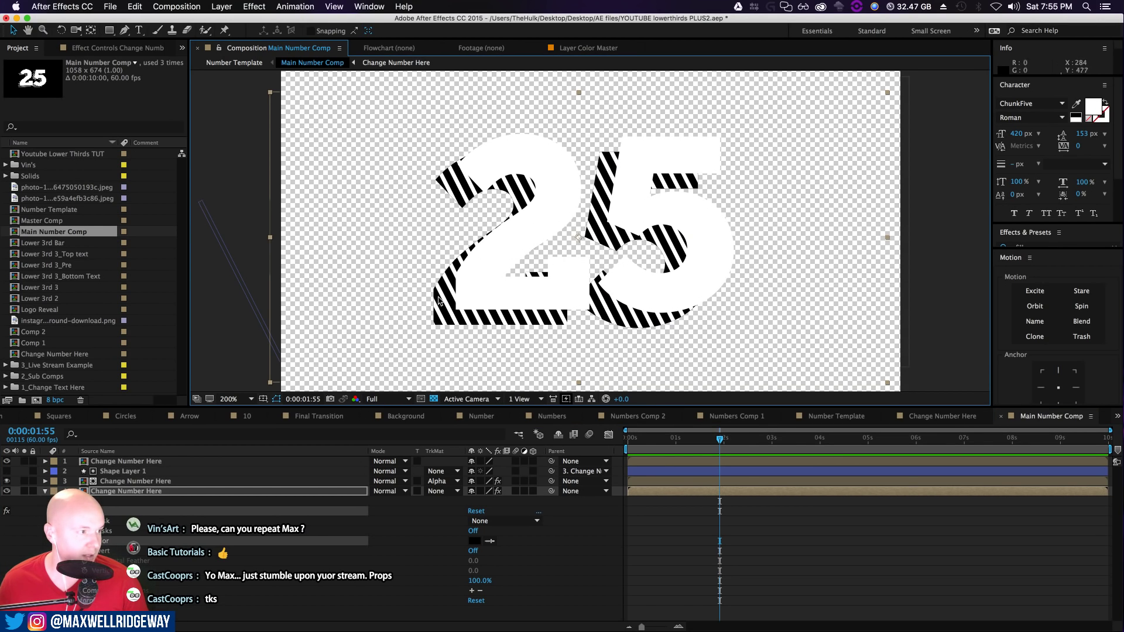
click(138, 481)
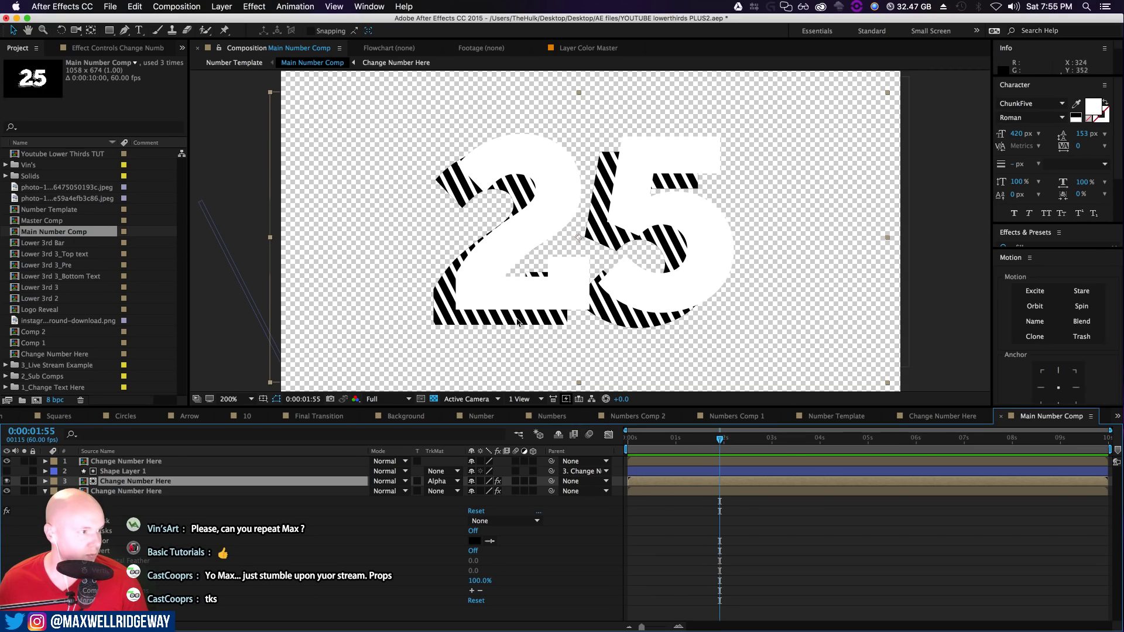
click(529, 228)
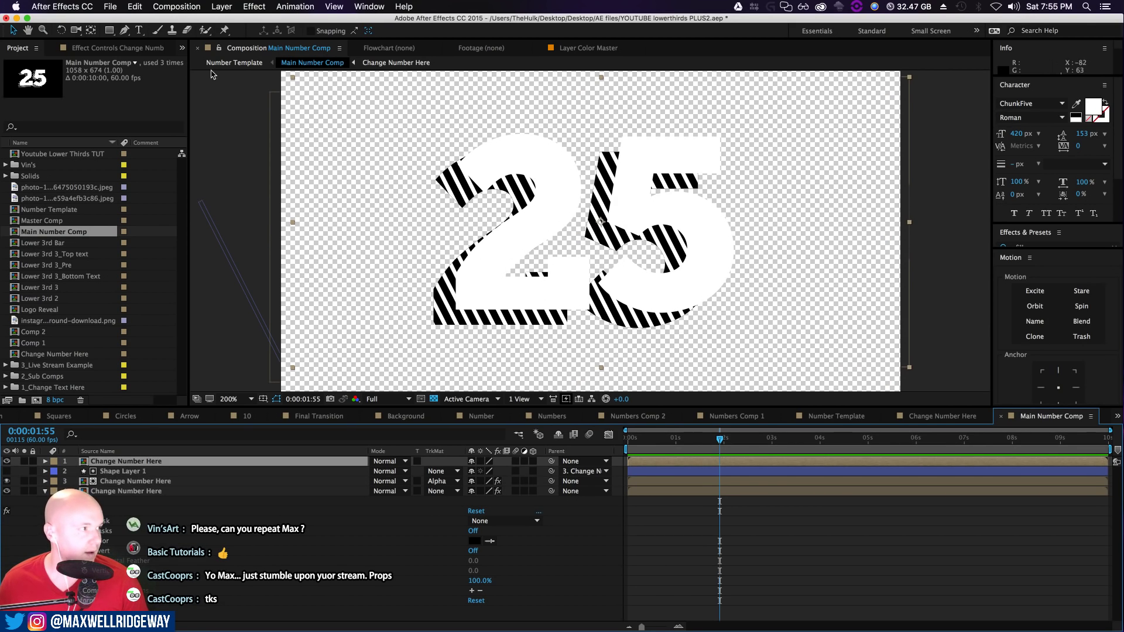
click(44, 494)
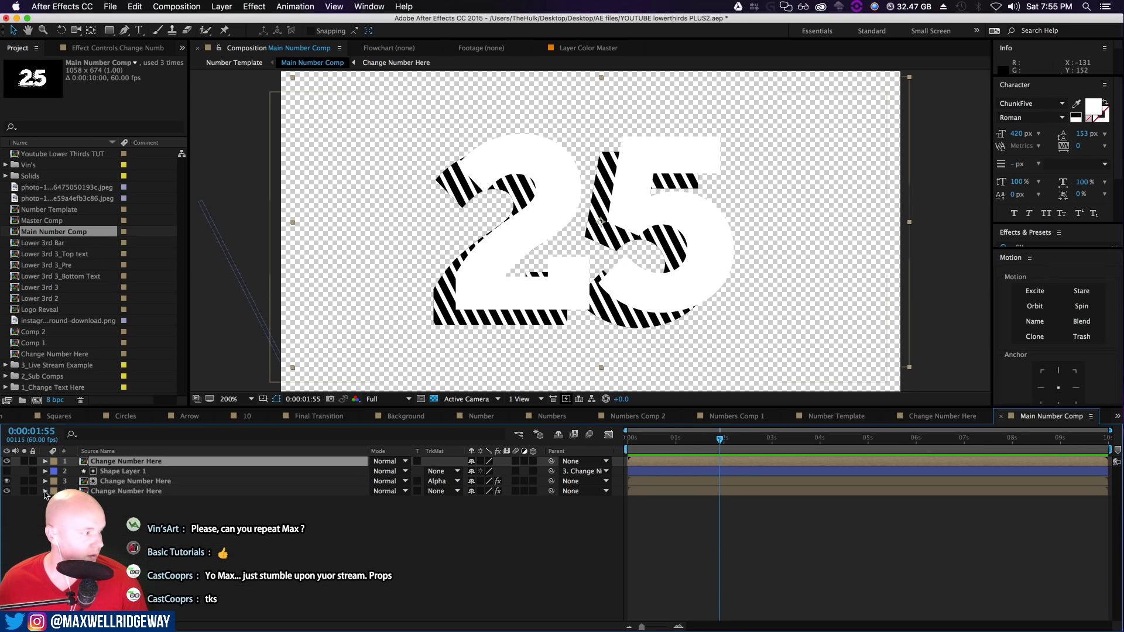
click(125, 505)
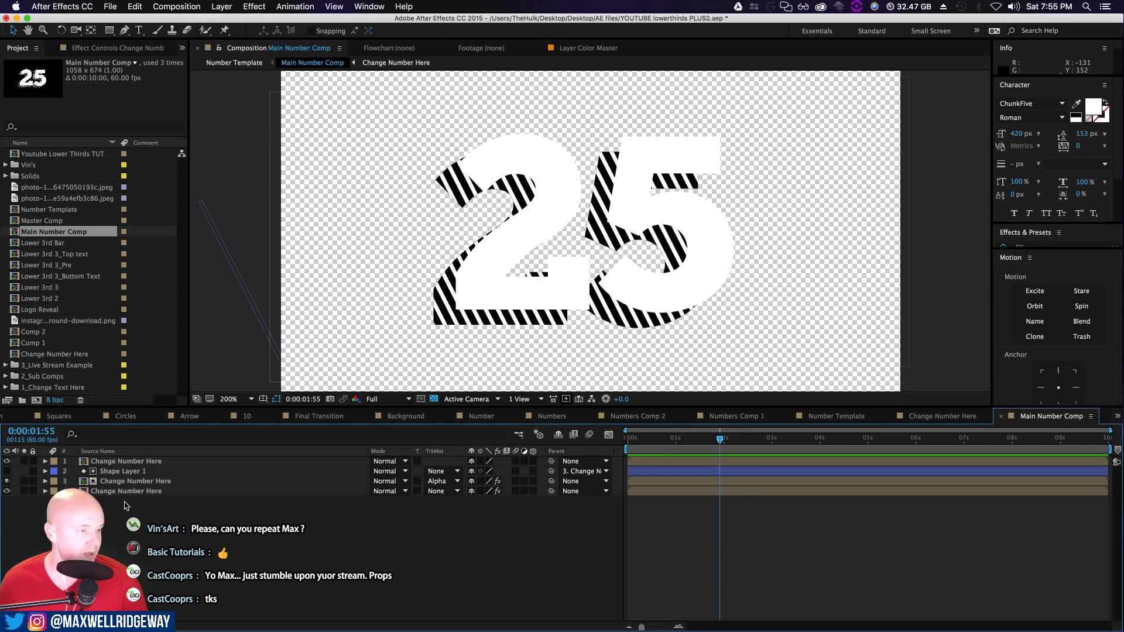
Open the Change Number Here composition and change its number text to 15
double_click(128, 465)
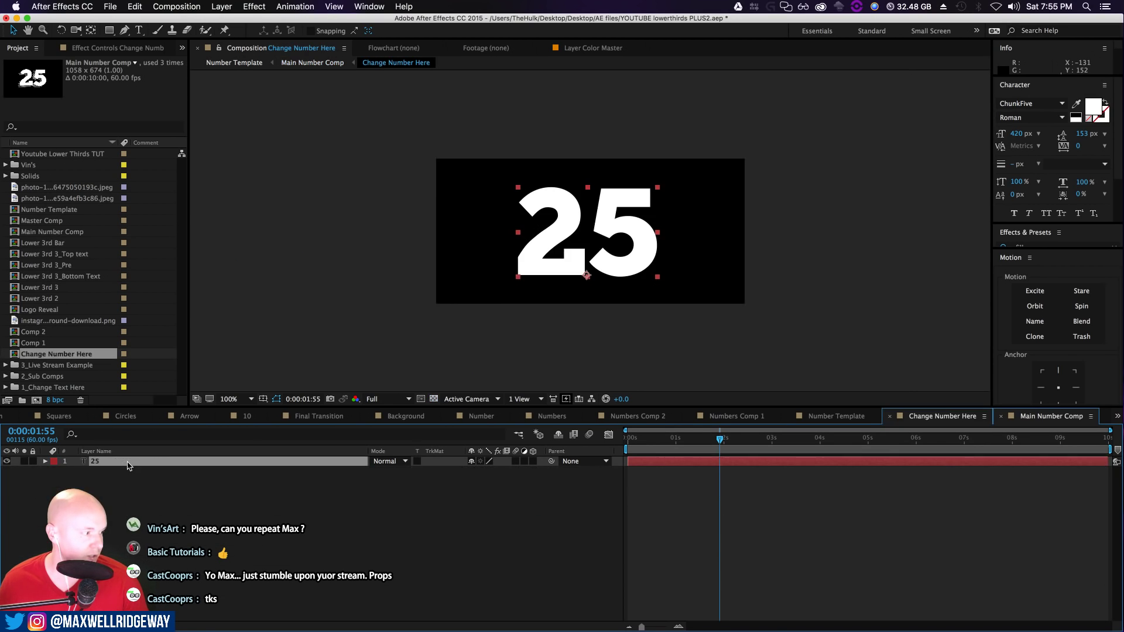
double_click(622, 251)
text(15)
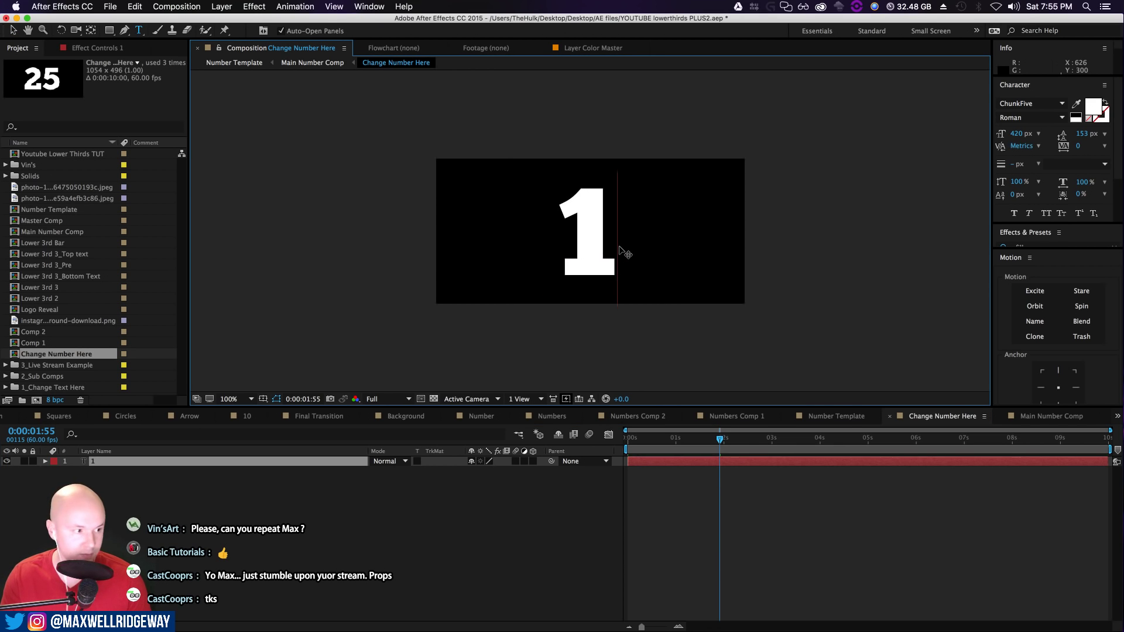
Check the changed number's stripes, black backing and outline in Main Number Comp and in Number Template
click(313, 62)
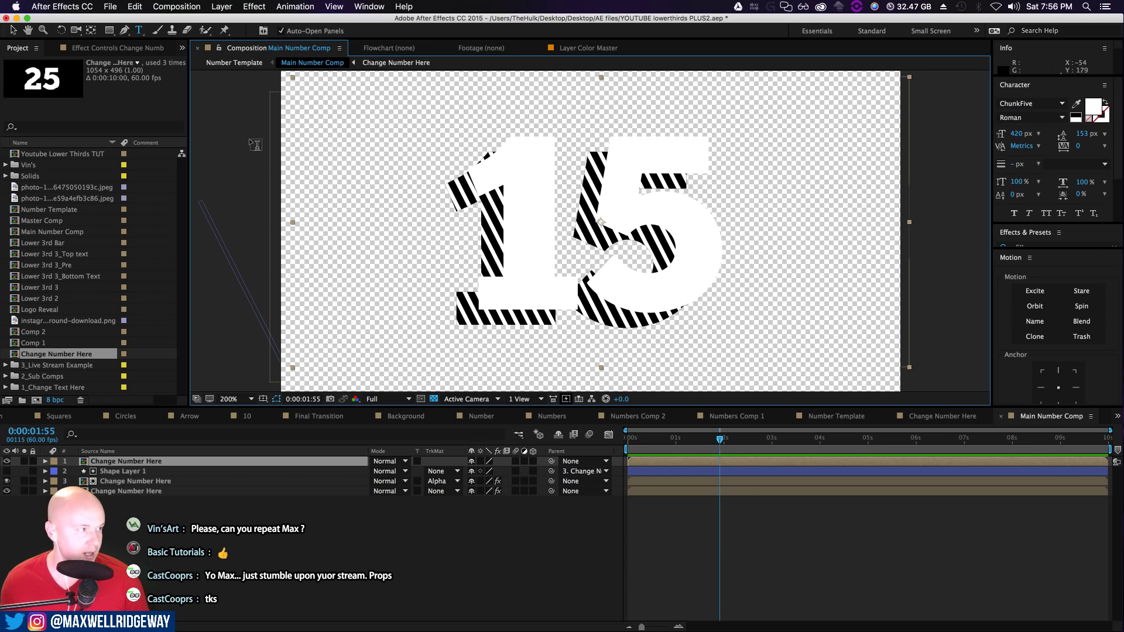
click(235, 62)
scroll(496, 222, down, 2)
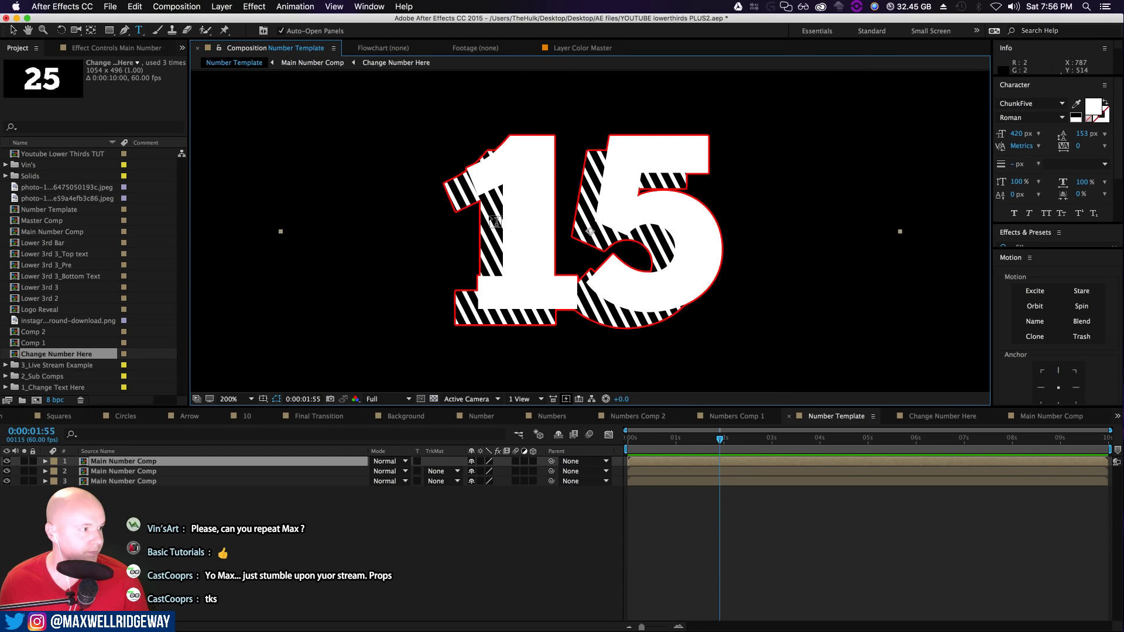
scroll(496, 222, up, 1)
key(v)
scroll(525, 228, down, 1)
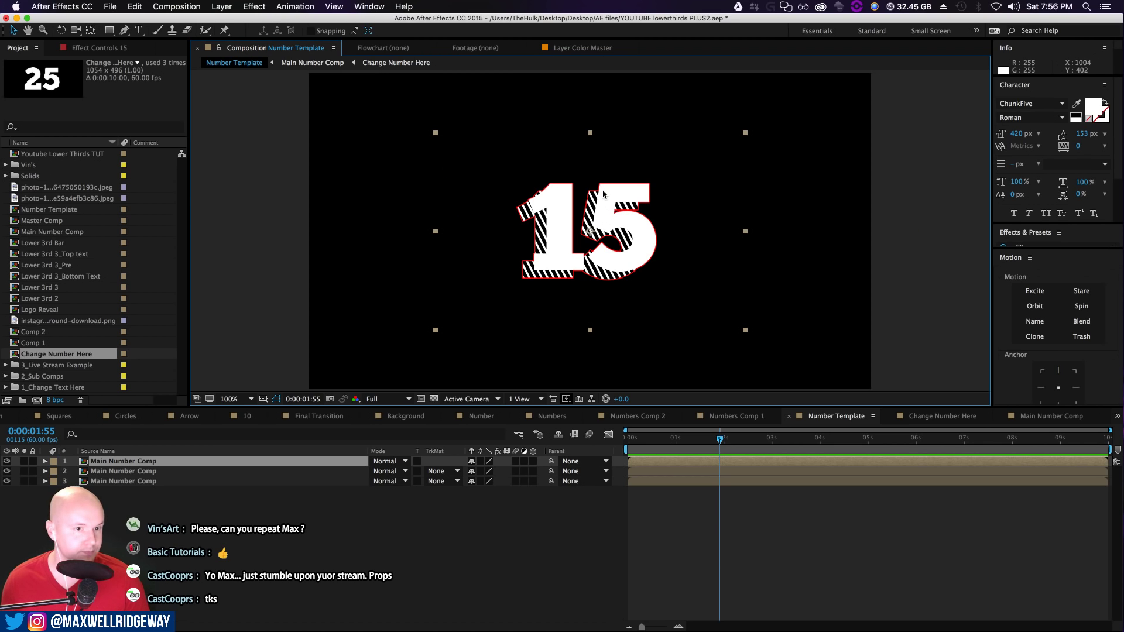
scroll(622, 261, up, 1)
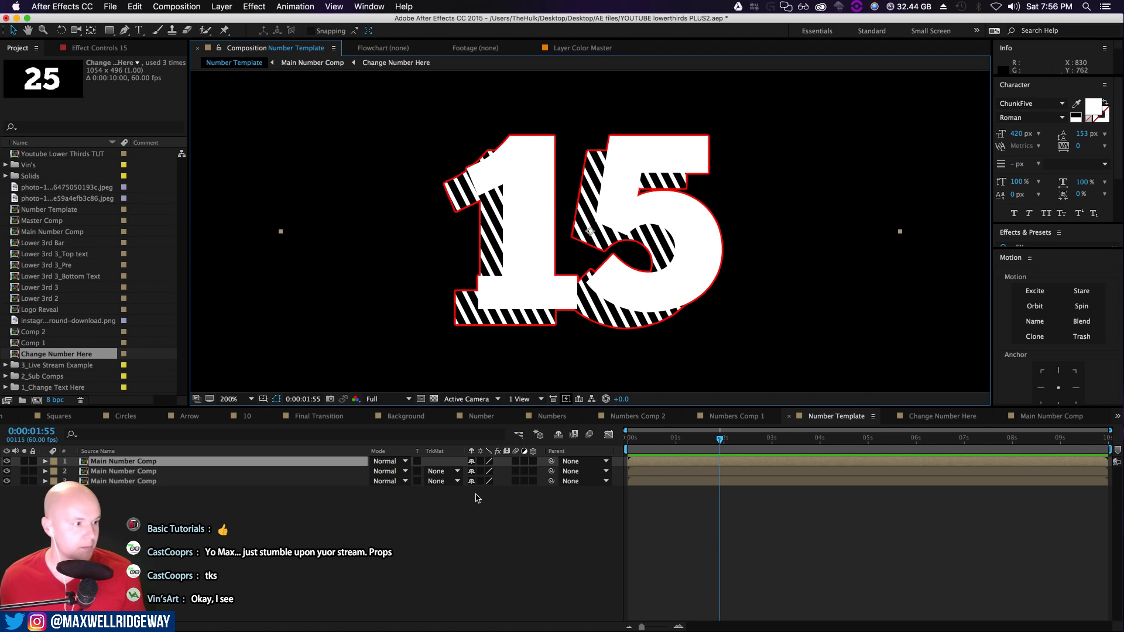
Increase the Stroke layer style size of the middle Main Number Comp layer to 9.1
click(145, 483)
click(142, 472)
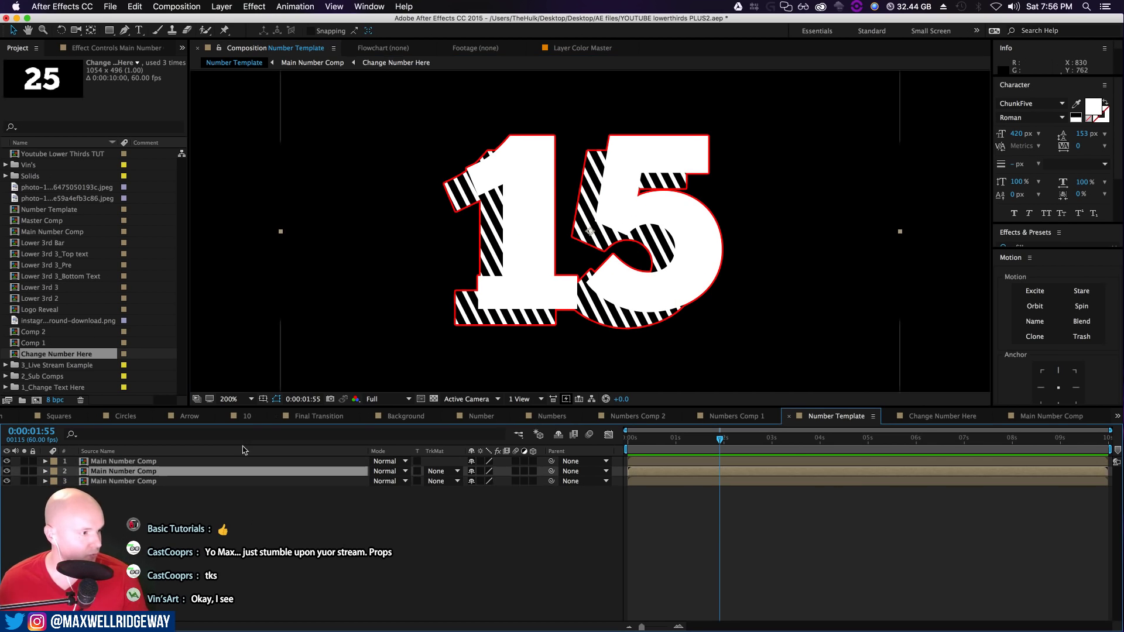
key(s)
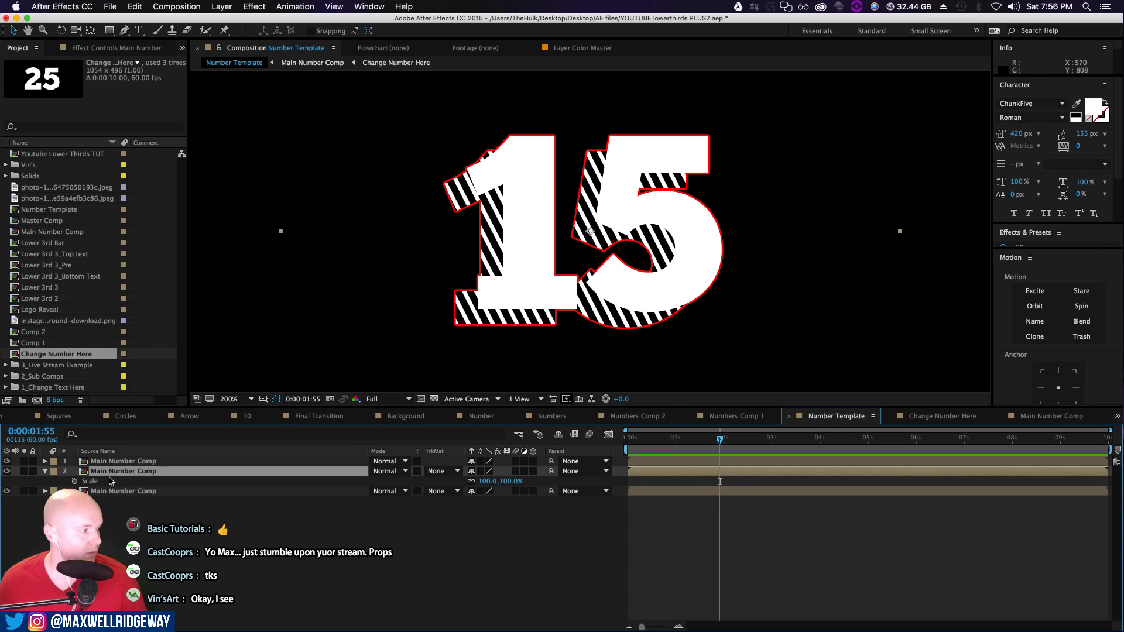
click(45, 471)
click(56, 481)
click(55, 541)
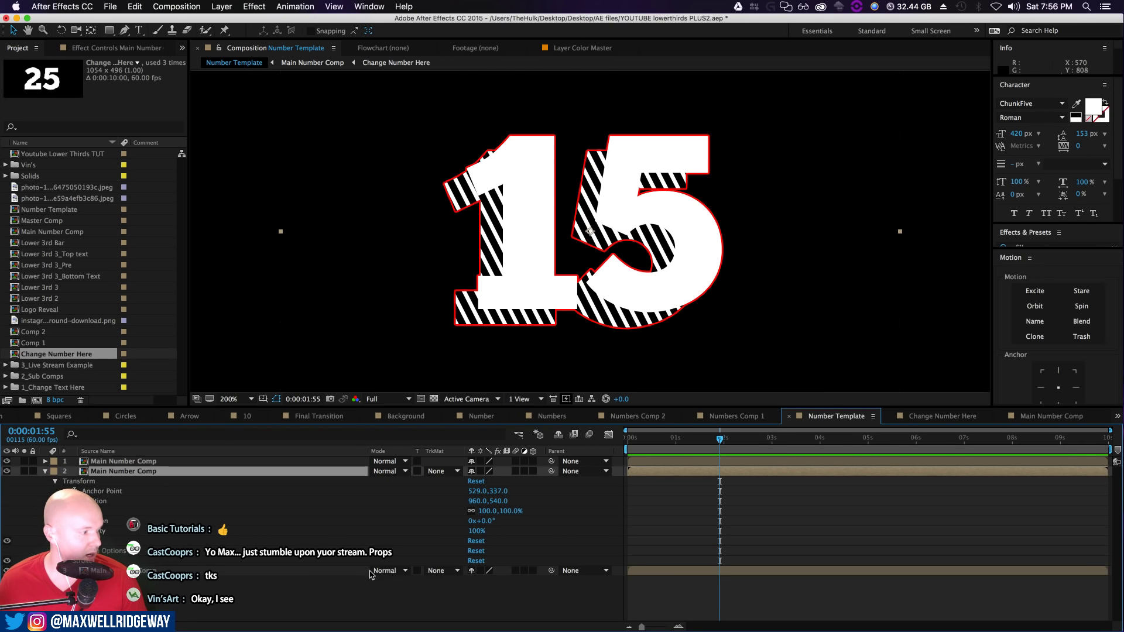
click(66, 561)
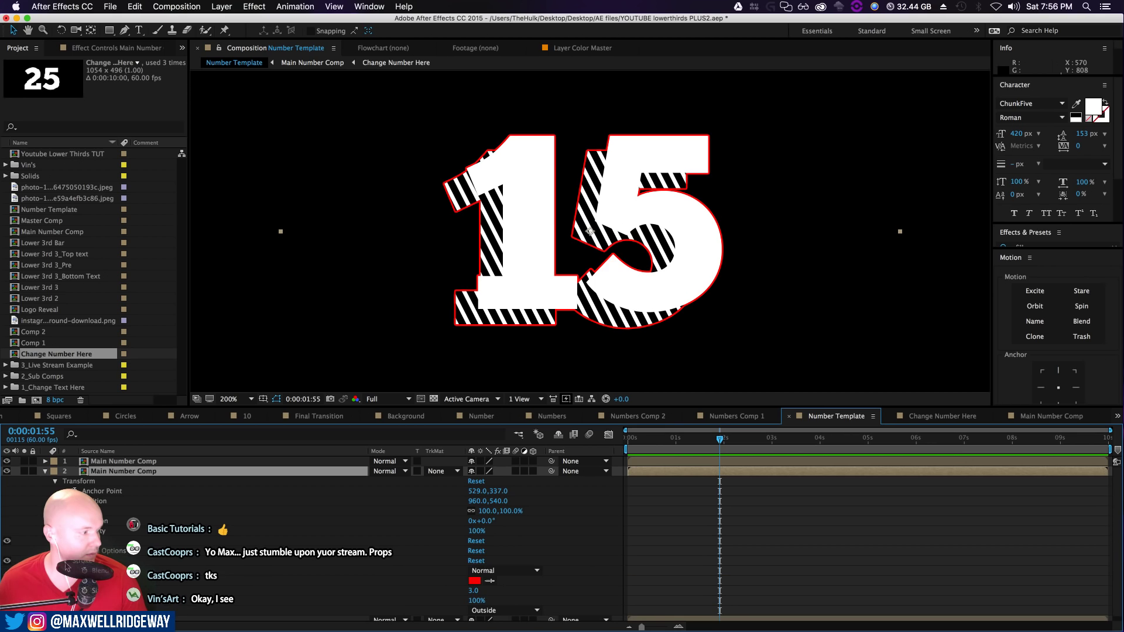
drag(472, 591, 512, 590)
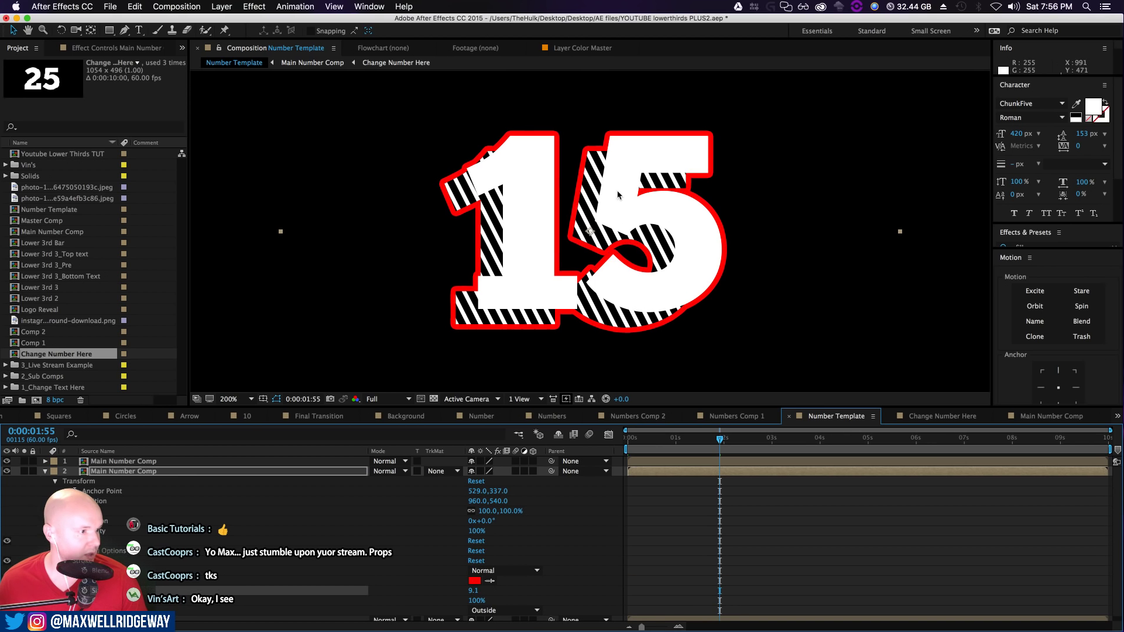
Delete the layer styles from the middle Main Number Comp layer and collapse its properties
click(82, 541)
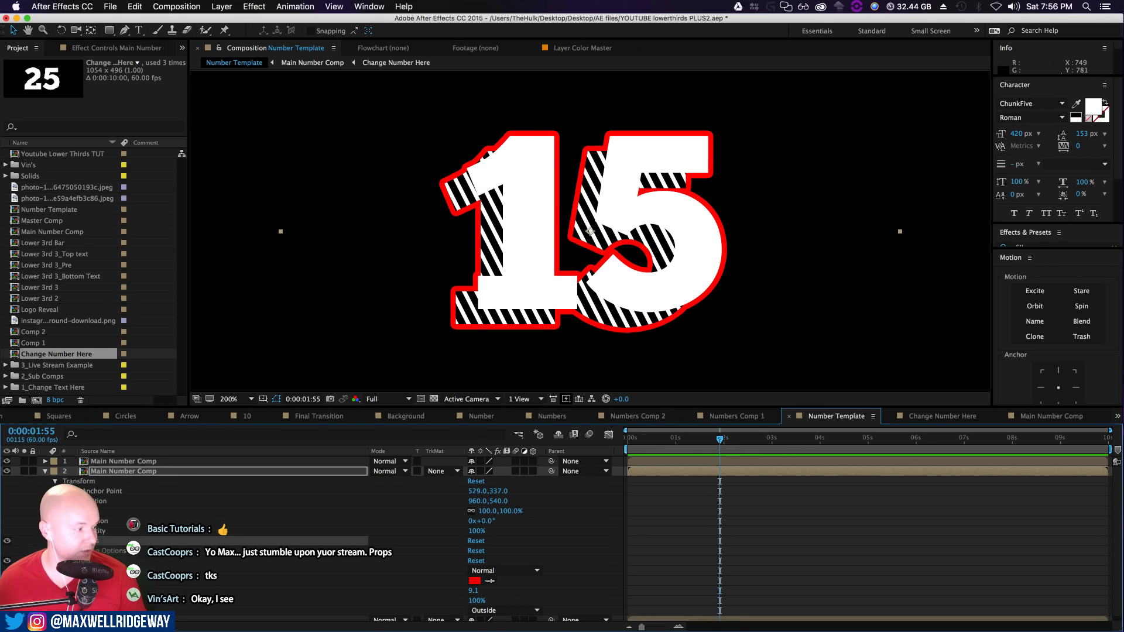
key(Delete)
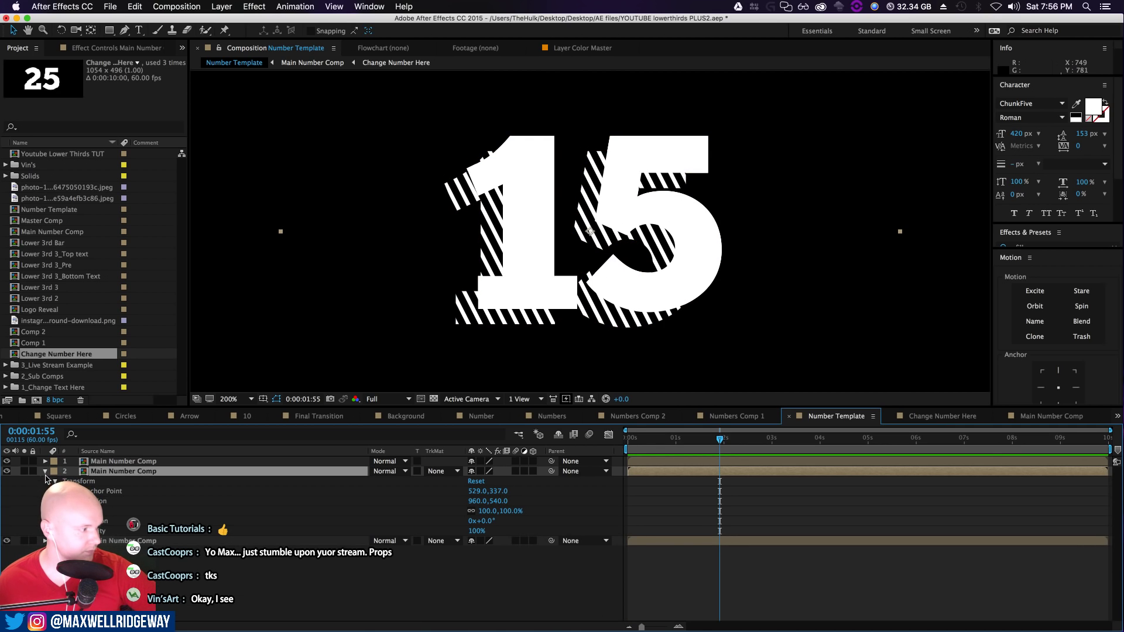
click(45, 471)
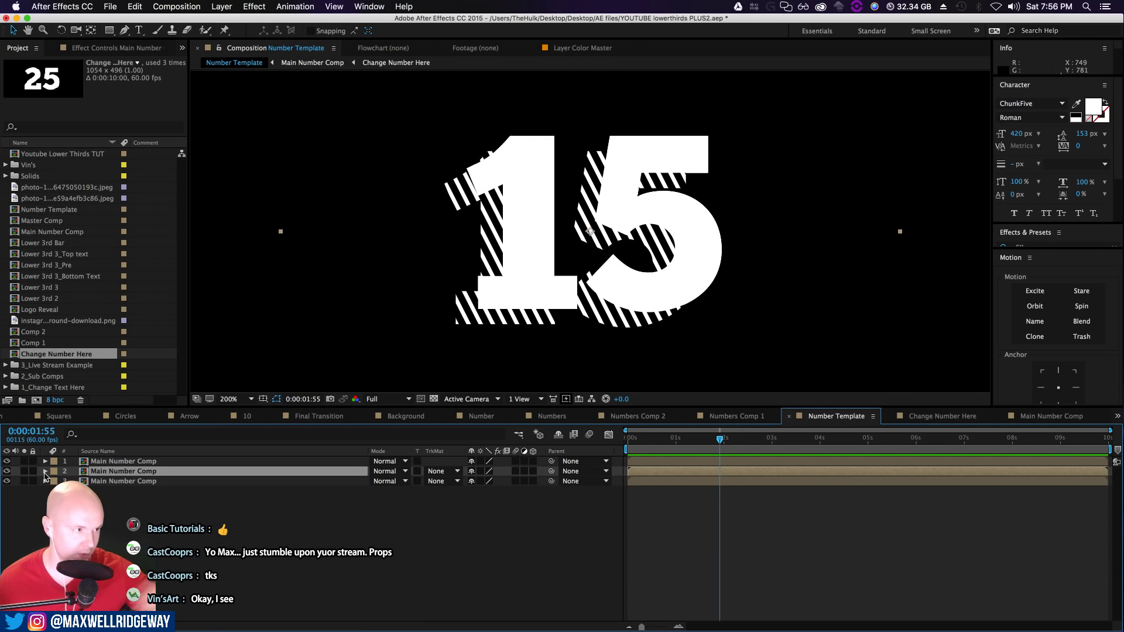
Pre-compose the middle Main Number Comp layer as "Stroke comp 1", leaving all attributes in Number Template
right_click(100, 474)
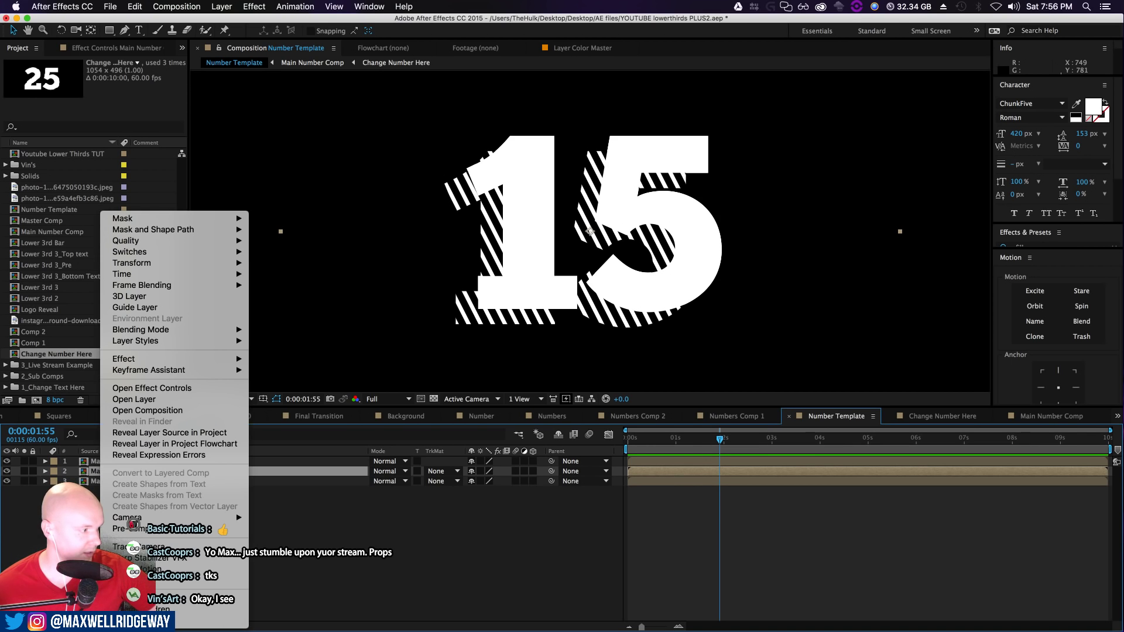
key(Escape)
right_click(134, 475)
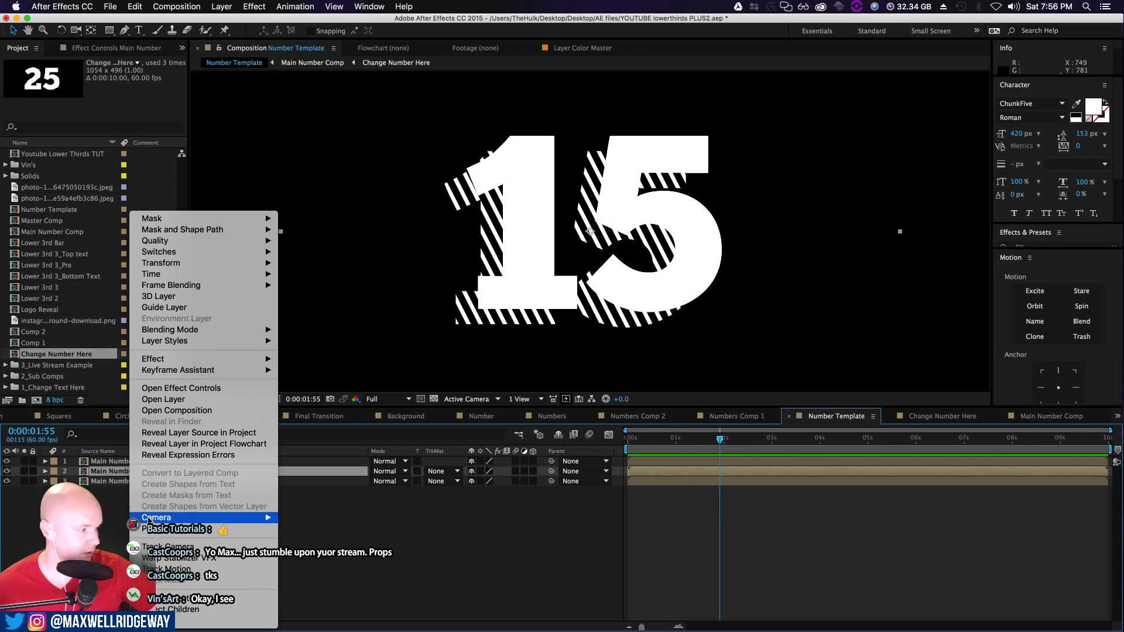
click(166, 530)
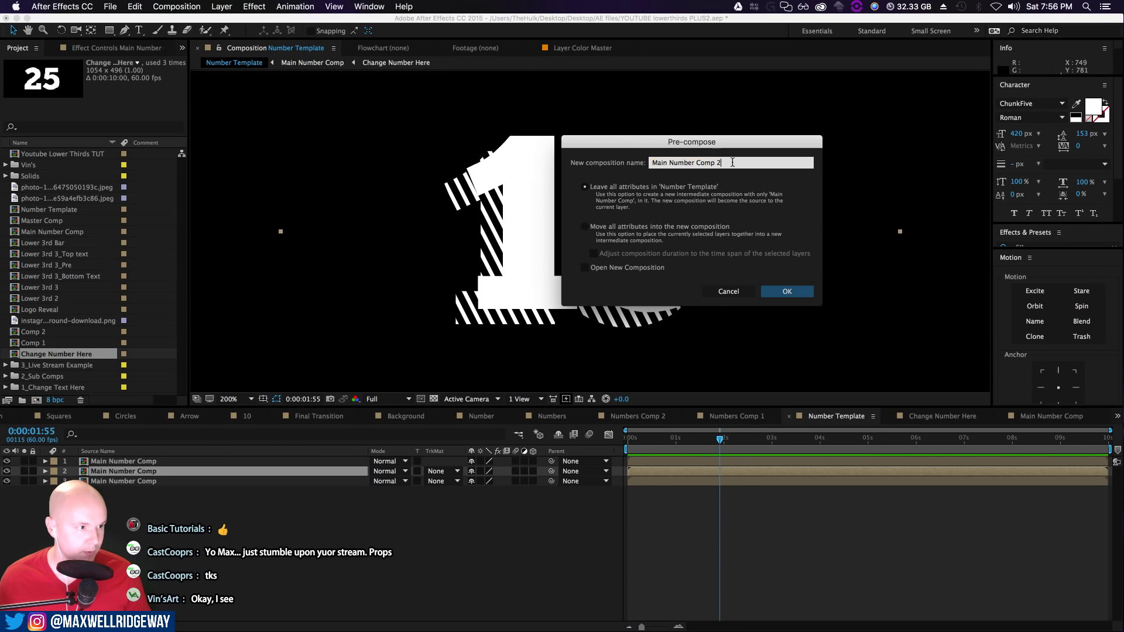
text(Stroke comp 1)
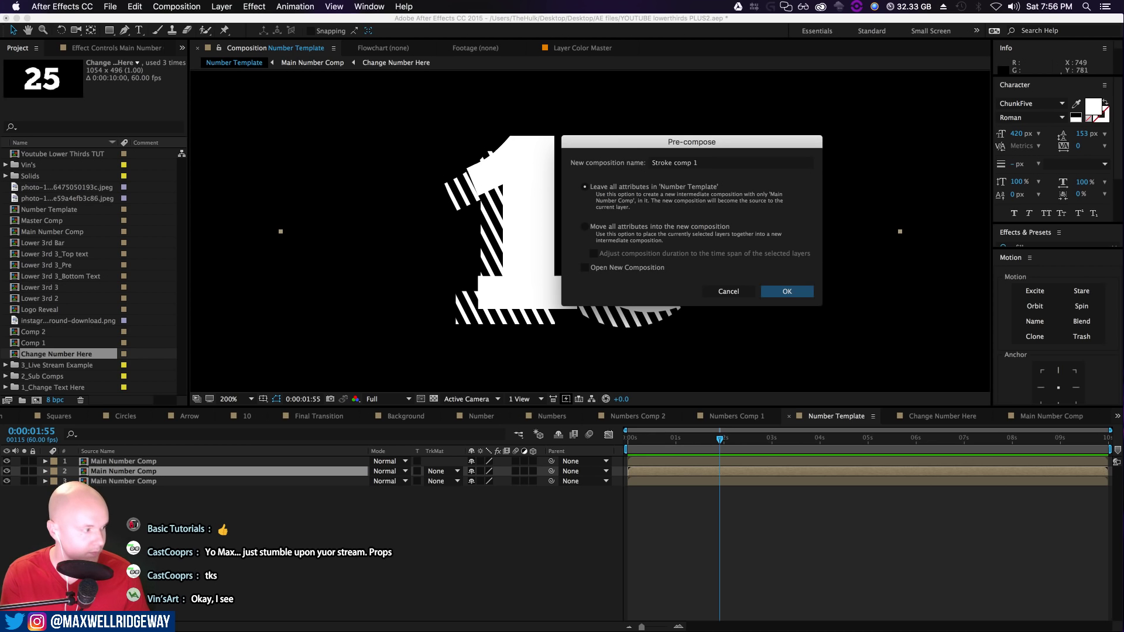
key(Return)
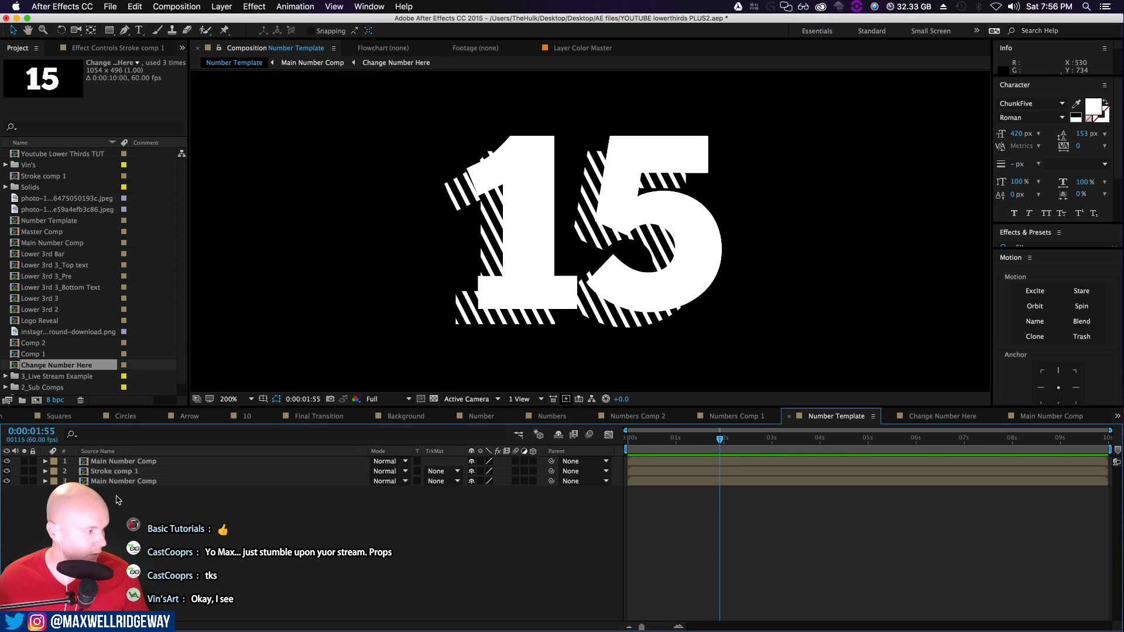
Pre-compose the bottom Main Number Comp layer as "Stoke comp 2", leaving all attributes in Number Template
right_click(117, 482)
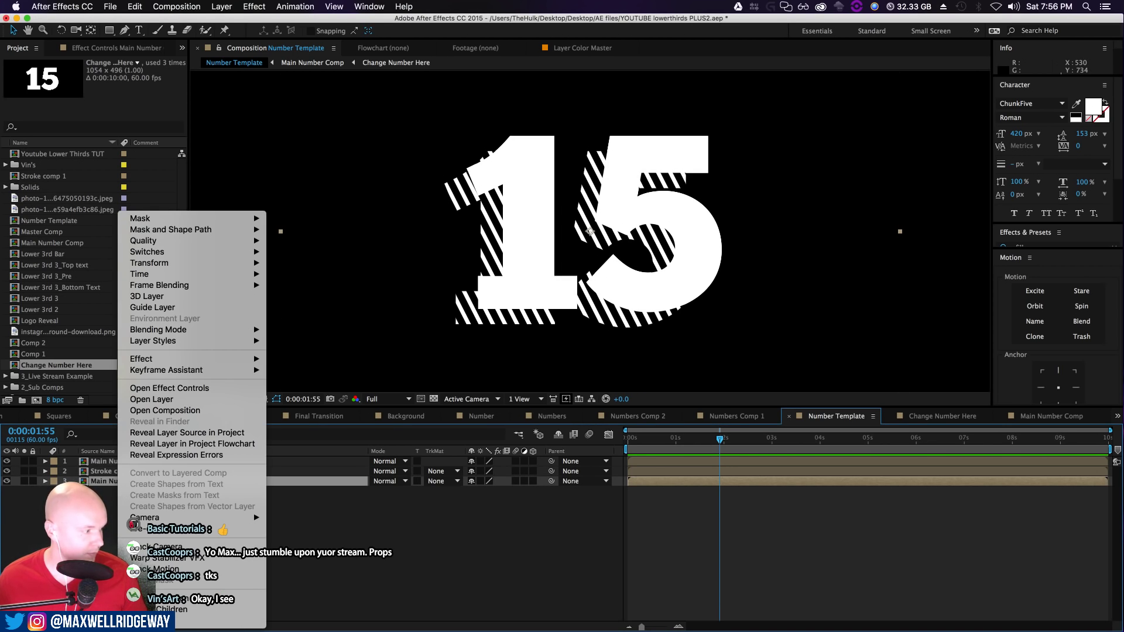
click(152, 529)
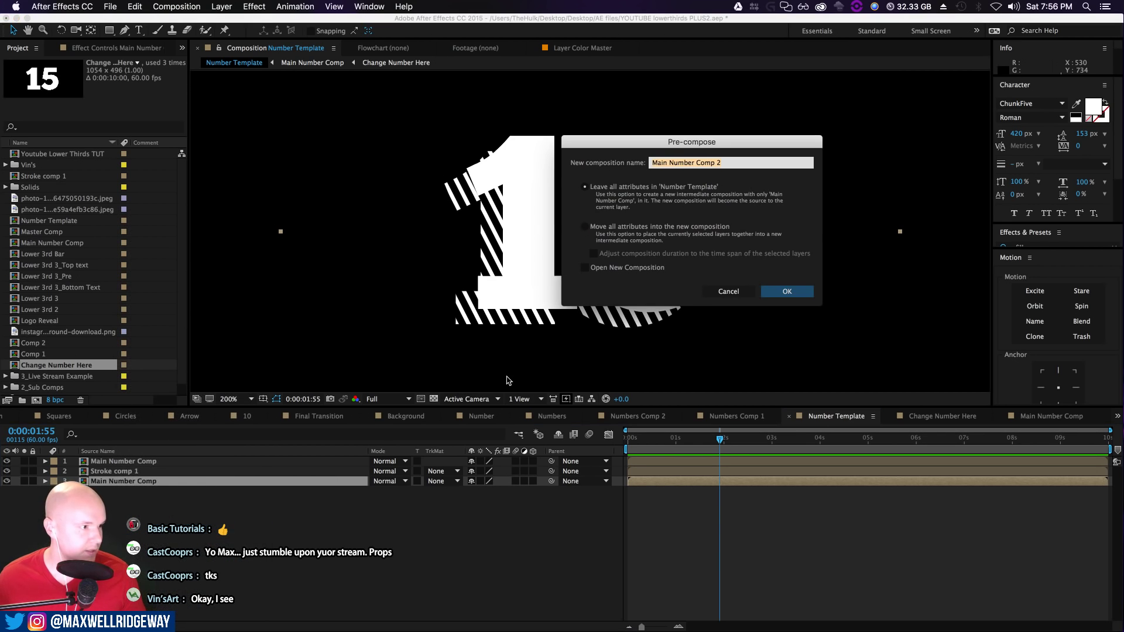
text(Stok)
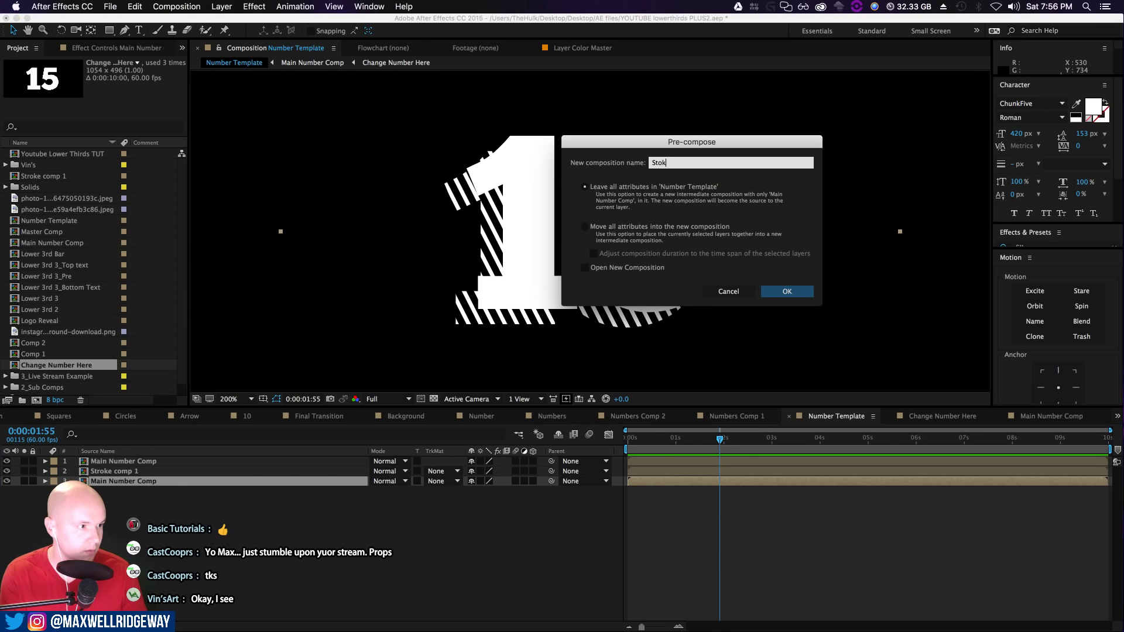
text(e comp 2)
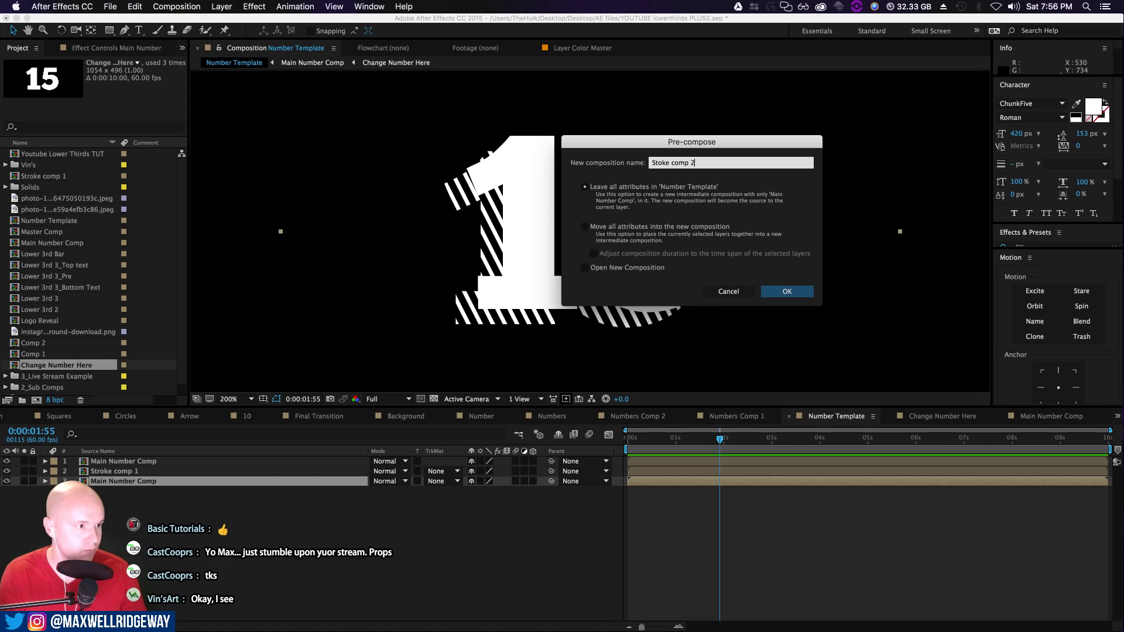
key(Return)
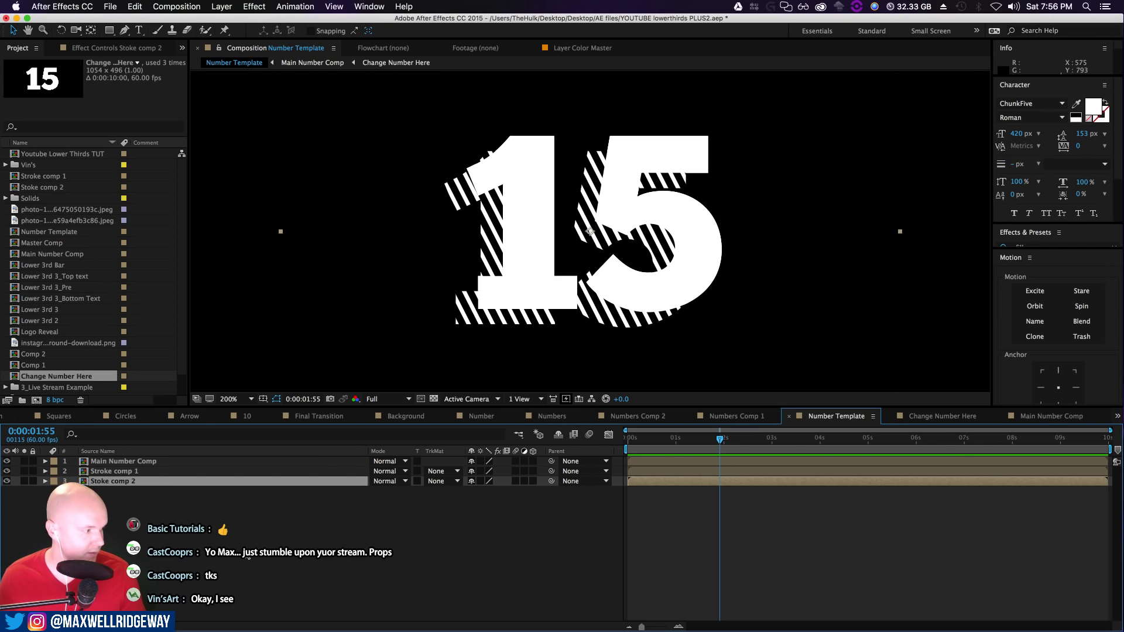
Open Stroke comp 1 and add a Stroke layer style to its Main Number Comp layer
click(116, 473)
double_click(115, 473)
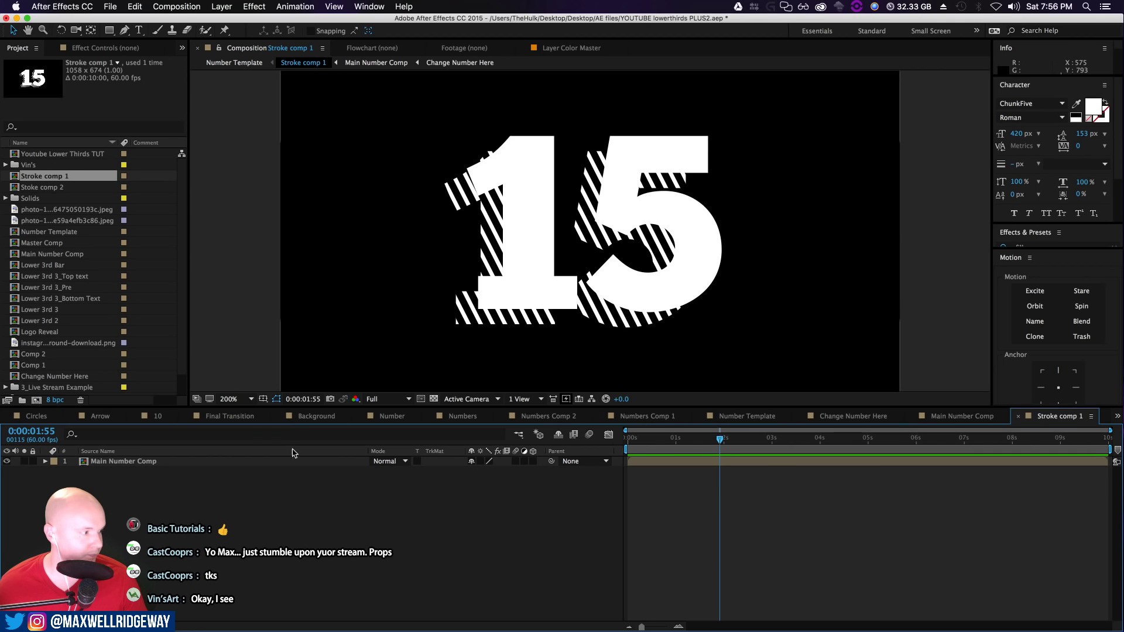
right_click(116, 461)
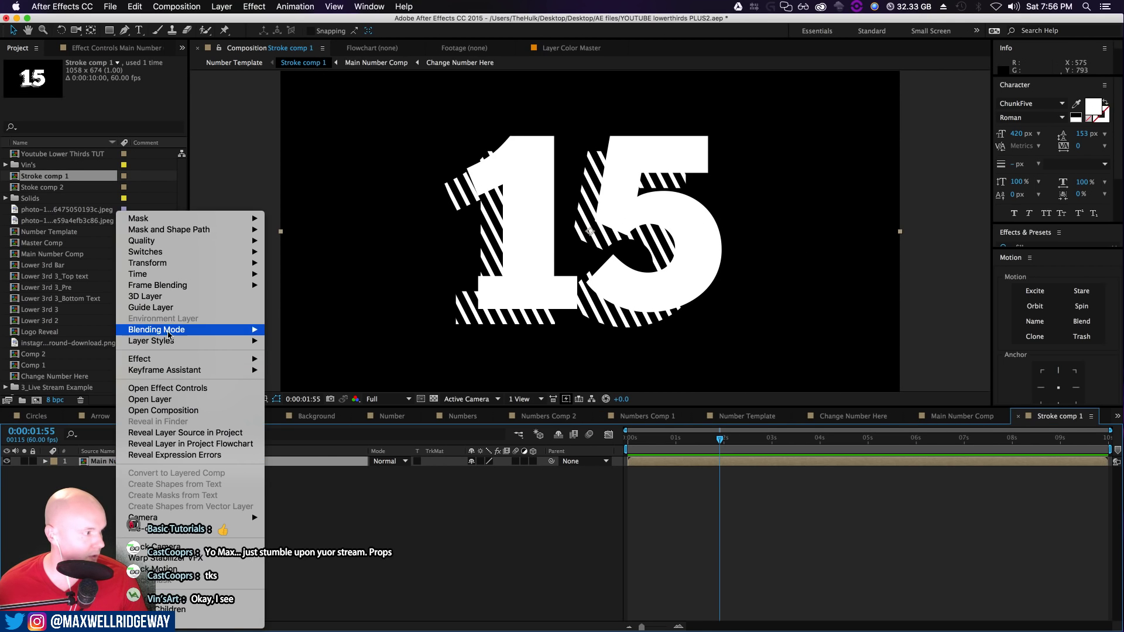
mouse_move(168, 342)
click(289, 472)
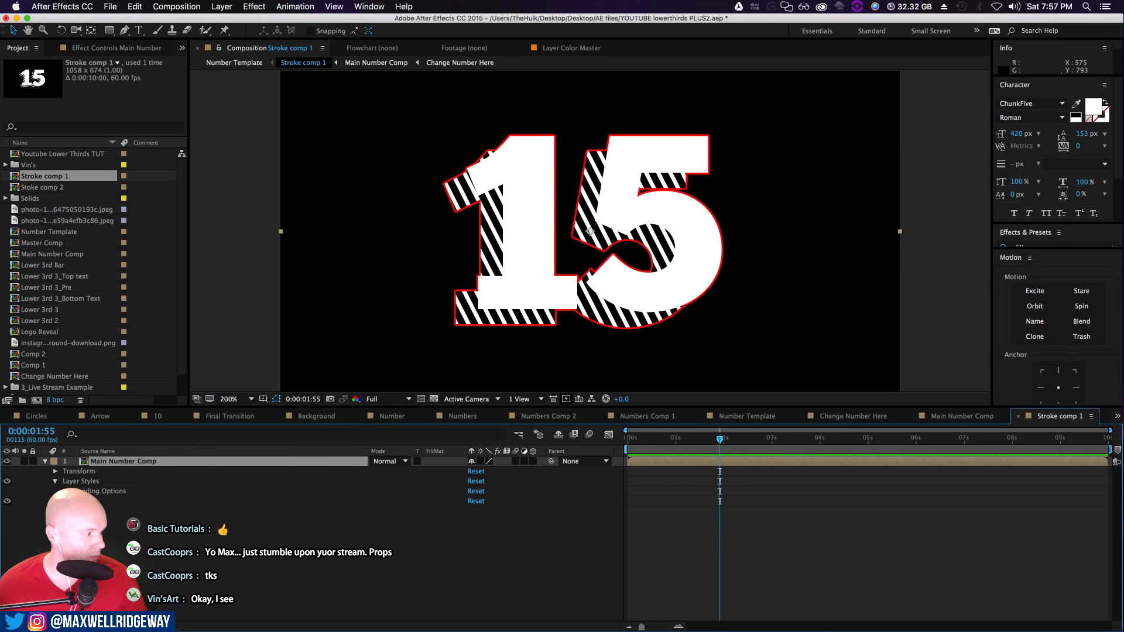
Set the Stroke style in Stroke comp 1 to size 9.7 and colour it blue
drag(473, 531, 513, 531)
click(475, 521)
drag(685, 422, 683, 400)
click(778, 348)
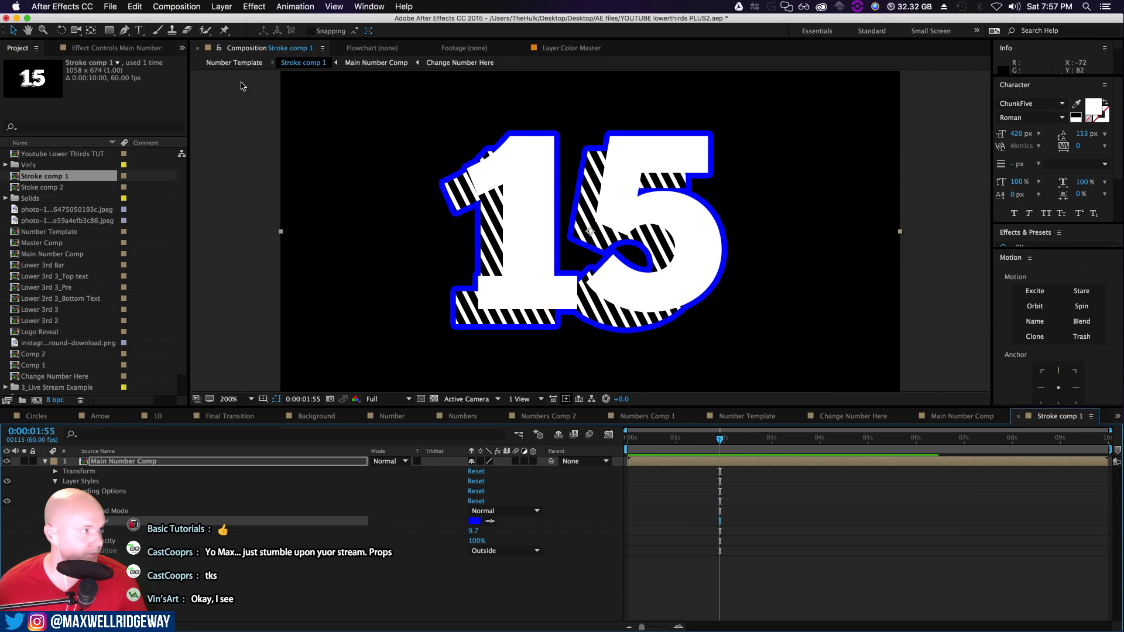
In Stoke comp 2, add a red Stroke layer style of size 21.8 to Main Number Comp, and return to Number Template
click(236, 65)
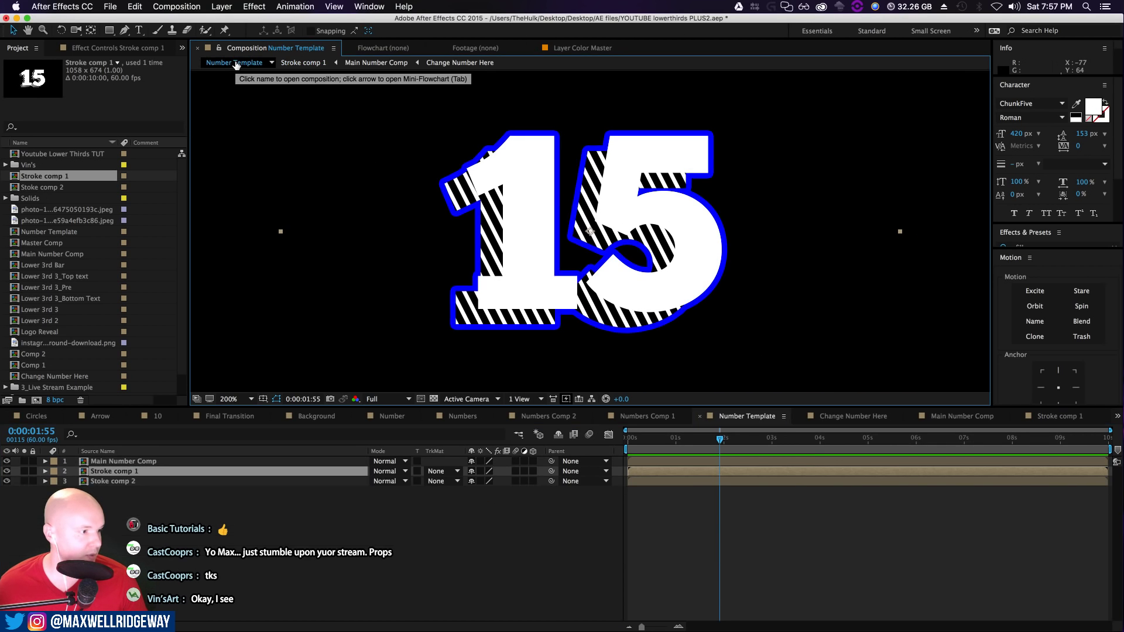
click(124, 482)
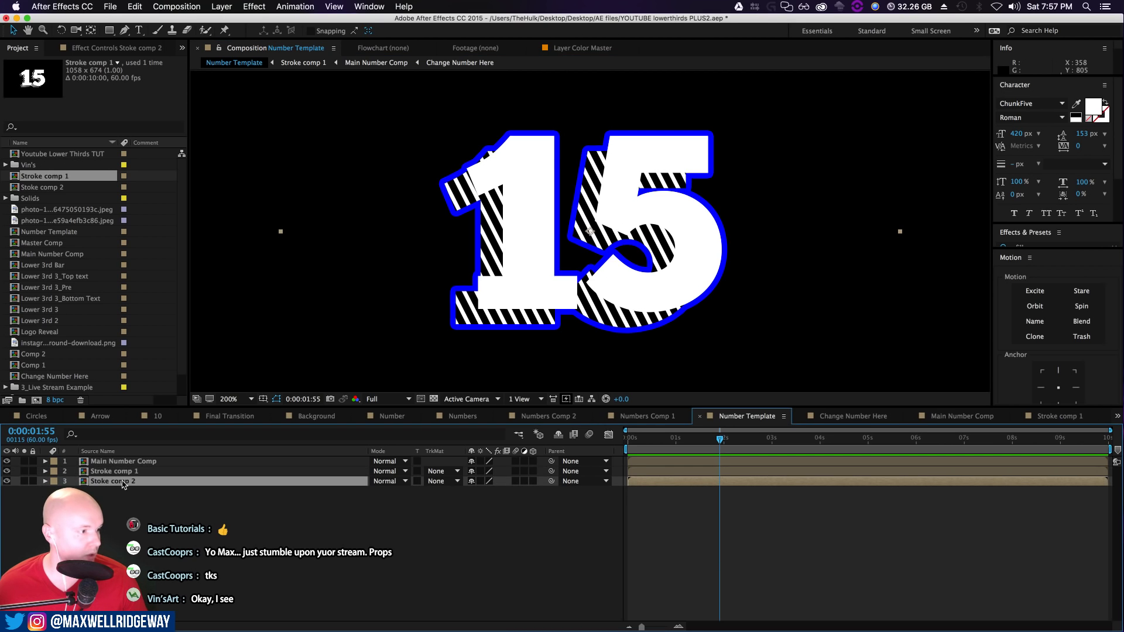
double_click(123, 482)
right_click(144, 463)
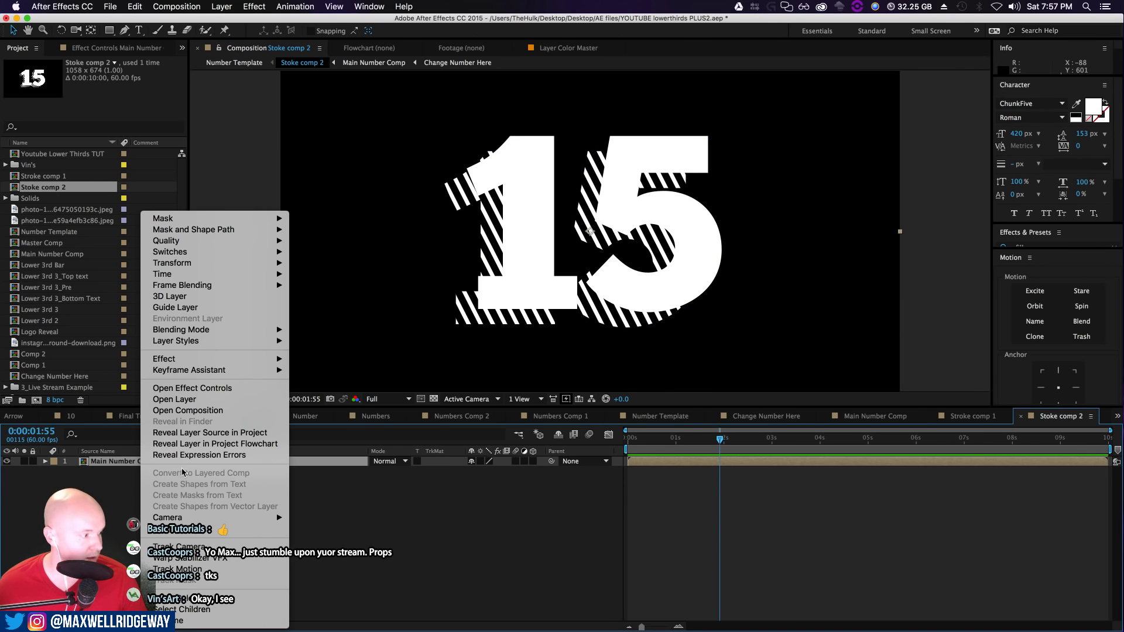
mouse_move(205, 348)
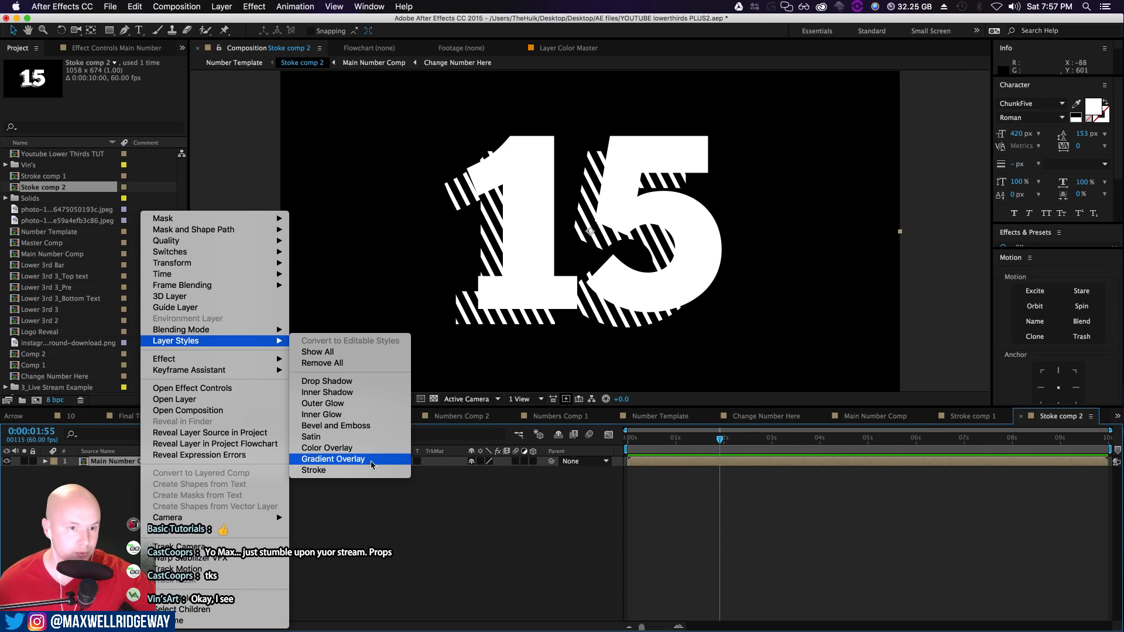
click(351, 473)
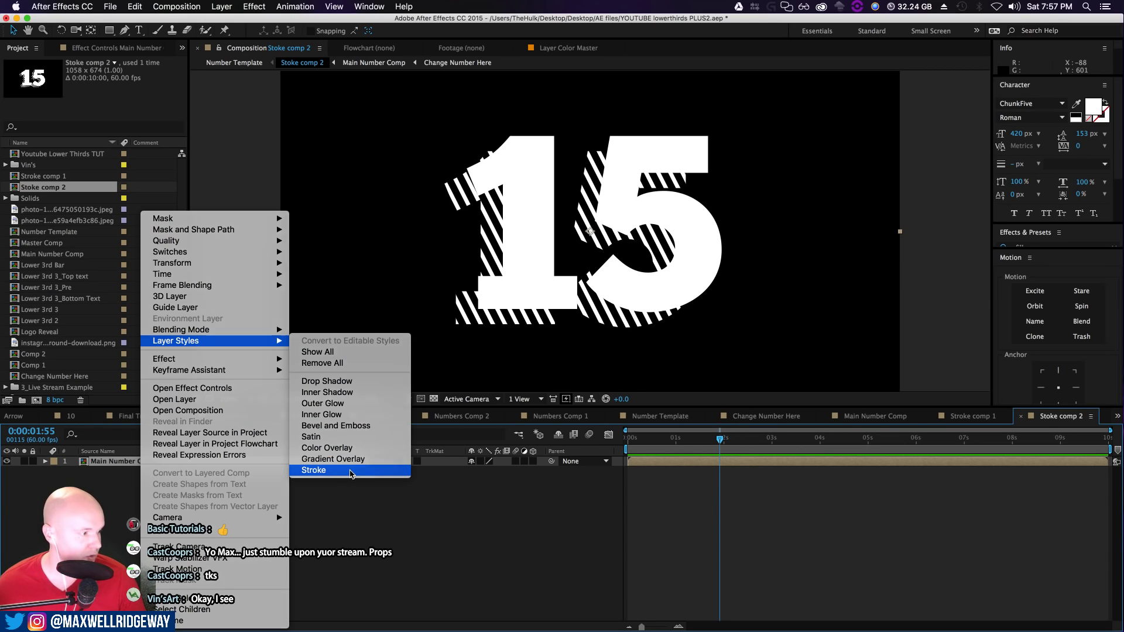
click(65, 501)
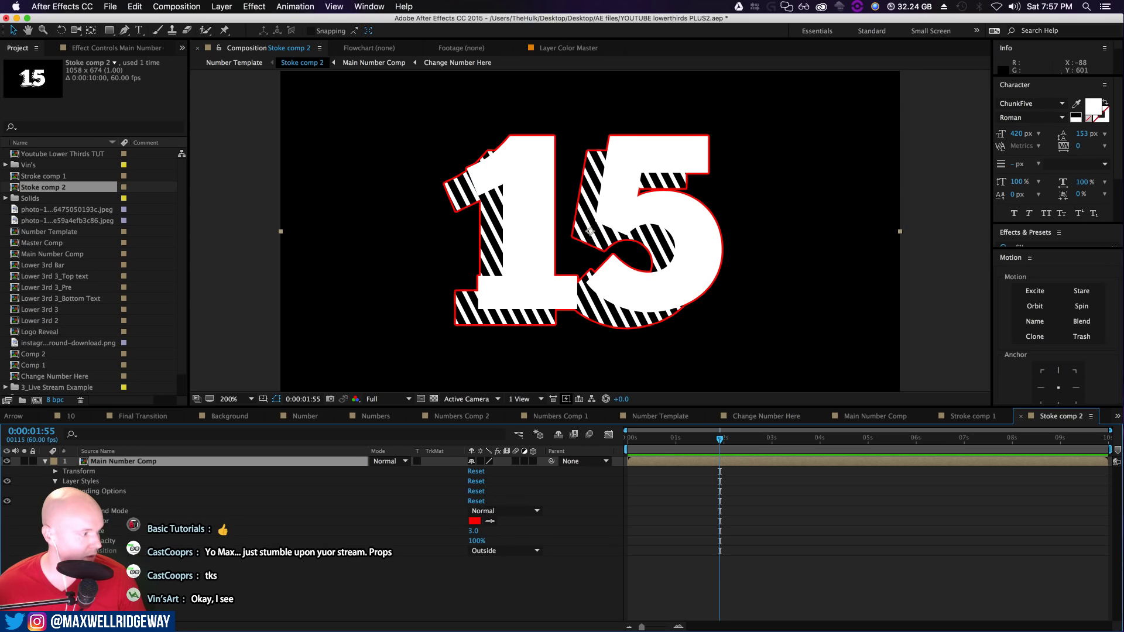
mouse_move(475, 533)
mouse_down()
mouse_move(603, 536)
mouse_move(588, 536)
mouse_up()
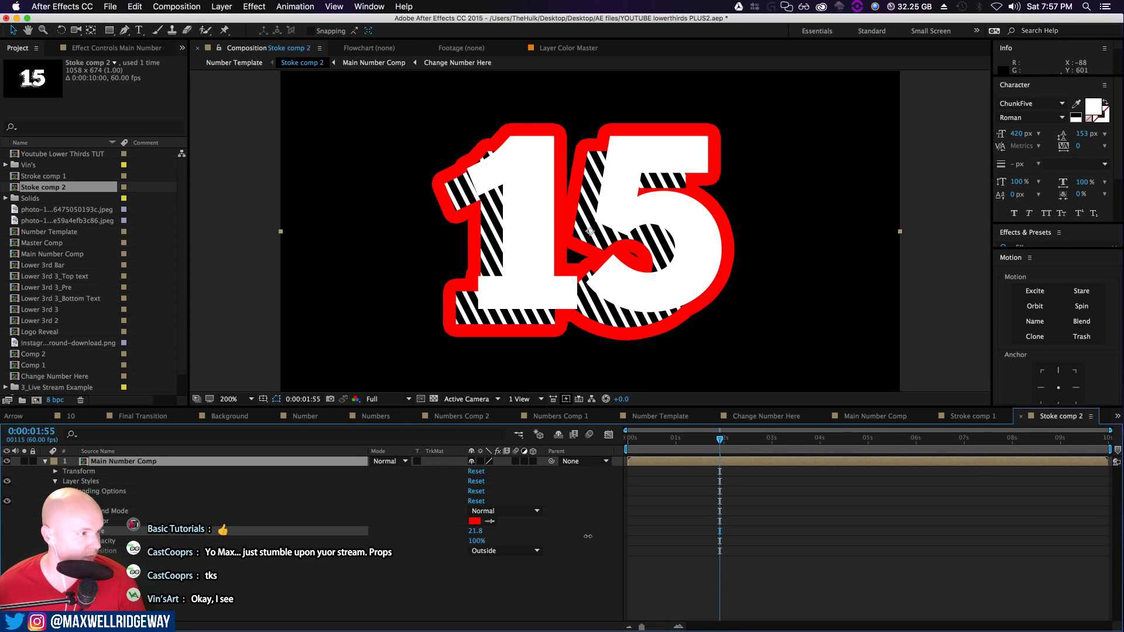
click(221, 63)
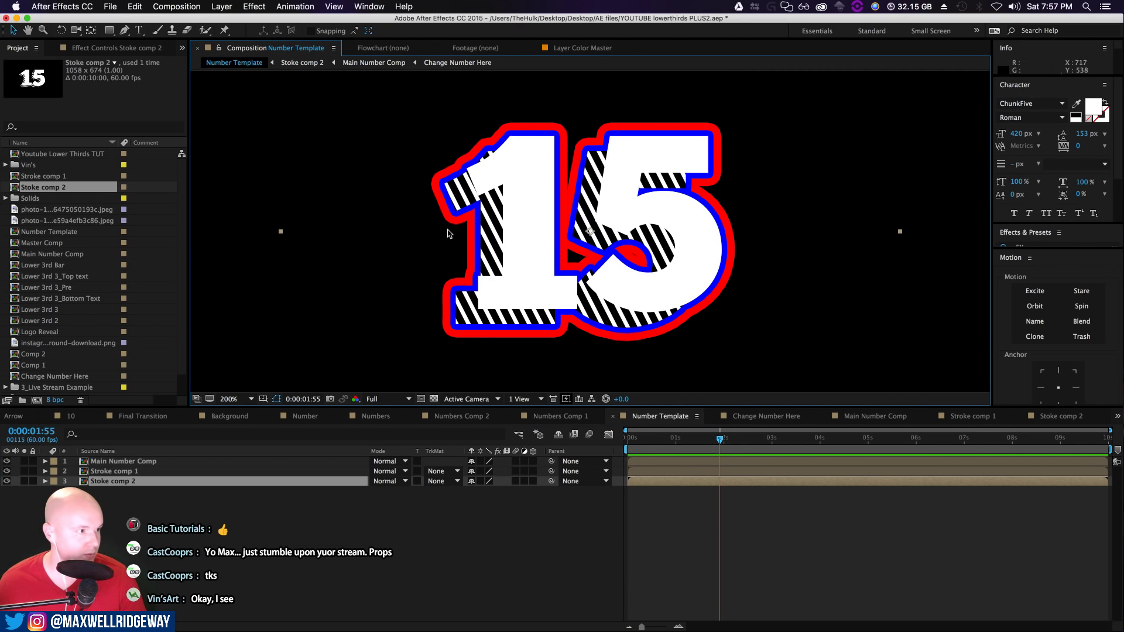
Hide the top Main Number Comp layer and toggle the visibility of both stroke composition layers off and on
click(113, 462)
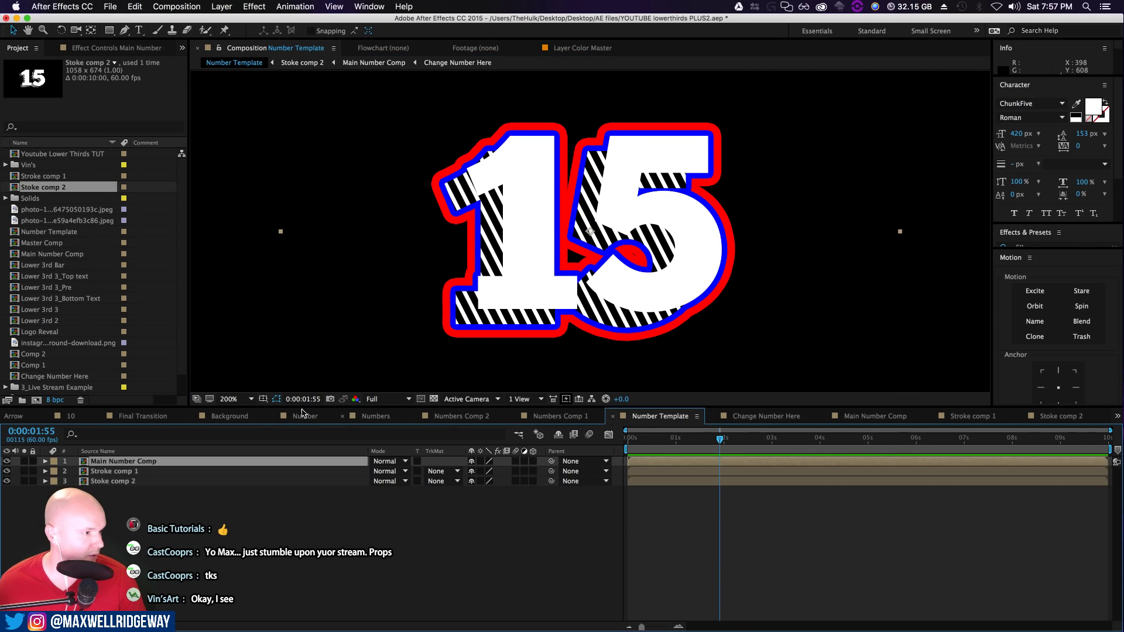
click(7, 461)
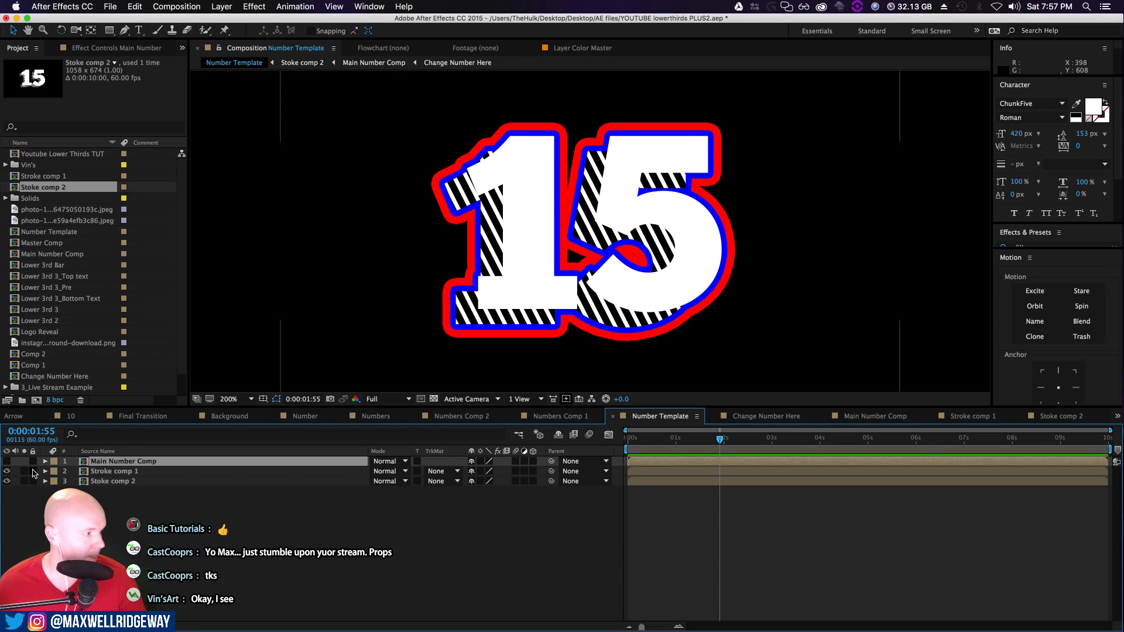
click(7, 471)
click(6, 472)
click(7, 481)
click(7, 481)
Review the outline inside Stroke comp 1, return to Number Template and select the Stoke comp 2 layer
double_click(111, 471)
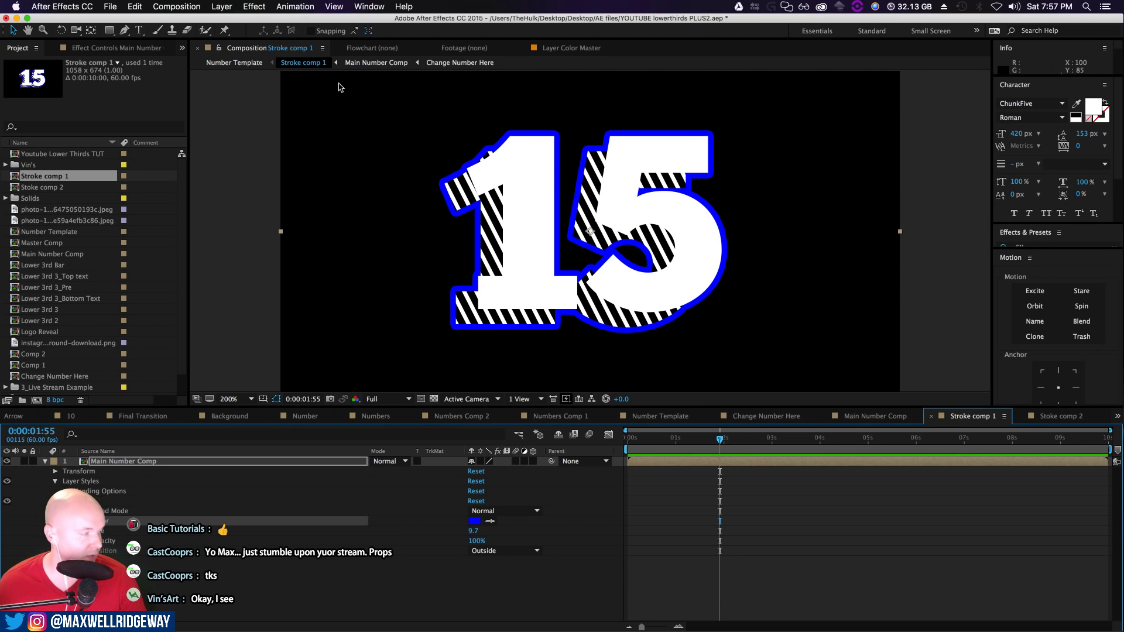
click(234, 62)
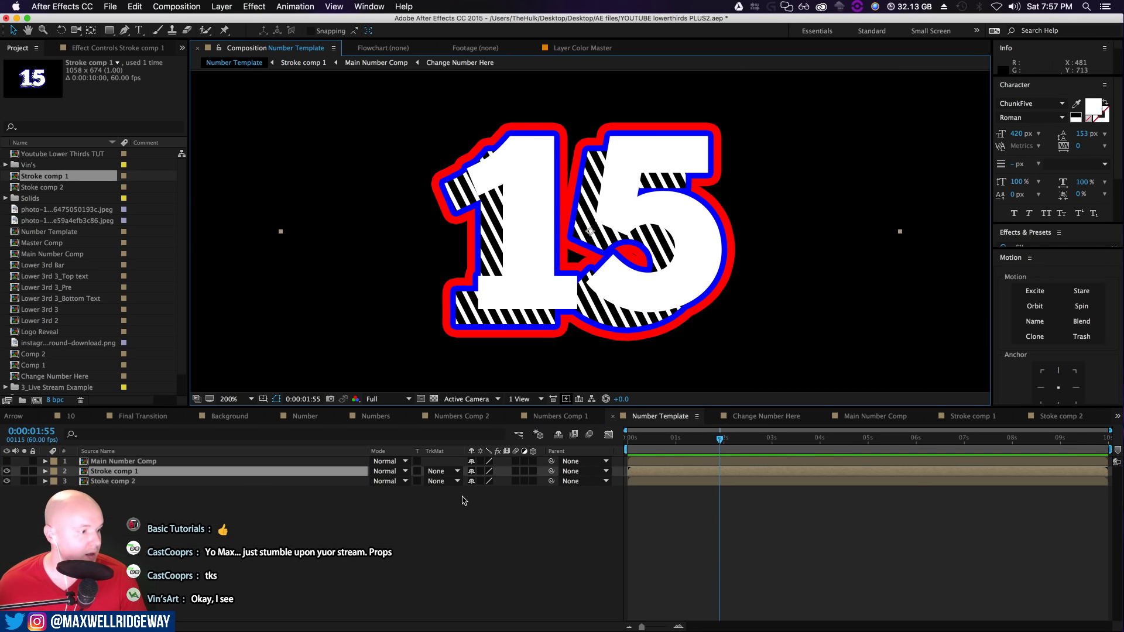
click(311, 482)
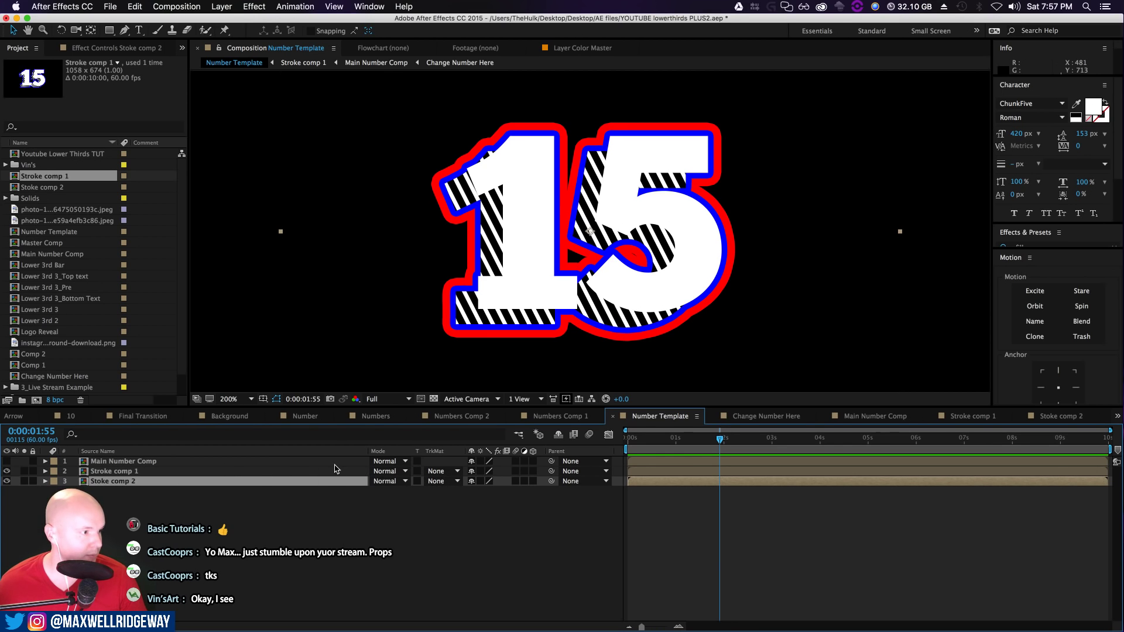
Set the track matte of the Stoke comp 2 layer to Alpha Inverted Matte "Stroke comp 1"
click(336, 471)
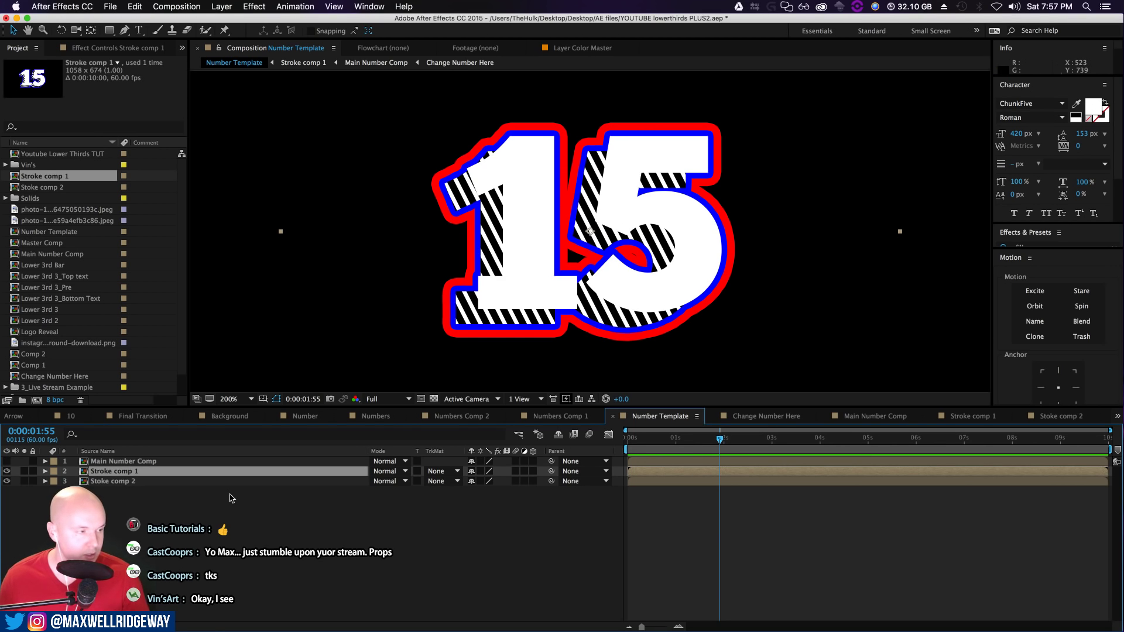
click(448, 482)
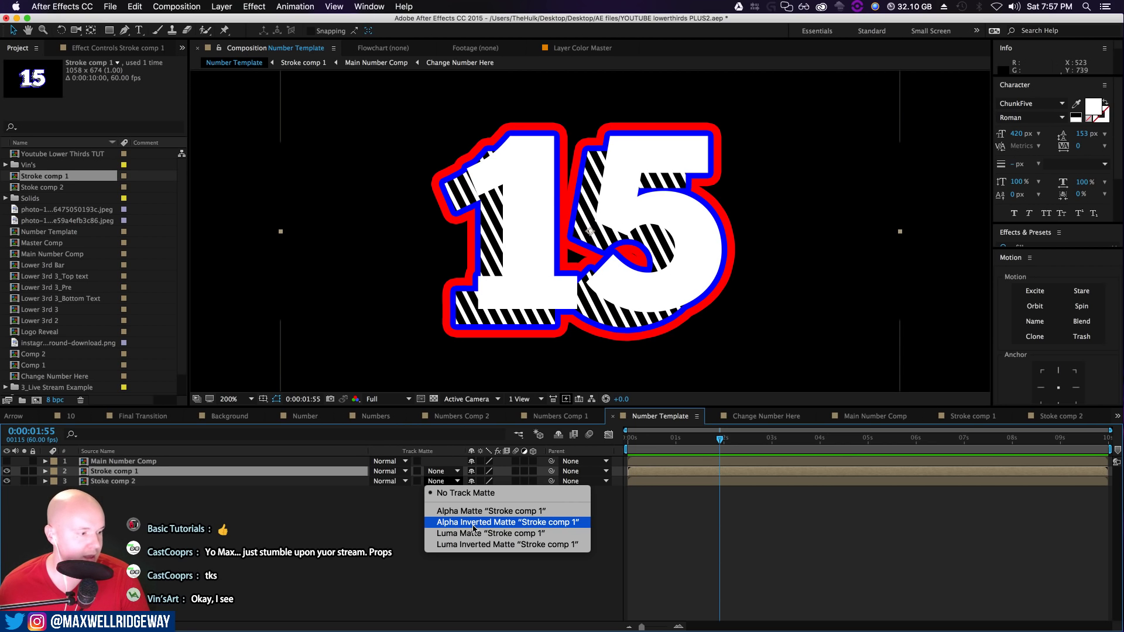
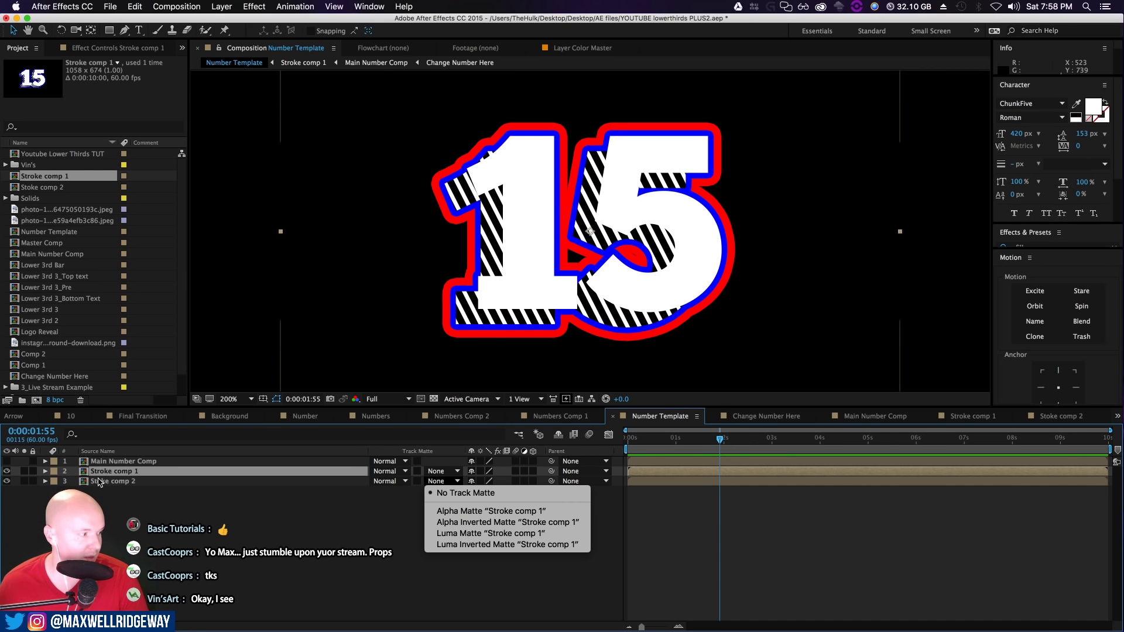
click(459, 523)
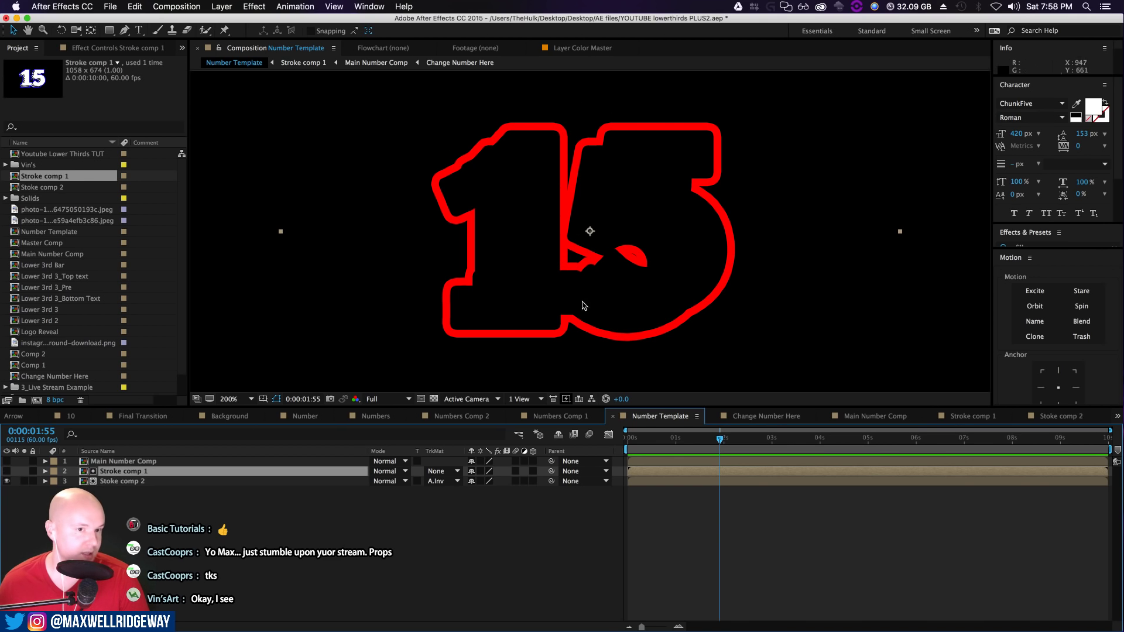
Toggle the visibility of the Stroke comp 1 matte layer on and off to compare the outline with and without it
click(8, 471)
click(8, 472)
click(9, 471)
click(8, 472)
click(8, 472)
click(8, 472)
click(8, 472)
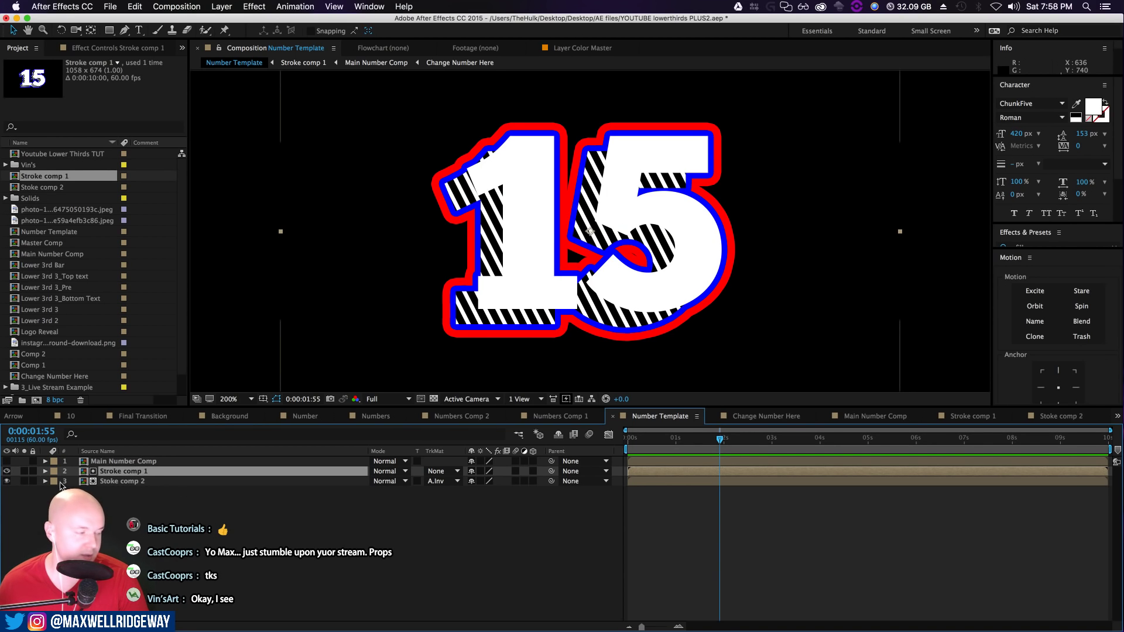
click(8, 472)
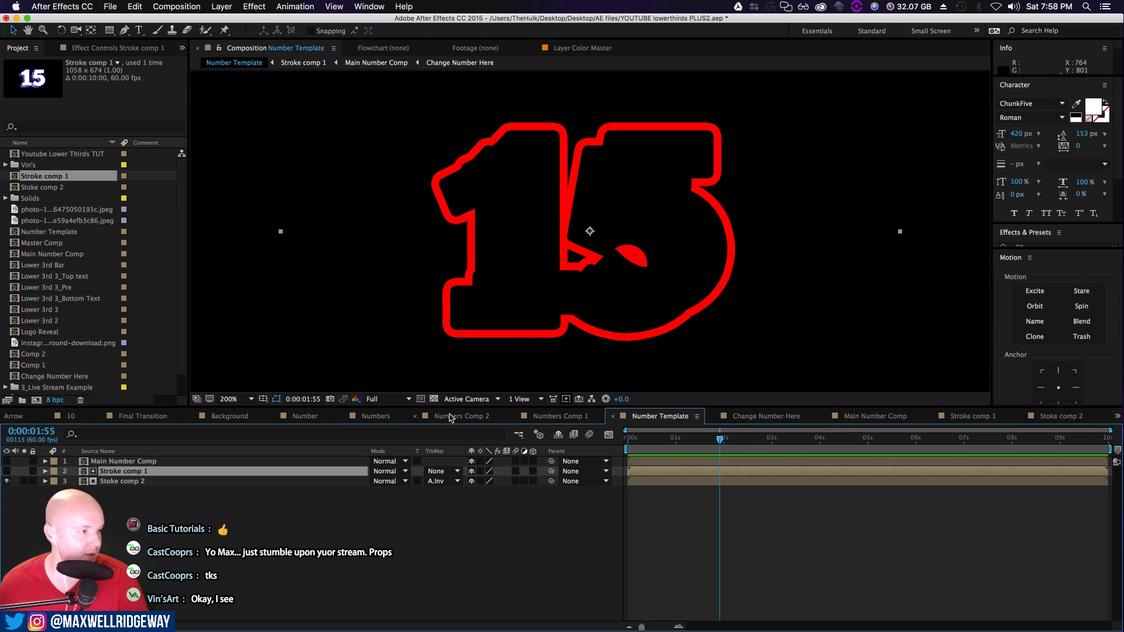
Find the Fill effect in the effects library and apply it to the Stoke comp 2 layer
click(140, 481)
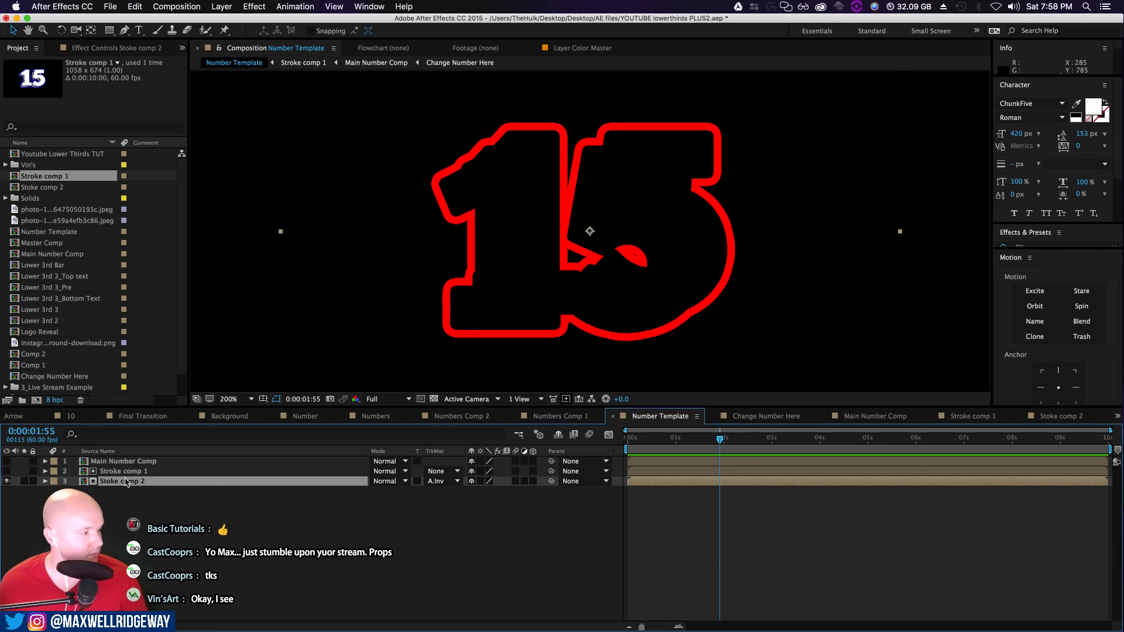
click(1033, 246)
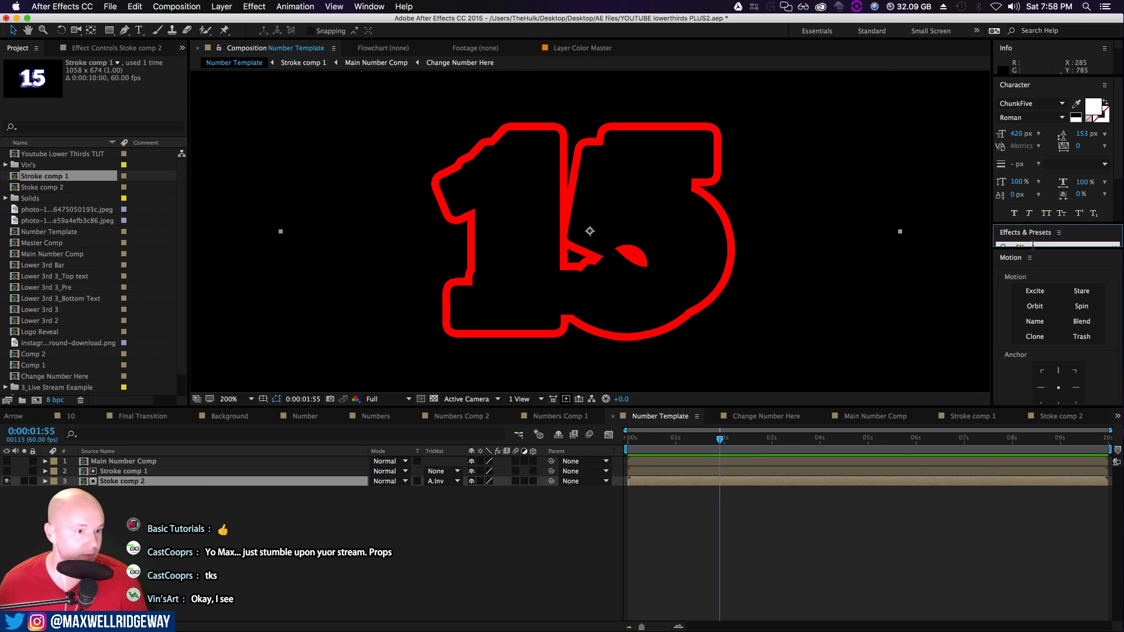
text(f)
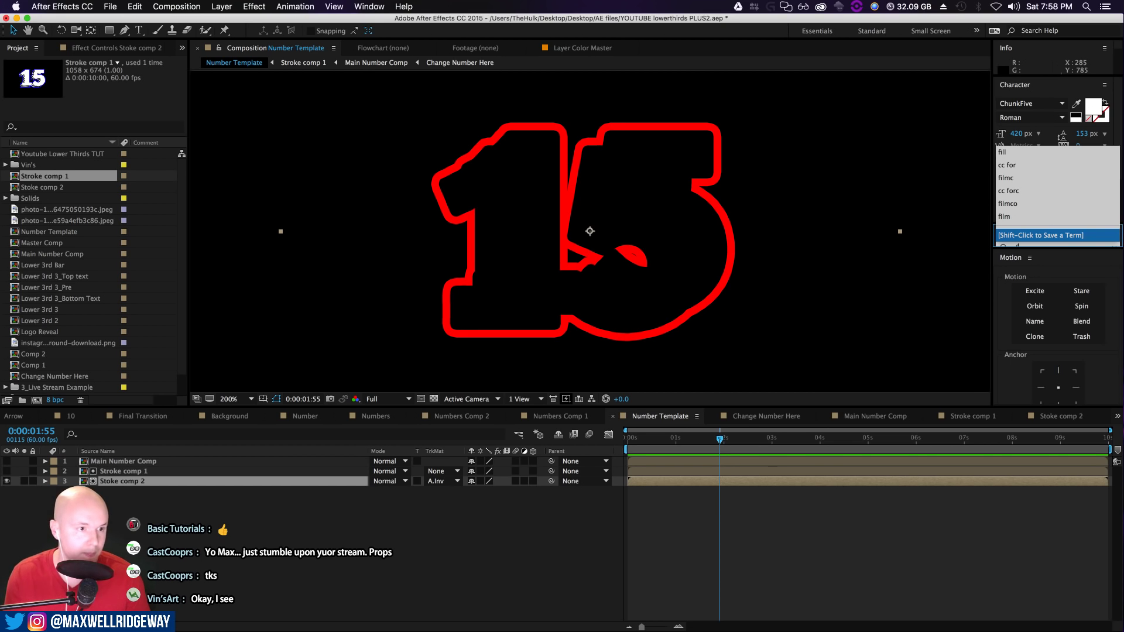
click(1020, 154)
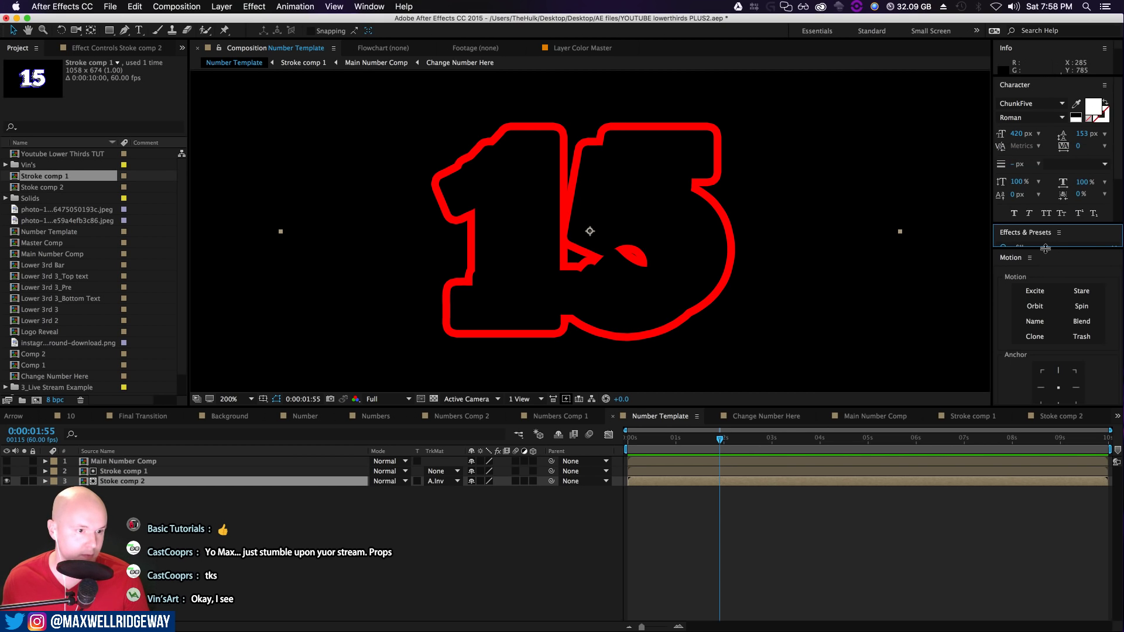
drag(1044, 248, 1045, 310)
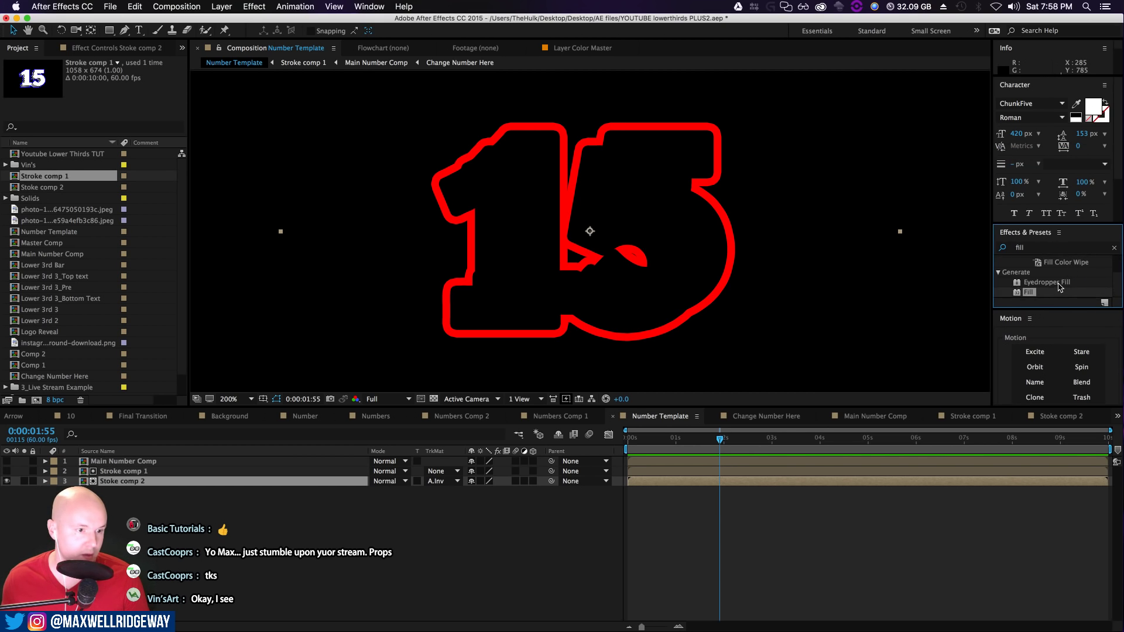
drag(1036, 294, 111, 482)
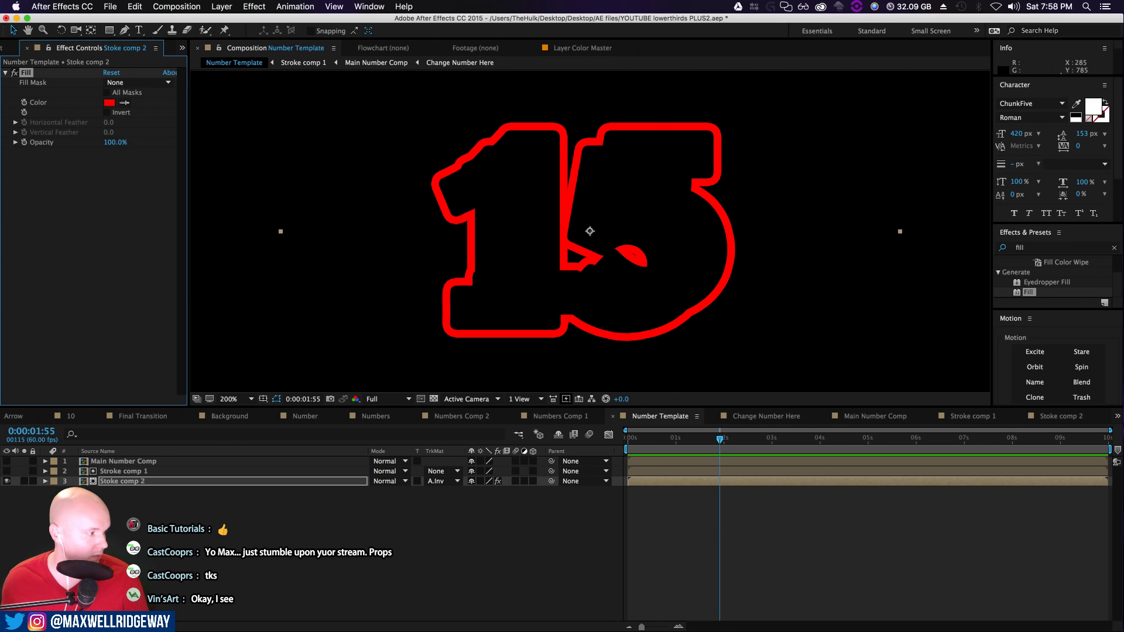
Set the Fill colour of Stoke comp 2 to white (FFFFFF) and make the Main Number Comp layer visible again
click(114, 105)
drag(530, 371, 523, 348)
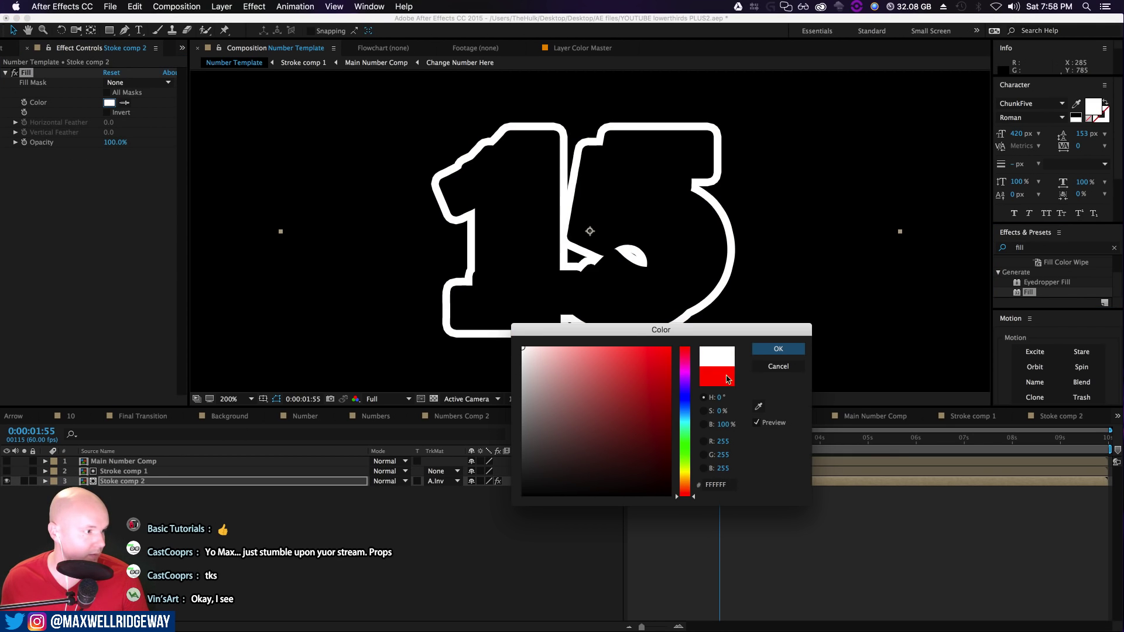
click(778, 350)
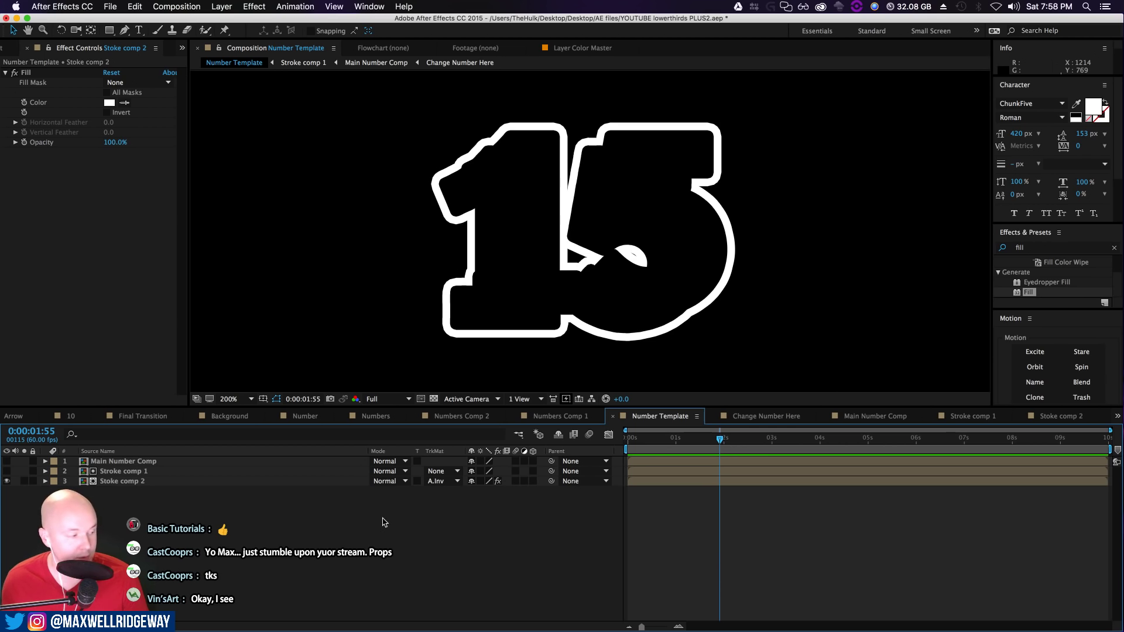
click(134, 463)
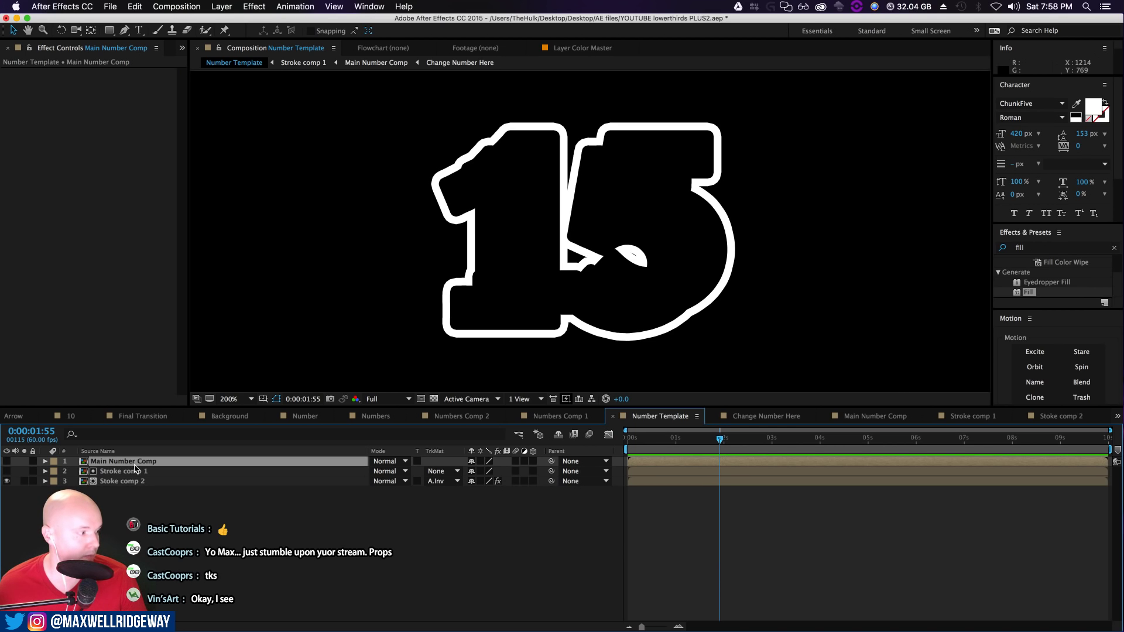
click(7, 462)
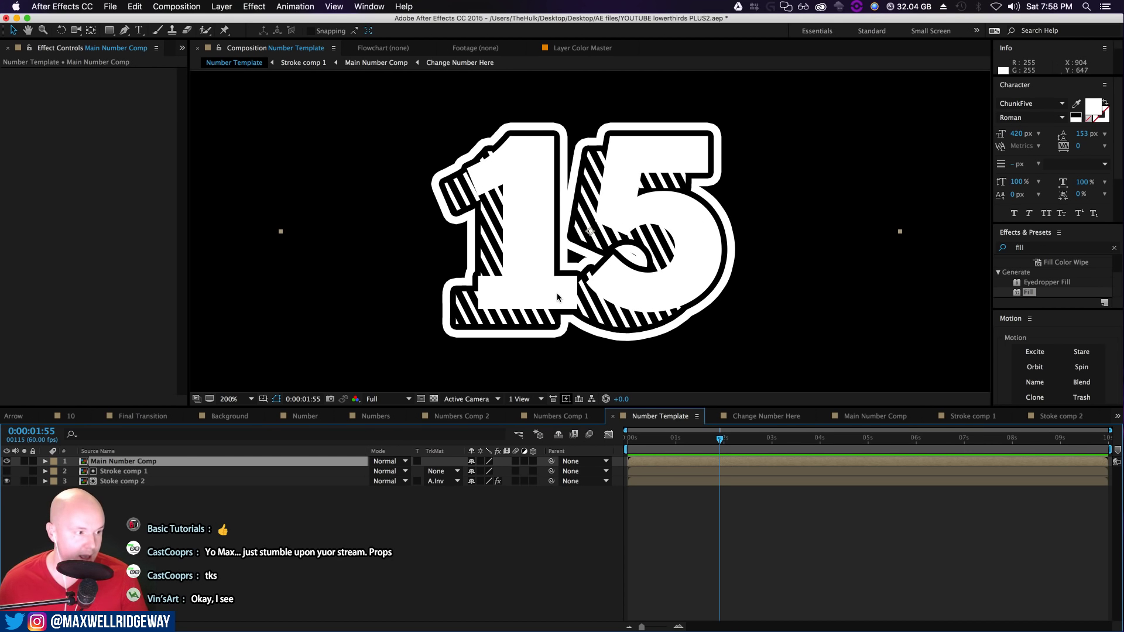
Examine the Stroke layer style inside Stoke comp 2, toggling it off and on, and return to Number Template
click(132, 482)
double_click(133, 482)
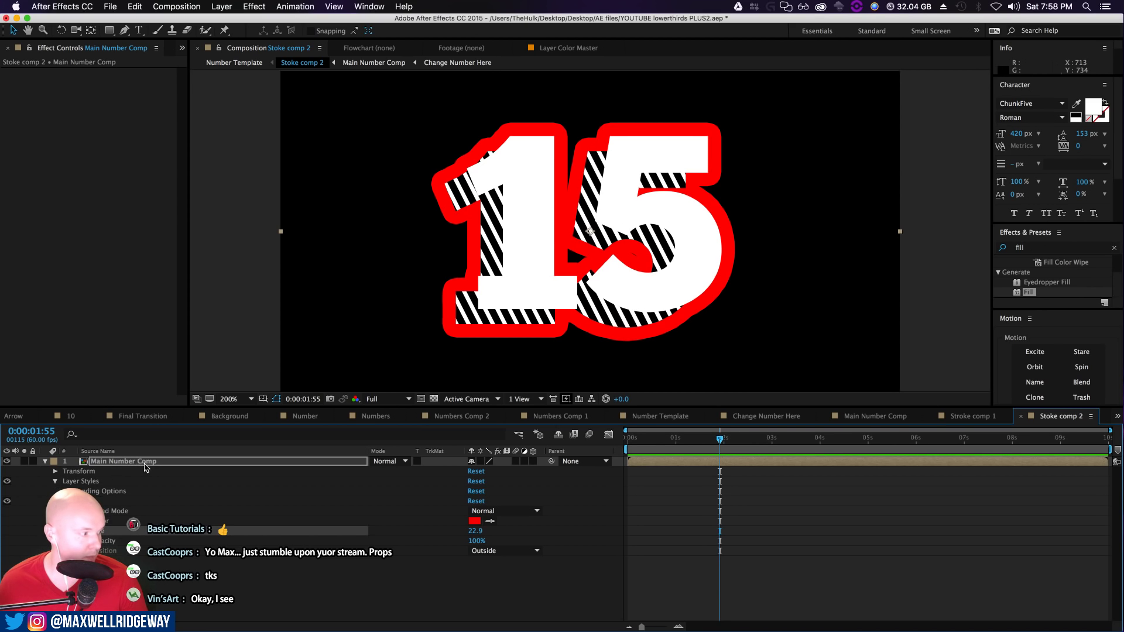
click(56, 482)
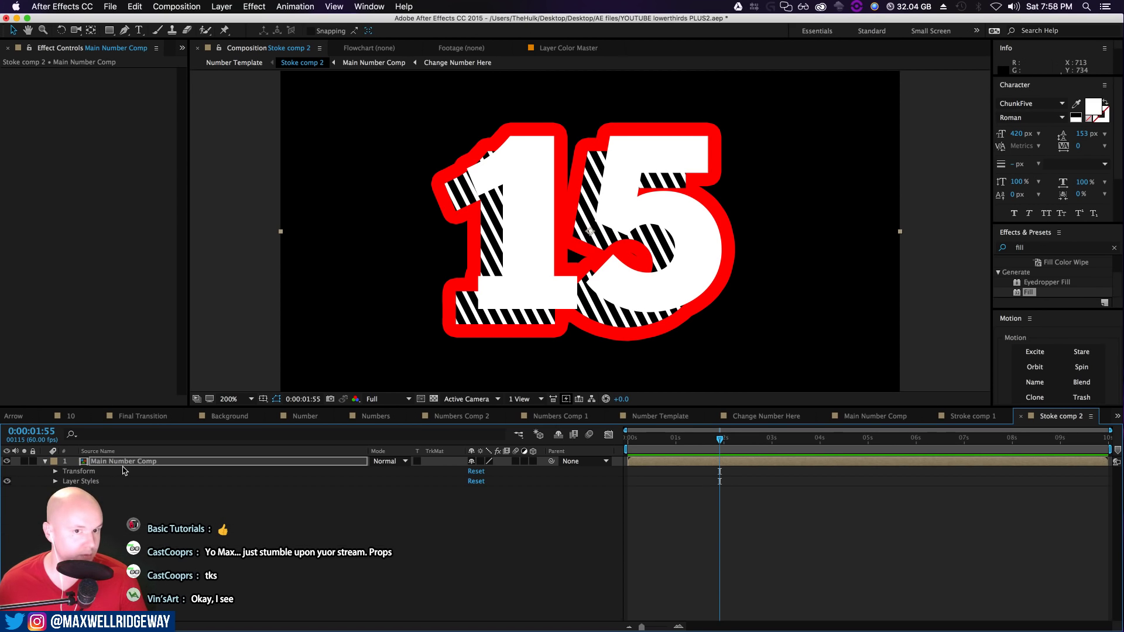
click(55, 482)
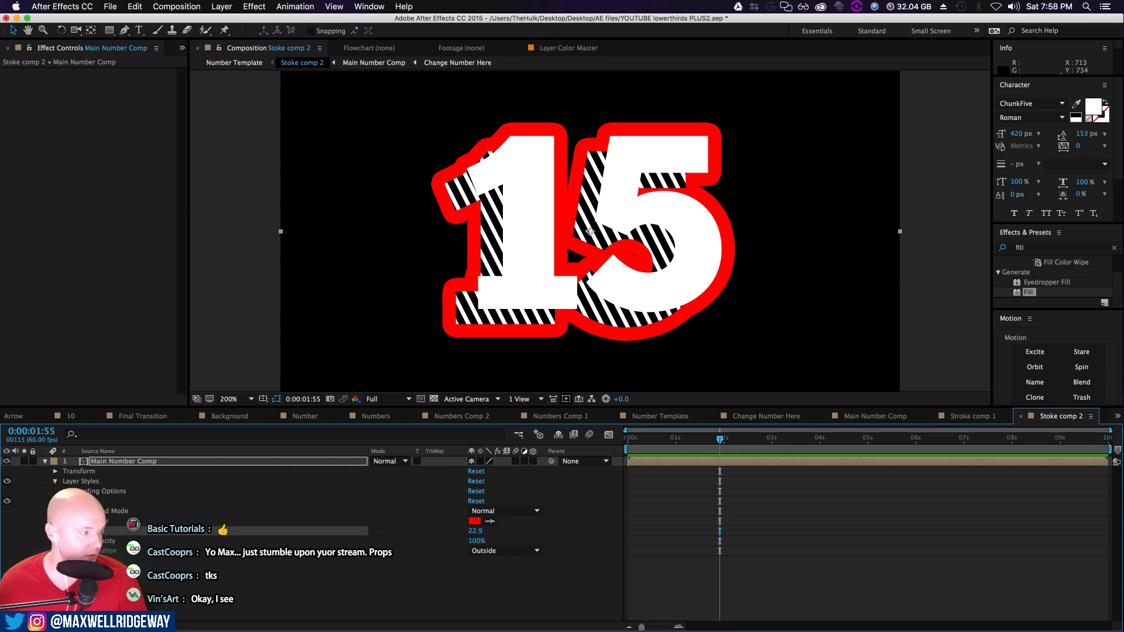
click(8, 502)
click(7, 501)
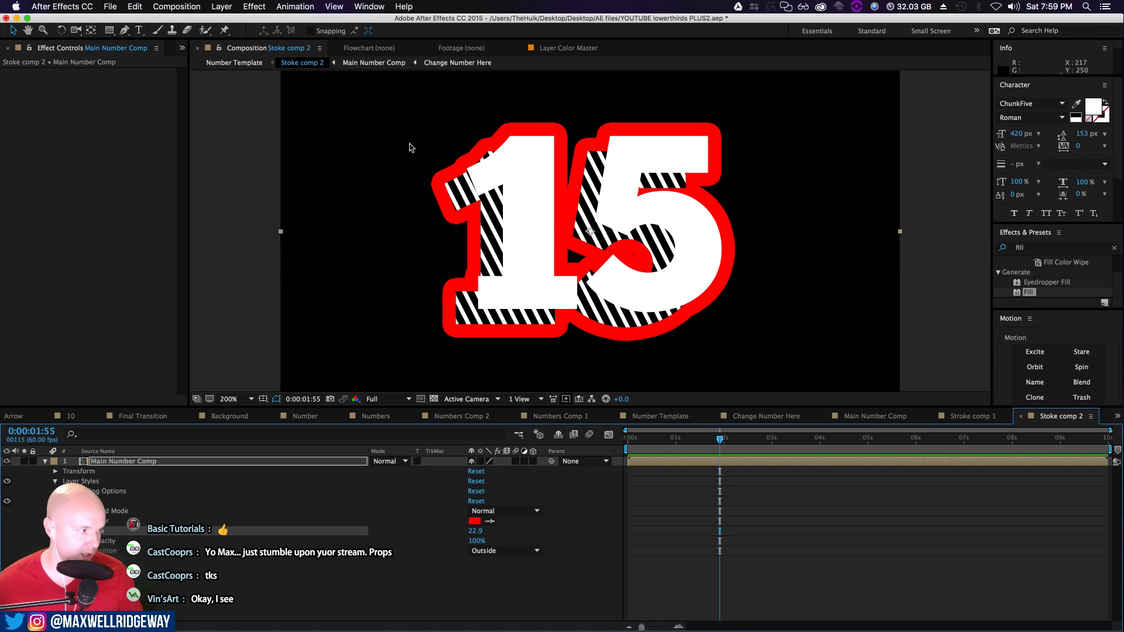
click(241, 64)
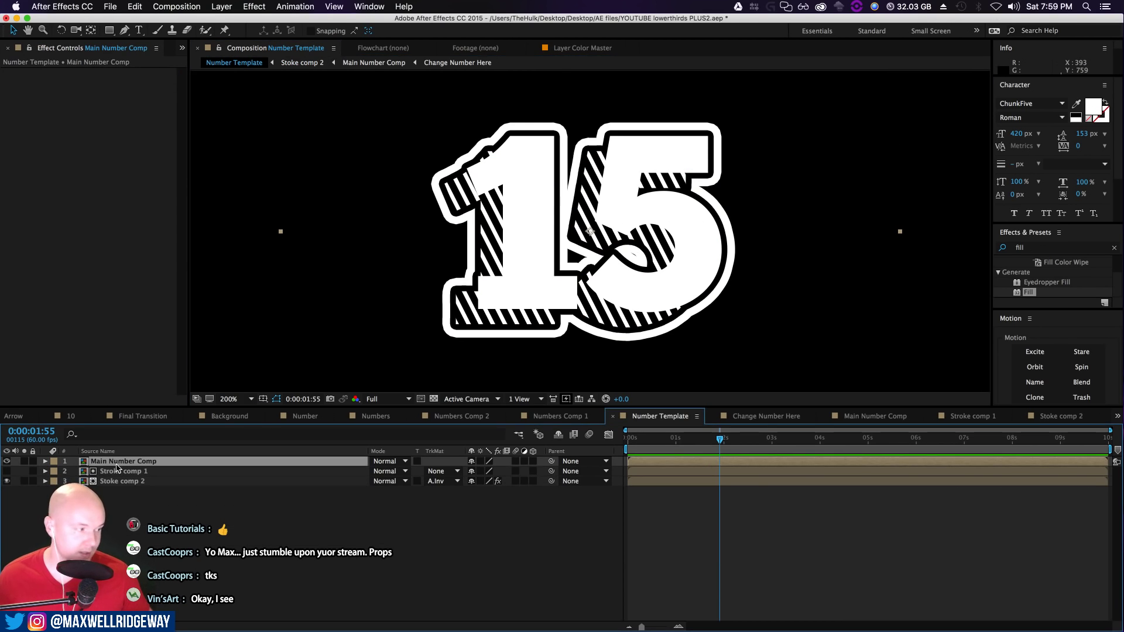
Open the Change Number Here composition through Main Number Comp and replace its text with "MAX"
double_click(117, 463)
double_click(118, 462)
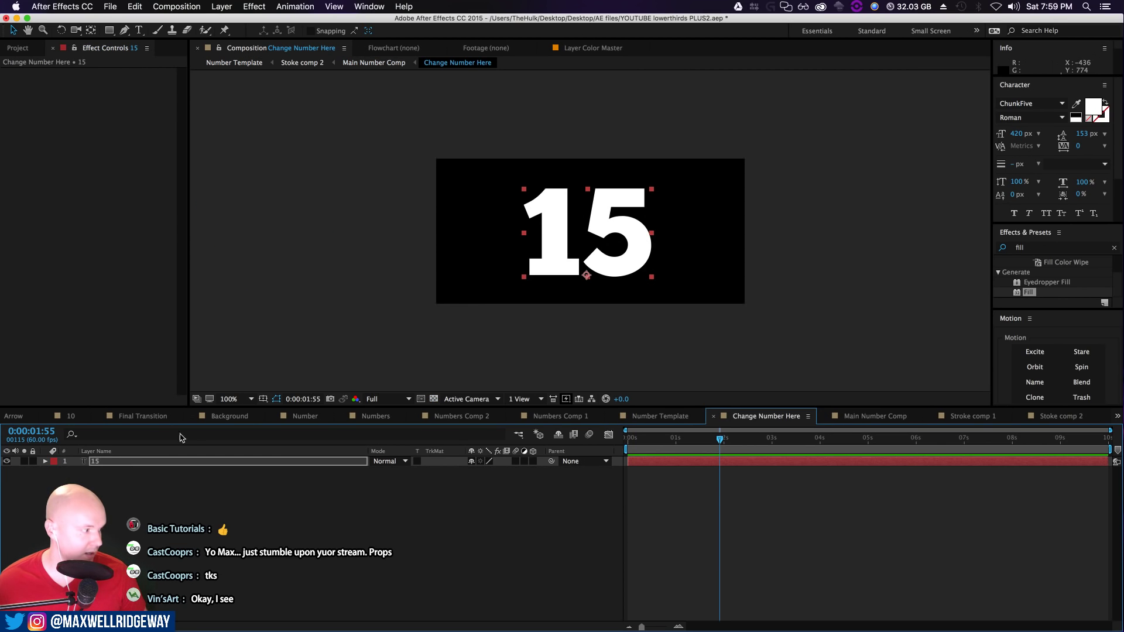
double_click(125, 462)
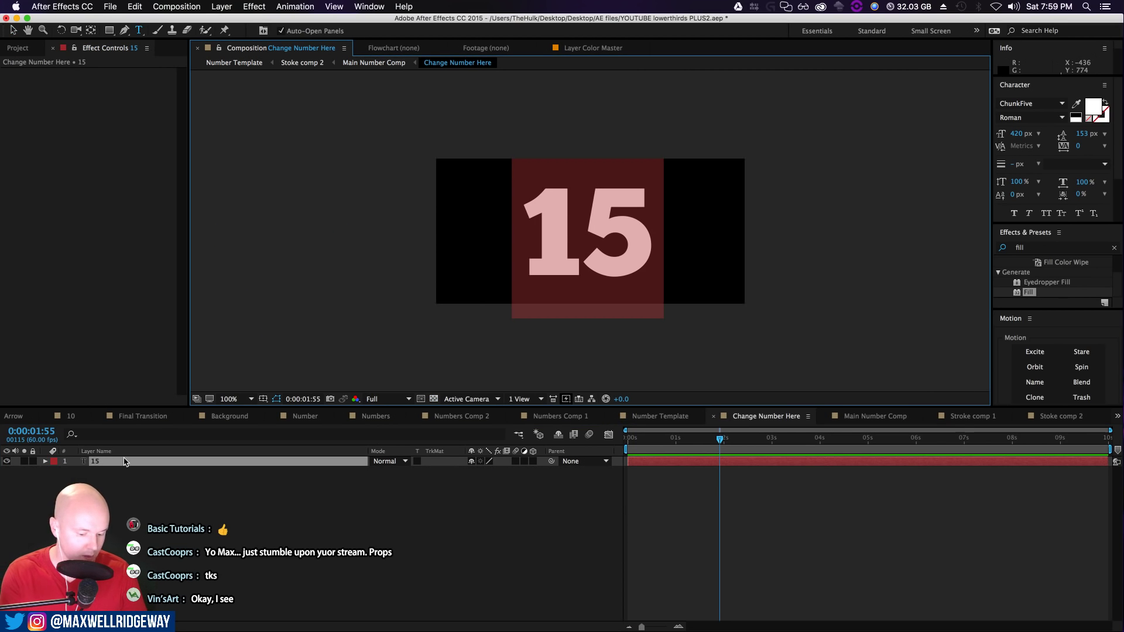
text(MAX)
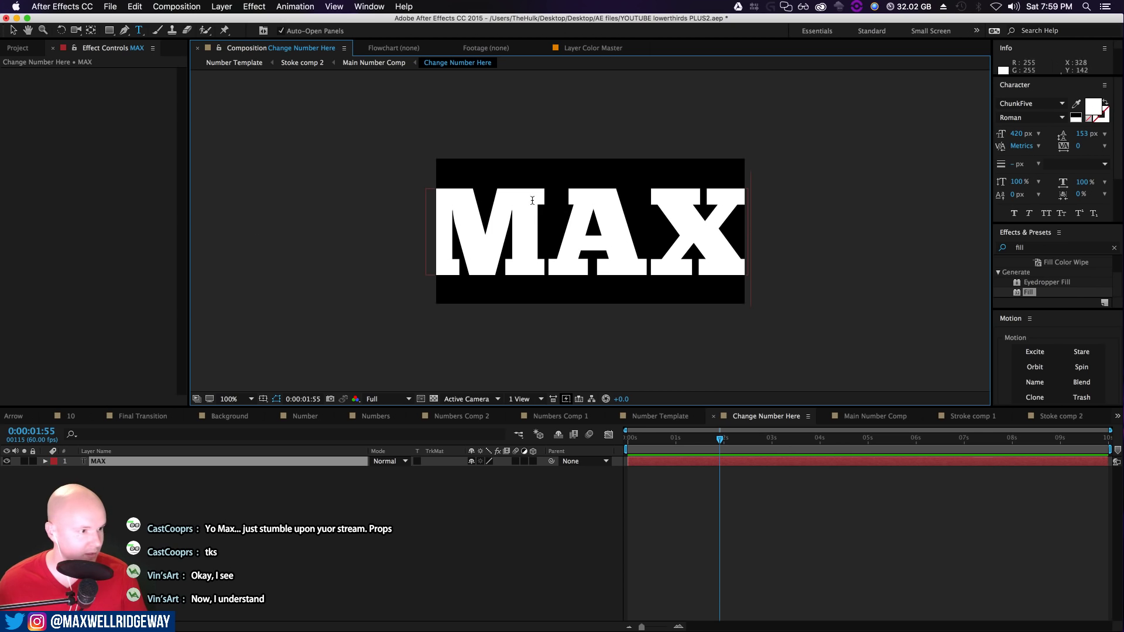
Widen the Change Number Here composition so the whole word fits inside the frame, and return to Number Template
click(177, 7)
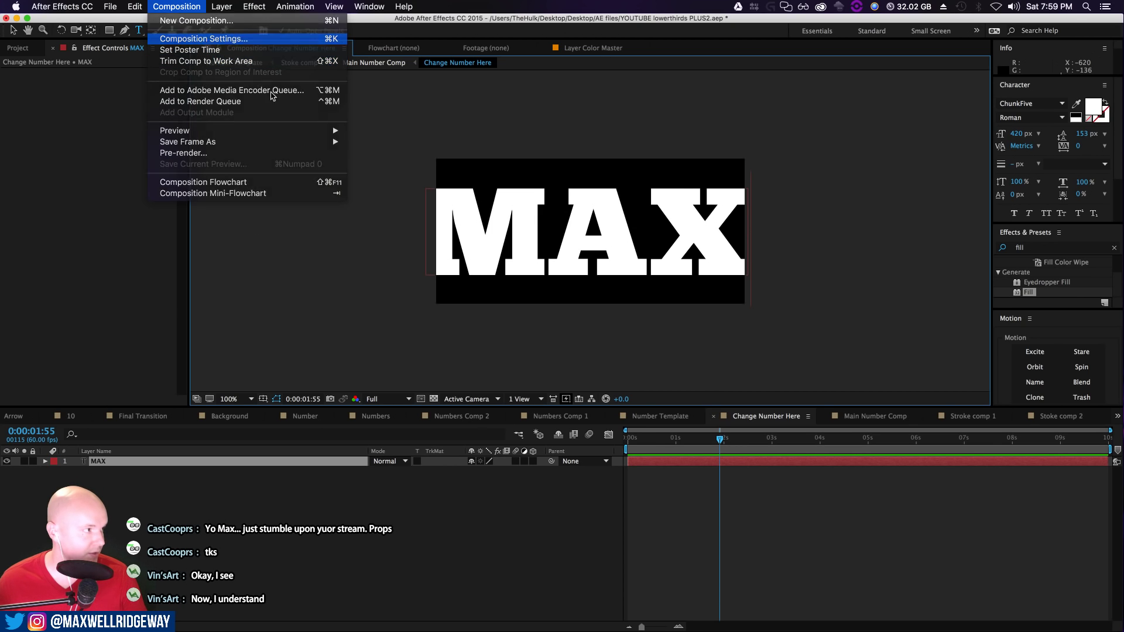
click(207, 42)
drag(471, 151, 607, 151)
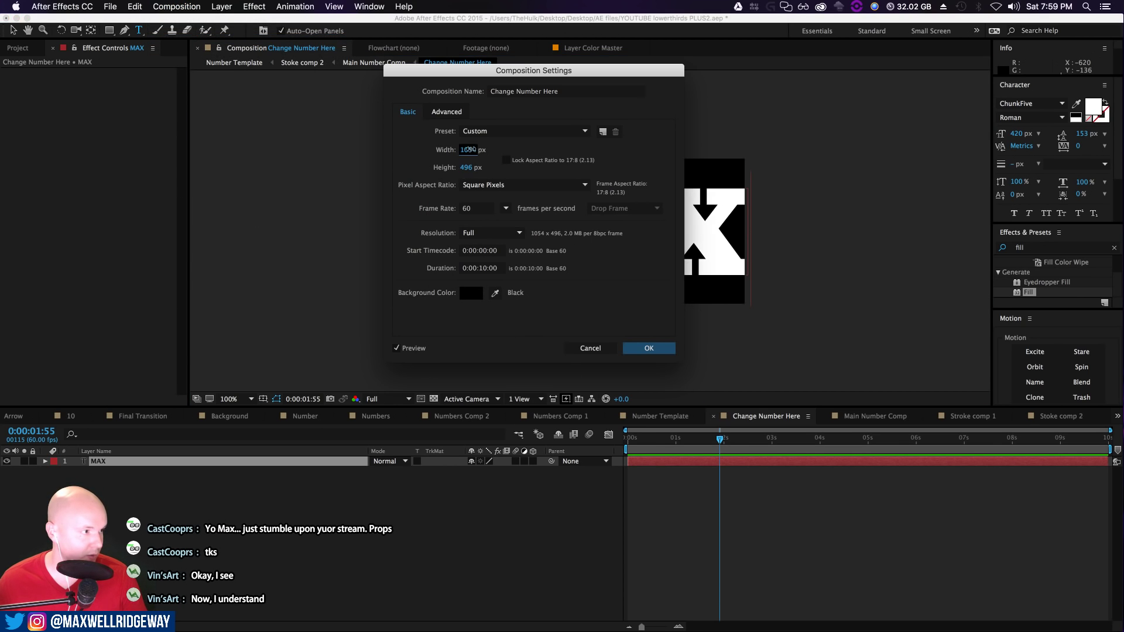
click(647, 348)
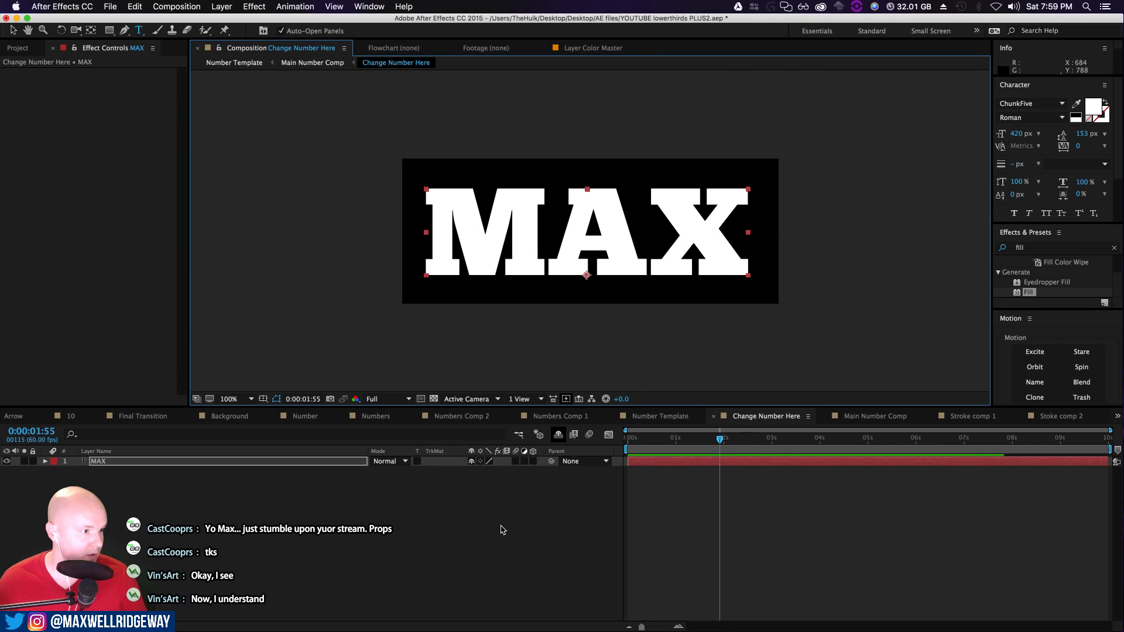
click(238, 62)
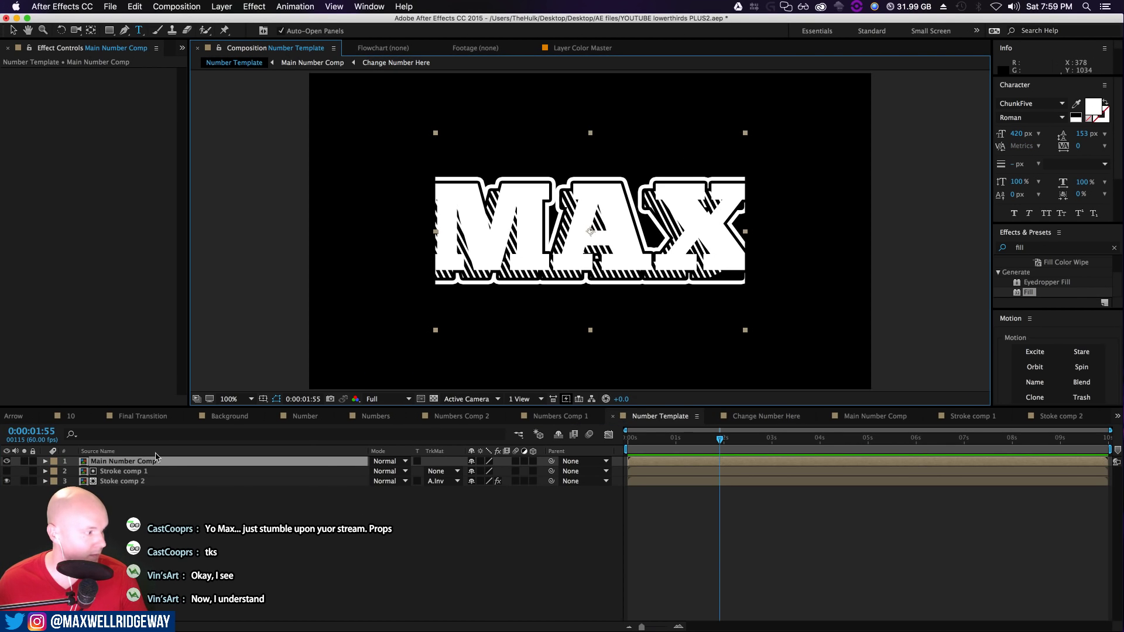
Set the width of the Stoke comp 2 composition to 1344 px and return to Number Template
double_click(121, 481)
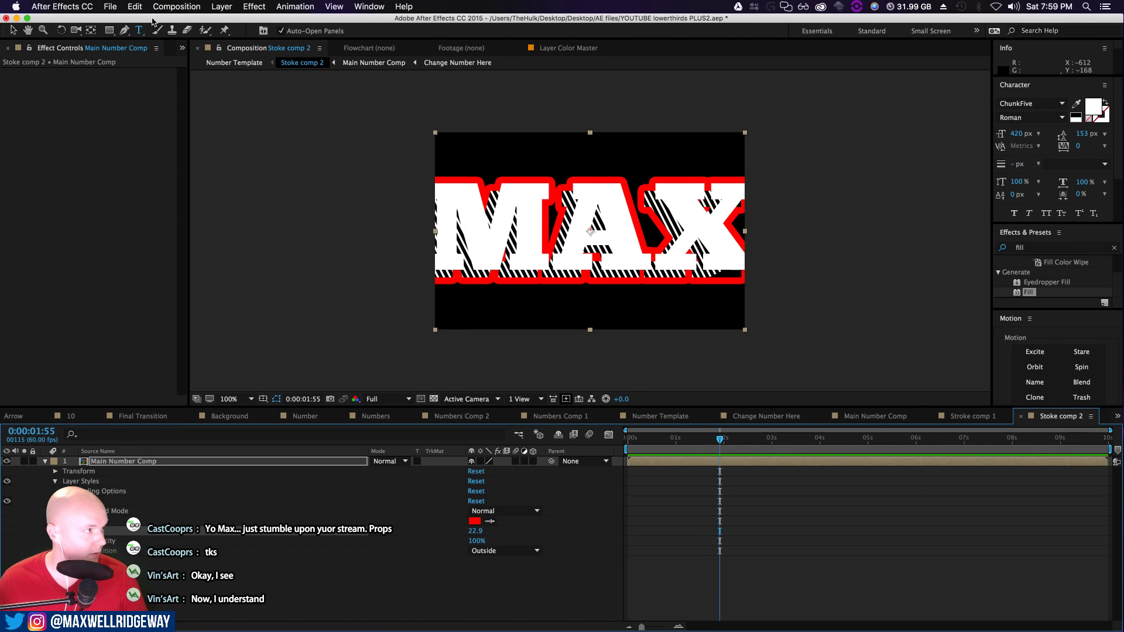
click(176, 7)
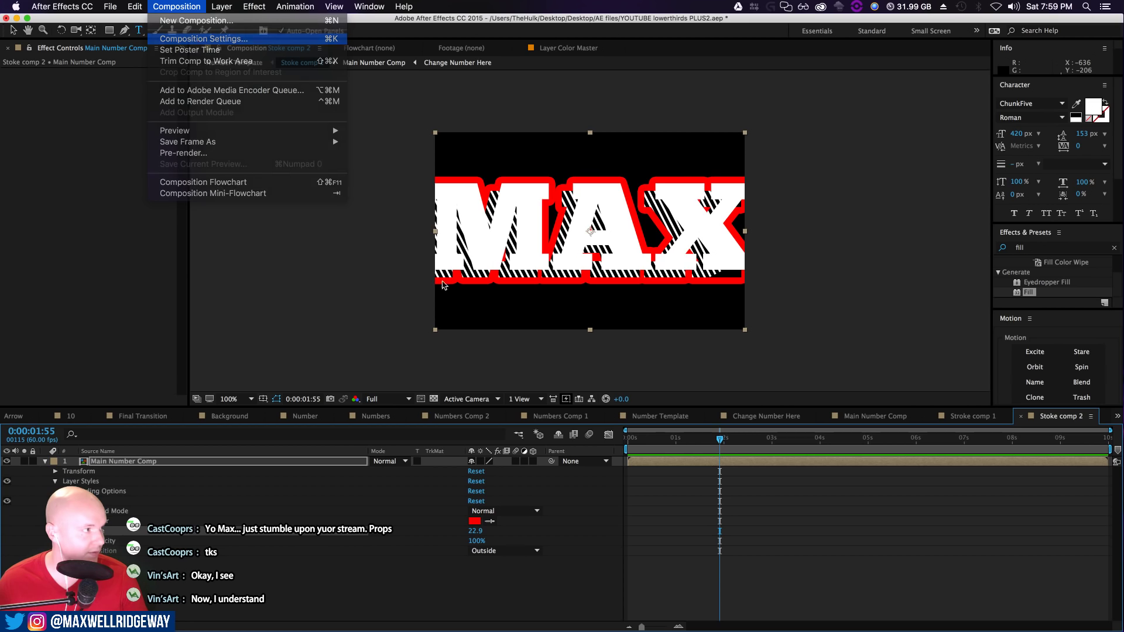
key(Return)
click(474, 150)
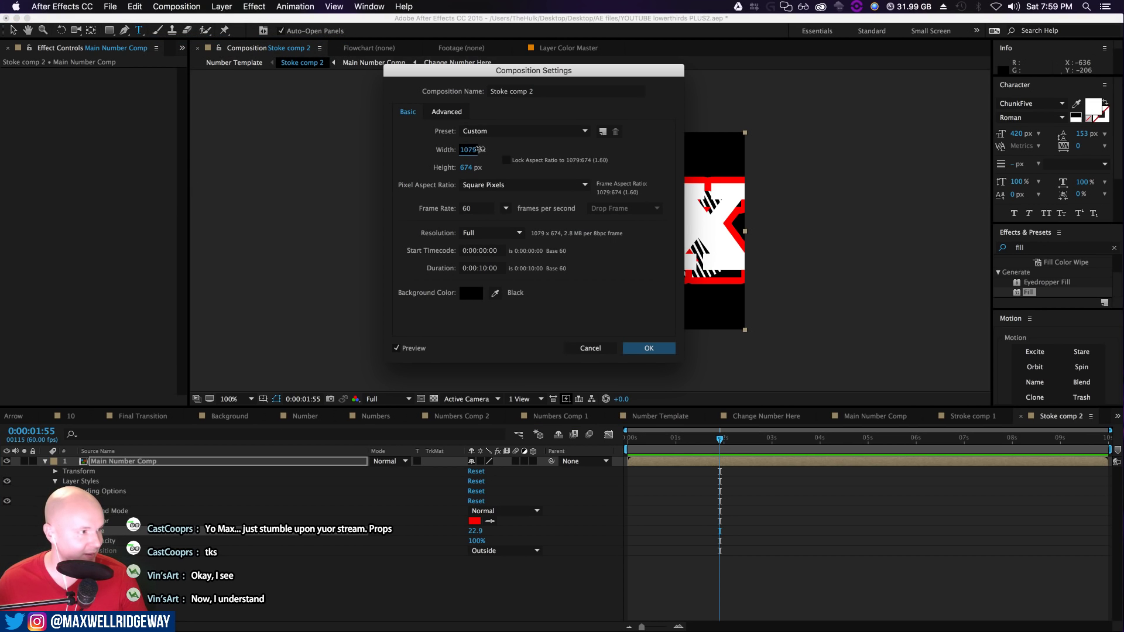
text(1344)
click(649, 348)
click(246, 63)
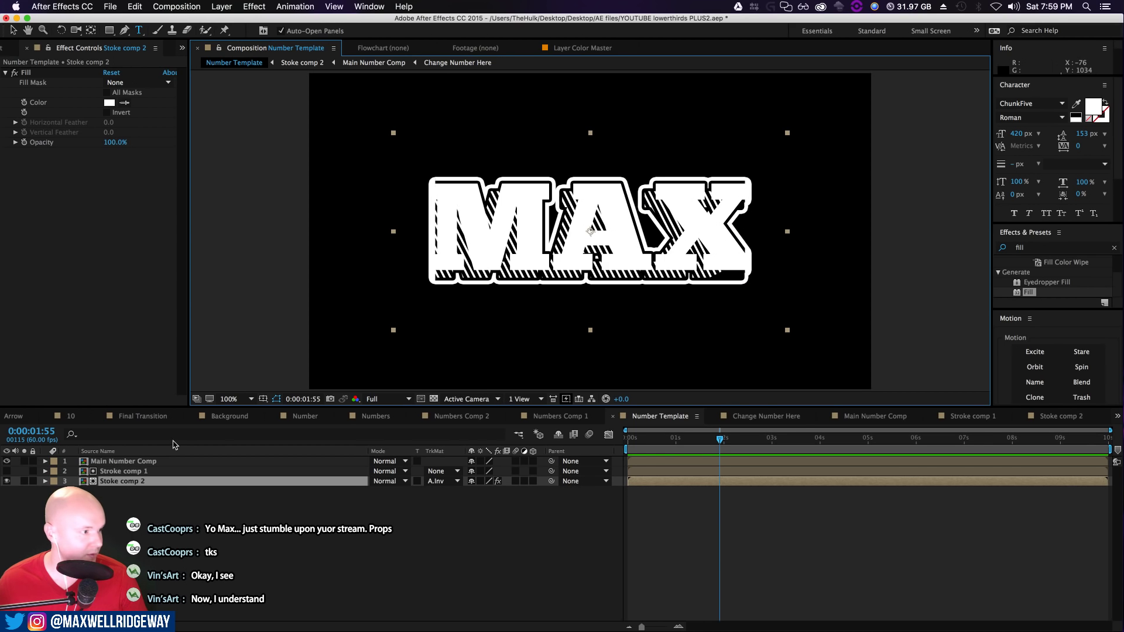
Widen the Stroke comp 1 composition so the blue outline fits at both sides of the word, and return to Number Template
double_click(133, 471)
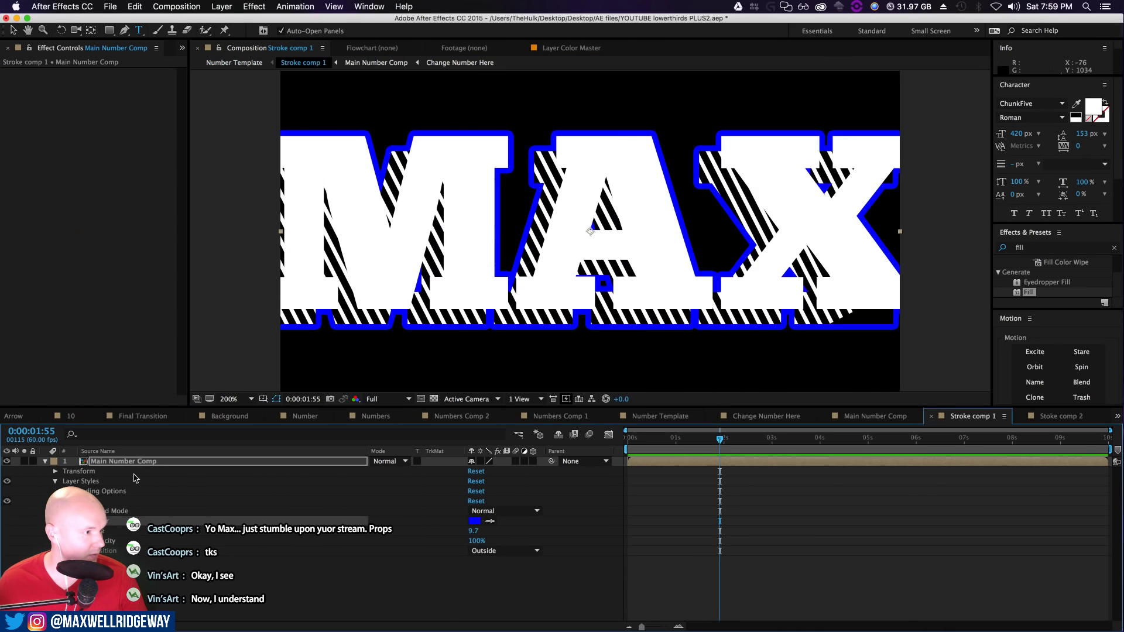
click(176, 7)
click(202, 37)
drag(463, 150, 645, 153)
click(656, 347)
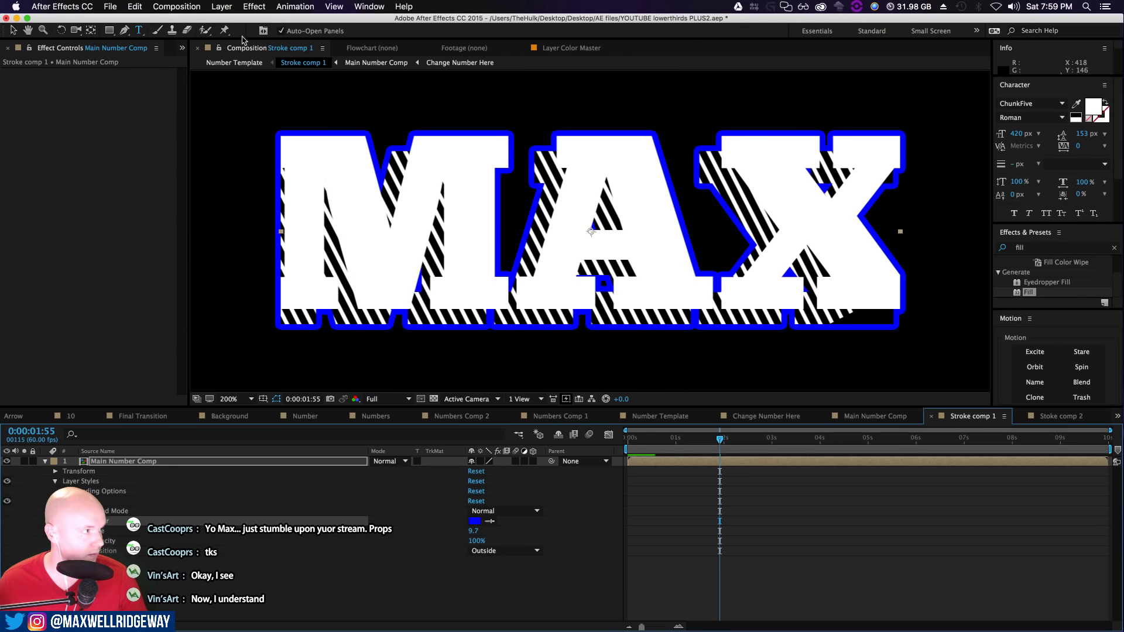
click(661, 416)
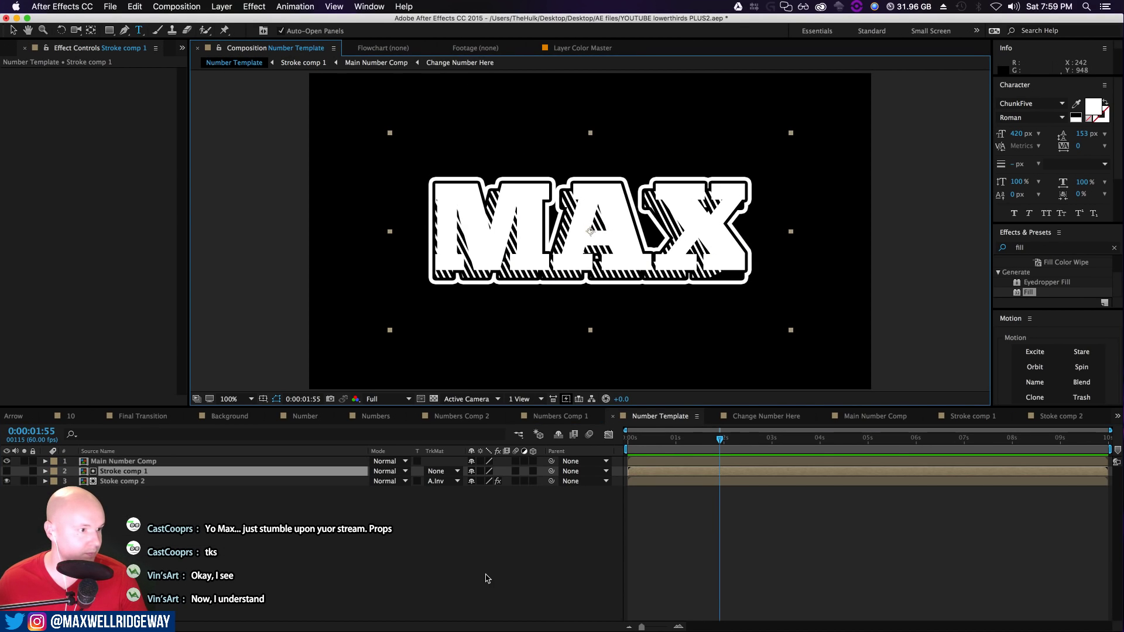
Set the width of the Main Number Comp composition to 1219 px and return to Number Template
key(period)
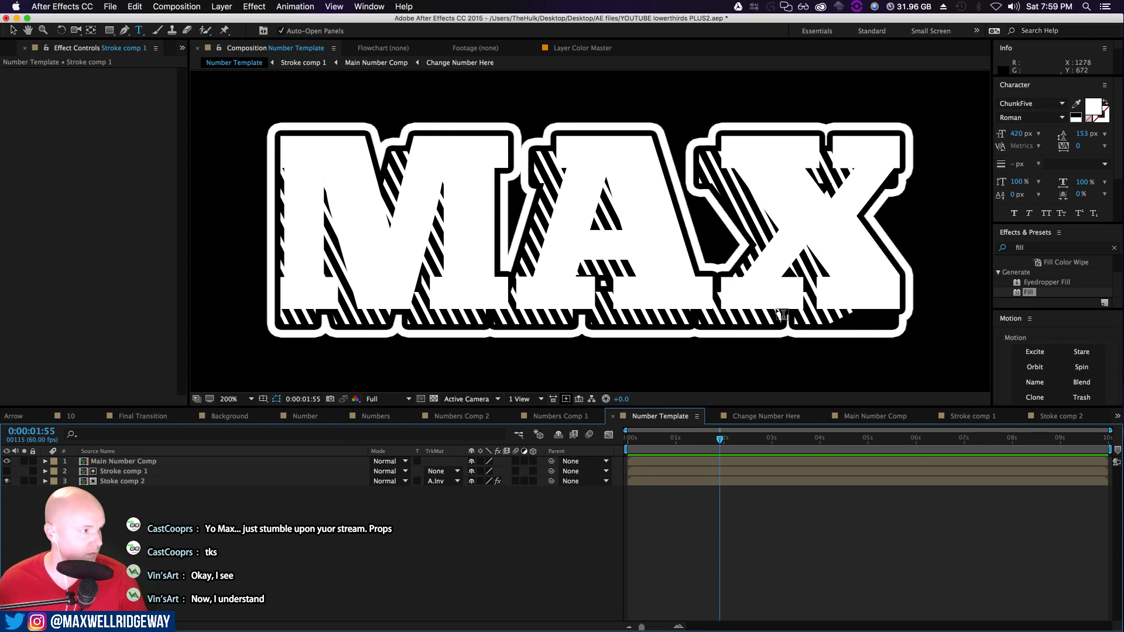
click(128, 481)
double_click(120, 461)
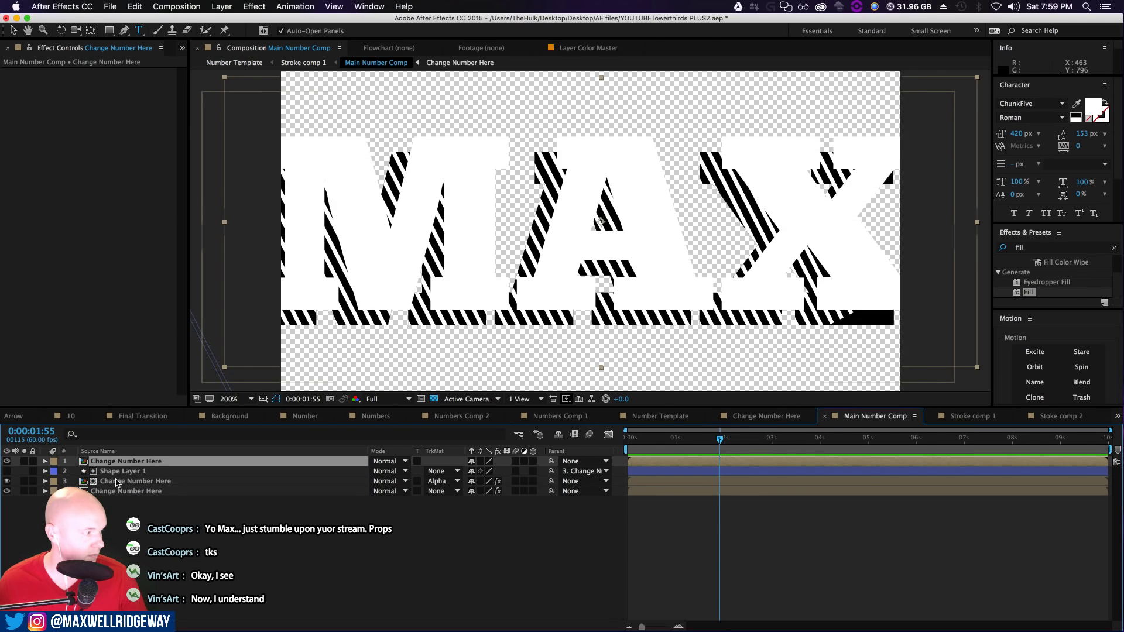
double_click(116, 482)
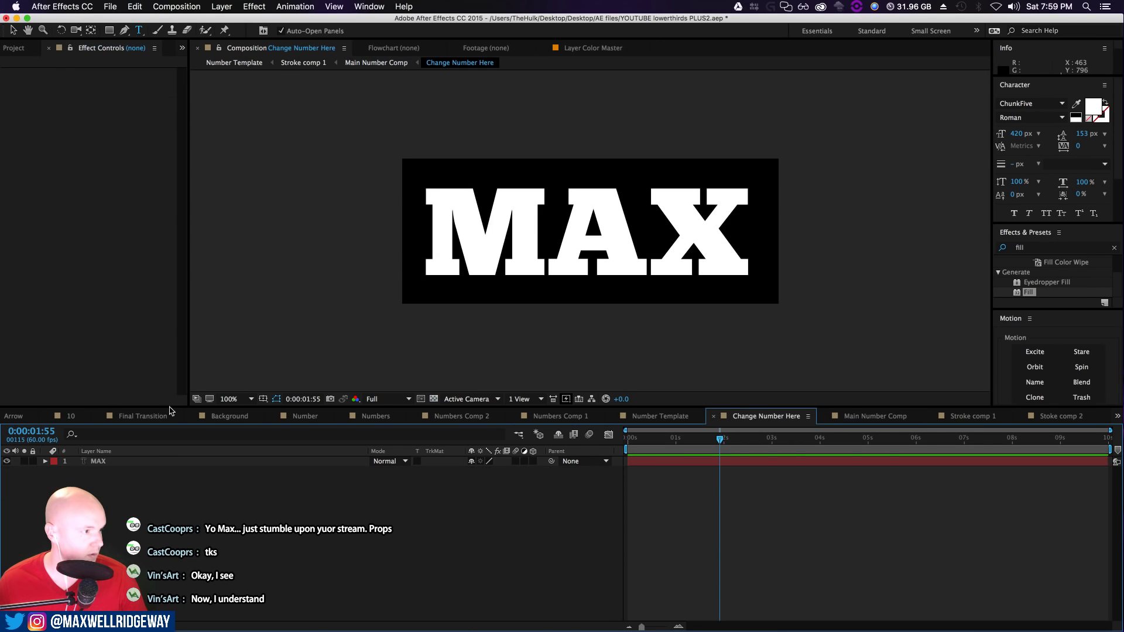
click(298, 63)
click(376, 63)
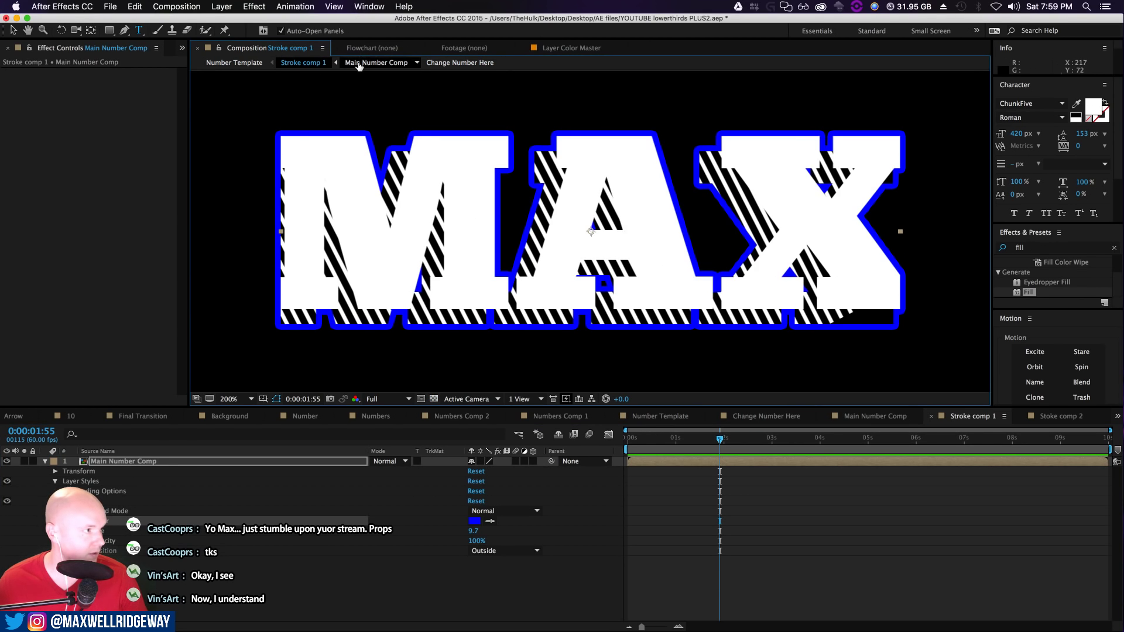
key(comma)
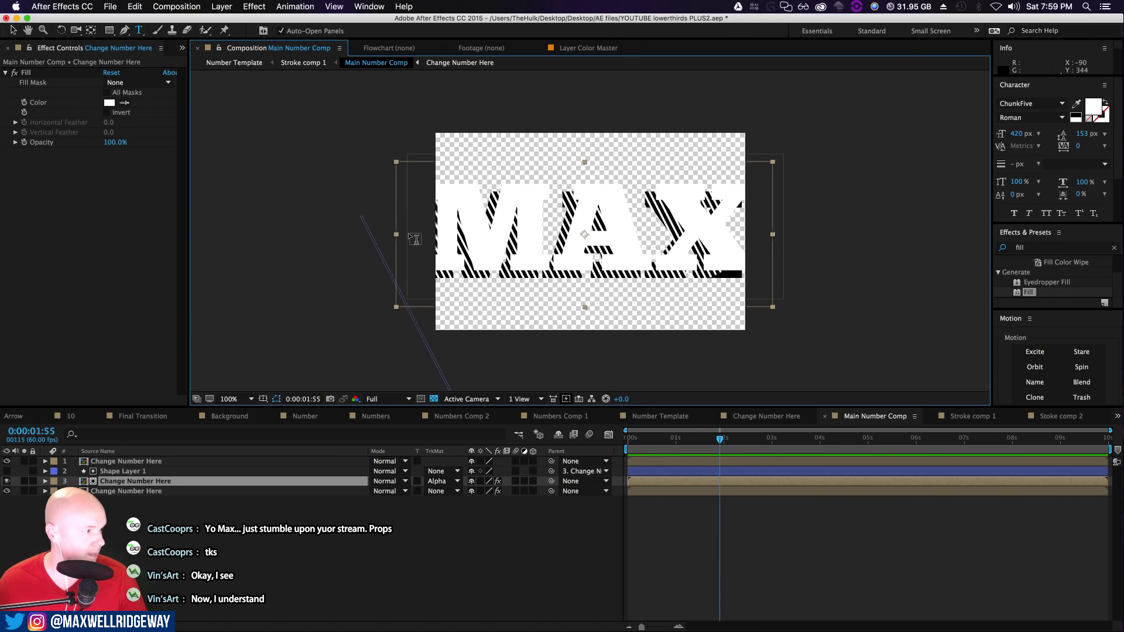
click(176, 7)
click(198, 39)
click(472, 150)
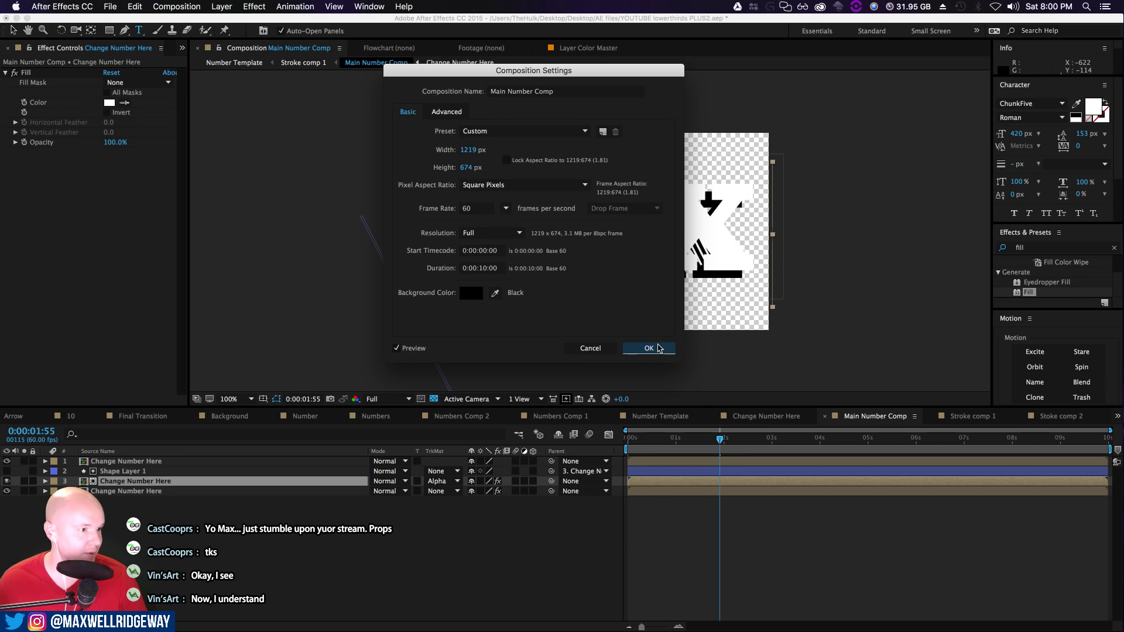
click(650, 349)
click(234, 63)
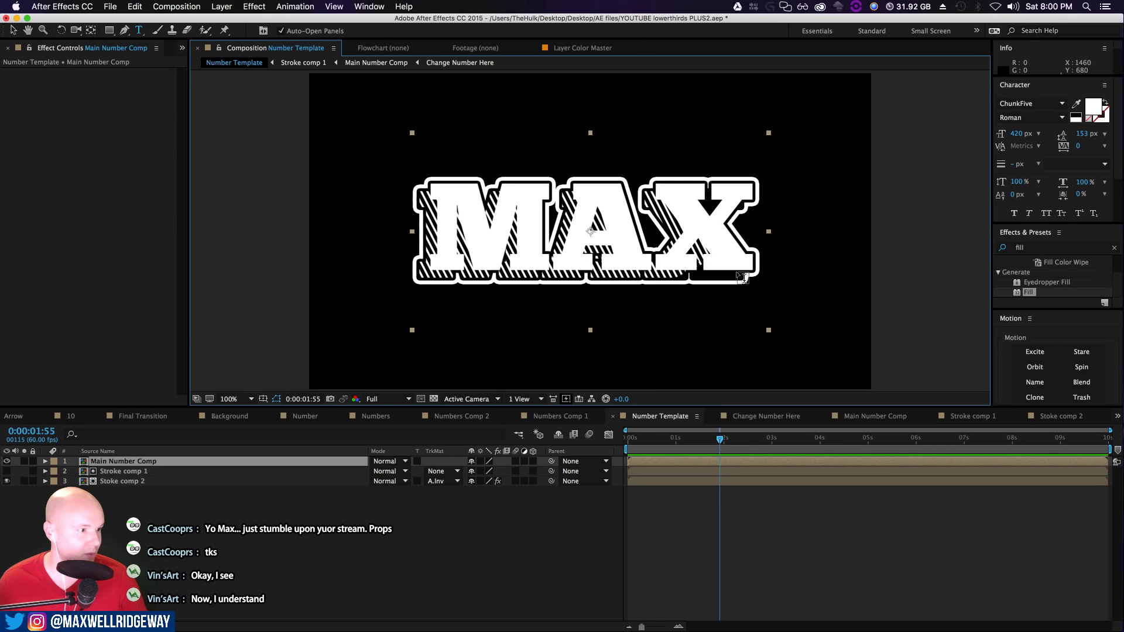
In Main Number Comp, scale the stripe Shape Layer 1 to 186% vertically and move it to about 260.6, 492
key(v)
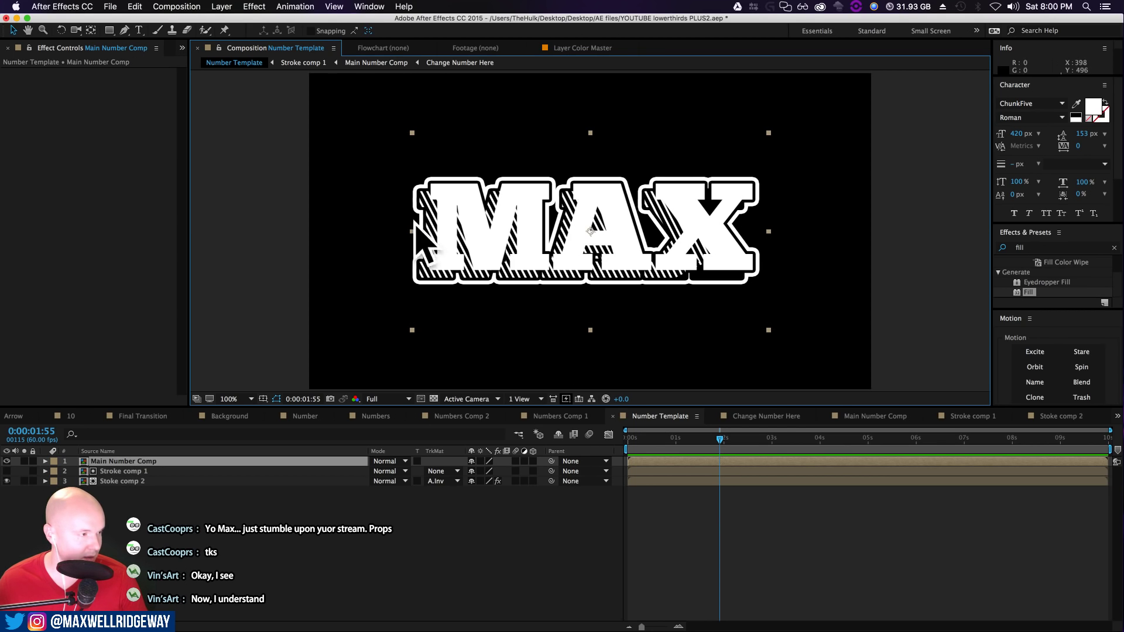
double_click(117, 462)
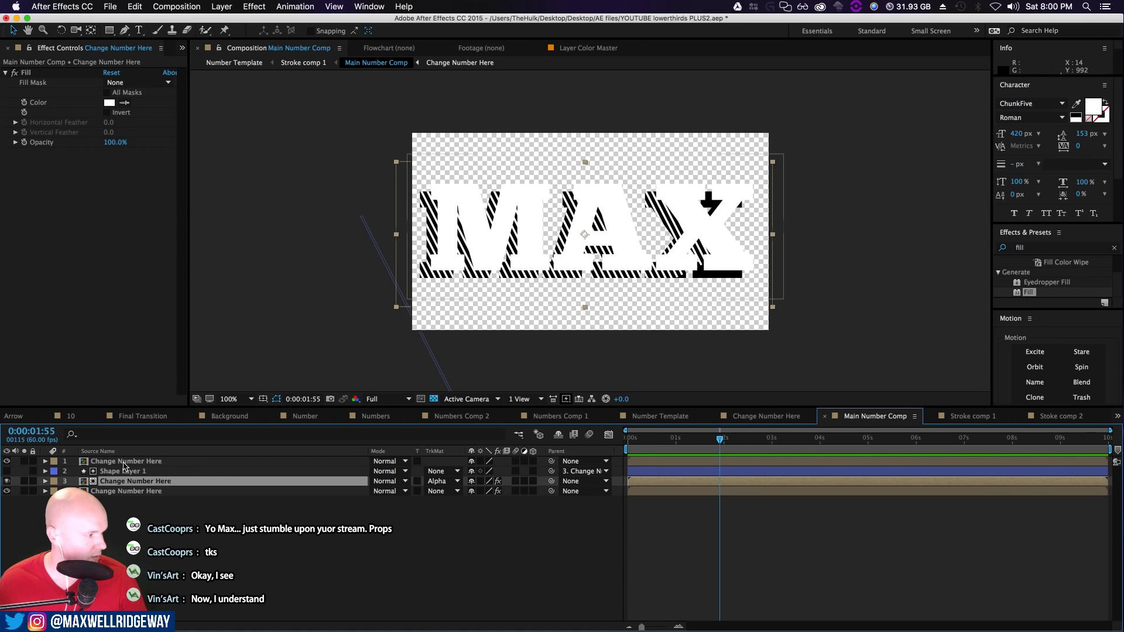
click(197, 471)
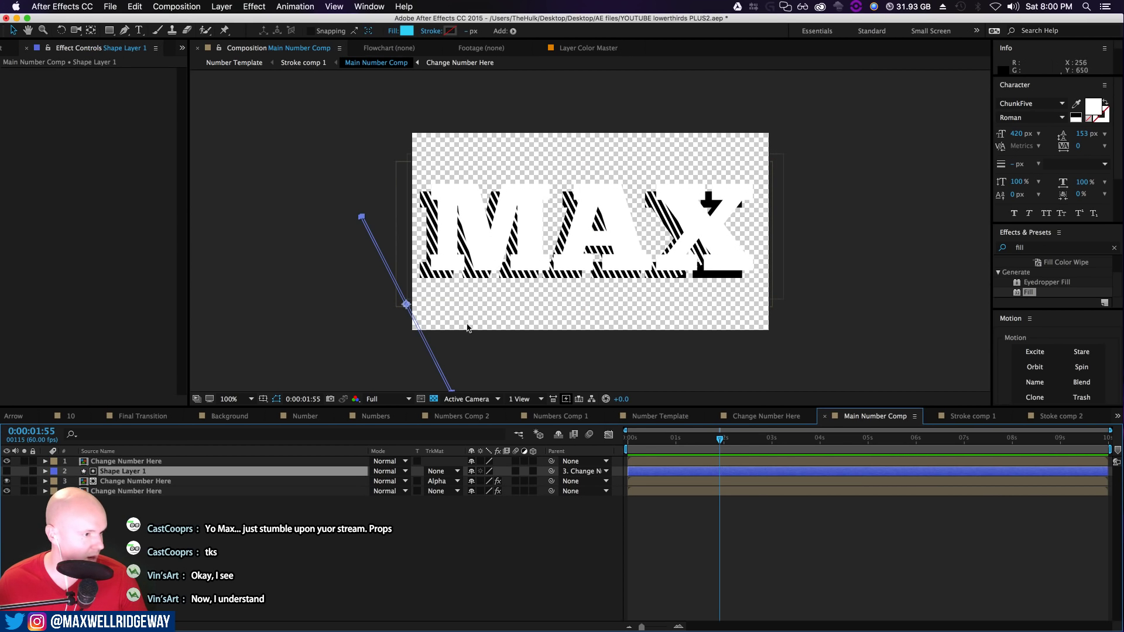
drag(406, 308, 347, 260)
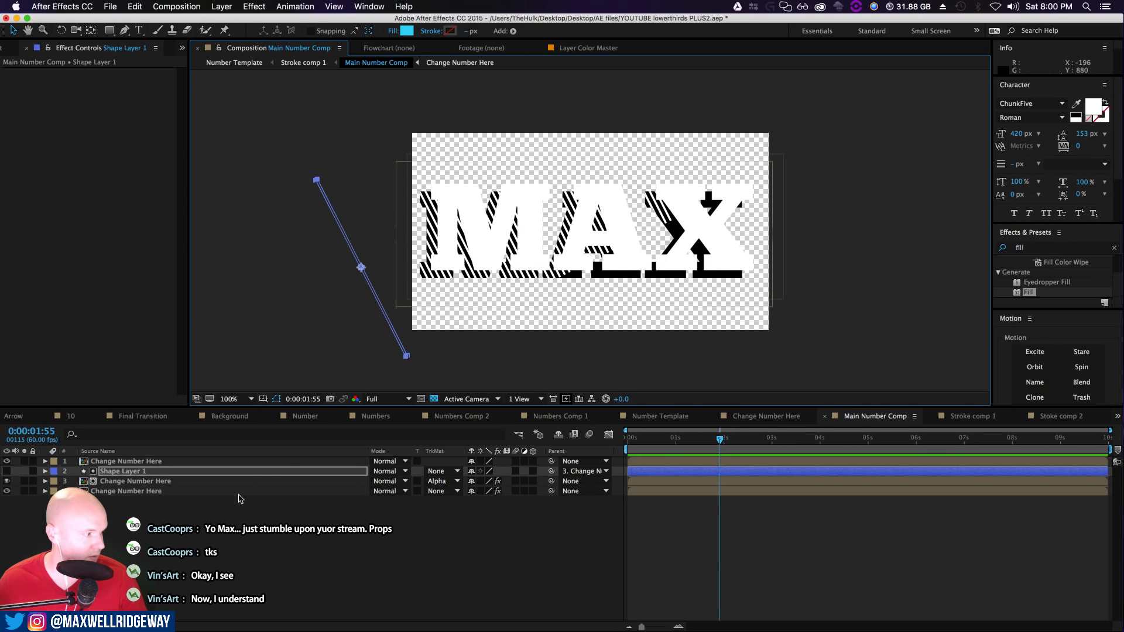
key(s)
drag(507, 481, 551, 482)
drag(367, 272, 478, 309)
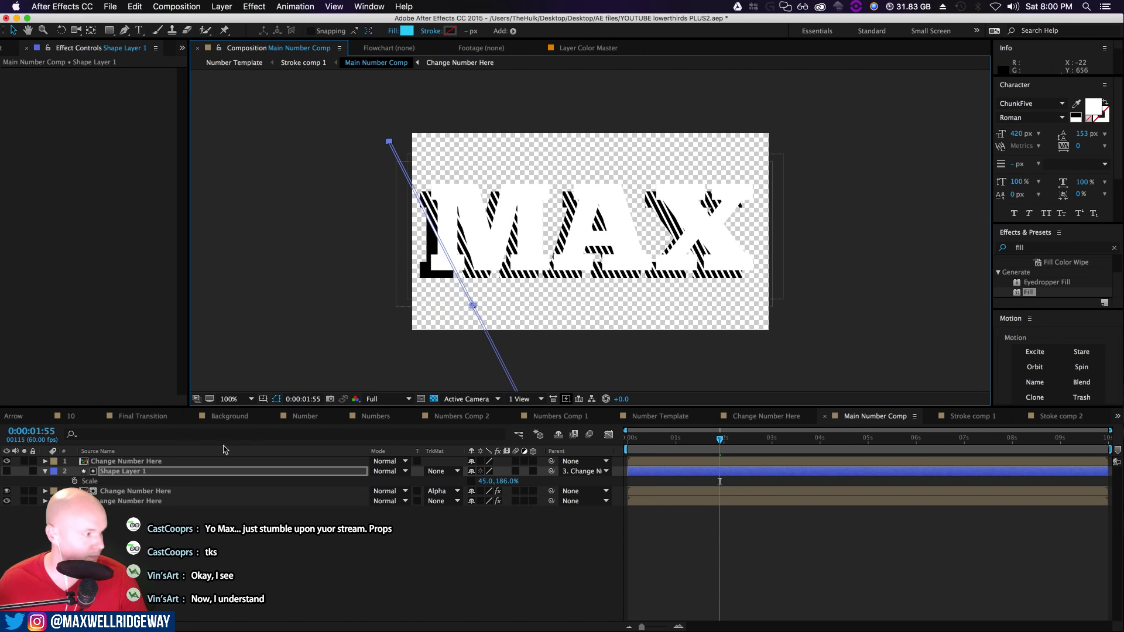
Set the repeater of Shape Layer 1 to 93 copies with an offset of -18 so stripes cover the whole word
click(45, 472)
click(45, 472)
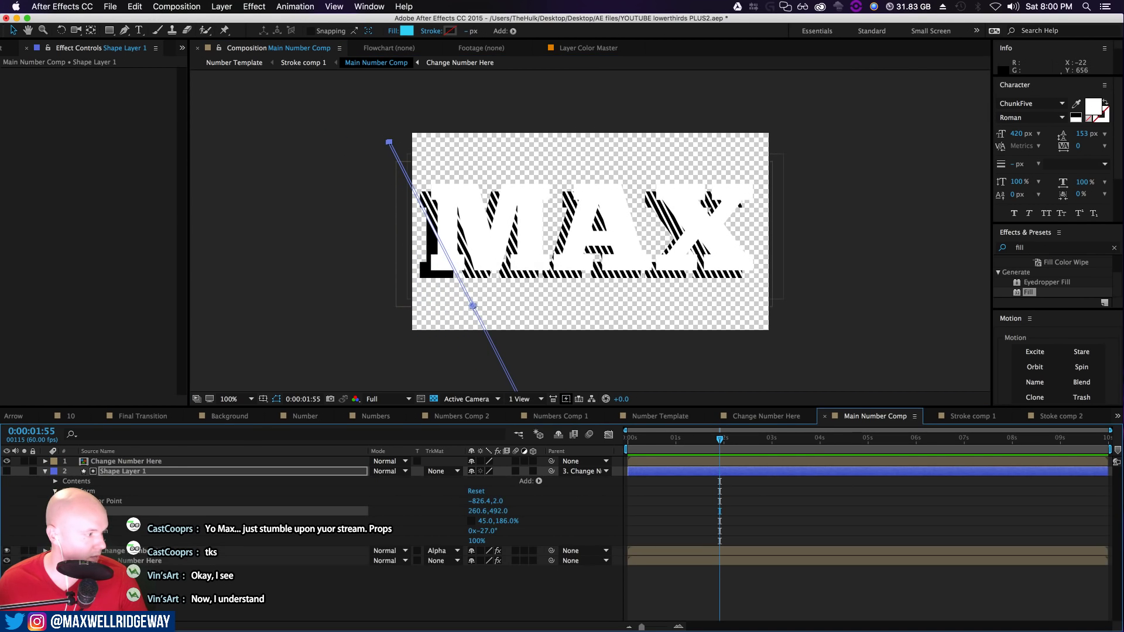
click(55, 481)
click(65, 502)
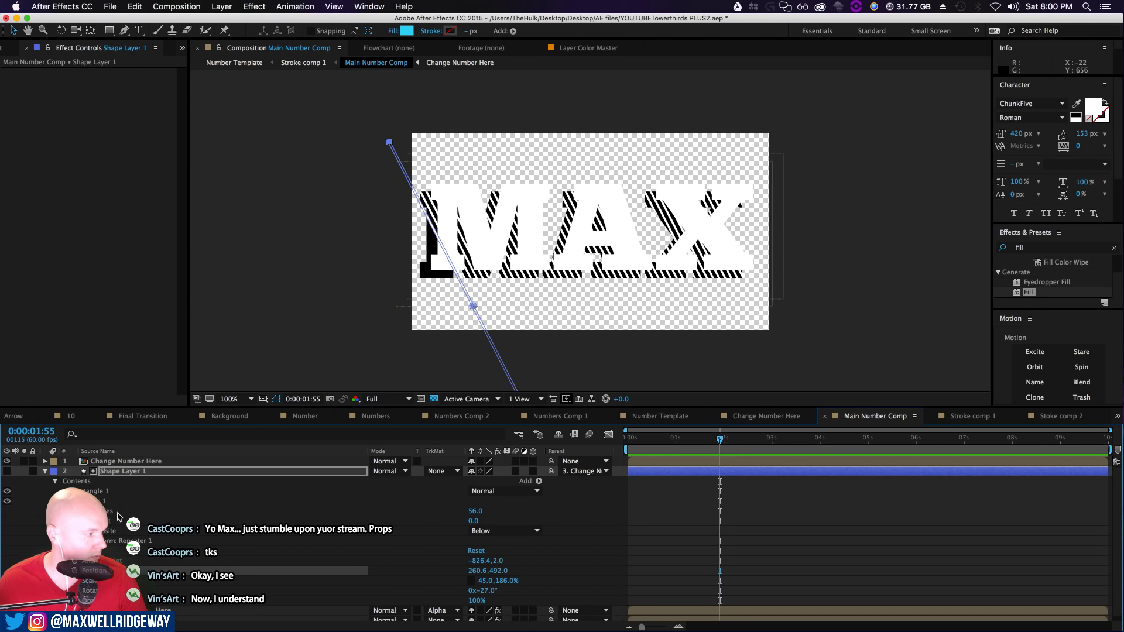
mouse_move(471, 511)
mouse_down()
mouse_move(492, 510)
mouse_move(465, 522)
mouse_up()
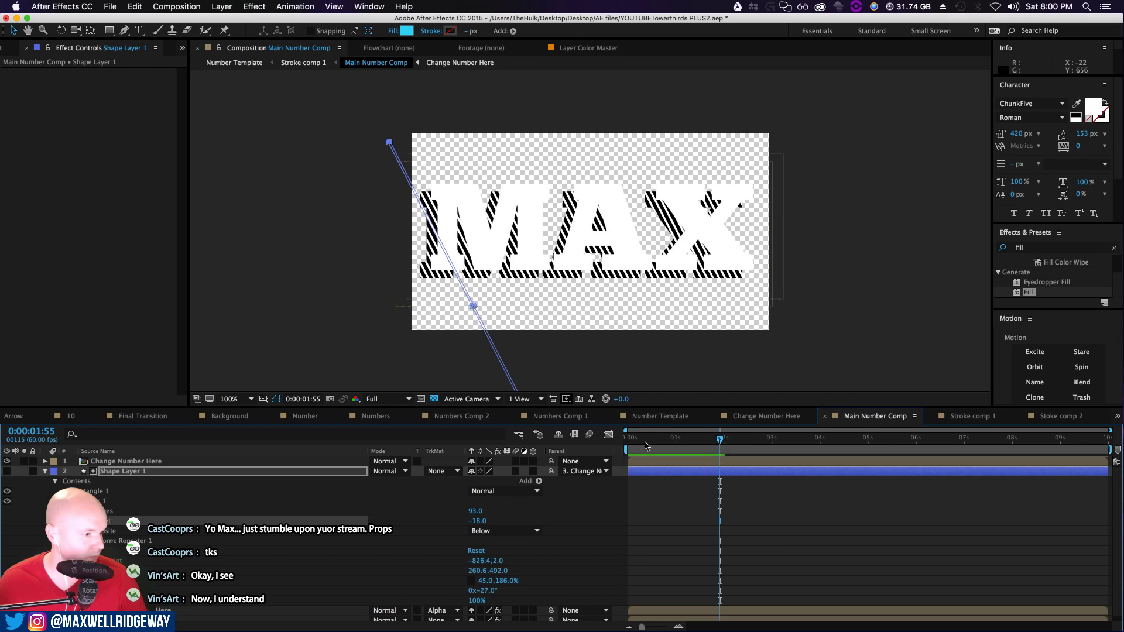
Keyframe the Position of Shape Layer 1 at the composition's start, and move it to about 350.6, 474 at 0:00:09:59
key(Home)
key(p)
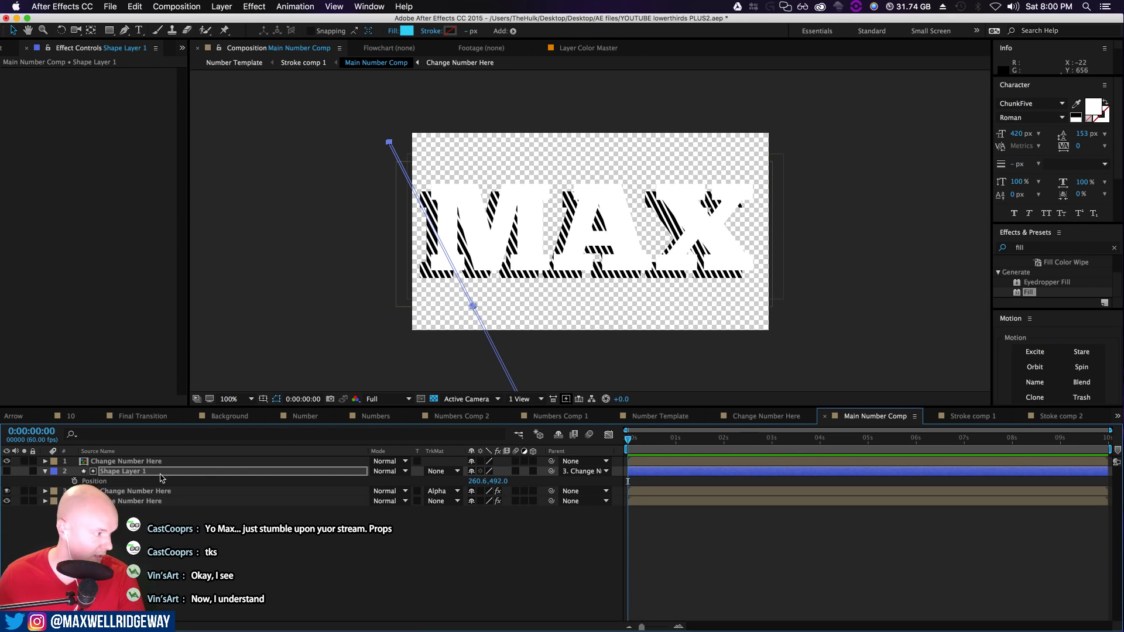
key(alt+shift+p)
drag(630, 439, 1109, 439)
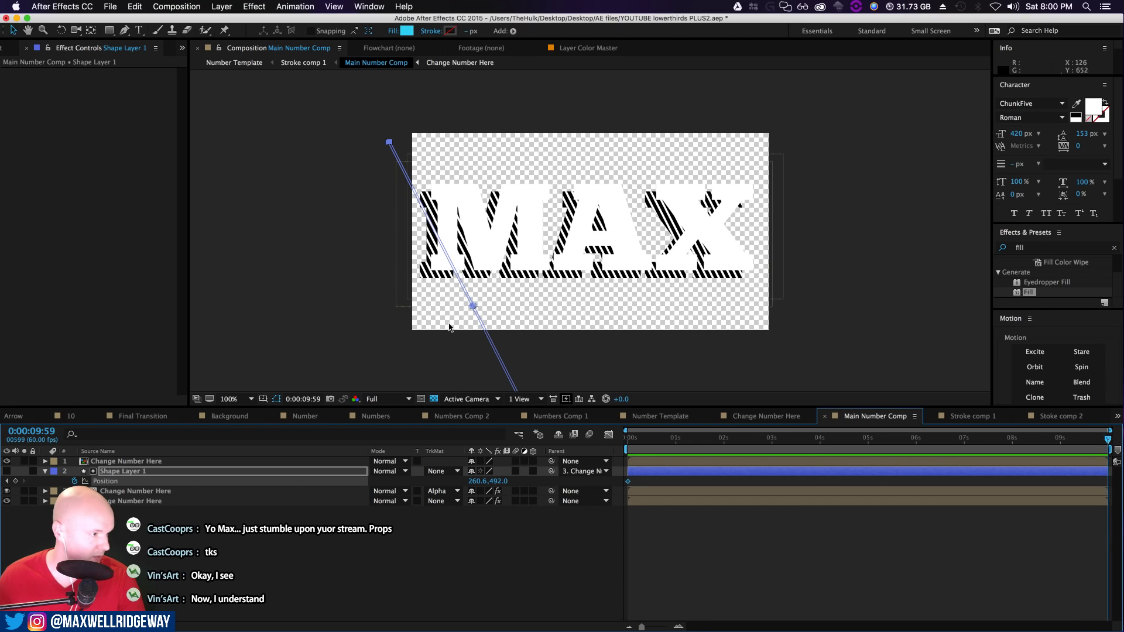
drag(471, 304, 498, 301)
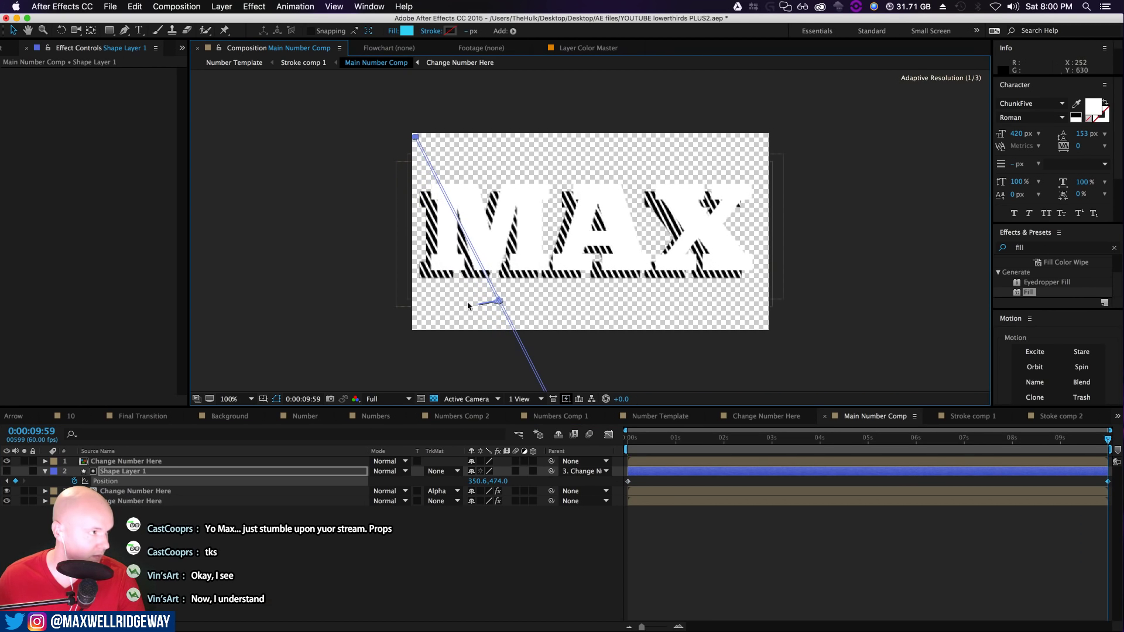
Return to Number Template, preview the moving stripes from the first frame and scrub to 0:00:04:49
click(219, 62)
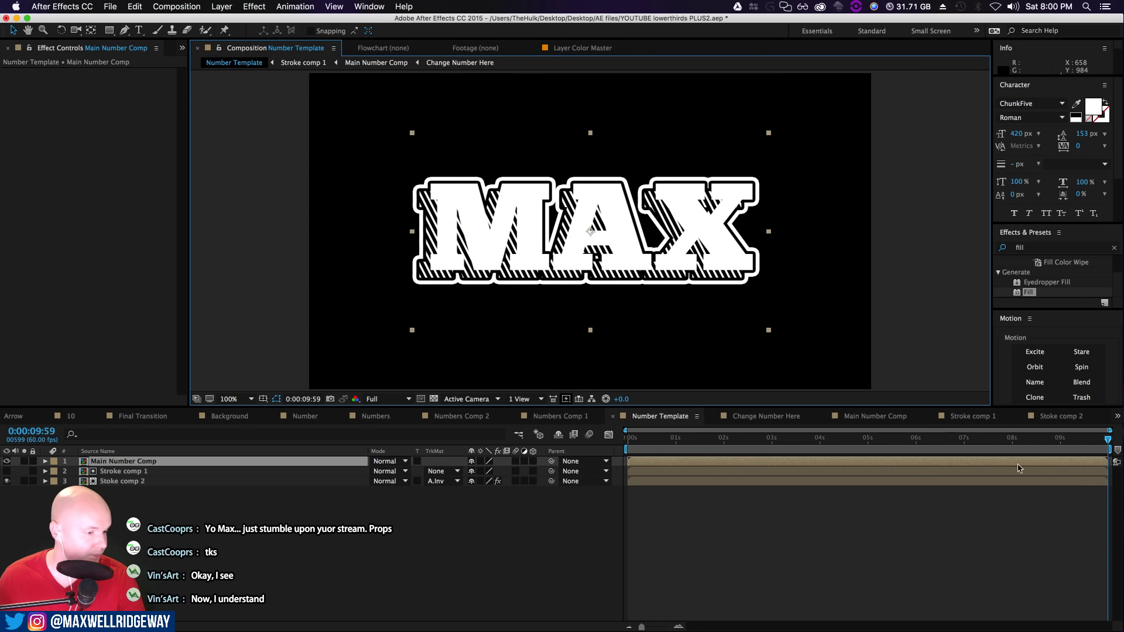
drag(1093, 445, 608, 485)
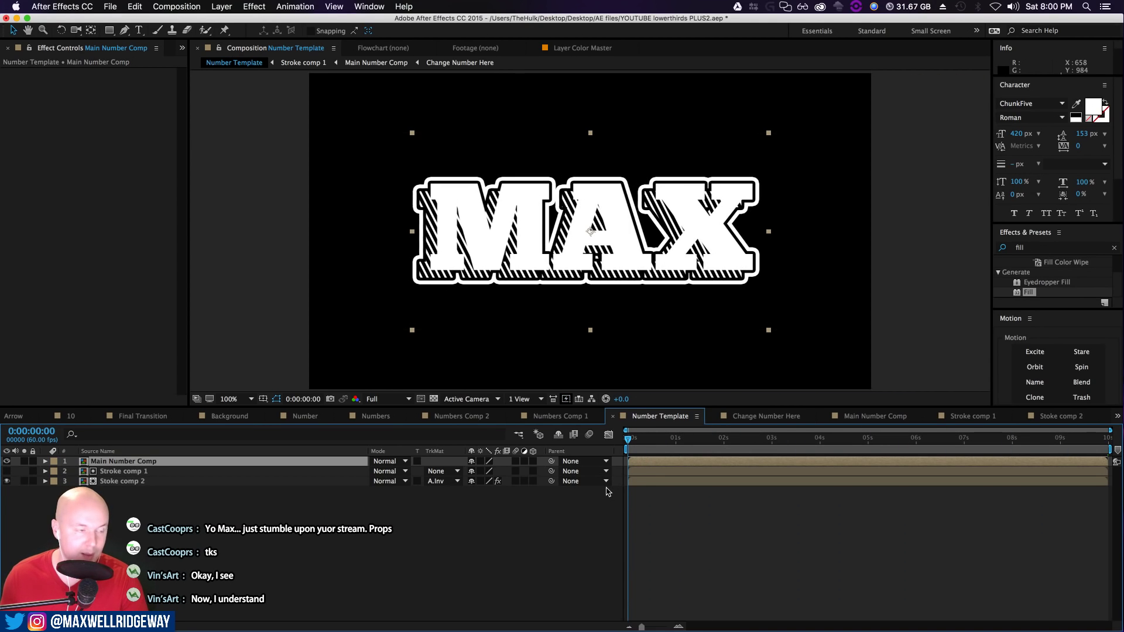
click(483, 520)
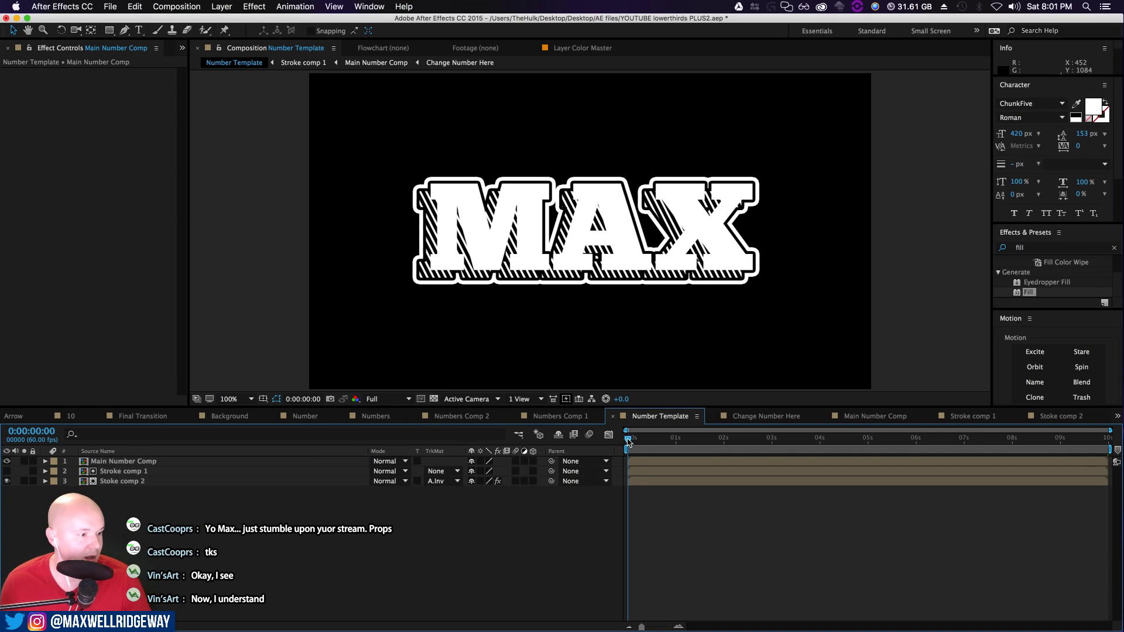
key(space)
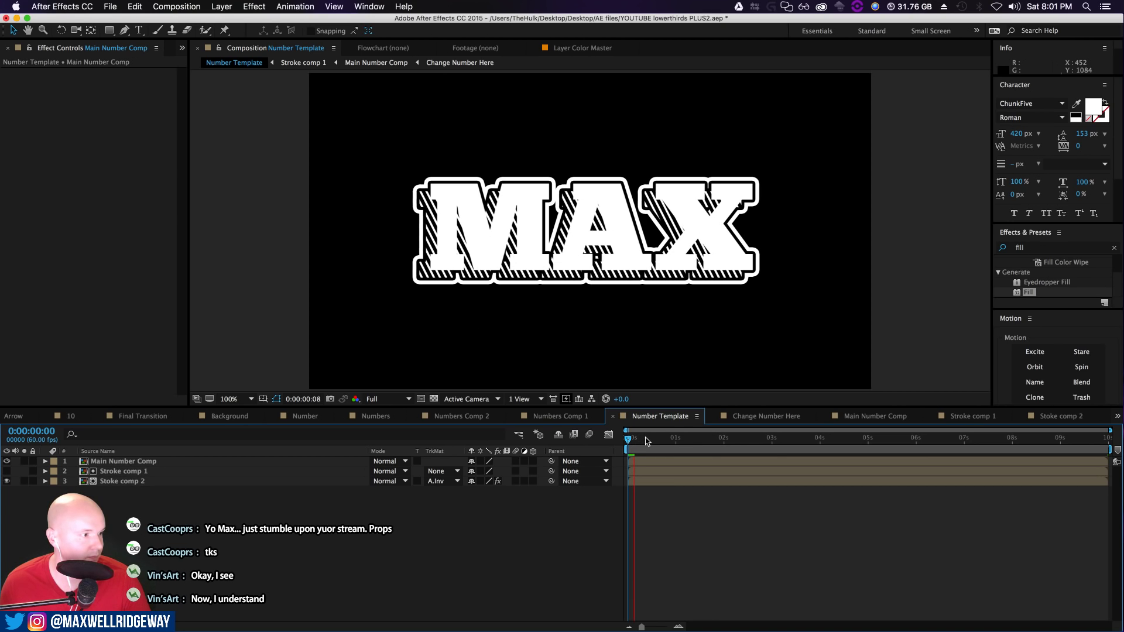
key(space)
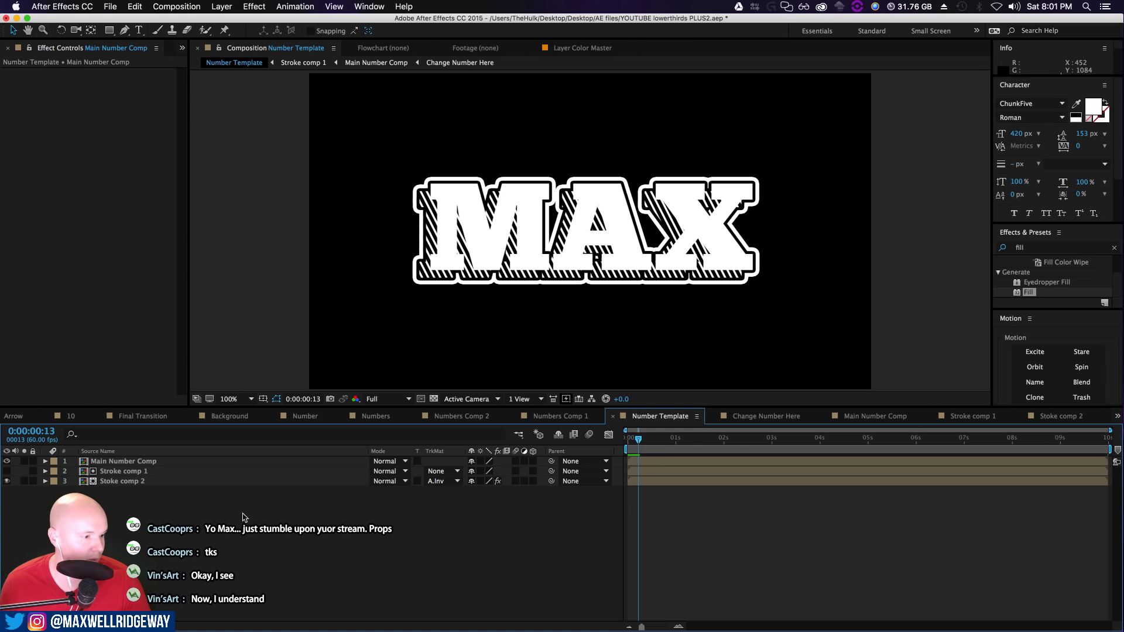
drag(641, 439, 859, 439)
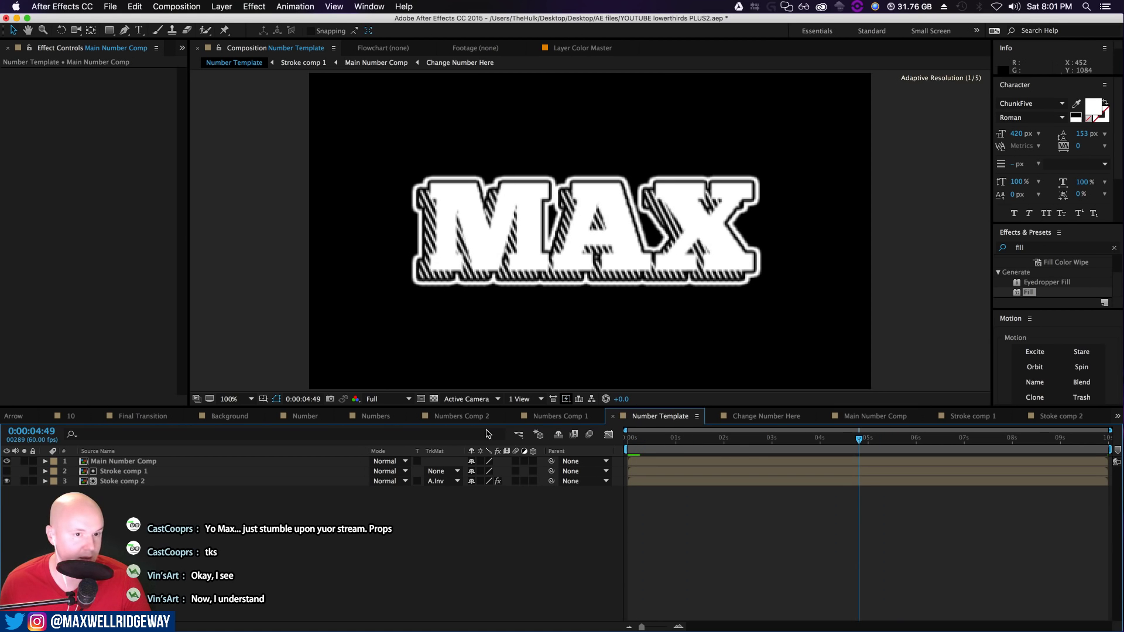
Open the Change Number Here composition through Main Number Comp and replace its text with "Vin'sART"
double_click(116, 462)
double_click(611, 228)
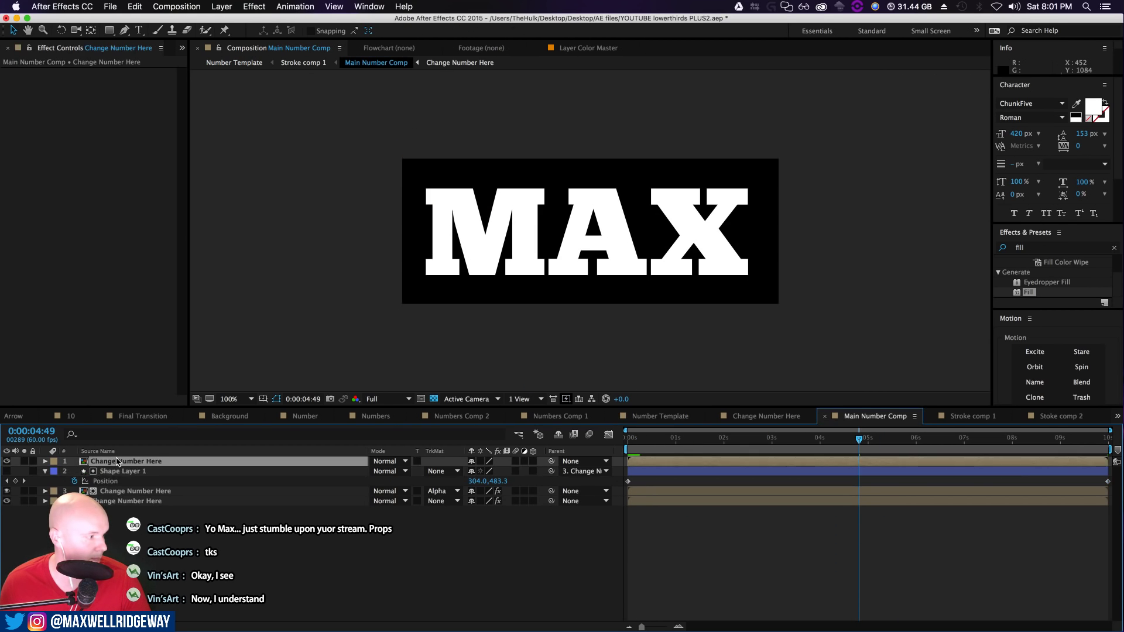
click(611, 228)
double_click(612, 229)
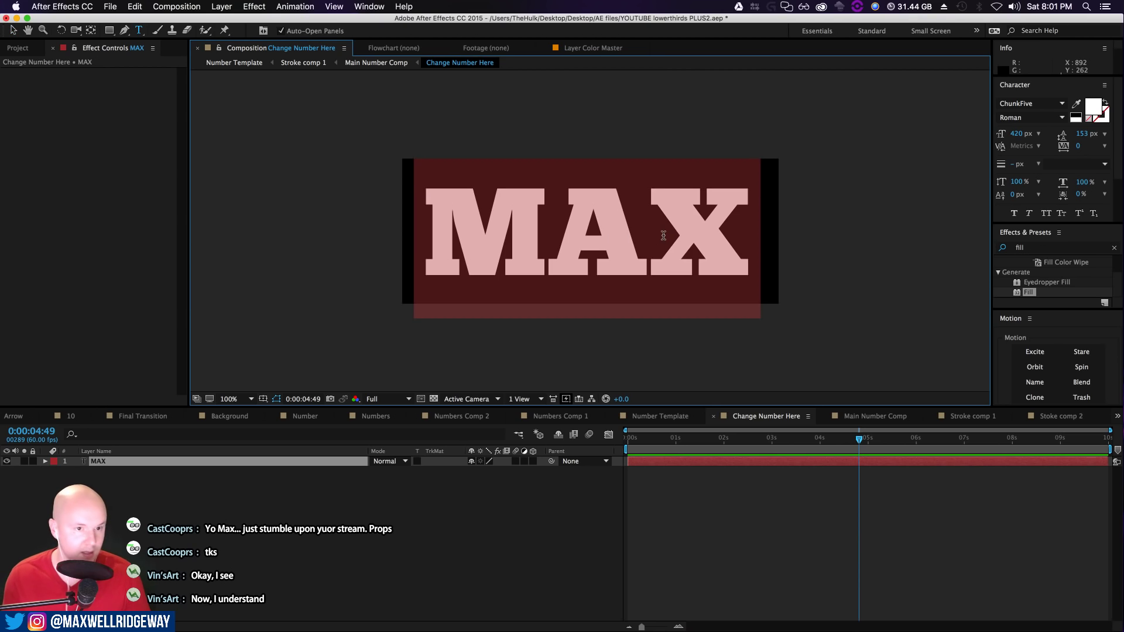
text(Vin)
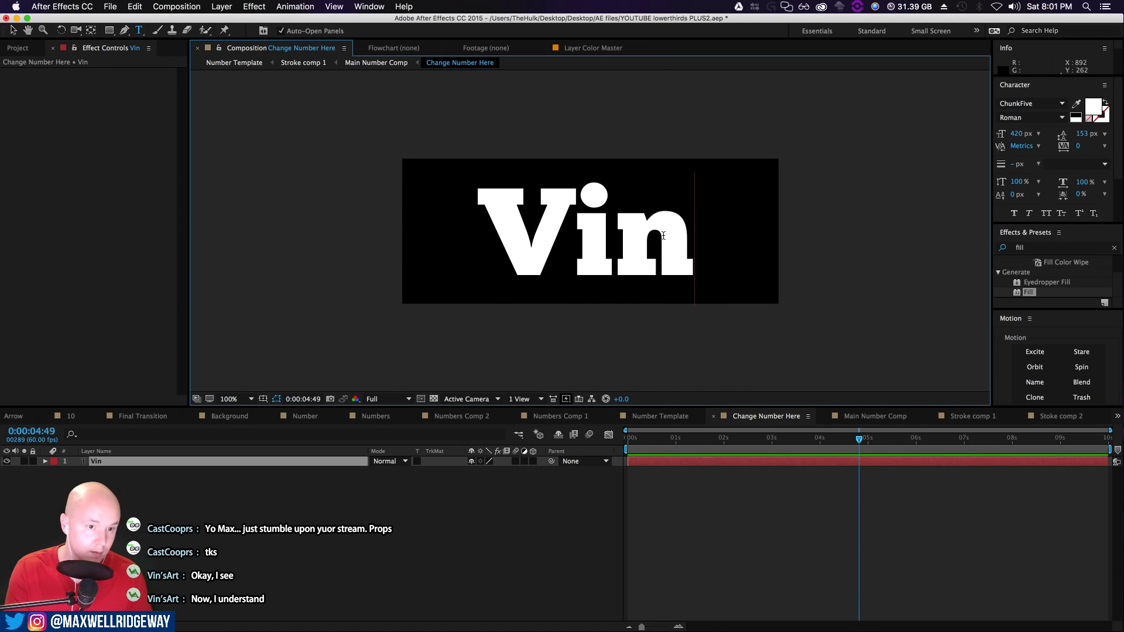
text('s)
text(ART)
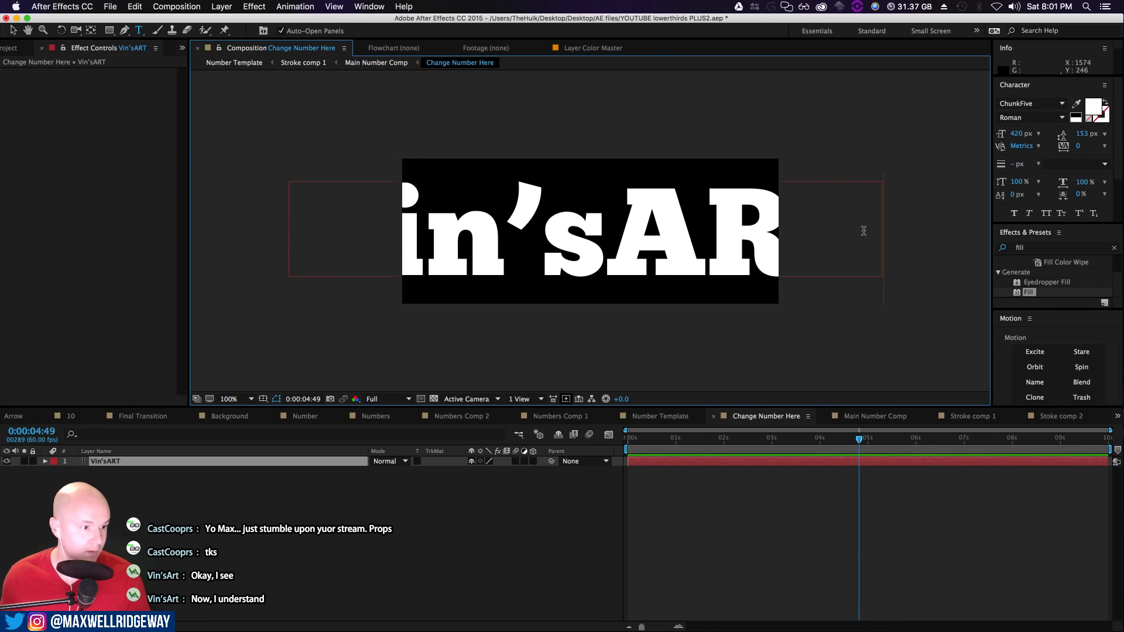
Set the font size of the whole text to 247 px, move it up to the frame's middle and return to Number Template
key(super+a)
drag(1017, 133, 26, 53)
click(12, 30)
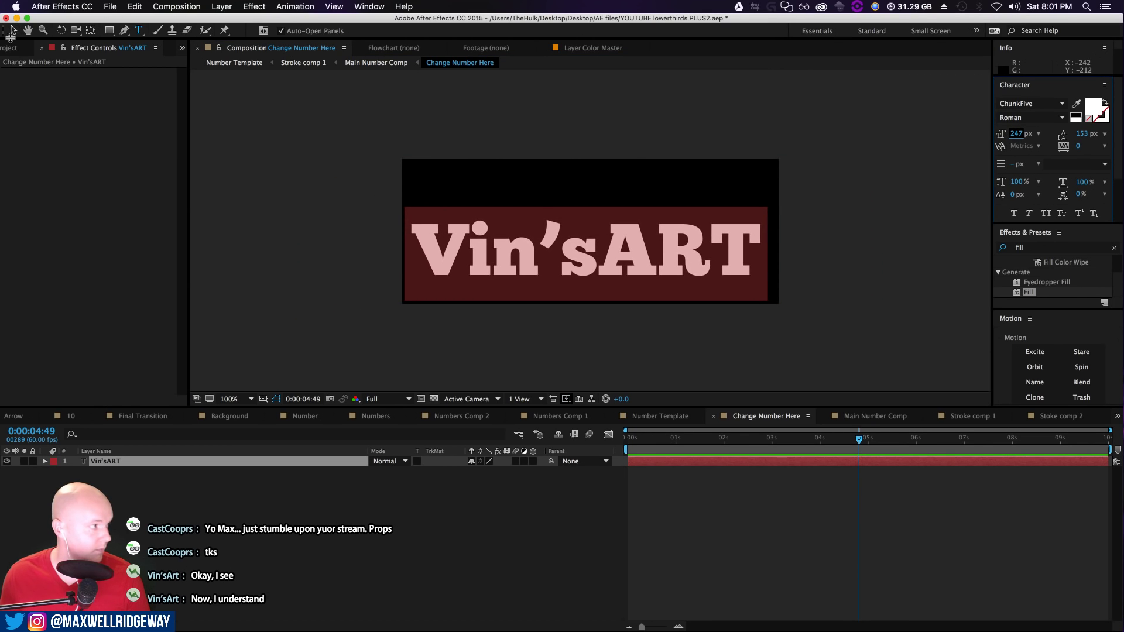
click(528, 243)
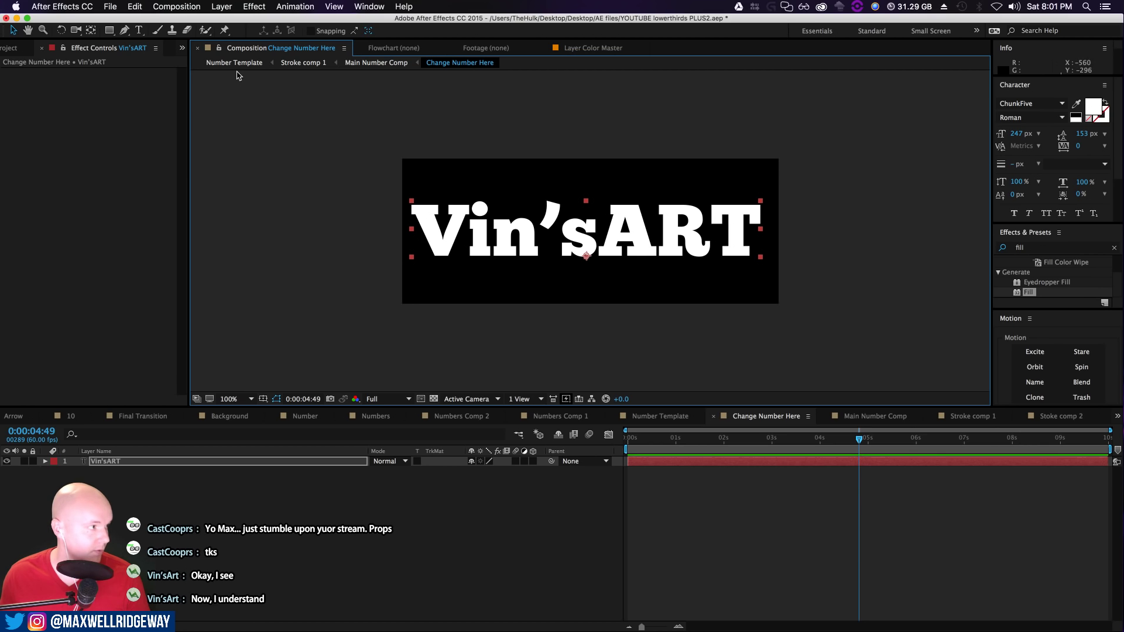
click(237, 63)
click(484, 560)
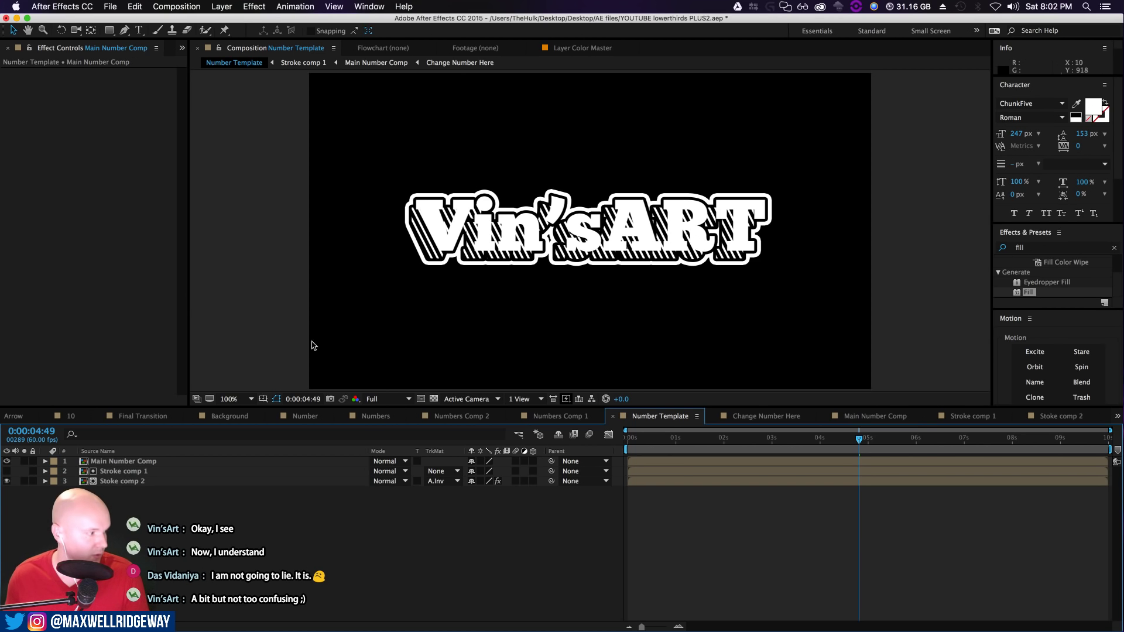
In Main Number Comp, apply the Fill effect to the uppermost Change Number Here layer, and go to Stroke comp 1
click(140, 462)
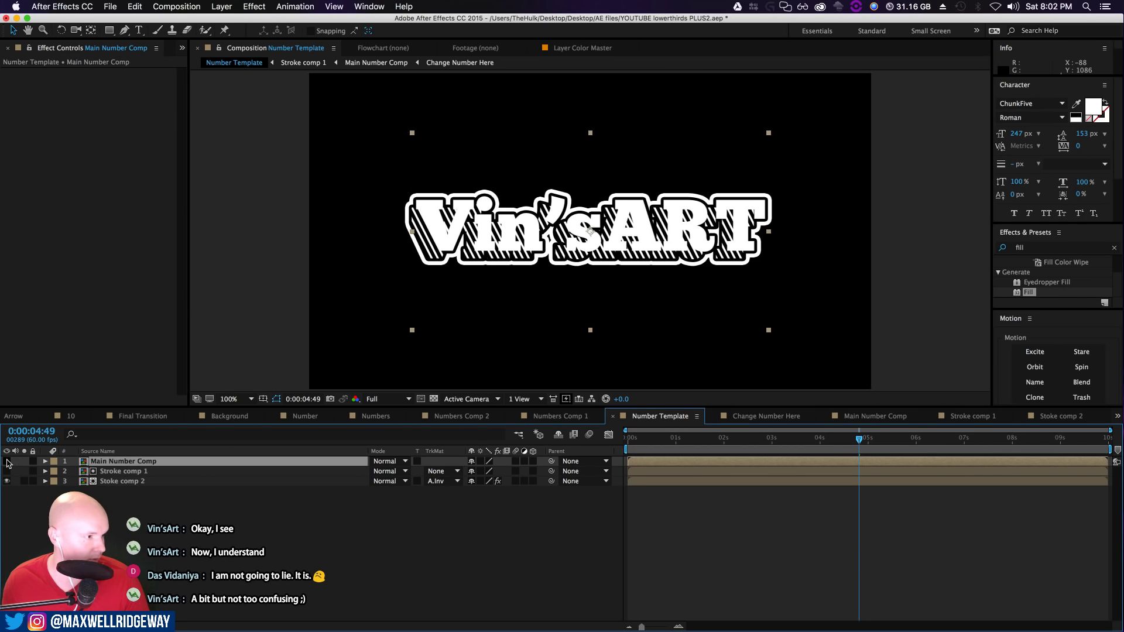
double_click(128, 462)
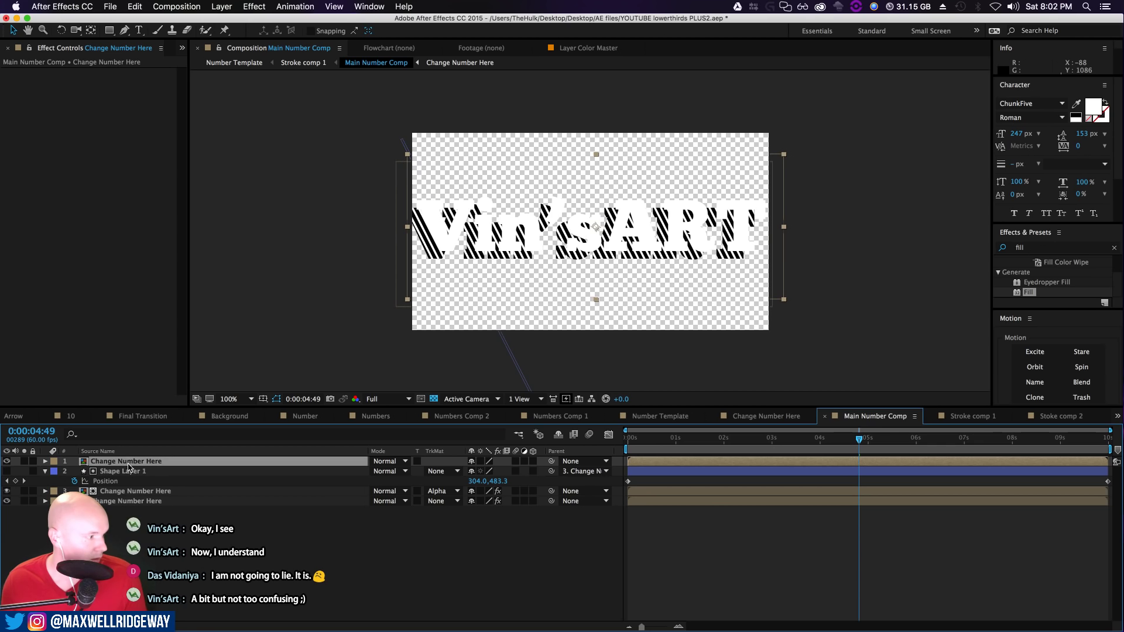
click(8, 461)
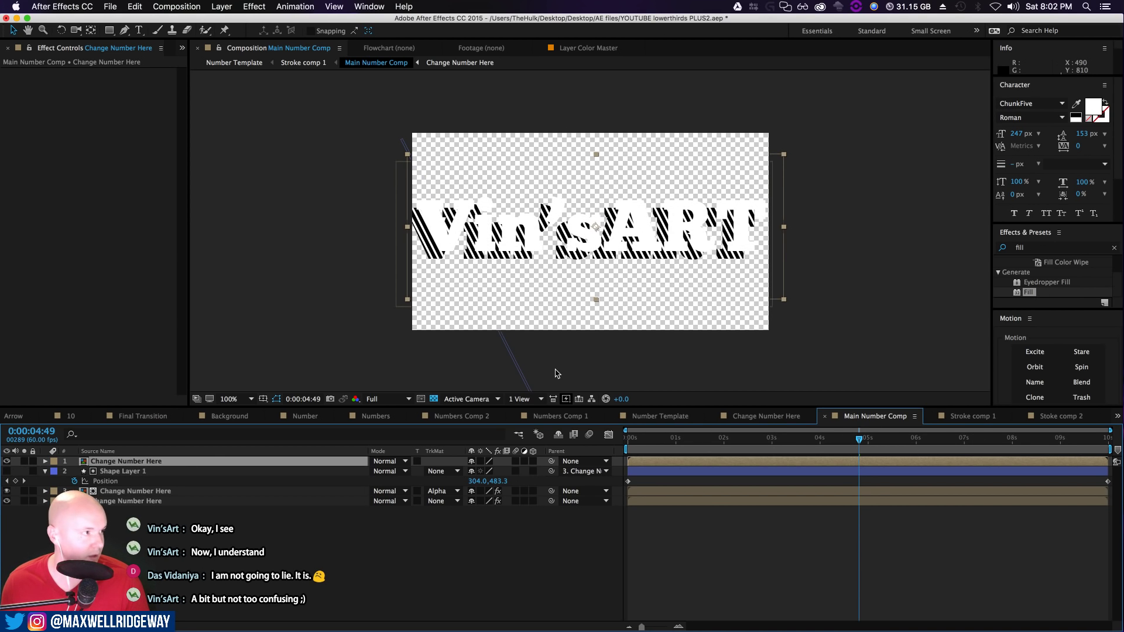
mouse_move(1027, 293)
mouse_down()
mouse_move(350, 440)
mouse_move(141, 469)
mouse_up()
click(297, 65)
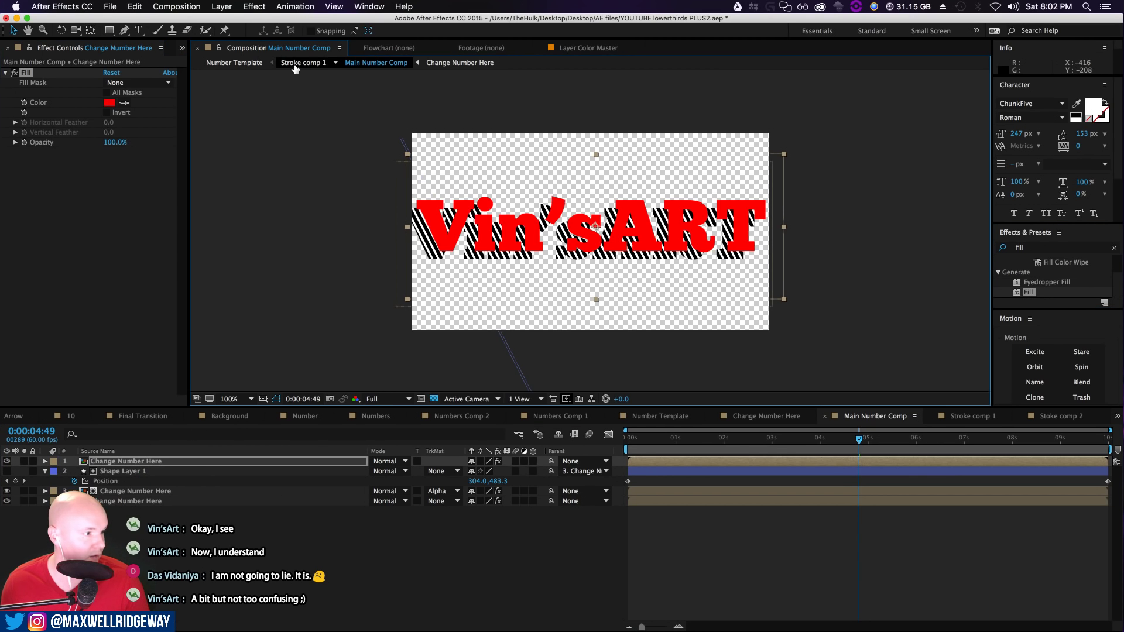
Return from Stroke comp 1 to Number Template and examine the Stroke comp 1 and Stoke comp 2 layers
key(comma)
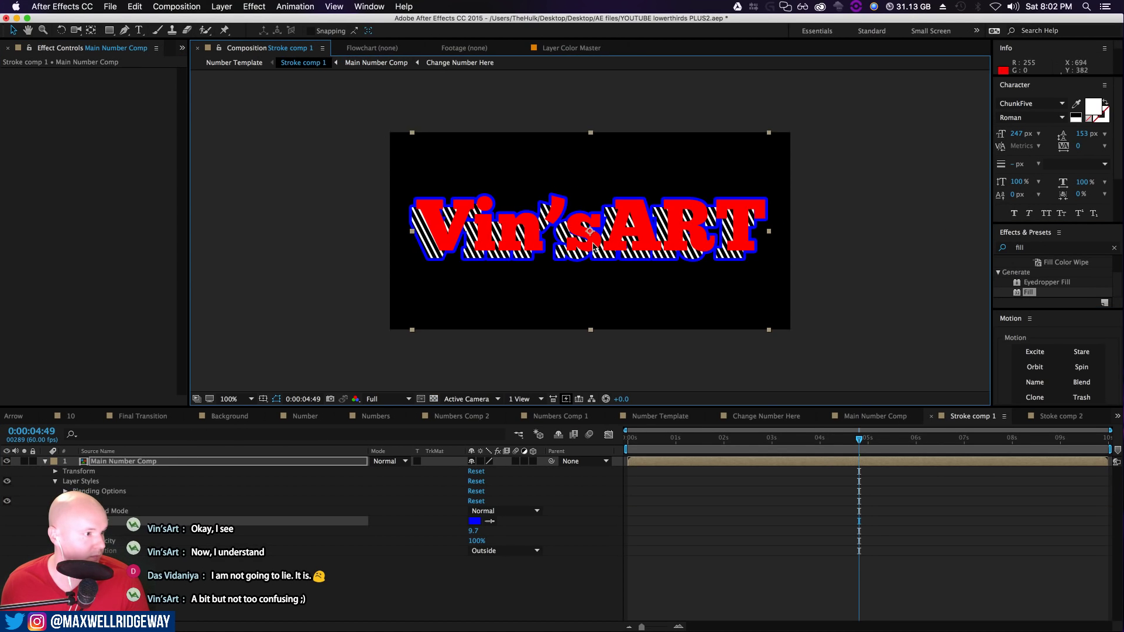
click(233, 63)
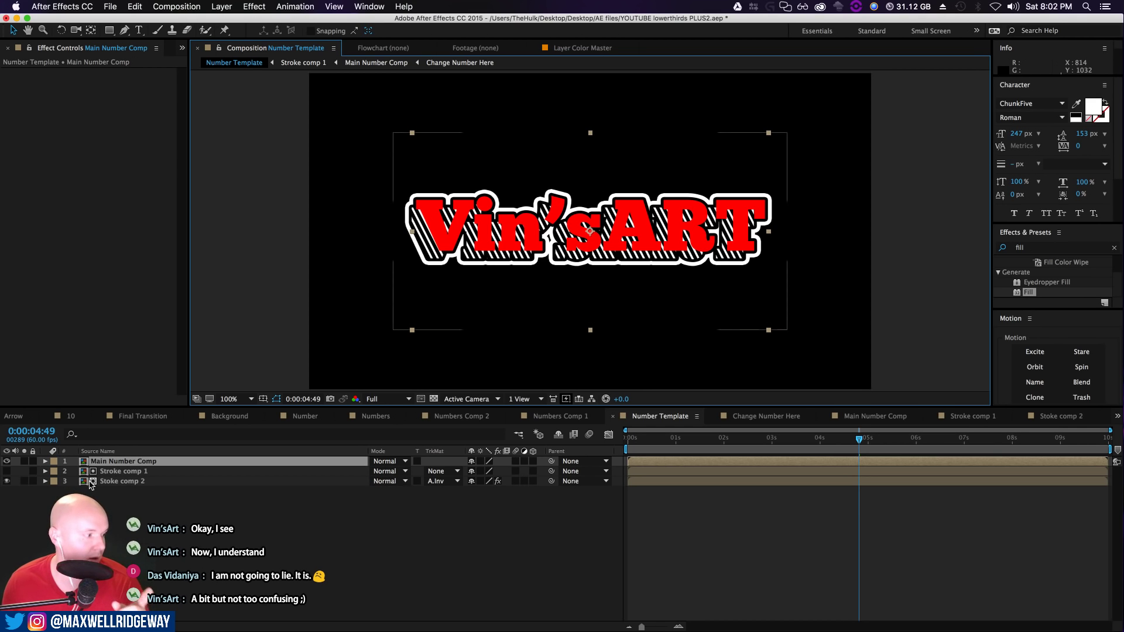
click(122, 471)
click(124, 482)
click(125, 472)
click(124, 481)
click(125, 472)
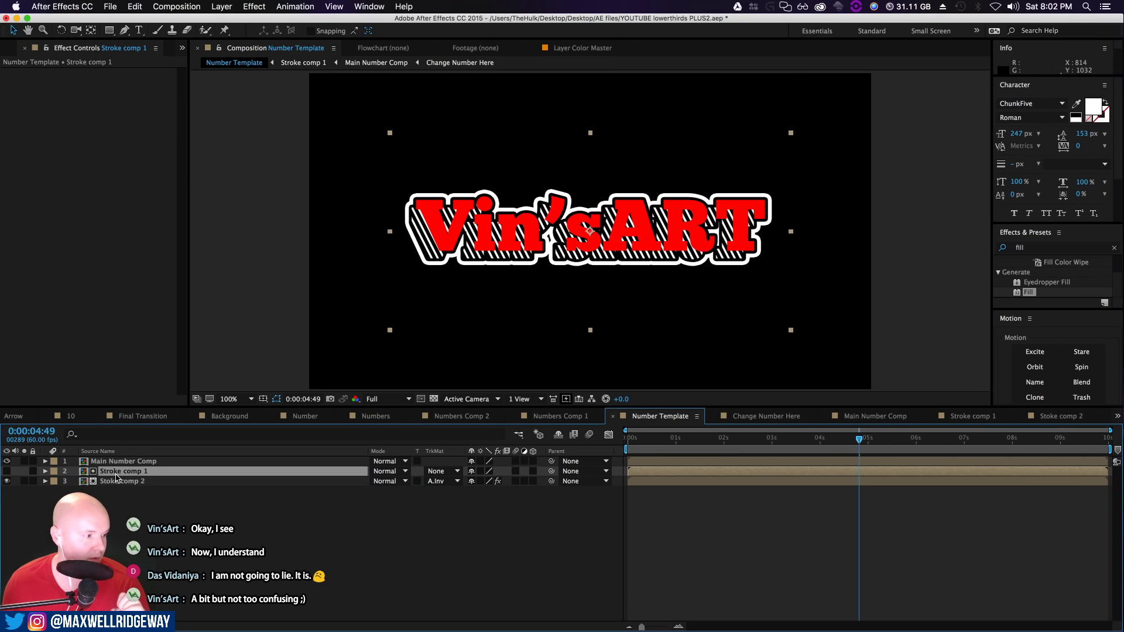
right_click(114, 470)
click(130, 381)
right_click(110, 471)
click(99, 488)
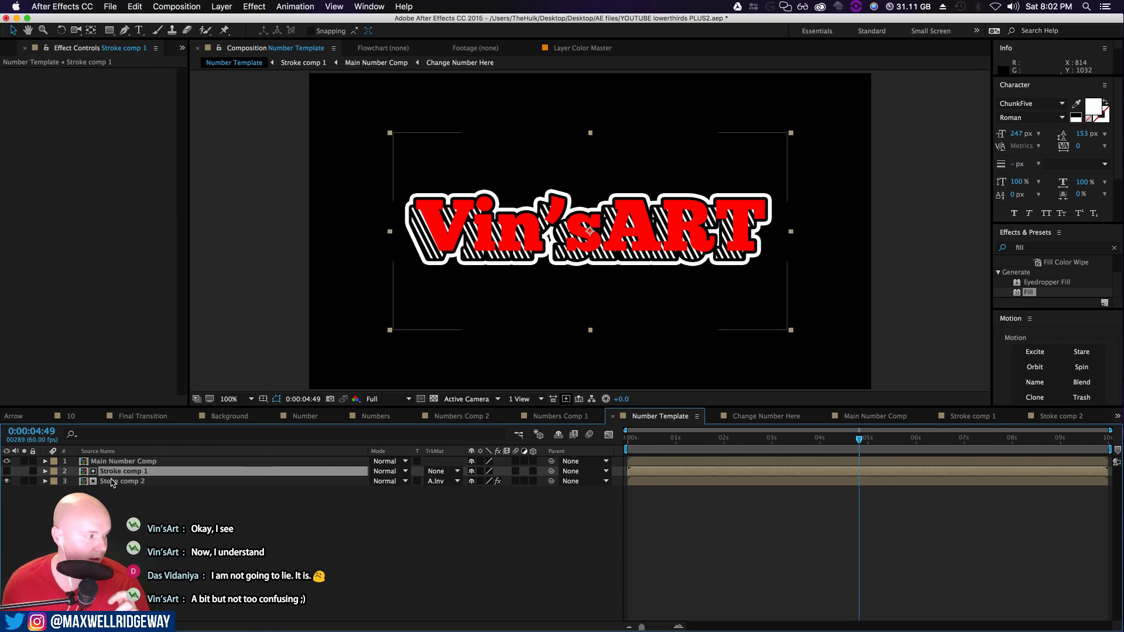
Inspect the stroke style inside Stoke comp 2, return to Number Template and view that layer's track matte options
click(116, 481)
double_click(123, 482)
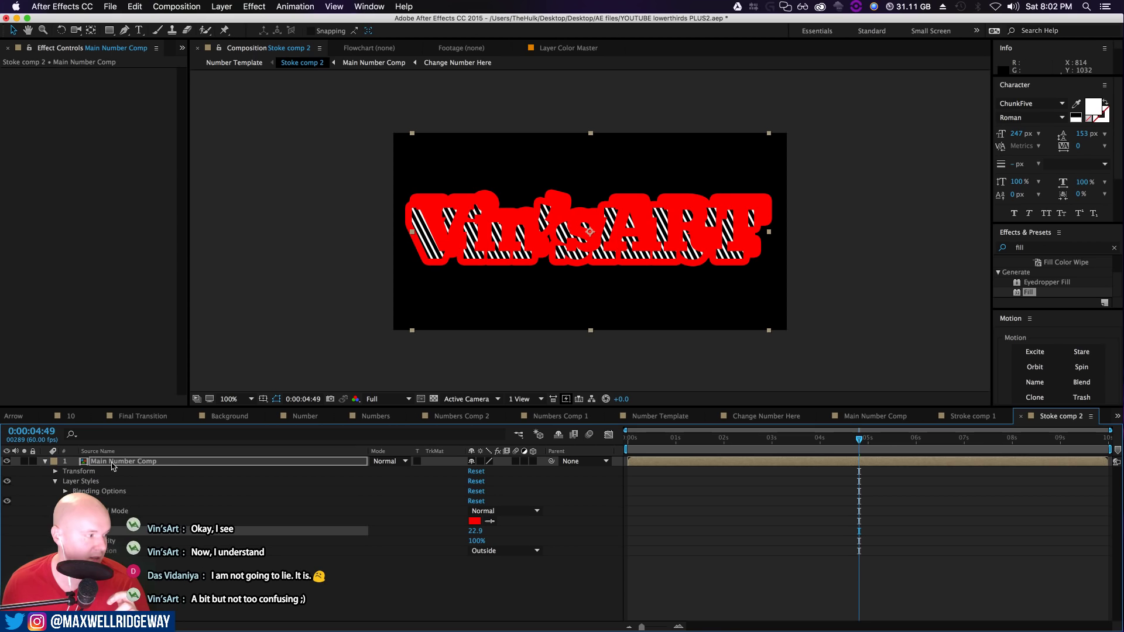
click(65, 501)
click(45, 462)
click(212, 67)
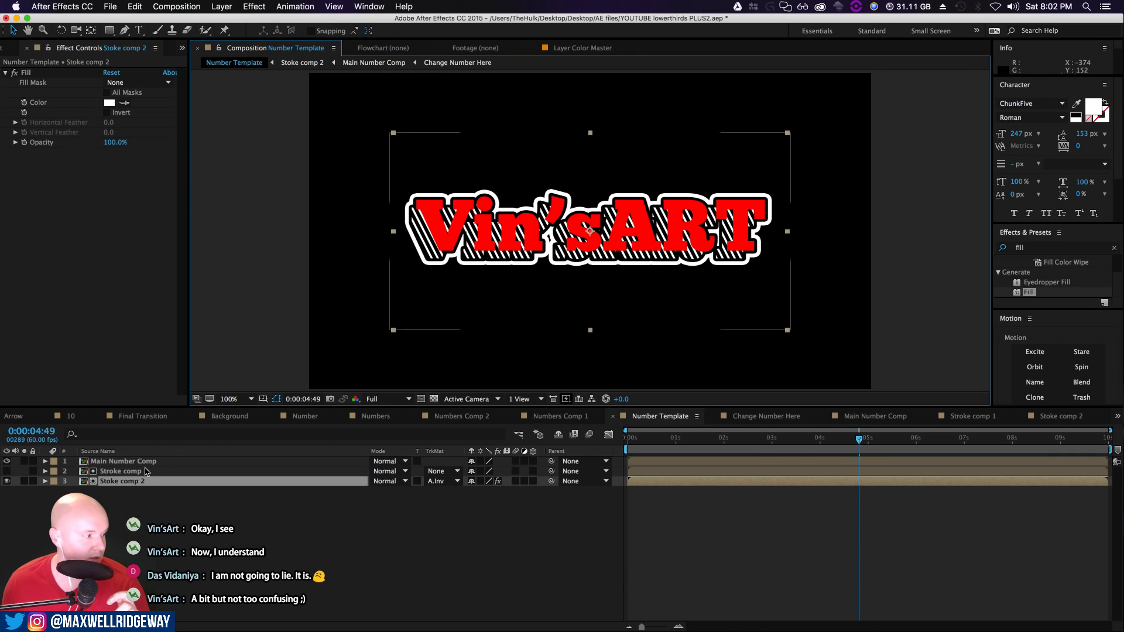
click(451, 482)
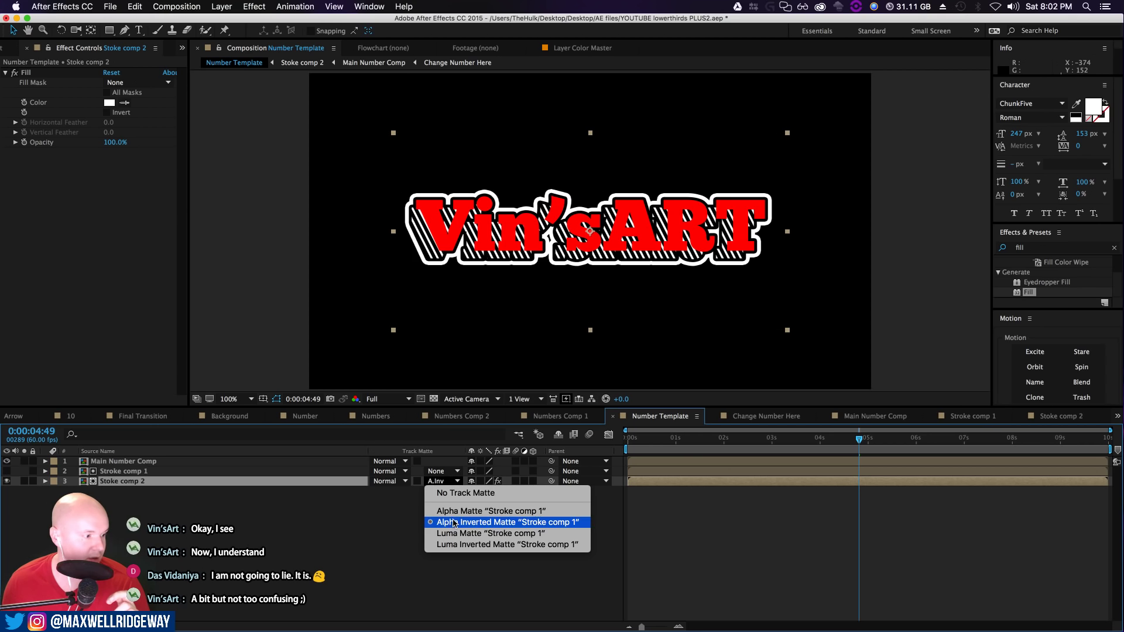
click(381, 519)
Show the project's items and draw two small cyan rectangles above the text, each on its own shape layer
click(8, 49)
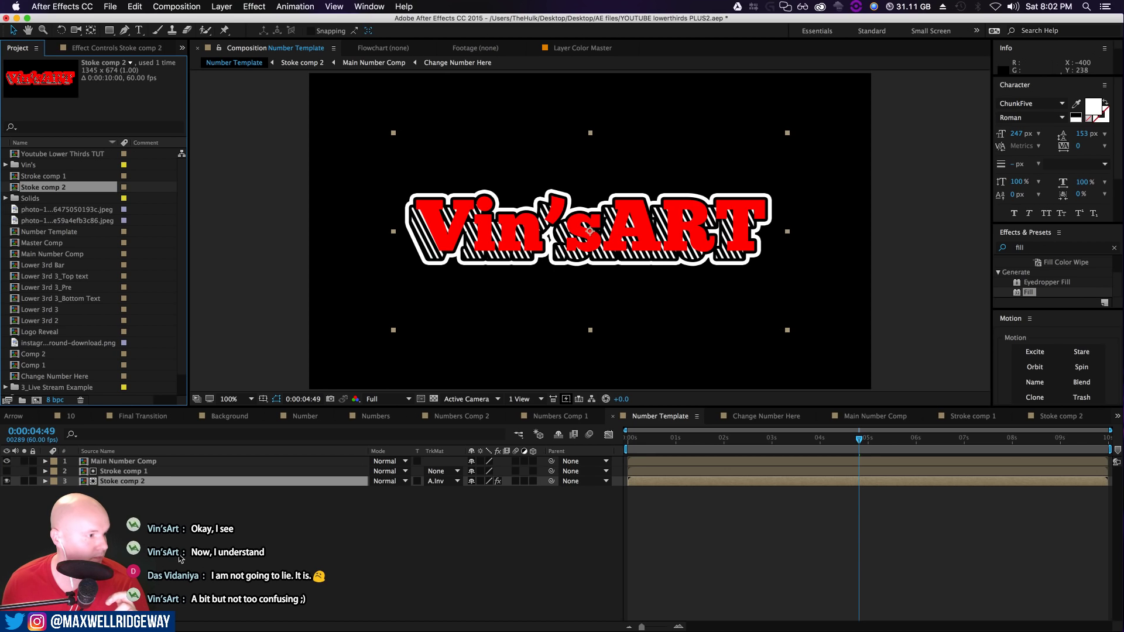
click(196, 535)
click(109, 29)
drag(385, 108, 449, 156)
click(321, 626)
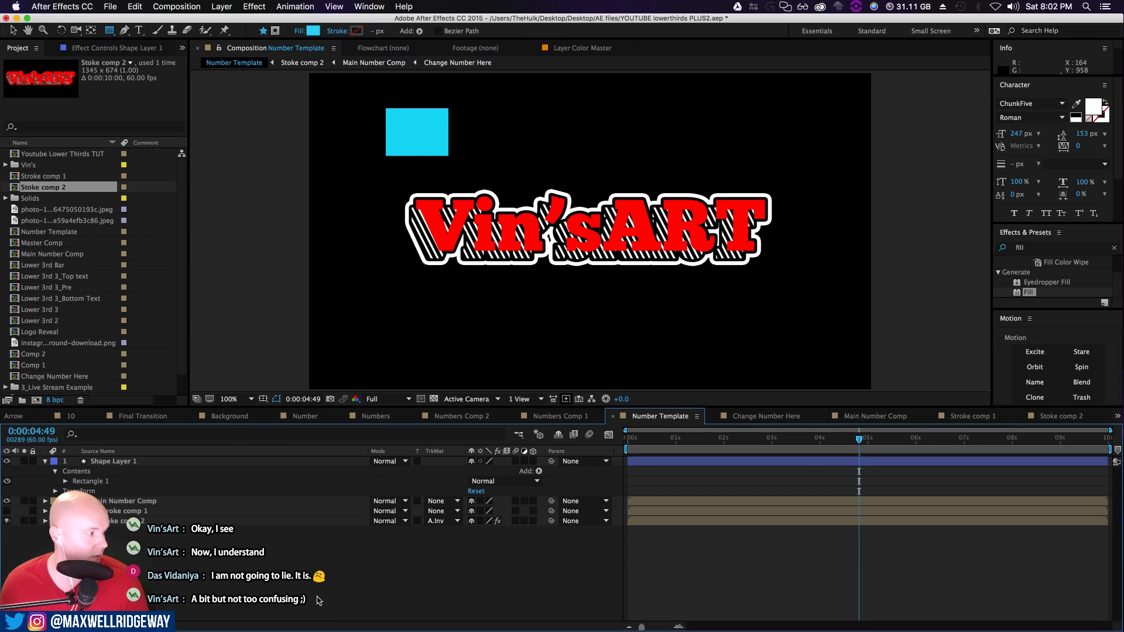
drag(502, 99, 565, 152)
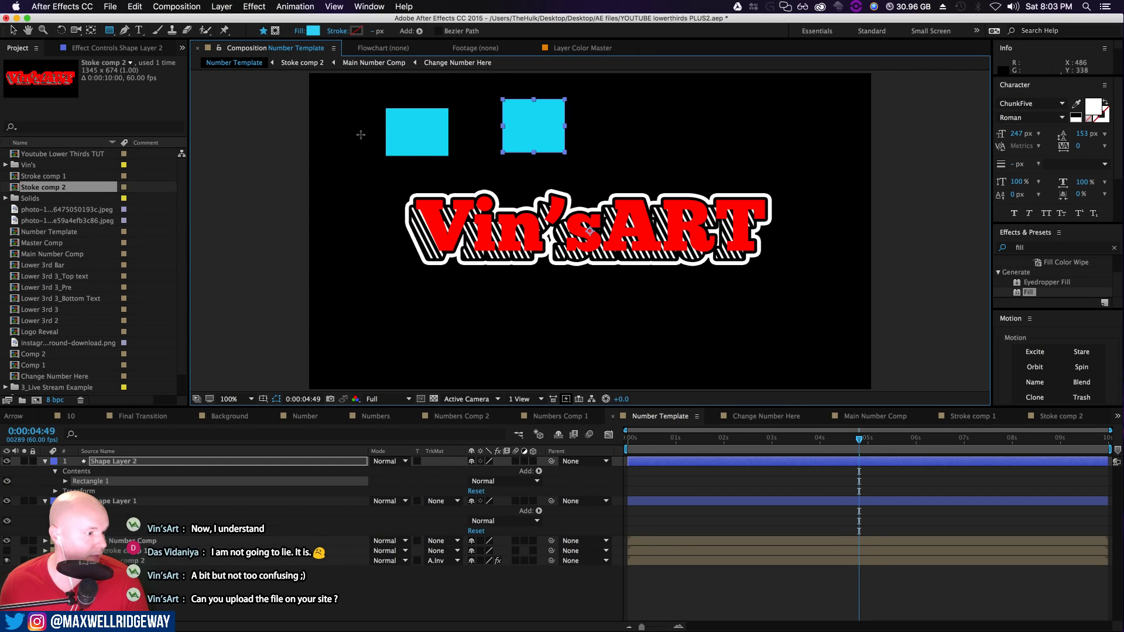
Change the fill of the second rectangle to light green and collapse the properties of both shape layers
click(314, 30)
mouse_move(647, 397)
mouse_down()
mouse_move(530, 350)
mouse_move(589, 369)
mouse_up()
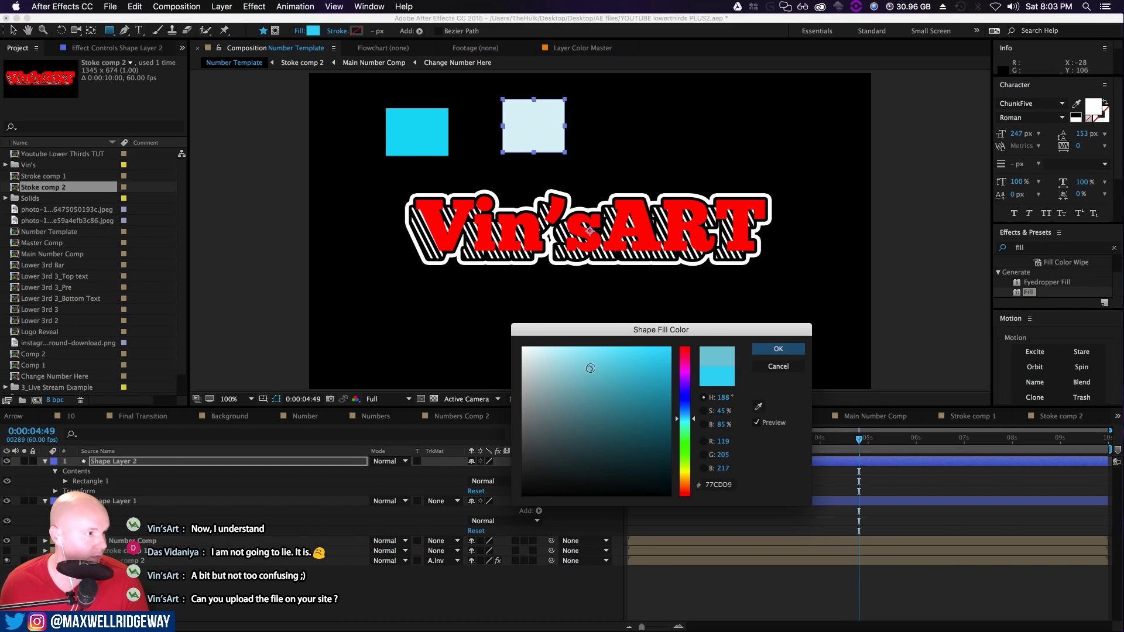
drag(688, 440, 688, 456)
click(778, 349)
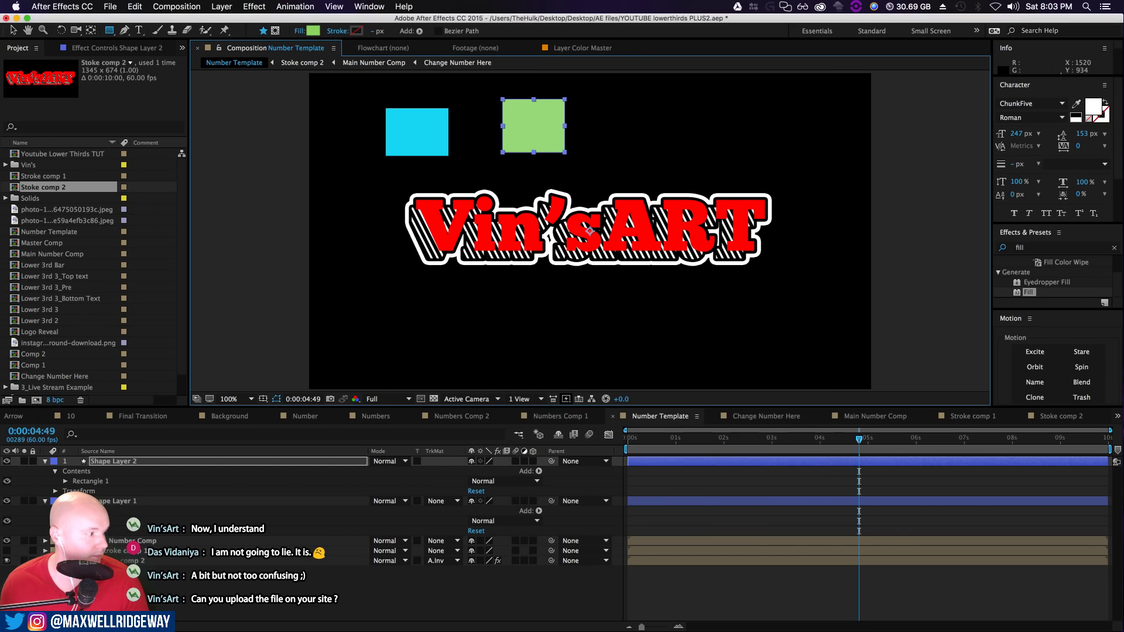
click(45, 462)
click(46, 472)
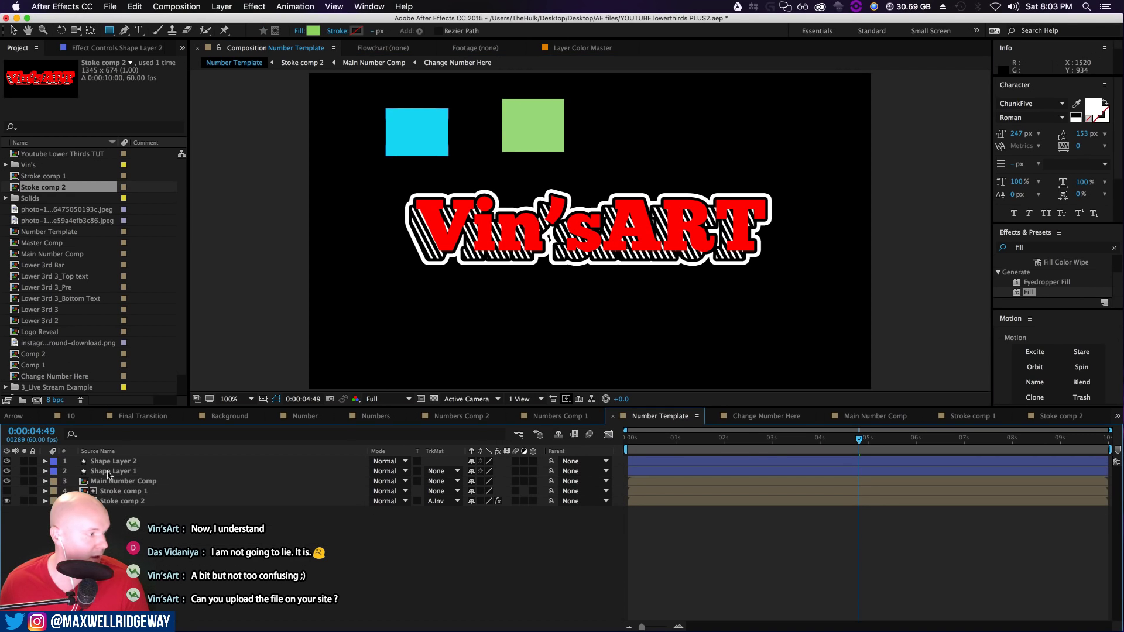
Move the cyan rectangle to partly overlap the green one and set its track matte to Alpha Matte "Shape Layer 2"
click(110, 472)
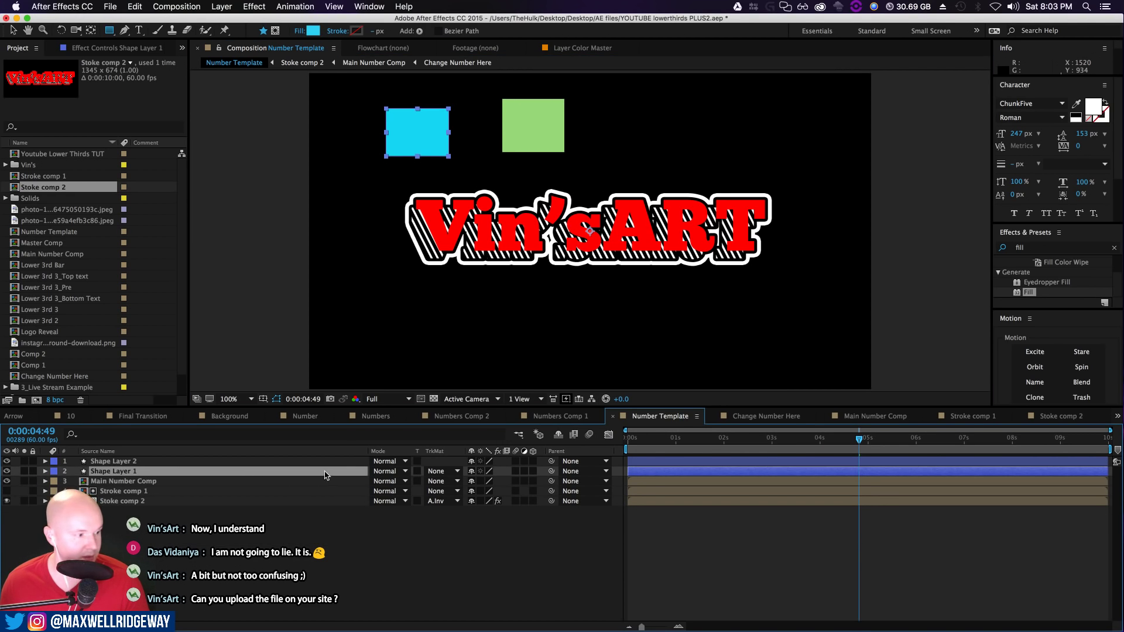
key(v)
drag(416, 140, 498, 151)
click(448, 472)
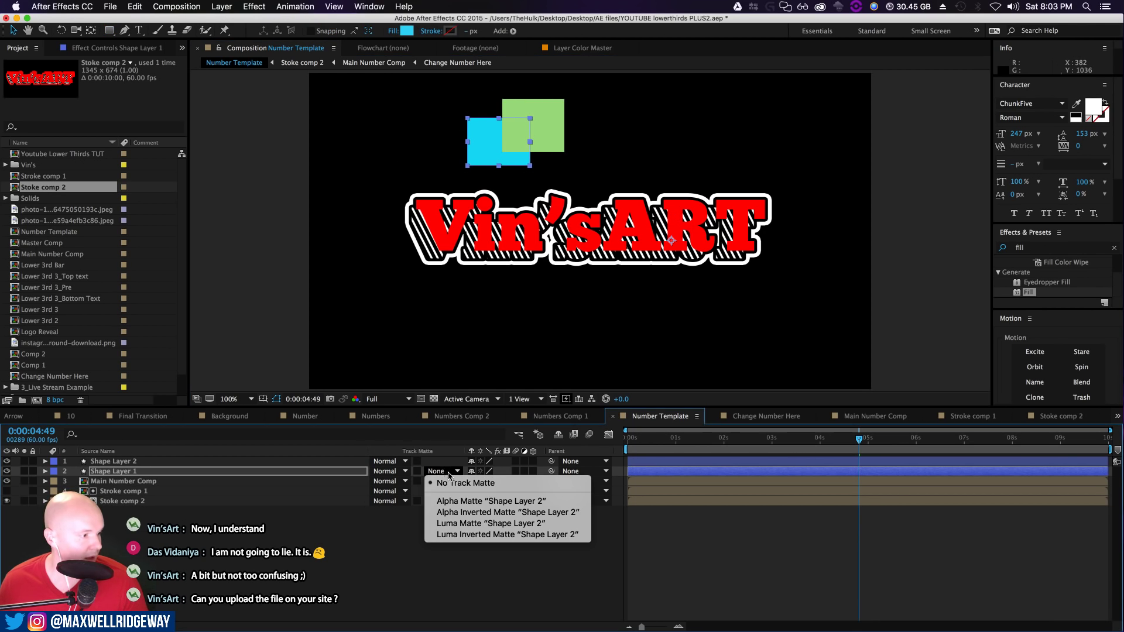
click(462, 502)
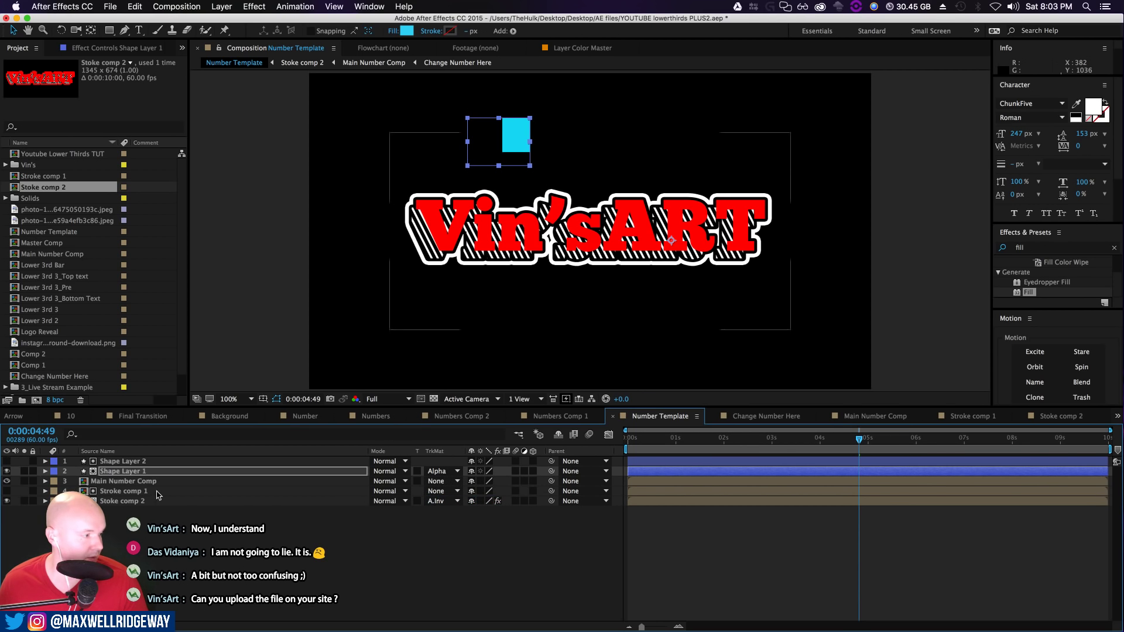
Test the alpha matte by moving the Shape Layer 2 and Shape Layer 1 rectangles against each other
click(126, 462)
click(123, 472)
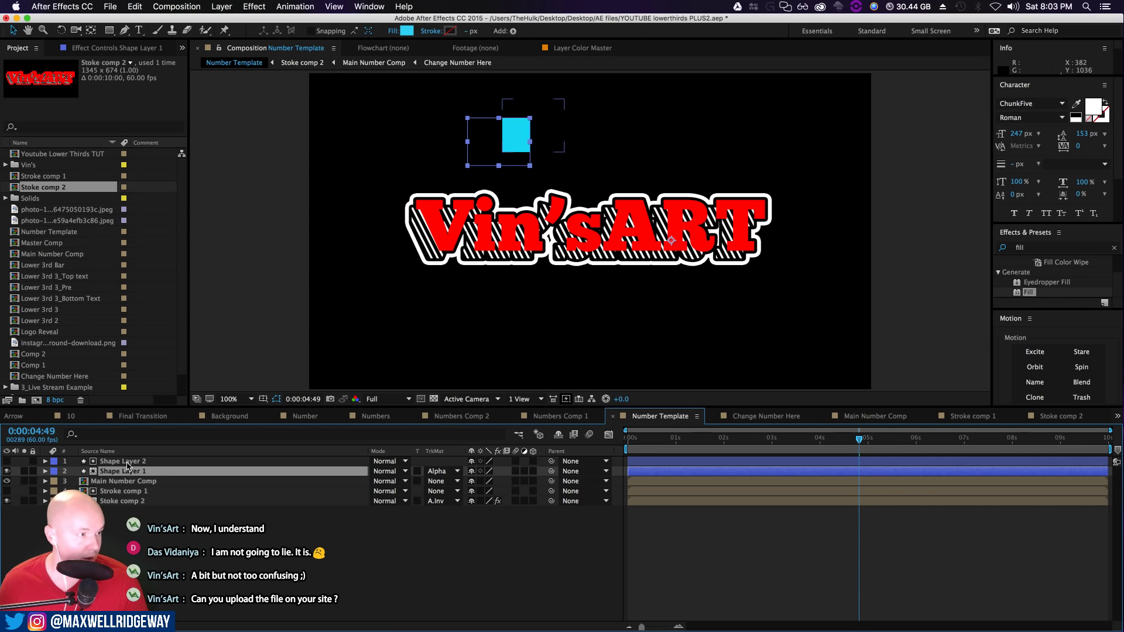
click(128, 462)
click(485, 153)
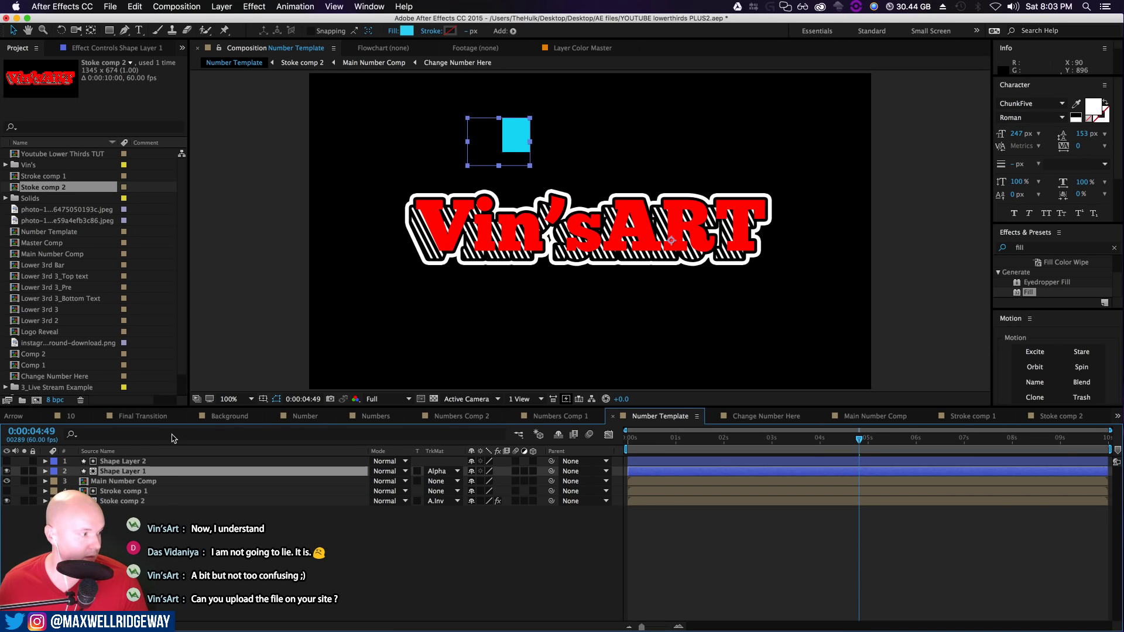
drag(510, 142, 634, 118)
click(132, 461)
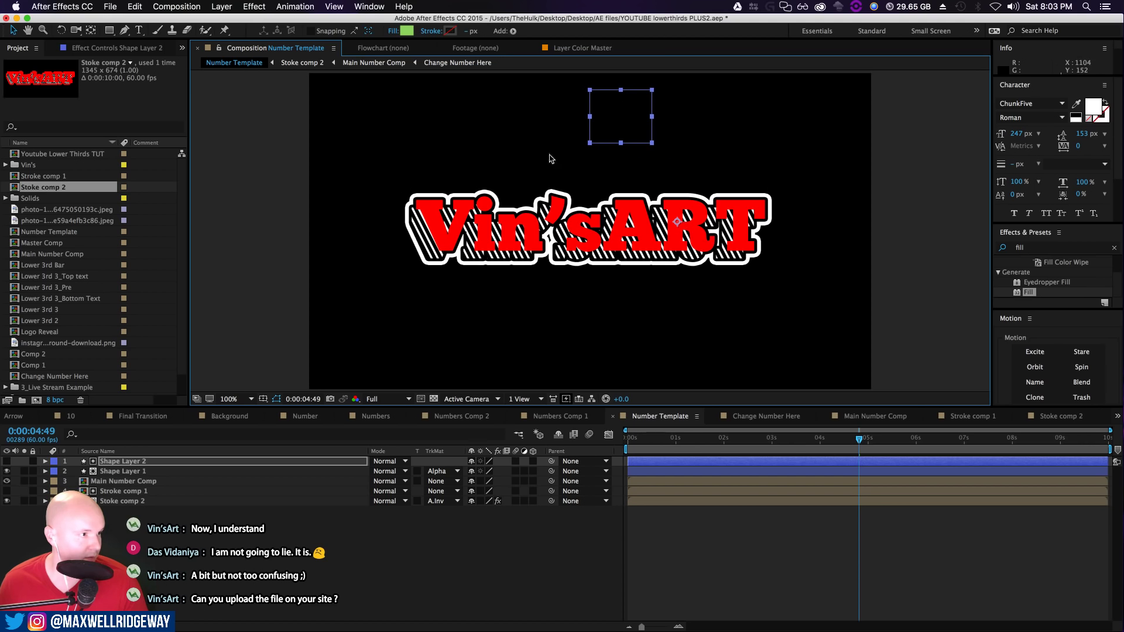
click(524, 117)
drag(526, 119, 628, 97)
key(Return)
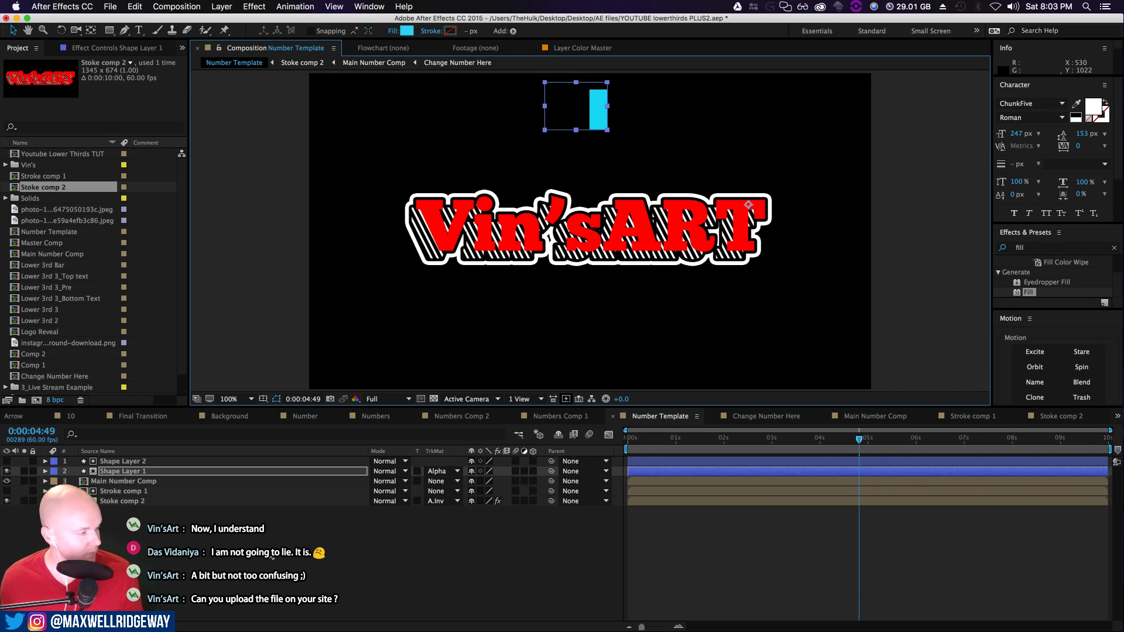
Switch Shape Layer 1 to Alpha Inverted Matte "Shape Layer 2" and move the cyan rectangle around the matte
click(441, 472)
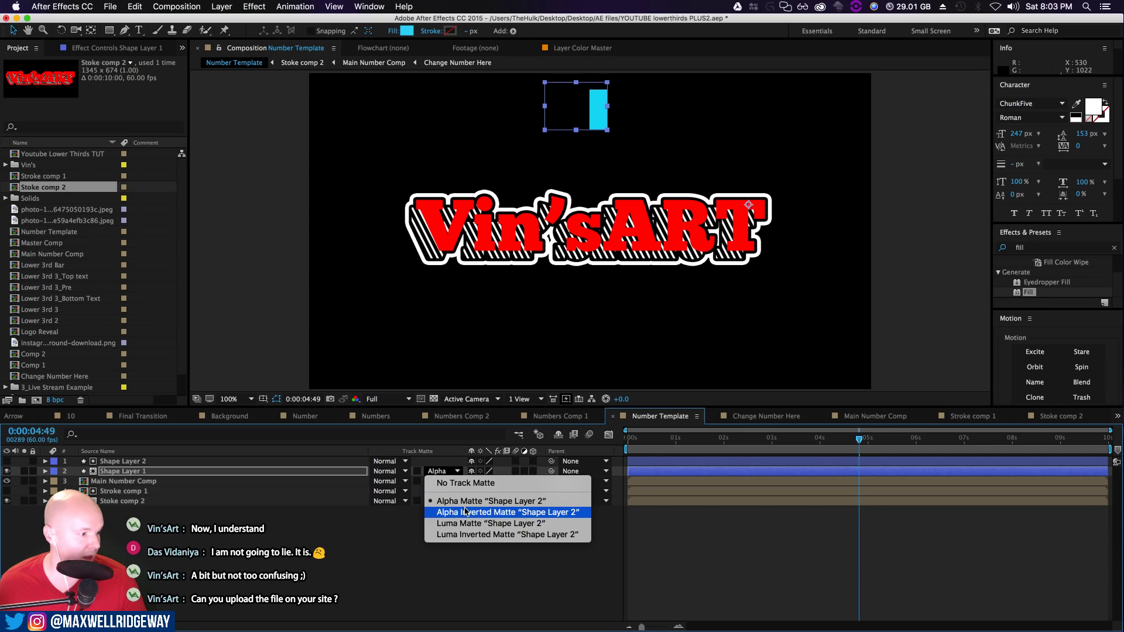
click(470, 513)
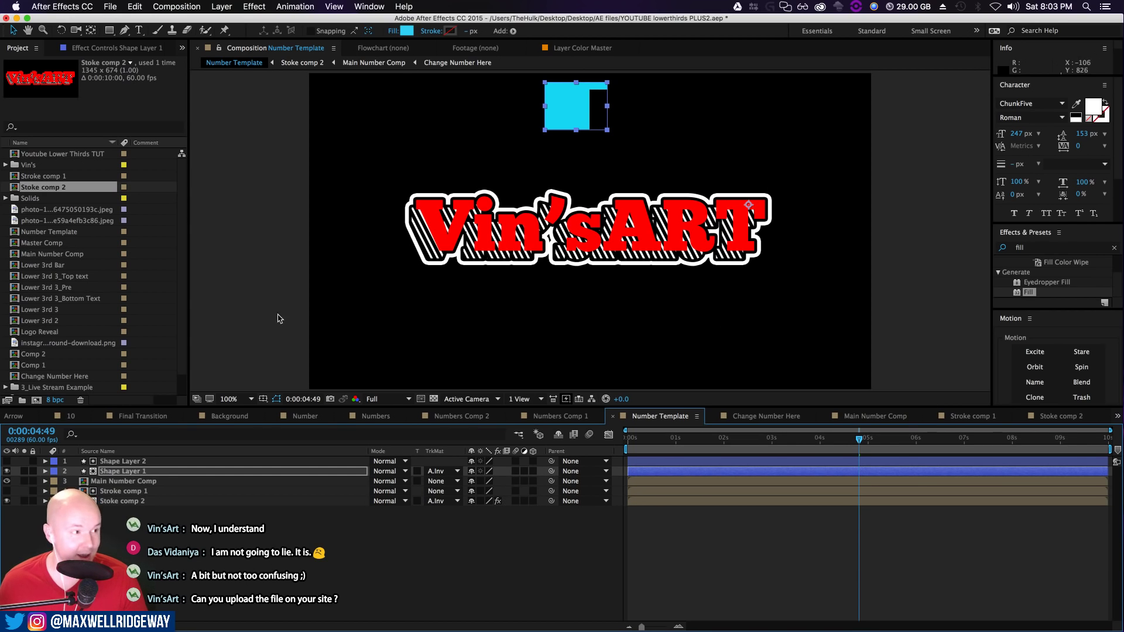
mouse_move(556, 102)
mouse_down()
mouse_move(514, 97)
mouse_move(473, 131)
mouse_move(553, 110)
mouse_move(655, 111)
mouse_move(549, 109)
mouse_up()
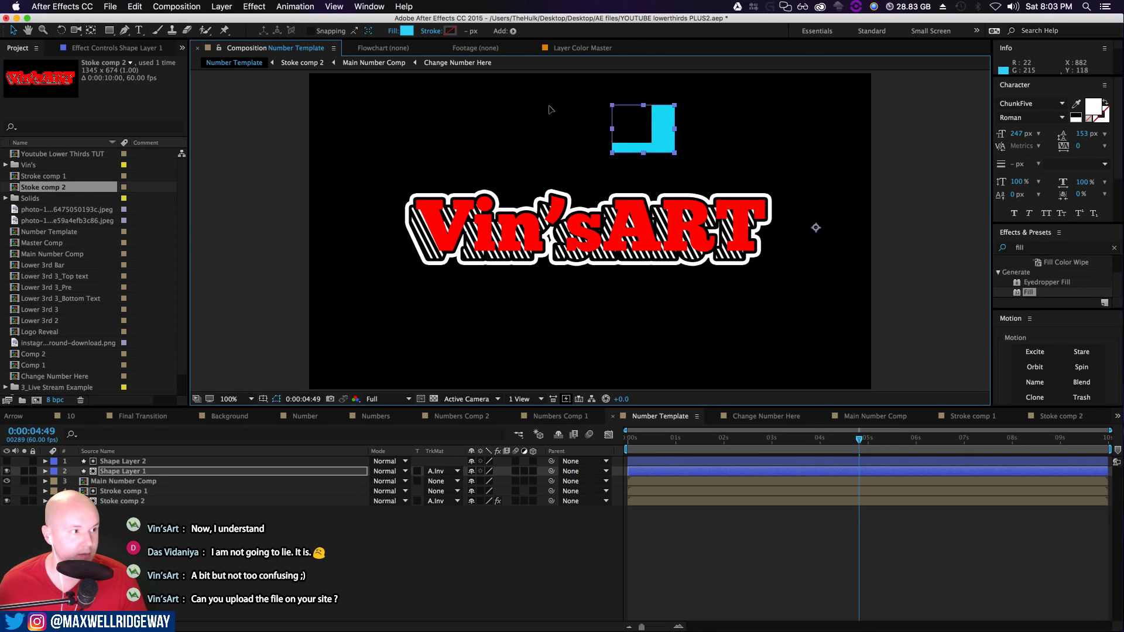
Delete both demonstration shape layers and select Stoke comp 2
shift+click(114, 462)
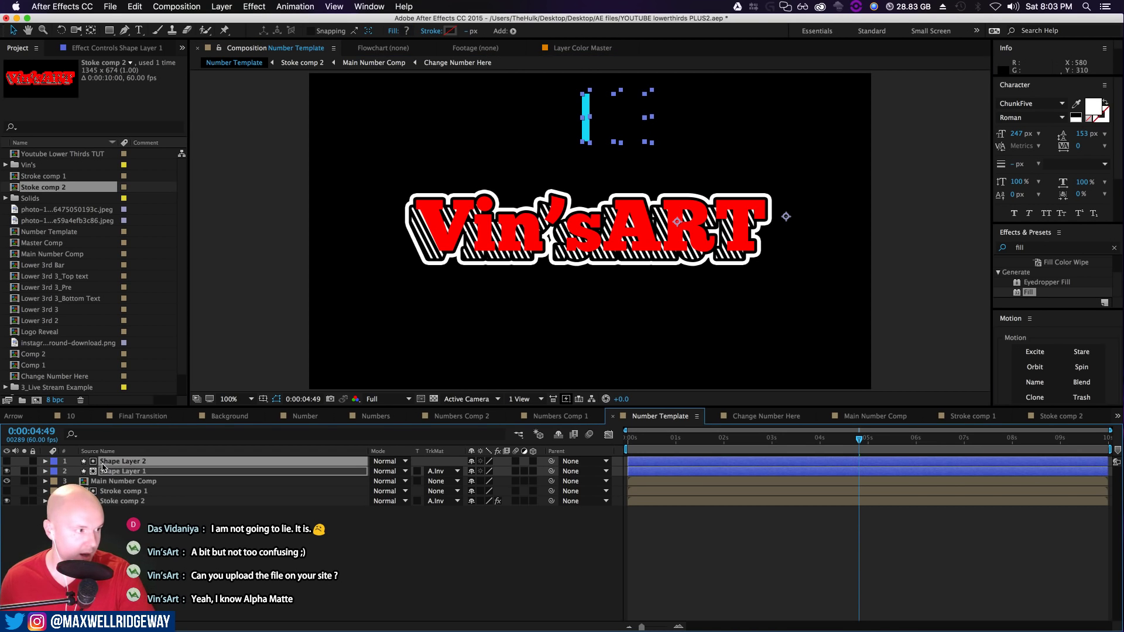
key(Delete)
click(115, 482)
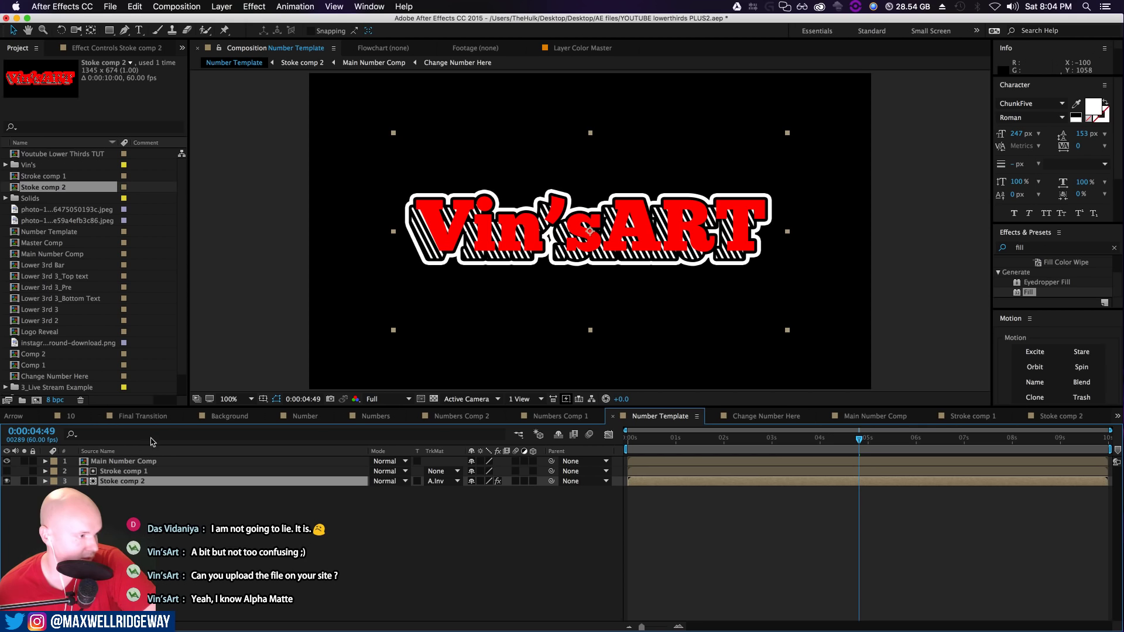
Inspect Main Number Comp, Stoke comp 2 and the stroke settings in Stroke comp 1, ending on the stroke layers in Number Template
double_click(124, 461)
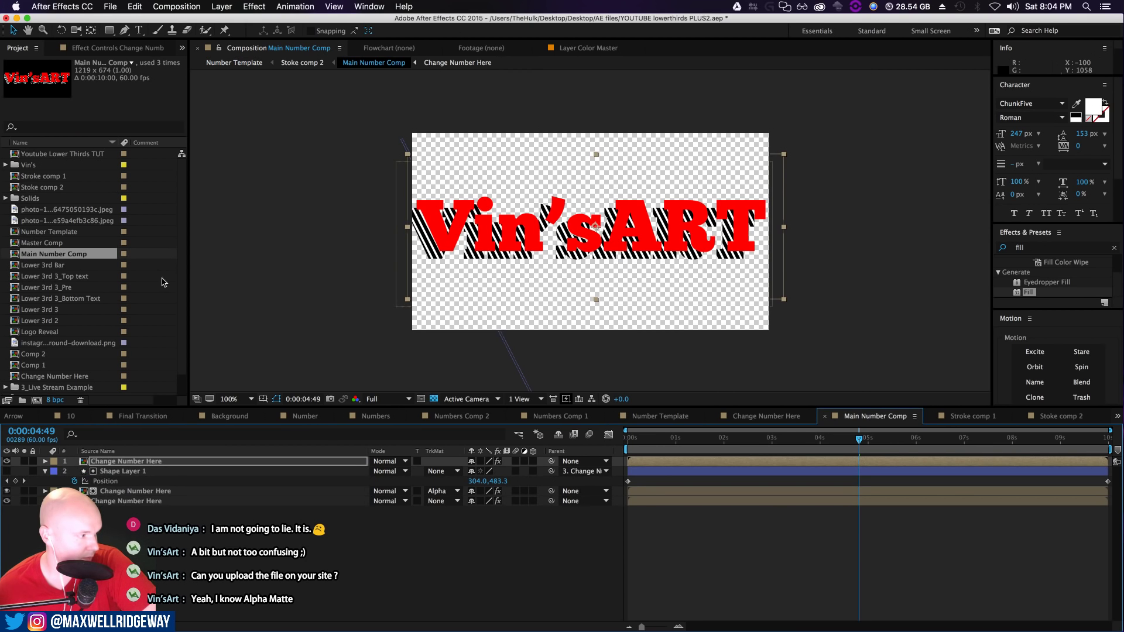
click(302, 63)
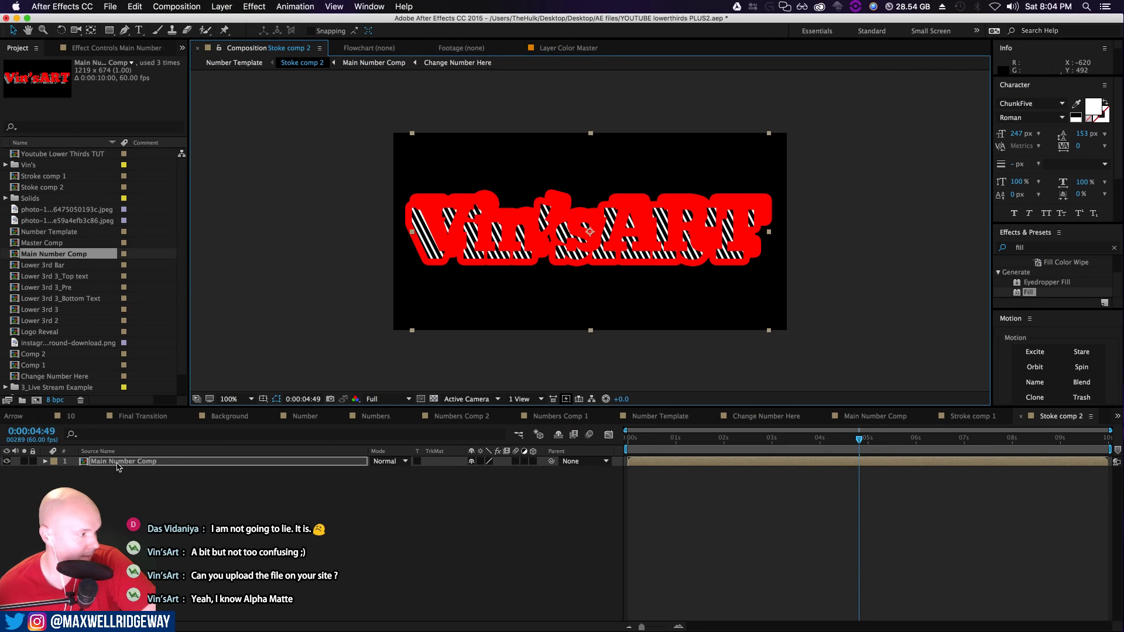
click(229, 64)
double_click(147, 472)
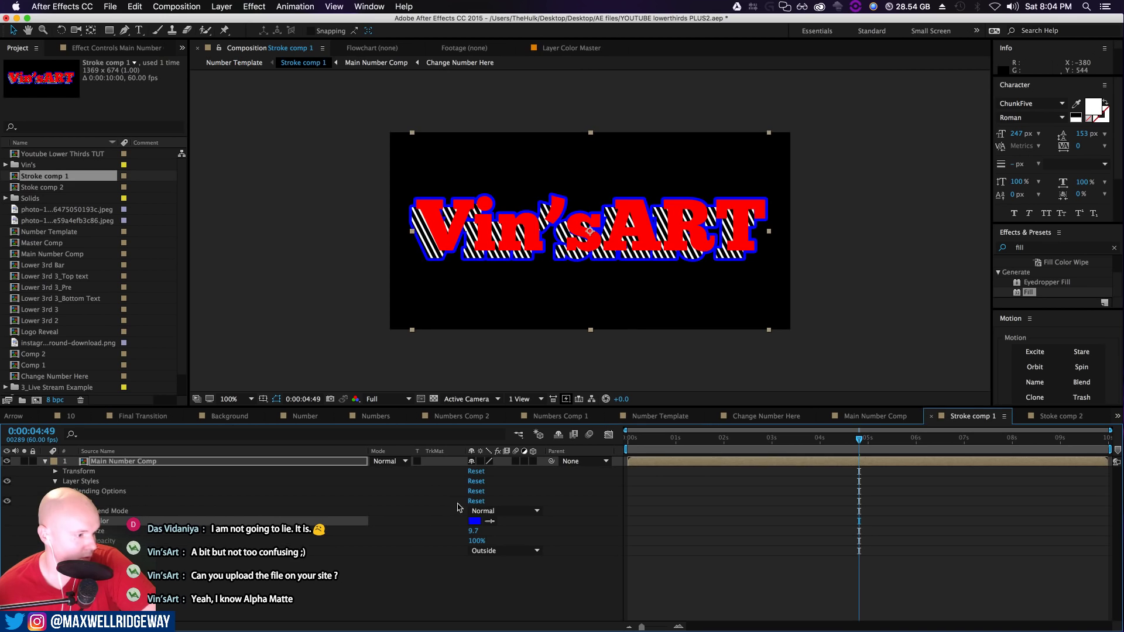
drag(471, 532, 474, 531)
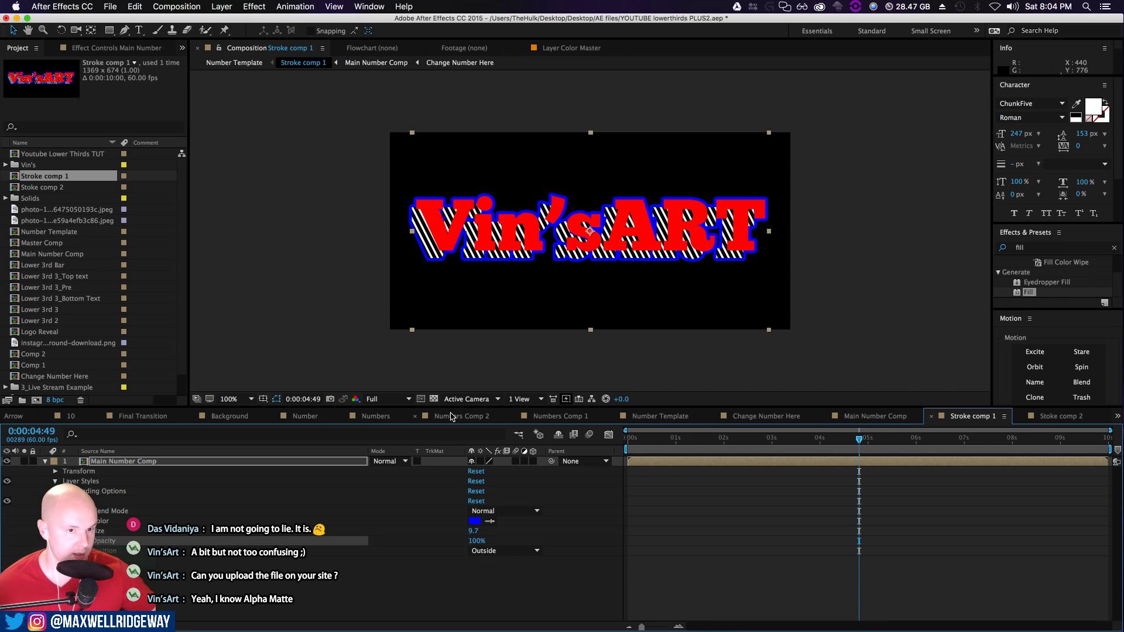
click(233, 64)
click(111, 497)
click(112, 472)
click(112, 481)
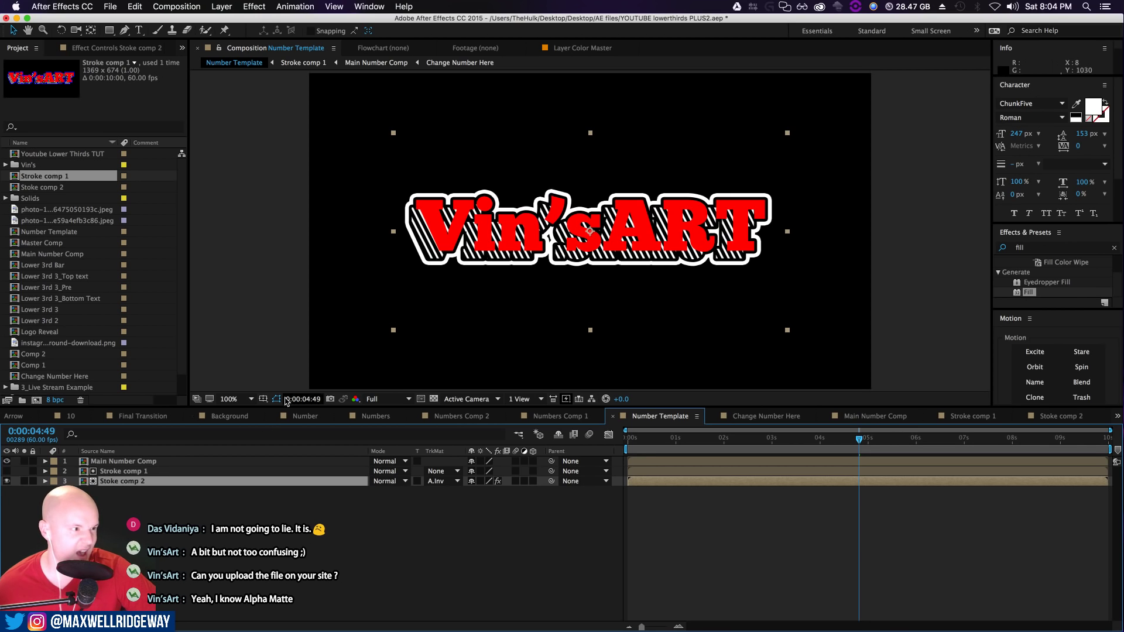
Expand the stroke style in Stoke comp 2, try a different stroke size, undo it and return to Number Template
double_click(115, 481)
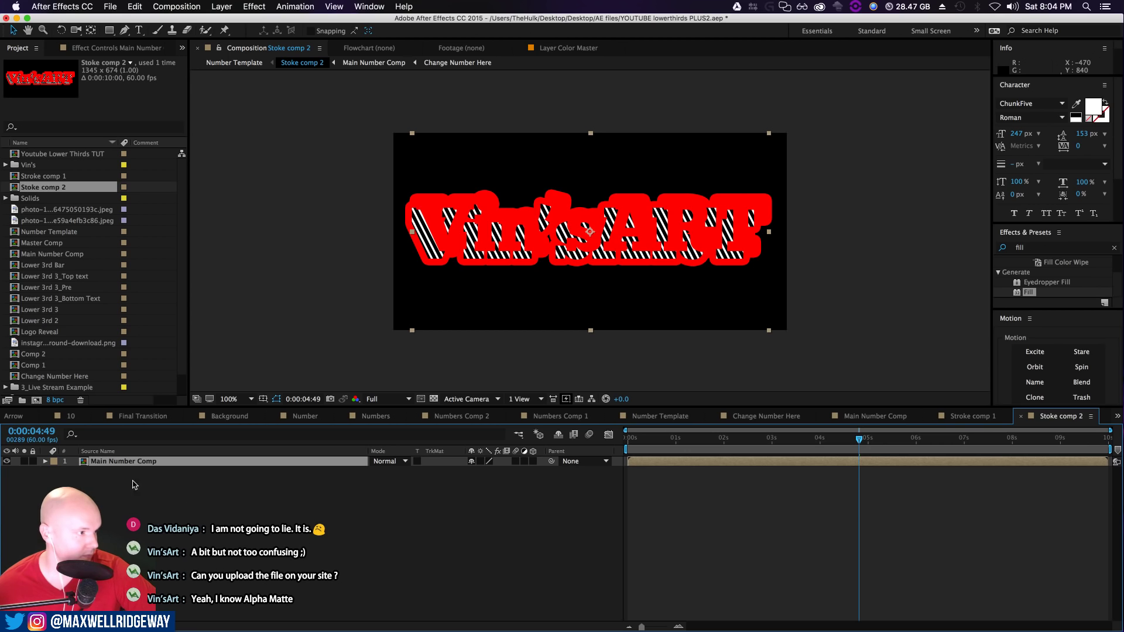
click(45, 462)
click(53, 481)
click(65, 501)
drag(483, 533, 494, 531)
key(super+z)
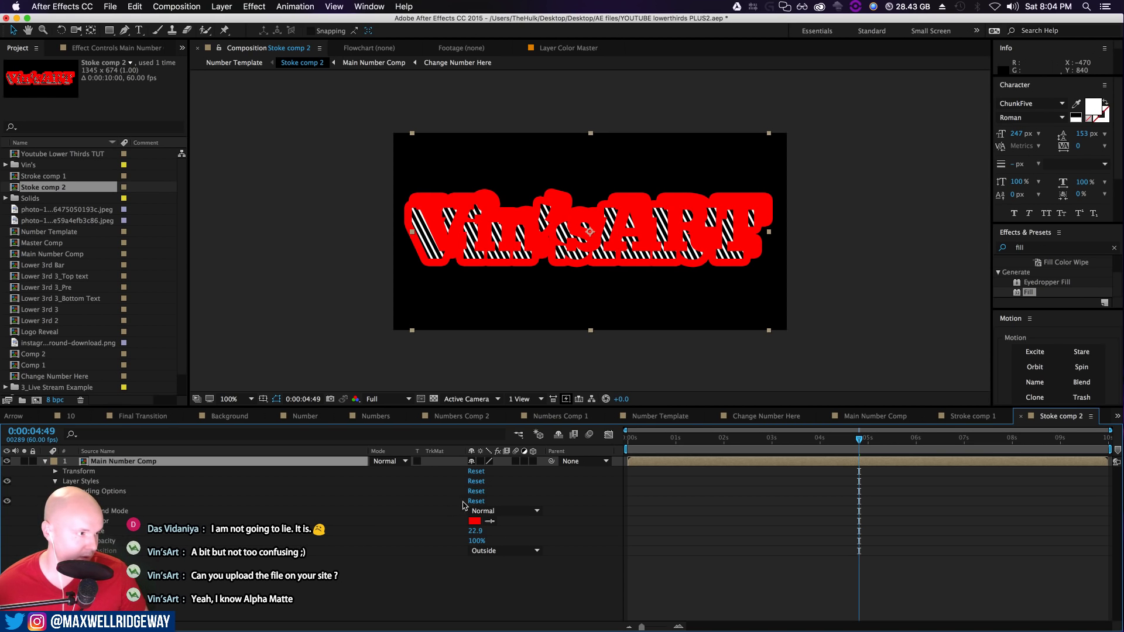
click(234, 62)
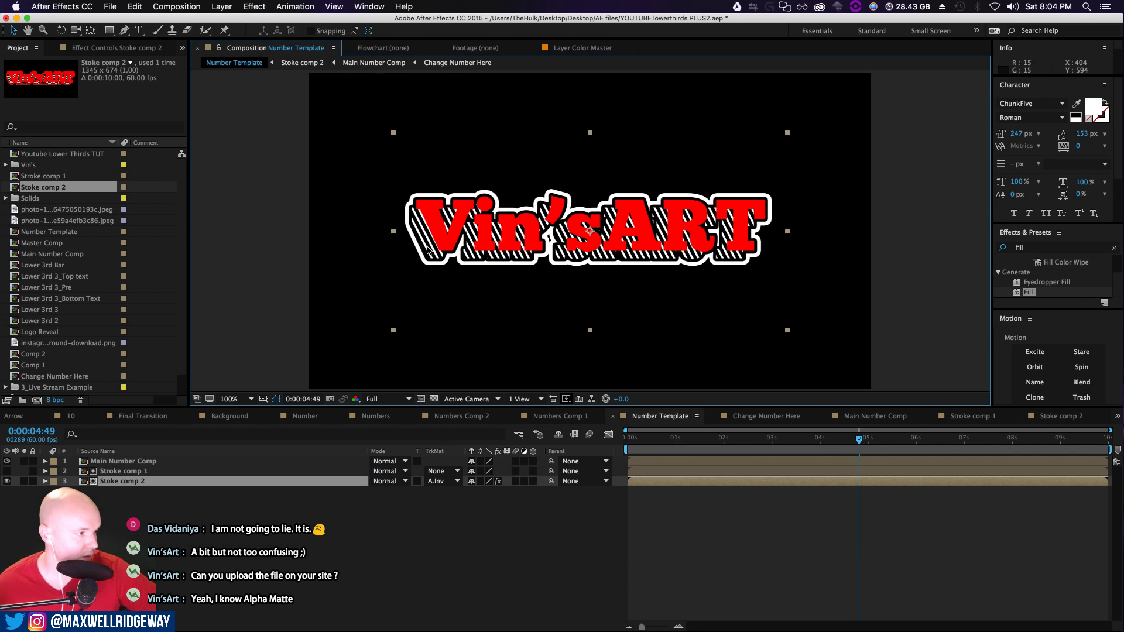
Toggle the visibility of the Stroke comp 1 matte layer repeatedly to compare the outline with and without it
key(period)
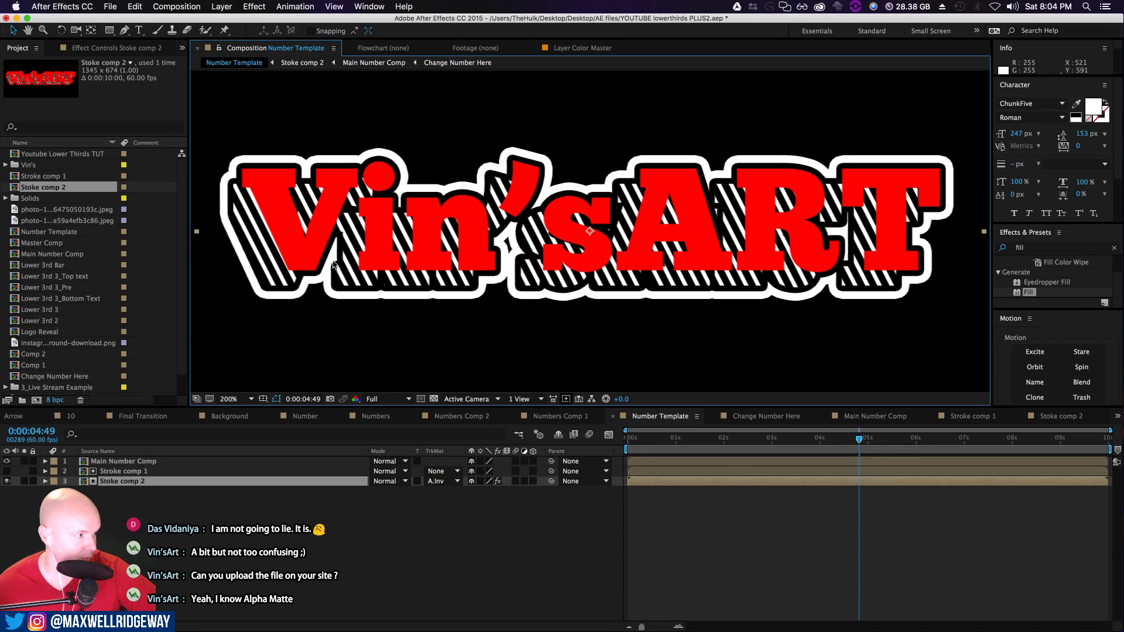
click(6, 471)
click(7, 471)
click(7, 472)
click(6, 472)
click(6, 472)
click(7, 472)
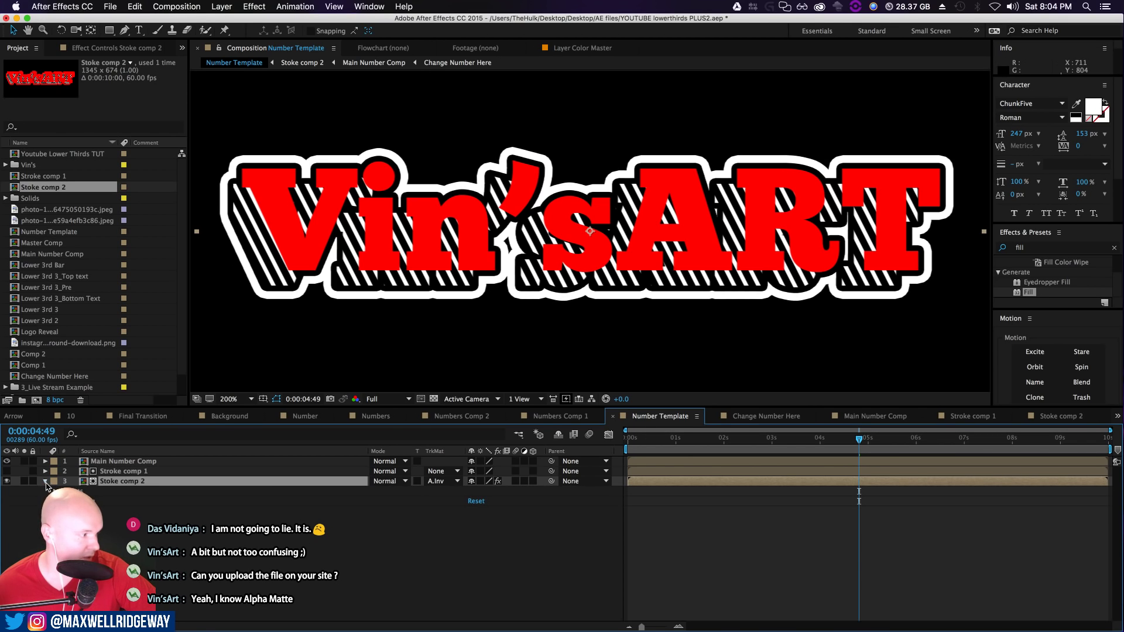
Toggle the Fill effect on Stoke comp 2 and the visibility of the Stroke comp 1 matte to compare the outline colours, and collapse the layer
click(6, 502)
click(7, 502)
click(7, 503)
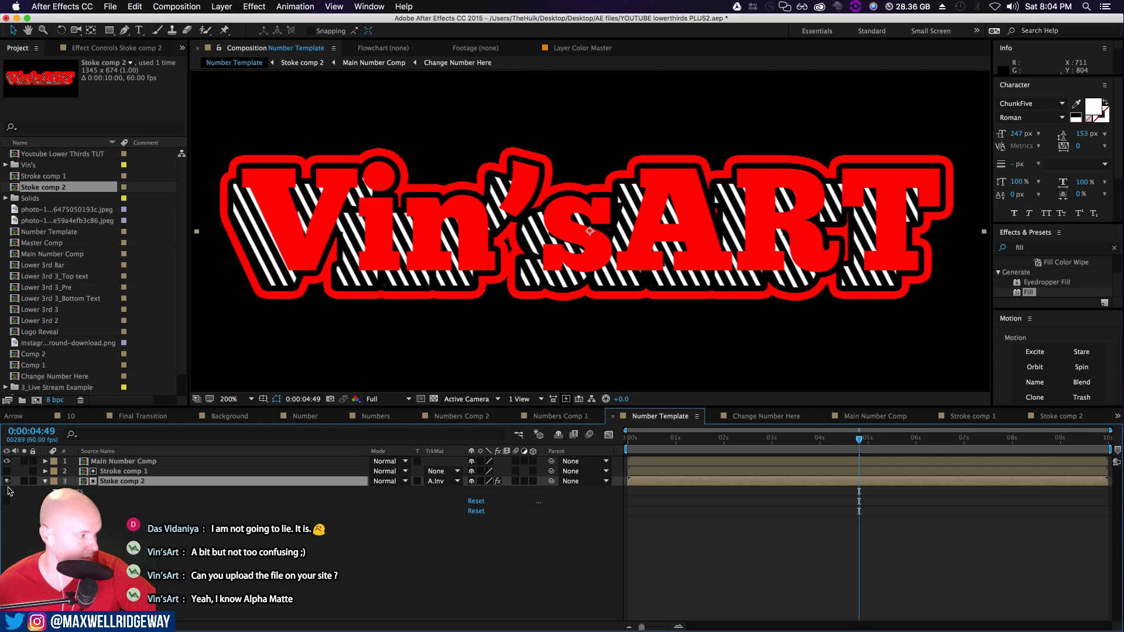
click(7, 481)
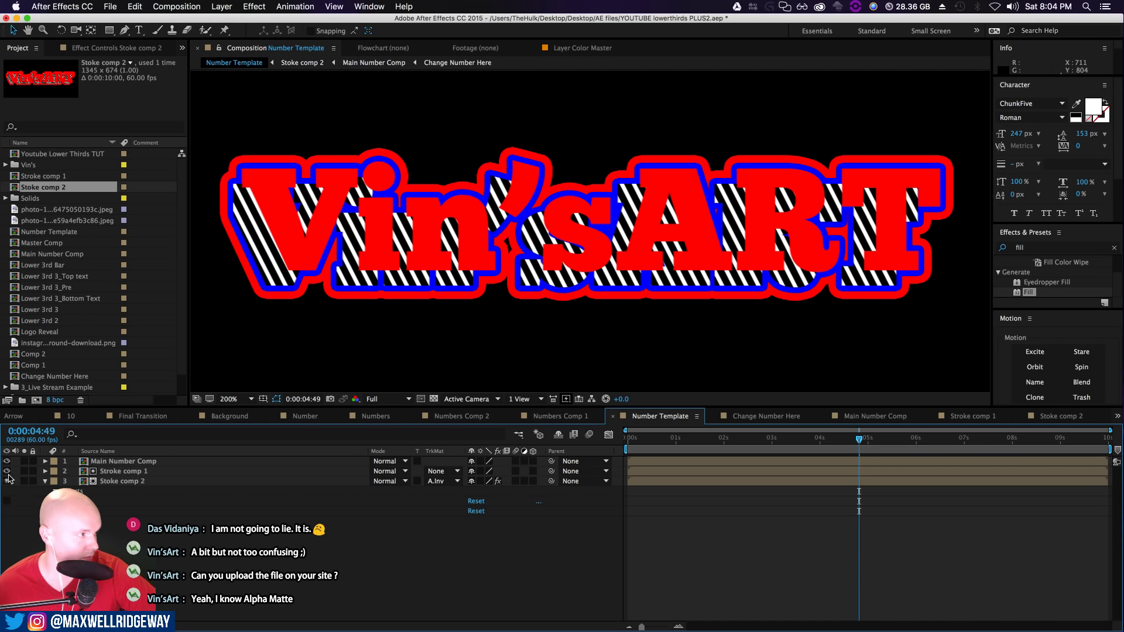
click(7, 472)
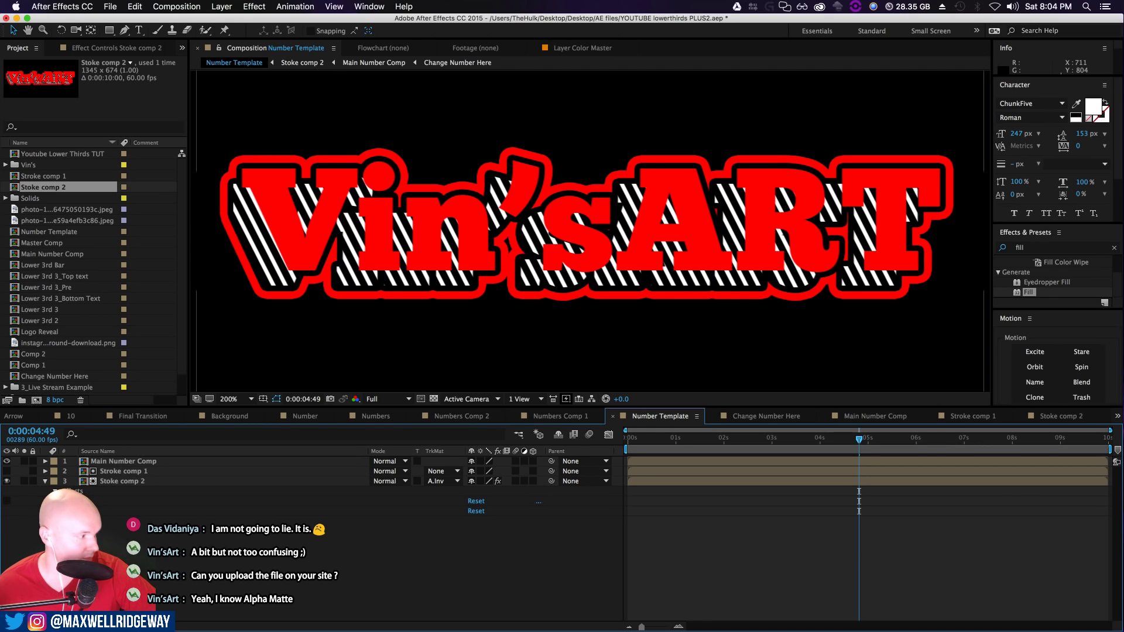
click(7, 502)
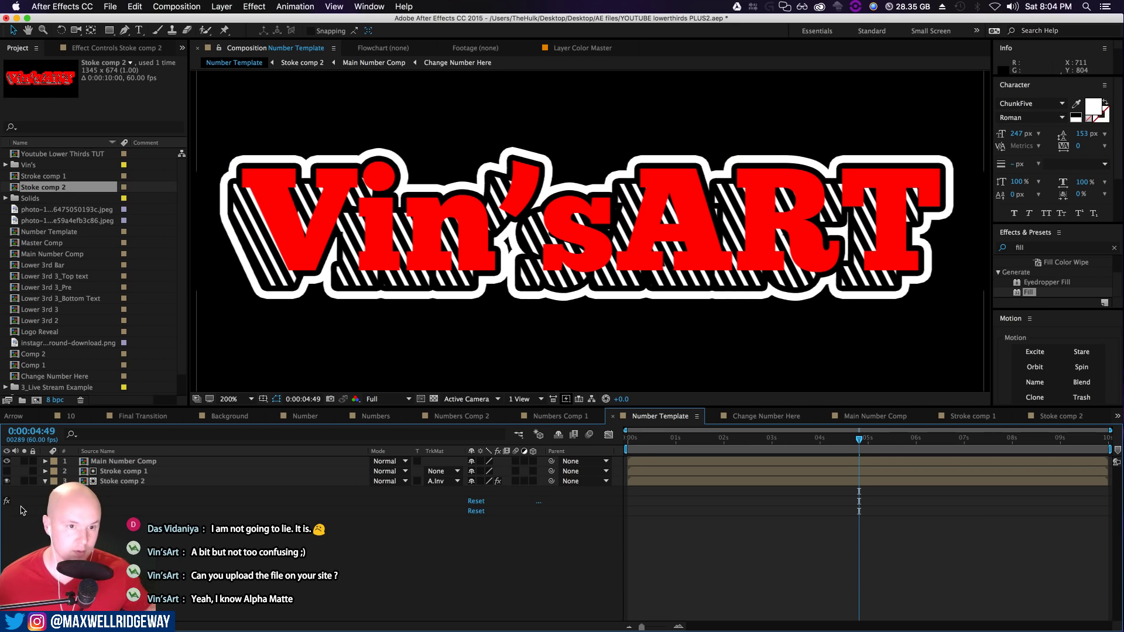
click(45, 481)
Compare the Stroke comp 1 and Stoke comp 2 layers, inspecting the contents of Stroke comp 1 twice and returning to Number Template
click(117, 470)
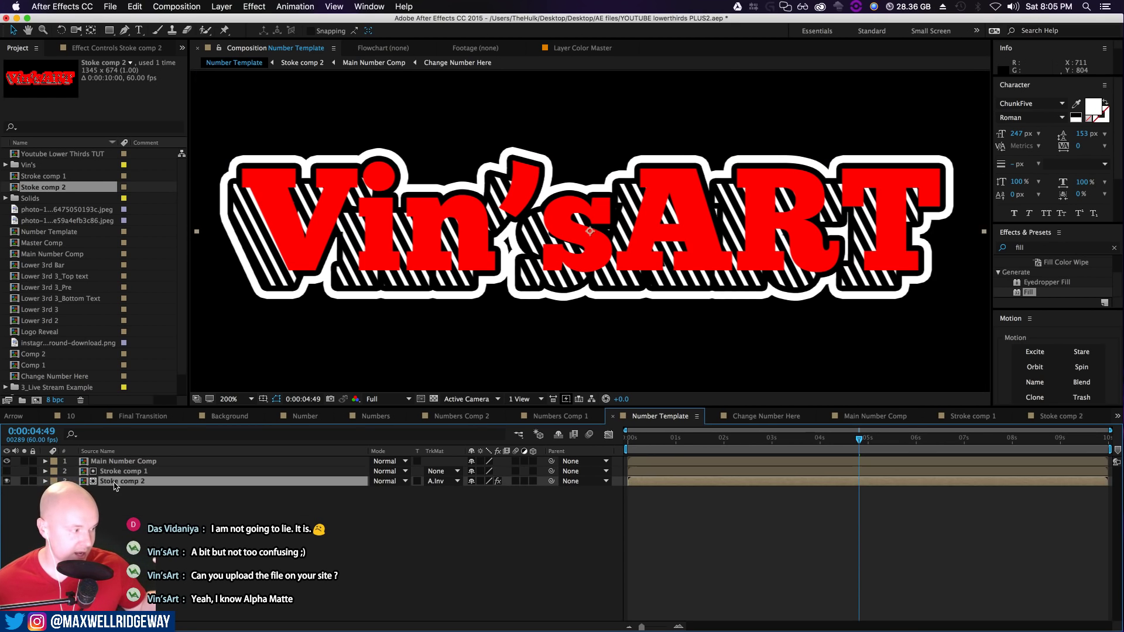
click(115, 482)
click(114, 471)
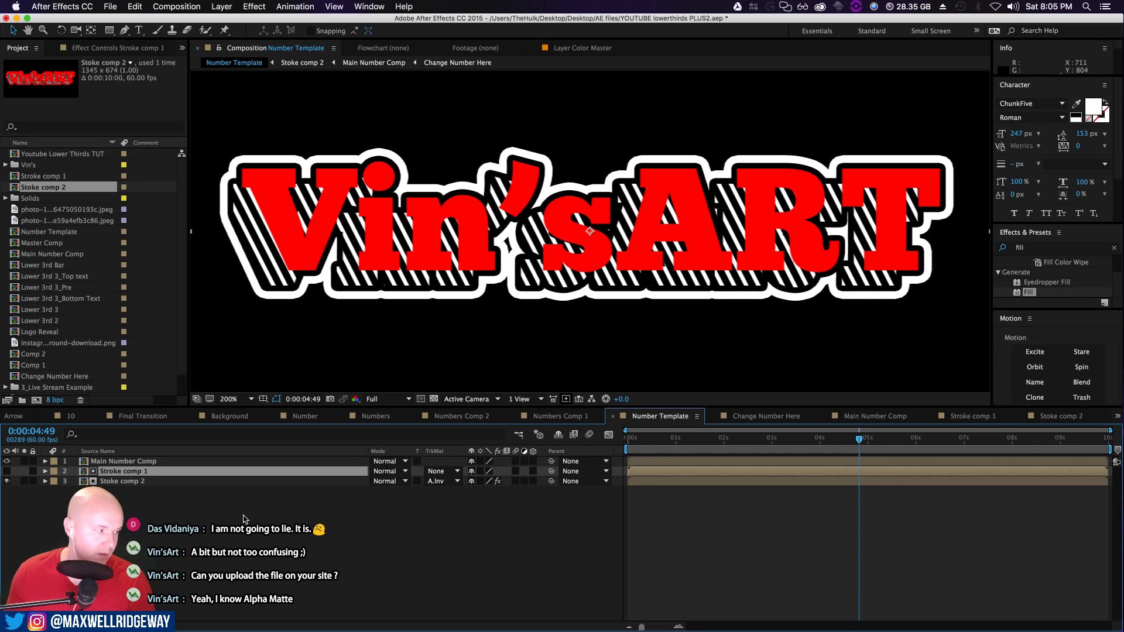
double_click(134, 472)
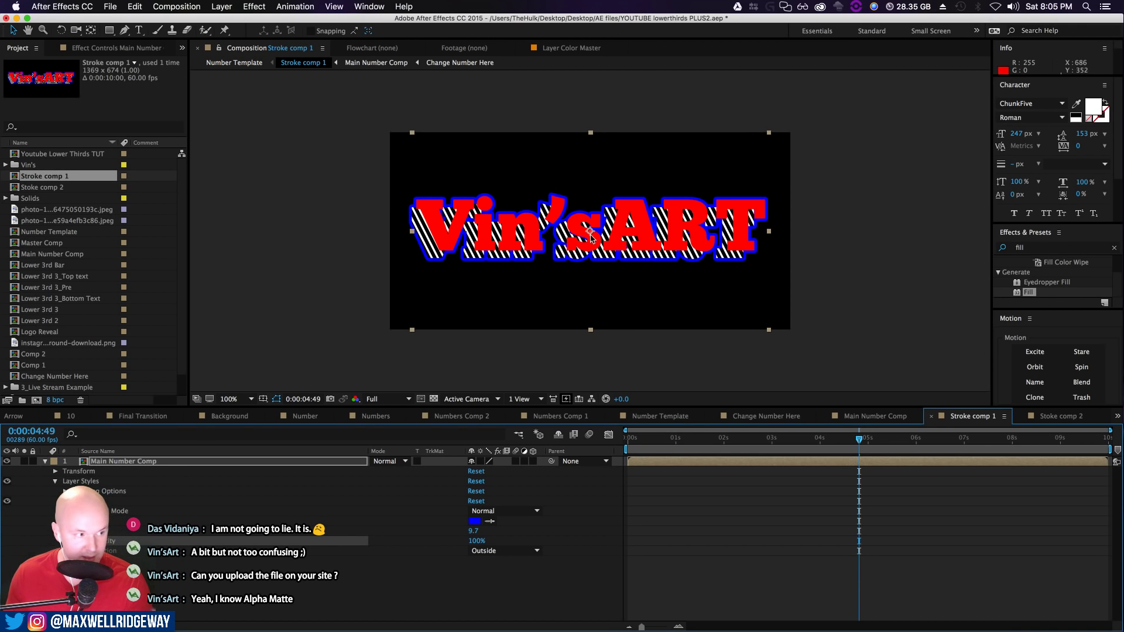
click(234, 62)
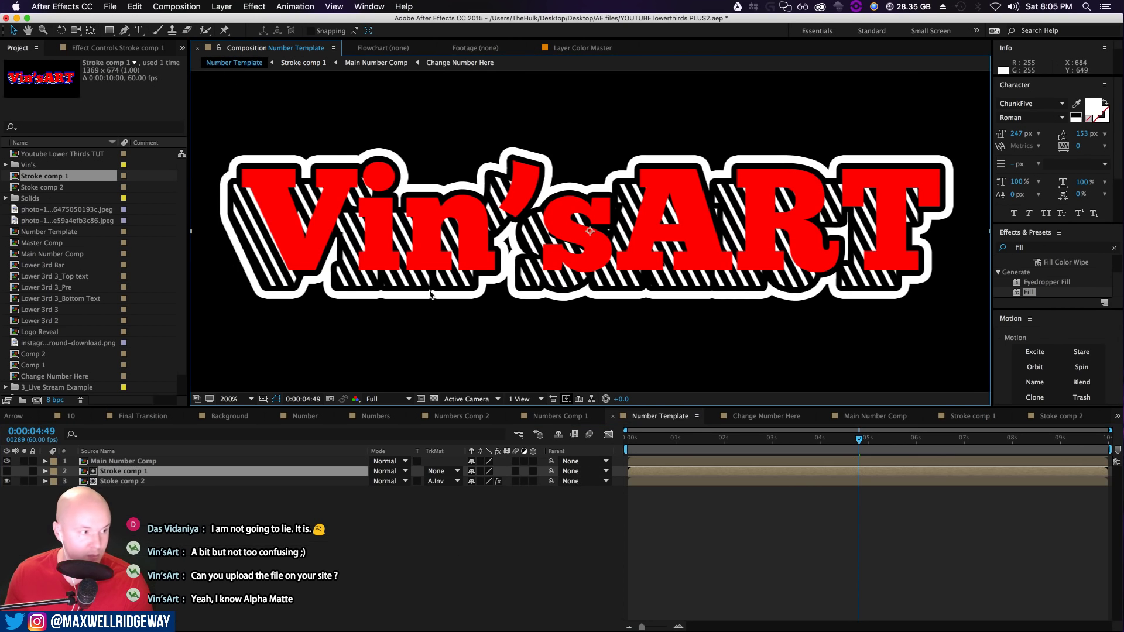
click(444, 495)
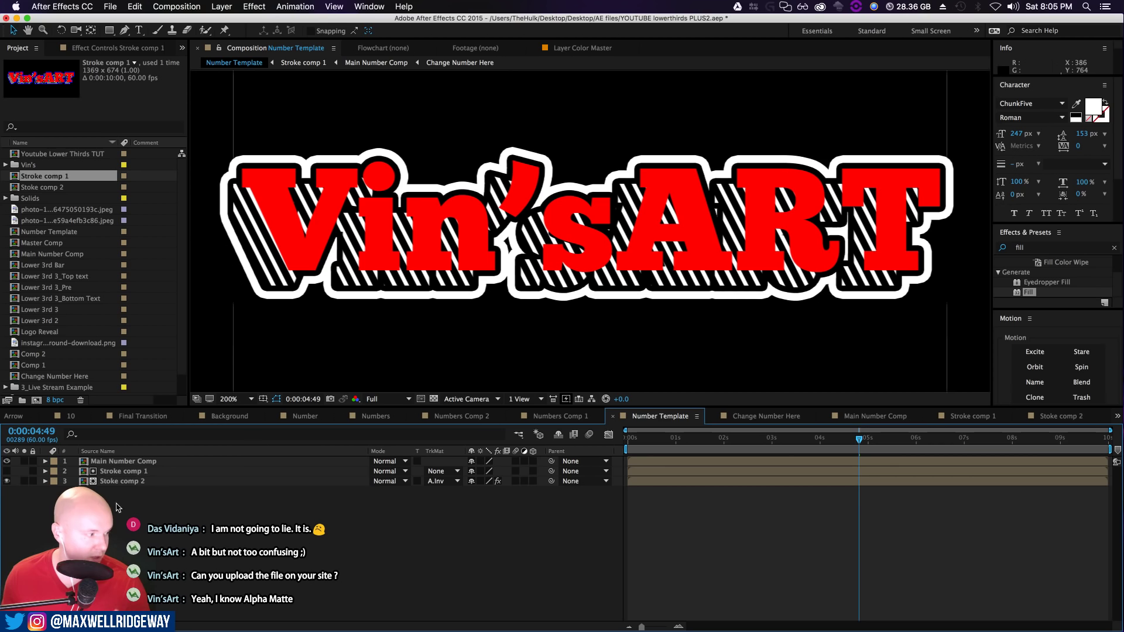
click(138, 472)
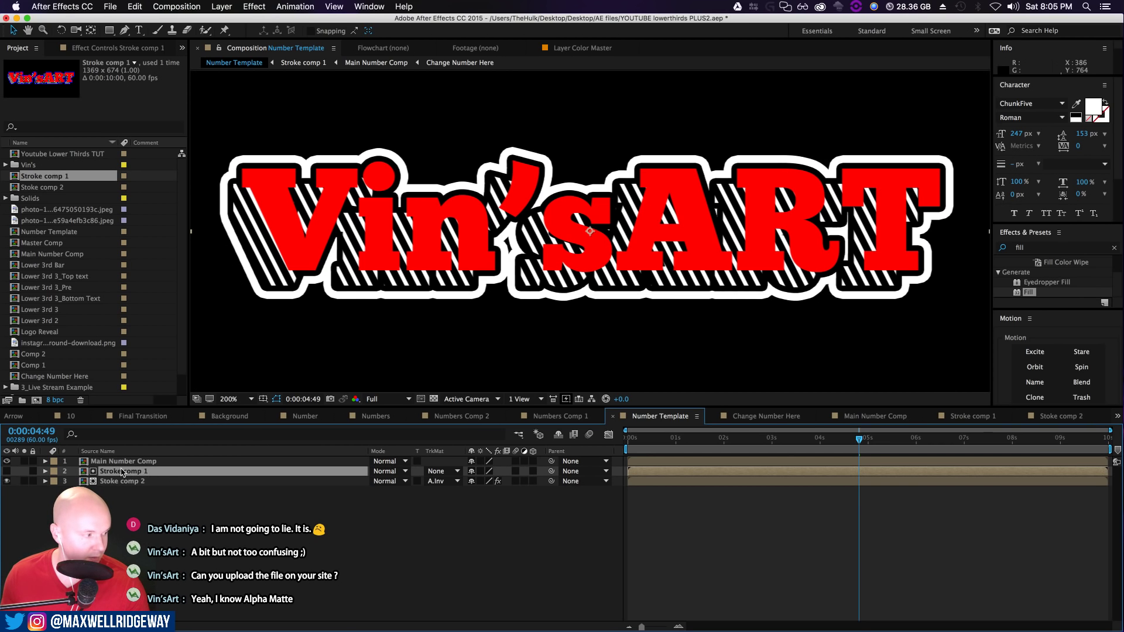
double_click(145, 476)
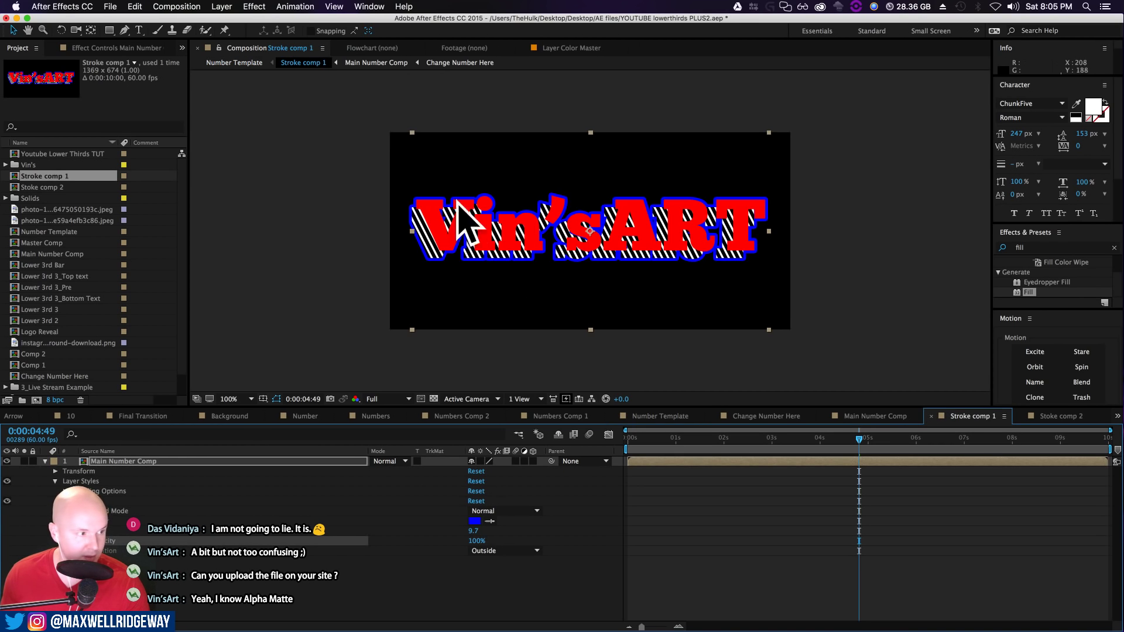
click(216, 63)
click(376, 585)
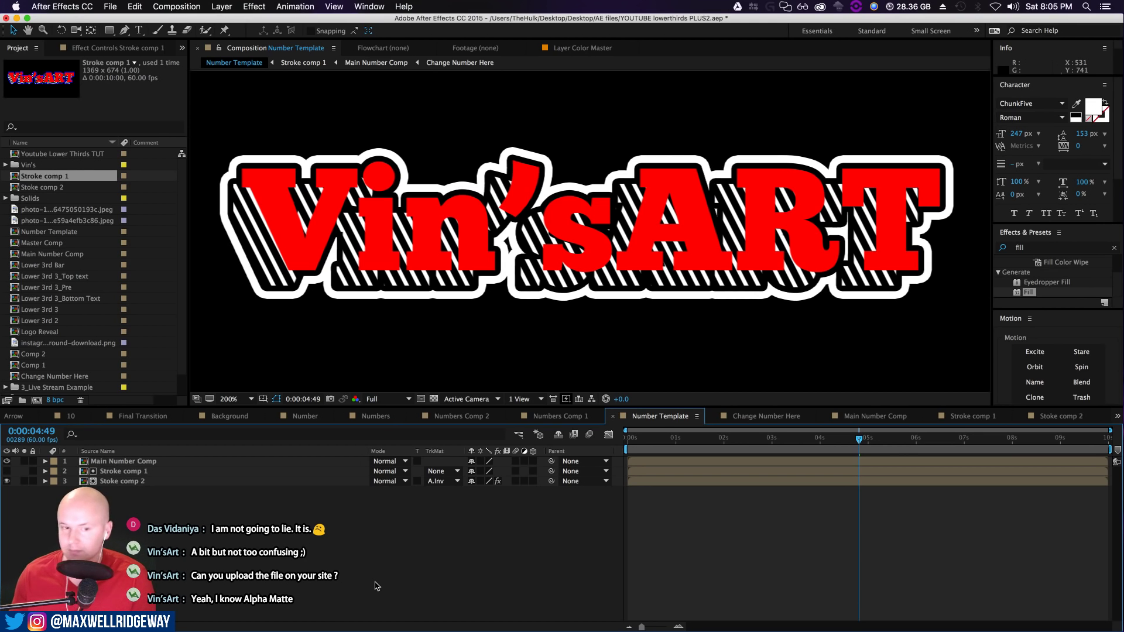
Scrub through the Number Template timeline and preview the animated striped shadow
drag(673, 439, 934, 448)
scroll(586, 310, down, 1)
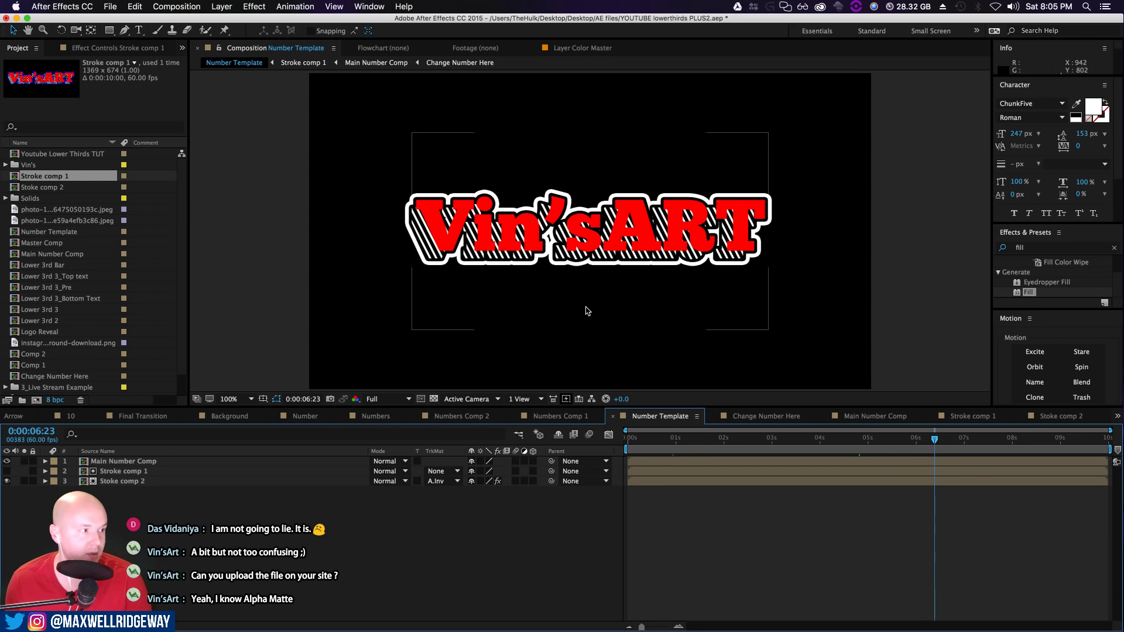
key(space)
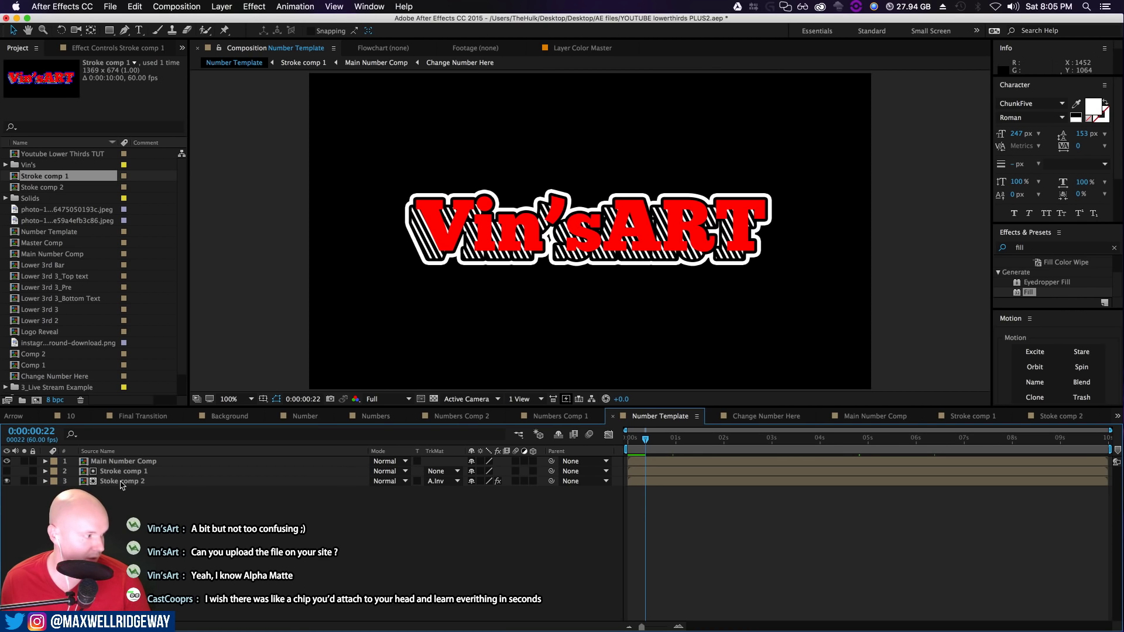
Open Change Number Here through Main Number Comp and replace its text with the creator's first name in capitals
double_click(124, 462)
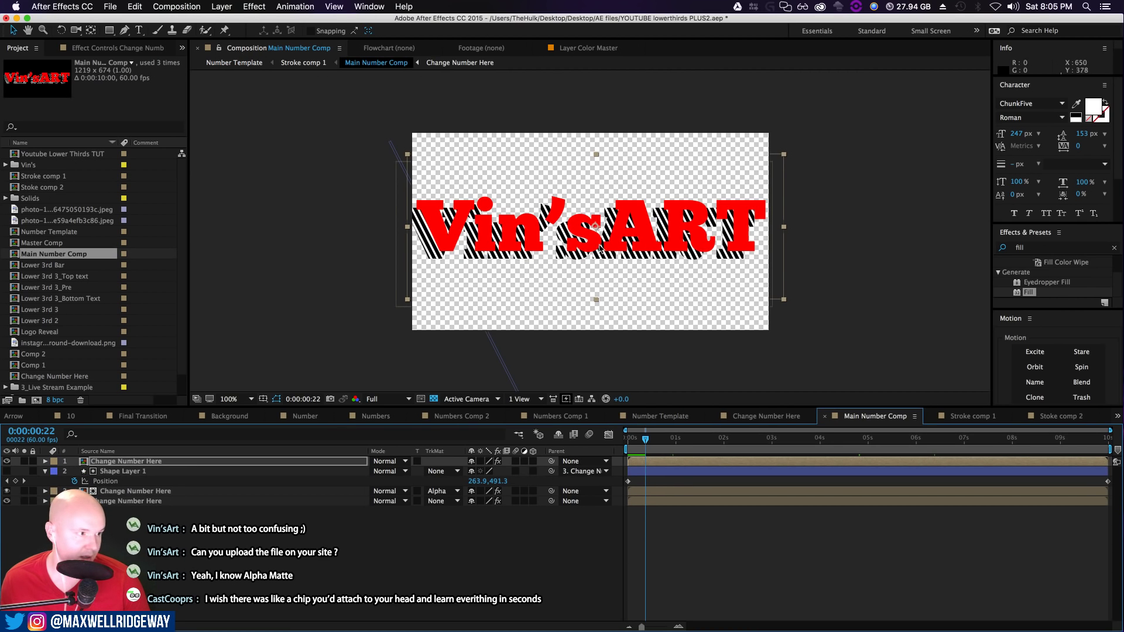
double_click(130, 462)
double_click(702, 232)
text(MAXWEL)
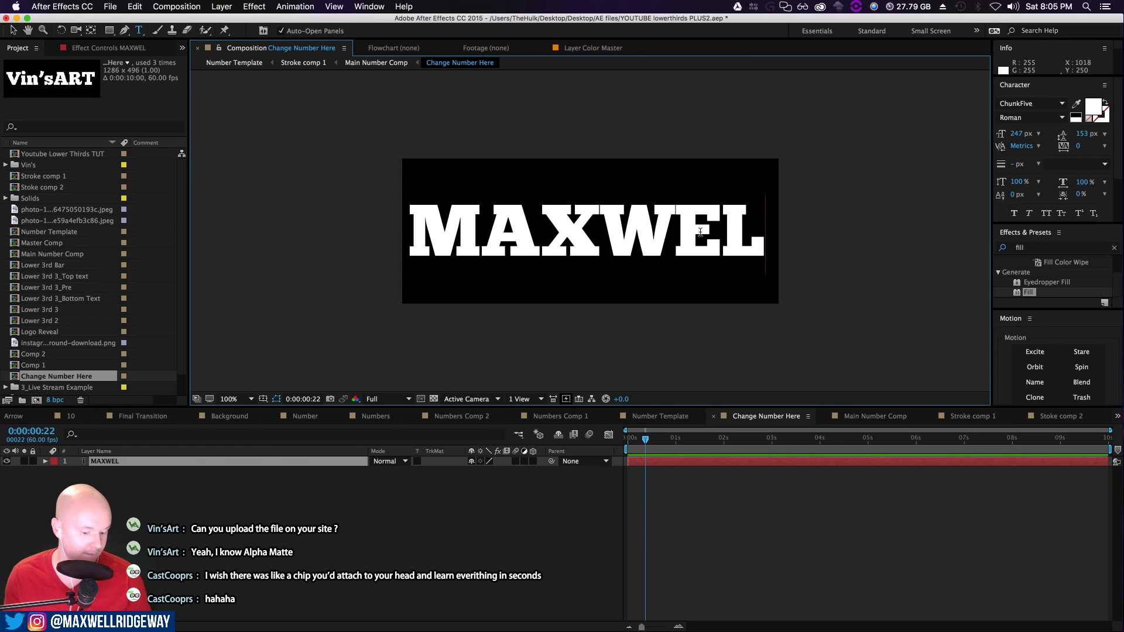
text(L)
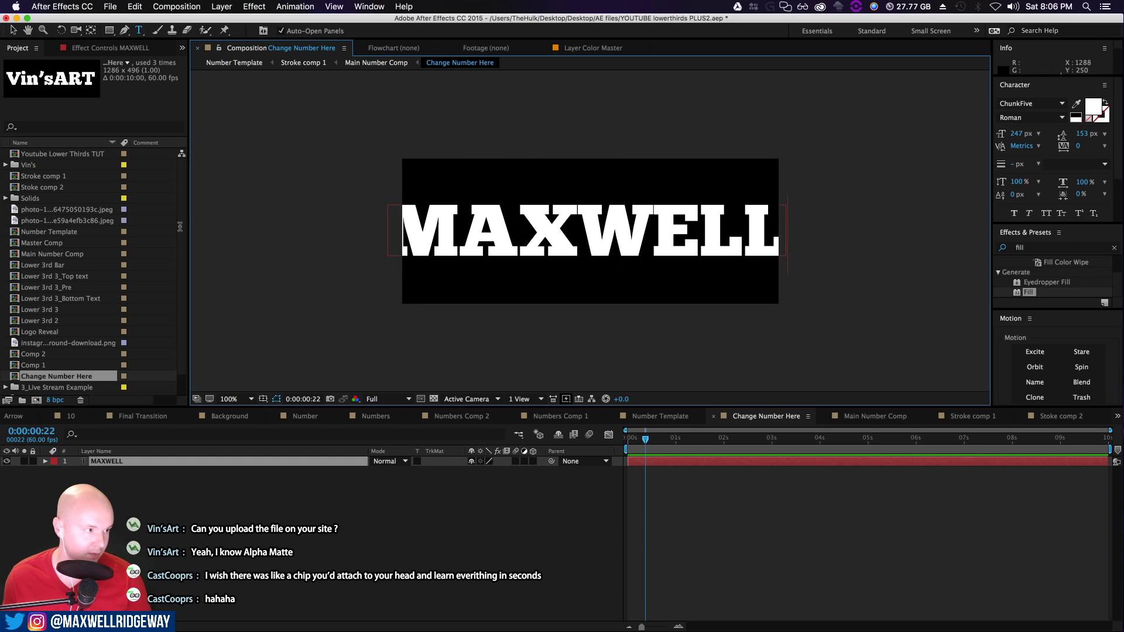
Set the whole text in Change Number Here to the Bebas Neue font in Bold style
key(super+a)
click(1017, 104)
text(Be)
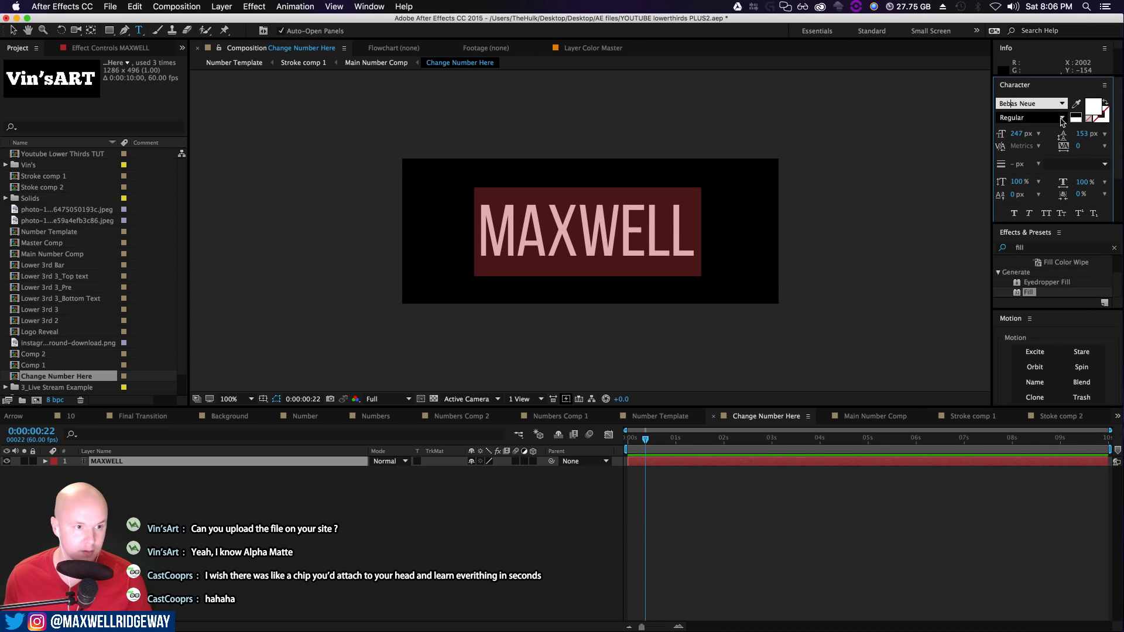
click(1024, 118)
click(1022, 174)
click(692, 223)
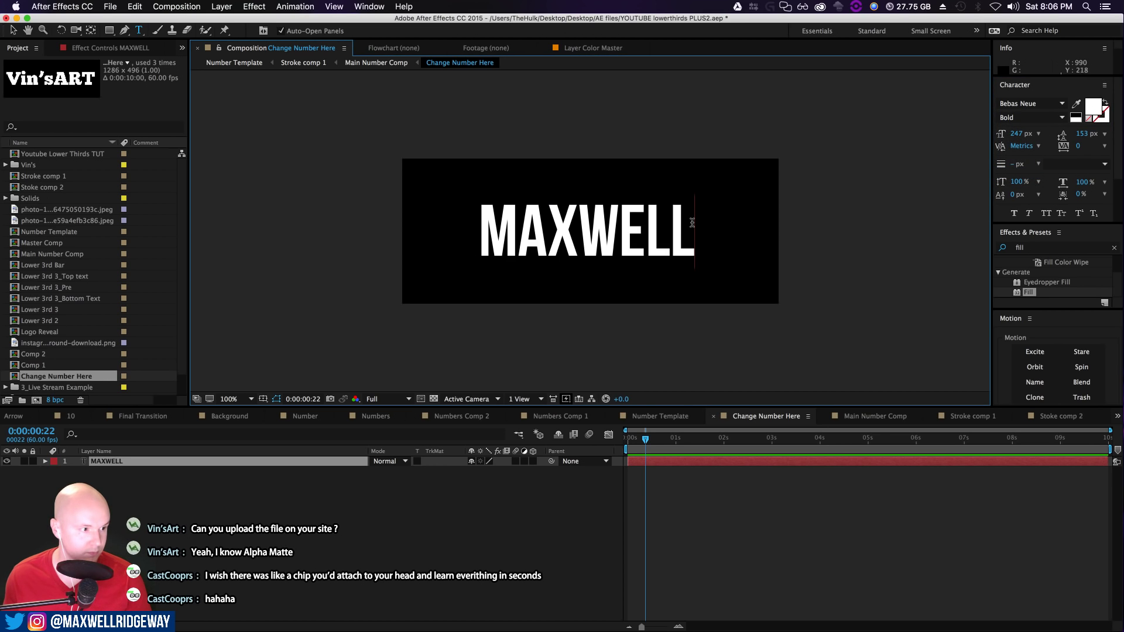
Append the creator's surname to the text, reduce the font size to 193 px and view the result in Number Template
text(RIDGEWAY)
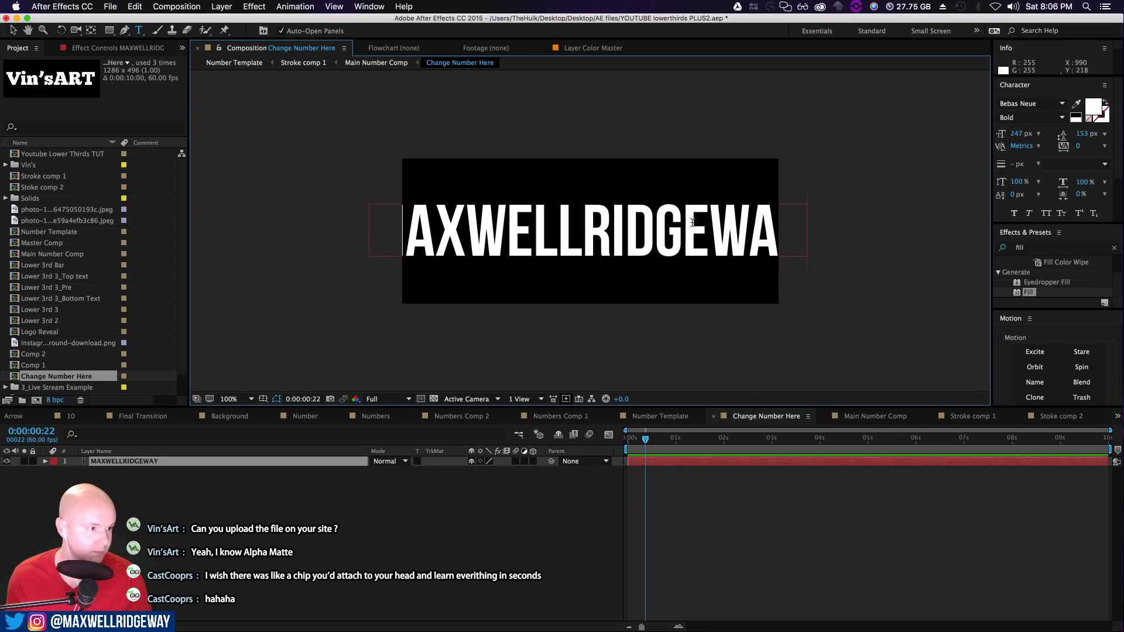
key(super+a)
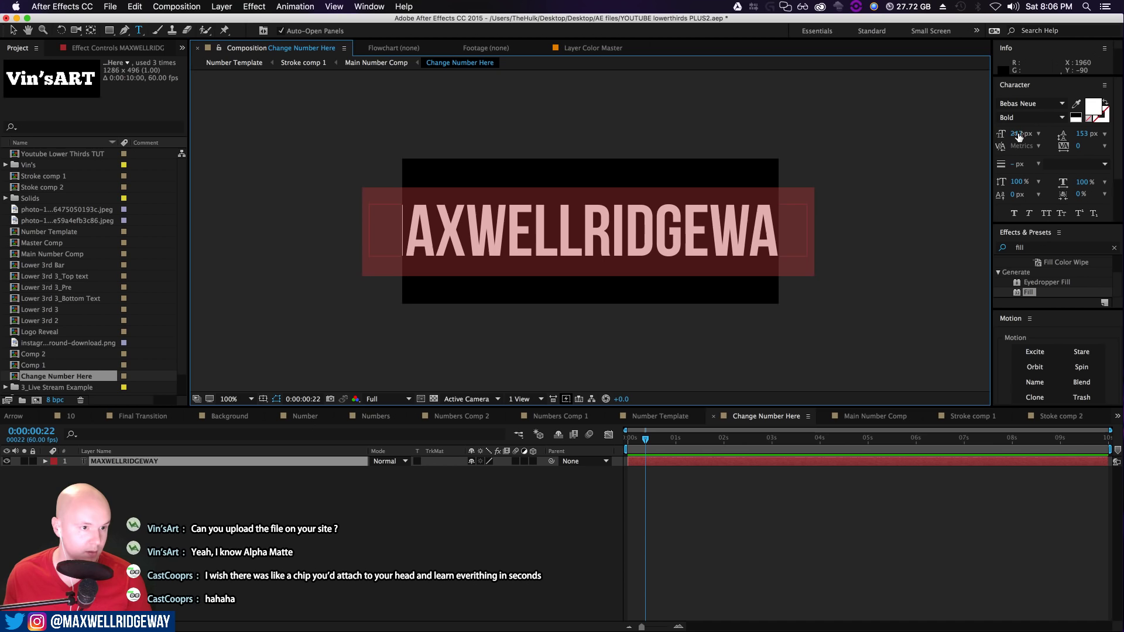
drag(1017, 134, 995, 135)
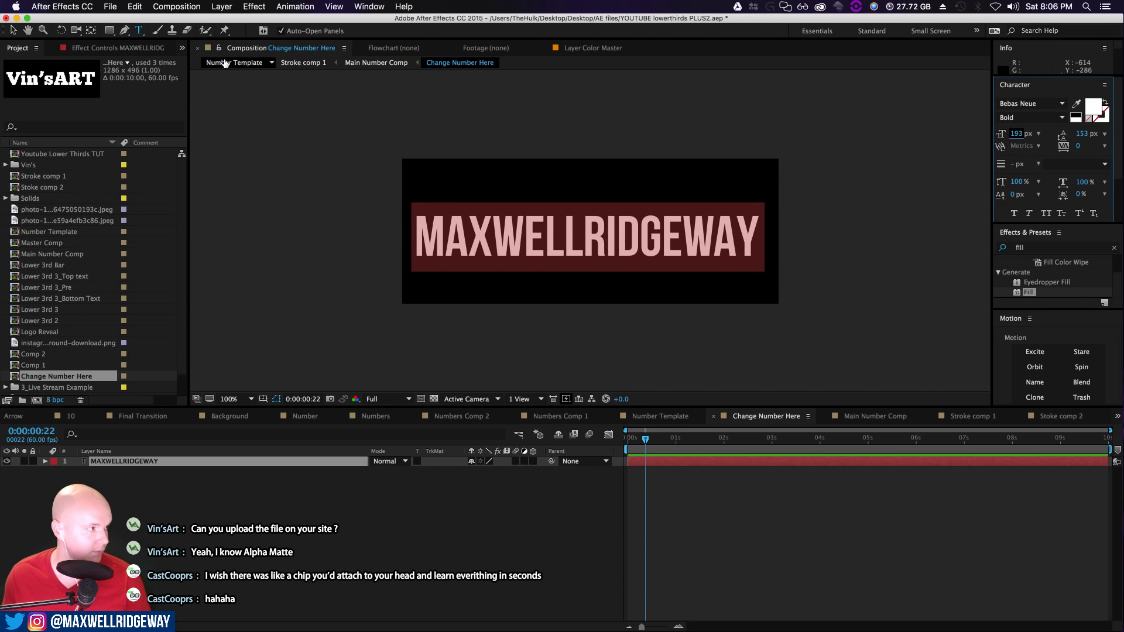
click(226, 63)
click(443, 537)
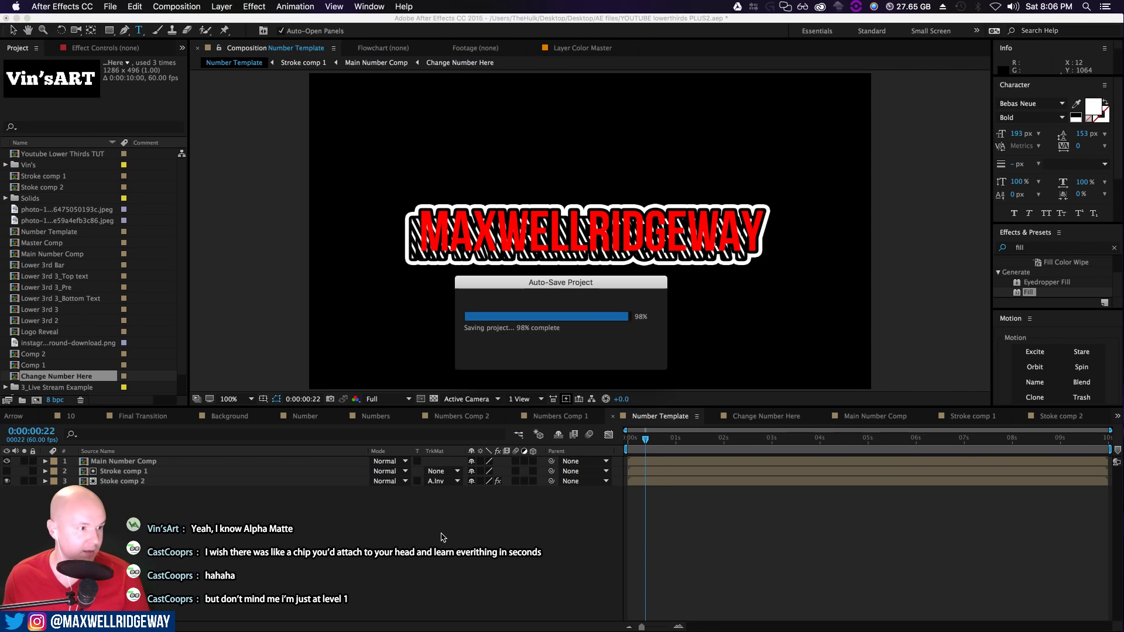
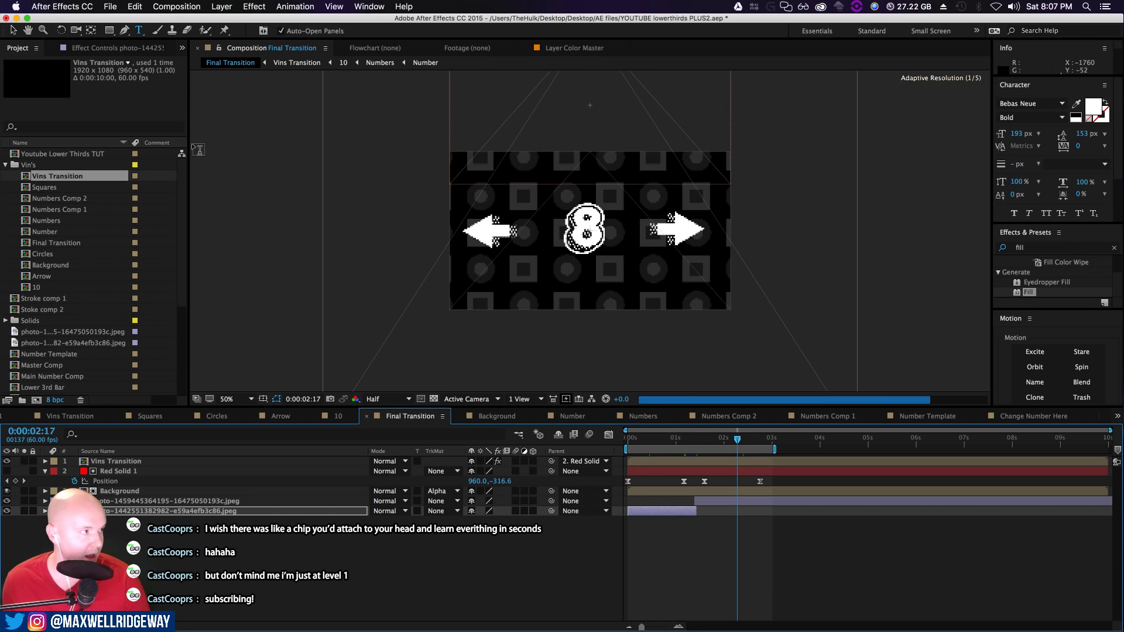
Return to Change Number Here from Final Transition, check Main Number Comp, and change the text's font to ChunkFive Roman
click(50, 154)
scroll(82, 344, down, 5)
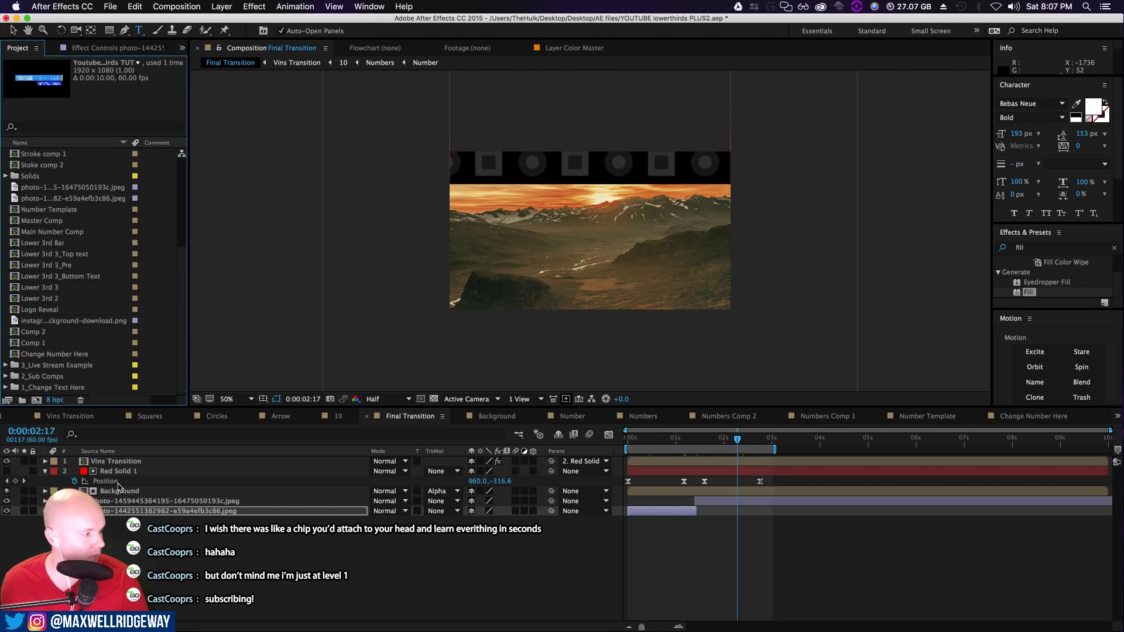
click(1033, 416)
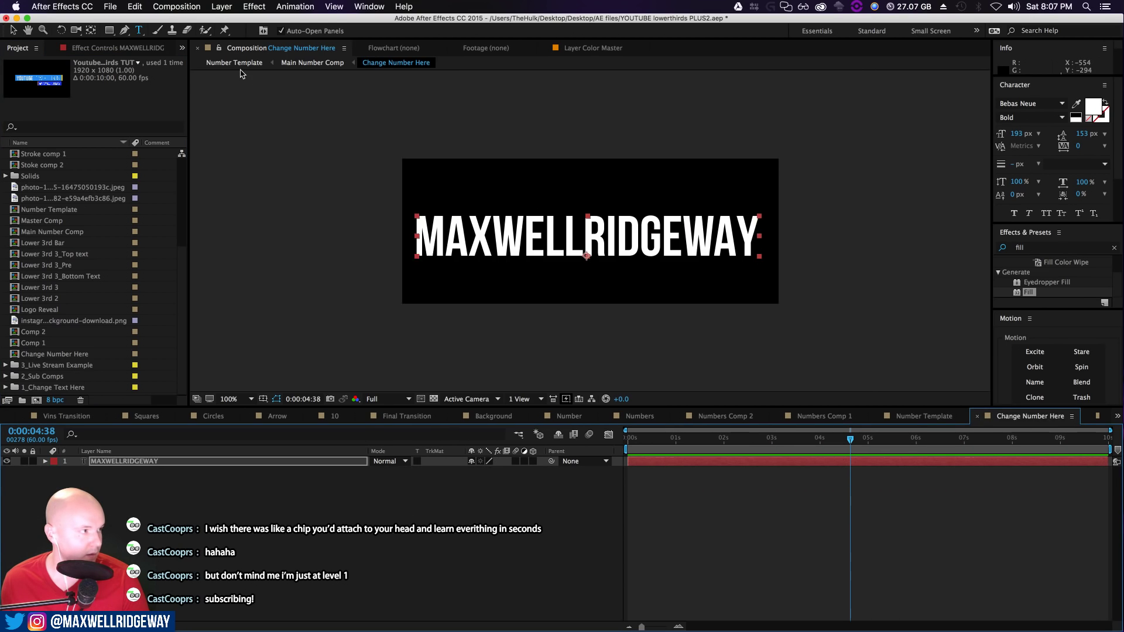
click(305, 63)
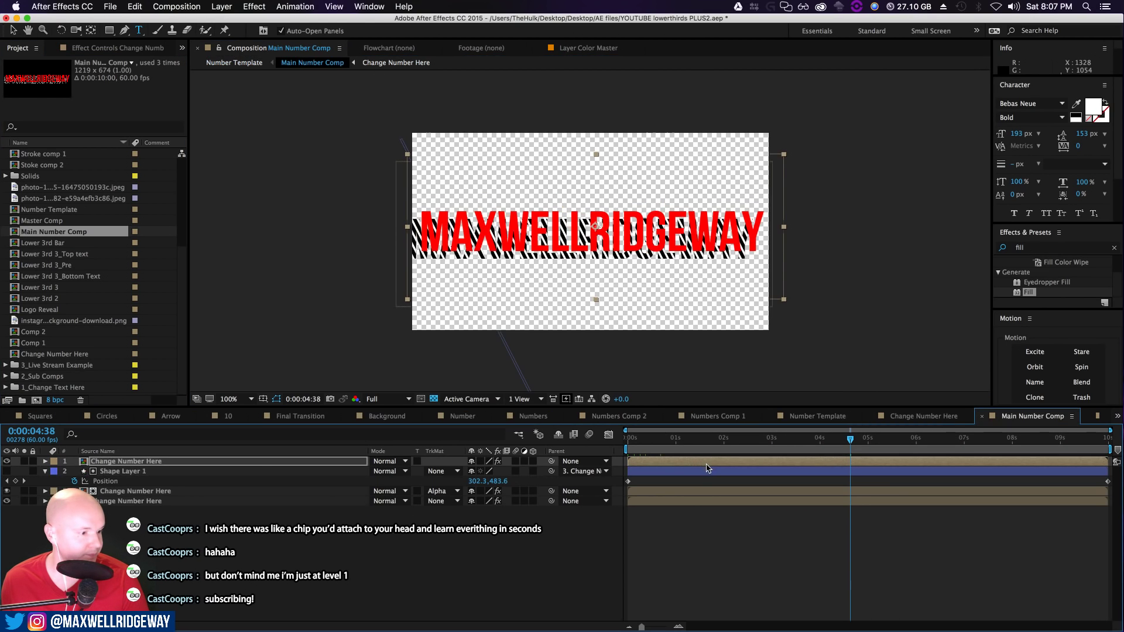
click(136, 462)
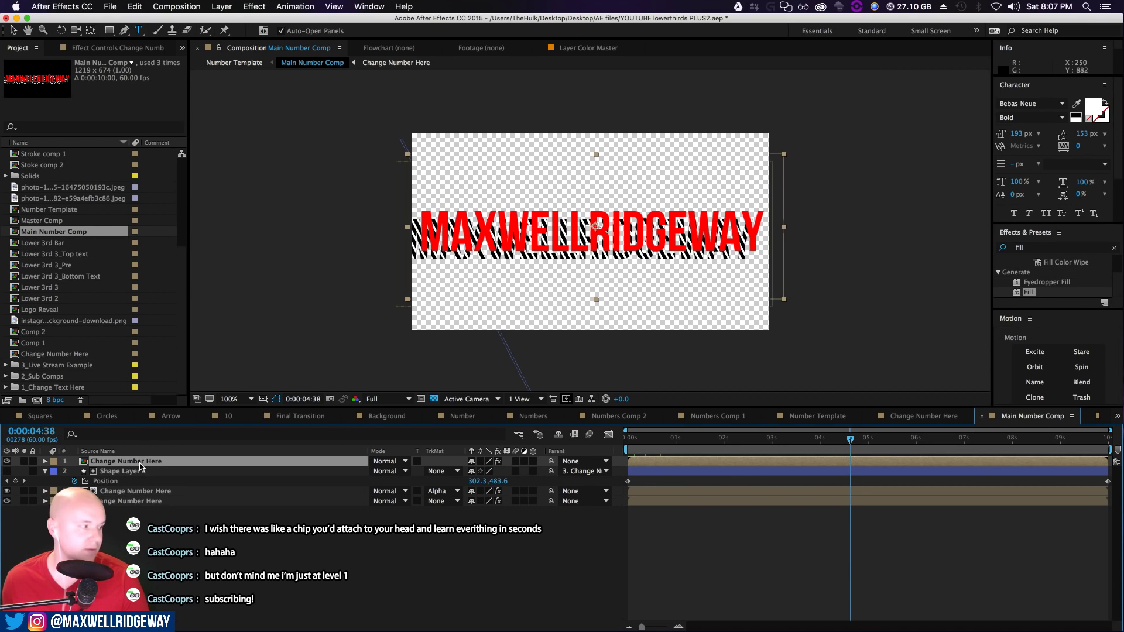
double_click(139, 462)
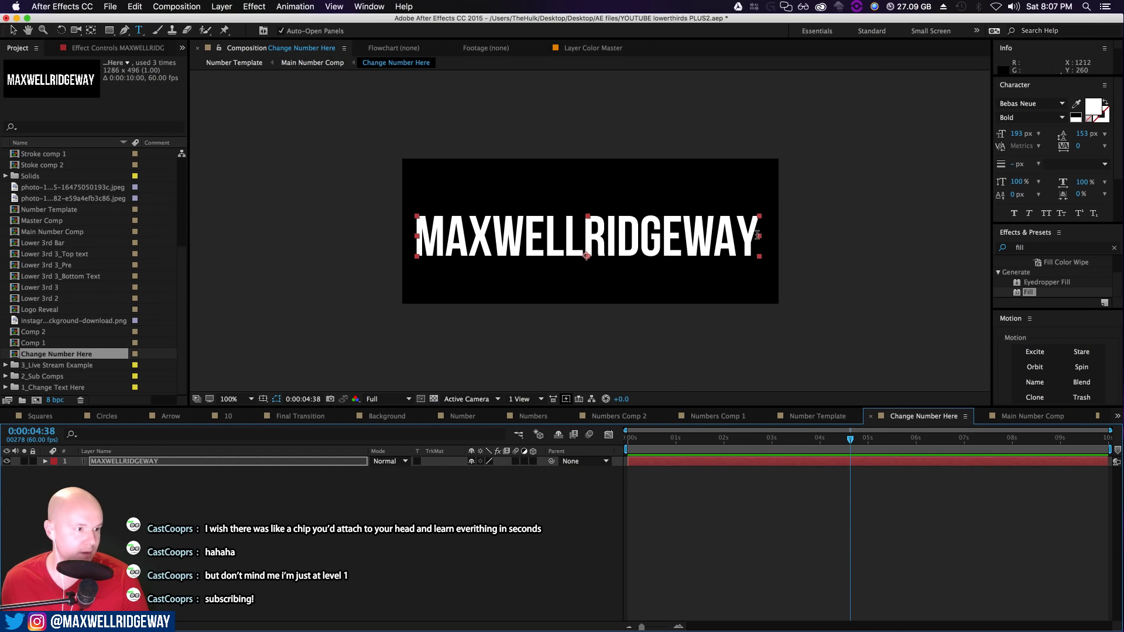
click(1009, 100)
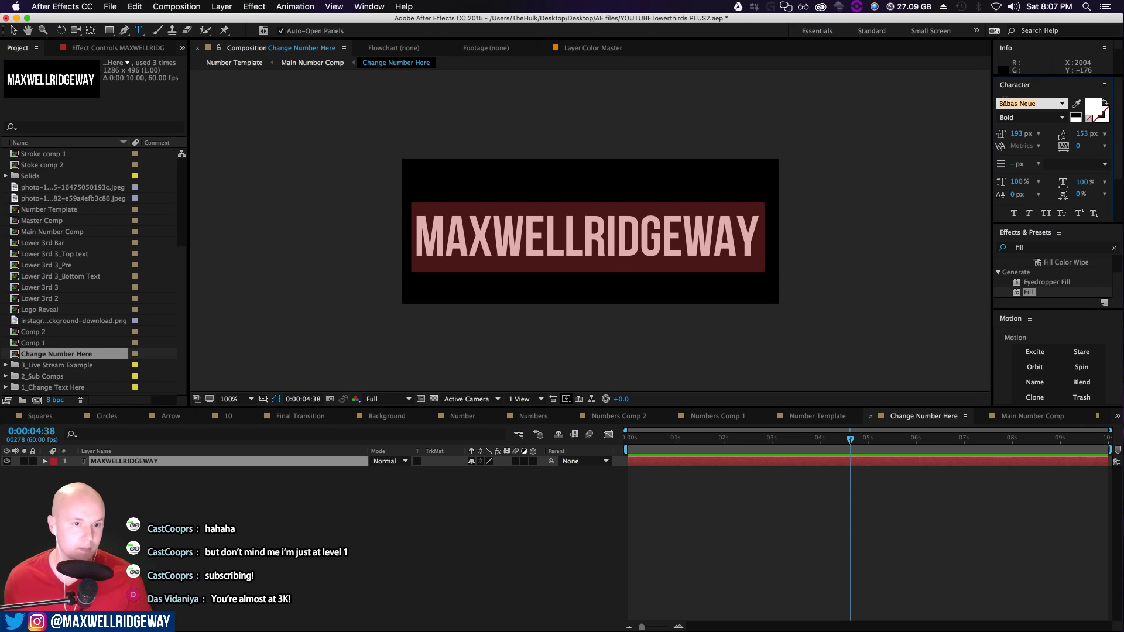
key(Down)
key(Down)
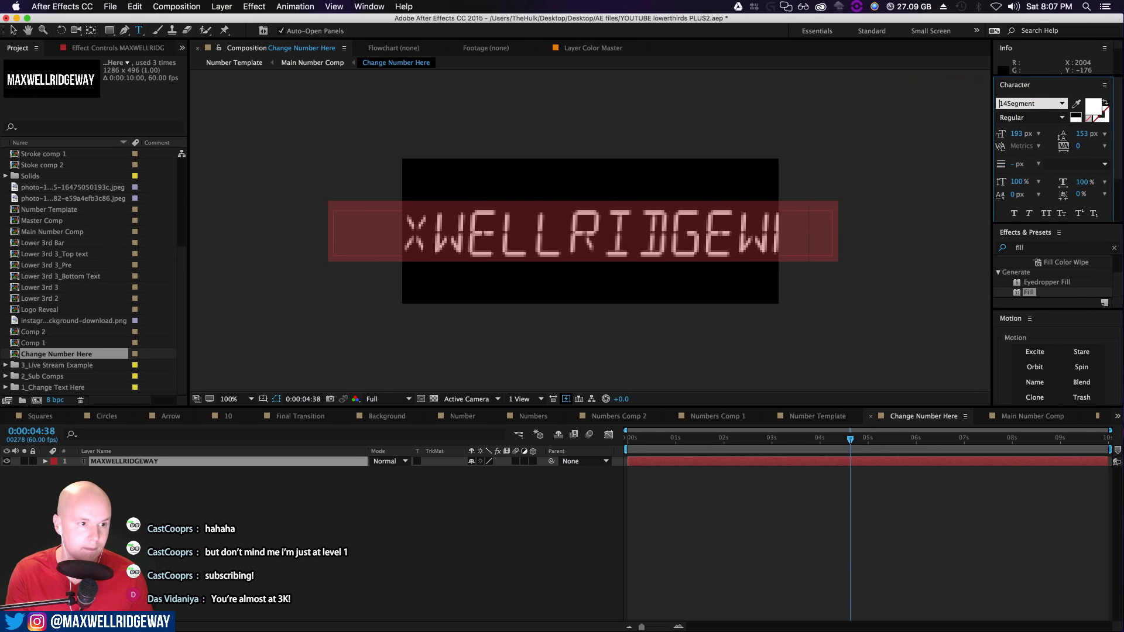
key(Down)
key(Down)
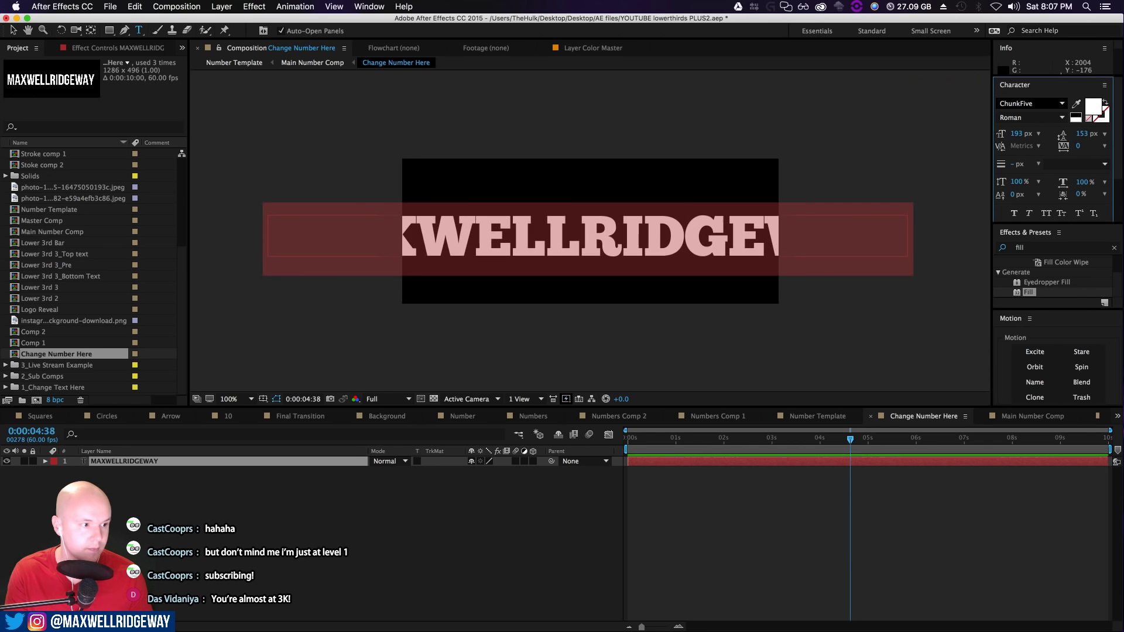
Try a 109 px font size, undo it and replace the text with the creator's shortened first name
drag(1018, 137, 965, 134)
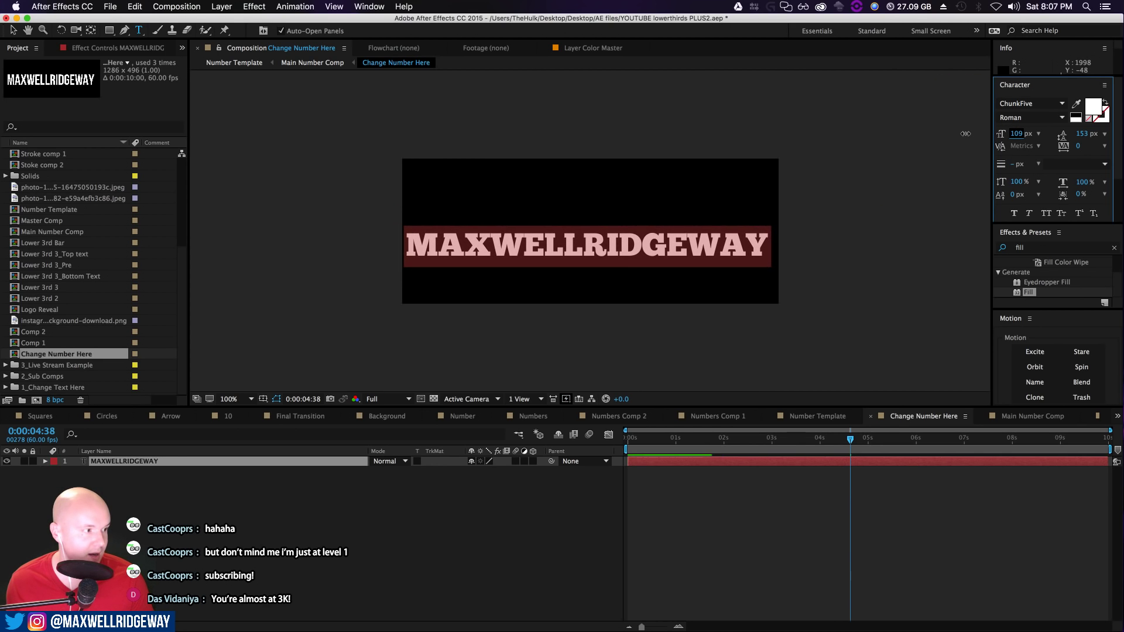
key(super+z)
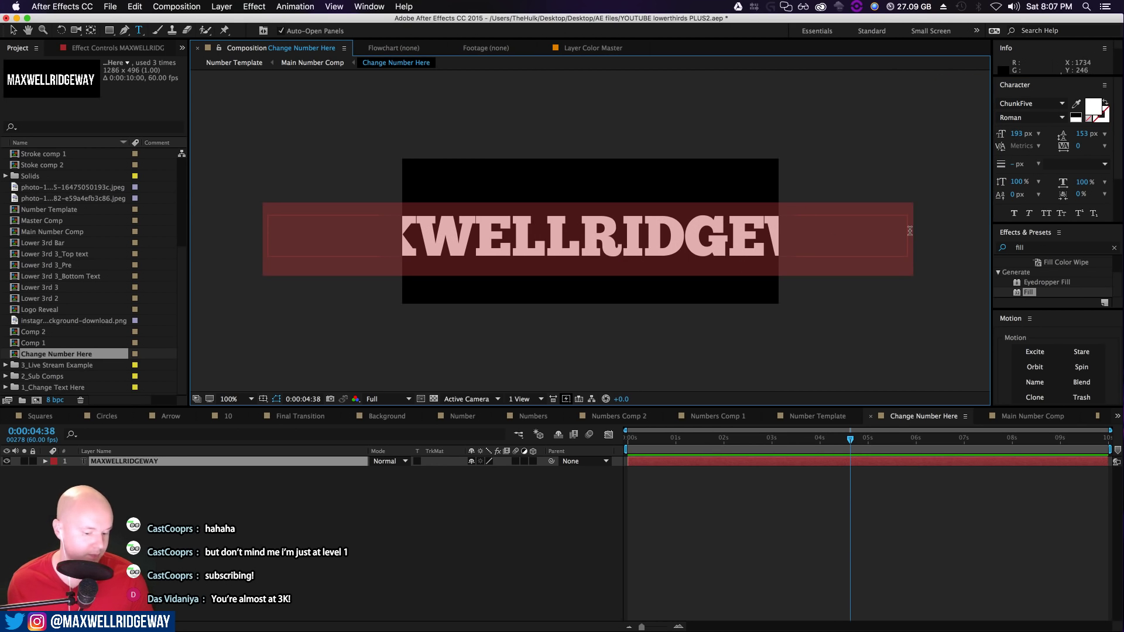
text(MAX)
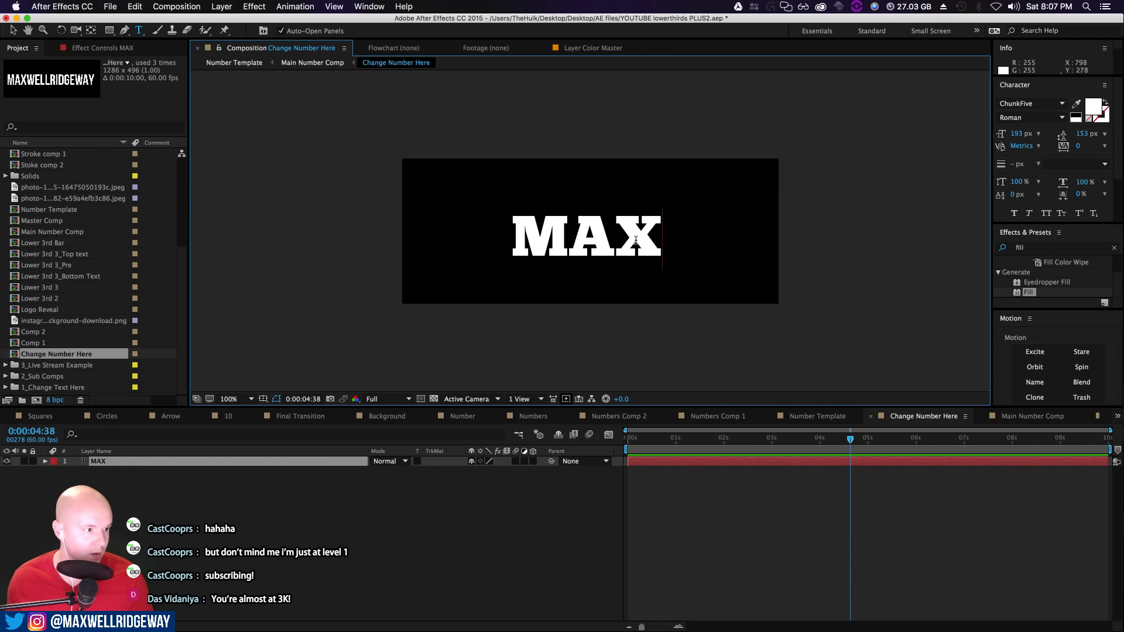
Set the text in Change Number Here to 386 px, move it down to centre it vertically, and view Number Template
drag(657, 244, 518, 242)
drag(1014, 131, 1101, 132)
click(11, 31)
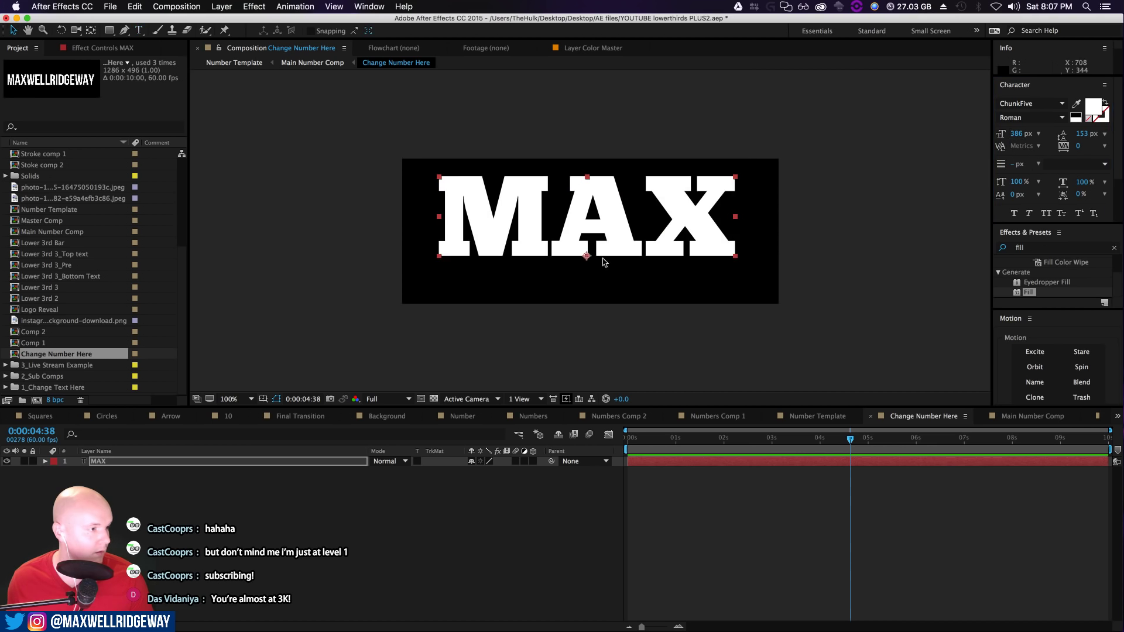
drag(539, 257, 539, 258)
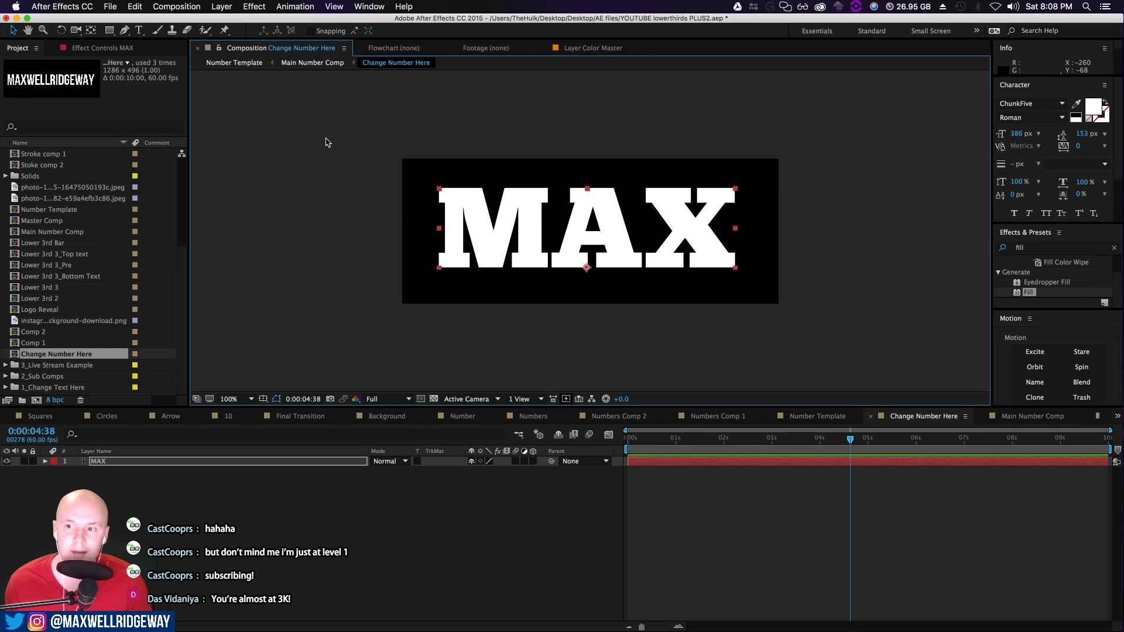
click(235, 63)
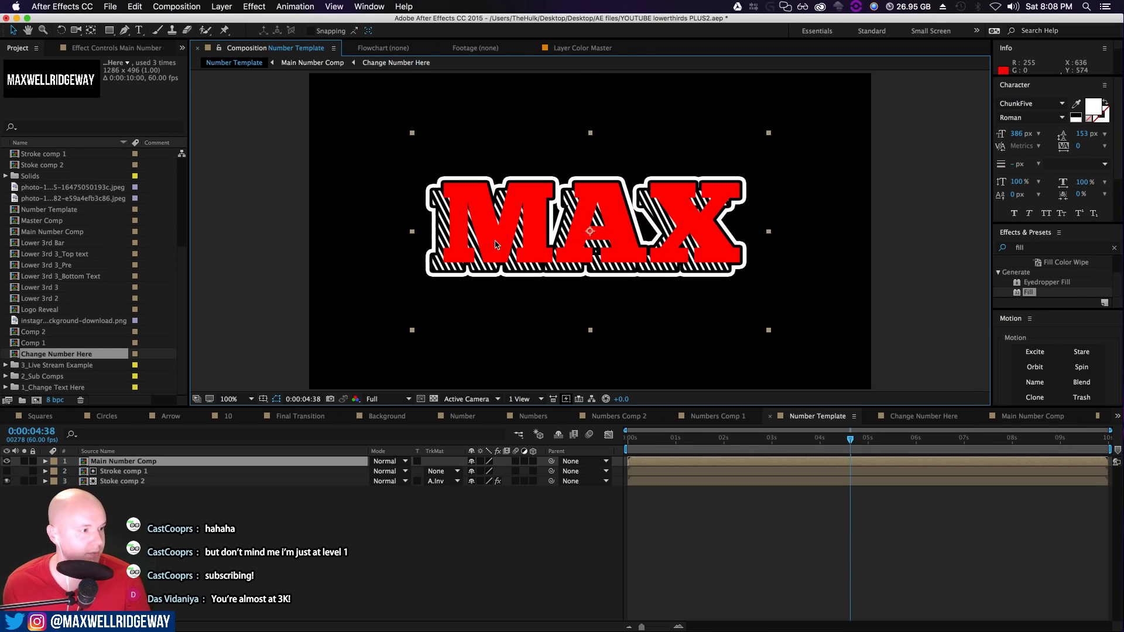
Turn off the Fill effect on the uppermost Change Number Here layer in Main Number Comp and return to Number Template
double_click(115, 461)
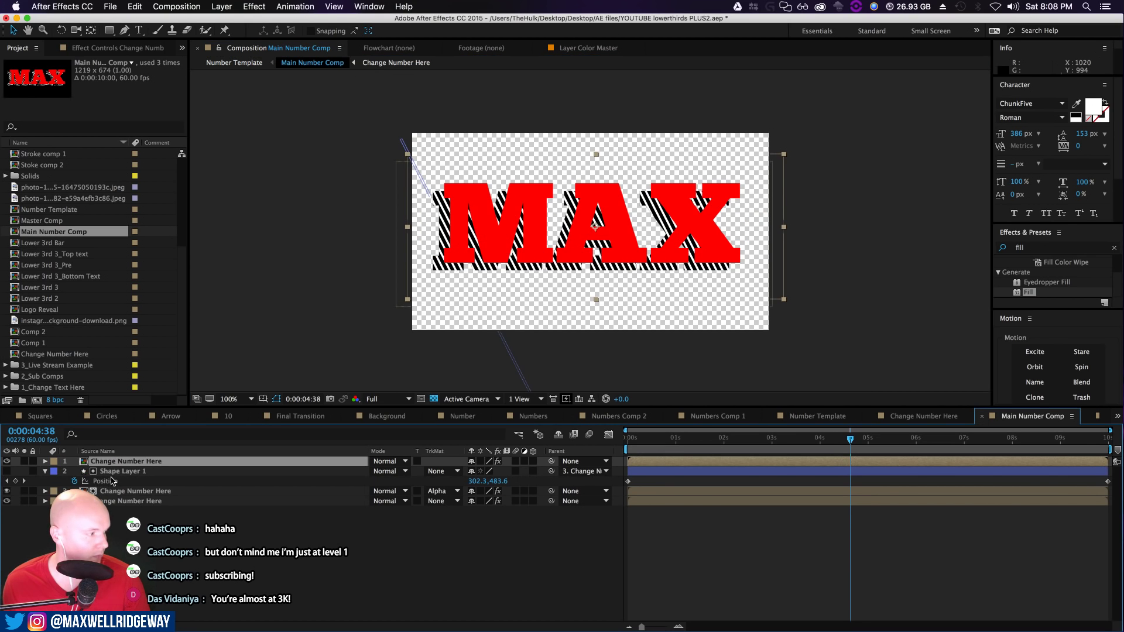
double_click(107, 462)
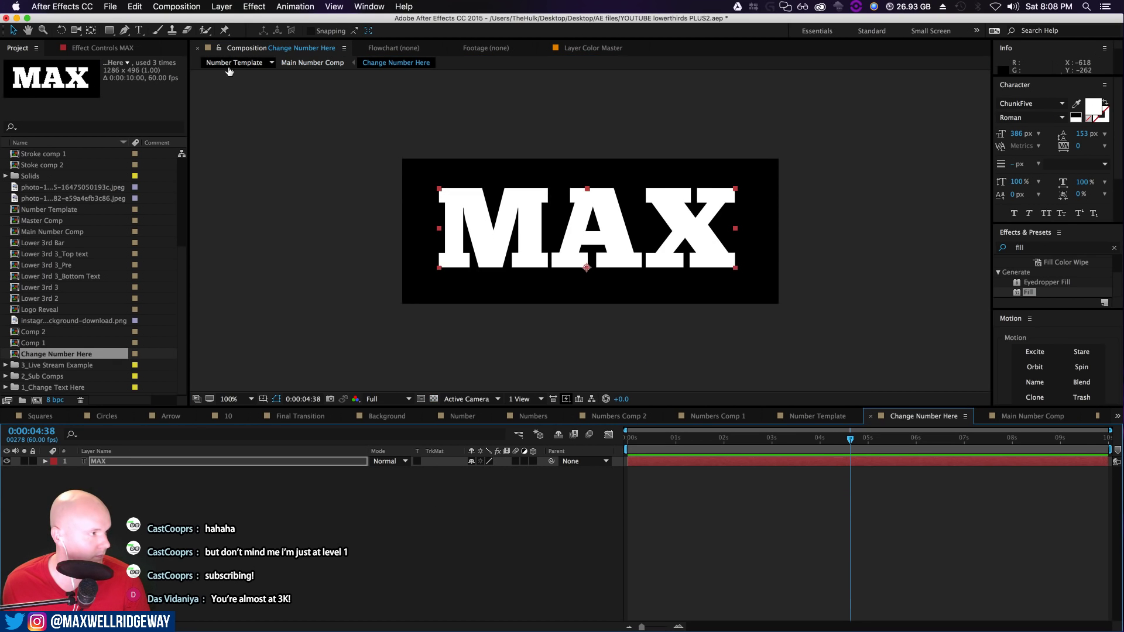
click(288, 63)
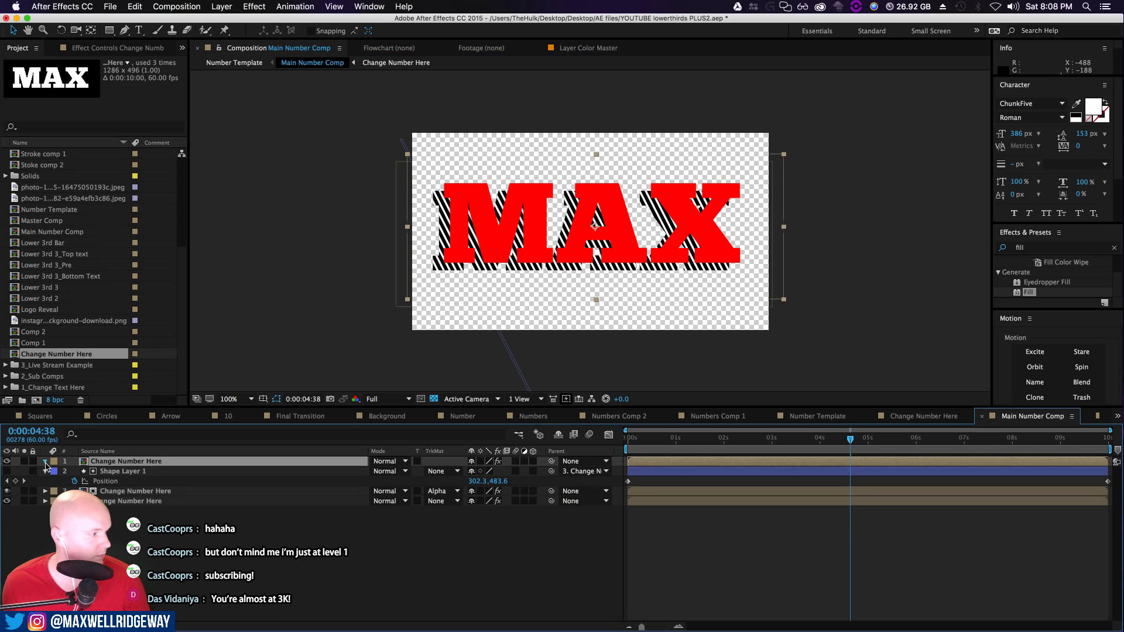
click(45, 462)
click(56, 472)
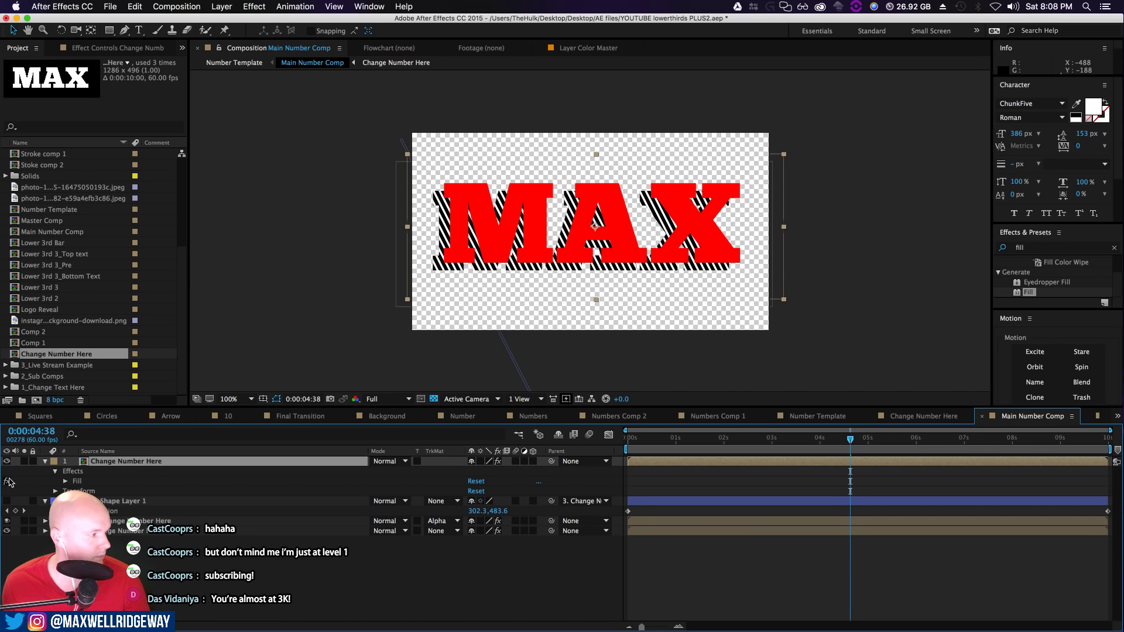
click(8, 482)
click(235, 63)
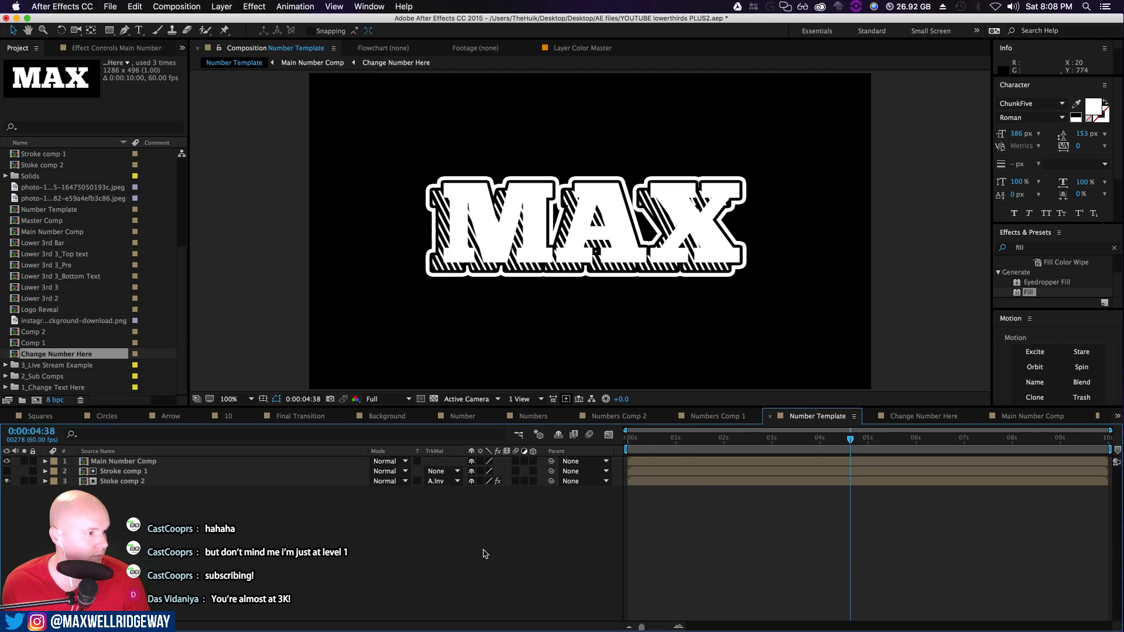
Rewind Number Template to its start and scrub forward to about two seconds to examine the moving striped shadow
drag(852, 441, 414, 223)
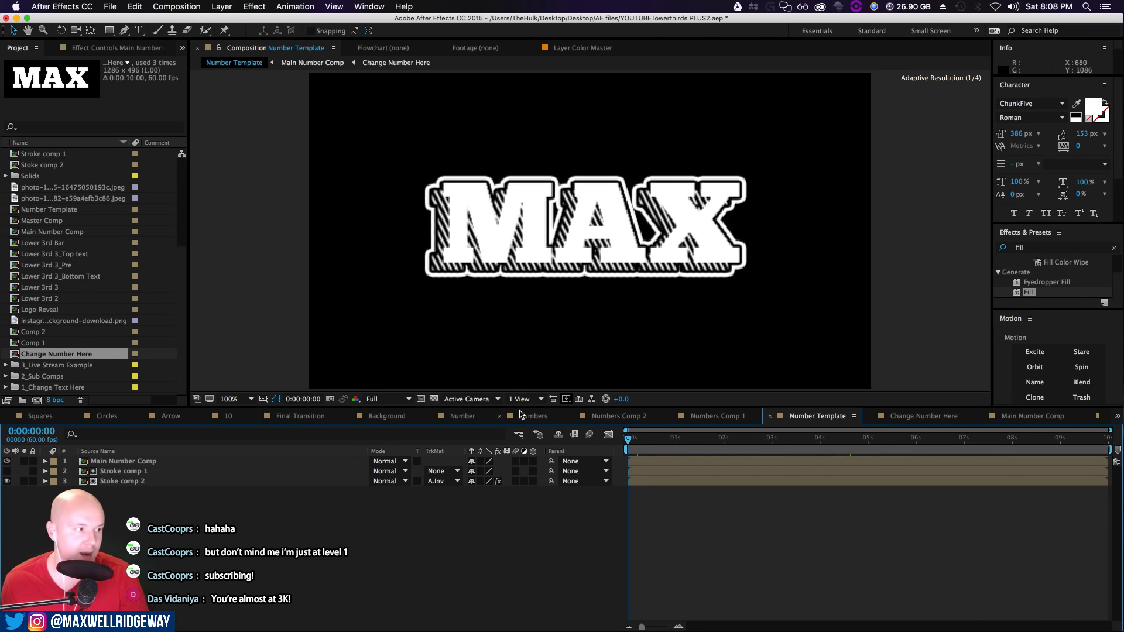
click(483, 221)
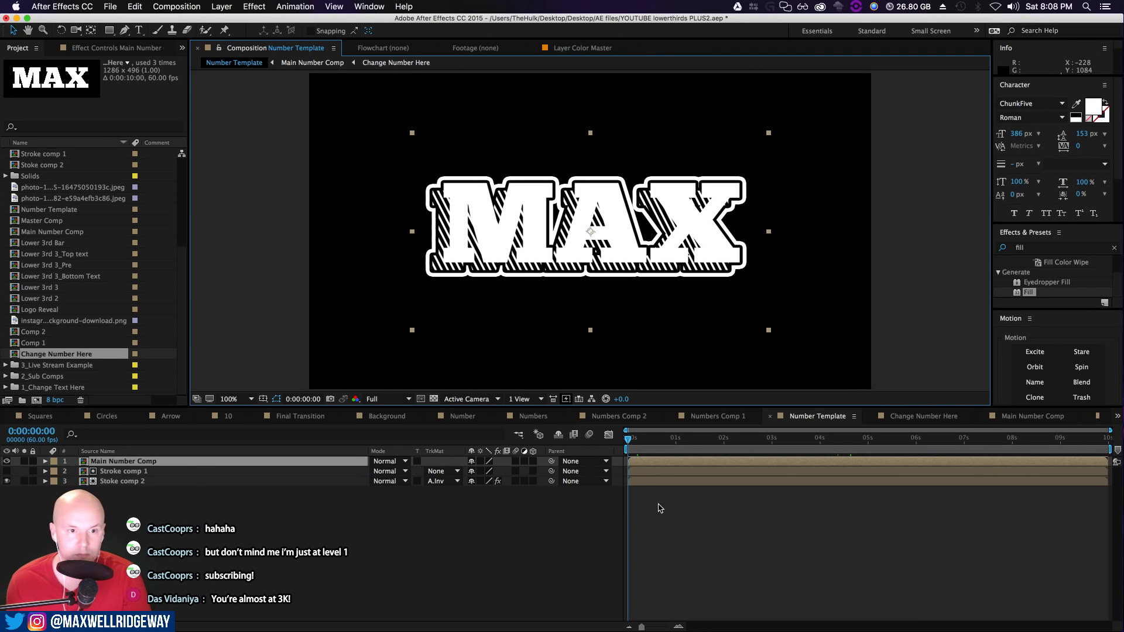
drag(650, 446, 726, 446)
Apply an Animation Composer in-transition to the text layer in Change Number Here and inspect its added properties
double_click(135, 461)
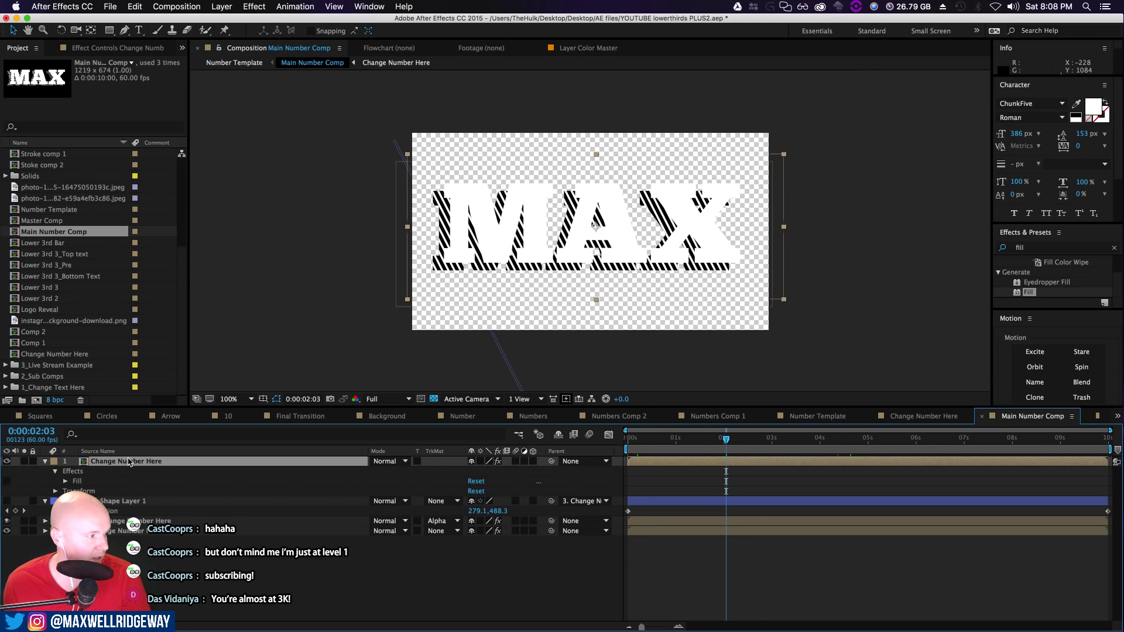
double_click(136, 461)
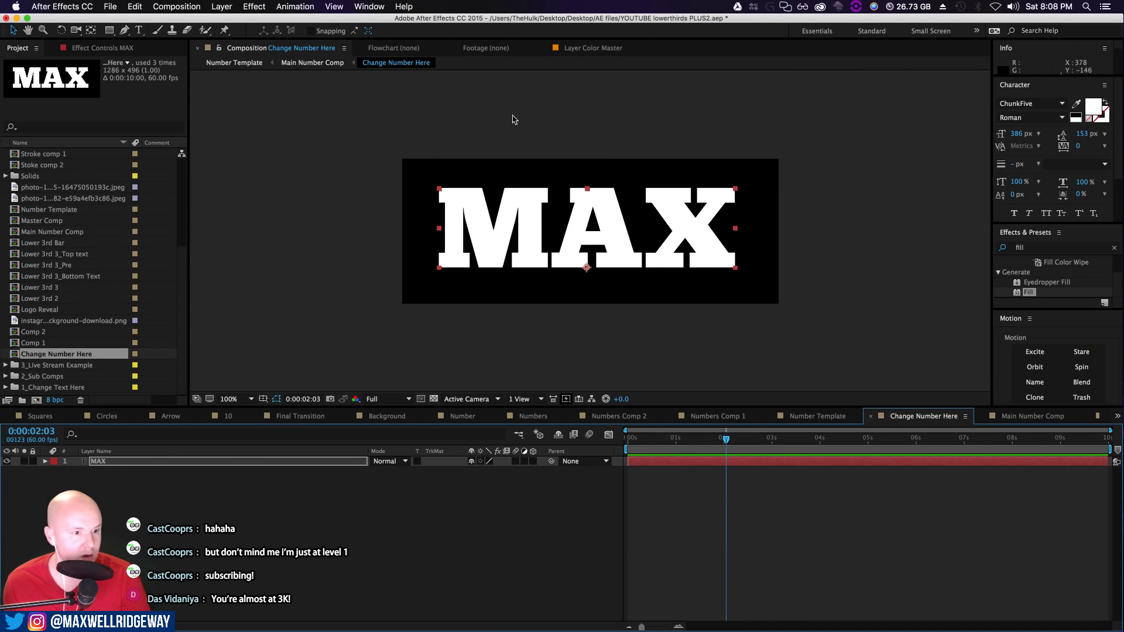
click(369, 6)
click(396, 79)
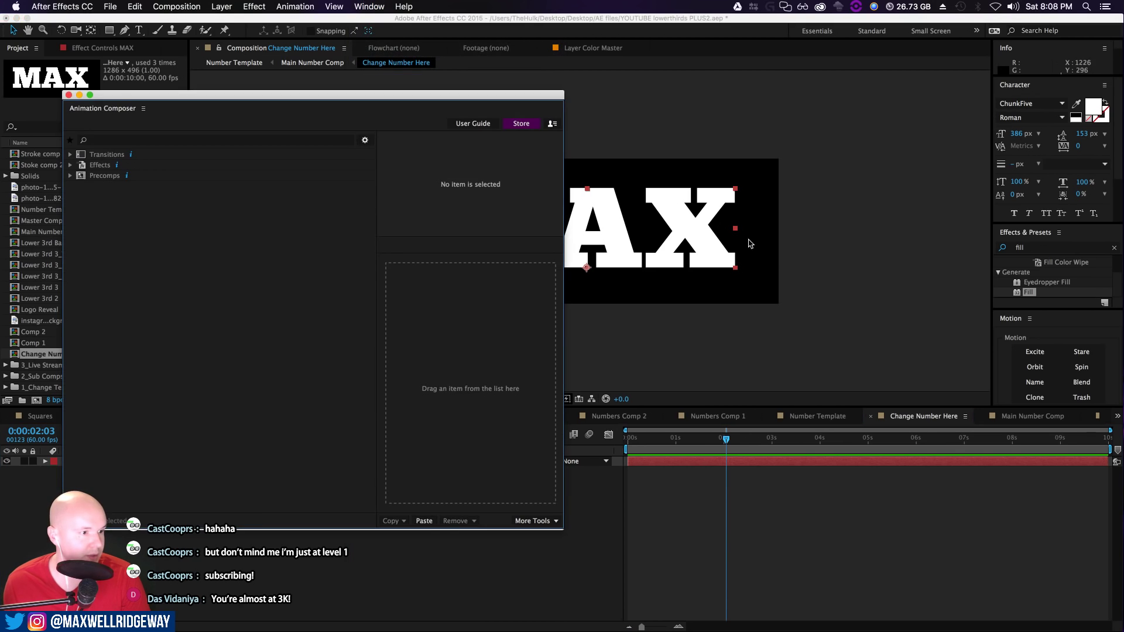
drag(440, 94, 1123, 117)
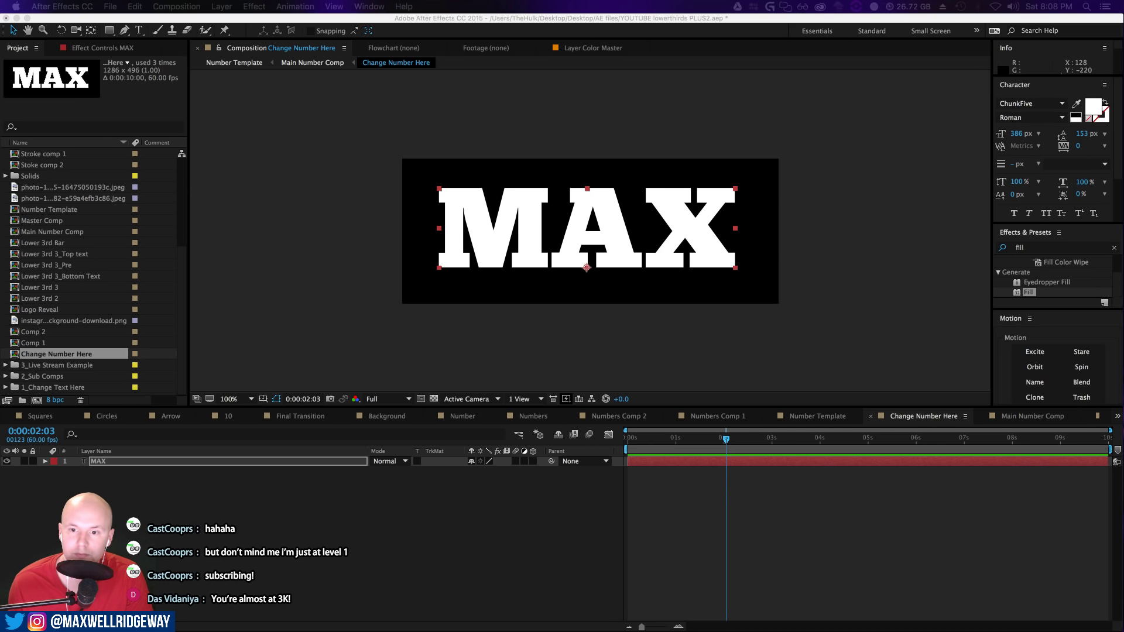
click(45, 462)
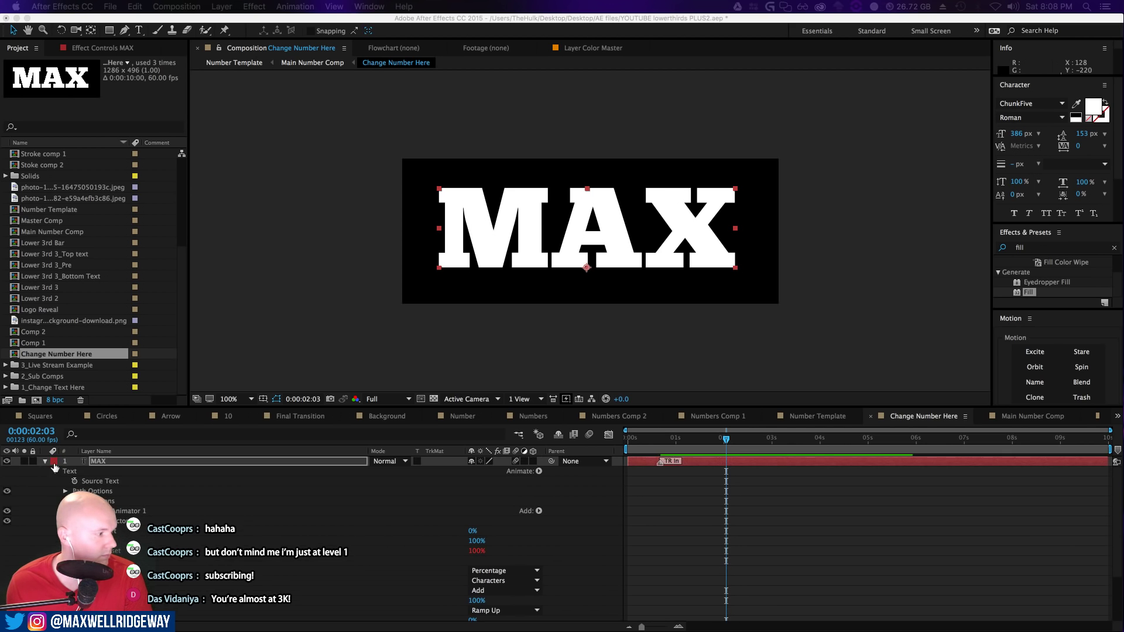
click(45, 462)
Extend the text layer's in-transition to end at about 3.9 seconds and preview the slower animation
drag(662, 461, 814, 461)
mouse_move(727, 440)
mouse_down()
mouse_move(627, 440)
mouse_move(732, 440)
mouse_up()
key(space)
key(space)
Play Number Template from its start to examine the text transition, comparing it with Change Number Here
click(236, 62)
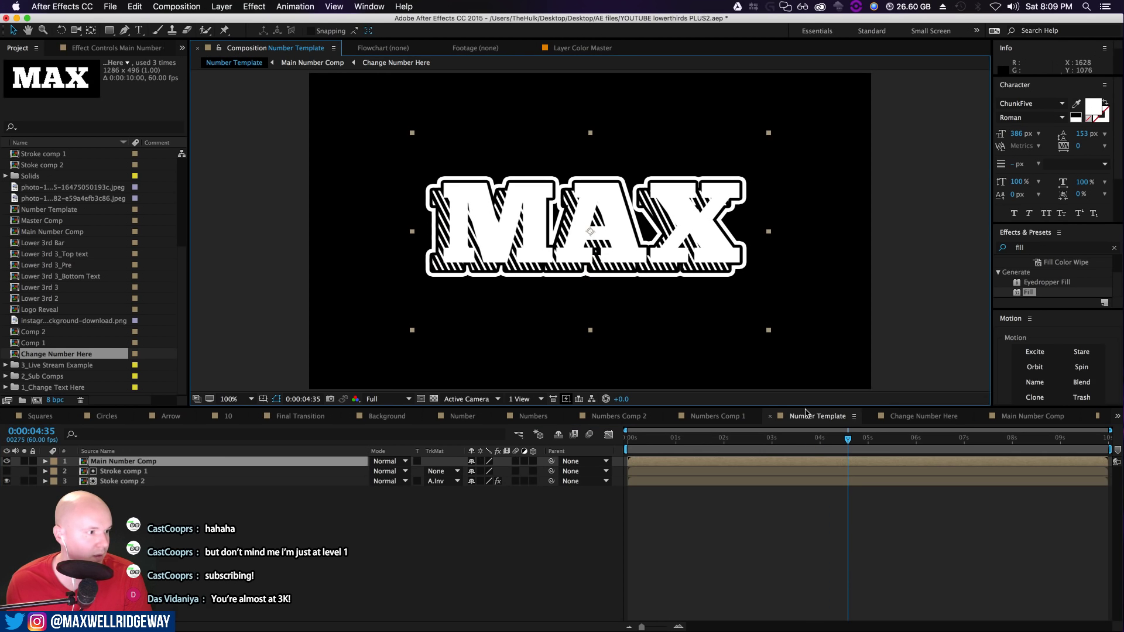
drag(848, 439, 615, 485)
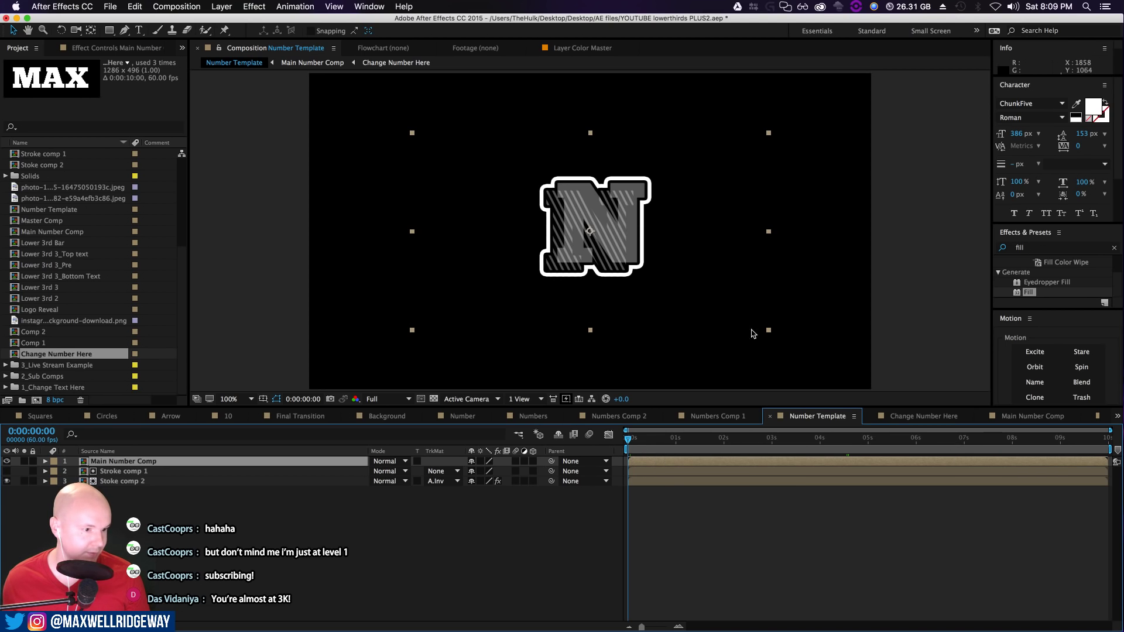
click(409, 63)
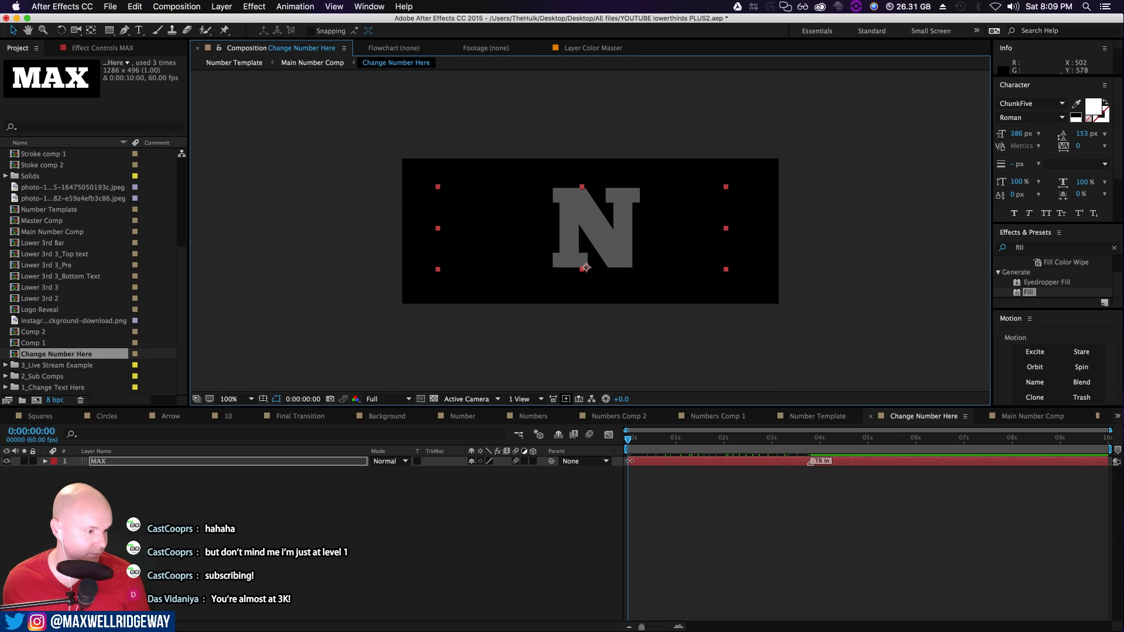
click(234, 63)
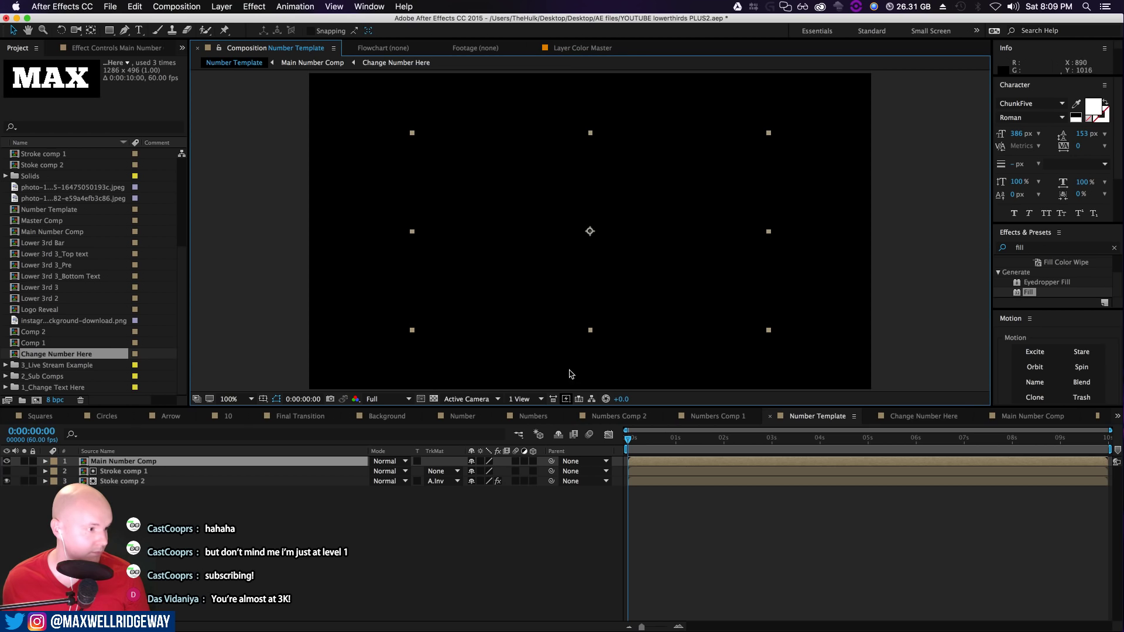
key(space)
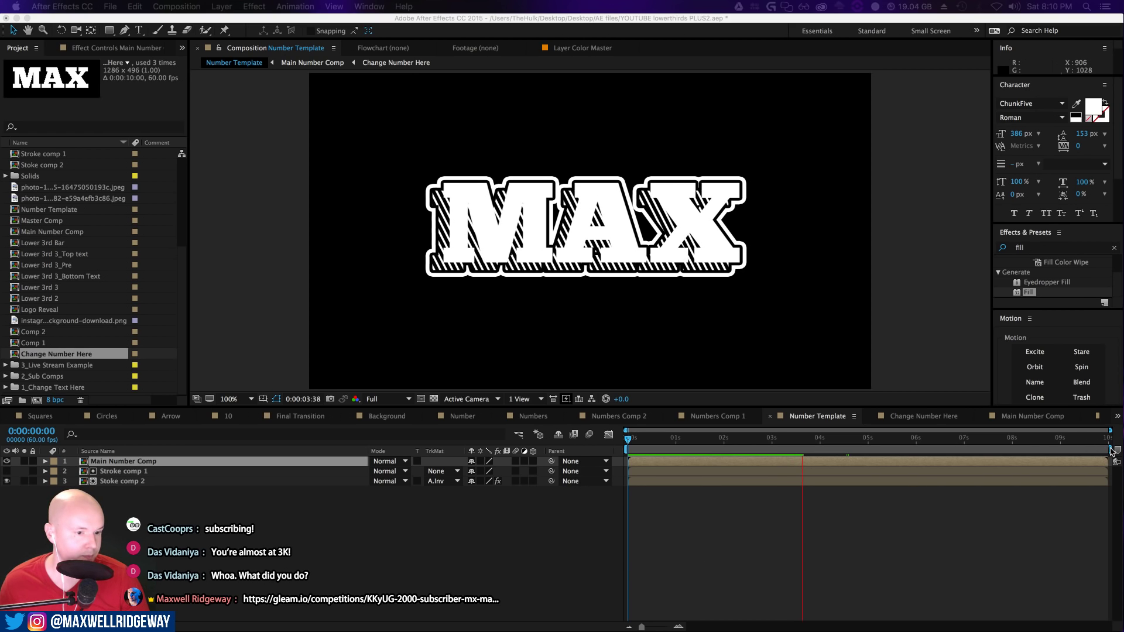
Shorten Number Template's work area to end at about 3.8 seconds and preview the styled text transition within it
drag(1083, 455, 810, 471)
click(639, 501)
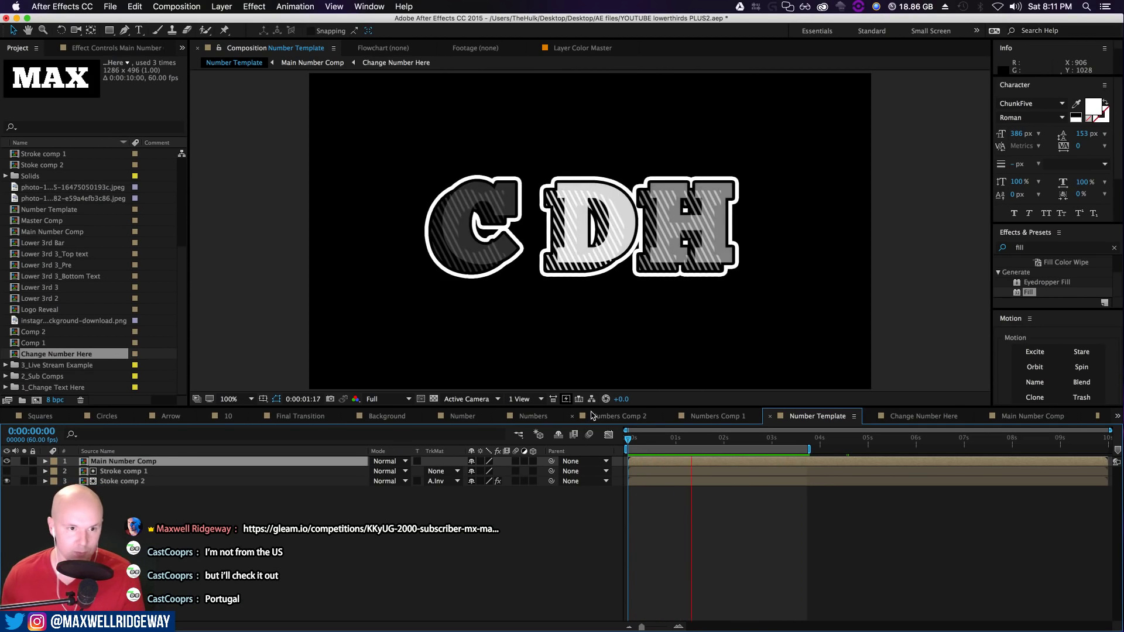
key(space)
drag(643, 440, 785, 442)
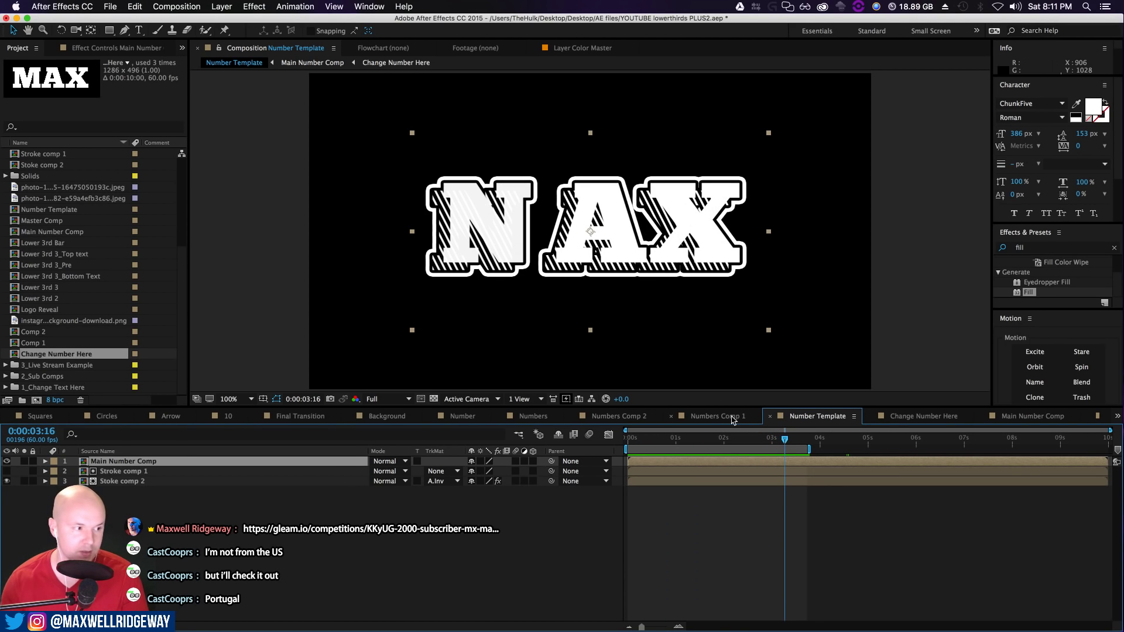
click(697, 445)
key(space)
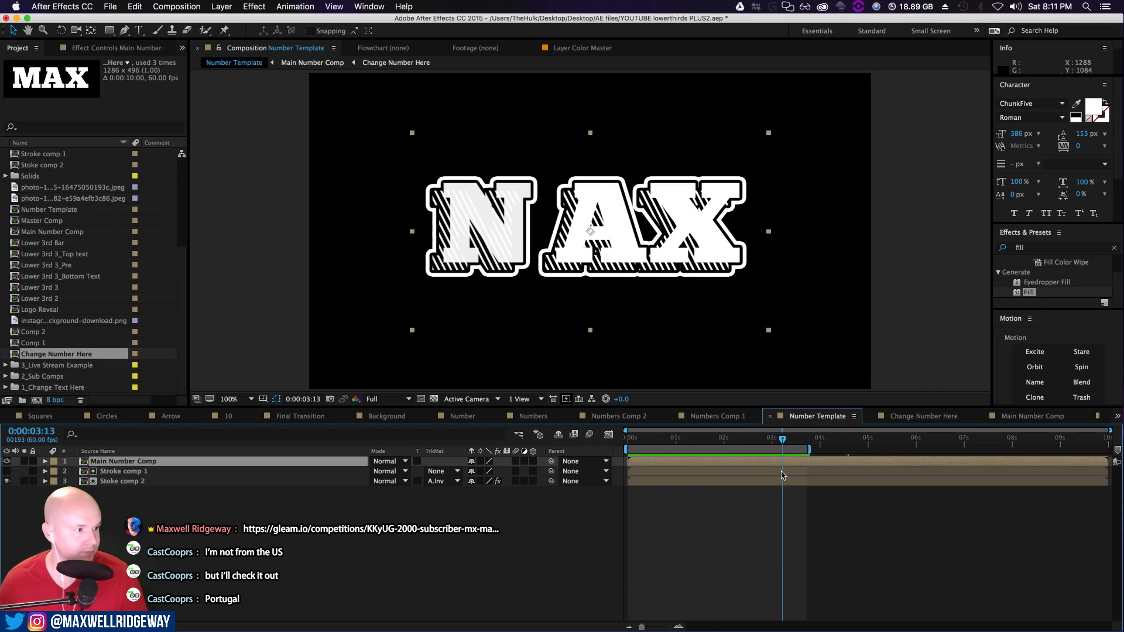
Open Master Comp from the project and scrub through its lower-third animations
scroll(97, 234, up, 5)
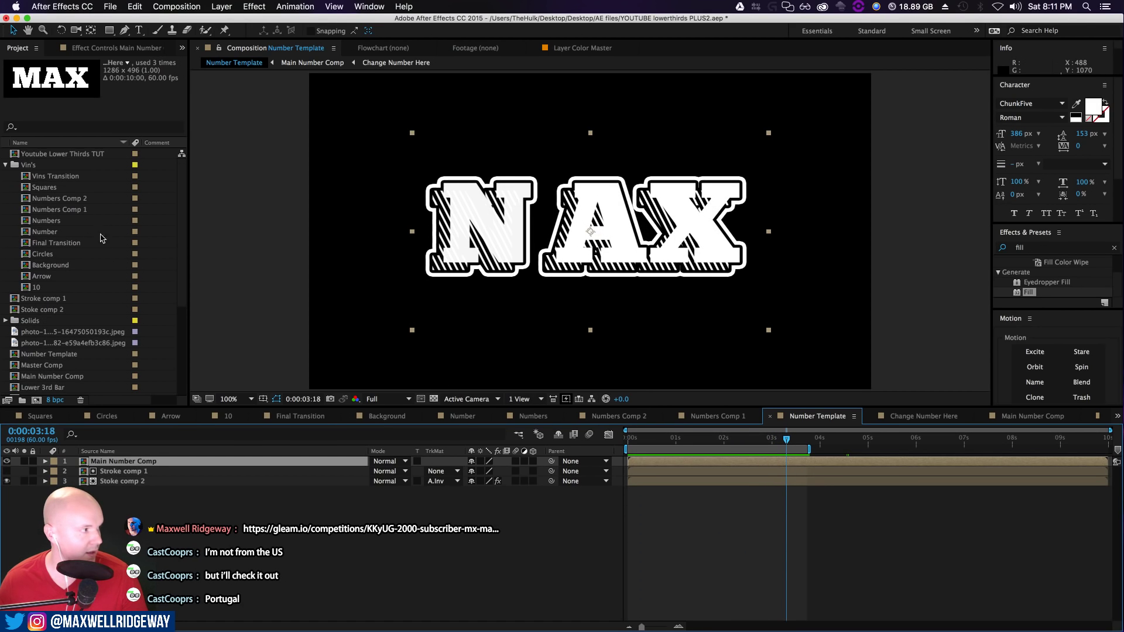
click(85, 156)
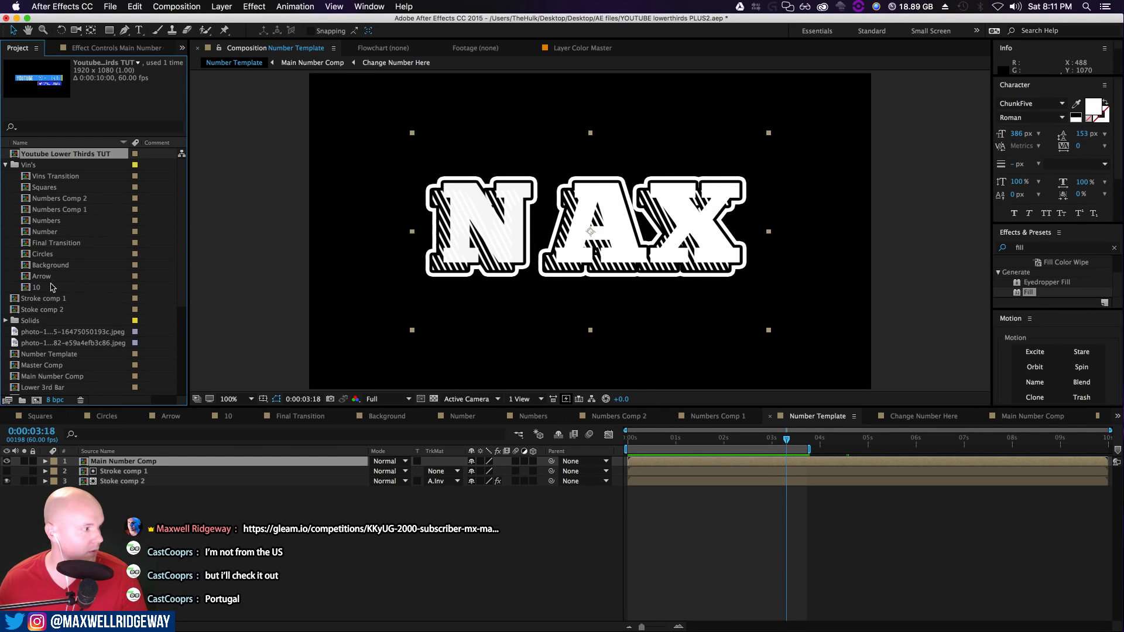
scroll(54, 288, down, 4)
double_click(59, 223)
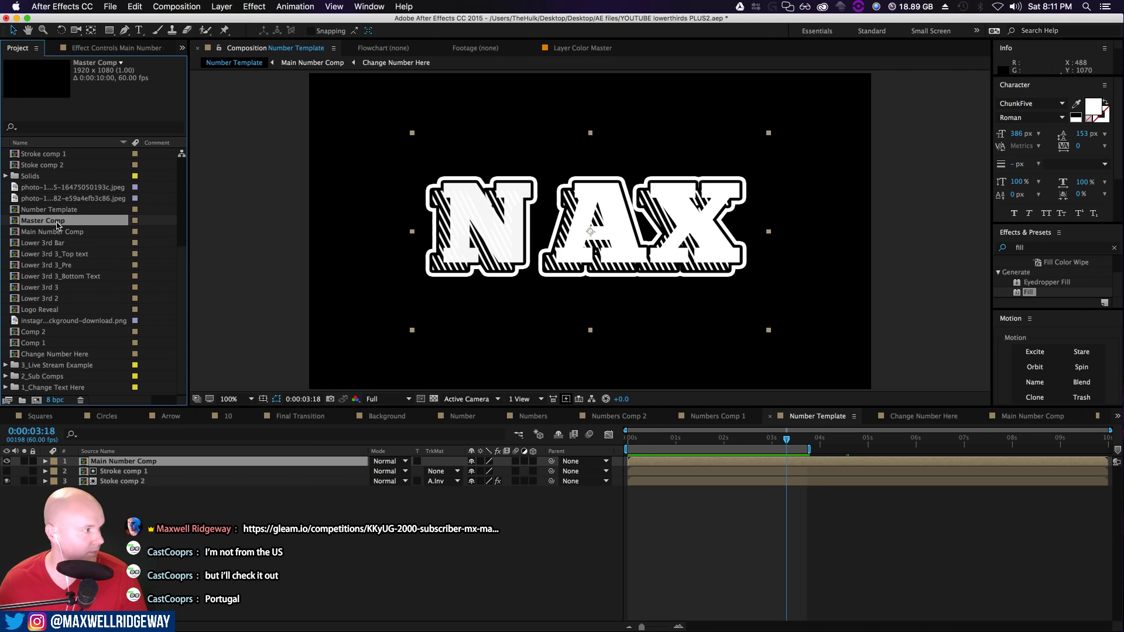
drag(616, 439, 827, 457)
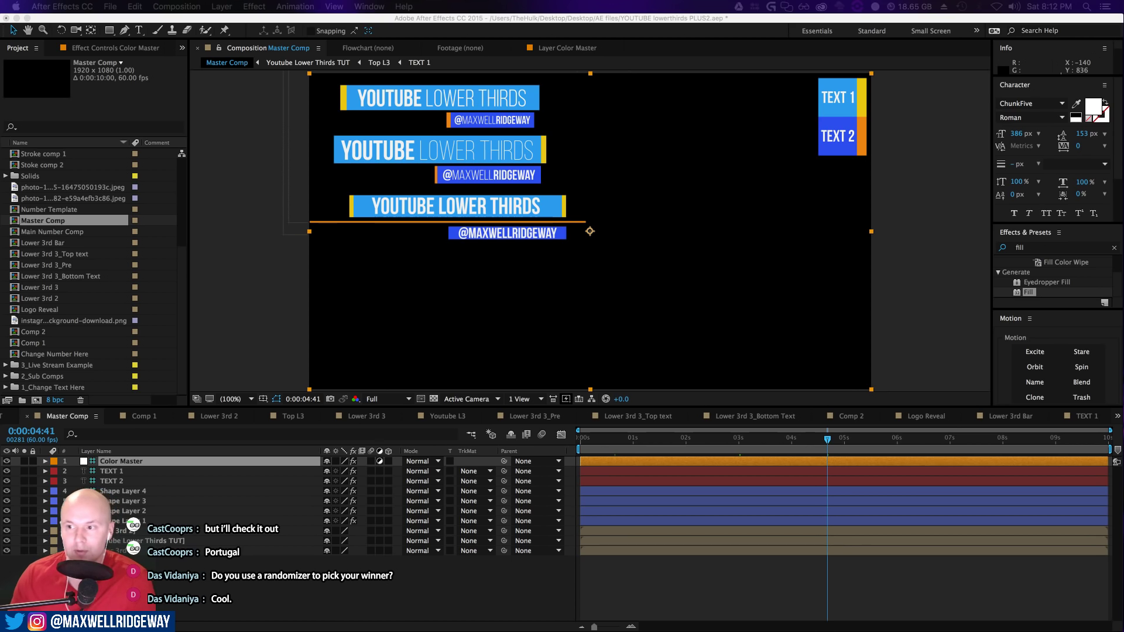
drag(754, 441, 902, 450)
drag(665, 444, 822, 448)
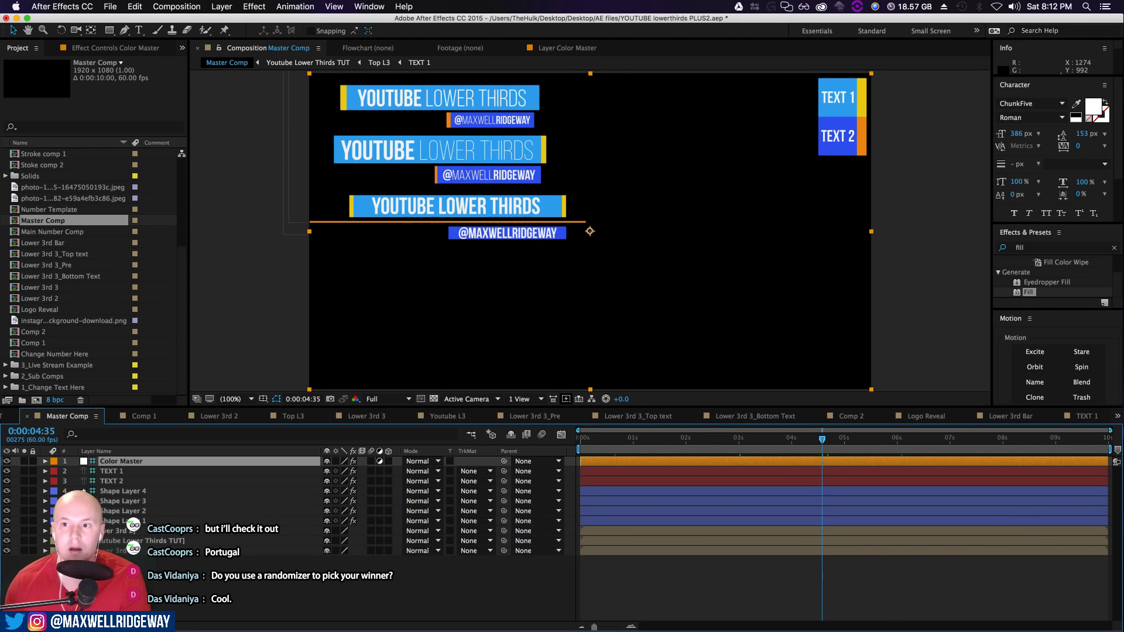
scroll(45, 235, up, 5)
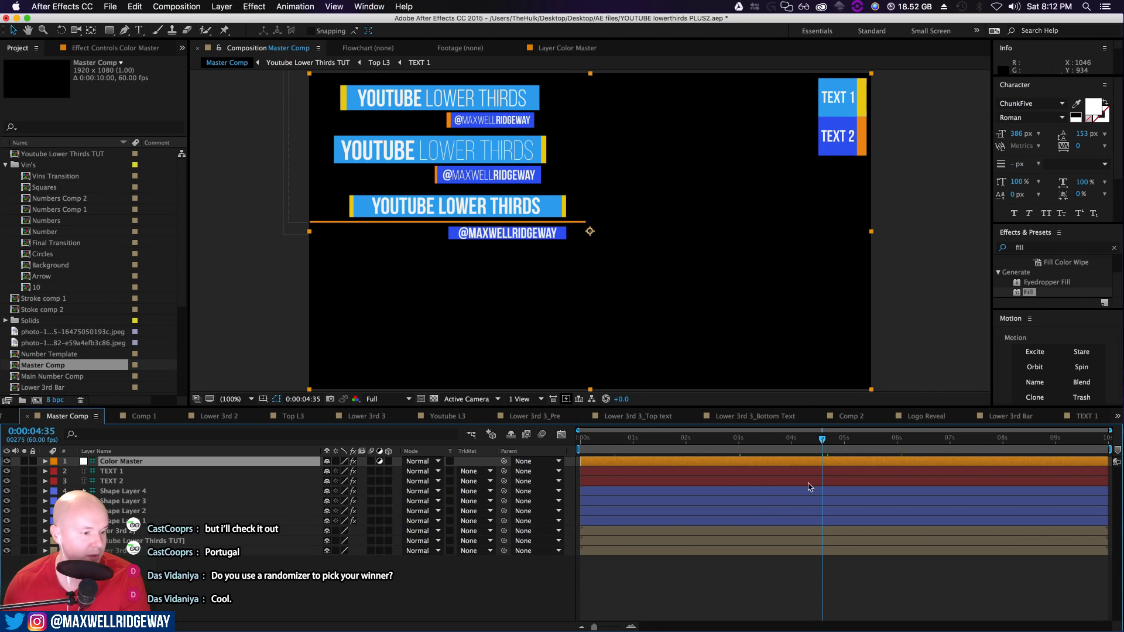
drag(820, 447, 696, 449)
click(944, 448)
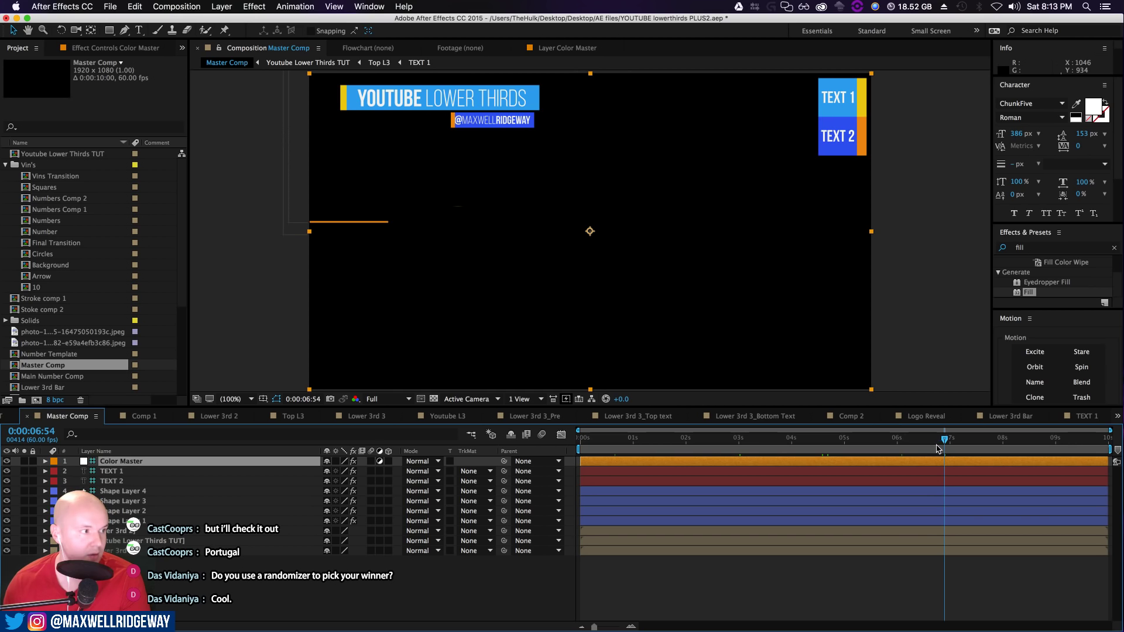
drag(901, 440, 881, 462)
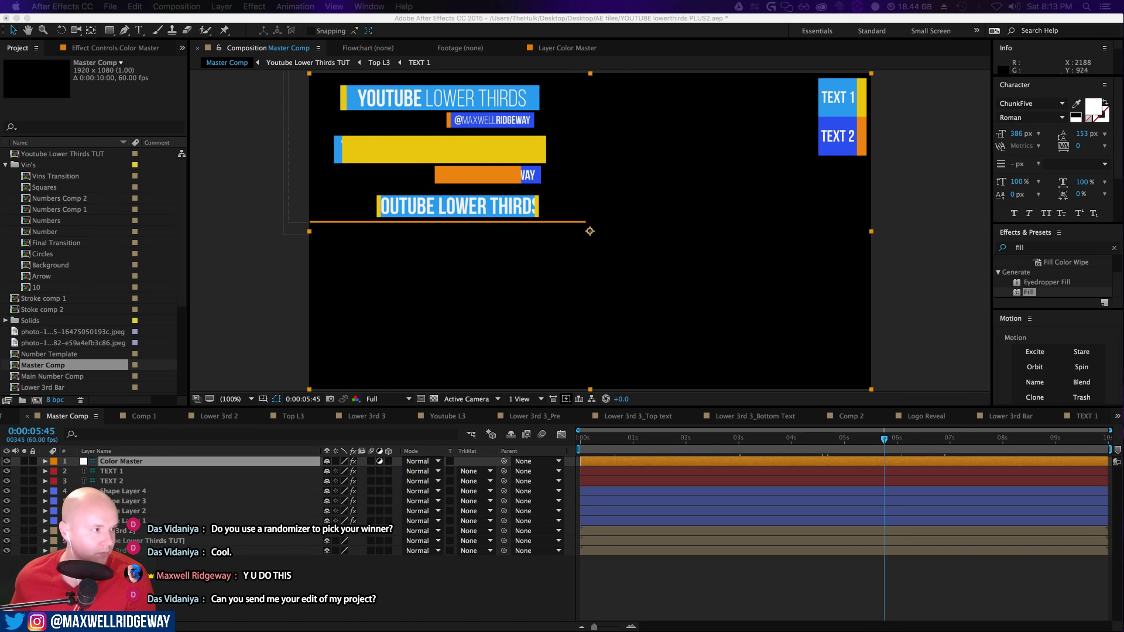
Open Vins Transition from the Vin's folder and scrub to 0:00:01:19 to examine the number and arrows
scroll(130, 329, down, 5)
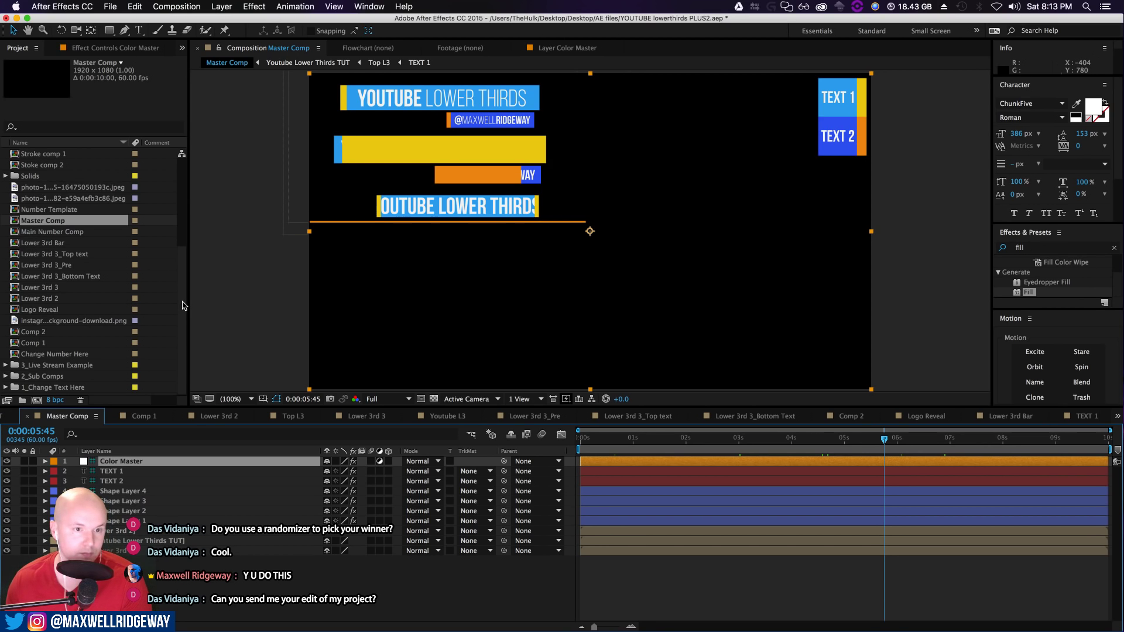
scroll(68, 271, up, 5)
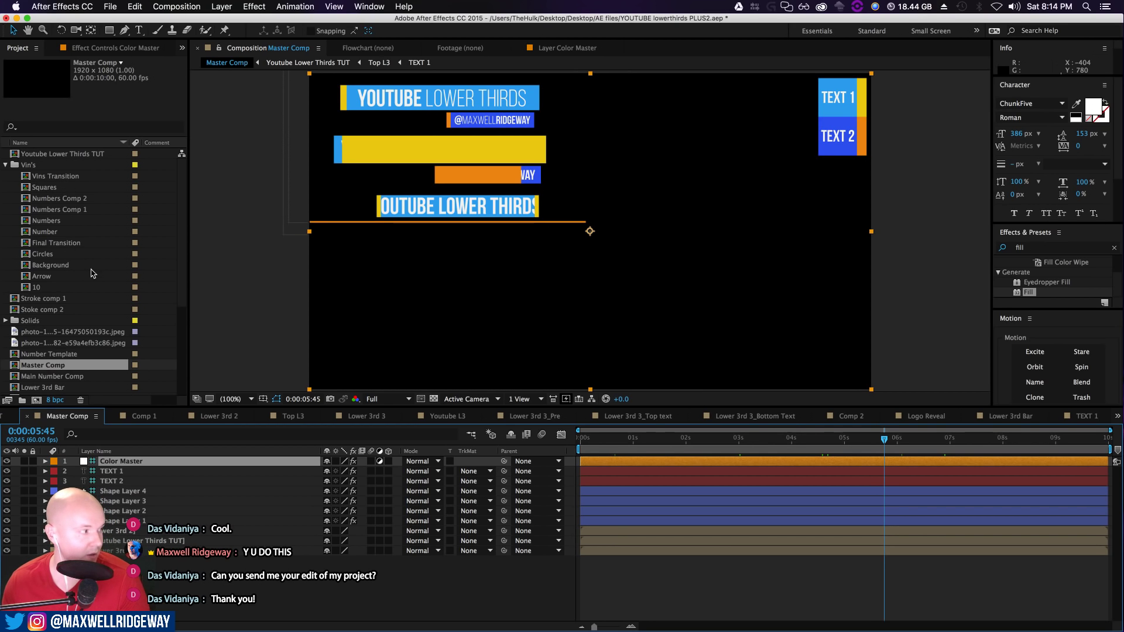
click(61, 178)
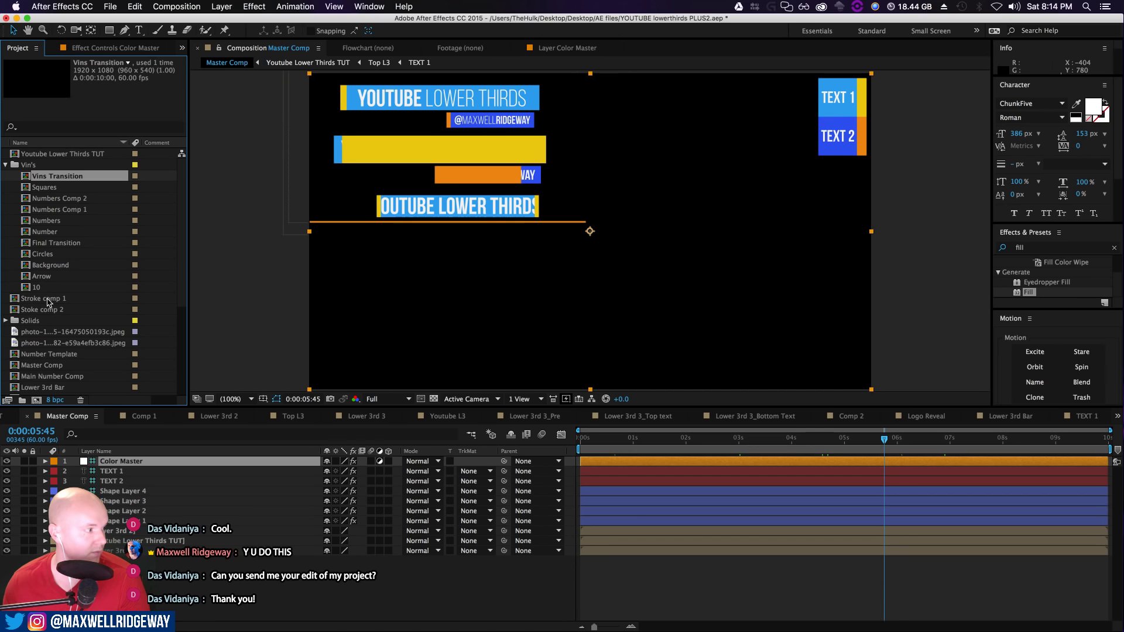
double_click(56, 176)
drag(635, 441, 691, 441)
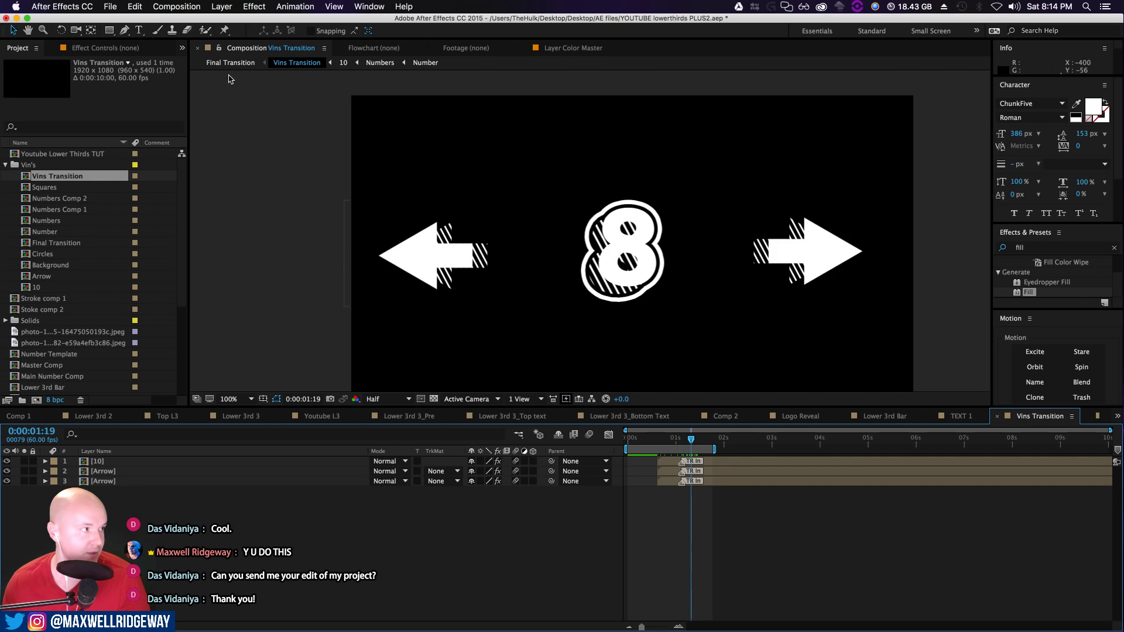
Open the Final Transition composition and preview the animated number and arrows from its start
click(230, 63)
click(629, 440)
key(space)
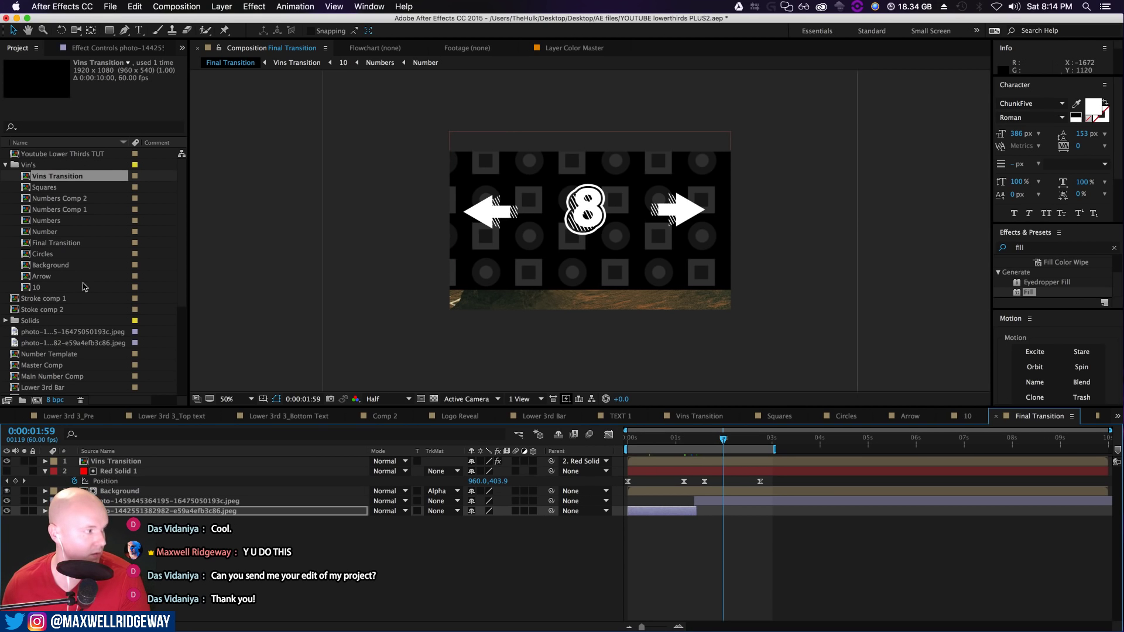
Open Number Template from the project, preview its text transition from the start and scrub through it to 0:00:02:41
scroll(82, 287, down, 5)
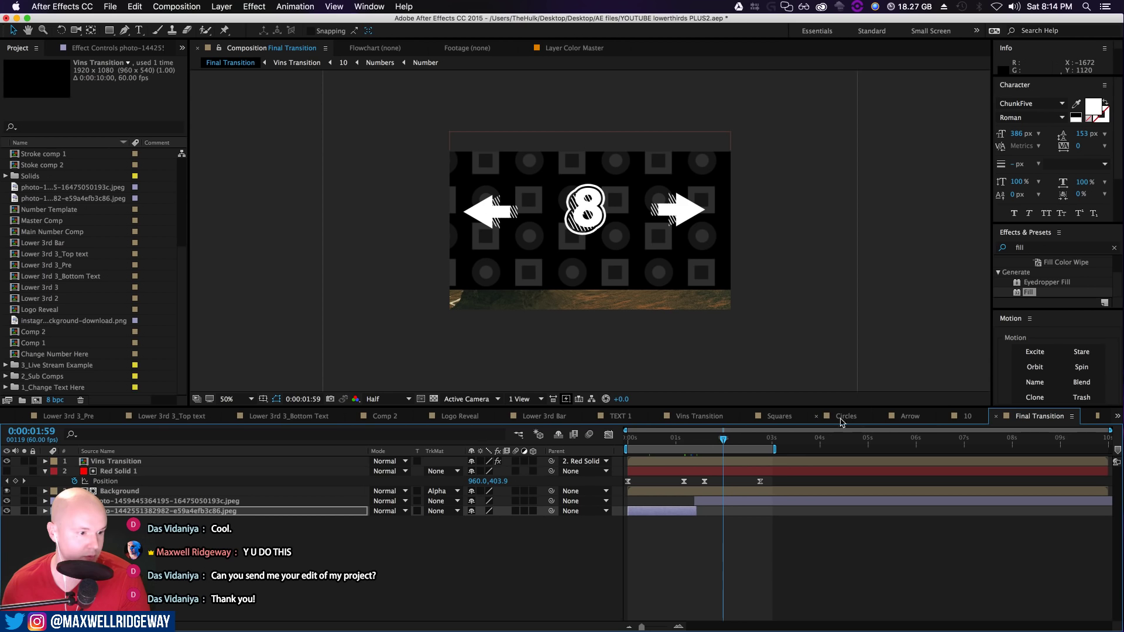
double_click(50, 353)
click(237, 62)
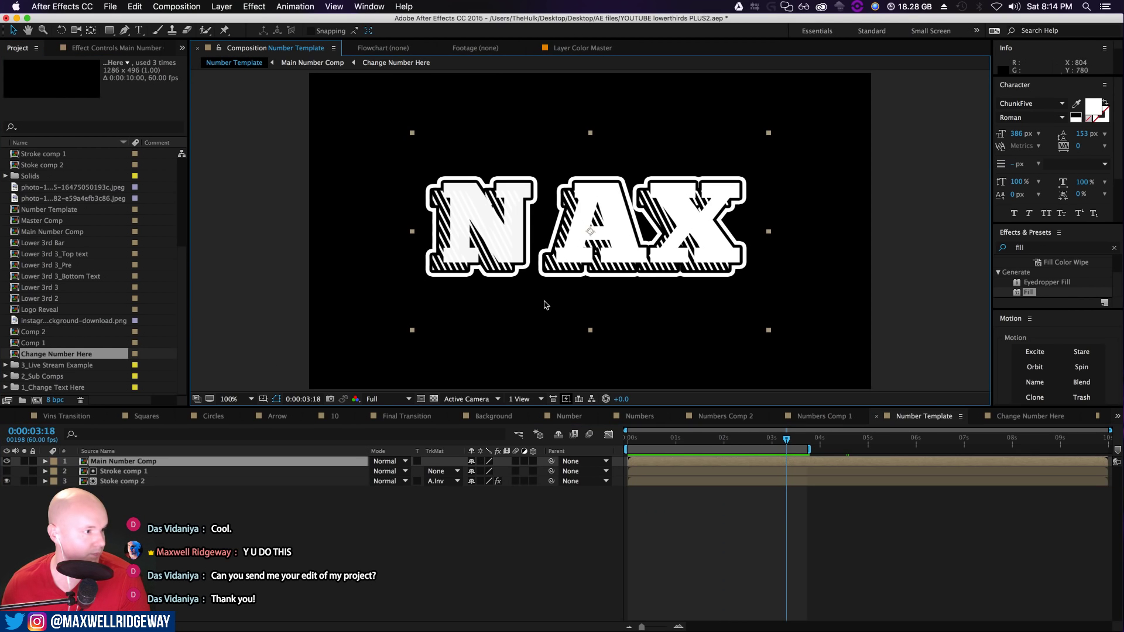
drag(788, 439, 627, 439)
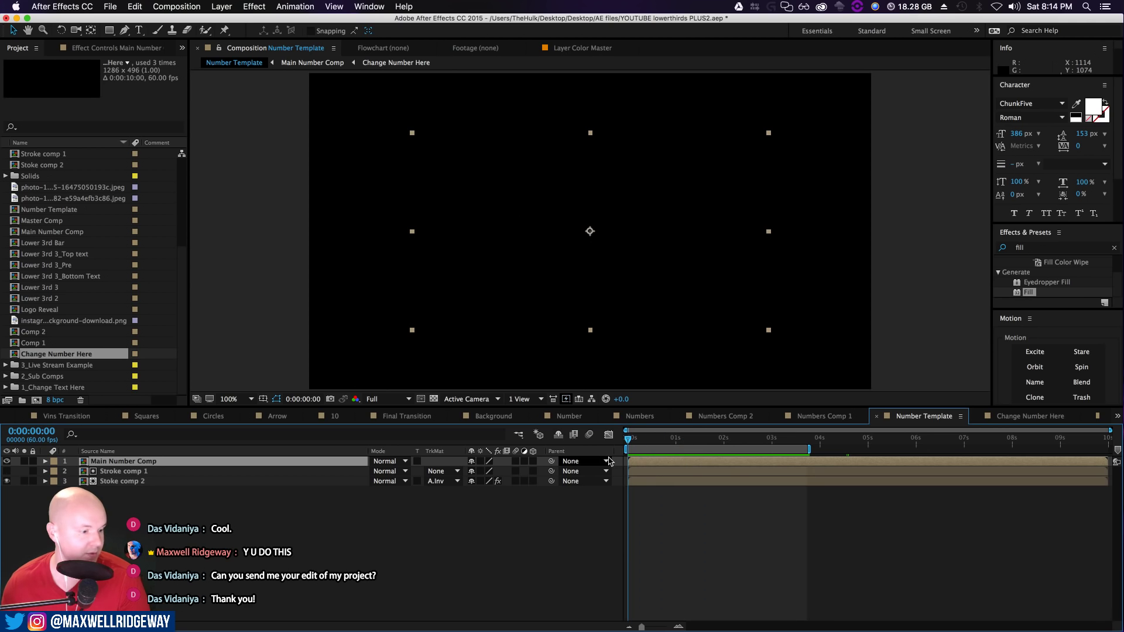
key(space)
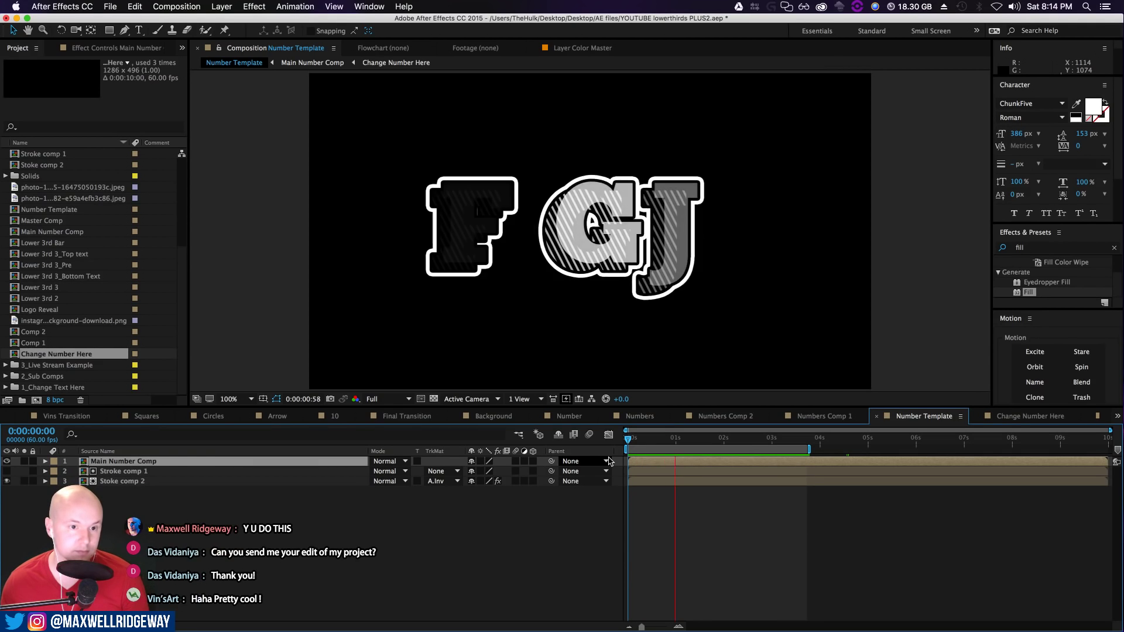
key(space)
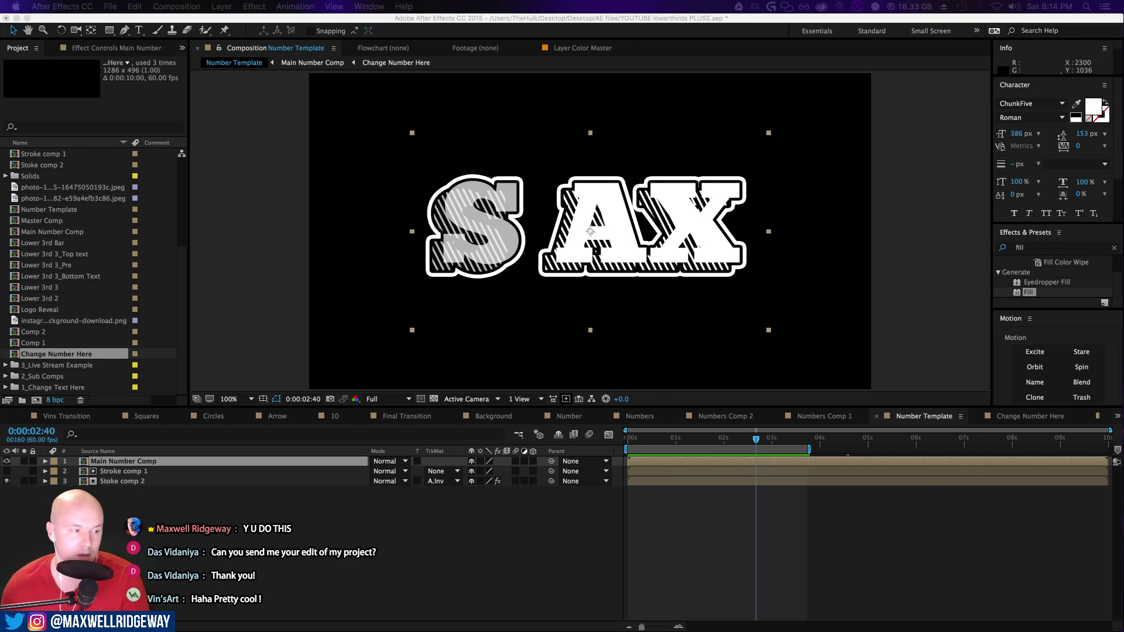
mouse_move(682, 447)
mouse_down()
mouse_move(644, 448)
mouse_move(803, 458)
mouse_move(688, 466)
mouse_up()
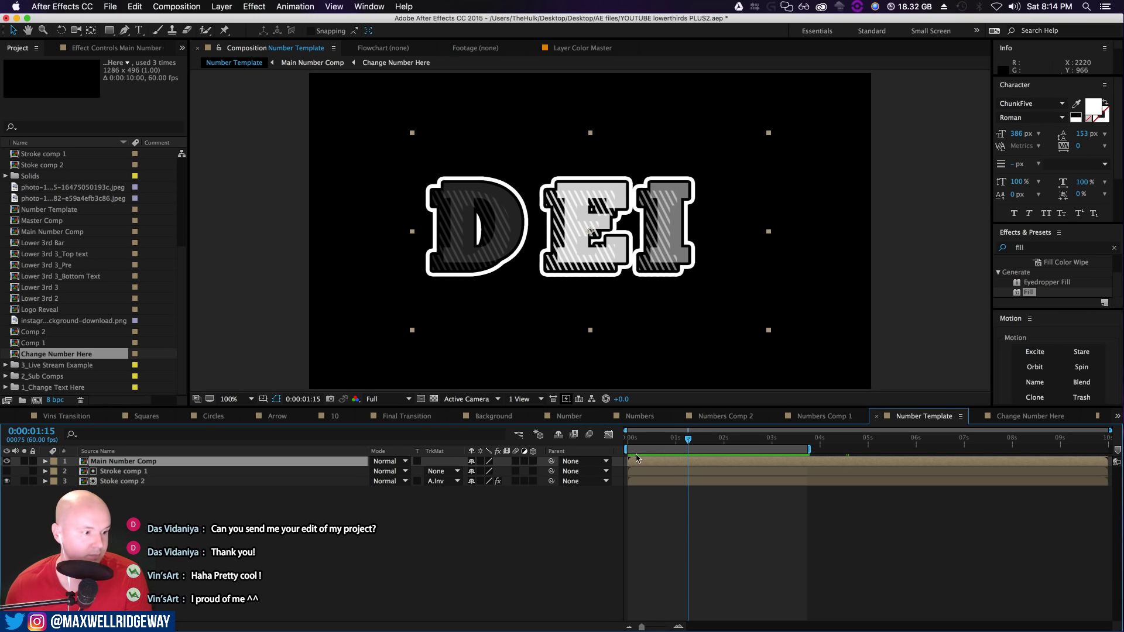
drag(689, 440, 759, 445)
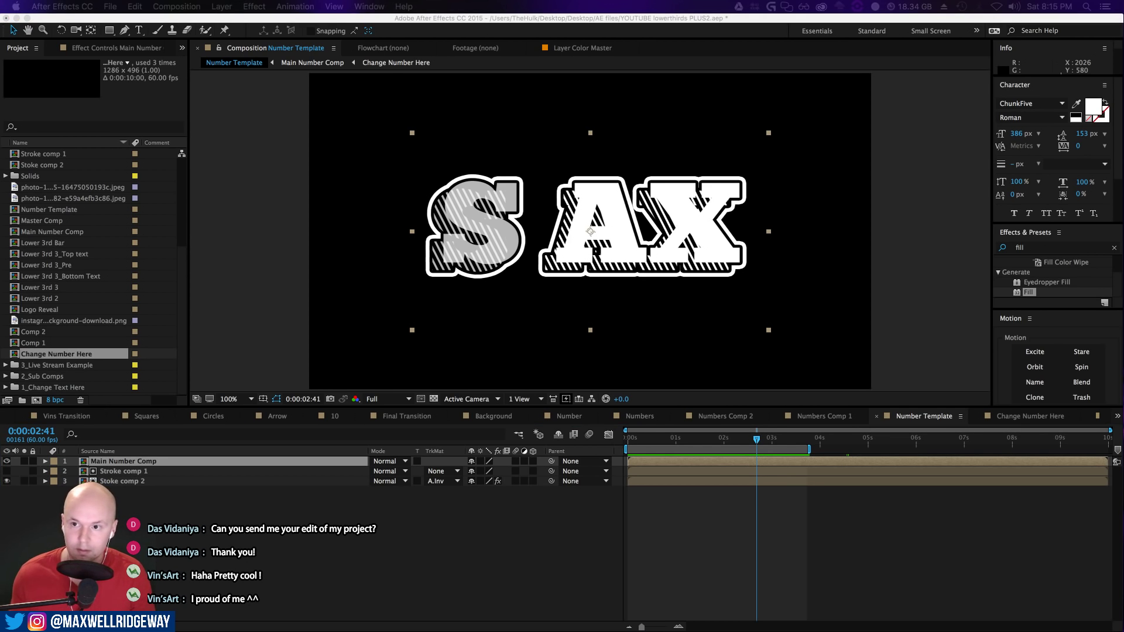
Switch to Chrome, trim the website address to its home page domain and go to the newsletter sign-up form
drag(1123, 193, 1085, 28)
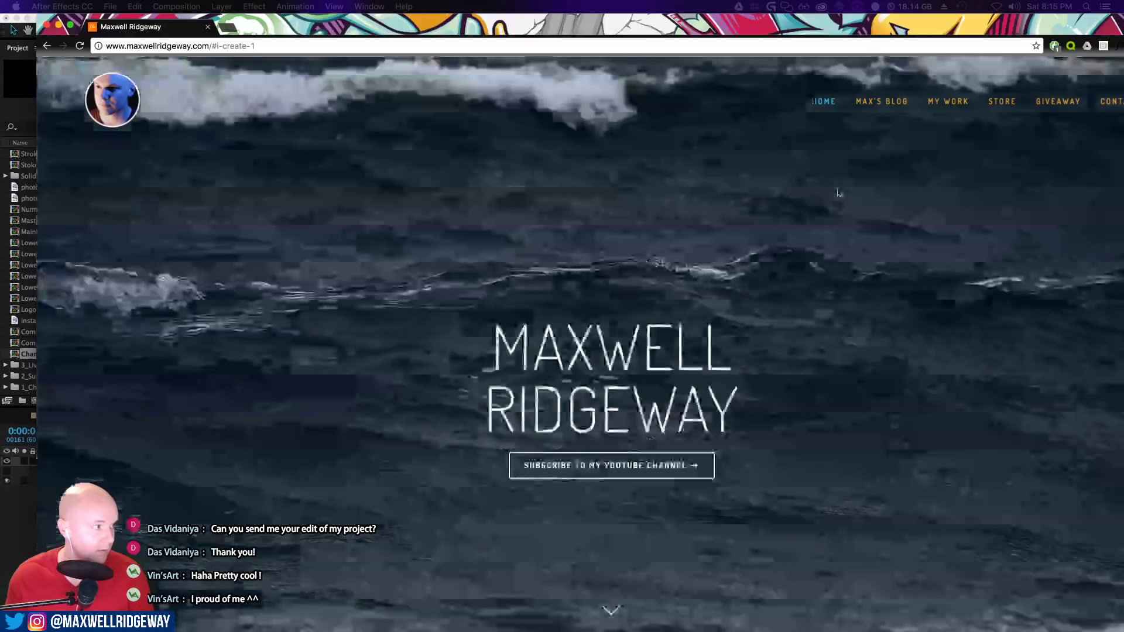
click(266, 43)
drag(209, 45, 288, 47)
key(BackSpace)
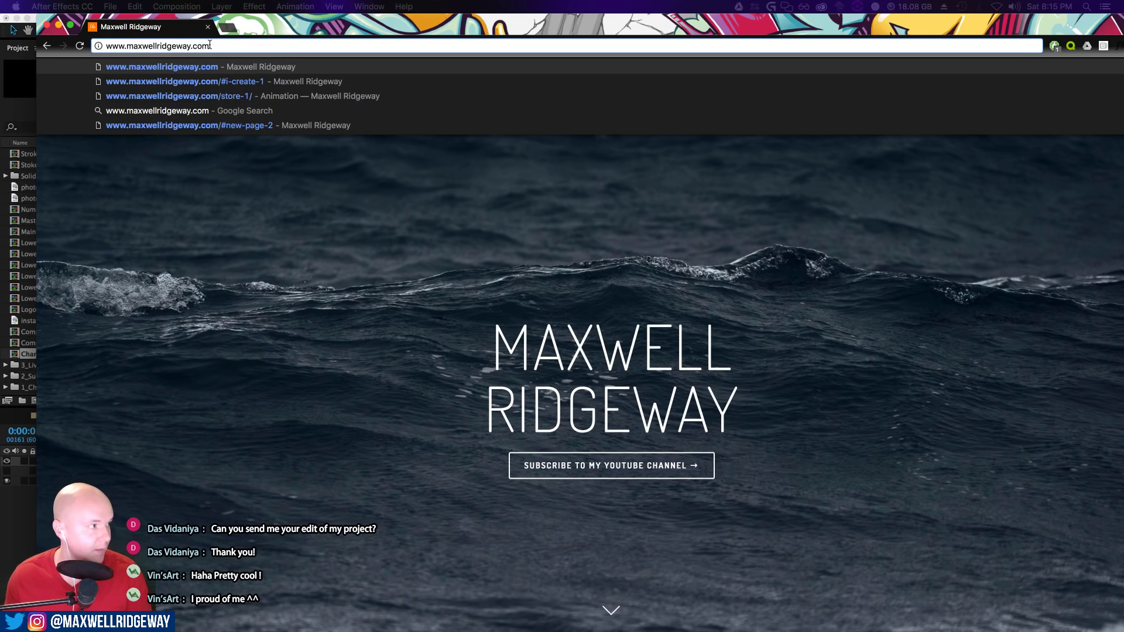
drag(289, 22, 262, 22)
scroll(459, 291, down, 15)
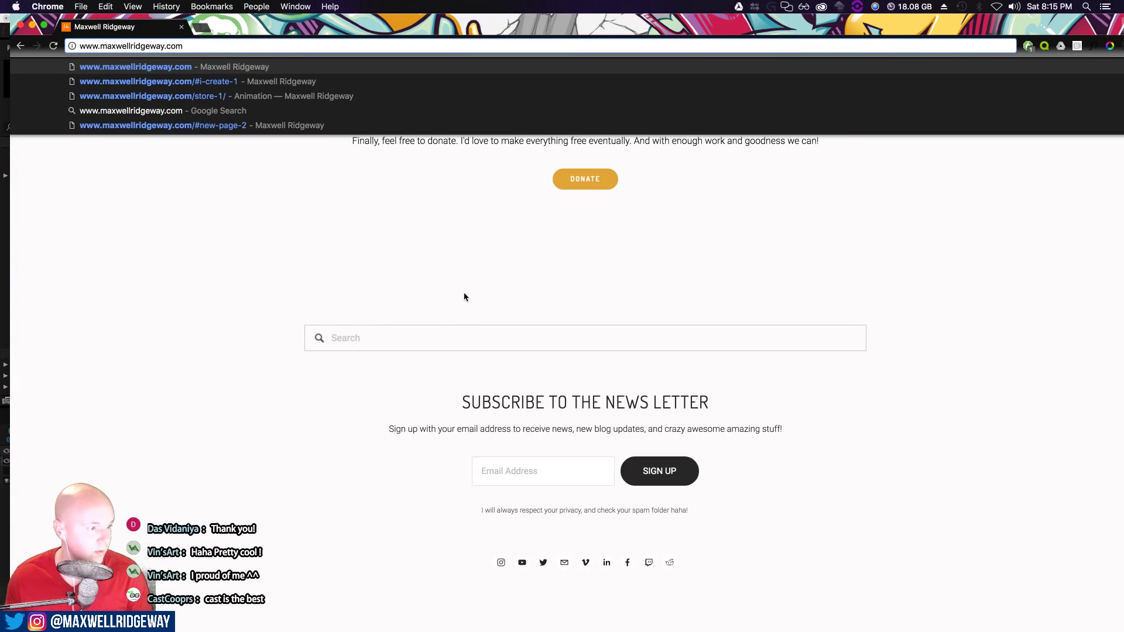
click(528, 478)
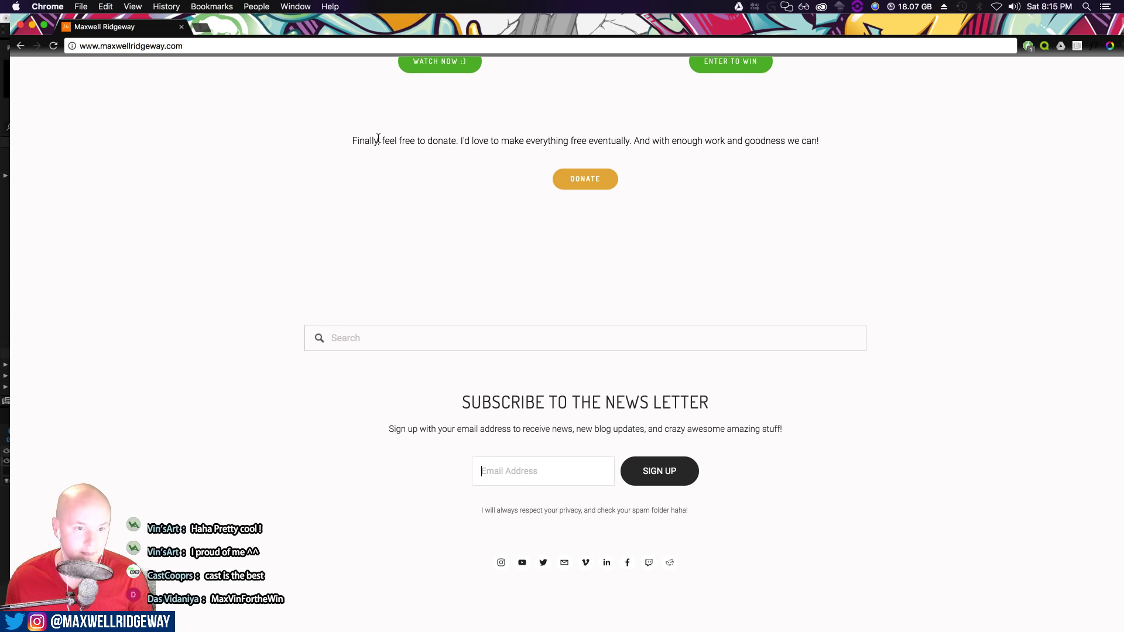
Move and resize the browser window so the newsletter sign-up section shows in front of After Effects
drag(10, 15, 479, 203)
drag(729, 218, 386, 87)
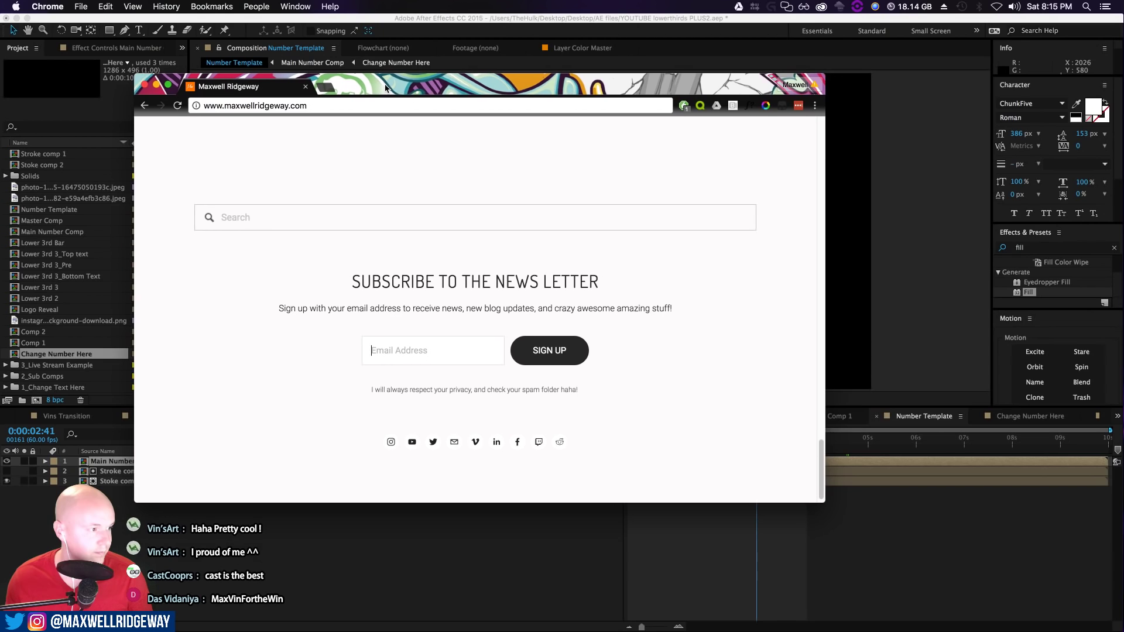
drag(826, 508, 1068, 603)
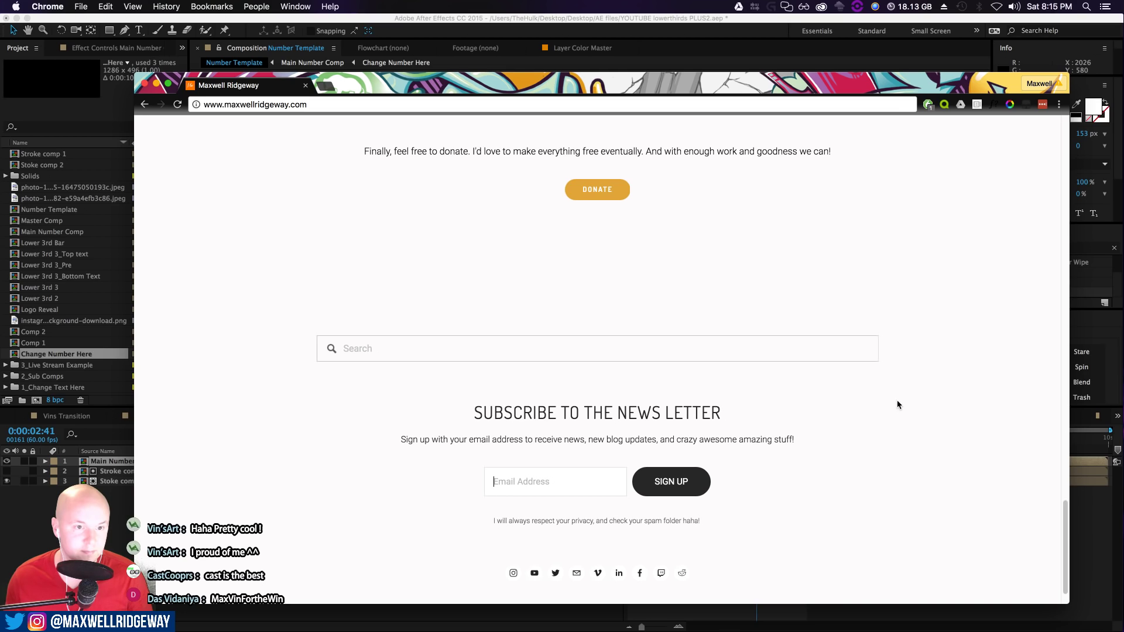
click(545, 487)
click(946, 429)
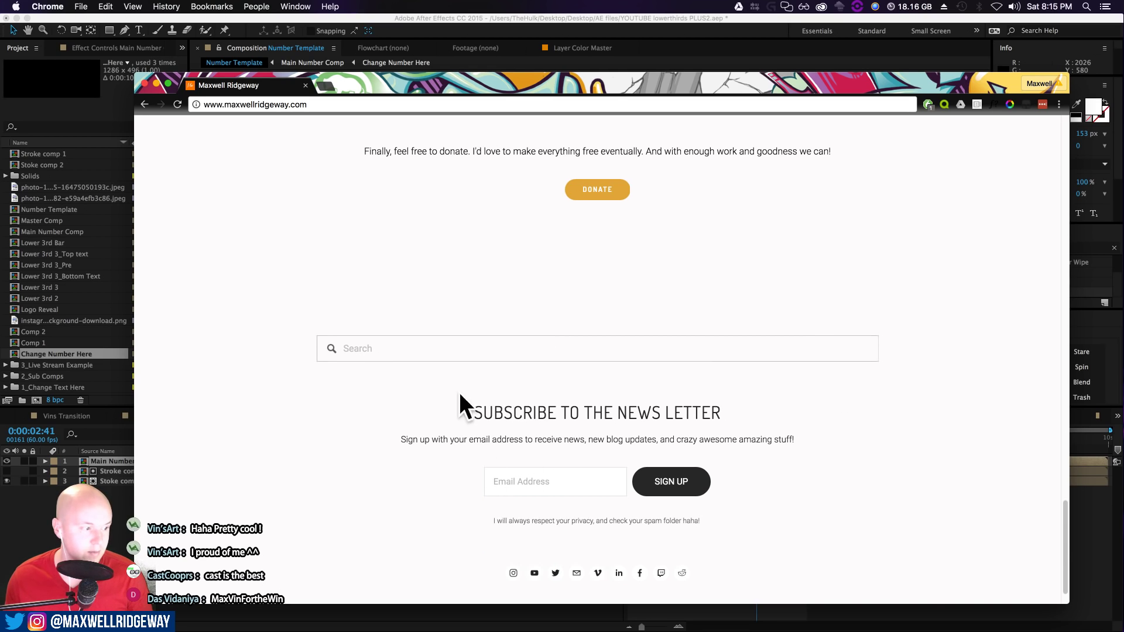
Look through the website's home page down to the newsletter section and close the page
scroll(865, 304, up, 10)
scroll(868, 309, down, 10)
scroll(870, 319, up, 20)
scroll(870, 318, down, 20)
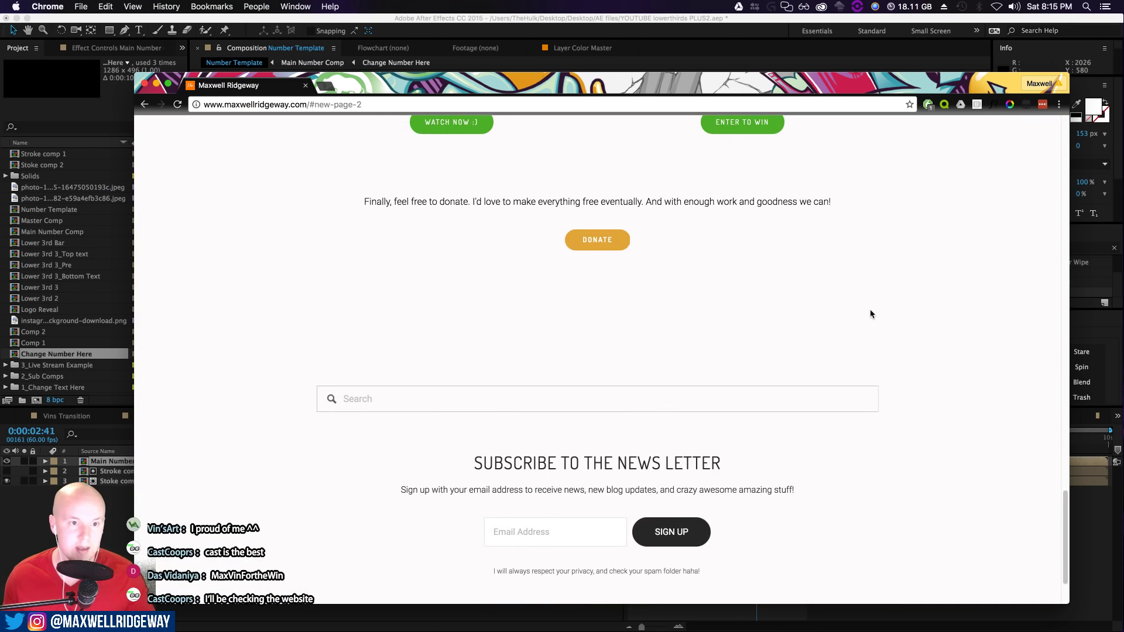
scroll(870, 314, down, 3)
drag(689, 88, 670, 67)
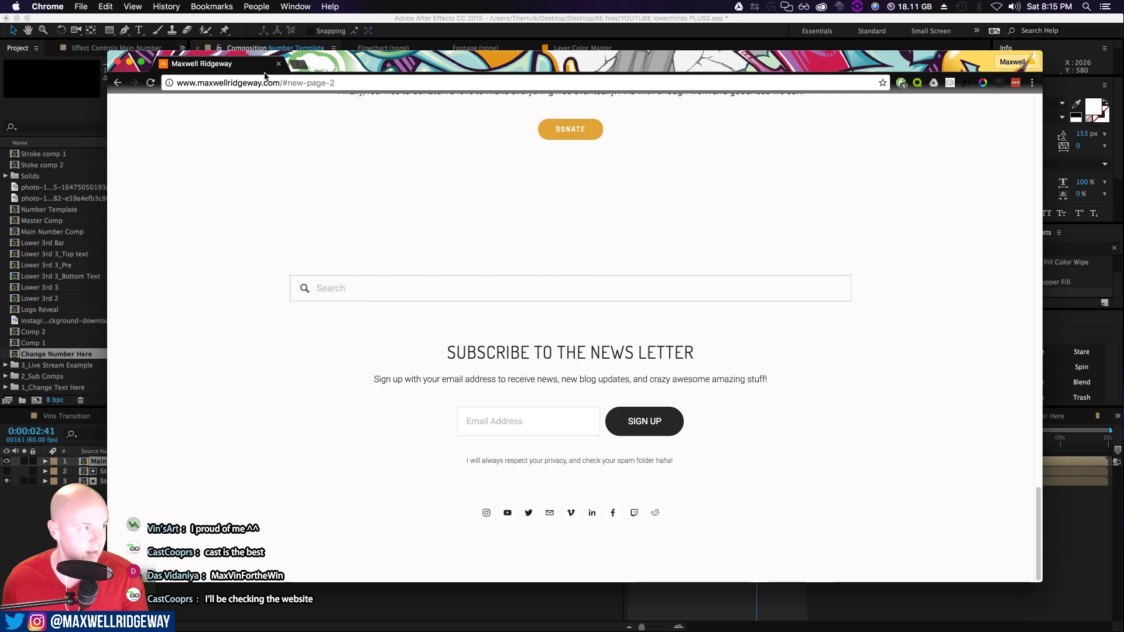
click(285, 63)
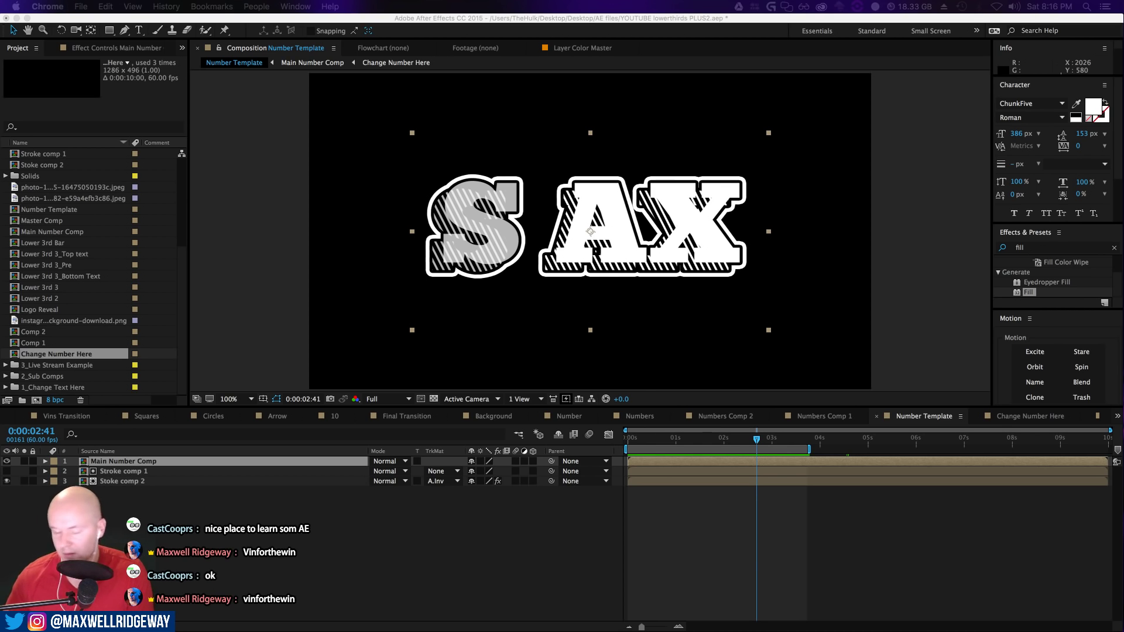
Scrub Number Template to 0:00:02:50 and save the YOUTUBE lowerthirds PLUS2 project
click(670, 440)
drag(677, 443, 764, 443)
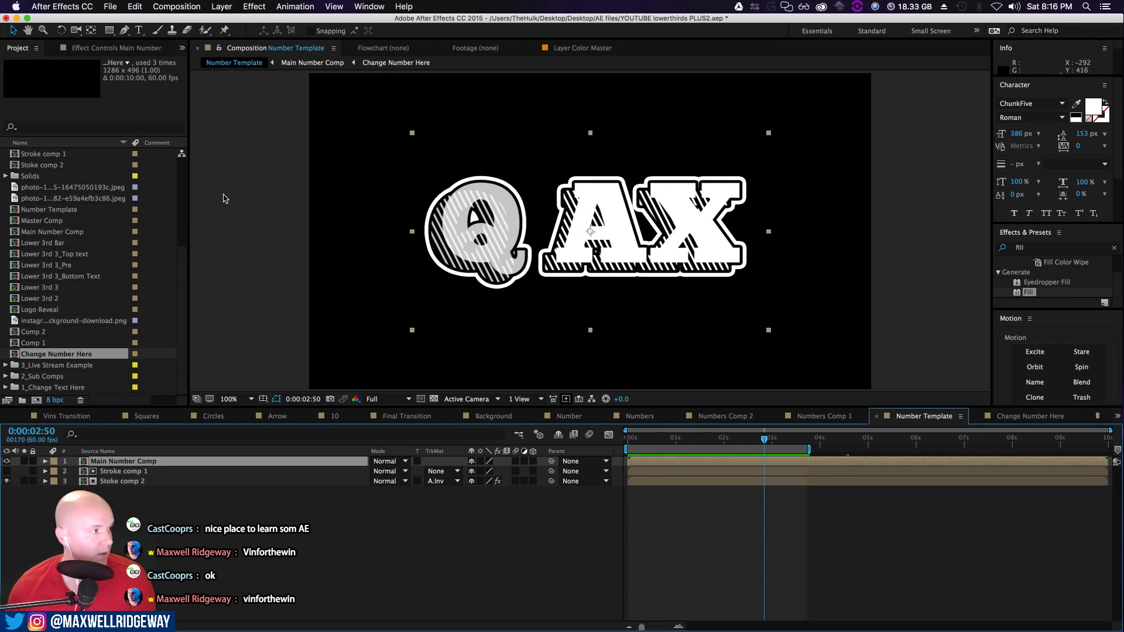
click(110, 7)
mouse_move(200, 44)
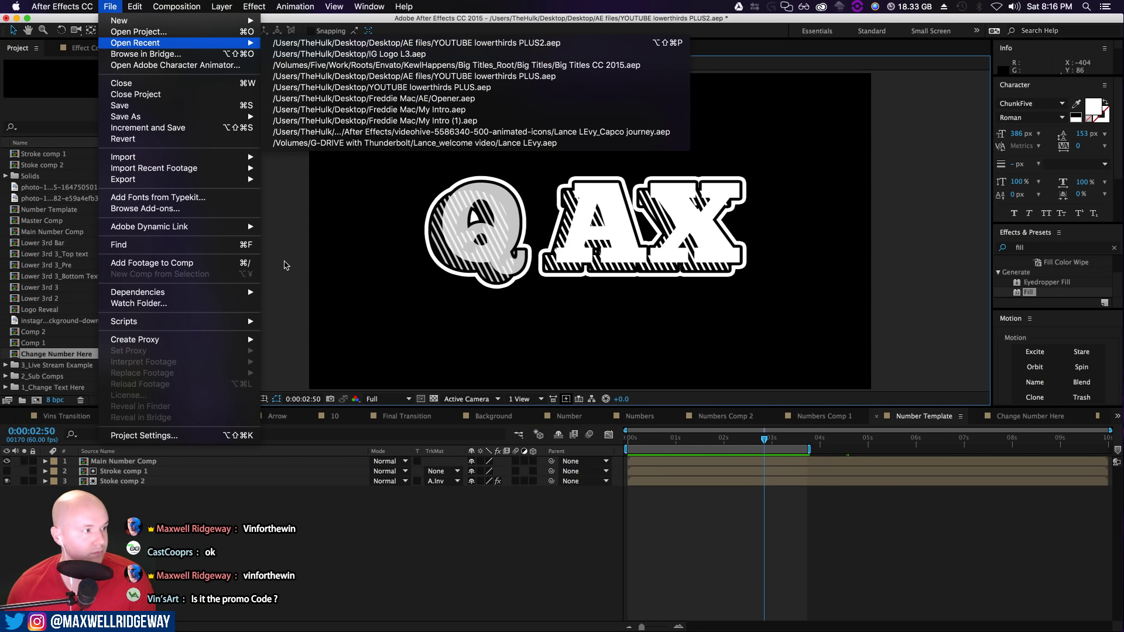
click(285, 263)
key(super+s)
Open the recent project Big Titles CC 2015.aep
click(111, 7)
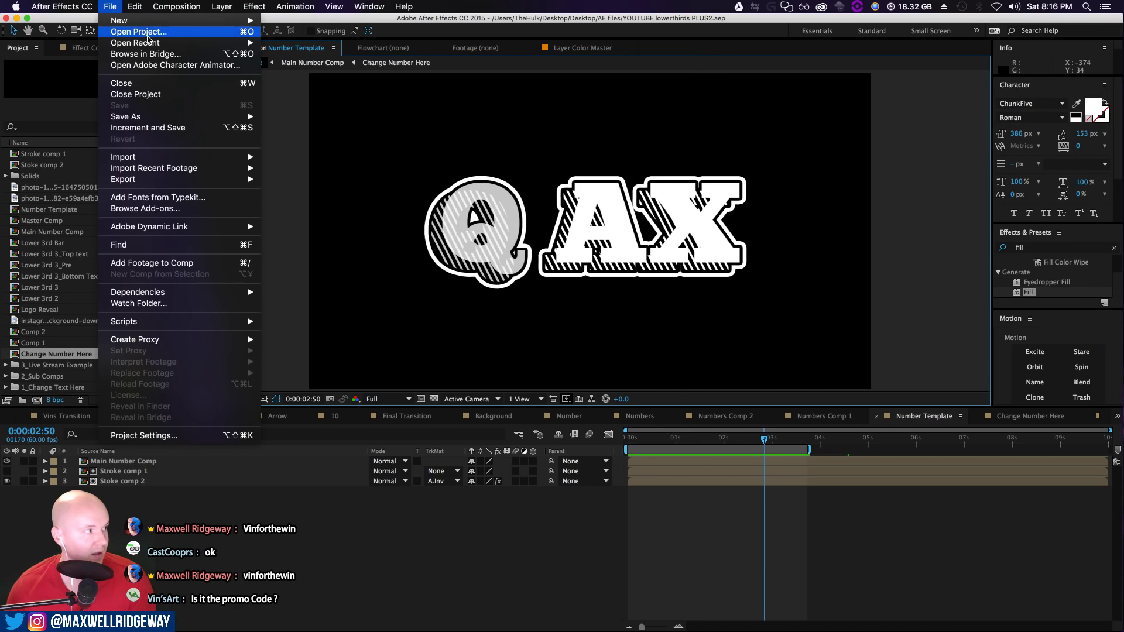
mouse_move(199, 43)
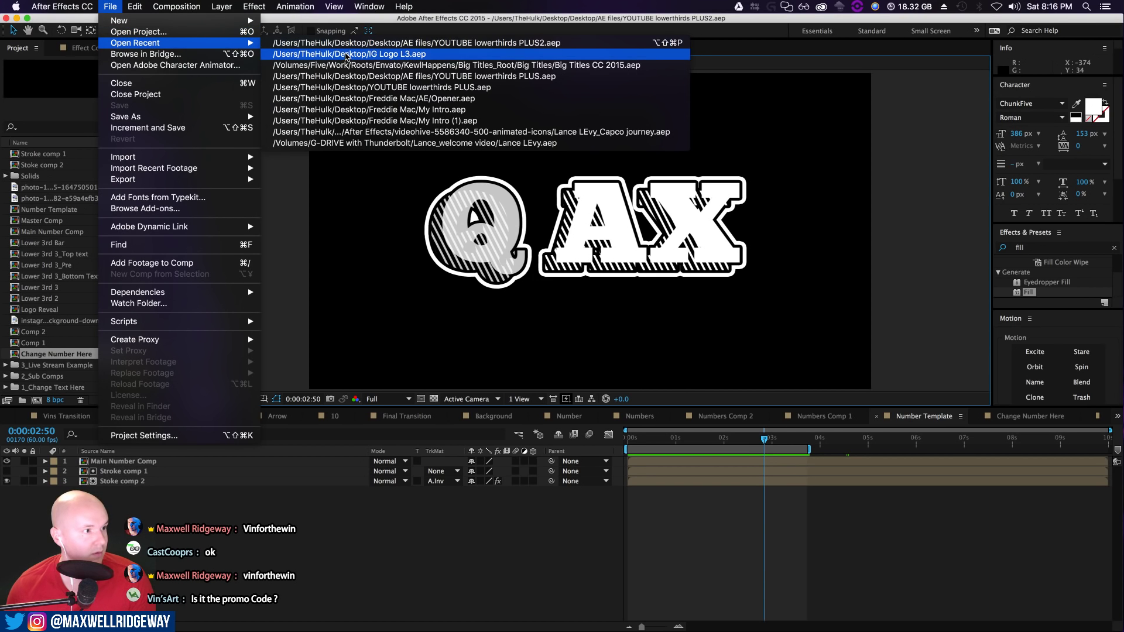
click(368, 67)
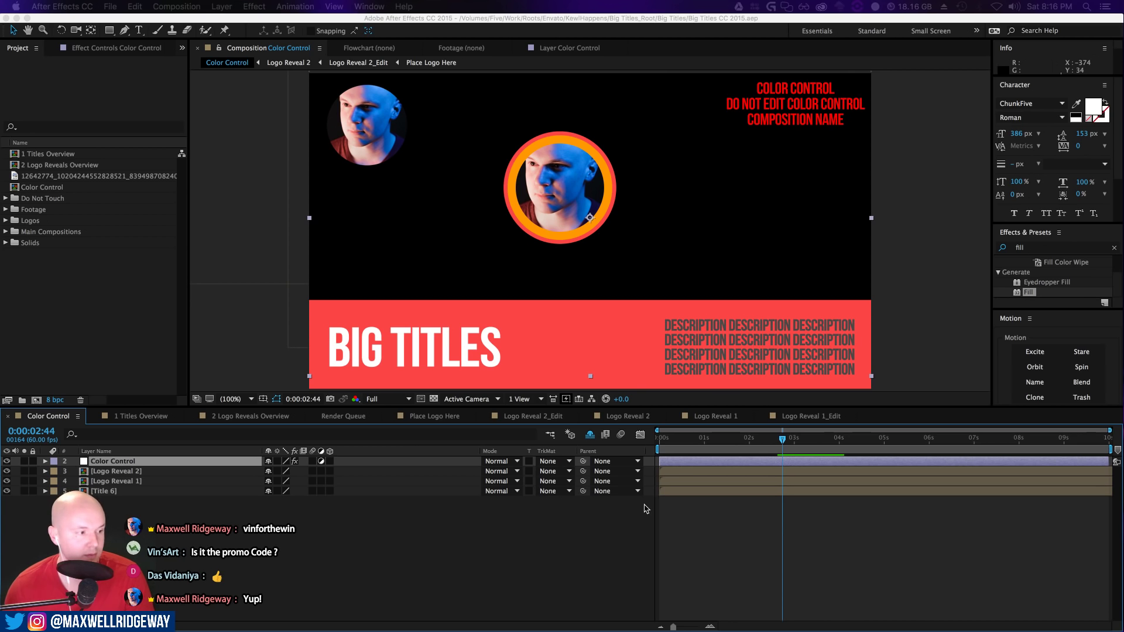
Inspect Logo Reveal 2_Edit and its parent Logo Reveal 2, and preview the Color Control composition
click(531, 416)
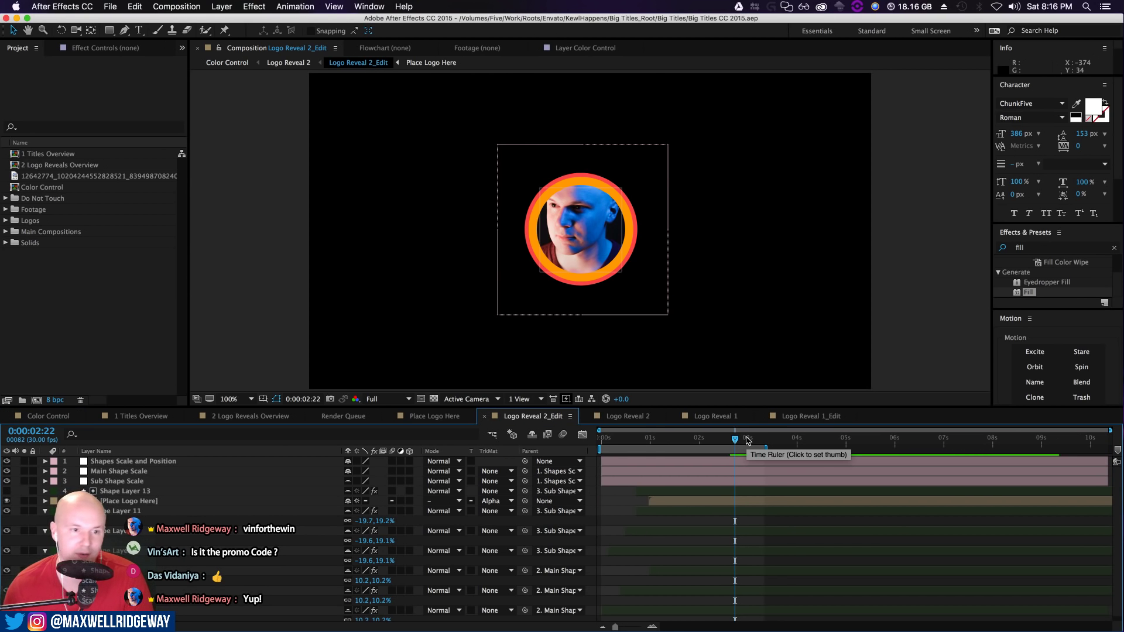
click(289, 63)
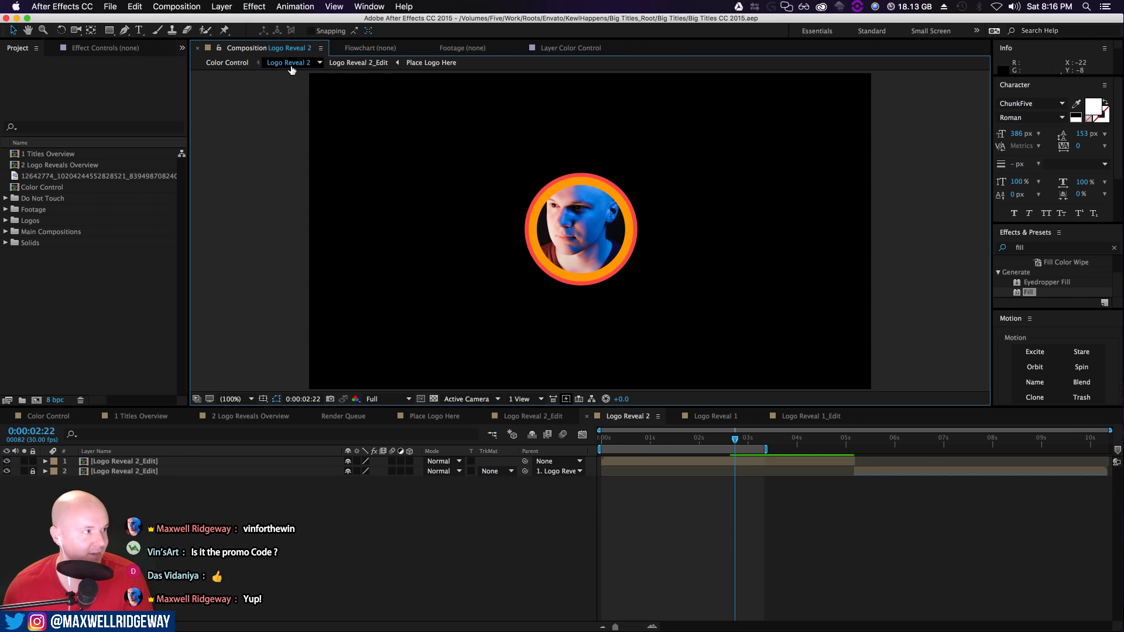
click(227, 62)
key(space)
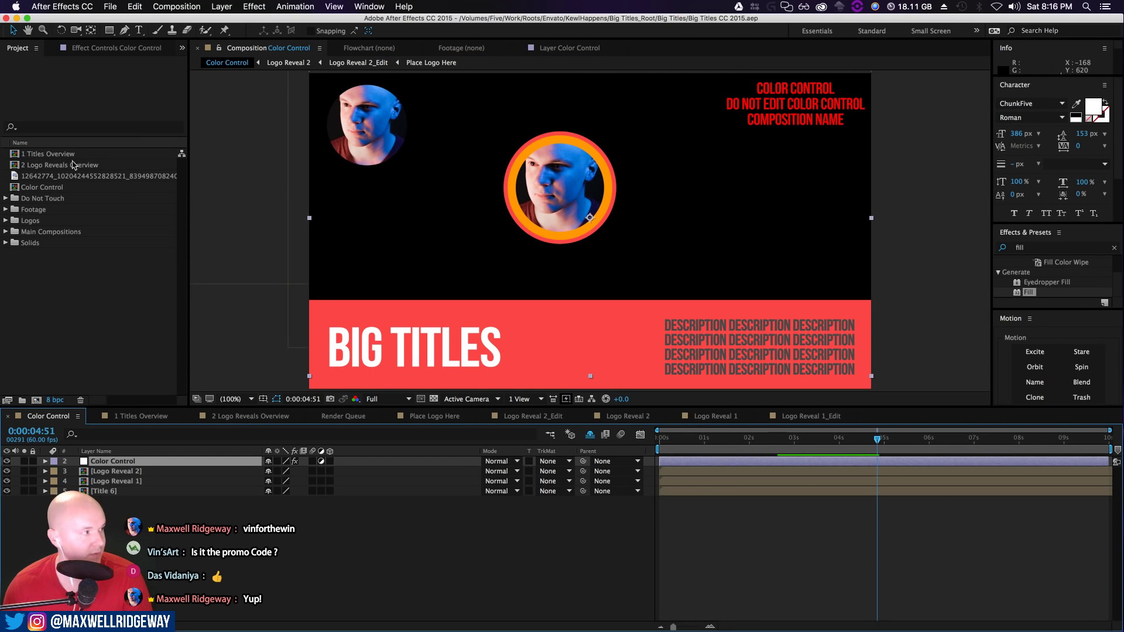
Expand the Main Compositions folder, open 1 Titles Overview and preview it from the start
click(72, 316)
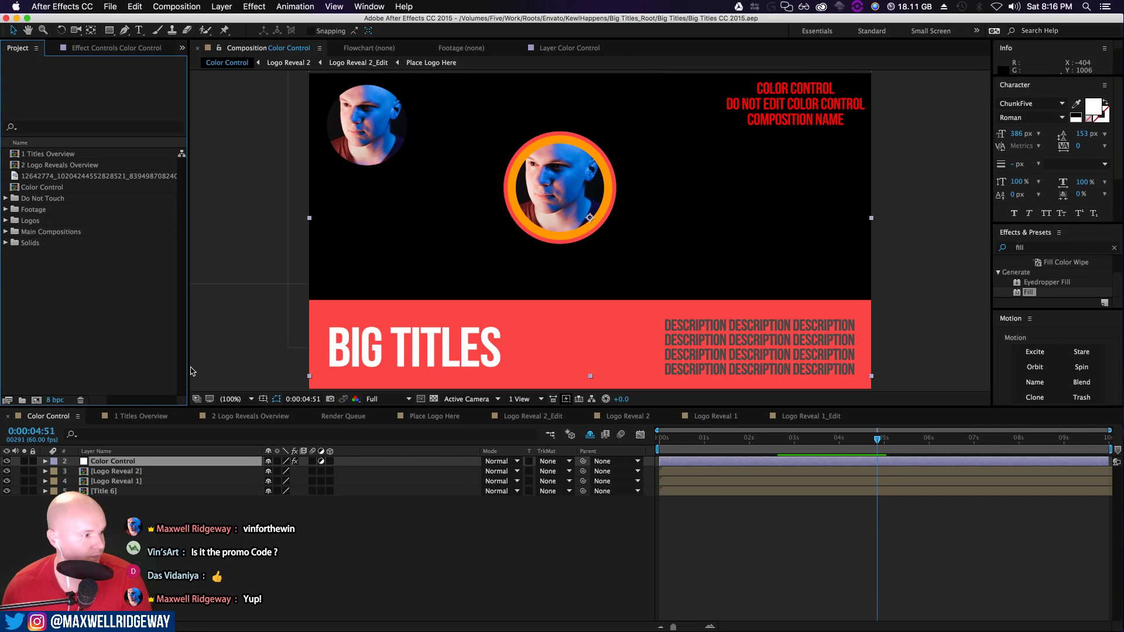
click(40, 234)
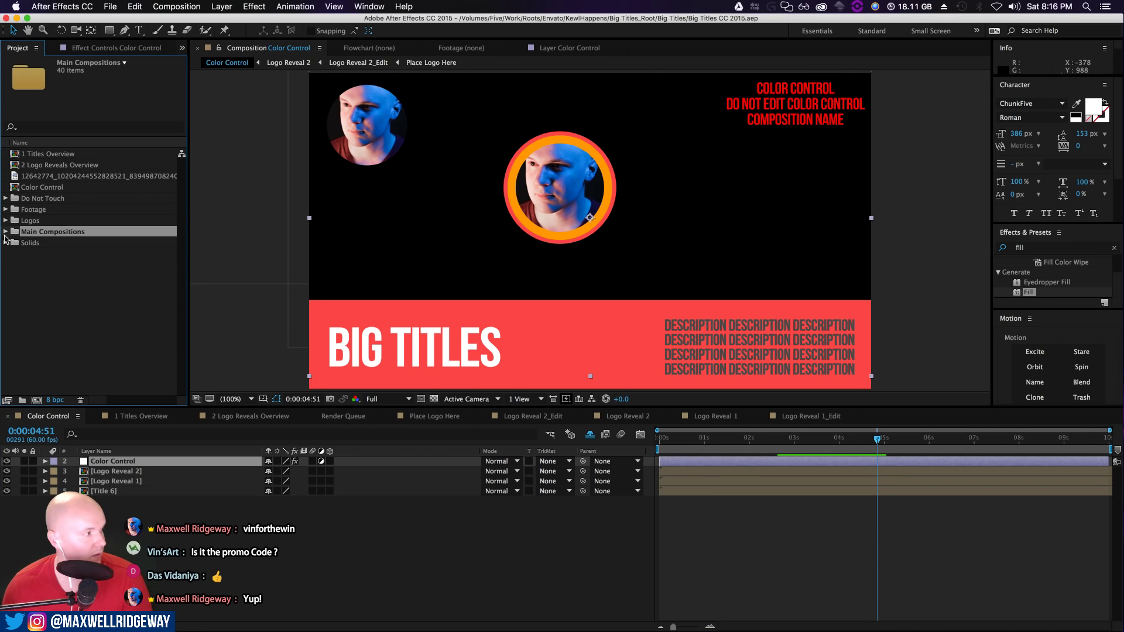
click(5, 232)
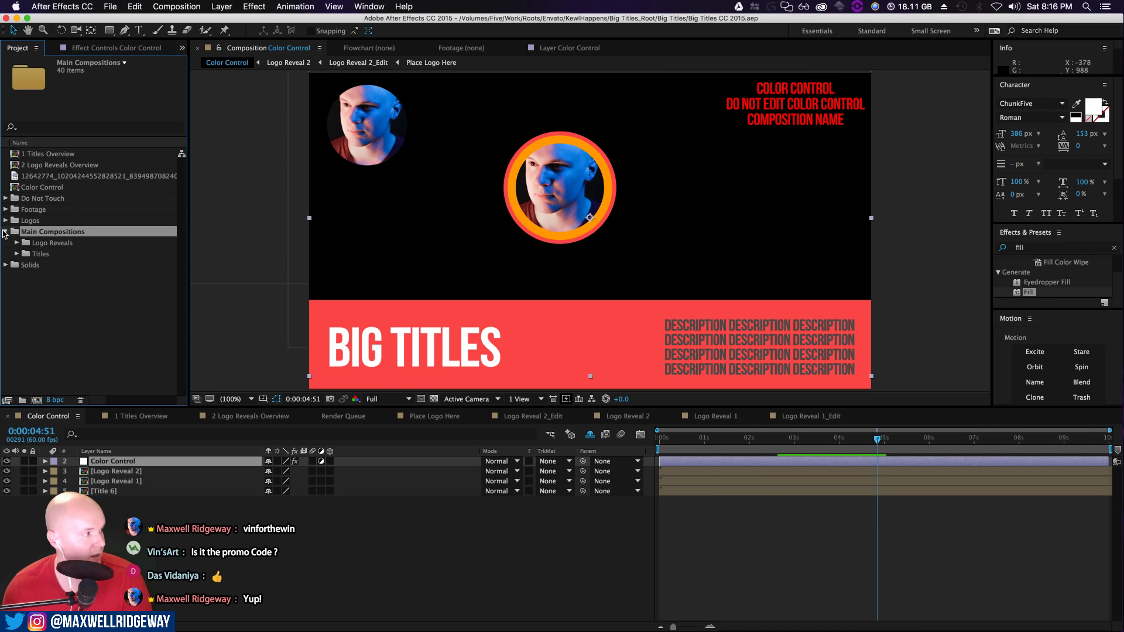
double_click(53, 155)
drag(631, 440, 594, 477)
key(space)
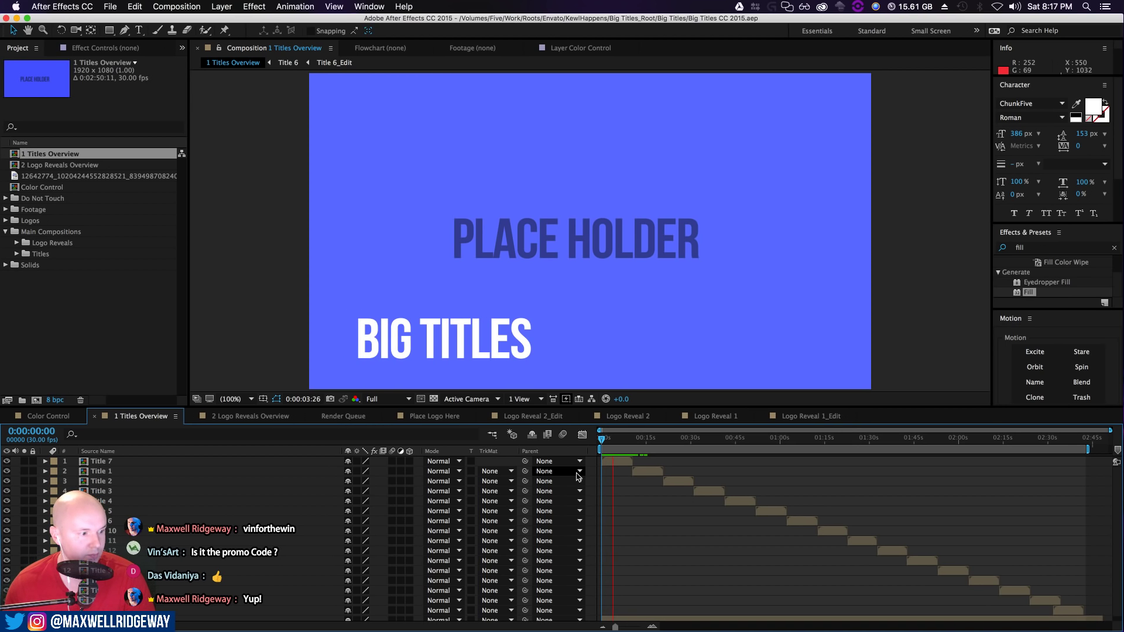
Start the work area of 1 Titles Overview at 0:01:12:12 and preview the titles from there
drag(640, 444, 817, 477)
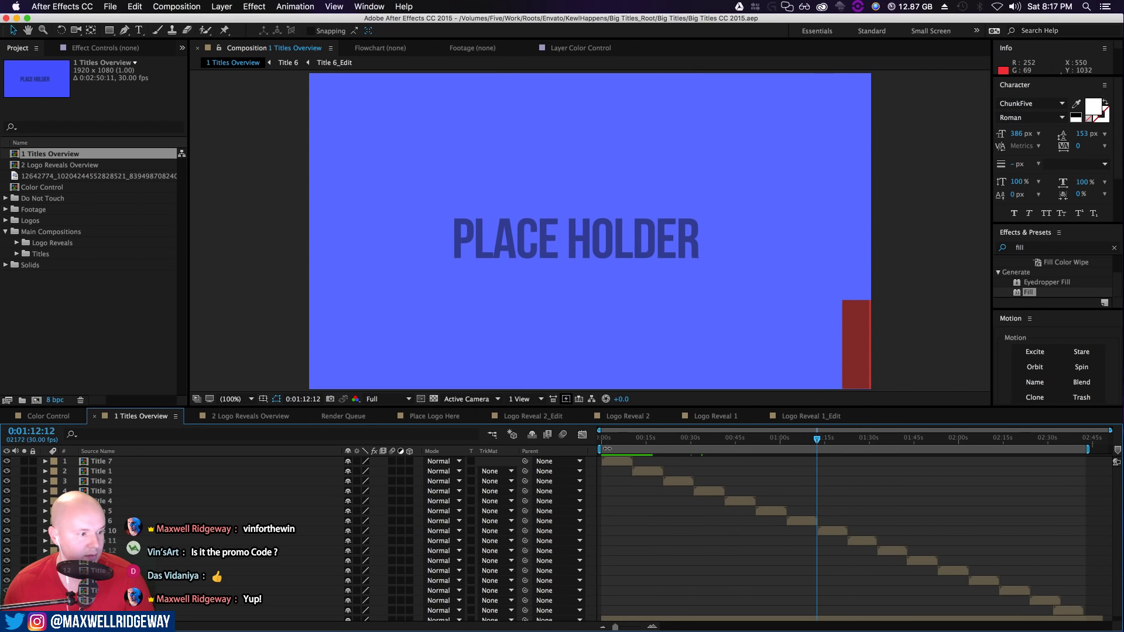
drag(598, 449, 819, 462)
key(space)
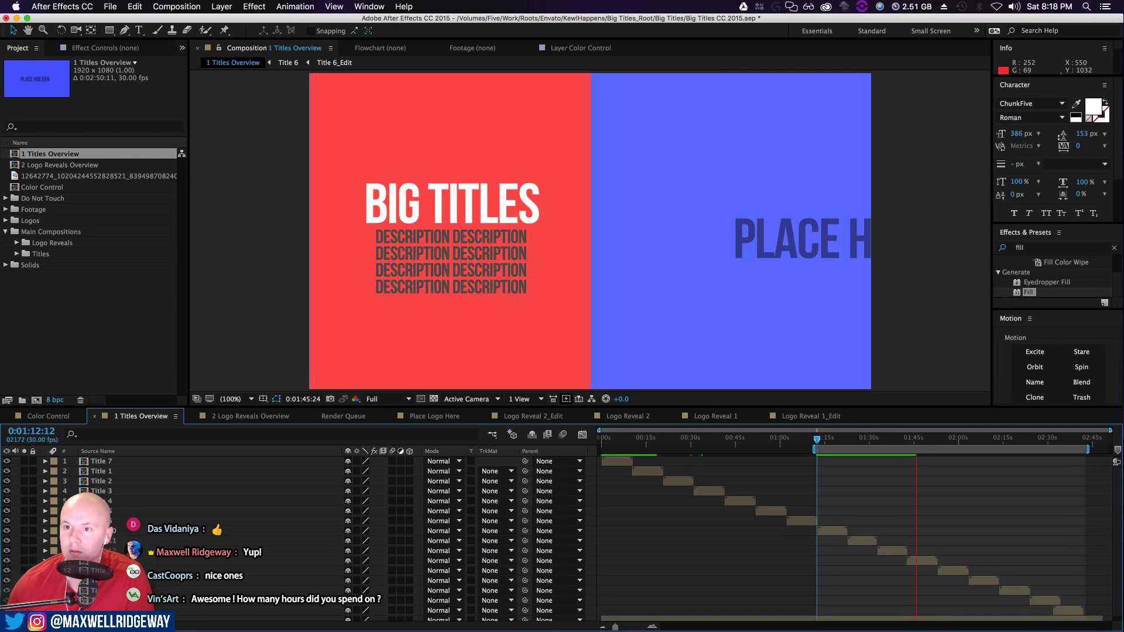
Move 1 Titles Overview to 0:01:21:25 and switch to the website's store page in Chrome
key(super+Tab)
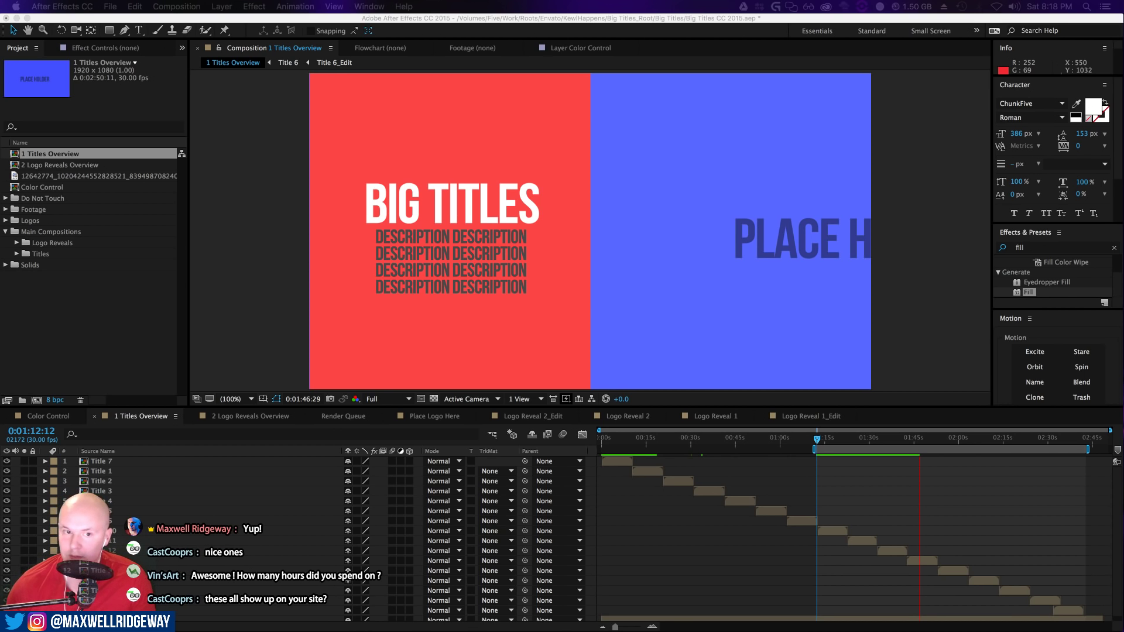
click(844, 443)
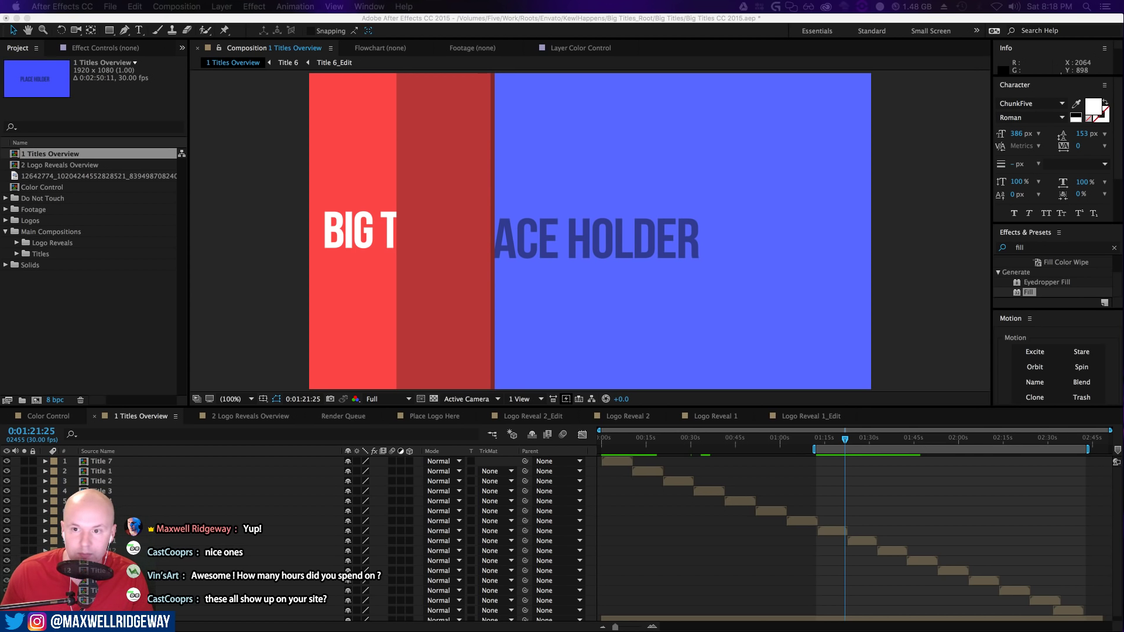
key(super+Tab)
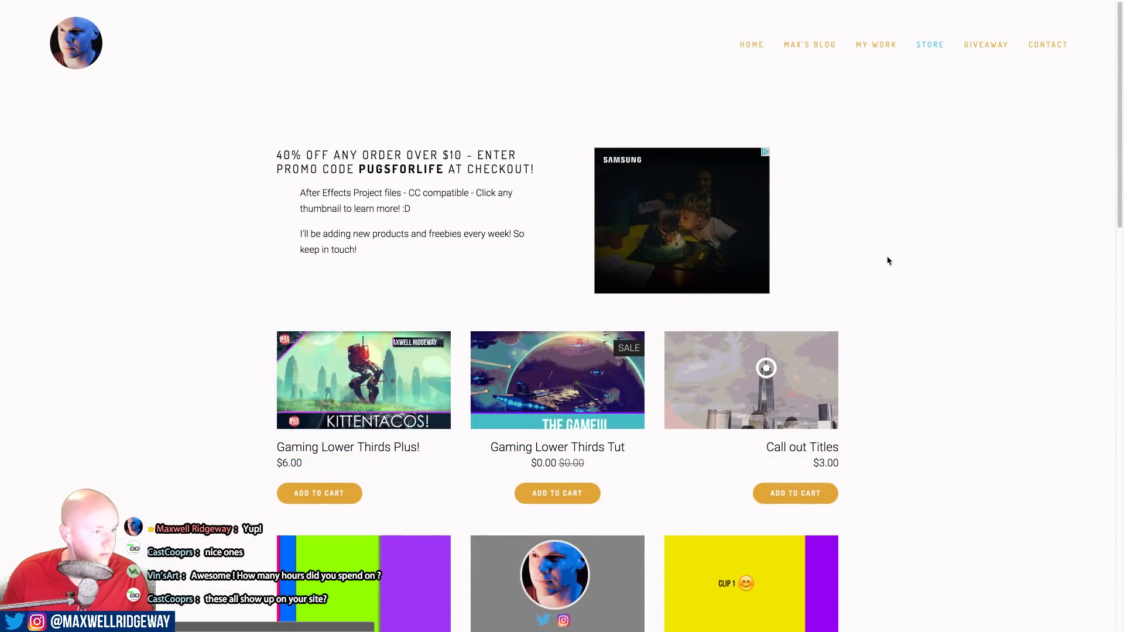
Look through the After Effects project files offered on the store page, from Gaming Lower Thirds Plus! down to Square Transition
scroll(861, 252, down, 4)
scroll(945, 261, down, 2)
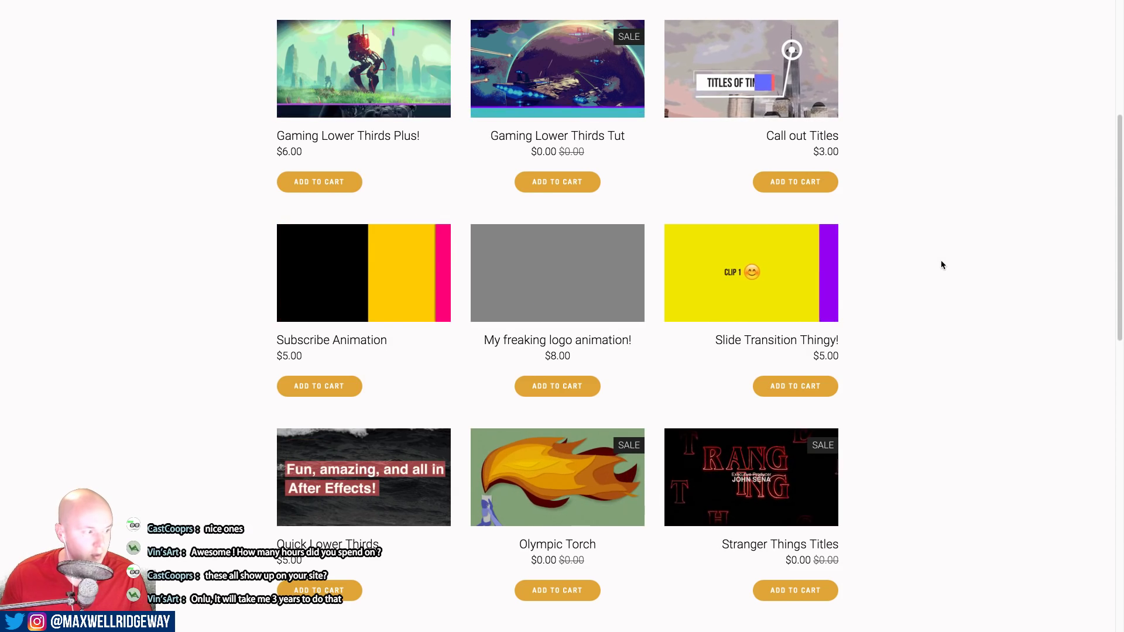
scroll(940, 261, up, 2)
scroll(941, 263, down, 2)
scroll(940, 263, up, 2)
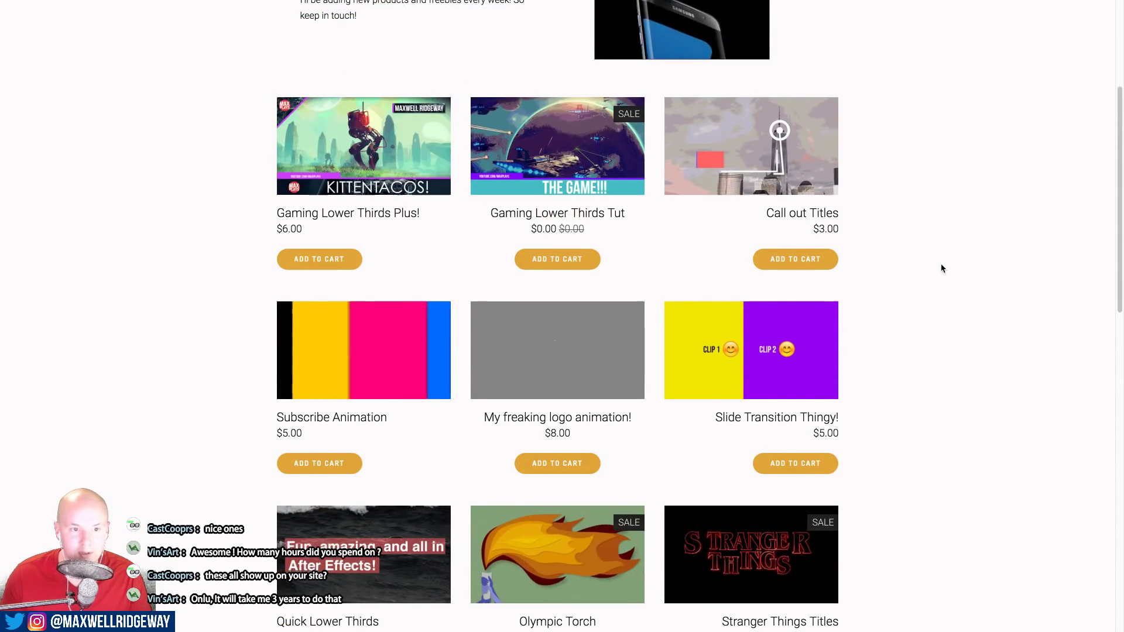
scroll(940, 264, down, 2)
scroll(637, 151, up, 2)
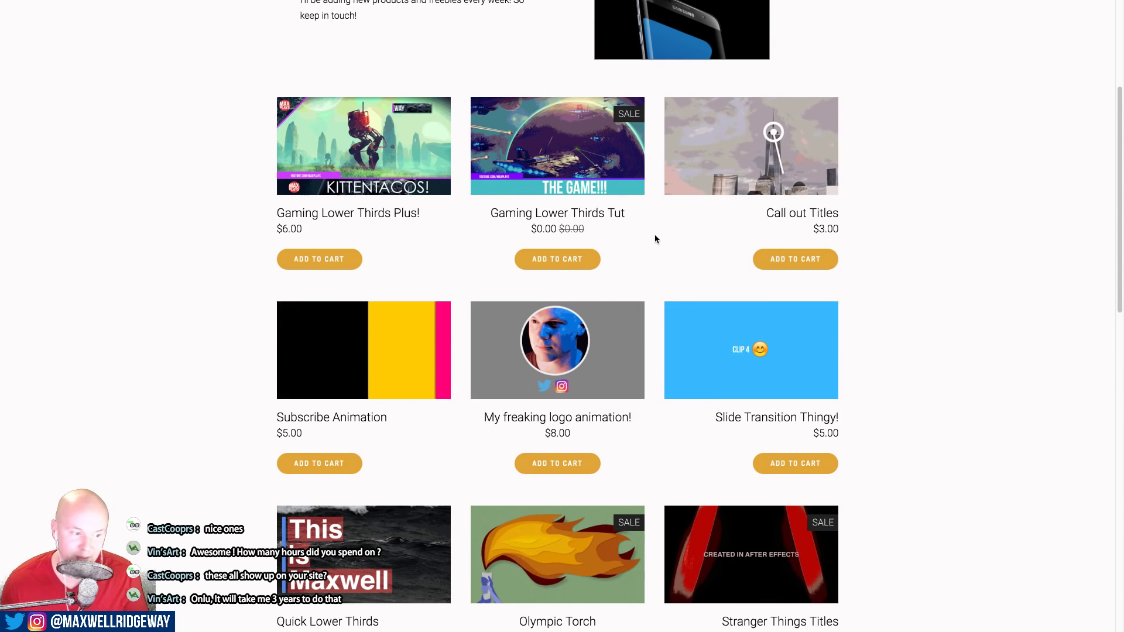
scroll(661, 273, down, 3)
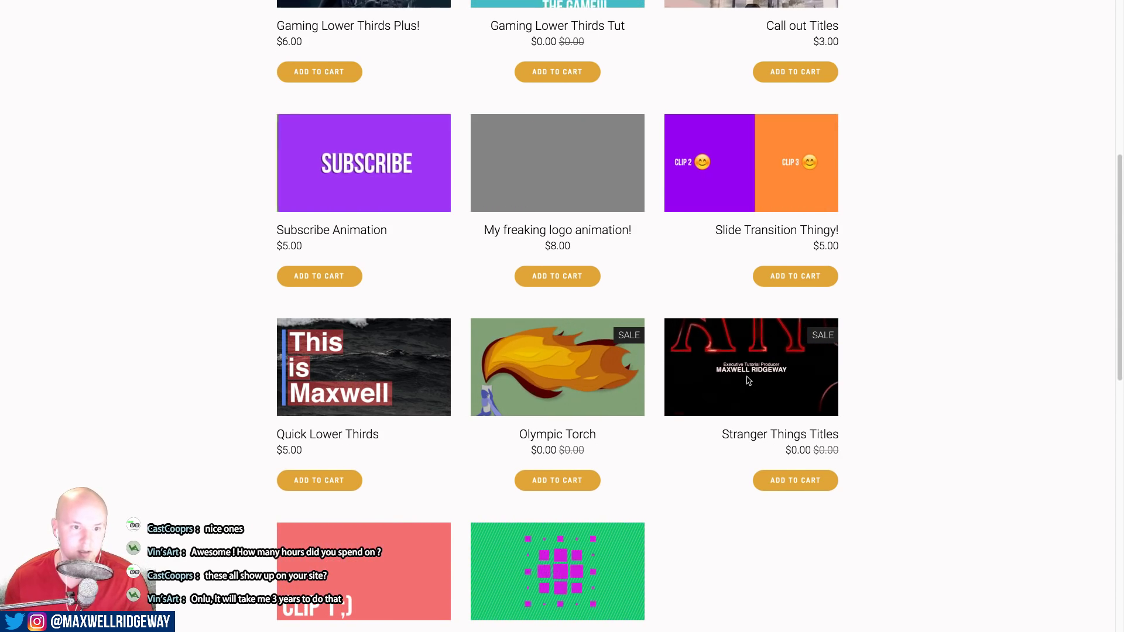
scroll(779, 410, down, 1)
scroll(697, 474, down, 2)
scroll(702, 474, up, 8)
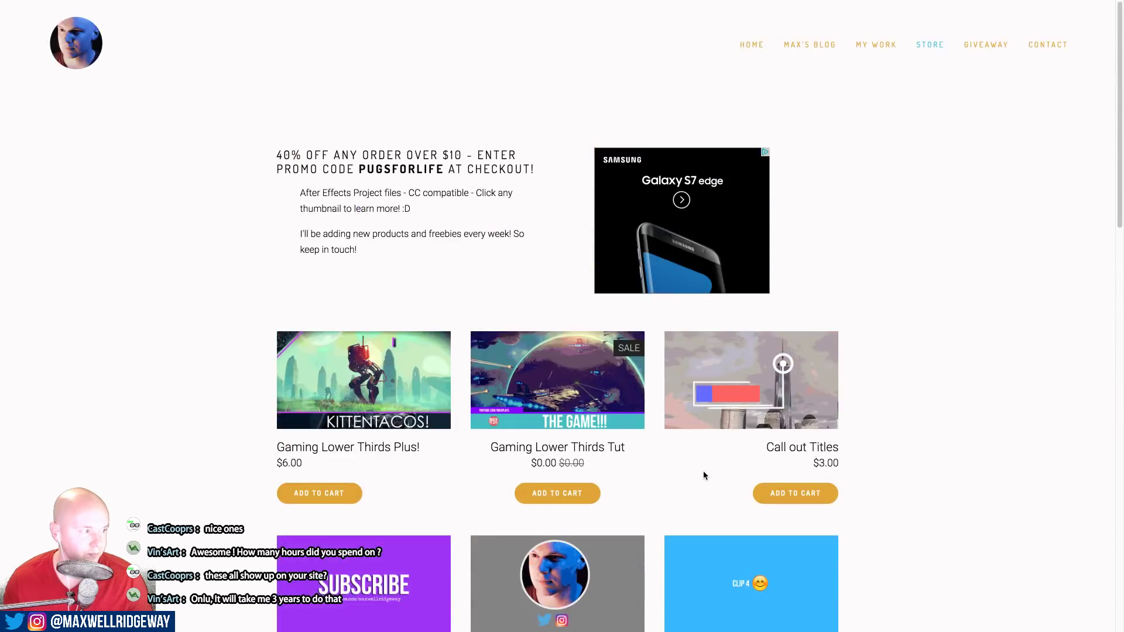
scroll(703, 469, down, 5)
scroll(363, 246, up, 4)
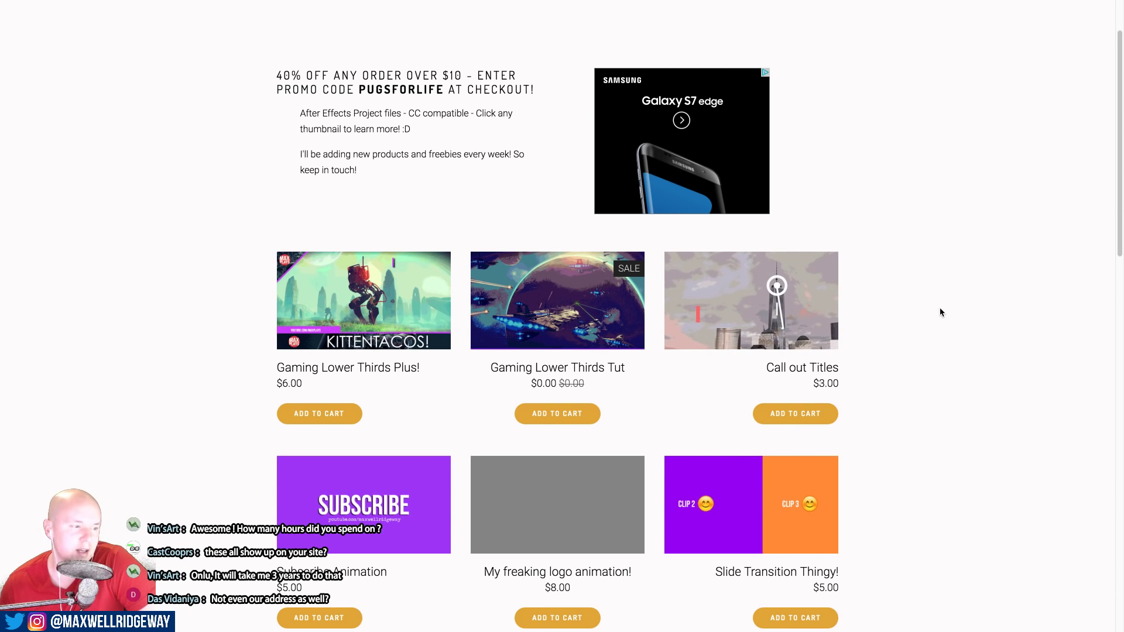
scroll(954, 311, up, 2)
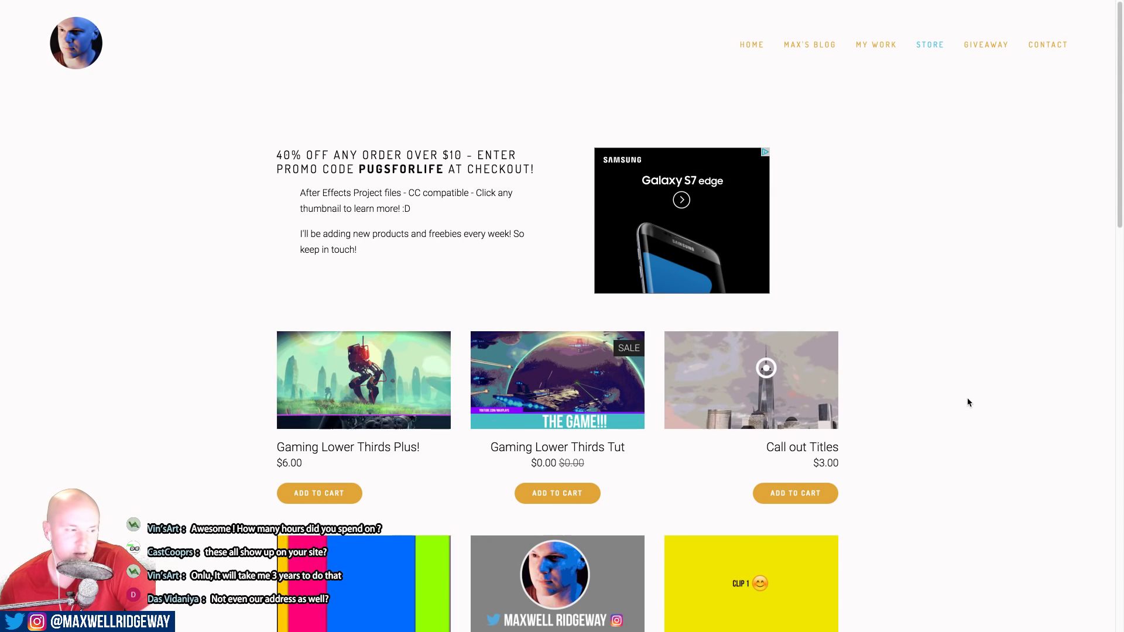
scroll(967, 401, down, 9)
scroll(682, 401, up, 9)
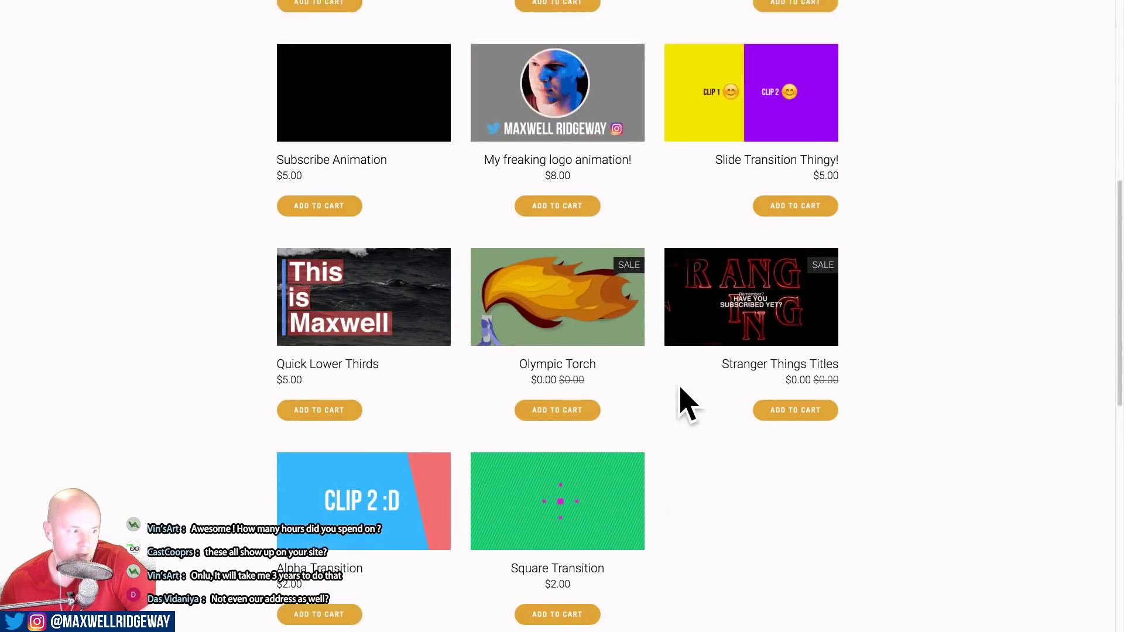
scroll(668, 428, down, 8)
scroll(701, 384, up, 2)
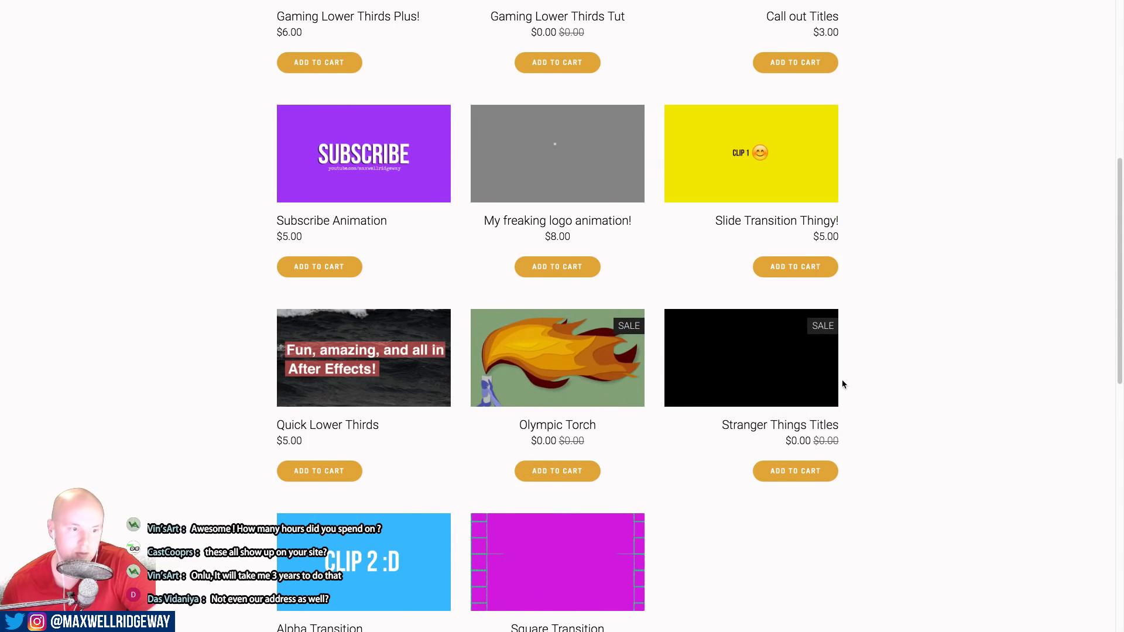
scroll(843, 381, up, 5)
scroll(875, 412, down, 3)
scroll(872, 411, up, 3)
scroll(896, 425, down, 2)
scroll(922, 441, down, 2)
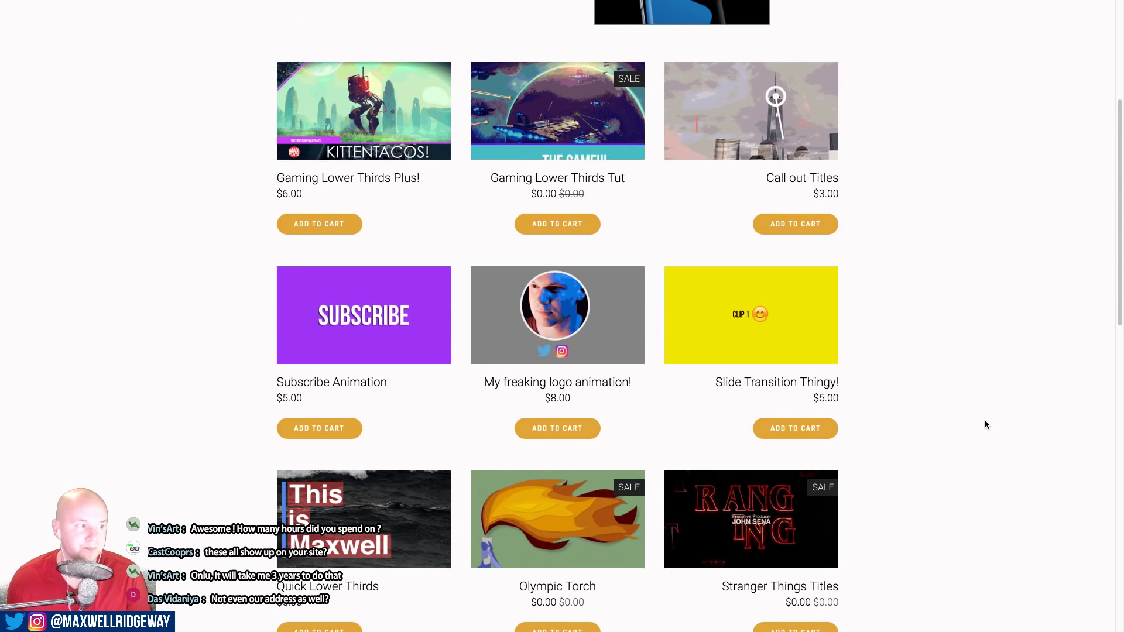
scroll(987, 423, up, 3)
scroll(990, 427, down, 1)
scroll(992, 423, down, 1)
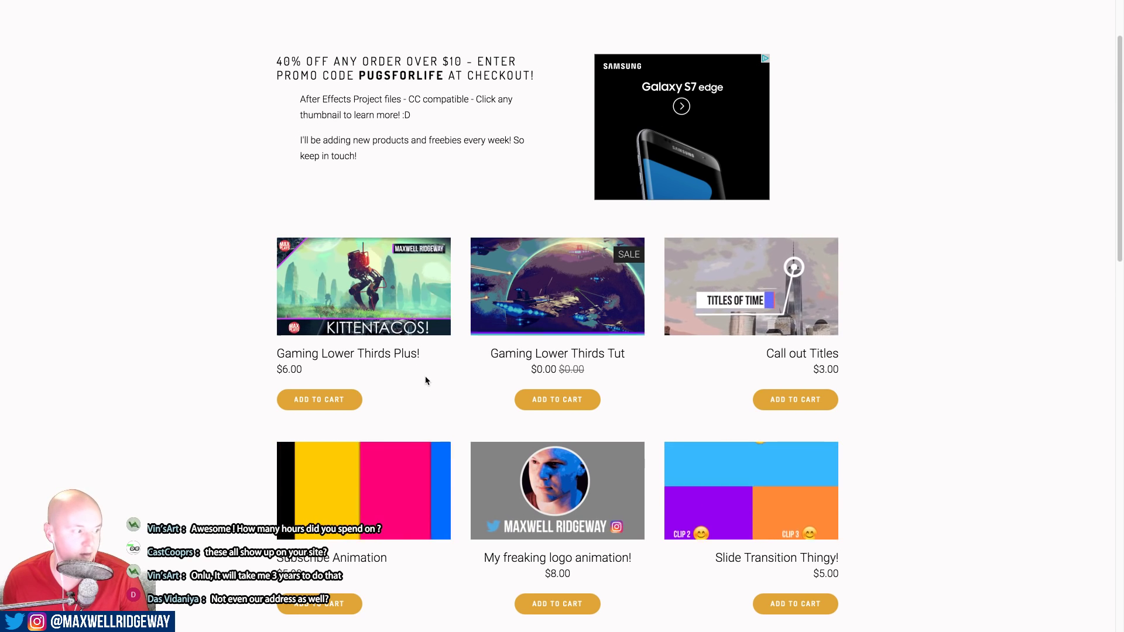
Add Gaming Lower Thirds Plus! and My freaking logo animation! to the cart and review the shopping cart page
scroll(993, 283, down, 3)
scroll(234, 385, down, 1)
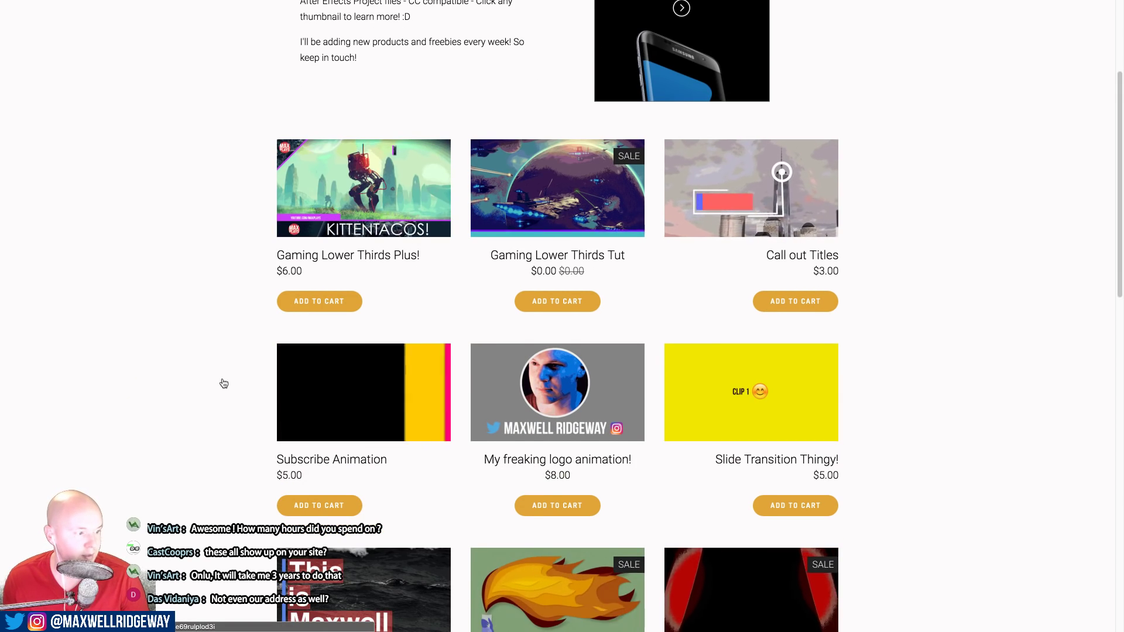
click(542, 510)
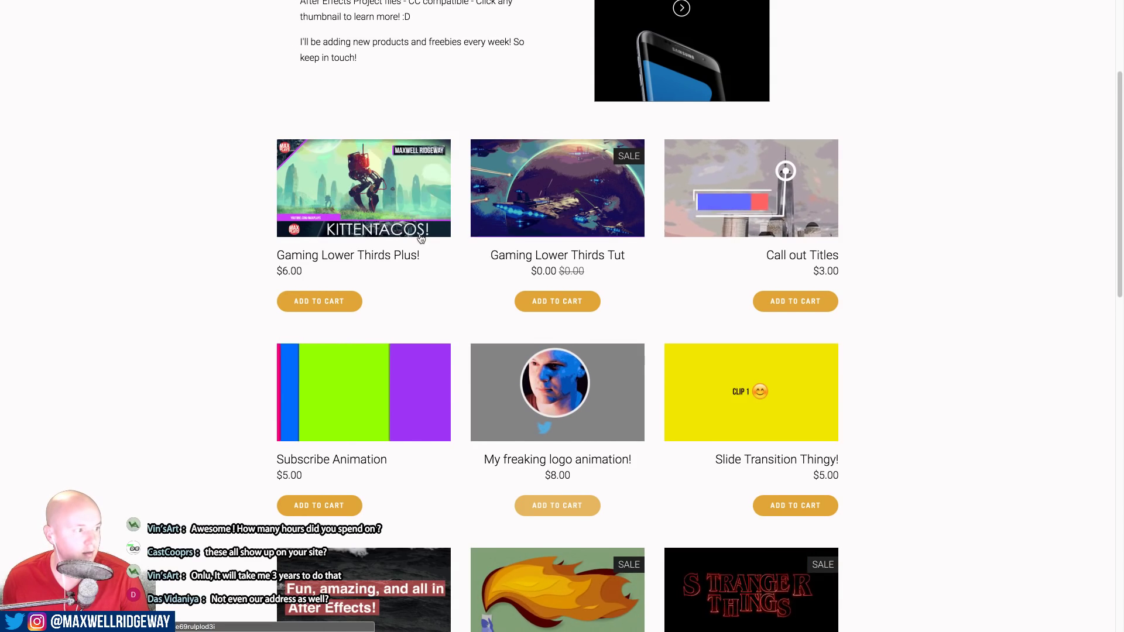
scroll(369, 213, up, 1)
scroll(370, 209, up, 3)
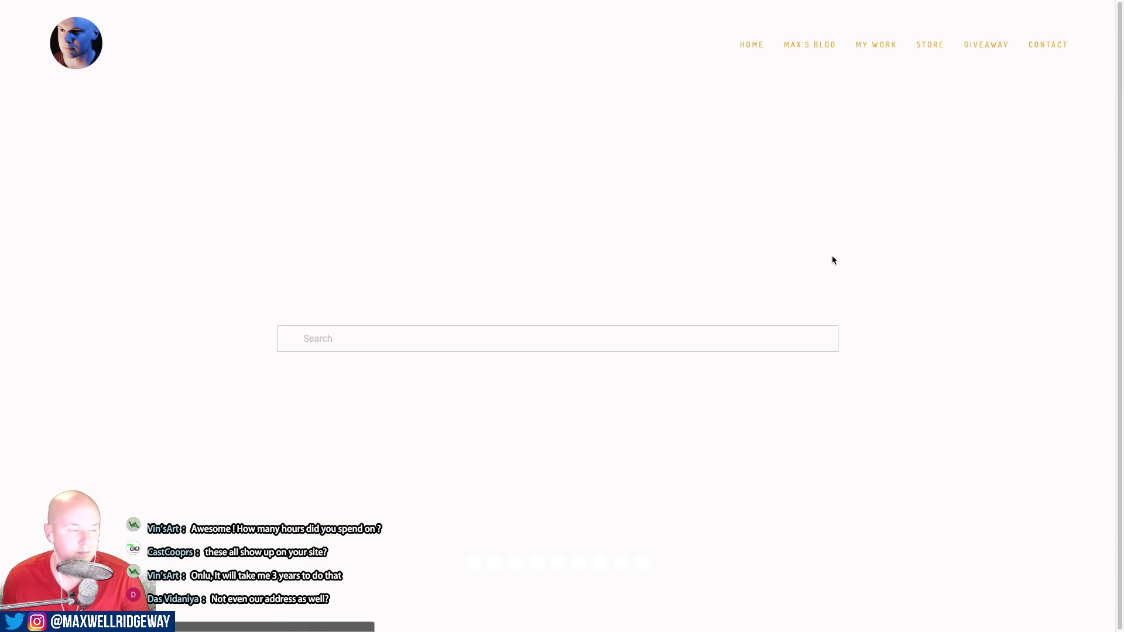
scroll(715, 451, down, 4)
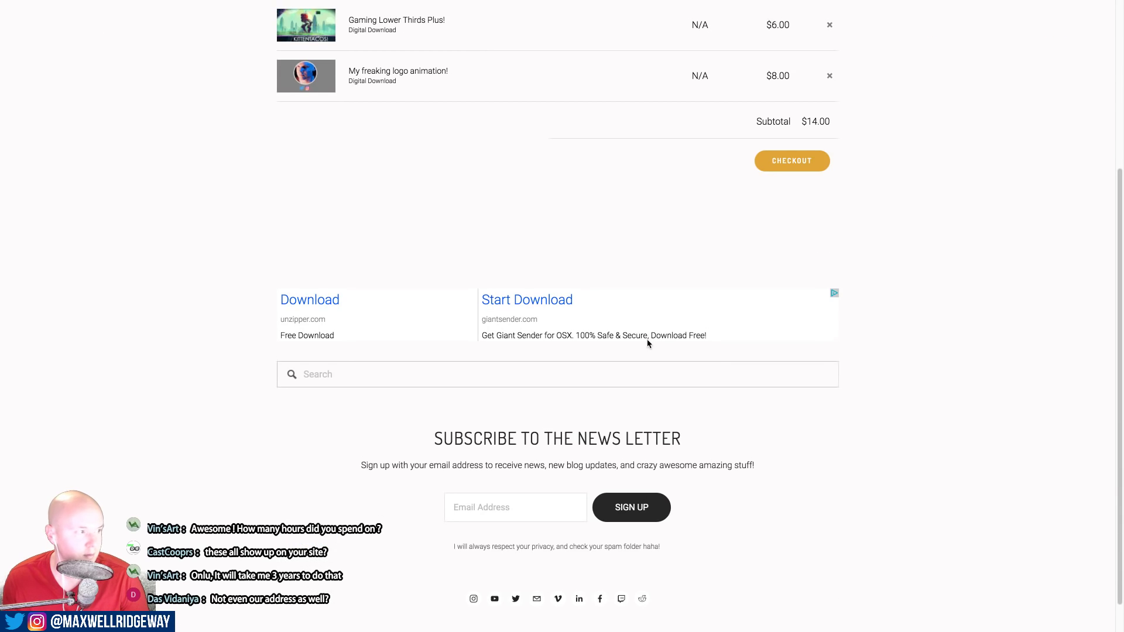
scroll(725, 369, up, 4)
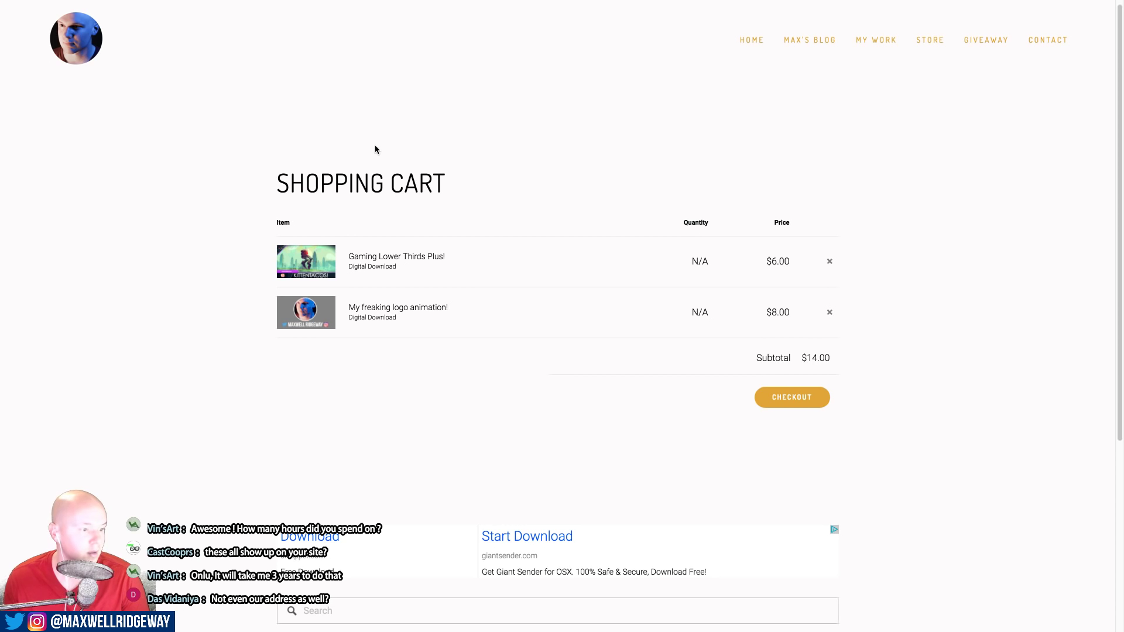
scroll(418, 157, up, 1)
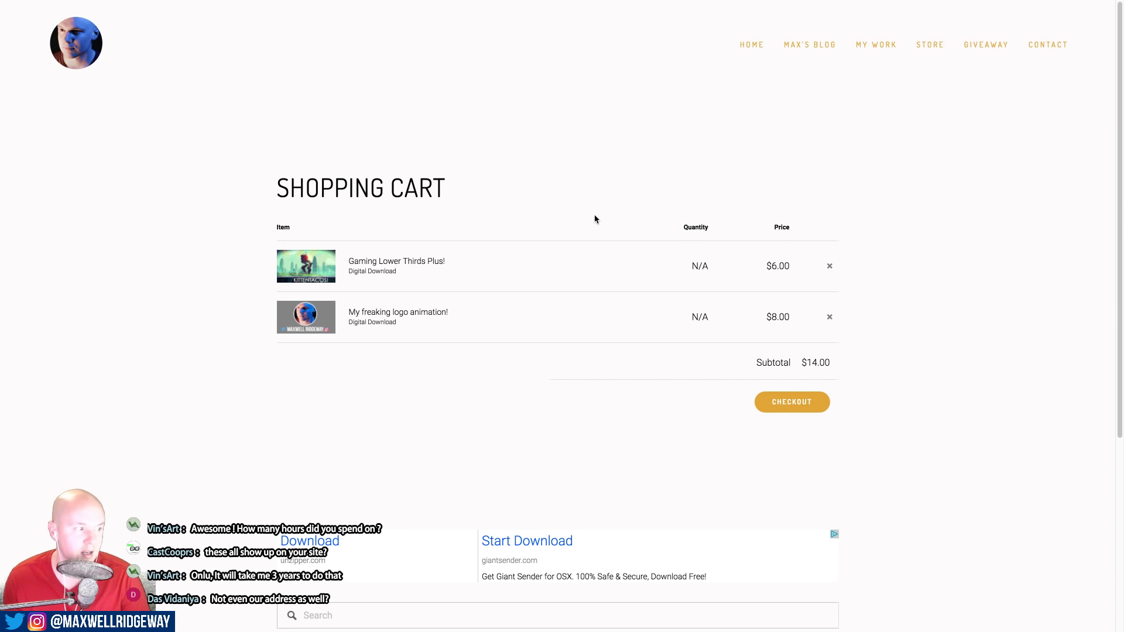
Return to the store page and look over the full product list with the cart filled
mouse_move(885, 46)
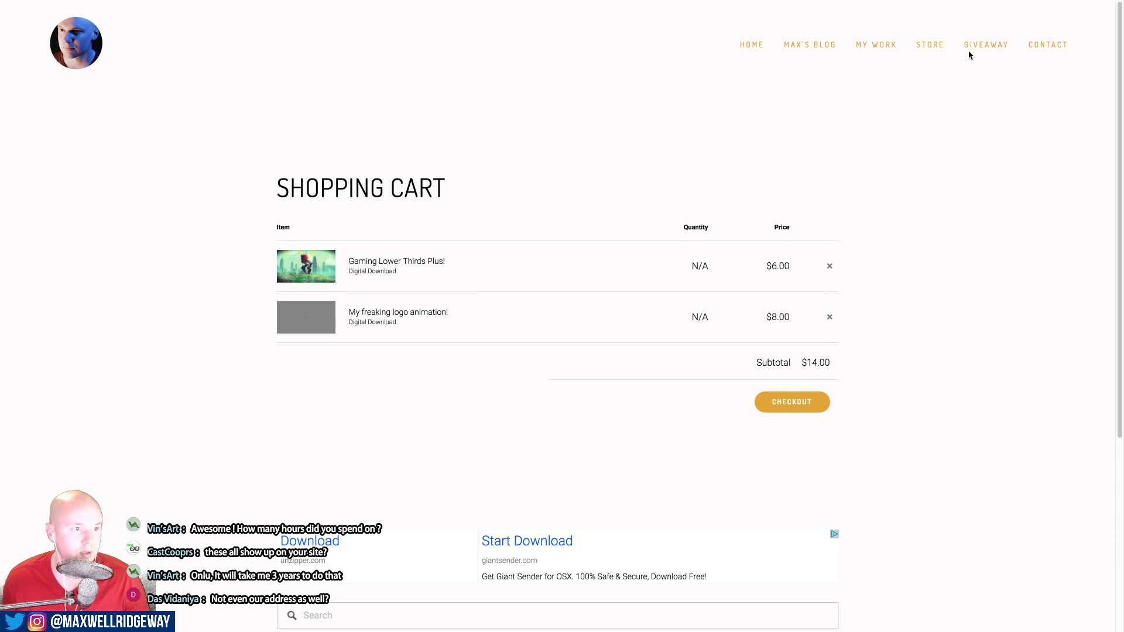
click(933, 82)
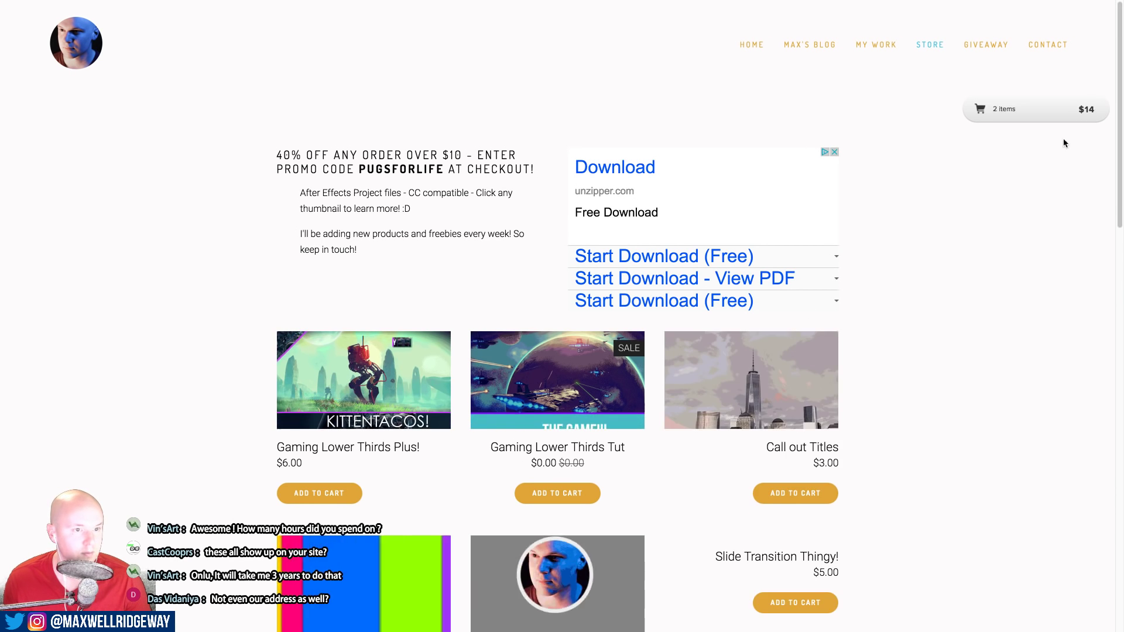
scroll(960, 331, down, 10)
scroll(961, 324, up, 10)
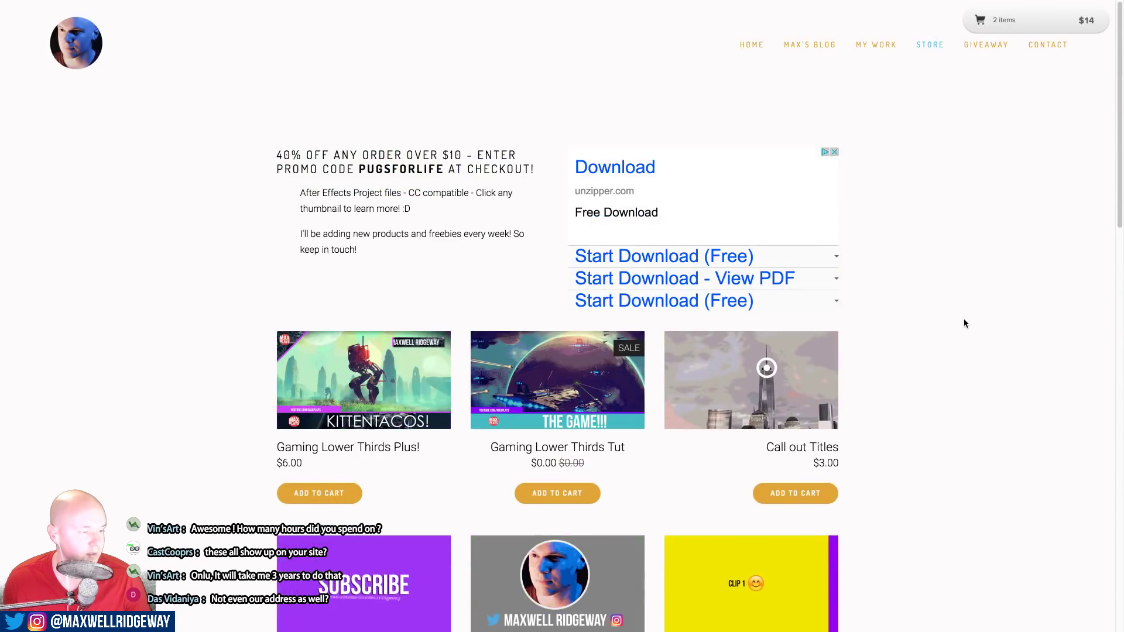
View the MX Master Mouse giveaway page, then close the browser tab to return to After Effects
click(989, 47)
scroll(666, 311, down, 2)
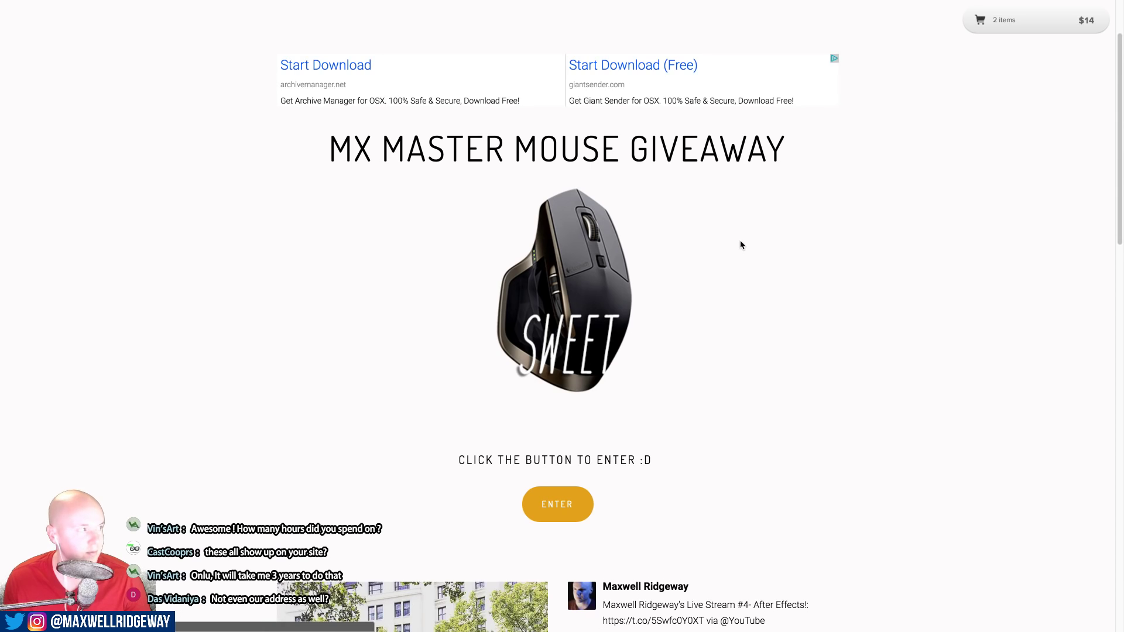
mouse_move(75, 0)
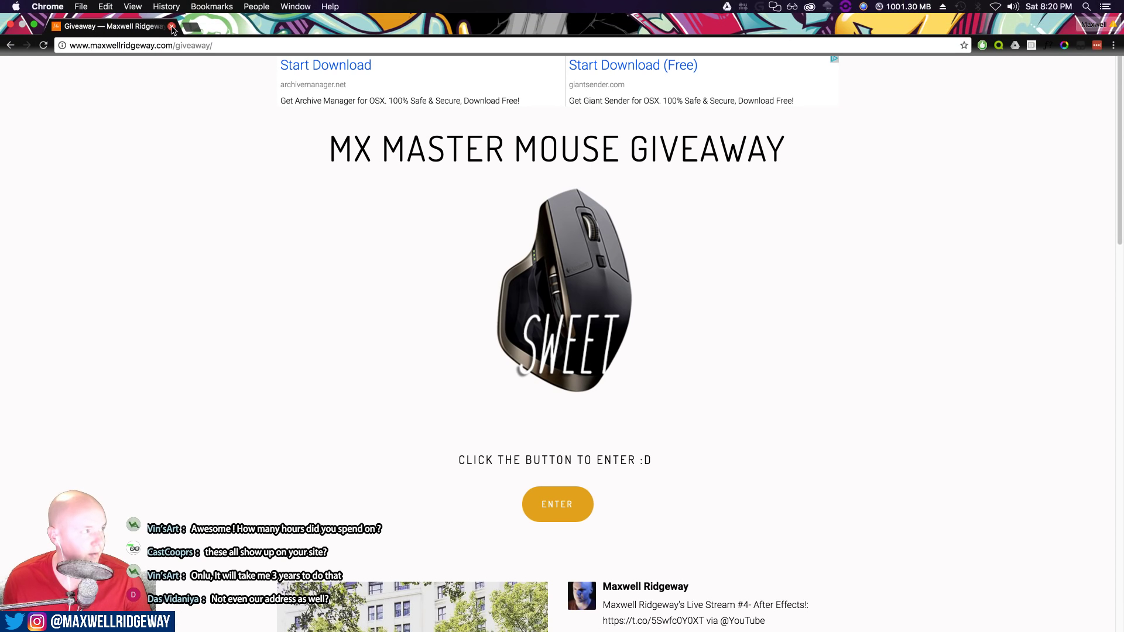
click(172, 26)
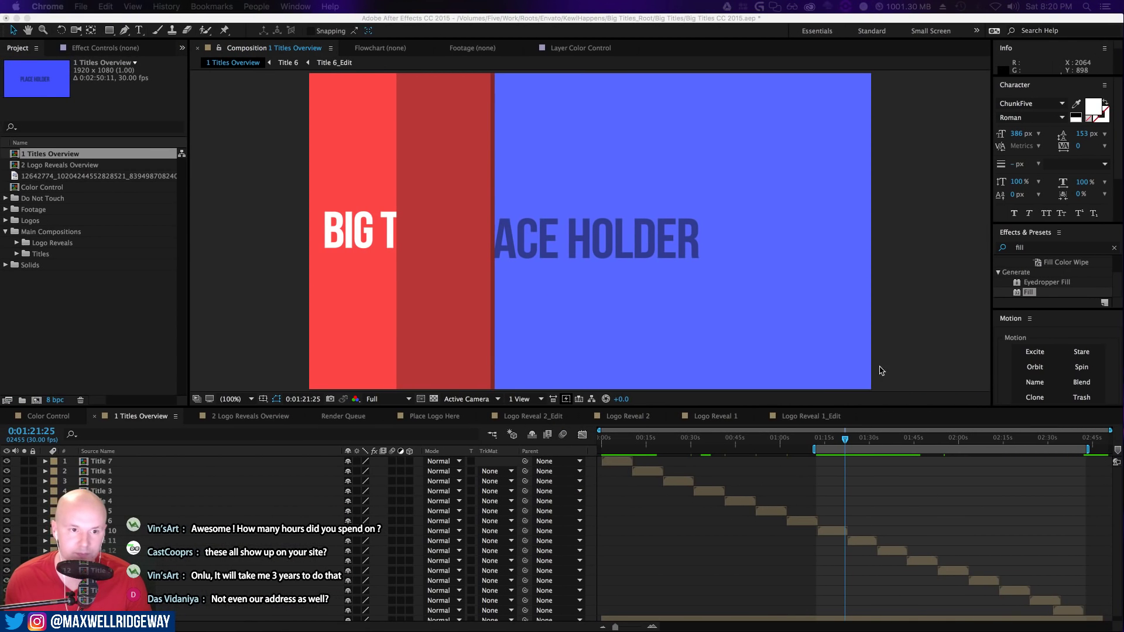
Scrub 1 Titles Overview back to 0:01:18:03 to show the Big Titles text with its description
click(843, 438)
click(847, 440)
drag(849, 453, 834, 493)
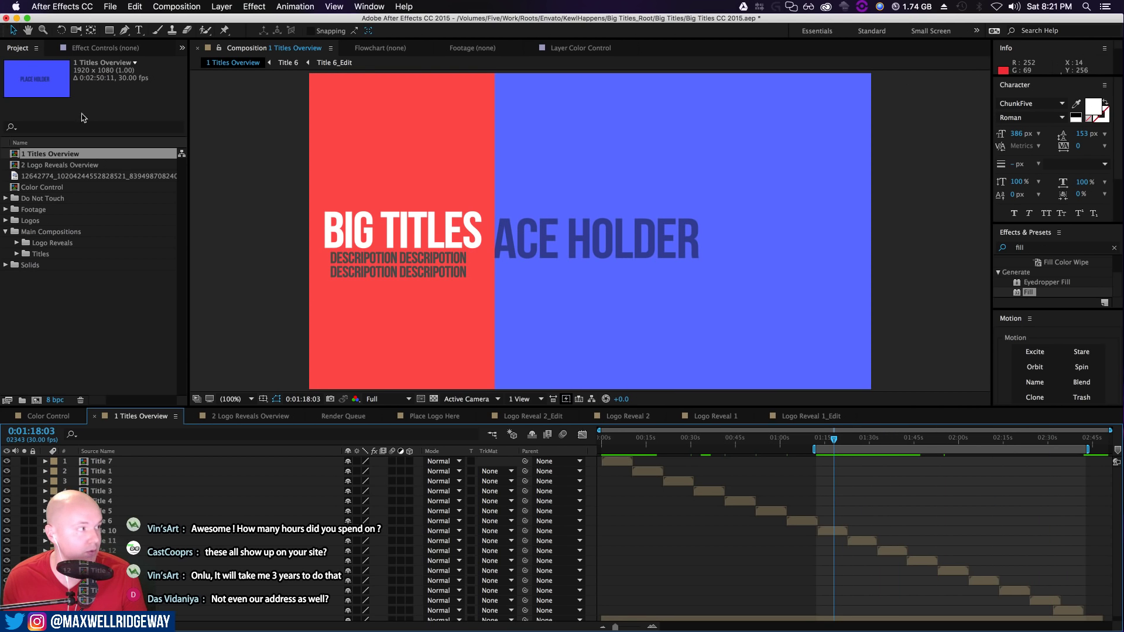
Open the recent project YOUTUBE lowerthirds PLUS2.aep without saving the changes to Big Titles CC 2015.aep
click(108, 302)
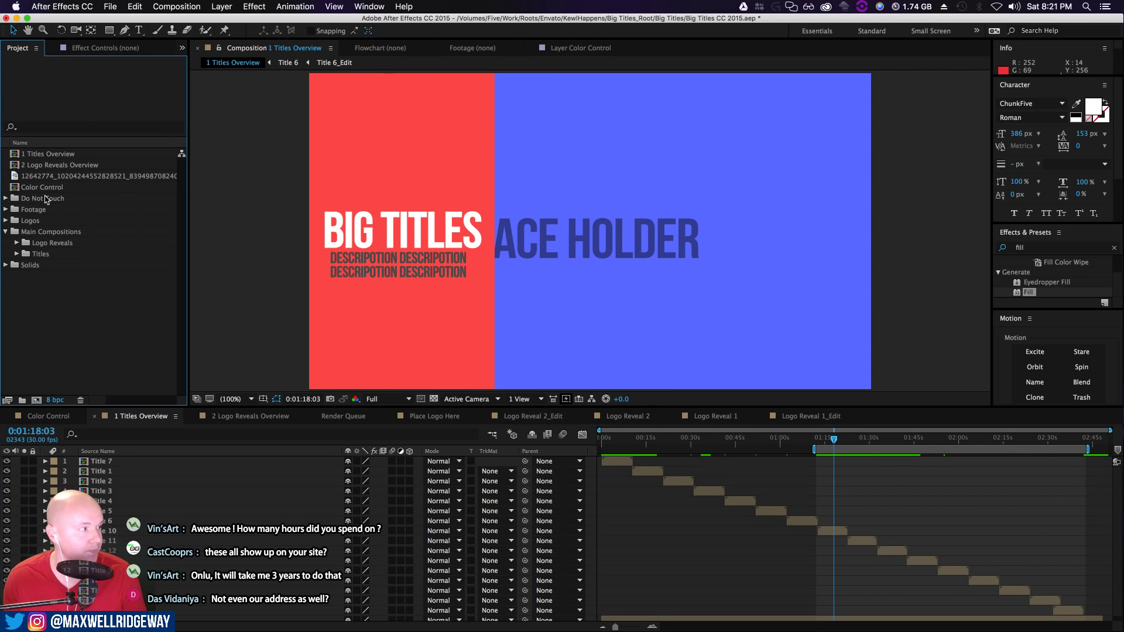
click(113, 7)
mouse_move(145, 44)
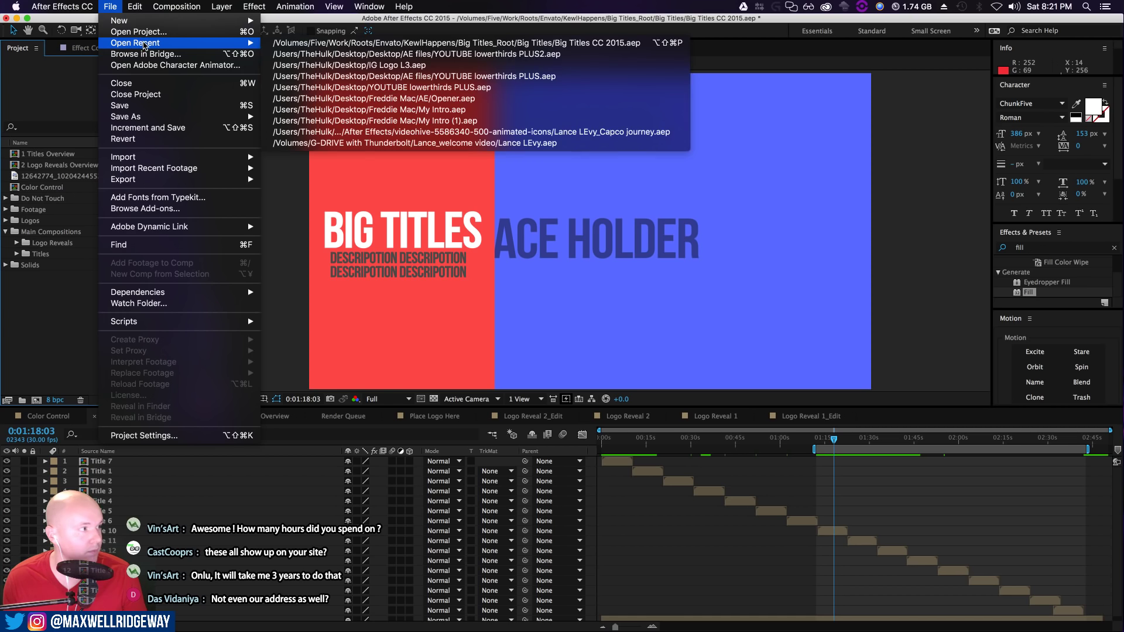
click(333, 54)
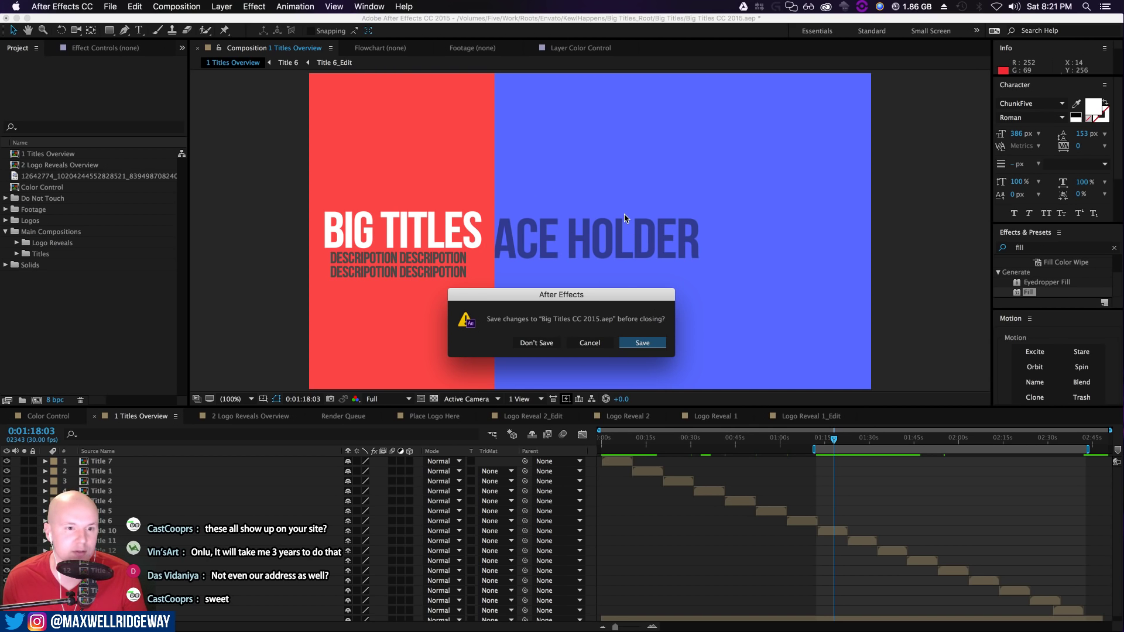
click(536, 343)
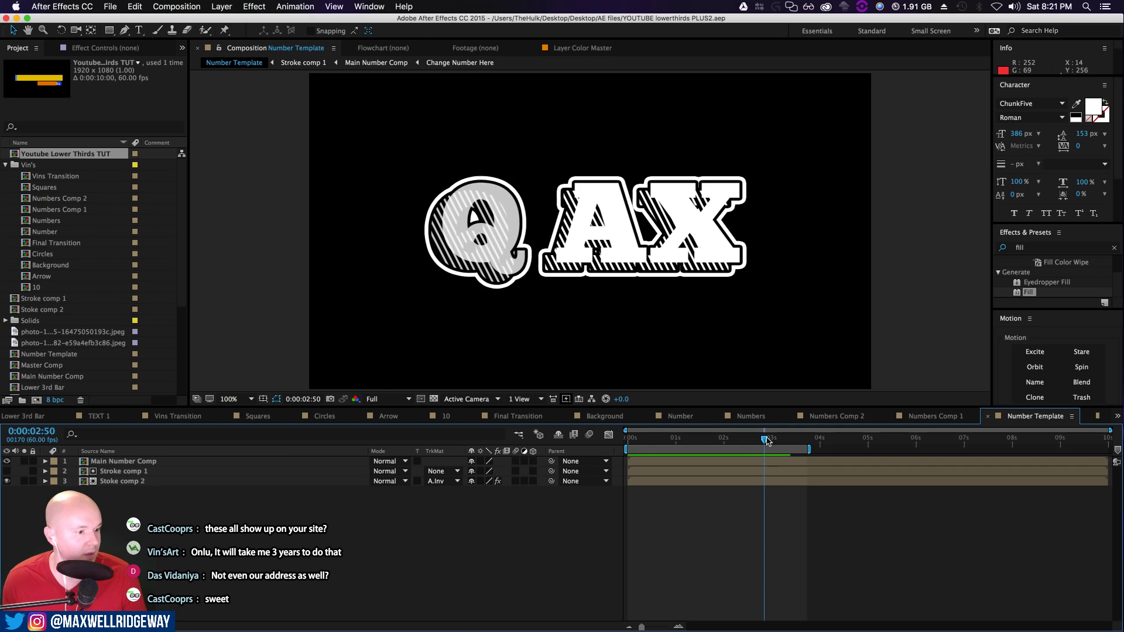
Scrub Number Template to 0:00:03:29, and open Master Comp at 0:00:00:00
drag(767, 441, 800, 464)
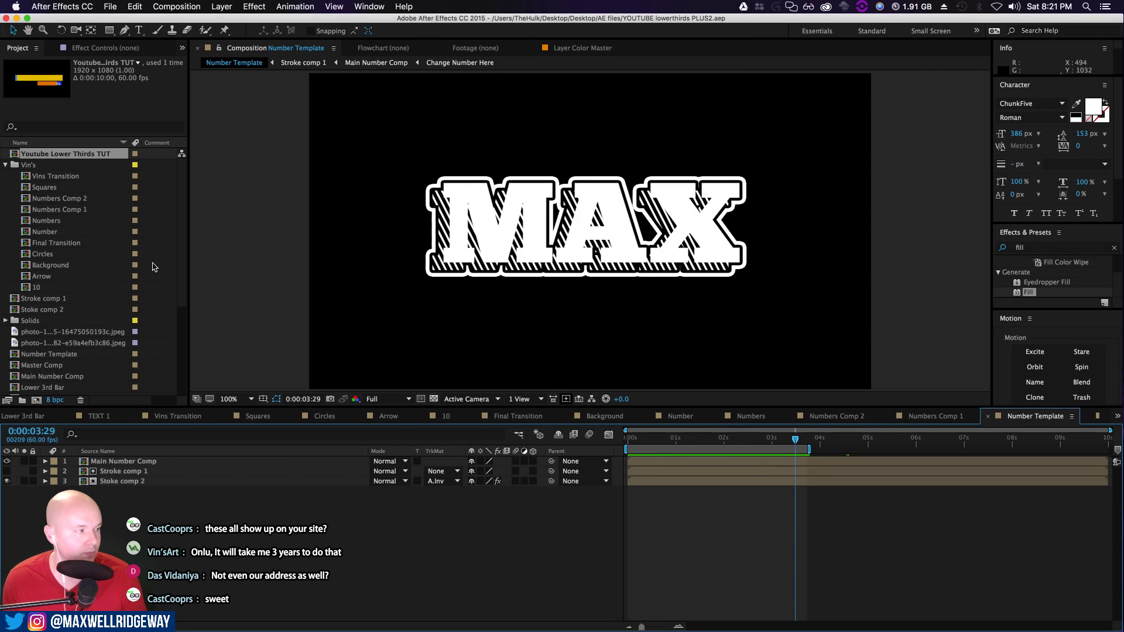
scroll(79, 344, down, 5)
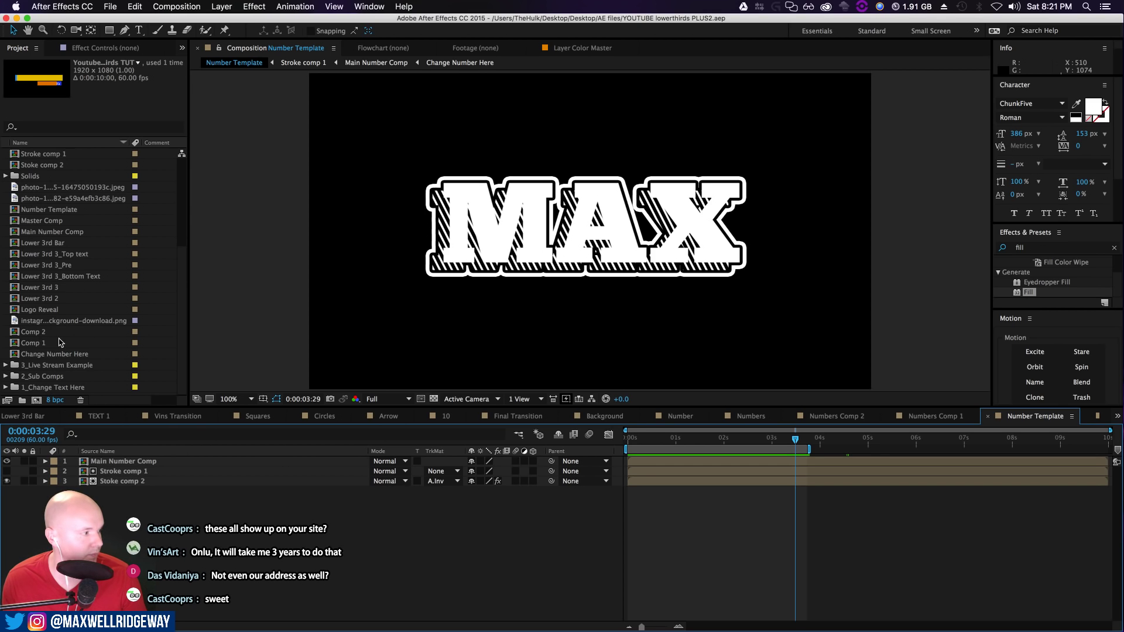
double_click(49, 221)
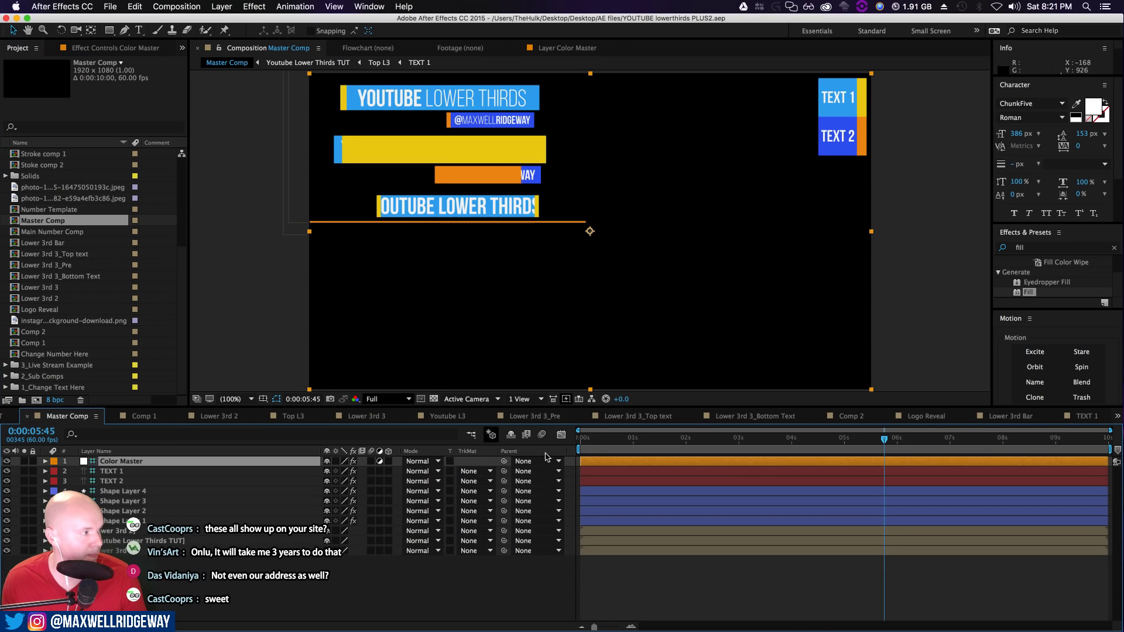
drag(711, 443, 542, 455)
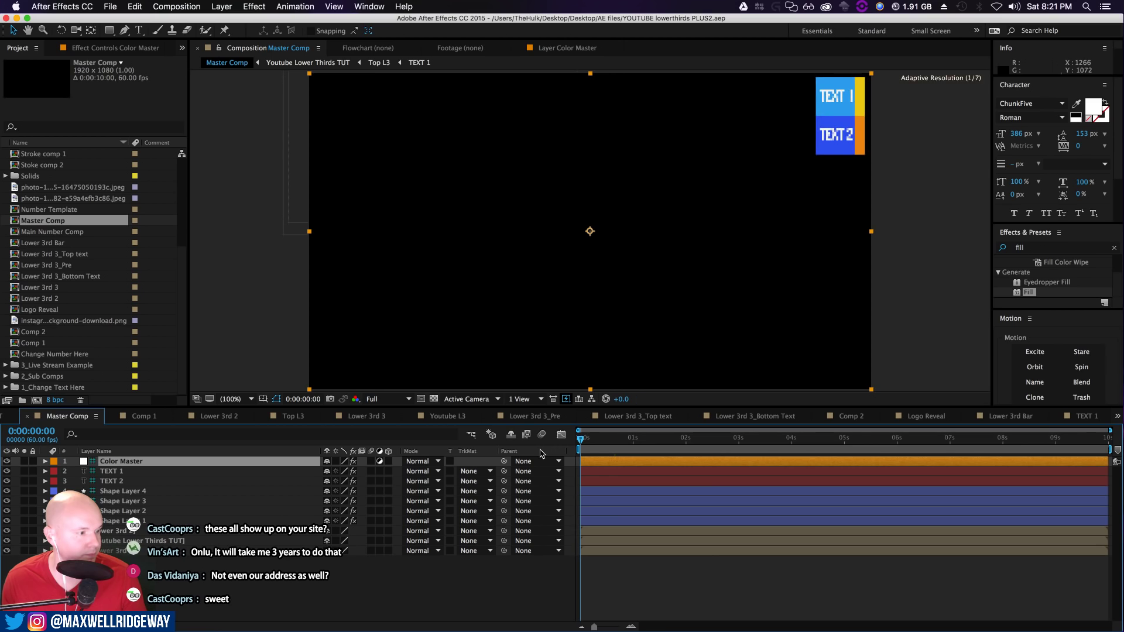
Open the nested Youtube Lower Thirds TUT composition from Master Comp and preview it from the start
click(196, 531)
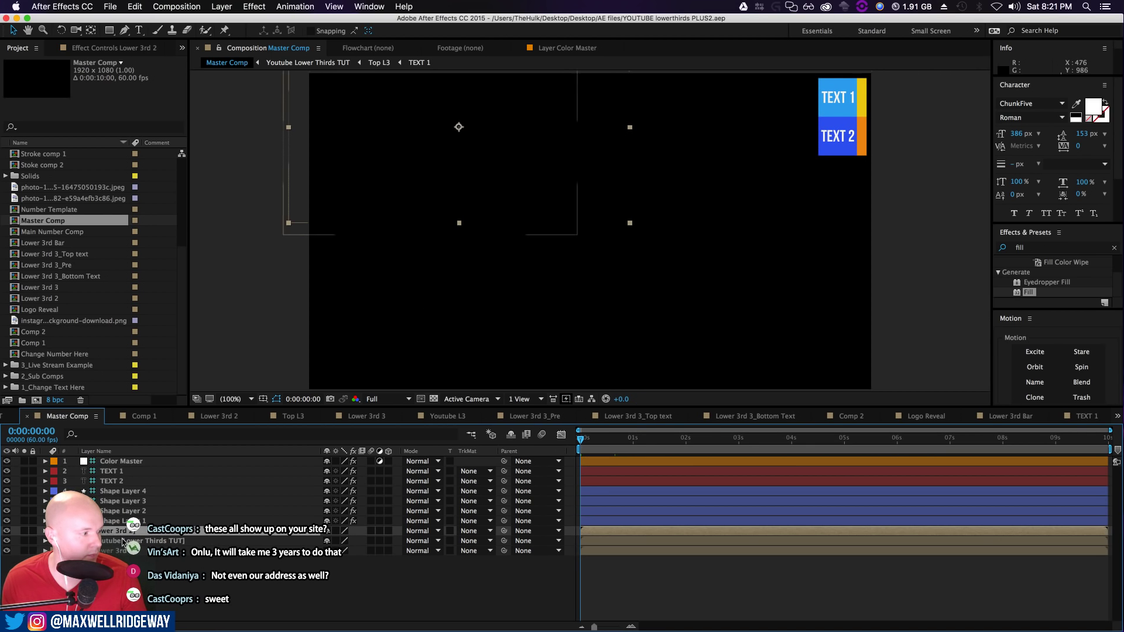
double_click(193, 541)
key(space)
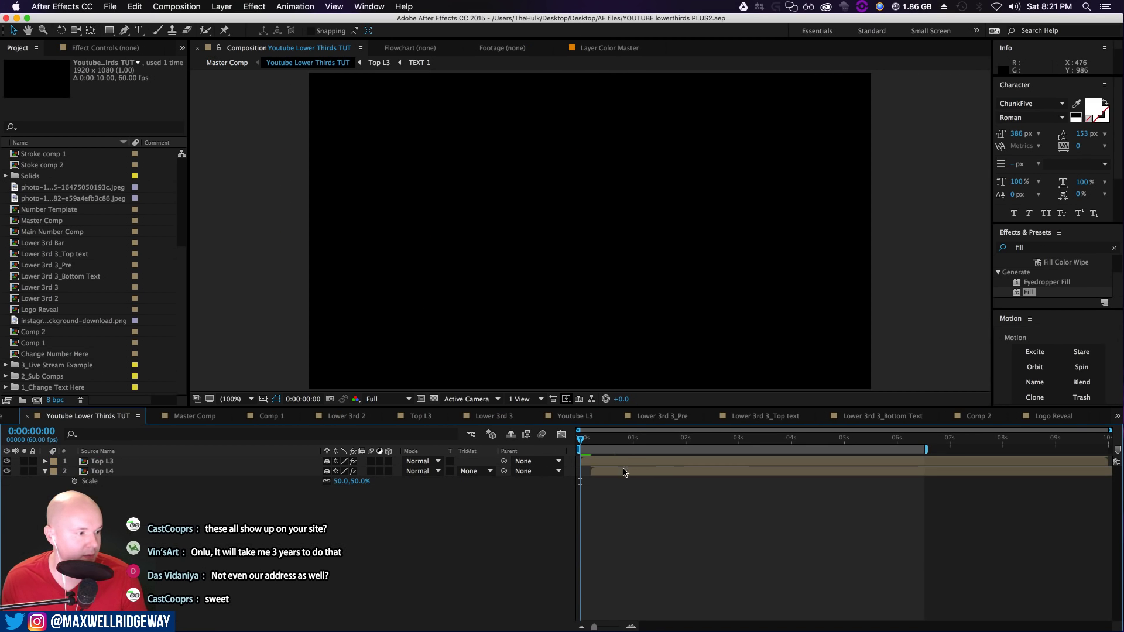